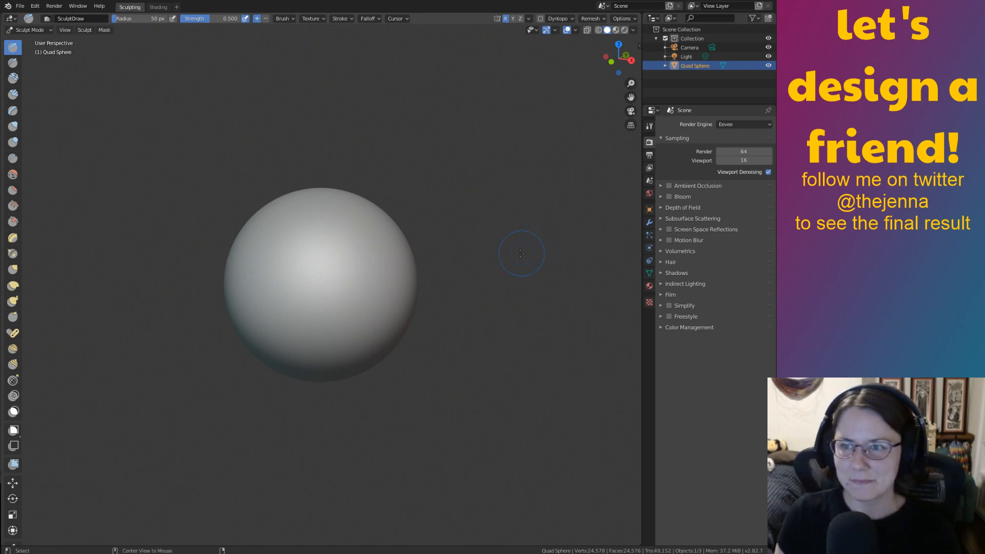
{"action": "right_click", "coordinate": [380, 273]}
{"action": "mouse_move", "coordinate": [404, 278]}
{"action": "left_mouse_down"}
{"action": "mouse_move", "coordinate": [367, 272]}
{"action": "mouse_move", "coordinate": [380, 342]}
{"action": "mouse_move", "coordinate": [333, 325]}
{"action": "left_mouse_up"}
{"action": "key", "text": "ctrl+z"}
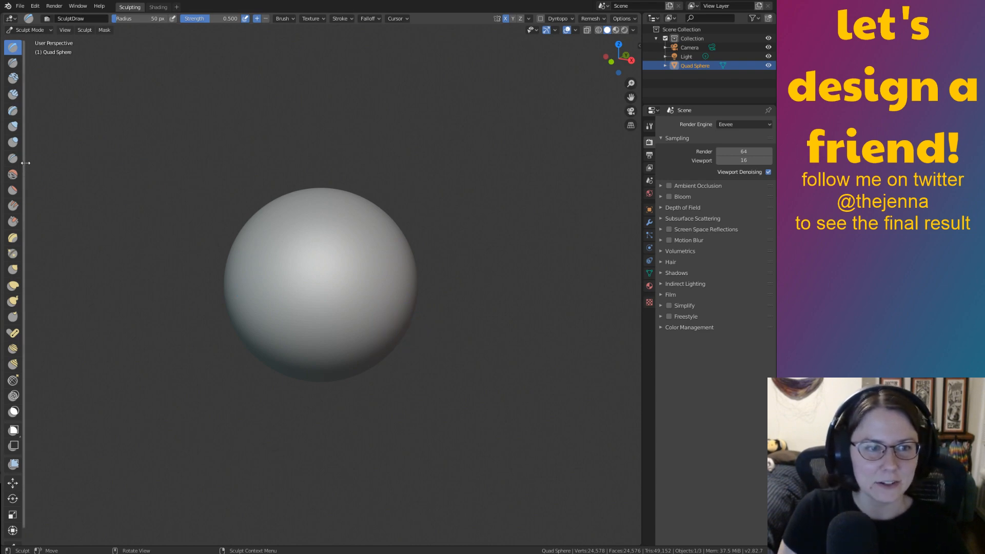
Widen the toolbar until the brush names show and enlarge the Draw brush radius to 168 px.
{"action": "left_click_drag", "start_coordinate": [25, 162], "coordinate": [57, 155]}
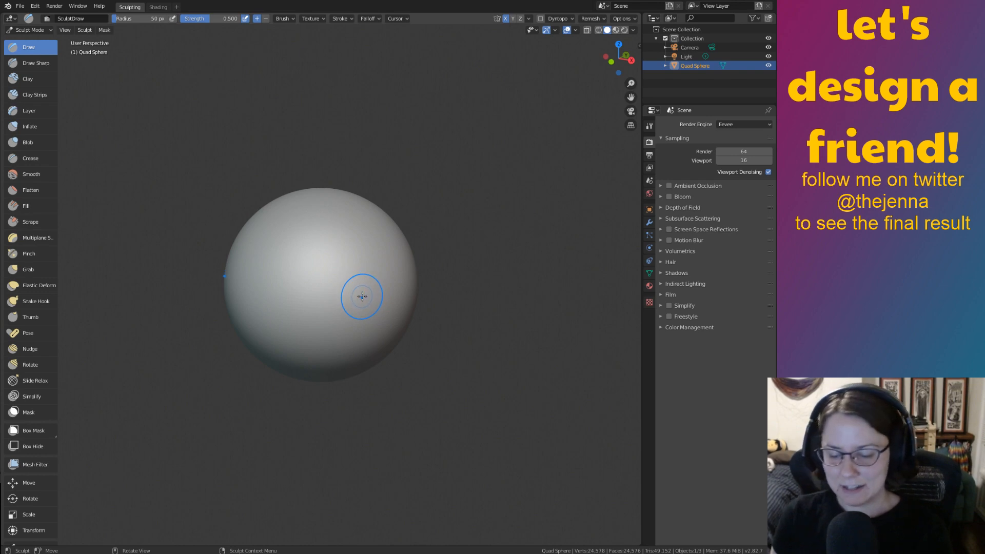
{"action": "key", "text": "f"}
{"action": "key", "text": "bracketright"}
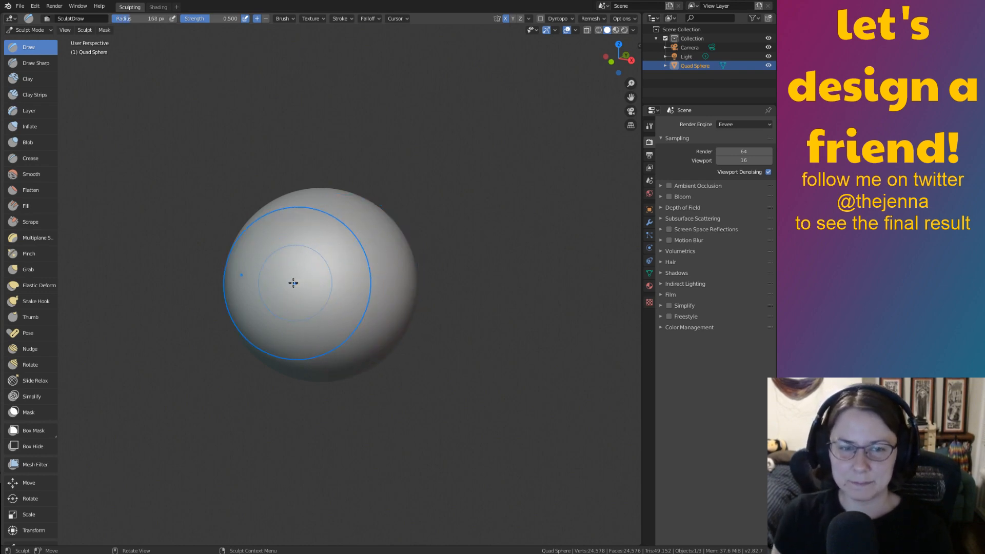
View the sphere from several sides and undo the last brush change.
{"action": "mouse_move", "coordinate": [307, 288]}
{"action": "middle_mouse_down"}
{"action": "mouse_move", "coordinate": [342, 287]}
{"action": "mouse_move", "coordinate": [358, 305]}
{"action": "mouse_move", "coordinate": [391, 301]}
{"action": "mouse_move", "coordinate": [383, 279]}
{"action": "mouse_move", "coordinate": [368, 282]}
{"action": "mouse_move", "coordinate": [441, 363]}
{"action": "mouse_move", "coordinate": [441, 383]}
{"action": "middle_mouse_up"}
{"action": "scroll", "coordinate": [367, 282], "scroll_direction": "down", "scroll_amount": 3}
{"action": "scroll", "coordinate": [490, 342], "scroll_direction": "down", "scroll_amount": 2}
{"action": "mouse_move", "coordinate": [490, 342]}
{"action": "middle_mouse_down"}
{"action": "mouse_move", "coordinate": [456, 330]}
{"action": "mouse_move", "coordinate": [497, 338]}
{"action": "middle_mouse_up"}
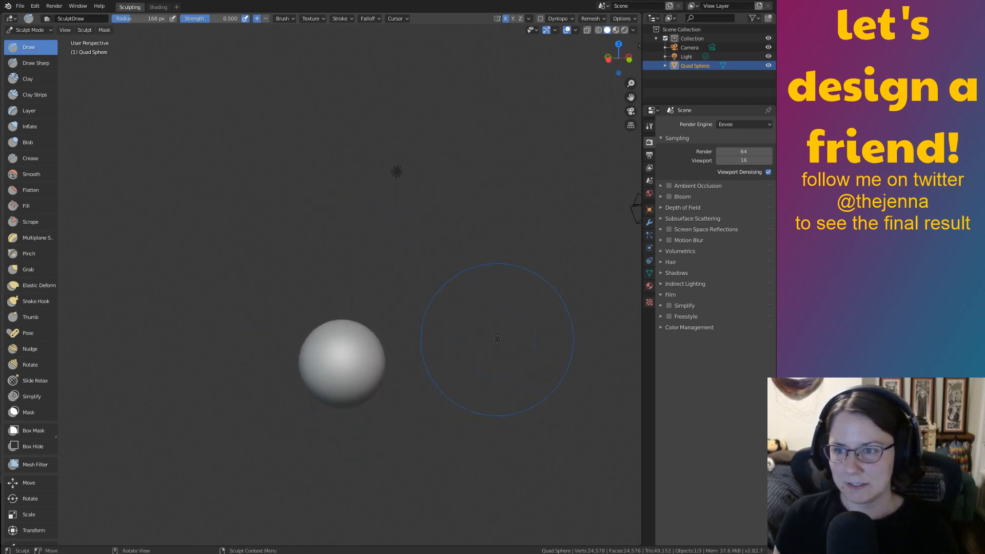
{"action": "mouse_move", "coordinate": [432, 358]}
{"action": "middle_mouse_down"}
{"action": "mouse_move", "coordinate": [421, 407]}
{"action": "mouse_move", "coordinate": [507, 347]}
{"action": "mouse_move", "coordinate": [459, 323]}
{"action": "mouse_move", "coordinate": [503, 348]}
{"action": "middle_mouse_up"}
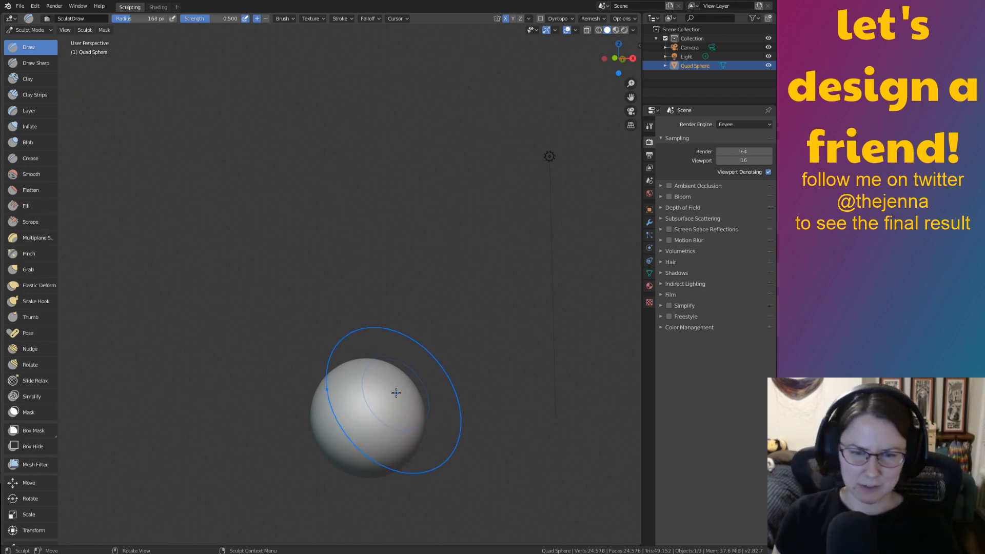
{"action": "mouse_move", "coordinate": [384, 402]}
{"action": "middle_mouse_down"}
{"action": "mouse_move", "coordinate": [387, 430]}
{"action": "mouse_move", "coordinate": [401, 431]}
{"action": "middle_mouse_up"}
{"action": "key", "text": "ctrl+z"}
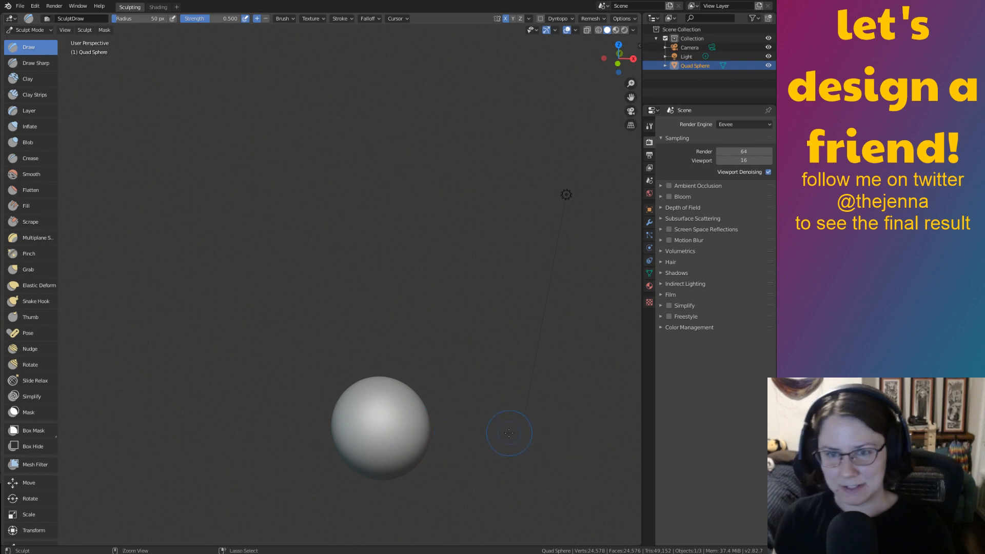
Try a Draw stroke across the sphere with a 152 px brush radius and undo it.
{"action": "scroll", "coordinate": [502, 420], "scroll_direction": "up", "scroll_amount": 2}
{"action": "mouse_move", "coordinate": [502, 420]}
{"action": "middle_mouse_down"}
{"action": "mouse_move", "coordinate": [470, 353]}
{"action": "mouse_move", "coordinate": [451, 365]}
{"action": "middle_mouse_up"}
{"action": "key", "text": "f"}
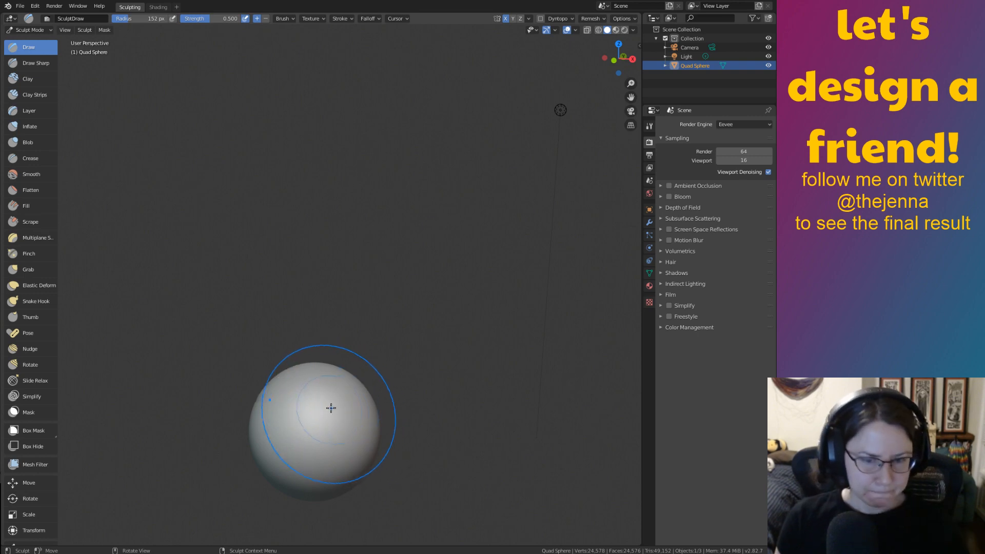
{"action": "mouse_move", "coordinate": [349, 385]}
{"action": "left_mouse_down"}
{"action": "mouse_move", "coordinate": [403, 336]}
{"action": "mouse_move", "coordinate": [340, 456]}
{"action": "left_mouse_up"}
{"action": "key", "text": "ctrl+z"}
{"action": "middle_click_drag", "start_coordinate": [359, 387], "coordinate": [362, 396]}
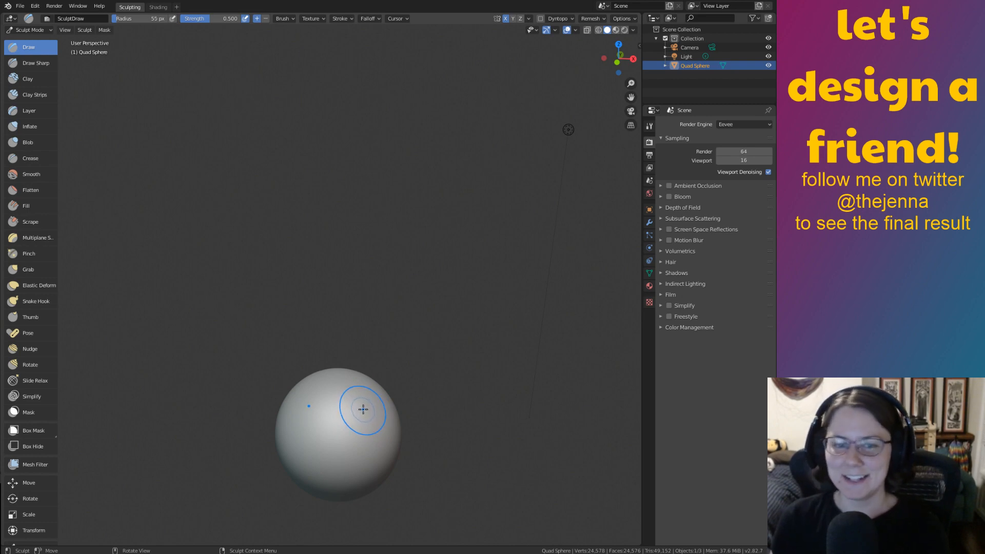
Set the Draw brush radius to 253 px and its strength to 0.681.
{"action": "key", "text": "f"}
{"action": "middle_click_drag", "start_coordinate": [377, 393], "coordinate": [356, 396], "text": "shift"}
{"action": "mouse_move", "coordinate": [431, 356]}
{"action": "middle_mouse_down"}
{"action": "mouse_move", "coordinate": [444, 337]}
{"action": "mouse_move", "coordinate": [437, 319]}
{"action": "mouse_move", "coordinate": [439, 344]}
{"action": "middle_mouse_up"}
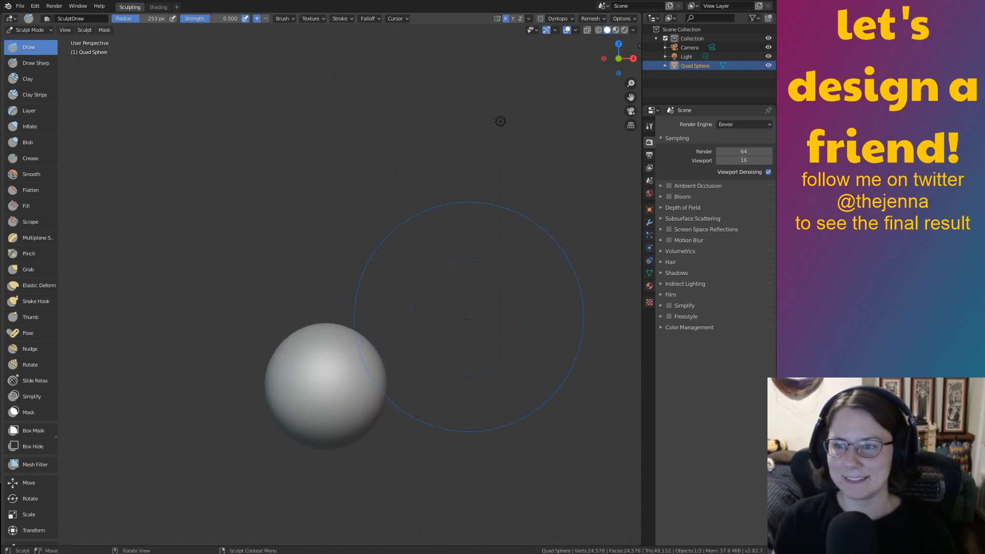
{"action": "right_click", "coordinate": [293, 396]}
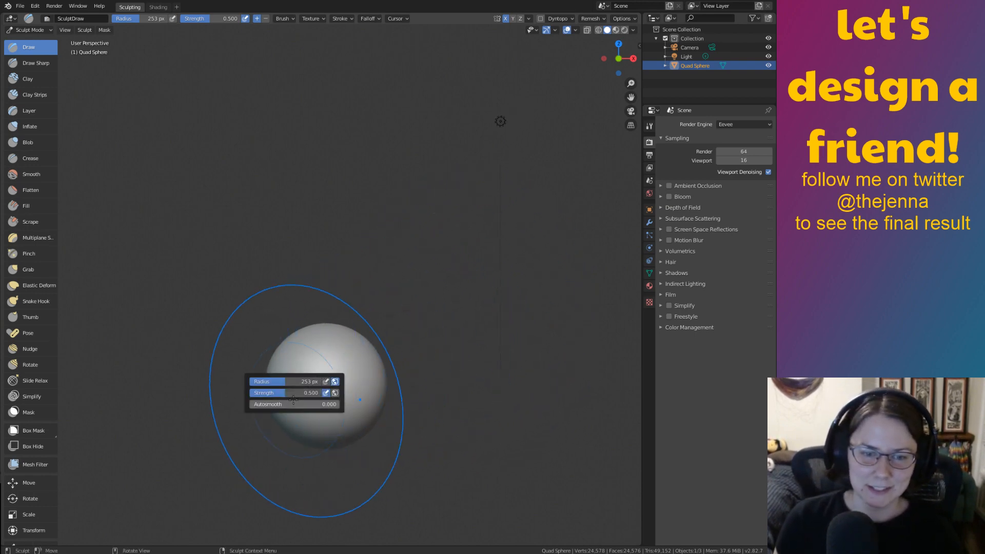
{"action": "left_click_drag", "start_coordinate": [293, 398], "coordinate": [301, 389]}
{"action": "left_click_drag", "start_coordinate": [307, 389], "coordinate": [305, 390]}
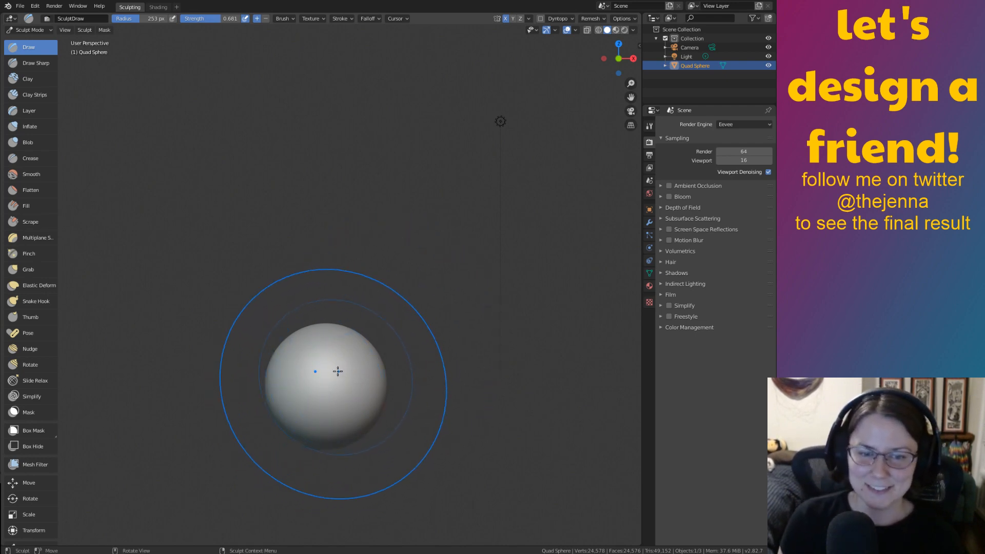
{"action": "left_click", "coordinate": [372, 327]}
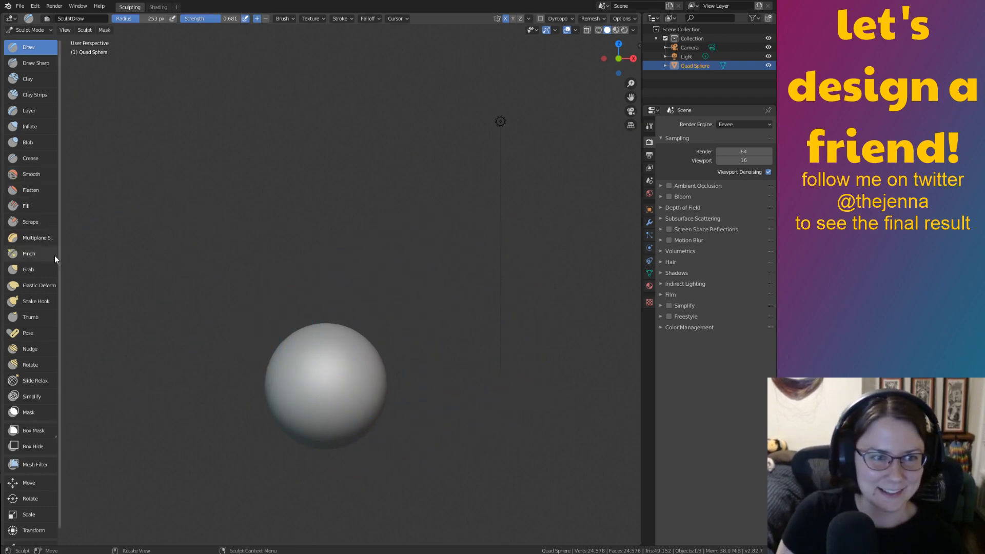
Switch to the Grab brush with a radius of 197 px and a strength of 0.650.
{"action": "left_click", "coordinate": [51, 269]}
{"action": "right_click", "coordinate": [353, 379]}
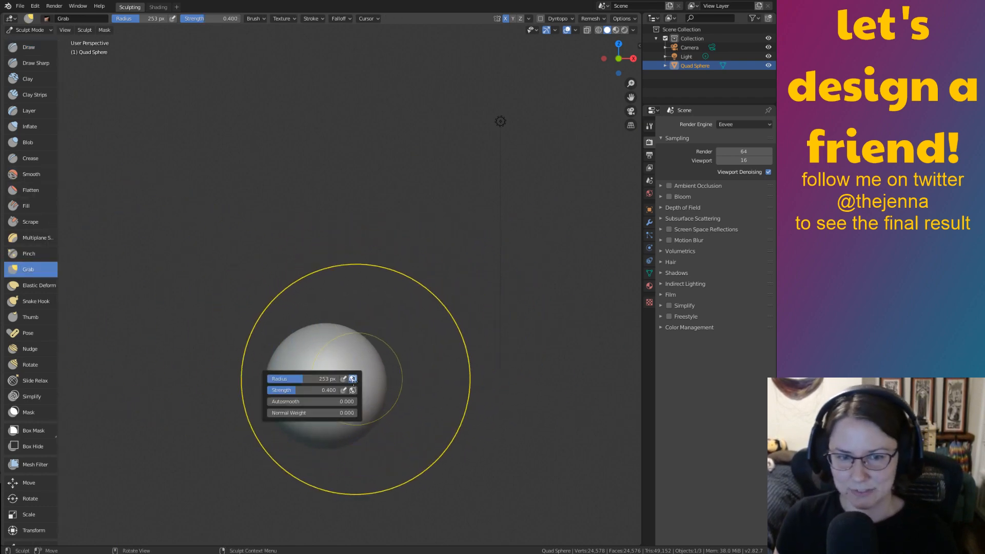
{"action": "mouse_move", "coordinate": [337, 389]}
{"action": "left_mouse_down"}
{"action": "mouse_move", "coordinate": [355, 389]}
{"action": "mouse_move", "coordinate": [297, 379]}
{"action": "left_mouse_up"}
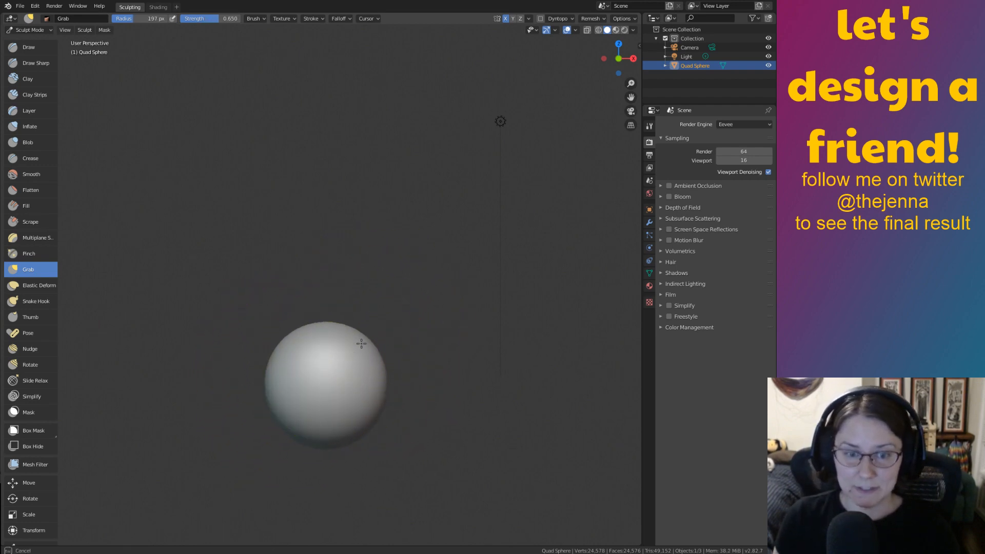
Try pulling lobes out of the sphere's upper and lower sides with the Grab brush, and undo the strokes.
{"action": "left_click_drag", "start_coordinate": [361, 343], "coordinate": [384, 290]}
{"action": "middle_click_drag", "start_coordinate": [431, 284], "coordinate": [388, 342]}
{"action": "key", "text": "ctrl+z"}
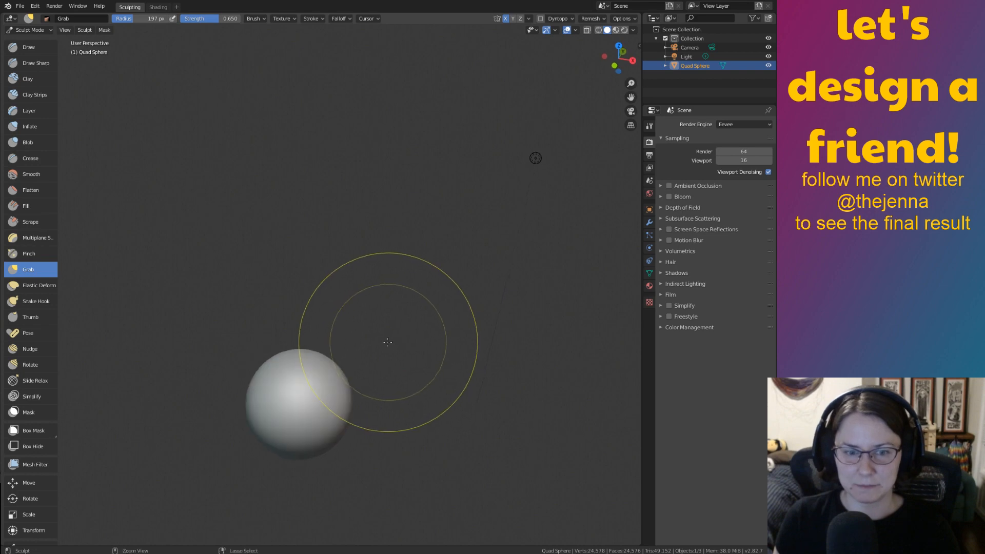
{"action": "mouse_move", "coordinate": [333, 380]}
{"action": "middle_mouse_down"}
{"action": "mouse_move", "coordinate": [316, 332]}
{"action": "mouse_move", "coordinate": [410, 315]}
{"action": "middle_mouse_up"}
{"action": "mouse_move", "coordinate": [371, 329]}
{"action": "left_mouse_down"}
{"action": "mouse_move", "coordinate": [433, 270]}
{"action": "mouse_move", "coordinate": [474, 253]}
{"action": "left_mouse_up"}
{"action": "middle_click_drag", "start_coordinate": [475, 253], "coordinate": [435, 331]}
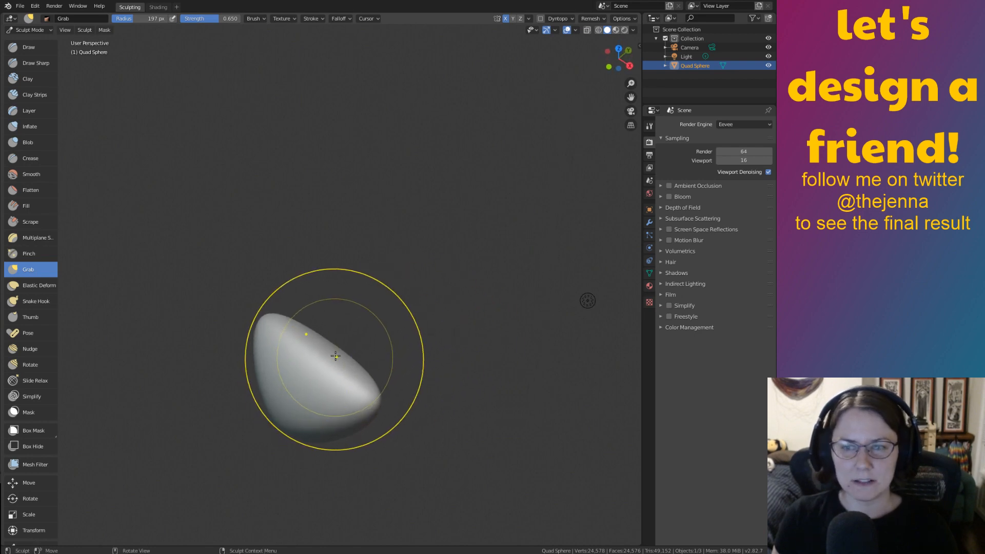
{"action": "left_click_drag", "start_coordinate": [335, 356], "coordinate": [387, 314]}
{"action": "mouse_move", "coordinate": [325, 373]}
{"action": "left_mouse_down"}
{"action": "mouse_move", "coordinate": [270, 362]}
{"action": "mouse_move", "coordinate": [266, 426]}
{"action": "left_mouse_up"}
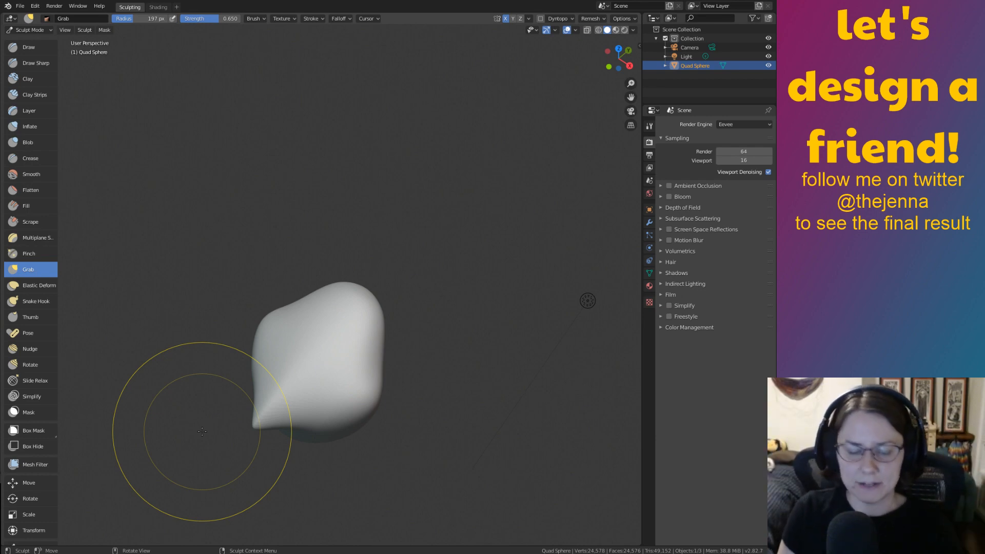
{"action": "key", "text": "ctrl+z"}
Raise the sphere's top slightly with Grab and pull a narrow neck-like protrusion out of its upper side.
{"action": "mouse_move", "coordinate": [431, 299]}
{"action": "middle_mouse_down"}
{"action": "mouse_move", "coordinate": [407, 249]}
{"action": "mouse_move", "coordinate": [374, 296]}
{"action": "mouse_move", "coordinate": [280, 356]}
{"action": "mouse_move", "coordinate": [339, 364]}
{"action": "mouse_move", "coordinate": [397, 348]}
{"action": "mouse_move", "coordinate": [341, 362]}
{"action": "mouse_move", "coordinate": [315, 335]}
{"action": "middle_mouse_up"}
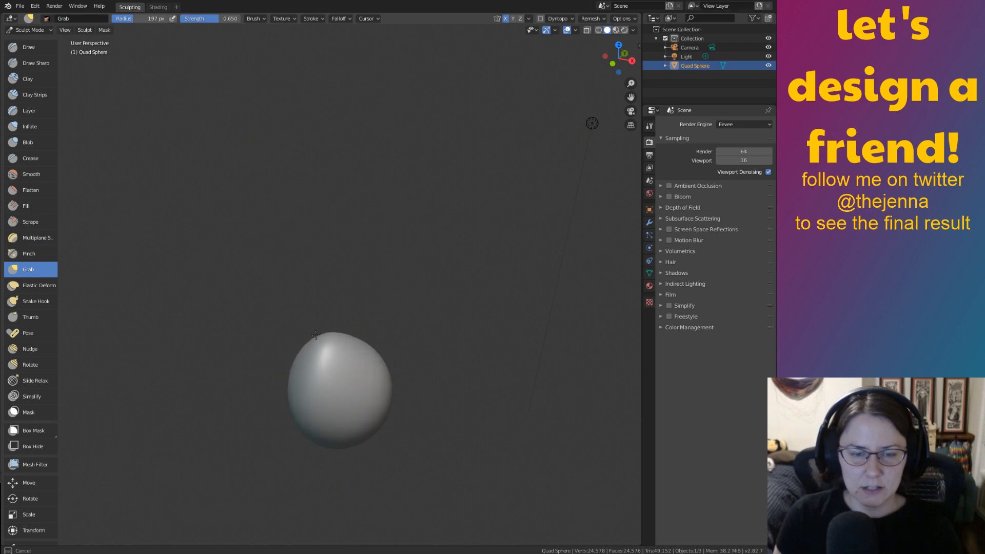
{"action": "left_click_drag", "start_coordinate": [315, 334], "coordinate": [336, 316]}
{"action": "middle_click_drag", "start_coordinate": [336, 254], "coordinate": [285, 266]}
{"action": "mouse_move", "coordinate": [269, 326]}
{"action": "left_mouse_down"}
{"action": "mouse_move", "coordinate": [264, 316]}
{"action": "mouse_move", "coordinate": [190, 337]}
{"action": "mouse_move", "coordinate": [160, 363]}
{"action": "left_mouse_up"}
{"action": "mouse_move", "coordinate": [306, 351]}
{"action": "middle_mouse_down"}
{"action": "mouse_move", "coordinate": [319, 325]}
{"action": "mouse_move", "coordinate": [275, 330]}
{"action": "mouse_move", "coordinate": [254, 353]}
{"action": "mouse_move", "coordinate": [286, 392]}
{"action": "mouse_move", "coordinate": [389, 362]}
{"action": "mouse_move", "coordinate": [414, 348]}
{"action": "mouse_move", "coordinate": [416, 318]}
{"action": "mouse_move", "coordinate": [354, 309]}
{"action": "mouse_move", "coordinate": [425, 278]}
{"action": "mouse_move", "coordinate": [512, 265]}
{"action": "middle_mouse_up"}
{"action": "middle_click_drag", "start_coordinate": [388, 326], "coordinate": [384, 338]}
{"action": "mouse_move", "coordinate": [333, 298]}
{"action": "middle_mouse_down"}
{"action": "mouse_move", "coordinate": [409, 323]}
{"action": "mouse_move", "coordinate": [389, 293]}
{"action": "mouse_move", "coordinate": [465, 304]}
{"action": "middle_mouse_up"}
{"action": "middle_click_drag", "start_coordinate": [540, 295], "coordinate": [559, 303]}
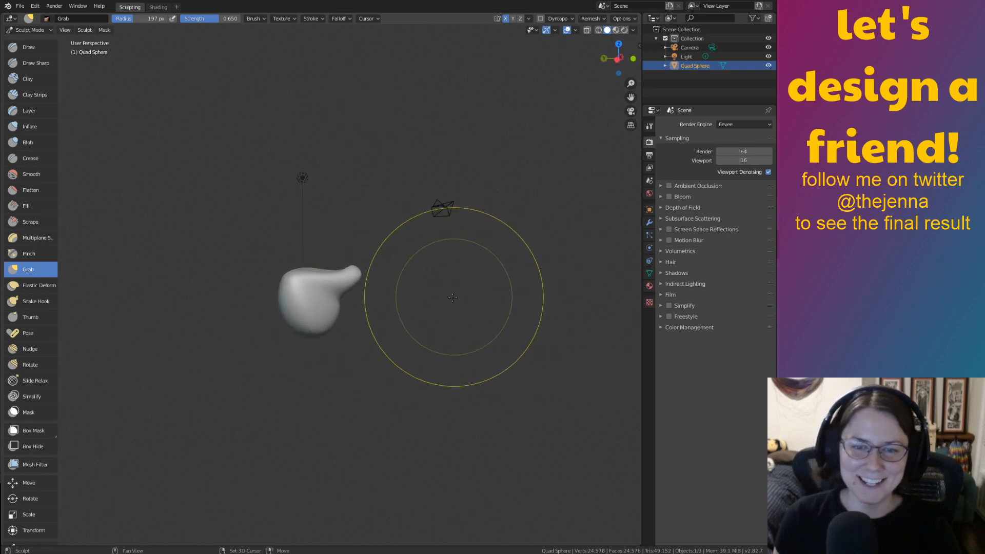
Stretch the blob with Grab into a slanted, elongated body with its lower end pulled outward.
{"action": "middle_click_drag", "start_coordinate": [382, 314], "coordinate": [480, 319], "text": "shift"}
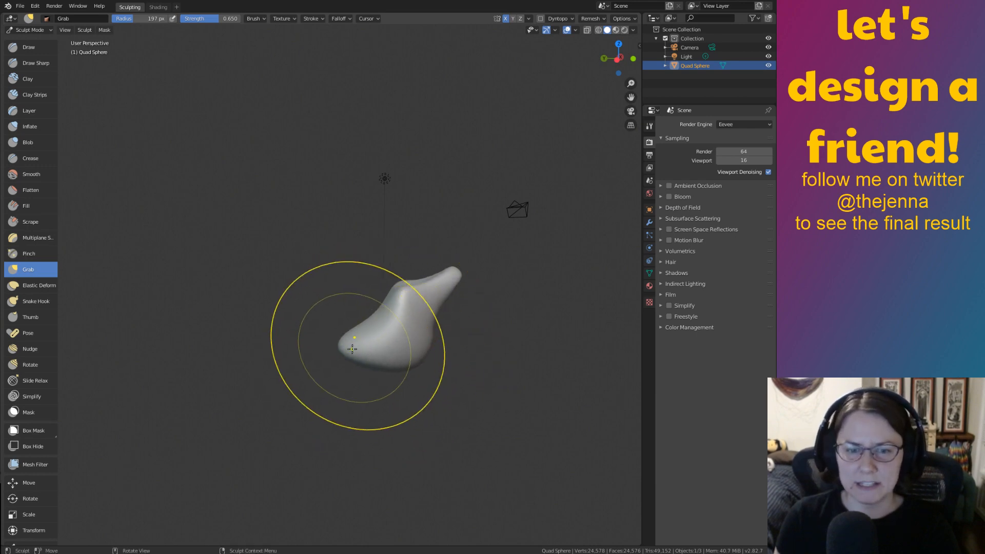
{"action": "mouse_move", "coordinate": [330, 352]}
{"action": "middle_mouse_down"}
{"action": "mouse_move", "coordinate": [458, 361]}
{"action": "mouse_move", "coordinate": [450, 414]}
{"action": "middle_mouse_up"}
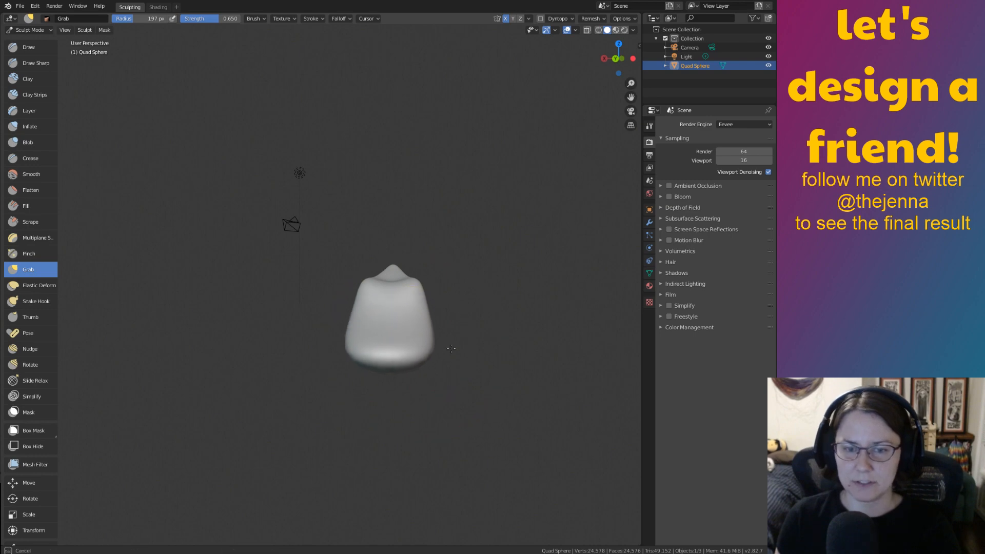
{"action": "mouse_move", "coordinate": [473, 363]}
{"action": "middle_mouse_down"}
{"action": "mouse_move", "coordinate": [358, 354]}
{"action": "mouse_move", "coordinate": [429, 359]}
{"action": "middle_mouse_up"}
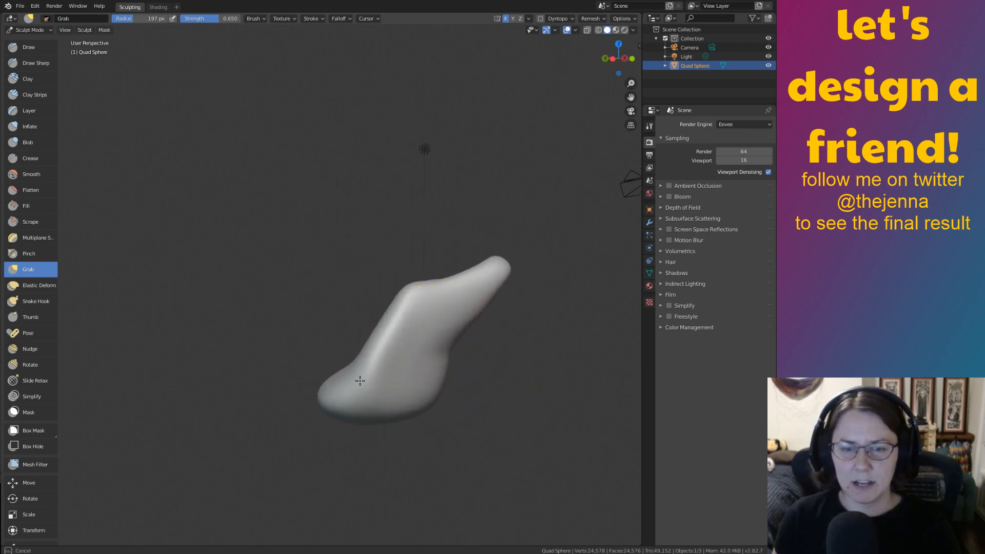
{"action": "mouse_move", "coordinate": [405, 390]}
{"action": "middle_mouse_down"}
{"action": "mouse_move", "coordinate": [385, 374]}
{"action": "mouse_move", "coordinate": [423, 398]}
{"action": "middle_mouse_up"}
Reshape the upper end and the body with Grab into a thick, S-curved neck with a rounded head.
{"action": "left_click_drag", "start_coordinate": [423, 398], "coordinate": [457, 310]}
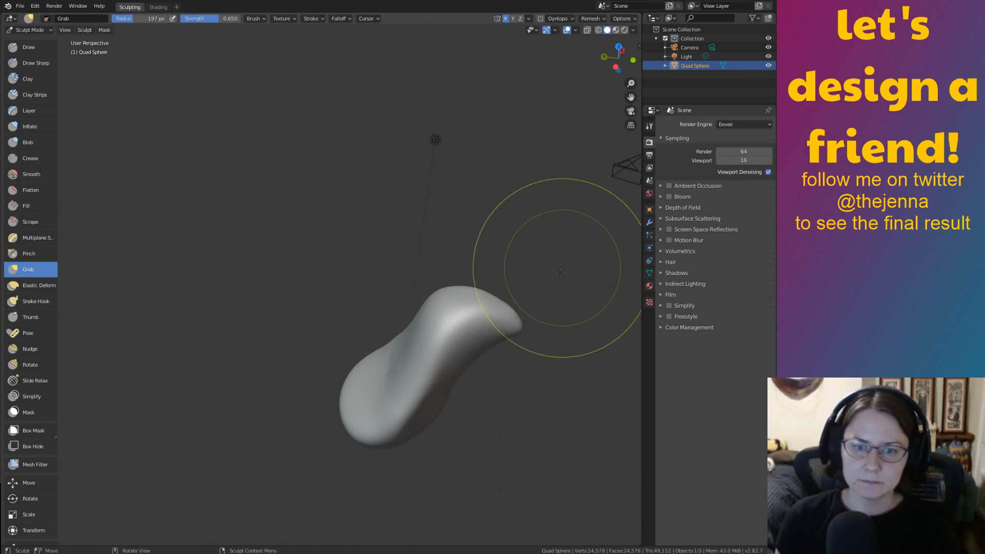
{"action": "mouse_move", "coordinate": [589, 213]}
{"action": "middle_mouse_down"}
{"action": "mouse_move", "coordinate": [501, 299]}
{"action": "mouse_move", "coordinate": [546, 323]}
{"action": "middle_mouse_up"}
{"action": "mouse_move", "coordinate": [473, 335]}
{"action": "left_mouse_down"}
{"action": "mouse_move", "coordinate": [340, 349]}
{"action": "mouse_move", "coordinate": [427, 354]}
{"action": "left_mouse_up"}
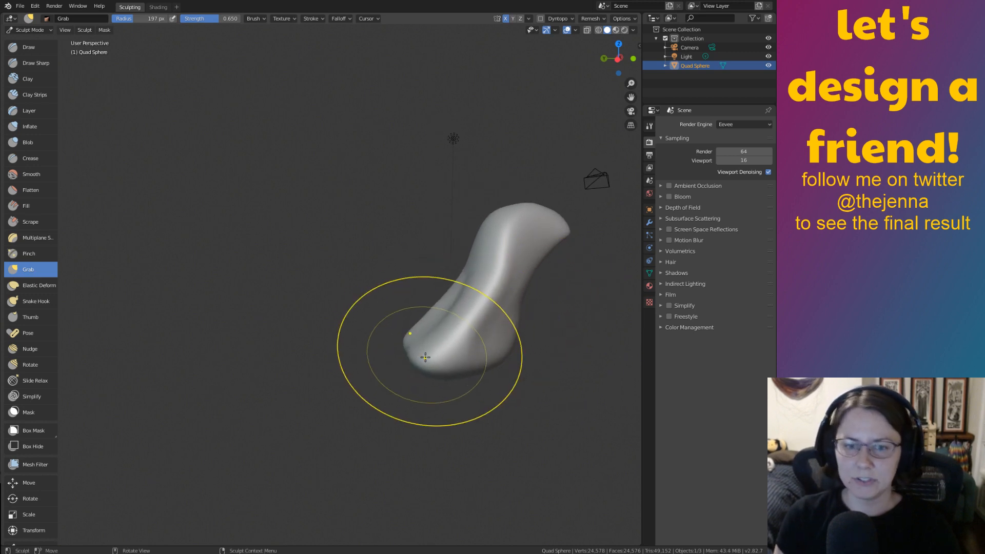
Set the Grab radius to 266 px and pull the lower end backward into a long horizontal torso.
{"action": "key", "text": "bracketleft"}
{"action": "key", "text": "bracketleft"}
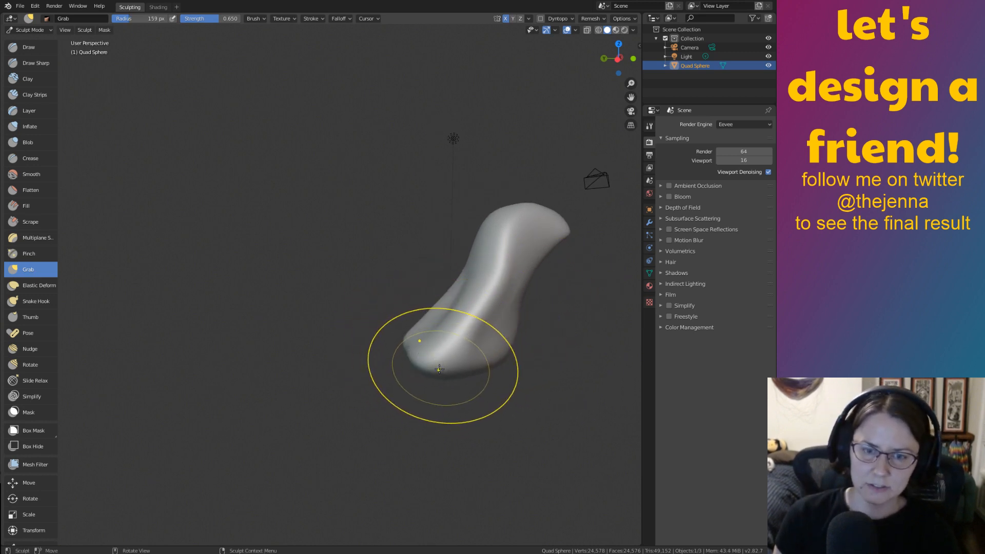
{"action": "key", "text": "bracketright"}
{"action": "key", "text": "bracketright"}
{"action": "key", "text": "bracketright"}
{"action": "key", "text": "bracketright"}
{"action": "key", "text": "bracketright"}
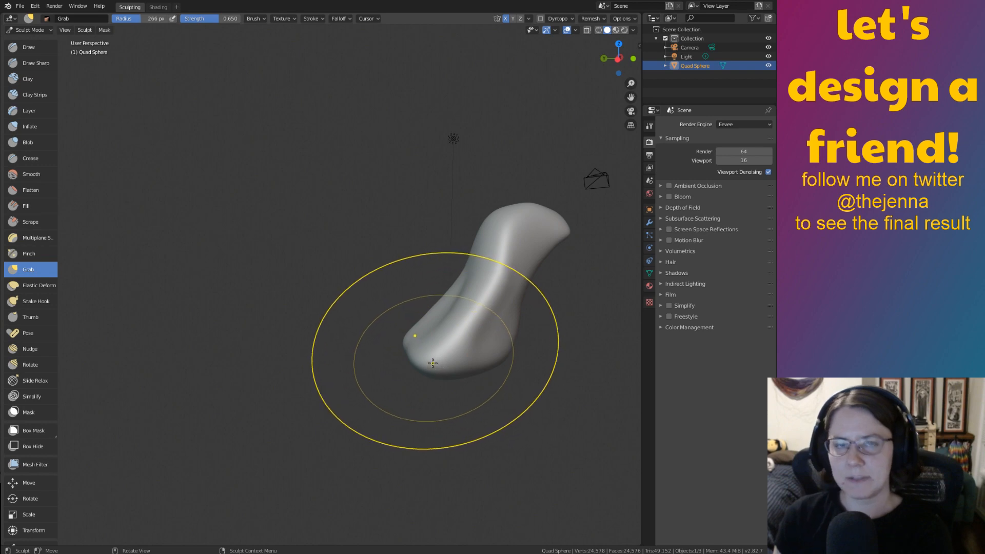
{"action": "mouse_move", "coordinate": [438, 347]}
{"action": "middle_mouse_down"}
{"action": "mouse_move", "coordinate": [434, 334]}
{"action": "mouse_move", "coordinate": [348, 350]}
{"action": "mouse_move", "coordinate": [454, 340]}
{"action": "mouse_move", "coordinate": [385, 308]}
{"action": "mouse_move", "coordinate": [348, 317]}
{"action": "middle_mouse_up"}
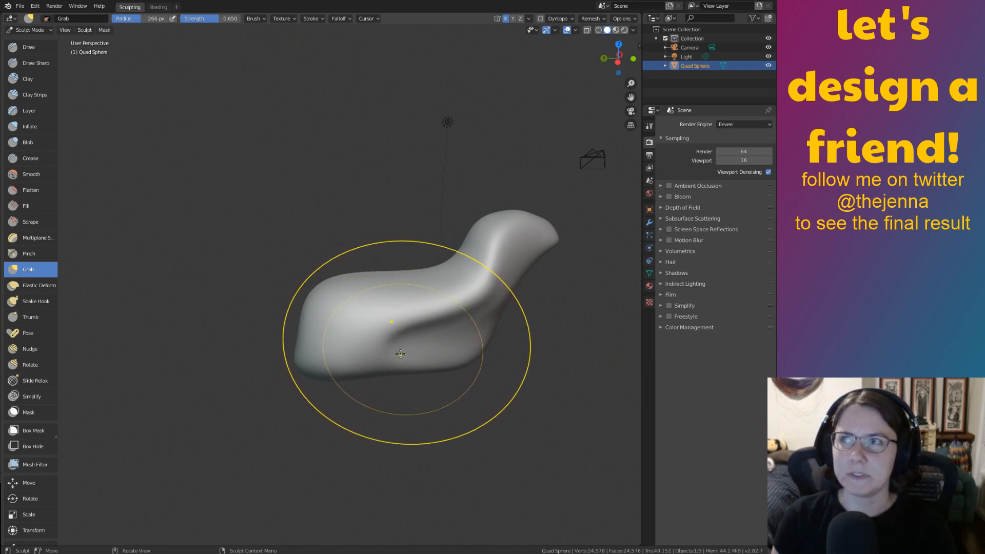
Pull the lower sides of the torso outward with Grab, working from the front of the model.
{"action": "mouse_move", "coordinate": [400, 354]}
{"action": "middle_mouse_down"}
{"action": "mouse_move", "coordinate": [323, 331]}
{"action": "mouse_move", "coordinate": [308, 346]}
{"action": "mouse_move", "coordinate": [382, 312]}
{"action": "mouse_move", "coordinate": [378, 325]}
{"action": "mouse_move", "coordinate": [321, 345]}
{"action": "middle_mouse_up"}
{"action": "left_click_drag", "start_coordinate": [313, 345], "coordinate": [284, 351]}
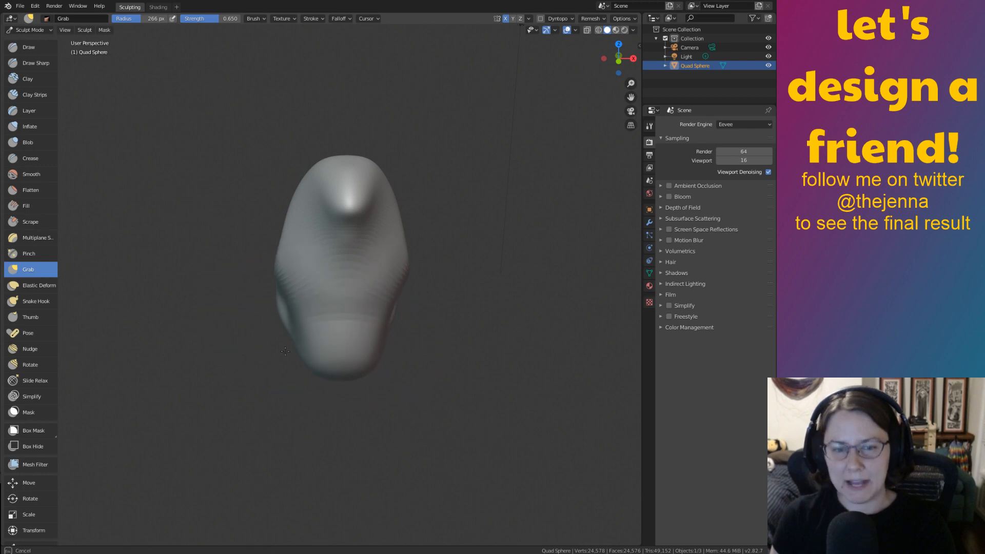
{"action": "mouse_move", "coordinate": [143, 428]}
{"action": "middle_mouse_down"}
{"action": "mouse_move", "coordinate": [416, 354]}
{"action": "mouse_move", "coordinate": [395, 405]}
{"action": "middle_mouse_up"}
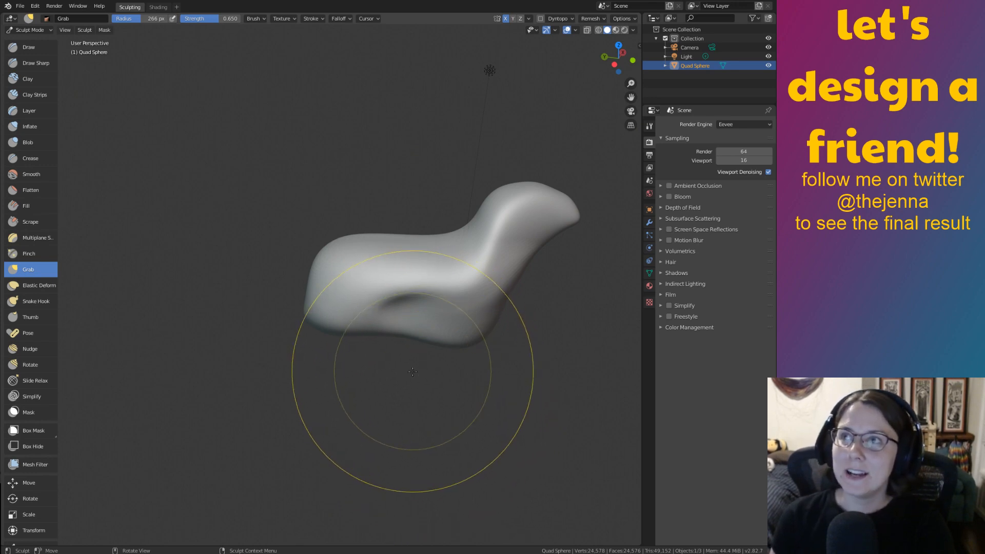
{"action": "mouse_move", "coordinate": [424, 372]}
{"action": "middle_mouse_down"}
{"action": "mouse_move", "coordinate": [438, 359]}
{"action": "mouse_move", "coordinate": [432, 370]}
{"action": "middle_mouse_up"}
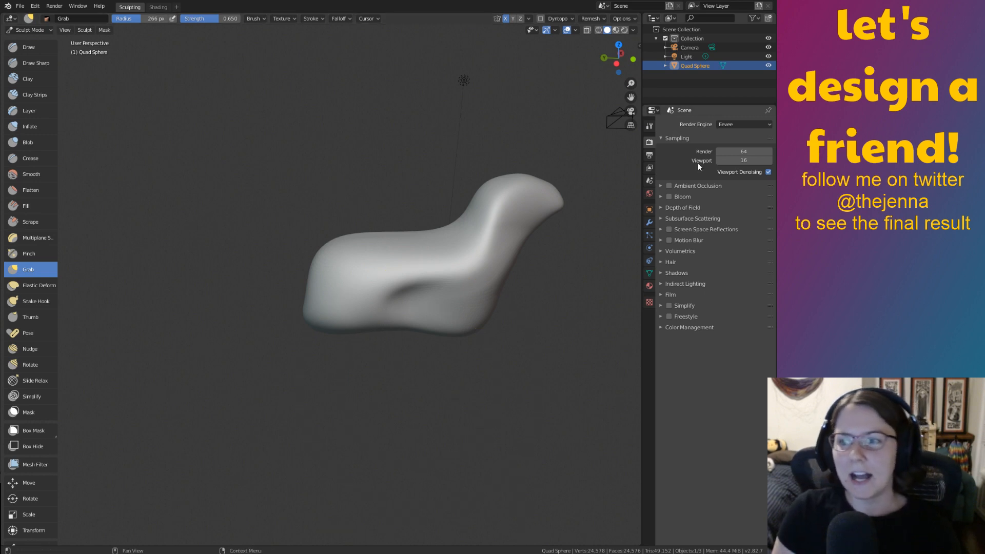
Push in the throat below the head with Grab to slim and curve the neck.
{"action": "mouse_move", "coordinate": [456, 402]}
{"action": "middle_mouse_down"}
{"action": "mouse_move", "coordinate": [439, 270]}
{"action": "mouse_move", "coordinate": [422, 294]}
{"action": "mouse_move", "coordinate": [501, 261]}
{"action": "mouse_move", "coordinate": [522, 285]}
{"action": "mouse_move", "coordinate": [488, 296]}
{"action": "middle_mouse_up"}
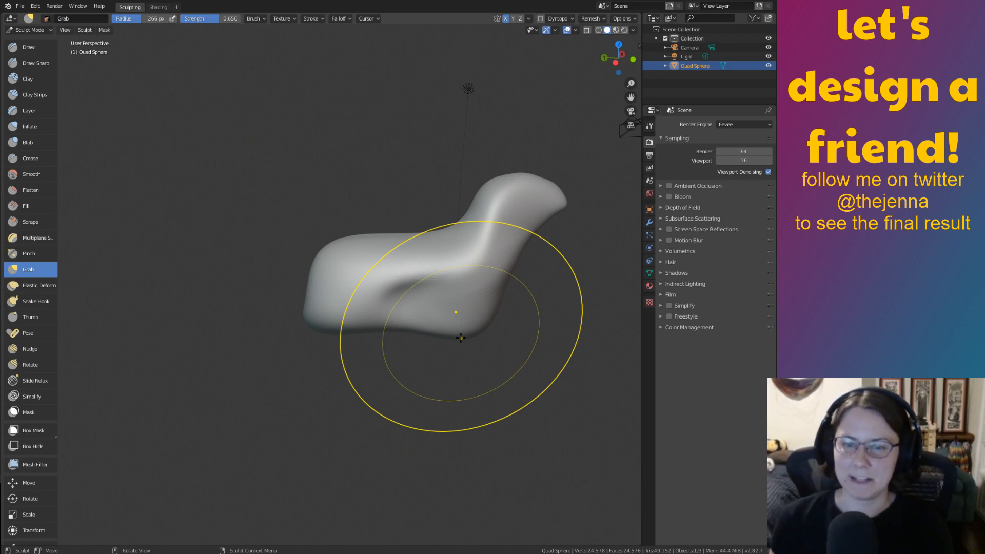
{"action": "mouse_move", "coordinate": [461, 337]}
{"action": "middle_mouse_down"}
{"action": "mouse_move", "coordinate": [431, 282]}
{"action": "mouse_move", "coordinate": [365, 281]}
{"action": "mouse_move", "coordinate": [446, 356]}
{"action": "mouse_move", "coordinate": [432, 311]}
{"action": "middle_mouse_up"}
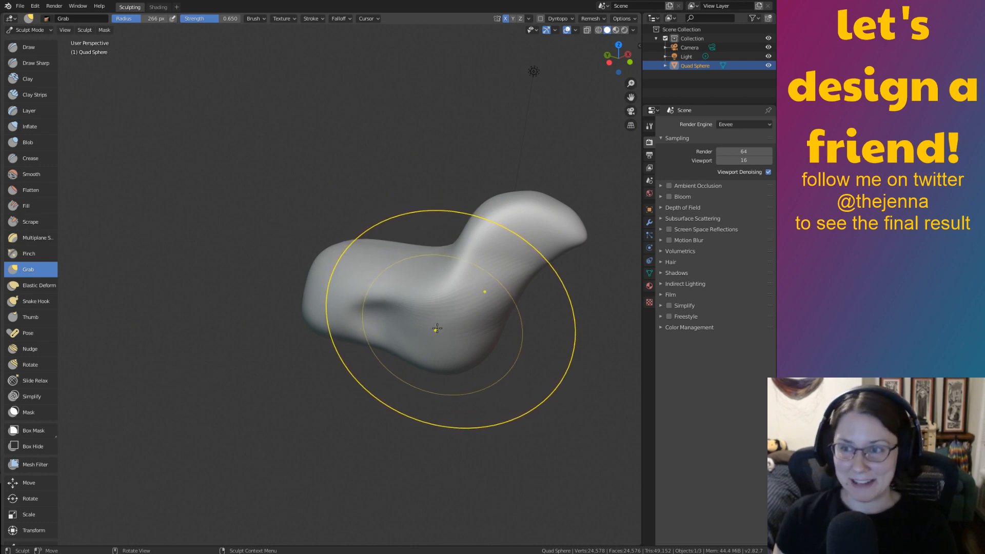
{"action": "mouse_move", "coordinate": [436, 329]}
{"action": "middle_mouse_down"}
{"action": "mouse_move", "coordinate": [438, 303]}
{"action": "mouse_move", "coordinate": [437, 329]}
{"action": "mouse_move", "coordinate": [425, 336]}
{"action": "middle_mouse_up"}
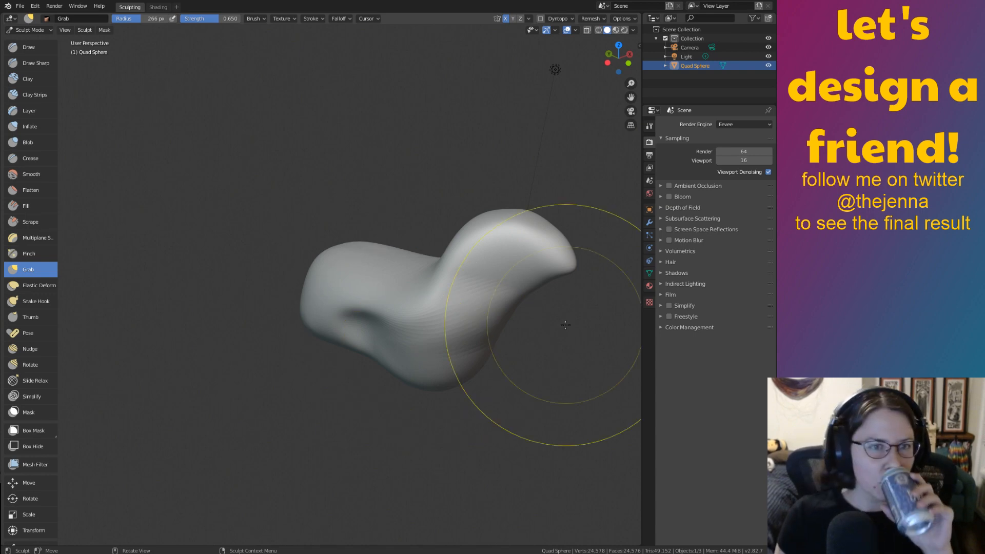
{"action": "mouse_move", "coordinate": [473, 368]}
{"action": "middle_mouse_down"}
{"action": "mouse_move", "coordinate": [610, 359]}
{"action": "mouse_move", "coordinate": [502, 363]}
{"action": "mouse_move", "coordinate": [516, 377]}
{"action": "middle_mouse_up"}
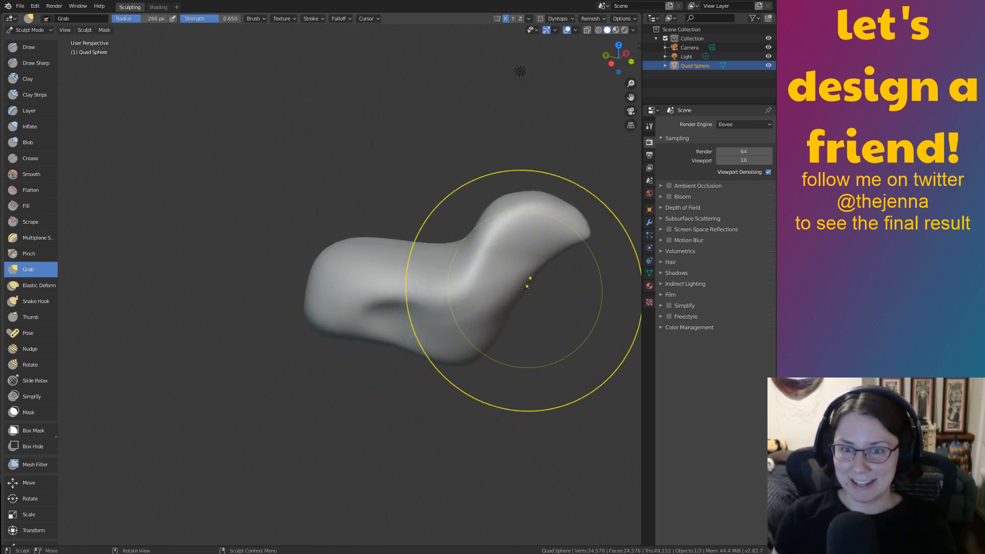
{"action": "left_click_drag", "start_coordinate": [528, 280], "coordinate": [494, 249]}
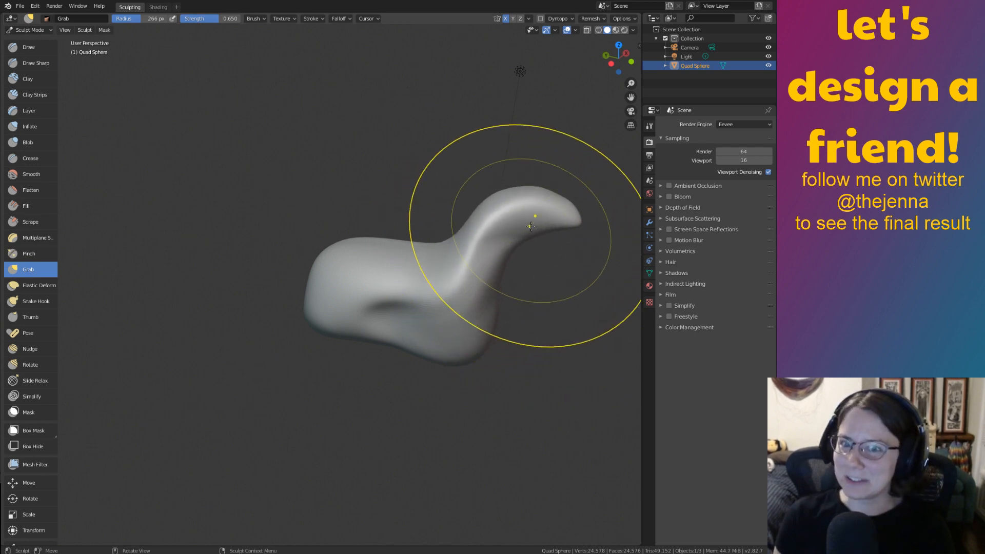
Reshape the head tip and push in the side of the head with Grab to narrow it.
{"action": "mouse_move", "coordinate": [558, 228]}
{"action": "left_mouse_down"}
{"action": "mouse_move", "coordinate": [575, 231]}
{"action": "mouse_move", "coordinate": [581, 254]}
{"action": "mouse_move", "coordinate": [543, 210]}
{"action": "mouse_move", "coordinate": [546, 191]}
{"action": "left_mouse_up"}
{"action": "mouse_move", "coordinate": [506, 259]}
{"action": "middle_mouse_down"}
{"action": "mouse_move", "coordinate": [449, 268]}
{"action": "mouse_move", "coordinate": [477, 287]}
{"action": "mouse_move", "coordinate": [451, 307]}
{"action": "middle_mouse_up"}
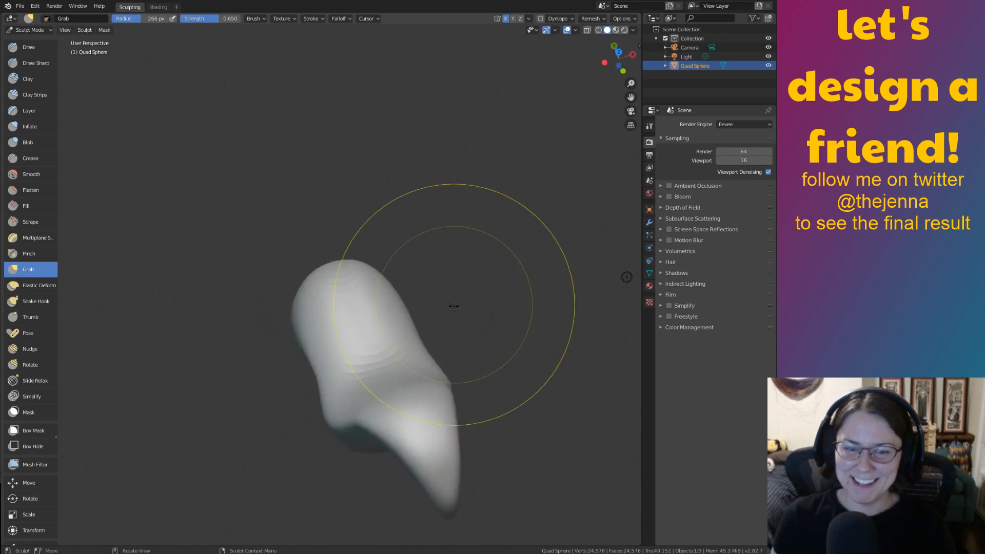
{"action": "mouse_move", "coordinate": [516, 352]}
{"action": "middle_mouse_down"}
{"action": "mouse_move", "coordinate": [576, 273]}
{"action": "mouse_move", "coordinate": [352, 340]}
{"action": "mouse_move", "coordinate": [434, 252]}
{"action": "middle_mouse_up"}
{"action": "left_click_drag", "start_coordinate": [390, 191], "coordinate": [362, 190]}
{"action": "middle_click_drag", "start_coordinate": [532, 322], "coordinate": [500, 259], "text": "ctrl"}
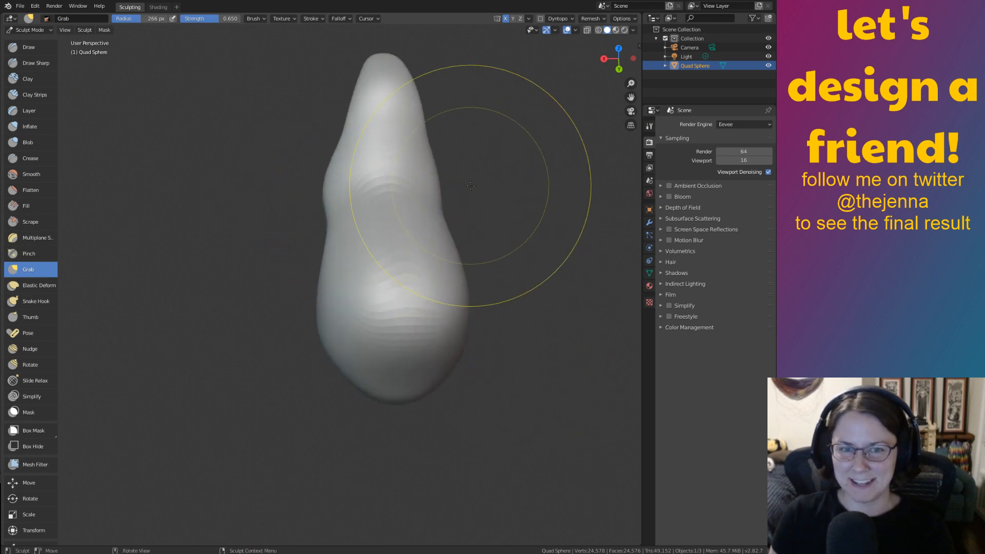
Reduce the Grab radius to 97 px and slim the sides of the head, working from behind the model.
{"action": "middle_click_drag", "start_coordinate": [467, 205], "coordinate": [480, 313], "text": "shift"}
{"action": "left_click", "coordinate": [425, 197]}
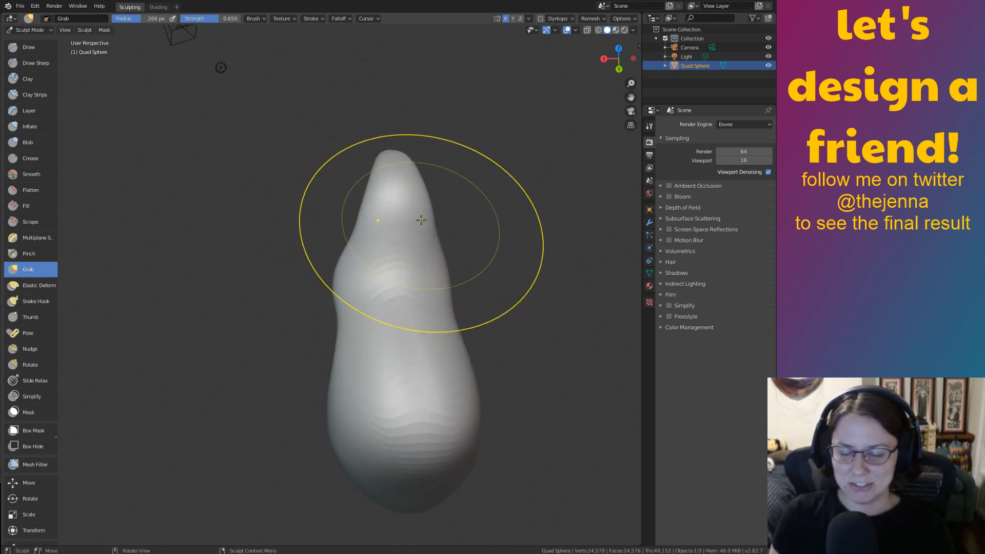
{"action": "key", "text": "bracketleft"}
{"action": "key", "text": "bracketleft"}
{"action": "key", "text": "bracketleft"}
{"action": "key", "text": "bracketleft"}
{"action": "key", "text": "bracketleft"}
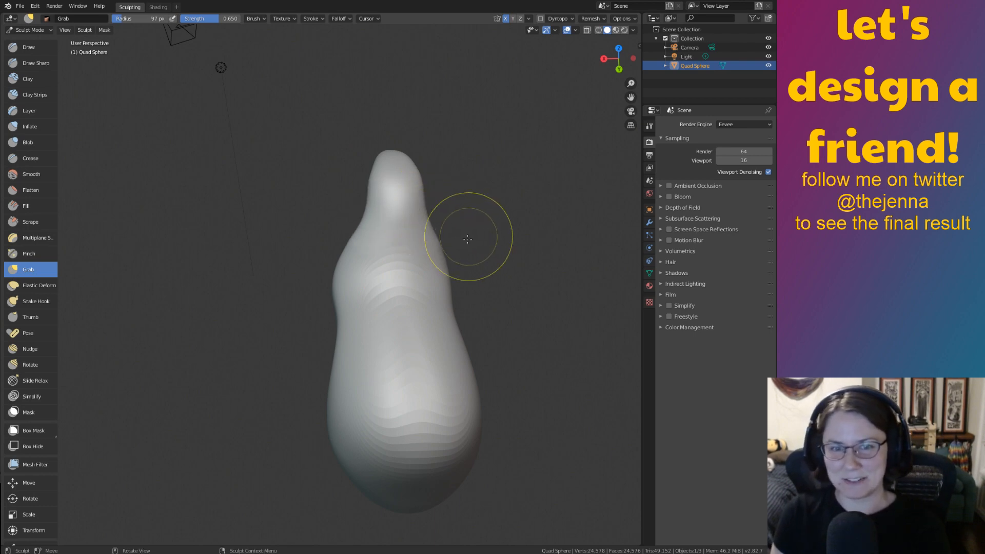
Bend the head downward with Grab at a 197 px radius, lowering the crown and the snout toward the chest.
{"action": "mouse_move", "coordinate": [467, 238]}
{"action": "middle_mouse_down"}
{"action": "mouse_move", "coordinate": [430, 248]}
{"action": "mouse_move", "coordinate": [478, 211]}
{"action": "mouse_move", "coordinate": [433, 246]}
{"action": "middle_mouse_up"}
{"action": "scroll", "coordinate": [451, 267], "scroll_direction": "down", "scroll_amount": 4}
{"action": "middle_click_drag", "start_coordinate": [470, 290], "coordinate": [444, 277]}
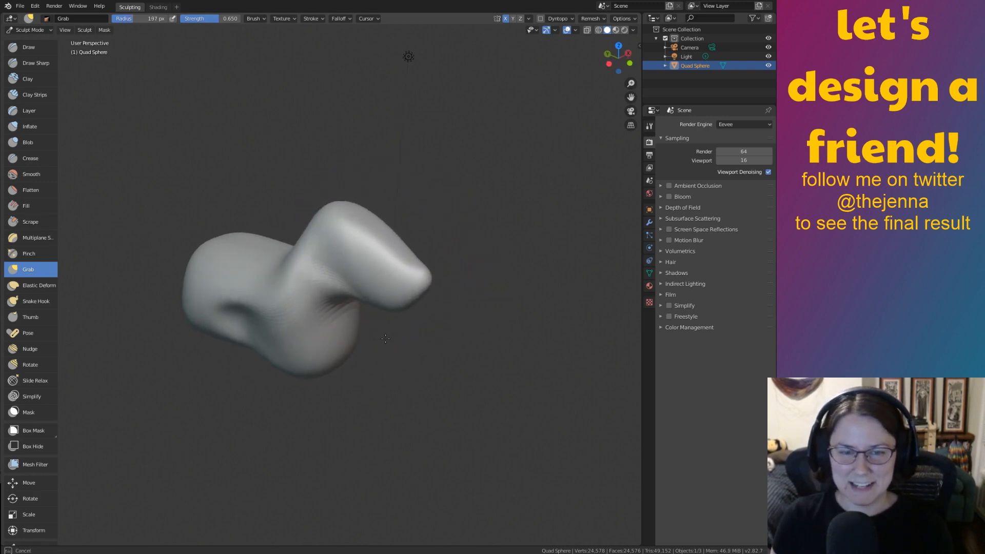
{"action": "left_click_drag", "start_coordinate": [387, 310], "coordinate": [382, 312]}
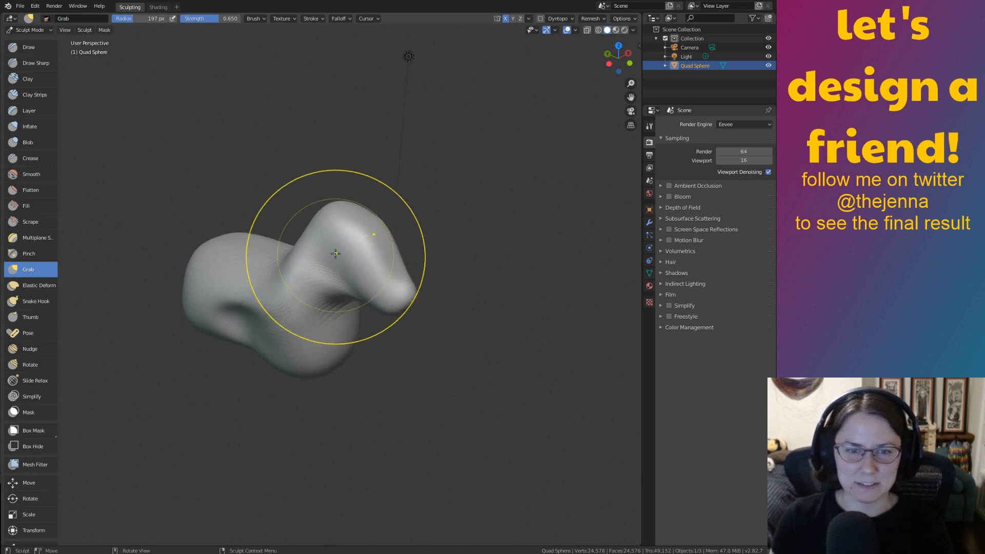
{"action": "left_click_drag", "start_coordinate": [341, 221], "coordinate": [347, 229]}
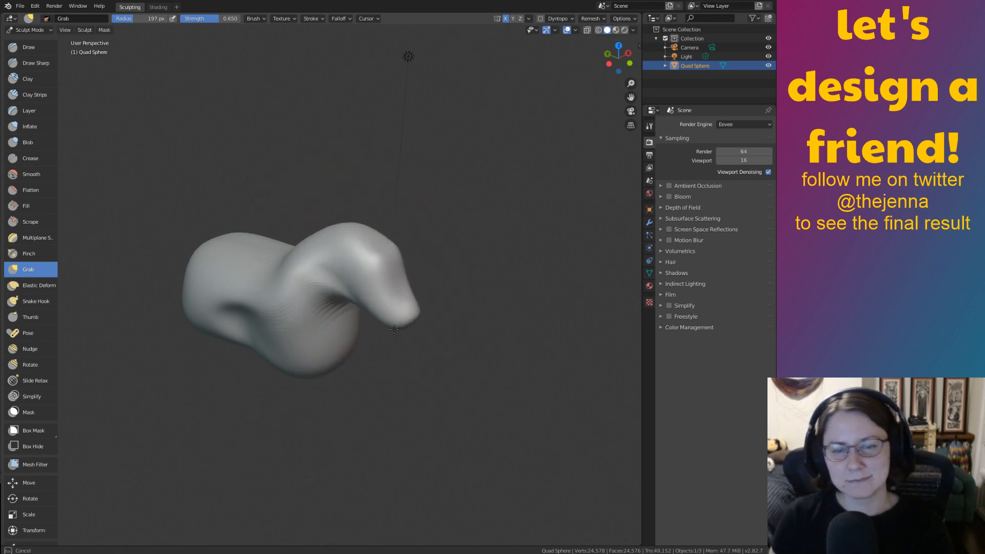
{"action": "mouse_move", "coordinate": [393, 329]}
{"action": "left_mouse_down"}
{"action": "mouse_move", "coordinate": [360, 323]}
{"action": "mouse_move", "coordinate": [370, 347]}
{"action": "left_mouse_up"}
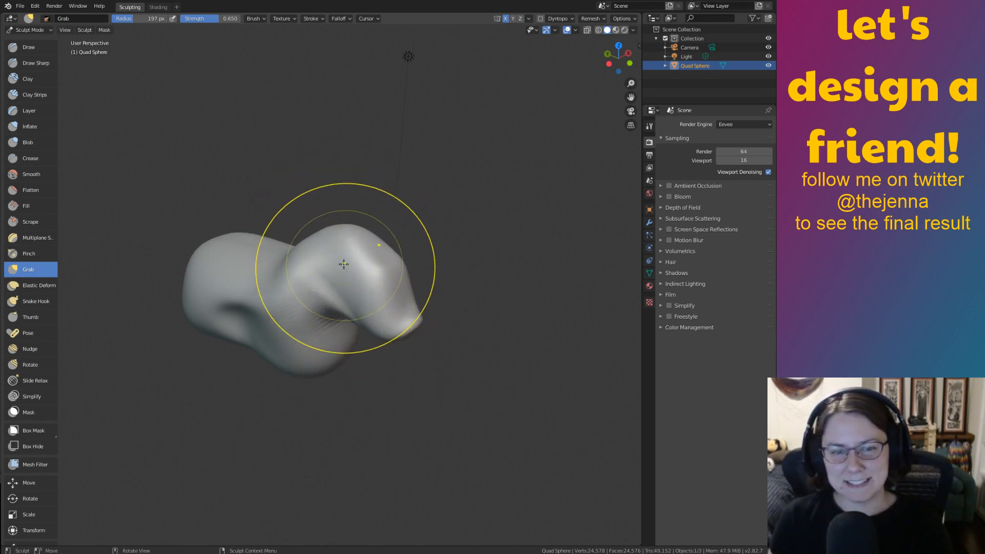
Pull the side of the head forward and the jaw downward with Grab to thicken the head into a blunt muzzle.
{"action": "mouse_move", "coordinate": [357, 296]}
{"action": "middle_mouse_down"}
{"action": "mouse_move", "coordinate": [376, 304]}
{"action": "mouse_move", "coordinate": [424, 283]}
{"action": "middle_mouse_up"}
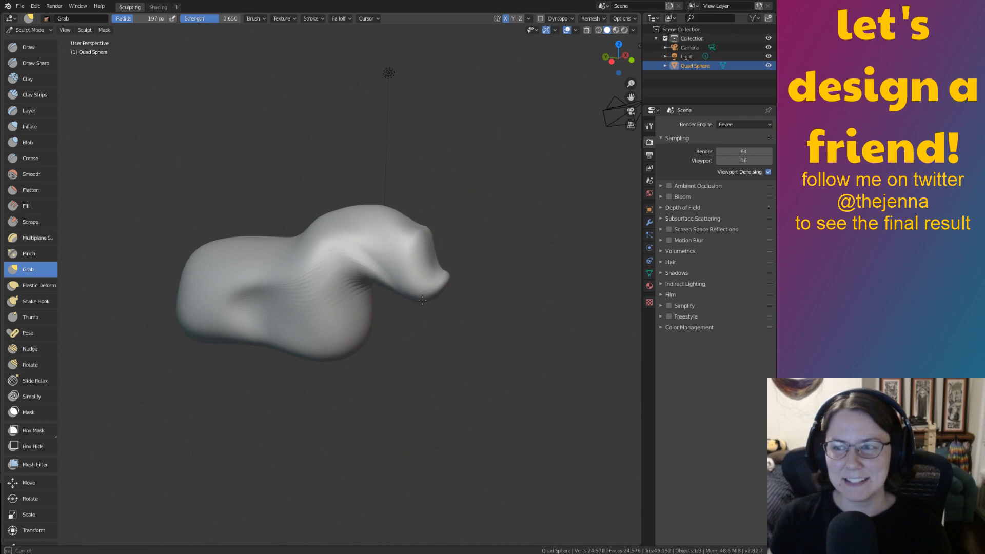
{"action": "left_click_drag", "start_coordinate": [387, 316], "coordinate": [384, 312]}
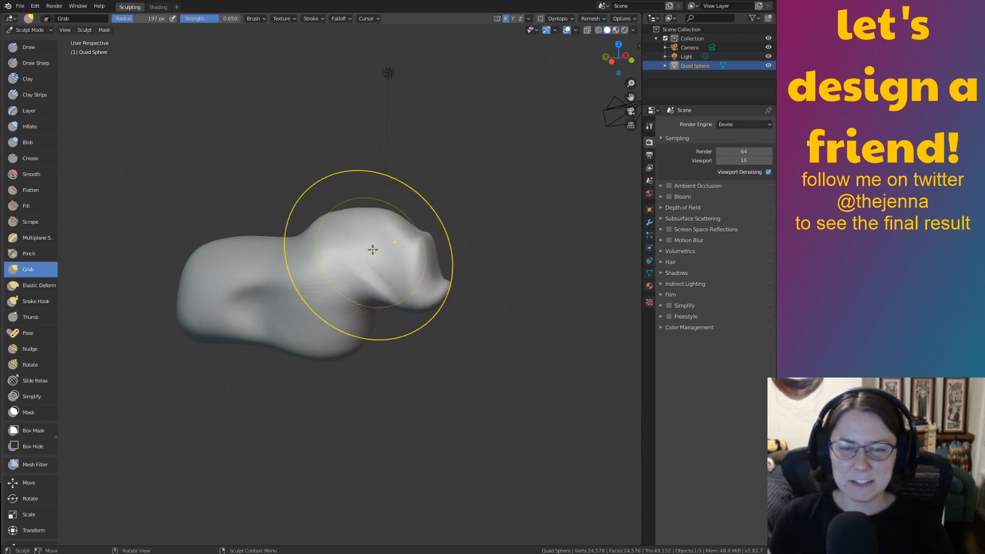
{"action": "mouse_move", "coordinate": [372, 251]}
{"action": "left_mouse_down"}
{"action": "mouse_move", "coordinate": [381, 262]}
{"action": "mouse_move", "coordinate": [406, 261]}
{"action": "left_mouse_up"}
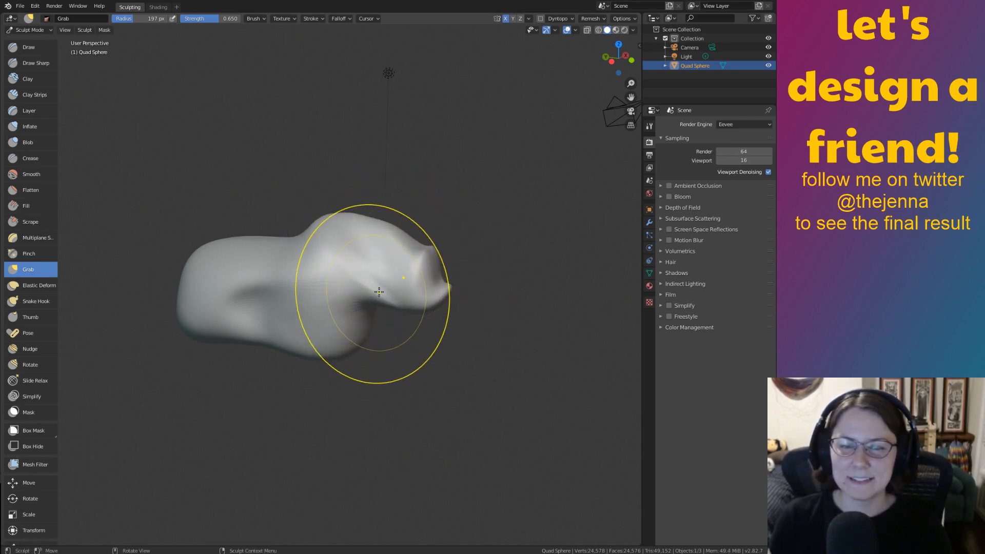
{"action": "left_click_drag", "start_coordinate": [400, 358], "coordinate": [380, 331]}
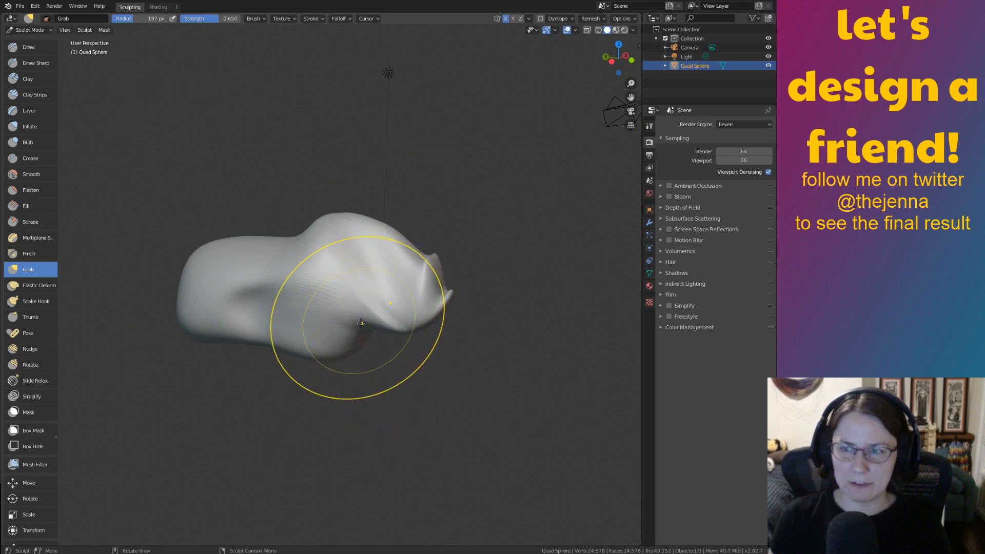
Shape the snout tip from the opposite side with Grab, forming a flat nose front with raised upper and lower edges.
{"action": "middle_click_drag", "start_coordinate": [380, 341], "coordinate": [276, 303]}
{"action": "middle_click_drag", "start_coordinate": [344, 298], "coordinate": [460, 349], "text": "shift"}
{"action": "mouse_move", "coordinate": [462, 341]}
{"action": "middle_mouse_down"}
{"action": "mouse_move", "coordinate": [461, 303]}
{"action": "mouse_move", "coordinate": [411, 336]}
{"action": "mouse_move", "coordinate": [300, 323]}
{"action": "middle_mouse_up"}
{"action": "scroll", "coordinate": [456, 321], "scroll_direction": "up", "scroll_amount": 2}
{"action": "left_click_drag", "start_coordinate": [299, 295], "coordinate": [298, 297]}
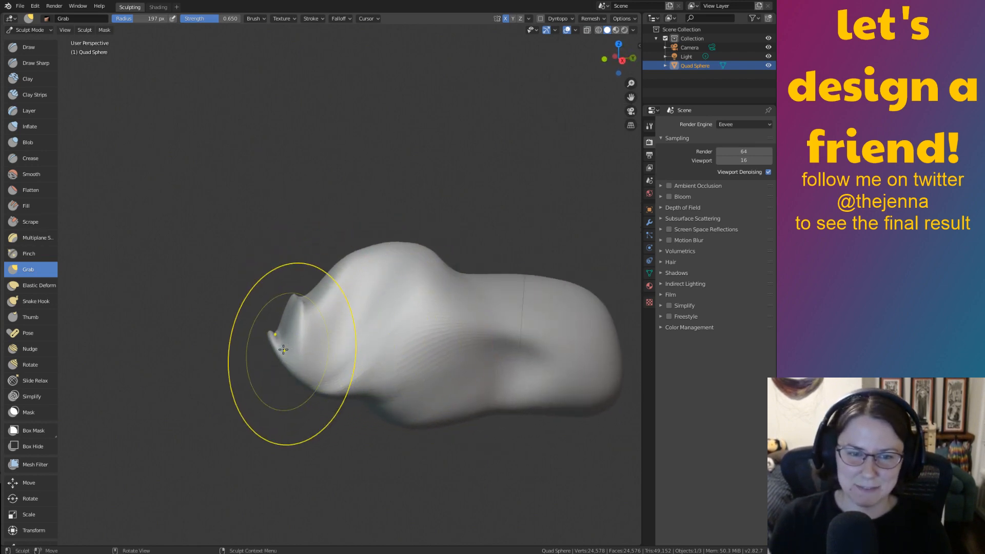
{"action": "left_click_drag", "start_coordinate": [283, 349], "coordinate": [275, 355]}
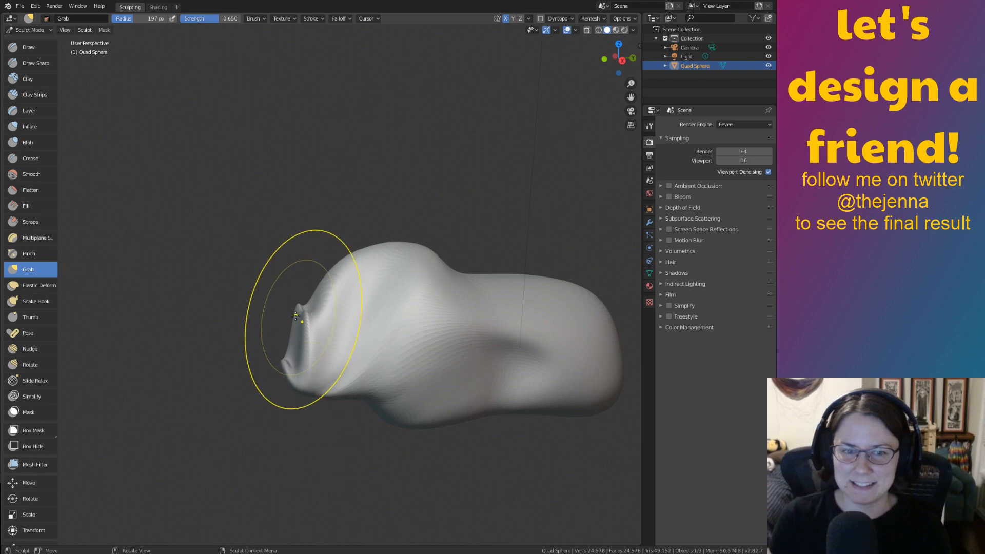
{"action": "left_click_drag", "start_coordinate": [285, 361], "coordinate": [331, 381]}
Pull the sides of the head outward and raise its crown with Grab to build a broad, high forehead.
{"action": "mouse_move", "coordinate": [458, 281]}
{"action": "middle_mouse_down"}
{"action": "mouse_move", "coordinate": [456, 321]}
{"action": "mouse_move", "coordinate": [380, 334]}
{"action": "mouse_move", "coordinate": [347, 369]}
{"action": "mouse_move", "coordinate": [352, 348]}
{"action": "middle_mouse_up"}
{"action": "left_click_drag", "start_coordinate": [352, 337], "coordinate": [376, 322]}
{"action": "mouse_move", "coordinate": [424, 354]}
{"action": "middle_mouse_down"}
{"action": "mouse_move", "coordinate": [464, 280]}
{"action": "mouse_move", "coordinate": [486, 274]}
{"action": "middle_mouse_up"}
{"action": "left_click_drag", "start_coordinate": [404, 195], "coordinate": [451, 165]}
{"action": "middle_click_drag", "start_coordinate": [451, 164], "coordinate": [479, 246]}
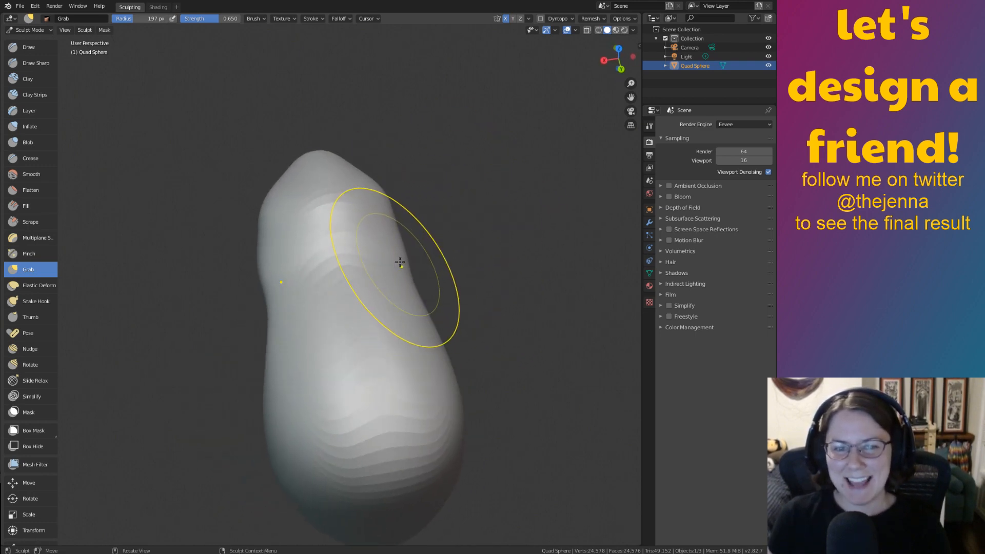
{"action": "mouse_move", "coordinate": [400, 262]}
{"action": "middle_mouse_down"}
{"action": "mouse_move", "coordinate": [509, 222]}
{"action": "mouse_move", "coordinate": [328, 245]}
{"action": "middle_mouse_up"}
{"action": "mouse_move", "coordinate": [326, 246]}
{"action": "left_mouse_down"}
{"action": "mouse_move", "coordinate": [369, 199]}
{"action": "mouse_move", "coordinate": [336, 211]}
{"action": "mouse_move", "coordinate": [345, 186]}
{"action": "left_mouse_up"}
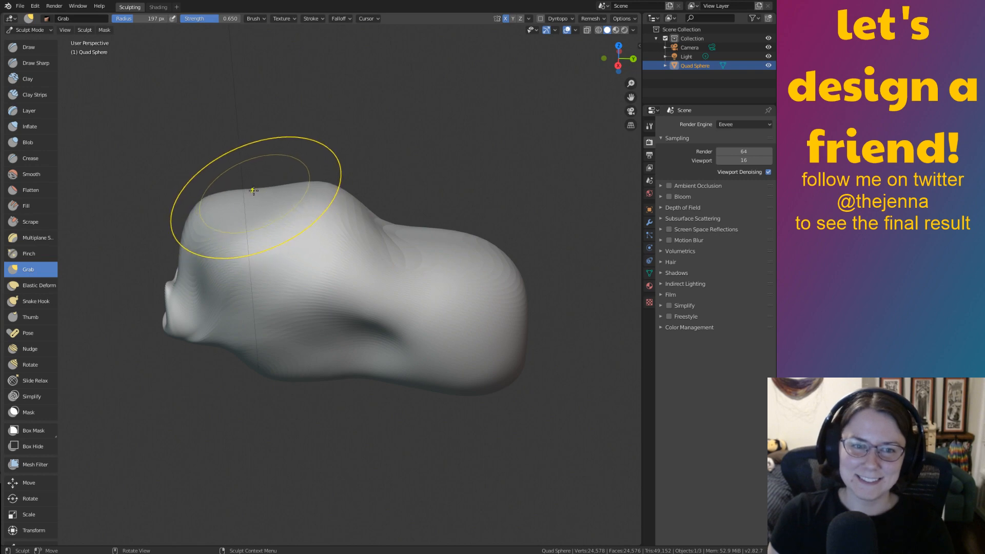
{"action": "left_click_drag", "start_coordinate": [248, 222], "coordinate": [244, 209]}
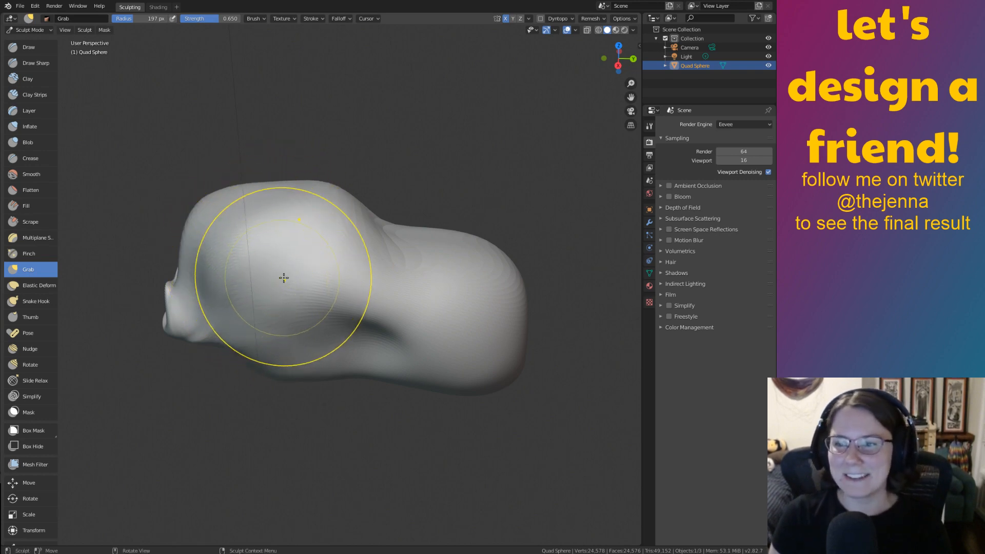
Enlarge the Grab radius to 366 px and push in the sides of the torso to form a waist behind the shoulders.
{"action": "mouse_move", "coordinate": [284, 277]}
{"action": "middle_mouse_down"}
{"action": "mouse_move", "coordinate": [307, 273]}
{"action": "mouse_move", "coordinate": [249, 260]}
{"action": "mouse_move", "coordinate": [244, 282]}
{"action": "middle_mouse_up"}
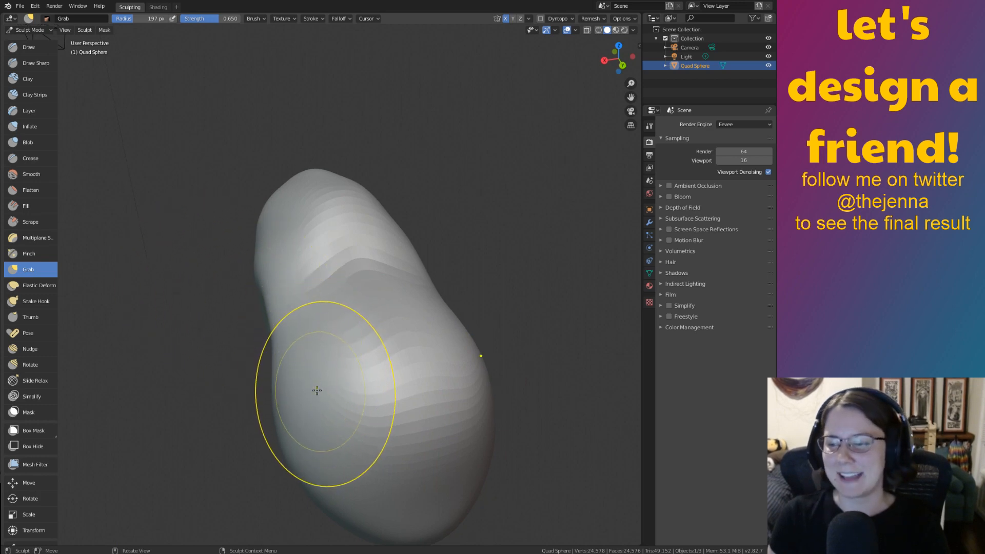
{"action": "key", "text": "bracketright"}
{"action": "key", "text": "bracketright"}
{"action": "key", "text": "bracketright"}
{"action": "key", "text": "bracketright"}
{"action": "key", "text": "bracketright"}
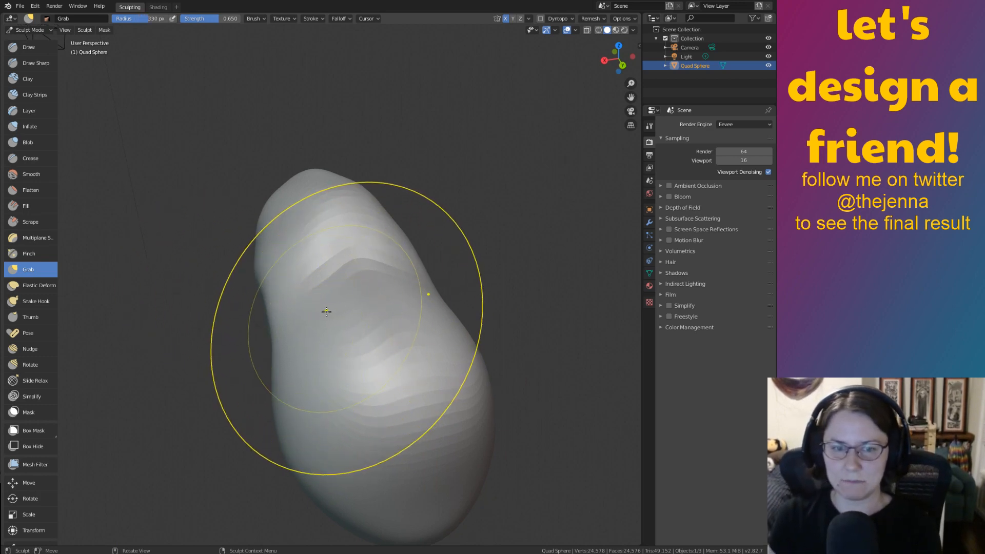
{"action": "key", "text": "bracketright"}
{"action": "left_click_drag", "start_coordinate": [326, 311], "coordinate": [347, 345]}
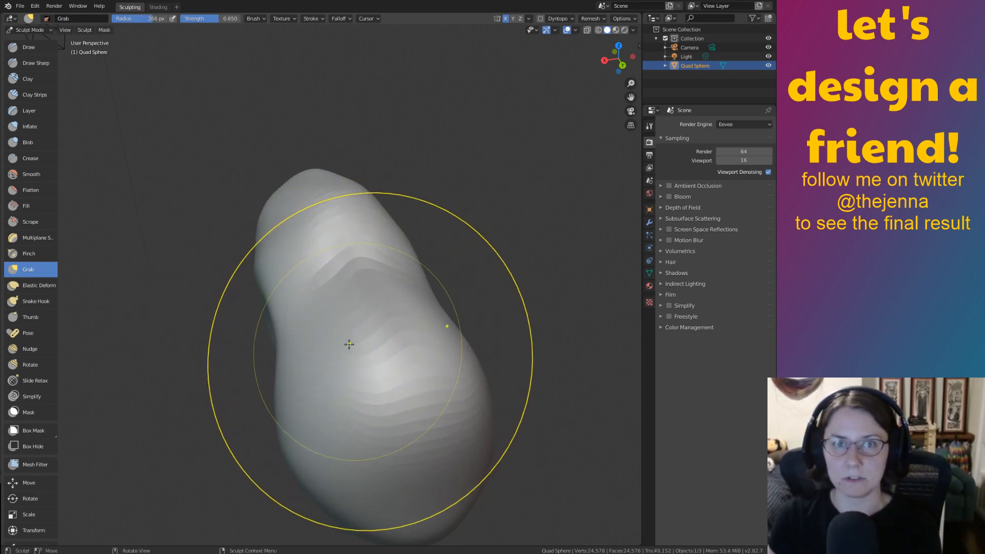
{"action": "mouse_move", "coordinate": [356, 341]}
{"action": "middle_mouse_down"}
{"action": "mouse_move", "coordinate": [405, 297]}
{"action": "mouse_move", "coordinate": [437, 285]}
{"action": "mouse_move", "coordinate": [389, 323]}
{"action": "middle_mouse_up"}
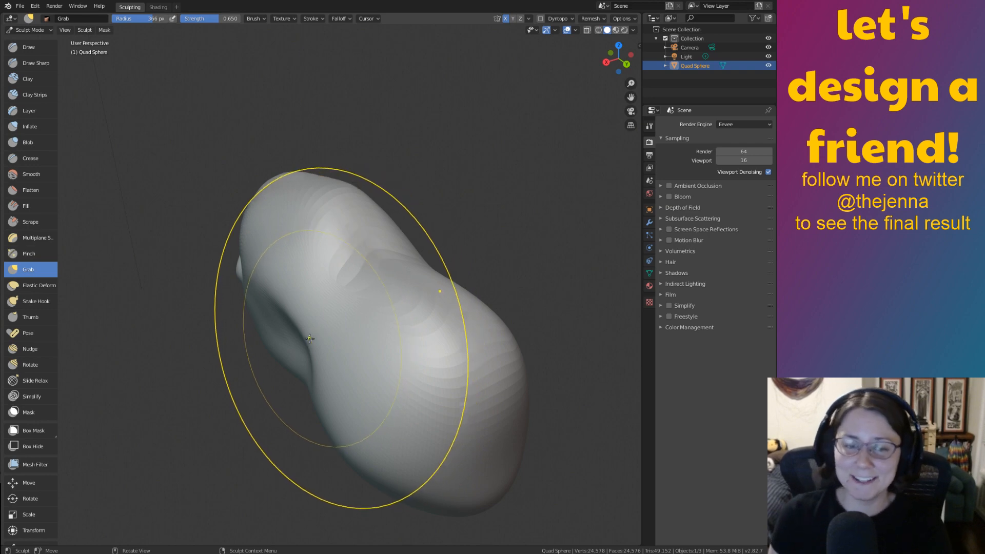
{"action": "left_click_drag", "start_coordinate": [305, 333], "coordinate": [330, 318]}
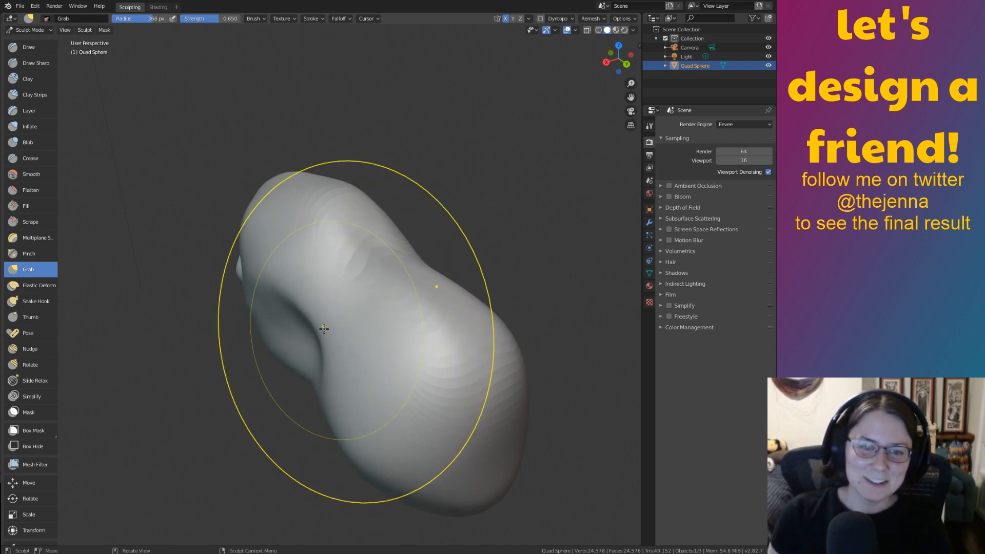
{"action": "middle_click_drag", "start_coordinate": [326, 345], "coordinate": [387, 302]}
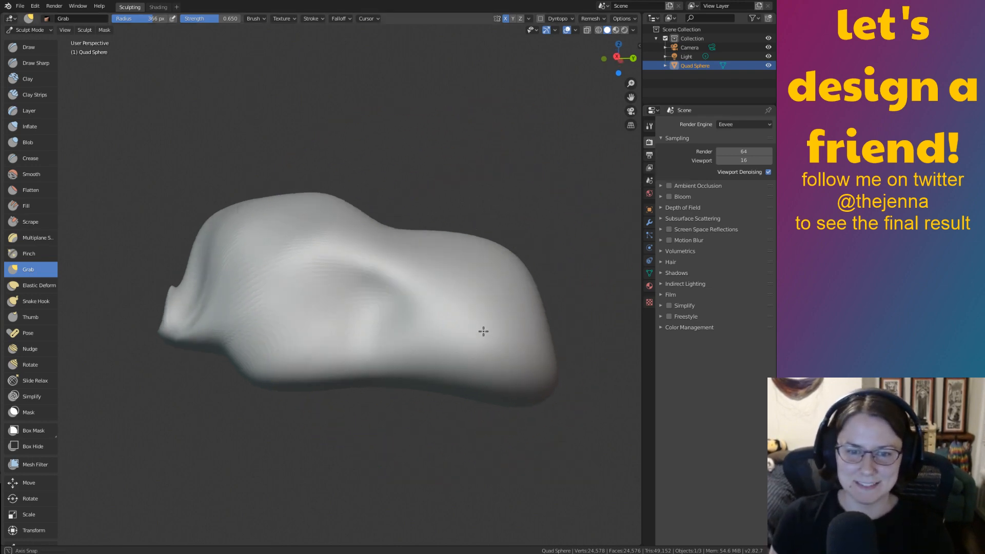
Push the underside of the torso upward with Grab to round the belly and rump.
{"action": "mouse_move", "coordinate": [481, 330]}
{"action": "middle_mouse_down"}
{"action": "mouse_move", "coordinate": [485, 357]}
{"action": "mouse_move", "coordinate": [449, 312]}
{"action": "mouse_move", "coordinate": [389, 350]}
{"action": "middle_mouse_up"}
{"action": "left_click_drag", "start_coordinate": [385, 427], "coordinate": [371, 383]}
{"action": "mouse_move", "coordinate": [371, 384]}
{"action": "middle_mouse_down"}
{"action": "mouse_move", "coordinate": [390, 369]}
{"action": "mouse_move", "coordinate": [374, 395]}
{"action": "middle_mouse_up"}
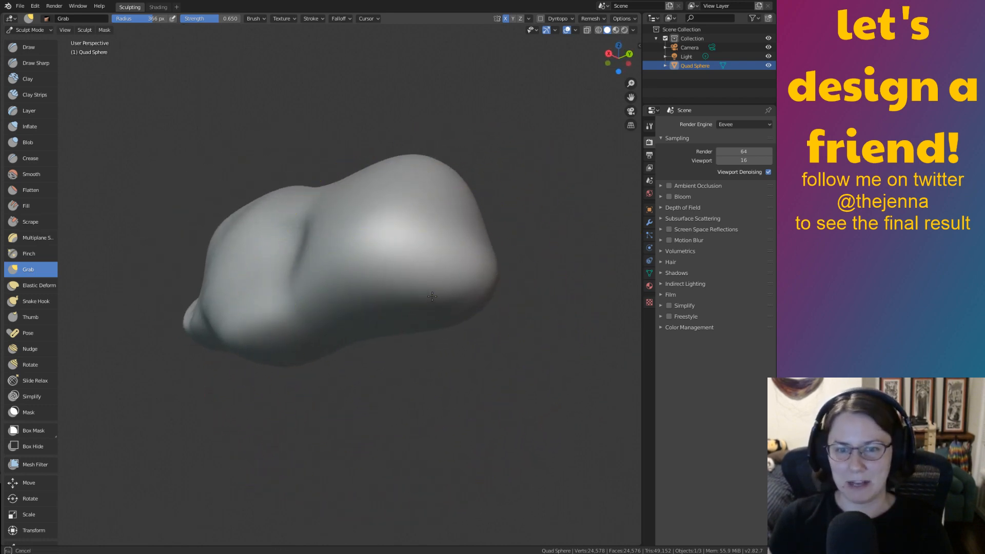
{"action": "middle_click_drag", "start_coordinate": [465, 307], "coordinate": [619, 333]}
{"action": "mouse_move", "coordinate": [472, 353]}
{"action": "middle_mouse_down"}
{"action": "mouse_move", "coordinate": [469, 406]}
{"action": "mouse_move", "coordinate": [442, 354]}
{"action": "mouse_move", "coordinate": [460, 340]}
{"action": "mouse_move", "coordinate": [493, 343]}
{"action": "middle_mouse_up"}
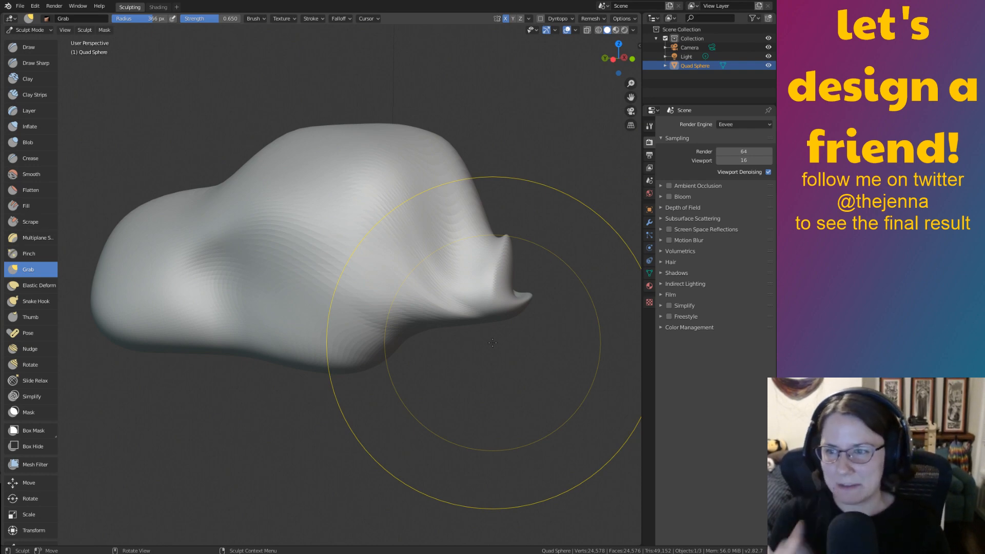
Push in the lower side of the muzzle with Grab to narrow the jaw behind the nose.
{"action": "mouse_move", "coordinate": [456, 277]}
{"action": "middle_mouse_down"}
{"action": "mouse_move", "coordinate": [359, 339]}
{"action": "mouse_move", "coordinate": [317, 307]}
{"action": "mouse_move", "coordinate": [374, 297]}
{"action": "mouse_move", "coordinate": [341, 306]}
{"action": "middle_mouse_up"}
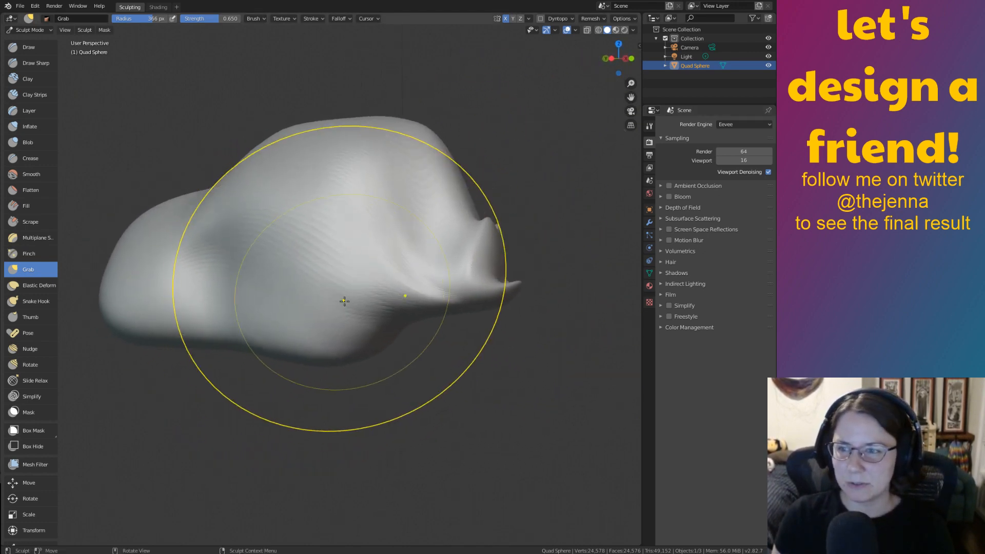
{"action": "middle_click_drag", "start_coordinate": [482, 282], "coordinate": [352, 374]}
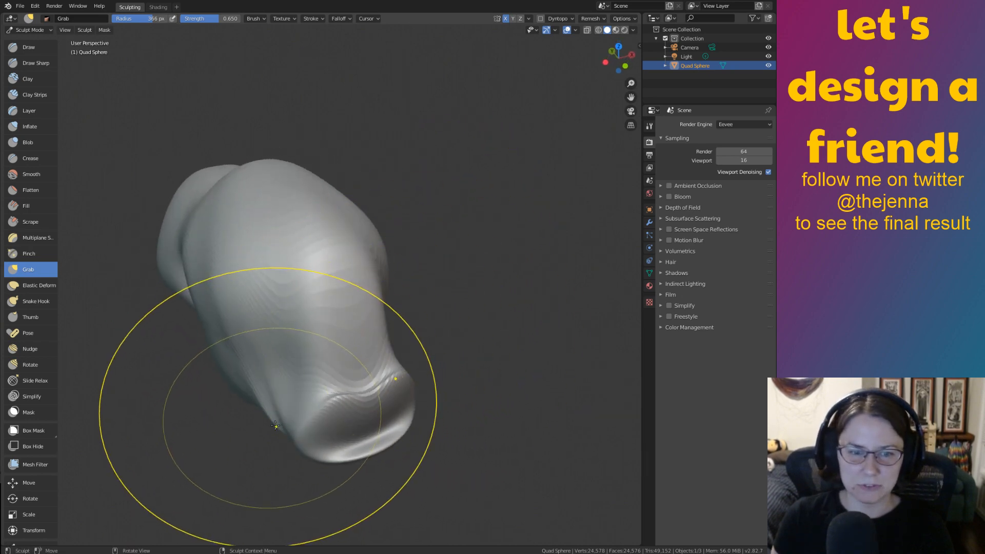
{"action": "left_click_drag", "start_coordinate": [273, 422], "coordinate": [280, 400]}
{"action": "mouse_move", "coordinate": [308, 405]}
{"action": "middle_mouse_down"}
{"action": "mouse_move", "coordinate": [460, 341]}
{"action": "mouse_move", "coordinate": [643, 379]}
{"action": "mouse_move", "coordinate": [348, 366]}
{"action": "mouse_move", "coordinate": [501, 418]}
{"action": "mouse_move", "coordinate": [429, 374]}
{"action": "mouse_move", "coordinate": [472, 385]}
{"action": "mouse_move", "coordinate": [508, 326]}
{"action": "mouse_move", "coordinate": [561, 362]}
{"action": "mouse_move", "coordinate": [536, 346]}
{"action": "mouse_move", "coordinate": [464, 346]}
{"action": "middle_mouse_up"}
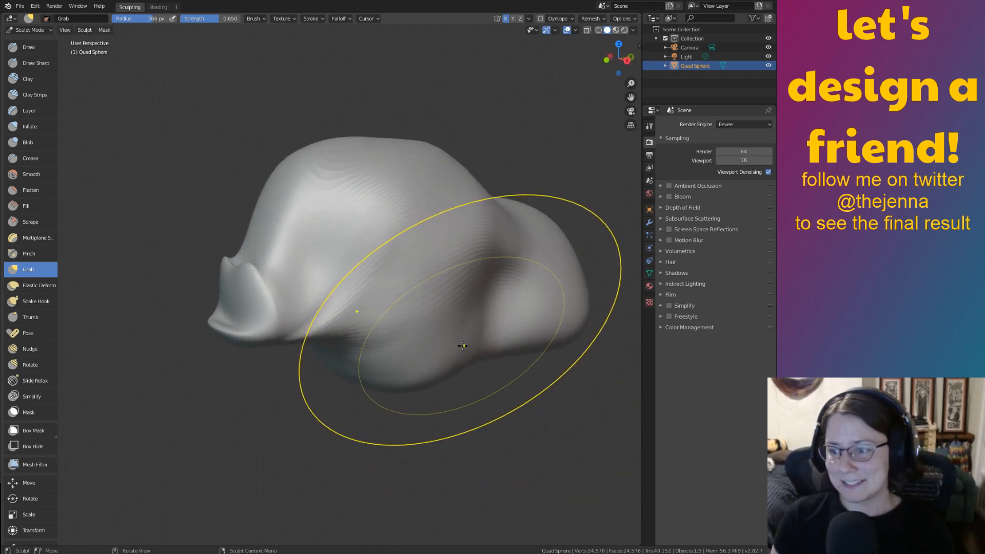
{"action": "mouse_move", "coordinate": [391, 352]}
{"action": "middle_mouse_down"}
{"action": "mouse_move", "coordinate": [461, 354]}
{"action": "mouse_move", "coordinate": [448, 316]}
{"action": "middle_mouse_up"}
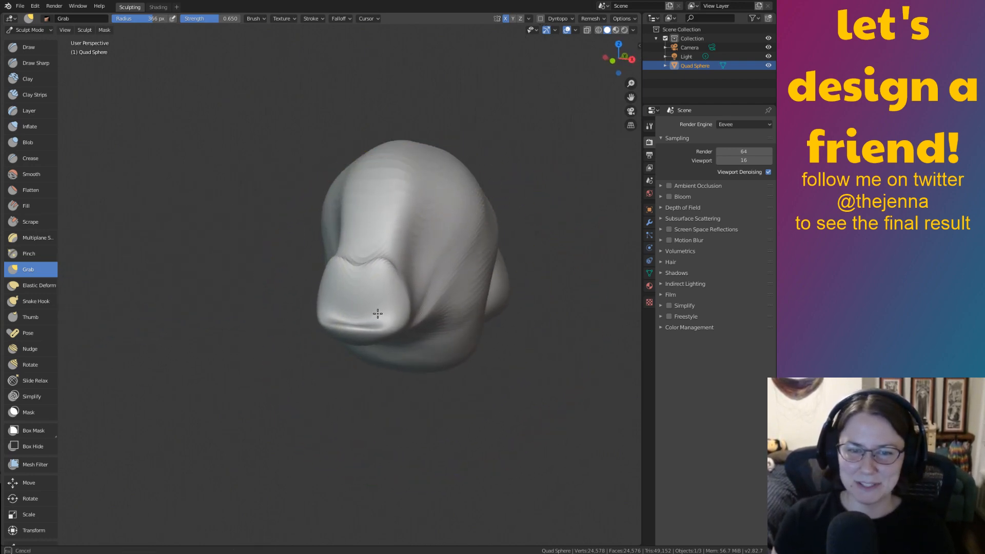
{"action": "mouse_move", "coordinate": [400, 349]}
{"action": "middle_mouse_down"}
{"action": "mouse_move", "coordinate": [420, 354]}
{"action": "mouse_move", "coordinate": [413, 360]}
{"action": "mouse_move", "coordinate": [425, 330]}
{"action": "mouse_move", "coordinate": [451, 328]}
{"action": "mouse_move", "coordinate": [405, 303]}
{"action": "middle_mouse_up"}
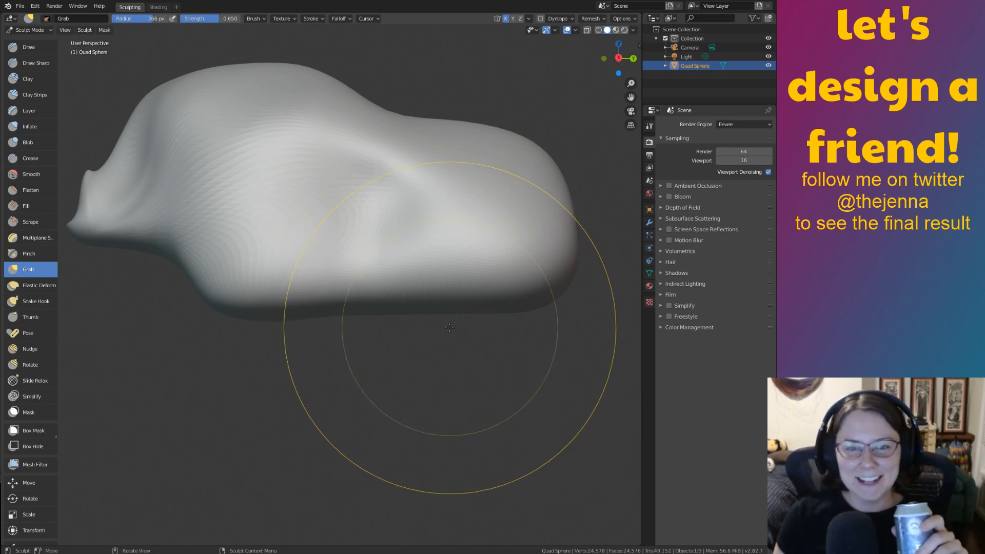
Pull the hips outward with Grab from the underside to widen the rear of the body.
{"action": "mouse_move", "coordinate": [446, 320]}
{"action": "middle_mouse_down"}
{"action": "mouse_move", "coordinate": [419, 294]}
{"action": "mouse_move", "coordinate": [606, 338]}
{"action": "mouse_move", "coordinate": [560, 348]}
{"action": "middle_mouse_up"}
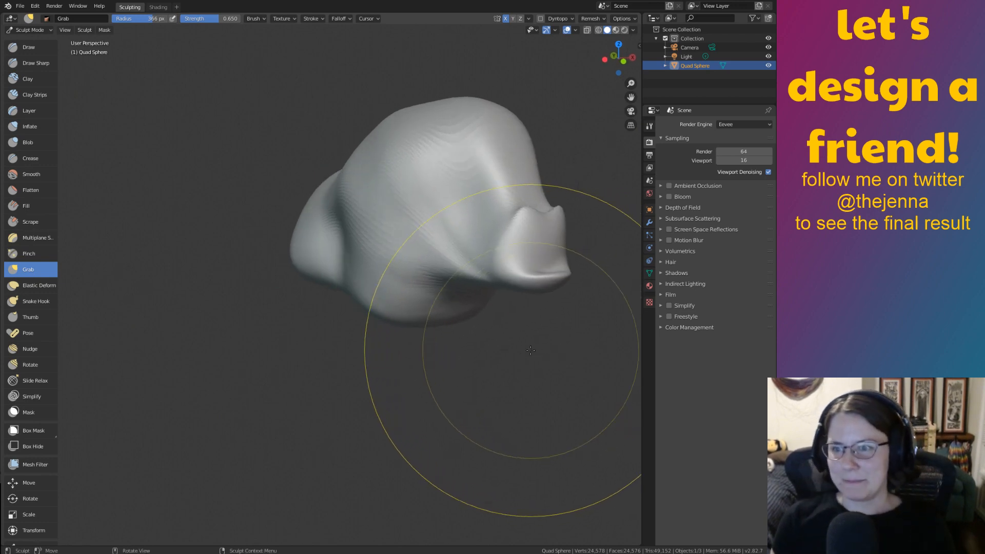
{"action": "mouse_move", "coordinate": [516, 323]}
{"action": "middle_mouse_down"}
{"action": "mouse_move", "coordinate": [428, 319]}
{"action": "mouse_move", "coordinate": [400, 267]}
{"action": "mouse_move", "coordinate": [418, 258]}
{"action": "mouse_move", "coordinate": [420, 270]}
{"action": "mouse_move", "coordinate": [209, 332]}
{"action": "mouse_move", "coordinate": [530, 309]}
{"action": "mouse_move", "coordinate": [413, 259]}
{"action": "mouse_move", "coordinate": [402, 243]}
{"action": "middle_mouse_up"}
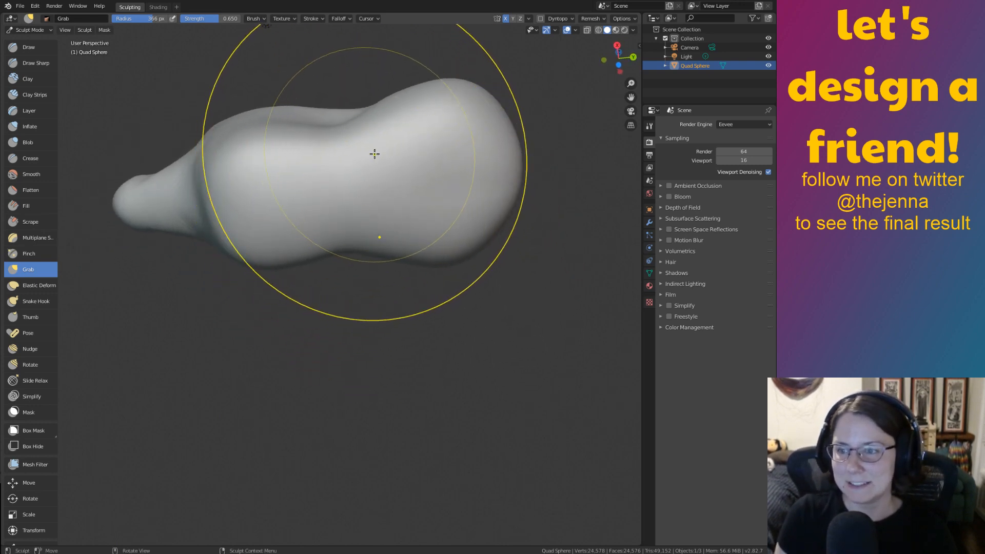
{"action": "mouse_move", "coordinate": [374, 154]}
{"action": "middle_mouse_down"}
{"action": "mouse_move", "coordinate": [408, 171]}
{"action": "mouse_move", "coordinate": [395, 183]}
{"action": "mouse_move", "coordinate": [402, 159]}
{"action": "mouse_move", "coordinate": [417, 164]}
{"action": "middle_mouse_up"}
{"action": "mouse_move", "coordinate": [467, 220]}
{"action": "middle_mouse_down"}
{"action": "mouse_move", "coordinate": [477, 266]}
{"action": "mouse_move", "coordinate": [460, 286]}
{"action": "mouse_move", "coordinate": [472, 195]}
{"action": "mouse_move", "coordinate": [466, 313]}
{"action": "middle_mouse_up"}
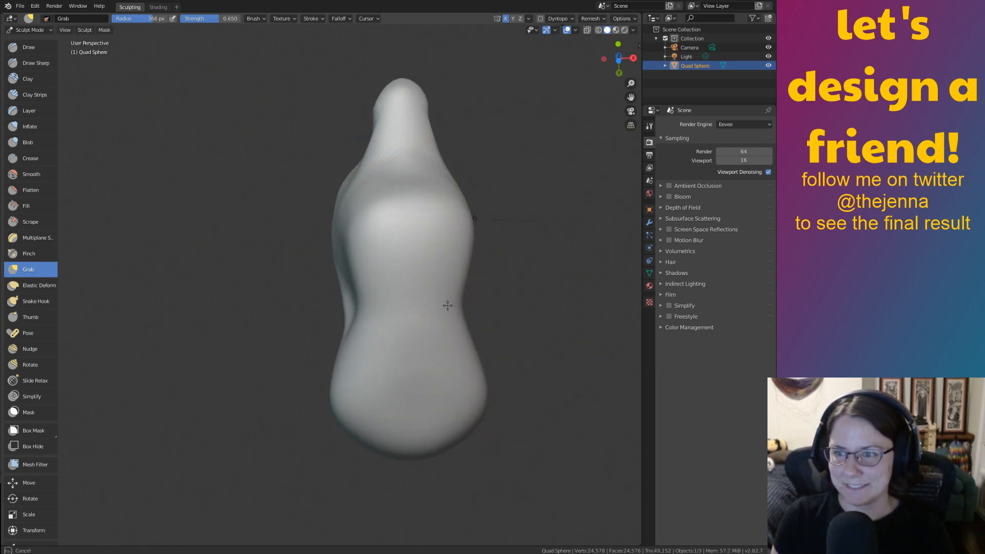
{"action": "mouse_move", "coordinate": [472, 218]}
{"action": "middle_mouse_down"}
{"action": "mouse_move", "coordinate": [440, 233]}
{"action": "mouse_move", "coordinate": [467, 187]}
{"action": "mouse_move", "coordinate": [451, 226]}
{"action": "mouse_move", "coordinate": [391, 275]}
{"action": "mouse_move", "coordinate": [472, 256]}
{"action": "mouse_move", "coordinate": [518, 270]}
{"action": "middle_mouse_up"}
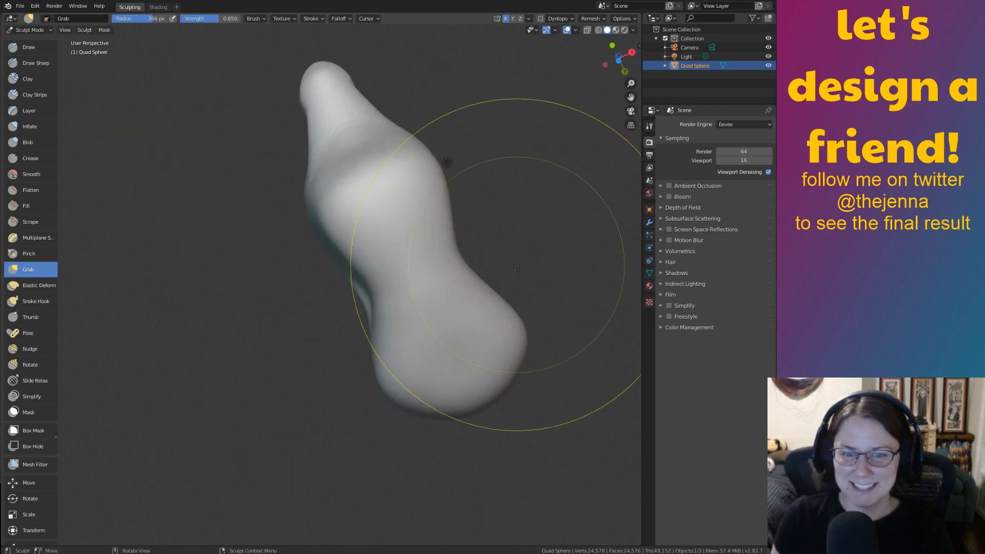
{"action": "left_click_drag", "start_coordinate": [524, 323], "coordinate": [534, 314]}
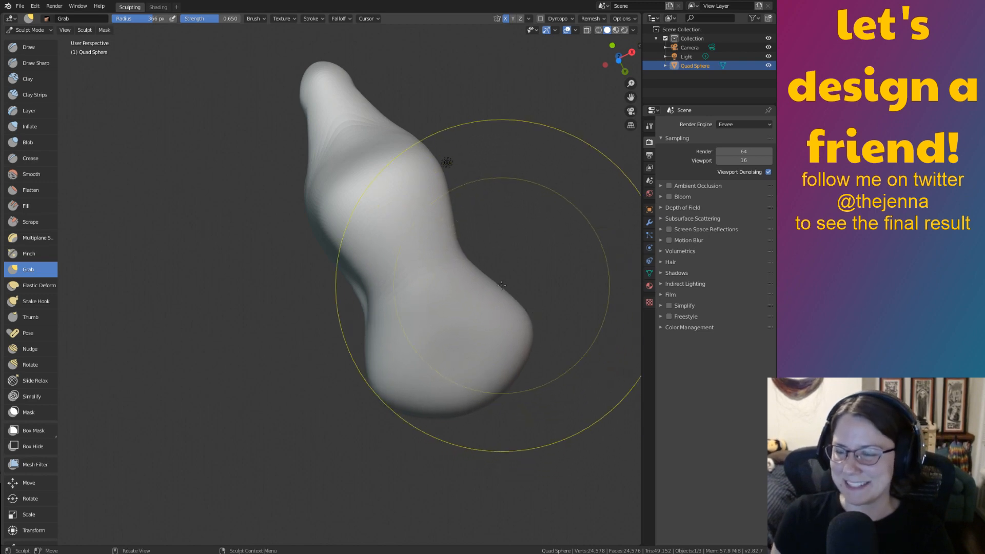
Smooth the muzzle with the Smooth brush to soften its raised upper corners and lower lip.
{"action": "mouse_move", "coordinate": [461, 202]}
{"action": "middle_mouse_down"}
{"action": "mouse_move", "coordinate": [379, 325]}
{"action": "mouse_move", "coordinate": [394, 336]}
{"action": "middle_mouse_up"}
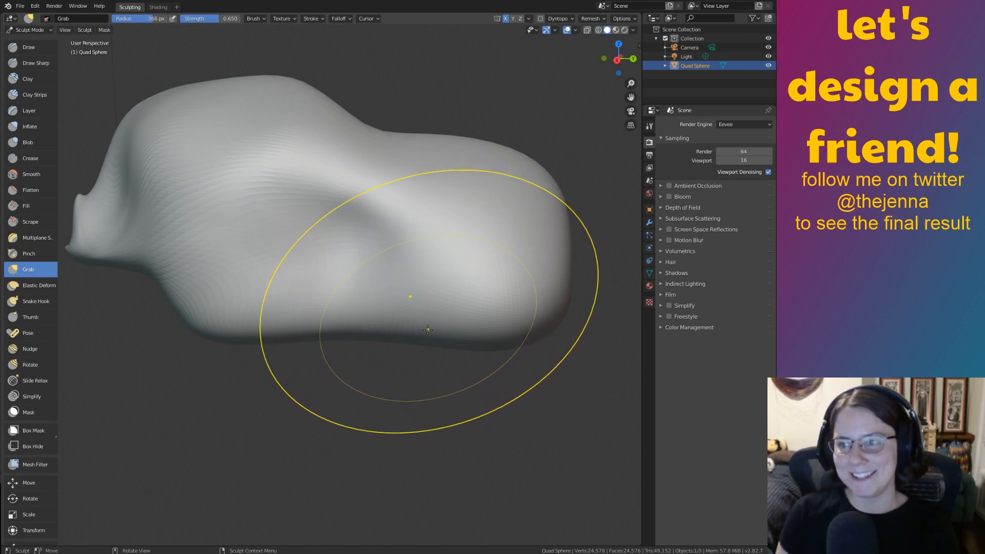
{"action": "mouse_move", "coordinate": [426, 343]}
{"action": "middle_mouse_down"}
{"action": "mouse_move", "coordinate": [509, 263]}
{"action": "mouse_move", "coordinate": [466, 152]}
{"action": "mouse_move", "coordinate": [433, 286]}
{"action": "mouse_move", "coordinate": [518, 328]}
{"action": "mouse_move", "coordinate": [550, 294]}
{"action": "mouse_move", "coordinate": [517, 329]}
{"action": "middle_mouse_up"}
{"action": "key", "text": "shift+s"}
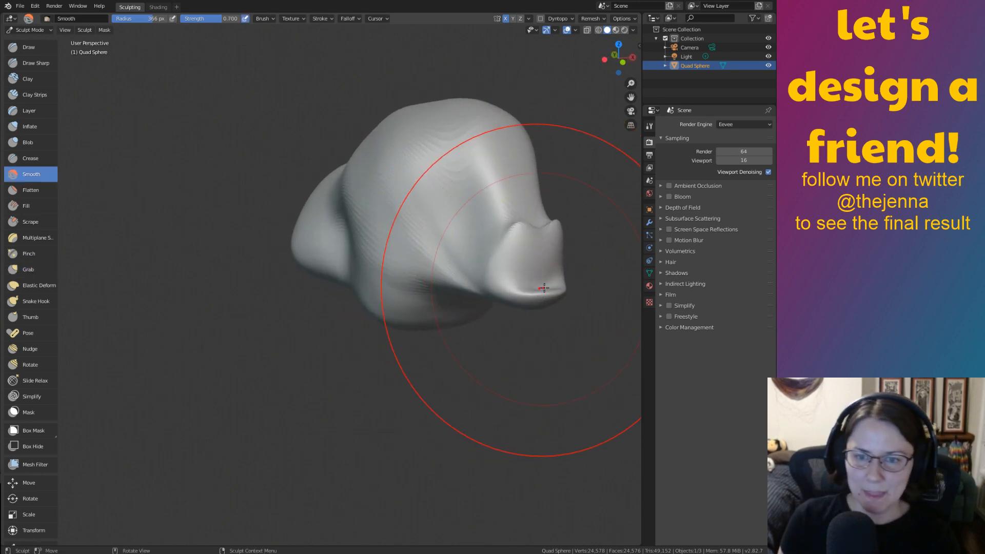
{"action": "middle_click_drag", "start_coordinate": [551, 281], "coordinate": [513, 328]}
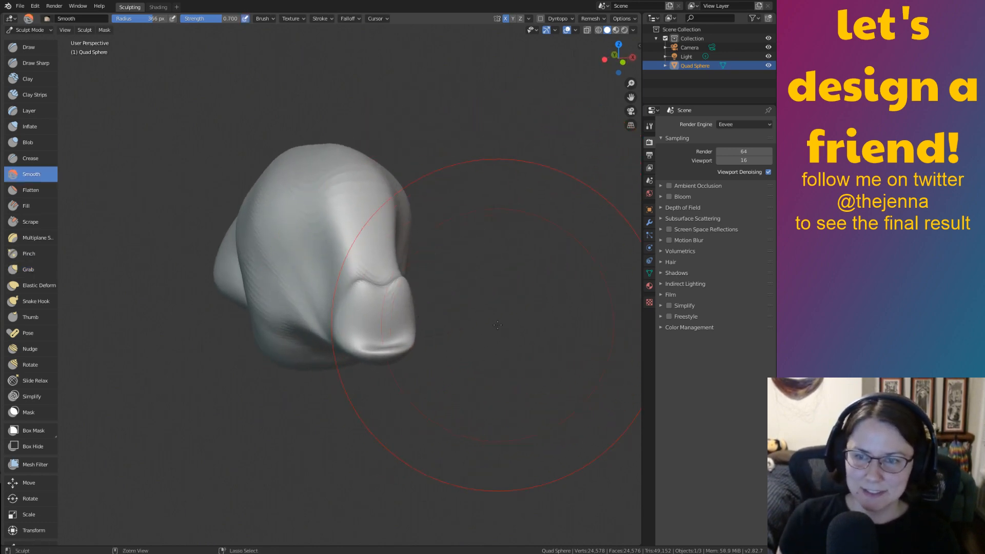
{"action": "scroll", "coordinate": [476, 376], "scroll_direction": "up", "scroll_amount": 3}
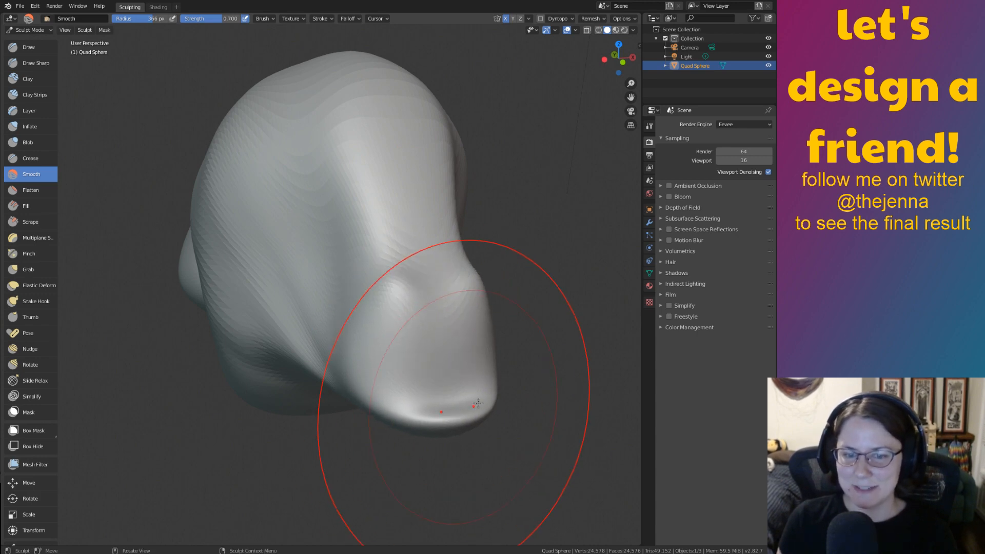
{"action": "middle_click_drag", "start_coordinate": [478, 403], "coordinate": [473, 358]}
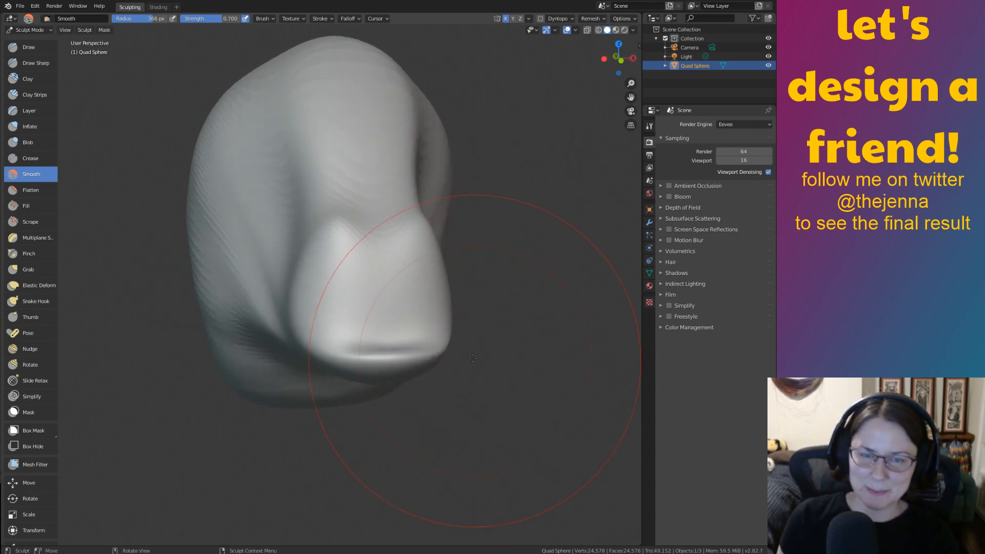
Reshape the muzzle with the Grab brush, adjusting its upper corners, sides and lip from several angles.
{"action": "key", "text": "g"}
{"action": "middle_click_drag", "start_coordinate": [328, 232], "coordinate": [429, 352]}
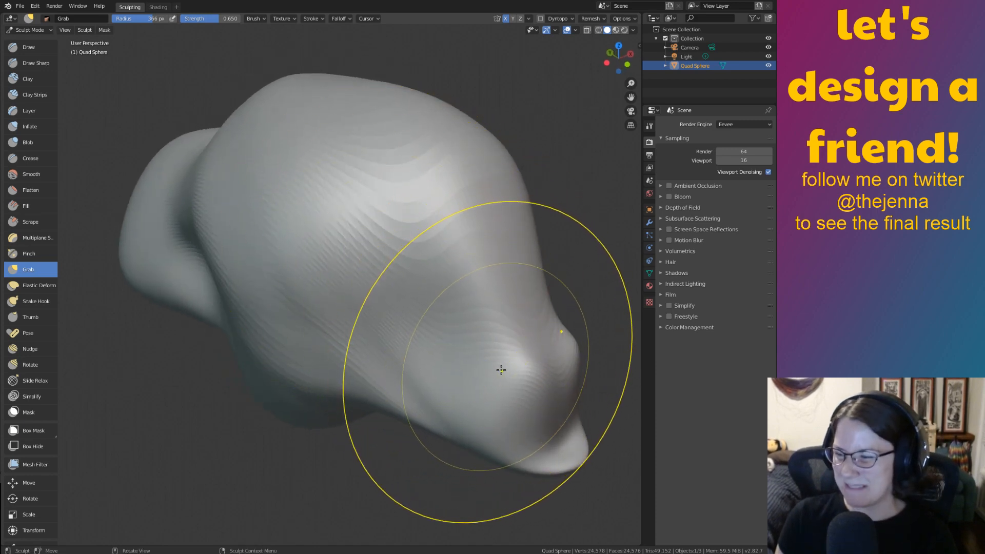
{"action": "middle_click_drag", "start_coordinate": [501, 370], "coordinate": [477, 313]}
{"action": "mouse_move", "coordinate": [453, 226]}
{"action": "middle_mouse_down"}
{"action": "mouse_move", "coordinate": [477, 259]}
{"action": "mouse_move", "coordinate": [541, 263]}
{"action": "middle_mouse_up"}
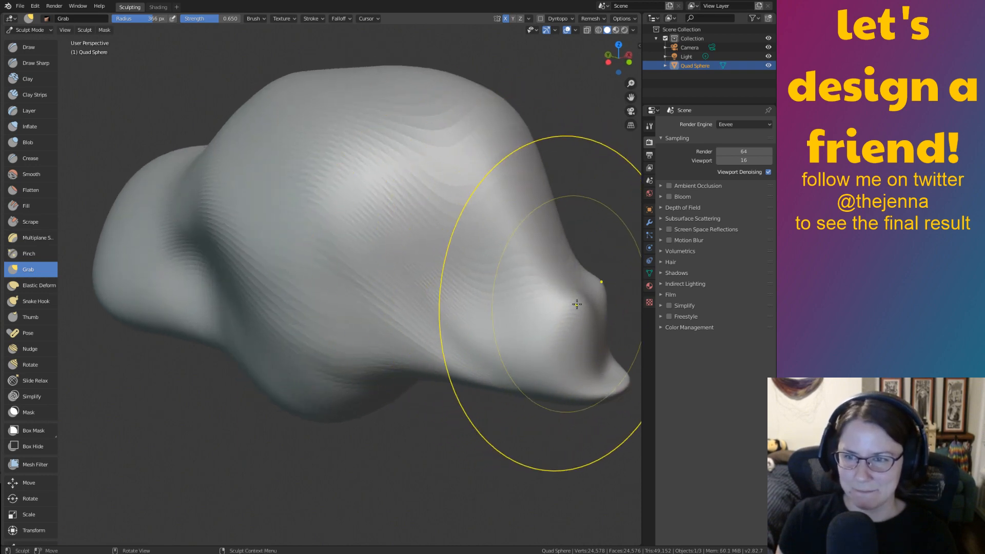
{"action": "mouse_move", "coordinate": [505, 307]}
{"action": "middle_mouse_down"}
{"action": "mouse_move", "coordinate": [482, 292]}
{"action": "mouse_move", "coordinate": [508, 282]}
{"action": "mouse_move", "coordinate": [546, 296]}
{"action": "middle_mouse_up"}
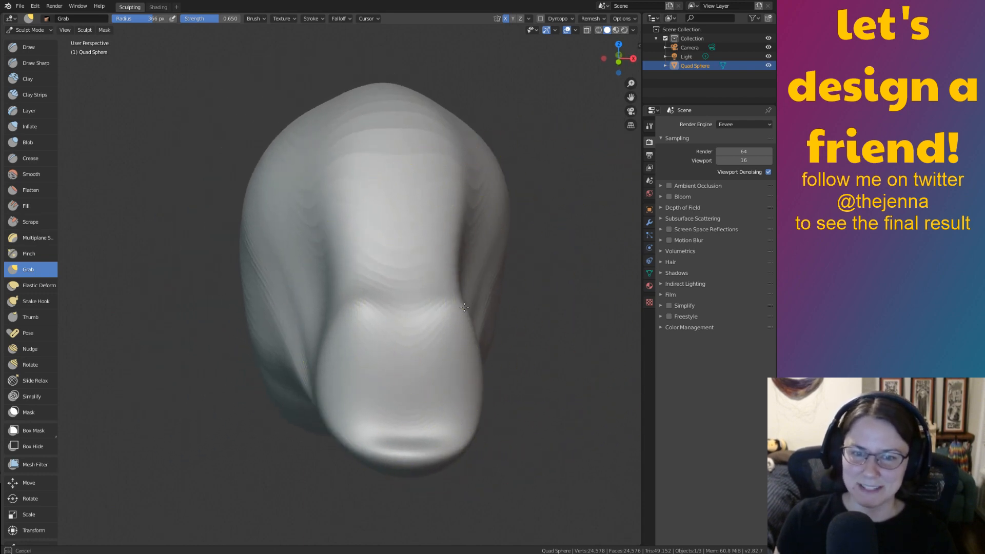
{"action": "mouse_move", "coordinate": [462, 315]}
{"action": "middle_mouse_down"}
{"action": "mouse_move", "coordinate": [554, 307]}
{"action": "mouse_move", "coordinate": [563, 294]}
{"action": "mouse_move", "coordinate": [561, 270]}
{"action": "mouse_move", "coordinate": [477, 288]}
{"action": "mouse_move", "coordinate": [491, 275]}
{"action": "middle_mouse_up"}
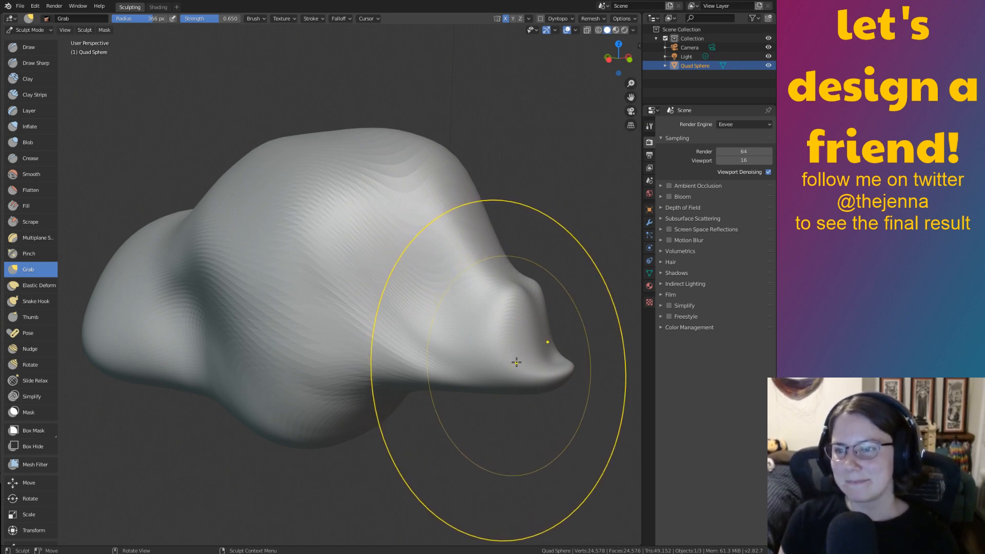
{"action": "mouse_move", "coordinate": [515, 357]}
{"action": "middle_mouse_down"}
{"action": "mouse_move", "coordinate": [534, 337]}
{"action": "mouse_move", "coordinate": [504, 354]}
{"action": "middle_mouse_up"}
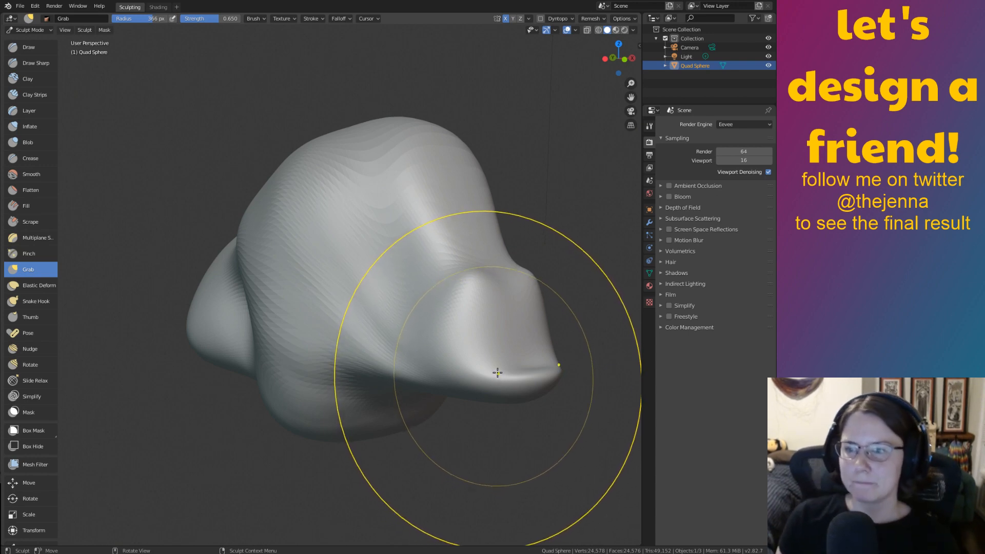
Pull the lower side of the chest outward with Grab and adjust the waist behind it.
{"action": "mouse_move", "coordinate": [497, 373]}
{"action": "middle_mouse_down"}
{"action": "mouse_move", "coordinate": [475, 373]}
{"action": "mouse_move", "coordinate": [513, 362]}
{"action": "mouse_move", "coordinate": [498, 365]}
{"action": "mouse_move", "coordinate": [515, 354]}
{"action": "mouse_move", "coordinate": [533, 314]}
{"action": "mouse_move", "coordinate": [513, 332]}
{"action": "mouse_move", "coordinate": [506, 241]}
{"action": "mouse_move", "coordinate": [503, 249]}
{"action": "mouse_move", "coordinate": [512, 147]}
{"action": "mouse_move", "coordinate": [741, 300]}
{"action": "mouse_move", "coordinate": [615, 230]}
{"action": "mouse_move", "coordinate": [512, 154]}
{"action": "mouse_move", "coordinate": [479, 84]}
{"action": "mouse_move", "coordinate": [487, 313]}
{"action": "mouse_move", "coordinate": [775, 322]}
{"action": "mouse_move", "coordinate": [707, 331]}
{"action": "middle_mouse_up"}
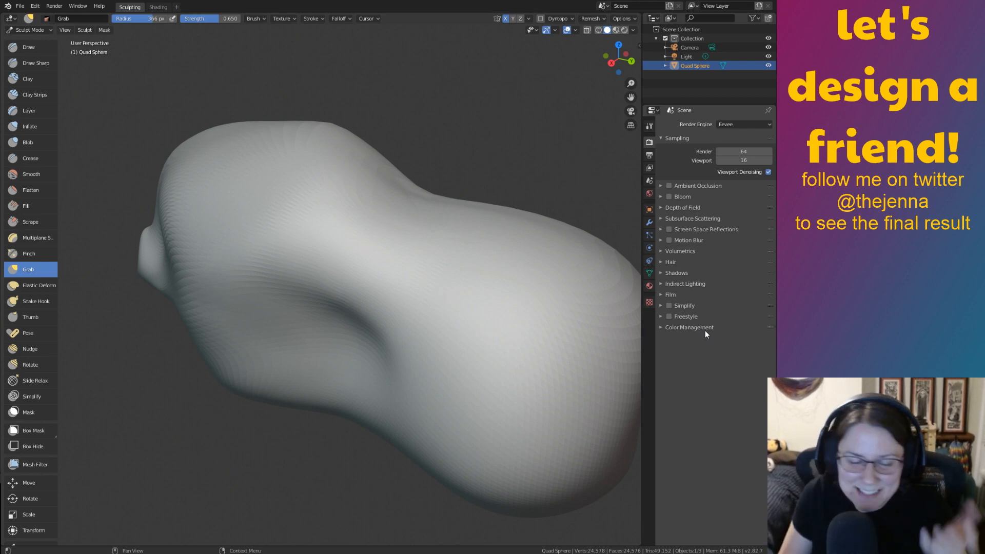
{"action": "mouse_move", "coordinate": [541, 246]}
{"action": "middle_mouse_down"}
{"action": "mouse_move", "coordinate": [449, 240]}
{"action": "mouse_move", "coordinate": [513, 291]}
{"action": "middle_mouse_up"}
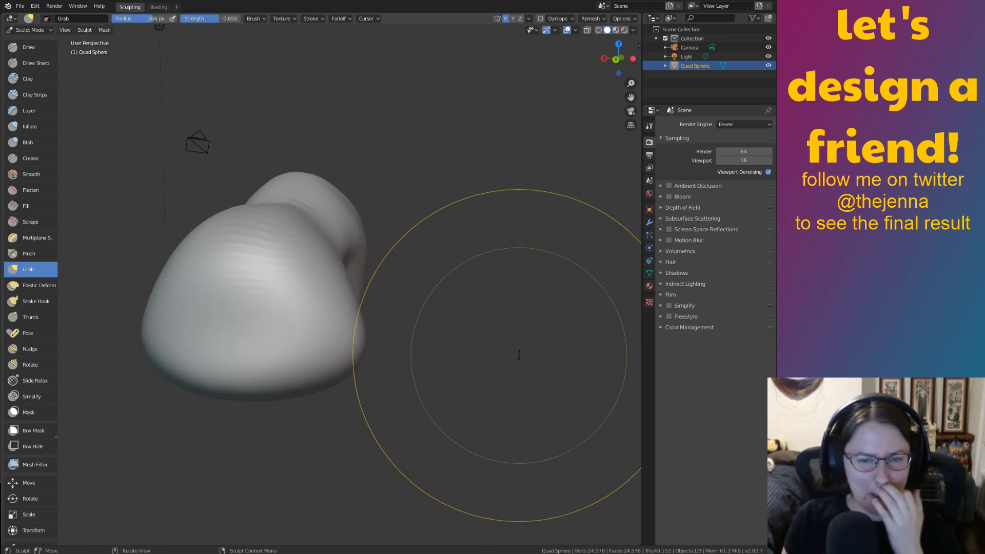
{"action": "mouse_move", "coordinate": [477, 347]}
{"action": "middle_mouse_down"}
{"action": "mouse_move", "coordinate": [475, 312]}
{"action": "mouse_move", "coordinate": [520, 301]}
{"action": "middle_mouse_up"}
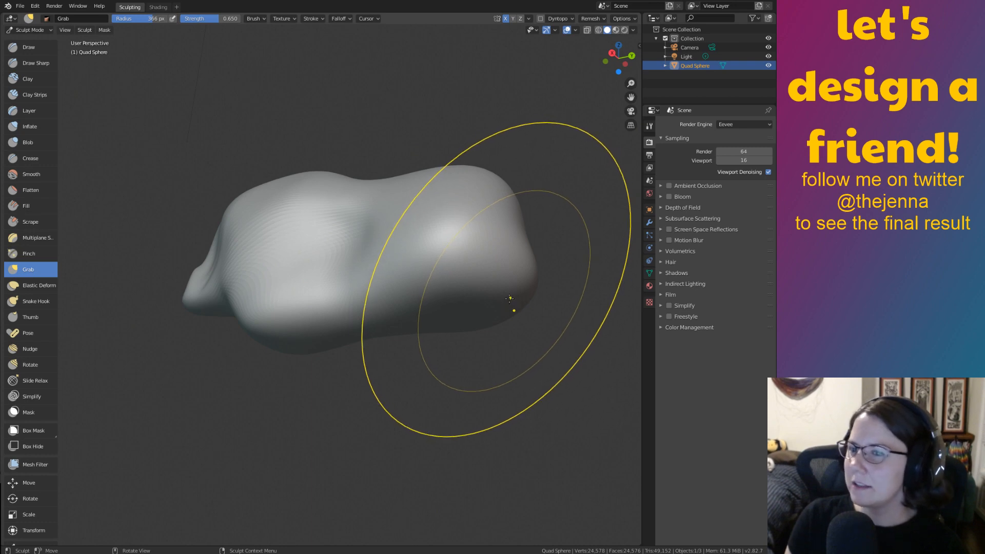
{"action": "mouse_move", "coordinate": [513, 303]}
{"action": "middle_mouse_down"}
{"action": "mouse_move", "coordinate": [412, 232]}
{"action": "mouse_move", "coordinate": [598, 214]}
{"action": "mouse_move", "coordinate": [459, 92]}
{"action": "middle_mouse_up"}
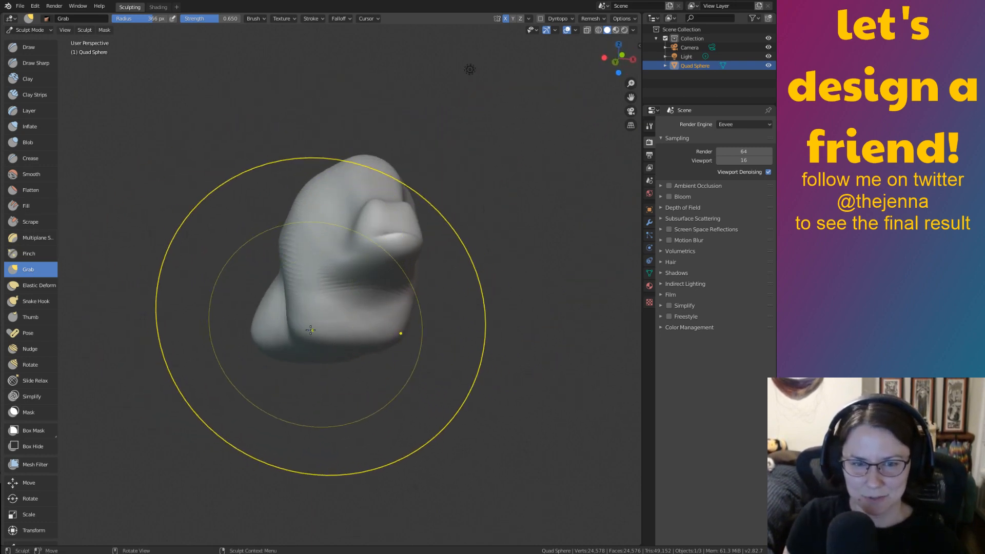
{"action": "left_click_drag", "start_coordinate": [296, 329], "coordinate": [277, 325]}
{"action": "mouse_move", "coordinate": [296, 310]}
{"action": "middle_mouse_down"}
{"action": "mouse_move", "coordinate": [336, 330]}
{"action": "mouse_move", "coordinate": [413, 333]}
{"action": "mouse_move", "coordinate": [457, 308]}
{"action": "mouse_move", "coordinate": [472, 267]}
{"action": "mouse_move", "coordinate": [299, 240]}
{"action": "mouse_move", "coordinate": [491, 351]}
{"action": "mouse_move", "coordinate": [431, 336]}
{"action": "mouse_move", "coordinate": [573, 334]}
{"action": "middle_mouse_up"}
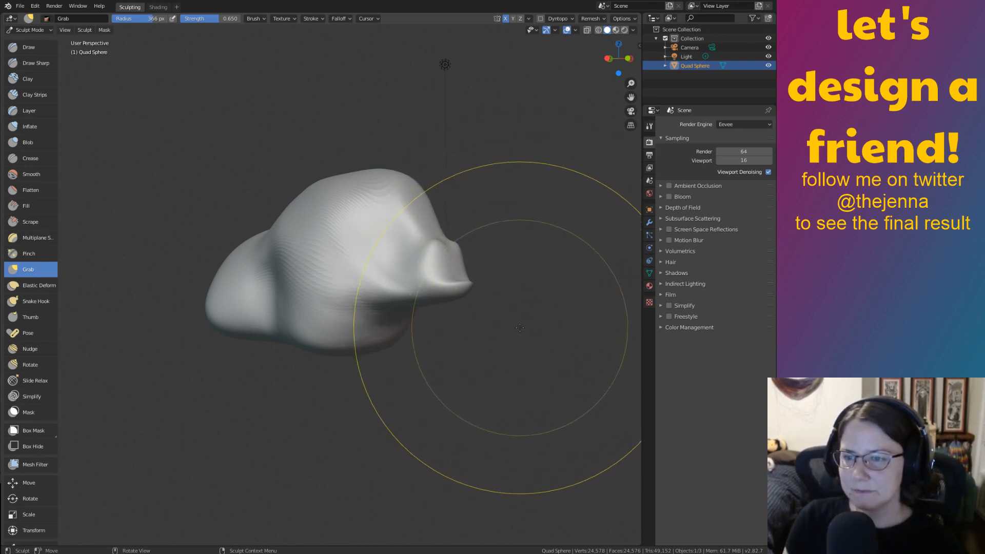
{"action": "mouse_move", "coordinate": [493, 315]}
{"action": "middle_mouse_down"}
{"action": "mouse_move", "coordinate": [405, 328]}
{"action": "mouse_move", "coordinate": [325, 298]}
{"action": "mouse_move", "coordinate": [265, 235]}
{"action": "mouse_move", "coordinate": [272, 228]}
{"action": "mouse_move", "coordinate": [277, 251]}
{"action": "mouse_move", "coordinate": [270, 241]}
{"action": "mouse_move", "coordinate": [254, 269]}
{"action": "middle_mouse_up"}
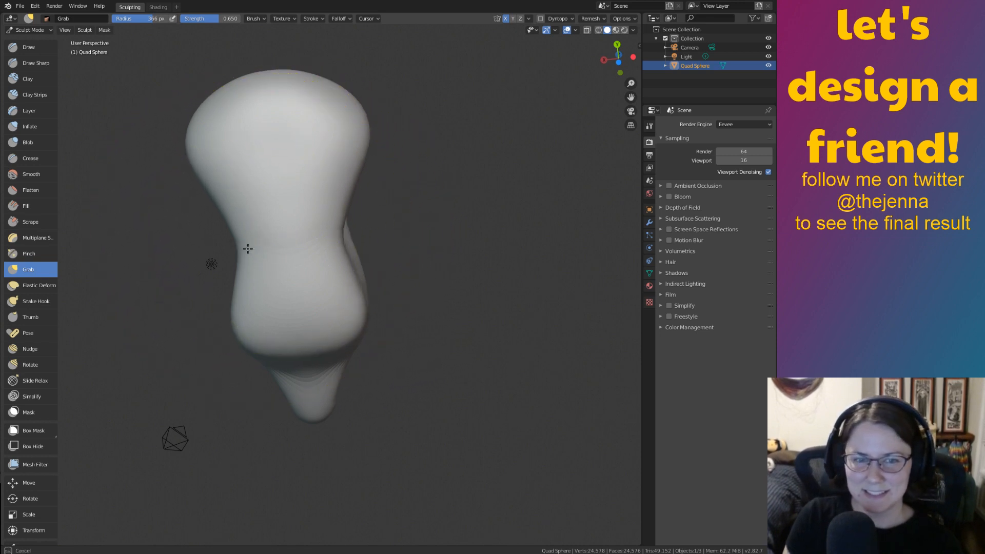
Smooth the front of the snout with the Smooth brush into a plain rounded tip.
{"action": "mouse_move", "coordinate": [260, 249]}
{"action": "middle_mouse_down"}
{"action": "mouse_move", "coordinate": [374, 264]}
{"action": "mouse_move", "coordinate": [444, 358]}
{"action": "mouse_move", "coordinate": [473, 339]}
{"action": "mouse_move", "coordinate": [505, 371]}
{"action": "mouse_move", "coordinate": [460, 305]}
{"action": "mouse_move", "coordinate": [450, 323]}
{"action": "mouse_move", "coordinate": [478, 310]}
{"action": "middle_mouse_up"}
{"action": "key", "text": "i"}
{"action": "key", "text": "s"}
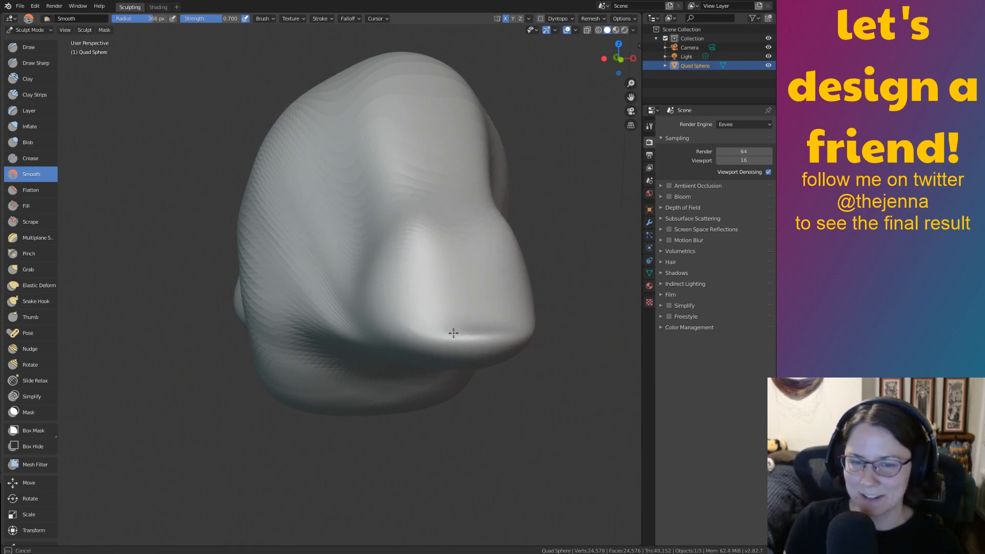
{"action": "mouse_move", "coordinate": [438, 334]}
{"action": "middle_mouse_down"}
{"action": "mouse_move", "coordinate": [506, 323]}
{"action": "mouse_move", "coordinate": [492, 323]}
{"action": "mouse_move", "coordinate": [538, 356]}
{"action": "mouse_move", "coordinate": [499, 298]}
{"action": "mouse_move", "coordinate": [477, 323]}
{"action": "mouse_move", "coordinate": [450, 330]}
{"action": "mouse_move", "coordinate": [462, 330]}
{"action": "middle_mouse_up"}
Set the Grab radius to 167 px and pull the nose tip out into a longer, narrower snout.
{"action": "key", "text": "g"}
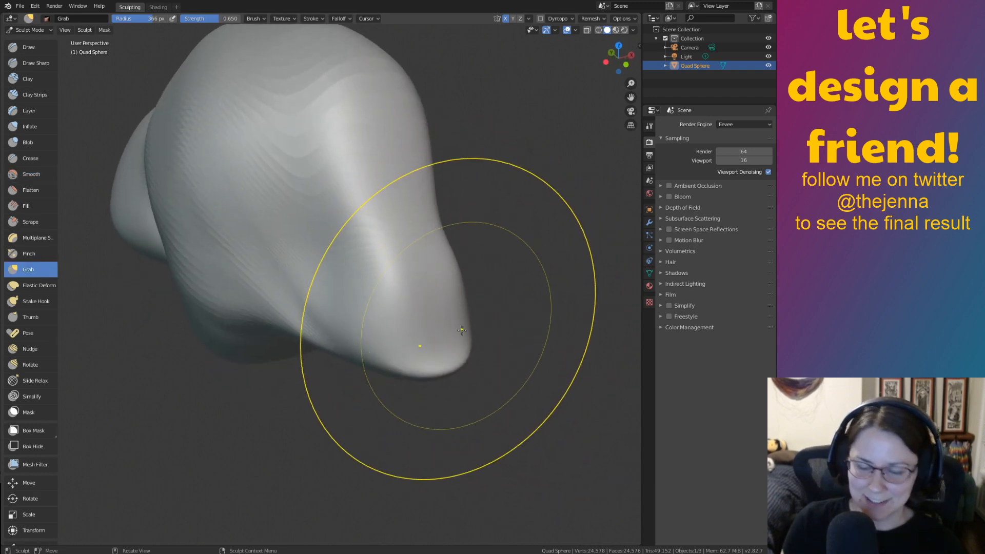
{"action": "key", "text": "f"}
{"action": "left_click", "coordinate": [407, 367]}
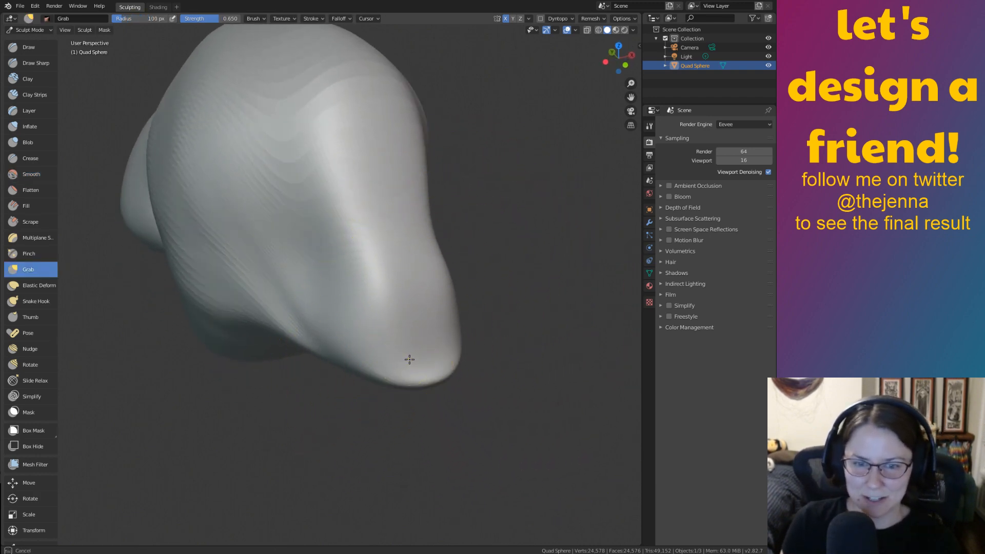
{"action": "middle_click_drag", "start_coordinate": [442, 357], "coordinate": [431, 229]}
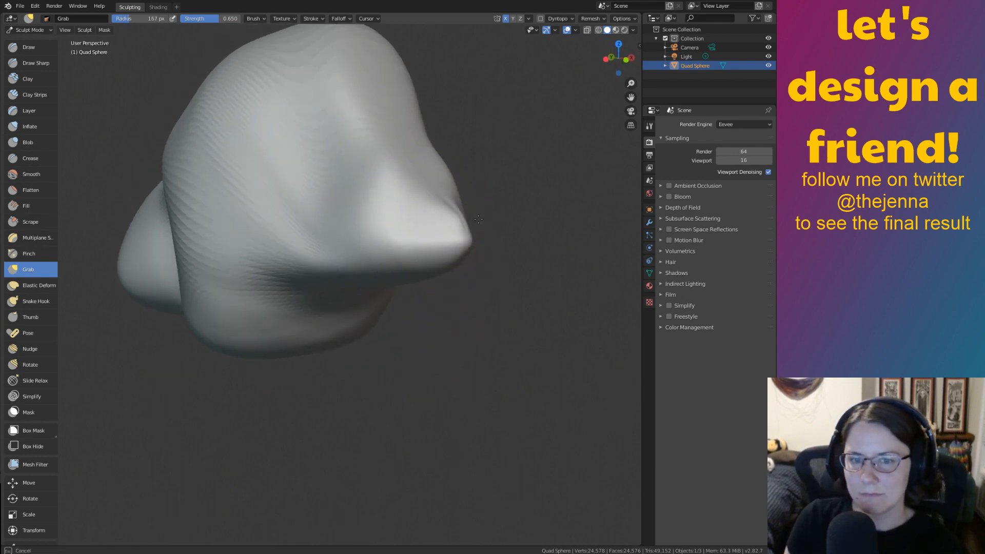
{"action": "mouse_move", "coordinate": [444, 221]}
{"action": "middle_mouse_down"}
{"action": "mouse_move", "coordinate": [451, 194]}
{"action": "mouse_move", "coordinate": [455, 286]}
{"action": "middle_mouse_up"}
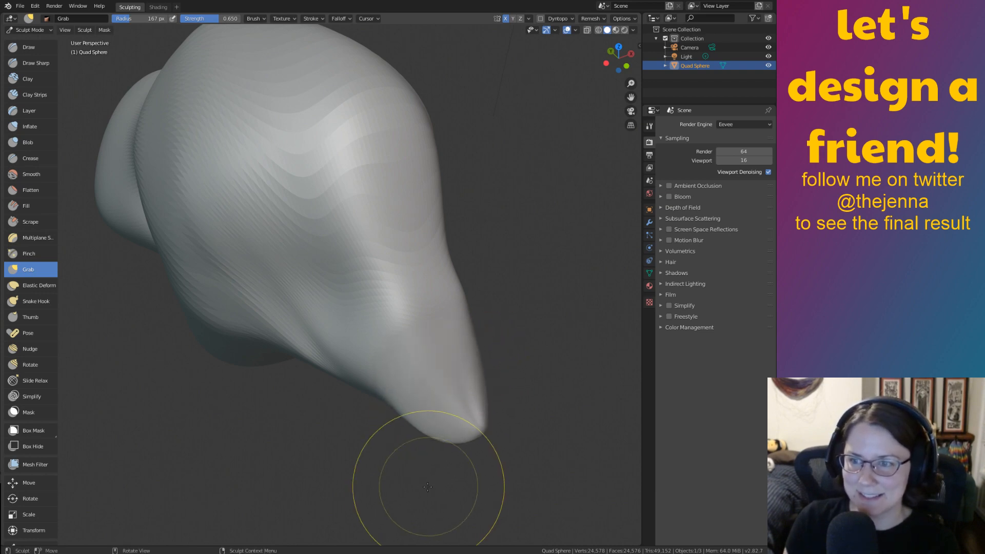
Pull the end of the snout upward and outward to the sides with Grab to make the nose fuller and rounder.
{"action": "middle_click_drag", "start_coordinate": [427, 486], "coordinate": [527, 249]}
{"action": "left_click_drag", "start_coordinate": [506, 262], "coordinate": [537, 233]}
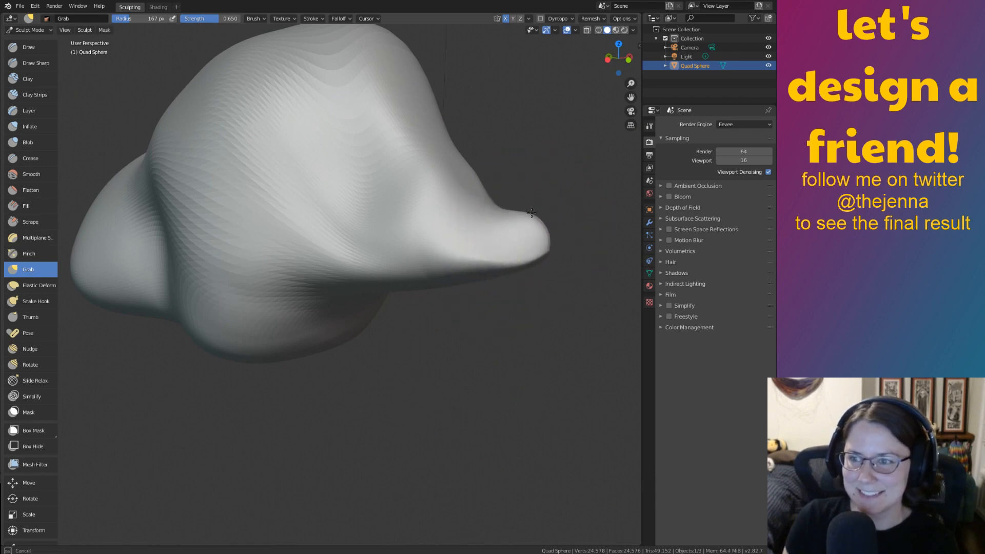
{"action": "middle_click_drag", "start_coordinate": [501, 264], "coordinate": [411, 363]}
{"action": "left_click_drag", "start_coordinate": [411, 363], "coordinate": [362, 436]}
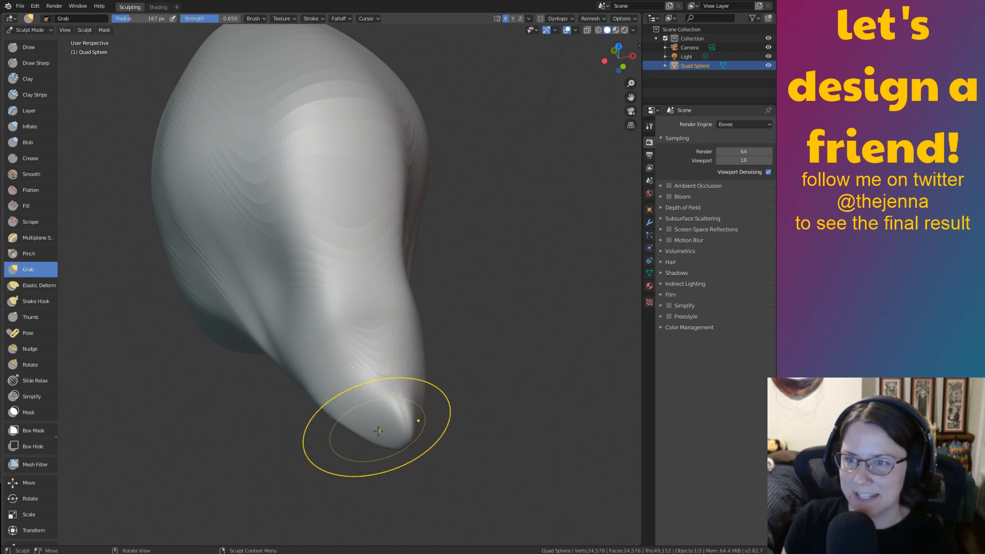
{"action": "middle_click_drag", "start_coordinate": [390, 421], "coordinate": [395, 392]}
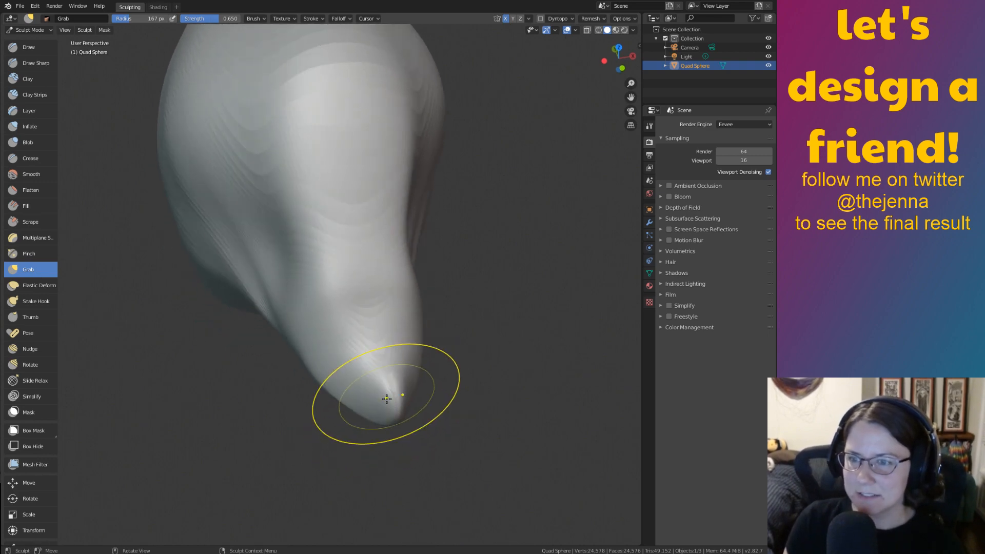
{"action": "mouse_move", "coordinate": [369, 398]}
{"action": "left_mouse_down"}
{"action": "mouse_move", "coordinate": [346, 438]}
{"action": "mouse_move", "coordinate": [302, 454]}
{"action": "left_mouse_up"}
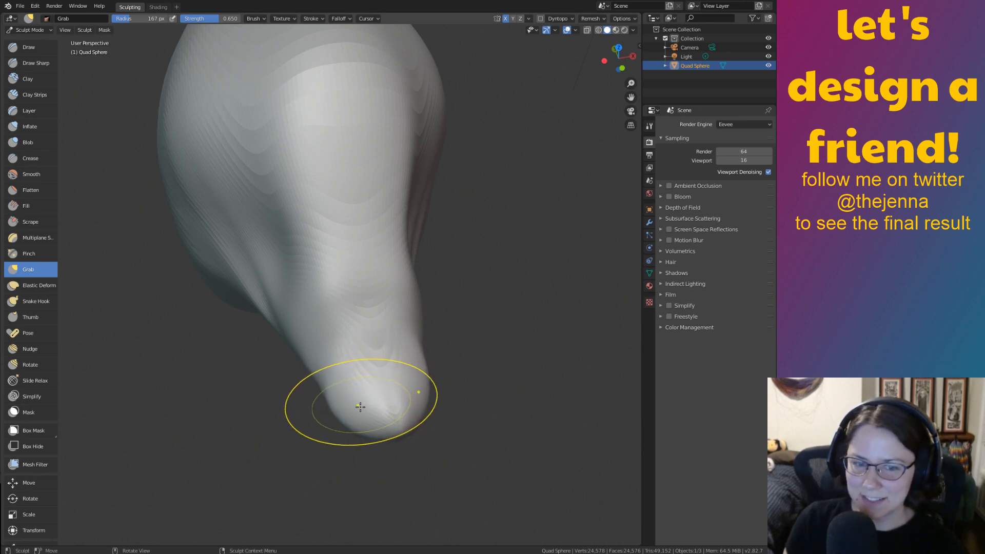
Shape the brow and the eye hollows above the base of the snout with Grab.
{"action": "middle_click_drag", "start_coordinate": [352, 406], "coordinate": [407, 220]}
{"action": "mouse_move", "coordinate": [407, 220]}
{"action": "left_mouse_down"}
{"action": "mouse_move", "coordinate": [422, 198]}
{"action": "mouse_move", "coordinate": [417, 176]}
{"action": "left_mouse_up"}
{"action": "mouse_move", "coordinate": [417, 175]}
{"action": "middle_mouse_down"}
{"action": "mouse_move", "coordinate": [462, 205]}
{"action": "mouse_move", "coordinate": [442, 201]}
{"action": "mouse_move", "coordinate": [538, 193]}
{"action": "mouse_move", "coordinate": [457, 145]}
{"action": "middle_mouse_up"}
{"action": "mouse_move", "coordinate": [457, 145]}
{"action": "left_mouse_down"}
{"action": "mouse_move", "coordinate": [442, 147]}
{"action": "mouse_move", "coordinate": [433, 180]}
{"action": "left_mouse_up"}
{"action": "mouse_move", "coordinate": [433, 180]}
{"action": "middle_mouse_down"}
{"action": "mouse_move", "coordinate": [349, 195]}
{"action": "mouse_move", "coordinate": [369, 184]}
{"action": "mouse_move", "coordinate": [431, 229]}
{"action": "mouse_move", "coordinate": [451, 328]}
{"action": "mouse_move", "coordinate": [483, 298]}
{"action": "mouse_move", "coordinate": [412, 328]}
{"action": "mouse_move", "coordinate": [389, 279]}
{"action": "mouse_move", "coordinate": [363, 282]}
{"action": "mouse_move", "coordinate": [489, 292]}
{"action": "middle_mouse_up"}
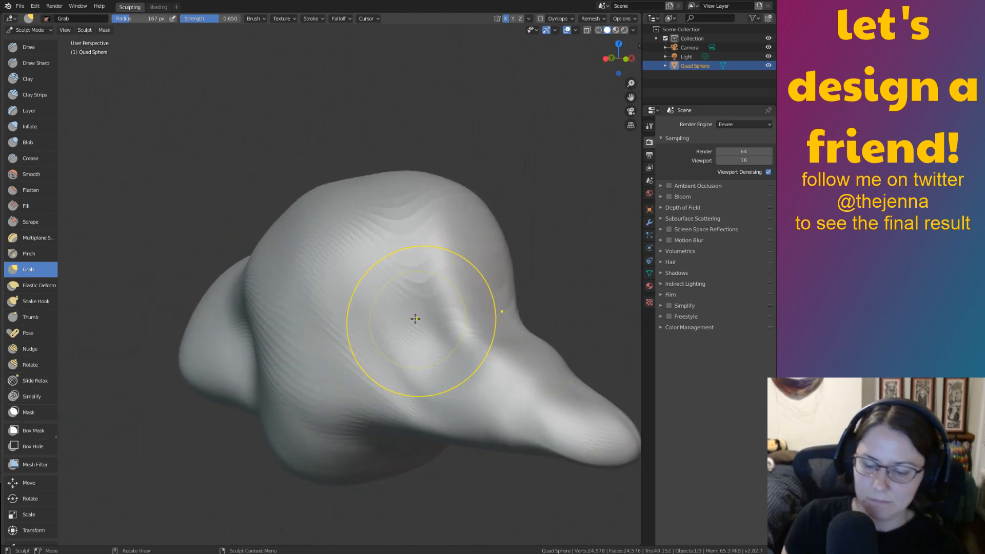
Enlarge the Grab radius to 364 px and build up the bridge of the snout below the brow.
{"action": "key", "text": "bracketright"}
{"action": "key", "text": "bracketright"}
{"action": "key", "text": "bracketright"}
{"action": "key", "text": "bracketright"}
{"action": "key", "text": "bracketright"}
{"action": "key", "text": "bracketright"}
{"action": "key", "text": "bracketright"}
{"action": "key", "text": "bracketright"}
{"action": "key", "text": "bracketright"}
{"action": "key", "text": "bracketright"}
{"action": "key", "text": "bracketleft"}
{"action": "key", "text": "bracketleft"}
{"action": "key", "text": "bracketleft"}
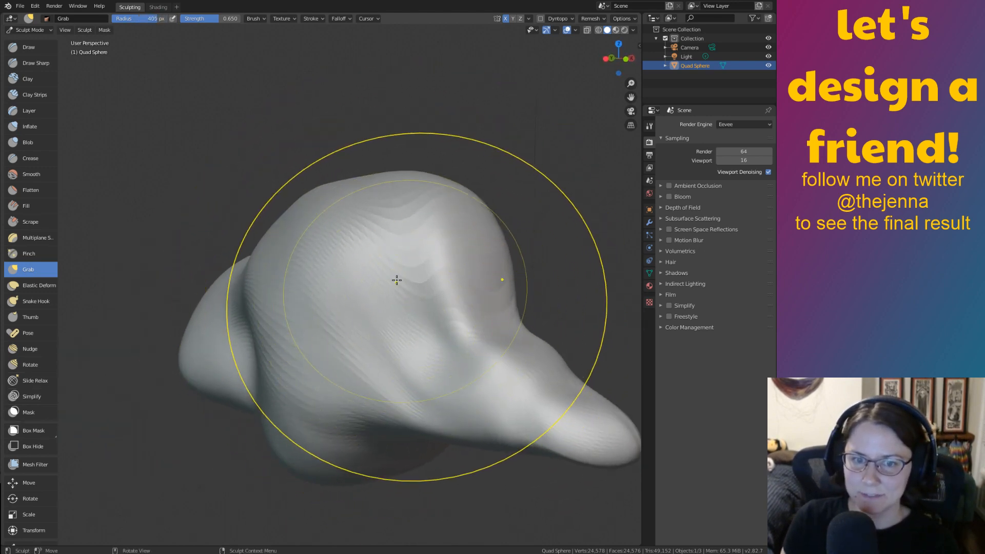
{"action": "mouse_move", "coordinate": [396, 279]}
{"action": "middle_mouse_down"}
{"action": "mouse_move", "coordinate": [406, 272]}
{"action": "mouse_move", "coordinate": [398, 268]}
{"action": "mouse_move", "coordinate": [468, 272]}
{"action": "mouse_move", "coordinate": [370, 285]}
{"action": "mouse_move", "coordinate": [378, 251]}
{"action": "middle_mouse_up"}
{"action": "mouse_move", "coordinate": [378, 261]}
{"action": "middle_mouse_down", "text": "ctrl"}
{"action": "mouse_move", "coordinate": [378, 271]}
{"action": "mouse_move", "coordinate": [546, 136]}
{"action": "mouse_move", "coordinate": [444, 259]}
{"action": "mouse_move", "coordinate": [371, 284]}
{"action": "middle_mouse_up", "text": "ctrl"}
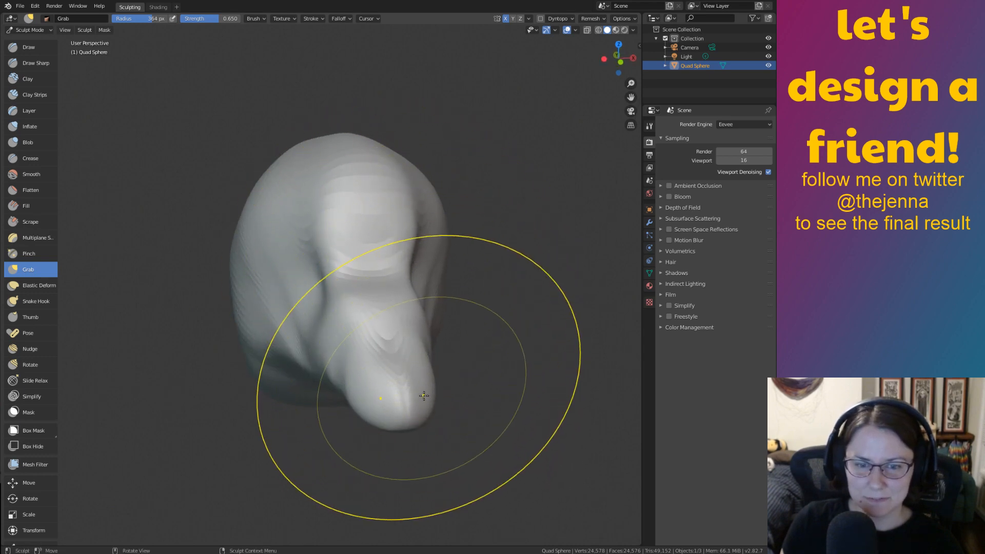
{"action": "mouse_move", "coordinate": [404, 411]}
{"action": "middle_mouse_down"}
{"action": "mouse_move", "coordinate": [439, 77]}
{"action": "mouse_move", "coordinate": [415, 380]}
{"action": "mouse_move", "coordinate": [452, 397]}
{"action": "mouse_move", "coordinate": [415, 349]}
{"action": "mouse_move", "coordinate": [472, 308]}
{"action": "mouse_move", "coordinate": [466, 336]}
{"action": "mouse_move", "coordinate": [430, 301]}
{"action": "mouse_move", "coordinate": [503, 290]}
{"action": "mouse_move", "coordinate": [574, 241]}
{"action": "mouse_move", "coordinate": [552, 222]}
{"action": "middle_mouse_up"}
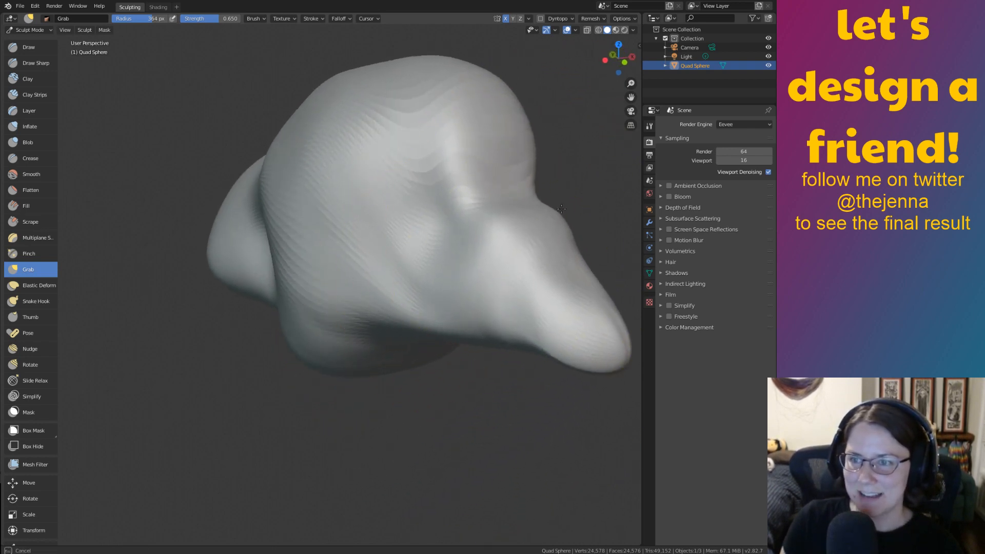
{"action": "left_click_drag", "start_coordinate": [571, 255], "coordinate": [578, 277]}
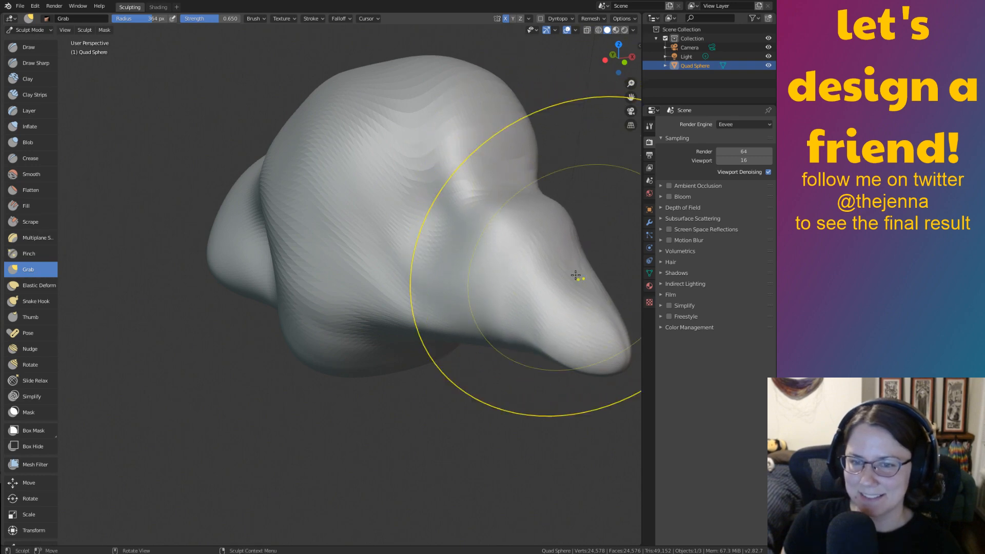
Shorten the snout and bend its tip downward with Grab, pushing up the jaw underneath.
{"action": "mouse_move", "coordinate": [537, 303]}
{"action": "middle_mouse_down"}
{"action": "mouse_move", "coordinate": [543, 311]}
{"action": "mouse_move", "coordinate": [492, 297]}
{"action": "middle_mouse_up"}
{"action": "left_click_drag", "start_coordinate": [491, 295], "coordinate": [495, 279]}
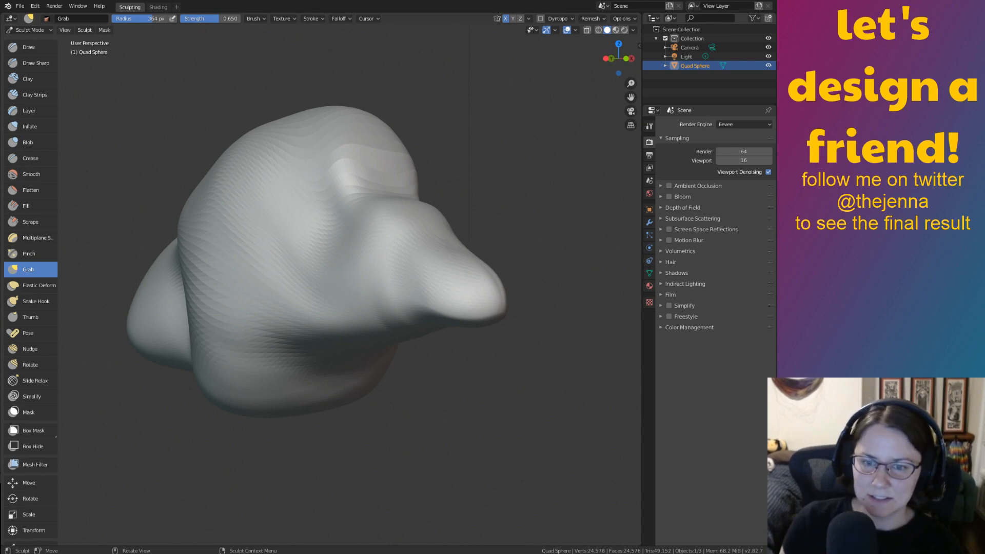
{"action": "mouse_move", "coordinate": [440, 308]}
{"action": "middle_mouse_down"}
{"action": "mouse_move", "coordinate": [459, 334]}
{"action": "mouse_move", "coordinate": [530, 288]}
{"action": "mouse_move", "coordinate": [497, 344]}
{"action": "middle_mouse_up"}
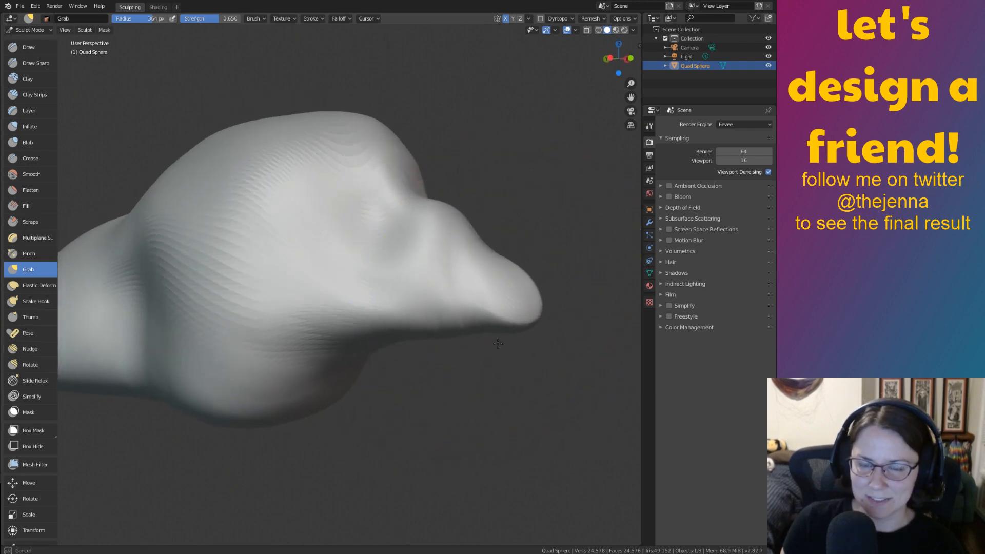
{"action": "mouse_move", "coordinate": [497, 343]}
{"action": "left_mouse_down"}
{"action": "mouse_move", "coordinate": [488, 350]}
{"action": "mouse_move", "coordinate": [518, 359]}
{"action": "mouse_move", "coordinate": [505, 363]}
{"action": "left_mouse_up"}
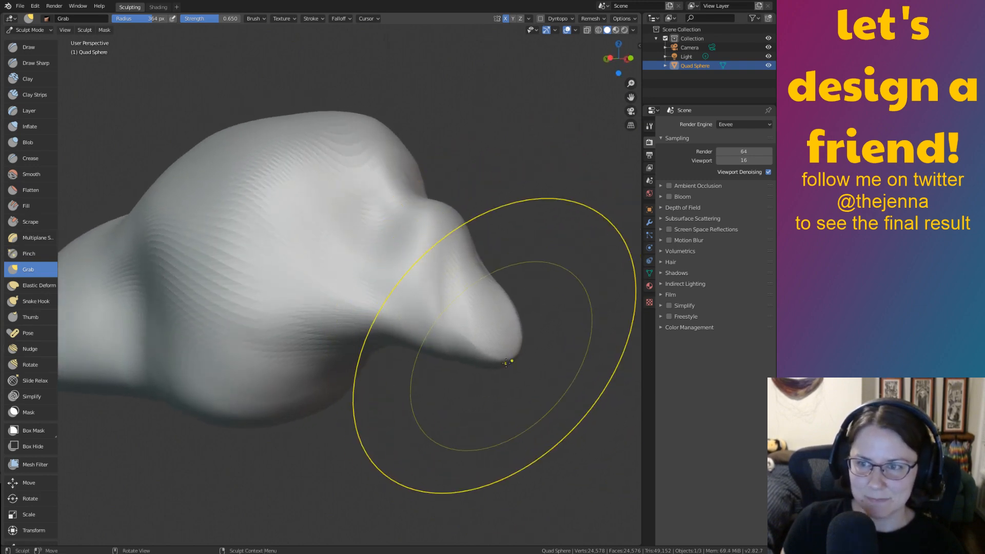
{"action": "left_click_drag", "start_coordinate": [434, 345], "coordinate": [436, 291]}
{"action": "left_click_drag", "start_coordinate": [501, 335], "coordinate": [473, 375]}
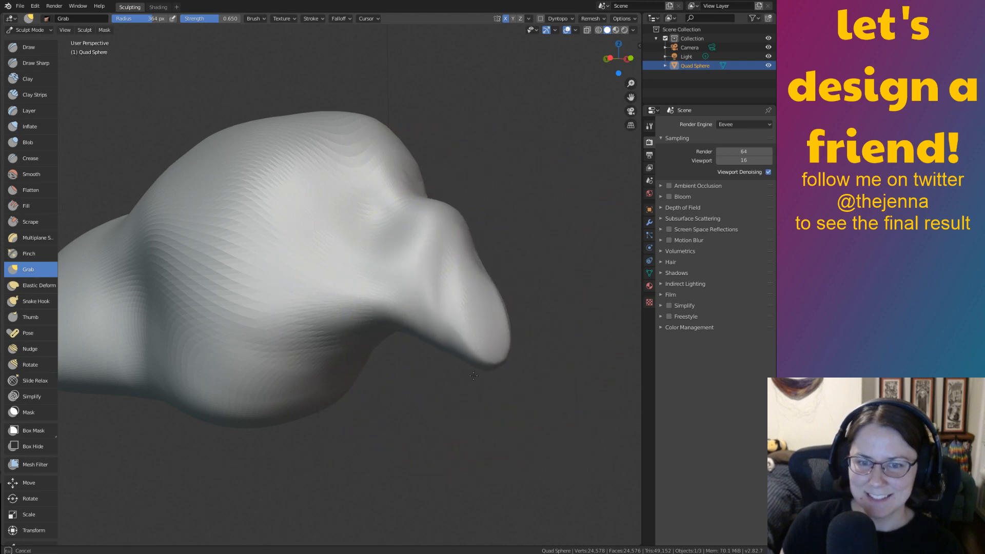
{"action": "middle_click_drag", "start_coordinate": [473, 375], "coordinate": [361, 384]}
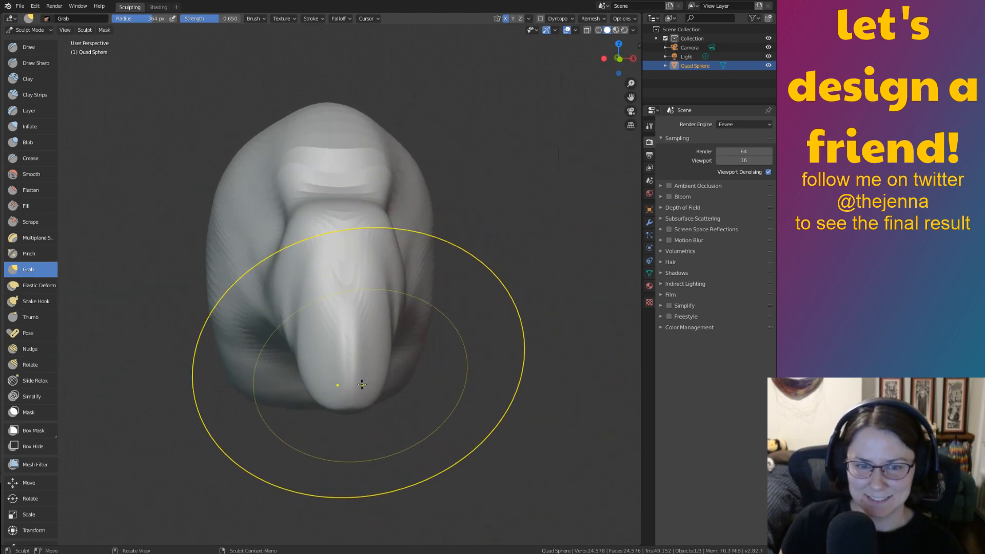
{"action": "mouse_move", "coordinate": [361, 384]}
{"action": "left_mouse_down"}
{"action": "mouse_move", "coordinate": [394, 367]}
{"action": "mouse_move", "coordinate": [426, 396]}
{"action": "left_mouse_up"}
{"action": "mouse_move", "coordinate": [426, 396]}
{"action": "middle_mouse_down"}
{"action": "mouse_move", "coordinate": [528, 394]}
{"action": "mouse_move", "coordinate": [415, 406]}
{"action": "middle_mouse_up"}
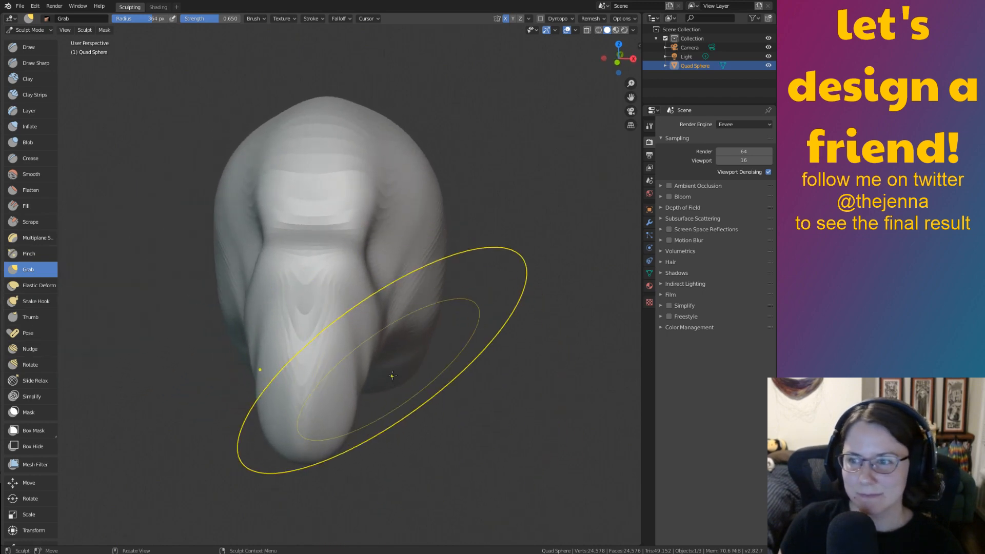
{"action": "mouse_move", "coordinate": [376, 370]}
{"action": "middle_mouse_down", "text": "shift"}
{"action": "mouse_move", "coordinate": [446, 351]}
{"action": "mouse_move", "coordinate": [374, 363]}
{"action": "mouse_move", "coordinate": [550, 440]}
{"action": "mouse_move", "coordinate": [595, 303]}
{"action": "mouse_move", "coordinate": [529, 291]}
{"action": "middle_mouse_up", "text": "shift"}
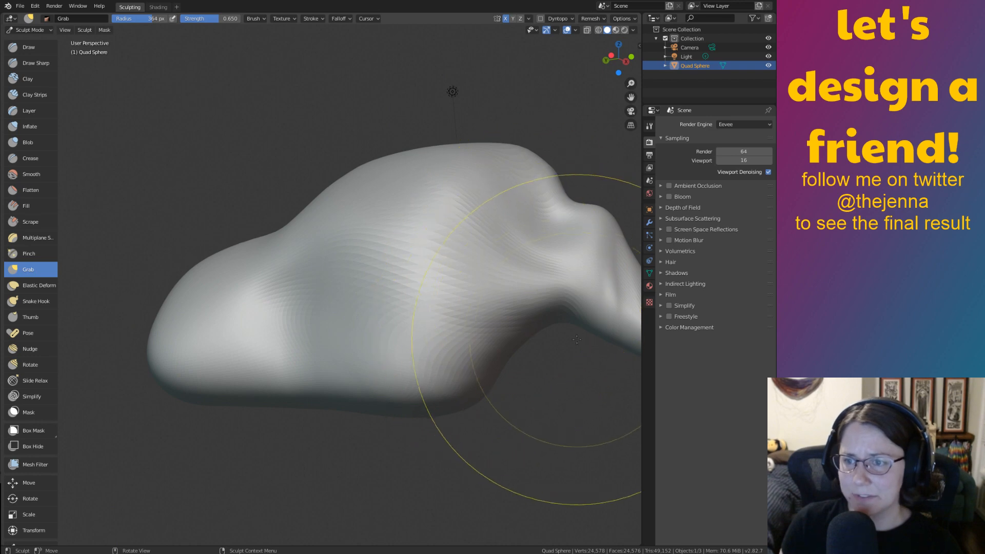
{"action": "mouse_move", "coordinate": [539, 345]}
{"action": "middle_mouse_down"}
{"action": "mouse_move", "coordinate": [544, 327]}
{"action": "mouse_move", "coordinate": [515, 334]}
{"action": "mouse_move", "coordinate": [541, 348]}
{"action": "mouse_move", "coordinate": [462, 299]}
{"action": "mouse_move", "coordinate": [454, 324]}
{"action": "mouse_move", "coordinate": [490, 377]}
{"action": "middle_mouse_up"}
{"action": "mouse_move", "coordinate": [538, 288]}
{"action": "middle_mouse_down"}
{"action": "mouse_move", "coordinate": [534, 302]}
{"action": "mouse_move", "coordinate": [544, 266]}
{"action": "mouse_move", "coordinate": [536, 285]}
{"action": "middle_mouse_up"}
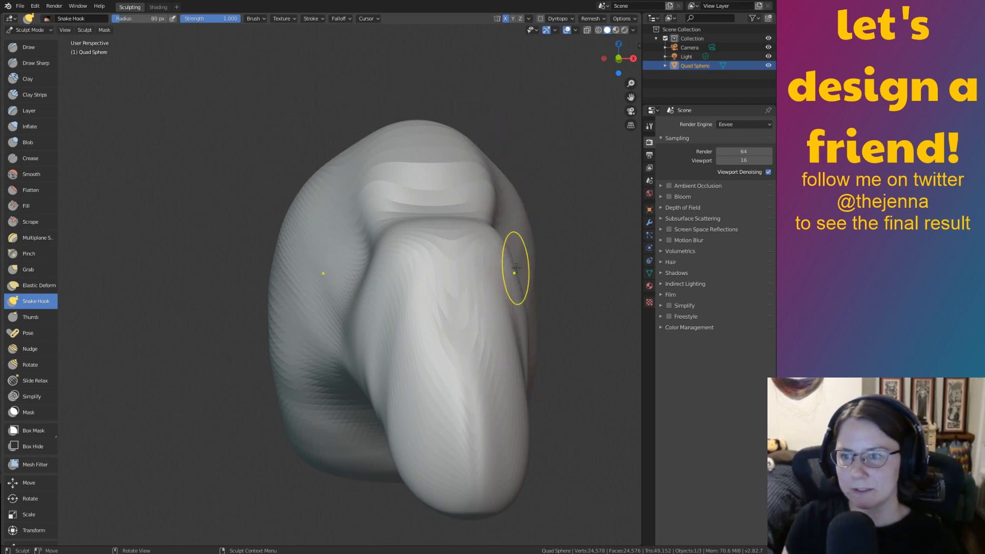
Try to pull short upturned points out of both sides of the snout's bridge with Snake Hook at an 80 px radius.
{"action": "mouse_move", "coordinate": [516, 267]}
{"action": "middle_mouse_down"}
{"action": "mouse_move", "coordinate": [543, 272]}
{"action": "mouse_move", "coordinate": [495, 271]}
{"action": "mouse_move", "coordinate": [510, 285]}
{"action": "middle_mouse_up"}
{"action": "left_click_drag", "start_coordinate": [453, 257], "coordinate": [485, 225]}
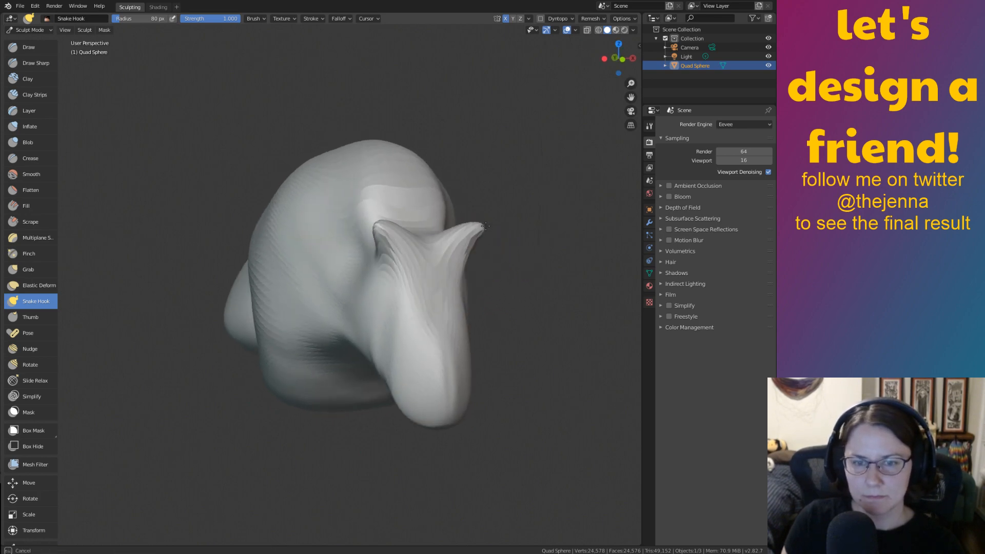
{"action": "left_click_drag", "start_coordinate": [584, 275], "coordinate": [603, 386]}
{"action": "middle_click_drag", "start_coordinate": [575, 408], "coordinate": [564, 352]}
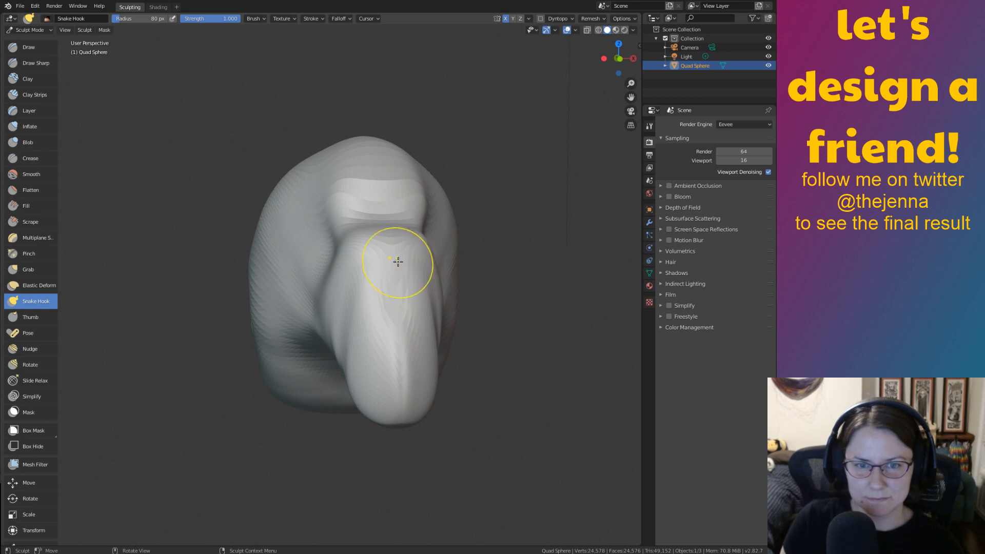
Try to pull a broad pair of drooping horns out of the snout's base with Snake Hook, then undo the stroke.
{"action": "mouse_move", "coordinate": [396, 251]}
{"action": "left_mouse_down"}
{"action": "mouse_move", "coordinate": [422, 237]}
{"action": "mouse_move", "coordinate": [482, 295]}
{"action": "mouse_move", "coordinate": [500, 342]}
{"action": "left_mouse_up"}
{"action": "mouse_move", "coordinate": [508, 431]}
{"action": "middle_mouse_down"}
{"action": "mouse_move", "coordinate": [535, 413]}
{"action": "mouse_move", "coordinate": [459, 419]}
{"action": "mouse_move", "coordinate": [472, 413]}
{"action": "middle_mouse_up"}
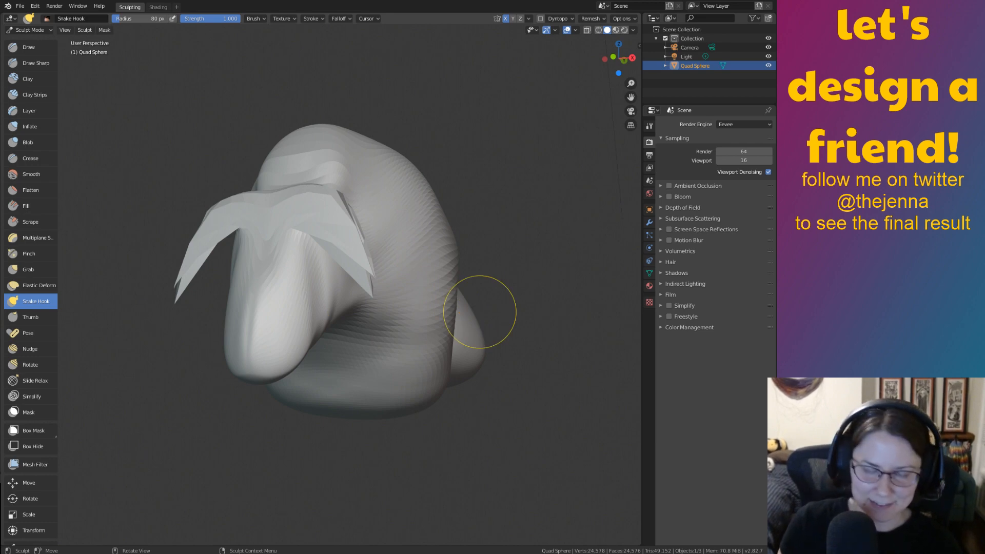
{"action": "middle_click_drag", "start_coordinate": [527, 325], "coordinate": [553, 325]}
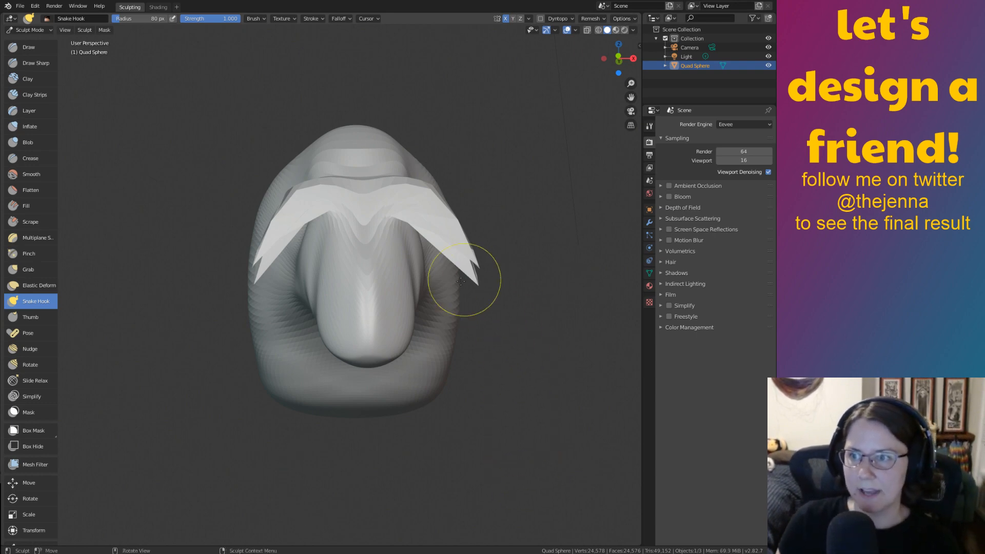
{"action": "mouse_move", "coordinate": [480, 308]}
{"action": "middle_mouse_down"}
{"action": "mouse_move", "coordinate": [508, 310]}
{"action": "mouse_move", "coordinate": [473, 308]}
{"action": "mouse_move", "coordinate": [455, 352]}
{"action": "middle_mouse_up"}
{"action": "key", "text": "ctrl+z"}
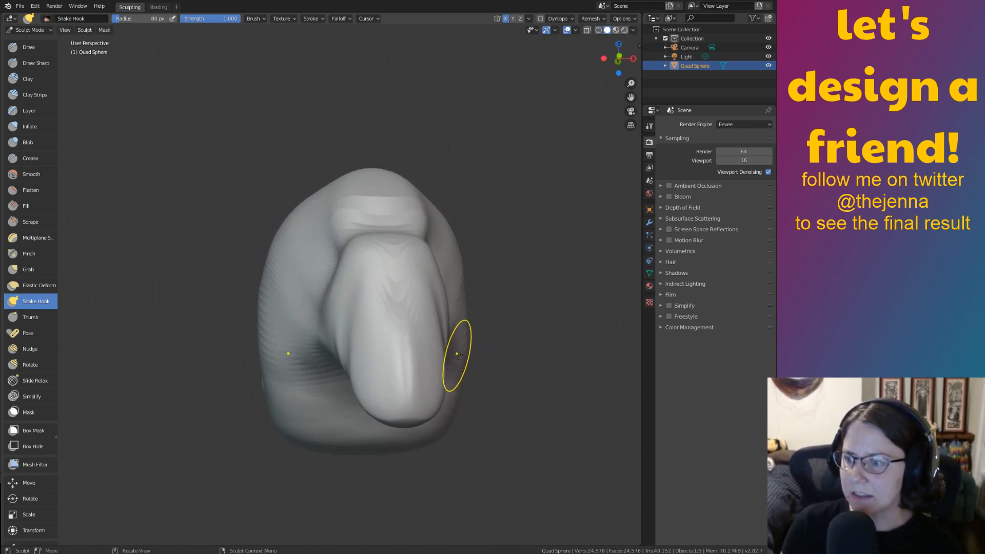
Try one long downward Snake Hook pull from the side of the snout's base, then undo it.
{"action": "mouse_move", "coordinate": [464, 353]}
{"action": "middle_mouse_down"}
{"action": "mouse_move", "coordinate": [478, 369]}
{"action": "mouse_move", "coordinate": [452, 342]}
{"action": "middle_mouse_up"}
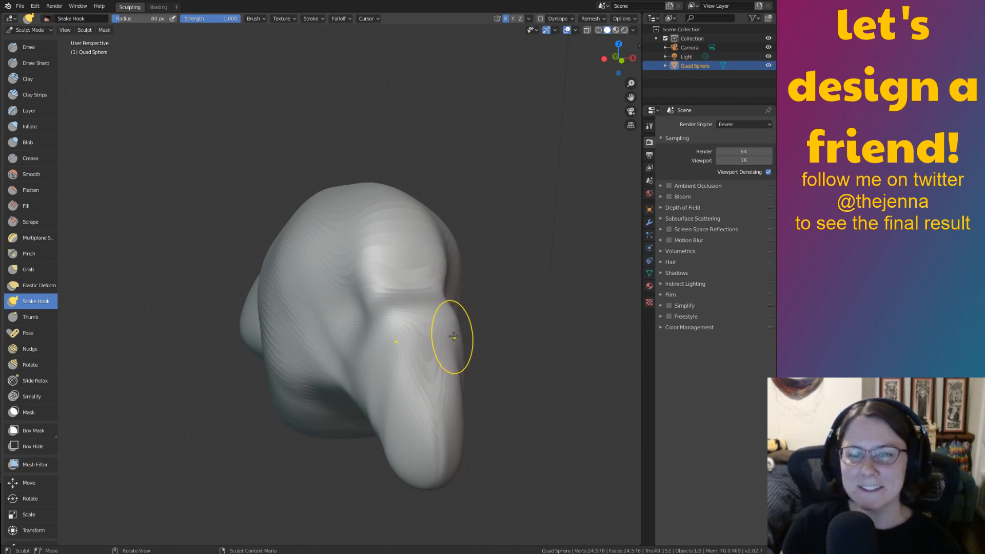
{"action": "left_click_drag", "start_coordinate": [446, 329], "coordinate": [459, 550]}
{"action": "mouse_move", "coordinate": [496, 495]}
{"action": "middle_mouse_down"}
{"action": "mouse_move", "coordinate": [590, 482]}
{"action": "mouse_move", "coordinate": [483, 425]}
{"action": "mouse_move", "coordinate": [483, 471]}
{"action": "mouse_move", "coordinate": [473, 472]}
{"action": "middle_mouse_up"}
{"action": "key", "text": "ctrl+z"}
{"action": "key", "text": "ctrl+z"}
{"action": "key", "text": "ctrl+z"}
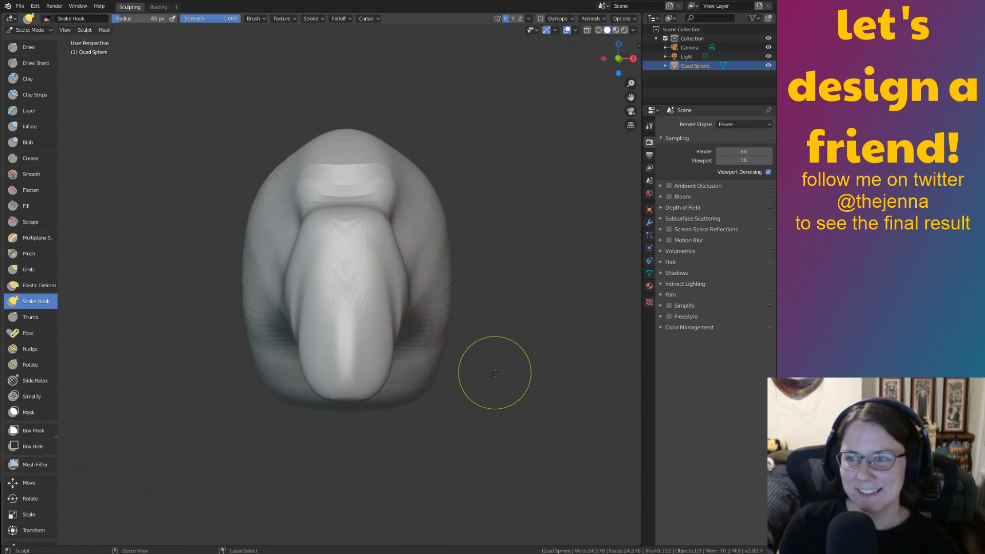
Try longer, thinner horns arching down beside the snout with Snake Hook and undo them.
{"action": "mouse_move", "coordinate": [395, 285]}
{"action": "left_mouse_down"}
{"action": "mouse_move", "coordinate": [385, 226]}
{"action": "mouse_move", "coordinate": [370, 232]}
{"action": "mouse_move", "coordinate": [405, 241]}
{"action": "mouse_move", "coordinate": [446, 287]}
{"action": "mouse_move", "coordinate": [459, 393]}
{"action": "left_mouse_up"}
{"action": "middle_click_drag", "start_coordinate": [459, 393], "coordinate": [489, 384]}
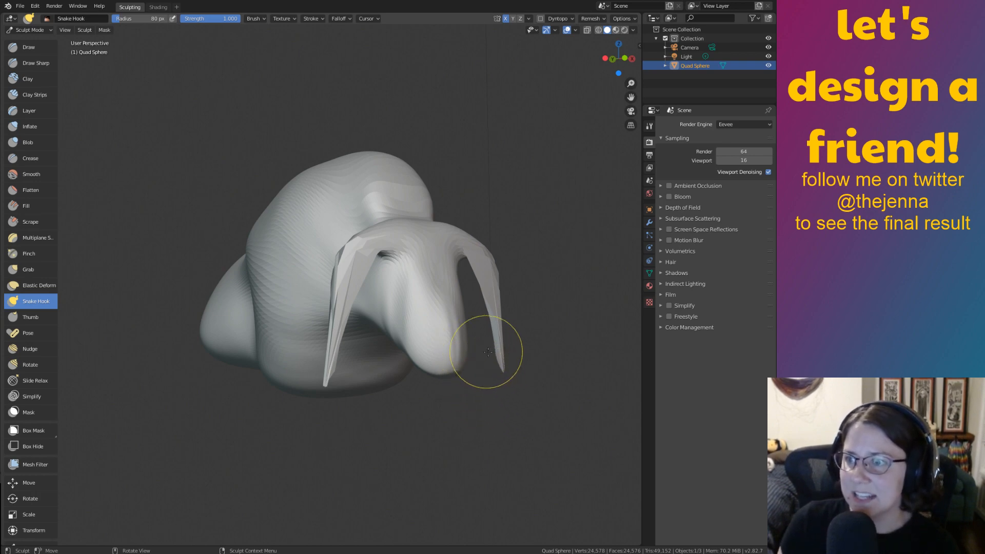
{"action": "middle_click_drag", "start_coordinate": [529, 352], "coordinate": [467, 380]}
{"action": "mouse_move", "coordinate": [352, 275]}
{"action": "left_mouse_down"}
{"action": "mouse_move", "coordinate": [427, 291]}
{"action": "mouse_move", "coordinate": [435, 359]}
{"action": "left_mouse_up"}
{"action": "middle_click_drag", "start_coordinate": [440, 361], "coordinate": [450, 361]}
{"action": "key", "text": "ctrl+z"}
Try to pull short horizontal stubs outward from the snout's base with Snake Hook.
{"action": "mouse_move", "coordinate": [358, 281]}
{"action": "left_mouse_down"}
{"action": "mouse_move", "coordinate": [376, 268]}
{"action": "mouse_move", "coordinate": [428, 265]}
{"action": "mouse_move", "coordinate": [448, 297]}
{"action": "left_mouse_up"}
{"action": "key", "text": "ctrl+z"}
{"action": "scroll", "coordinate": [436, 293], "scroll_direction": "up", "scroll_amount": 2}
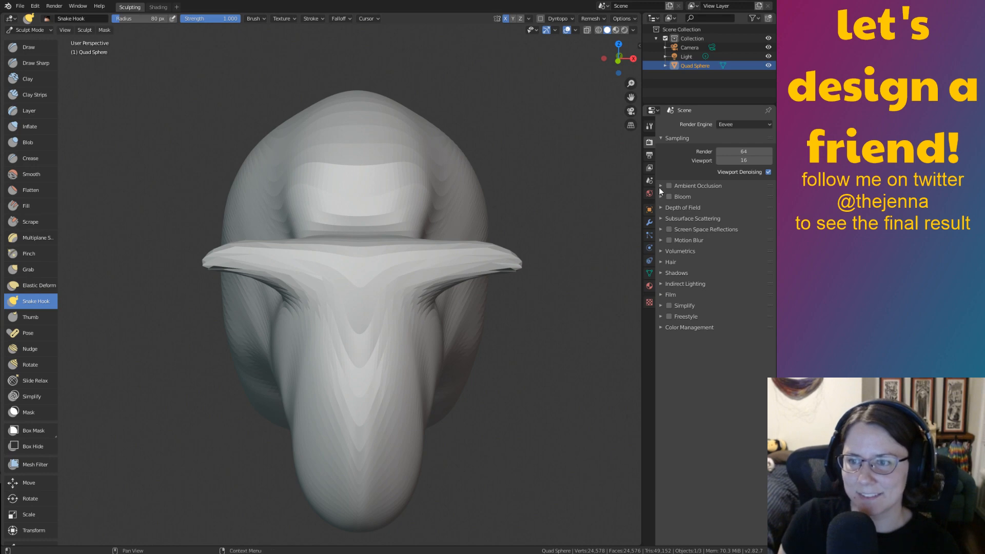
Look through the object, material and scene properties and open the Snake Hook brush settings.
{"action": "left_click", "coordinate": [649, 209]}
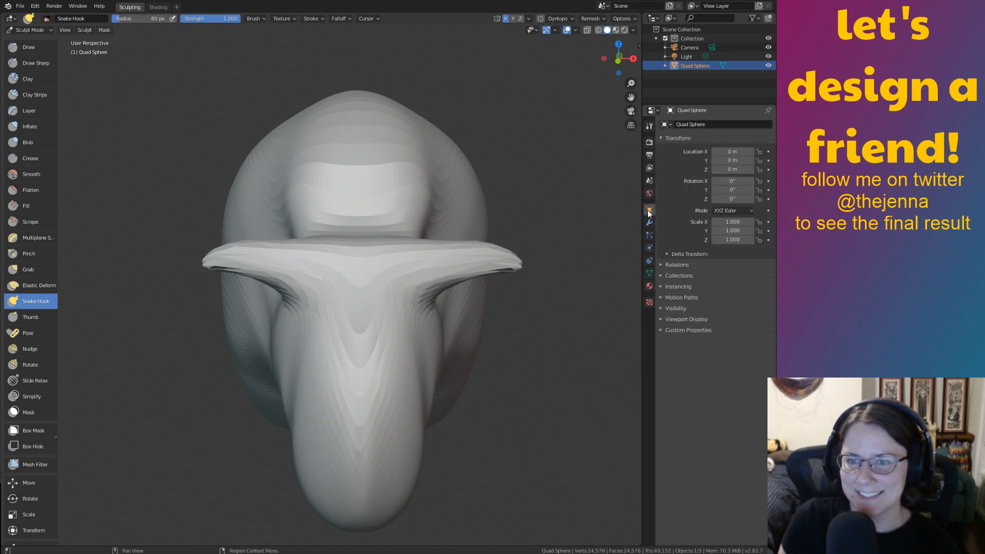
{"action": "left_click", "coordinate": [650, 142]}
{"action": "left_click", "coordinate": [649, 285]}
{"action": "left_click", "coordinate": [649, 273]}
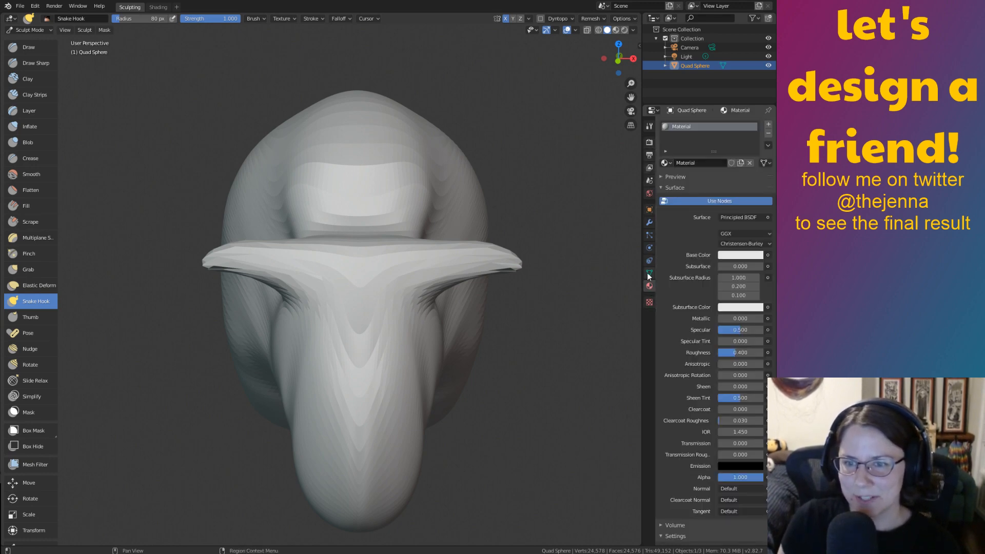
{"action": "left_click", "coordinate": [648, 248]}
{"action": "left_click", "coordinate": [649, 260]}
{"action": "left_click", "coordinate": [649, 247]}
{"action": "left_click", "coordinate": [649, 235]}
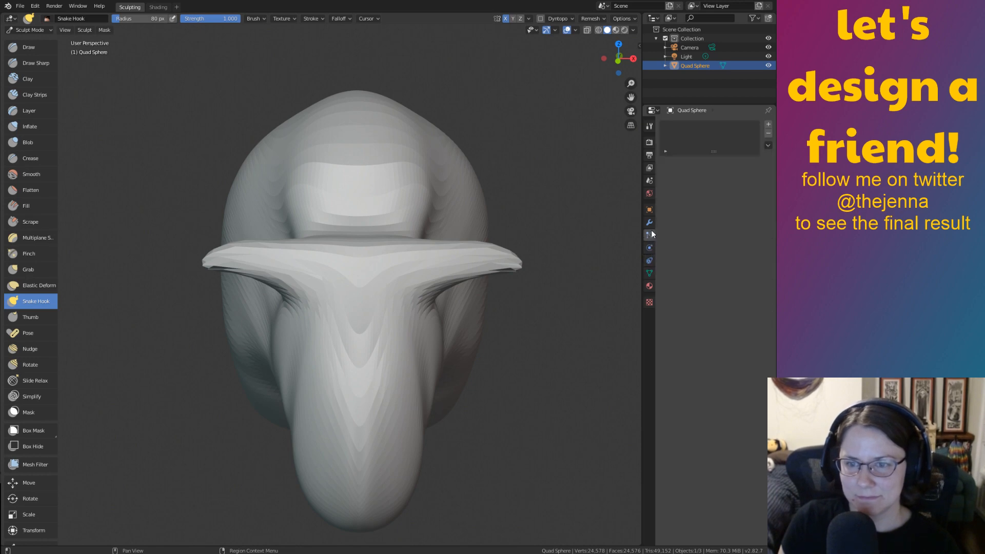
{"action": "left_click", "coordinate": [649, 222]}
{"action": "left_click", "coordinate": [649, 210]}
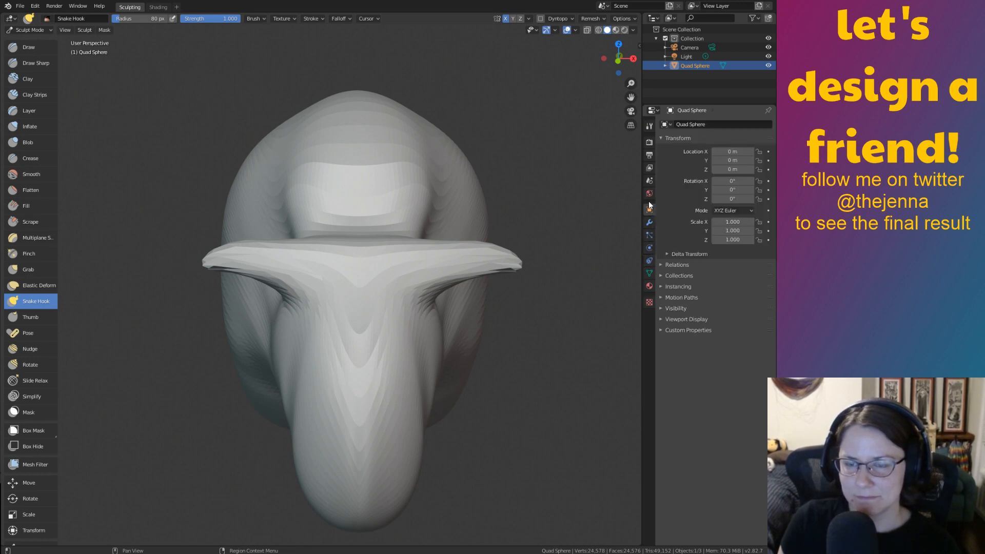
{"action": "left_click", "coordinate": [649, 193]}
{"action": "left_click", "coordinate": [649, 127]}
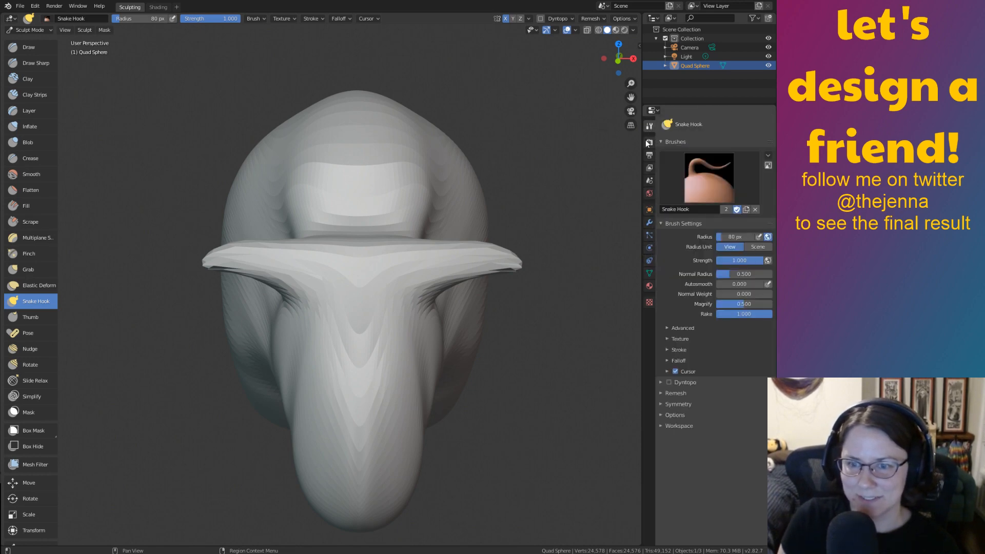
Enable Dyntopo, try extending the horizontal stubs downward with Snake Hook, and undo back to the plain snout.
{"action": "left_click", "coordinate": [668, 382]}
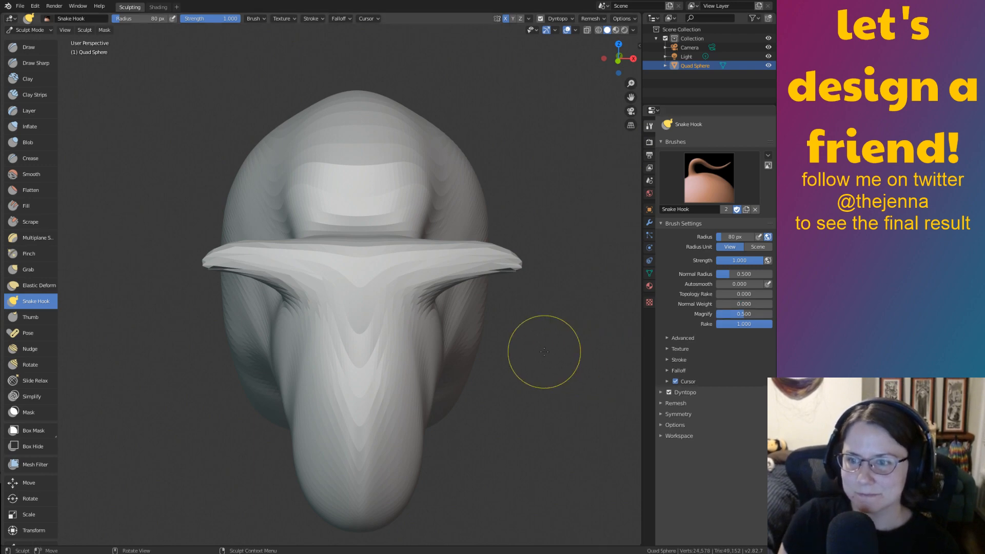
{"action": "mouse_move", "coordinate": [516, 260]}
{"action": "left_mouse_down"}
{"action": "mouse_move", "coordinate": [496, 261]}
{"action": "mouse_move", "coordinate": [538, 259]}
{"action": "mouse_move", "coordinate": [559, 337]}
{"action": "left_mouse_up"}
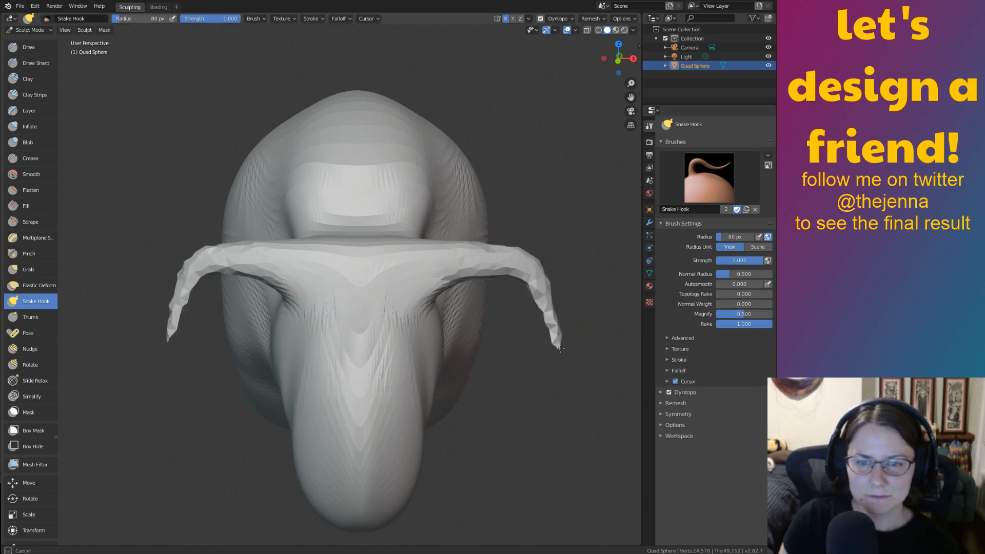
{"action": "key", "text": "ctrl+z"}
{"action": "key", "text": "ctrl+z"}
{"action": "key", "text": "ctrl+z"}
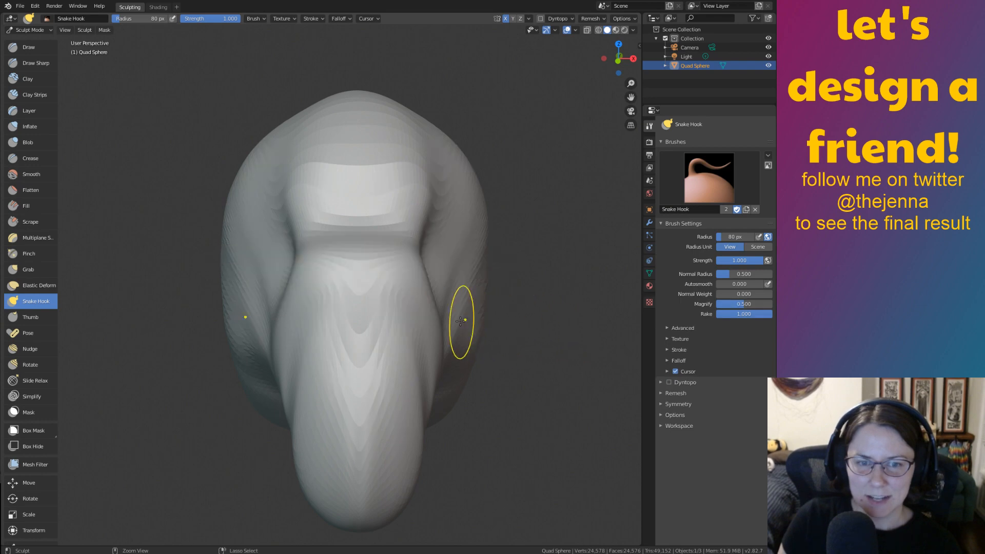
Enable Dyntopo on the plain head and test a sideways Snake Hook pull from the snout's base, undoing the stroke.
{"action": "left_click", "coordinate": [668, 381]}
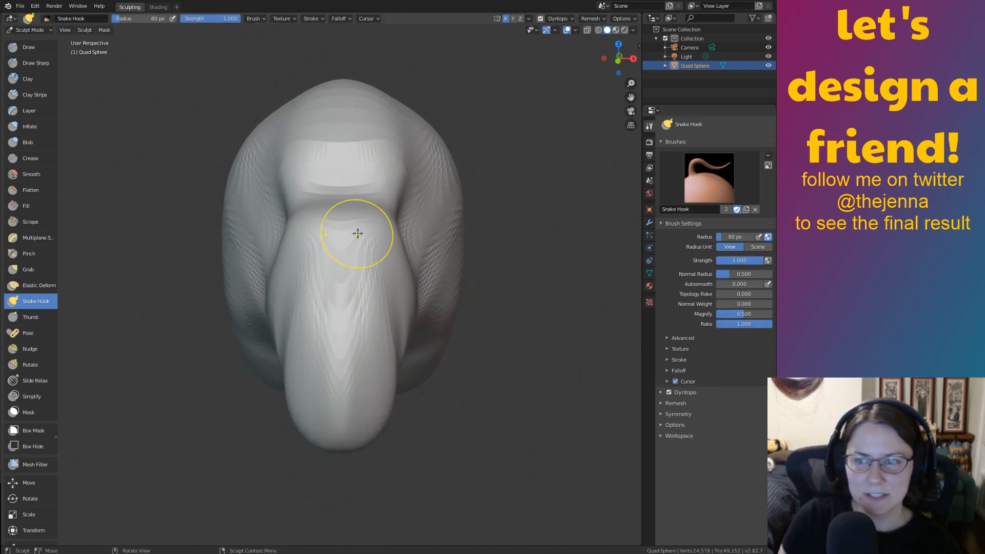
{"action": "mouse_move", "coordinate": [356, 230]}
{"action": "left_mouse_down"}
{"action": "mouse_move", "coordinate": [411, 221]}
{"action": "mouse_move", "coordinate": [525, 266]}
{"action": "mouse_move", "coordinate": [503, 303]}
{"action": "mouse_move", "coordinate": [374, 233]}
{"action": "mouse_move", "coordinate": [492, 259]}
{"action": "mouse_move", "coordinate": [627, 206]}
{"action": "left_mouse_up"}
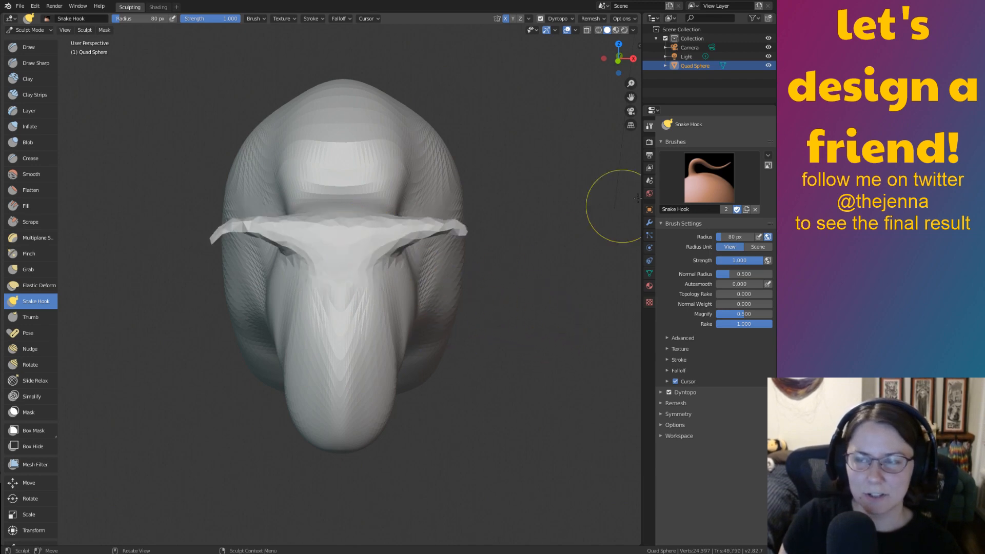
{"action": "key", "text": "ctrl+z"}
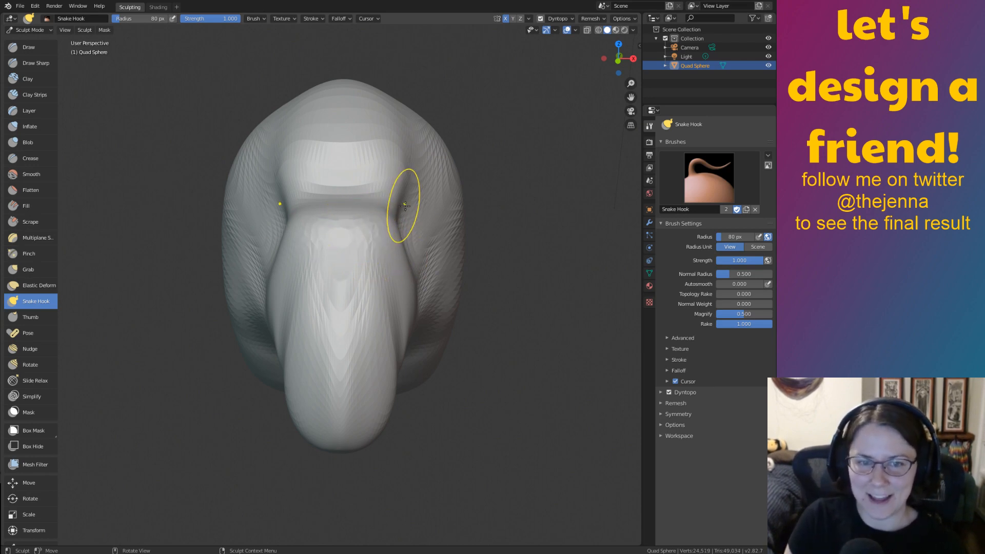
Try another pair of thin horizontal horns from the snout's bridge with Snake Hook, comparing with undo and redo before removing them.
{"action": "mouse_move", "coordinate": [357, 241]}
{"action": "left_mouse_down"}
{"action": "mouse_move", "coordinate": [360, 229]}
{"action": "mouse_move", "coordinate": [459, 206]}
{"action": "mouse_move", "coordinate": [482, 215]}
{"action": "left_mouse_up"}
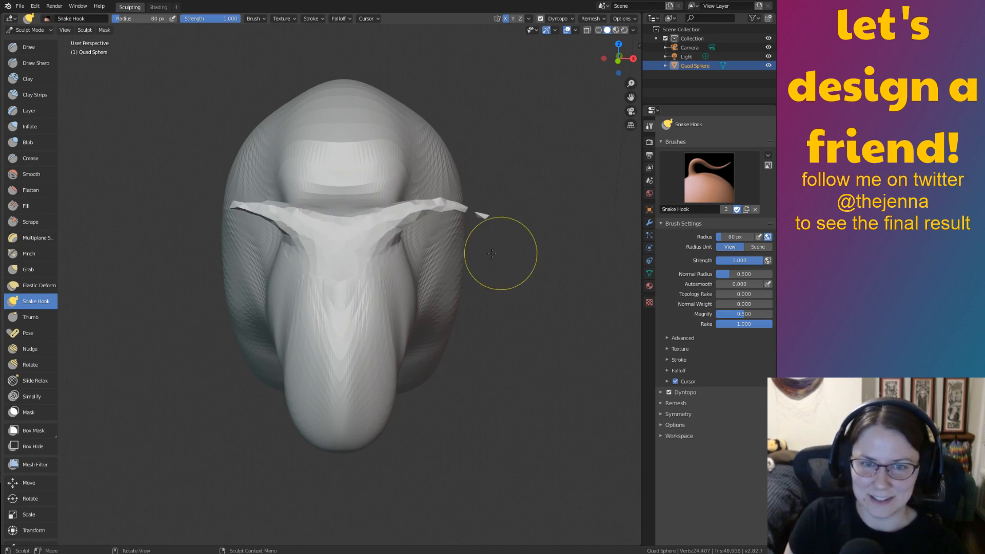
{"action": "key", "text": "ctrl+z"}
{"action": "key", "text": "ctrl+shift+z"}
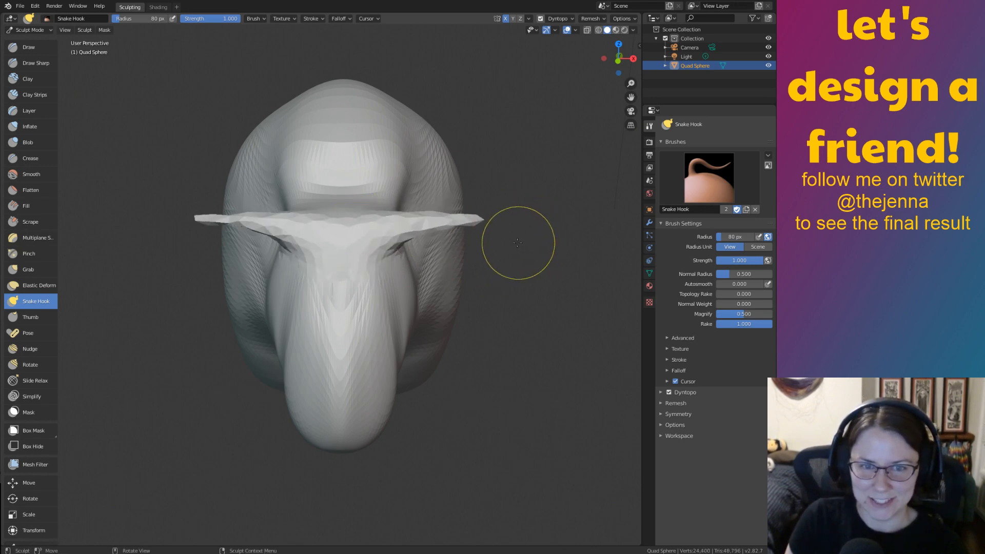
{"action": "key", "text": "ctrl+z"}
{"action": "mouse_move", "coordinate": [507, 337]}
{"action": "middle_mouse_down"}
{"action": "mouse_move", "coordinate": [517, 289]}
{"action": "mouse_move", "coordinate": [451, 282]}
{"action": "middle_mouse_up"}
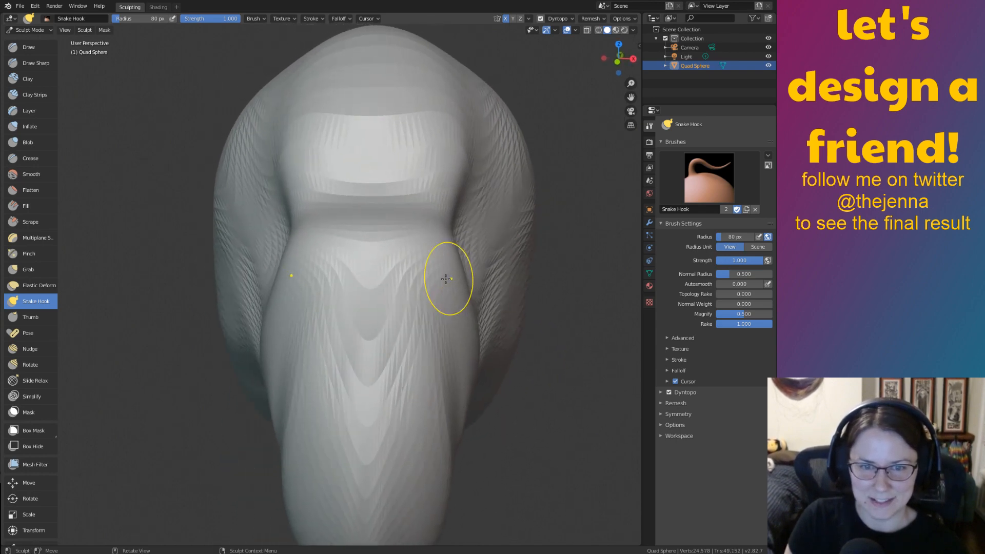
{"action": "key", "text": "ctrl+shift+z"}
{"action": "key", "text": "ctrl+z"}
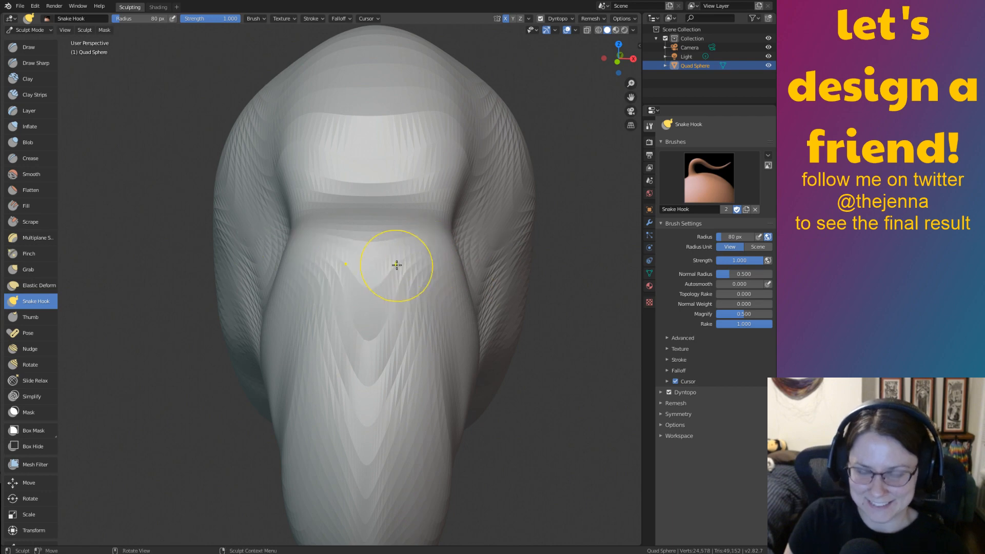
Enlarge the Snake Hook radius to 197 px.
{"action": "key", "text": "bracketright"}
{"action": "key", "text": "bracketright"}
{"action": "key", "text": "bracketright"}
{"action": "key", "text": "bracketright"}
{"action": "key", "text": "bracketright"}
{"action": "key", "text": "bracketright"}
{"action": "key", "text": "bracketright"}
{"action": "key", "text": "bracketright"}
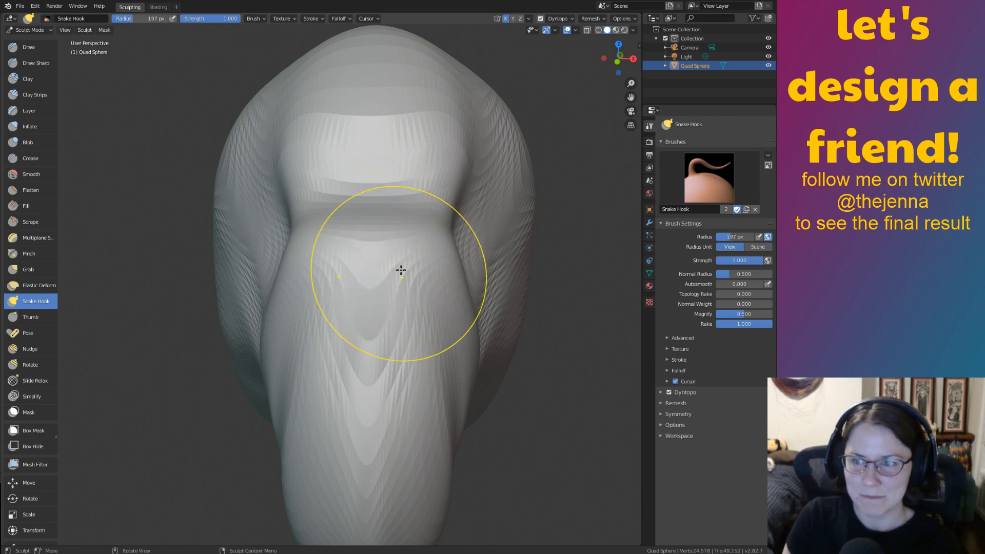
Try to pull thick horns curving outward and down from the snout's bridge, inspect them from several angles, and undo them.
{"action": "mouse_move", "coordinate": [395, 269]}
{"action": "left_mouse_down"}
{"action": "mouse_move", "coordinate": [417, 253]}
{"action": "mouse_move", "coordinate": [523, 259]}
{"action": "mouse_move", "coordinate": [597, 307]}
{"action": "mouse_move", "coordinate": [623, 392]}
{"action": "mouse_move", "coordinate": [604, 435]}
{"action": "left_mouse_up"}
{"action": "mouse_move", "coordinate": [569, 379]}
{"action": "middle_mouse_down"}
{"action": "mouse_move", "coordinate": [532, 329]}
{"action": "mouse_move", "coordinate": [527, 422]}
{"action": "mouse_move", "coordinate": [501, 294]}
{"action": "mouse_move", "coordinate": [502, 417]}
{"action": "mouse_move", "coordinate": [501, 369]}
{"action": "mouse_move", "coordinate": [479, 417]}
{"action": "mouse_move", "coordinate": [515, 359]}
{"action": "mouse_move", "coordinate": [513, 417]}
{"action": "middle_mouse_up"}
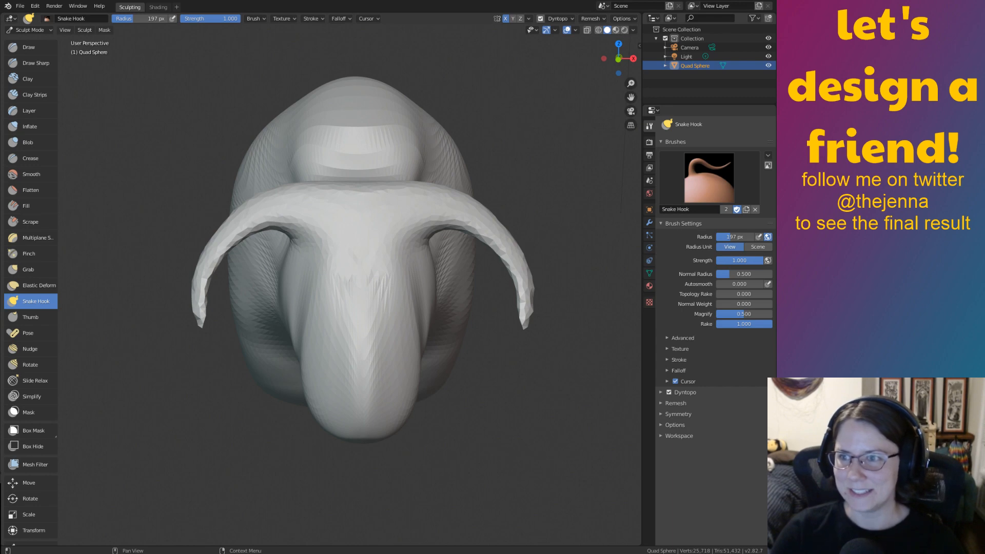
{"action": "middle_click_drag", "start_coordinate": [510, 314], "coordinate": [506, 349]}
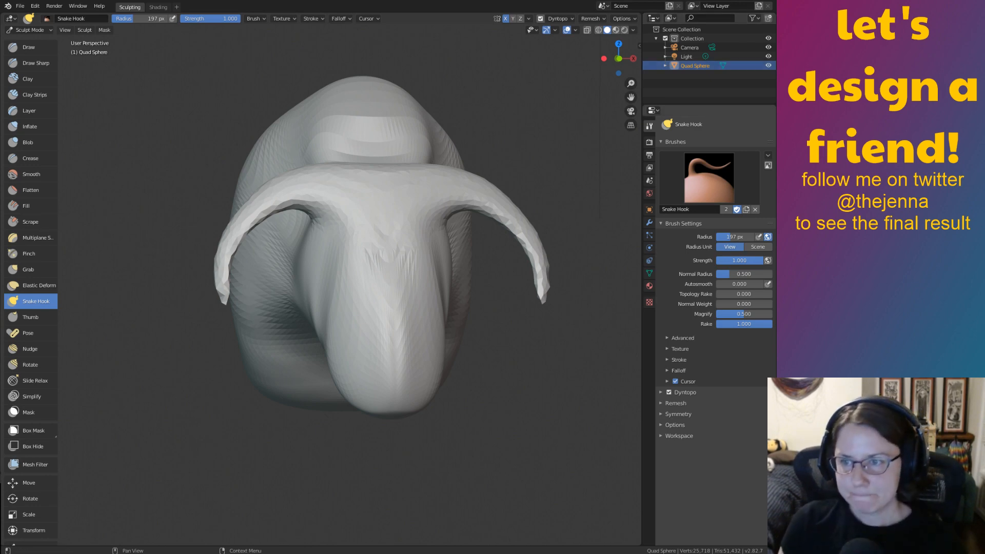
{"action": "mouse_move", "coordinate": [512, 219]}
{"action": "middle_mouse_down"}
{"action": "mouse_move", "coordinate": [492, 225]}
{"action": "mouse_move", "coordinate": [528, 228]}
{"action": "mouse_move", "coordinate": [508, 234]}
{"action": "mouse_move", "coordinate": [522, 236]}
{"action": "mouse_move", "coordinate": [516, 263]}
{"action": "middle_mouse_up"}
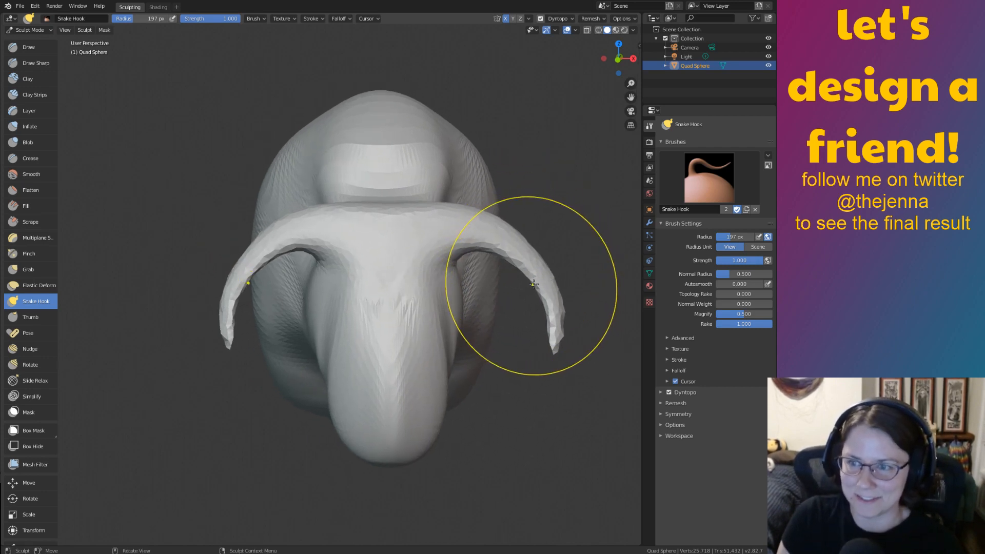
{"action": "mouse_move", "coordinate": [531, 287]}
{"action": "middle_mouse_down"}
{"action": "mouse_move", "coordinate": [532, 297]}
{"action": "mouse_move", "coordinate": [554, 266]}
{"action": "mouse_move", "coordinate": [528, 351]}
{"action": "mouse_move", "coordinate": [503, 324]}
{"action": "mouse_move", "coordinate": [503, 351]}
{"action": "mouse_move", "coordinate": [515, 278]}
{"action": "mouse_move", "coordinate": [512, 297]}
{"action": "mouse_move", "coordinate": [444, 282]}
{"action": "middle_mouse_up"}
{"action": "key", "text": "ctrl+s"}
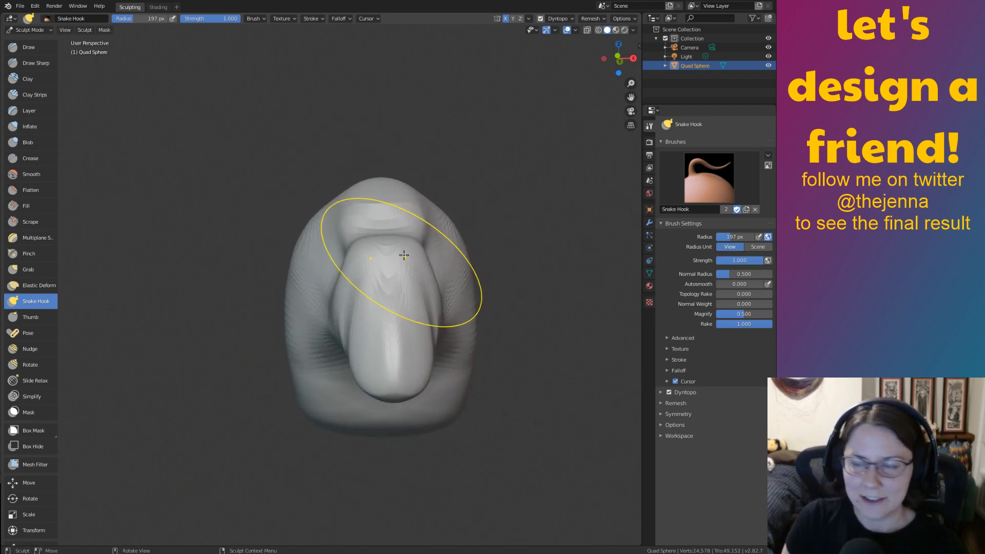
Try to pull wide horns sideways from the snout's base in a more distant view, then undo the stroke.
{"action": "mouse_move", "coordinate": [395, 235]}
{"action": "left_mouse_down"}
{"action": "mouse_move", "coordinate": [421, 226]}
{"action": "mouse_move", "coordinate": [568, 249]}
{"action": "mouse_move", "coordinate": [523, 215]}
{"action": "left_mouse_up"}
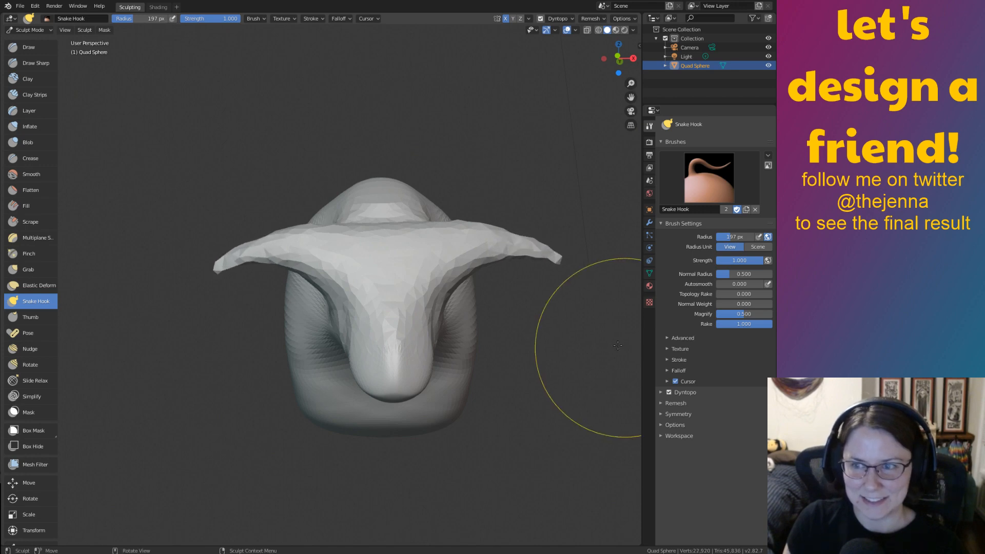
{"action": "key", "text": "ctrl+z"}
{"action": "middle_click_drag", "start_coordinate": [484, 289], "coordinate": [534, 359], "text": "ctrl"}
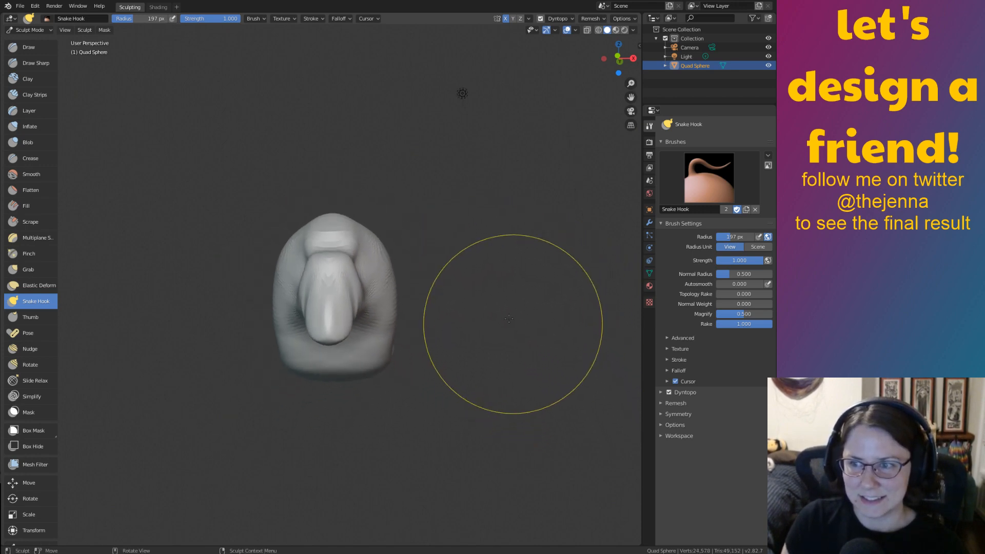
{"action": "mouse_move", "coordinate": [503, 307]}
{"action": "middle_mouse_down", "text": "shift"}
{"action": "mouse_move", "coordinate": [545, 311]}
{"action": "mouse_move", "coordinate": [523, 323]}
{"action": "mouse_move", "coordinate": [480, 282]}
{"action": "middle_mouse_up", "text": "shift"}
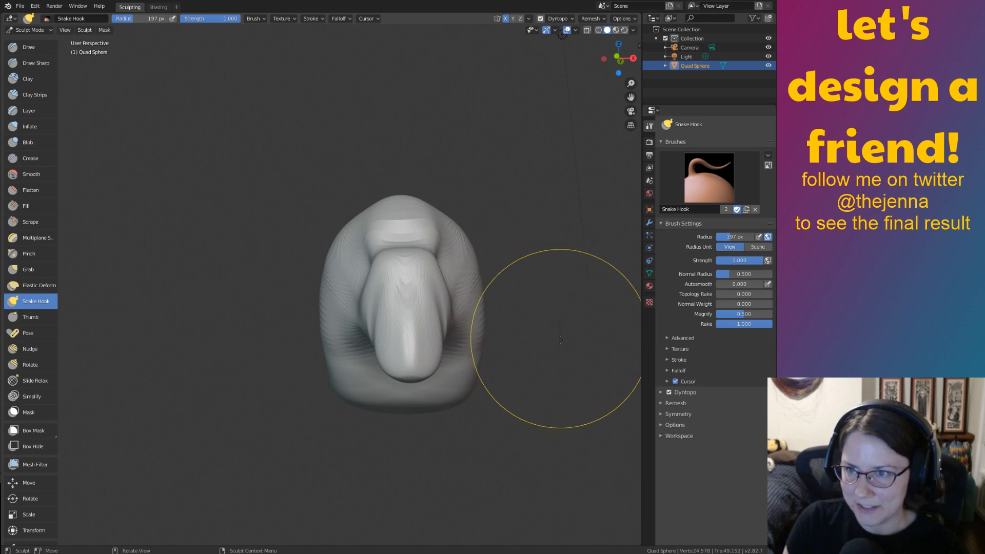
Try to pull long horizontal horns from the snout's bridge with Snake Hook, inspect them, then undo and reselect Snake Hook.
{"action": "scroll", "coordinate": [545, 299], "scroll_direction": "up", "scroll_amount": 2}
{"action": "middle_click_drag", "start_coordinate": [545, 299], "coordinate": [474, 308], "text": "shift"}
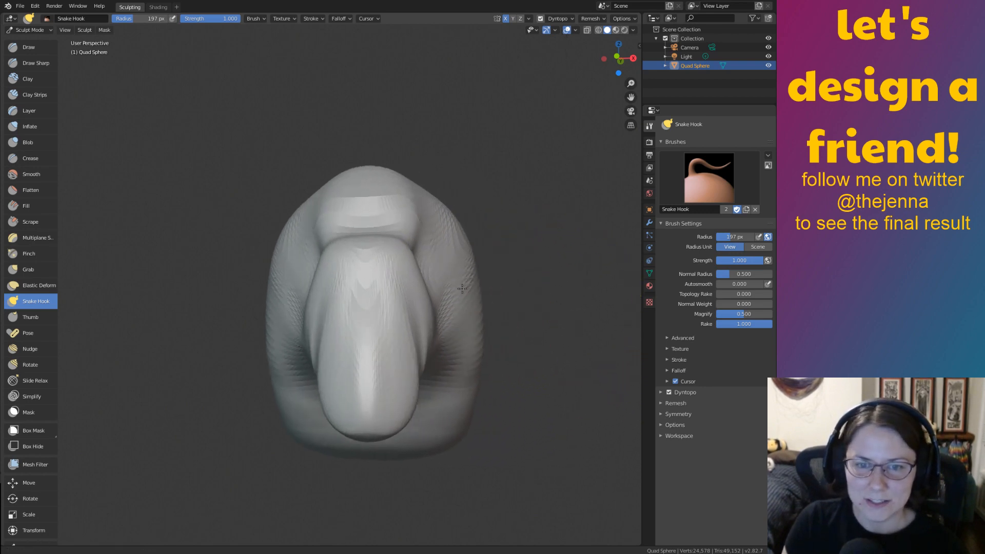
{"action": "mouse_move", "coordinate": [391, 261]}
{"action": "left_mouse_down"}
{"action": "mouse_move", "coordinate": [641, 236]}
{"action": "mouse_move", "coordinate": [649, 255]}
{"action": "left_mouse_up"}
{"action": "scroll", "coordinate": [508, 344], "scroll_direction": "down", "scroll_amount": 2}
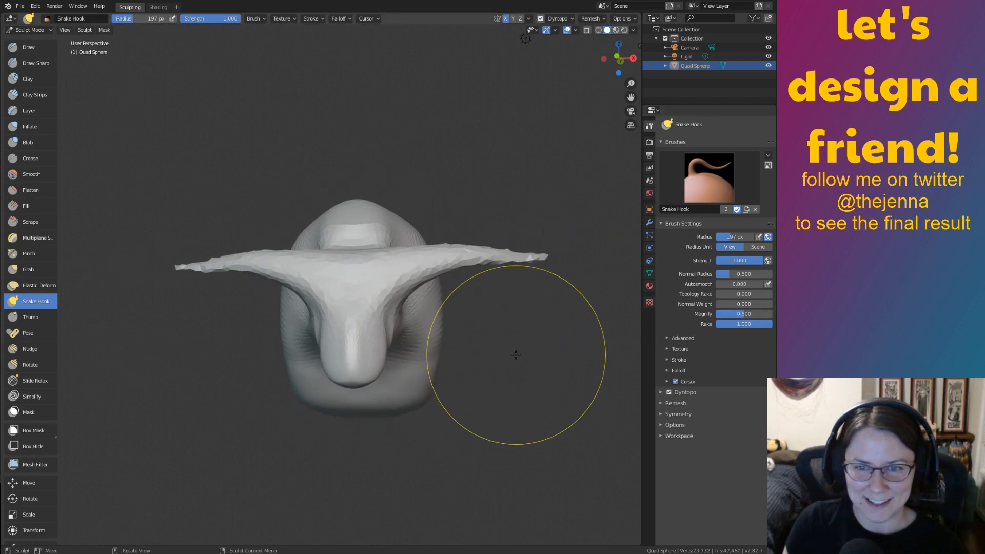
{"action": "mouse_move", "coordinate": [503, 303]}
{"action": "middle_mouse_down"}
{"action": "mouse_move", "coordinate": [396, 305]}
{"action": "mouse_move", "coordinate": [518, 308]}
{"action": "middle_mouse_up"}
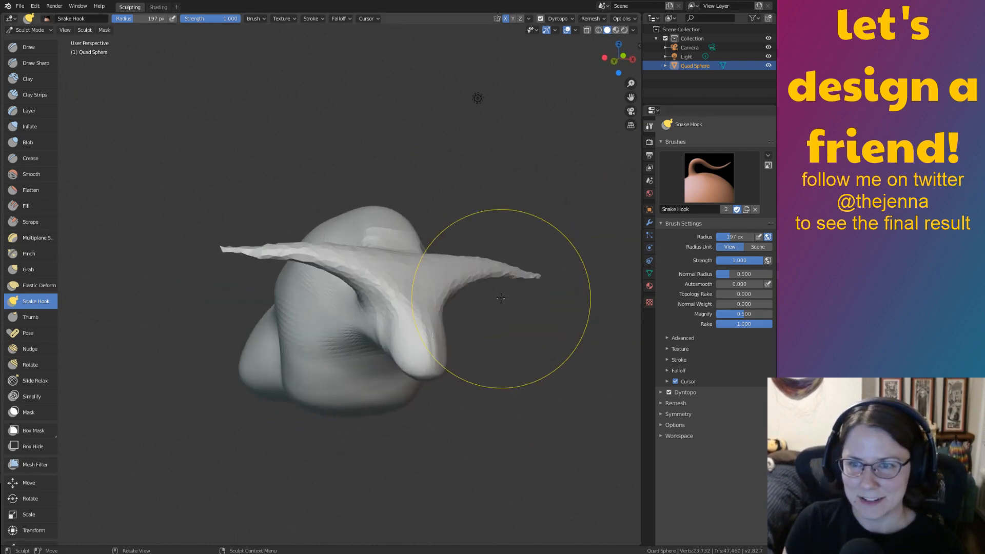
{"action": "mouse_move", "coordinate": [528, 362]}
{"action": "middle_mouse_down"}
{"action": "mouse_move", "coordinate": [625, 310]}
{"action": "mouse_move", "coordinate": [504, 319]}
{"action": "middle_mouse_up"}
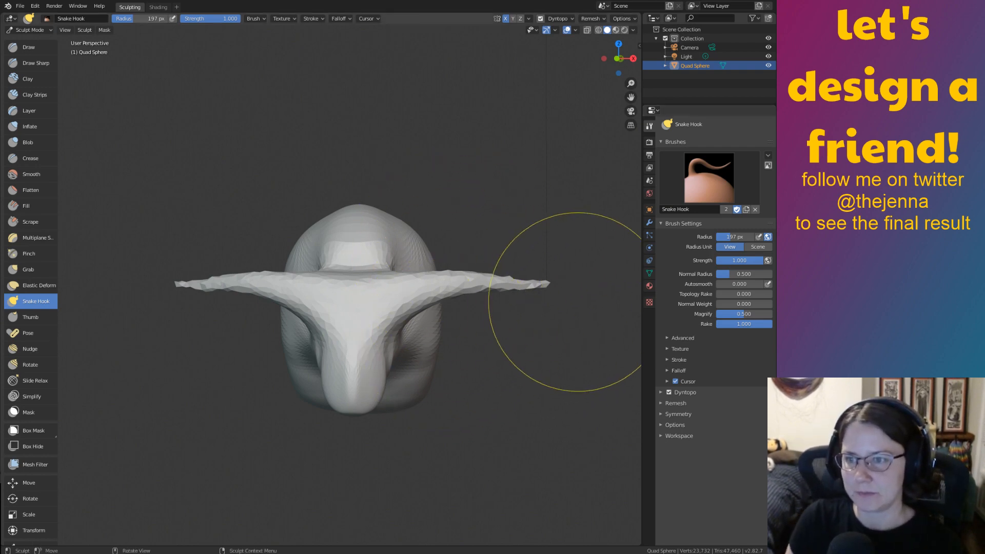
{"action": "mouse_move", "coordinate": [504, 350]}
{"action": "middle_mouse_down"}
{"action": "mouse_move", "coordinate": [475, 323]}
{"action": "mouse_move", "coordinate": [482, 310]}
{"action": "middle_mouse_up"}
{"action": "key", "text": "i"}
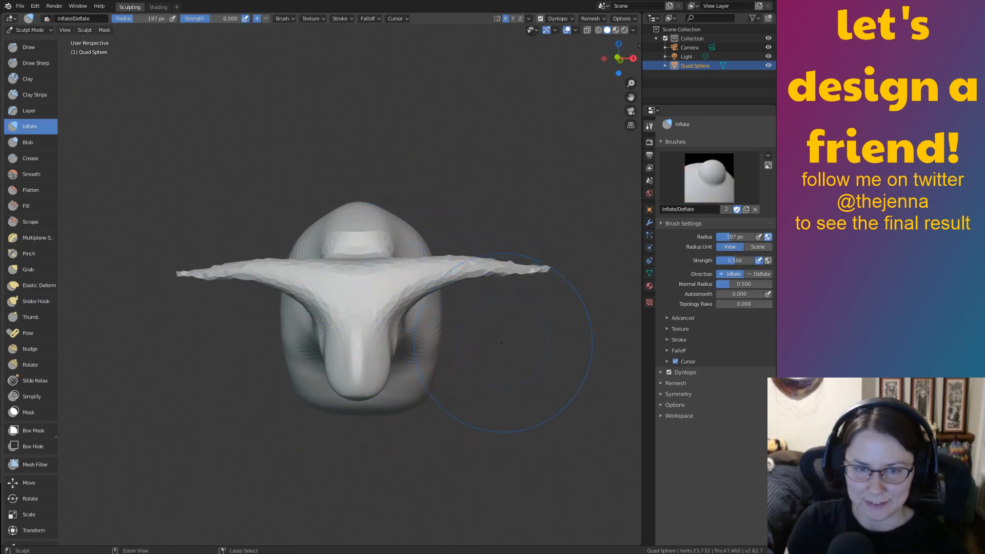
{"action": "key", "text": "ctrl+z"}
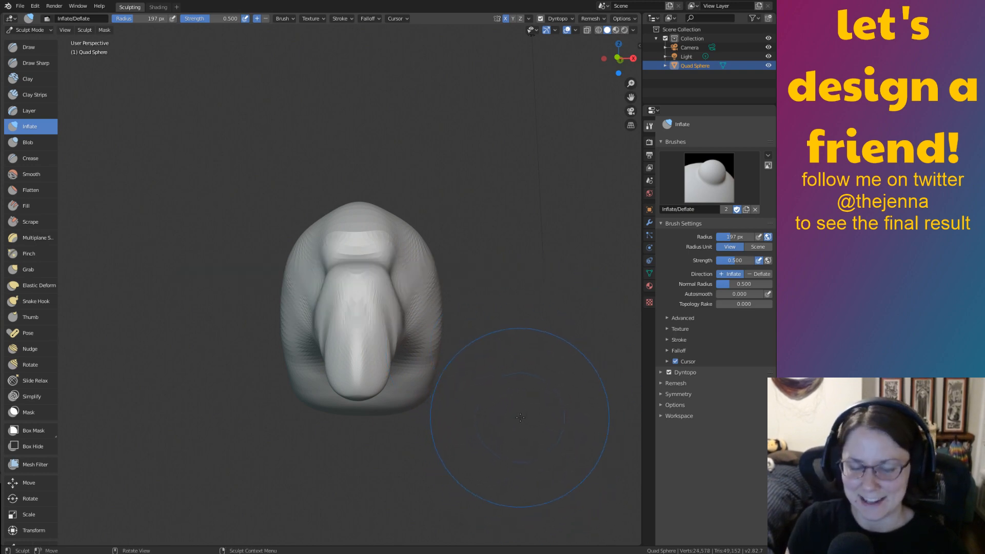
{"action": "left_click", "coordinate": [37, 301]}
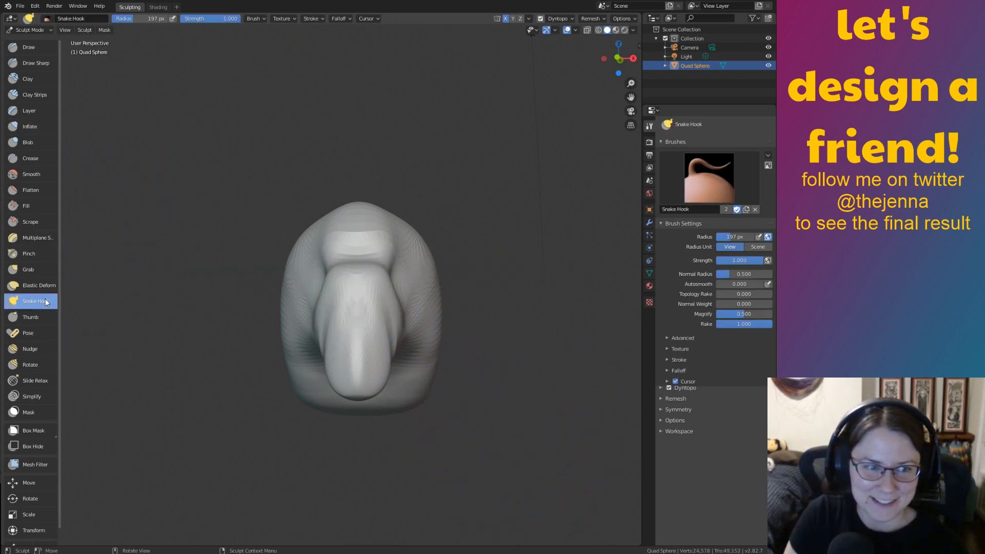
Thicken the snout with Inflate at 197 px, covering its sides, bridge and tip from several angles.
{"action": "scroll", "coordinate": [531, 315], "scroll_direction": "up", "scroll_amount": 6}
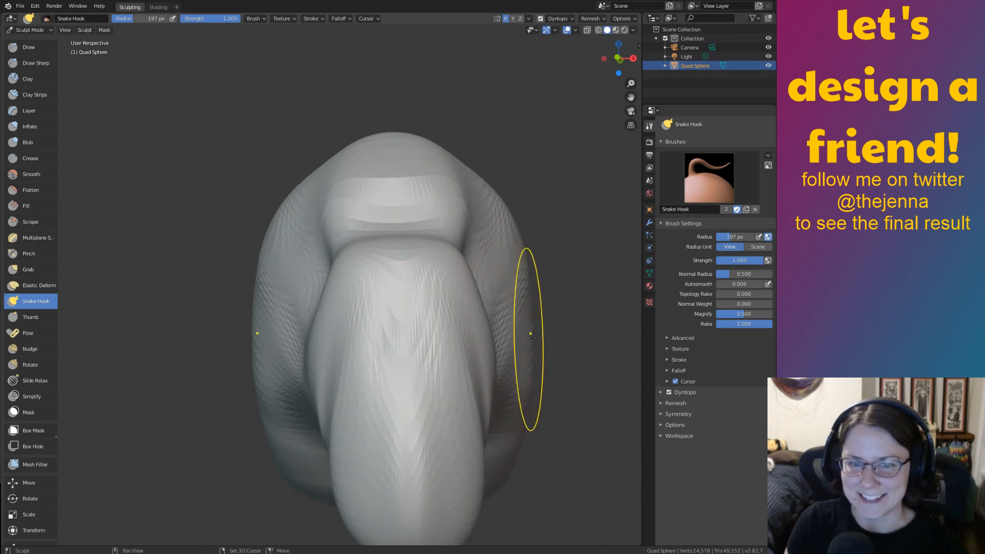
{"action": "mouse_move", "coordinate": [475, 316]}
{"action": "middle_mouse_down"}
{"action": "mouse_move", "coordinate": [528, 400]}
{"action": "mouse_move", "coordinate": [545, 343]}
{"action": "mouse_move", "coordinate": [569, 328]}
{"action": "mouse_move", "coordinate": [518, 308]}
{"action": "mouse_move", "coordinate": [539, 348]}
{"action": "mouse_move", "coordinate": [576, 337]}
{"action": "middle_mouse_up"}
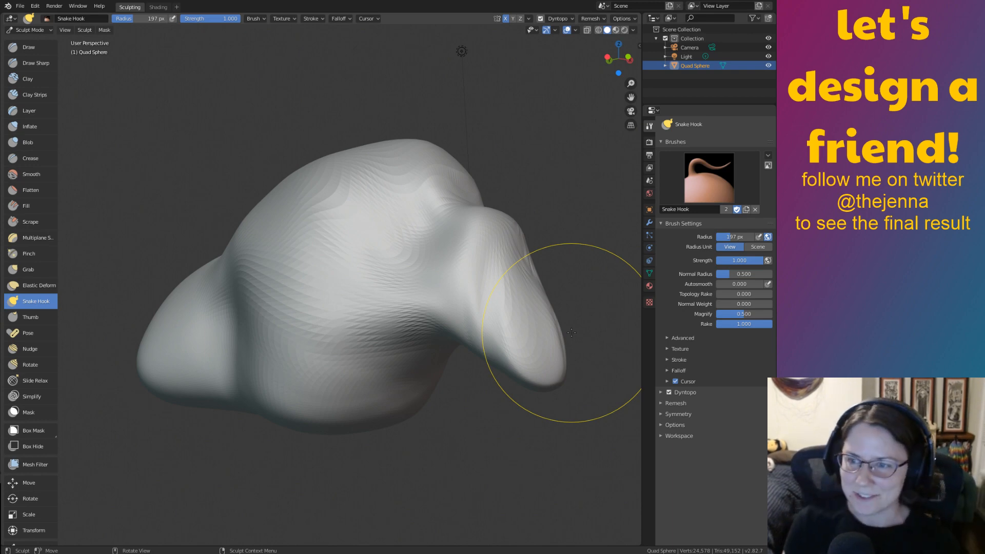
{"action": "mouse_move", "coordinate": [467, 246]}
{"action": "middle_mouse_down"}
{"action": "mouse_move", "coordinate": [430, 280]}
{"action": "mouse_move", "coordinate": [466, 263]}
{"action": "mouse_move", "coordinate": [503, 268]}
{"action": "mouse_move", "coordinate": [475, 277]}
{"action": "middle_mouse_up"}
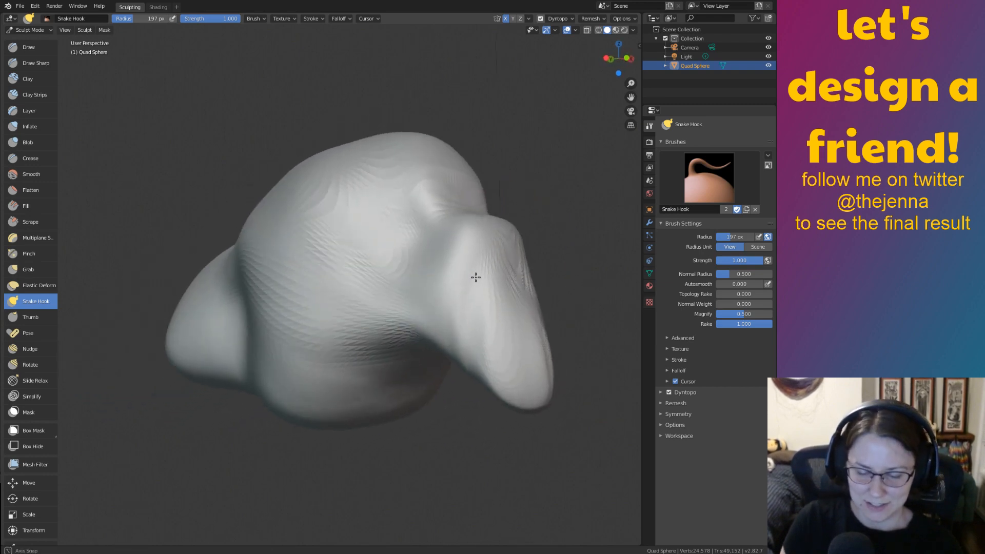
{"action": "key", "text": "i"}
{"action": "mouse_move", "coordinate": [476, 269]}
{"action": "left_mouse_down"}
{"action": "mouse_move", "coordinate": [505, 291]}
{"action": "mouse_move", "coordinate": [536, 382]}
{"action": "mouse_move", "coordinate": [541, 329]}
{"action": "mouse_move", "coordinate": [551, 378]}
{"action": "left_mouse_up"}
{"action": "middle_click_drag", "start_coordinate": [550, 379], "coordinate": [485, 360]}
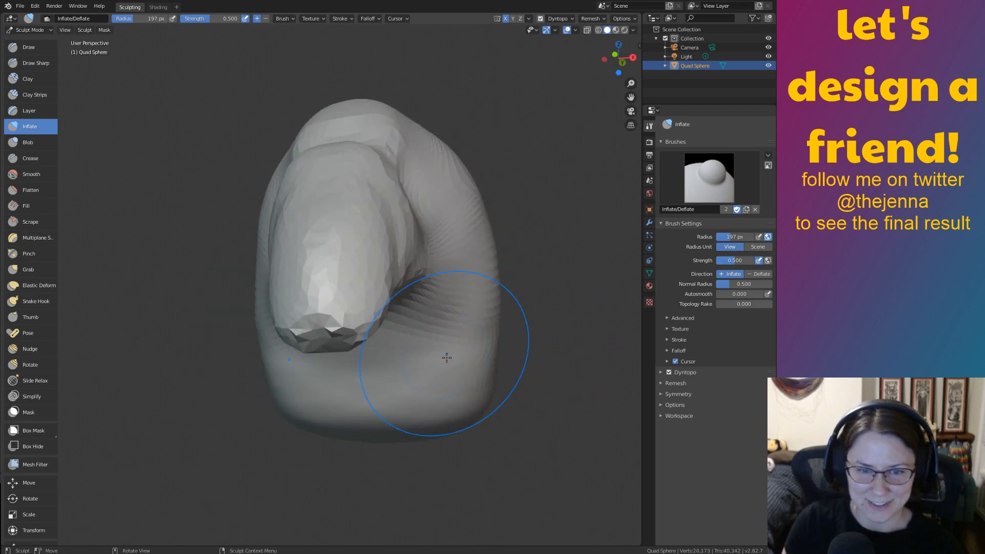
{"action": "mouse_move", "coordinate": [325, 330]}
{"action": "left_mouse_down"}
{"action": "mouse_move", "coordinate": [309, 328]}
{"action": "mouse_move", "coordinate": [332, 334]}
{"action": "left_mouse_up"}
{"action": "middle_click_drag", "start_coordinate": [332, 334], "coordinate": [386, 339]}
{"action": "left_click_drag", "start_coordinate": [393, 308], "coordinate": [397, 250]}
{"action": "mouse_move", "coordinate": [382, 201]}
{"action": "left_mouse_down"}
{"action": "mouse_move", "coordinate": [357, 230]}
{"action": "mouse_move", "coordinate": [383, 250]}
{"action": "mouse_move", "coordinate": [376, 260]}
{"action": "mouse_move", "coordinate": [391, 281]}
{"action": "left_mouse_up"}
{"action": "mouse_move", "coordinate": [391, 280]}
{"action": "middle_mouse_down"}
{"action": "mouse_move", "coordinate": [402, 297]}
{"action": "mouse_move", "coordinate": [451, 290]}
{"action": "middle_mouse_up"}
{"action": "mouse_move", "coordinate": [451, 290]}
{"action": "left_mouse_down"}
{"action": "mouse_move", "coordinate": [422, 277]}
{"action": "mouse_move", "coordinate": [436, 426]}
{"action": "mouse_move", "coordinate": [454, 394]}
{"action": "mouse_move", "coordinate": [478, 426]}
{"action": "left_mouse_up"}
{"action": "mouse_move", "coordinate": [478, 426]}
{"action": "middle_mouse_down"}
{"action": "mouse_move", "coordinate": [385, 416]}
{"action": "mouse_move", "coordinate": [429, 368]}
{"action": "middle_mouse_up"}
{"action": "mouse_move", "coordinate": [279, 282]}
{"action": "left_mouse_down"}
{"action": "mouse_move", "coordinate": [281, 257]}
{"action": "mouse_move", "coordinate": [257, 267]}
{"action": "mouse_move", "coordinate": [308, 280]}
{"action": "mouse_move", "coordinate": [285, 222]}
{"action": "left_mouse_up"}
{"action": "mouse_move", "coordinate": [285, 222]}
{"action": "middle_mouse_down"}
{"action": "mouse_move", "coordinate": [358, 310]}
{"action": "mouse_move", "coordinate": [575, 333]}
{"action": "mouse_move", "coordinate": [510, 327]}
{"action": "middle_mouse_up"}
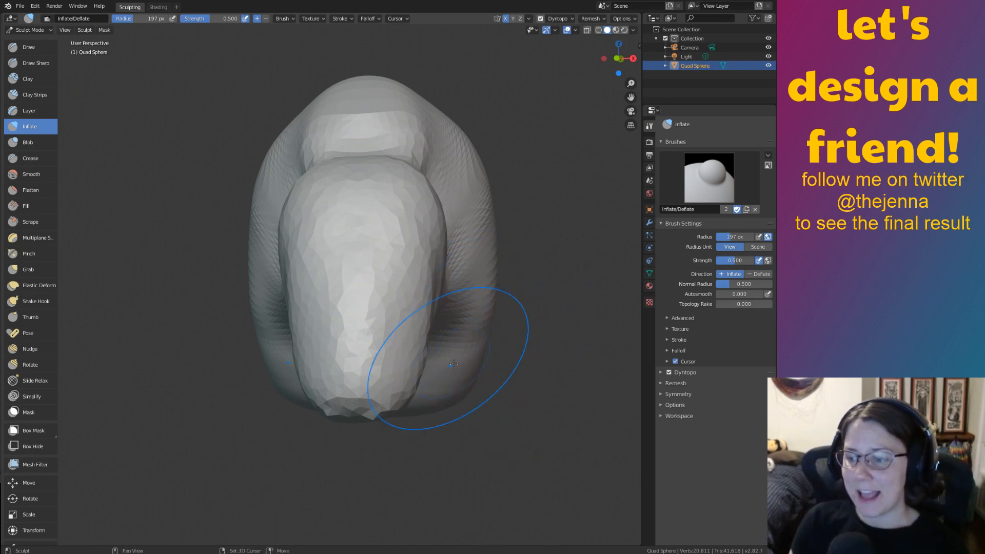
Switch back to the Snake Hook brush and face the front of the inflated snout.
{"action": "middle_click_drag", "start_coordinate": [454, 365], "coordinate": [462, 411]}
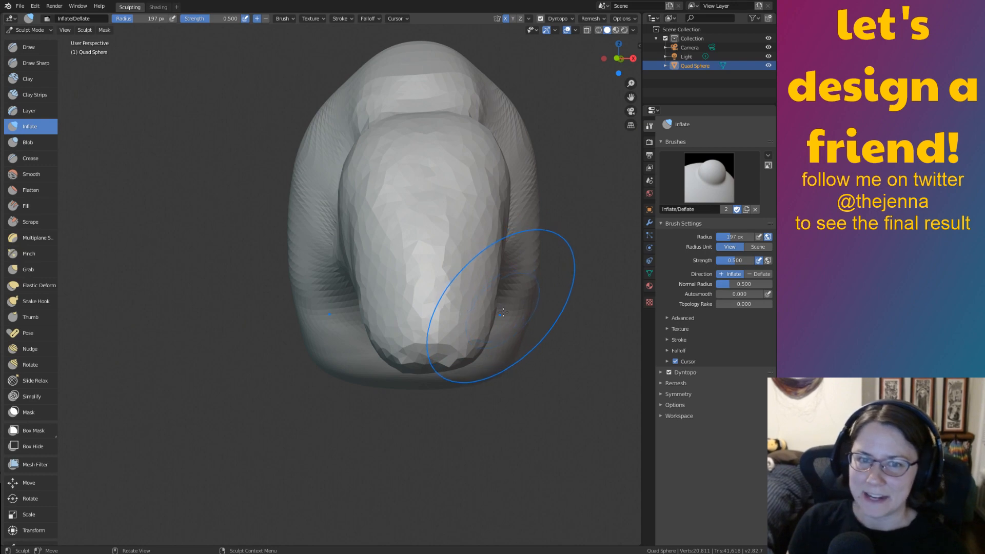
{"action": "left_click", "coordinate": [50, 301]}
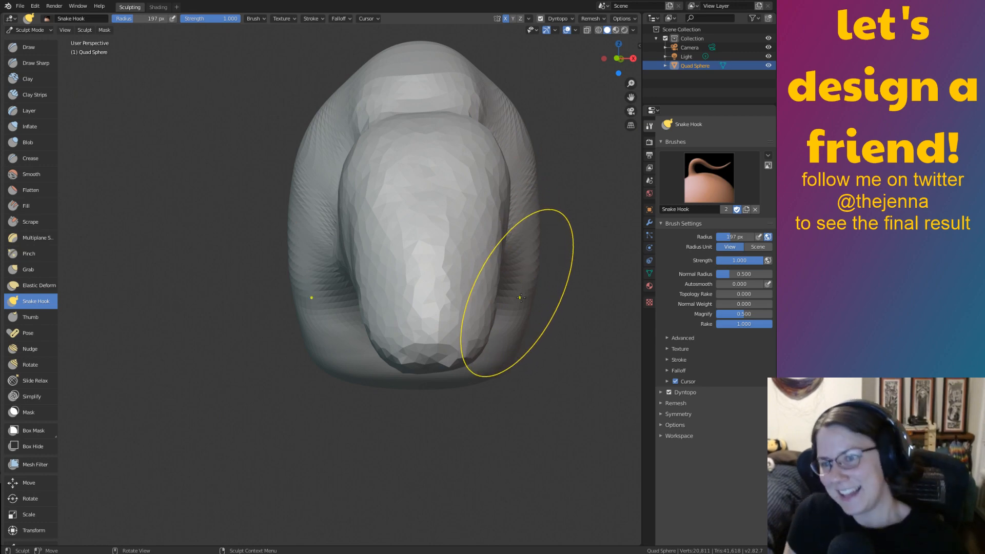
{"action": "middle_click_drag", "start_coordinate": [510, 313], "coordinate": [501, 322]}
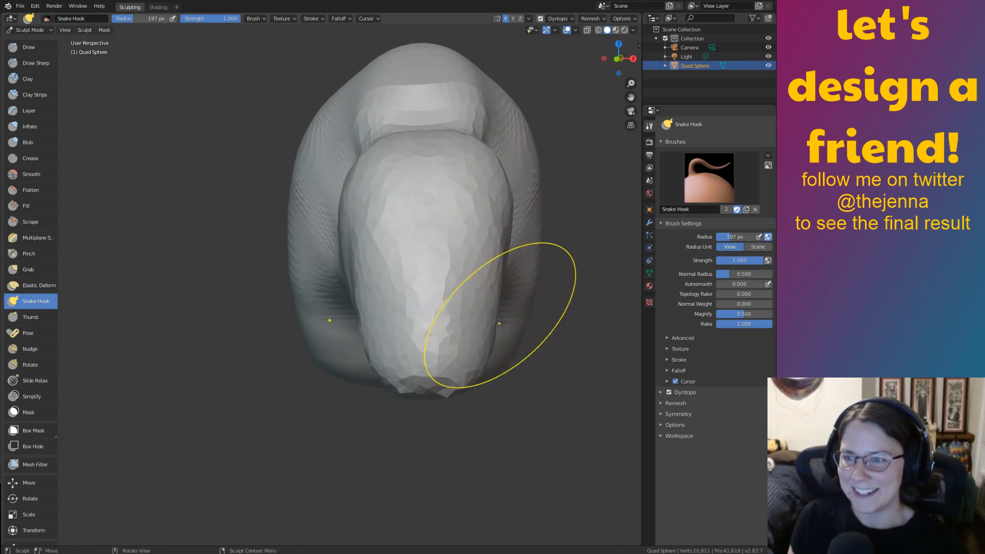
{"action": "mouse_move", "coordinate": [521, 253]}
{"action": "middle_mouse_down"}
{"action": "mouse_move", "coordinate": [512, 308]}
{"action": "mouse_move", "coordinate": [512, 253]}
{"action": "mouse_move", "coordinate": [516, 275]}
{"action": "mouse_move", "coordinate": [504, 294]}
{"action": "mouse_move", "coordinate": [464, 260]}
{"action": "middle_mouse_up"}
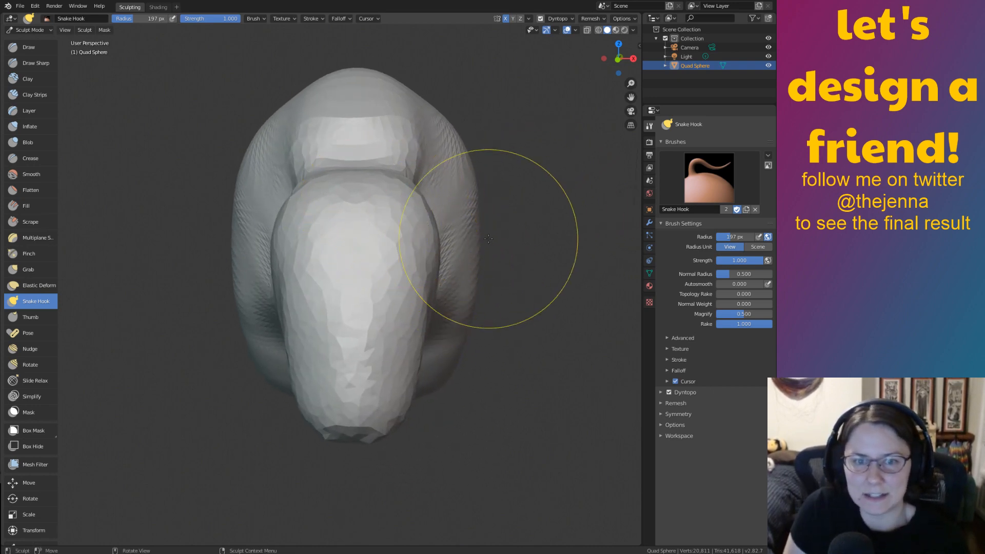
Try two pairs of horns from the upper snout, one arching sideways and one curling under, undoing each.
{"action": "left_click_drag", "start_coordinate": [402, 198], "coordinate": [602, 224]}
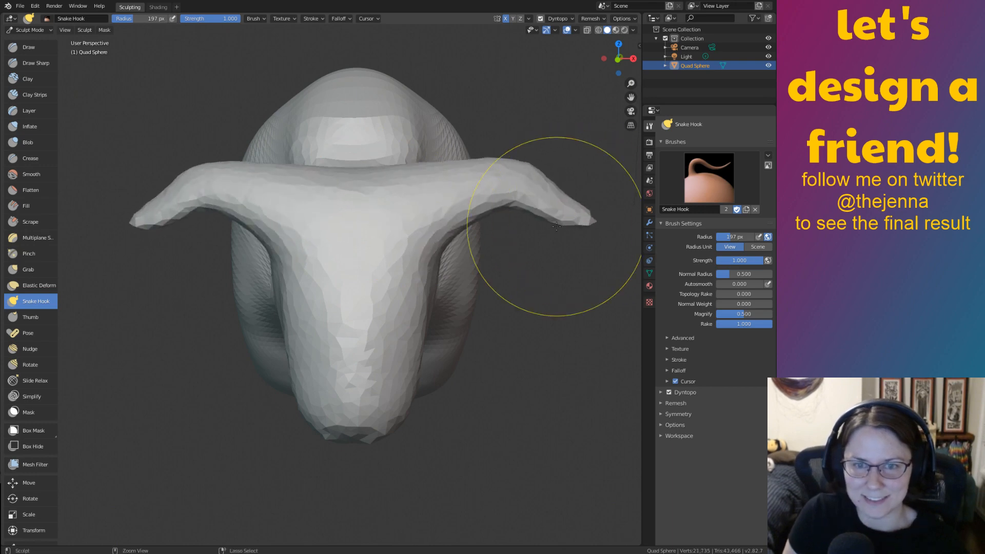
{"action": "key", "text": "ctrl+z"}
{"action": "mouse_move", "coordinate": [530, 275]}
{"action": "middle_mouse_down", "text": "shift"}
{"action": "mouse_move", "coordinate": [518, 260]}
{"action": "mouse_move", "coordinate": [526, 288]}
{"action": "middle_mouse_up", "text": "shift"}
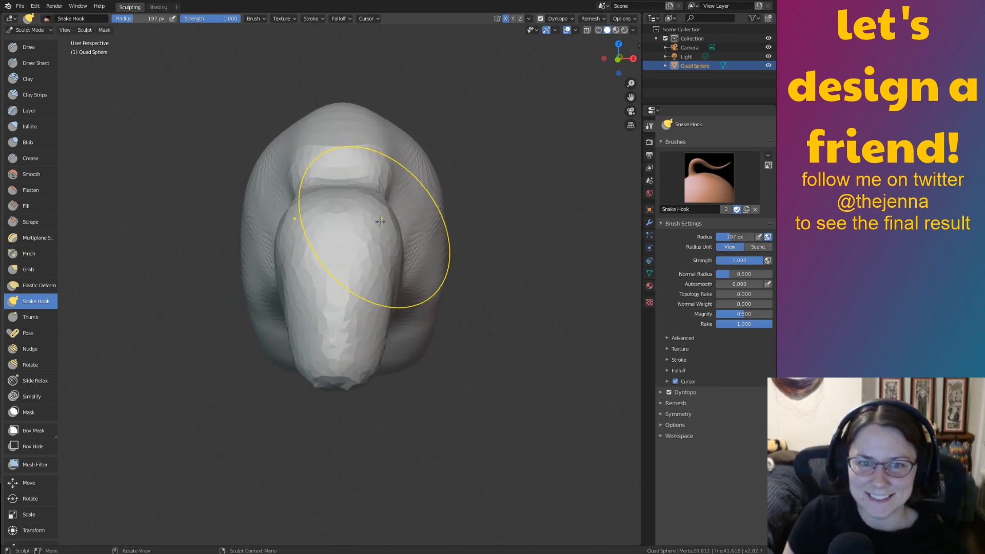
{"action": "mouse_move", "coordinate": [354, 220]}
{"action": "left_mouse_down"}
{"action": "mouse_move", "coordinate": [446, 200]}
{"action": "mouse_move", "coordinate": [482, 247]}
{"action": "mouse_move", "coordinate": [513, 338]}
{"action": "mouse_move", "coordinate": [536, 321]}
{"action": "mouse_move", "coordinate": [495, 302]}
{"action": "left_mouse_up"}
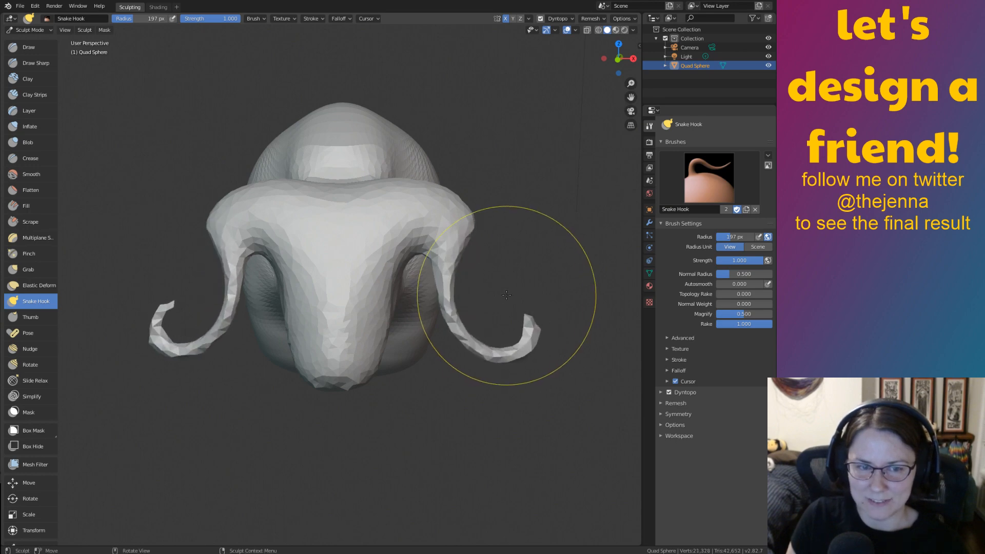
{"action": "key", "text": "ctrl+z"}
Pull a pair of thick horns from the upper snout, curving outward and down with upturned tips, and inspect them from several angles.
{"action": "mouse_move", "coordinate": [501, 308]}
{"action": "middle_mouse_down"}
{"action": "mouse_move", "coordinate": [588, 290]}
{"action": "mouse_move", "coordinate": [554, 286]}
{"action": "mouse_move", "coordinate": [550, 314]}
{"action": "middle_mouse_up"}
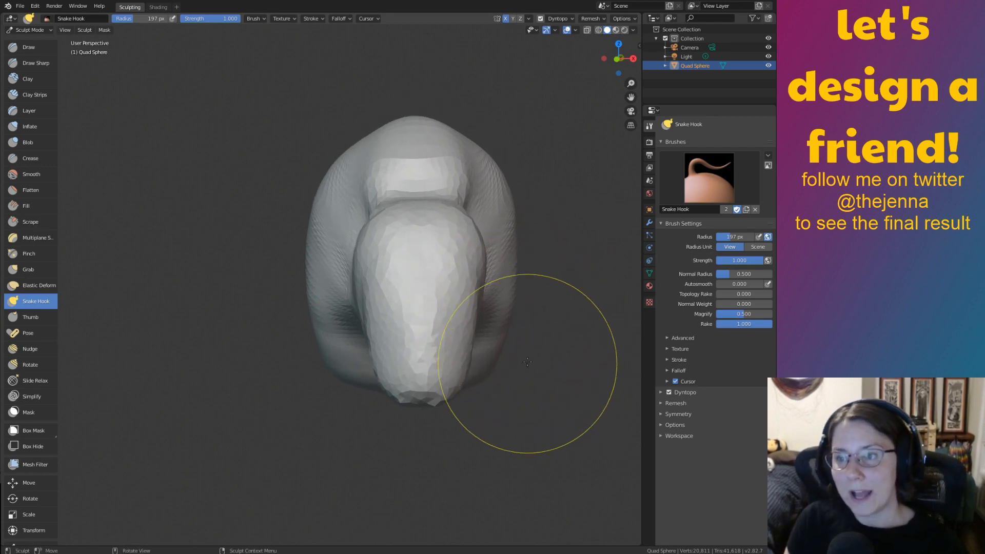
{"action": "mouse_move", "coordinate": [460, 237]}
{"action": "left_mouse_down"}
{"action": "mouse_move", "coordinate": [503, 218]}
{"action": "mouse_move", "coordinate": [559, 238]}
{"action": "mouse_move", "coordinate": [548, 312]}
{"action": "mouse_move", "coordinate": [569, 335]}
{"action": "mouse_move", "coordinate": [610, 343]}
{"action": "mouse_move", "coordinate": [608, 327]}
{"action": "mouse_move", "coordinate": [618, 325]}
{"action": "left_mouse_up"}
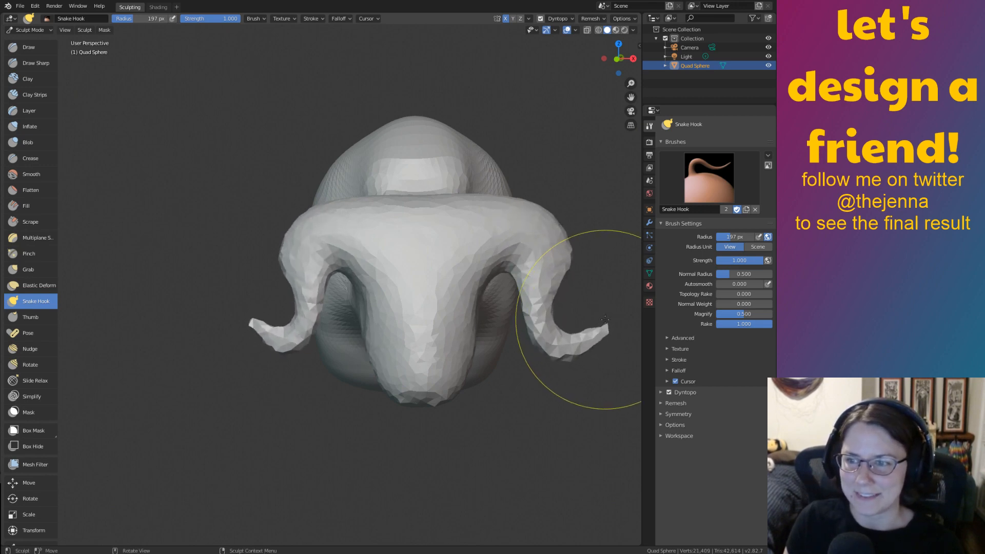
{"action": "mouse_move", "coordinate": [618, 333]}
{"action": "middle_mouse_down"}
{"action": "mouse_move", "coordinate": [517, 356]}
{"action": "mouse_move", "coordinate": [566, 377]}
{"action": "middle_mouse_up"}
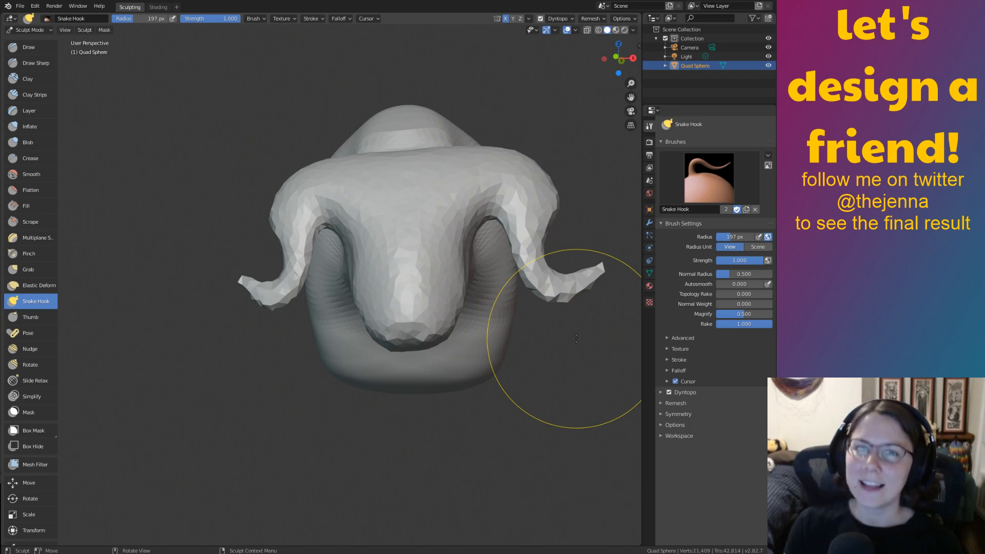
{"action": "mouse_move", "coordinate": [483, 356]}
{"action": "middle_mouse_down"}
{"action": "mouse_move", "coordinate": [513, 376]}
{"action": "mouse_move", "coordinate": [420, 403]}
{"action": "mouse_move", "coordinate": [399, 437]}
{"action": "middle_mouse_up"}
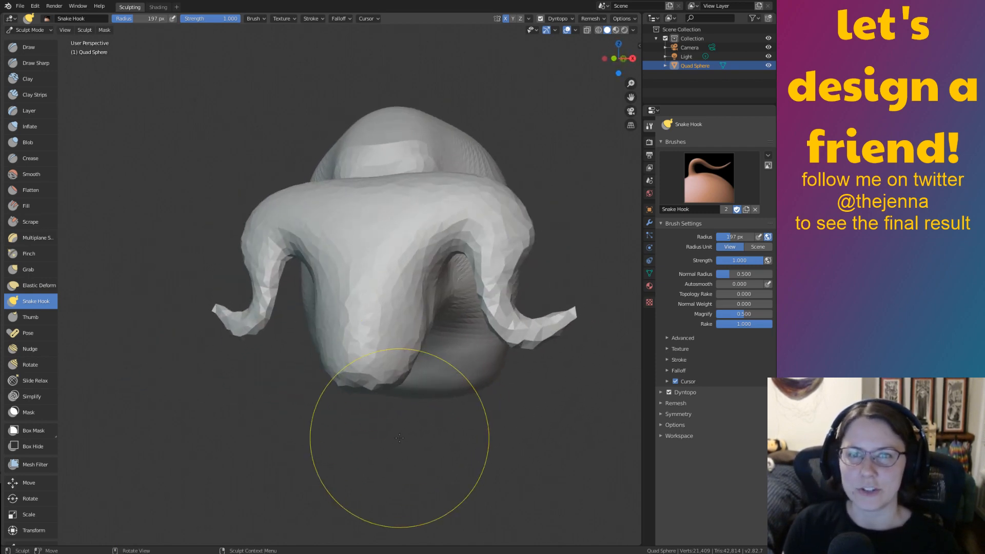
{"action": "middle_click_drag", "start_coordinate": [513, 389], "coordinate": [473, 384]}
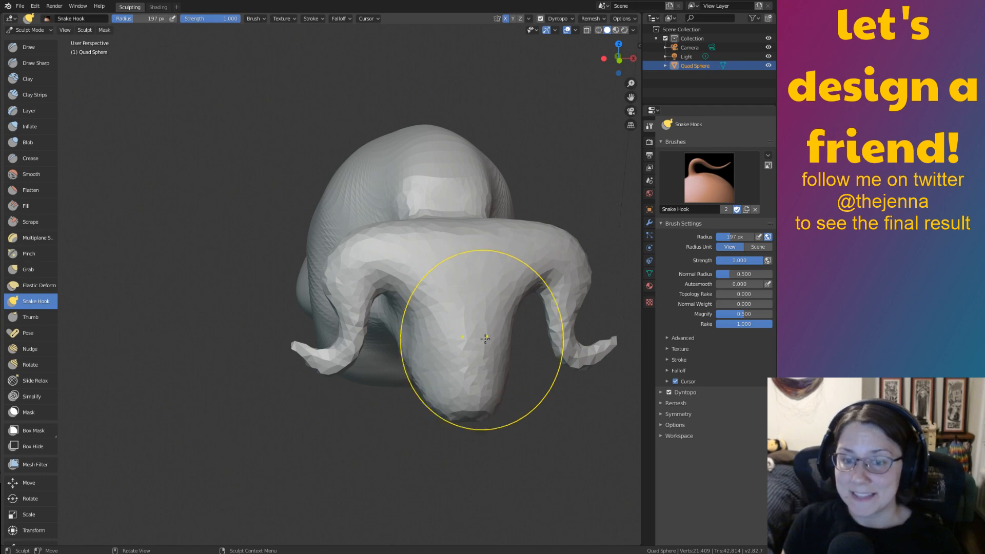
{"action": "middle_click_drag", "start_coordinate": [504, 319], "coordinate": [411, 413]}
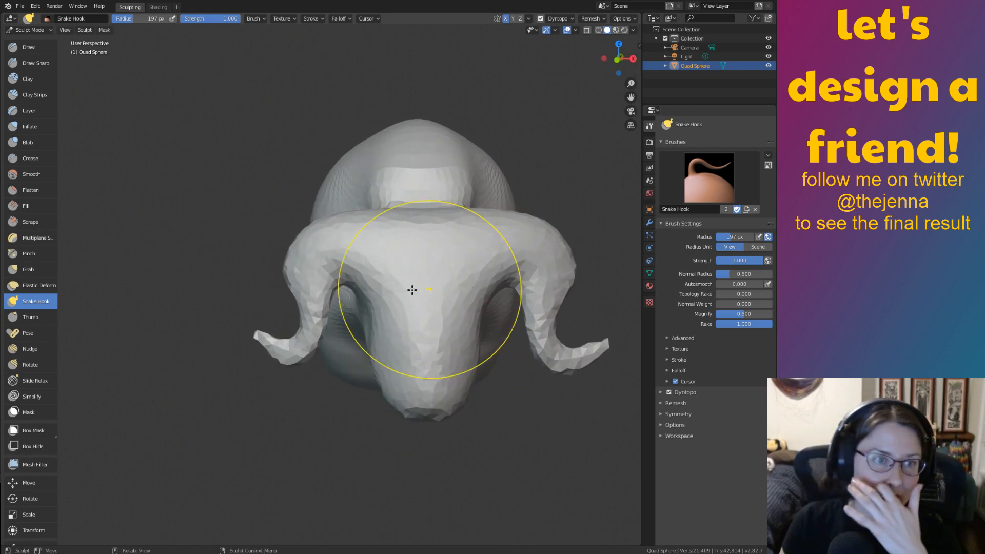
Select the Crease brush and save the file, then view the horned head from both sides.
{"action": "left_click", "coordinate": [42, 158]}
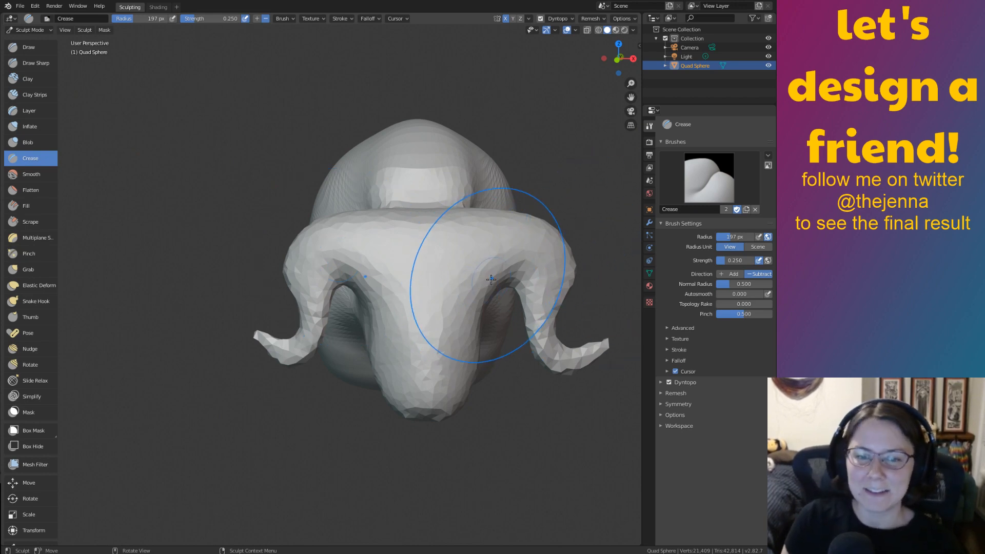
{"action": "mouse_move", "coordinate": [484, 285]}
{"action": "middle_mouse_down"}
{"action": "mouse_move", "coordinate": [558, 275]}
{"action": "mouse_move", "coordinate": [467, 284]}
{"action": "mouse_move", "coordinate": [498, 284]}
{"action": "mouse_move", "coordinate": [366, 363]}
{"action": "middle_mouse_up"}
{"action": "key", "text": "ctrl+s"}
{"action": "scroll", "coordinate": [481, 349], "scroll_direction": "down", "scroll_amount": 2}
{"action": "middle_click_drag", "start_coordinate": [488, 336], "coordinate": [489, 314]}
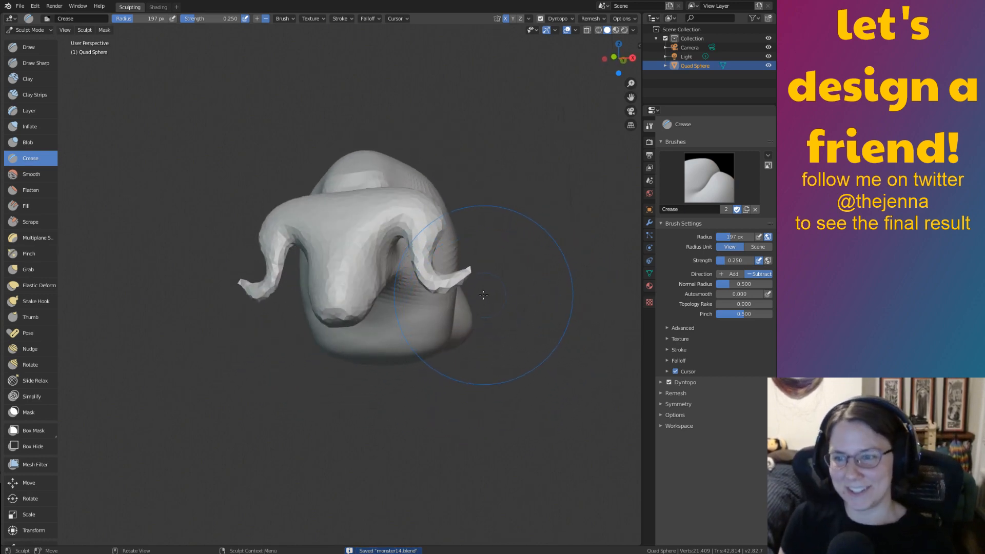
{"action": "mouse_move", "coordinate": [465, 329]}
{"action": "middle_mouse_down"}
{"action": "mouse_move", "coordinate": [386, 334]}
{"action": "mouse_move", "coordinate": [538, 338]}
{"action": "mouse_move", "coordinate": [526, 339]}
{"action": "middle_mouse_up"}
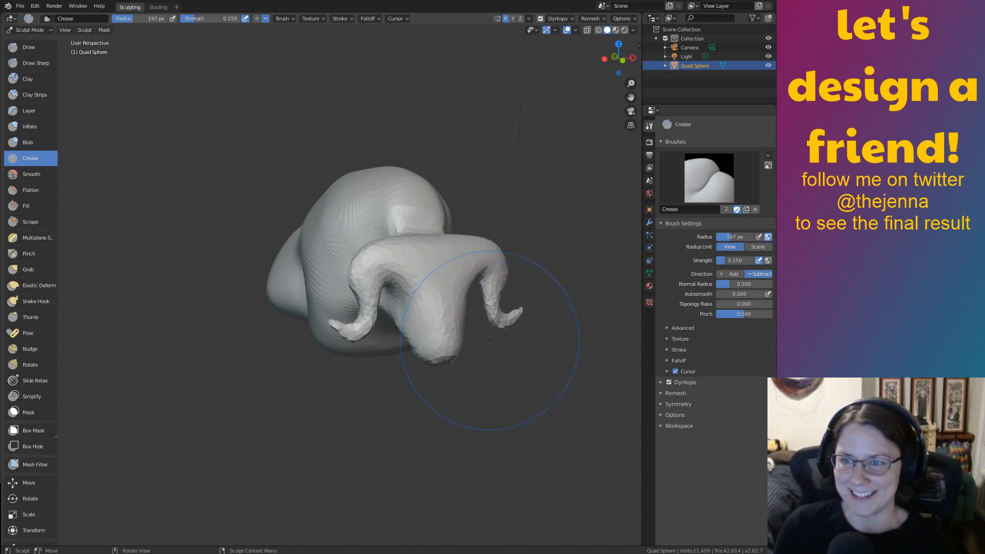
Switch to the Inflate brush close to the horns and set its radius to 140 px.
{"action": "mouse_move", "coordinate": [492, 399]}
{"action": "middle_mouse_down", "text": "ctrl"}
{"action": "mouse_move", "coordinate": [455, 330]}
{"action": "mouse_move", "coordinate": [361, 351]}
{"action": "middle_mouse_up", "text": "ctrl"}
{"action": "mouse_move", "coordinate": [436, 354]}
{"action": "middle_mouse_down"}
{"action": "mouse_move", "coordinate": [378, 355]}
{"action": "mouse_move", "coordinate": [451, 367]}
{"action": "mouse_move", "coordinate": [483, 338]}
{"action": "mouse_move", "coordinate": [454, 358]}
{"action": "mouse_move", "coordinate": [410, 318]}
{"action": "middle_mouse_up"}
{"action": "key", "text": "i"}
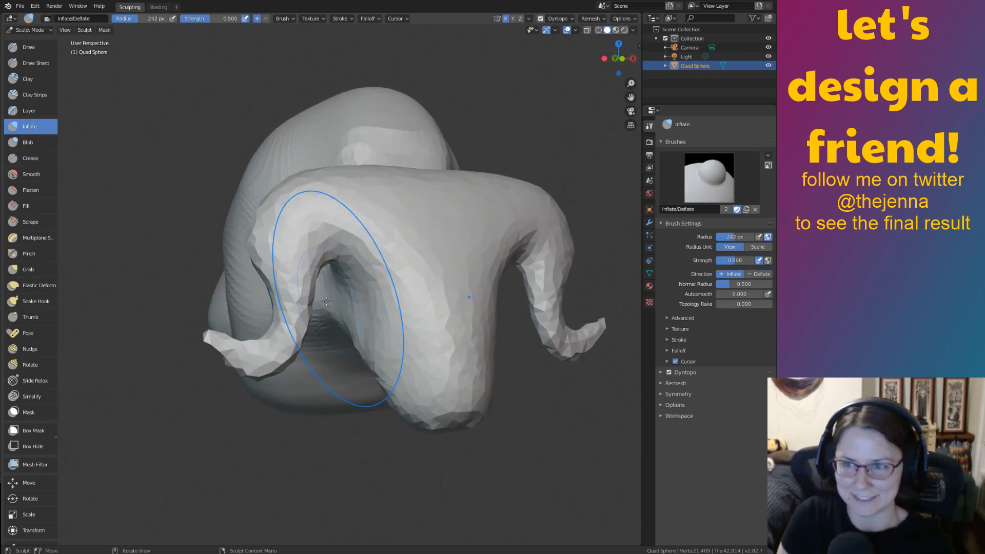
{"action": "key", "text": "bracketright"}
{"action": "key", "text": "bracketright"}
{"action": "key", "text": "bracketright"}
{"action": "key", "text": "bracketleft"}
{"action": "key", "text": "bracketleft"}
{"action": "key", "text": "bracketleft"}
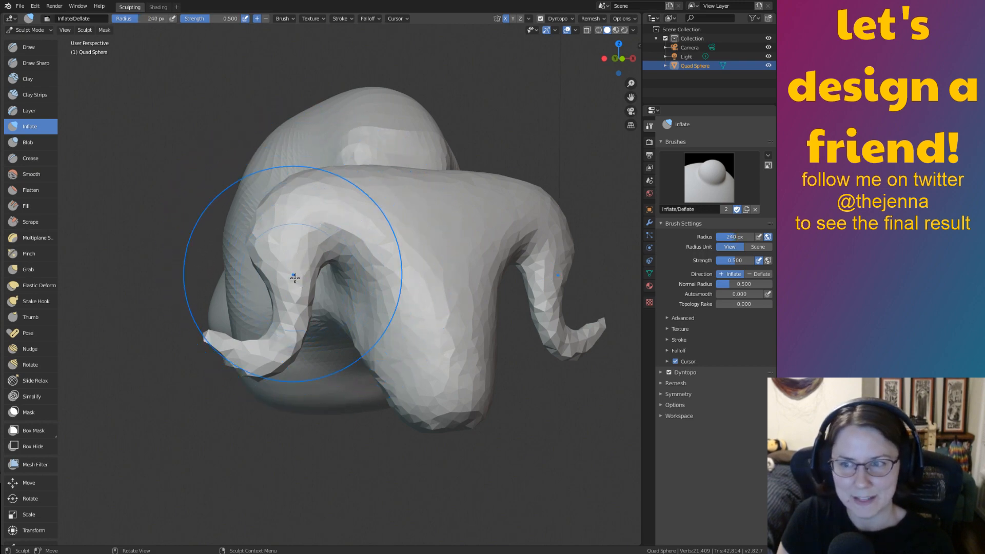
{"action": "key", "text": "bracketleft"}
{"action": "key", "text": "bracketleft"}
{"action": "key", "text": "bracketleft"}
{"action": "key", "text": "bracketleft"}
{"action": "key", "text": "bracketleft"}
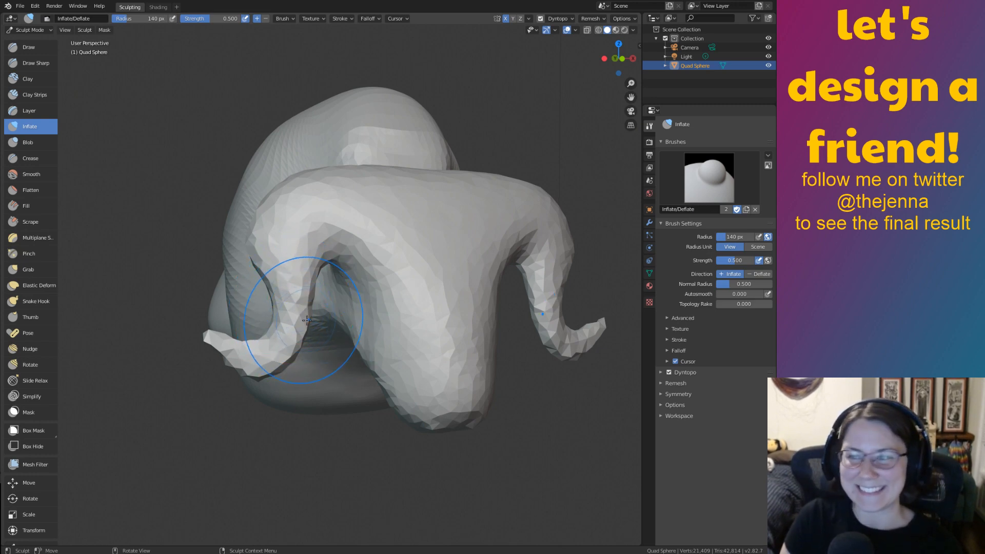
Inflate the curved horns along their shafts and tips to thicken them, and check them from the side.
{"action": "middle_click_drag", "start_coordinate": [313, 315], "coordinate": [348, 305]}
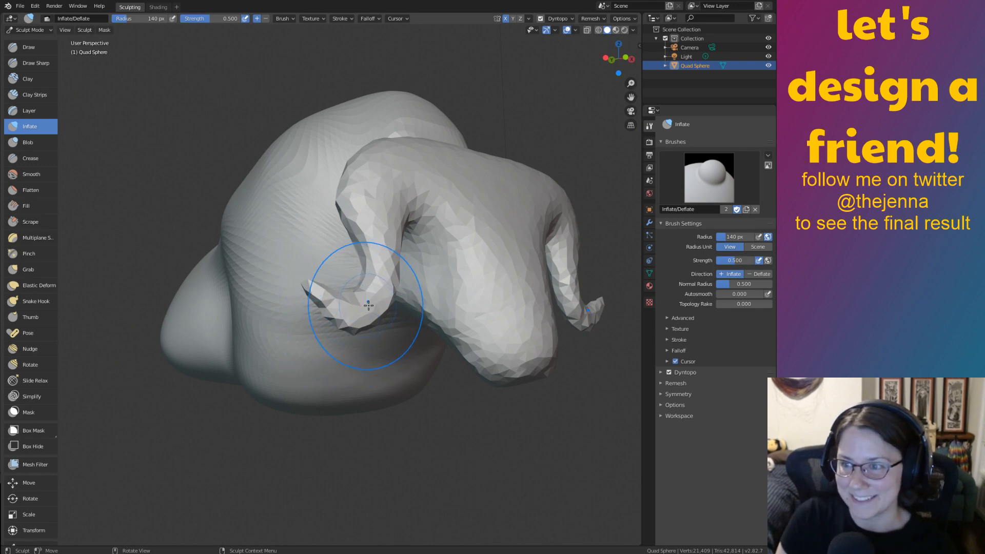
{"action": "mouse_move", "coordinate": [325, 268]}
{"action": "middle_mouse_down"}
{"action": "mouse_move", "coordinate": [328, 292]}
{"action": "mouse_move", "coordinate": [394, 262]}
{"action": "middle_mouse_up"}
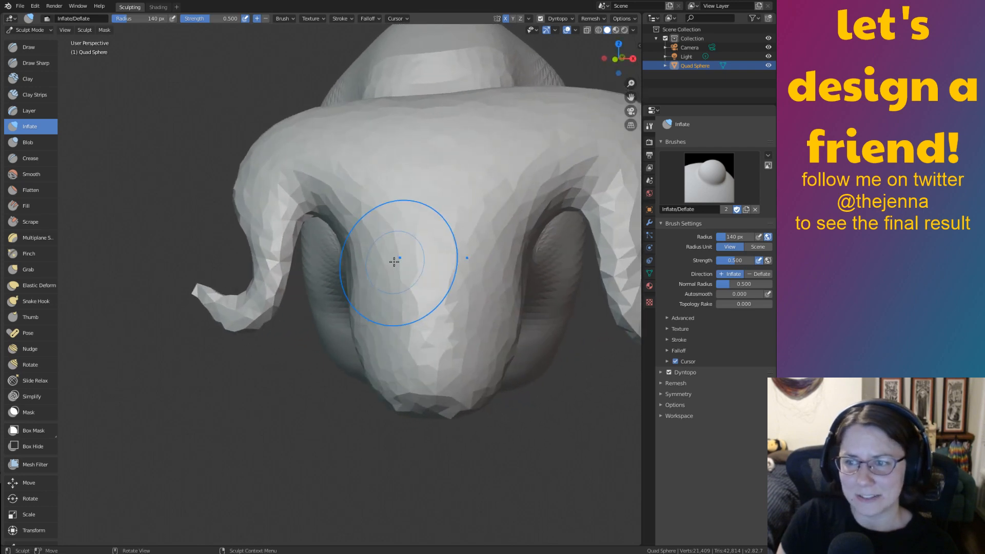
{"action": "left_click_drag", "start_coordinate": [277, 239], "coordinate": [266, 210]}
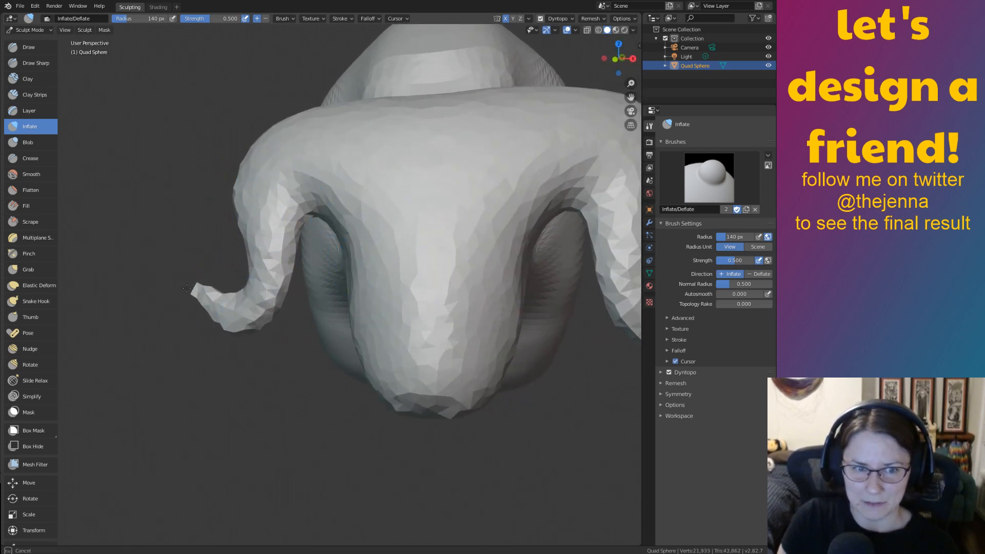
{"action": "middle_click_drag", "start_coordinate": [256, 318], "coordinate": [296, 313]}
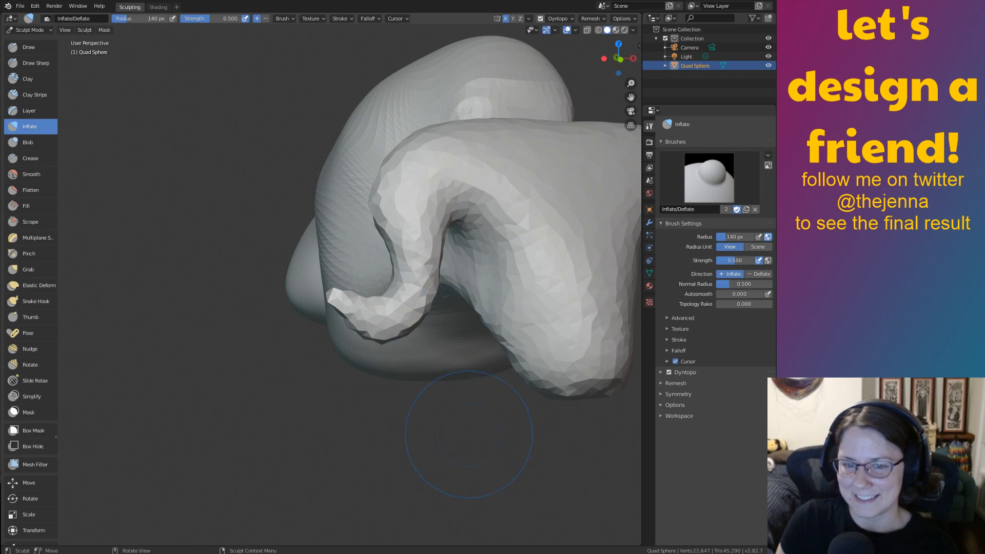
Inflate the upper bends of the horns slightly, and check the creature from the front, side and above.
{"action": "middle_click_drag", "start_coordinate": [493, 438], "coordinate": [389, 425]}
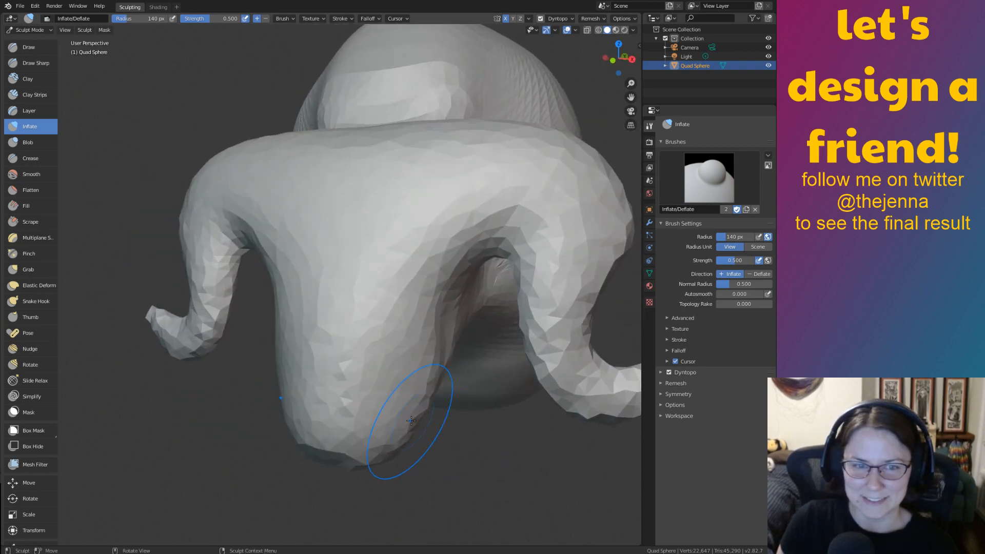
{"action": "mouse_move", "coordinate": [296, 277]}
{"action": "middle_mouse_down"}
{"action": "mouse_move", "coordinate": [481, 264]}
{"action": "mouse_move", "coordinate": [402, 281]}
{"action": "mouse_move", "coordinate": [328, 281]}
{"action": "middle_mouse_up"}
{"action": "mouse_move", "coordinate": [401, 295]}
{"action": "middle_mouse_down", "text": "ctrl"}
{"action": "mouse_move", "coordinate": [401, 281]}
{"action": "mouse_move", "coordinate": [326, 260]}
{"action": "middle_mouse_up", "text": "ctrl"}
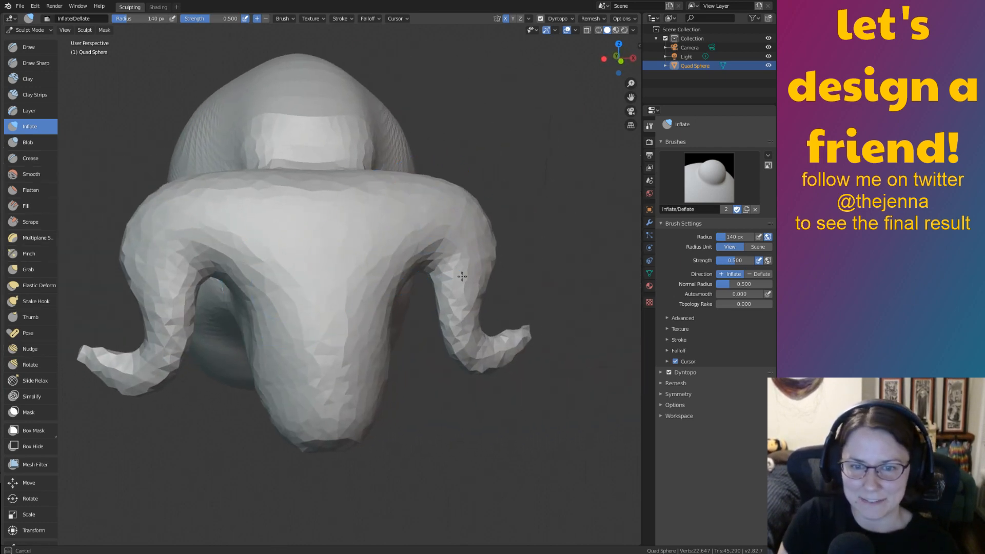
{"action": "left_click_drag", "start_coordinate": [471, 227], "coordinate": [452, 220]}
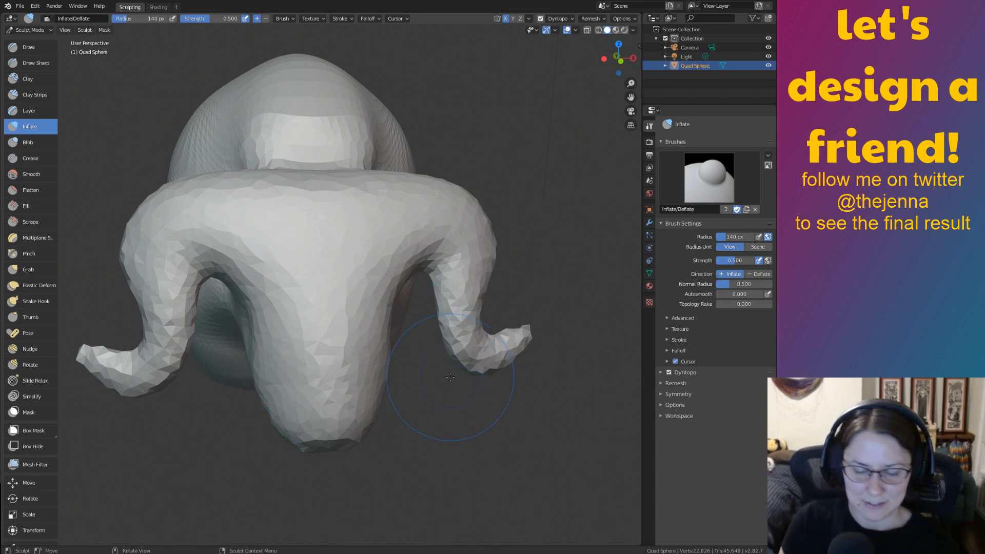
{"action": "mouse_move", "coordinate": [467, 352]}
{"action": "middle_mouse_down"}
{"action": "mouse_move", "coordinate": [528, 340]}
{"action": "mouse_move", "coordinate": [471, 352]}
{"action": "mouse_move", "coordinate": [512, 338]}
{"action": "mouse_move", "coordinate": [545, 349]}
{"action": "mouse_move", "coordinate": [502, 341]}
{"action": "middle_mouse_up"}
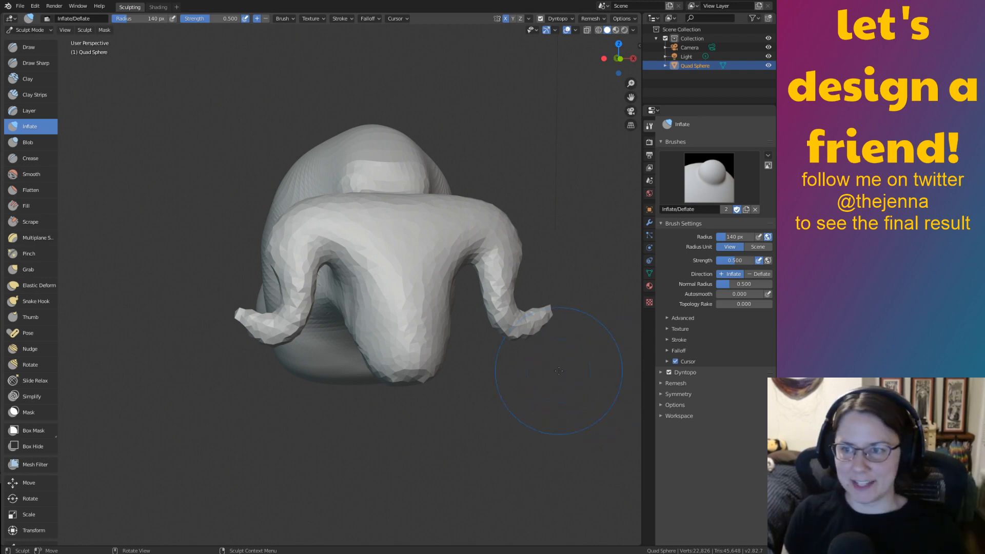
{"action": "mouse_move", "coordinate": [510, 313]}
{"action": "middle_mouse_down"}
{"action": "mouse_move", "coordinate": [601, 295]}
{"action": "mouse_move", "coordinate": [582, 307]}
{"action": "middle_mouse_up"}
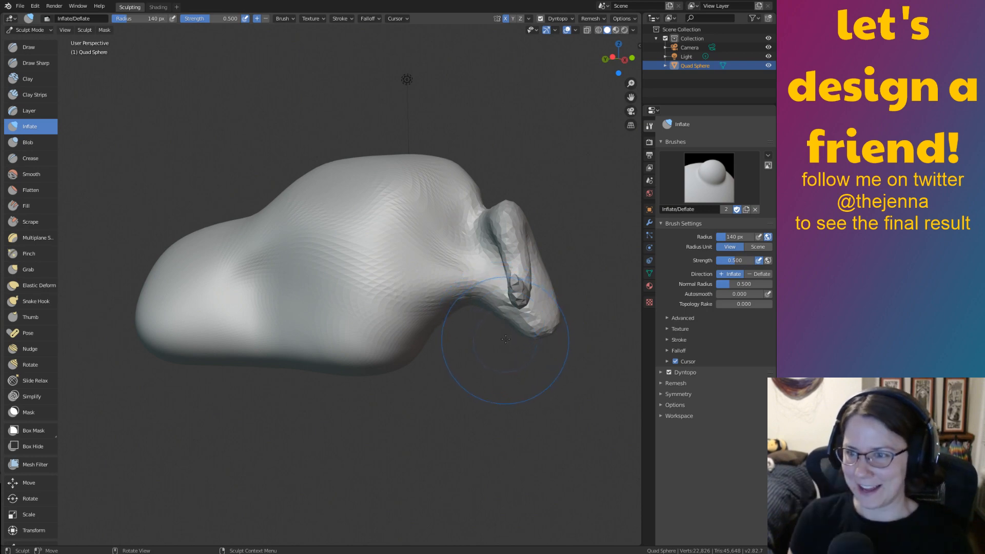
{"action": "mouse_move", "coordinate": [532, 384]}
{"action": "middle_mouse_down"}
{"action": "mouse_move", "coordinate": [319, 294]}
{"action": "mouse_move", "coordinate": [318, 348]}
{"action": "mouse_move", "coordinate": [292, 268]}
{"action": "middle_mouse_up"}
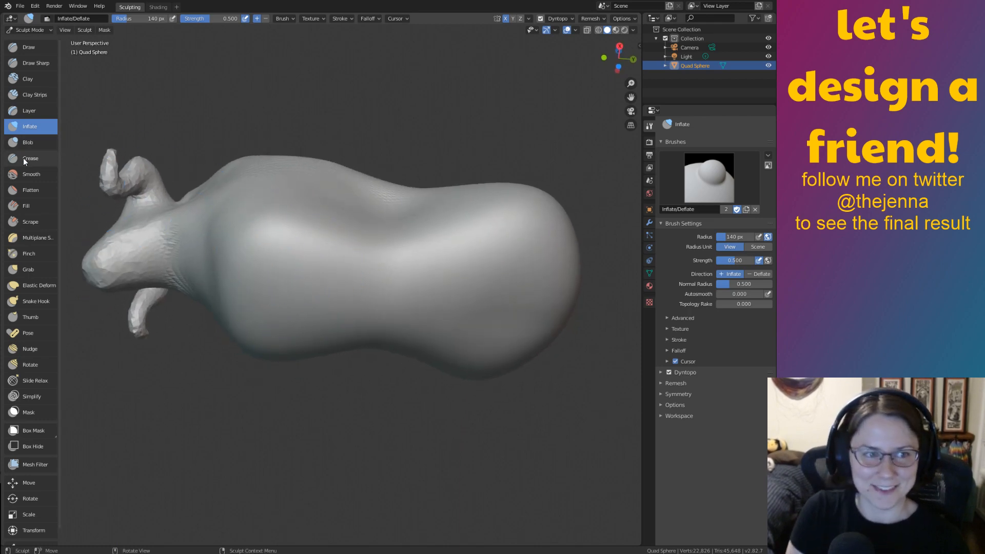
Pull a pair of tapered front legs and a pair of hind legs down from the belly with Snake Hook.
{"action": "left_click", "coordinate": [35, 301]}
{"action": "mouse_move", "coordinate": [294, 312]}
{"action": "middle_mouse_down"}
{"action": "mouse_move", "coordinate": [376, 314]}
{"action": "mouse_move", "coordinate": [369, 328]}
{"action": "middle_mouse_up"}
{"action": "mouse_move", "coordinate": [377, 246]}
{"action": "middle_mouse_down"}
{"action": "mouse_move", "coordinate": [354, 214]}
{"action": "mouse_move", "coordinate": [308, 351]}
{"action": "middle_mouse_up"}
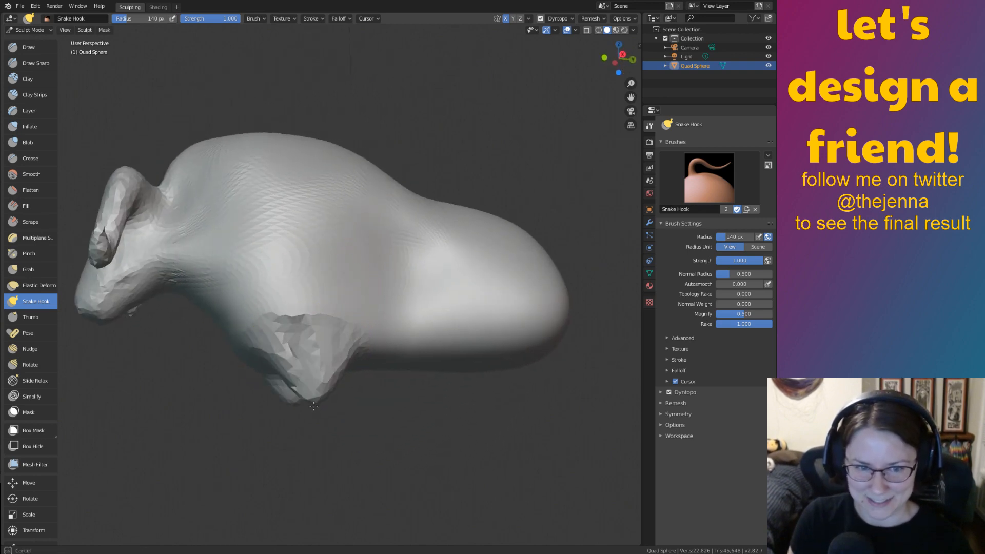
{"action": "left_click_drag", "start_coordinate": [313, 406], "coordinate": [288, 495]}
{"action": "mouse_move", "coordinate": [288, 495]}
{"action": "middle_mouse_down"}
{"action": "mouse_move", "coordinate": [400, 479]}
{"action": "mouse_move", "coordinate": [319, 450]}
{"action": "mouse_move", "coordinate": [461, 336]}
{"action": "mouse_move", "coordinate": [468, 367]}
{"action": "mouse_move", "coordinate": [625, 374]}
{"action": "mouse_move", "coordinate": [420, 323]}
{"action": "middle_mouse_up"}
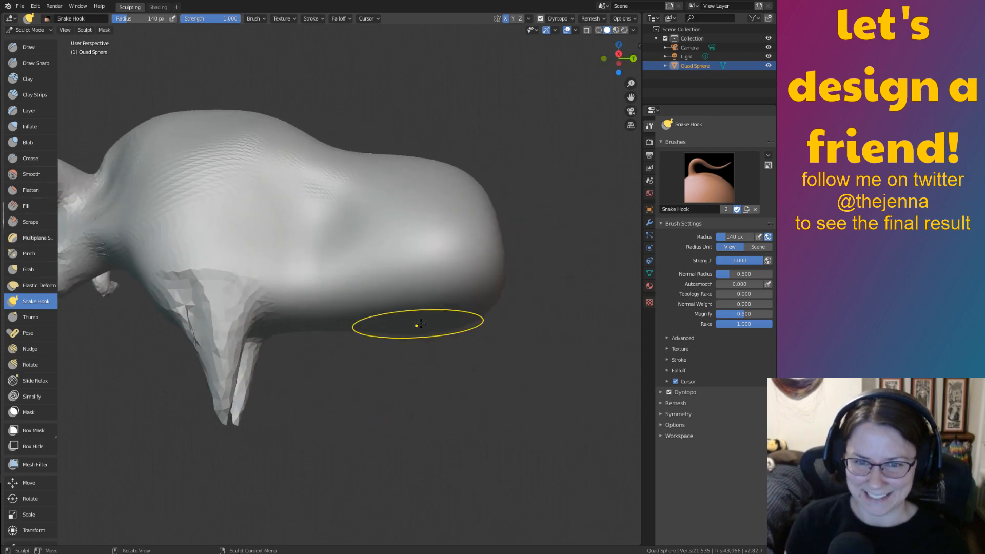
{"action": "mouse_move", "coordinate": [420, 323]}
{"action": "left_mouse_down"}
{"action": "mouse_move", "coordinate": [469, 288]}
{"action": "mouse_move", "coordinate": [456, 328]}
{"action": "mouse_move", "coordinate": [462, 410]}
{"action": "left_mouse_up"}
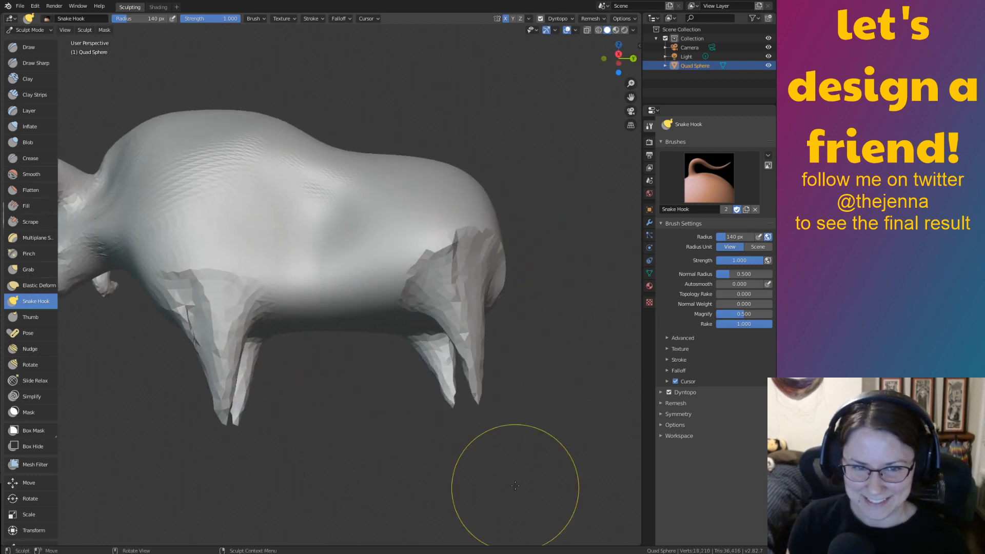
{"action": "mouse_move", "coordinate": [467, 387]}
{"action": "middle_mouse_down", "text": "shift"}
{"action": "mouse_move", "coordinate": [557, 339]}
{"action": "mouse_move", "coordinate": [549, 362]}
{"action": "mouse_move", "coordinate": [519, 341]}
{"action": "mouse_move", "coordinate": [521, 350]}
{"action": "mouse_move", "coordinate": [579, 340]}
{"action": "mouse_move", "coordinate": [576, 94]}
{"action": "mouse_move", "coordinate": [560, 101]}
{"action": "mouse_move", "coordinate": [531, 350]}
{"action": "mouse_move", "coordinate": [549, 312]}
{"action": "middle_mouse_up", "text": "shift"}
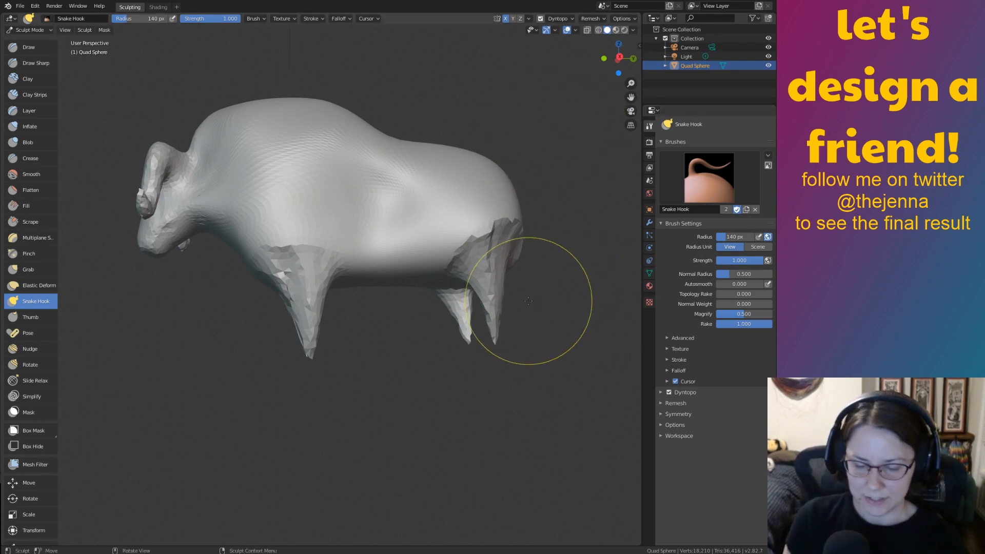
Try to smooth the faceted hind legs where they join the body, and undo the stroke.
{"action": "middle_click_drag", "start_coordinate": [488, 276], "coordinate": [428, 341]}
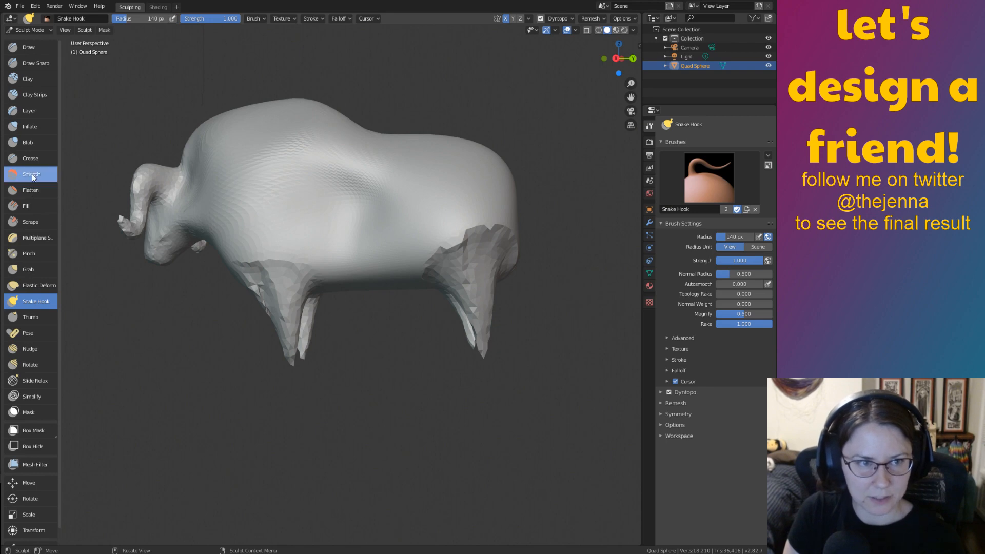
{"action": "left_click", "coordinate": [31, 174]}
{"action": "mouse_move", "coordinate": [479, 221]}
{"action": "left_mouse_down"}
{"action": "mouse_move", "coordinate": [462, 267]}
{"action": "mouse_move", "coordinate": [471, 243]}
{"action": "left_mouse_up"}
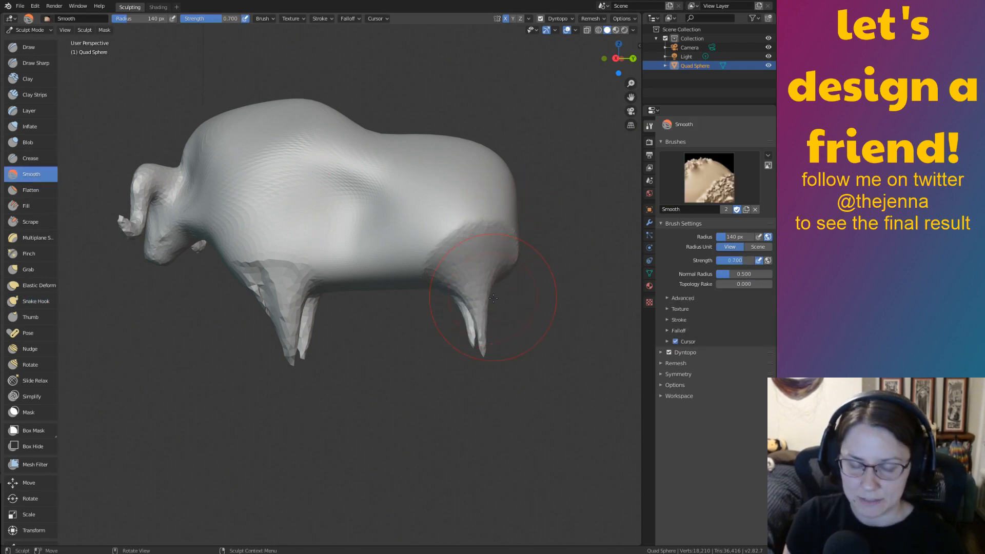
{"action": "key", "text": "ctrl+z"}
Thicken the hind legs with the Inflate brush, working along the thighs and down towards the feet.
{"action": "key", "text": "i"}
{"action": "left_click_drag", "start_coordinate": [475, 308], "coordinate": [477, 272]}
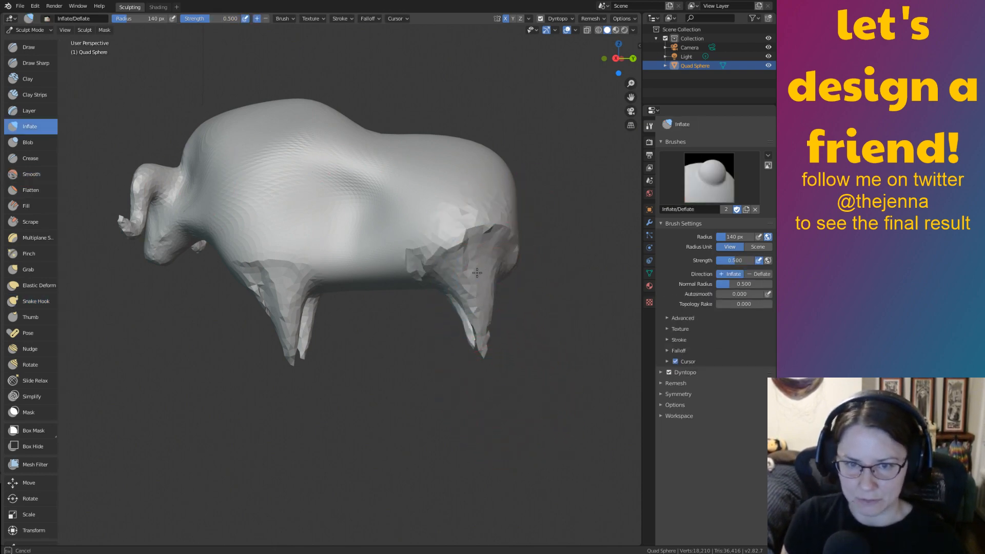
{"action": "left_click_drag", "start_coordinate": [480, 230], "coordinate": [480, 299]}
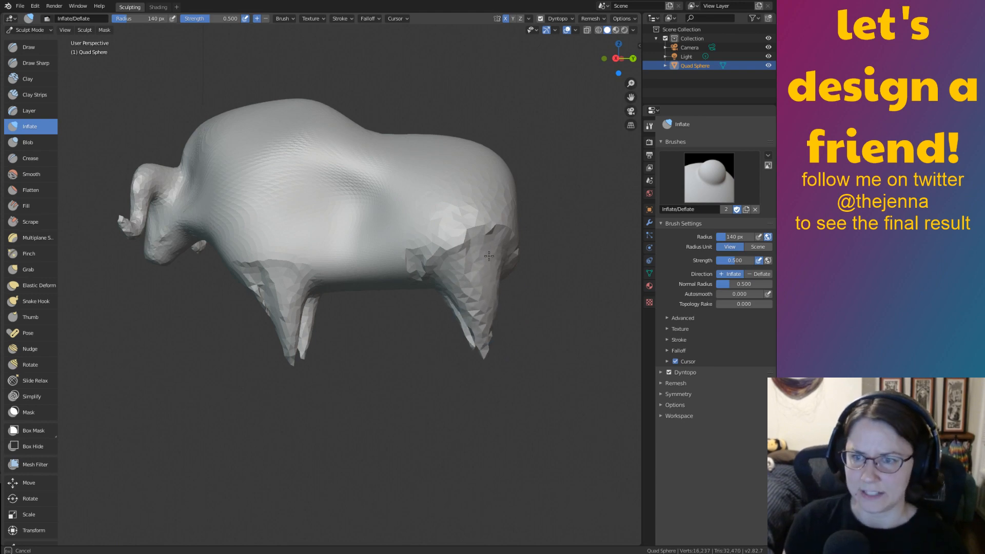
{"action": "left_click_drag", "start_coordinate": [489, 255], "coordinate": [483, 287]}
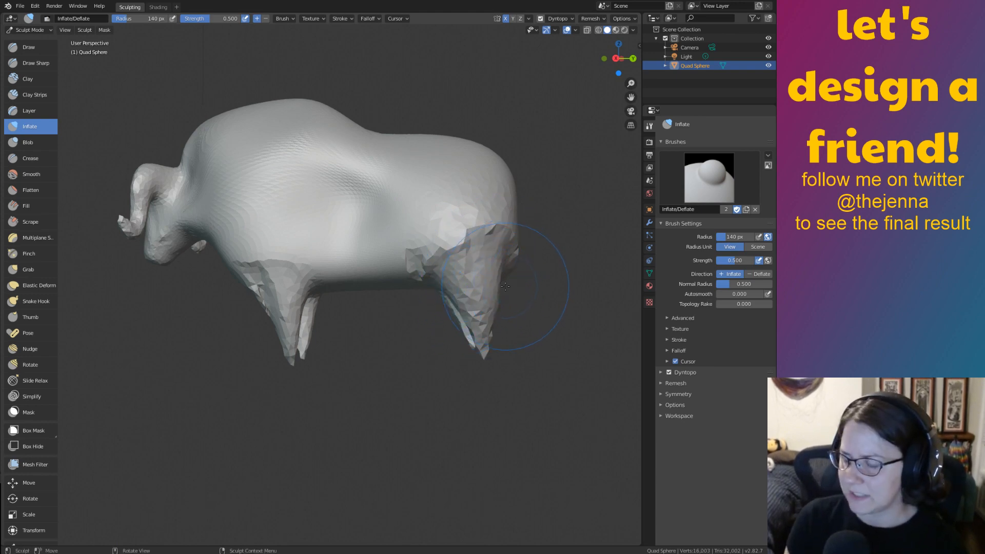
{"action": "middle_click_drag", "start_coordinate": [507, 290], "coordinate": [490, 299]}
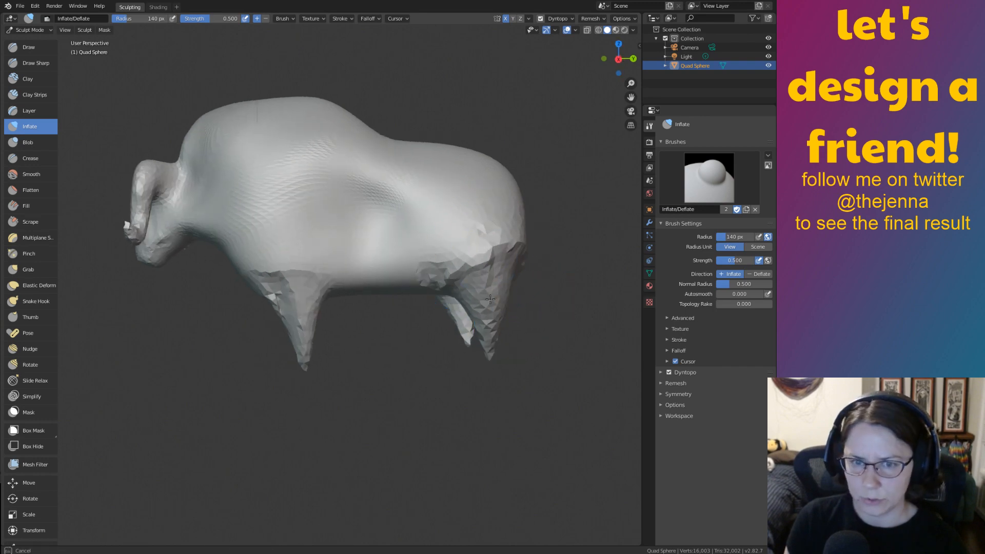
Inflate the front legs, lower chest and hindquarters to bulk them up from the front, side and rear.
{"action": "middle_click_drag", "start_coordinate": [301, 288], "coordinate": [395, 269]}
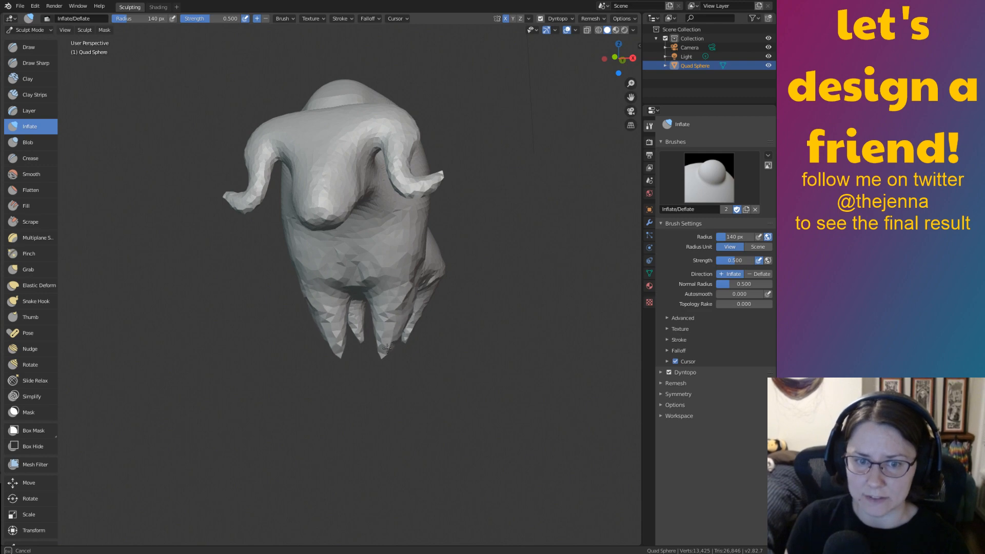
{"action": "mouse_move", "coordinate": [406, 321]}
{"action": "middle_mouse_down"}
{"action": "mouse_move", "coordinate": [303, 291]}
{"action": "mouse_move", "coordinate": [299, 226]}
{"action": "mouse_move", "coordinate": [311, 285]}
{"action": "mouse_move", "coordinate": [339, 334]}
{"action": "middle_mouse_up"}
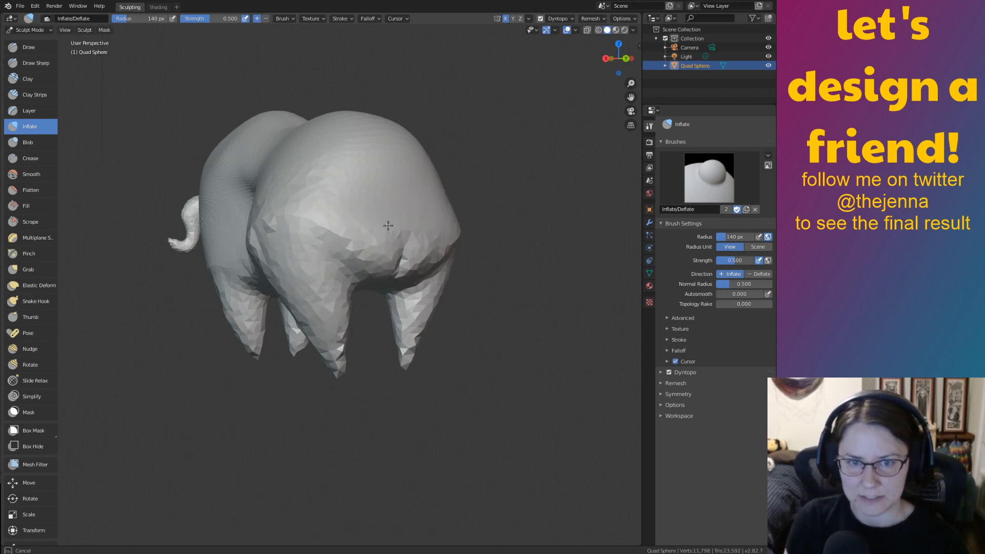
{"action": "middle_click_drag", "start_coordinate": [431, 241], "coordinate": [203, 237]}
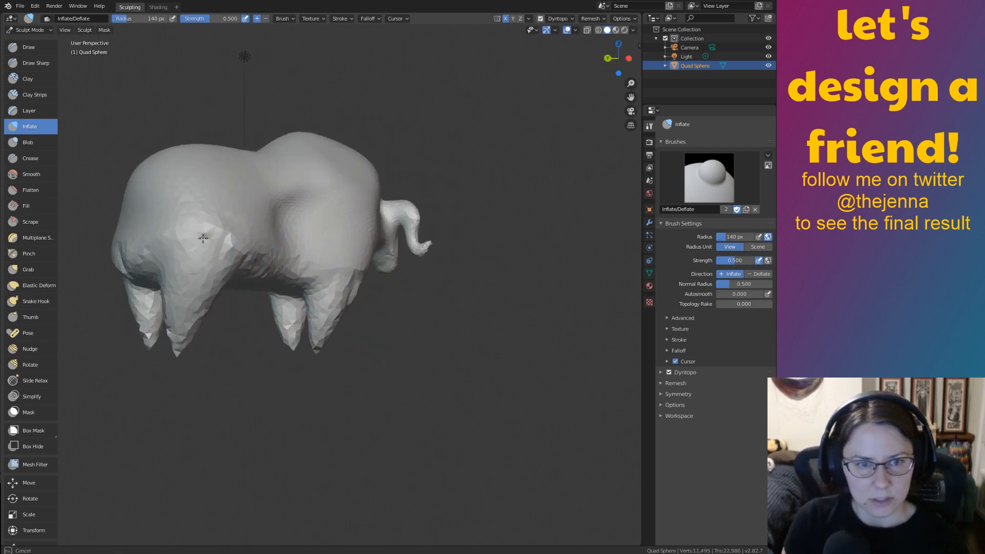
{"action": "middle_click_drag", "start_coordinate": [337, 321], "coordinate": [415, 294]}
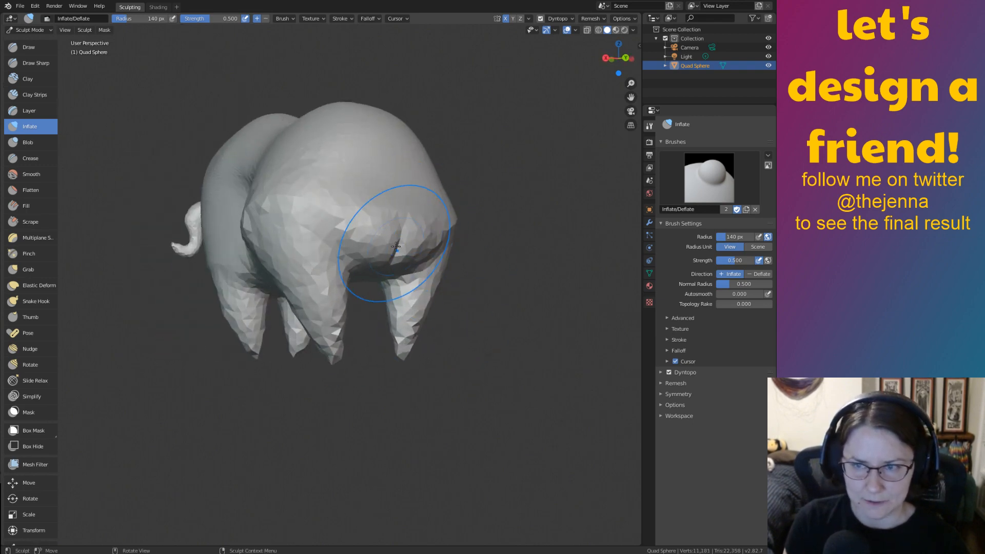
{"action": "middle_click_drag", "start_coordinate": [358, 263], "coordinate": [472, 248]}
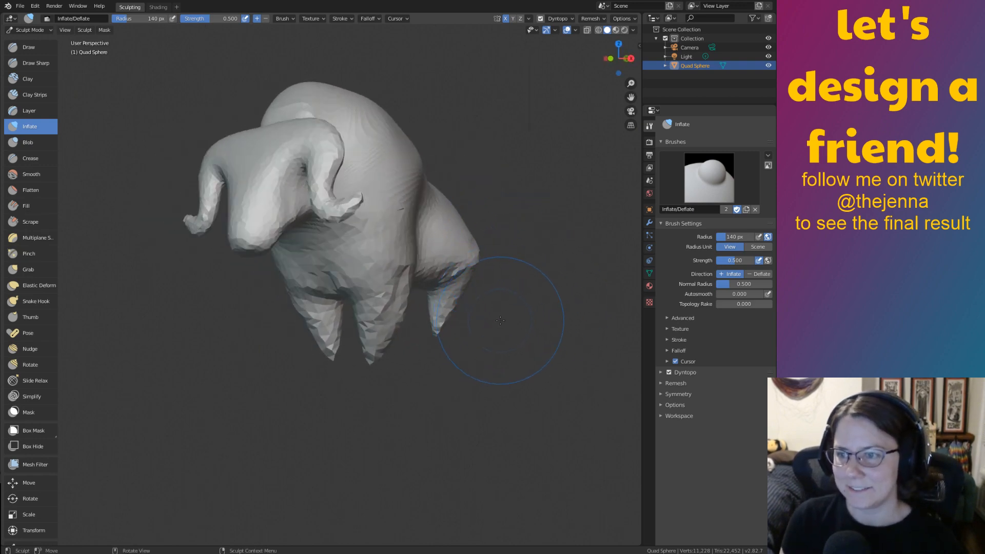
Select the Smooth brush and save monster14.blend, then inspect the creature from the front and rear.
{"action": "mouse_move", "coordinate": [493, 307]}
{"action": "middle_mouse_down"}
{"action": "mouse_move", "coordinate": [449, 291]}
{"action": "mouse_move", "coordinate": [357, 219]}
{"action": "middle_mouse_up"}
{"action": "key", "text": "shift+s"}
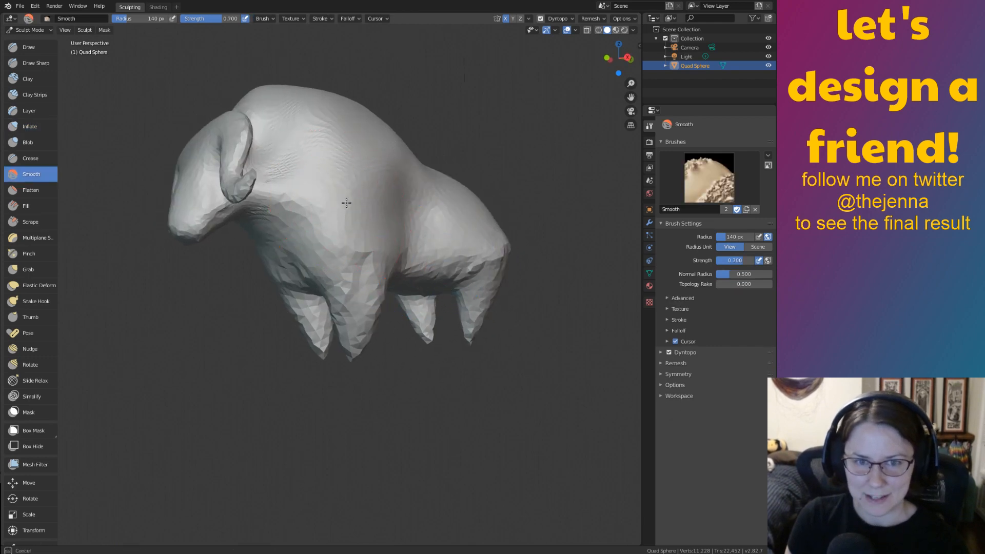
{"action": "mouse_move", "coordinate": [479, 321]}
{"action": "middle_mouse_down"}
{"action": "mouse_move", "coordinate": [433, 341]}
{"action": "mouse_move", "coordinate": [511, 348]}
{"action": "mouse_move", "coordinate": [575, 337]}
{"action": "mouse_move", "coordinate": [589, 169]}
{"action": "mouse_move", "coordinate": [485, 346]}
{"action": "mouse_move", "coordinate": [491, 335]}
{"action": "mouse_move", "coordinate": [528, 332]}
{"action": "mouse_move", "coordinate": [508, 331]}
{"action": "middle_mouse_up"}
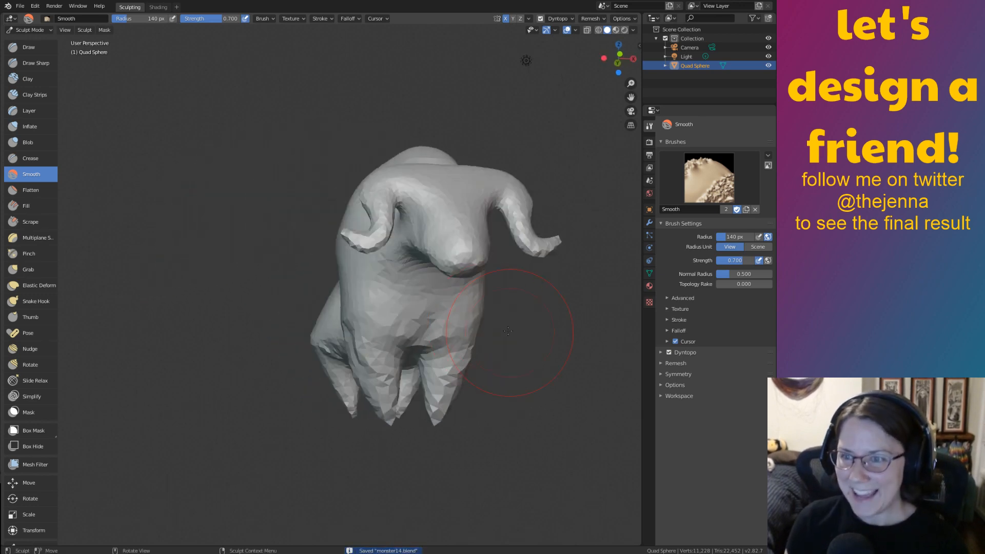
{"action": "mouse_move", "coordinate": [539, 365]}
{"action": "middle_mouse_down"}
{"action": "mouse_move", "coordinate": [361, 354]}
{"action": "mouse_move", "coordinate": [349, 364]}
{"action": "middle_mouse_up"}
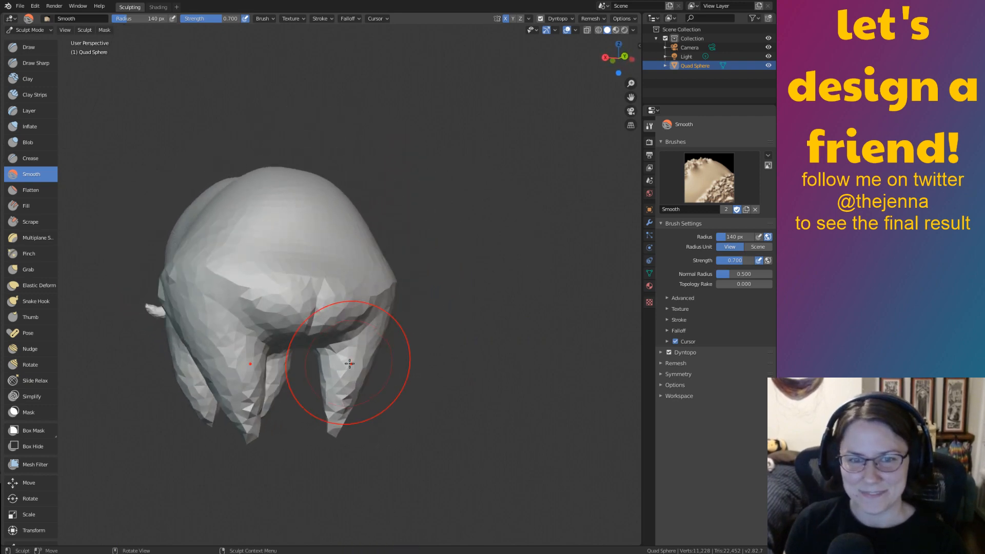
{"action": "mouse_move", "coordinate": [308, 327]}
{"action": "middle_mouse_down"}
{"action": "mouse_move", "coordinate": [256, 328]}
{"action": "mouse_move", "coordinate": [395, 294]}
{"action": "mouse_move", "coordinate": [365, 301]}
{"action": "mouse_move", "coordinate": [418, 321]}
{"action": "mouse_move", "coordinate": [439, 266]}
{"action": "middle_mouse_up"}
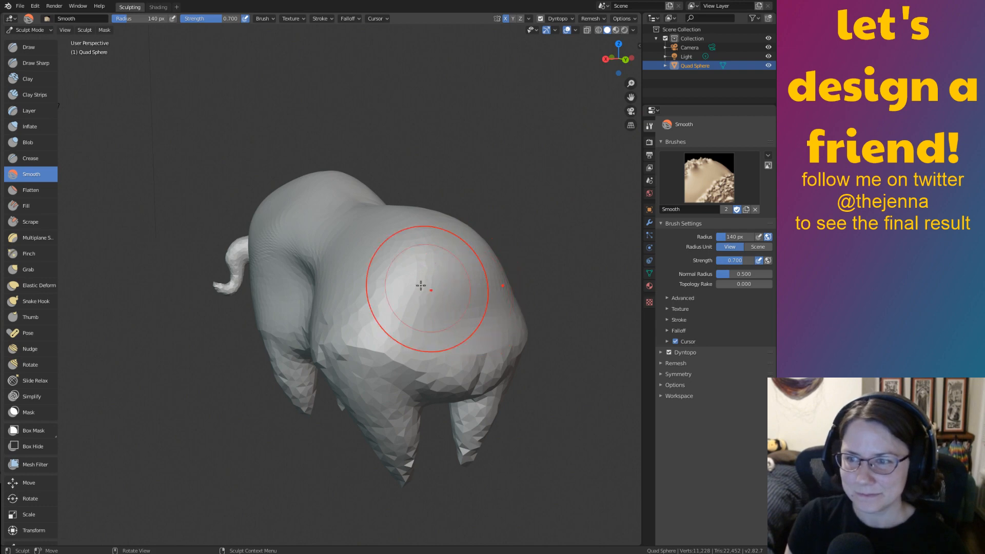
Pull a short tail stub out and down from the upper rump with the Snake Hook brush.
{"action": "left_click", "coordinate": [54, 296]}
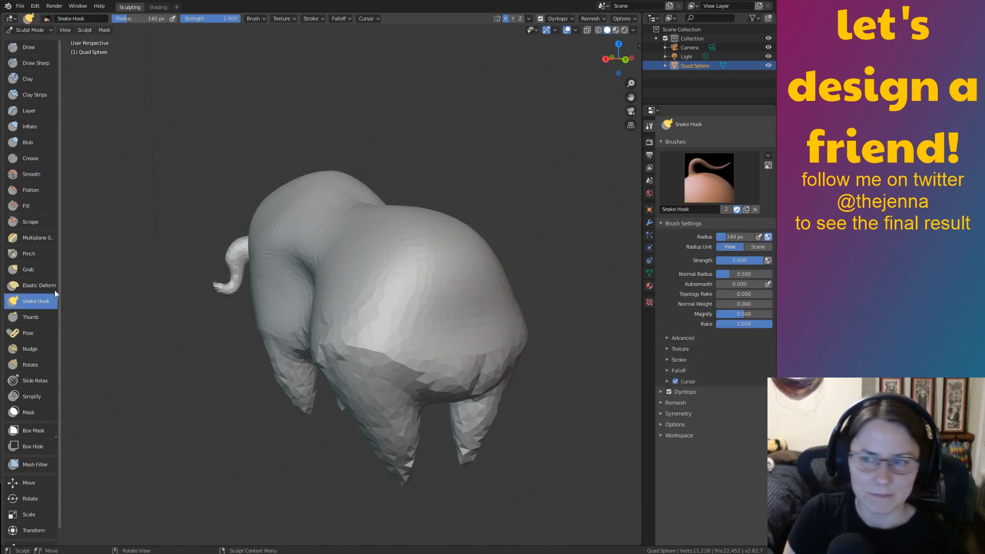
{"action": "middle_click_drag", "start_coordinate": [519, 260], "coordinate": [458, 314]}
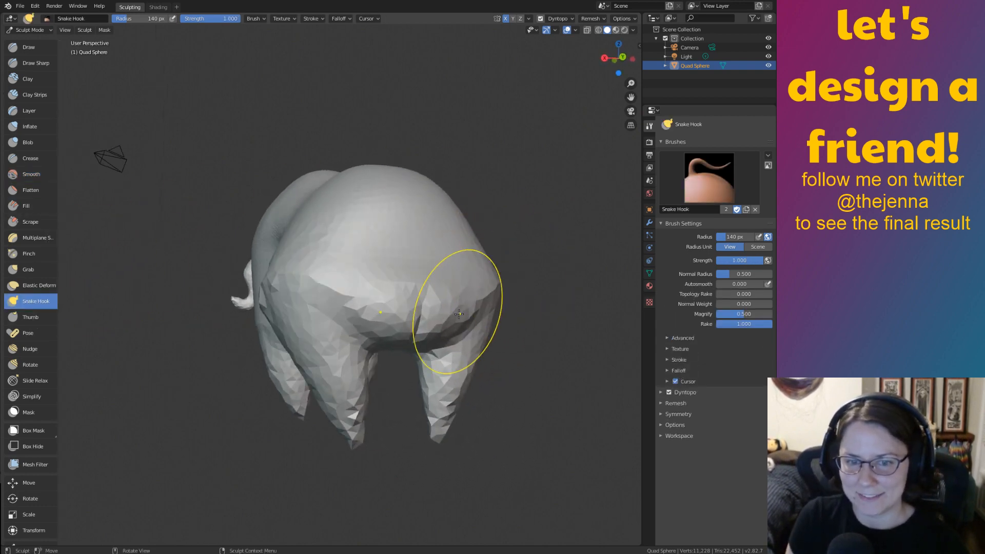
{"action": "key", "text": "shift+s"}
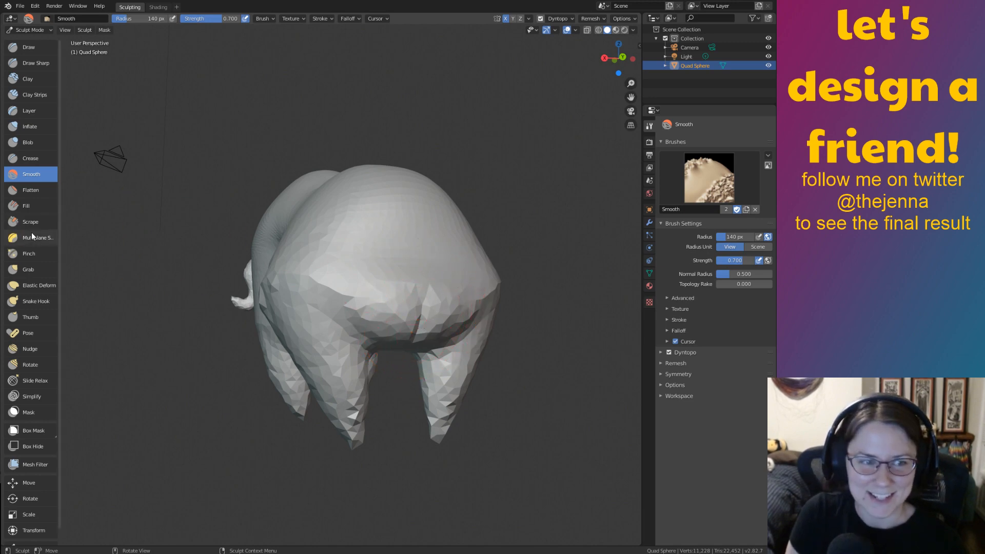
{"action": "mouse_move", "coordinate": [395, 330]}
{"action": "middle_mouse_down"}
{"action": "mouse_move", "coordinate": [442, 322]}
{"action": "mouse_move", "coordinate": [407, 314]}
{"action": "middle_mouse_up"}
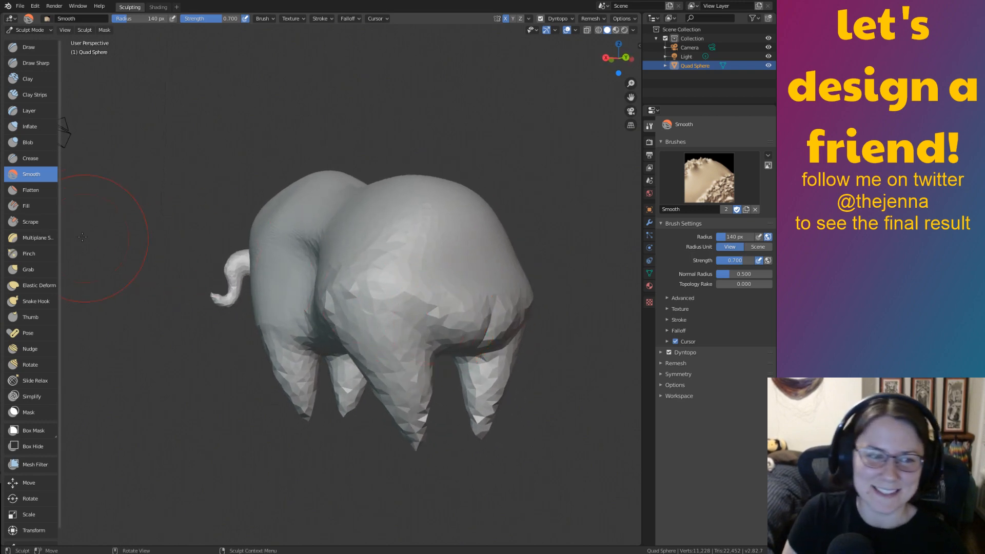
{"action": "left_click", "coordinate": [36, 301]}
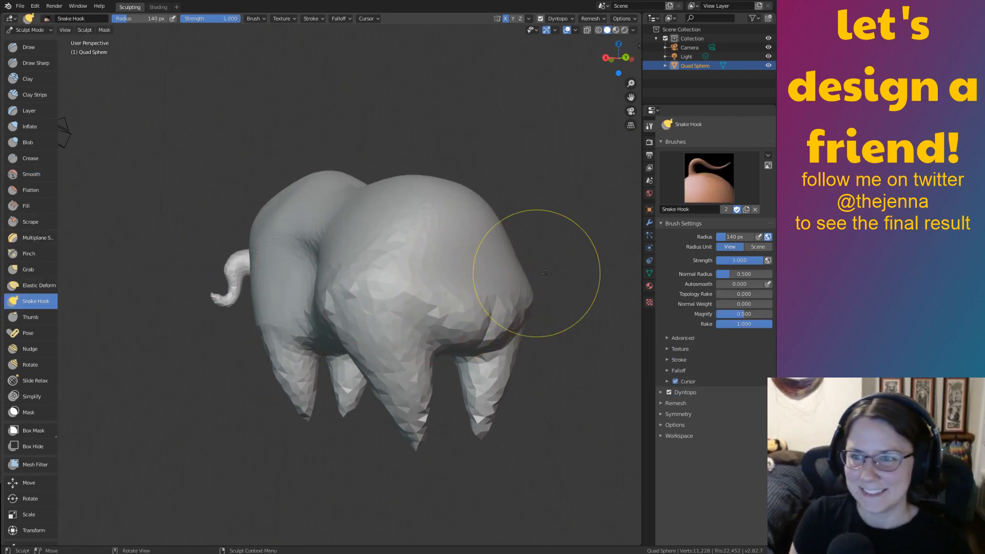
{"action": "scroll", "coordinate": [448, 237], "scroll_direction": "up", "scroll_amount": 3}
{"action": "mouse_move", "coordinate": [448, 236]}
{"action": "middle_mouse_down"}
{"action": "mouse_move", "coordinate": [456, 205]}
{"action": "mouse_move", "coordinate": [446, 172]}
{"action": "middle_mouse_up"}
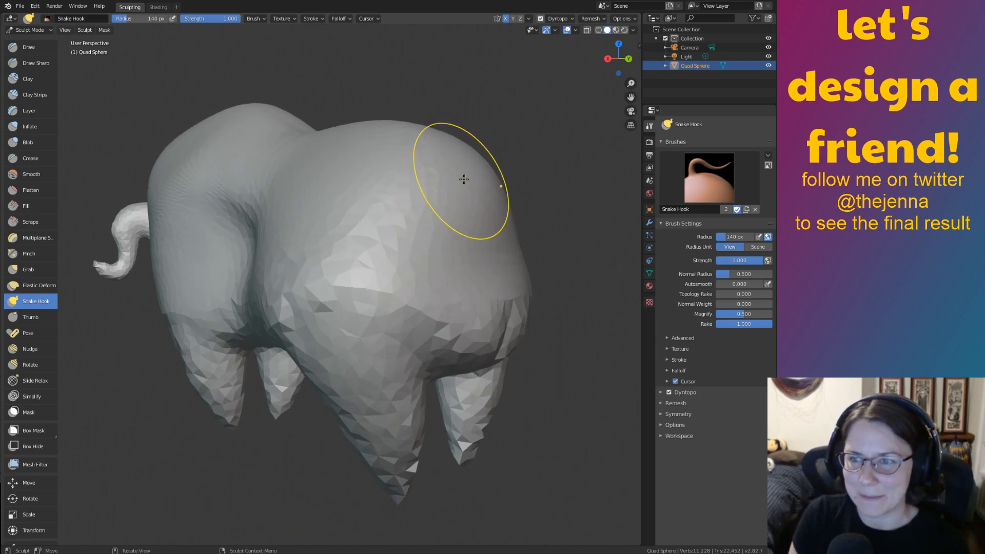
{"action": "mouse_move", "coordinate": [457, 176]}
{"action": "left_mouse_down"}
{"action": "mouse_move", "coordinate": [531, 200]}
{"action": "mouse_move", "coordinate": [544, 242]}
{"action": "left_mouse_up"}
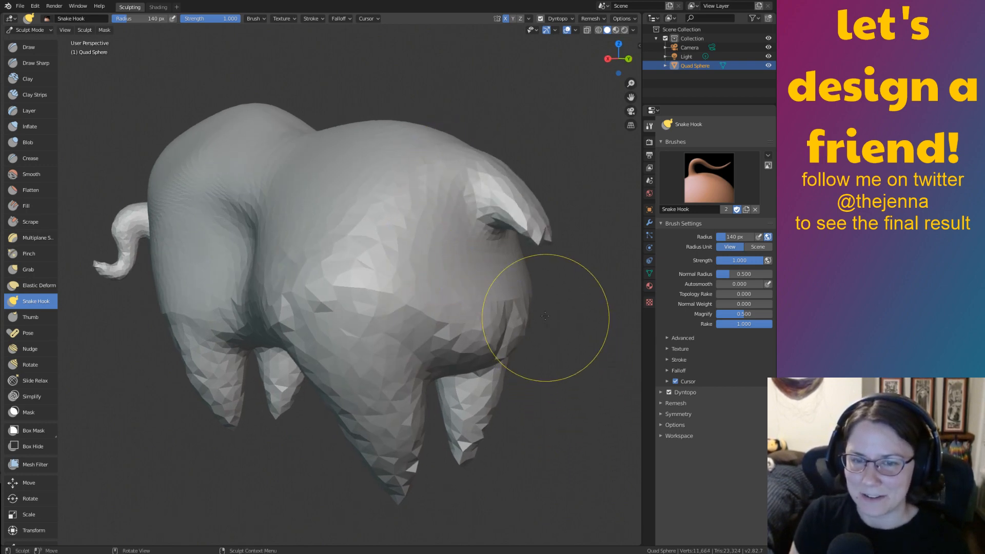
Try extending the tail into a long thin strand reaching down to the hind feet, and undo that pull.
{"action": "mouse_move", "coordinate": [482, 245]}
{"action": "left_mouse_down"}
{"action": "mouse_move", "coordinate": [554, 266]}
{"action": "mouse_move", "coordinate": [554, 417]}
{"action": "left_mouse_up"}
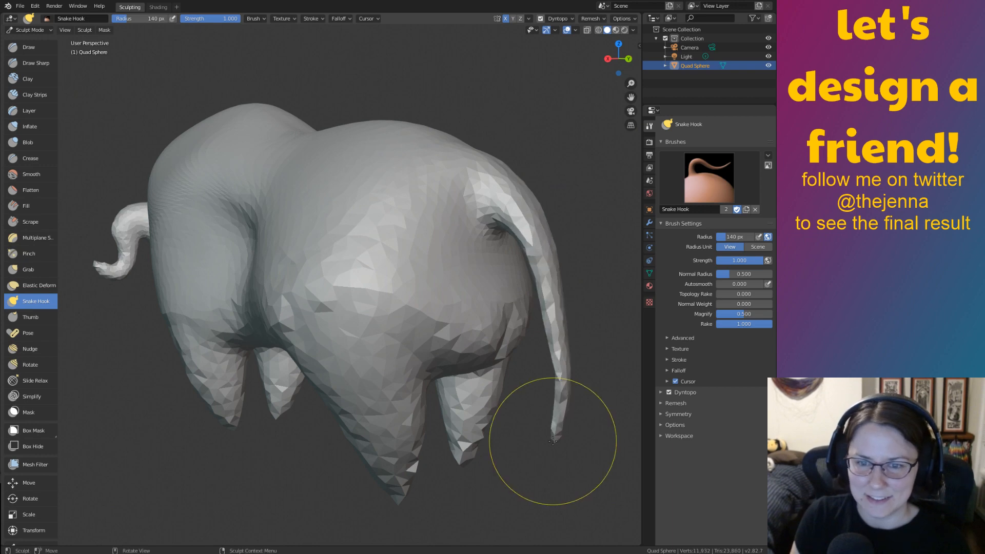
{"action": "mouse_move", "coordinate": [539, 450]}
{"action": "middle_mouse_down"}
{"action": "mouse_move", "coordinate": [522, 424]}
{"action": "mouse_move", "coordinate": [561, 417]}
{"action": "mouse_move", "coordinate": [528, 399]}
{"action": "middle_mouse_up"}
{"action": "middle_click_drag", "start_coordinate": [561, 352], "coordinate": [528, 362]}
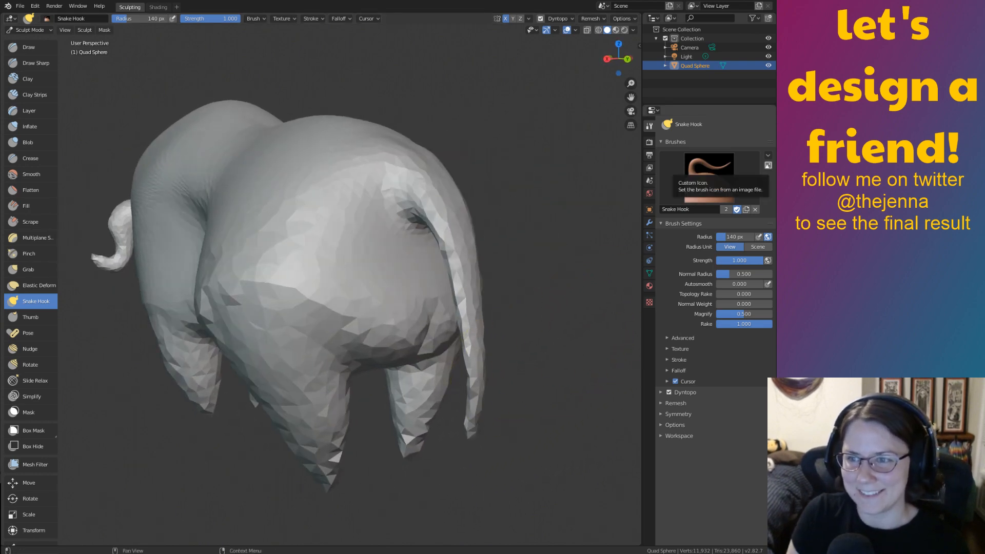
{"action": "key", "text": "ctrl+z"}
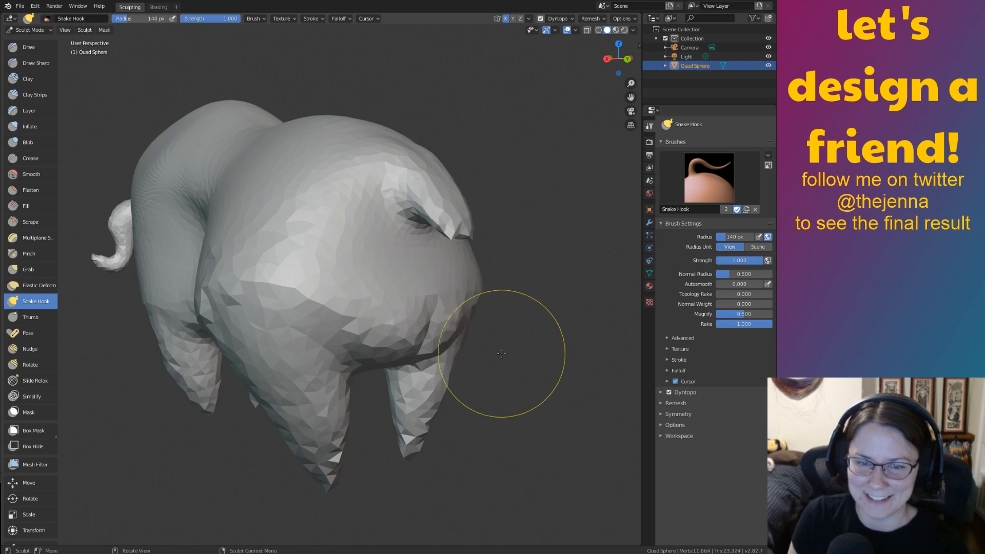
Undo the tail stub and smooth the lower rump above the hind legs with the Smooth brush.
{"action": "key", "text": "s"}
{"action": "left_click_drag", "start_coordinate": [429, 333], "coordinate": [440, 339]}
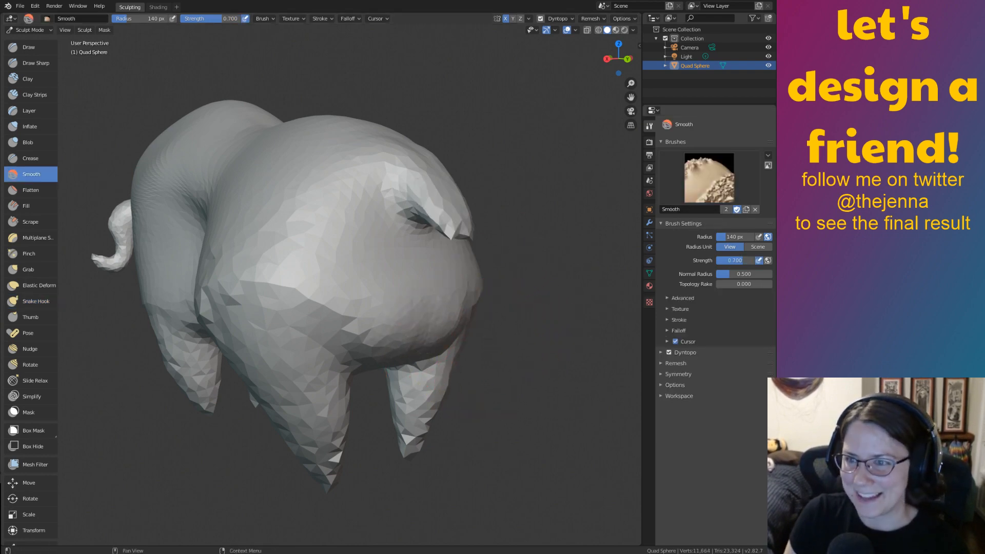
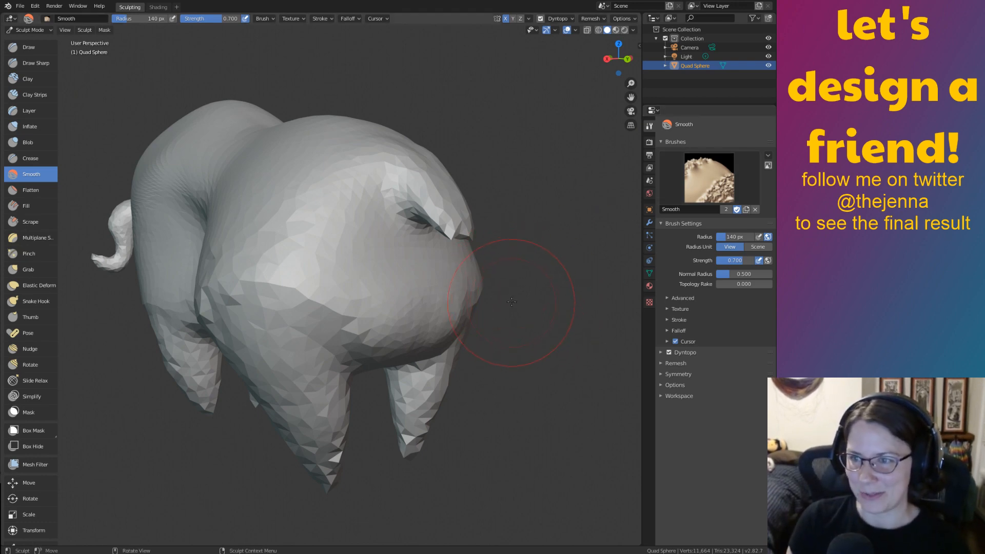
{"action": "left_click_drag", "start_coordinate": [527, 292], "coordinate": [520, 293]}
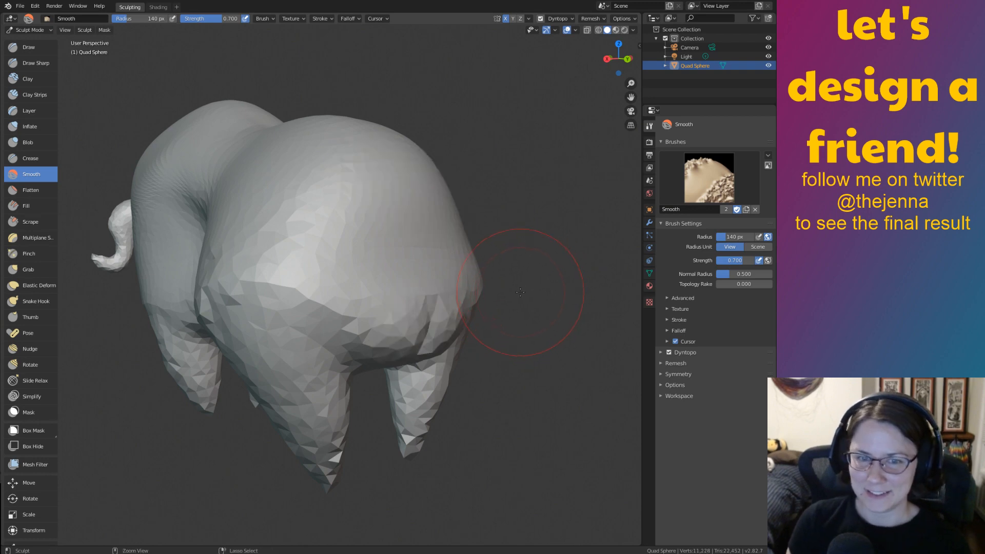
{"action": "mouse_move", "coordinate": [557, 283]}
{"action": "middle_mouse_down"}
{"action": "mouse_move", "coordinate": [448, 234]}
{"action": "mouse_move", "coordinate": [383, 248]}
{"action": "middle_mouse_up"}
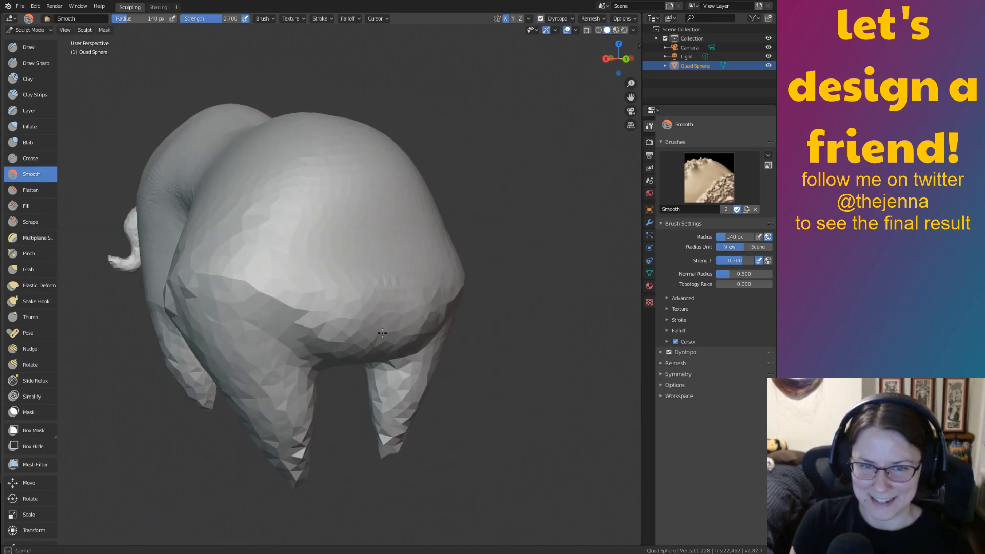
{"action": "middle_click_drag", "start_coordinate": [386, 314], "coordinate": [362, 220]}
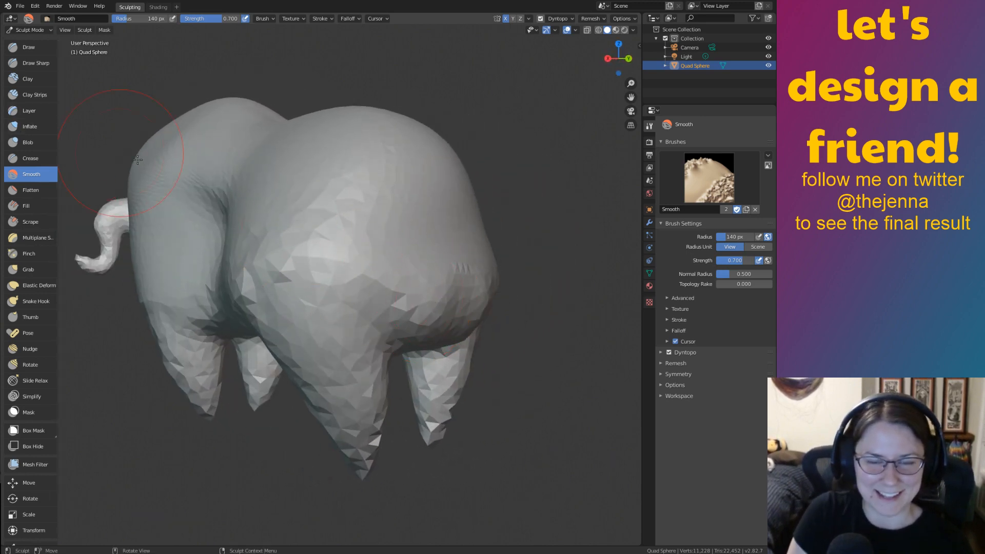
Shape a notch into the centre of the lower rump between the hind legs with the Grab brush.
{"action": "key", "text": "g"}
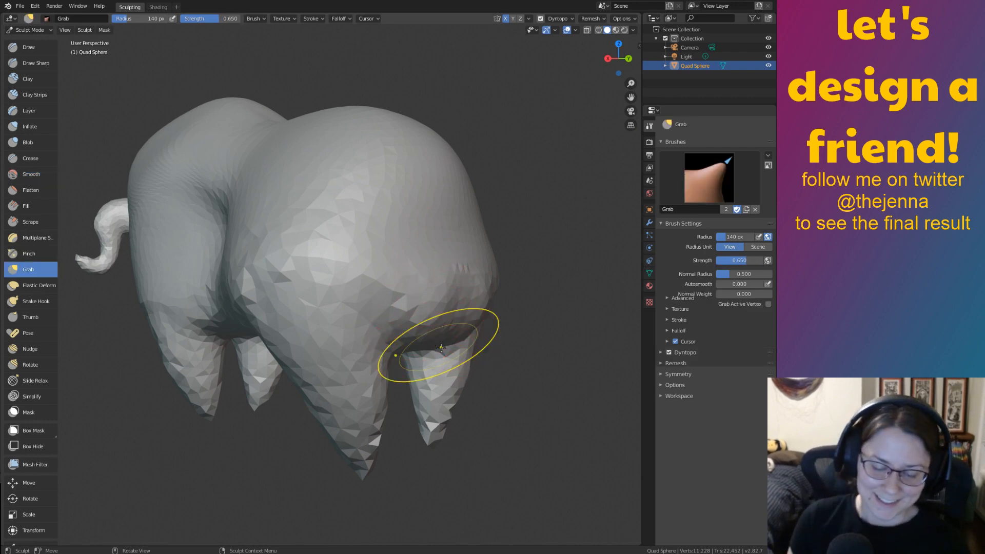
{"action": "mouse_move", "coordinate": [418, 315]}
{"action": "middle_mouse_down"}
{"action": "mouse_move", "coordinate": [420, 332]}
{"action": "mouse_move", "coordinate": [381, 339]}
{"action": "middle_mouse_up"}
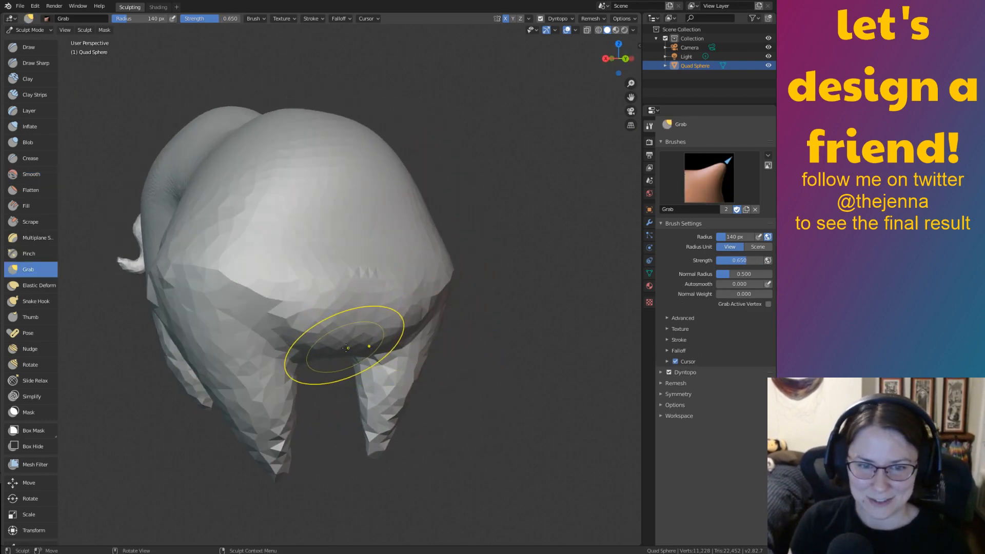
{"action": "middle_click_drag", "start_coordinate": [356, 295], "coordinate": [396, 369]}
{"action": "left_click_drag", "start_coordinate": [398, 381], "coordinate": [372, 352]}
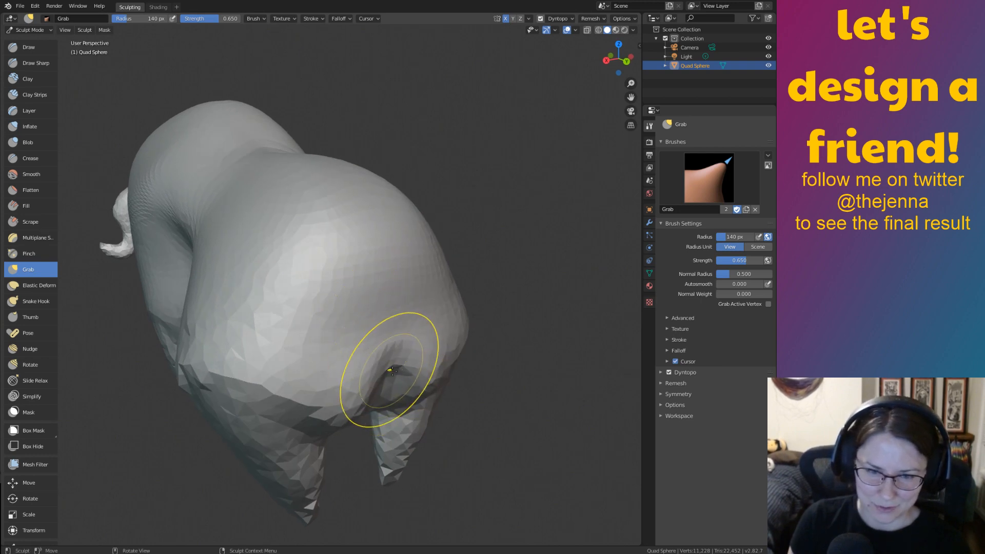
{"action": "middle_click_drag", "start_coordinate": [385, 368], "coordinate": [342, 319]}
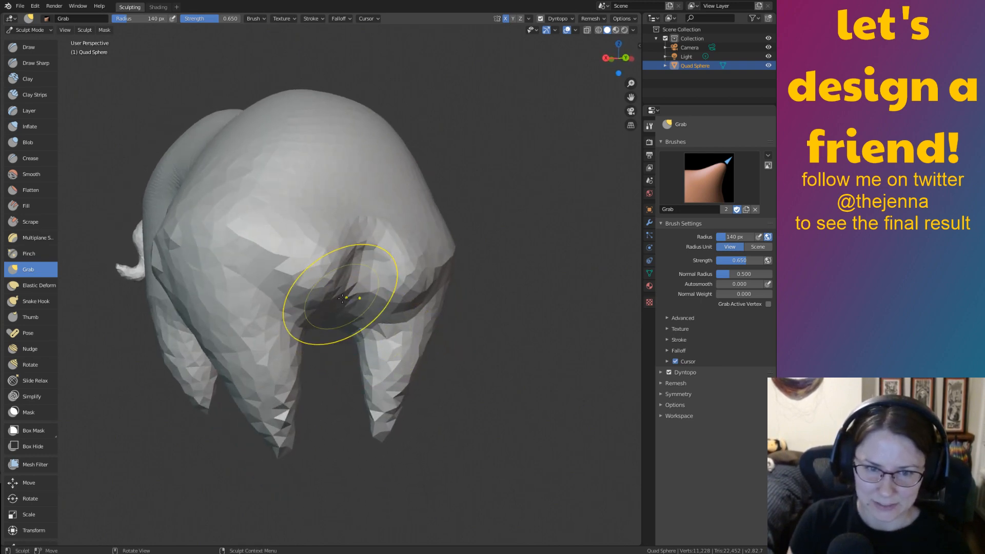
Smooth the notch and surrounding lower rump with the Smooth brush, and save monster14.blend.
{"action": "mouse_move", "coordinate": [340, 282]}
{"action": "middle_mouse_down"}
{"action": "mouse_move", "coordinate": [287, 277]}
{"action": "mouse_move", "coordinate": [308, 294]}
{"action": "mouse_move", "coordinate": [320, 290]}
{"action": "middle_mouse_up"}
{"action": "key", "text": "s"}
{"action": "left_click_drag", "start_coordinate": [266, 314], "coordinate": [255, 335]}
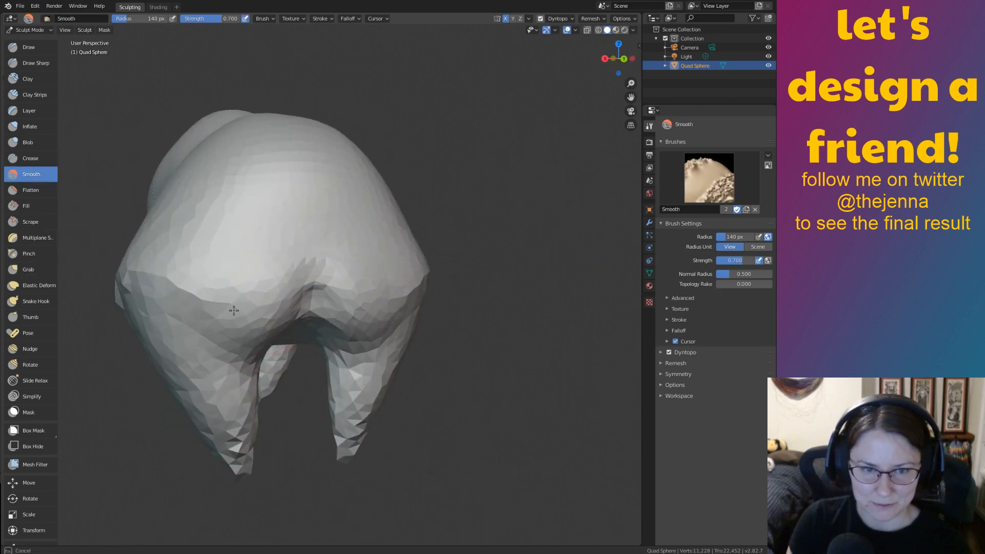
{"action": "middle_click_drag", "start_coordinate": [340, 327], "coordinate": [437, 328]}
{"action": "key", "text": "ctrl+s"}
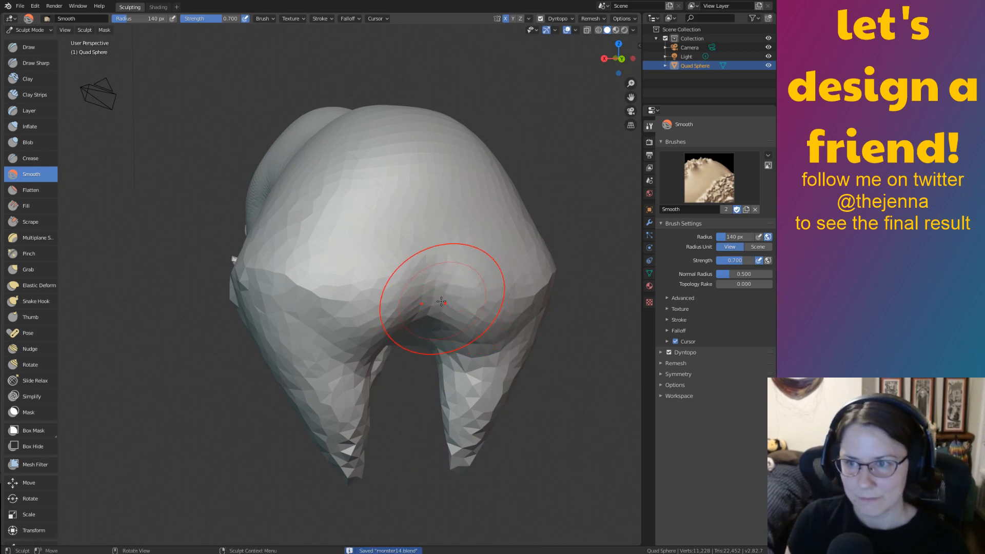
Try pulling a long drooping tail from the upper rump toward the hind feet with the Snake Hook brush, and undo it.
{"action": "left_click", "coordinate": [36, 301]}
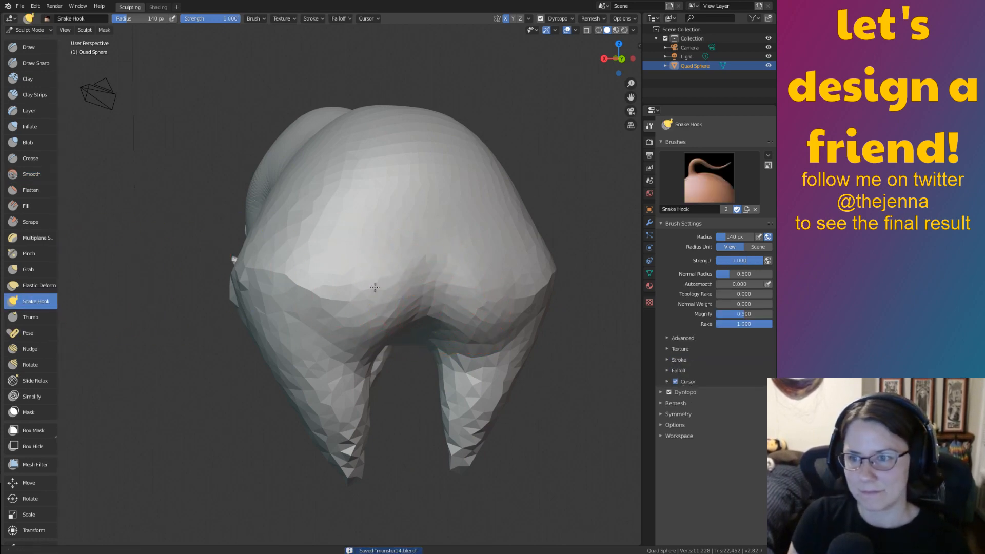
{"action": "middle_click_drag", "start_coordinate": [374, 285], "coordinate": [402, 272]}
{"action": "middle_click_drag", "start_coordinate": [466, 194], "coordinate": [487, 233]}
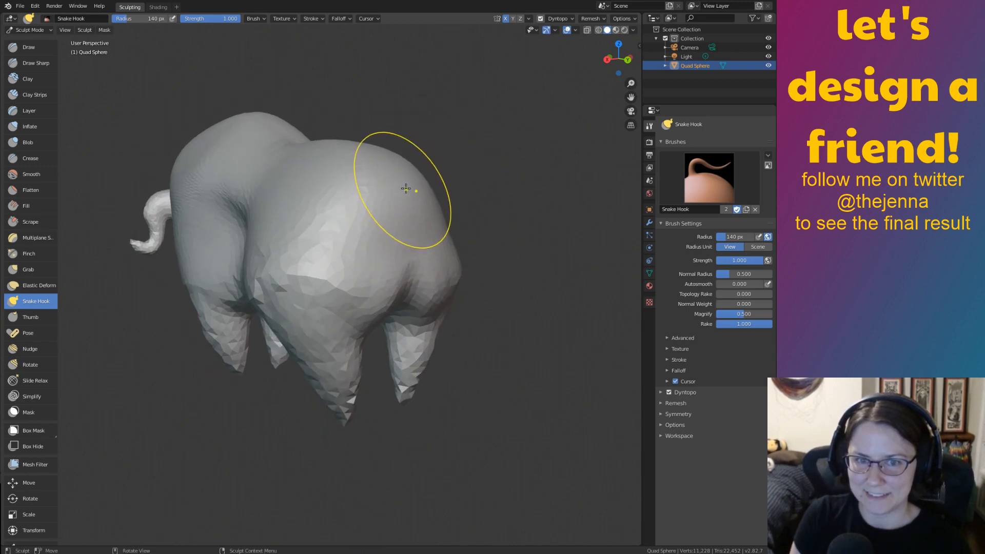
{"action": "mouse_move", "coordinate": [409, 198]}
{"action": "middle_mouse_down"}
{"action": "mouse_move", "coordinate": [452, 216]}
{"action": "mouse_move", "coordinate": [443, 216]}
{"action": "middle_mouse_up"}
{"action": "mouse_move", "coordinate": [443, 216]}
{"action": "left_mouse_down"}
{"action": "mouse_move", "coordinate": [477, 262]}
{"action": "mouse_move", "coordinate": [516, 413]}
{"action": "mouse_move", "coordinate": [507, 440]}
{"action": "left_mouse_up"}
{"action": "mouse_move", "coordinate": [508, 443]}
{"action": "middle_mouse_down"}
{"action": "mouse_move", "coordinate": [618, 385]}
{"action": "mouse_move", "coordinate": [518, 380]}
{"action": "mouse_move", "coordinate": [650, 376]}
{"action": "mouse_move", "coordinate": [531, 304]}
{"action": "middle_mouse_up"}
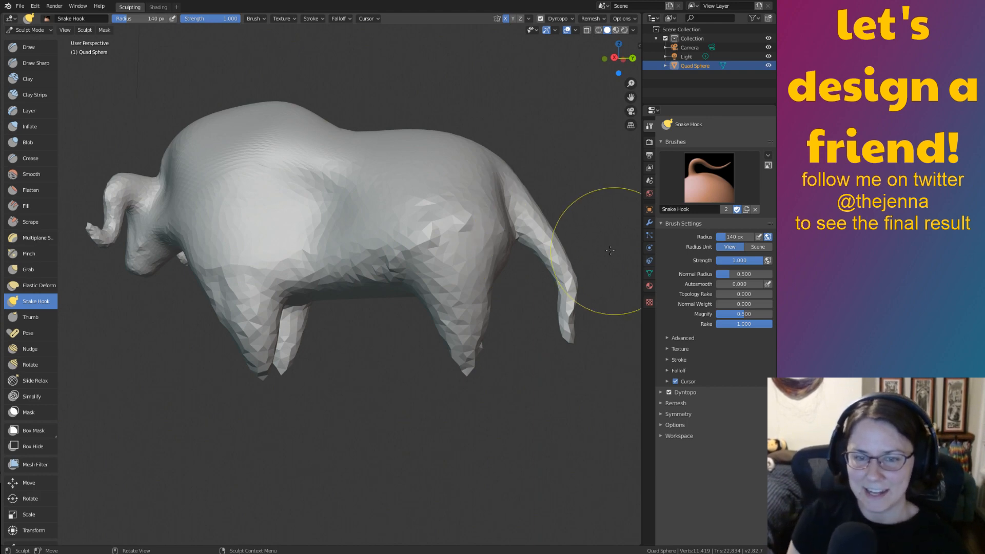
{"action": "mouse_move", "coordinate": [638, 242]}
{"action": "middle_mouse_down"}
{"action": "mouse_move", "coordinate": [479, 301]}
{"action": "mouse_move", "coordinate": [484, 257]}
{"action": "mouse_move", "coordinate": [497, 296]}
{"action": "mouse_move", "coordinate": [510, 279]}
{"action": "mouse_move", "coordinate": [461, 208]}
{"action": "mouse_move", "coordinate": [499, 260]}
{"action": "middle_mouse_up"}
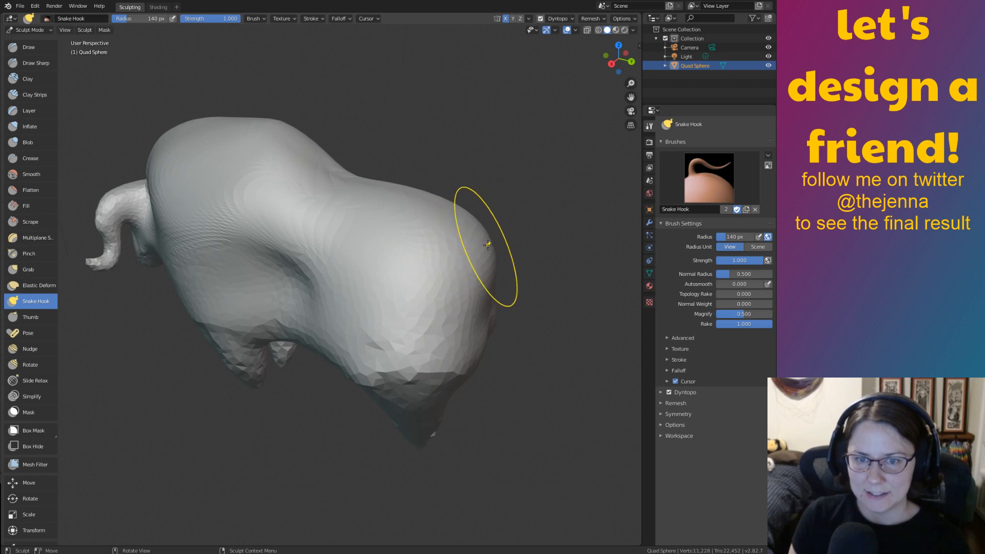
Try several short Snake Hook pulls outward from the back of the rump, undoing each one.
{"action": "mouse_move", "coordinate": [515, 250]}
{"action": "left_mouse_down"}
{"action": "mouse_move", "coordinate": [544, 294]}
{"action": "mouse_move", "coordinate": [495, 323]}
{"action": "left_mouse_up"}
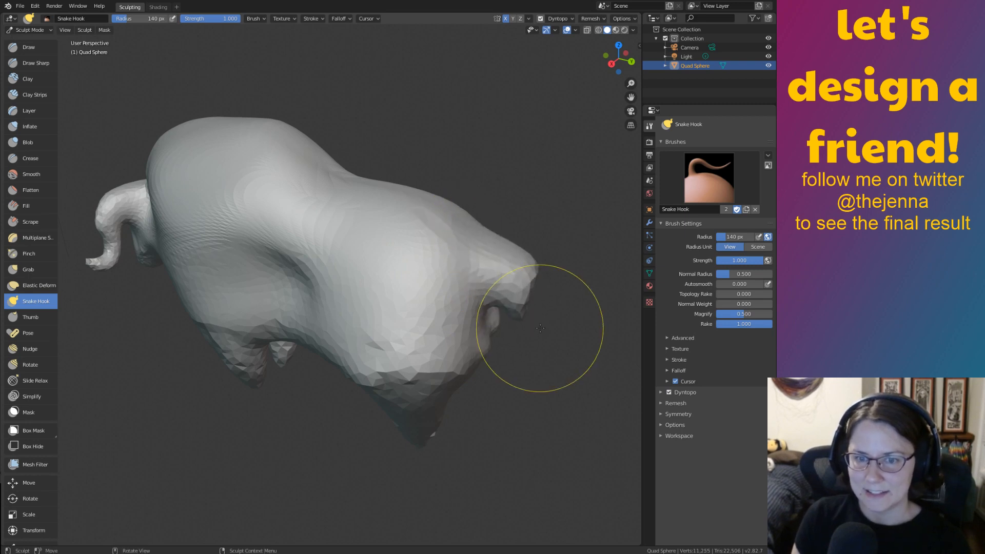
{"action": "key", "text": "ctrl+z"}
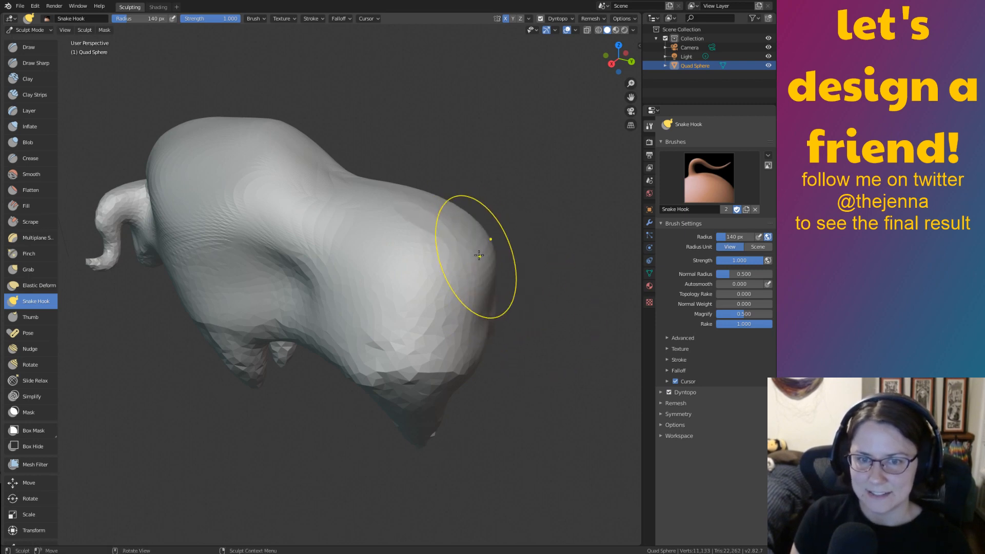
{"action": "left_click_drag", "start_coordinate": [488, 255], "coordinate": [544, 221]}
{"action": "middle_click_drag", "start_coordinate": [534, 233], "coordinate": [487, 231]}
{"action": "key", "text": "ctrl+z"}
{"action": "mouse_move", "coordinate": [561, 354]}
{"action": "middle_mouse_down", "text": "ctrl"}
{"action": "mouse_move", "coordinate": [497, 301]}
{"action": "mouse_move", "coordinate": [476, 238]}
{"action": "mouse_move", "coordinate": [498, 257]}
{"action": "mouse_move", "coordinate": [508, 309]}
{"action": "mouse_move", "coordinate": [486, 249]}
{"action": "mouse_move", "coordinate": [479, 272]}
{"action": "mouse_move", "coordinate": [473, 220]}
{"action": "mouse_move", "coordinate": [476, 259]}
{"action": "middle_mouse_up", "text": "ctrl"}
{"action": "mouse_move", "coordinate": [403, 243]}
{"action": "middle_mouse_down"}
{"action": "mouse_move", "coordinate": [453, 240]}
{"action": "mouse_move", "coordinate": [464, 268]}
{"action": "mouse_move", "coordinate": [459, 240]}
{"action": "middle_mouse_up"}
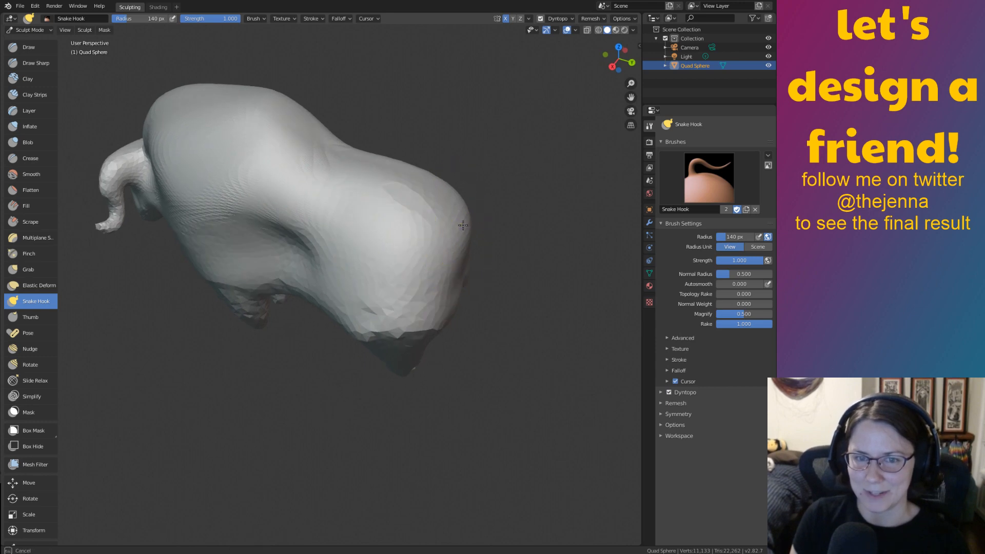
{"action": "mouse_move", "coordinate": [463, 225]}
{"action": "left_mouse_down"}
{"action": "mouse_move", "coordinate": [513, 235]}
{"action": "mouse_move", "coordinate": [505, 190]}
{"action": "left_mouse_up"}
{"action": "key", "text": "ctrl+z"}
Pull a tapering tail out of the upper rump in a downward curve with the Snake Hook brush.
{"action": "mouse_move", "coordinate": [511, 273]}
{"action": "middle_mouse_down"}
{"action": "mouse_move", "coordinate": [471, 299]}
{"action": "mouse_move", "coordinate": [516, 287]}
{"action": "mouse_move", "coordinate": [517, 270]}
{"action": "middle_mouse_up"}
{"action": "scroll", "coordinate": [471, 301], "scroll_direction": "up", "scroll_amount": 2}
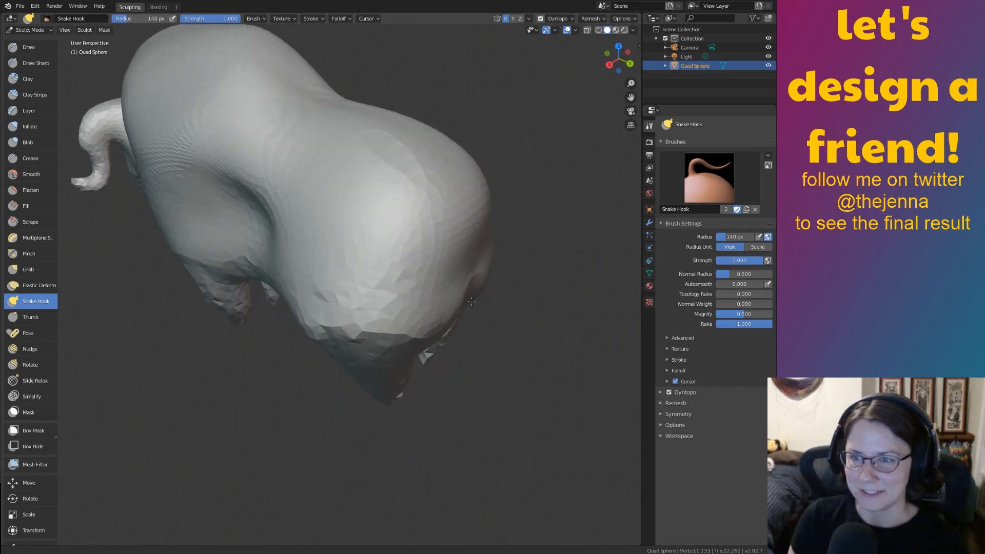
{"action": "middle_click_drag", "start_coordinate": [471, 301], "coordinate": [471, 290], "text": "ctrl"}
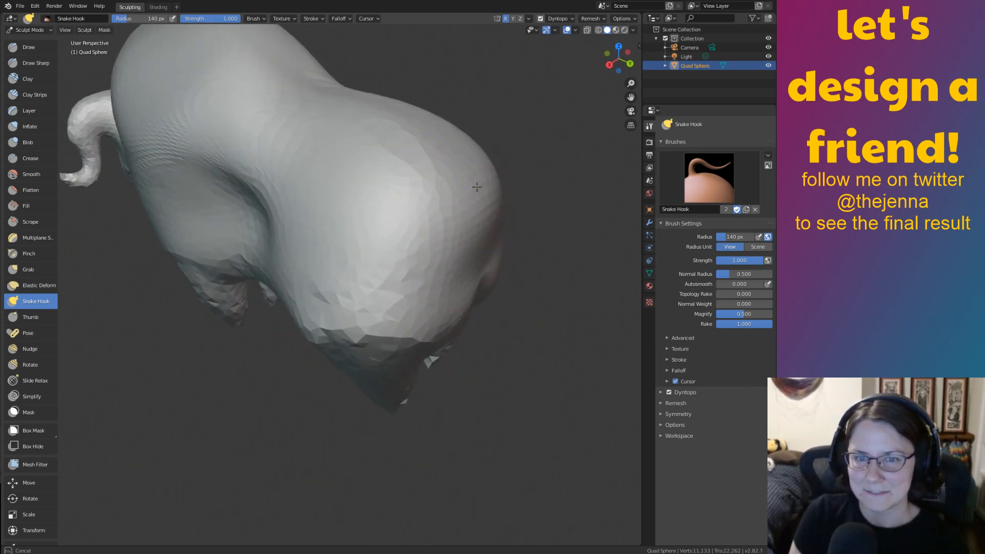
{"action": "mouse_move", "coordinate": [478, 186]}
{"action": "left_mouse_down"}
{"action": "mouse_move", "coordinate": [554, 226]}
{"action": "mouse_move", "coordinate": [579, 324]}
{"action": "left_mouse_up"}
{"action": "mouse_move", "coordinate": [494, 472]}
{"action": "middle_mouse_down"}
{"action": "mouse_move", "coordinate": [553, 358]}
{"action": "mouse_move", "coordinate": [497, 312]}
{"action": "middle_mouse_up"}
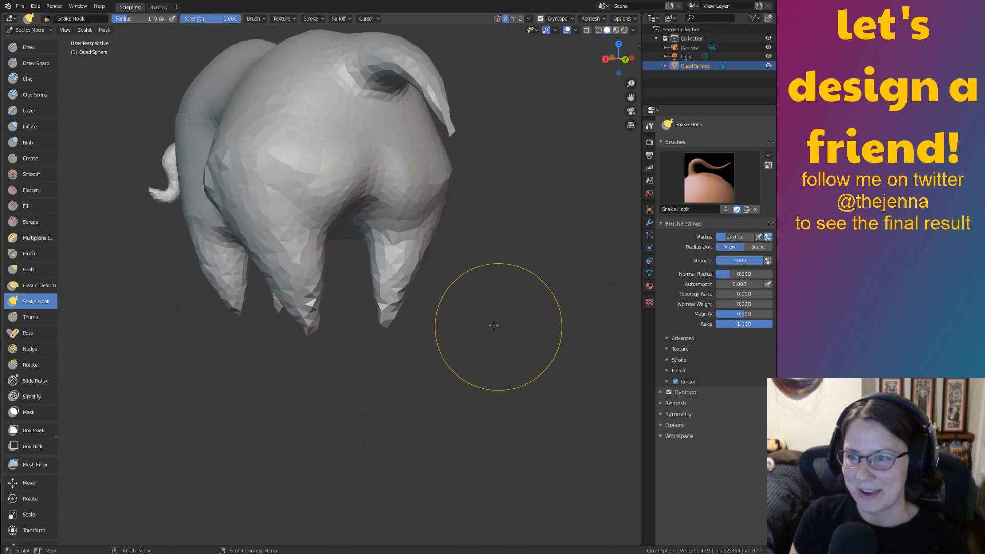
{"action": "scroll", "coordinate": [499, 318], "scroll_direction": "down", "scroll_amount": 2}
{"action": "mouse_move", "coordinate": [423, 291]}
{"action": "middle_mouse_down"}
{"action": "mouse_move", "coordinate": [439, 341]}
{"action": "mouse_move", "coordinate": [554, 328]}
{"action": "middle_mouse_up"}
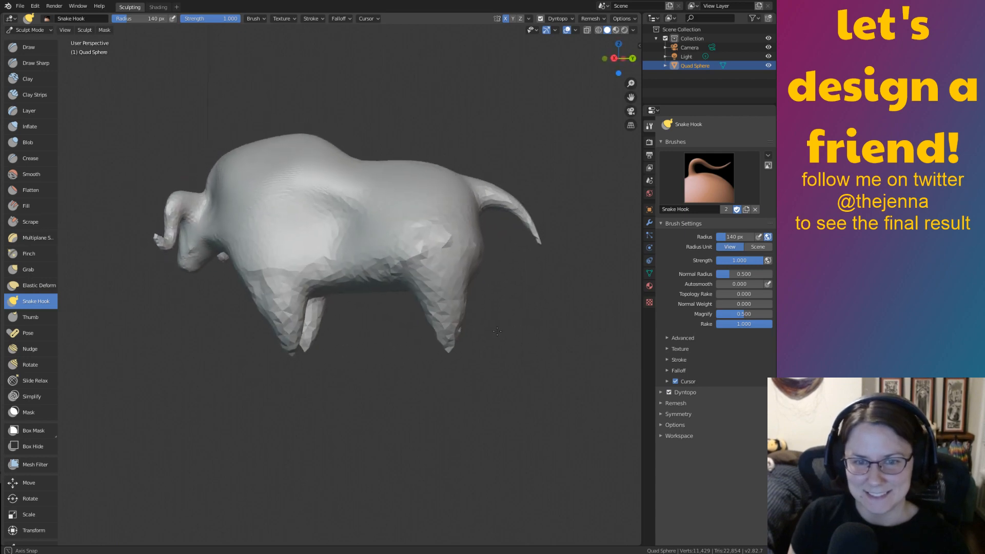
Save the file and smooth the faceted legs with the Smooth brush.
{"action": "key", "text": "shift+s"}
{"action": "mouse_move", "coordinate": [394, 277]}
{"action": "middle_mouse_down"}
{"action": "mouse_move", "coordinate": [662, 274]}
{"action": "mouse_move", "coordinate": [473, 291]}
{"action": "middle_mouse_up"}
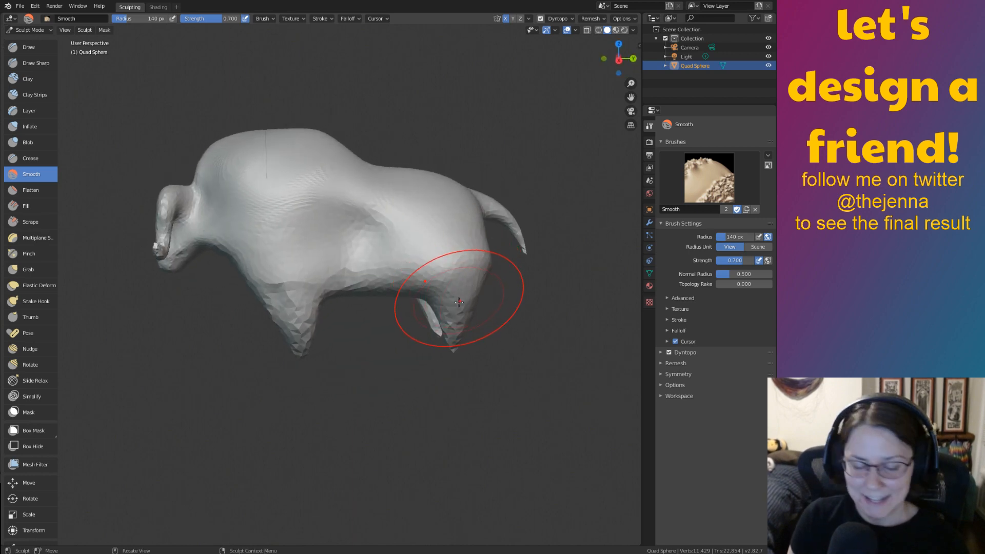
{"action": "key", "text": "ctrl+s"}
{"action": "mouse_move", "coordinate": [407, 318]}
{"action": "middle_mouse_down"}
{"action": "mouse_move", "coordinate": [451, 372]}
{"action": "mouse_move", "coordinate": [466, 426]}
{"action": "mouse_move", "coordinate": [478, 422]}
{"action": "mouse_move", "coordinate": [385, 415]}
{"action": "mouse_move", "coordinate": [400, 358]}
{"action": "mouse_move", "coordinate": [381, 358]}
{"action": "middle_mouse_up"}
{"action": "left_click_drag", "start_coordinate": [381, 359], "coordinate": [443, 415]}
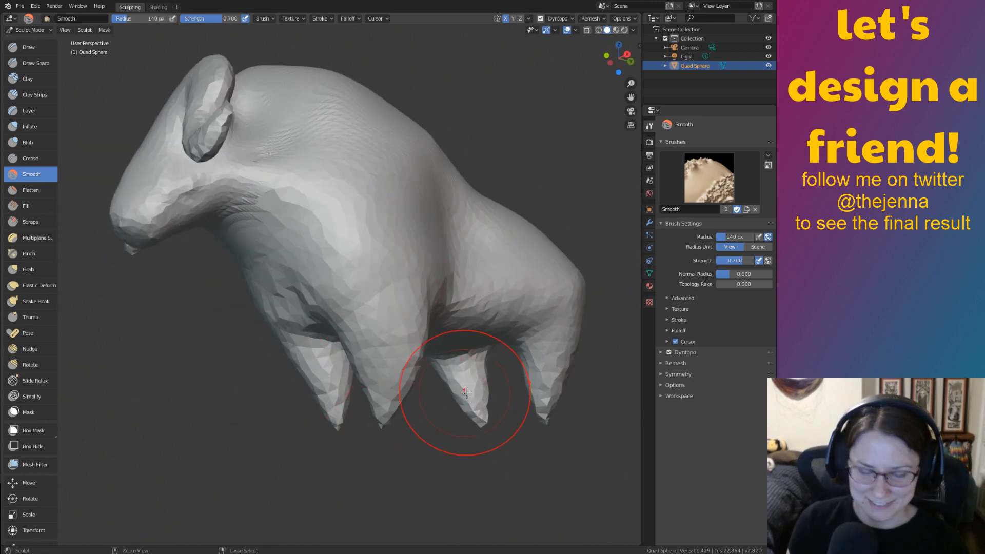
Thicken the front legs and lower chest with the Inflate brush, working from the front and side.
{"action": "key", "text": "i"}
{"action": "left_click_drag", "start_coordinate": [406, 286], "coordinate": [400, 293]}
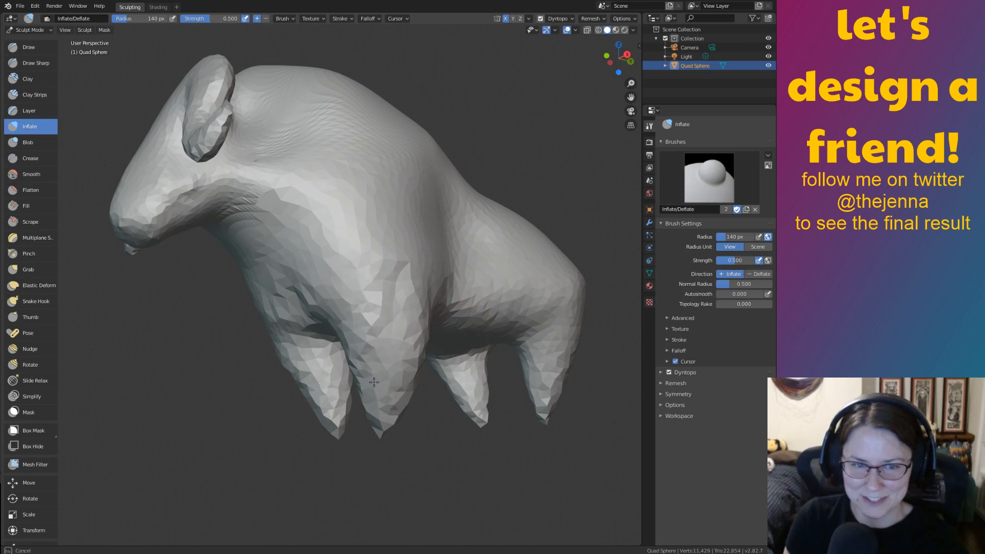
{"action": "mouse_move", "coordinate": [374, 382]}
{"action": "left_mouse_down"}
{"action": "mouse_move", "coordinate": [334, 379]}
{"action": "mouse_move", "coordinate": [394, 378]}
{"action": "left_mouse_up"}
{"action": "mouse_move", "coordinate": [432, 399]}
{"action": "middle_mouse_down"}
{"action": "mouse_move", "coordinate": [448, 315]}
{"action": "mouse_move", "coordinate": [439, 331]}
{"action": "middle_mouse_up"}
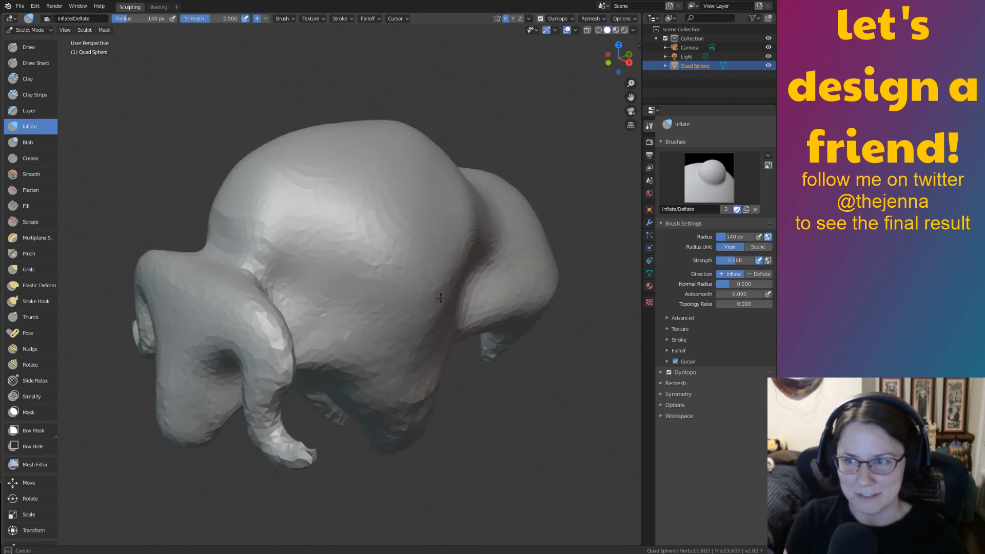
{"action": "left_click_drag", "start_coordinate": [410, 406], "coordinate": [428, 380]}
{"action": "middle_click_drag", "start_coordinate": [429, 380], "coordinate": [390, 318]}
{"action": "left_click_drag", "start_coordinate": [374, 328], "coordinate": [377, 335]}
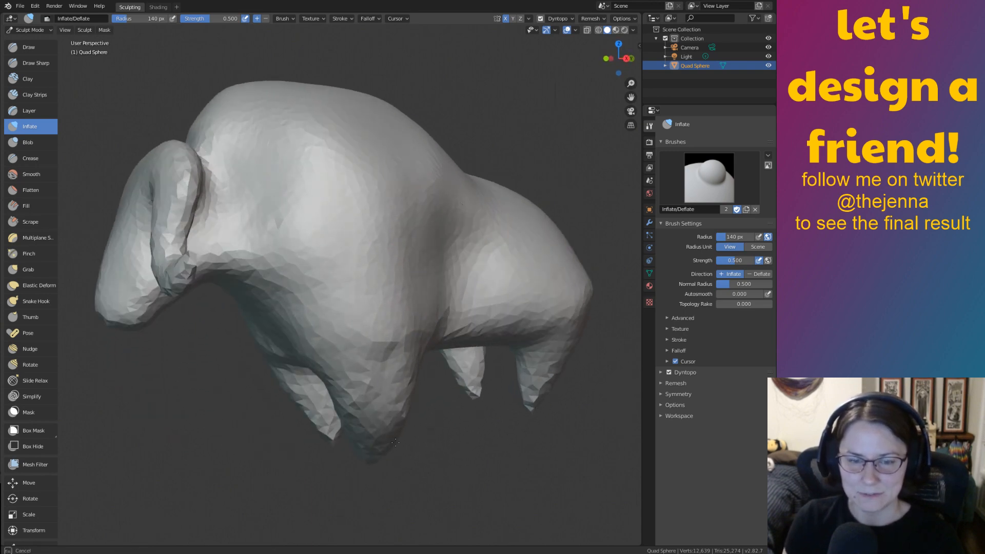
{"action": "left_click_drag", "start_coordinate": [395, 442], "coordinate": [413, 390]}
Inflate the shoulder hump and sides of the body, save monster14.blend, and check the shape from below and the side.
{"action": "mouse_move", "coordinate": [225, 348]}
{"action": "middle_mouse_down"}
{"action": "mouse_move", "coordinate": [308, 359]}
{"action": "mouse_move", "coordinate": [441, 343]}
{"action": "middle_mouse_up"}
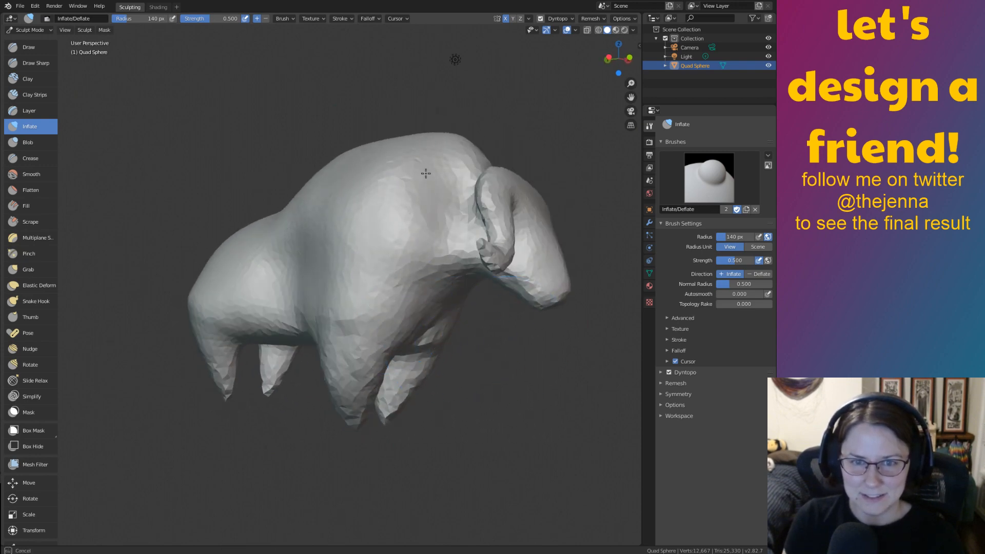
{"action": "mouse_move", "coordinate": [384, 198]}
{"action": "middle_mouse_down"}
{"action": "mouse_move", "coordinate": [325, 281]}
{"action": "mouse_move", "coordinate": [347, 275]}
{"action": "middle_mouse_up"}
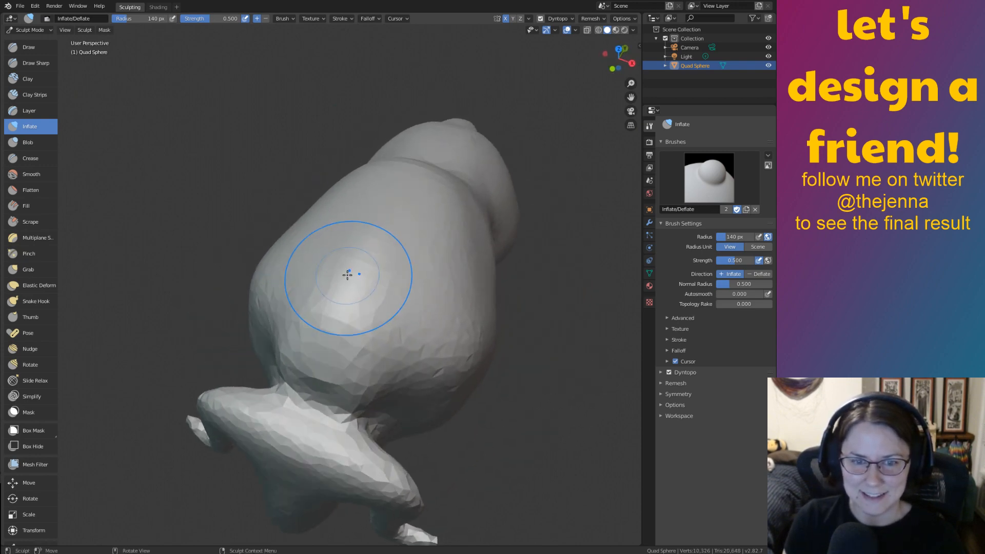
{"action": "left_click_drag", "start_coordinate": [347, 275], "coordinate": [439, 331]}
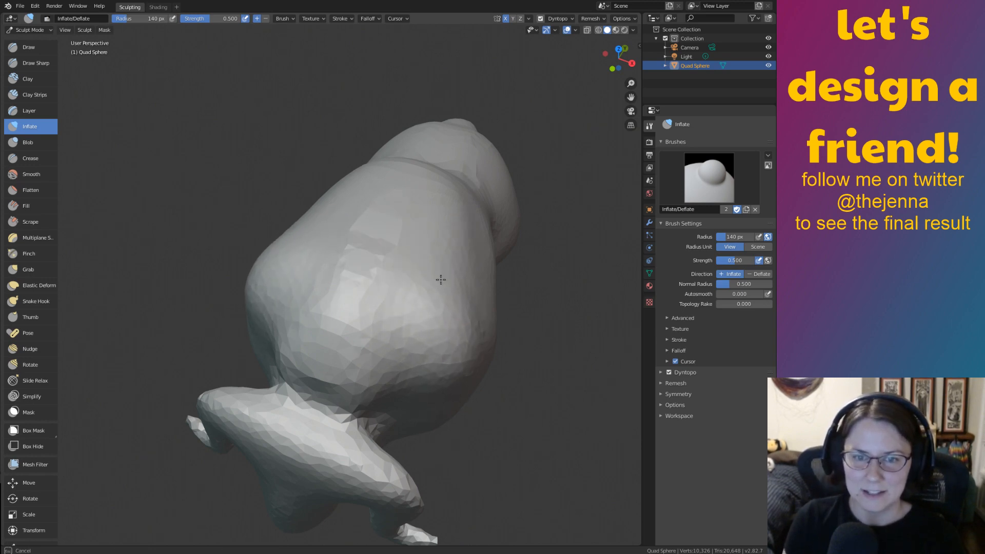
{"action": "mouse_move", "coordinate": [379, 224]}
{"action": "middle_mouse_down"}
{"action": "mouse_move", "coordinate": [376, 287]}
{"action": "mouse_move", "coordinate": [391, 218]}
{"action": "mouse_move", "coordinate": [411, 211]}
{"action": "mouse_move", "coordinate": [359, 203]}
{"action": "middle_mouse_up"}
{"action": "left_click_drag", "start_coordinate": [388, 195], "coordinate": [467, 233]}
{"action": "key", "text": "ctrl+s"}
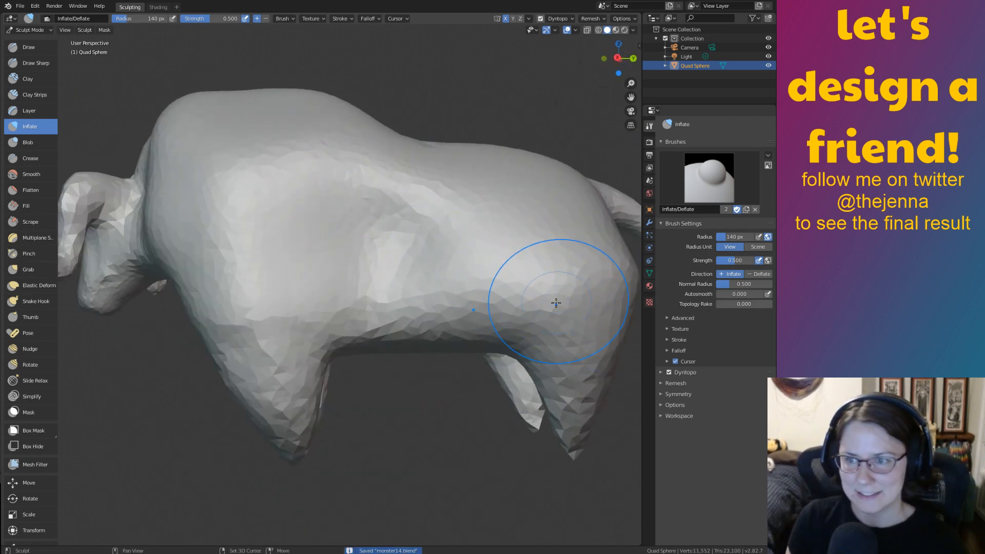
{"action": "scroll", "coordinate": [541, 286], "scroll_direction": "down", "scroll_amount": 4}
{"action": "mouse_move", "coordinate": [483, 233]}
{"action": "middle_mouse_down"}
{"action": "mouse_move", "coordinate": [592, 121]}
{"action": "mouse_move", "coordinate": [568, 146]}
{"action": "middle_mouse_up"}
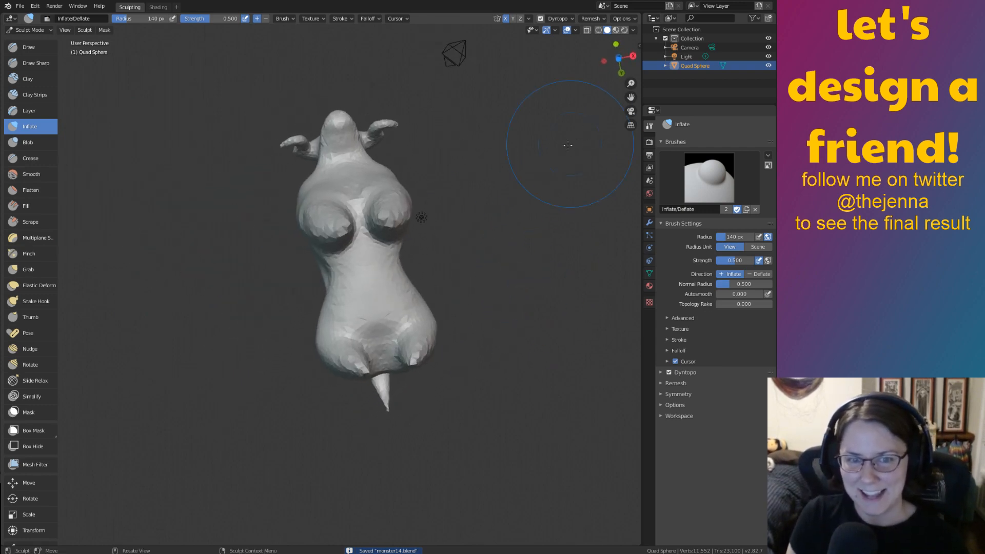
{"action": "middle_click_drag", "start_coordinate": [498, 169], "coordinate": [508, 316]}
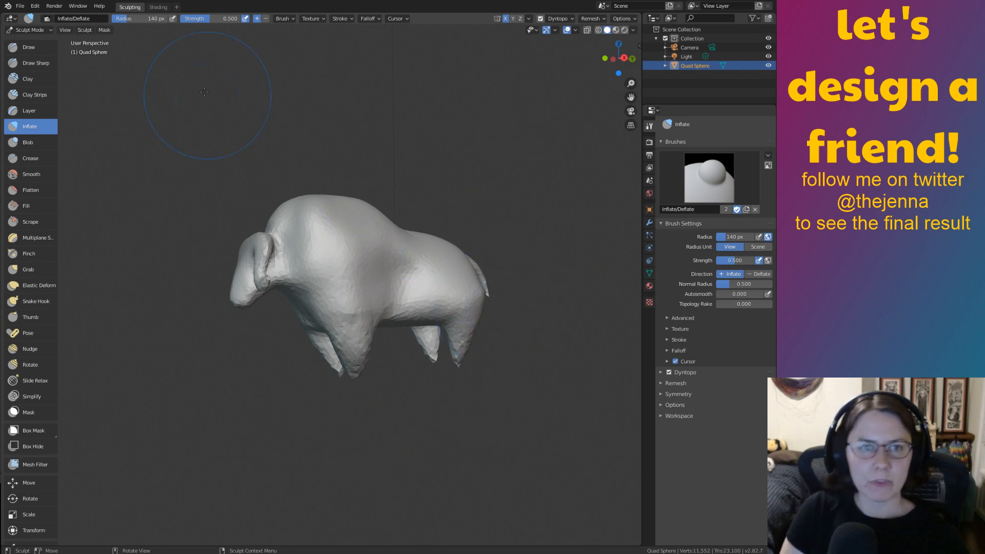
Add the general Modeling workspace to the file.
{"action": "left_click", "coordinate": [177, 7]}
{"action": "mouse_move", "coordinate": [180, 23]}
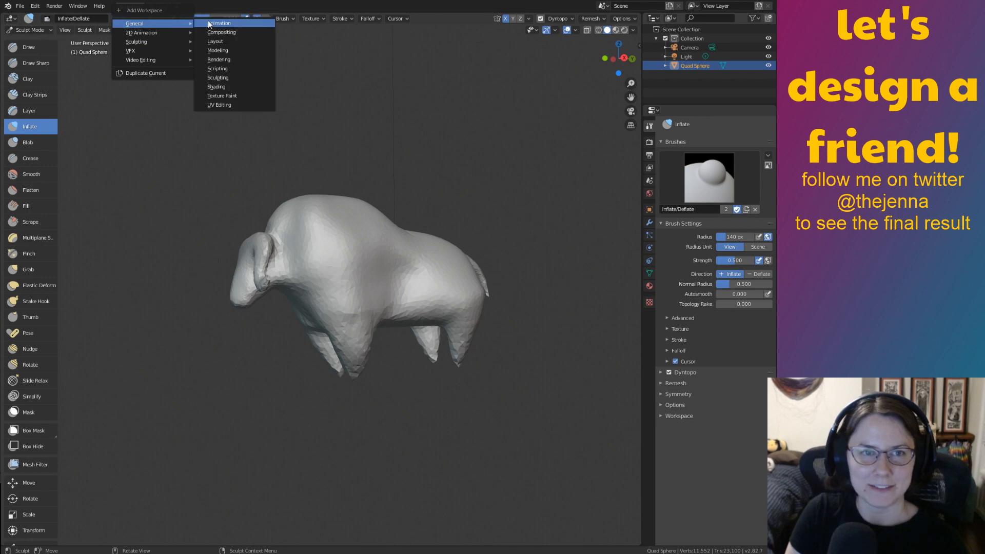
{"action": "left_click", "coordinate": [217, 50]}
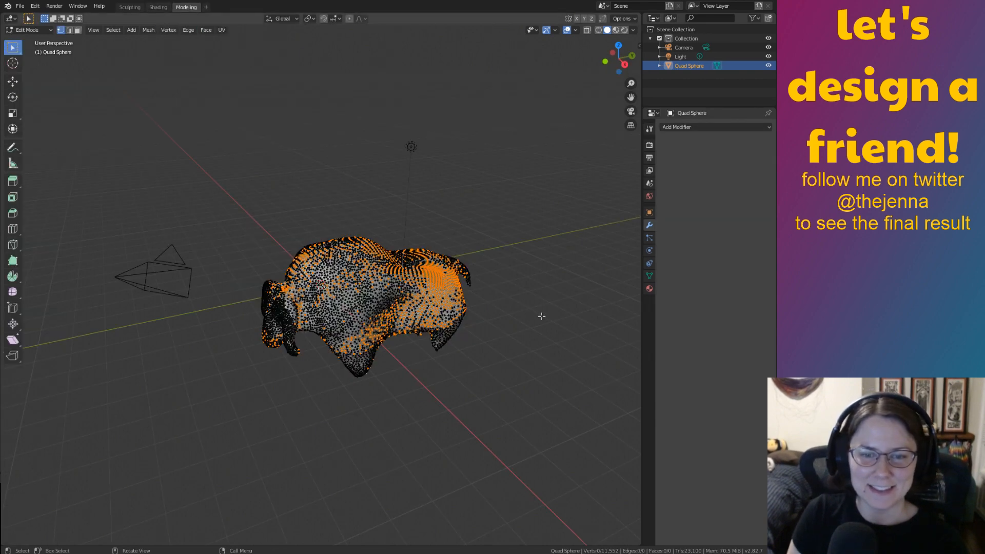
Turn on X-ray and box-select the creature's whole hindquarters from mid-body back, including the tail and rear legs.
{"action": "middle_click_drag", "start_coordinate": [541, 316], "coordinate": [519, 261]}
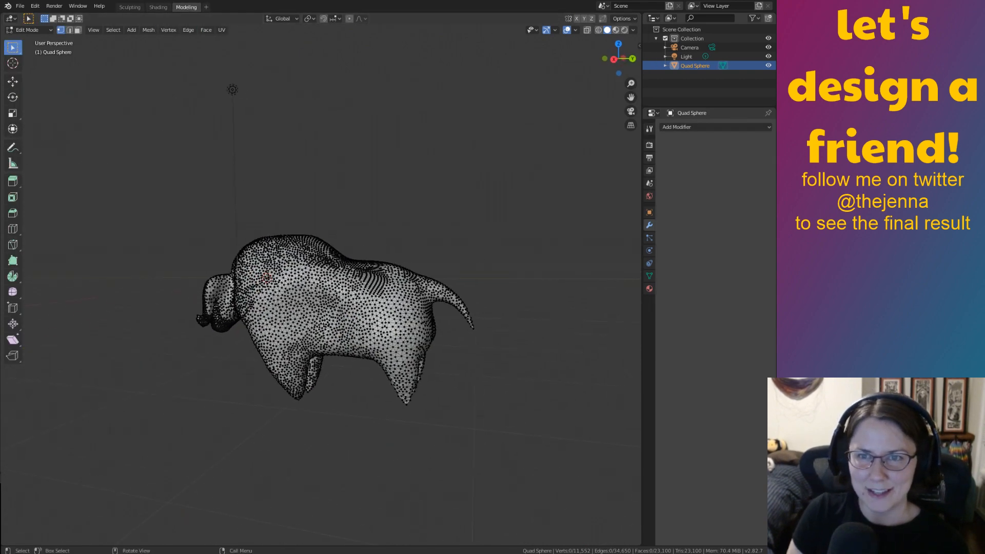
{"action": "left_click", "coordinate": [586, 29]}
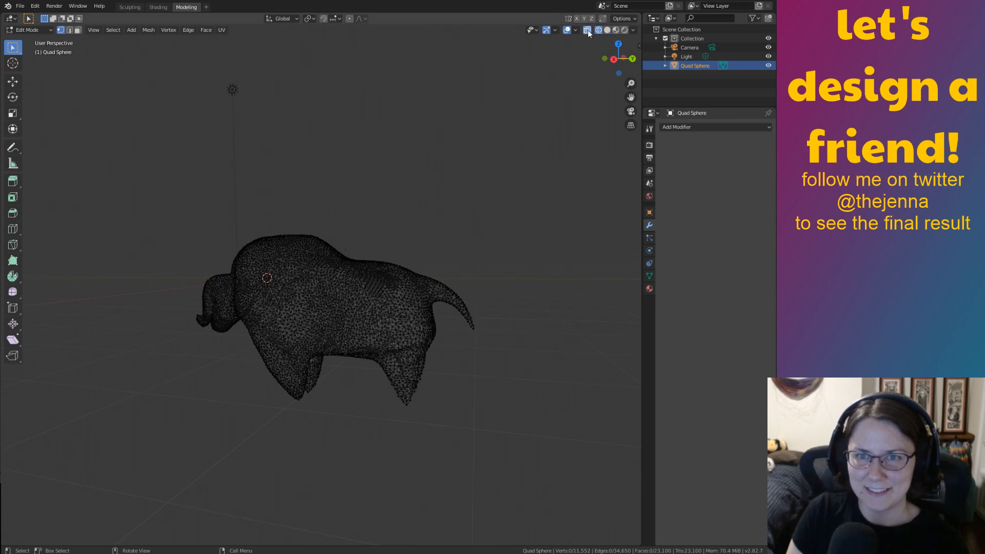
{"action": "left_click_drag", "start_coordinate": [539, 209], "coordinate": [355, 364]}
{"action": "middle_click_drag", "start_coordinate": [359, 354], "coordinate": [400, 347]}
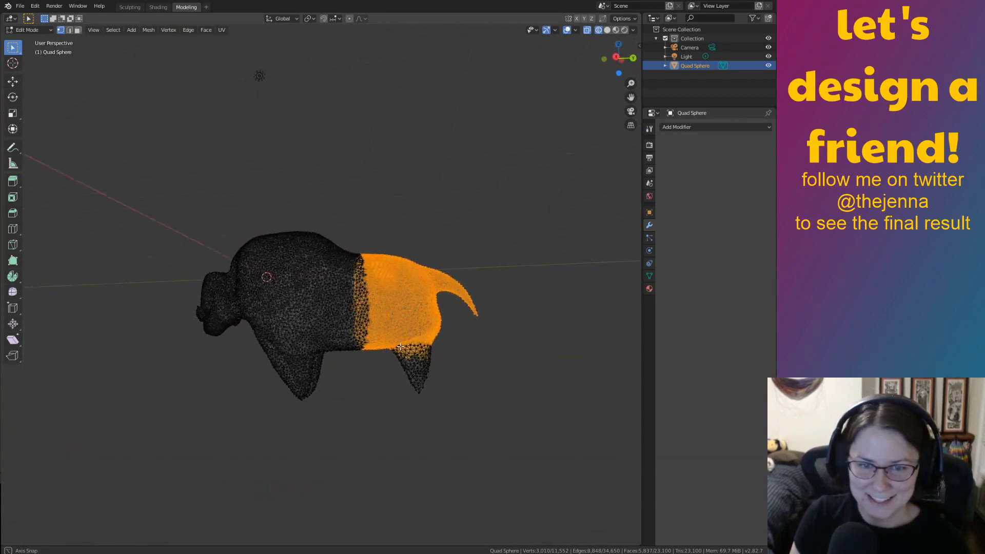
{"action": "left_click", "coordinate": [477, 314]}
{"action": "left_click_drag", "start_coordinate": [554, 198], "coordinate": [367, 410]}
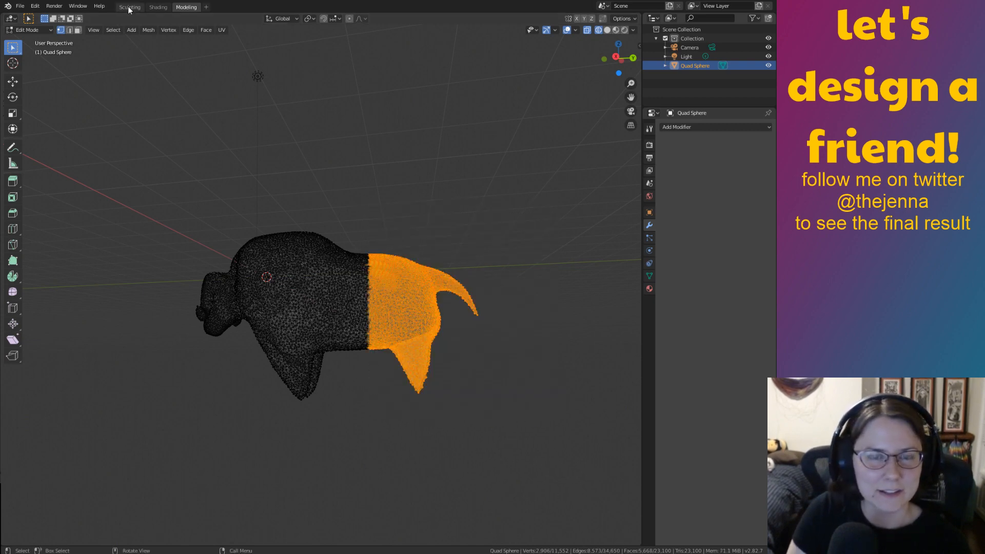
{"action": "left_click", "coordinate": [34, 31]}
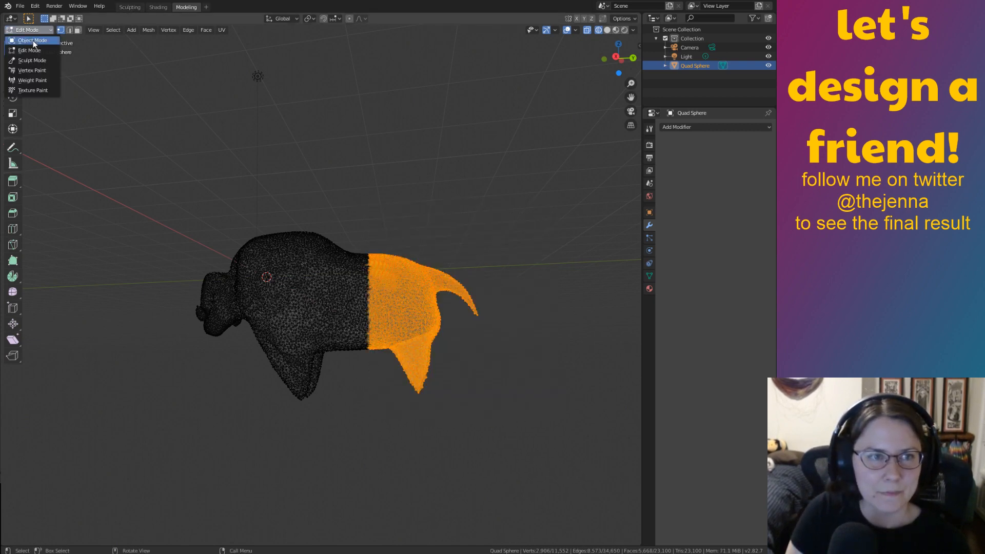
{"action": "left_click", "coordinate": [33, 40]}
{"action": "key", "text": "Tab"}
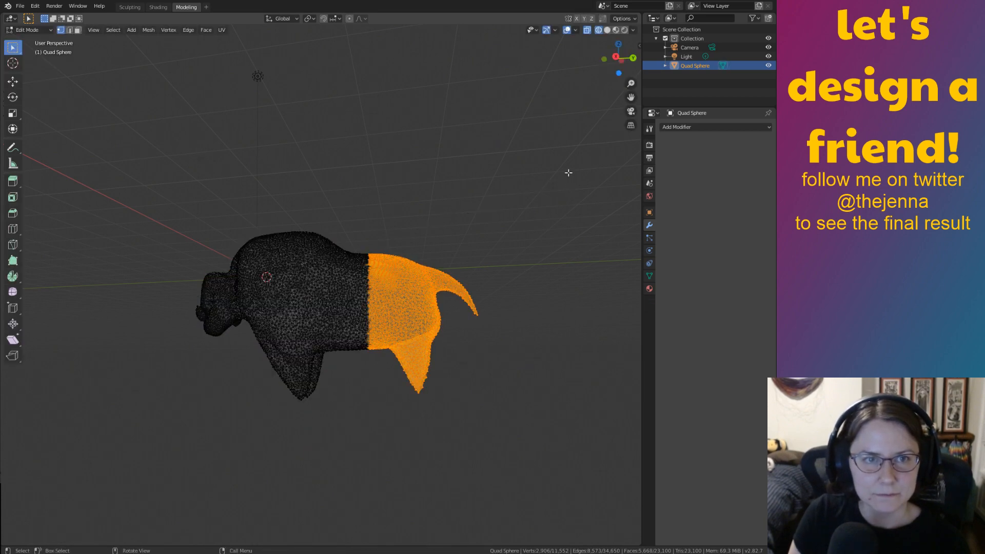
Enable proportional editing and scale the selected hindquarters down slightly with Smooth falloff.
{"action": "left_click", "coordinate": [359, 19]}
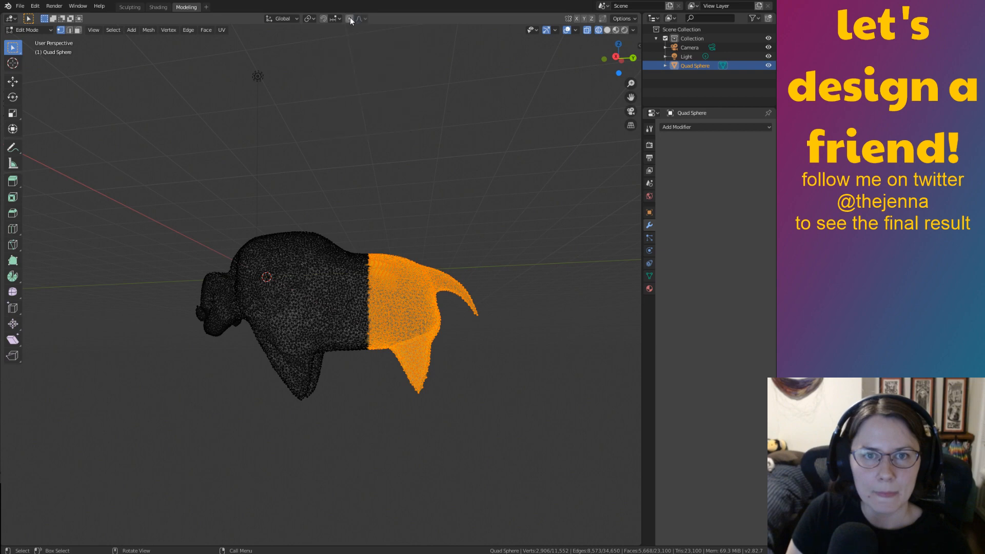
{"action": "left_click", "coordinate": [349, 19]}
{"action": "key", "text": "s"}
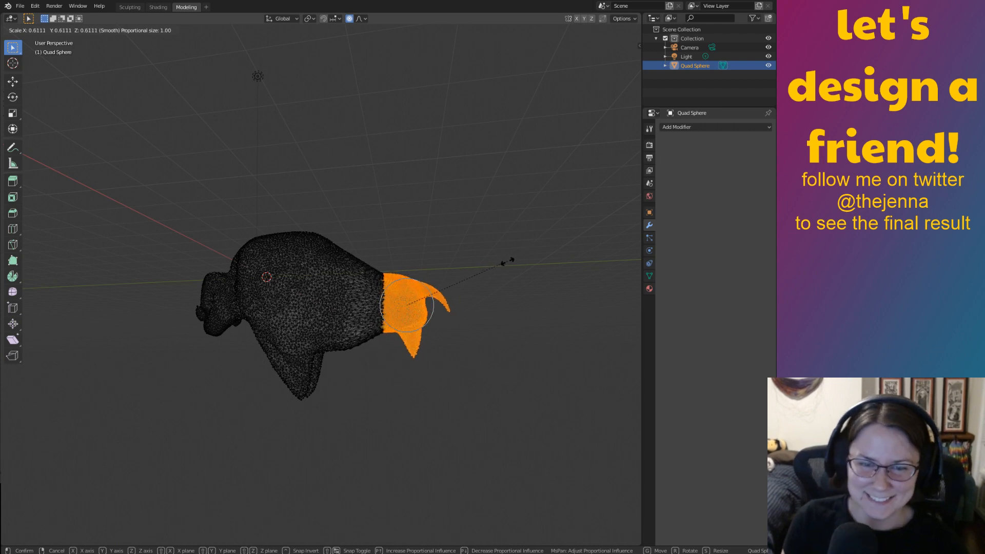
{"action": "left_click", "coordinate": [559, 245]}
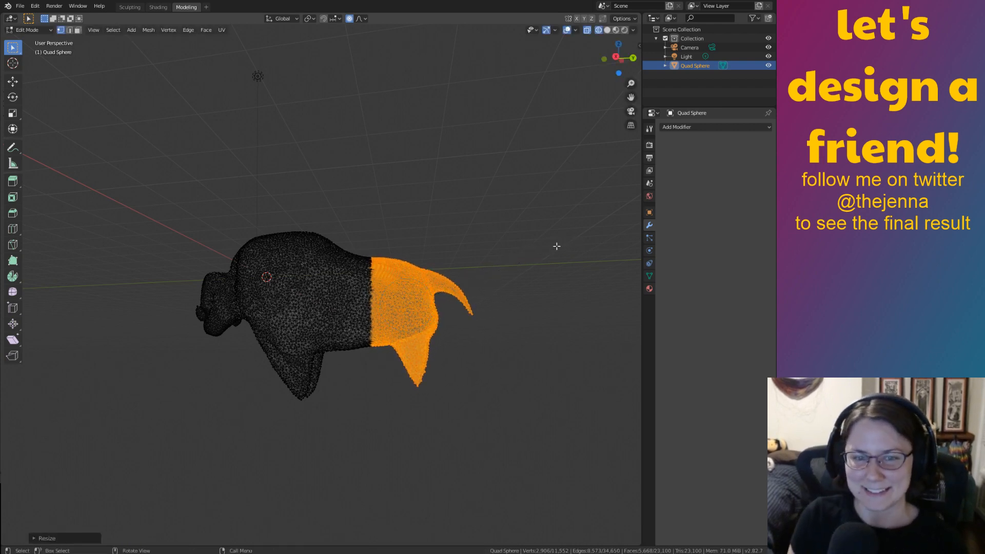
Try scaling down the hindquarters with the Sphere proportional falloff, and undo that resize.
{"action": "left_click", "coordinate": [365, 19]}
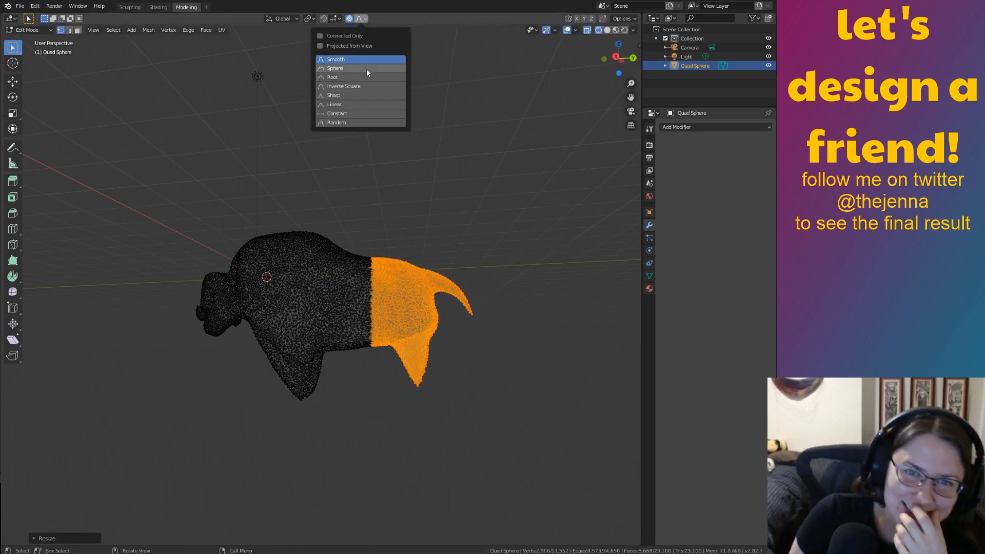
{"action": "left_click", "coordinate": [363, 71]}
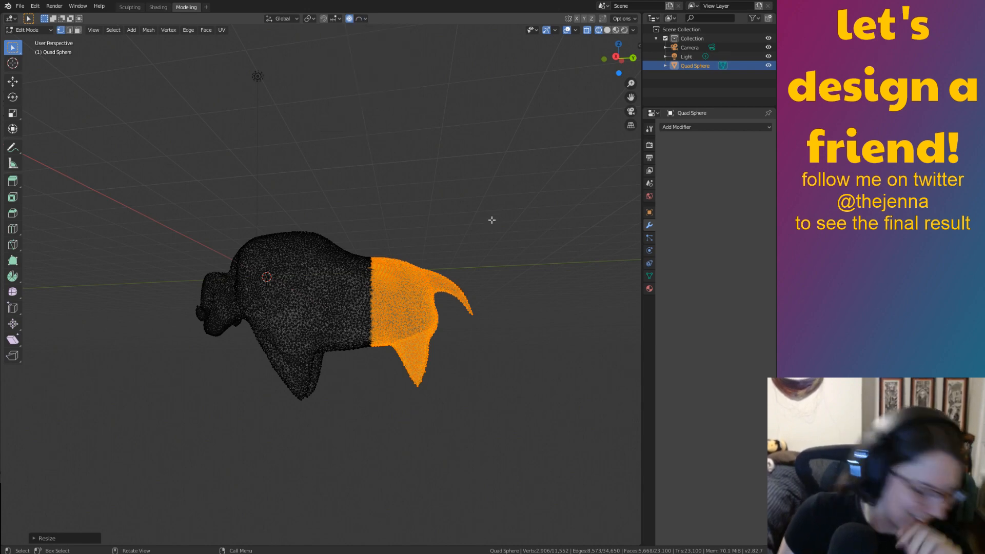
{"action": "key", "text": "s"}
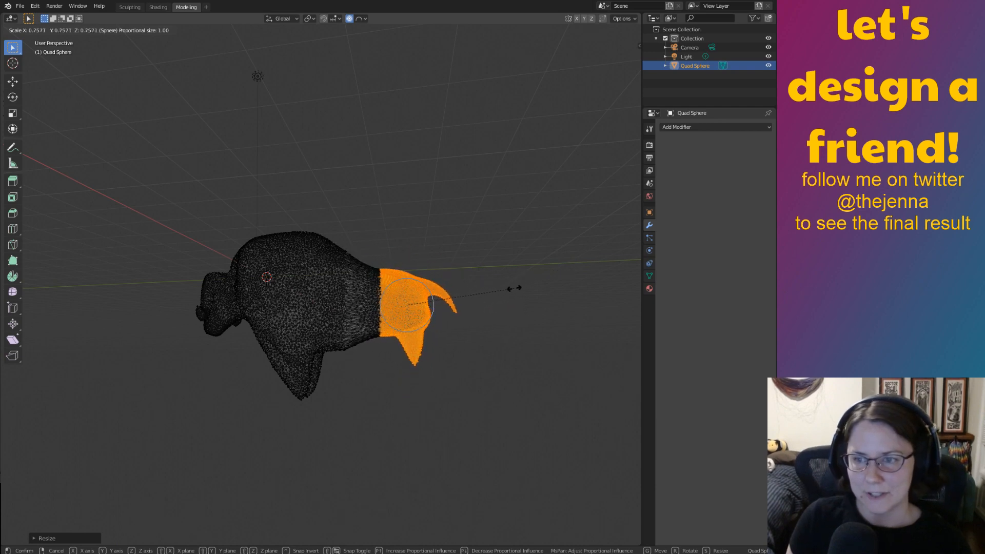
{"action": "left_click", "coordinate": [515, 289]}
{"action": "key", "text": "ctrl+z"}
Try scaling down the hindquarters with the Root proportional falloff to compare the transition into the body.
{"action": "middle_click_drag", "start_coordinate": [551, 381], "coordinate": [556, 386], "text": "shift"}
{"action": "scroll", "coordinate": [557, 387], "scroll_direction": "up", "scroll_amount": 2}
{"action": "middle_click_drag", "start_coordinate": [554, 332], "coordinate": [530, 298], "text": "shift"}
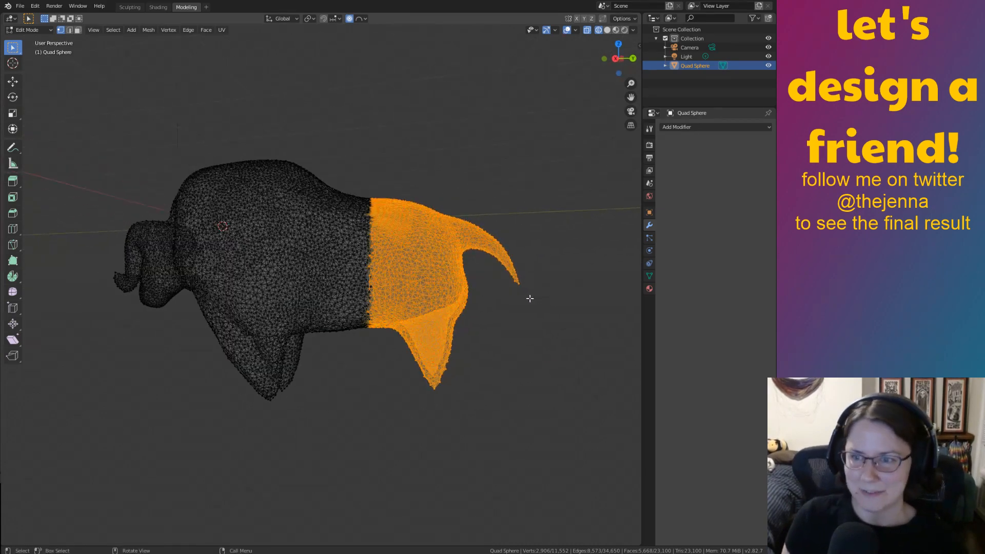
{"action": "left_click", "coordinate": [365, 18]}
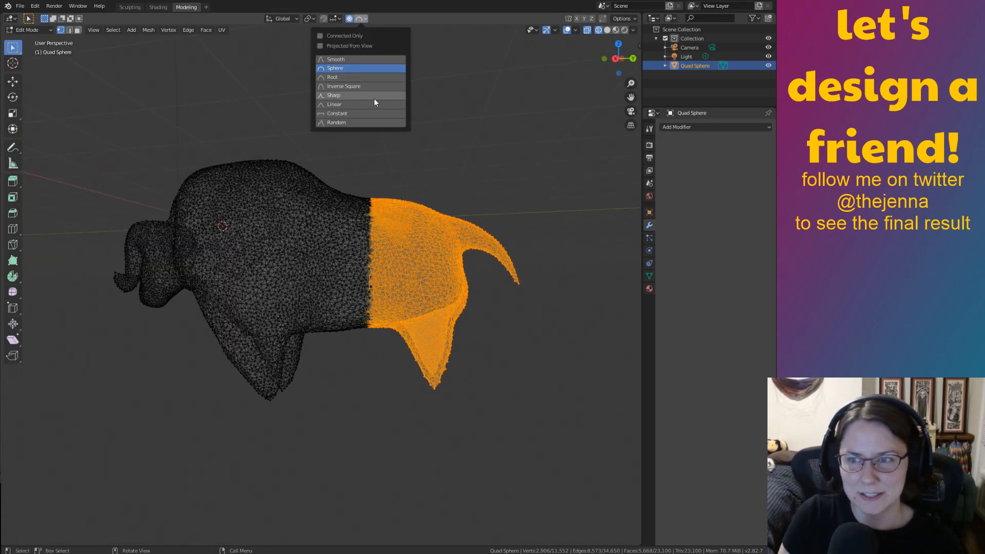
{"action": "left_click", "coordinate": [359, 77]}
{"action": "key", "text": "s"}
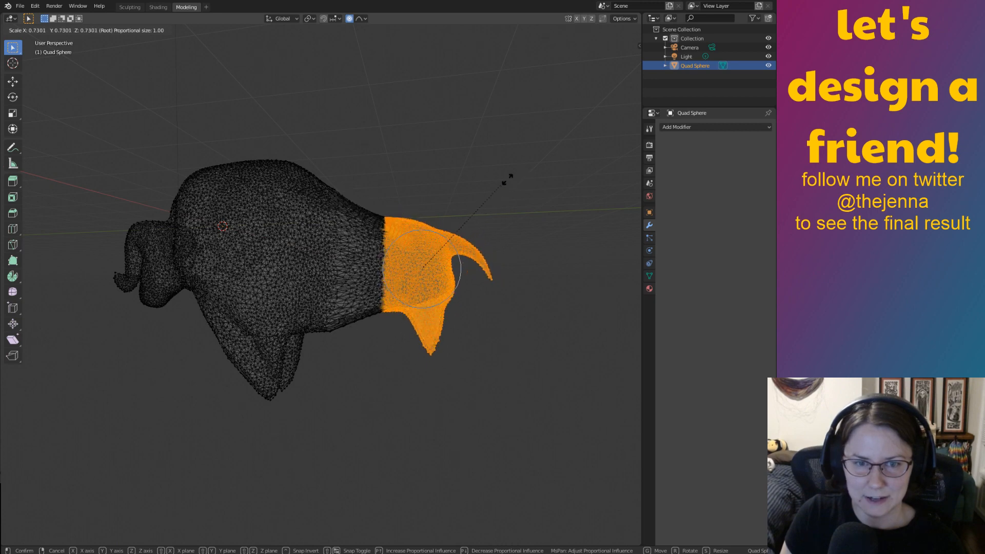
{"action": "left_click", "coordinate": [526, 168]}
Set the proportional falloff back to Smooth and try shrinking the hindquarters again.
{"action": "left_click", "coordinate": [358, 19]}
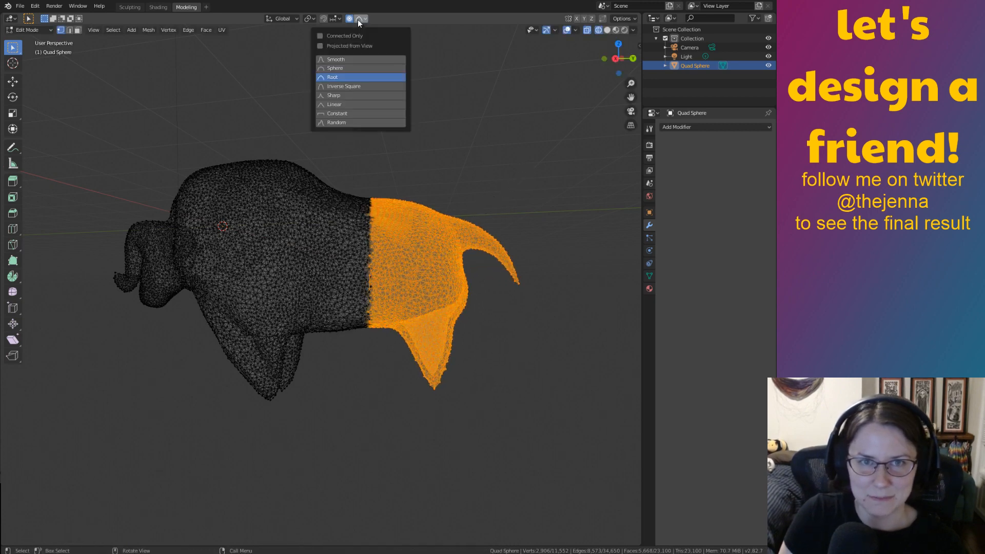
{"action": "left_click", "coordinate": [347, 60]}
{"action": "key", "text": "s"}
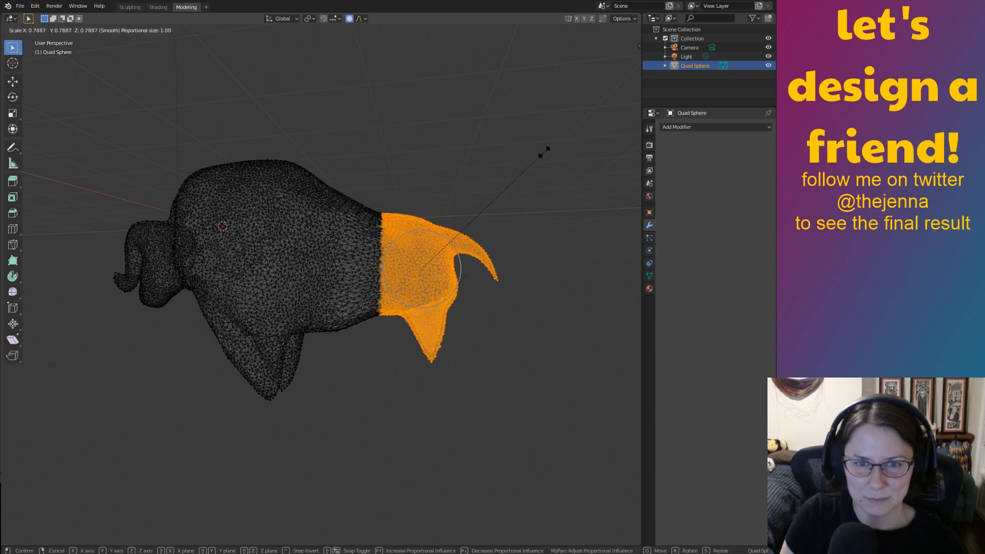
{"action": "left_click", "coordinate": [535, 158]}
{"action": "right_click", "coordinate": [549, 213]}
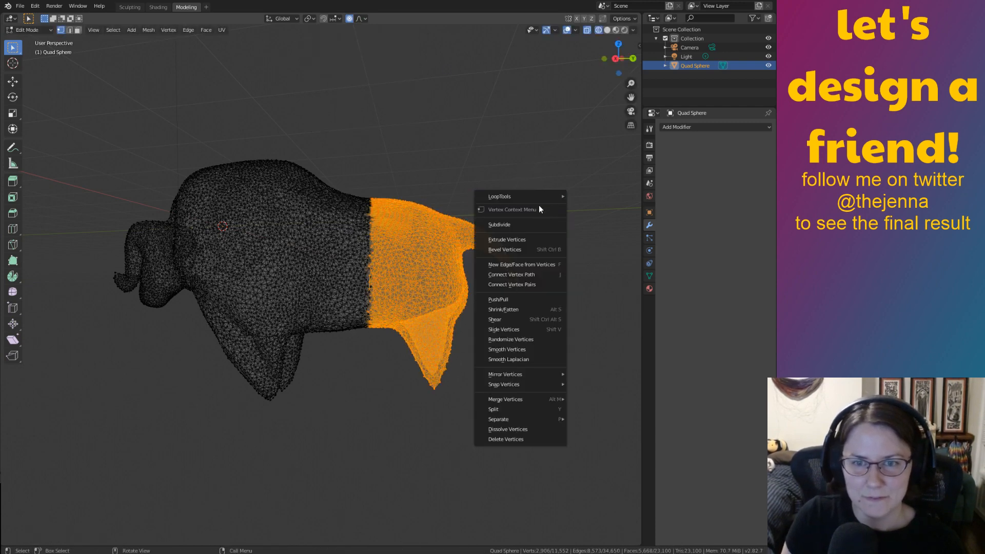
{"action": "left_click", "coordinate": [492, 189]}
Reselect the hindquarters from slightly further forward on the body and try scaling them down.
{"action": "left_click_drag", "start_coordinate": [568, 168], "coordinate": [363, 417]}
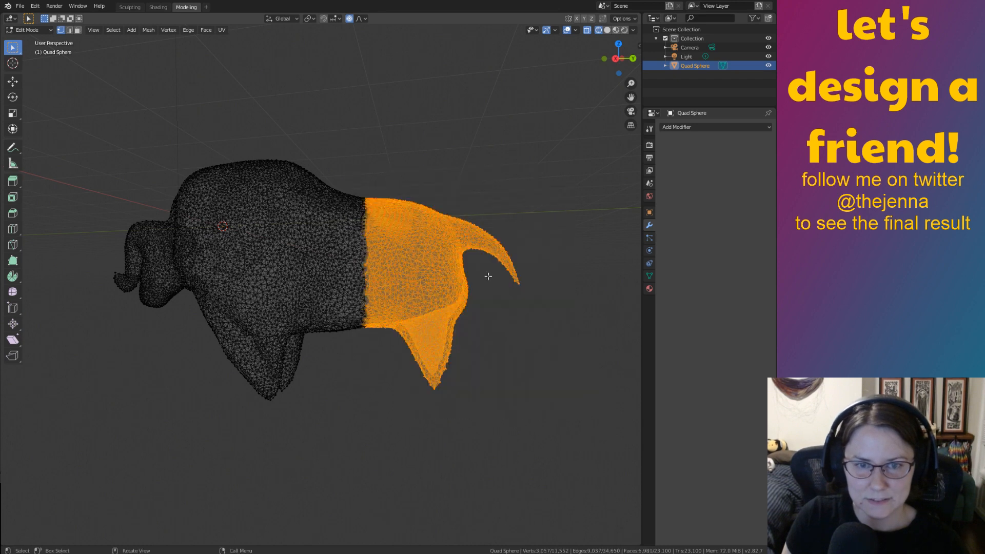
{"action": "key", "text": "s"}
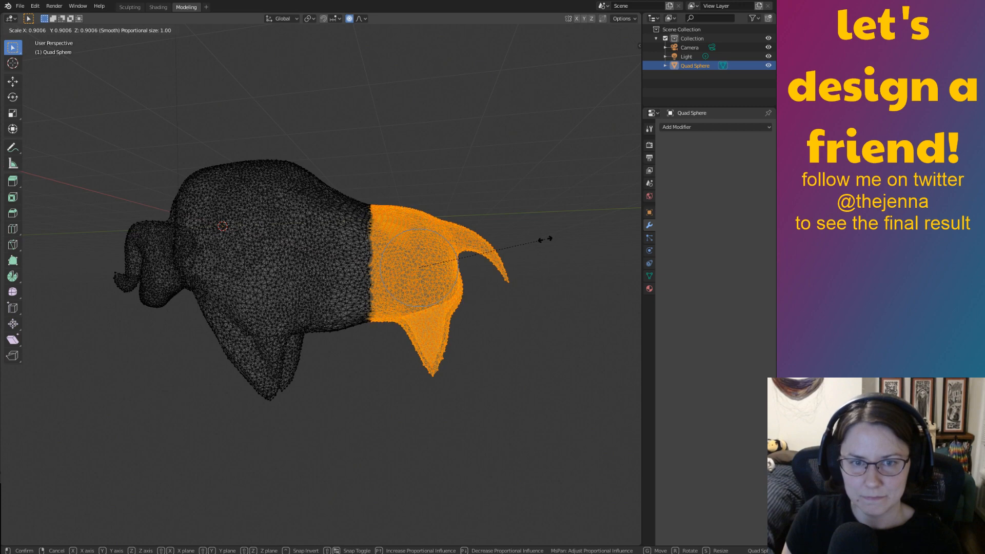
{"action": "key", "text": "Escape"}
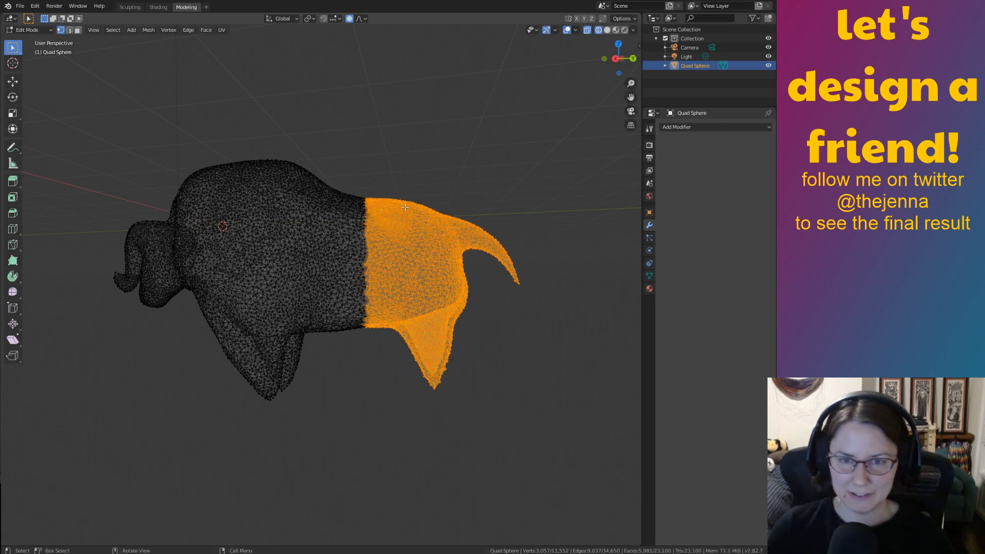
Scale the selected hindquarters to about 0.77 with Smooth falloff, comparing small and large proportional influence sizes and settling on 2.59.
{"action": "key", "text": "s"}
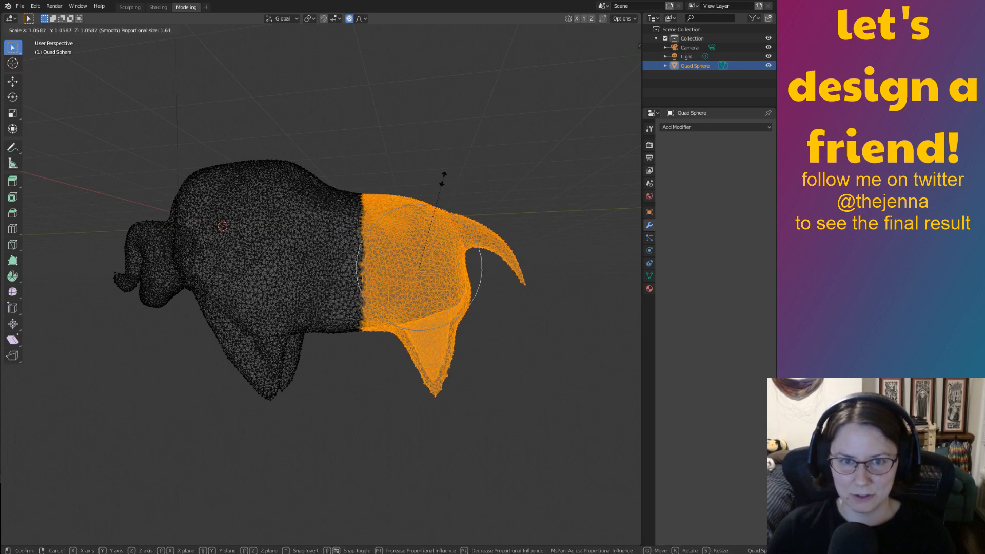
{"action": "scroll", "coordinate": [441, 177], "scroll_direction": "down", "scroll_amount": 5}
{"action": "scroll", "coordinate": [444, 179], "scroll_direction": "up", "scroll_amount": 20}
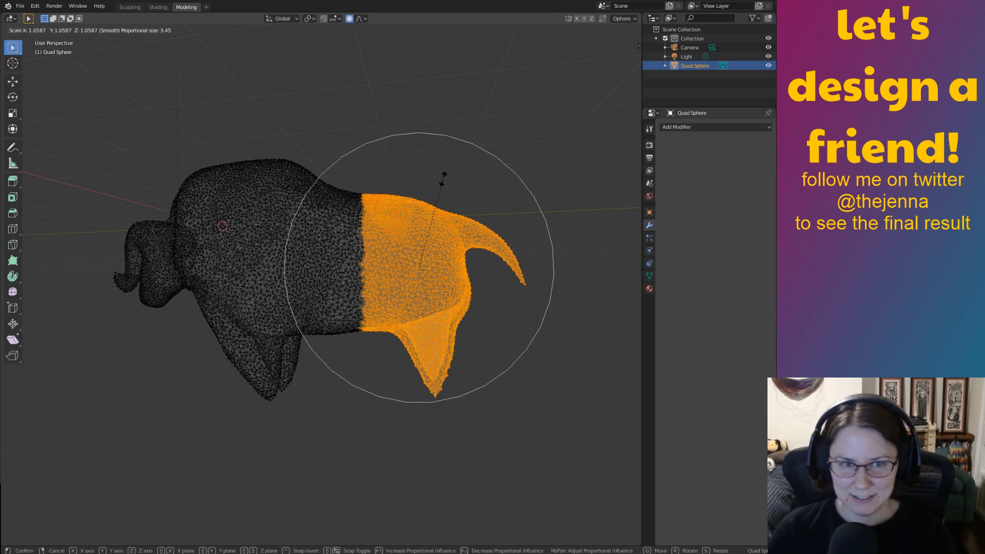
{"action": "scroll", "coordinate": [457, 173], "scroll_direction": "down", "scroll_amount": 19}
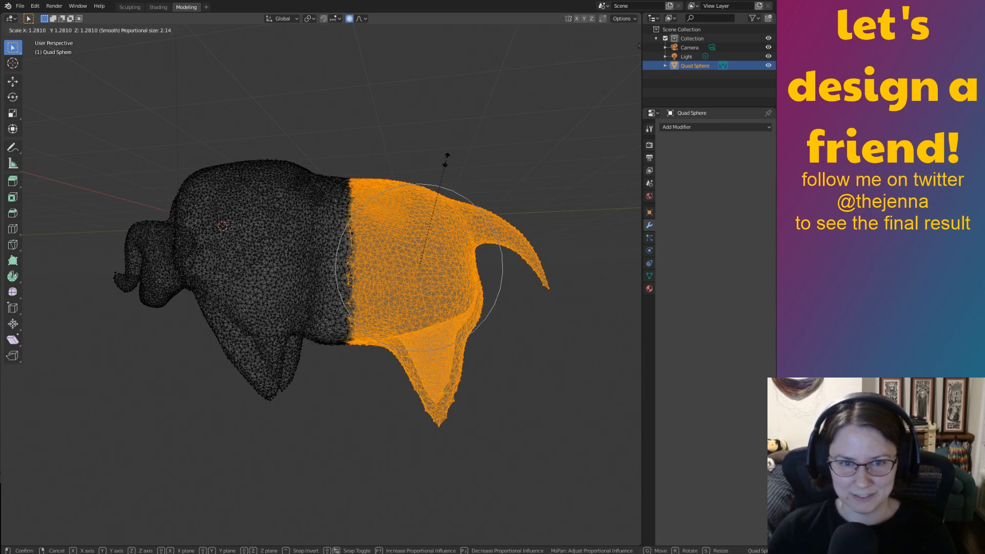
{"action": "scroll", "coordinate": [425, 198], "scroll_direction": "down", "scroll_amount": 20}
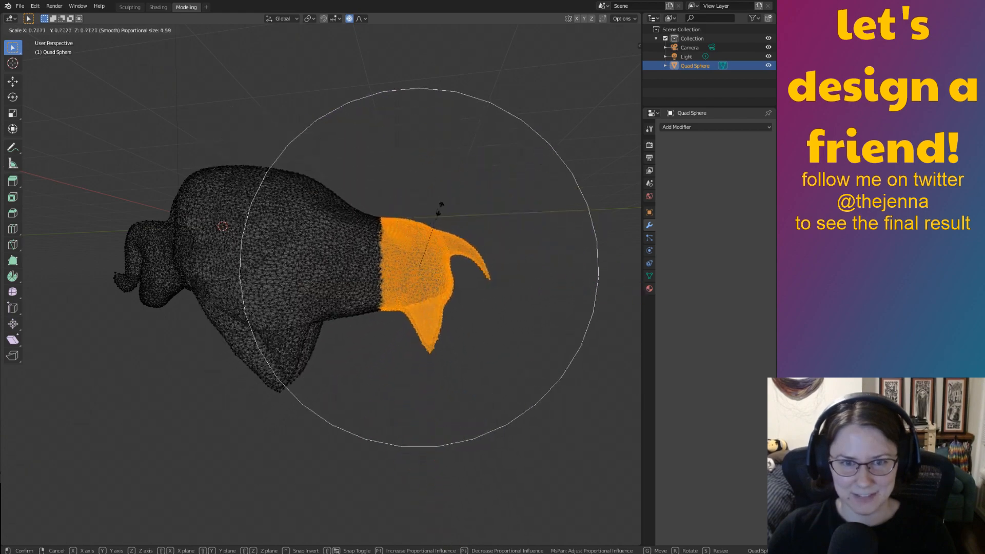
{"action": "scroll", "coordinate": [439, 212], "scroll_direction": "up", "scroll_amount": 20}
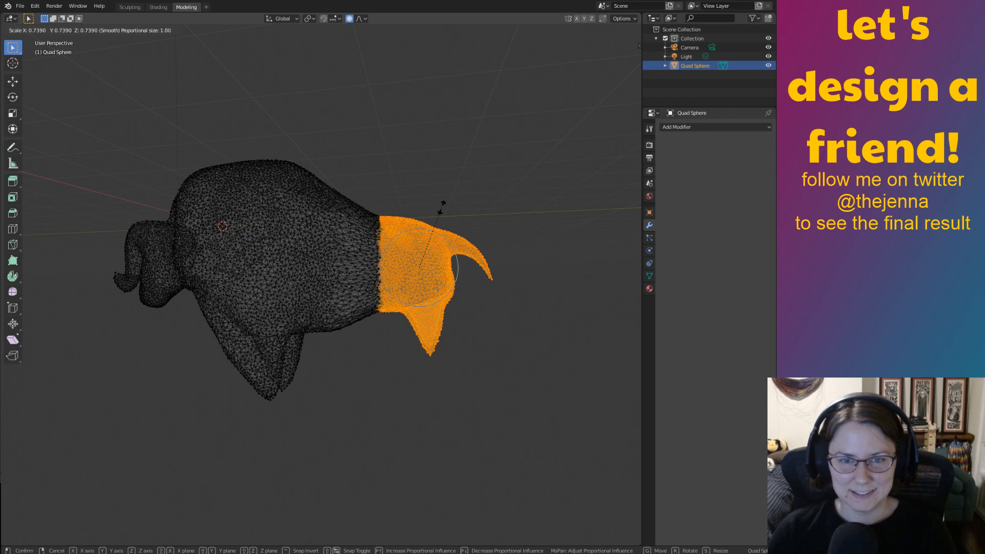
{"action": "scroll", "coordinate": [451, 231], "scroll_direction": "up", "scroll_amount": 7}
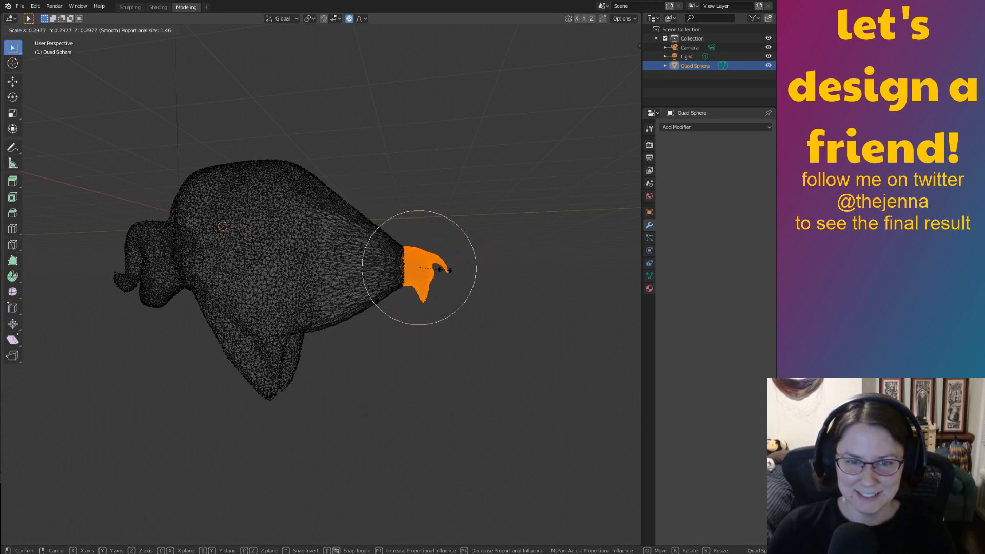
{"action": "scroll", "coordinate": [454, 269], "scroll_direction": "down", "scroll_amount": 3}
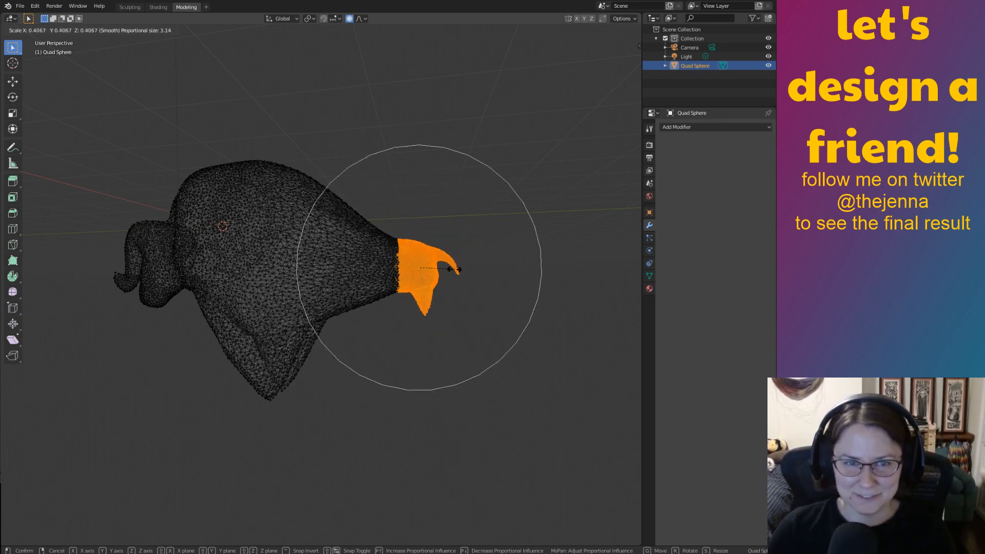
{"action": "scroll", "coordinate": [454, 269], "scroll_direction": "up", "scroll_amount": 9}
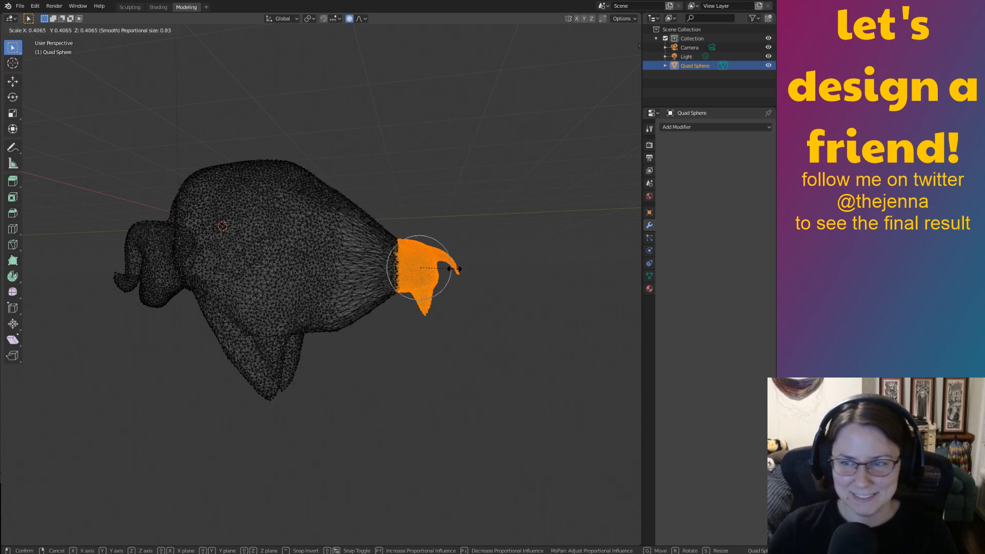
{"action": "scroll", "coordinate": [453, 269], "scroll_direction": "down", "scroll_amount": 6}
{"action": "scroll", "coordinate": [453, 268], "scroll_direction": "down", "scroll_amount": 18}
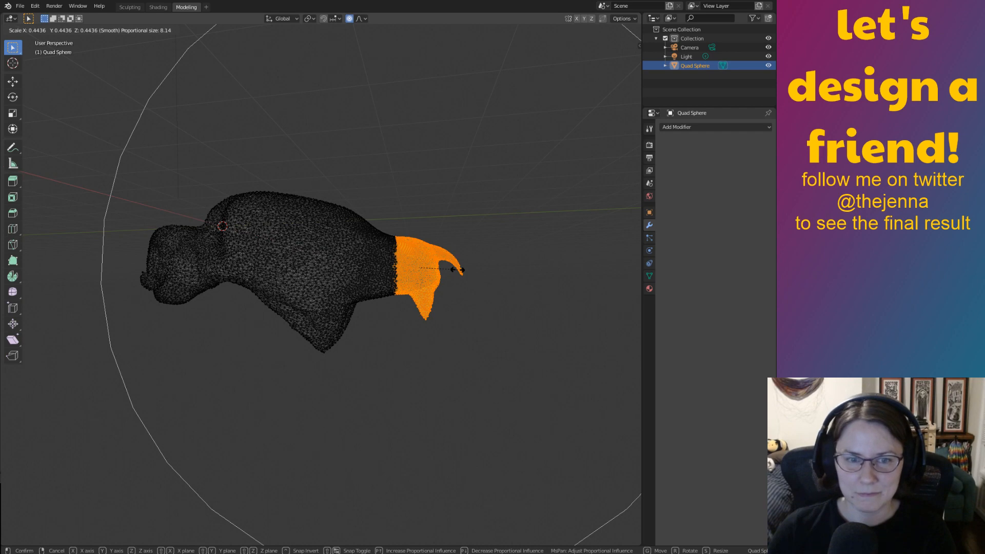
{"action": "scroll", "coordinate": [454, 269], "scroll_direction": "up", "scroll_amount": 20}
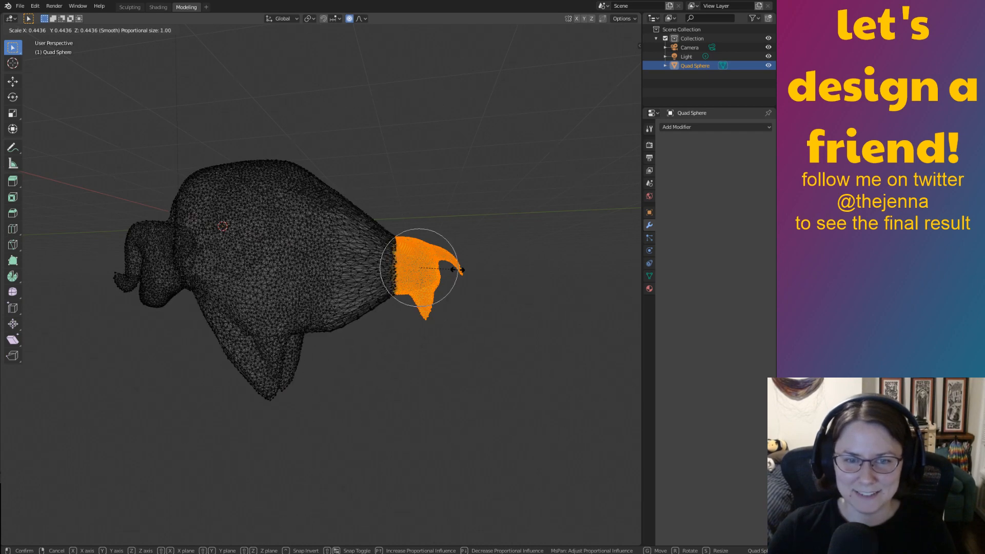
{"action": "scroll", "coordinate": [454, 269], "scroll_direction": "down", "scroll_amount": 14}
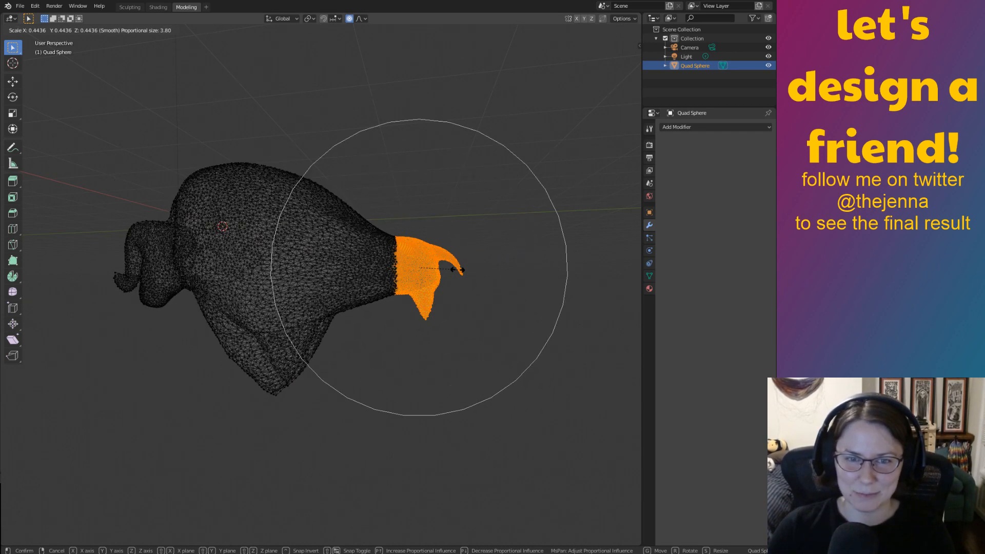
{"action": "scroll", "coordinate": [454, 268], "scroll_direction": "down", "scroll_amount": 11}
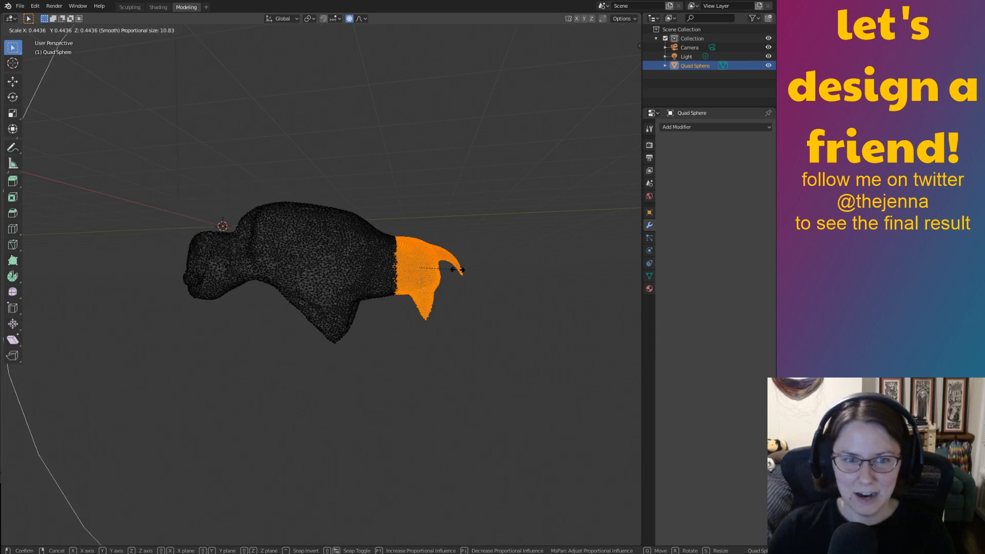
{"action": "scroll", "coordinate": [456, 269], "scroll_direction": "up", "scroll_amount": 13}
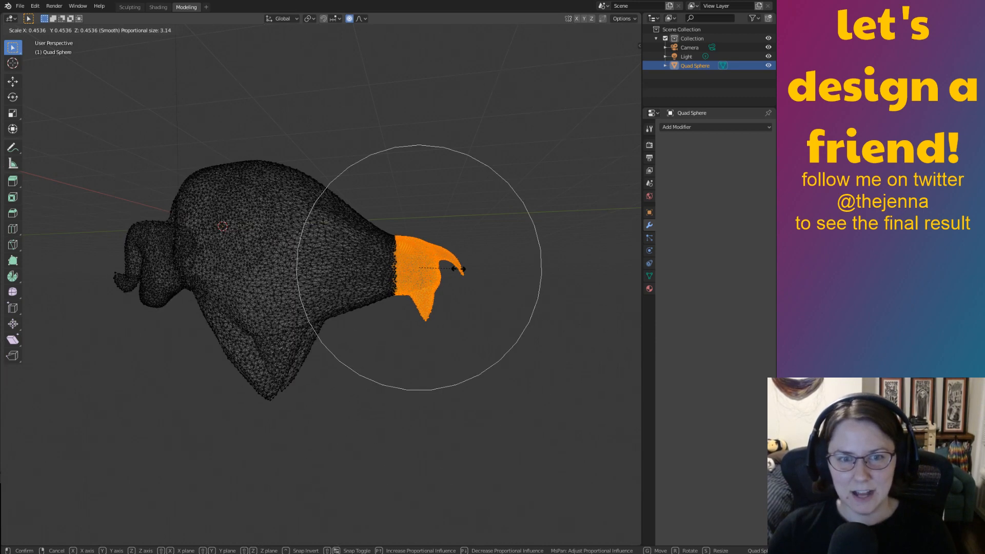
{"action": "scroll", "coordinate": [458, 269], "scroll_direction": "up", "scroll_amount": 10}
{"action": "scroll", "coordinate": [458, 268], "scroll_direction": "down", "scroll_amount": 6}
{"action": "scroll", "coordinate": [458, 269], "scroll_direction": "up", "scroll_amount": 5}
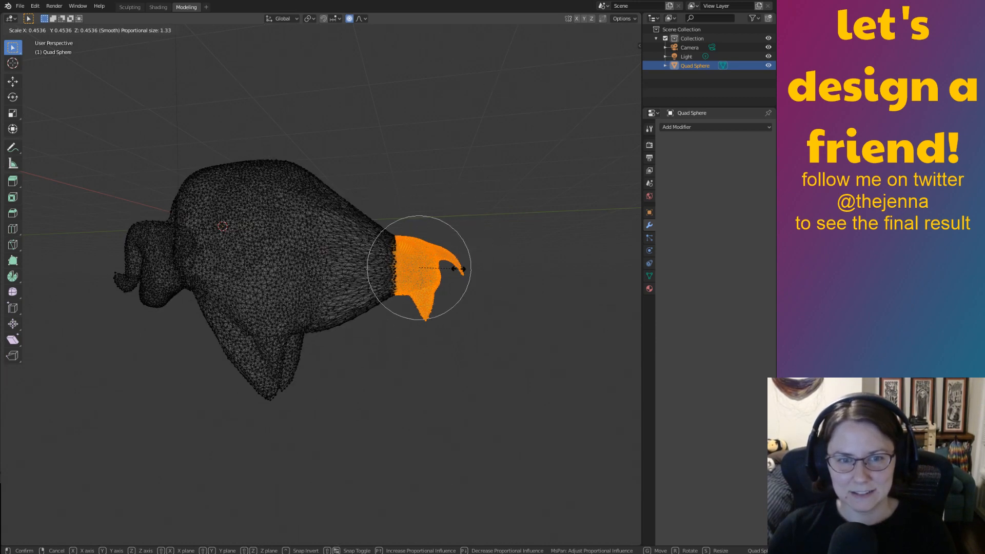
{"action": "scroll", "coordinate": [458, 268], "scroll_direction": "down", "scroll_amount": 12}
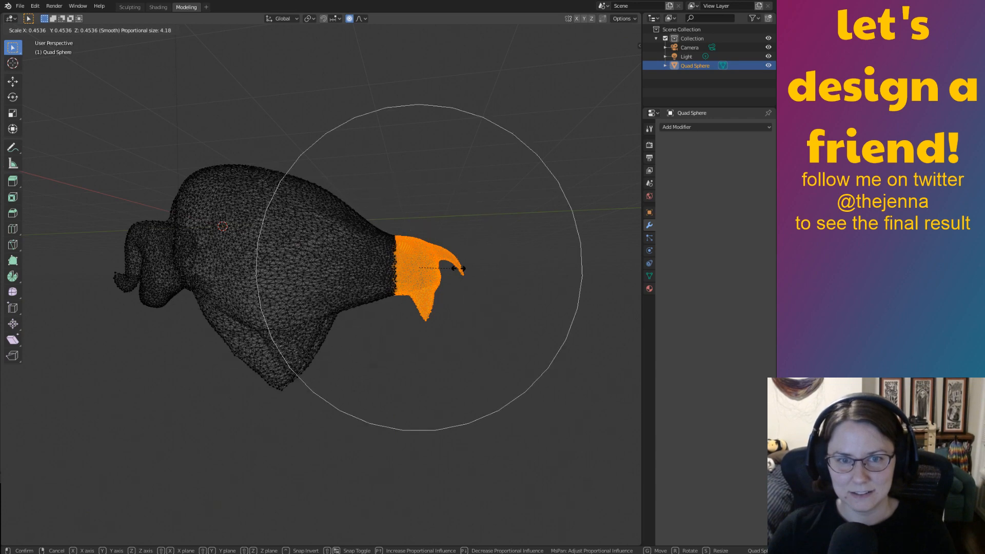
{"action": "scroll", "coordinate": [458, 268], "scroll_direction": "down", "scroll_amount": 6}
{"action": "scroll", "coordinate": [457, 267], "scroll_direction": "up", "scroll_amount": 15}
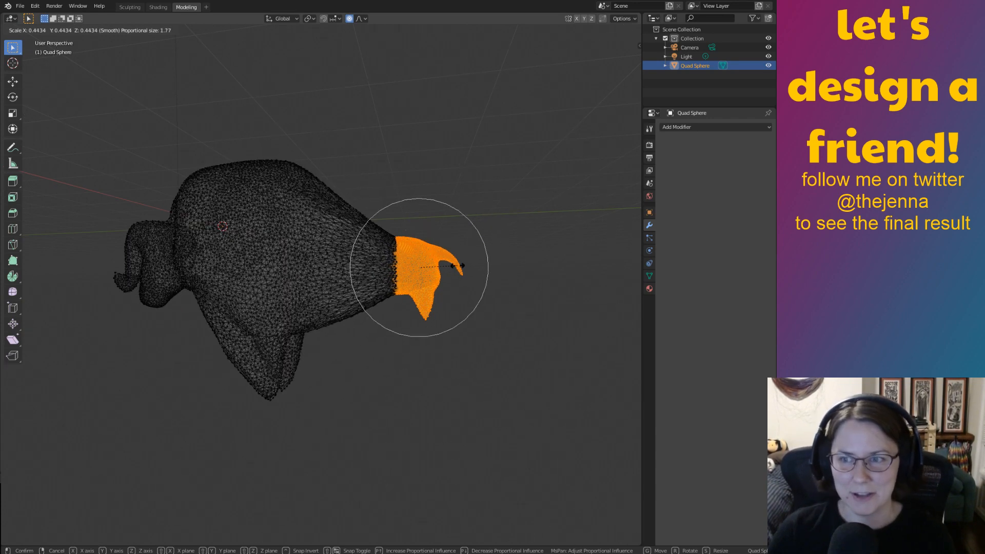
{"action": "scroll", "coordinate": [462, 265], "scroll_direction": "up", "scroll_amount": 5}
{"action": "scroll", "coordinate": [457, 264], "scroll_direction": "down", "scroll_amount": 20}
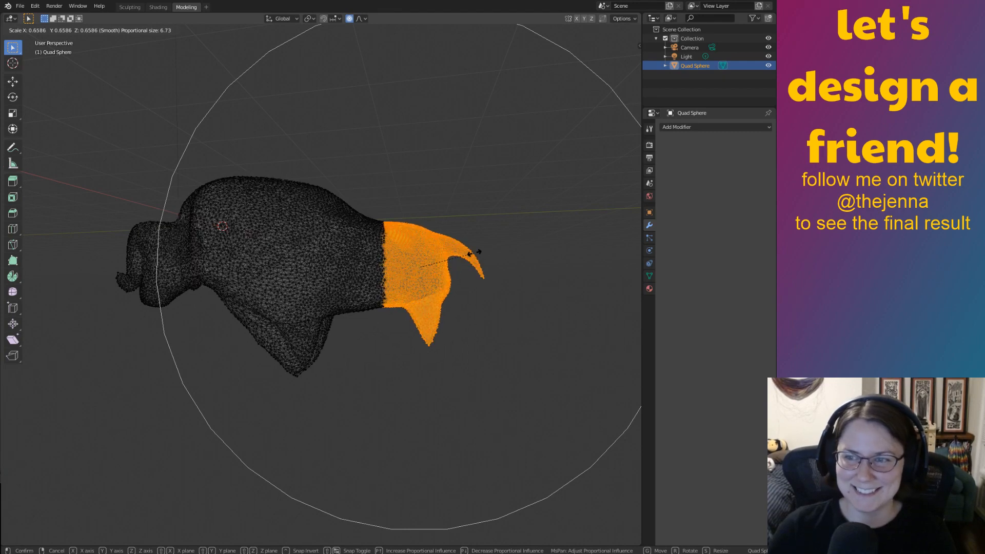
{"action": "scroll", "coordinate": [474, 253], "scroll_direction": "up", "scroll_amount": 5}
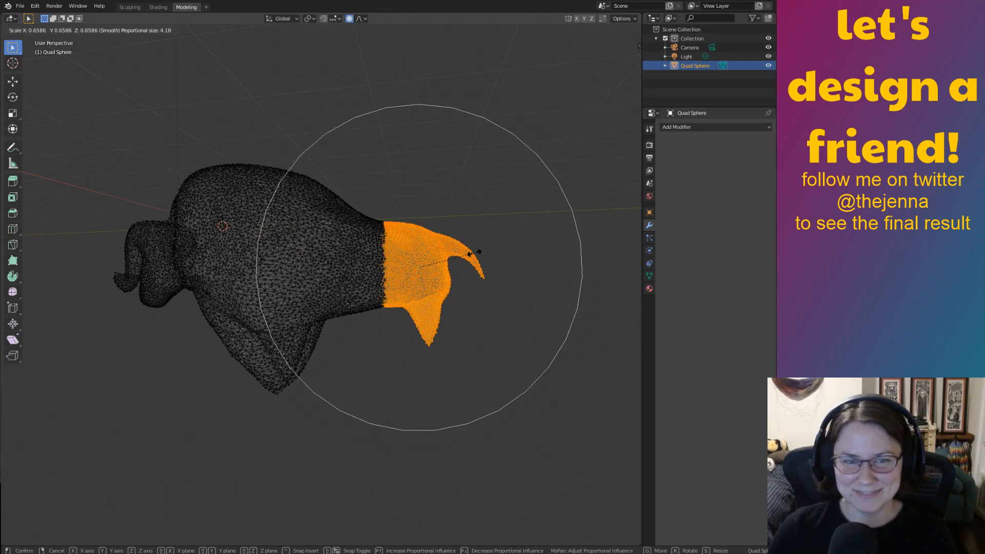
{"action": "scroll", "coordinate": [474, 252], "scroll_direction": "up", "scroll_amount": 5}
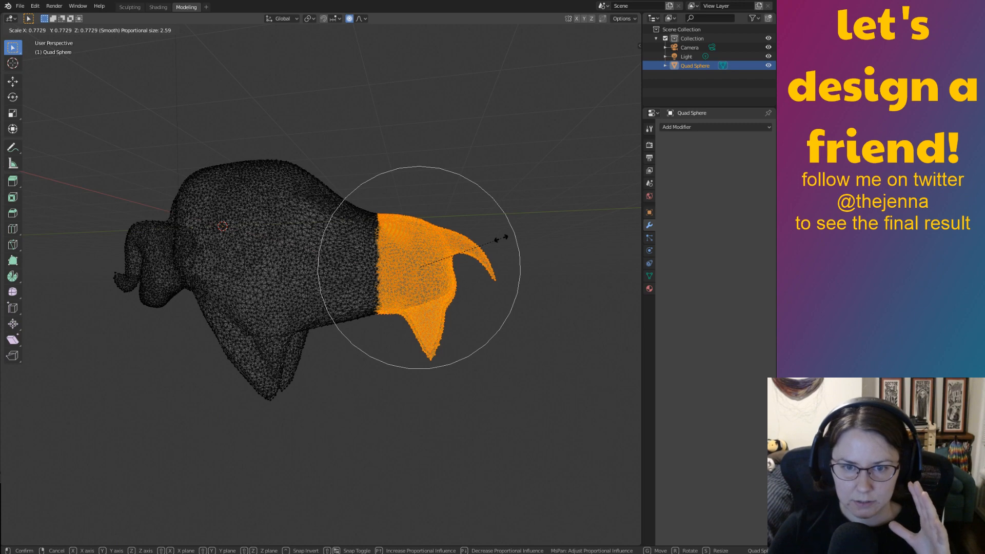
{"action": "left_click", "coordinate": [501, 239]}
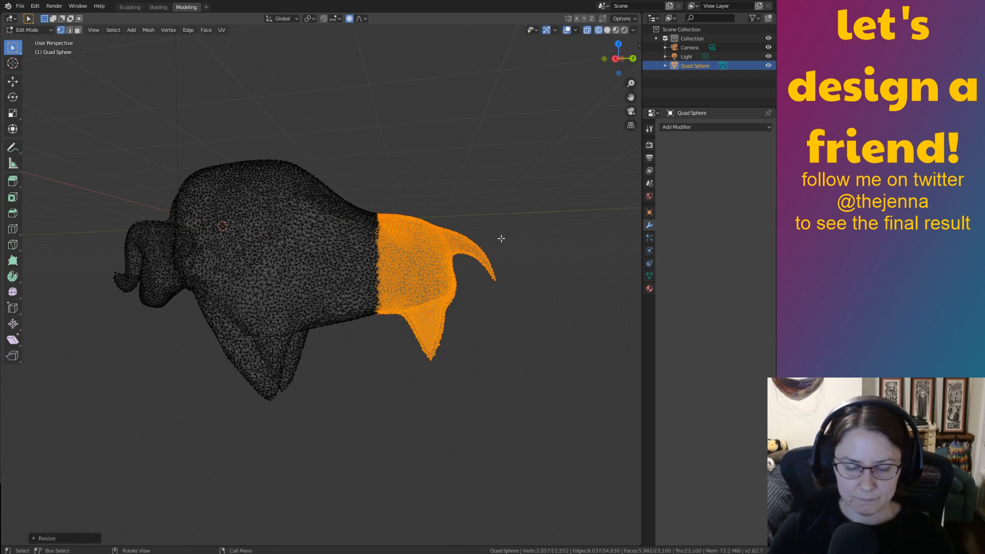
{"action": "key", "text": "g"}
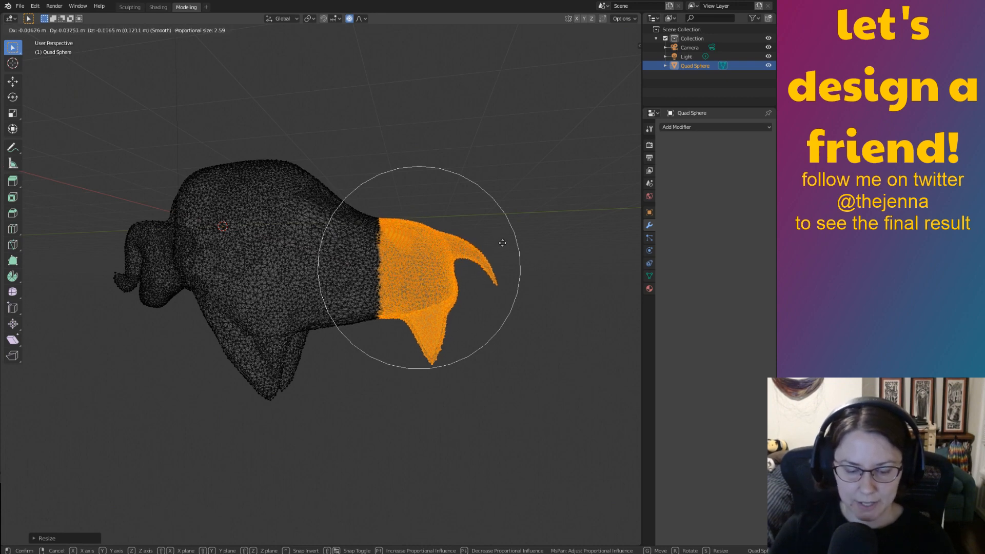
{"action": "key", "text": "z"}
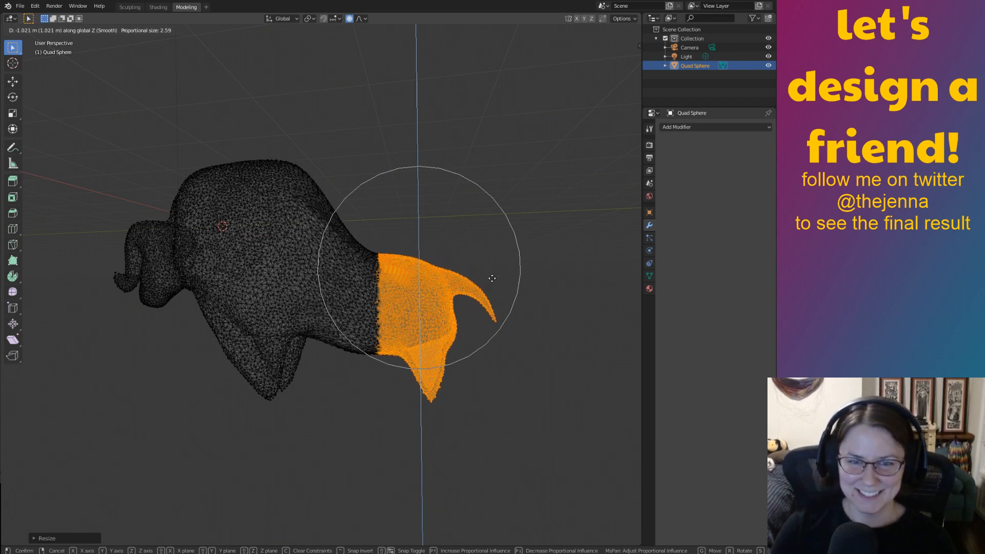
{"action": "left_click", "coordinate": [492, 233]}
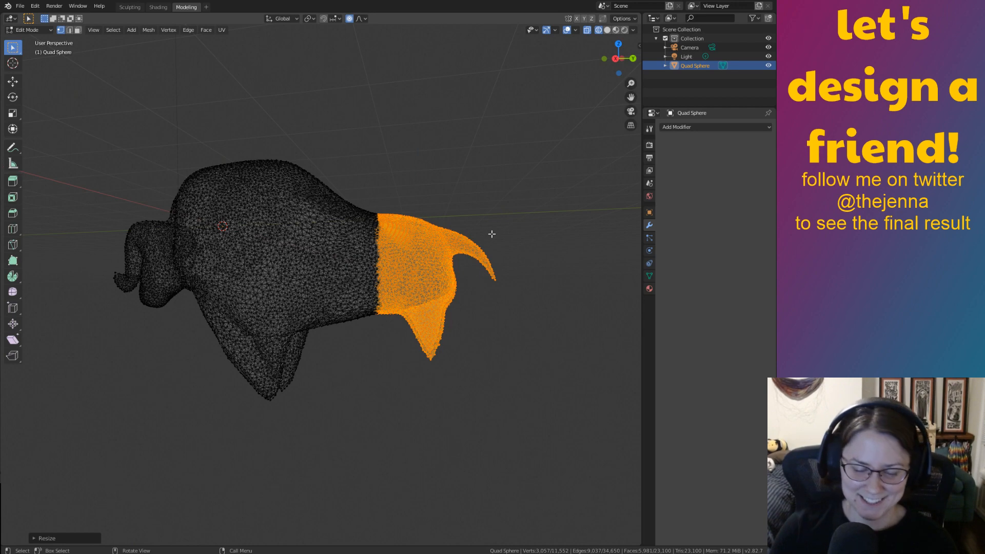
Lower the hindquarters about 1.04 m along the global Z axis, adjusting the Smooth proportional size to 3.45.
{"action": "key", "text": "g"}
{"action": "key", "text": "z"}
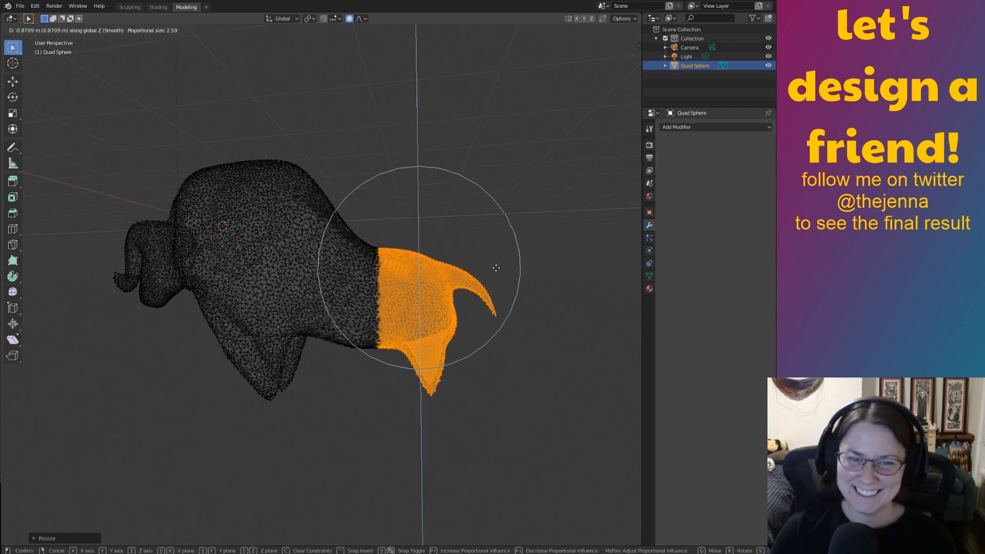
{"action": "scroll", "coordinate": [497, 269], "scroll_direction": "down", "scroll_amount": 5}
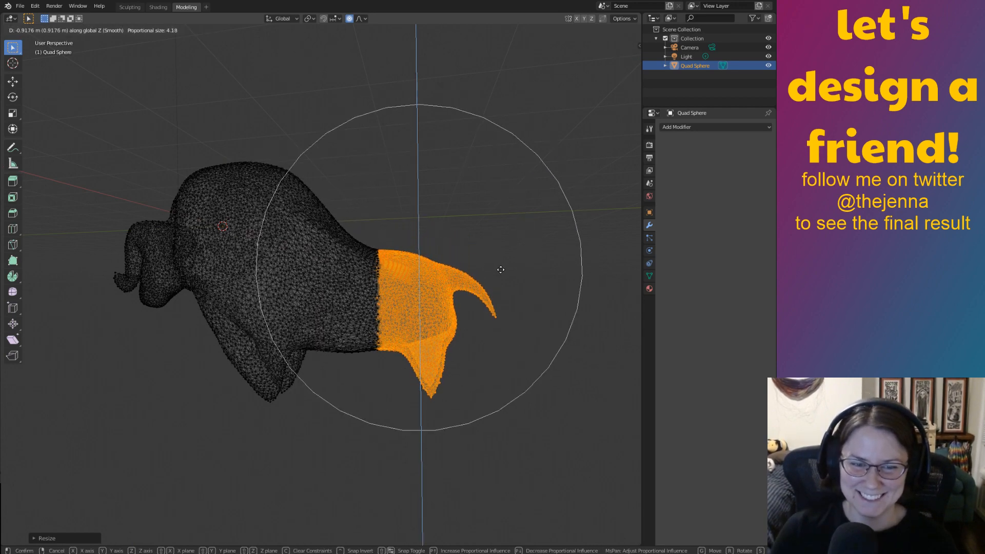
{"action": "scroll", "coordinate": [500, 269], "scroll_direction": "up", "scroll_amount": 9}
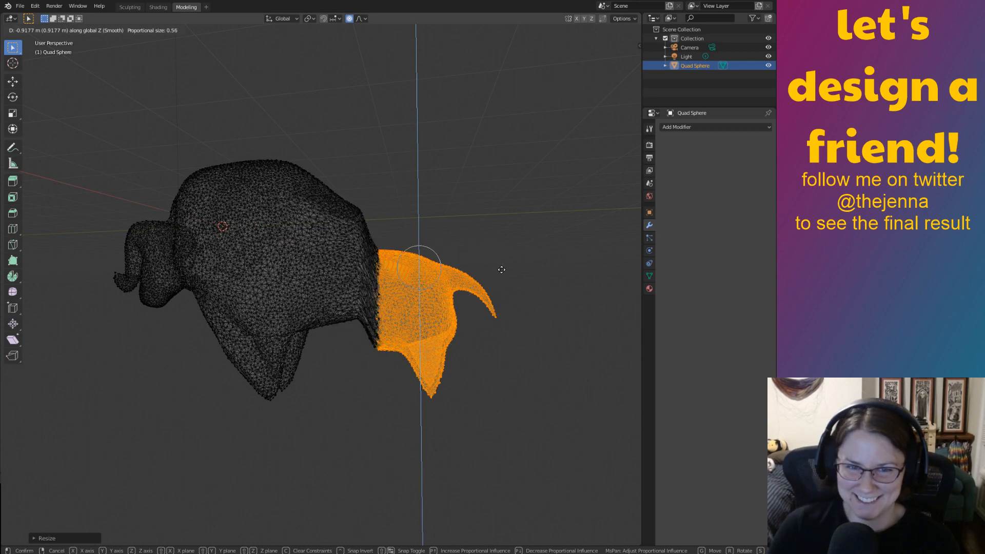
{"action": "scroll", "coordinate": [501, 269], "scroll_direction": "down", "scroll_amount": 17}
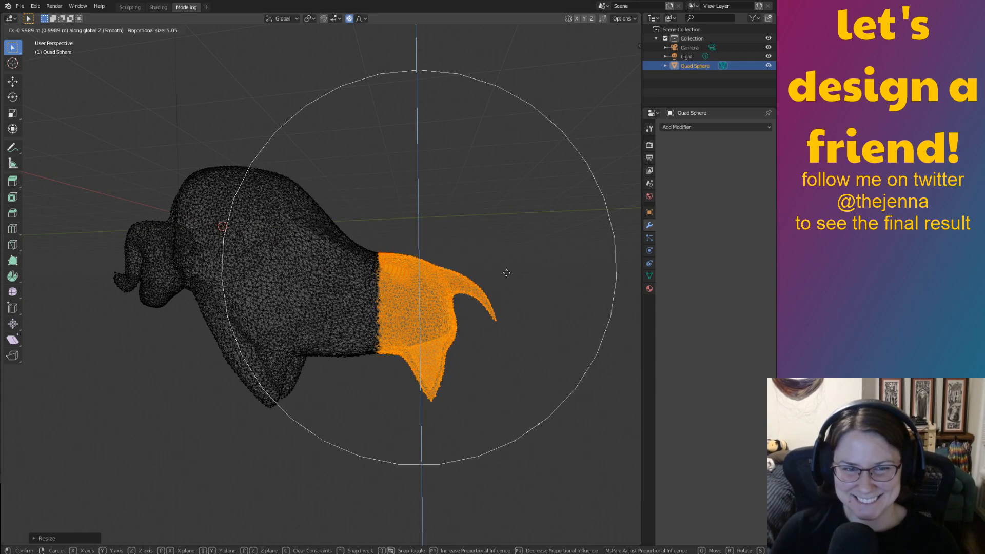
{"action": "scroll", "coordinate": [506, 273], "scroll_direction": "down", "scroll_amount": 8}
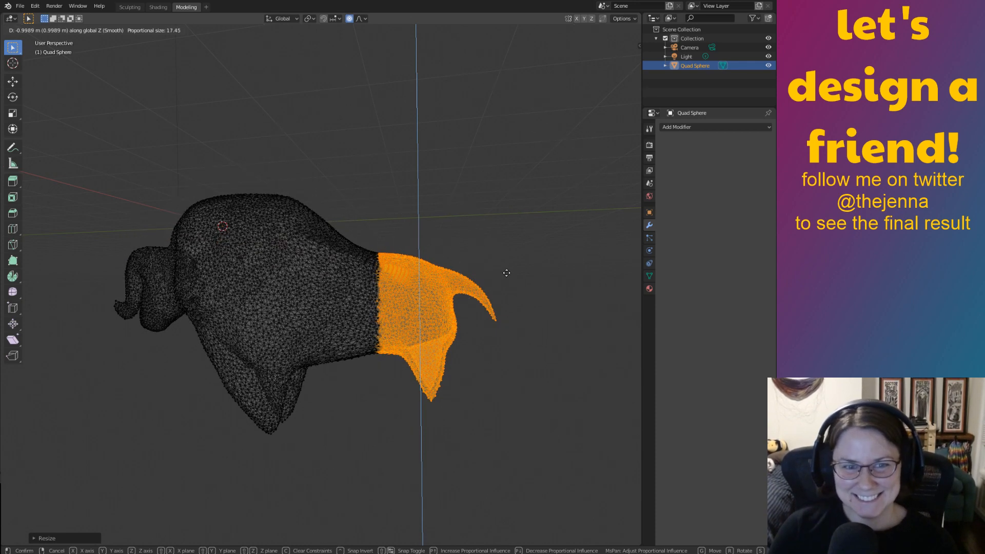
{"action": "scroll", "coordinate": [506, 273], "scroll_direction": "up", "scroll_amount": 15}
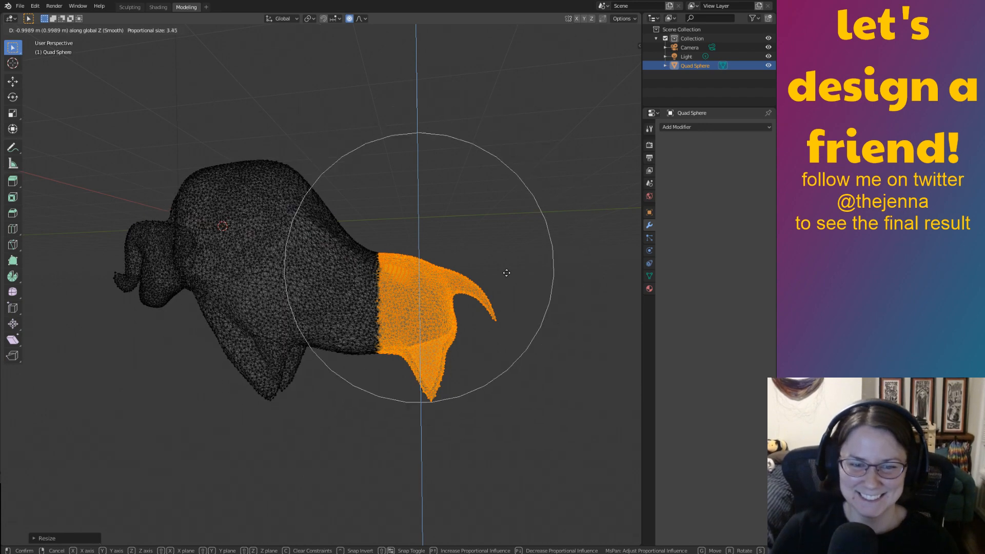
{"action": "scroll", "coordinate": [507, 273], "scroll_direction": "up", "scroll_amount": 2}
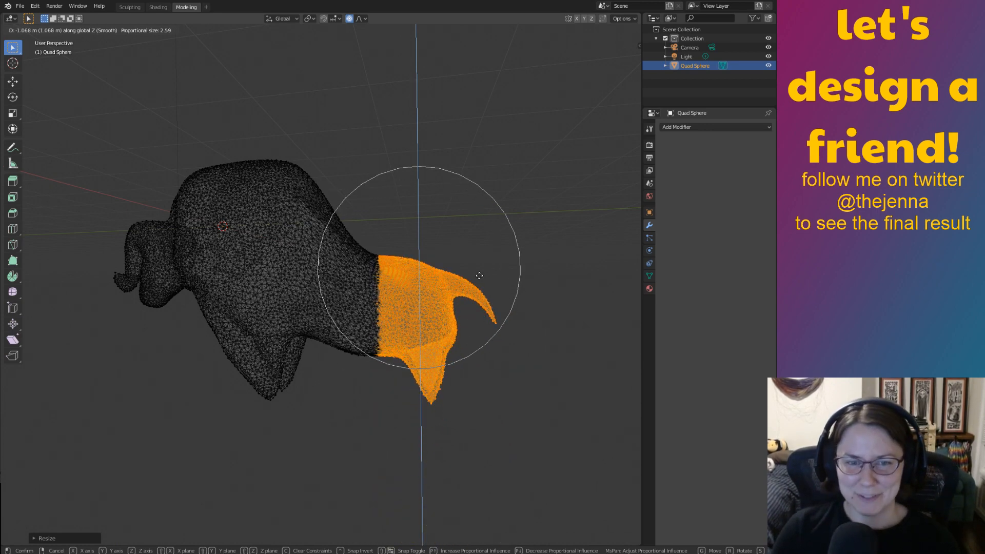
{"action": "scroll", "coordinate": [479, 275], "scroll_direction": "down", "scroll_amount": 3}
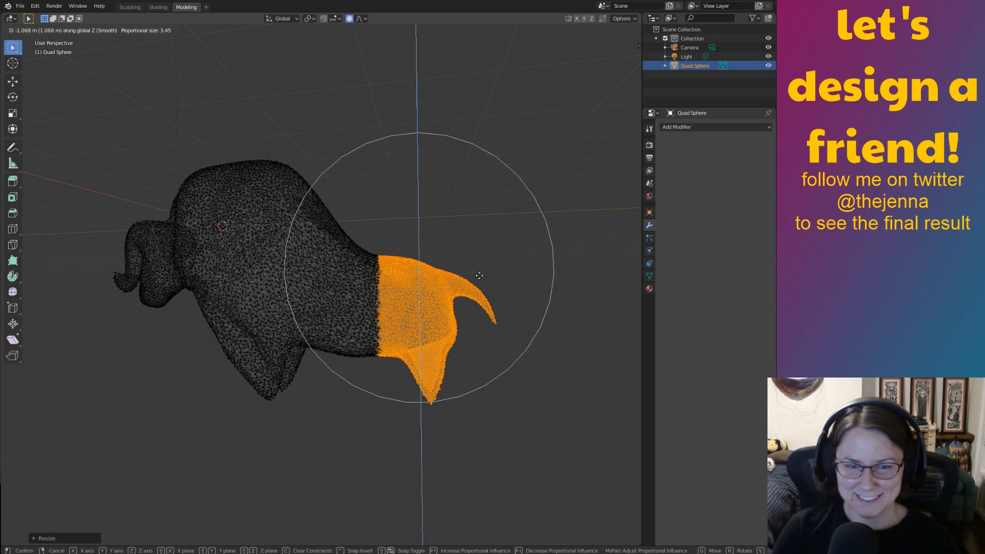
{"action": "scroll", "coordinate": [479, 275], "scroll_direction": "up", "scroll_amount": 3}
{"action": "scroll", "coordinate": [479, 276], "scroll_direction": "down", "scroll_amount": 4}
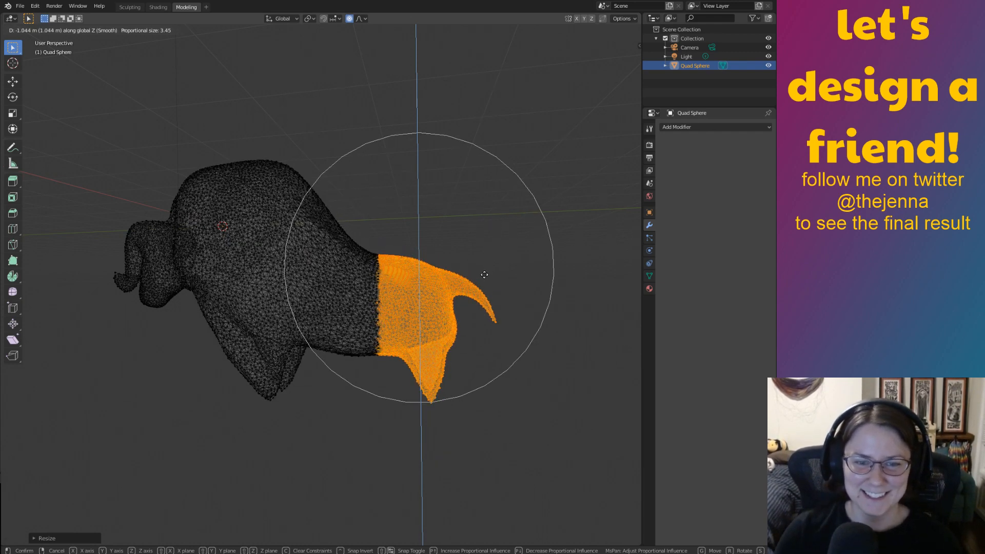
{"action": "left_click", "coordinate": [484, 275]}
Scale the selected hindquarters up to about 1.10 with Smooth falloff at proportional size 3.45, and clear the selection.
{"action": "middle_click_drag", "start_coordinate": [530, 317], "coordinate": [573, 363]}
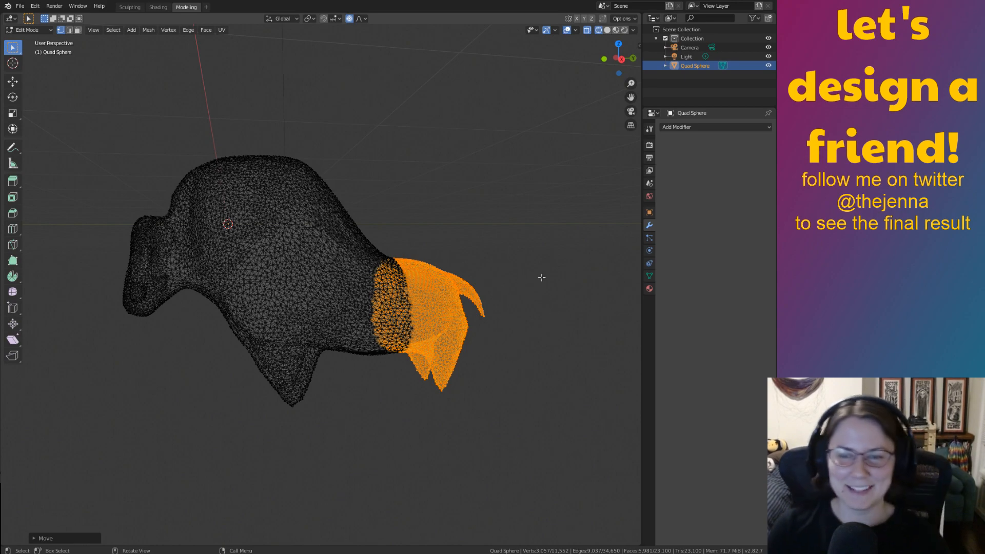
{"action": "middle_click_drag", "start_coordinate": [541, 277], "coordinate": [517, 305]}
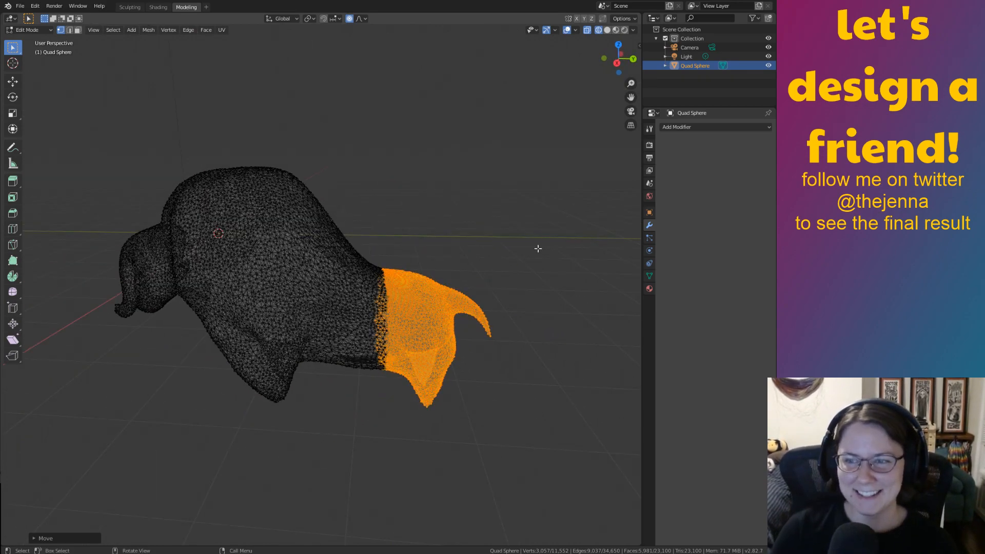
{"action": "key", "text": "s"}
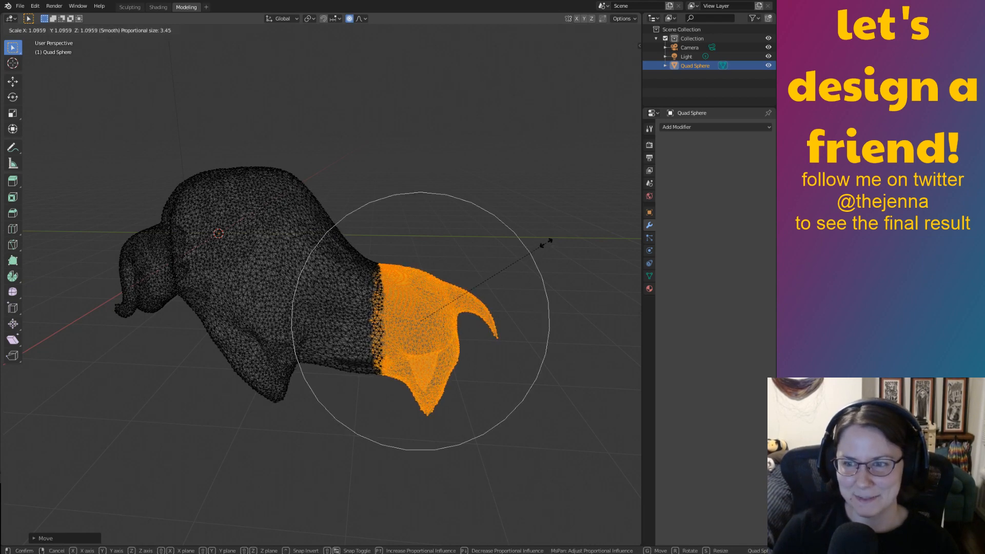
{"action": "left_click", "coordinate": [546, 243]}
{"action": "middle_click_drag", "start_coordinate": [545, 244], "coordinate": [617, 83]}
{"action": "left_click", "coordinate": [494, 246]}
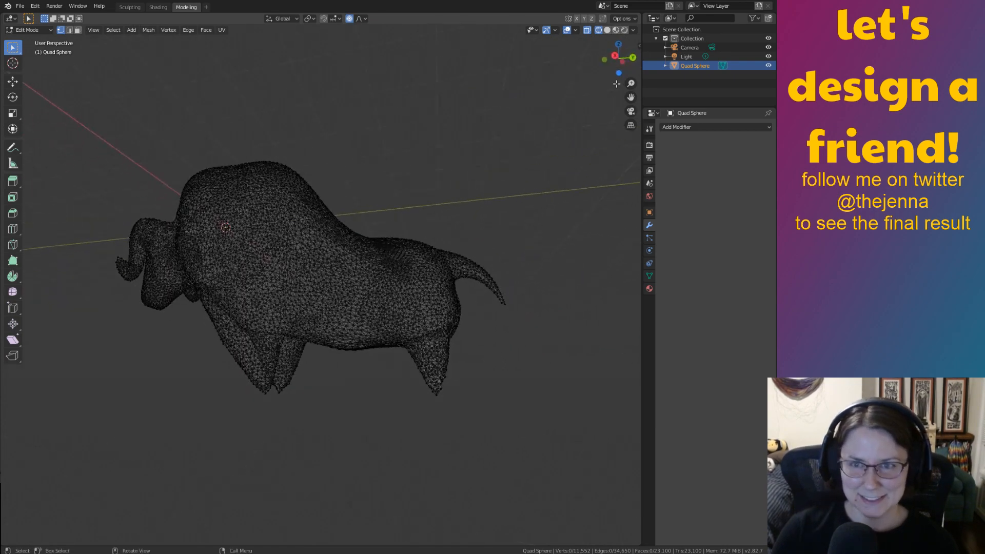
Select the creature's entire mesh in the right orthographic view.
{"action": "left_click", "coordinate": [615, 54]}
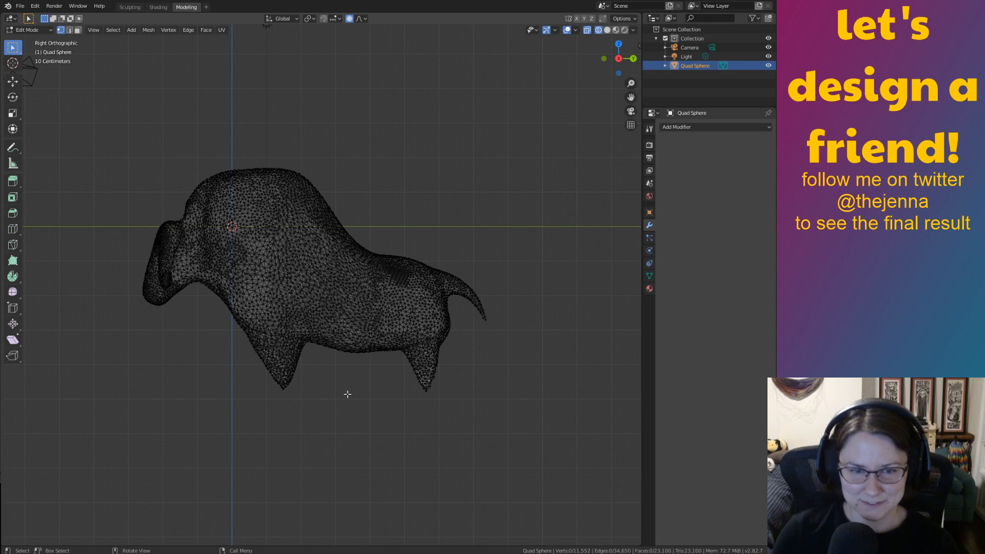
{"action": "key", "text": "a"}
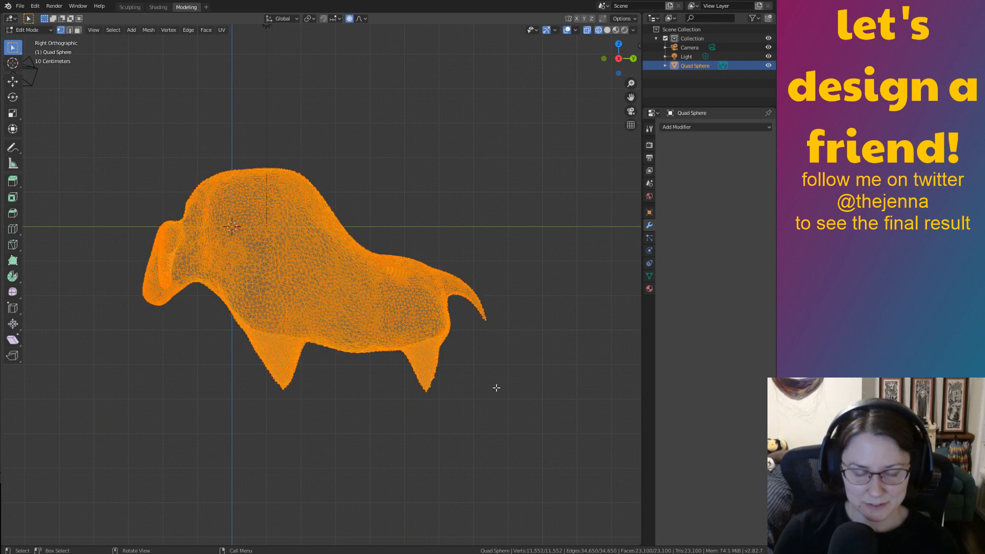
{"action": "key", "text": "g"}
{"action": "key", "text": "z"}
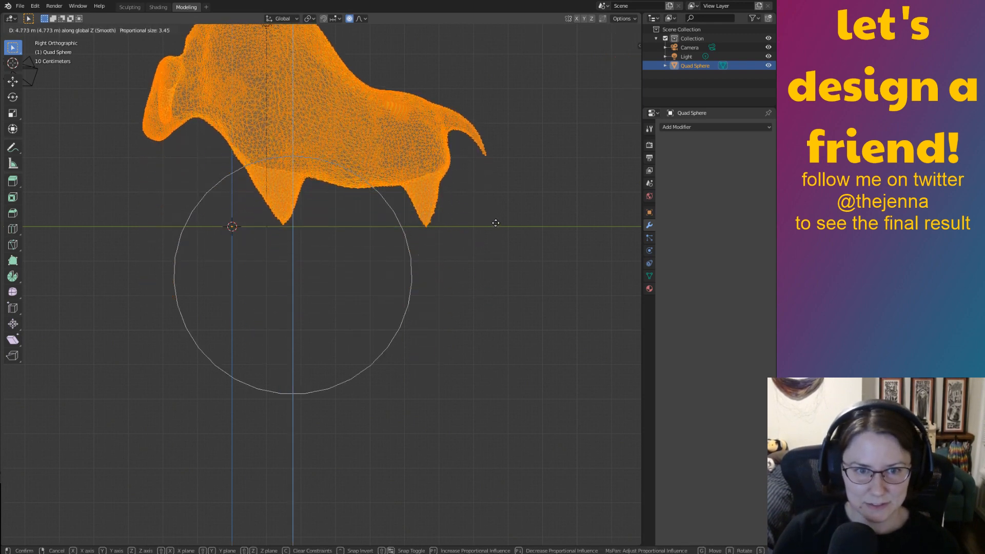
{"action": "key", "text": "Escape"}
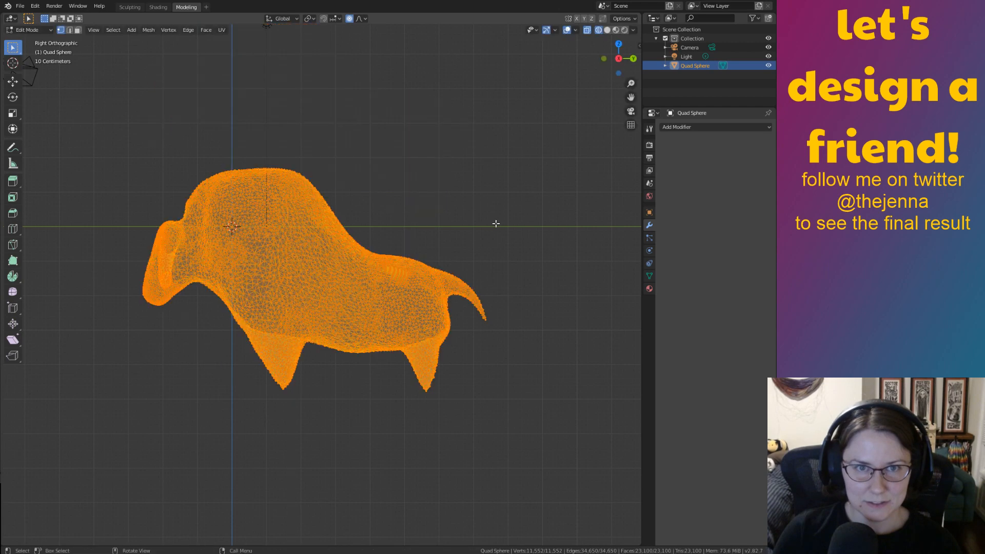
Disable proportional editing, raise the whole creature about 4.8 m along global Z until its feet meet the ground line, and deselect it.
{"action": "left_click", "coordinate": [349, 19]}
{"action": "key", "text": "g"}
{"action": "key", "text": "z"}
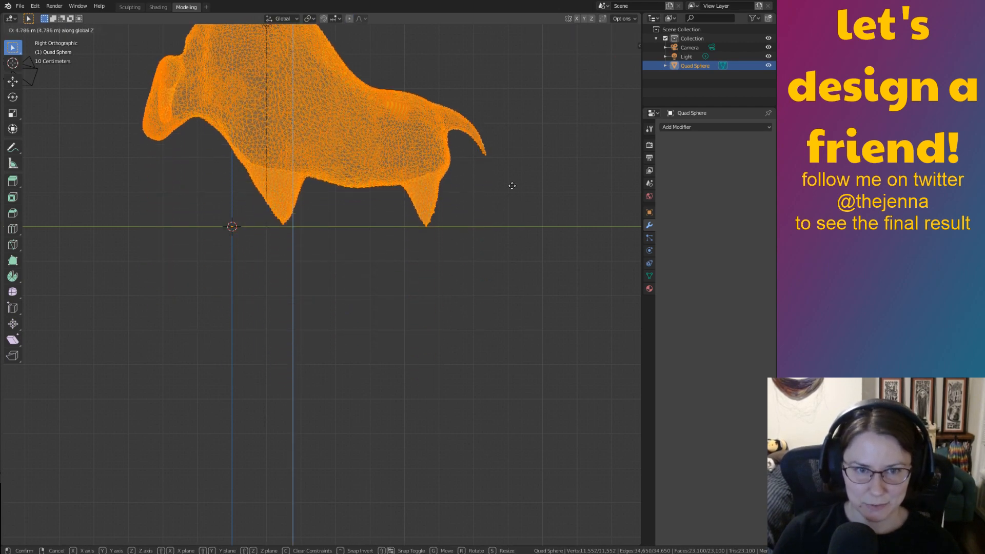
{"action": "left_click", "coordinate": [513, 188]}
{"action": "left_click", "coordinate": [543, 277]}
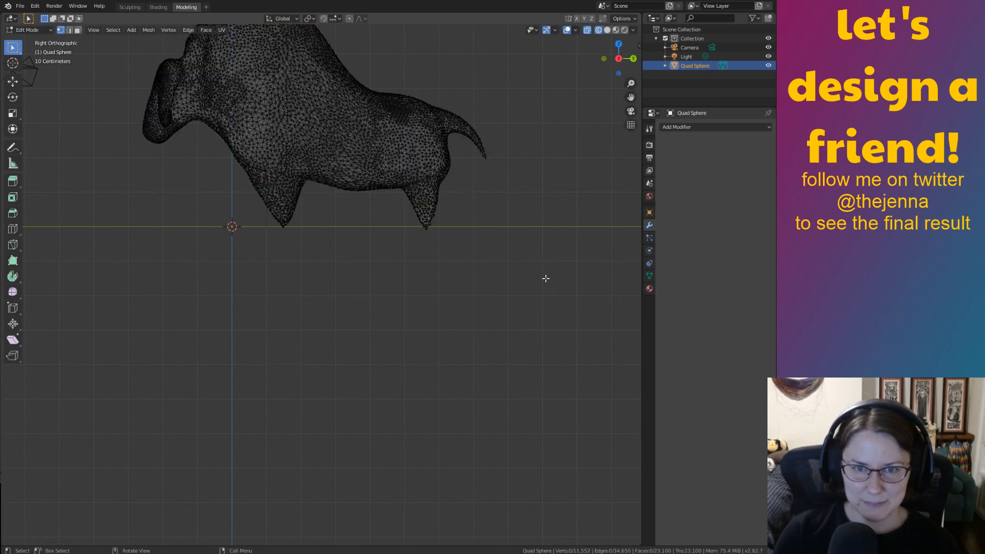
Switch to the Sculpting workspace for the buffalo-like creature mesh and save the file.
{"action": "left_click_drag", "start_coordinate": [545, 279], "coordinate": [511, 164]}
{"action": "middle_click_drag", "start_coordinate": [437, 316], "coordinate": [469, 492]}
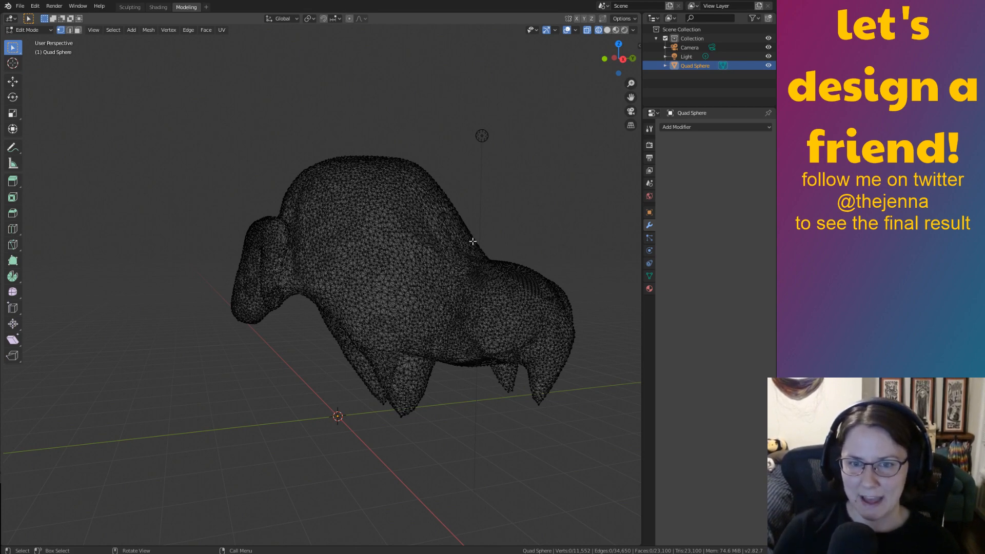
{"action": "middle_click_drag", "start_coordinate": [473, 241], "coordinate": [518, 195]}
{"action": "left_click", "coordinate": [130, 7]}
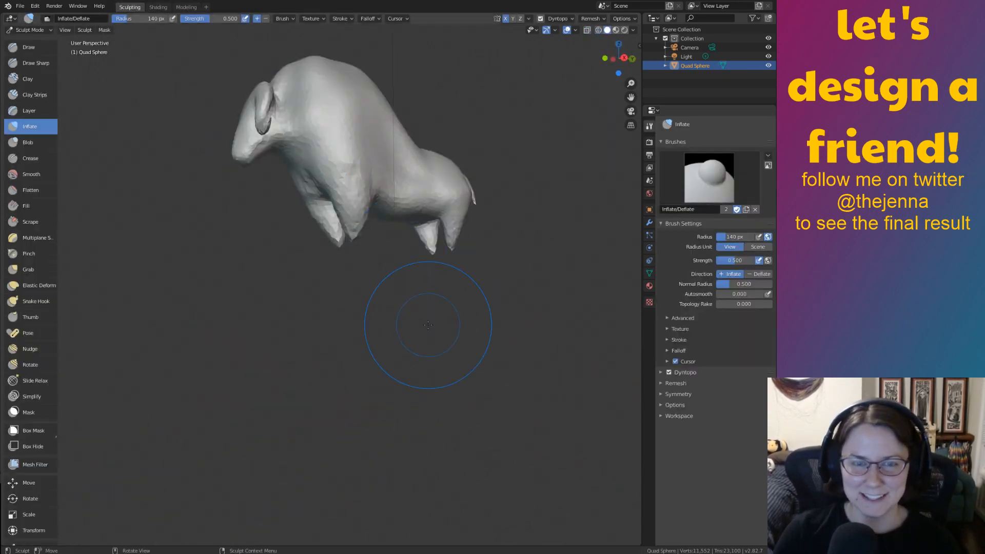
{"action": "mouse_move", "coordinate": [428, 324]}
{"action": "middle_mouse_down"}
{"action": "mouse_move", "coordinate": [231, 332]}
{"action": "mouse_move", "coordinate": [484, 353]}
{"action": "mouse_move", "coordinate": [471, 450]}
{"action": "mouse_move", "coordinate": [423, 427]}
{"action": "mouse_move", "coordinate": [534, 426]}
{"action": "middle_mouse_up"}
{"action": "key", "text": "ctrl+s"}
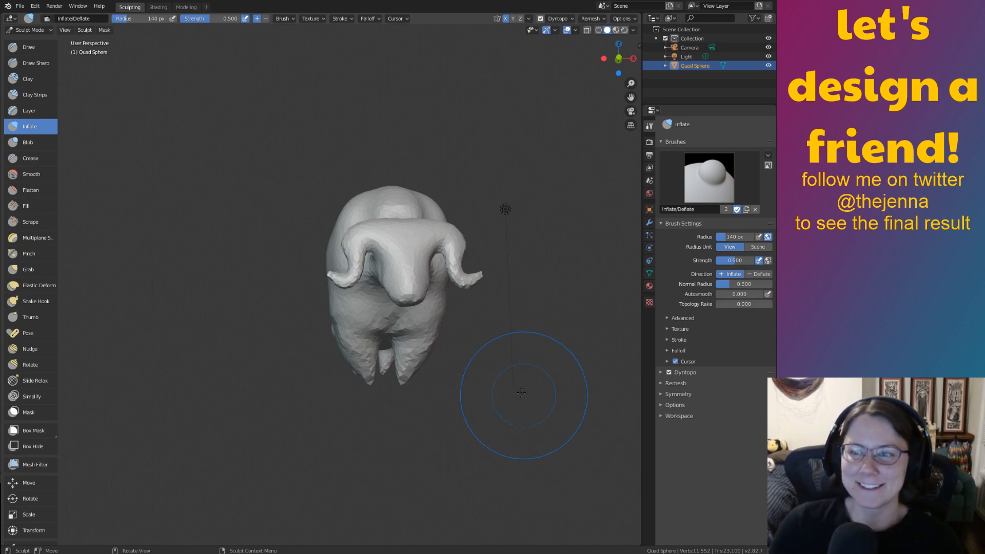
Smooth the creature's back between the rump and the shoulder hump with the Smooth brush.
{"action": "mouse_move", "coordinate": [520, 391]}
{"action": "middle_mouse_down"}
{"action": "mouse_move", "coordinate": [407, 407]}
{"action": "mouse_move", "coordinate": [414, 387]}
{"action": "mouse_move", "coordinate": [82, 260]}
{"action": "mouse_move", "coordinate": [380, 286]}
{"action": "mouse_move", "coordinate": [275, 406]}
{"action": "mouse_move", "coordinate": [457, 444]}
{"action": "mouse_move", "coordinate": [472, 513]}
{"action": "mouse_move", "coordinate": [521, 471]}
{"action": "mouse_move", "coordinate": [439, 365]}
{"action": "mouse_move", "coordinate": [410, 272]}
{"action": "middle_mouse_up"}
{"action": "scroll", "coordinate": [521, 471], "scroll_direction": "up", "scroll_amount": 4}
{"action": "scroll", "coordinate": [439, 364], "scroll_direction": "down", "scroll_amount": 4}
{"action": "key", "text": "s"}
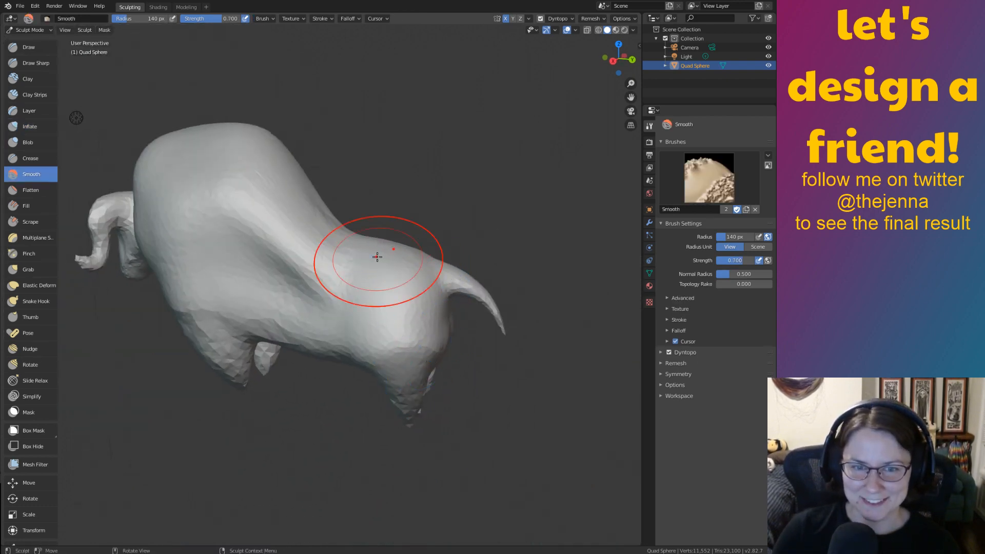
{"action": "left_click_drag", "start_coordinate": [377, 256], "coordinate": [321, 244]}
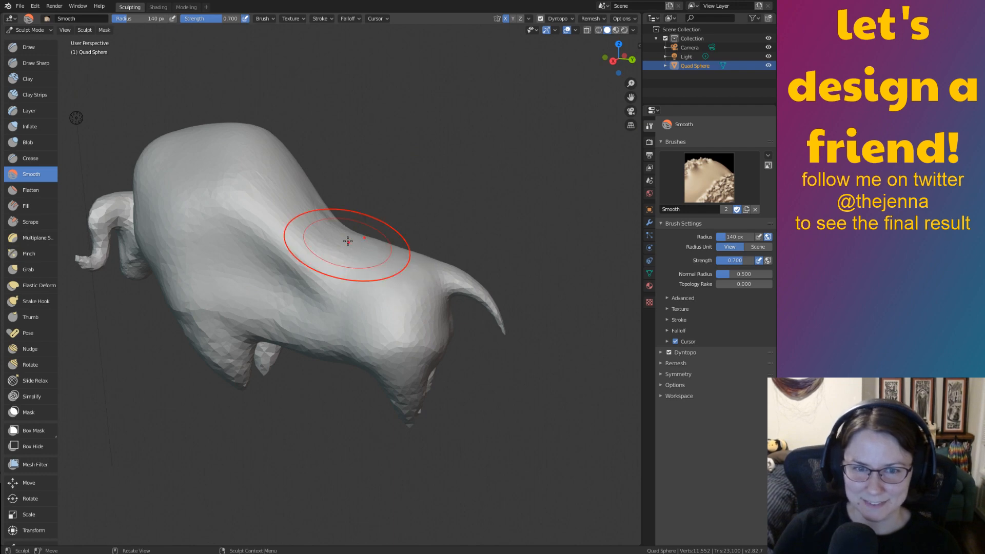
{"action": "mouse_move", "coordinate": [320, 244]}
{"action": "middle_mouse_down"}
{"action": "mouse_move", "coordinate": [374, 237]}
{"action": "mouse_move", "coordinate": [308, 144]}
{"action": "mouse_move", "coordinate": [409, 198]}
{"action": "middle_mouse_up"}
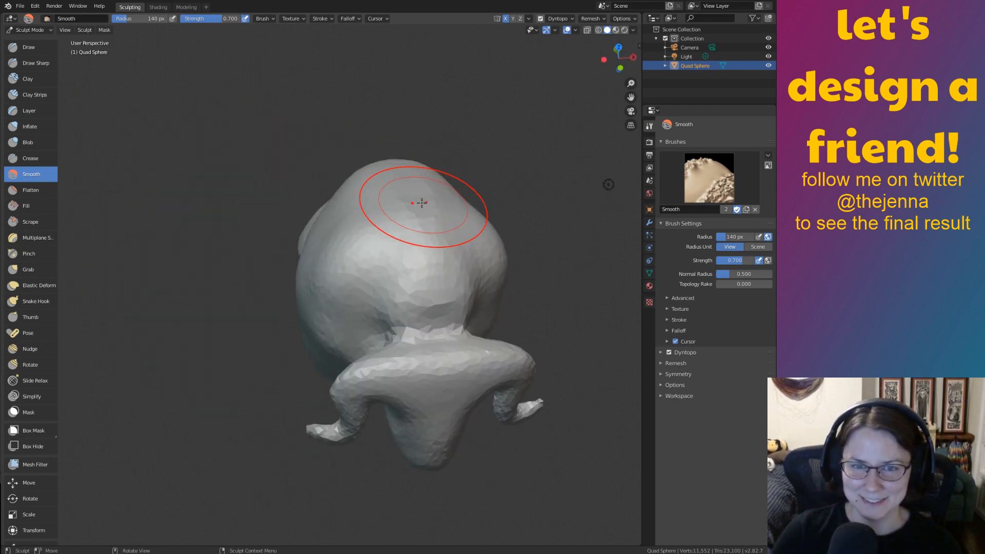
Smooth the top and sides of the shoulder hump, working it from the front and side.
{"action": "left_click_drag", "start_coordinate": [409, 198], "coordinate": [437, 228]}
{"action": "mouse_move", "coordinate": [437, 228]}
{"action": "middle_mouse_down"}
{"action": "mouse_move", "coordinate": [570, 197]}
{"action": "mouse_move", "coordinate": [568, 344]}
{"action": "mouse_move", "coordinate": [539, 333]}
{"action": "middle_mouse_up"}
{"action": "scroll", "coordinate": [549, 368], "scroll_direction": "up", "scroll_amount": 1}
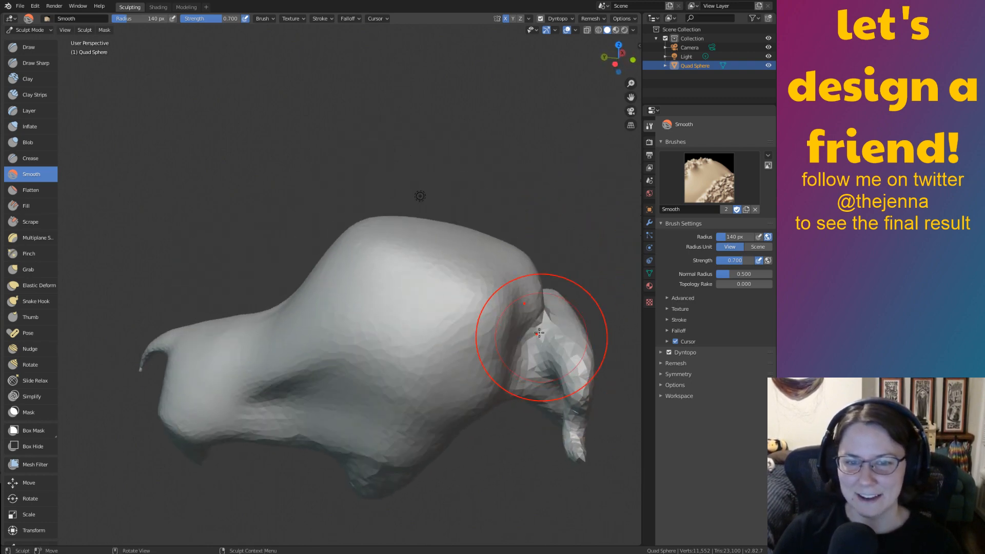
{"action": "middle_click_drag", "start_coordinate": [480, 226], "coordinate": [483, 208]}
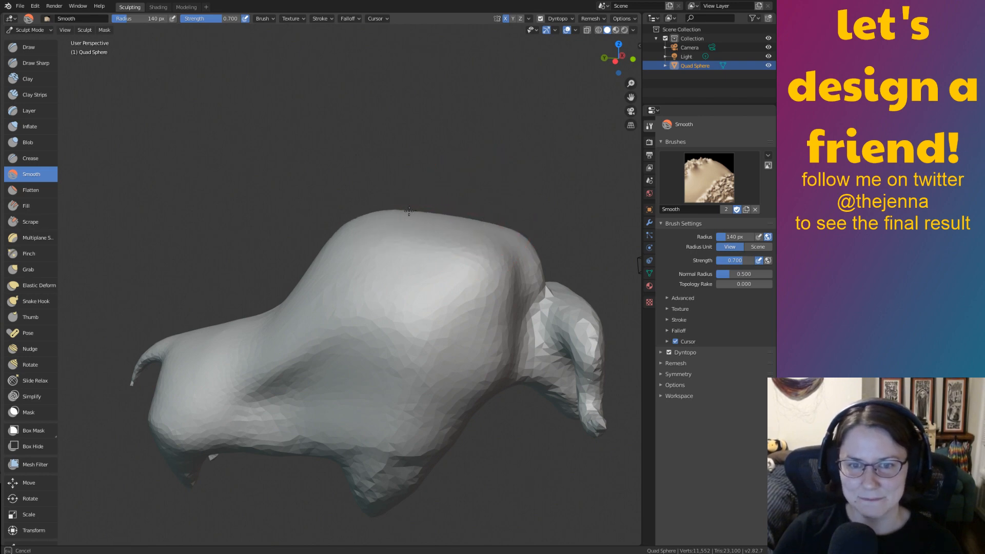
{"action": "middle_click_drag", "start_coordinate": [354, 208], "coordinate": [364, 222]}
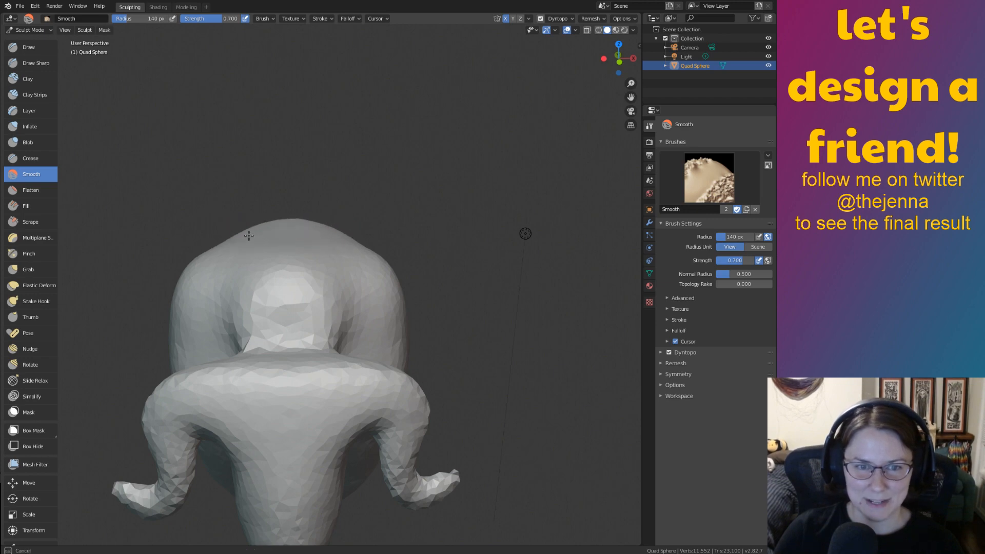
{"action": "middle_click_drag", "start_coordinate": [278, 224], "coordinate": [226, 208]}
Thicken the hind legs from thigh to foot with the Inflate brush.
{"action": "mouse_move", "coordinate": [287, 241]}
{"action": "middle_mouse_down", "text": "shift"}
{"action": "mouse_move", "coordinate": [396, 244]}
{"action": "mouse_move", "coordinate": [447, 297]}
{"action": "mouse_move", "coordinate": [411, 304]}
{"action": "mouse_move", "coordinate": [534, 452]}
{"action": "mouse_move", "coordinate": [527, 463]}
{"action": "mouse_move", "coordinate": [442, 318]}
{"action": "middle_mouse_up", "text": "shift"}
{"action": "scroll", "coordinate": [522, 464], "scroll_direction": "up", "scroll_amount": 2}
{"action": "mouse_move", "coordinate": [442, 317]}
{"action": "middle_mouse_down"}
{"action": "mouse_move", "coordinate": [473, 326]}
{"action": "mouse_move", "coordinate": [462, 319]}
{"action": "middle_mouse_up"}
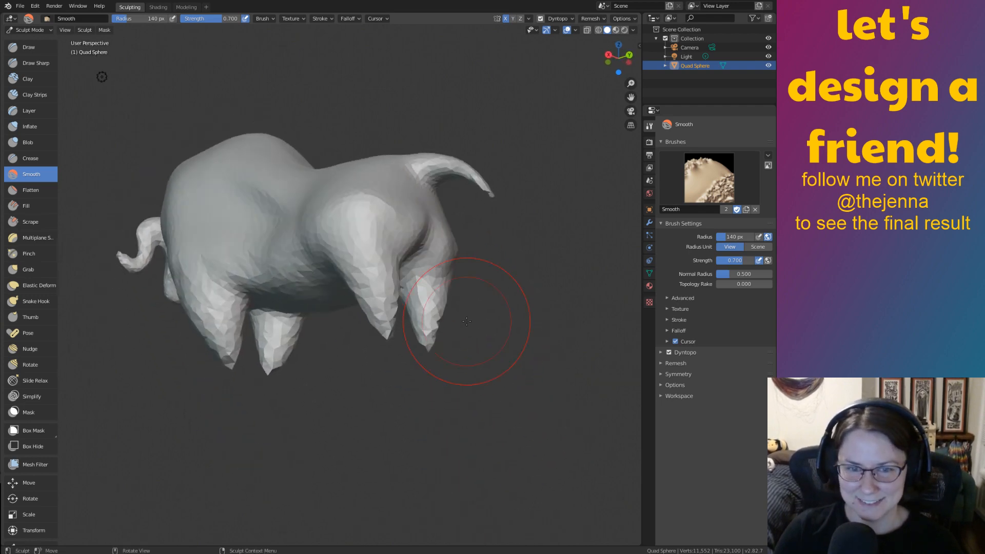
{"action": "scroll", "coordinate": [473, 396], "scroll_direction": "up", "scroll_amount": 4}
{"action": "key", "text": "i"}
{"action": "middle_click_drag", "start_coordinate": [474, 392], "coordinate": [468, 401]}
{"action": "scroll", "coordinate": [468, 401], "scroll_direction": "down", "scroll_amount": 2}
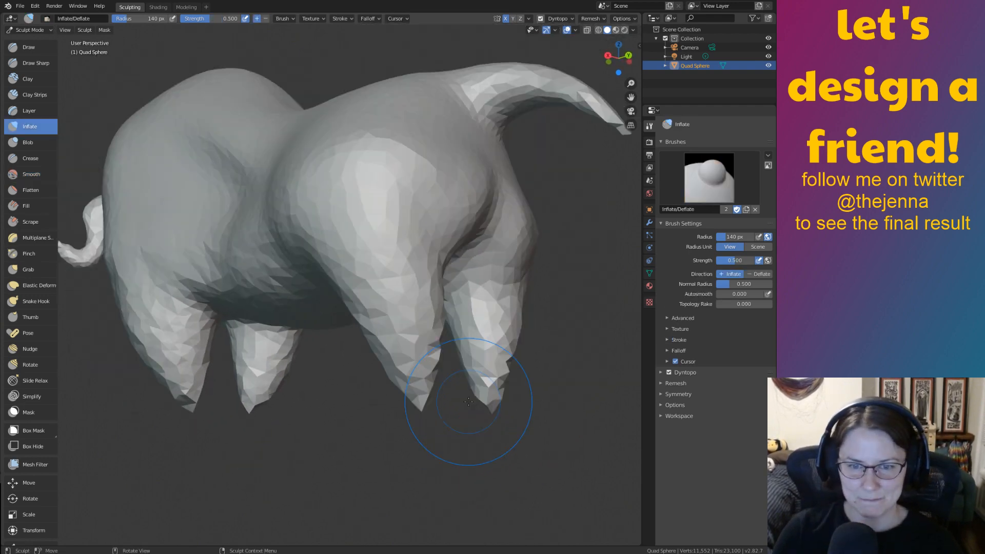
{"action": "left_click_drag", "start_coordinate": [418, 269], "coordinate": [490, 275]}
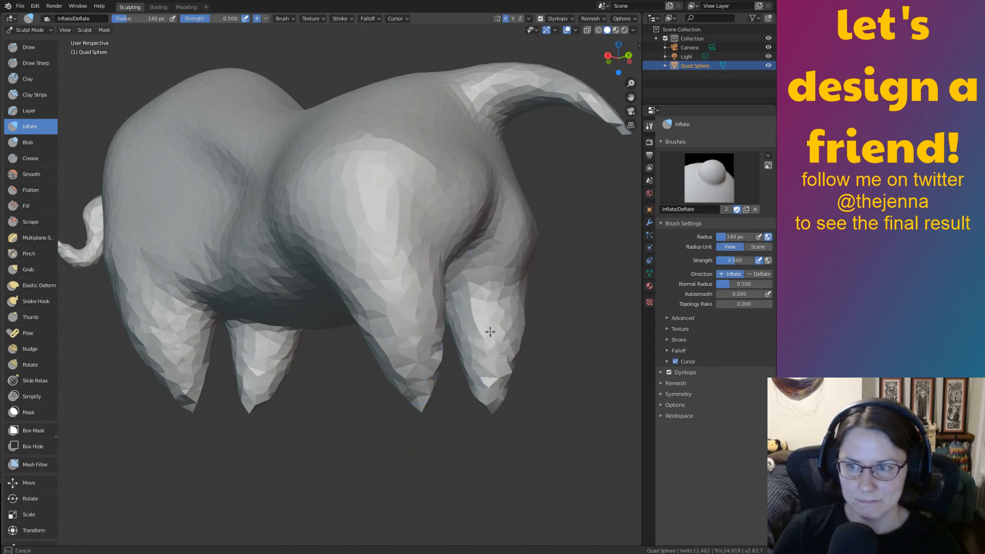
{"action": "left_click_drag", "start_coordinate": [489, 331], "coordinate": [490, 380]}
Inflate the front legs down to the feet, including their front and inner sides.
{"action": "middle_click_drag", "start_coordinate": [483, 374], "coordinate": [505, 376]}
{"action": "left_click_drag", "start_coordinate": [177, 312], "coordinate": [175, 380]}
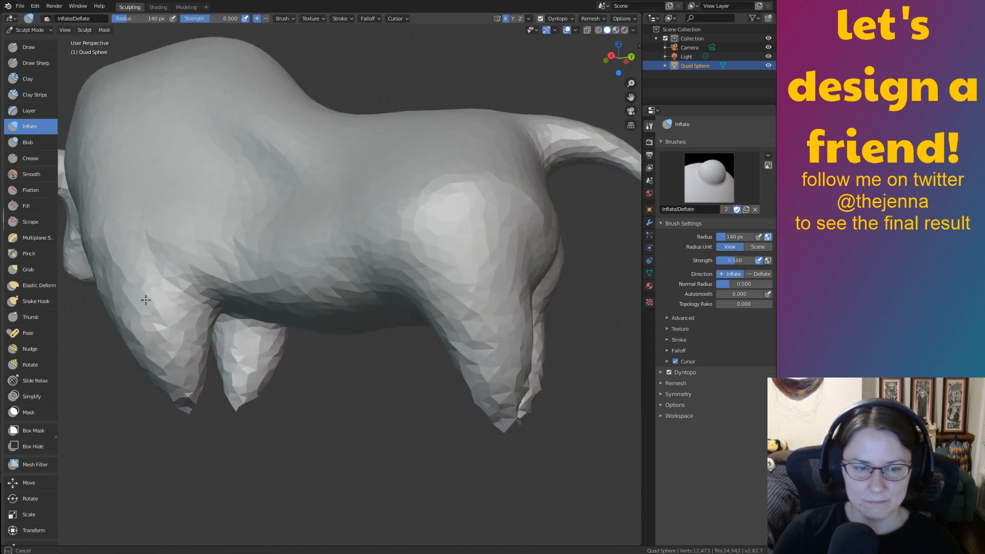
{"action": "left_click_drag", "start_coordinate": [146, 300], "coordinate": [167, 377]}
{"action": "middle_click_drag", "start_coordinate": [172, 403], "coordinate": [290, 413]}
{"action": "mouse_move", "coordinate": [392, 313]}
{"action": "left_mouse_down"}
{"action": "mouse_move", "coordinate": [390, 349]}
{"action": "mouse_move", "coordinate": [415, 246]}
{"action": "mouse_move", "coordinate": [349, 271]}
{"action": "left_mouse_up"}
{"action": "middle_click_drag", "start_coordinate": [378, 367], "coordinate": [406, 353]}
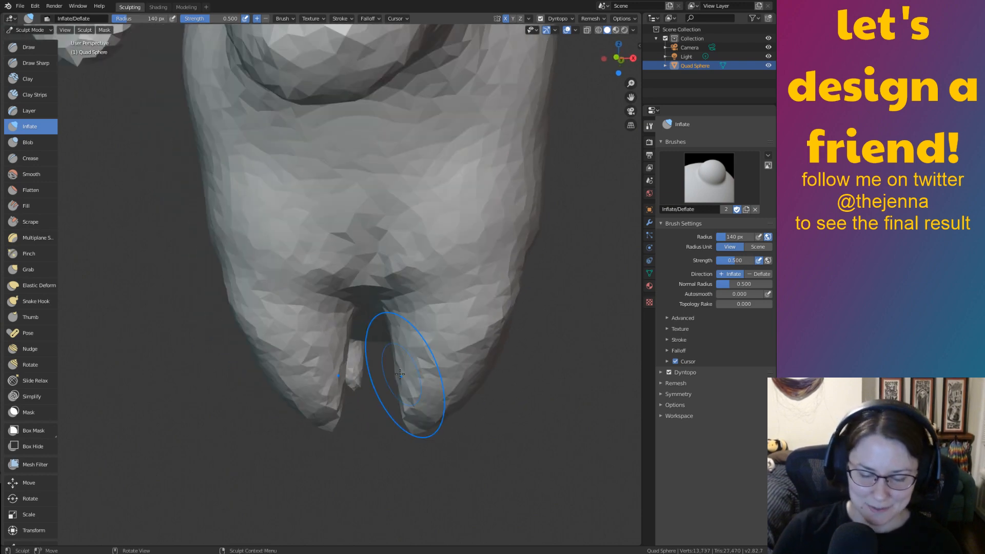
Smooth the chest and the area between the front legs, continuing along the underside.
{"action": "key", "text": "shift+s"}
{"action": "mouse_move", "coordinate": [377, 215]}
{"action": "left_mouse_down"}
{"action": "mouse_move", "coordinate": [388, 170]}
{"action": "mouse_move", "coordinate": [364, 243]}
{"action": "mouse_move", "coordinate": [363, 225]}
{"action": "left_mouse_up"}
{"action": "middle_click_drag", "start_coordinate": [382, 252], "coordinate": [386, 164]}
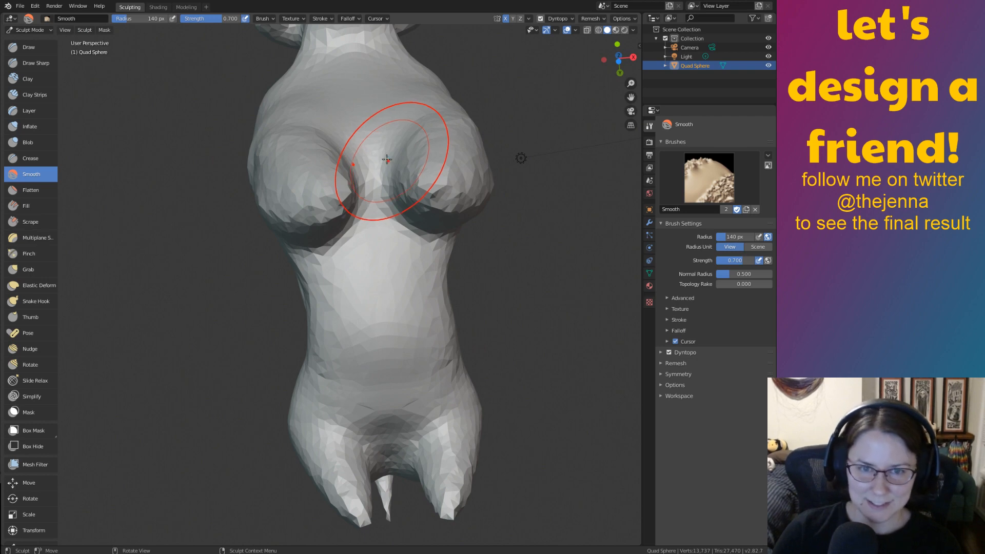
{"action": "left_click_drag", "start_coordinate": [376, 144], "coordinate": [376, 264]}
{"action": "middle_click_drag", "start_coordinate": [376, 264], "coordinate": [379, 344]}
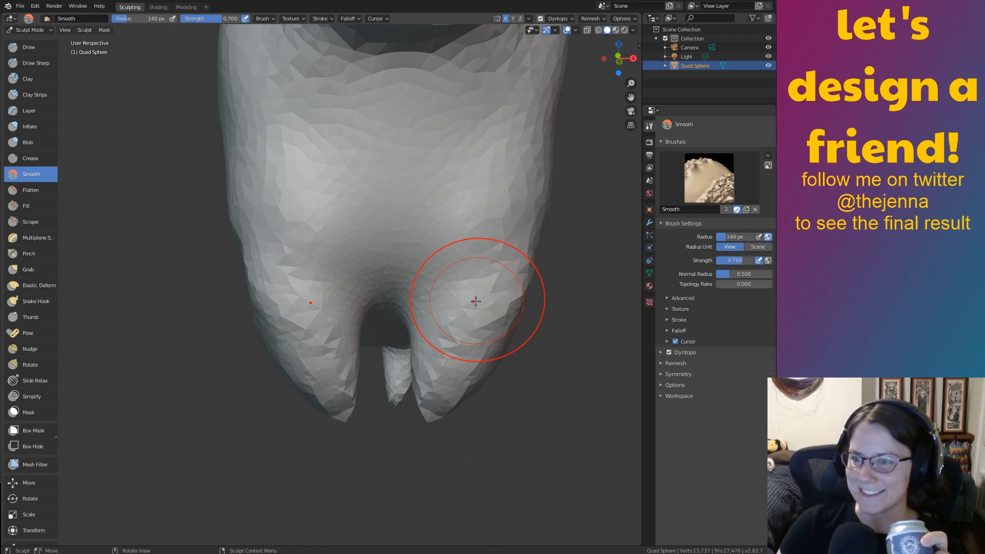
{"action": "mouse_move", "coordinate": [475, 301]}
{"action": "middle_mouse_down"}
{"action": "mouse_move", "coordinate": [426, 302]}
{"action": "mouse_move", "coordinate": [494, 313]}
{"action": "middle_mouse_up"}
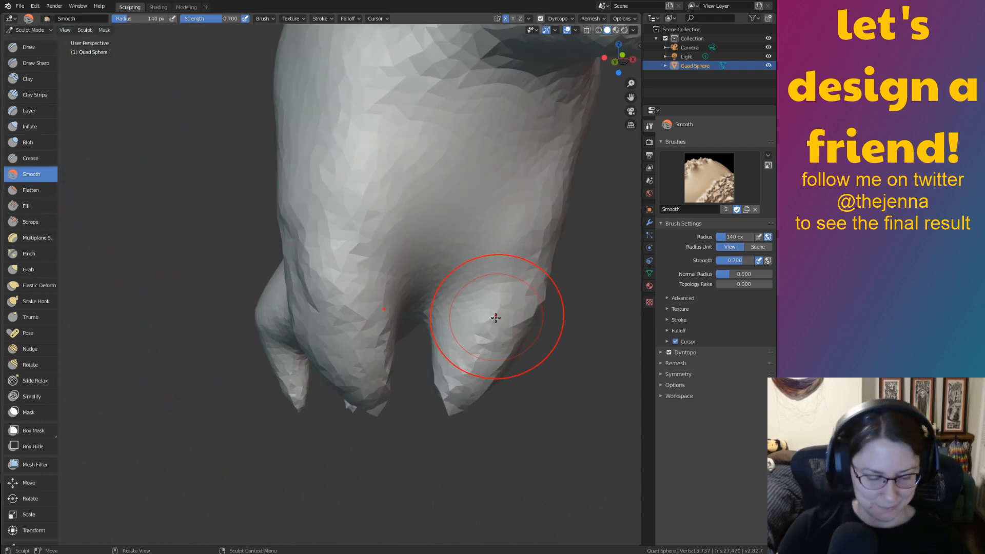
Inflate the lower front legs toward the tips of the feet.
{"action": "key", "text": "i"}
{"action": "left_click_drag", "start_coordinate": [473, 362], "coordinate": [446, 434]}
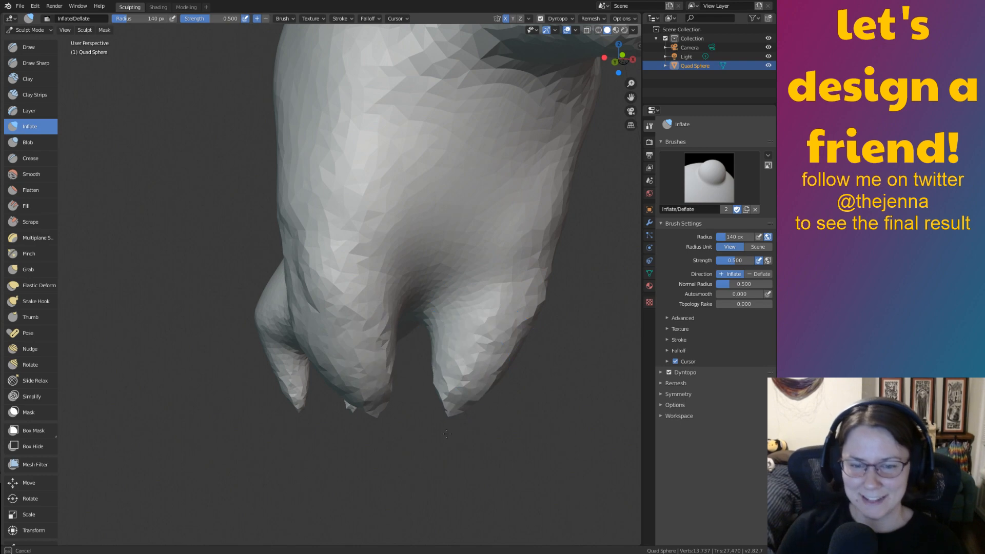
{"action": "mouse_move", "coordinate": [539, 131]}
{"action": "middle_mouse_down"}
{"action": "mouse_move", "coordinate": [400, 177]}
{"action": "mouse_move", "coordinate": [433, 233]}
{"action": "mouse_move", "coordinate": [458, 321]}
{"action": "middle_mouse_up"}
{"action": "scroll", "coordinate": [400, 178], "scroll_direction": "down", "scroll_amount": 5}
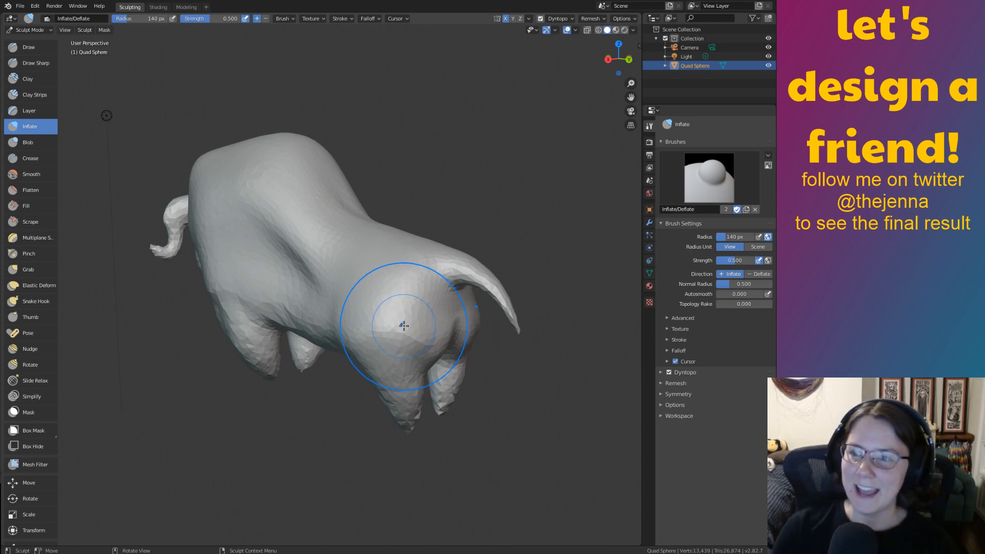
Smooth the lower ends of the front and hind legs.
{"action": "mouse_move", "coordinate": [379, 378]}
{"action": "middle_mouse_down"}
{"action": "mouse_move", "coordinate": [469, 386]}
{"action": "mouse_move", "coordinate": [431, 397]}
{"action": "mouse_move", "coordinate": [427, 358]}
{"action": "mouse_move", "coordinate": [338, 334]}
{"action": "mouse_move", "coordinate": [440, 290]}
{"action": "middle_mouse_up"}
{"action": "key", "text": "s"}
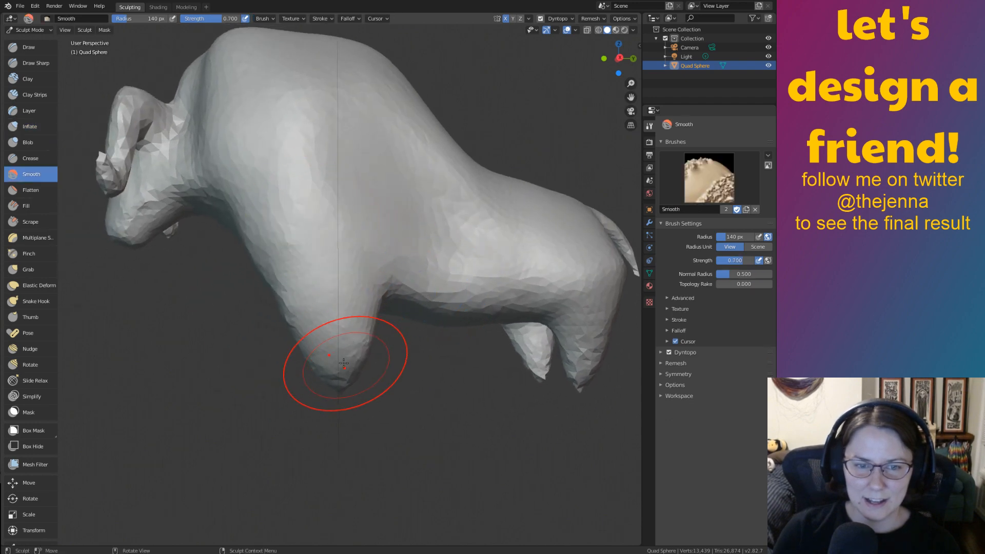
{"action": "left_click_drag", "start_coordinate": [389, 378], "coordinate": [341, 396]}
{"action": "left_click_drag", "start_coordinate": [569, 344], "coordinate": [564, 385]}
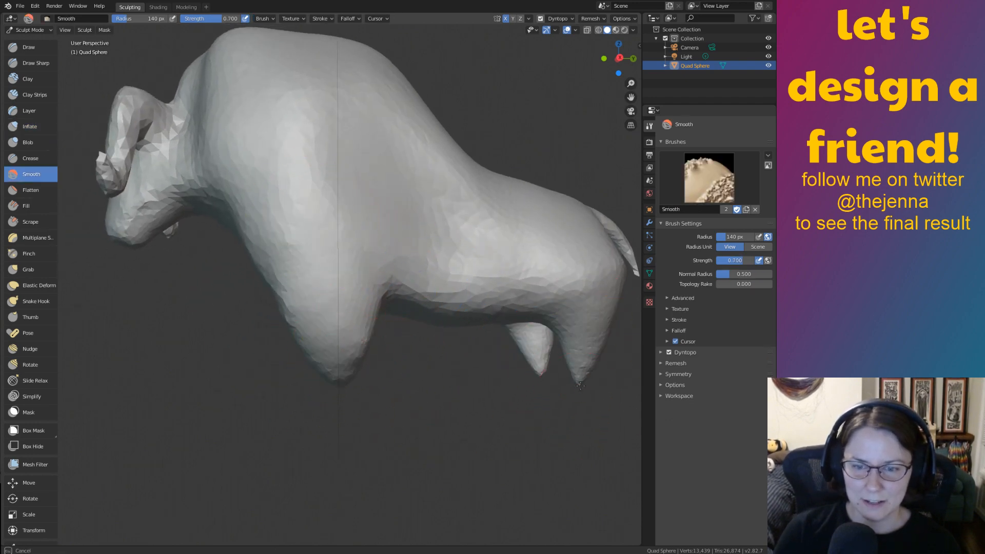
Inflate the hind legs and thighs for more bulk, and save the file.
{"action": "middle_click_drag", "start_coordinate": [564, 385], "coordinate": [329, 366]}
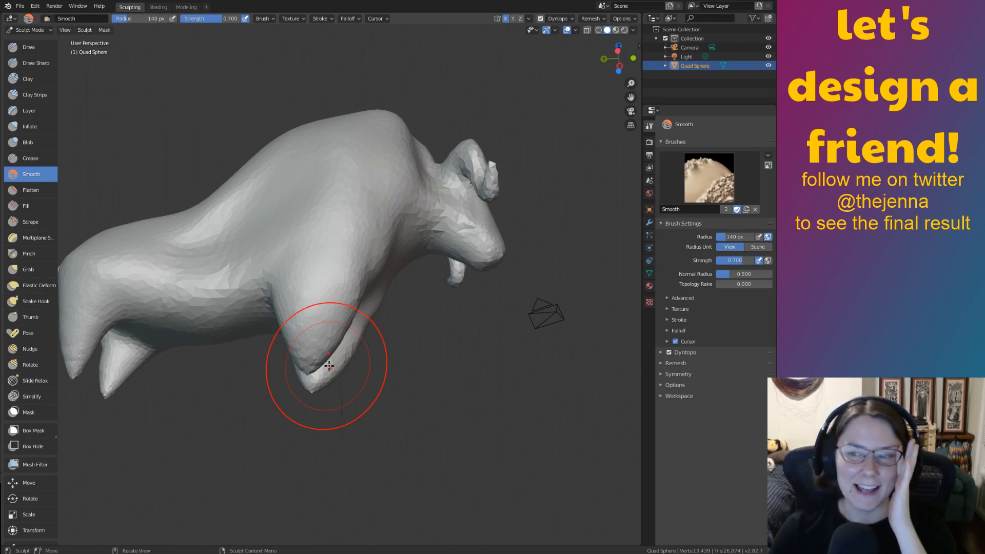
{"action": "key", "text": "i"}
{"action": "mouse_move", "coordinate": [311, 366]}
{"action": "middle_mouse_down"}
{"action": "mouse_move", "coordinate": [400, 303]}
{"action": "mouse_move", "coordinate": [439, 374]}
{"action": "mouse_move", "coordinate": [325, 376]}
{"action": "middle_mouse_up"}
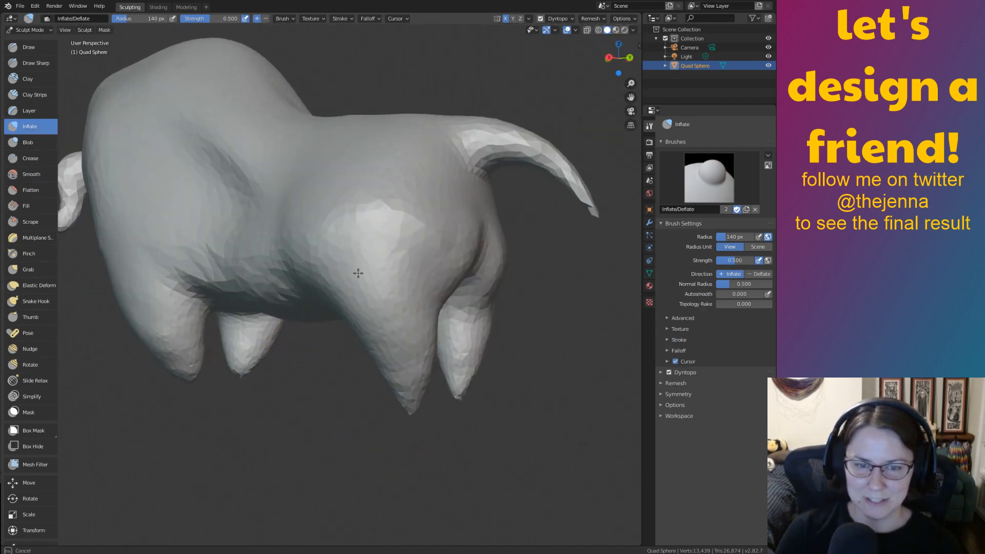
{"action": "left_click_drag", "start_coordinate": [398, 367], "coordinate": [335, 258]}
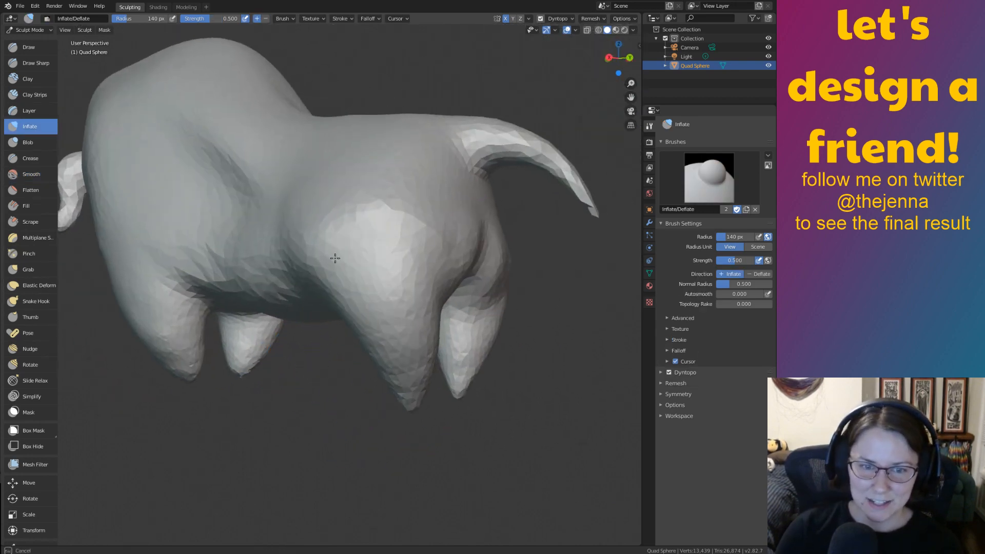
{"action": "left_click_drag", "start_coordinate": [436, 256], "coordinate": [428, 232]}
{"action": "mouse_move", "coordinate": [429, 231]}
{"action": "middle_mouse_down"}
{"action": "mouse_move", "coordinate": [363, 250]}
{"action": "mouse_move", "coordinate": [413, 250]}
{"action": "middle_mouse_up"}
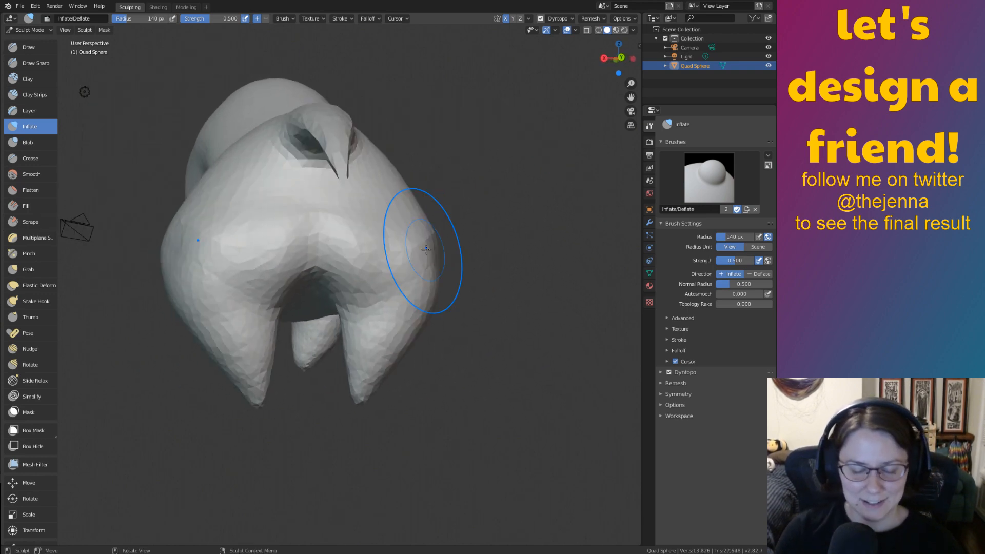
{"action": "key", "text": "ctrl+s"}
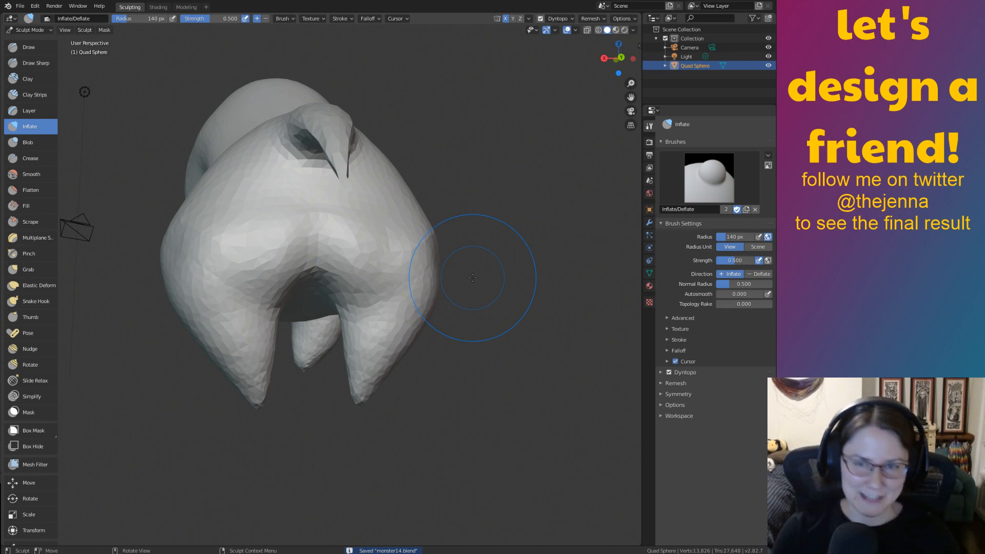
Examine the horns, legs and underside of the creature from several angles, and save the file.
{"action": "mouse_move", "coordinate": [476, 276]}
{"action": "middle_mouse_down"}
{"action": "mouse_move", "coordinate": [341, 266]}
{"action": "mouse_move", "coordinate": [329, 226]}
{"action": "middle_mouse_up"}
{"action": "middle_click_drag", "start_coordinate": [367, 171], "coordinate": [361, 195]}
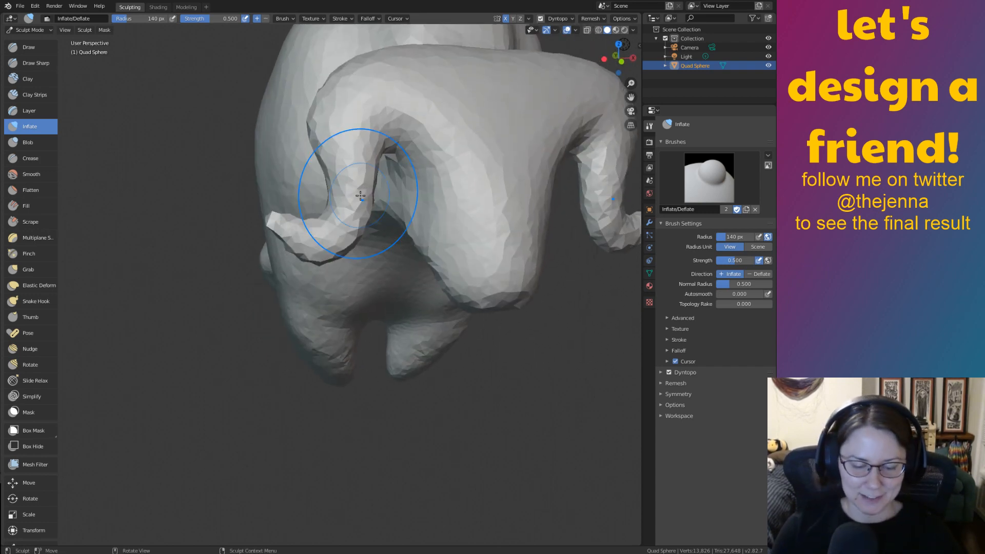
{"action": "mouse_move", "coordinate": [379, 261]}
{"action": "middle_mouse_down"}
{"action": "mouse_move", "coordinate": [319, 345]}
{"action": "mouse_move", "coordinate": [440, 336]}
{"action": "mouse_move", "coordinate": [413, 325]}
{"action": "middle_mouse_up"}
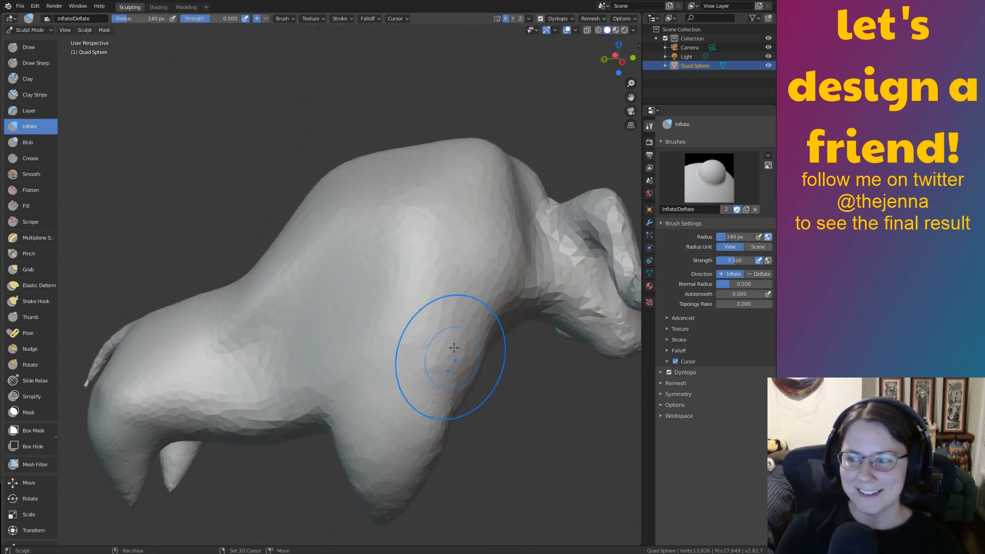
{"action": "mouse_move", "coordinate": [450, 356]}
{"action": "middle_mouse_down"}
{"action": "mouse_move", "coordinate": [468, 325]}
{"action": "mouse_move", "coordinate": [402, 411]}
{"action": "mouse_move", "coordinate": [367, 384]}
{"action": "mouse_move", "coordinate": [255, 354]}
{"action": "mouse_move", "coordinate": [395, 378]}
{"action": "mouse_move", "coordinate": [282, 381]}
{"action": "mouse_move", "coordinate": [308, 390]}
{"action": "mouse_move", "coordinate": [301, 431]}
{"action": "middle_mouse_up"}
{"action": "key", "text": "ctrl+s"}
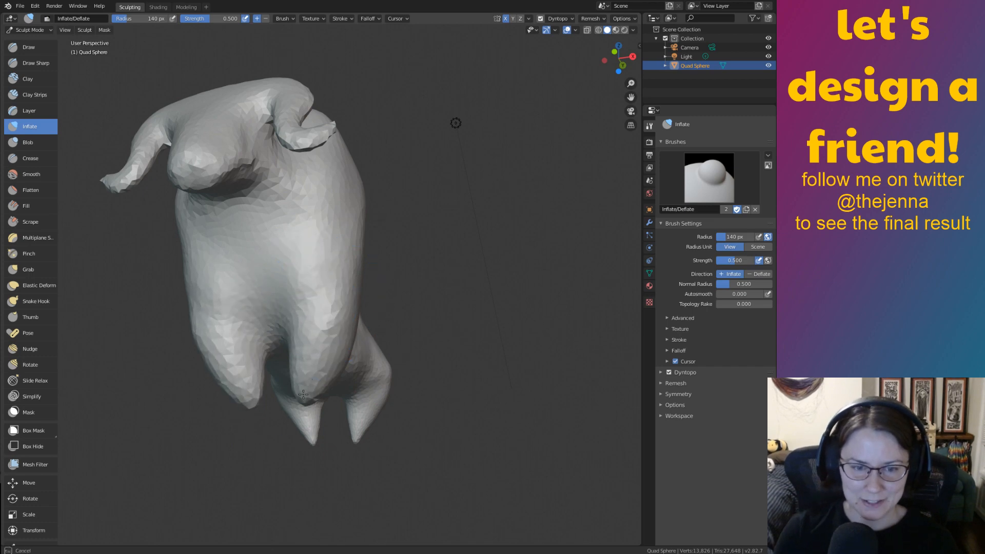
{"action": "mouse_move", "coordinate": [515, 500]}
{"action": "middle_mouse_down", "text": "ctrl"}
{"action": "mouse_move", "coordinate": [413, 430]}
{"action": "mouse_move", "coordinate": [429, 294]}
{"action": "middle_mouse_up", "text": "ctrl"}
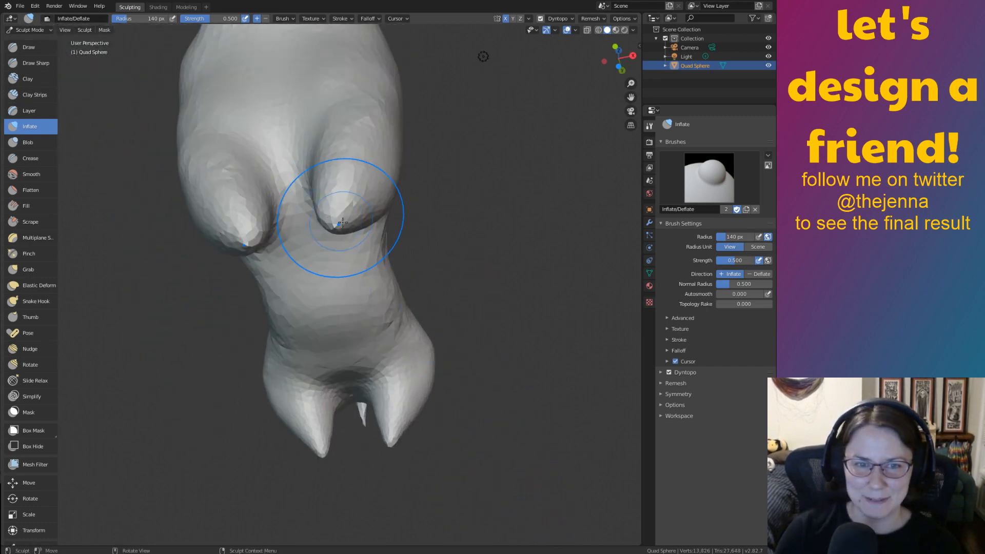
{"action": "mouse_move", "coordinate": [342, 222]}
{"action": "middle_mouse_down"}
{"action": "mouse_move", "coordinate": [466, 308]}
{"action": "mouse_move", "coordinate": [420, 314]}
{"action": "mouse_move", "coordinate": [448, 390]}
{"action": "mouse_move", "coordinate": [411, 341]}
{"action": "mouse_move", "coordinate": [411, 380]}
{"action": "mouse_move", "coordinate": [321, 398]}
{"action": "mouse_move", "coordinate": [191, 378]}
{"action": "mouse_move", "coordinate": [407, 405]}
{"action": "middle_mouse_up"}
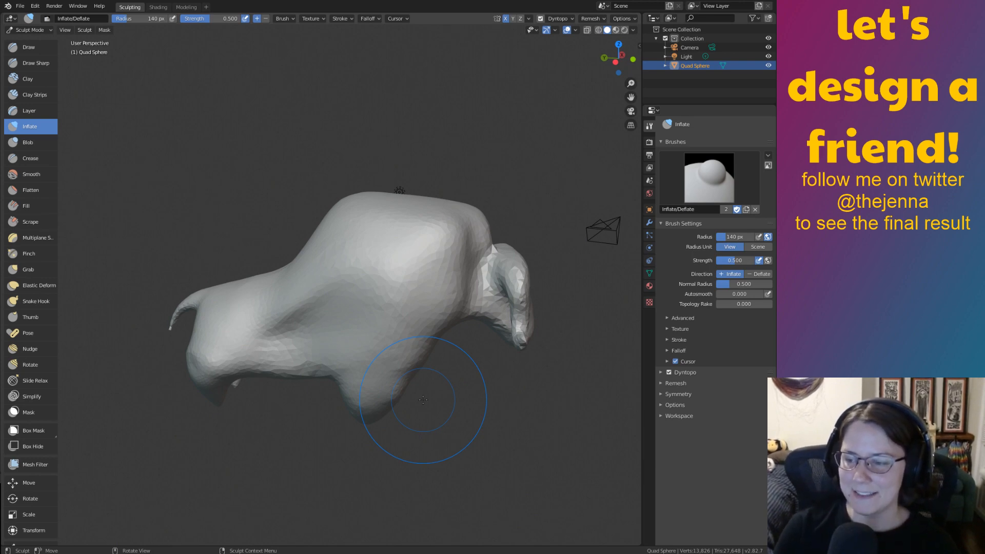
{"action": "mouse_move", "coordinate": [448, 411]}
{"action": "middle_mouse_down"}
{"action": "mouse_move", "coordinate": [339, 395]}
{"action": "mouse_move", "coordinate": [364, 380]}
{"action": "mouse_move", "coordinate": [383, 415]}
{"action": "mouse_move", "coordinate": [747, 458]}
{"action": "middle_mouse_up"}
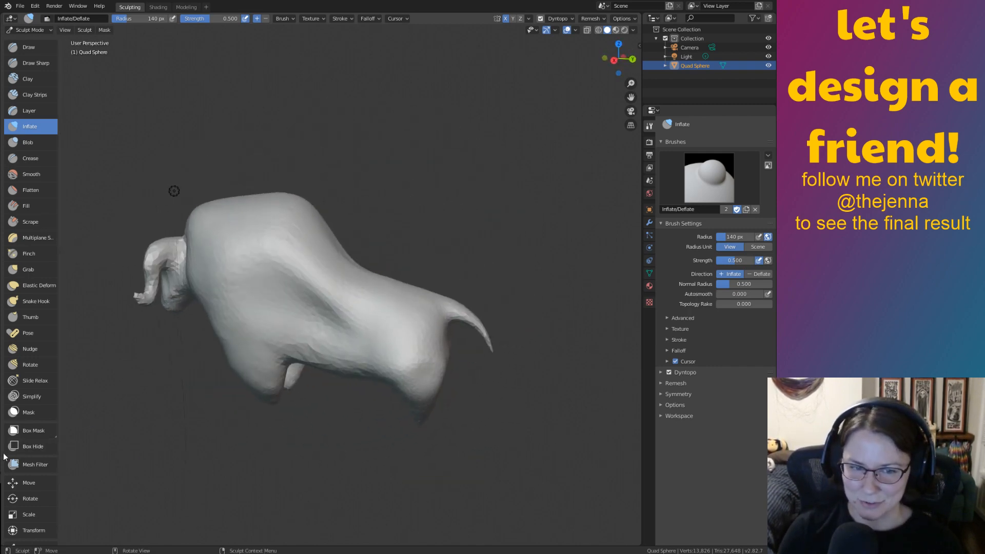
Pull the tail down closer to the rump with the Grab brush.
{"action": "mouse_move", "coordinate": [551, 448]}
{"action": "middle_mouse_down", "text": "shift"}
{"action": "mouse_move", "coordinate": [531, 454]}
{"action": "mouse_move", "coordinate": [591, 436]}
{"action": "mouse_move", "coordinate": [560, 429]}
{"action": "middle_mouse_up", "text": "shift"}
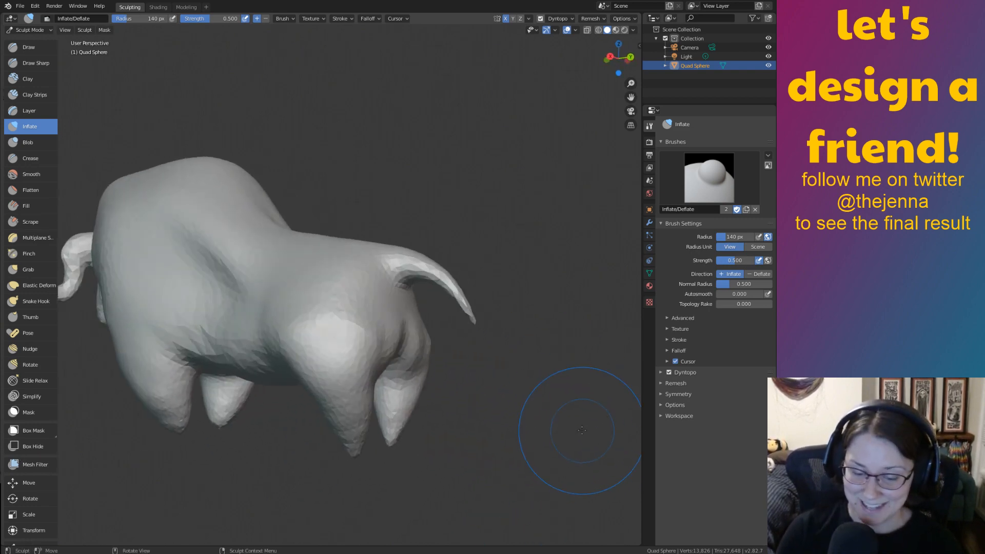
{"action": "key", "text": "g"}
{"action": "left_click_drag", "start_coordinate": [445, 281], "coordinate": [445, 287]}
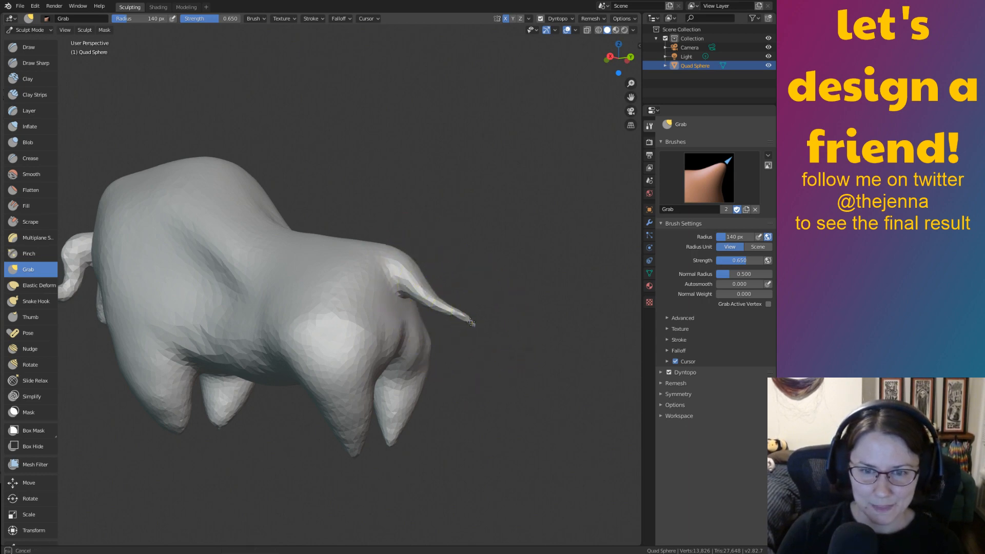
{"action": "middle_click_drag", "start_coordinate": [468, 374], "coordinate": [431, 372]}
{"action": "scroll", "coordinate": [508, 356], "scroll_direction": "down", "scroll_amount": 4}
Smooth the tail down to a small stub on the rump.
{"action": "mouse_move", "coordinate": [507, 355]}
{"action": "middle_mouse_down"}
{"action": "mouse_move", "coordinate": [590, 370]}
{"action": "mouse_move", "coordinate": [471, 439]}
{"action": "mouse_move", "coordinate": [474, 402]}
{"action": "mouse_move", "coordinate": [472, 422]}
{"action": "mouse_move", "coordinate": [499, 396]}
{"action": "mouse_move", "coordinate": [462, 418]}
{"action": "mouse_move", "coordinate": [521, 442]}
{"action": "mouse_move", "coordinate": [428, 317]}
{"action": "mouse_move", "coordinate": [419, 213]}
{"action": "middle_mouse_up"}
{"action": "key", "text": "shift+s"}
{"action": "scroll", "coordinate": [499, 396], "scroll_direction": "down", "scroll_amount": 4}
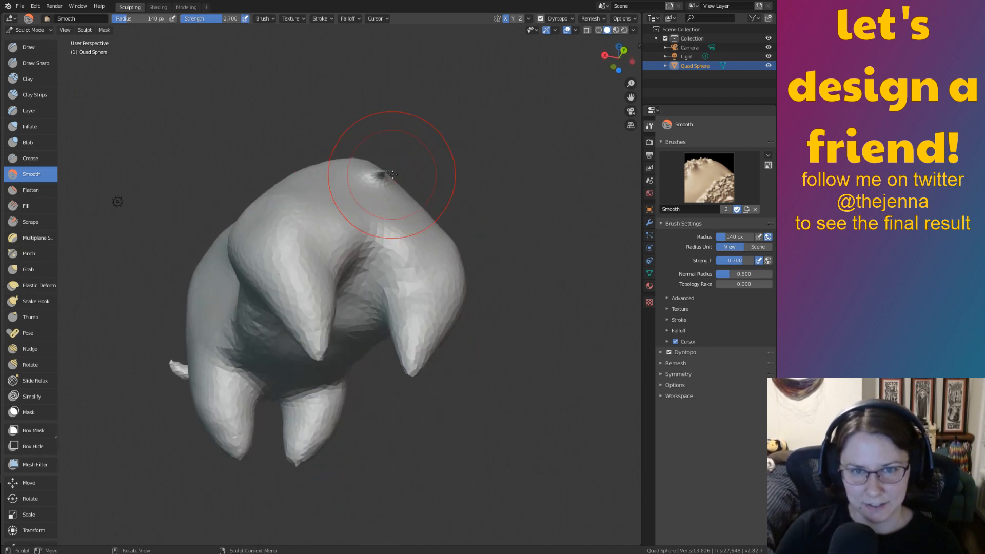
Smooth away the remaining tail stub with the Smooth brush until it blends into the rump.
{"action": "middle_click_drag", "start_coordinate": [392, 175], "coordinate": [411, 229]}
{"action": "left_click_drag", "start_coordinate": [453, 418], "coordinate": [456, 432]}
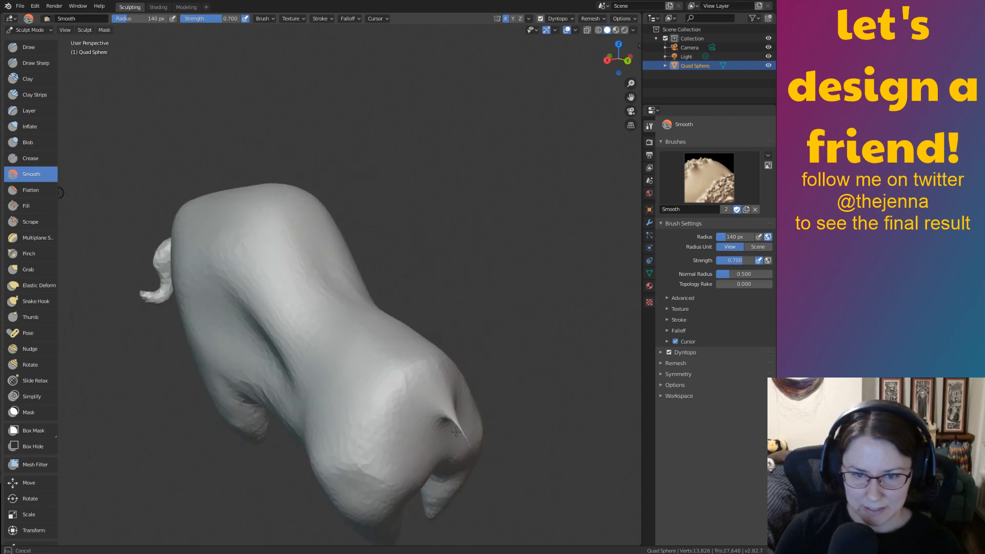
{"action": "middle_click_drag", "start_coordinate": [451, 408], "coordinate": [513, 475]}
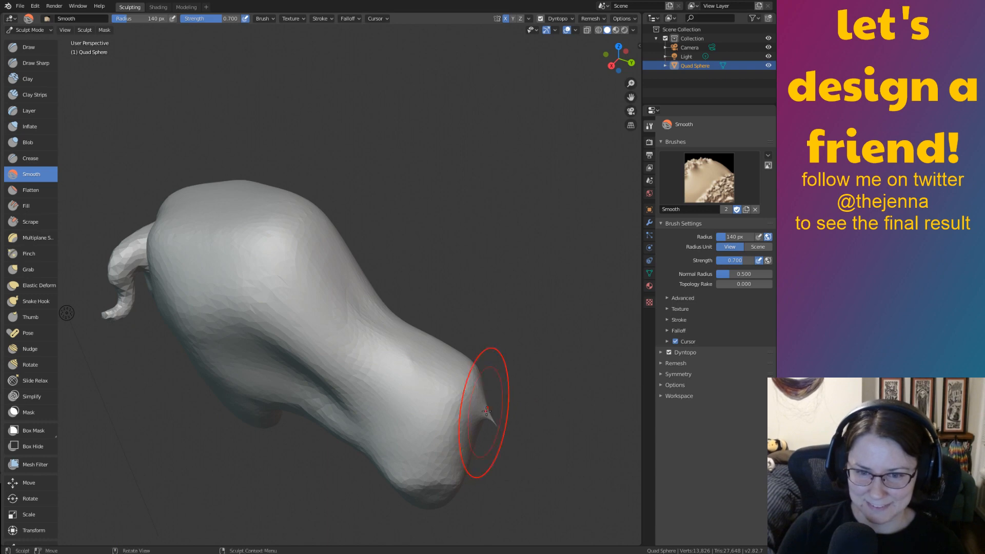
{"action": "middle_click_drag", "start_coordinate": [486, 420], "coordinate": [393, 333]}
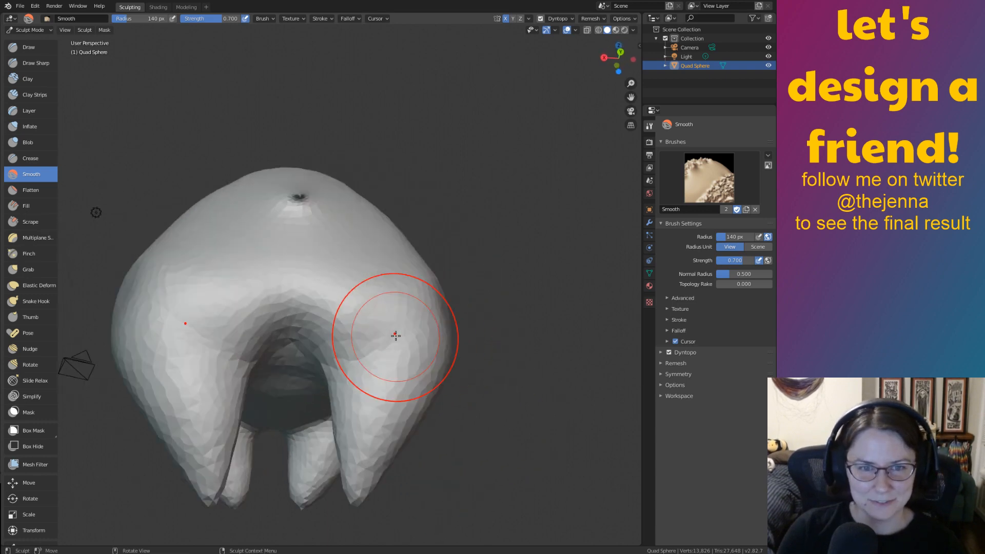
{"action": "scroll", "coordinate": [451, 313], "scroll_direction": "up", "scroll_amount": 2}
{"action": "middle_click_drag", "start_coordinate": [450, 313], "coordinate": [430, 331]}
{"action": "left_click_drag", "start_coordinate": [429, 331], "coordinate": [418, 324]}
{"action": "middle_click_drag", "start_coordinate": [417, 324], "coordinate": [446, 338]}
{"action": "left_click_drag", "start_coordinate": [446, 338], "coordinate": [461, 338]}
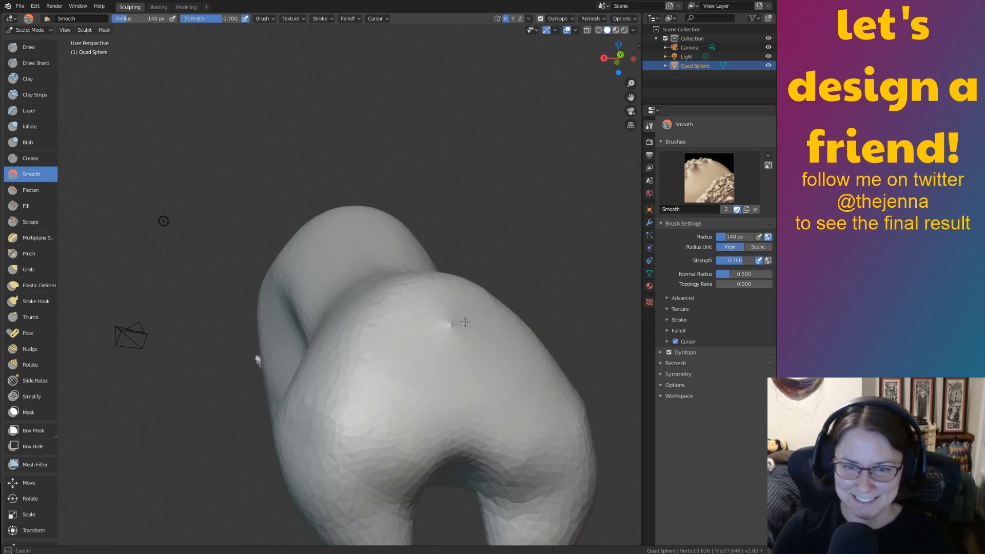
{"action": "mouse_move", "coordinate": [456, 333]}
{"action": "left_mouse_down"}
{"action": "mouse_move", "coordinate": [471, 323]}
{"action": "mouse_move", "coordinate": [454, 380]}
{"action": "left_mouse_up"}
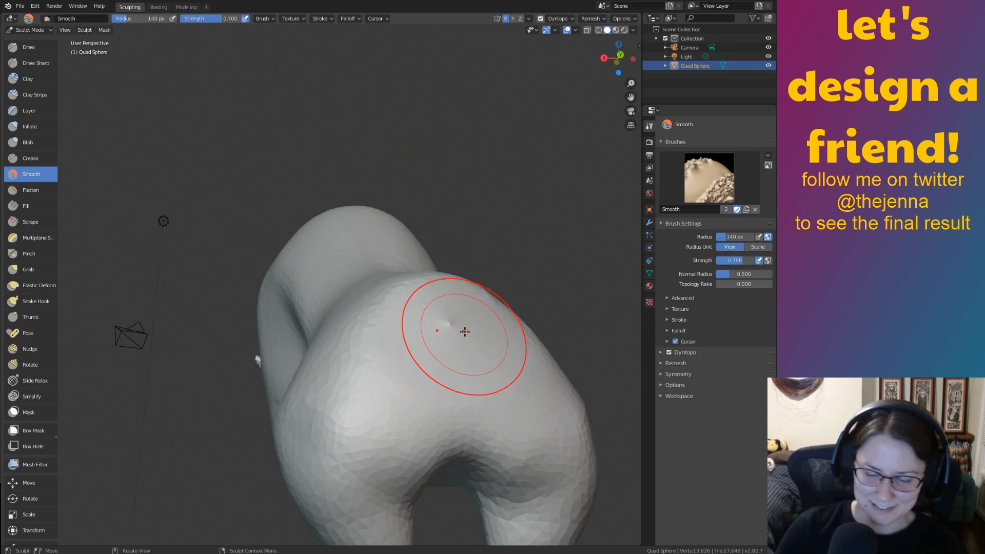
Round out the rump and hindquarters with the Inflate brush, and save the file.
{"action": "key", "text": "i"}
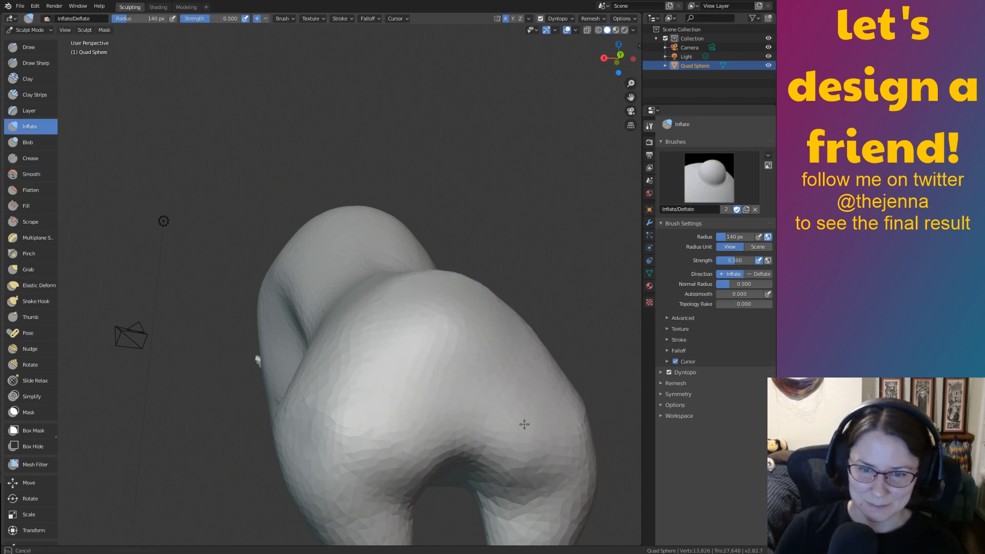
{"action": "middle_click_drag", "start_coordinate": [440, 318], "coordinate": [481, 336]}
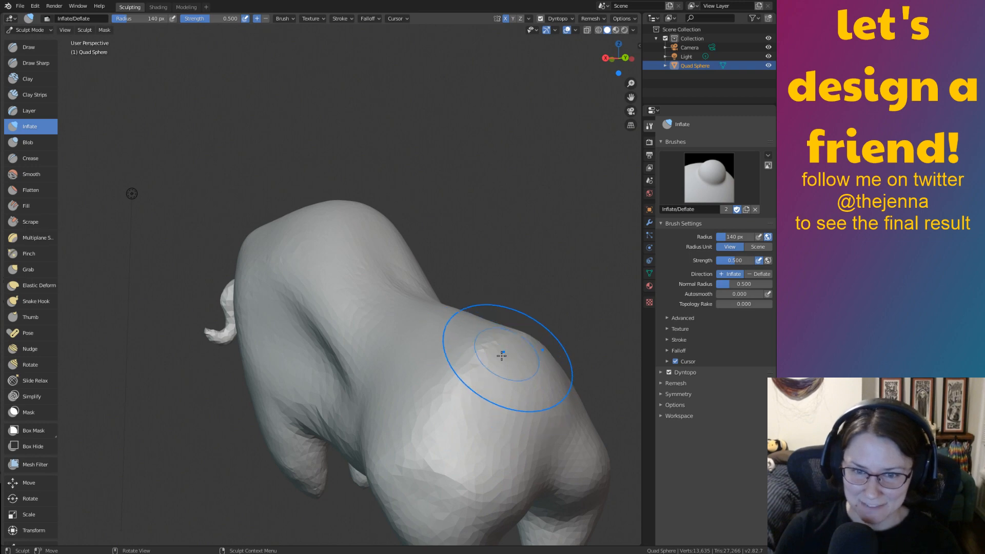
{"action": "mouse_move", "coordinate": [522, 371]}
{"action": "middle_mouse_down"}
{"action": "mouse_move", "coordinate": [572, 360]}
{"action": "mouse_move", "coordinate": [462, 441]}
{"action": "mouse_move", "coordinate": [409, 409]}
{"action": "mouse_move", "coordinate": [424, 420]}
{"action": "mouse_move", "coordinate": [417, 451]}
{"action": "mouse_move", "coordinate": [501, 451]}
{"action": "mouse_move", "coordinate": [515, 433]}
{"action": "mouse_move", "coordinate": [549, 425]}
{"action": "middle_mouse_up"}
{"action": "middle_click_drag", "start_coordinate": [515, 510], "coordinate": [462, 435]}
{"action": "mouse_move", "coordinate": [462, 435]}
{"action": "middle_mouse_down", "text": "ctrl"}
{"action": "mouse_move", "coordinate": [387, 402]}
{"action": "mouse_move", "coordinate": [418, 391]}
{"action": "mouse_move", "coordinate": [519, 422]}
{"action": "middle_mouse_up", "text": "ctrl"}
{"action": "key", "text": "ctrl+s"}
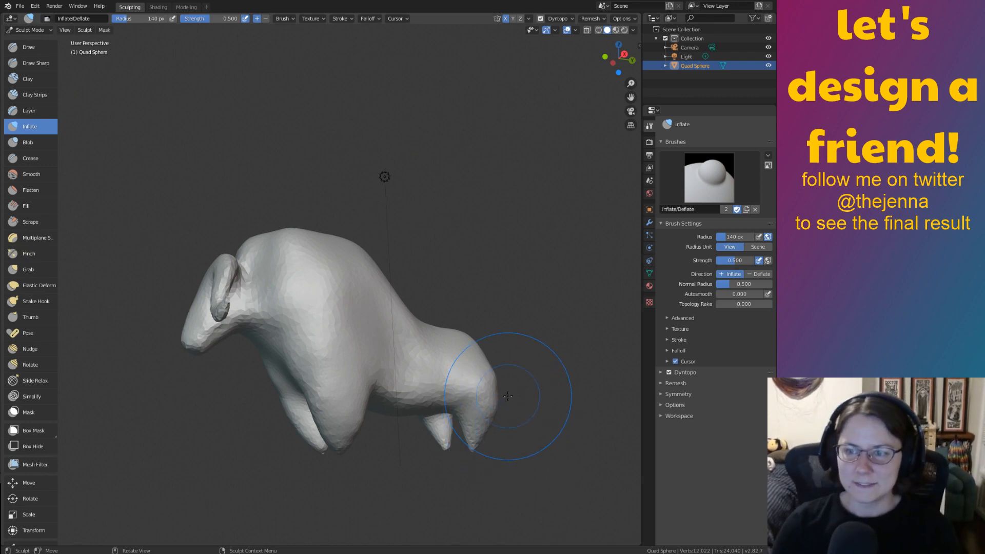
{"action": "mouse_move", "coordinate": [507, 395]}
{"action": "middle_mouse_down"}
{"action": "mouse_move", "coordinate": [450, 392]}
{"action": "mouse_move", "coordinate": [77, 297]}
{"action": "mouse_move", "coordinate": [411, 406]}
{"action": "mouse_move", "coordinate": [542, 359]}
{"action": "middle_mouse_up"}
{"action": "mouse_move", "coordinate": [421, 425]}
{"action": "middle_mouse_down"}
{"action": "mouse_move", "coordinate": [328, 416]}
{"action": "mouse_move", "coordinate": [477, 411]}
{"action": "mouse_move", "coordinate": [452, 412]}
{"action": "middle_mouse_up"}
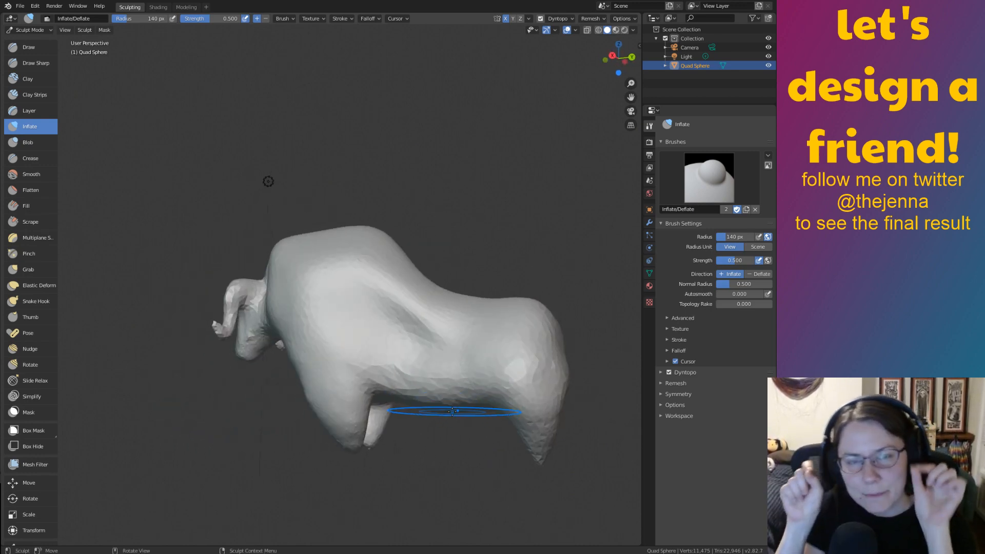
Activate the Snake Hook brush for shaping a new tail on the rump.
{"action": "mouse_move", "coordinate": [453, 411]}
{"action": "middle_mouse_down"}
{"action": "mouse_move", "coordinate": [359, 426]}
{"action": "mouse_move", "coordinate": [140, 330]}
{"action": "mouse_move", "coordinate": [319, 451]}
{"action": "mouse_move", "coordinate": [340, 187]}
{"action": "mouse_move", "coordinate": [599, 463]}
{"action": "middle_mouse_up"}
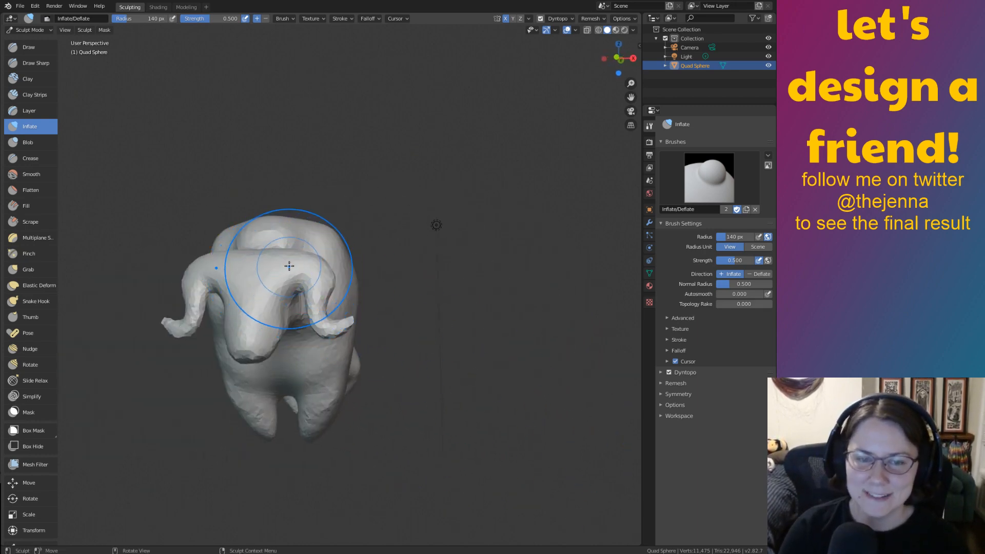
{"action": "mouse_move", "coordinate": [354, 327]}
{"action": "middle_mouse_down"}
{"action": "mouse_move", "coordinate": [384, 418]}
{"action": "mouse_move", "coordinate": [443, 416]}
{"action": "middle_mouse_up"}
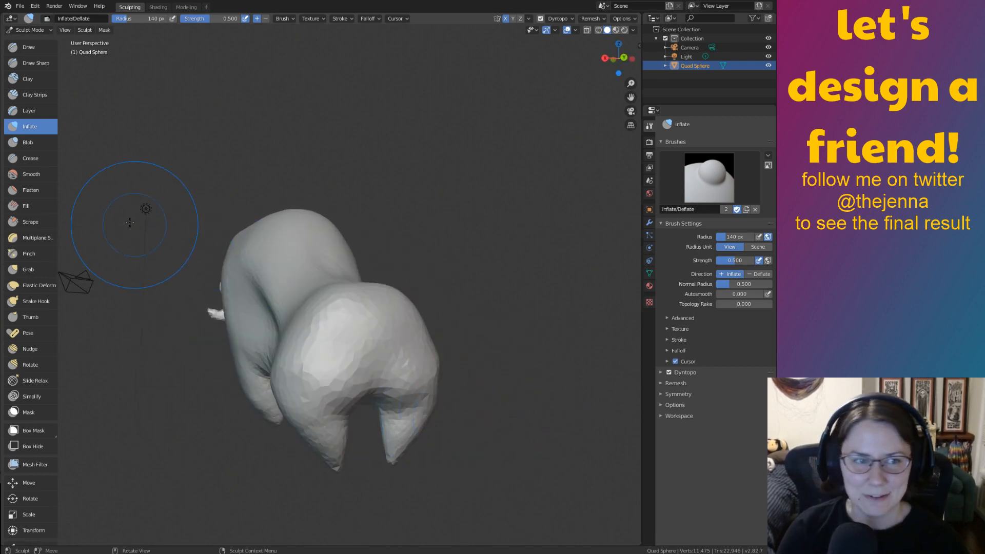
{"action": "left_click", "coordinate": [36, 301]}
{"action": "scroll", "coordinate": [340, 385], "scroll_direction": "up", "scroll_amount": 5}
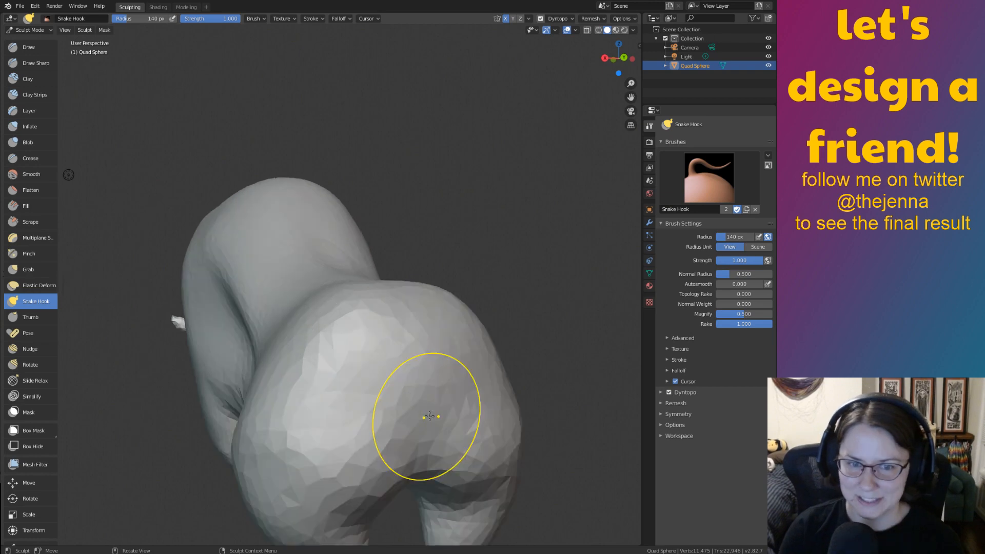
{"action": "mouse_move", "coordinate": [351, 306]}
{"action": "middle_mouse_down"}
{"action": "mouse_move", "coordinate": [385, 319]}
{"action": "mouse_move", "coordinate": [321, 220]}
{"action": "middle_mouse_up"}
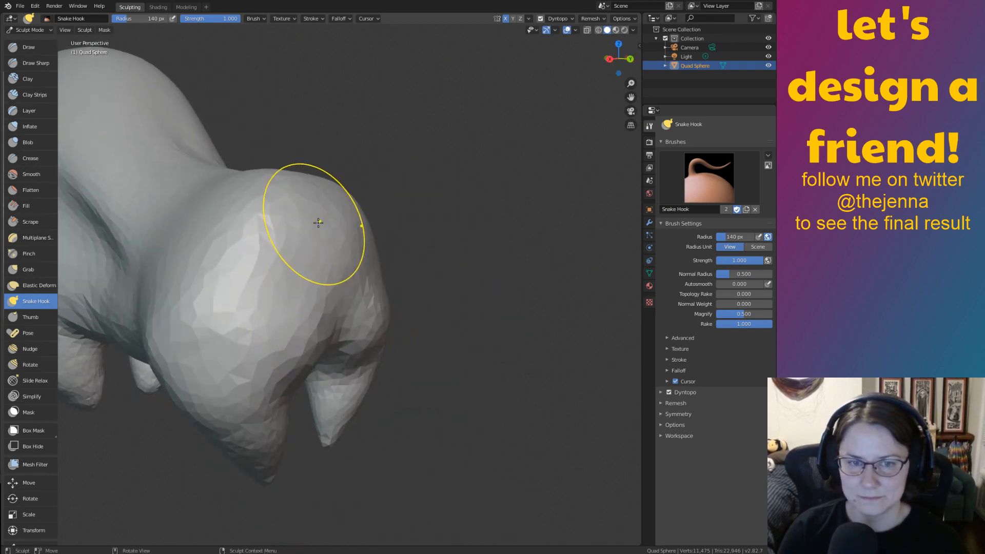
Try to pull a new tail out of the rump with several Snake Hook strokes, undoing each attempt.
{"action": "mouse_move", "coordinate": [334, 210]}
{"action": "left_mouse_down"}
{"action": "mouse_move", "coordinate": [410, 183]}
{"action": "mouse_move", "coordinate": [416, 191]}
{"action": "left_mouse_up"}
{"action": "key", "text": "ctrl+z"}
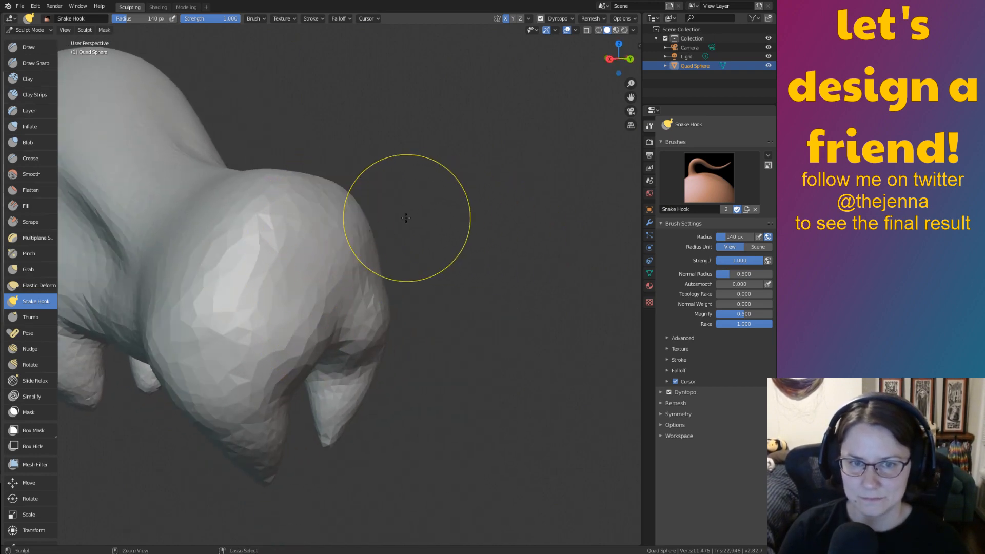
{"action": "left_click_drag", "start_coordinate": [410, 233], "coordinate": [412, 233]}
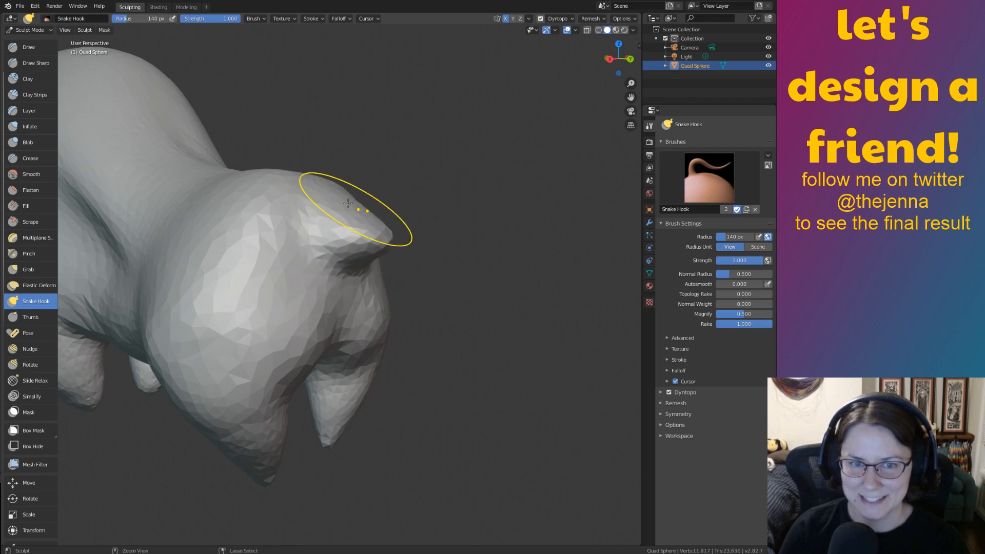
{"action": "mouse_move", "coordinate": [335, 202]}
{"action": "left_mouse_down"}
{"action": "mouse_move", "coordinate": [445, 244]}
{"action": "mouse_move", "coordinate": [451, 271]}
{"action": "left_mouse_up"}
{"action": "middle_click_drag", "start_coordinate": [451, 270], "coordinate": [484, 350]}
{"action": "key", "text": "ctrl+z"}
{"action": "middle_click_drag", "start_coordinate": [506, 405], "coordinate": [476, 359]}
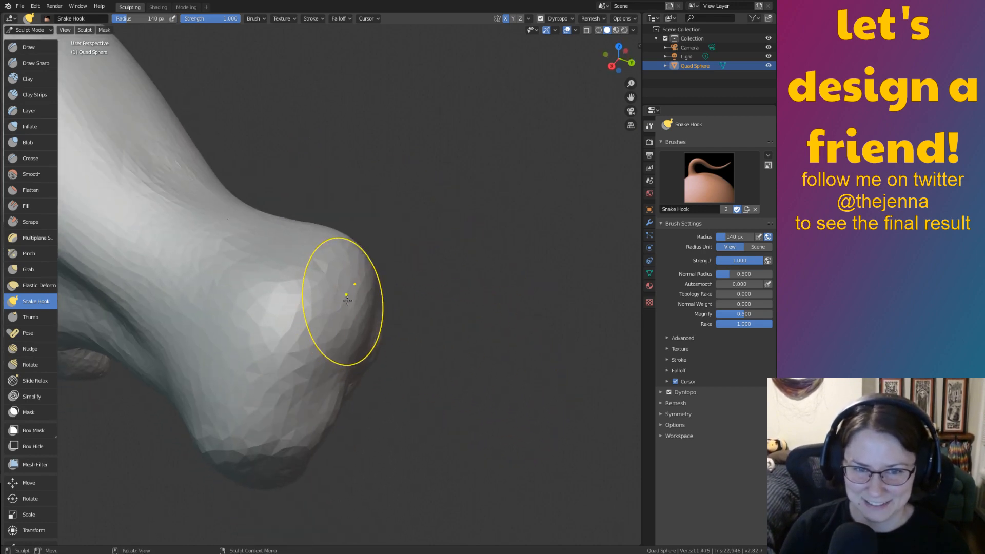
{"action": "left_click_drag", "start_coordinate": [351, 297], "coordinate": [460, 381]}
{"action": "left_click_drag", "start_coordinate": [575, 393], "coordinate": [575, 392]}
{"action": "key", "text": "ctrl+z"}
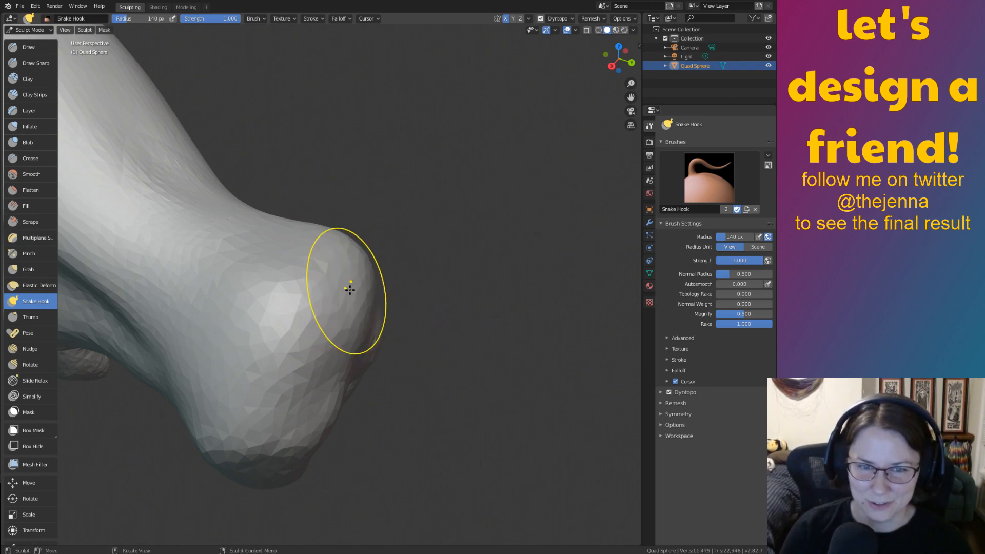
{"action": "left_click_drag", "start_coordinate": [352, 294], "coordinate": [431, 377]}
{"action": "scroll", "coordinate": [472, 440], "scroll_direction": "up", "scroll_amount": 2}
{"action": "middle_click_drag", "start_coordinate": [472, 439], "coordinate": [488, 421]}
{"action": "key", "text": "ctrl+z"}
{"action": "mouse_move", "coordinate": [444, 307]}
{"action": "middle_mouse_down"}
{"action": "mouse_move", "coordinate": [365, 301]}
{"action": "mouse_move", "coordinate": [394, 333]}
{"action": "middle_mouse_up"}
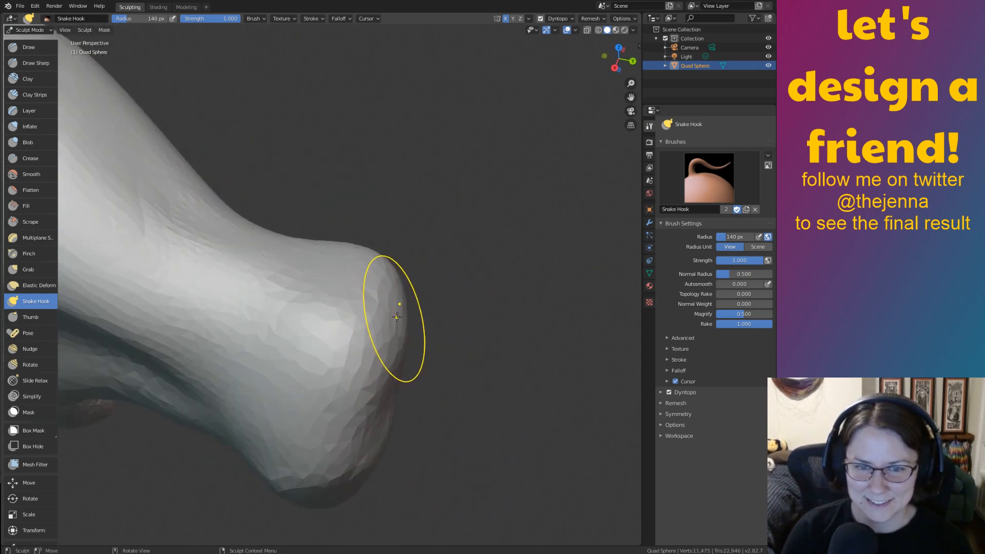
Pull a tapered tail out of the rump, bend it downward with an upturned tip, and save the file.
{"action": "mouse_move", "coordinate": [397, 315]}
{"action": "left_mouse_down"}
{"action": "mouse_move", "coordinate": [506, 328]}
{"action": "mouse_move", "coordinate": [509, 337]}
{"action": "left_mouse_up"}
{"action": "mouse_move", "coordinate": [509, 337]}
{"action": "middle_mouse_down"}
{"action": "mouse_move", "coordinate": [476, 296]}
{"action": "mouse_move", "coordinate": [464, 255]}
{"action": "middle_mouse_up"}
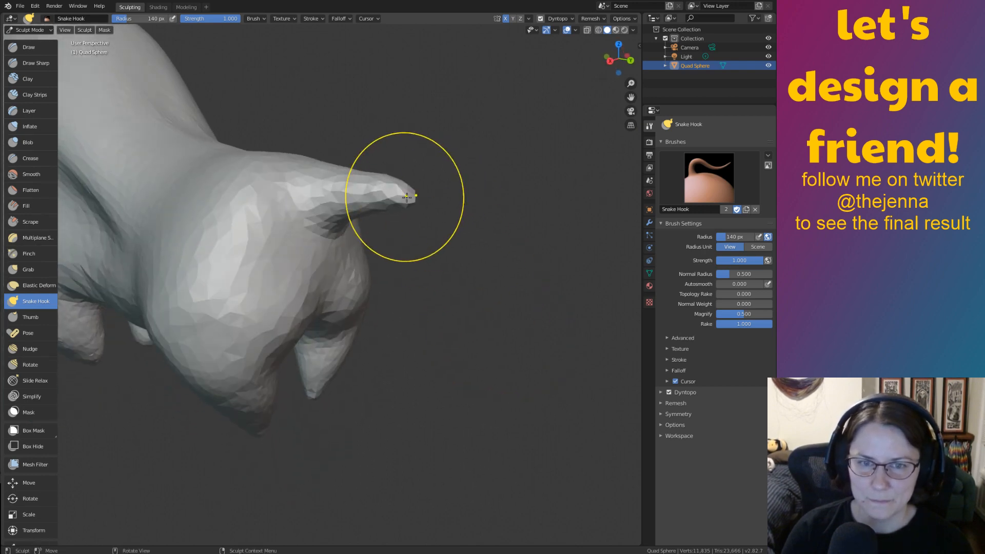
{"action": "mouse_move", "coordinate": [404, 198]}
{"action": "left_mouse_down"}
{"action": "mouse_move", "coordinate": [423, 255]}
{"action": "mouse_move", "coordinate": [406, 258]}
{"action": "mouse_move", "coordinate": [419, 245]}
{"action": "left_mouse_up"}
{"action": "mouse_move", "coordinate": [446, 248]}
{"action": "middle_mouse_down"}
{"action": "mouse_move", "coordinate": [492, 257]}
{"action": "mouse_move", "coordinate": [475, 308]}
{"action": "middle_mouse_up"}
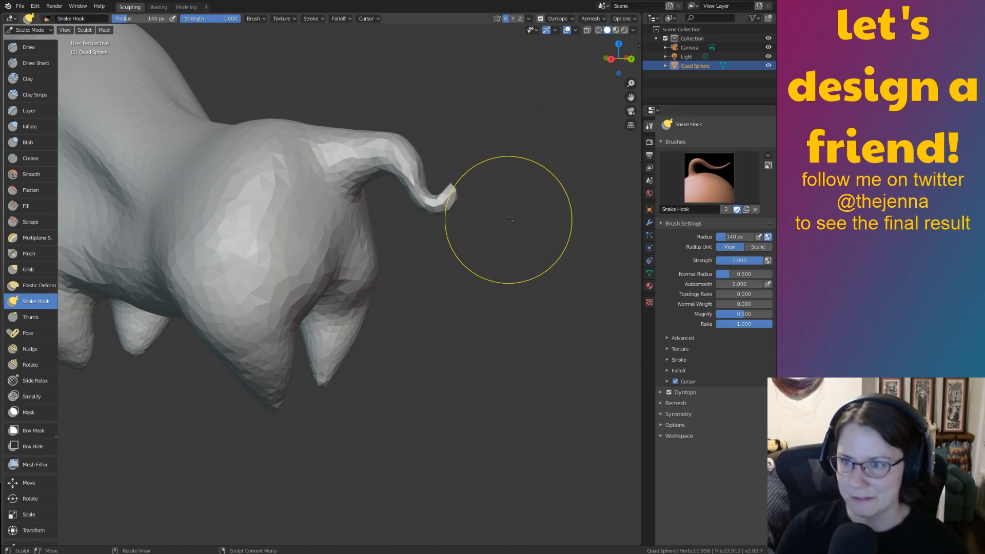
{"action": "mouse_move", "coordinate": [512, 225]}
{"action": "middle_mouse_down"}
{"action": "mouse_move", "coordinate": [484, 225]}
{"action": "mouse_move", "coordinate": [524, 230]}
{"action": "middle_mouse_up"}
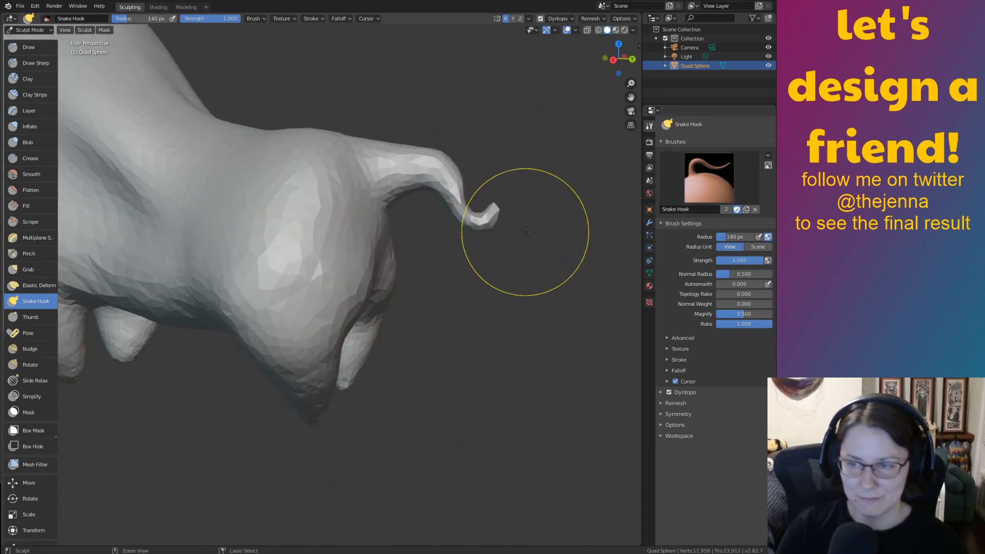
{"action": "key", "text": "ctrl+s"}
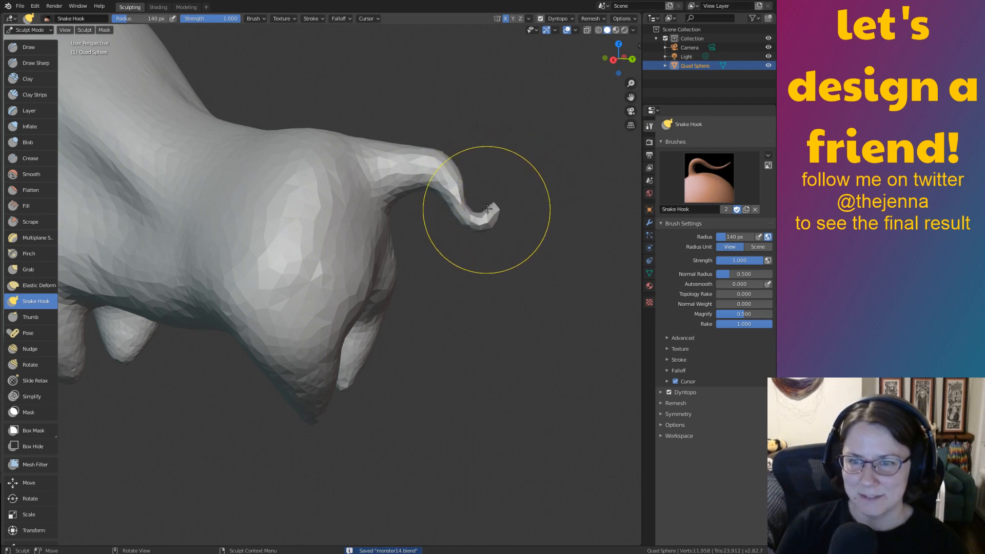
Show the whole creature in the Modeling workspace, in Object Mode with X-ray off and nothing selected.
{"action": "mouse_move", "coordinate": [500, 236]}
{"action": "middle_mouse_down"}
{"action": "mouse_move", "coordinate": [418, 250]}
{"action": "mouse_move", "coordinate": [494, 267]}
{"action": "mouse_move", "coordinate": [533, 255]}
{"action": "middle_mouse_up"}
{"action": "middle_click_drag", "start_coordinate": [367, 289], "coordinate": [465, 233], "text": "shift"}
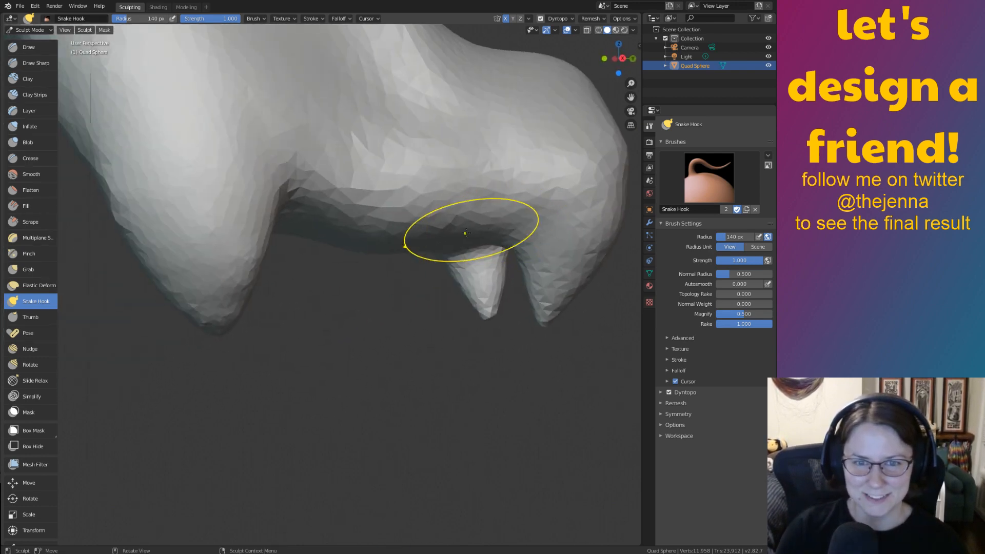
{"action": "scroll", "coordinate": [464, 233], "scroll_direction": "down", "scroll_amount": 5}
{"action": "middle_click_drag", "start_coordinate": [473, 319], "coordinate": [506, 307]}
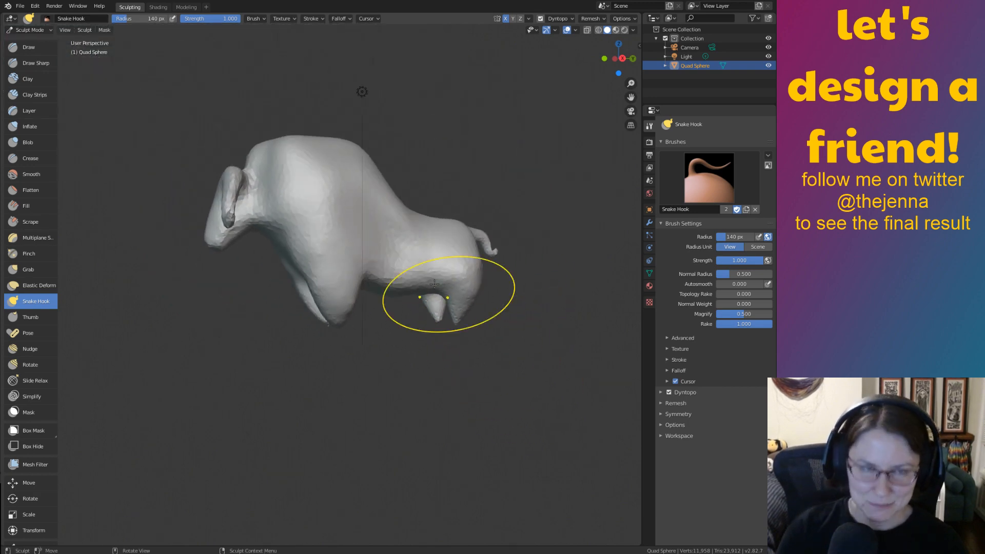
{"action": "left_click", "coordinate": [186, 7]}
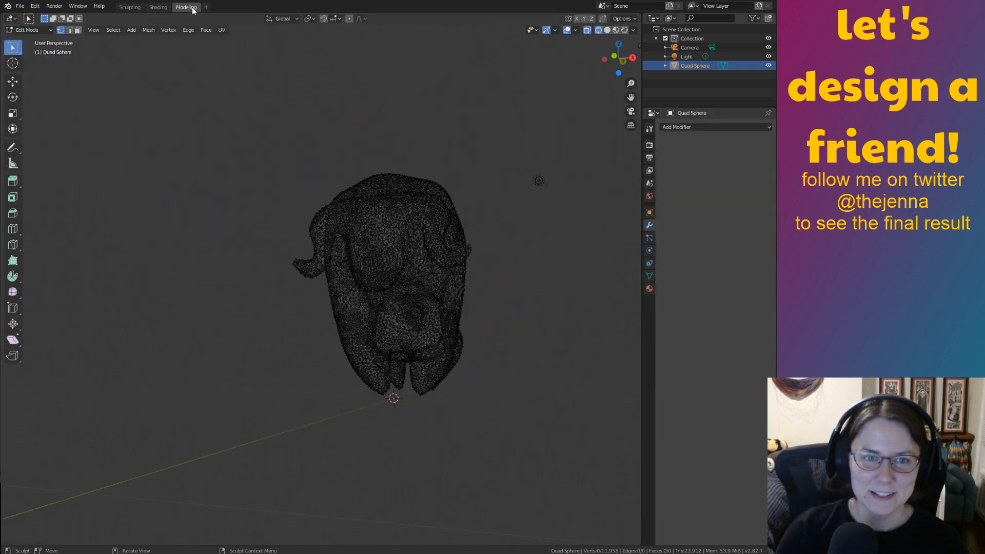
{"action": "left_click", "coordinate": [586, 32]}
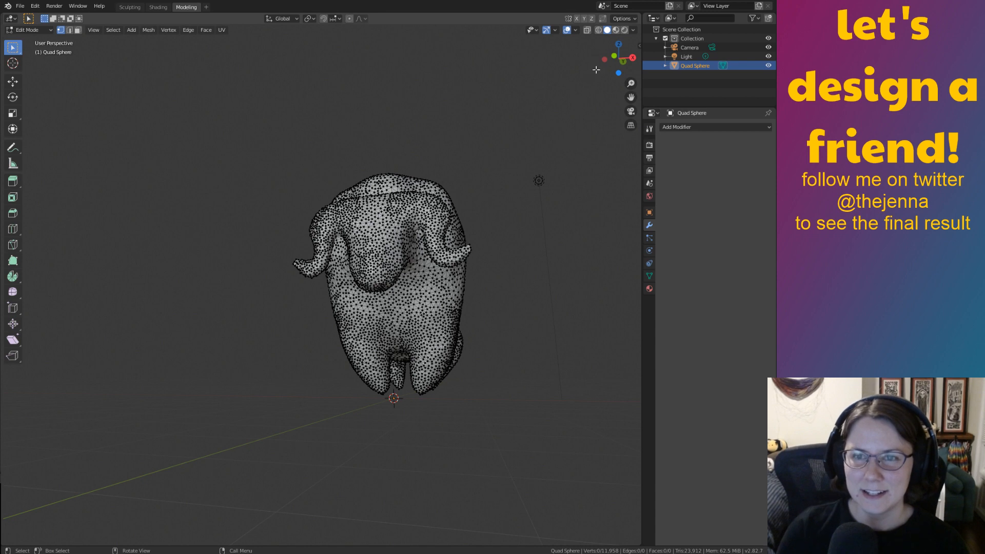
{"action": "key", "text": "Tab"}
{"action": "left_click", "coordinate": [558, 193]}
{"action": "middle_click_drag", "start_coordinate": [558, 194], "coordinate": [527, 237]}
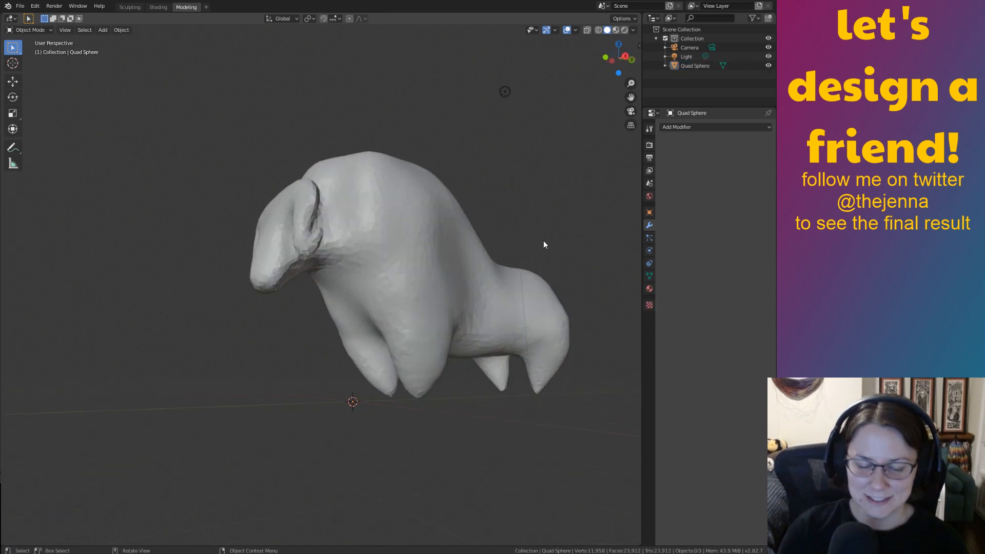
{"action": "left_click", "coordinate": [447, 263]}
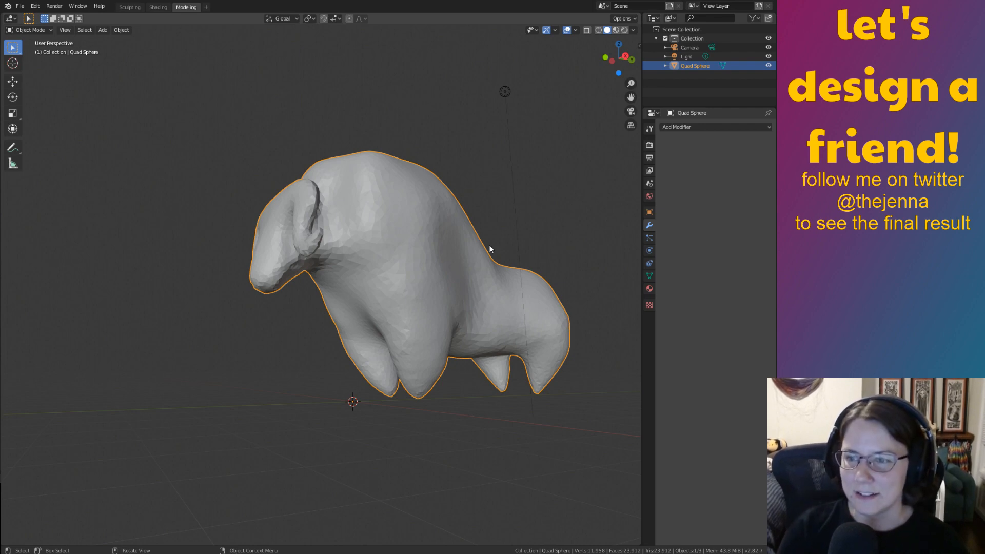
{"action": "middle_click_drag", "start_coordinate": [463, 289], "coordinate": [467, 352]}
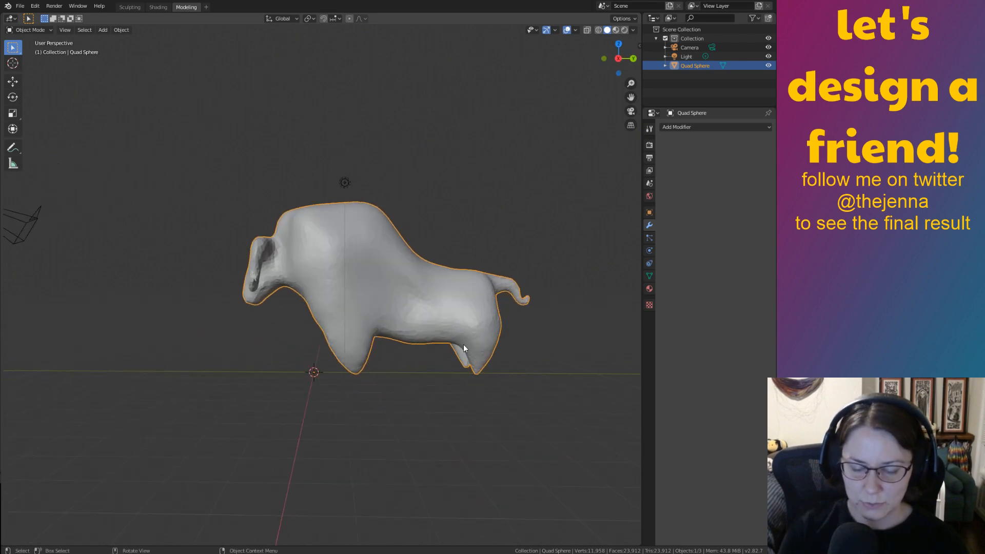
{"action": "key", "text": "g"}
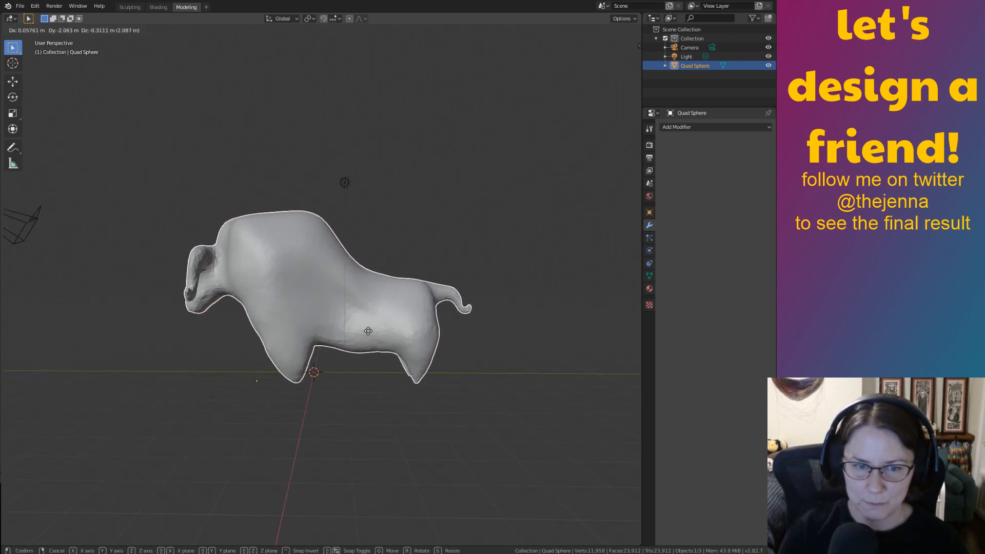
{"action": "right_click", "coordinate": [331, 326]}
{"action": "middle_click_drag", "start_coordinate": [336, 325], "coordinate": [457, 338]}
{"action": "scroll", "coordinate": [461, 341], "scroll_direction": "down", "scroll_amount": 1}
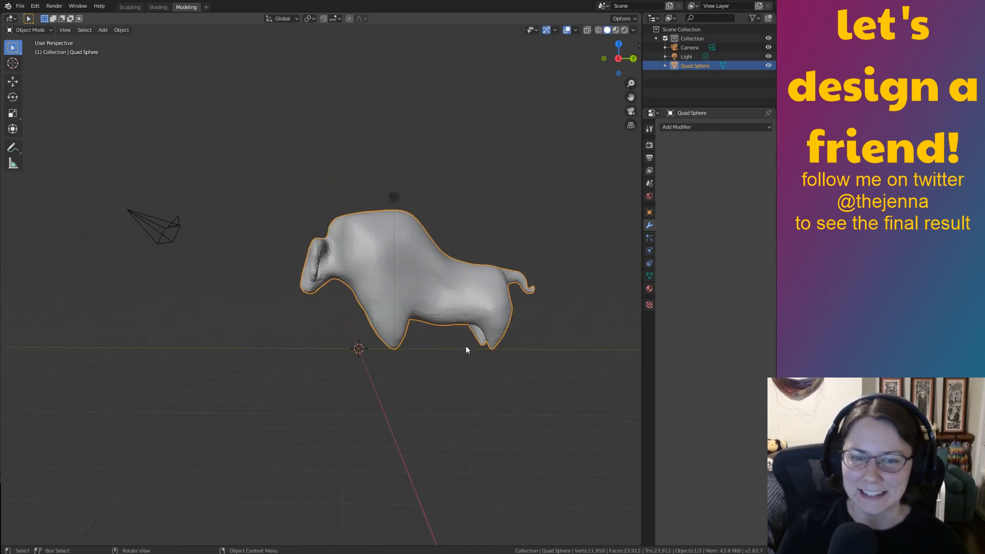
{"action": "key", "text": "g"}
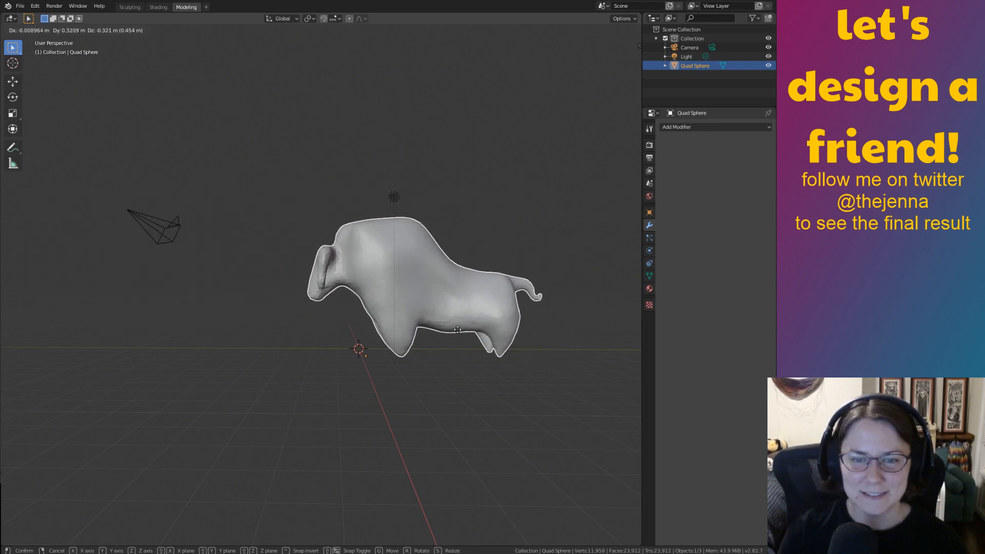
{"action": "right_click", "coordinate": [419, 314]}
View the creature from the front and side without its selection outline, and select it again.
{"action": "middle_click_drag", "start_coordinate": [545, 369], "coordinate": [5, 353]}
{"action": "middle_click_drag", "start_coordinate": [273, 343], "coordinate": [75, 385]}
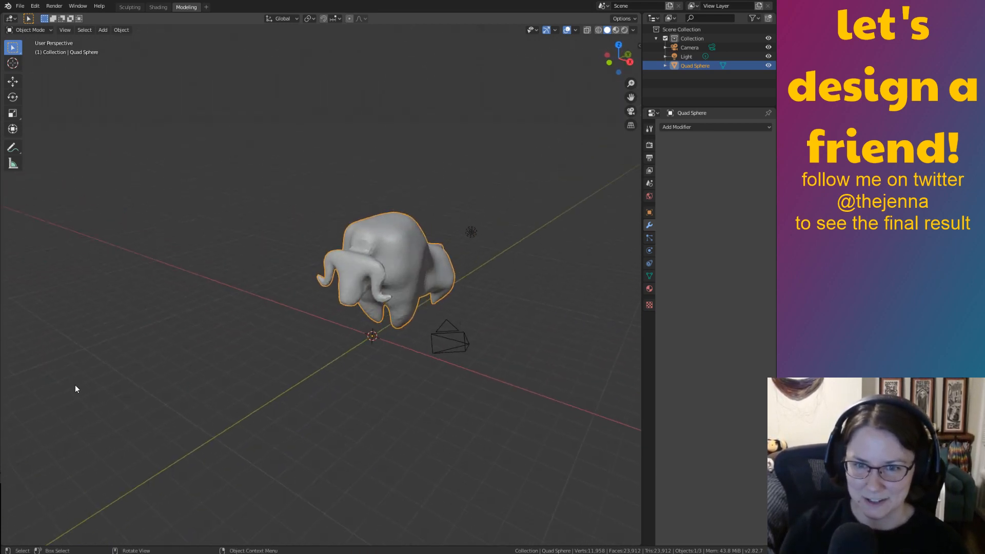
{"action": "left_click", "coordinate": [325, 426]}
{"action": "middle_click_drag", "start_coordinate": [324, 426], "coordinate": [378, 408]}
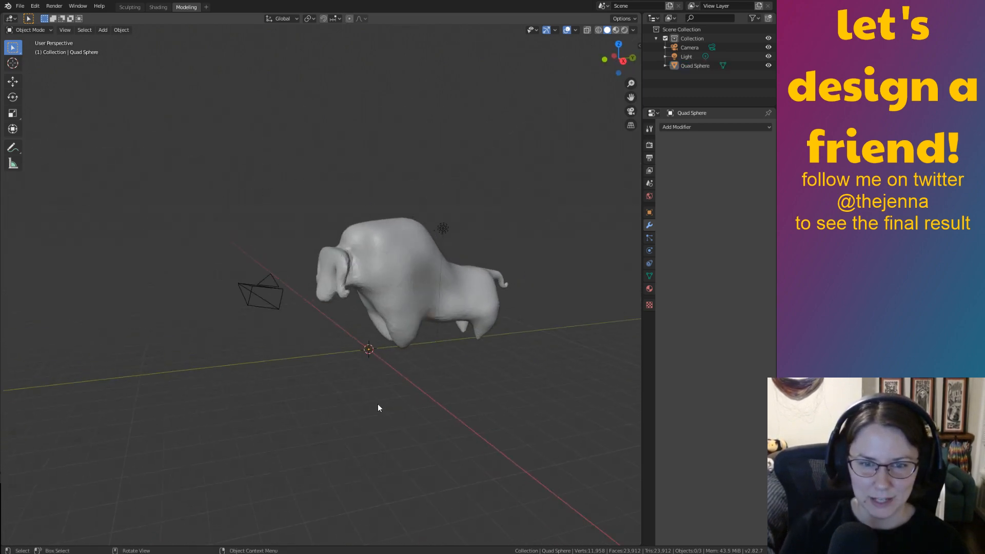
{"action": "left_click", "coordinate": [385, 269]}
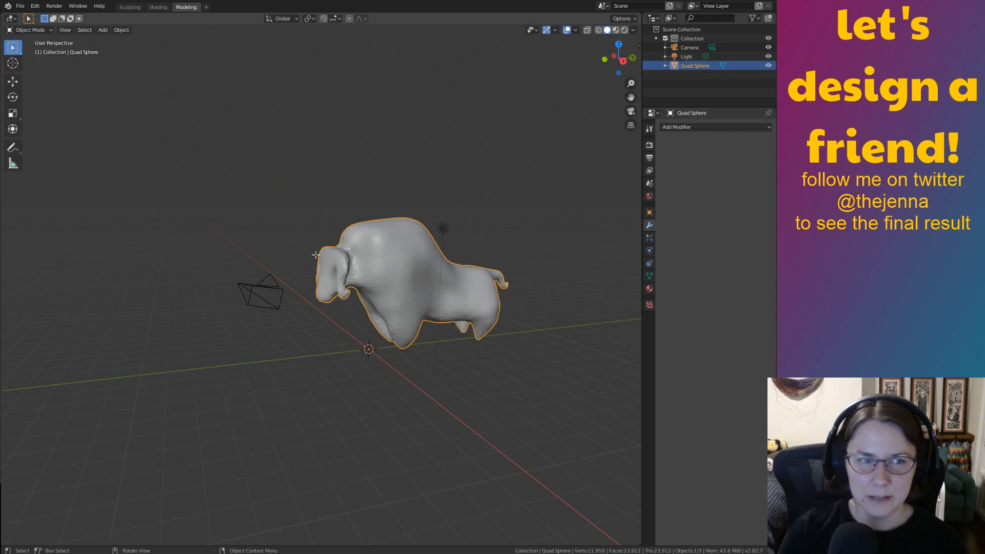
Put the creature's mesh in Edit Mode and display it as a see-through wireframe.
{"action": "key", "text": "Tab"}
{"action": "middle_click_drag", "start_coordinate": [286, 235], "coordinate": [462, 108]}
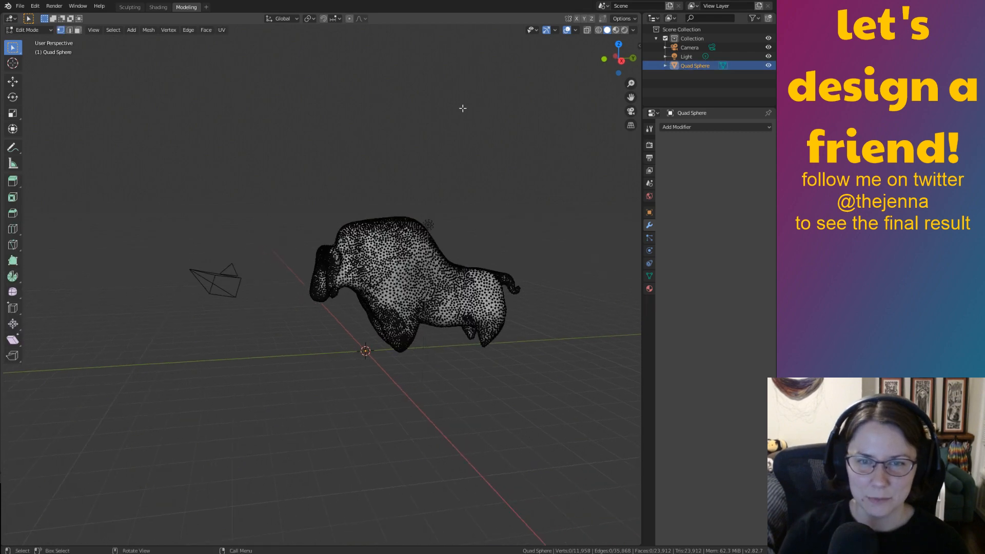
{"action": "left_click", "coordinate": [598, 31]}
Try box-selecting the head from the side, clearing the selection after each attempt.
{"action": "middle_click_drag", "start_coordinate": [279, 160], "coordinate": [272, 219]}
{"action": "left_click_drag", "start_coordinate": [271, 196], "coordinate": [333, 346]}
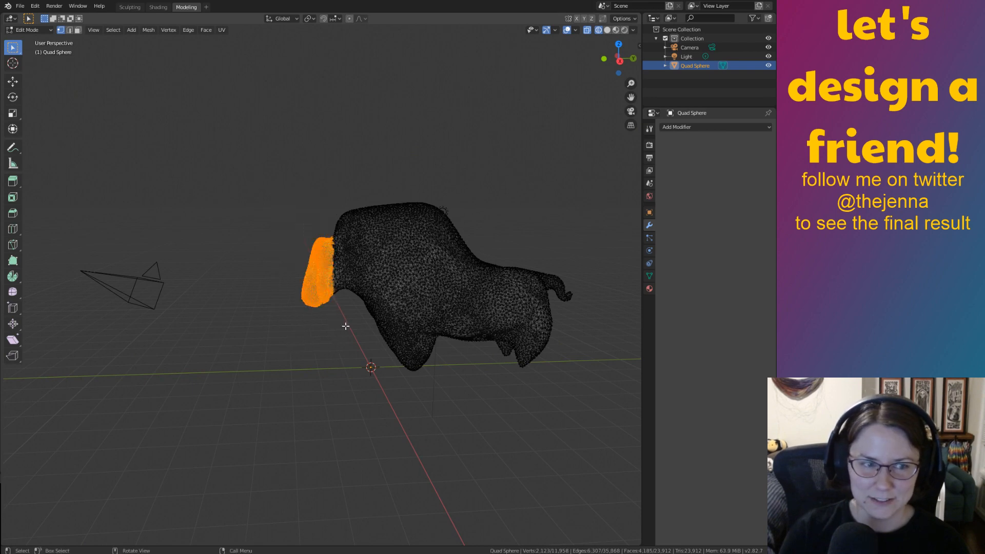
{"action": "left_click", "coordinate": [345, 326]}
{"action": "middle_click_drag", "start_coordinate": [535, 303], "coordinate": [562, 302]}
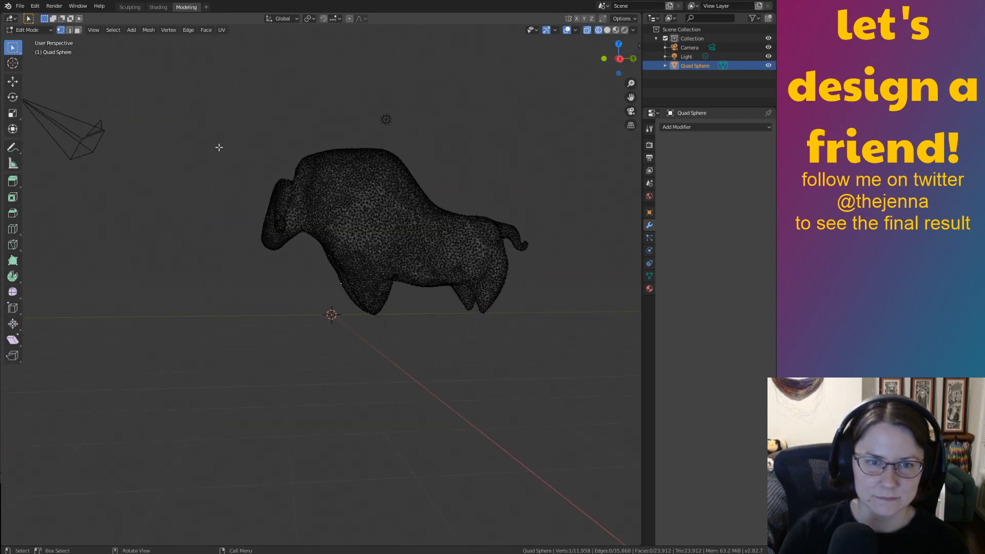
{"action": "left_click_drag", "start_coordinate": [219, 148], "coordinate": [299, 270]}
{"action": "left_click", "coordinate": [332, 300]}
{"action": "middle_click_drag", "start_coordinate": [332, 299], "coordinate": [338, 306]}
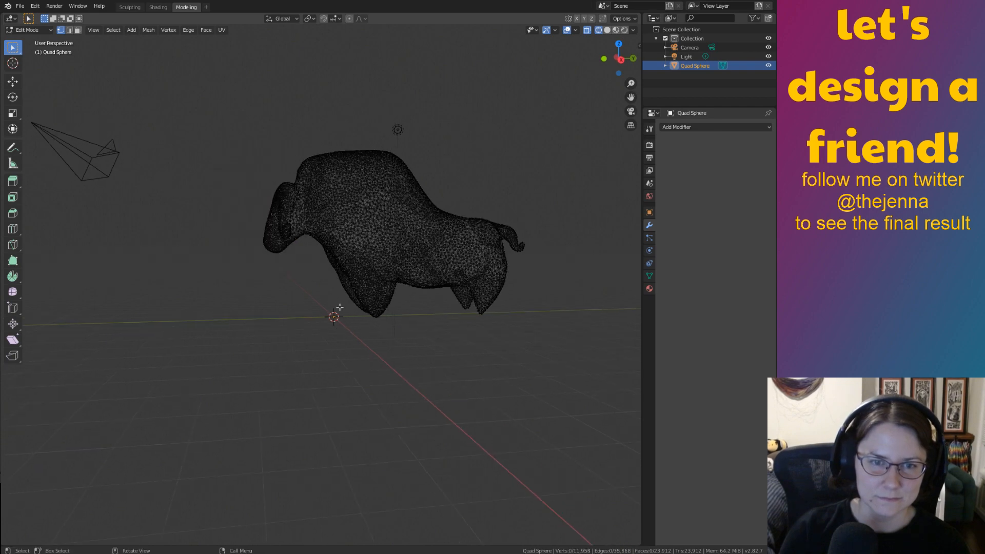
Box-select the head and horns from the side, extending the selection to the missed vertices along the neck.
{"action": "scroll", "coordinate": [374, 281], "scroll_direction": "up", "scroll_amount": 3}
{"action": "scroll", "coordinate": [372, 282], "scroll_direction": "up", "scroll_amount": 4}
{"action": "left_click_drag", "start_coordinate": [240, 185], "coordinate": [345, 341]}
{"action": "middle_click_drag", "start_coordinate": [346, 341], "coordinate": [349, 340]}
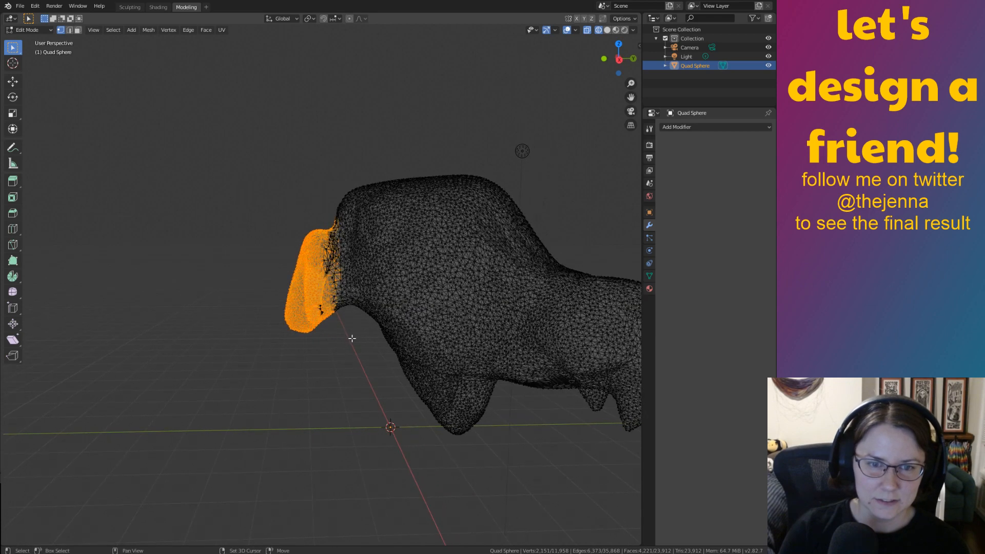
{"action": "left_click_drag", "start_coordinate": [348, 336], "coordinate": [298, 260]}
{"action": "left_click_drag", "start_coordinate": [300, 310], "coordinate": [302, 310]}
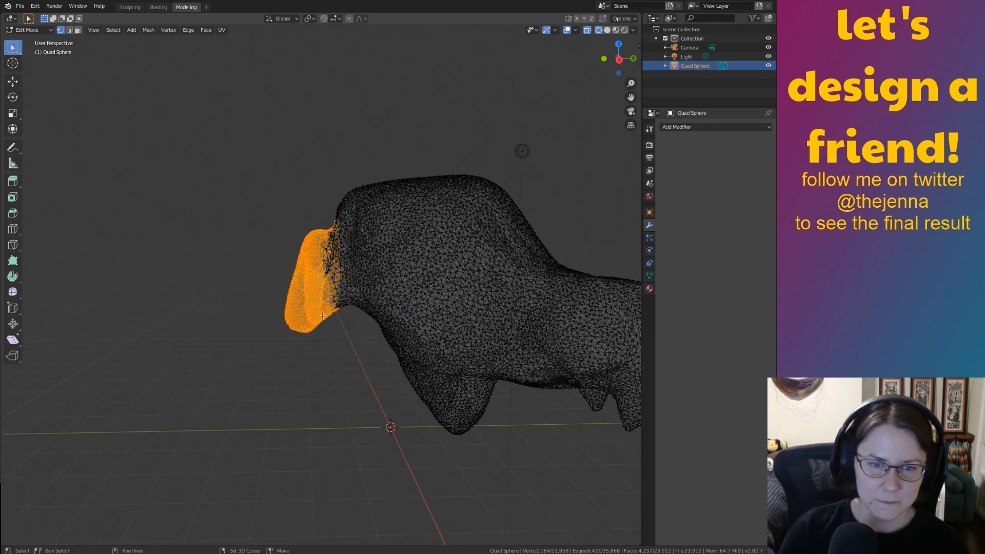
{"action": "left_click_drag", "start_coordinate": [334, 302], "coordinate": [336, 306]}
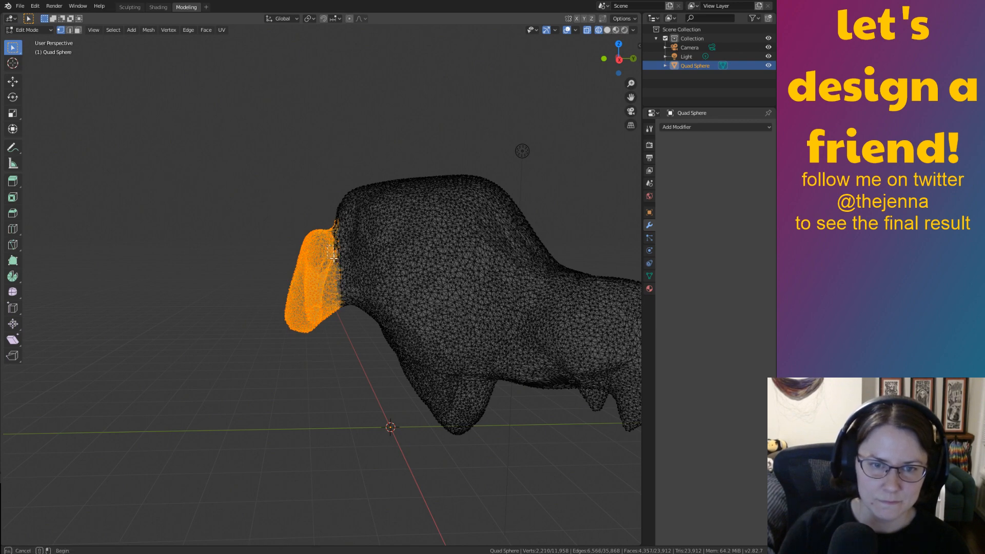
Check the head selection from the front, try adjusting the stray vertices above the head, and undo those selection changes.
{"action": "middle_click_drag", "start_coordinate": [334, 258], "coordinate": [425, 270]}
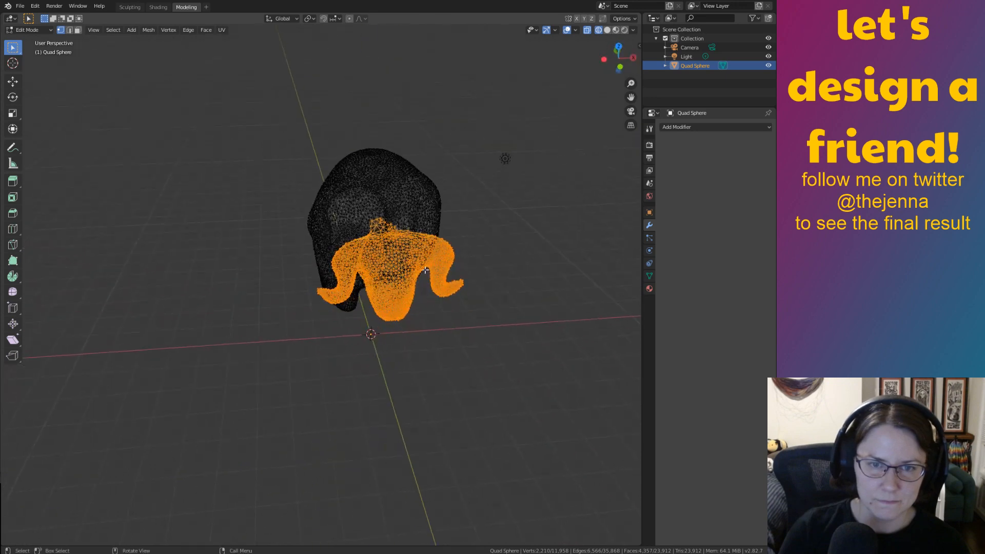
{"action": "left_click_drag", "start_coordinate": [367, 216], "coordinate": [391, 227], "text": "shift"}
{"action": "key", "text": "ctrl+z"}
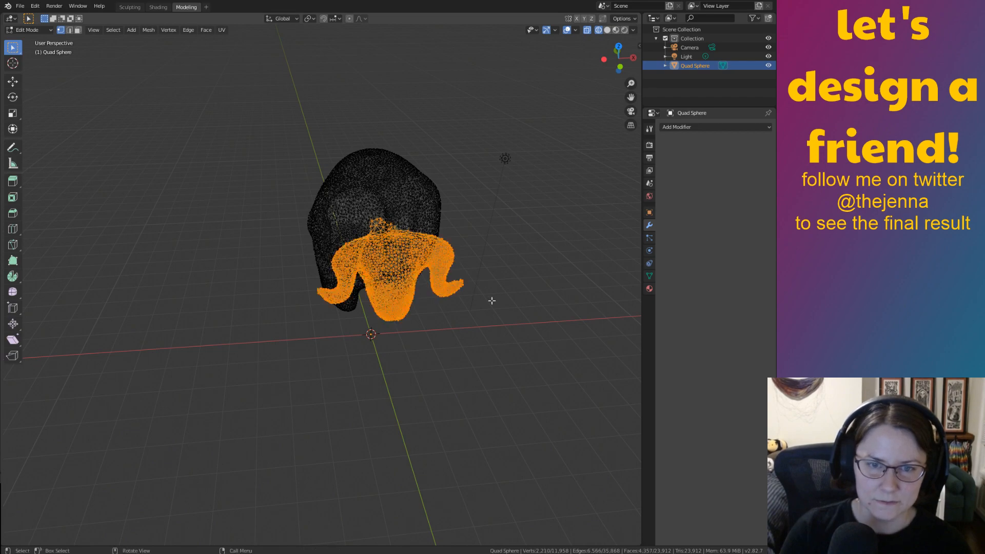
{"action": "middle_click_drag", "start_coordinate": [492, 300], "coordinate": [560, 313]}
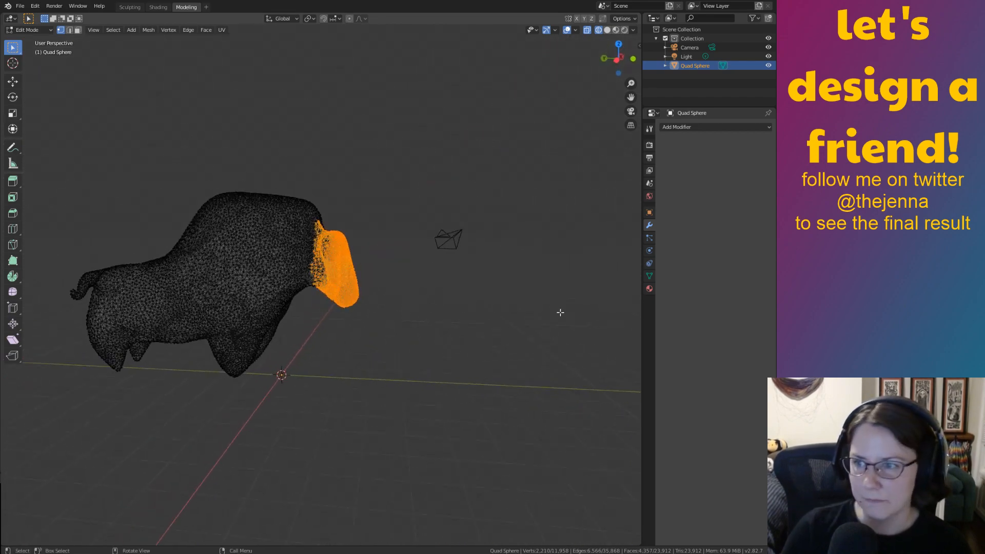
{"action": "middle_click_drag", "start_coordinate": [400, 328], "coordinate": [458, 353]}
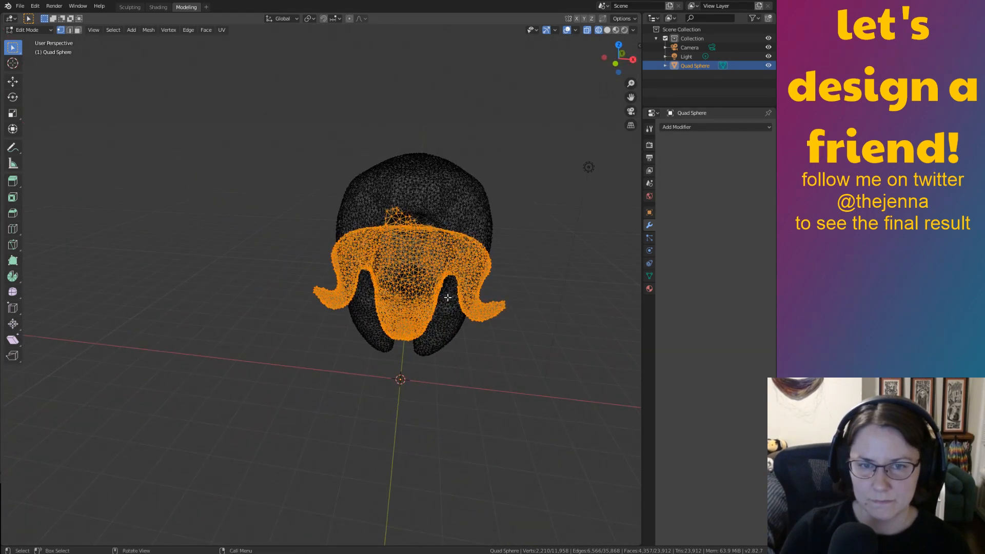
{"action": "scroll", "coordinate": [497, 278], "scroll_direction": "up", "scroll_amount": 2}
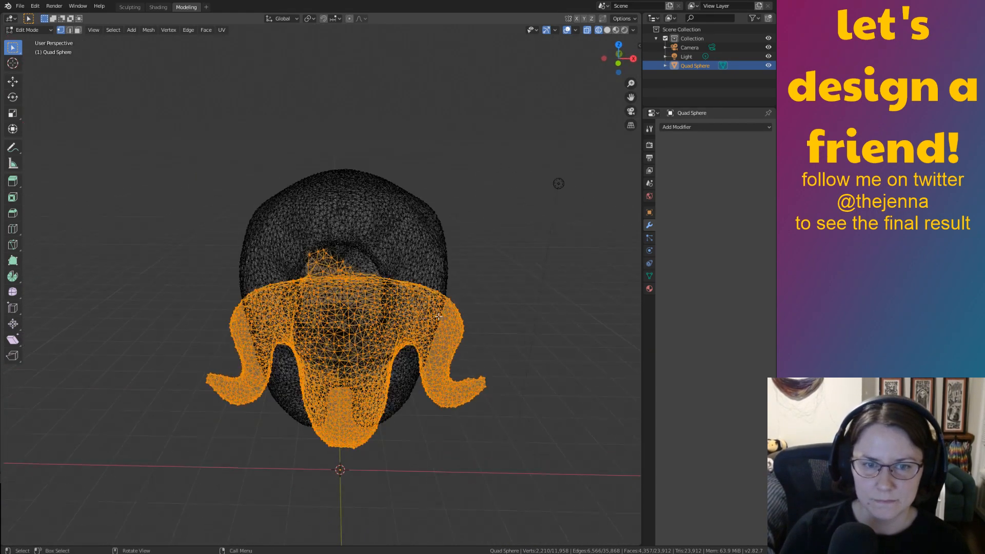
{"action": "mouse_move", "coordinate": [293, 241]}
{"action": "left_mouse_down", "text": "shift"}
{"action": "mouse_move", "coordinate": [360, 259]}
{"action": "mouse_move", "coordinate": [345, 271]}
{"action": "left_mouse_up", "text": "shift"}
{"action": "key", "text": "ctrl+z"}
{"action": "key", "text": "ctrl+z"}
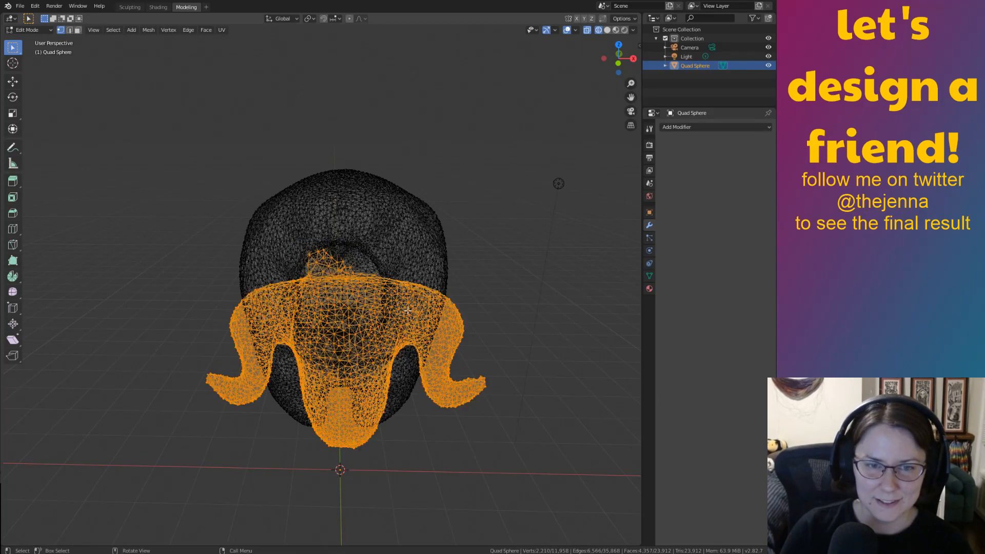
Try correcting the stray vertices above the head up close, and clear the whole selection.
{"action": "middle_click_drag", "start_coordinate": [467, 354], "coordinate": [451, 390]}
{"action": "scroll", "coordinate": [426, 389], "scroll_direction": "up", "scroll_amount": 5}
{"action": "scroll", "coordinate": [380, 330], "scroll_direction": "down", "scroll_amount": 8}
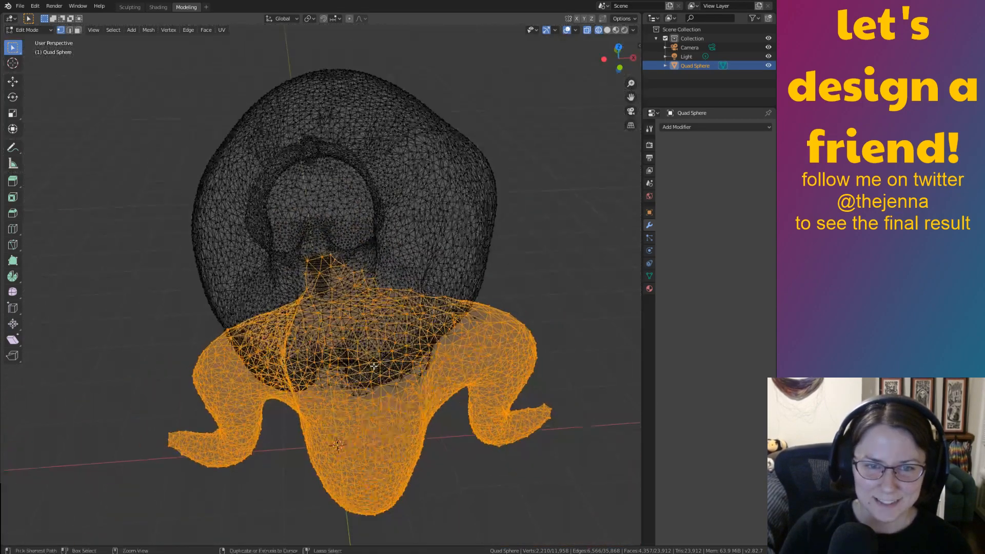
{"action": "left_click", "coordinate": [327, 255], "text": "ctrl"}
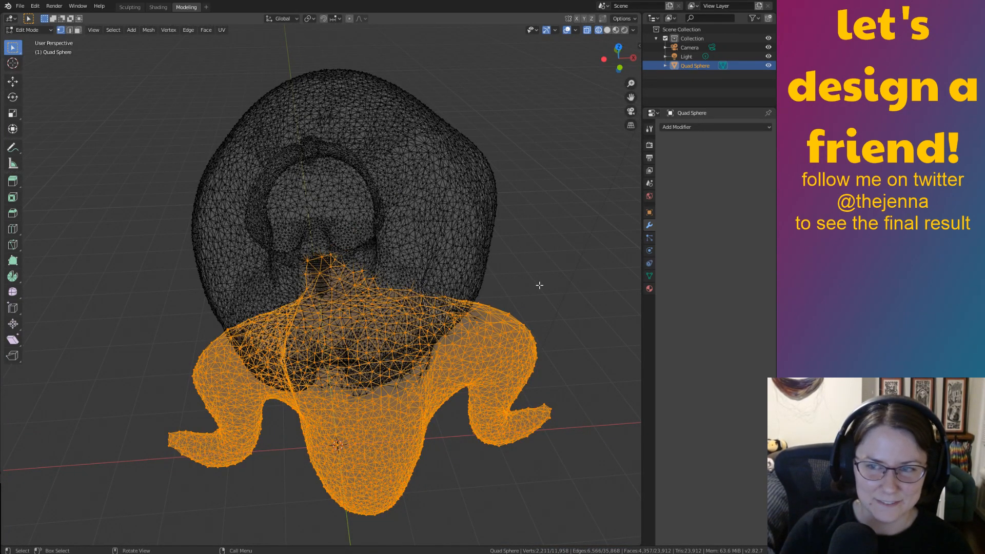
{"action": "scroll", "coordinate": [539, 285], "scroll_direction": "down", "scroll_amount": 7}
{"action": "key", "text": "alt+a"}
Box-select the head and horns from above and turn on proportional editing.
{"action": "middle_click_drag", "start_coordinate": [456, 277], "coordinate": [460, 333]}
{"action": "middle_click_drag", "start_coordinate": [468, 401], "coordinate": [406, 371]}
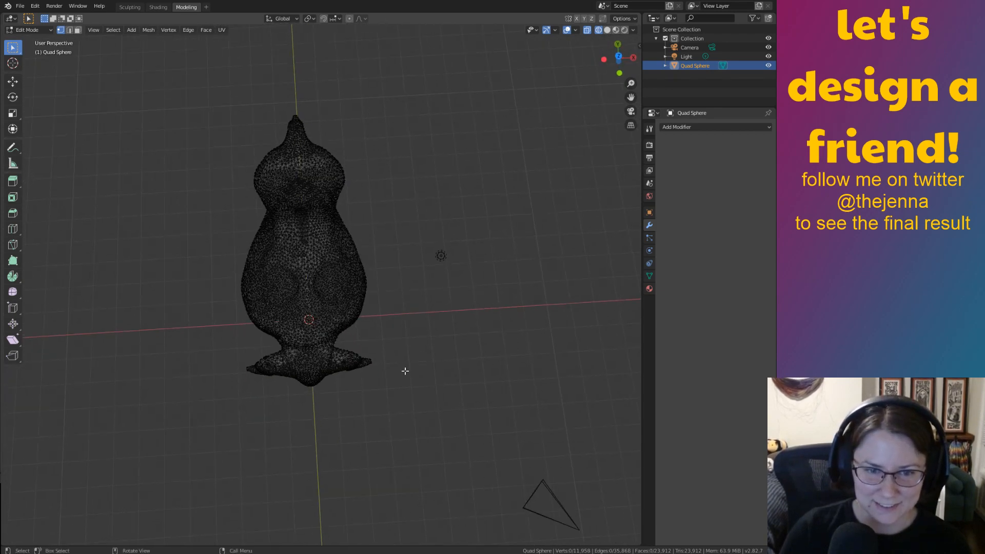
{"action": "middle_click_drag", "start_coordinate": [433, 433], "coordinate": [410, 449]}
{"action": "left_click_drag", "start_coordinate": [410, 449], "coordinate": [206, 343]}
{"action": "middle_click_drag", "start_coordinate": [207, 343], "coordinate": [395, 302]}
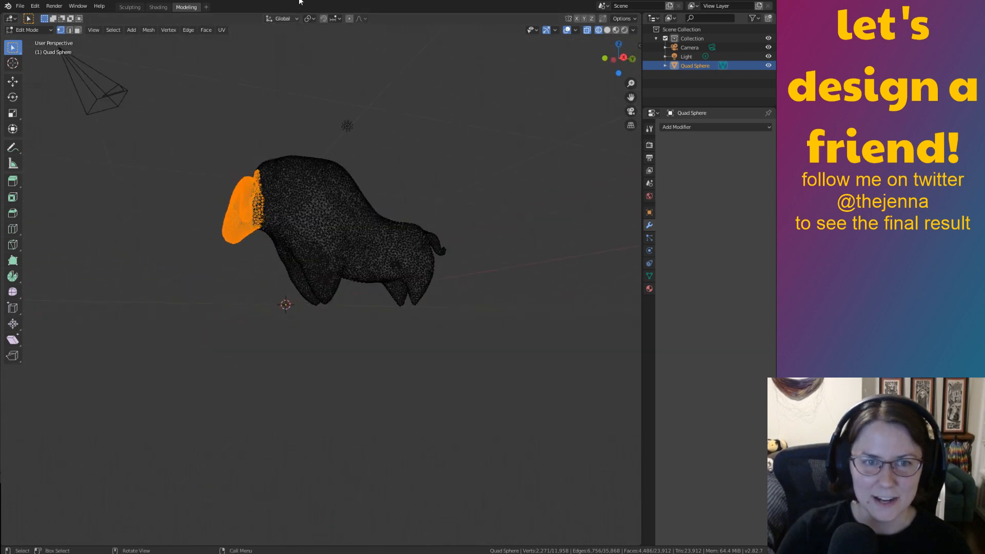
{"action": "middle_click_drag", "start_coordinate": [407, 261], "coordinate": [424, 410]}
{"action": "left_click", "coordinate": [435, 370]}
{"action": "left_click_drag", "start_coordinate": [425, 410], "coordinate": [217, 336]}
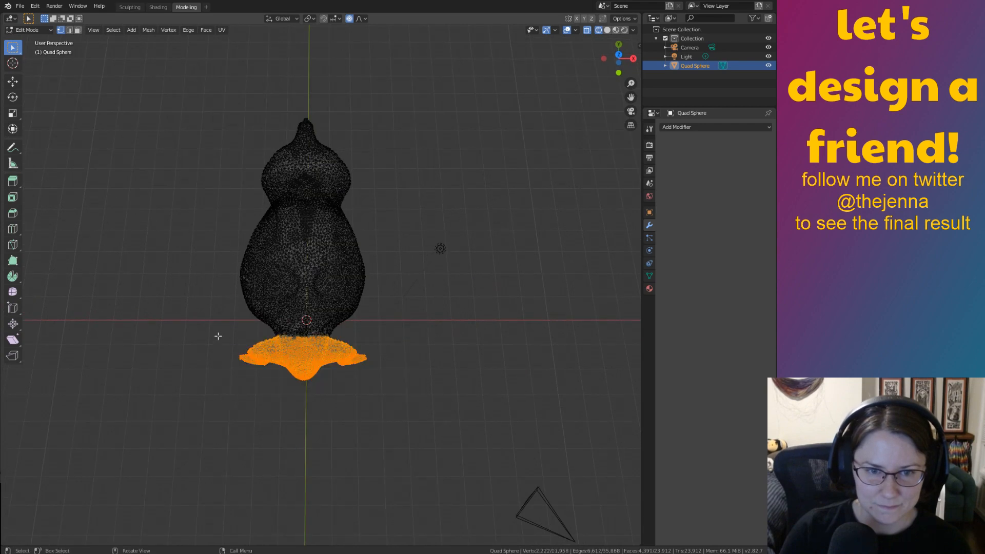
Start moving the selected head with proportional editing and cancel the move.
{"action": "middle_click_drag", "start_coordinate": [218, 337], "coordinate": [211, 277]}
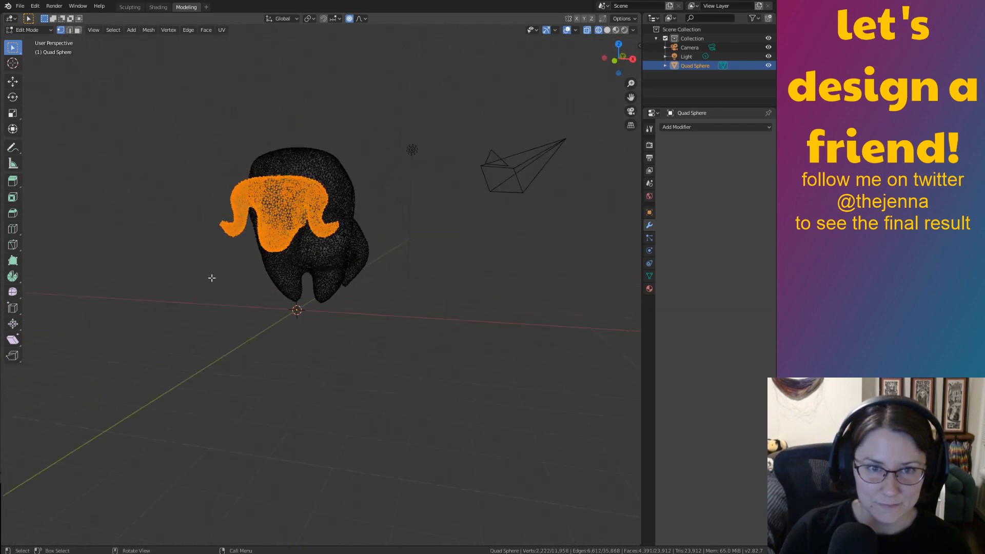
{"action": "middle_click_drag", "start_coordinate": [395, 119], "coordinate": [420, 294]}
{"action": "key", "text": "g"}
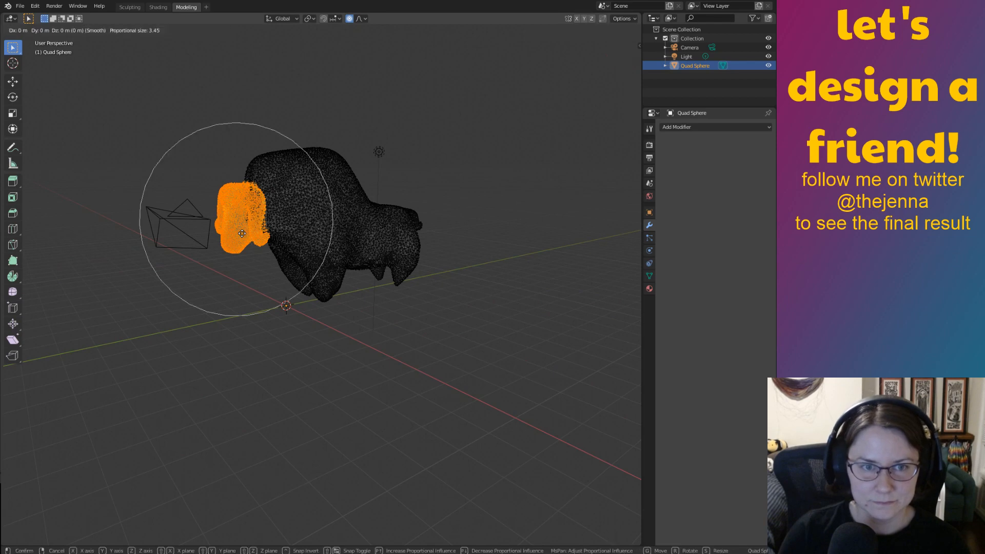
{"action": "right_click", "coordinate": [268, 233]}
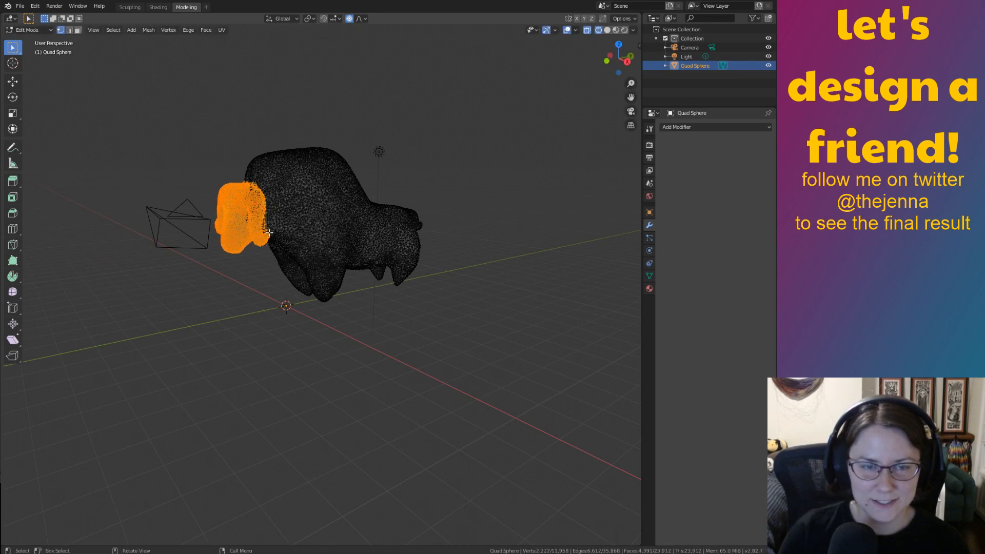
Shrink the proportional editing influence to about 0.62 during a trial move of the head into the body, and cancel the move.
{"action": "key", "text": "g"}
{"action": "scroll", "coordinate": [268, 233], "scroll_direction": "down", "scroll_amount": 4}
{"action": "scroll", "coordinate": [268, 233], "scroll_direction": "up", "scroll_amount": 7}
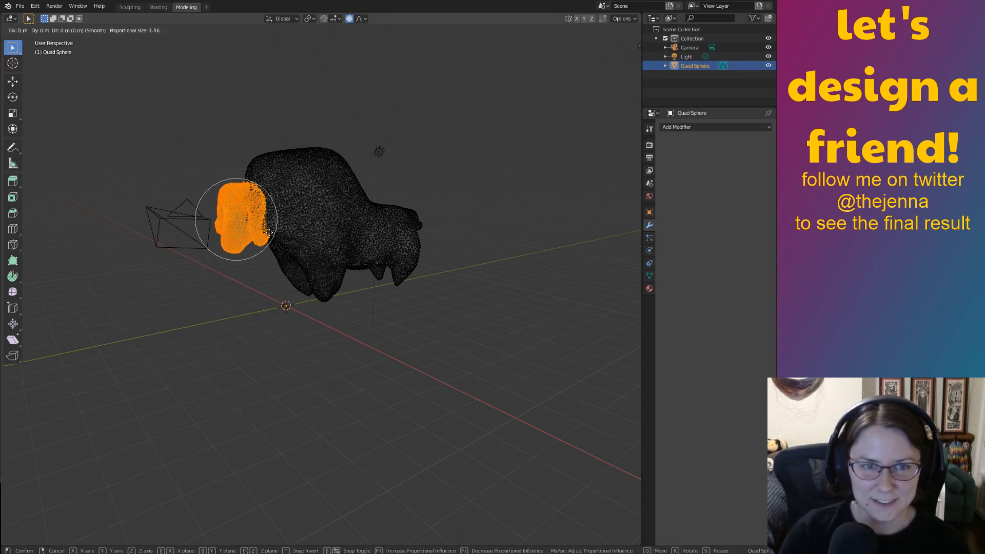
{"action": "scroll", "coordinate": [287, 229], "scroll_direction": "up", "scroll_amount": 1}
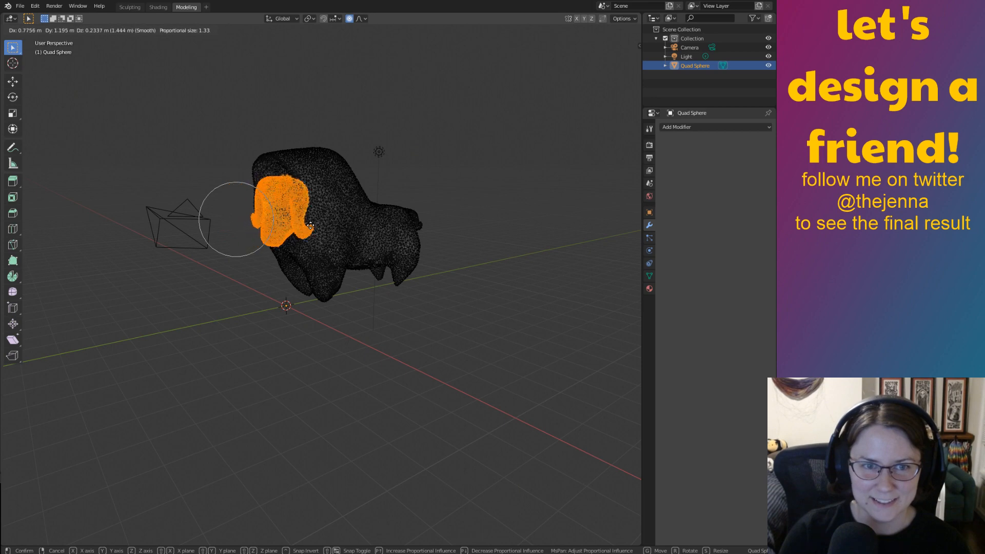
{"action": "scroll", "coordinate": [321, 225], "scroll_direction": "down", "scroll_amount": 5}
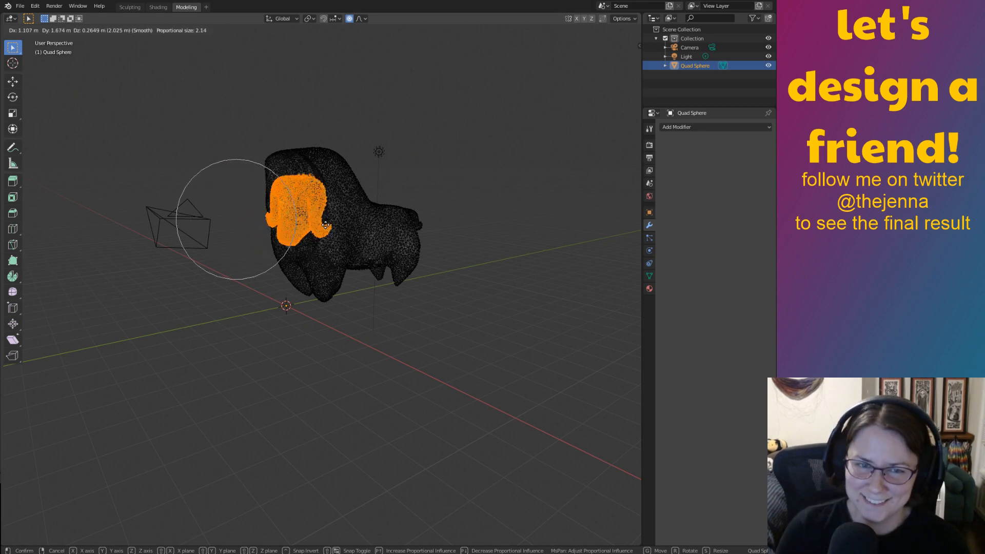
{"action": "scroll", "coordinate": [325, 225], "scroll_direction": "down", "scroll_amount": 18}
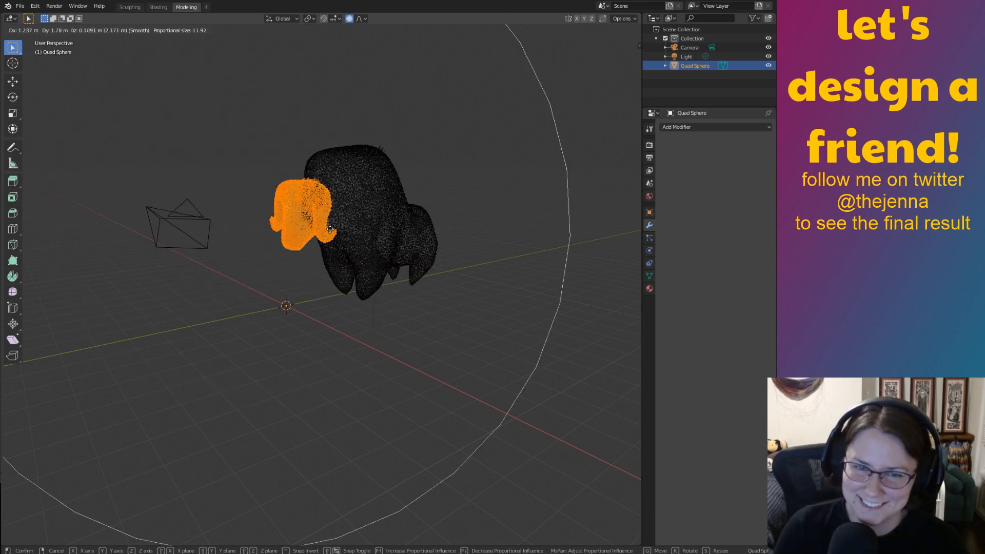
{"action": "scroll", "coordinate": [330, 229], "scroll_direction": "up", "scroll_amount": 20}
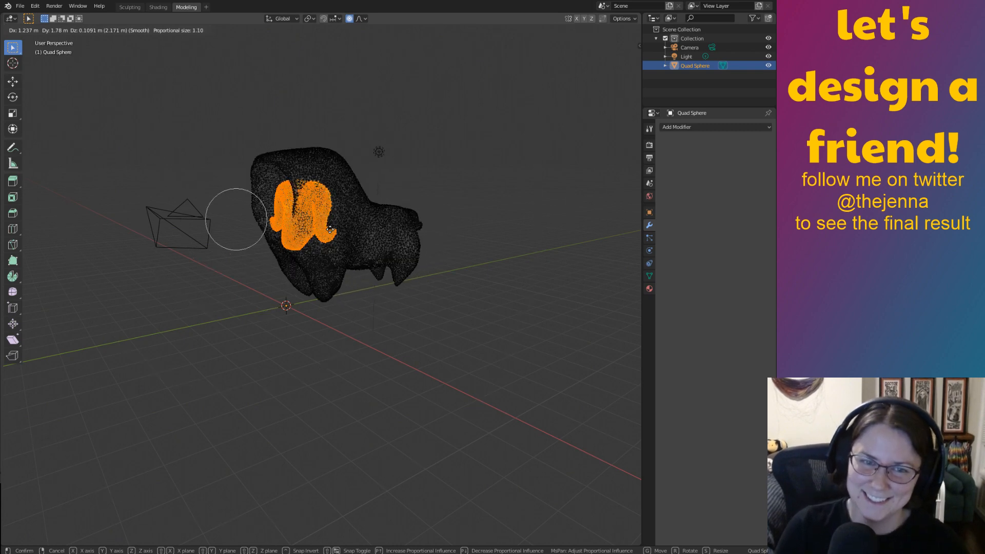
{"action": "scroll", "coordinate": [328, 229], "scroll_direction": "up", "scroll_amount": 6}
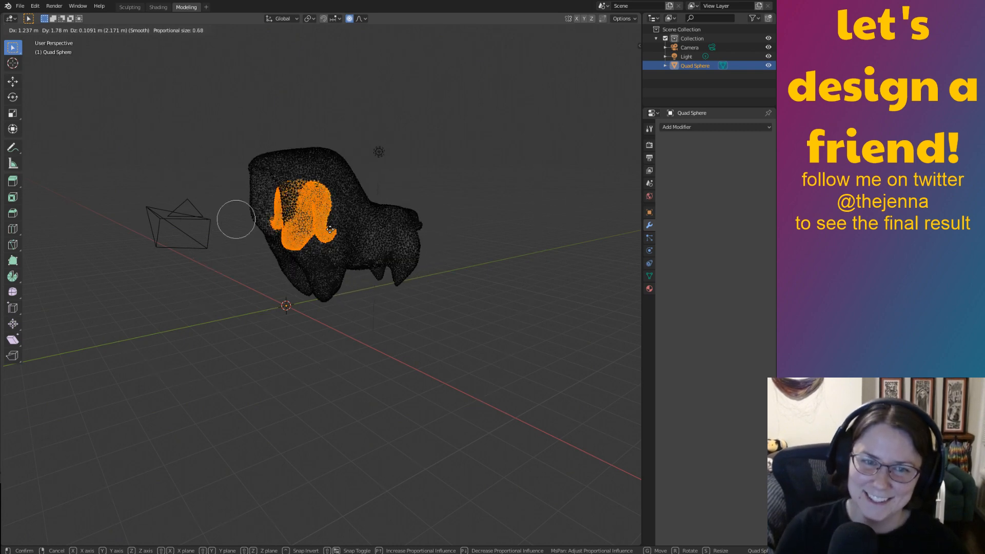
{"action": "left_click", "coordinate": [272, 227]}
Try moving the selected head toward the body with the 0.62 proportional influence, and cancel the move.
{"action": "middle_click_drag", "start_coordinate": [272, 227], "coordinate": [573, 337]}
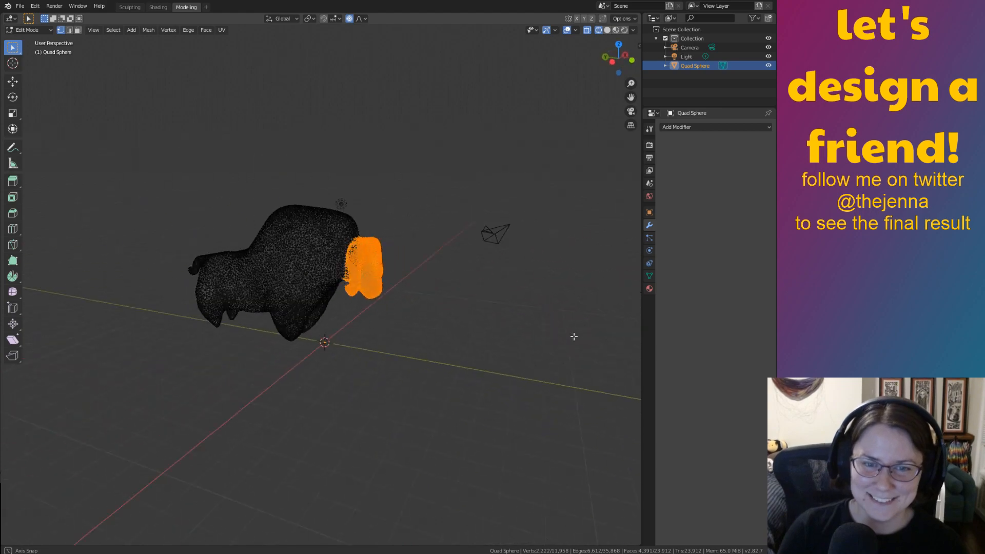
{"action": "middle_click_drag", "start_coordinate": [500, 320], "coordinate": [318, 334]}
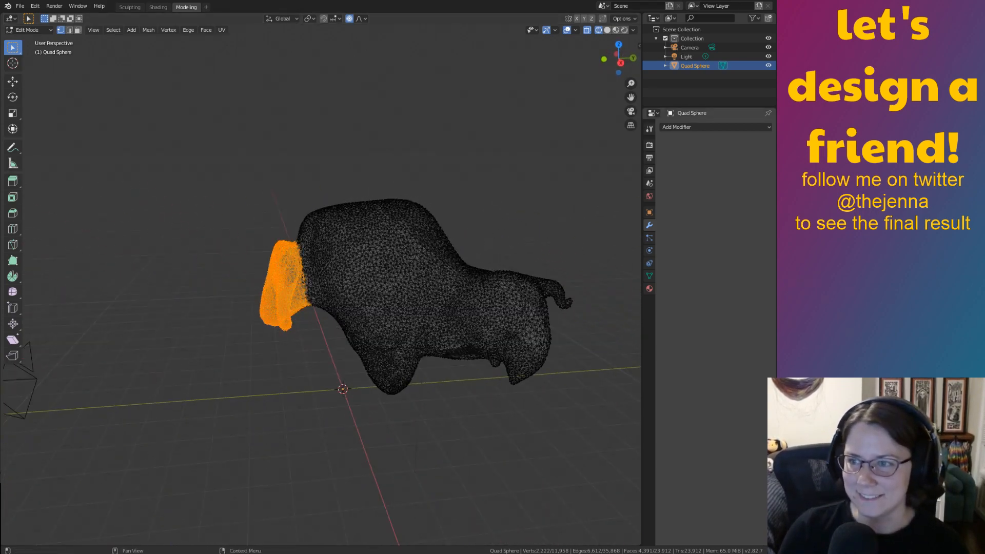
{"action": "middle_click_drag", "start_coordinate": [455, 306], "coordinate": [285, 275]}
{"action": "key", "text": "g"}
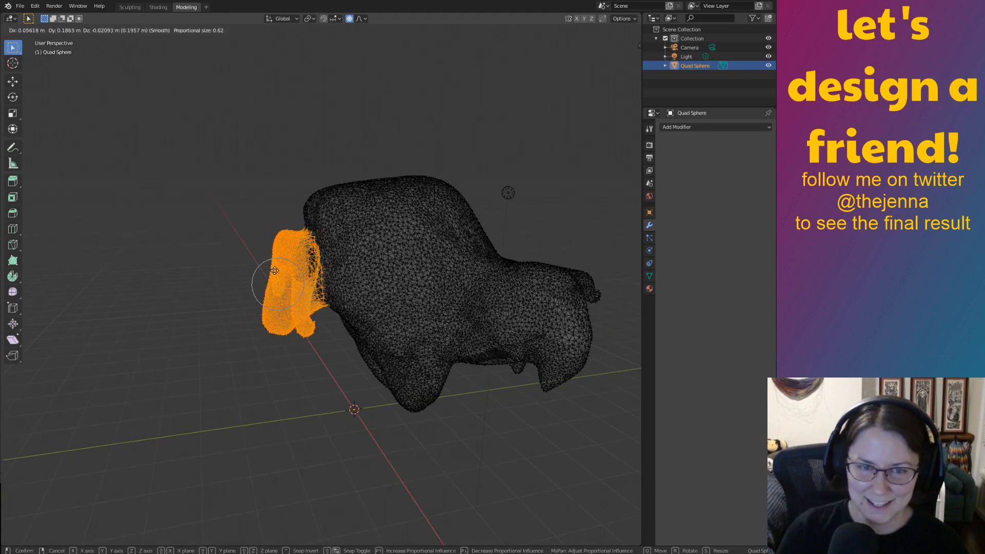
{"action": "key", "text": "Escape"}
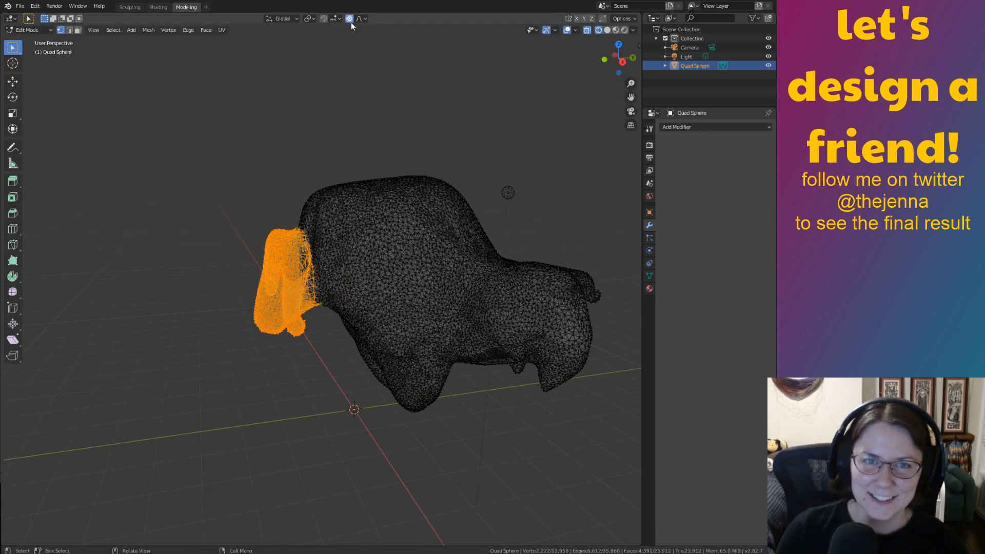
Turn off proportional editing, try moving the head back into the shoulders, and undo the move.
{"action": "key", "text": "alt+a"}
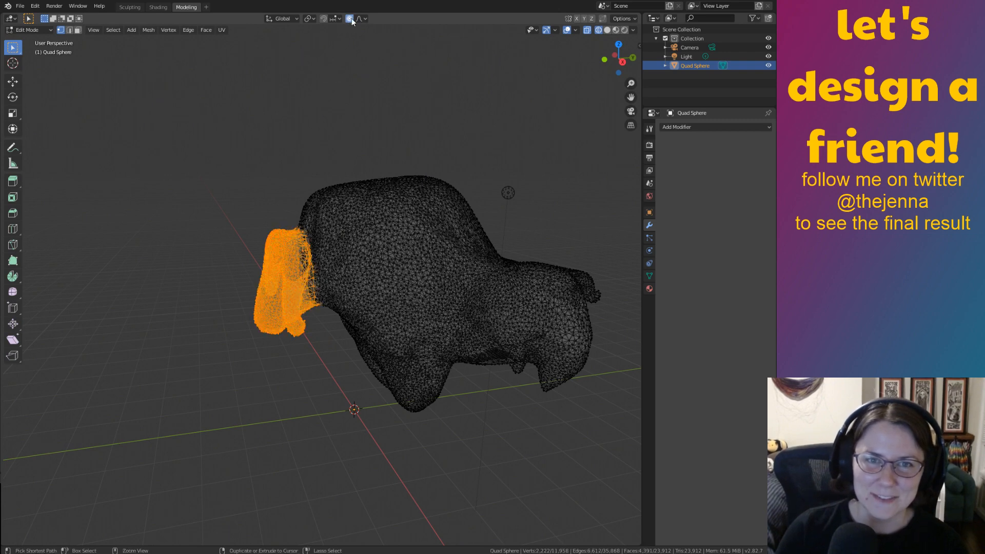
{"action": "key", "text": "ctrl+z"}
{"action": "key", "text": "o"}
{"action": "key", "text": "g"}
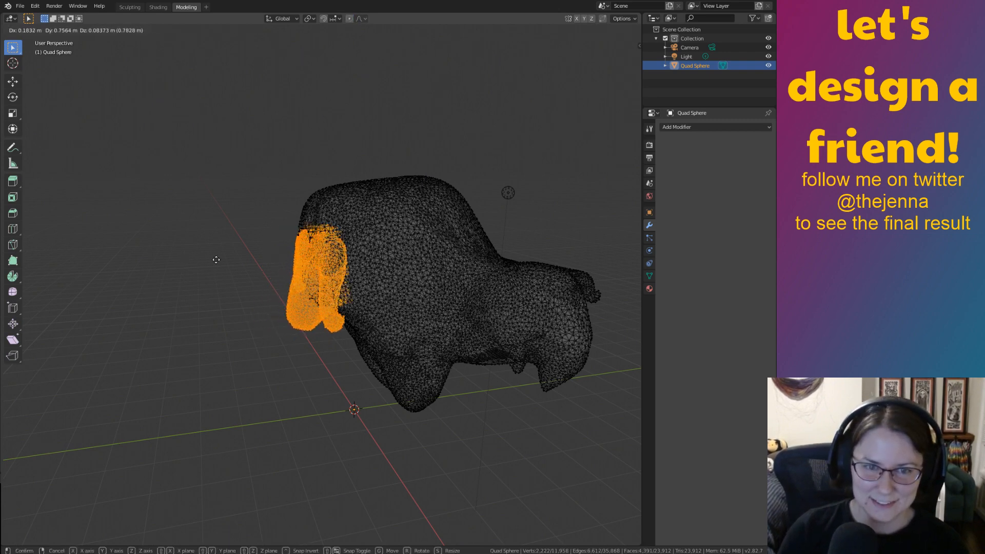
{"action": "left_click", "coordinate": [232, 257]}
{"action": "middle_click_drag", "start_coordinate": [233, 257], "coordinate": [325, 253]}
{"action": "key", "text": "ctrl+z"}
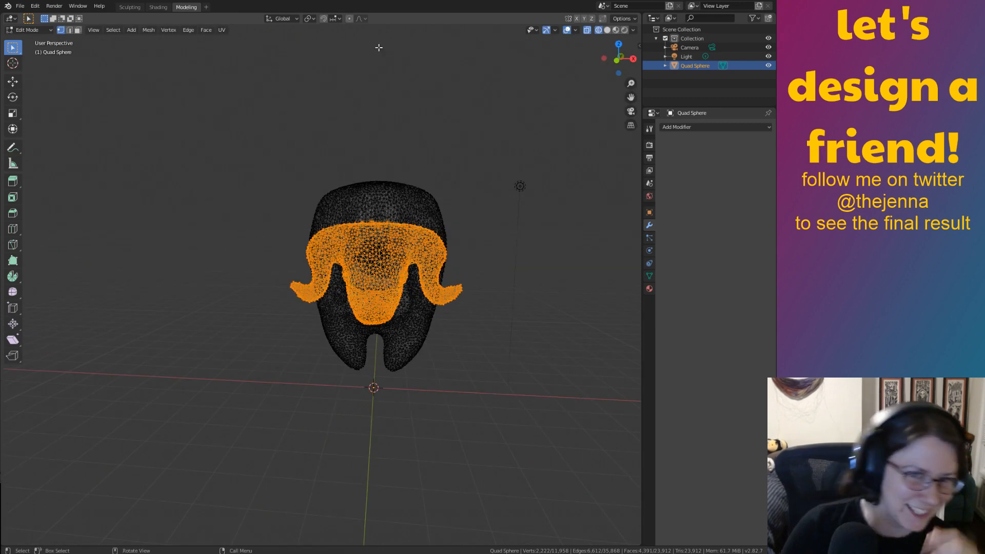
Move the selected head about 1.58 m back along the Y axis into the body with 0.62 proportional influence.
{"action": "middle_click_drag", "start_coordinate": [367, 199], "coordinate": [246, 271]}
{"action": "key", "text": "g"}
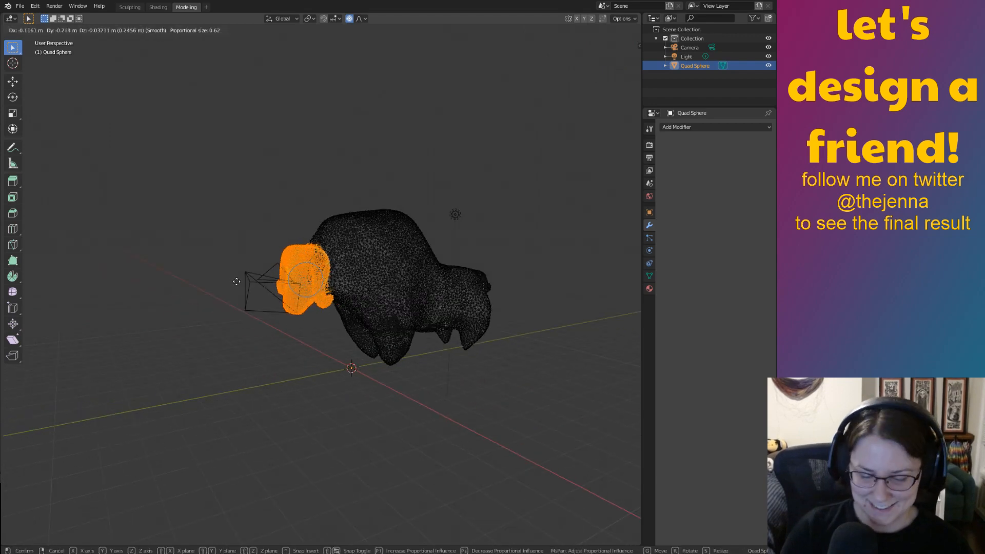
{"action": "key", "text": "y"}
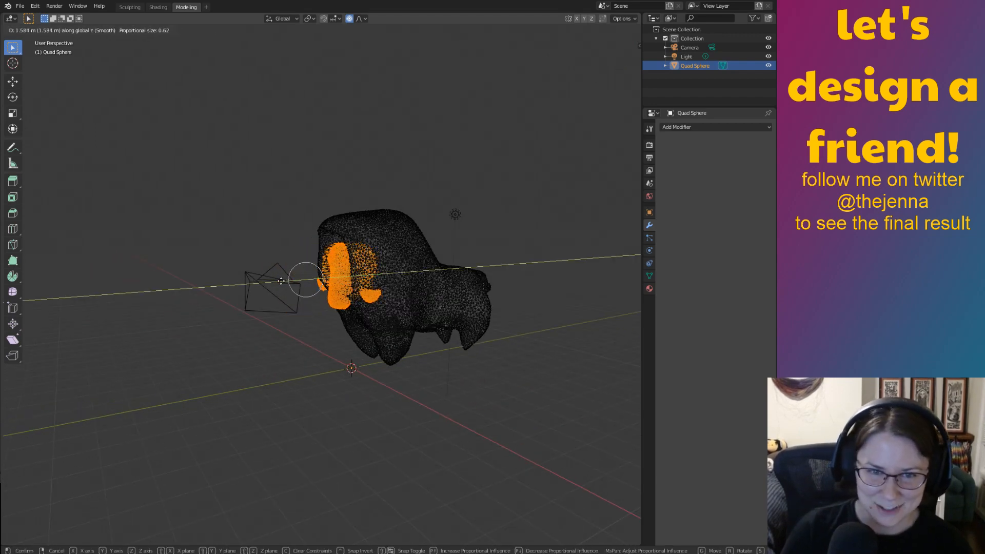
{"action": "left_click", "coordinate": [279, 281]}
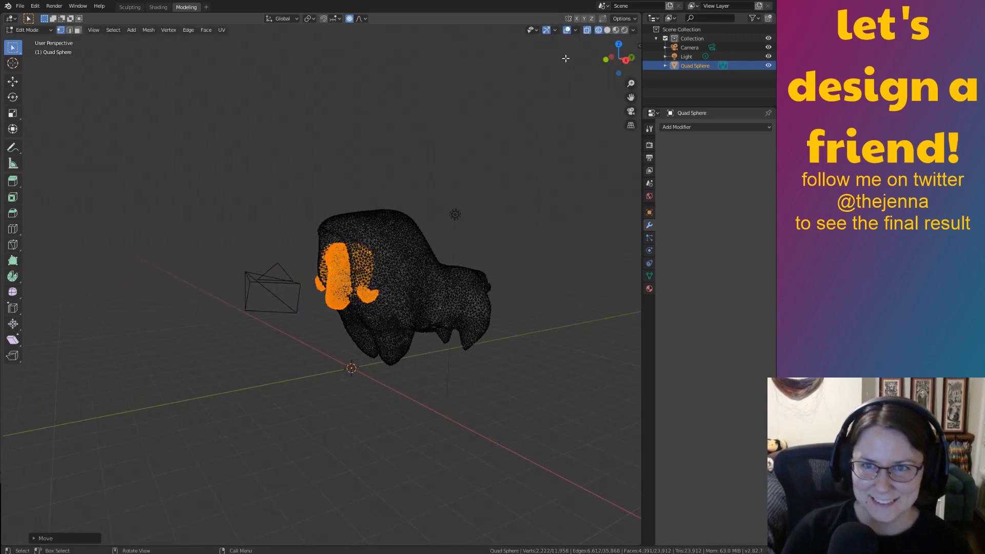
Deselect everything, switch the viewport to solid shading and inspect the creature from several sides in Object Mode.
{"action": "key", "text": "alt+a"}
{"action": "left_click", "coordinate": [607, 29]}
{"action": "middle_click_drag", "start_coordinate": [514, 153], "coordinate": [563, 153]}
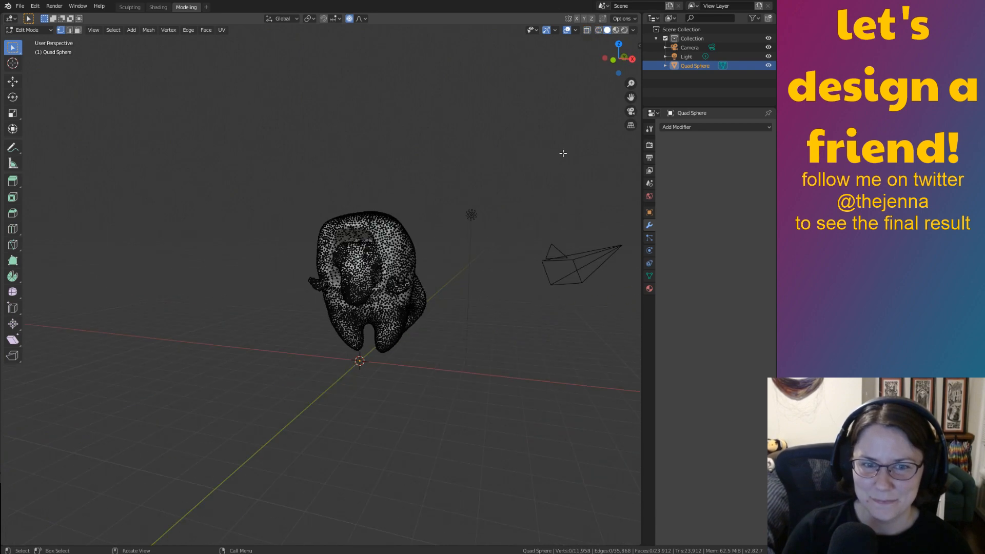
{"action": "key", "text": "Tab"}
{"action": "middle_click_drag", "start_coordinate": [481, 199], "coordinate": [382, 252]}
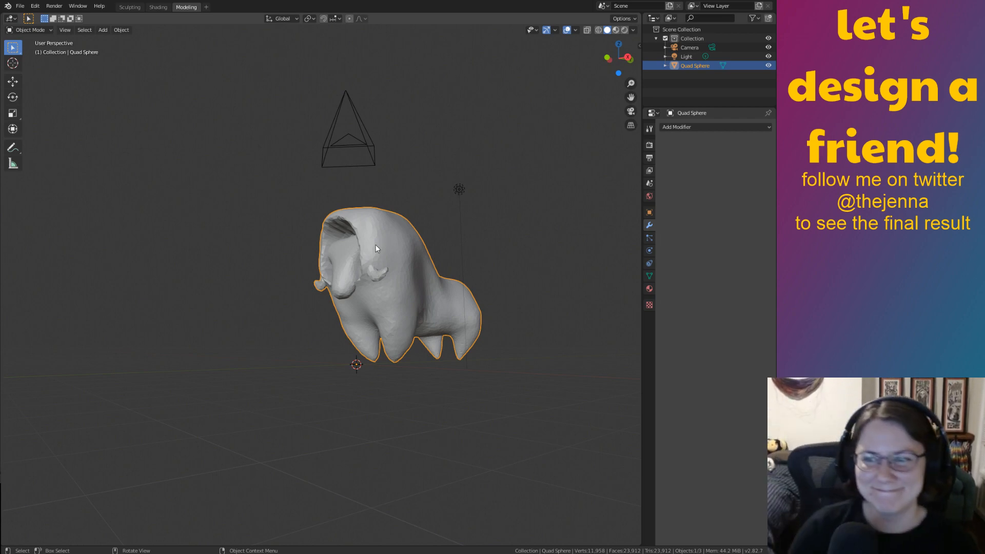
{"action": "middle_click_drag", "start_coordinate": [374, 244], "coordinate": [297, 378]}
Return to Edit Mode and undo the deselection and the head's Y-axis move.
{"action": "key", "text": "Tab"}
{"action": "key", "text": "ctrl+z"}
{"action": "key", "text": "ctrl+z"}
{"action": "key", "text": "ctrl+z"}
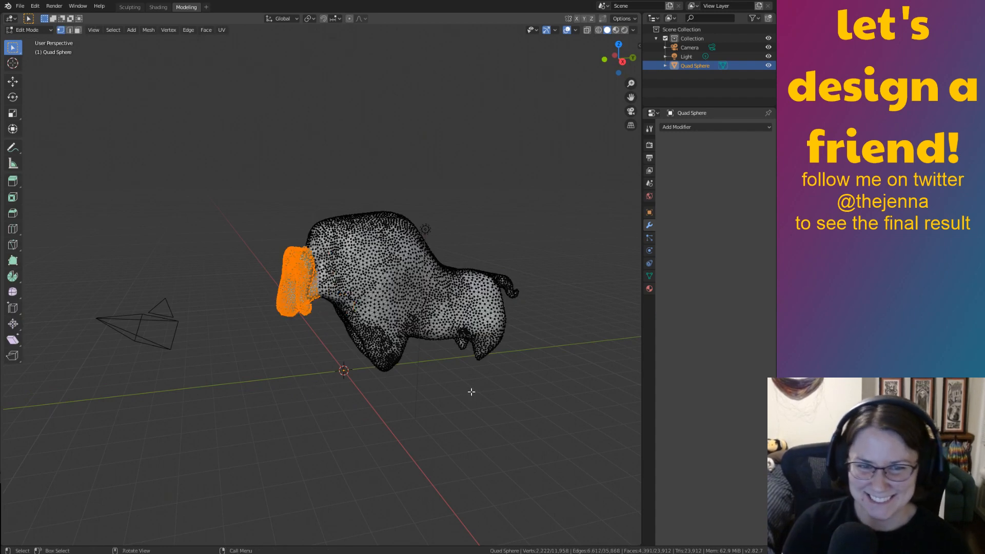
Return to Object Mode, check the creature from the front and side, and save the file.
{"action": "middle_click_drag", "start_coordinate": [503, 156], "coordinate": [560, 155]}
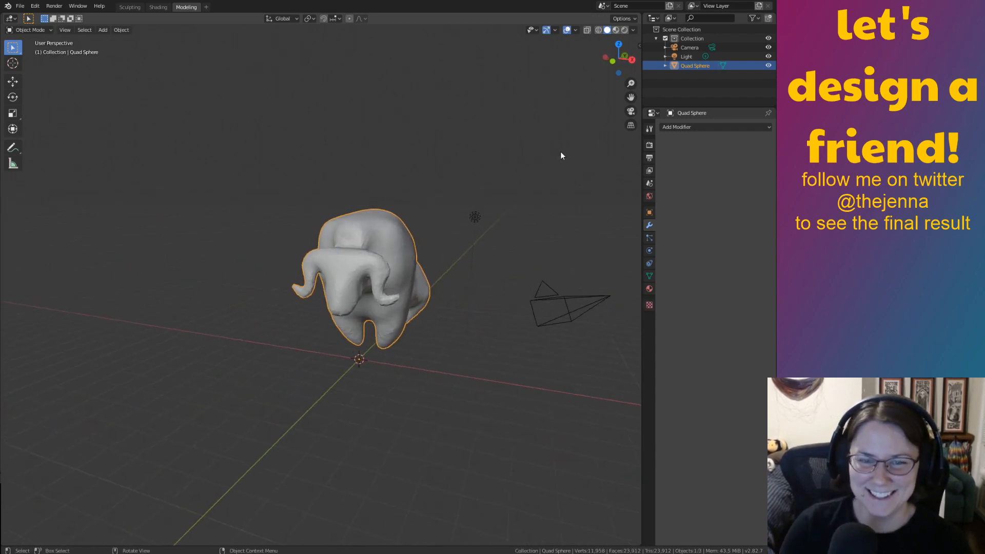
{"action": "mouse_move", "coordinate": [380, 163]}
{"action": "middle_mouse_down"}
{"action": "mouse_move", "coordinate": [398, 174]}
{"action": "mouse_move", "coordinate": [446, 159]}
{"action": "mouse_move", "coordinate": [332, 192]}
{"action": "mouse_move", "coordinate": [325, 215]}
{"action": "mouse_move", "coordinate": [423, 217]}
{"action": "mouse_move", "coordinate": [408, 165]}
{"action": "middle_mouse_up"}
{"action": "key", "text": "ctrl+s"}
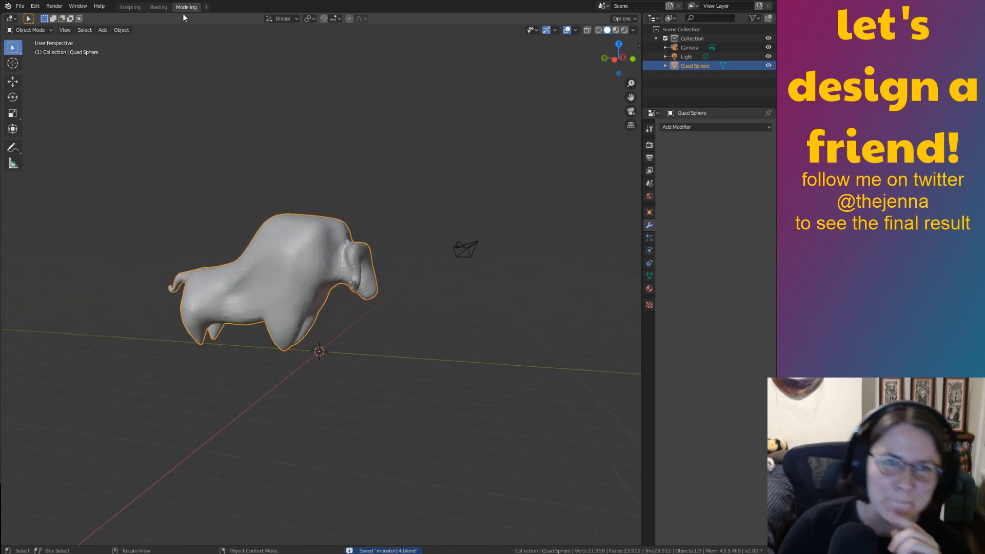
Switch to the Sculpting workspace and thicken the neck and shoulder area behind the horn with the Inflate brush.
{"action": "left_click", "coordinate": [133, 7]}
{"action": "mouse_move", "coordinate": [345, 215]}
{"action": "middle_mouse_down"}
{"action": "mouse_move", "coordinate": [309, 330]}
{"action": "mouse_move", "coordinate": [419, 304]}
{"action": "mouse_move", "coordinate": [409, 376]}
{"action": "mouse_move", "coordinate": [374, 391]}
{"action": "mouse_move", "coordinate": [460, 399]}
{"action": "mouse_move", "coordinate": [441, 402]}
{"action": "middle_mouse_up"}
{"action": "scroll", "coordinate": [429, 347], "scroll_direction": "up", "scroll_amount": 3}
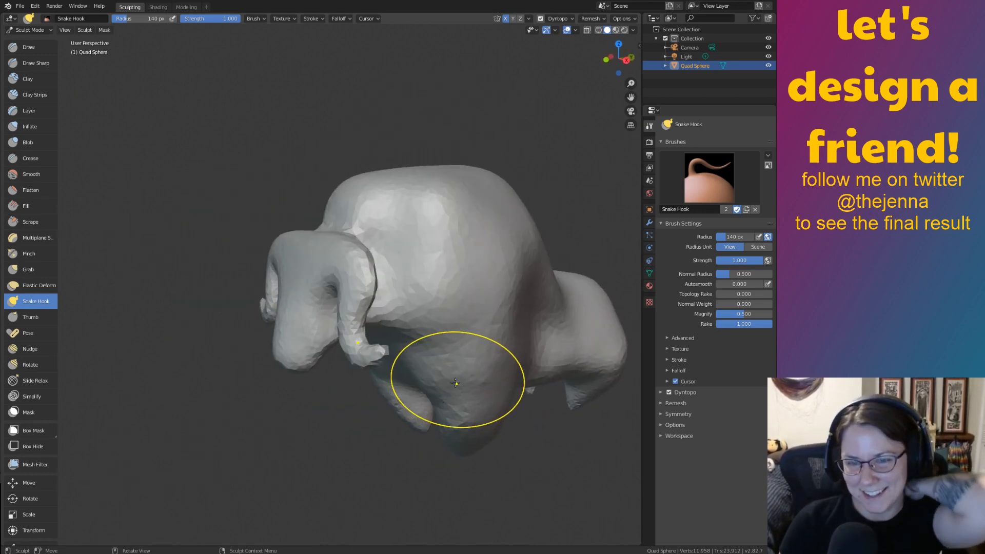
{"action": "key", "text": "i"}
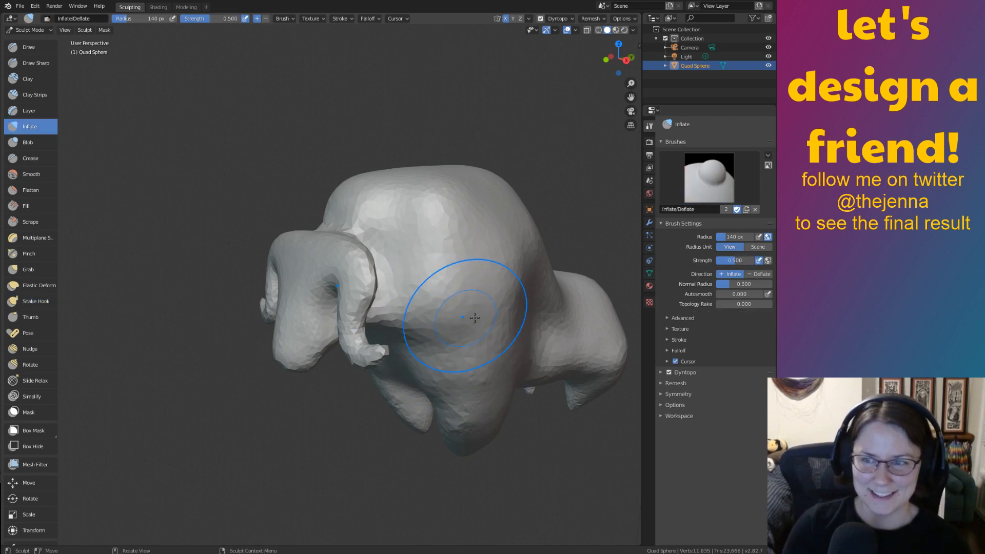
{"action": "middle_click_drag", "start_coordinate": [475, 318], "coordinate": [475, 330]}
{"action": "mouse_move", "coordinate": [339, 281]}
{"action": "left_mouse_down"}
{"action": "mouse_move", "coordinate": [321, 272]}
{"action": "mouse_move", "coordinate": [360, 301]}
{"action": "left_mouse_up"}
{"action": "mouse_move", "coordinate": [365, 361]}
{"action": "left_mouse_down"}
{"action": "mouse_move", "coordinate": [387, 359]}
{"action": "mouse_move", "coordinate": [380, 386]}
{"action": "mouse_move", "coordinate": [379, 351]}
{"action": "left_mouse_up"}
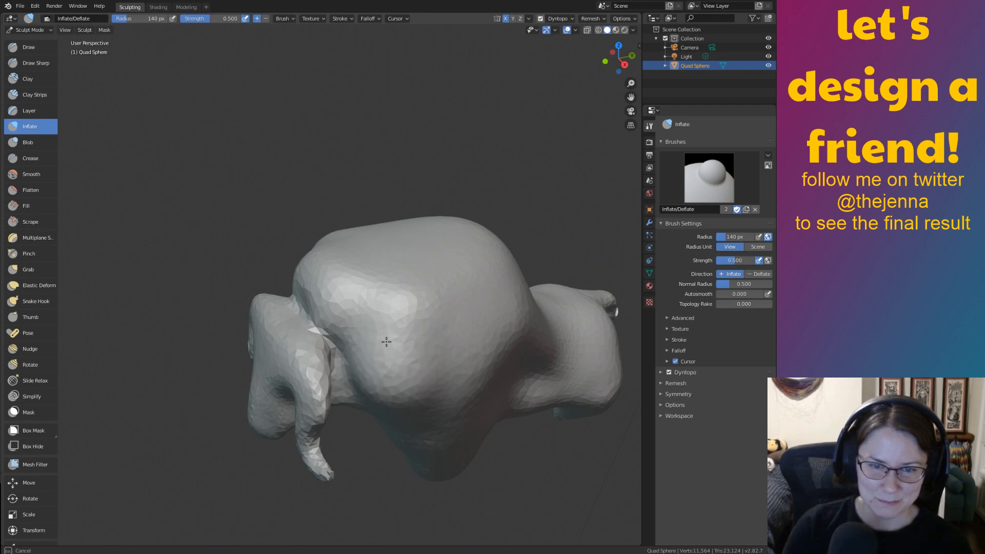
{"action": "mouse_move", "coordinate": [344, 313]}
{"action": "left_mouse_down"}
{"action": "mouse_move", "coordinate": [344, 382]}
{"action": "mouse_move", "coordinate": [346, 299]}
{"action": "left_mouse_up"}
Inflate the mane ridge behind the head, from the side of the shoulder up across the hump.
{"action": "middle_click_drag", "start_coordinate": [345, 299], "coordinate": [418, 243]}
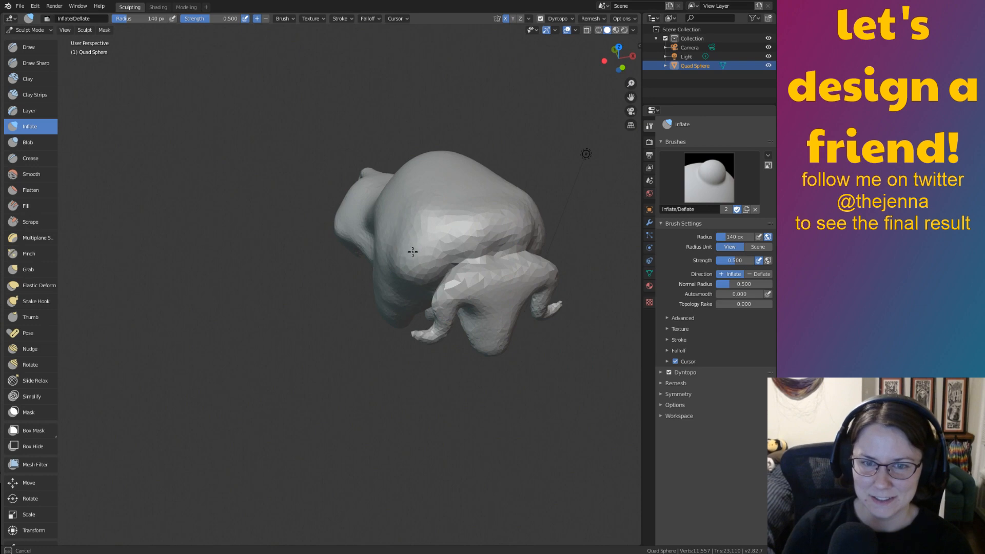
{"action": "mouse_move", "coordinate": [494, 318]}
{"action": "middle_mouse_down"}
{"action": "mouse_move", "coordinate": [441, 411]}
{"action": "mouse_move", "coordinate": [431, 376]}
{"action": "mouse_move", "coordinate": [376, 309]}
{"action": "middle_mouse_up"}
{"action": "middle_click_drag", "start_coordinate": [438, 388], "coordinate": [404, 337], "text": "ctrl"}
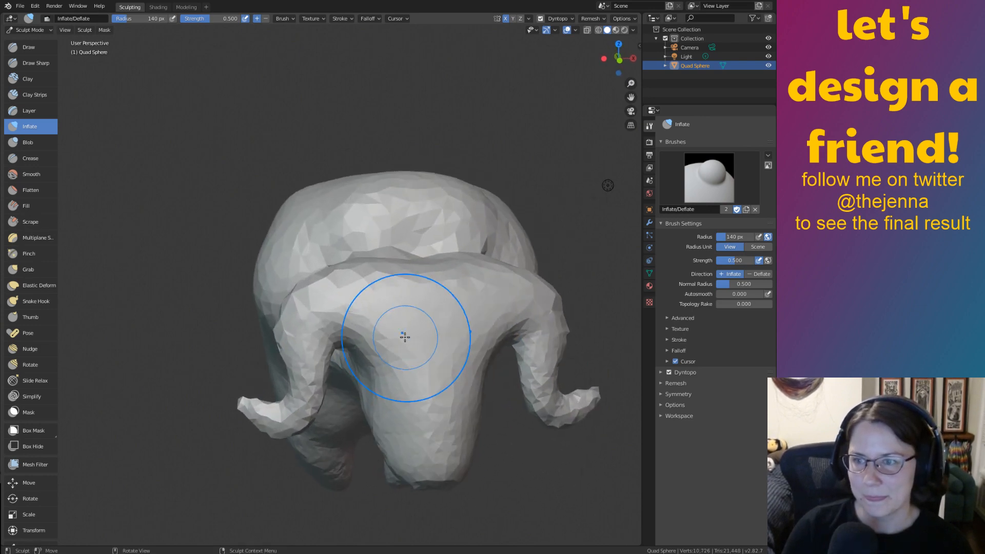
{"action": "mouse_move", "coordinate": [373, 259]}
{"action": "middle_mouse_down"}
{"action": "mouse_move", "coordinate": [376, 271]}
{"action": "mouse_move", "coordinate": [328, 249]}
{"action": "middle_mouse_up"}
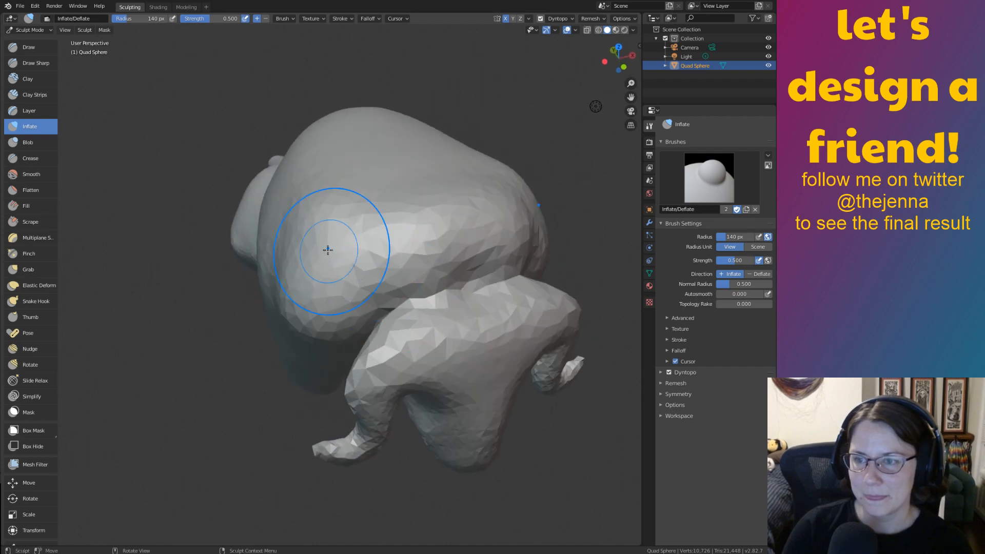
{"action": "mouse_move", "coordinate": [328, 250]}
{"action": "left_mouse_down"}
{"action": "mouse_move", "coordinate": [314, 220]}
{"action": "mouse_move", "coordinate": [332, 245]}
{"action": "mouse_move", "coordinate": [489, 224]}
{"action": "mouse_move", "coordinate": [356, 256]}
{"action": "mouse_move", "coordinate": [333, 280]}
{"action": "mouse_move", "coordinate": [410, 279]}
{"action": "mouse_move", "coordinate": [374, 231]}
{"action": "mouse_move", "coordinate": [434, 168]}
{"action": "left_mouse_up"}
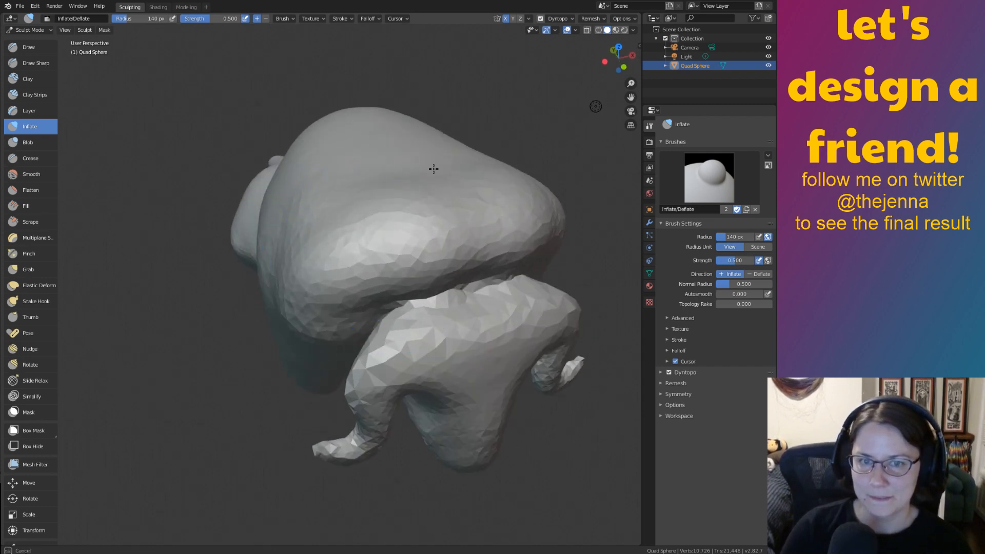
{"action": "mouse_move", "coordinate": [355, 139]}
{"action": "left_mouse_down"}
{"action": "mouse_move", "coordinate": [359, 295]}
{"action": "mouse_move", "coordinate": [390, 328]}
{"action": "mouse_move", "coordinate": [507, 251]}
{"action": "mouse_move", "coordinate": [312, 345]}
{"action": "mouse_move", "coordinate": [353, 330]}
{"action": "left_mouse_up"}
Inflate the side of the neck where it meets the back of the head.
{"action": "mouse_move", "coordinate": [353, 329]}
{"action": "middle_mouse_down"}
{"action": "mouse_move", "coordinate": [325, 297]}
{"action": "mouse_move", "coordinate": [409, 283]}
{"action": "mouse_move", "coordinate": [380, 285]}
{"action": "middle_mouse_up"}
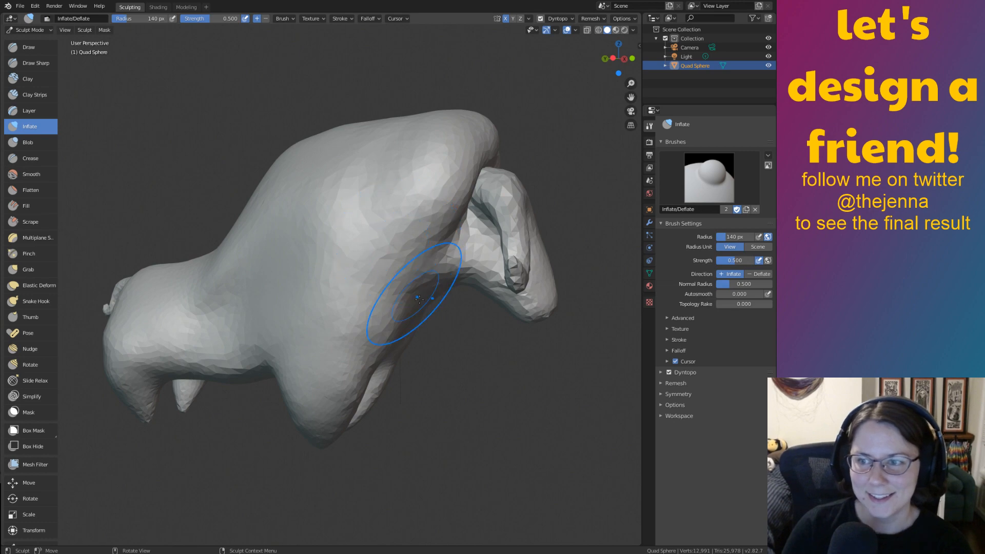
{"action": "mouse_move", "coordinate": [402, 330]}
{"action": "middle_mouse_down"}
{"action": "mouse_move", "coordinate": [490, 384]}
{"action": "mouse_move", "coordinate": [485, 409]}
{"action": "mouse_move", "coordinate": [446, 320]}
{"action": "middle_mouse_up"}
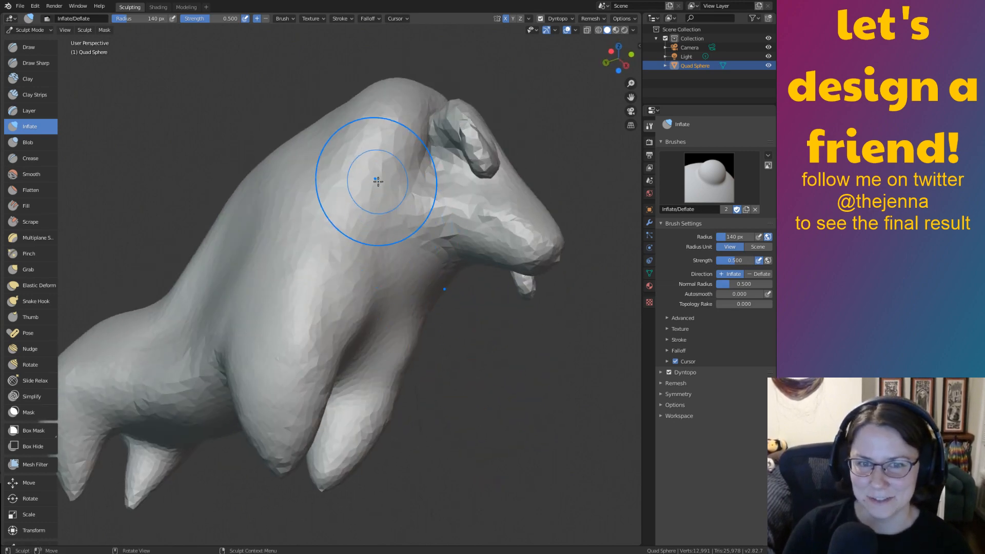
{"action": "mouse_move", "coordinate": [378, 180]}
{"action": "left_mouse_down"}
{"action": "mouse_move", "coordinate": [423, 227]}
{"action": "mouse_move", "coordinate": [403, 206]}
{"action": "mouse_move", "coordinate": [407, 241]}
{"action": "left_mouse_up"}
{"action": "mouse_move", "coordinate": [403, 181]}
{"action": "left_mouse_down"}
{"action": "mouse_move", "coordinate": [423, 191]}
{"action": "mouse_move", "coordinate": [417, 224]}
{"action": "left_mouse_up"}
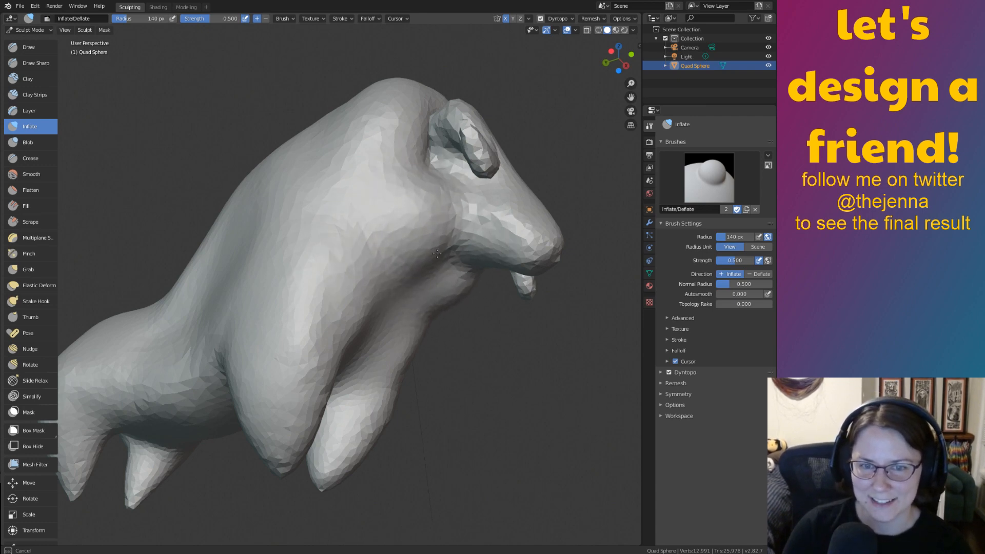
Inflate the chest and shoulder between the neck and the front leg.
{"action": "mouse_move", "coordinate": [447, 272]}
{"action": "middle_mouse_down"}
{"action": "mouse_move", "coordinate": [406, 252]}
{"action": "mouse_move", "coordinate": [297, 287]}
{"action": "middle_mouse_up"}
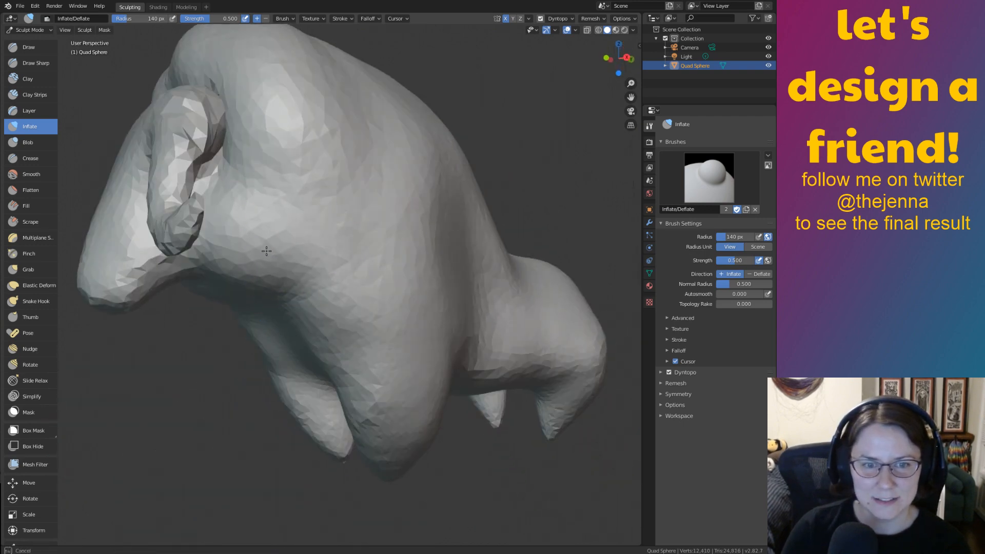
{"action": "mouse_move", "coordinate": [266, 251]}
{"action": "left_mouse_down"}
{"action": "mouse_move", "coordinate": [292, 277]}
{"action": "mouse_move", "coordinate": [315, 200]}
{"action": "mouse_move", "coordinate": [318, 249]}
{"action": "left_mouse_up"}
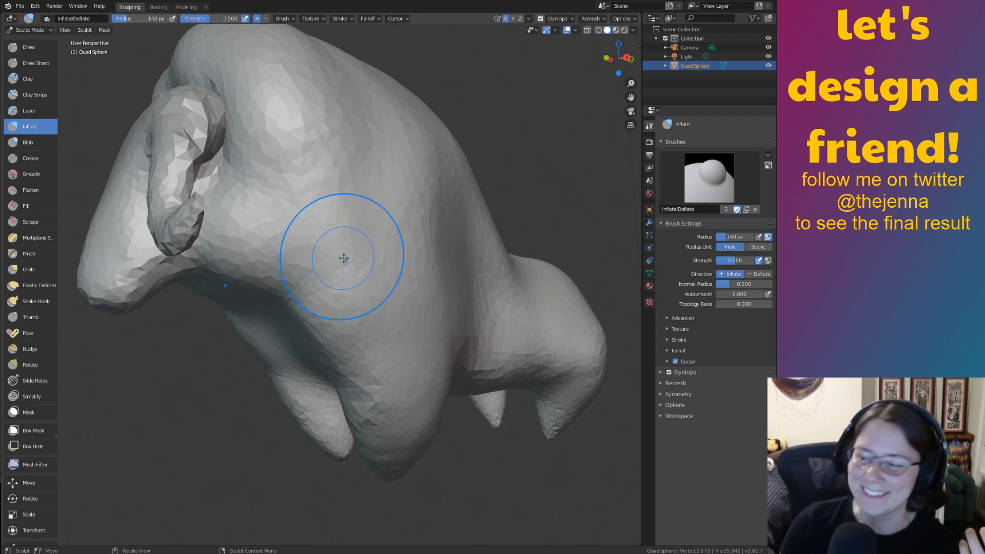
{"action": "left_click_drag", "start_coordinate": [368, 236], "coordinate": [331, 220]}
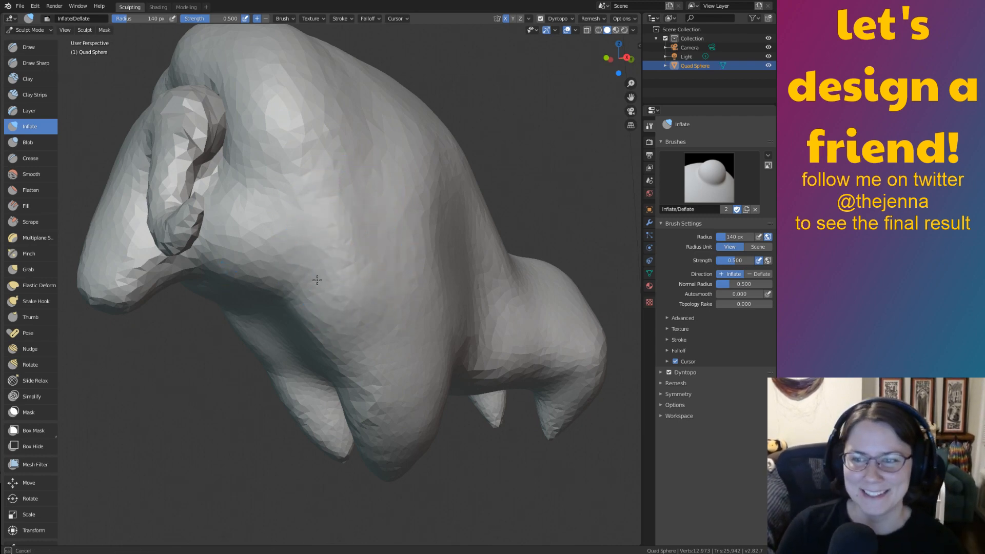
{"action": "mouse_move", "coordinate": [316, 280]}
{"action": "left_mouse_down"}
{"action": "mouse_move", "coordinate": [323, 328]}
{"action": "mouse_move", "coordinate": [367, 405]}
{"action": "mouse_move", "coordinate": [355, 352]}
{"action": "mouse_move", "coordinate": [377, 310]}
{"action": "left_mouse_up"}
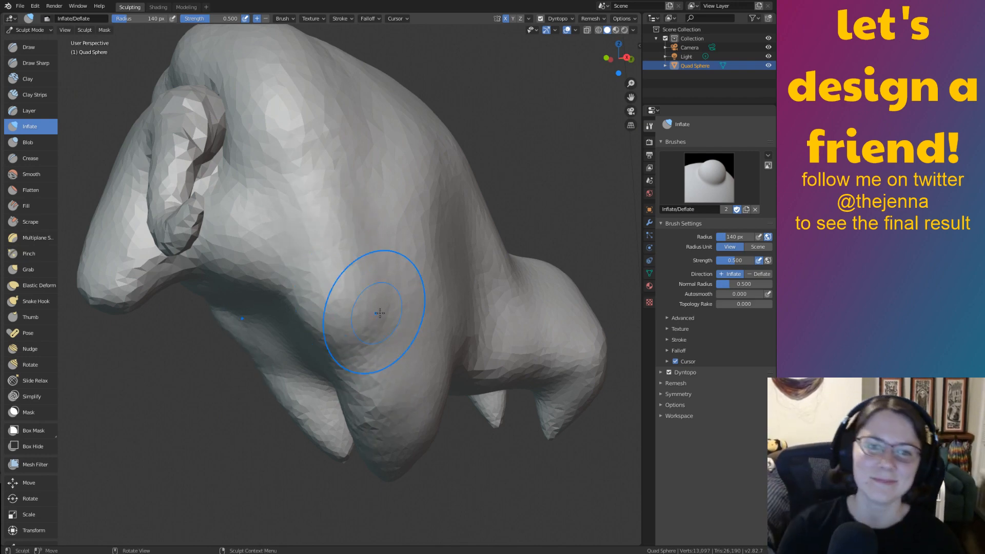
Inflate the top of the hump just above the head.
{"action": "mouse_move", "coordinate": [379, 313]}
{"action": "middle_mouse_down"}
{"action": "mouse_move", "coordinate": [453, 300]}
{"action": "mouse_move", "coordinate": [531, 348]}
{"action": "mouse_move", "coordinate": [527, 364]}
{"action": "middle_mouse_up"}
{"action": "scroll", "coordinate": [452, 300], "scroll_direction": "down", "scroll_amount": 4}
{"action": "mouse_move", "coordinate": [347, 185]}
{"action": "left_mouse_down"}
{"action": "mouse_move", "coordinate": [297, 175]}
{"action": "mouse_move", "coordinate": [389, 182]}
{"action": "left_mouse_up"}
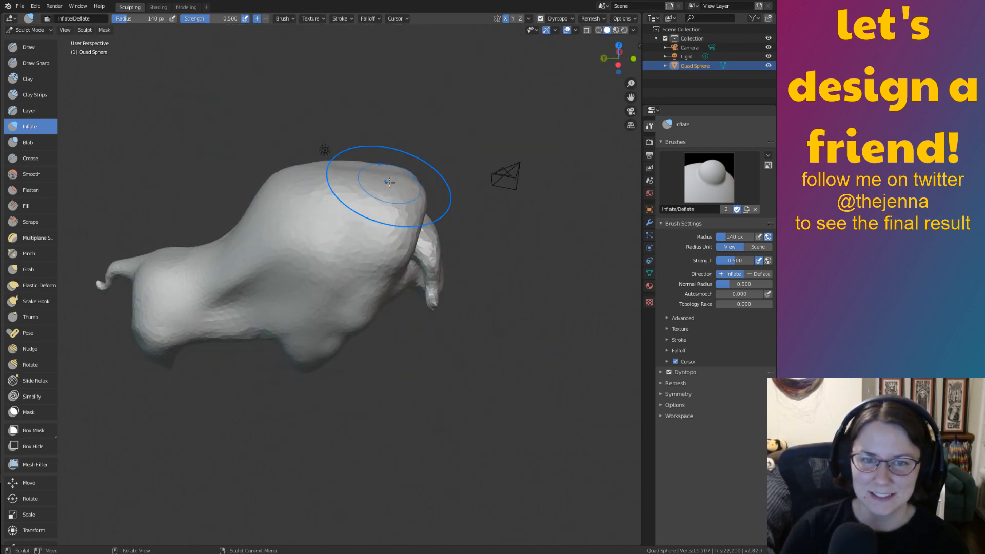
Build up the front legs and their transition into the shoulders with the Inflate brush.
{"action": "middle_click_drag", "start_coordinate": [389, 182], "coordinate": [436, 334]}
{"action": "scroll", "coordinate": [452, 343], "scroll_direction": "up", "scroll_amount": 2}
{"action": "scroll", "coordinate": [436, 333], "scroll_direction": "up", "scroll_amount": 1}
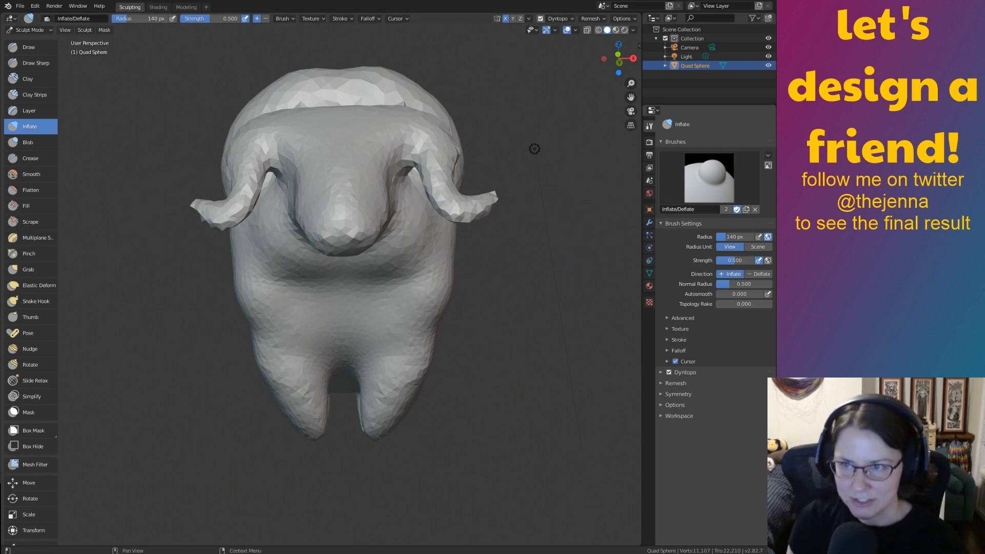
{"action": "mouse_move", "coordinate": [516, 263]}
{"action": "middle_mouse_down"}
{"action": "mouse_move", "coordinate": [528, 256]}
{"action": "mouse_move", "coordinate": [543, 272]}
{"action": "mouse_move", "coordinate": [413, 281]}
{"action": "mouse_move", "coordinate": [525, 125]}
{"action": "mouse_move", "coordinate": [513, 256]}
{"action": "mouse_move", "coordinate": [518, 363]}
{"action": "middle_mouse_up"}
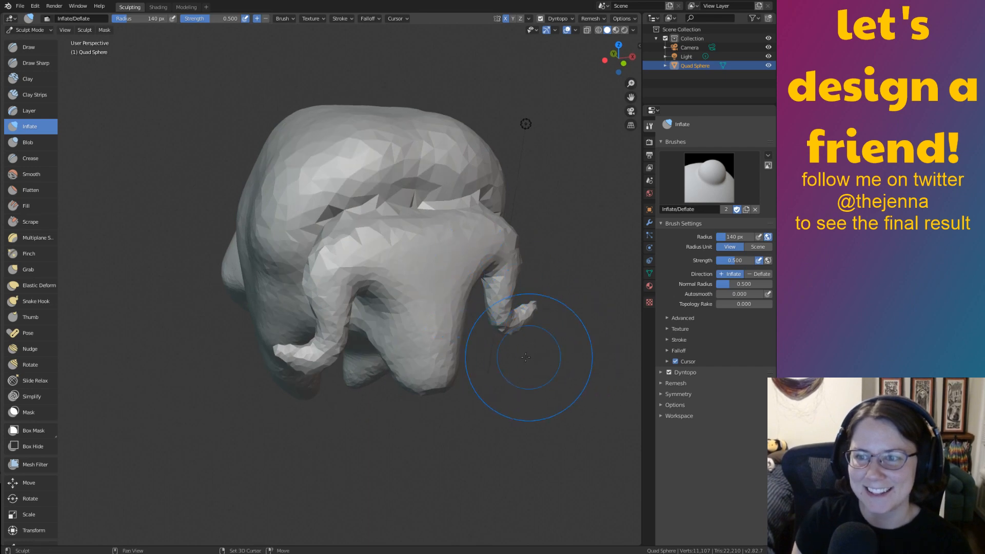
{"action": "mouse_move", "coordinate": [509, 396]}
{"action": "middle_mouse_down"}
{"action": "mouse_move", "coordinate": [451, 318]}
{"action": "mouse_move", "coordinate": [345, 219]}
{"action": "mouse_move", "coordinate": [413, 198]}
{"action": "middle_mouse_up"}
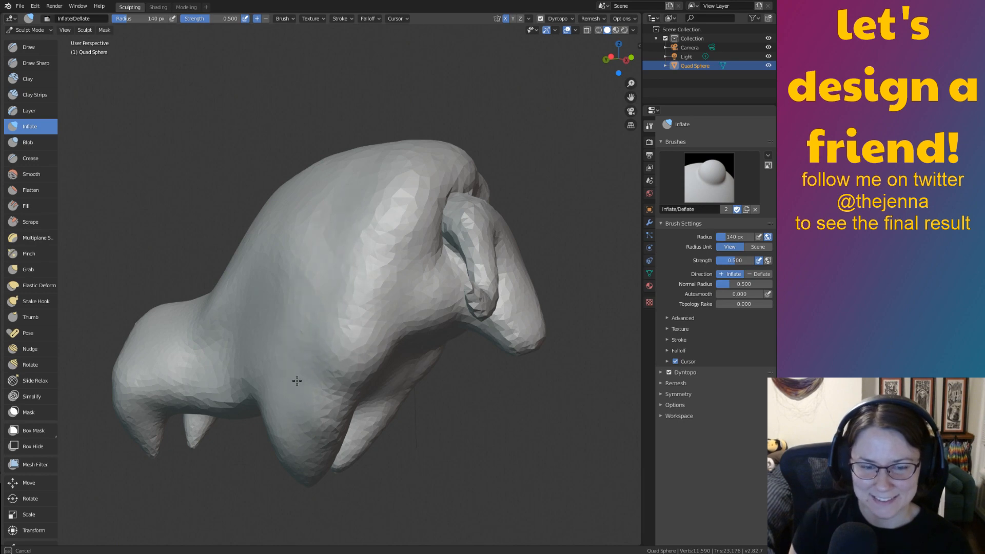
{"action": "left_click_drag", "start_coordinate": [307, 477], "coordinate": [302, 464]}
{"action": "mouse_move", "coordinate": [308, 463]}
{"action": "middle_mouse_down"}
{"action": "mouse_move", "coordinate": [162, 467]}
{"action": "mouse_move", "coordinate": [200, 461]}
{"action": "middle_mouse_up"}
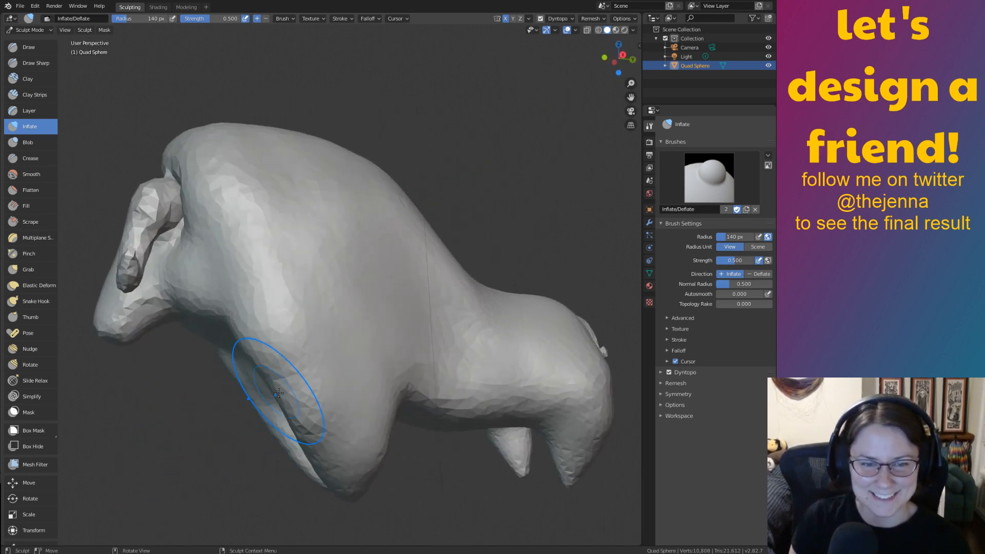
{"action": "middle_click_drag", "start_coordinate": [379, 395], "coordinate": [366, 267]}
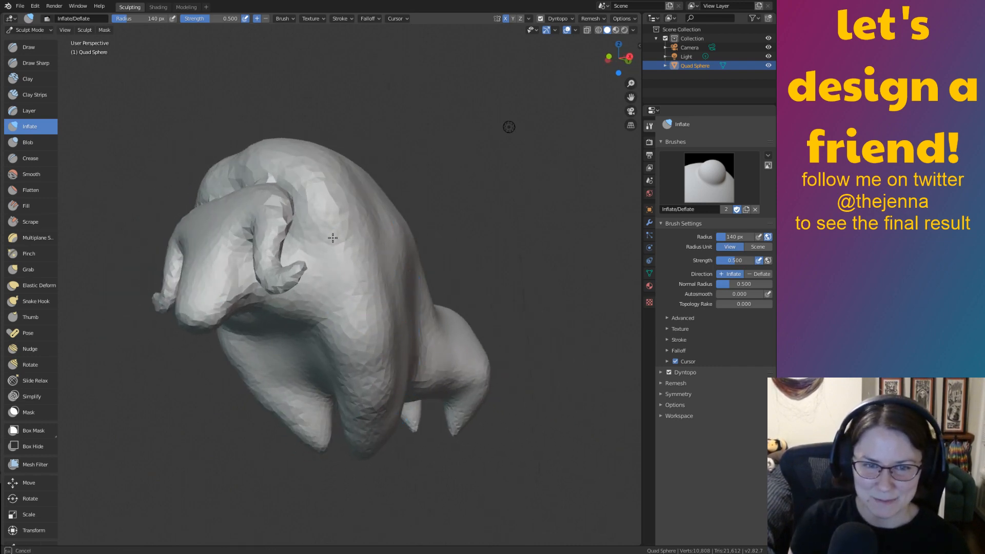
Bulk out the shoulder and upper front leg along the creature's side with the Inflate brush, and save the file.
{"action": "middle_click_drag", "start_coordinate": [374, 418], "coordinate": [283, 350]}
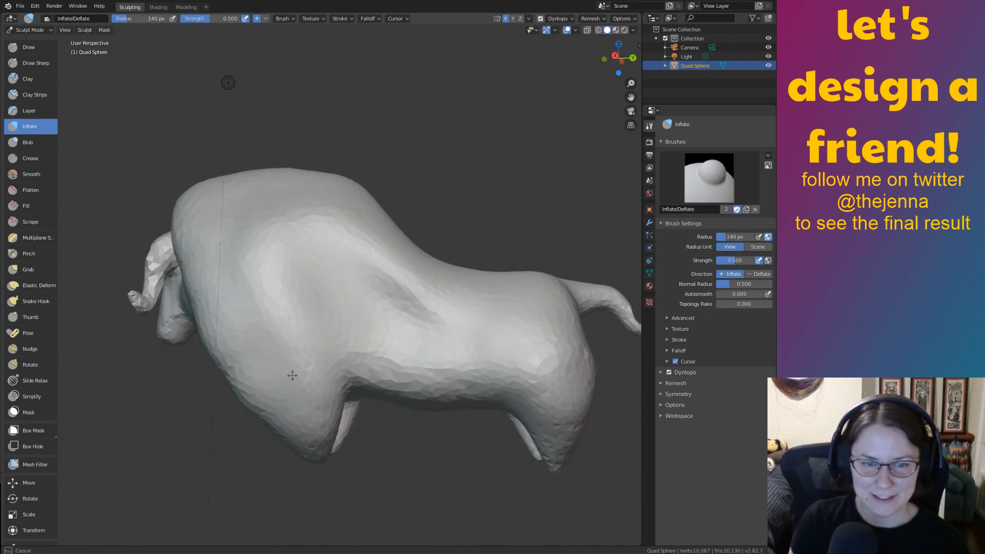
{"action": "middle_click_drag", "start_coordinate": [292, 375], "coordinate": [314, 317]}
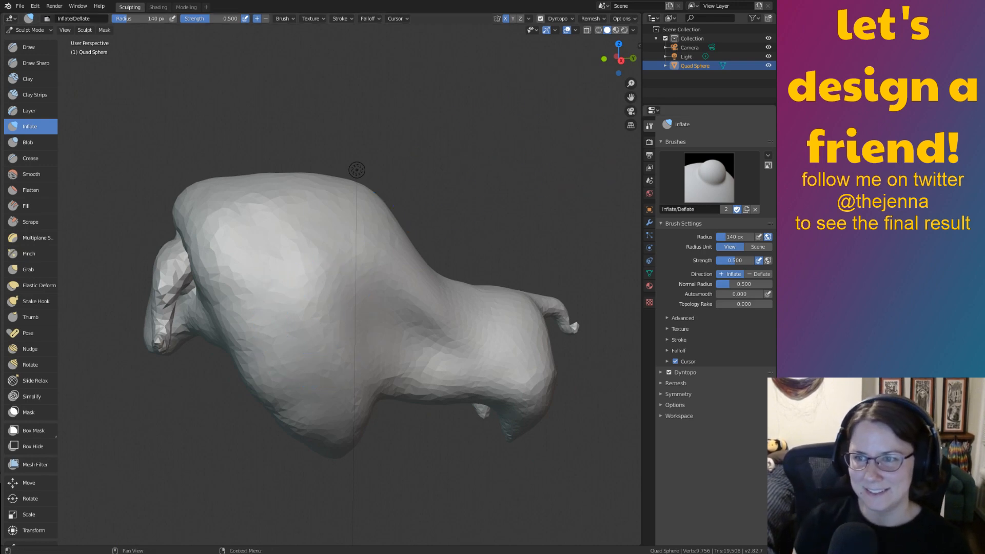
{"action": "mouse_move", "coordinate": [342, 201]}
{"action": "middle_mouse_down"}
{"action": "mouse_move", "coordinate": [324, 286]}
{"action": "mouse_move", "coordinate": [451, 264]}
{"action": "mouse_move", "coordinate": [456, 305]}
{"action": "mouse_move", "coordinate": [500, 345]}
{"action": "mouse_move", "coordinate": [349, 314]}
{"action": "middle_mouse_up"}
{"action": "key", "text": "ctrl+s"}
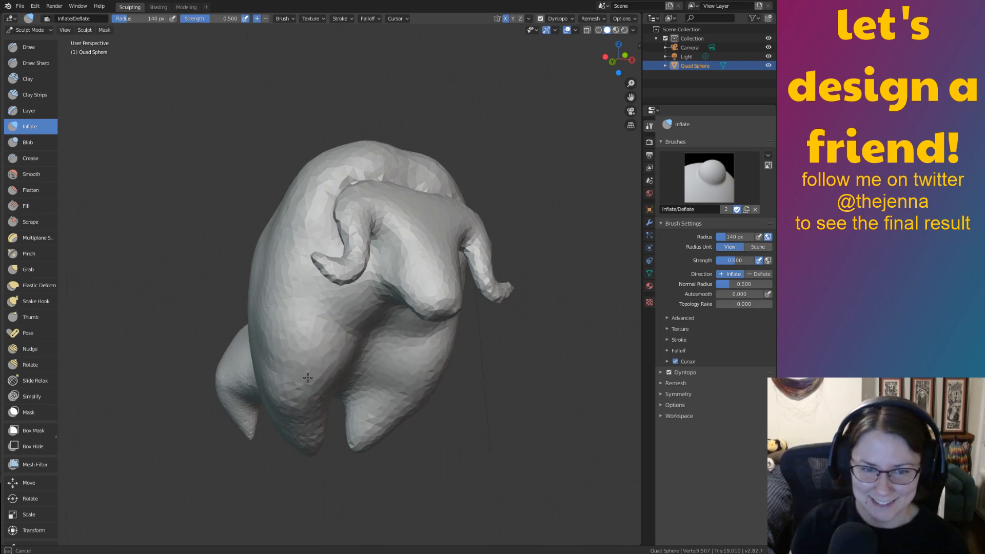
Pull the front legs forward and reshape their feet with the Grab brush, and switch back to the Inflate brush.
{"action": "mouse_move", "coordinate": [308, 415]}
{"action": "middle_mouse_down"}
{"action": "mouse_move", "coordinate": [415, 380]}
{"action": "mouse_move", "coordinate": [376, 380]}
{"action": "mouse_move", "coordinate": [353, 426]}
{"action": "middle_mouse_up"}
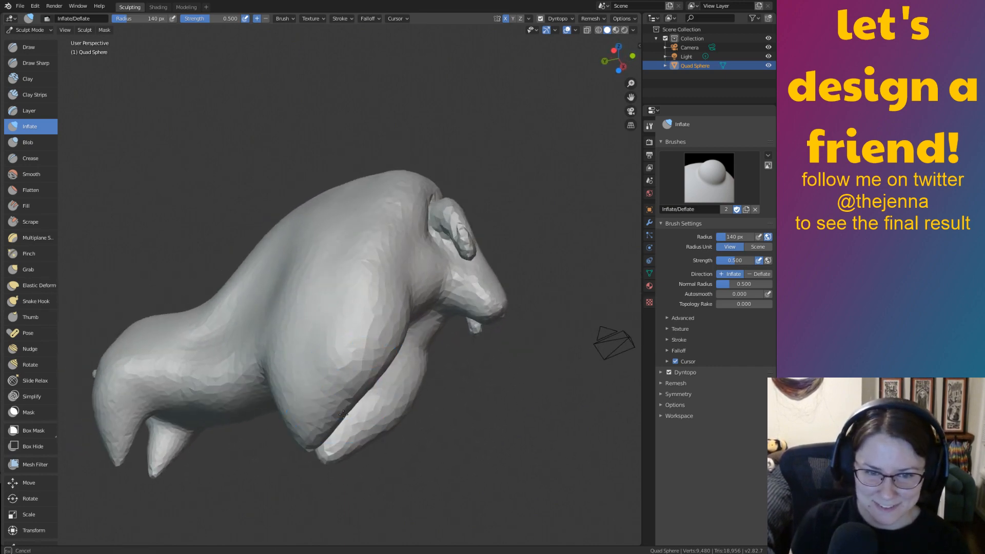
{"action": "key", "text": "g"}
{"action": "mouse_move", "coordinate": [308, 457]}
{"action": "middle_mouse_down"}
{"action": "mouse_move", "coordinate": [356, 474]}
{"action": "mouse_move", "coordinate": [326, 446]}
{"action": "mouse_move", "coordinate": [367, 406]}
{"action": "mouse_move", "coordinate": [419, 417]}
{"action": "middle_mouse_up"}
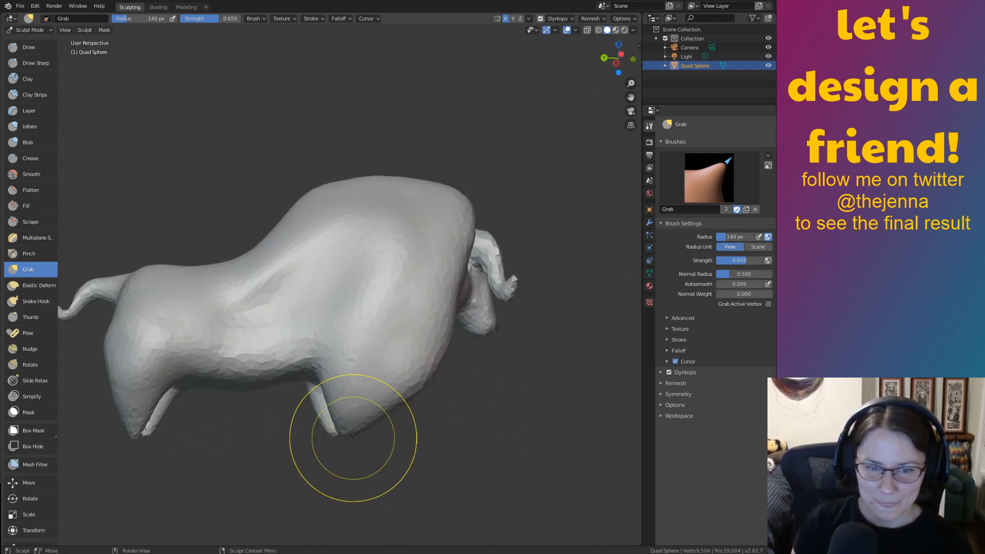
{"action": "mouse_move", "coordinate": [347, 433]}
{"action": "left_mouse_down"}
{"action": "mouse_move", "coordinate": [382, 432]}
{"action": "mouse_move", "coordinate": [374, 434]}
{"action": "left_mouse_up"}
{"action": "left_click_drag", "start_coordinate": [322, 389], "coordinate": [341, 393]}
{"action": "left_click_drag", "start_coordinate": [367, 429], "coordinate": [366, 437]}
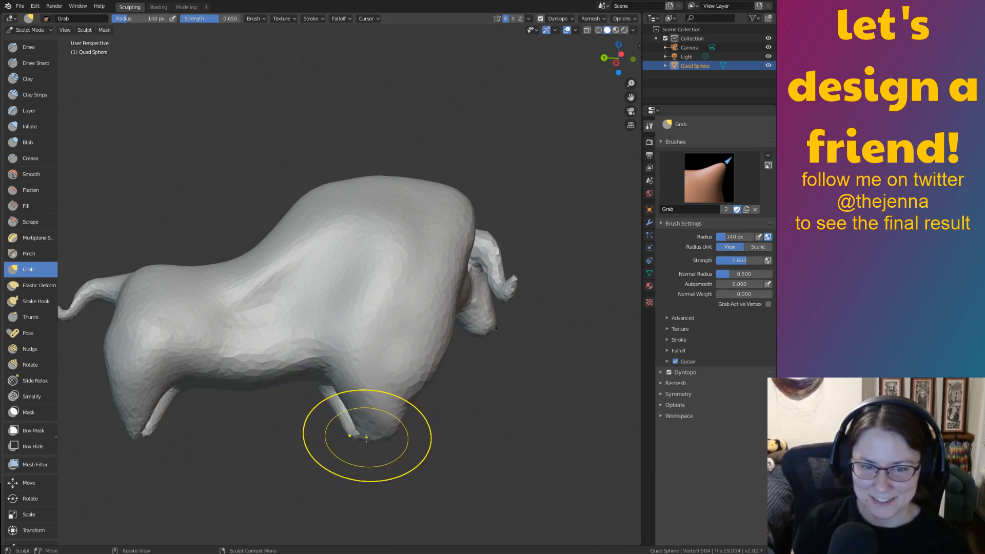
{"action": "mouse_move", "coordinate": [405, 403]}
{"action": "left_mouse_down"}
{"action": "mouse_move", "coordinate": [398, 393]}
{"action": "mouse_move", "coordinate": [378, 413]}
{"action": "mouse_move", "coordinate": [378, 436]}
{"action": "left_mouse_up"}
{"action": "mouse_move", "coordinate": [386, 435]}
{"action": "middle_mouse_down"}
{"action": "mouse_move", "coordinate": [292, 423]}
{"action": "mouse_move", "coordinate": [281, 372]}
{"action": "mouse_move", "coordinate": [348, 388]}
{"action": "mouse_move", "coordinate": [393, 386]}
{"action": "middle_mouse_up"}
{"action": "key", "text": "i"}
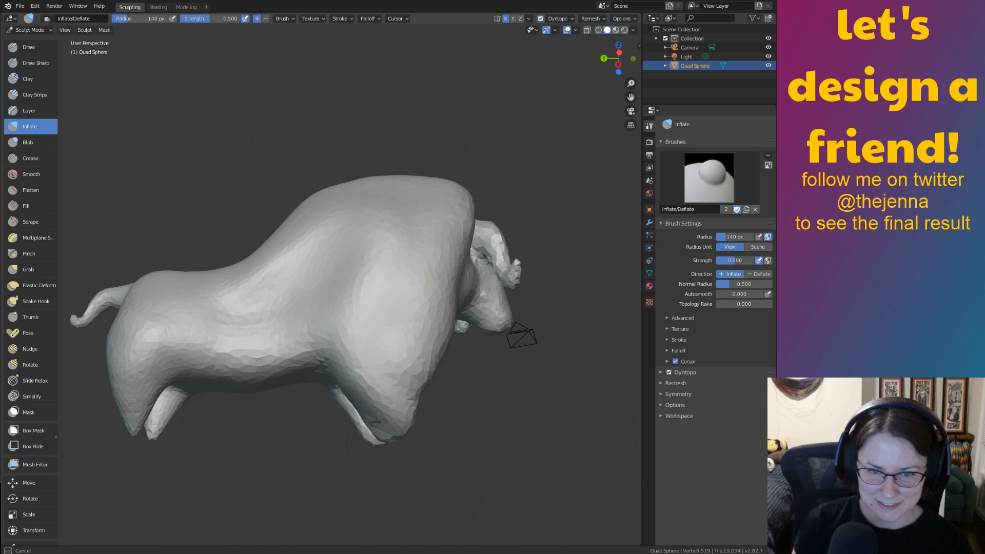
Build up the front foot slightly with the Inflate brush and even out the front leg's surface with the Smooth brush.
{"action": "left_click_drag", "start_coordinate": [388, 429], "coordinate": [392, 437]}
{"action": "middle_click_drag", "start_coordinate": [391, 437], "coordinate": [385, 430]}
{"action": "key", "text": "s"}
{"action": "left_click_drag", "start_coordinate": [354, 403], "coordinate": [390, 457]}
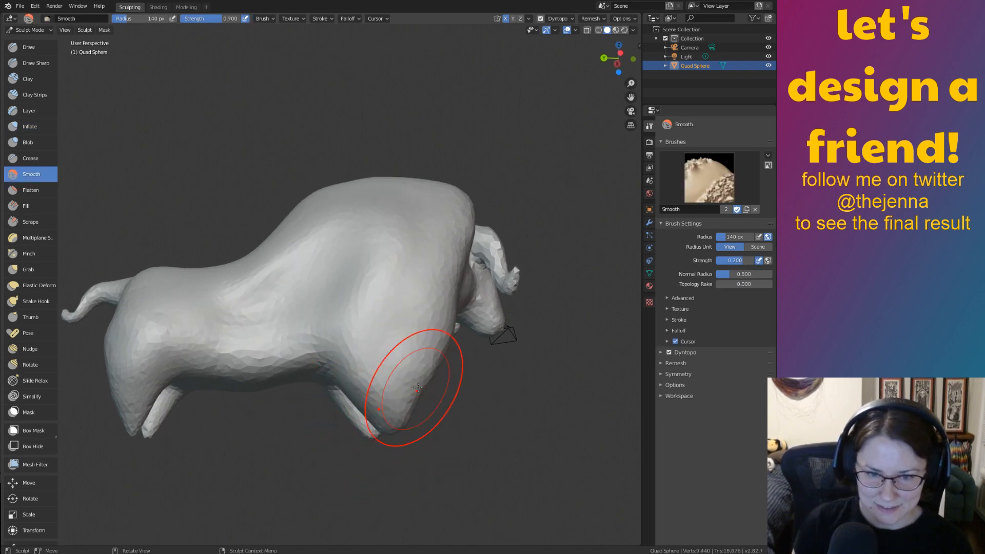
{"action": "key", "text": "g"}
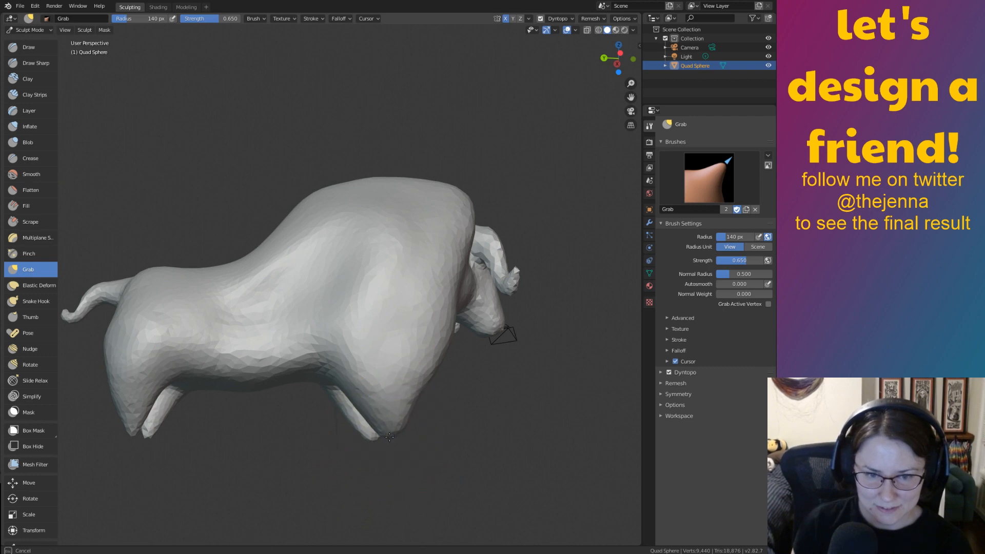
{"action": "middle_click_drag", "start_coordinate": [400, 422], "coordinate": [429, 342]}
{"action": "key", "text": "s"}
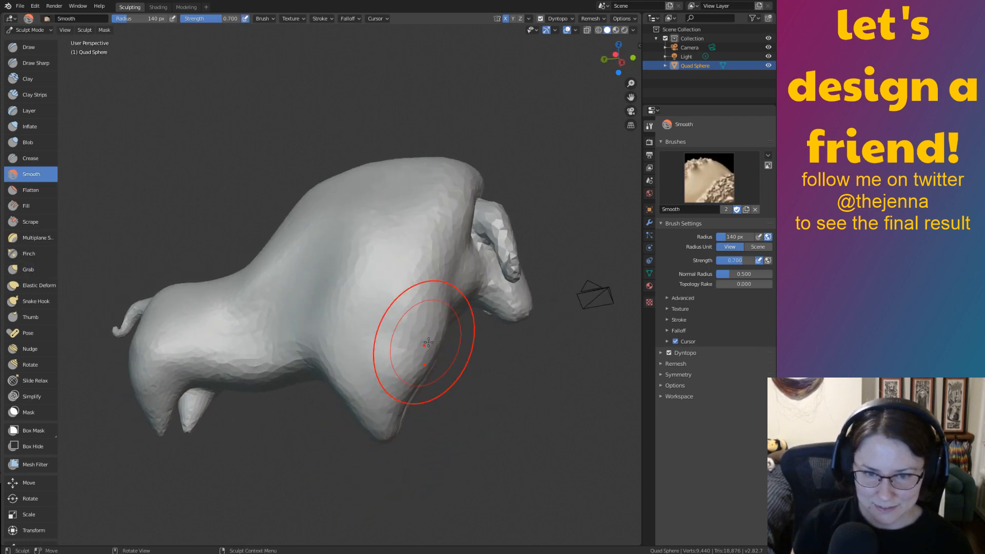
{"action": "left_click_drag", "start_coordinate": [429, 342], "coordinate": [405, 403]}
{"action": "left_click_drag", "start_coordinate": [389, 460], "coordinate": [389, 459]}
Adjust the tip of the front foot with the Grab brush, switch back to the Smooth brush, and save the file.
{"action": "middle_click_drag", "start_coordinate": [389, 459], "coordinate": [356, 377]}
{"action": "key", "text": "g"}
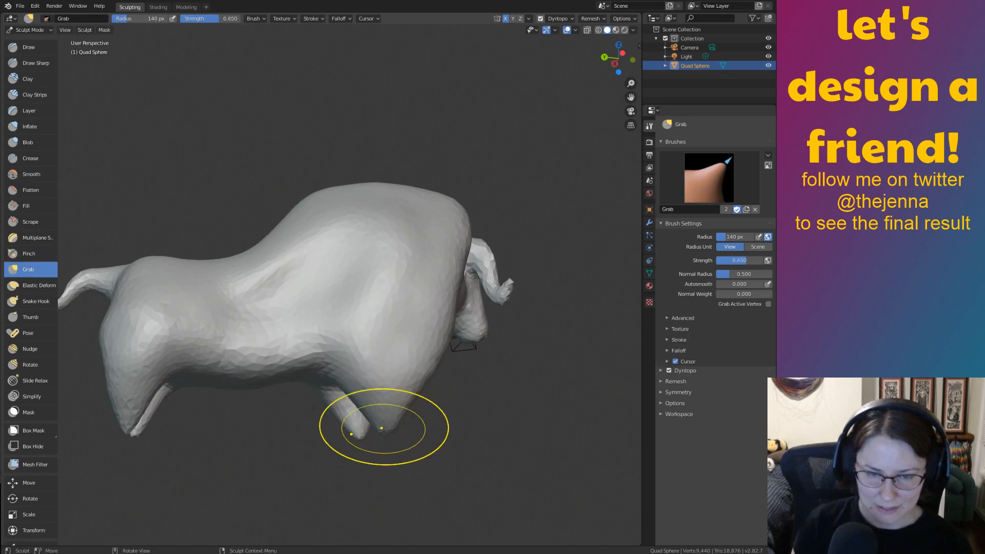
{"action": "left_click_drag", "start_coordinate": [386, 440], "coordinate": [385, 440]}
{"action": "mouse_move", "coordinate": [385, 440]}
{"action": "middle_mouse_down"}
{"action": "mouse_move", "coordinate": [184, 456]}
{"action": "mouse_move", "coordinate": [447, 355]}
{"action": "middle_mouse_up"}
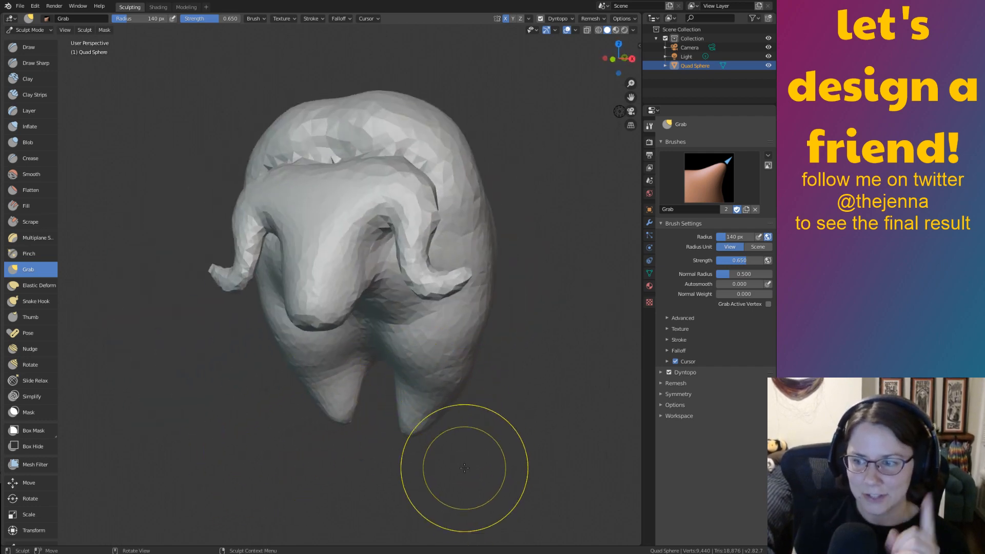
{"action": "middle_click_drag", "start_coordinate": [452, 391], "coordinate": [432, 359]}
{"action": "key", "text": "shift+s"}
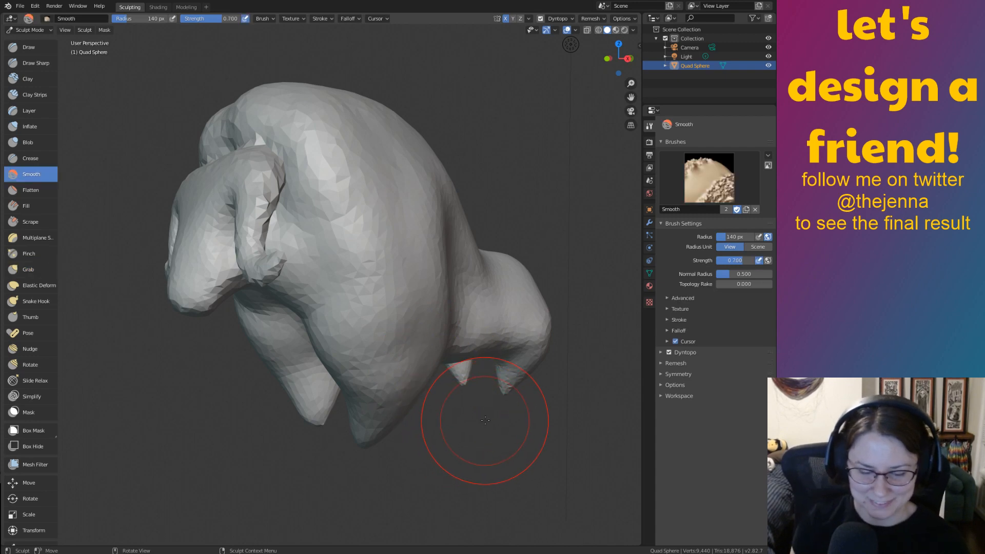
{"action": "key", "text": "ctrl+s"}
Carve a central groove along the top of the hump behind the head with the Crease brush.
{"action": "middle_click_drag", "start_coordinate": [485, 420], "coordinate": [497, 352]}
{"action": "scroll", "coordinate": [500, 323], "scroll_direction": "down", "scroll_amount": 2}
{"action": "mouse_move", "coordinate": [451, 297]}
{"action": "middle_mouse_down", "text": "shift"}
{"action": "mouse_move", "coordinate": [483, 371]}
{"action": "mouse_move", "coordinate": [518, 362]}
{"action": "mouse_move", "coordinate": [360, 365]}
{"action": "mouse_move", "coordinate": [545, 356]}
{"action": "mouse_move", "coordinate": [466, 385]}
{"action": "mouse_move", "coordinate": [512, 390]}
{"action": "mouse_move", "coordinate": [494, 410]}
{"action": "mouse_move", "coordinate": [417, 352]}
{"action": "mouse_move", "coordinate": [450, 359]}
{"action": "mouse_move", "coordinate": [472, 407]}
{"action": "middle_mouse_up", "text": "shift"}
{"action": "scroll", "coordinate": [450, 358], "scroll_direction": "up", "scroll_amount": 3}
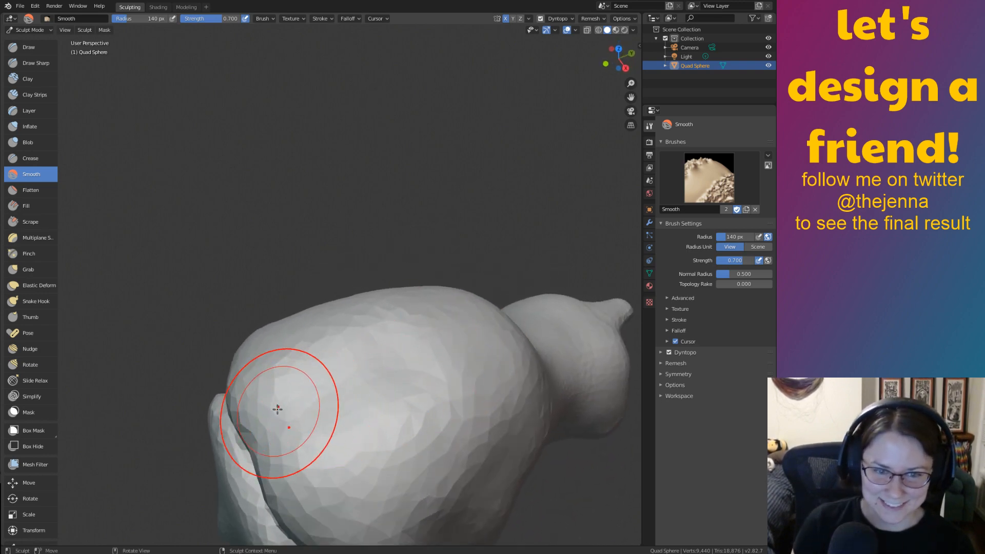
{"action": "middle_click_drag", "start_coordinate": [277, 408], "coordinate": [296, 410]}
{"action": "middle_click_drag", "start_coordinate": [501, 328], "coordinate": [254, 290]}
{"action": "mouse_move", "coordinate": [143, 259]}
{"action": "middle_mouse_down"}
{"action": "mouse_move", "coordinate": [162, 237]}
{"action": "mouse_move", "coordinate": [169, 198]}
{"action": "mouse_move", "coordinate": [128, 189]}
{"action": "middle_mouse_up"}
{"action": "left_click", "coordinate": [31, 159]}
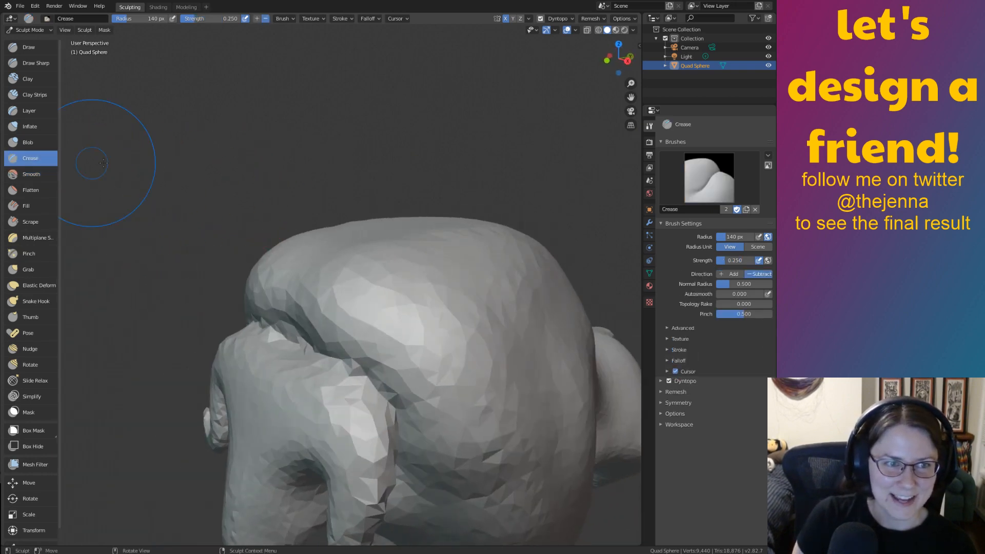
{"action": "mouse_move", "coordinate": [99, 154]}
{"action": "middle_mouse_down"}
{"action": "mouse_move", "coordinate": [418, 279]}
{"action": "mouse_move", "coordinate": [277, 373]}
{"action": "mouse_move", "coordinate": [283, 368]}
{"action": "middle_mouse_up"}
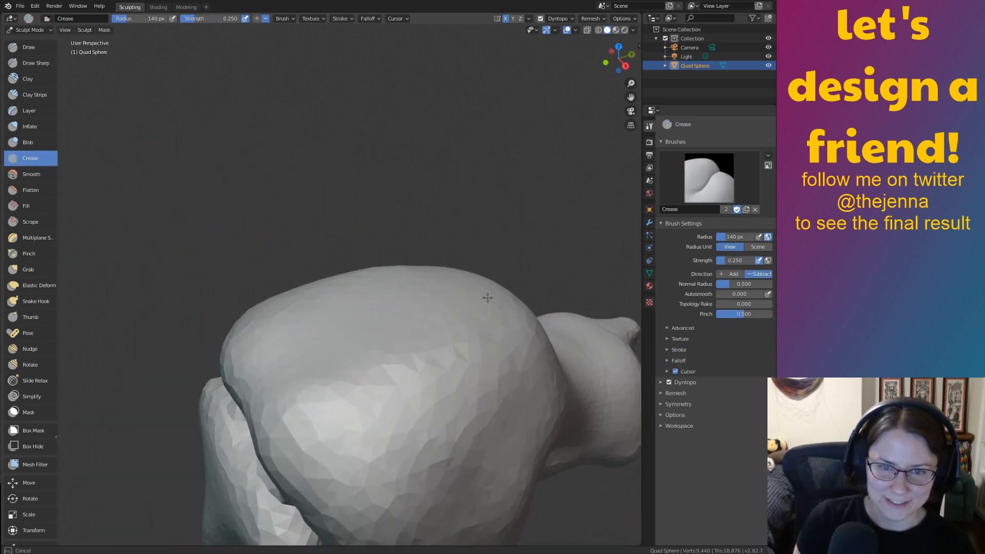
{"action": "mouse_move", "coordinate": [524, 294]}
{"action": "middle_mouse_down"}
{"action": "mouse_move", "coordinate": [484, 359]}
{"action": "mouse_move", "coordinate": [463, 266]}
{"action": "middle_mouse_up"}
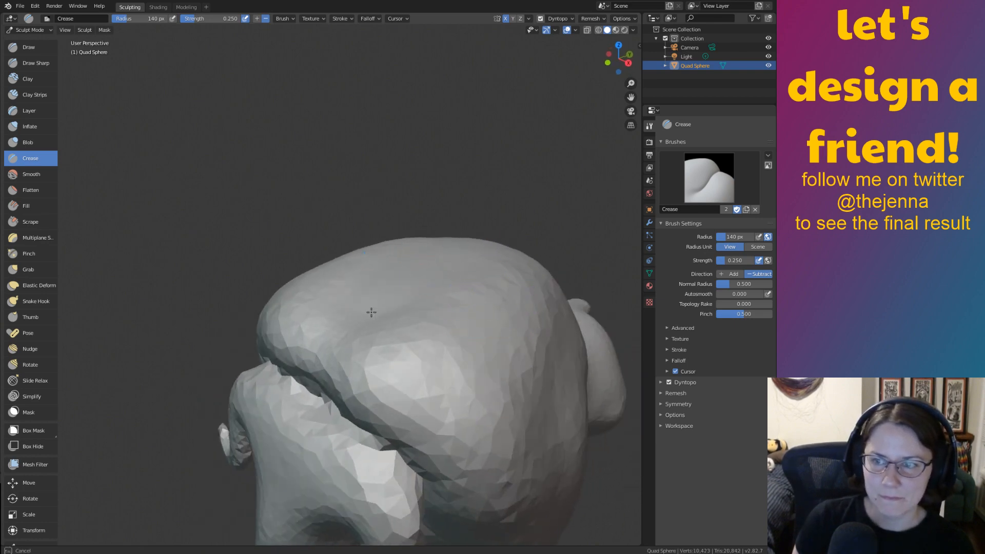
{"action": "middle_click_drag", "start_coordinate": [330, 342], "coordinate": [464, 270]}
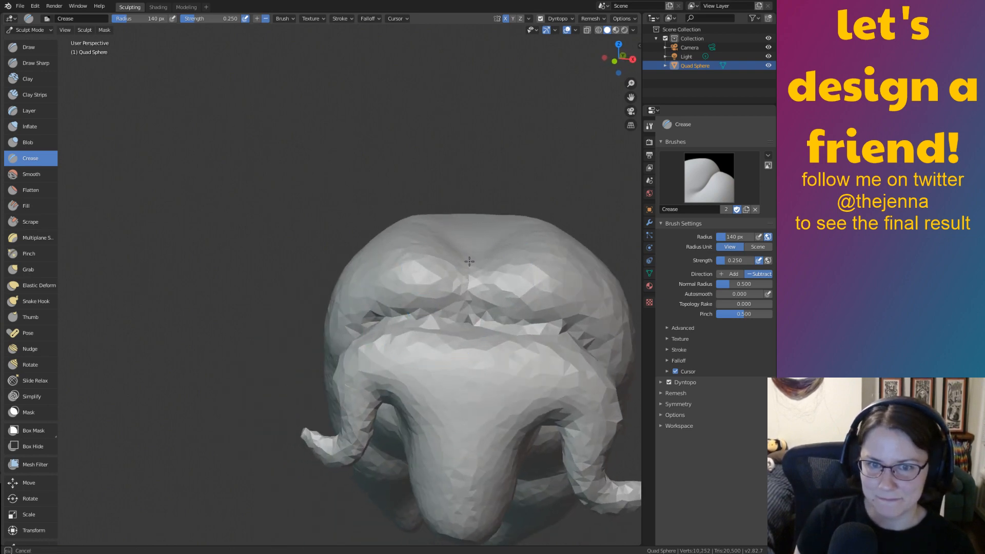
Extend the central groove over the rear slope of the hump with the Crease brush.
{"action": "mouse_move", "coordinate": [474, 210]}
{"action": "middle_mouse_down"}
{"action": "mouse_move", "coordinate": [436, 287]}
{"action": "mouse_move", "coordinate": [378, 345]}
{"action": "mouse_move", "coordinate": [448, 388]}
{"action": "mouse_move", "coordinate": [291, 191]}
{"action": "middle_mouse_up"}
{"action": "left_click_drag", "start_coordinate": [271, 169], "coordinate": [311, 266]}
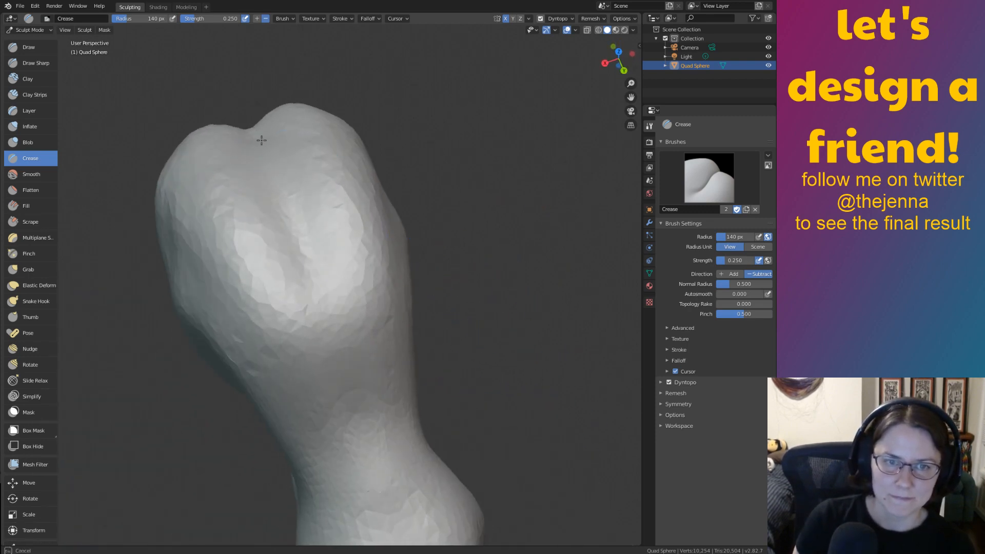
{"action": "left_click_drag", "start_coordinate": [361, 388], "coordinate": [369, 451]}
{"action": "mouse_move", "coordinate": [354, 416]}
{"action": "middle_mouse_down"}
{"action": "mouse_move", "coordinate": [215, 308]}
{"action": "mouse_move", "coordinate": [236, 292]}
{"action": "mouse_move", "coordinate": [268, 327]}
{"action": "middle_mouse_up"}
{"action": "left_click_drag", "start_coordinate": [325, 180], "coordinate": [421, 167]}
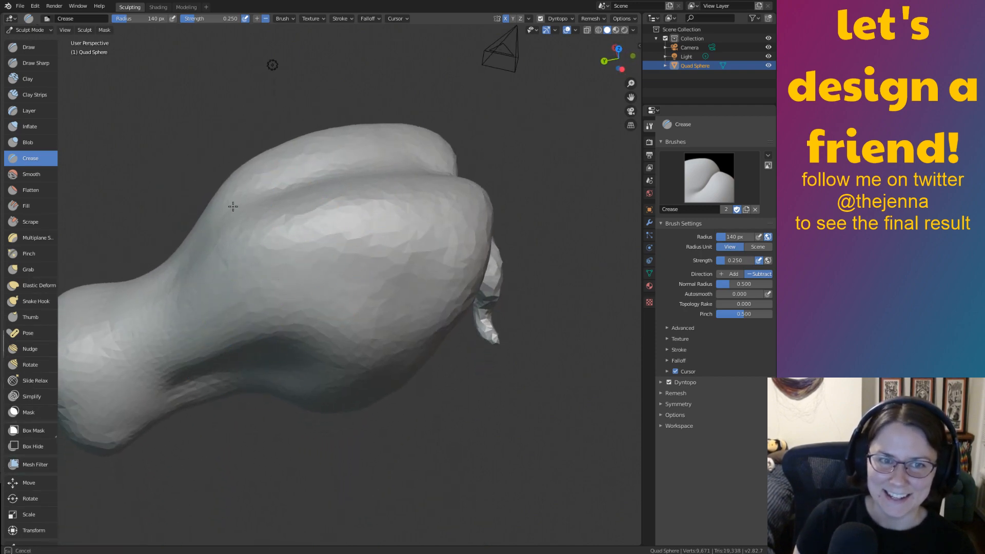
{"action": "left_click_drag", "start_coordinate": [233, 206], "coordinate": [220, 235]}
Deepen the hump's groove and continue it along the spine toward the lower back with the Crease brush.
{"action": "mouse_move", "coordinate": [334, 191]}
{"action": "middle_mouse_down"}
{"action": "mouse_move", "coordinate": [438, 246]}
{"action": "mouse_move", "coordinate": [408, 195]}
{"action": "middle_mouse_up"}
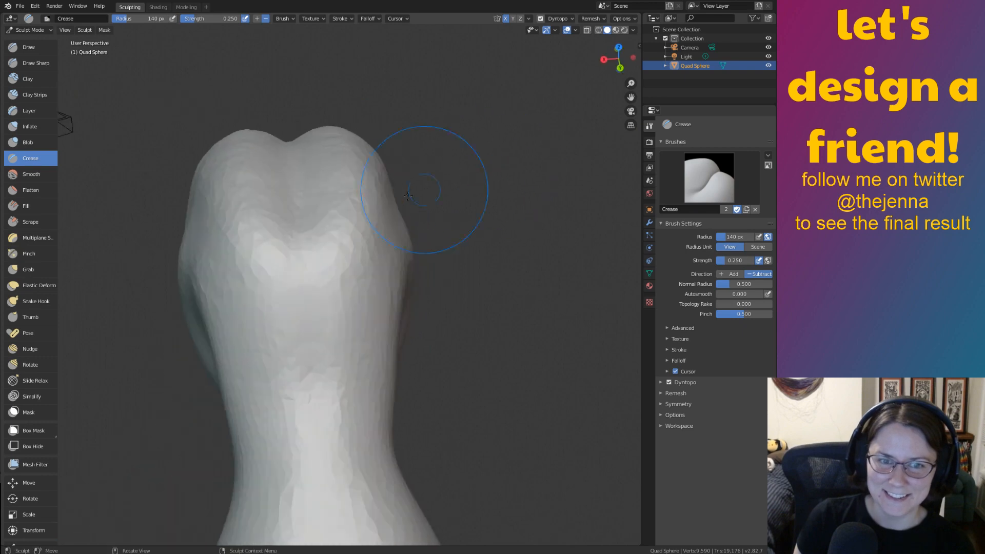
{"action": "left_click_drag", "start_coordinate": [408, 195], "coordinate": [297, 229]}
{"action": "left_click_drag", "start_coordinate": [309, 431], "coordinate": [387, 429]}
{"action": "mouse_move", "coordinate": [386, 429]}
{"action": "middle_mouse_down"}
{"action": "mouse_move", "coordinate": [451, 410]}
{"action": "mouse_move", "coordinate": [354, 239]}
{"action": "middle_mouse_up"}
{"action": "left_click_drag", "start_coordinate": [391, 264], "coordinate": [441, 338]}
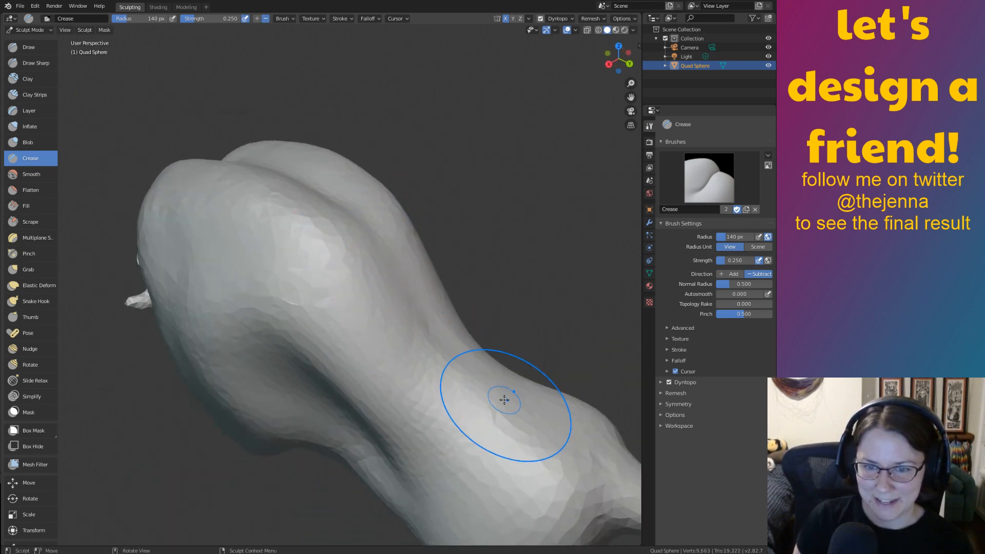
{"action": "mouse_move", "coordinate": [549, 413]}
{"action": "middle_mouse_down"}
{"action": "mouse_move", "coordinate": [550, 399]}
{"action": "mouse_move", "coordinate": [468, 391]}
{"action": "middle_mouse_up"}
Add volume to the lower back near the hindquarters with the Inflate brush, and save the file.
{"action": "key", "text": "i"}
{"action": "mouse_move", "coordinate": [467, 391]}
{"action": "left_mouse_down"}
{"action": "mouse_move", "coordinate": [429, 432]}
{"action": "mouse_move", "coordinate": [430, 410]}
{"action": "left_mouse_up"}
{"action": "mouse_move", "coordinate": [431, 410]}
{"action": "middle_mouse_down"}
{"action": "mouse_move", "coordinate": [528, 369]}
{"action": "mouse_move", "coordinate": [506, 384]}
{"action": "middle_mouse_up"}
{"action": "key", "text": "ctrl+s"}
{"action": "mouse_move", "coordinate": [527, 334]}
{"action": "middle_mouse_down"}
{"action": "mouse_move", "coordinate": [462, 314]}
{"action": "mouse_move", "coordinate": [446, 291]}
{"action": "mouse_move", "coordinate": [520, 304]}
{"action": "mouse_move", "coordinate": [470, 303]}
{"action": "mouse_move", "coordinate": [155, 149]}
{"action": "mouse_move", "coordinate": [439, 127]}
{"action": "mouse_move", "coordinate": [513, 185]}
{"action": "mouse_move", "coordinate": [511, 256]}
{"action": "mouse_move", "coordinate": [504, 147]}
{"action": "mouse_move", "coordinate": [213, 88]}
{"action": "mouse_move", "coordinate": [302, 83]}
{"action": "mouse_move", "coordinate": [213, 92]}
{"action": "mouse_move", "coordinate": [466, 106]}
{"action": "mouse_move", "coordinate": [494, 200]}
{"action": "mouse_move", "coordinate": [498, 353]}
{"action": "mouse_move", "coordinate": [497, 340]}
{"action": "middle_mouse_up"}
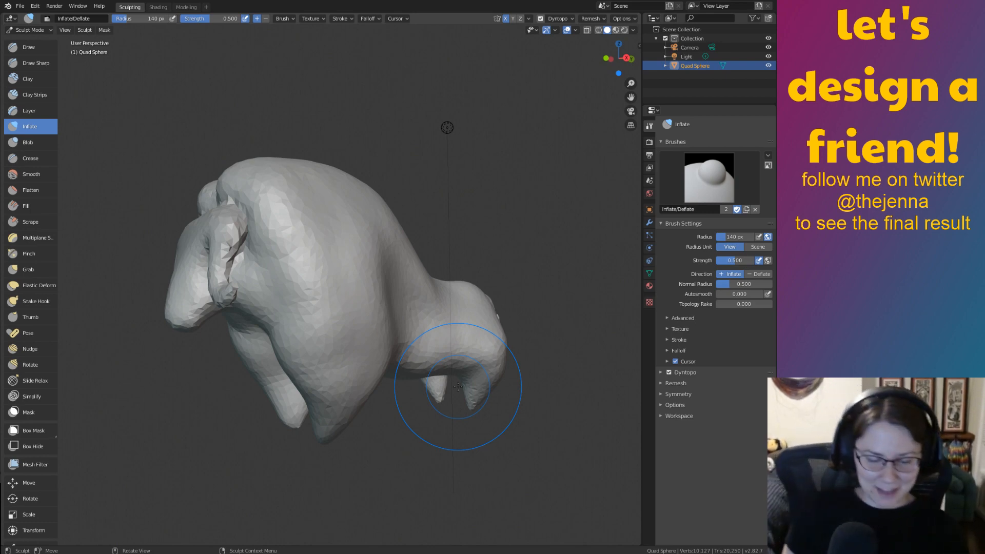
{"action": "mouse_move", "coordinate": [457, 387]}
{"action": "middle_mouse_down"}
{"action": "mouse_move", "coordinate": [463, 294]}
{"action": "mouse_move", "coordinate": [474, 296]}
{"action": "middle_mouse_up"}
{"action": "key", "text": "ctrl+s"}
Fill out the chest between the front legs on the underside with the Inflate brush, and save the file.
{"action": "mouse_move", "coordinate": [529, 353]}
{"action": "middle_mouse_down"}
{"action": "mouse_move", "coordinate": [503, 318]}
{"action": "mouse_move", "coordinate": [672, 321]}
{"action": "mouse_move", "coordinate": [429, 159]}
{"action": "mouse_move", "coordinate": [529, 200]}
{"action": "mouse_move", "coordinate": [488, 198]}
{"action": "mouse_move", "coordinate": [715, 339]}
{"action": "mouse_move", "coordinate": [291, 258]}
{"action": "middle_mouse_up"}
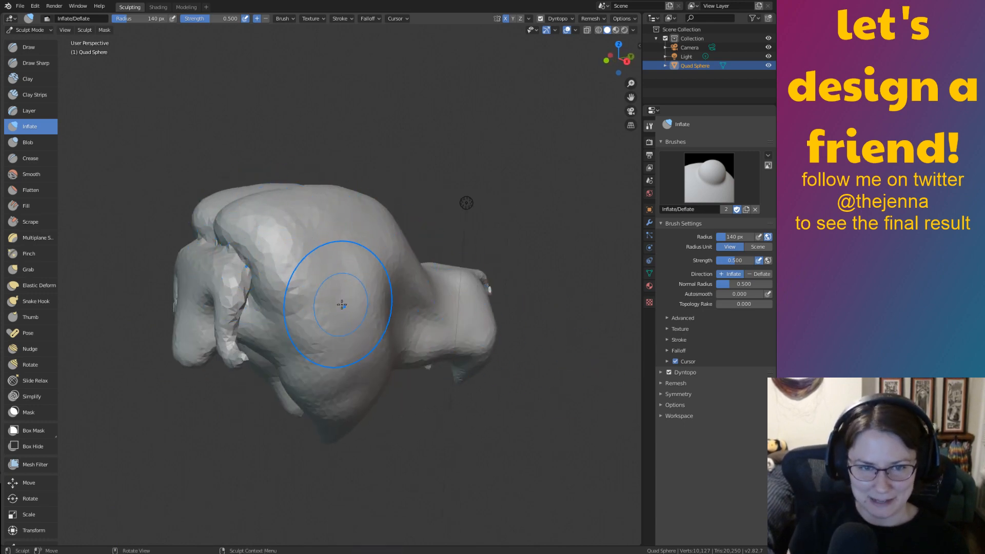
{"action": "mouse_move", "coordinate": [342, 305]}
{"action": "middle_mouse_down"}
{"action": "mouse_move", "coordinate": [279, 84]}
{"action": "mouse_move", "coordinate": [469, 107]}
{"action": "mouse_move", "coordinate": [562, 325]}
{"action": "mouse_move", "coordinate": [567, 198]}
{"action": "mouse_move", "coordinate": [451, 260]}
{"action": "mouse_move", "coordinate": [376, 257]}
{"action": "mouse_move", "coordinate": [421, 324]}
{"action": "mouse_move", "coordinate": [426, 308]}
{"action": "mouse_move", "coordinate": [427, 333]}
{"action": "mouse_move", "coordinate": [466, 374]}
{"action": "mouse_move", "coordinate": [459, 314]}
{"action": "mouse_move", "coordinate": [413, 299]}
{"action": "mouse_move", "coordinate": [371, 306]}
{"action": "middle_mouse_up"}
{"action": "key", "text": "s"}
{"action": "scroll", "coordinate": [425, 308], "scroll_direction": "up", "scroll_amount": 2}
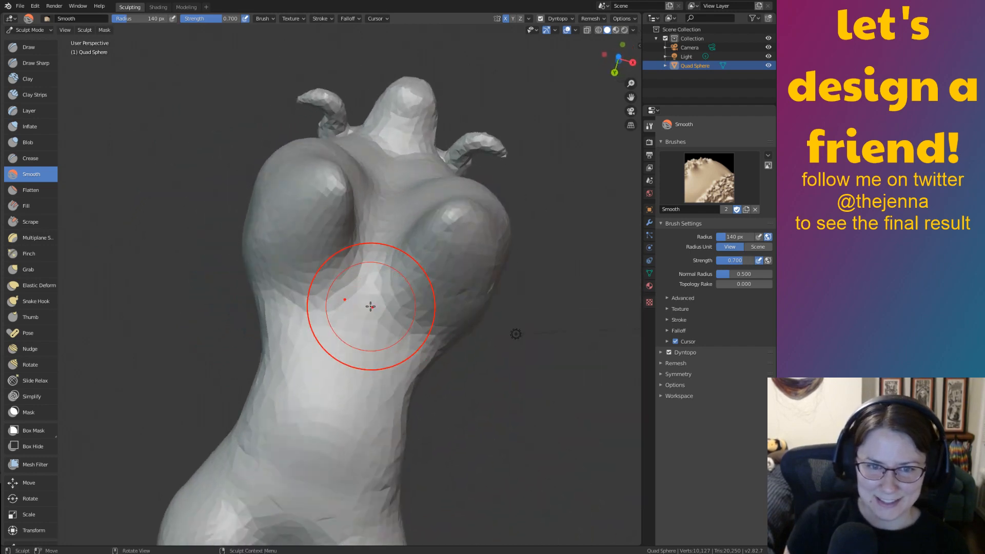
{"action": "mouse_move", "coordinate": [348, 342]}
{"action": "middle_mouse_down"}
{"action": "mouse_move", "coordinate": [369, 312]}
{"action": "mouse_move", "coordinate": [352, 385]}
{"action": "mouse_move", "coordinate": [357, 408]}
{"action": "mouse_move", "coordinate": [359, 327]}
{"action": "middle_mouse_up"}
{"action": "key", "text": "i"}
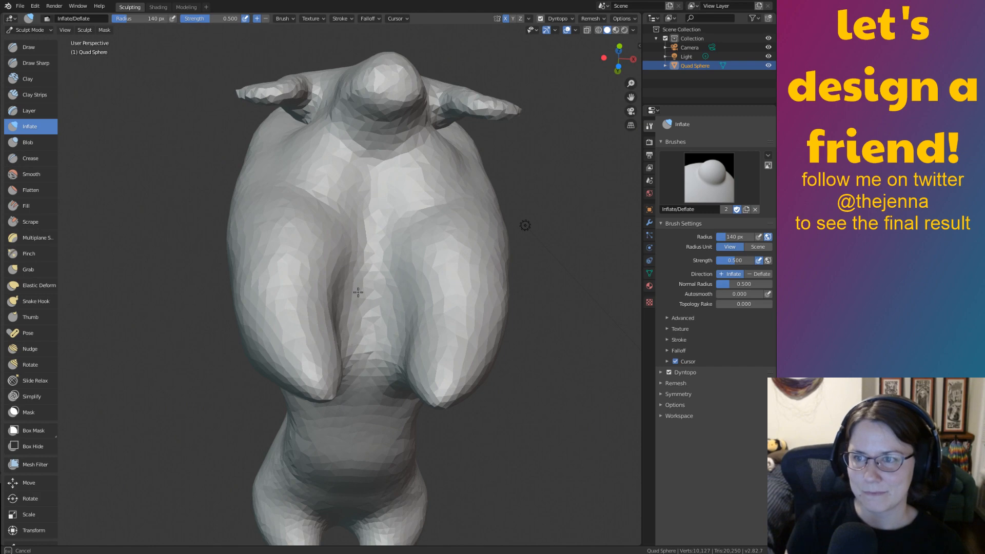
{"action": "middle_click_drag", "start_coordinate": [385, 318], "coordinate": [353, 341]}
{"action": "middle_click_drag", "start_coordinate": [366, 395], "coordinate": [359, 298]}
{"action": "left_click_drag", "start_coordinate": [358, 253], "coordinate": [363, 317]}
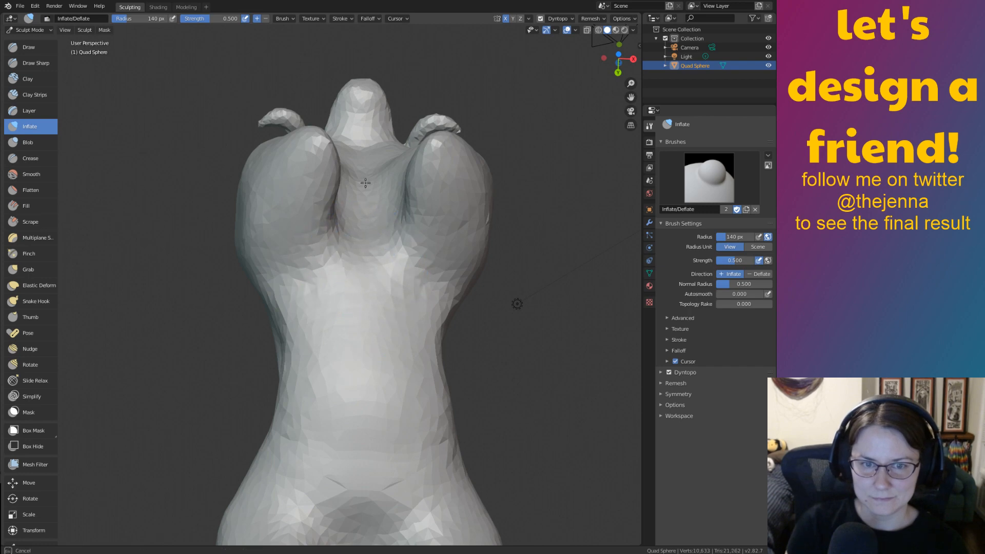
{"action": "mouse_move", "coordinate": [391, 340]}
{"action": "middle_mouse_down"}
{"action": "mouse_move", "coordinate": [374, 408]}
{"action": "mouse_move", "coordinate": [369, 347]}
{"action": "mouse_move", "coordinate": [388, 352]}
{"action": "middle_mouse_up"}
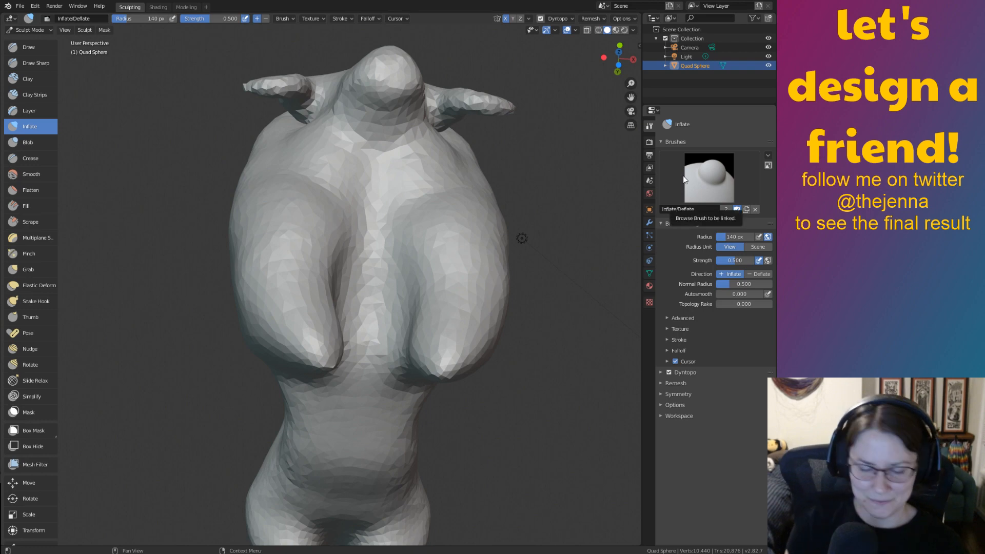
{"action": "mouse_move", "coordinate": [630, 277]}
{"action": "middle_mouse_down"}
{"action": "mouse_move", "coordinate": [609, 243]}
{"action": "mouse_move", "coordinate": [546, 233]}
{"action": "mouse_move", "coordinate": [467, 248]}
{"action": "mouse_move", "coordinate": [364, 246]}
{"action": "mouse_move", "coordinate": [323, 279]}
{"action": "middle_mouse_up"}
{"action": "key", "text": "ctrl+s"}
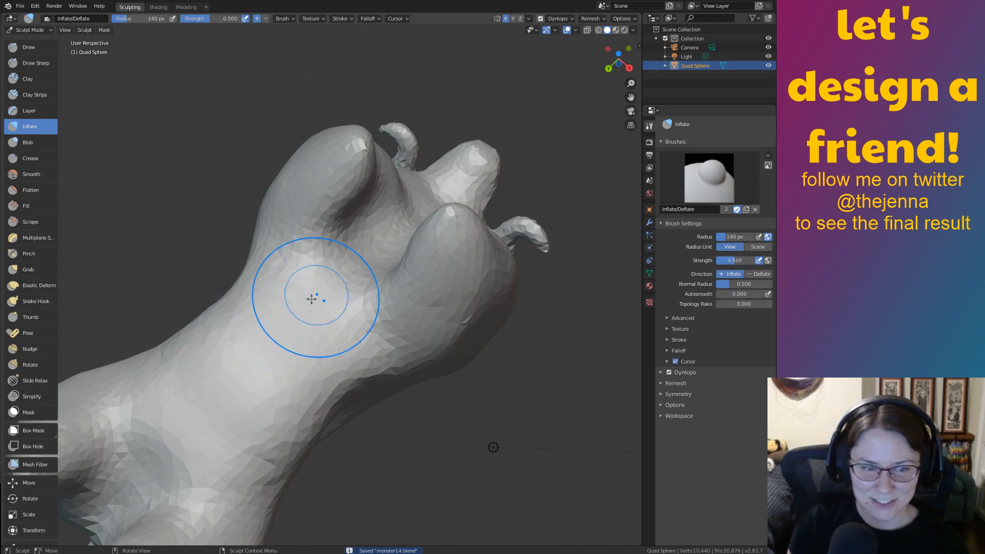
Save the file and set the Inflate brush's strength to 1.000 for working on the face.
{"action": "mouse_move", "coordinate": [302, 376]}
{"action": "middle_mouse_down"}
{"action": "mouse_move", "coordinate": [365, 253]}
{"action": "mouse_move", "coordinate": [476, 422]}
{"action": "mouse_move", "coordinate": [463, 360]}
{"action": "mouse_move", "coordinate": [520, 365]}
{"action": "mouse_move", "coordinate": [399, 324]}
{"action": "mouse_move", "coordinate": [464, 349]}
{"action": "middle_mouse_up"}
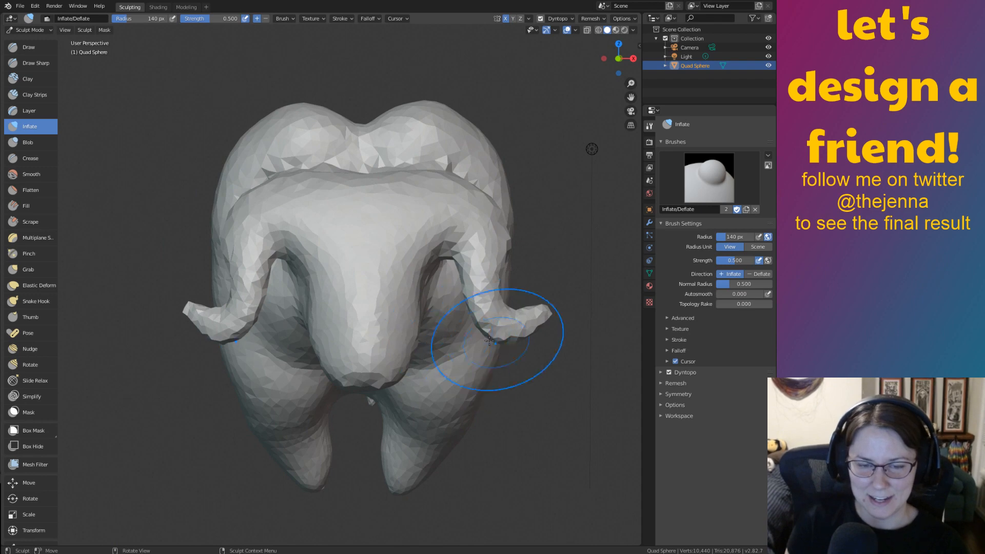
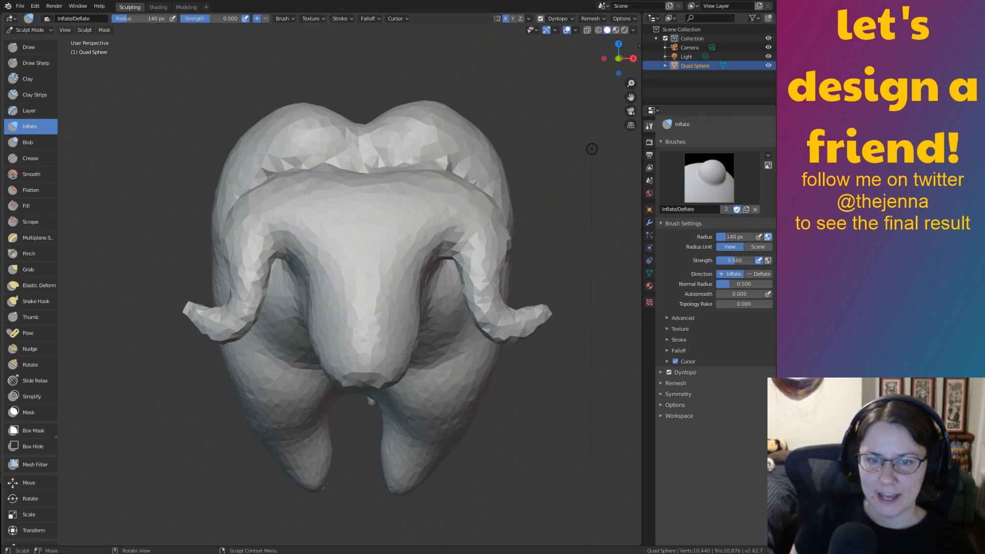
{"action": "middle_click_drag", "start_coordinate": [591, 149], "coordinate": [511, 363]}
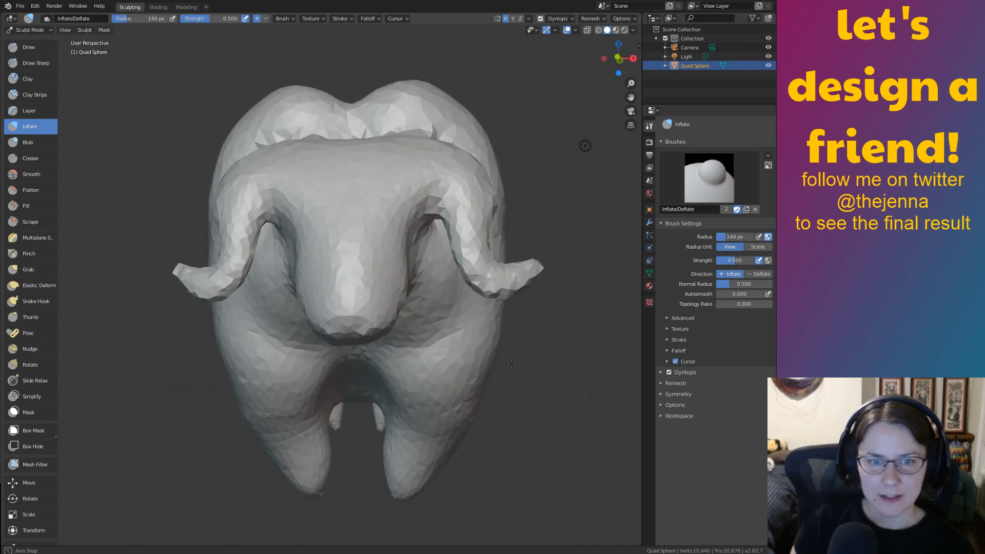
{"action": "scroll", "coordinate": [532, 325], "scroll_direction": "up", "scroll_amount": 7}
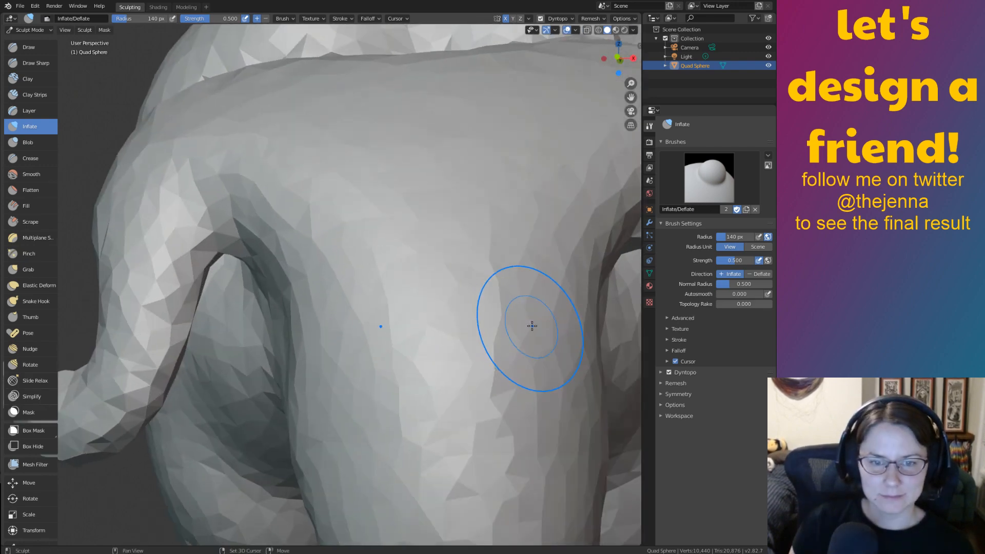
{"action": "scroll", "coordinate": [532, 326], "scroll_direction": "down", "scroll_amount": 5}
{"action": "scroll", "coordinate": [499, 319], "scroll_direction": "up", "scroll_amount": 1}
{"action": "key", "text": "ctrl+s"}
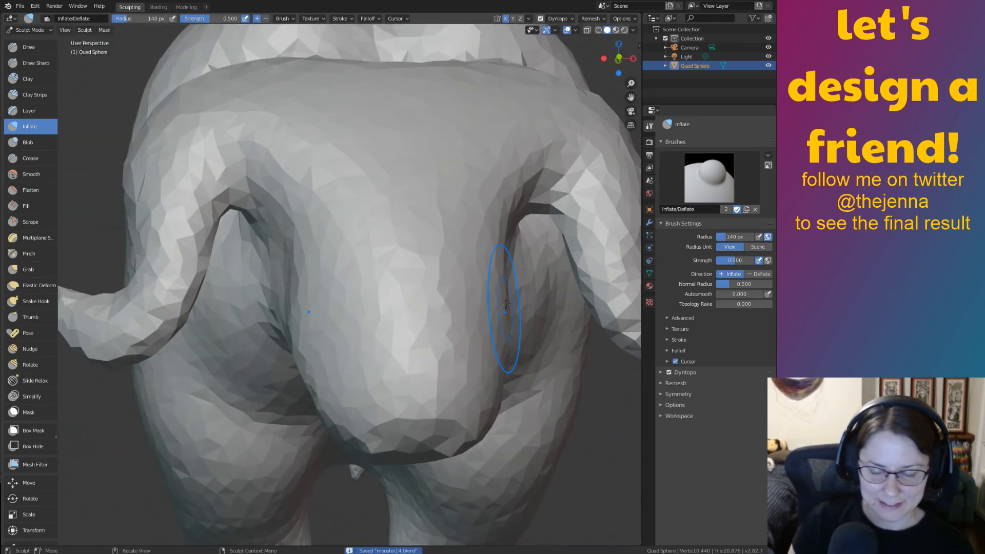
{"action": "right_click", "coordinate": [475, 232]}
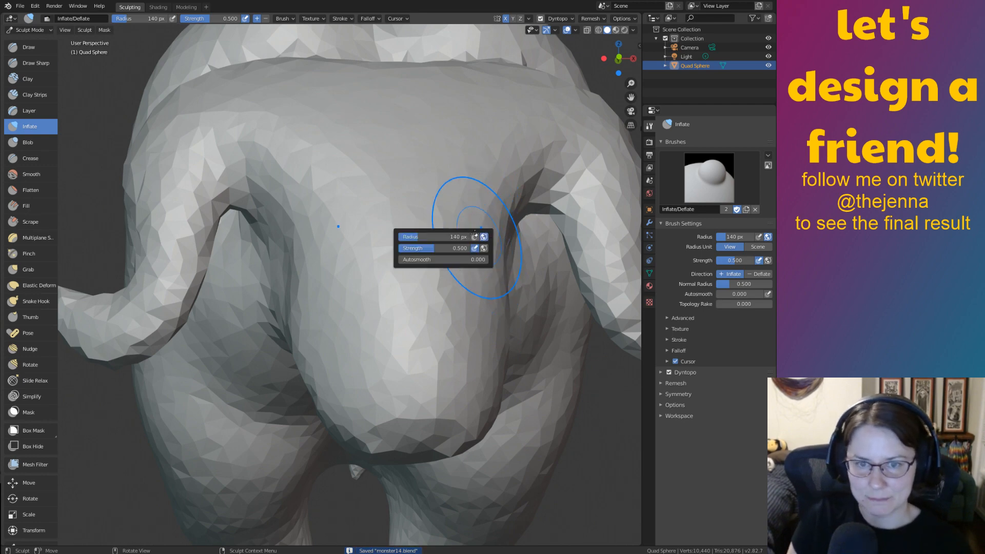
{"action": "left_click_drag", "start_coordinate": [440, 248], "coordinate": [475, 248]}
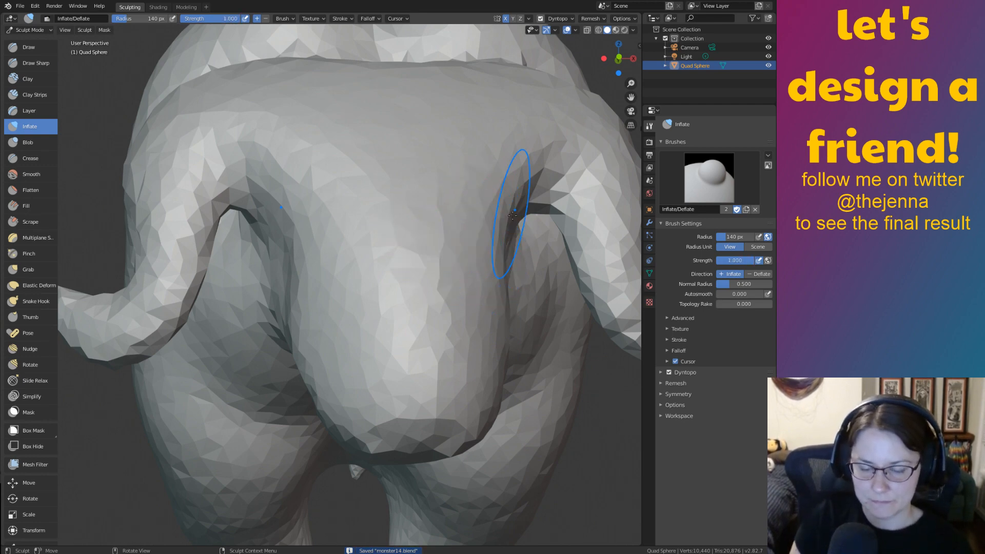
Reduce the Inflate brush's radius to 45 px and undo the trial stroke on the side of the head.
{"action": "left_click_drag", "start_coordinate": [512, 215], "coordinate": [490, 202]}
{"action": "key", "text": "bracketleft"}
{"action": "key", "text": "bracketleft"}
{"action": "key", "text": "bracketleft"}
{"action": "key", "text": "bracketleft"}
{"action": "key", "text": "bracketleft"}
{"action": "key", "text": "bracketleft"}
{"action": "key", "text": "bracketleft"}
{"action": "mouse_move", "coordinate": [511, 221]}
{"action": "middle_mouse_down"}
{"action": "mouse_move", "coordinate": [484, 228]}
{"action": "mouse_move", "coordinate": [496, 222]}
{"action": "middle_mouse_up"}
{"action": "key", "text": "ctrl+z"}
Try raising small eye bulges on the sides of the head beside the horn bases with the Inflate brush, and undo the last stroke.
{"action": "left_click_drag", "start_coordinate": [486, 210], "coordinate": [483, 206]}
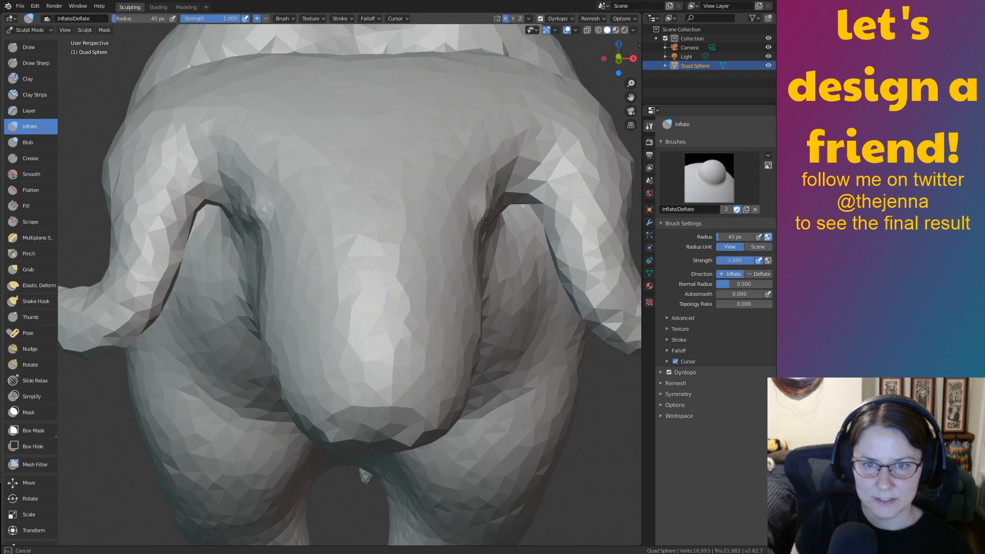
{"action": "left_click_drag", "start_coordinate": [490, 196], "coordinate": [480, 204]}
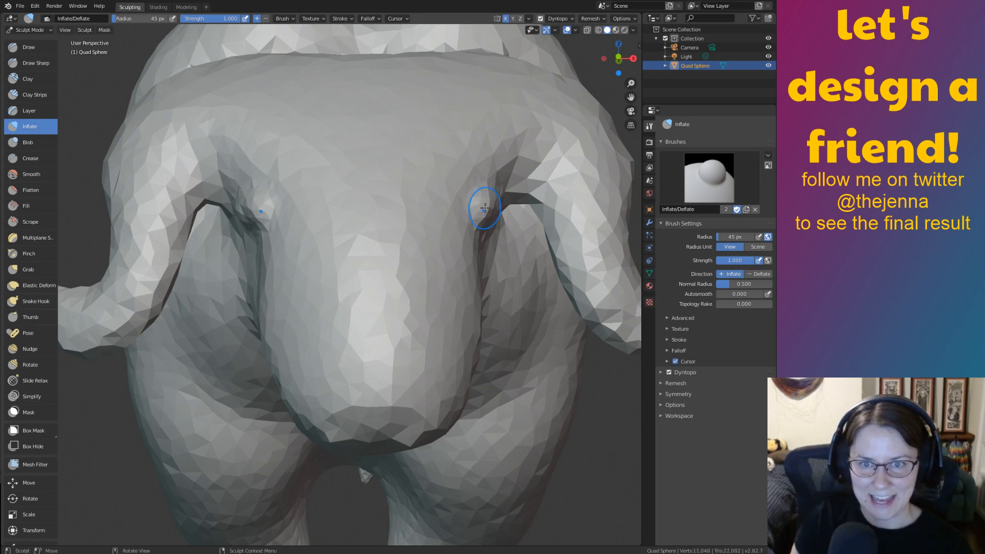
{"action": "middle_click_drag", "start_coordinate": [480, 204], "coordinate": [457, 198]}
{"action": "key", "text": "ctrl+z"}
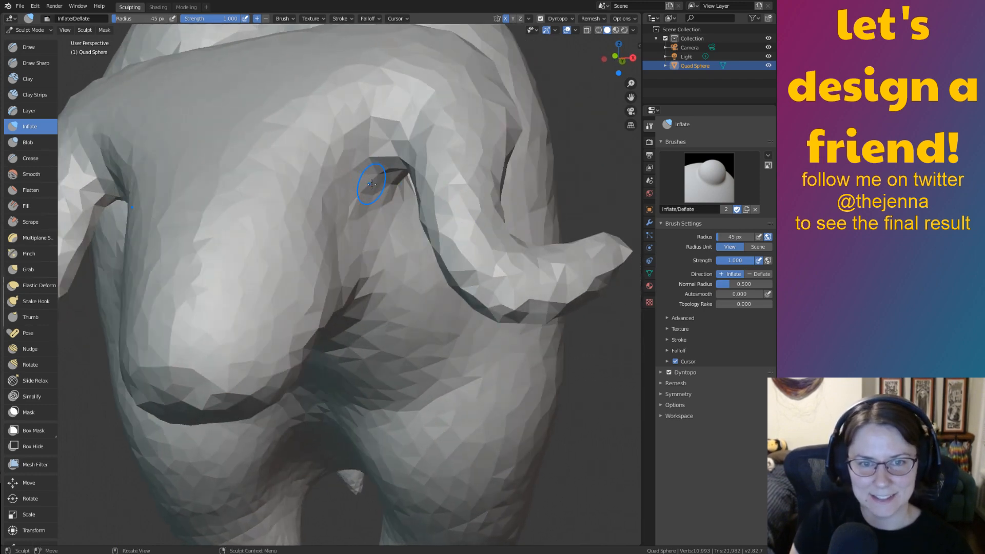
Raise a small round eye bump on the side of the head just inside the horn base with the Inflate brush.
{"action": "middle_click_drag", "start_coordinate": [362, 176], "coordinate": [428, 236]}
{"action": "mouse_move", "coordinate": [365, 214]}
{"action": "left_mouse_down"}
{"action": "mouse_move", "coordinate": [356, 233]}
{"action": "mouse_move", "coordinate": [358, 224]}
{"action": "left_mouse_up"}
{"action": "mouse_move", "coordinate": [358, 223]}
{"action": "middle_mouse_down"}
{"action": "mouse_move", "coordinate": [366, 210]}
{"action": "mouse_move", "coordinate": [415, 285]}
{"action": "mouse_move", "coordinate": [421, 235]}
{"action": "mouse_move", "coordinate": [402, 259]}
{"action": "mouse_move", "coordinate": [441, 250]}
{"action": "mouse_move", "coordinate": [379, 256]}
{"action": "middle_mouse_up"}
{"action": "scroll", "coordinate": [414, 285], "scroll_direction": "up", "scroll_amount": 3}
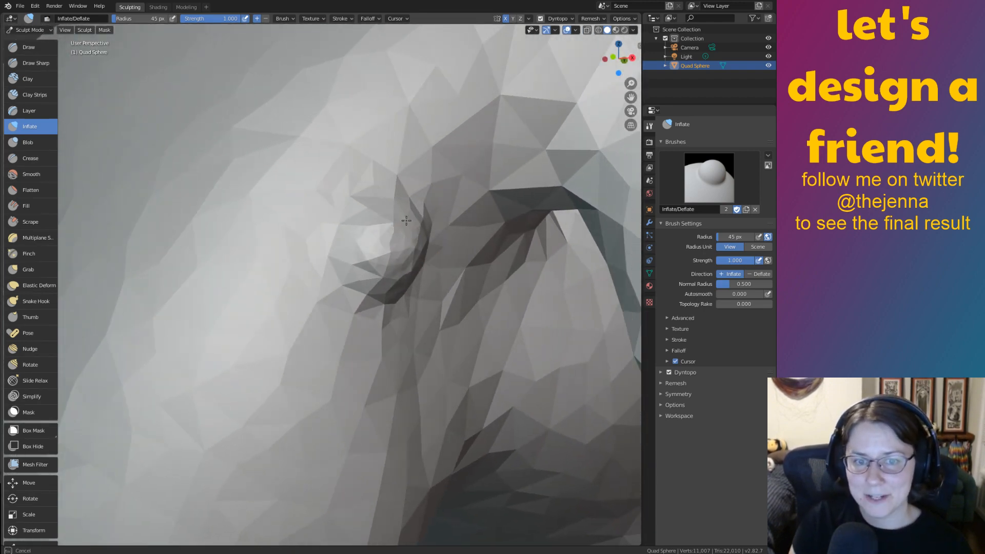
{"action": "left_click_drag", "start_coordinate": [399, 263], "coordinate": [388, 267]}
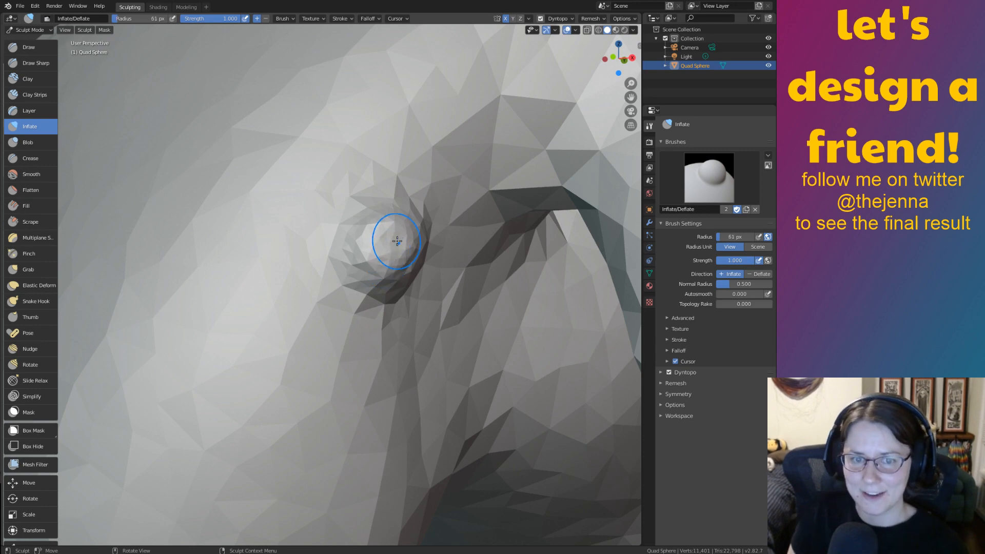
Enlarge the Inflate brush's radius to 112 px and swell the eye bumps into full, round eyeballs.
{"action": "key", "text": "f"}
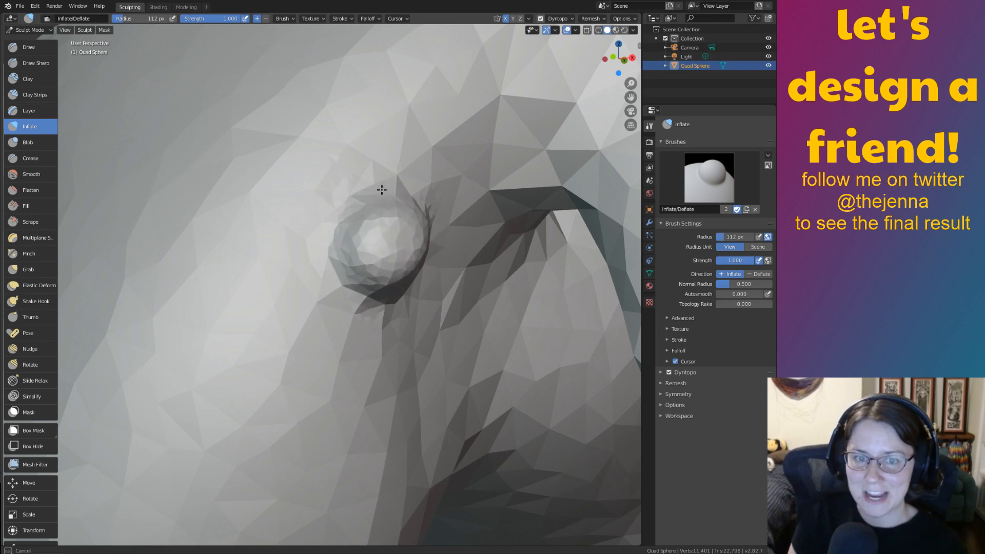
{"action": "mouse_move", "coordinate": [393, 269]}
{"action": "left_mouse_down"}
{"action": "mouse_move", "coordinate": [416, 228]}
{"action": "mouse_move", "coordinate": [374, 249]}
{"action": "left_mouse_up"}
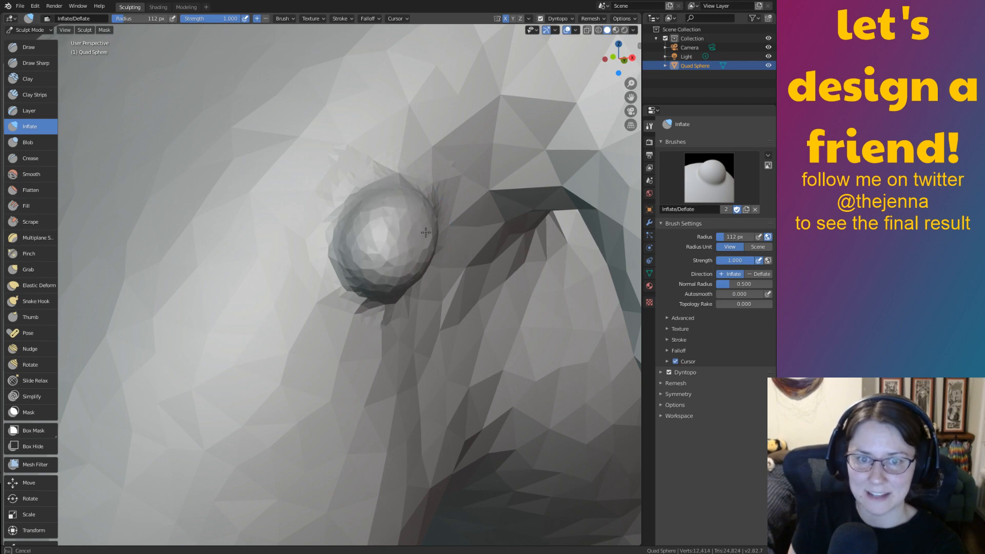
{"action": "left_click_drag", "start_coordinate": [426, 232], "coordinate": [422, 235]}
{"action": "mouse_move", "coordinate": [422, 235]}
{"action": "middle_mouse_down"}
{"action": "mouse_move", "coordinate": [384, 234]}
{"action": "mouse_move", "coordinate": [431, 224]}
{"action": "mouse_move", "coordinate": [424, 260]}
{"action": "mouse_move", "coordinate": [424, 205]}
{"action": "mouse_move", "coordinate": [423, 260]}
{"action": "mouse_move", "coordinate": [453, 260]}
{"action": "middle_mouse_up"}
{"action": "scroll", "coordinate": [430, 224], "scroll_direction": "down", "scroll_amount": 3}
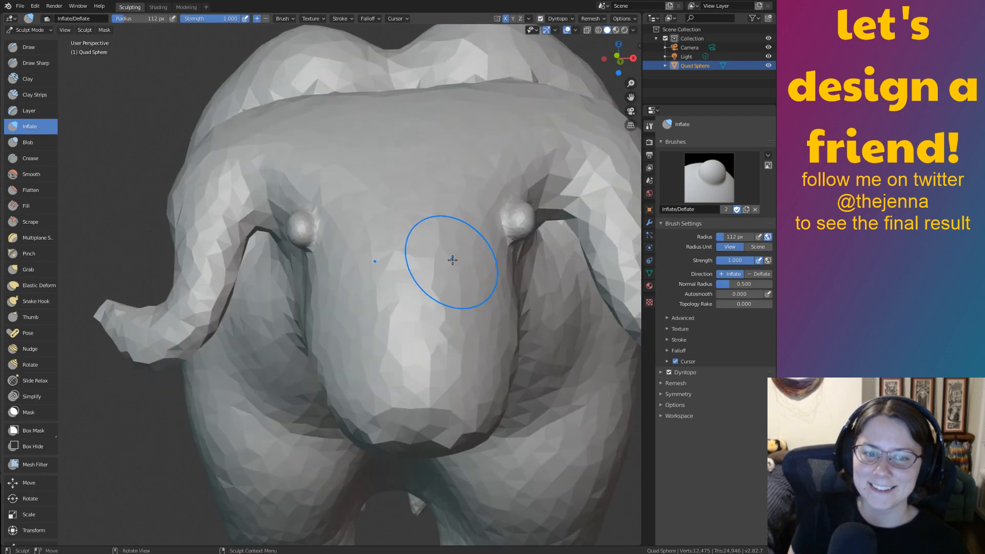
Check the new eyeballs on the face from the front and the side, and save the file.
{"action": "mouse_move", "coordinate": [513, 235]}
{"action": "middle_mouse_down"}
{"action": "mouse_move", "coordinate": [515, 251]}
{"action": "mouse_move", "coordinate": [532, 239]}
{"action": "mouse_move", "coordinate": [480, 252]}
{"action": "mouse_move", "coordinate": [519, 255]}
{"action": "mouse_move", "coordinate": [499, 257]}
{"action": "mouse_move", "coordinate": [482, 200]}
{"action": "mouse_move", "coordinate": [482, 215]}
{"action": "middle_mouse_up"}
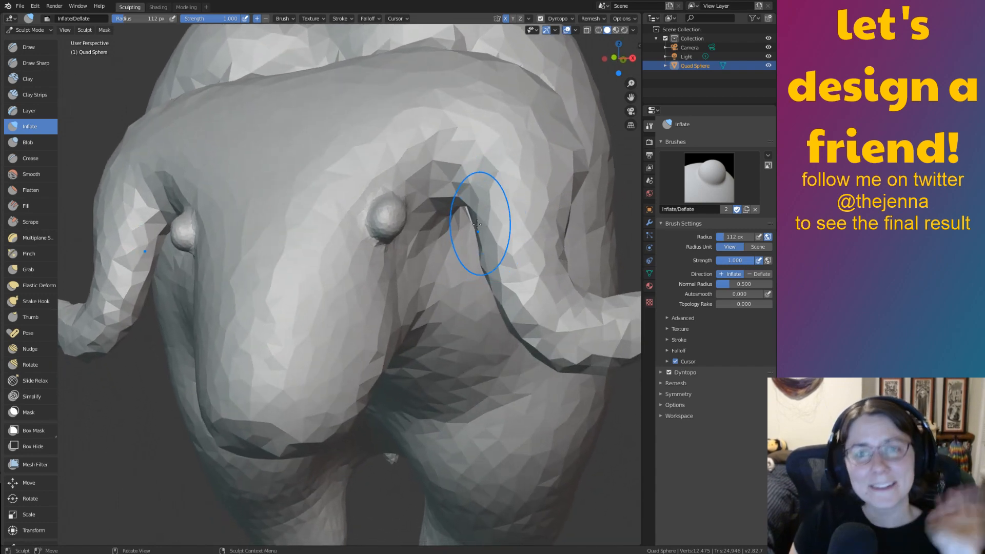
{"action": "mouse_move", "coordinate": [442, 270]}
{"action": "middle_mouse_down"}
{"action": "mouse_move", "coordinate": [473, 281]}
{"action": "mouse_move", "coordinate": [462, 263]}
{"action": "mouse_move", "coordinate": [478, 273]}
{"action": "mouse_move", "coordinate": [468, 275]}
{"action": "mouse_move", "coordinate": [475, 312]}
{"action": "mouse_move", "coordinate": [444, 297]}
{"action": "mouse_move", "coordinate": [476, 311]}
{"action": "middle_mouse_up"}
{"action": "scroll", "coordinate": [449, 305], "scroll_direction": "down", "scroll_amount": 4}
{"action": "mouse_move", "coordinate": [487, 356]}
{"action": "middle_mouse_down", "text": "ctrl"}
{"action": "mouse_move", "coordinate": [456, 228]}
{"action": "mouse_move", "coordinate": [499, 285]}
{"action": "mouse_move", "coordinate": [485, 291]}
{"action": "middle_mouse_up", "text": "ctrl"}
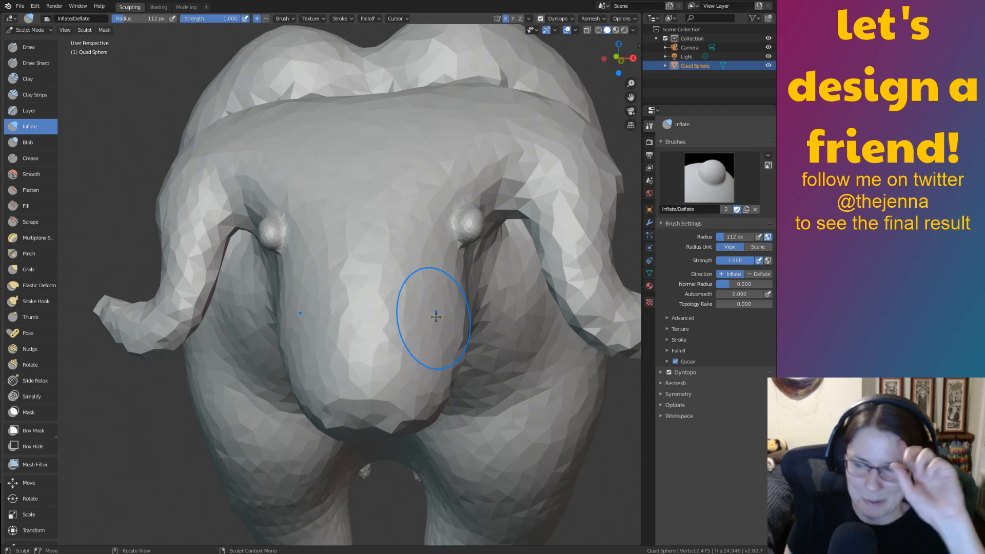
{"action": "mouse_move", "coordinate": [434, 308]}
{"action": "middle_mouse_down"}
{"action": "mouse_move", "coordinate": [479, 334]}
{"action": "mouse_move", "coordinate": [418, 325]}
{"action": "mouse_move", "coordinate": [450, 329]}
{"action": "mouse_move", "coordinate": [417, 333]}
{"action": "mouse_move", "coordinate": [462, 308]}
{"action": "mouse_move", "coordinate": [472, 315]}
{"action": "middle_mouse_up"}
{"action": "key", "text": "ctrl+s"}
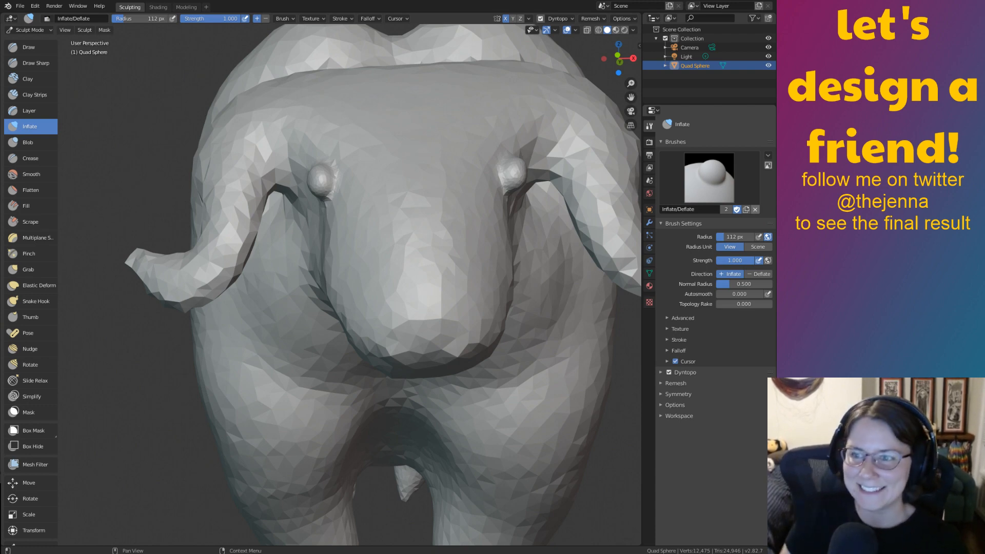
{"action": "mouse_move", "coordinate": [408, 287]}
{"action": "middle_mouse_down"}
{"action": "mouse_move", "coordinate": [472, 323]}
{"action": "mouse_move", "coordinate": [457, 249]}
{"action": "mouse_move", "coordinate": [474, 318]}
{"action": "mouse_move", "coordinate": [466, 308]}
{"action": "middle_mouse_up"}
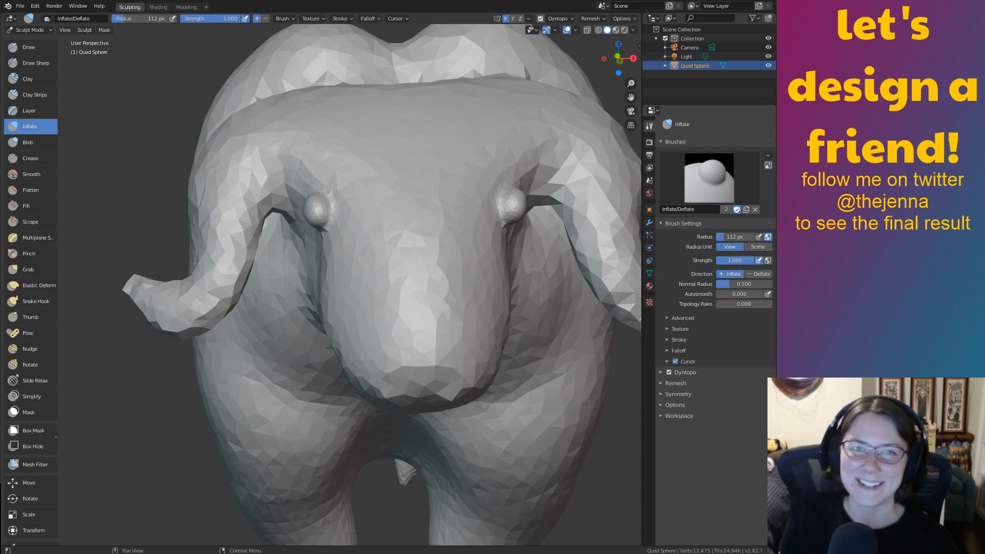
{"action": "mouse_move", "coordinate": [428, 362]}
{"action": "middle_mouse_down"}
{"action": "mouse_move", "coordinate": [439, 338]}
{"action": "mouse_move", "coordinate": [408, 385]}
{"action": "mouse_move", "coordinate": [416, 336]}
{"action": "mouse_move", "coordinate": [406, 374]}
{"action": "mouse_move", "coordinate": [414, 393]}
{"action": "mouse_move", "coordinate": [454, 352]}
{"action": "mouse_move", "coordinate": [418, 338]}
{"action": "mouse_move", "coordinate": [418, 352]}
{"action": "middle_mouse_up"}
{"action": "key", "text": "ctrl+s"}
Fill out the end of the snout with the Inflate brush, and undo the last stroke.
{"action": "scroll", "coordinate": [414, 393], "scroll_direction": "up", "scroll_amount": 2}
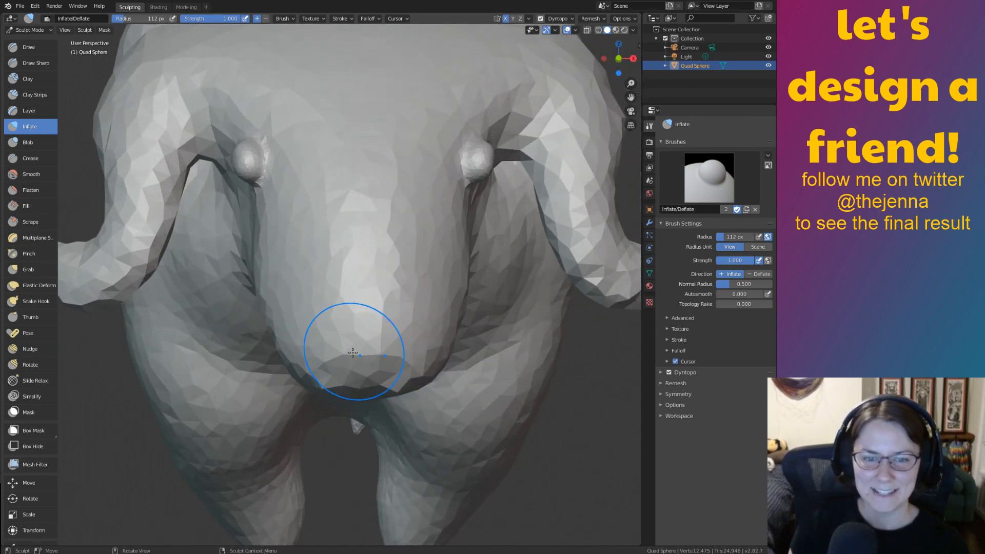
{"action": "left_click_drag", "start_coordinate": [350, 357], "coordinate": [367, 347]}
{"action": "middle_click_drag", "start_coordinate": [551, 345], "coordinate": [607, 326]}
{"action": "key", "text": "ctrl+z"}
{"action": "middle_click_drag", "start_coordinate": [549, 352], "coordinate": [514, 367]}
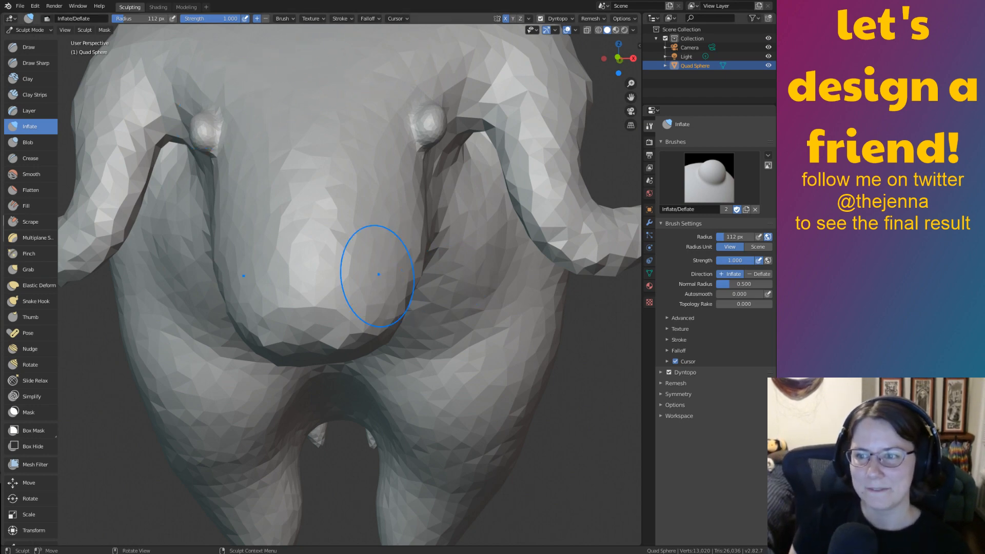
Try to pull the snout's lower corners down into two long points with the Grab brush, and undo the change.
{"action": "mouse_move", "coordinate": [395, 340]}
{"action": "middle_mouse_down"}
{"action": "mouse_move", "coordinate": [405, 336]}
{"action": "mouse_move", "coordinate": [359, 338]}
{"action": "mouse_move", "coordinate": [439, 340]}
{"action": "mouse_move", "coordinate": [423, 333]}
{"action": "mouse_move", "coordinate": [451, 297]}
{"action": "mouse_move", "coordinate": [472, 418]}
{"action": "mouse_move", "coordinate": [519, 324]}
{"action": "mouse_move", "coordinate": [452, 318]}
{"action": "mouse_move", "coordinate": [462, 308]}
{"action": "middle_mouse_up"}
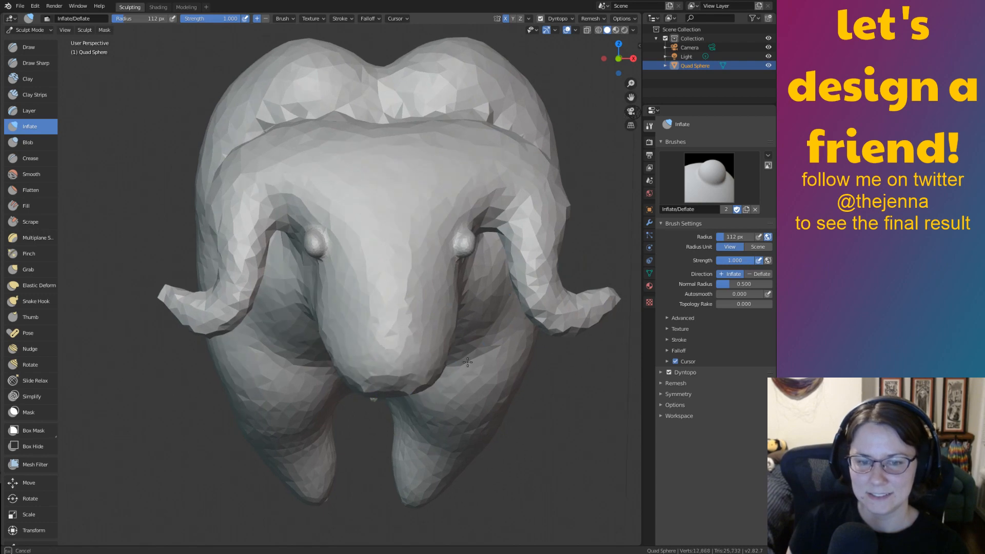
{"action": "key", "text": "g"}
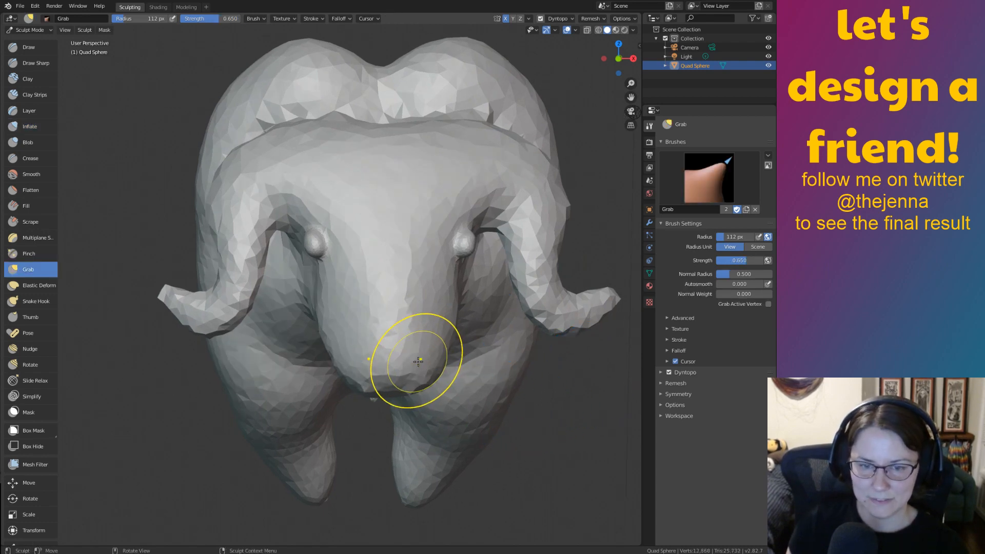
{"action": "left_click_drag", "start_coordinate": [418, 361], "coordinate": [607, 385]}
{"action": "middle_click_drag", "start_coordinate": [522, 416], "coordinate": [498, 388]}
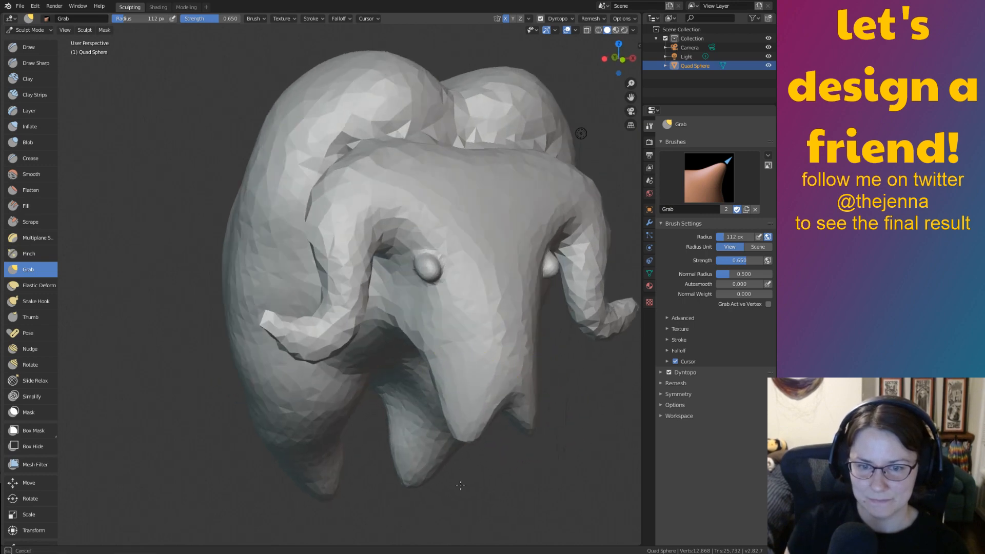
{"action": "middle_click_drag", "start_coordinate": [472, 520], "coordinate": [477, 476]}
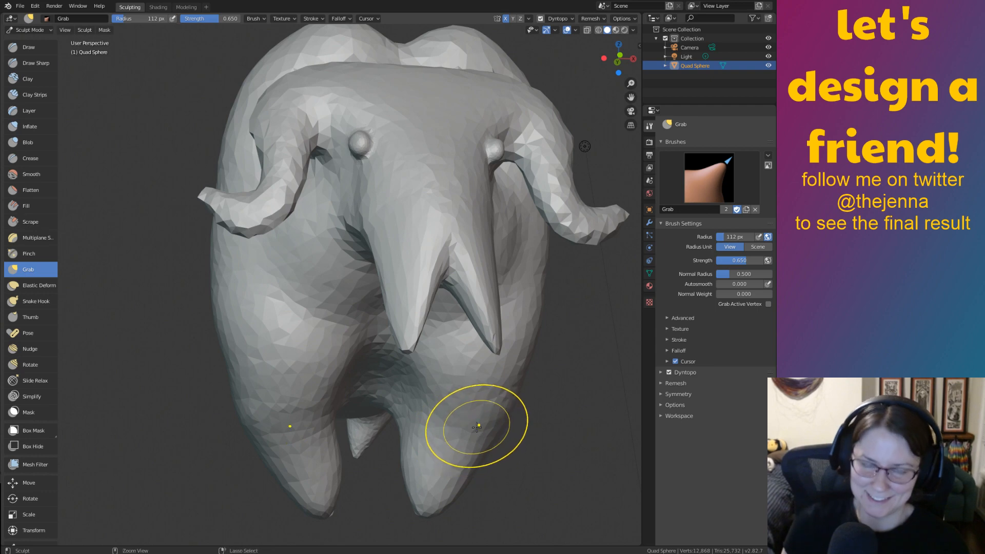
{"action": "key", "text": "ctrl+z"}
{"action": "middle_click_drag", "start_coordinate": [461, 409], "coordinate": [450, 347]}
Save the file and try stretching the end of the snout down into a broad, square muzzle with the Grab brush.
{"action": "left_click_drag", "start_coordinate": [447, 298], "coordinate": [446, 303]}
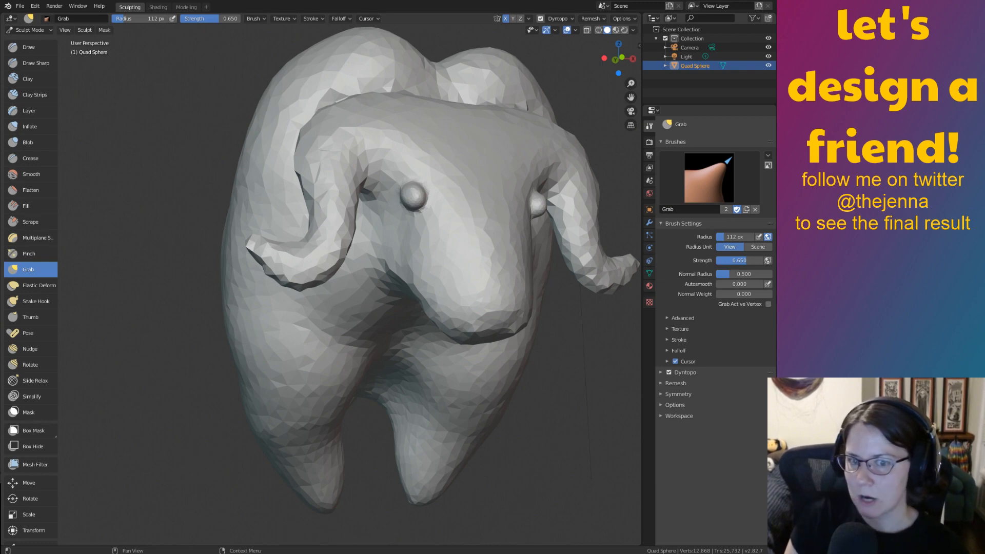
{"action": "mouse_move", "coordinate": [494, 282]}
{"action": "middle_mouse_down"}
{"action": "mouse_move", "coordinate": [549, 313]}
{"action": "mouse_move", "coordinate": [493, 346]}
{"action": "mouse_move", "coordinate": [545, 347]}
{"action": "mouse_move", "coordinate": [479, 352]}
{"action": "mouse_move", "coordinate": [472, 314]}
{"action": "mouse_move", "coordinate": [439, 301]}
{"action": "middle_mouse_up"}
{"action": "key", "text": "ctrl+s"}
{"action": "mouse_move", "coordinate": [382, 304]}
{"action": "left_mouse_down"}
{"action": "mouse_move", "coordinate": [367, 390]}
{"action": "mouse_move", "coordinate": [336, 455]}
{"action": "mouse_move", "coordinate": [411, 389]}
{"action": "left_mouse_up"}
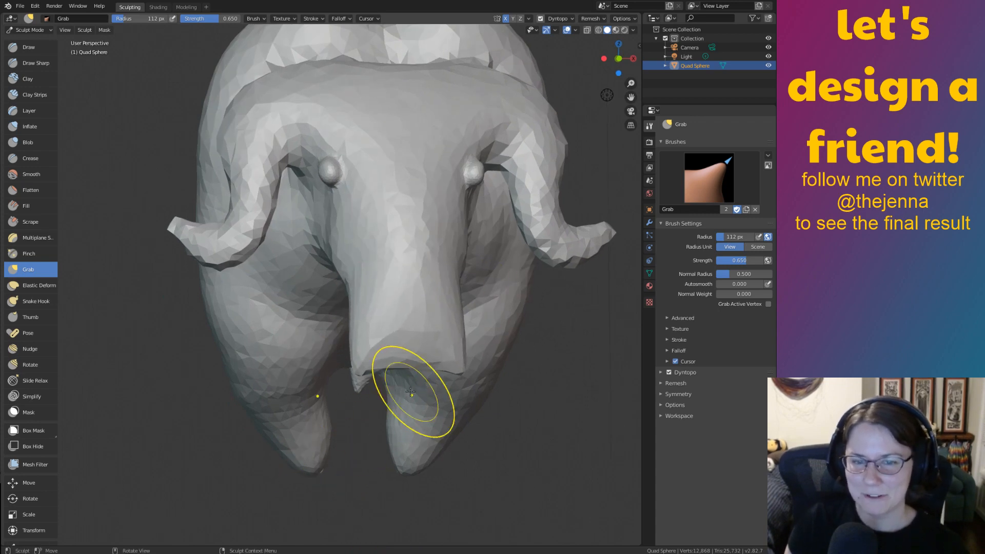
{"action": "mouse_move", "coordinate": [411, 388]}
{"action": "middle_mouse_down"}
{"action": "mouse_move", "coordinate": [604, 308]}
{"action": "mouse_move", "coordinate": [575, 322]}
{"action": "mouse_move", "coordinate": [569, 364]}
{"action": "mouse_move", "coordinate": [541, 396]}
{"action": "mouse_move", "coordinate": [417, 373]}
{"action": "middle_mouse_up"}
{"action": "scroll", "coordinate": [575, 323], "scroll_direction": "down", "scroll_amount": 4}
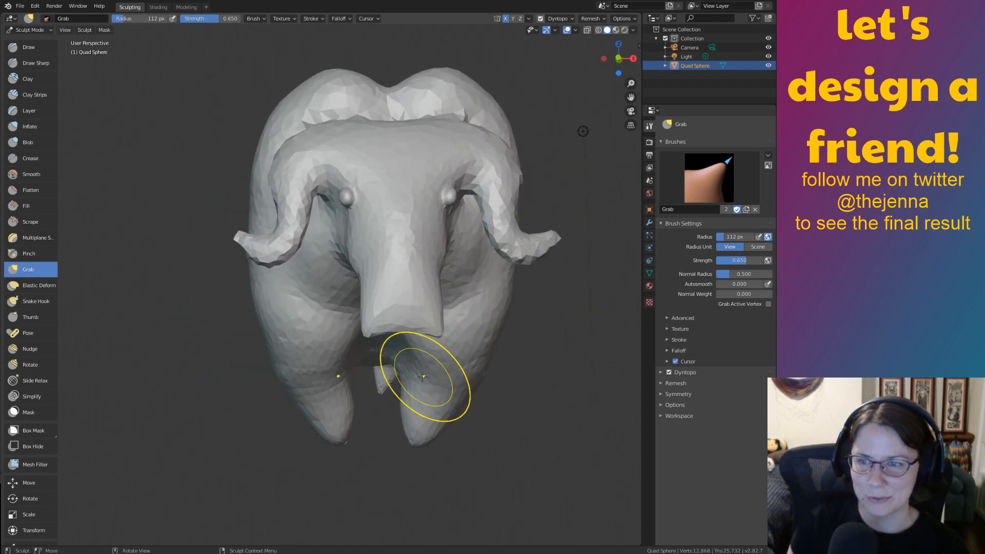
{"action": "scroll", "coordinate": [470, 323], "scroll_direction": "up", "scroll_amount": 5}
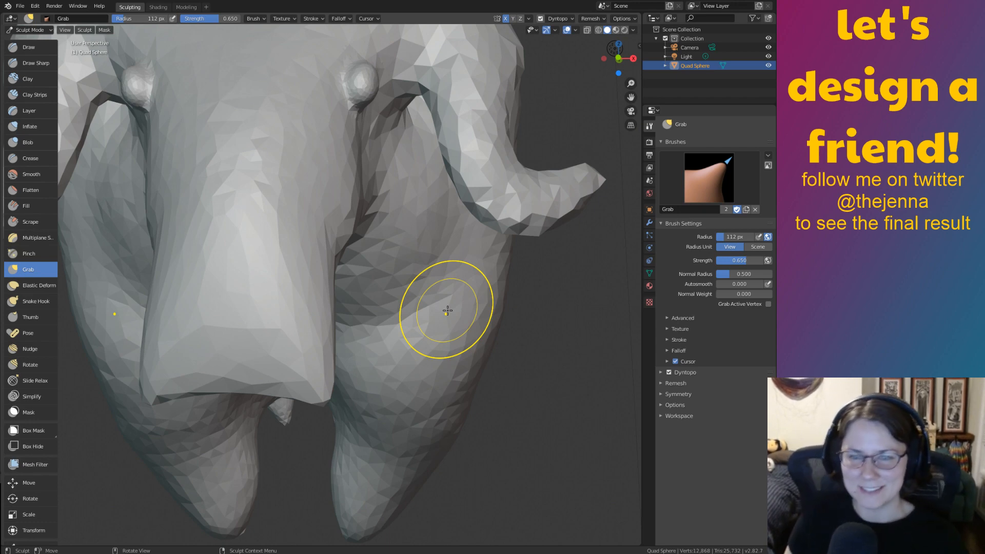
{"action": "middle_click_drag", "start_coordinate": [492, 262], "coordinate": [567, 278]}
{"action": "scroll", "coordinate": [567, 277], "scroll_direction": "down", "scroll_amount": 3}
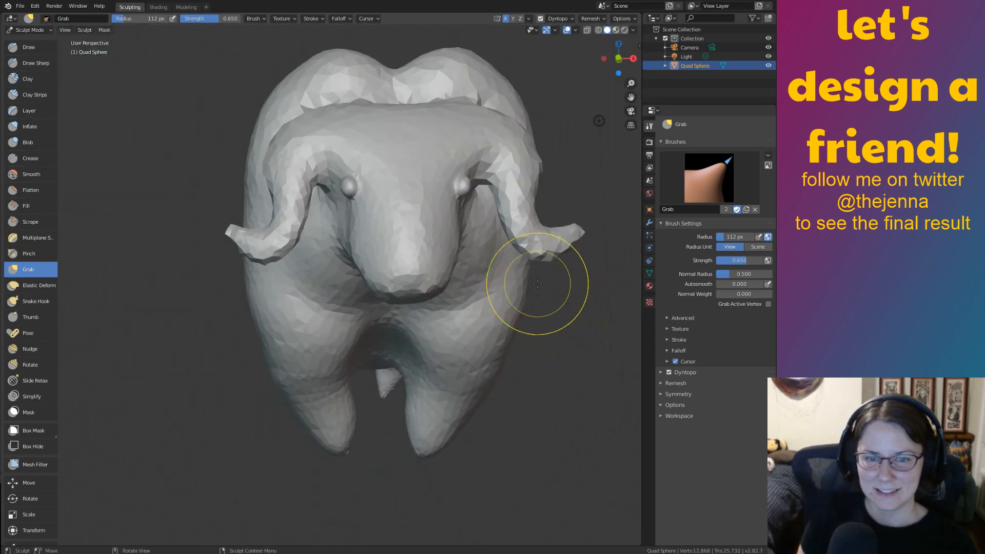
Try dragging both sides of the snout's lower edge downward with the Grab brush, and undo the stroke.
{"action": "left_click_drag", "start_coordinate": [385, 263], "coordinate": [371, 295]}
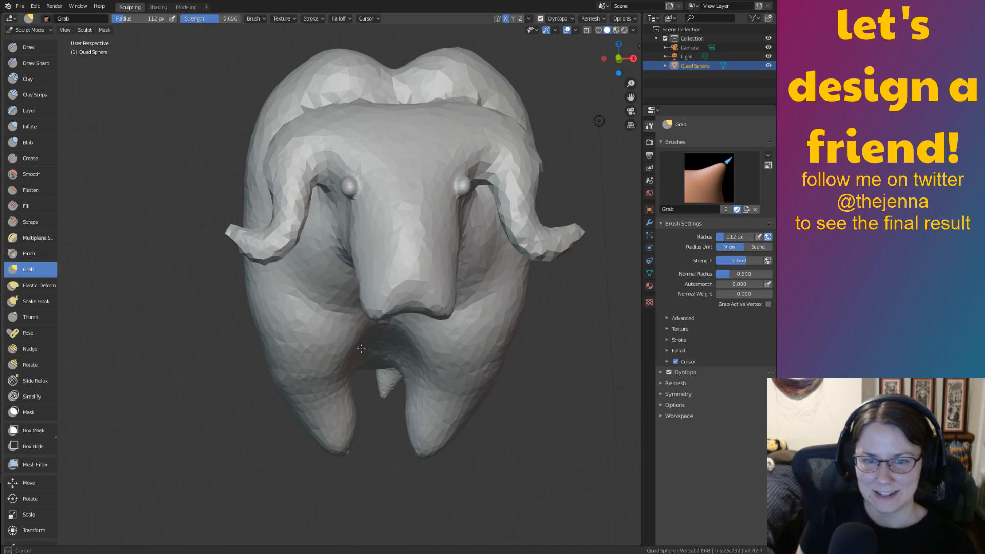
{"action": "left_click_drag", "start_coordinate": [351, 438], "coordinate": [347, 449]}
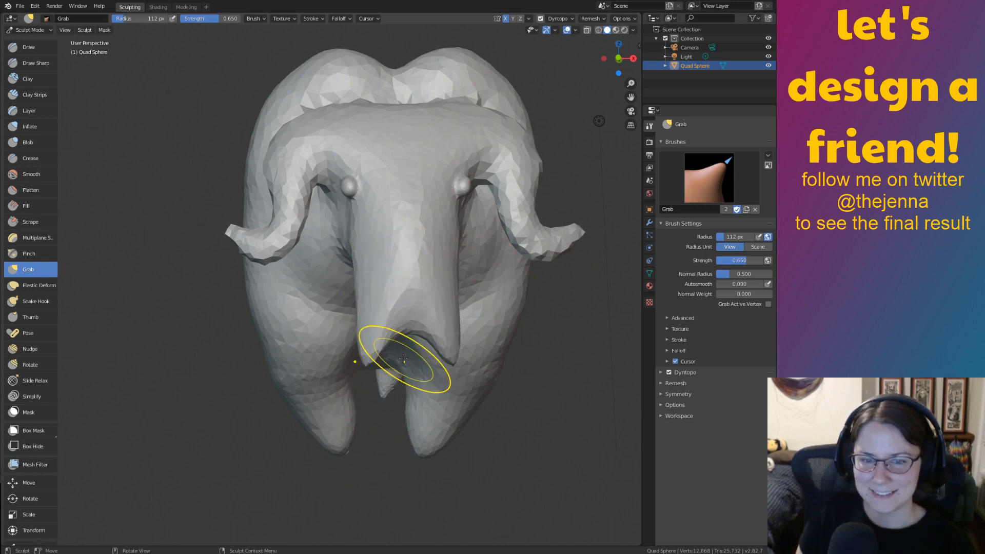
{"action": "key", "text": "ctrl+z"}
Switch to the Snake Hook brush for reshaping the end of the snout.
{"action": "mouse_move", "coordinate": [534, 392]}
{"action": "middle_mouse_down", "text": "ctrl"}
{"action": "mouse_move", "coordinate": [556, 403]}
{"action": "mouse_move", "coordinate": [563, 396]}
{"action": "middle_mouse_up", "text": "ctrl"}
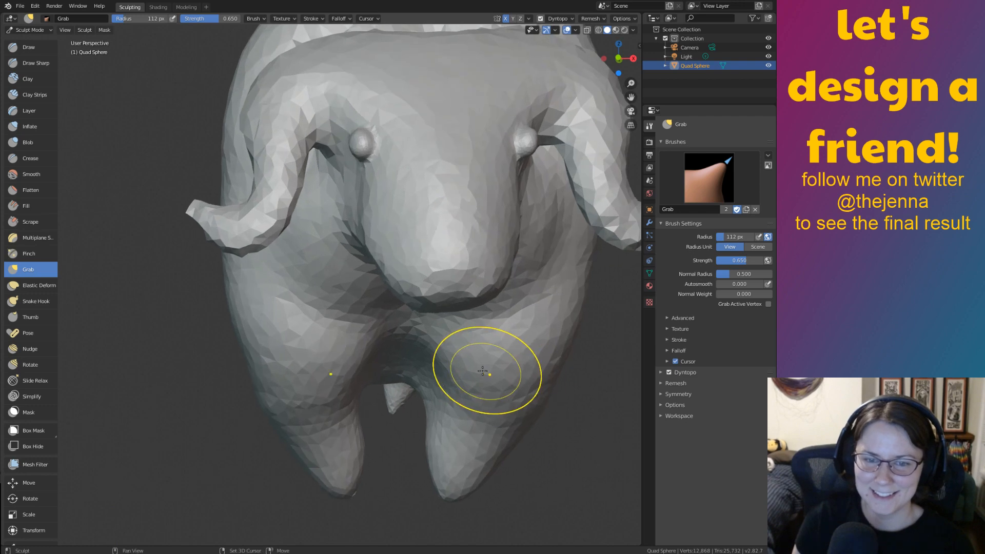
{"action": "mouse_move", "coordinate": [461, 354]}
{"action": "middle_mouse_down"}
{"action": "mouse_move", "coordinate": [427, 371]}
{"action": "mouse_move", "coordinate": [382, 353]}
{"action": "middle_mouse_up"}
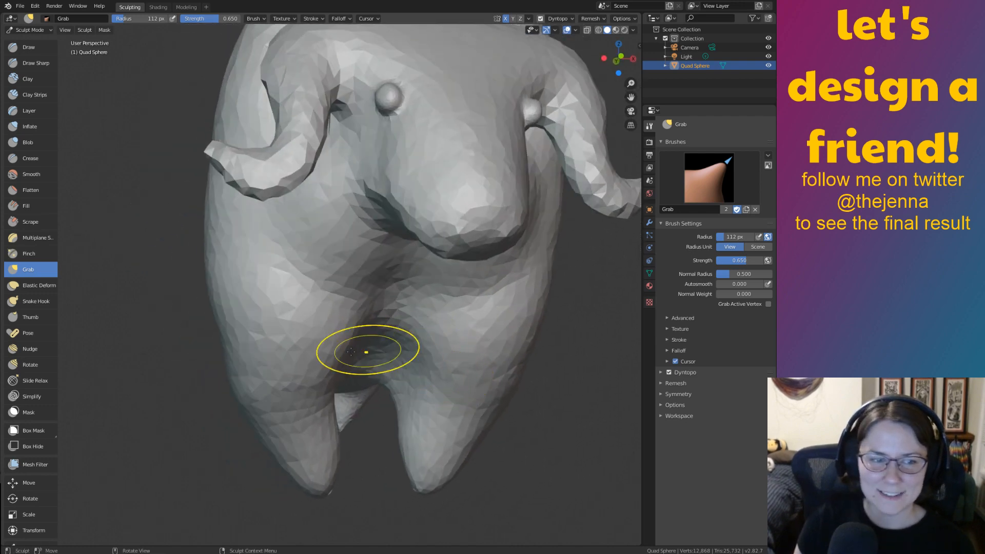
{"action": "left_click", "coordinate": [27, 300]}
{"action": "mouse_move", "coordinate": [451, 235]}
{"action": "middle_mouse_down"}
{"action": "mouse_move", "coordinate": [450, 257]}
{"action": "mouse_move", "coordinate": [362, 402]}
{"action": "mouse_move", "coordinate": [401, 285]}
{"action": "middle_mouse_up"}
Try to pull two curved, tusk-like prongs down from the end of the snout with the Snake Hook brush.
{"action": "left_click_drag", "start_coordinate": [374, 278], "coordinate": [380, 271]}
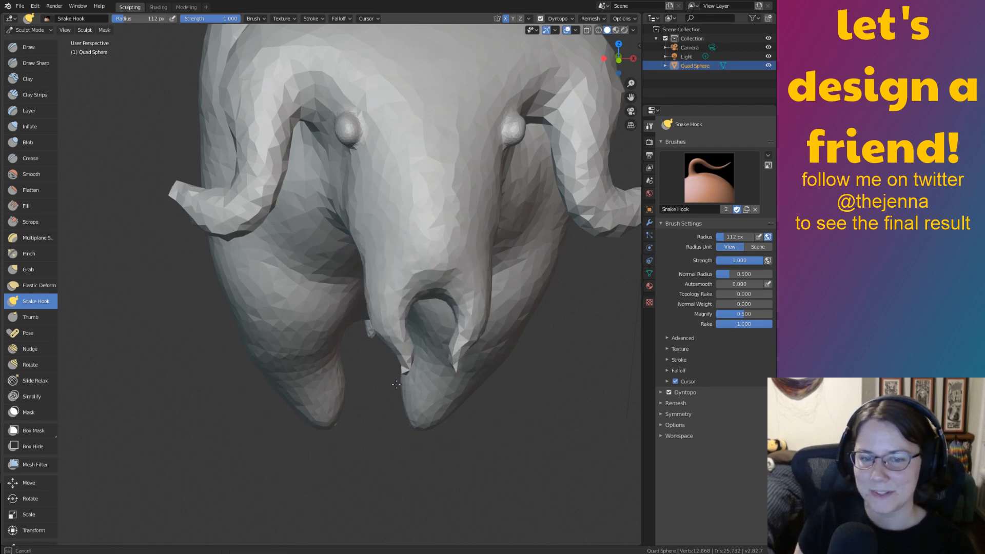
{"action": "left_click_drag", "start_coordinate": [396, 384], "coordinate": [379, 391]}
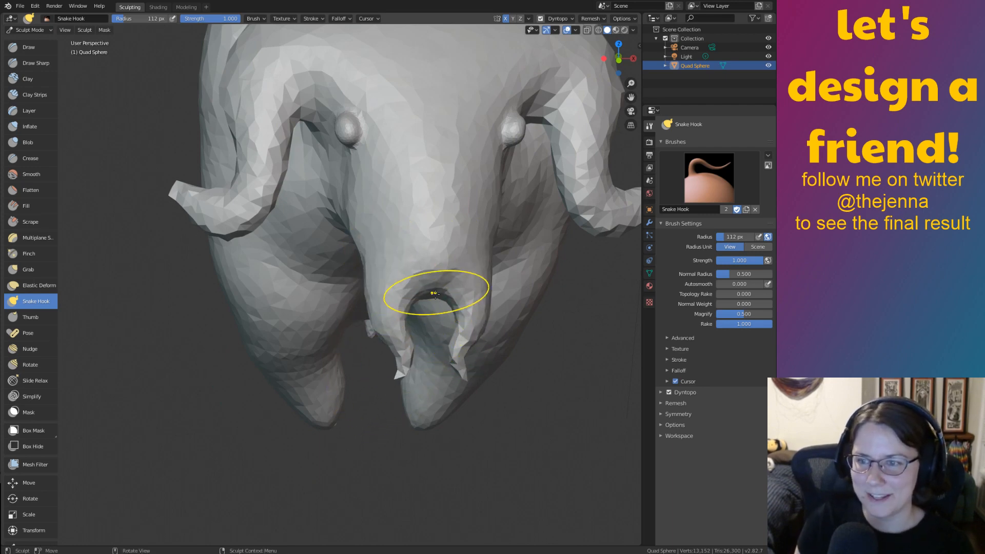
{"action": "mouse_move", "coordinate": [435, 306]}
{"action": "middle_mouse_down"}
{"action": "mouse_move", "coordinate": [461, 285]}
{"action": "mouse_move", "coordinate": [454, 273]}
{"action": "mouse_move", "coordinate": [445, 330]}
{"action": "mouse_move", "coordinate": [466, 292]}
{"action": "mouse_move", "coordinate": [451, 301]}
{"action": "mouse_move", "coordinate": [433, 264]}
{"action": "mouse_move", "coordinate": [437, 280]}
{"action": "mouse_move", "coordinate": [440, 237]}
{"action": "mouse_move", "coordinate": [418, 253]}
{"action": "middle_mouse_up"}
{"action": "key", "text": "ctrl+s"}
Try a pair of short, outward-flaring prongs at the snout's lower corners with the Snake Hook brush, and undo them.
{"action": "left_click_drag", "start_coordinate": [317, 330], "coordinate": [297, 376]}
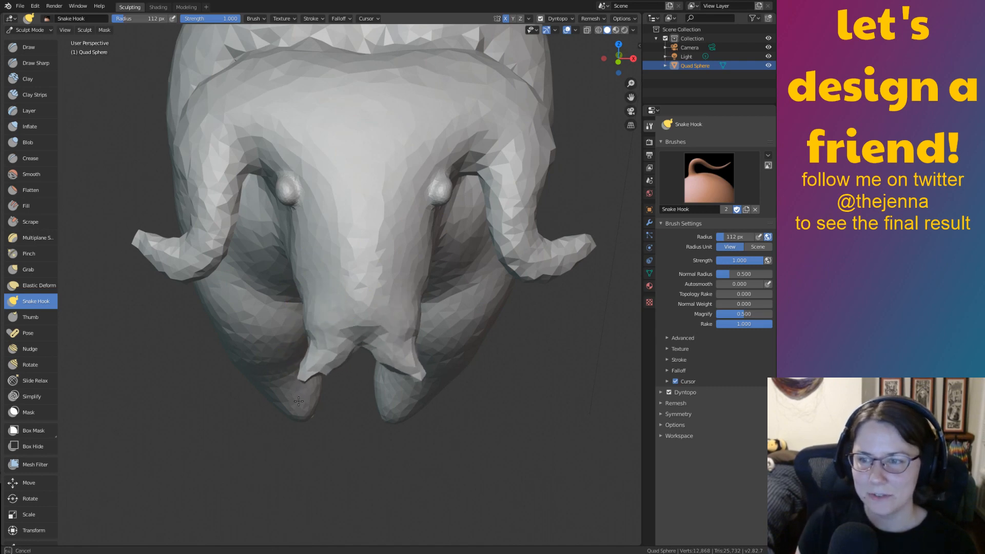
{"action": "key", "text": "ctrl+z"}
{"action": "mouse_move", "coordinate": [312, 395]}
{"action": "middle_mouse_down"}
{"action": "mouse_move", "coordinate": [325, 369]}
{"action": "mouse_move", "coordinate": [396, 363]}
{"action": "mouse_move", "coordinate": [359, 408]}
{"action": "mouse_move", "coordinate": [388, 337]}
{"action": "middle_mouse_up"}
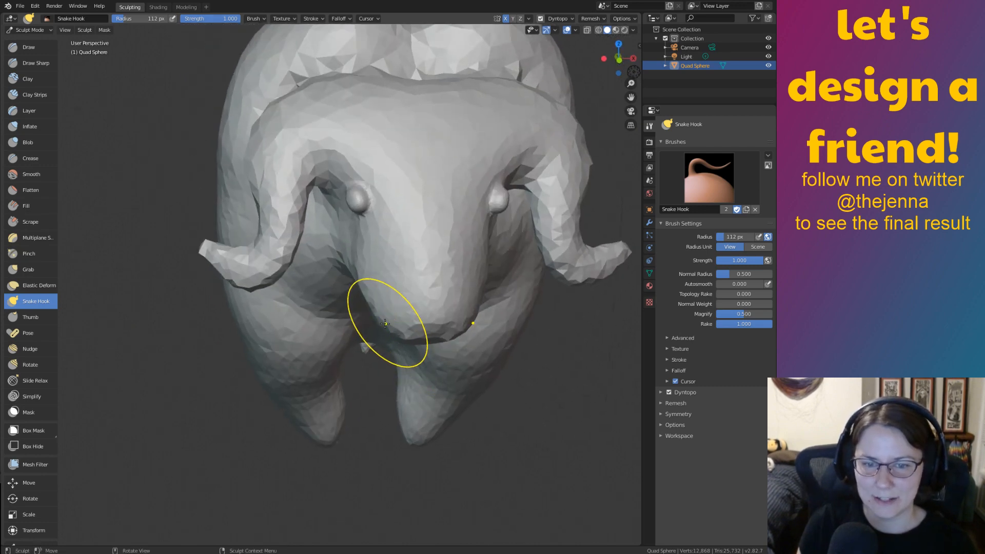
Try to draw longer mirrored tentacles downward from the sides of the snout's tip with the Snake Hook brush, and undo them.
{"action": "mouse_move", "coordinate": [385, 324]}
{"action": "left_mouse_down"}
{"action": "mouse_move", "coordinate": [410, 393]}
{"action": "mouse_move", "coordinate": [380, 410]}
{"action": "left_mouse_up"}
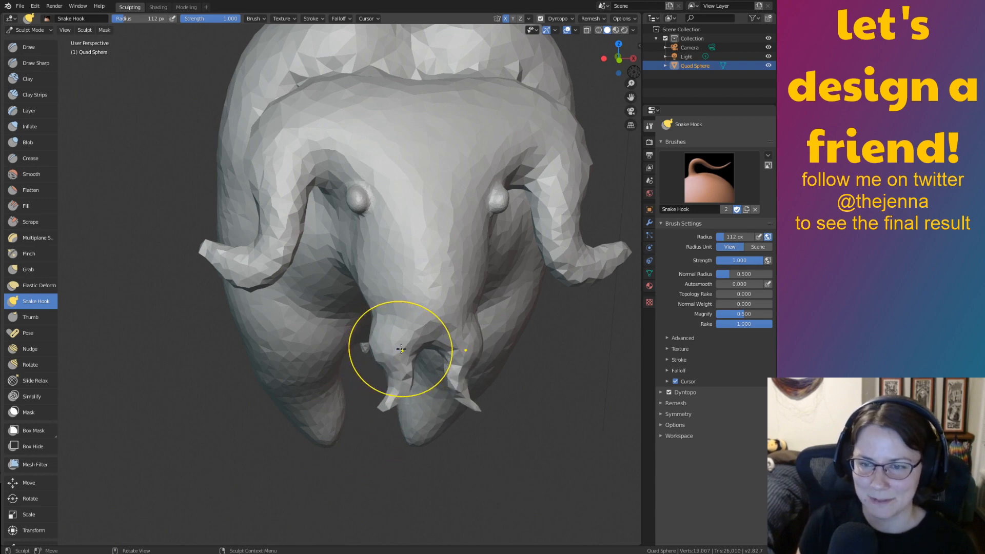
{"action": "middle_click_drag", "start_coordinate": [401, 349], "coordinate": [406, 286]}
{"action": "mouse_move", "coordinate": [407, 286]}
{"action": "left_mouse_down"}
{"action": "mouse_move", "coordinate": [396, 259]}
{"action": "mouse_move", "coordinate": [390, 272]}
{"action": "mouse_move", "coordinate": [392, 258]}
{"action": "left_mouse_up"}
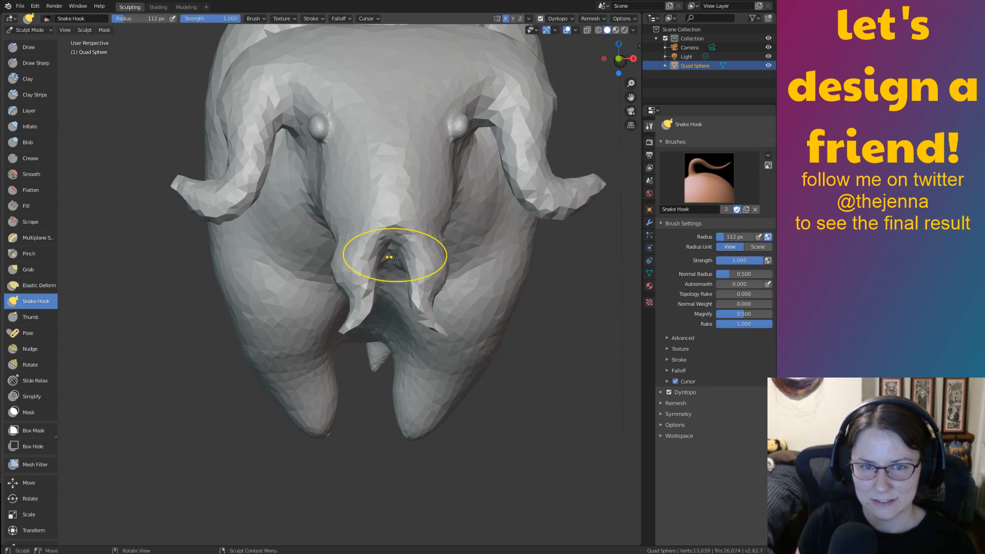
{"action": "key", "text": "ctrl+z"}
Pull one long tentacle downward from a single lower corner of the snout's tip with the Snake Hook brush.
{"action": "middle_click_drag", "start_coordinate": [407, 325], "coordinate": [369, 294]}
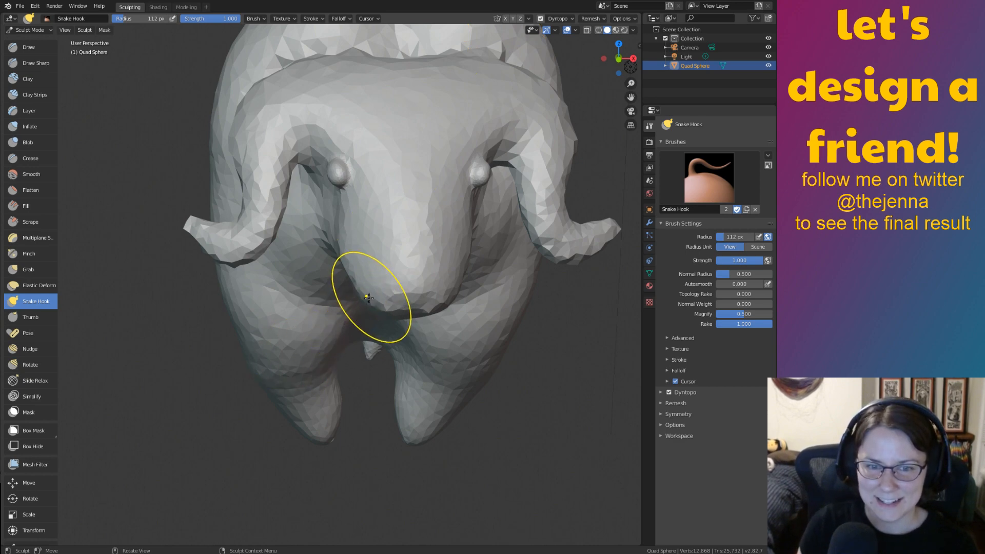
{"action": "left_click_drag", "start_coordinate": [369, 298], "coordinate": [353, 312]}
{"action": "left_click_drag", "start_coordinate": [333, 372], "coordinate": [327, 399]}
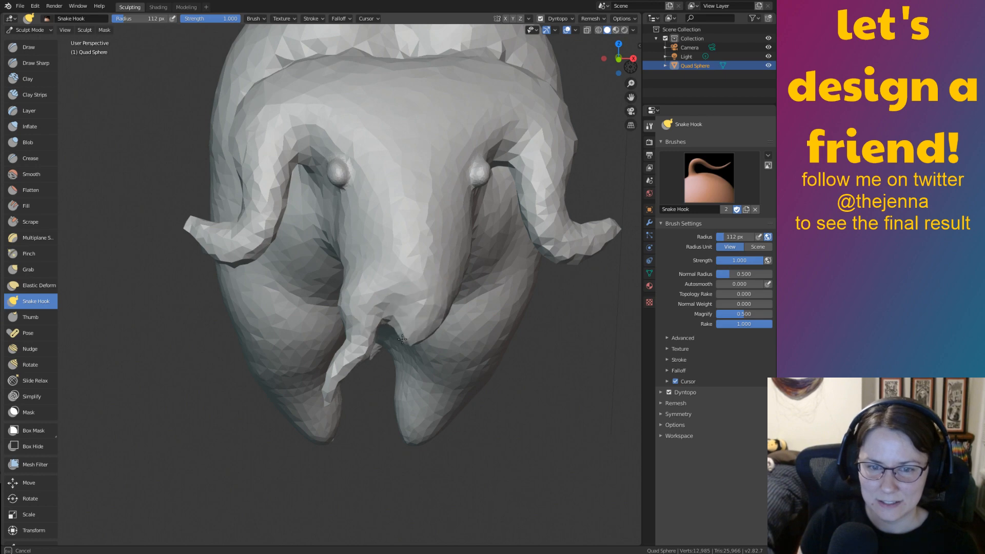
{"action": "left_click_drag", "start_coordinate": [390, 368], "coordinate": [399, 372]}
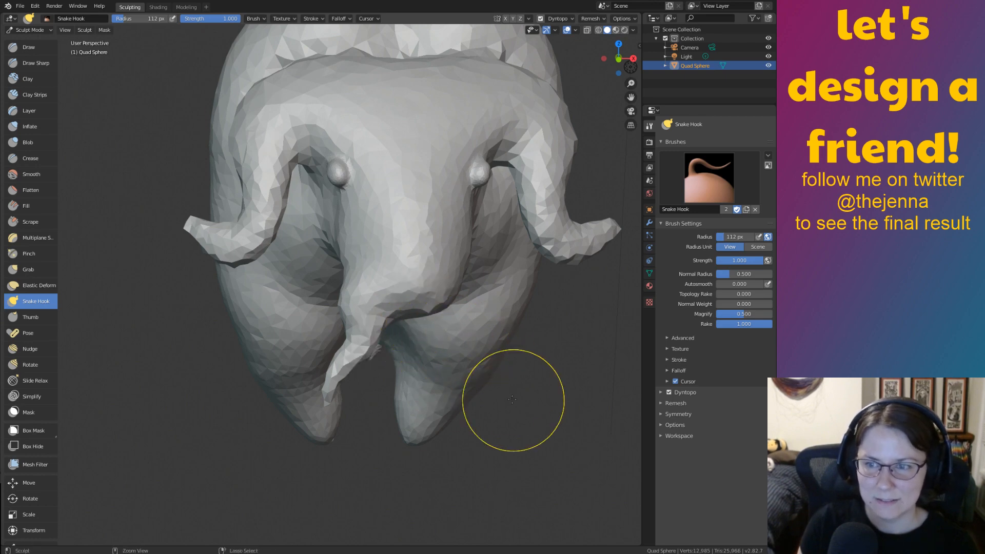
Pull a tentacle outward from the snout's opposite corner and another down from its middle with the Snake Hook brush.
{"action": "scroll", "coordinate": [500, 360], "scroll_direction": "up", "scroll_amount": 2}
{"action": "middle_click_drag", "start_coordinate": [500, 360], "coordinate": [535, 339]}
{"action": "mouse_move", "coordinate": [526, 303]}
{"action": "middle_mouse_down", "text": "ctrl"}
{"action": "mouse_move", "coordinate": [512, 328]}
{"action": "mouse_move", "coordinate": [521, 308]}
{"action": "middle_mouse_up", "text": "ctrl"}
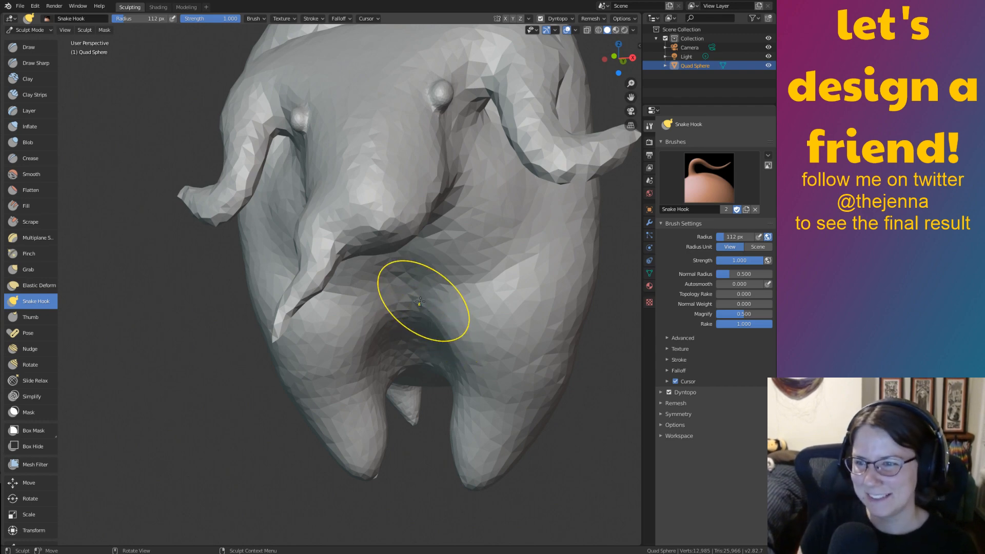
{"action": "mouse_move", "coordinate": [429, 302]}
{"action": "middle_mouse_down"}
{"action": "mouse_move", "coordinate": [450, 315]}
{"action": "mouse_move", "coordinate": [457, 302]}
{"action": "middle_mouse_up"}
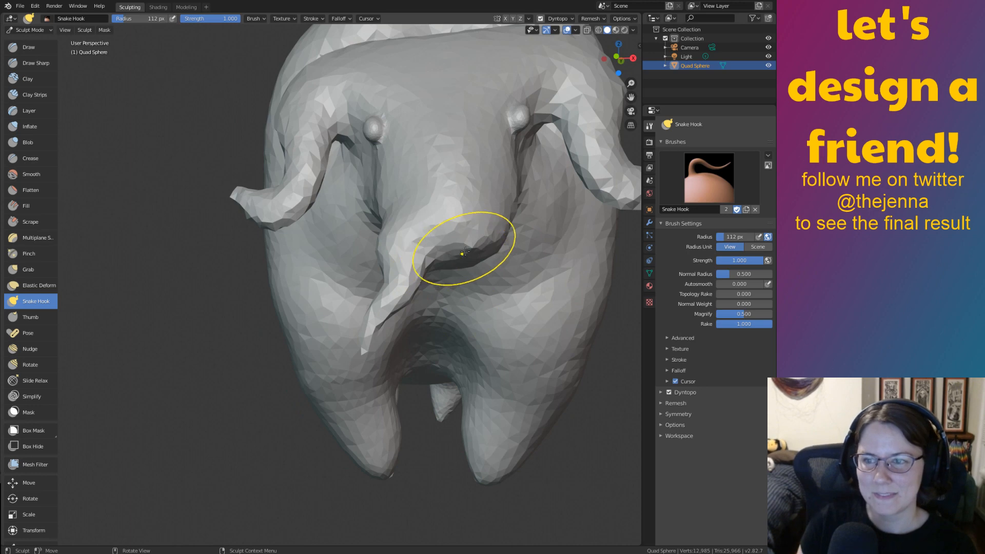
{"action": "mouse_move", "coordinate": [509, 218]}
{"action": "left_mouse_down"}
{"action": "mouse_move", "coordinate": [533, 331]}
{"action": "mouse_move", "coordinate": [589, 364]}
{"action": "left_mouse_up"}
{"action": "mouse_move", "coordinate": [464, 271]}
{"action": "left_mouse_down"}
{"action": "mouse_move", "coordinate": [461, 328]}
{"action": "mouse_move", "coordinate": [444, 362]}
{"action": "mouse_move", "coordinate": [459, 395]}
{"action": "mouse_move", "coordinate": [493, 380]}
{"action": "left_mouse_up"}
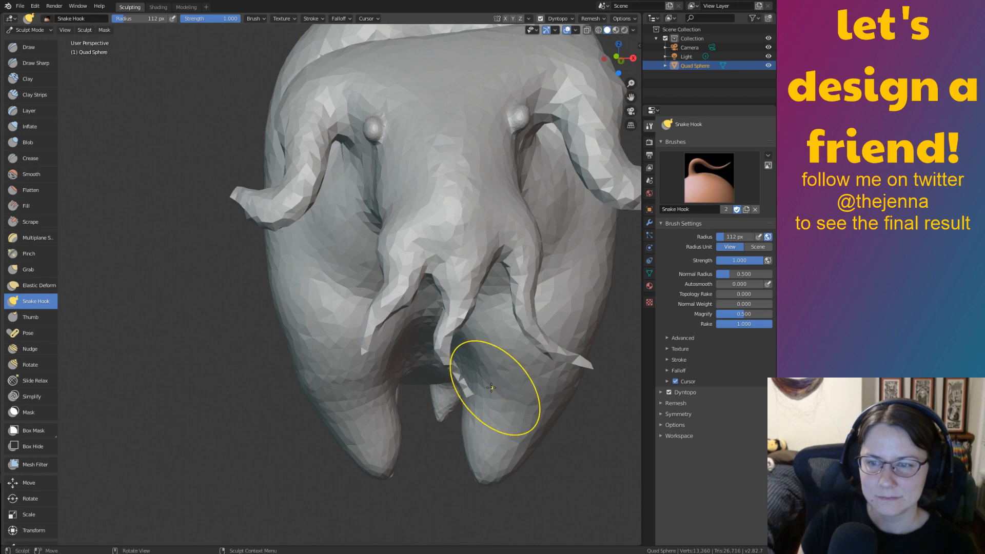
Save the sculpt with its three new snout tentacles.
{"action": "mouse_move", "coordinate": [494, 380]}
{"action": "middle_mouse_down"}
{"action": "mouse_move", "coordinate": [496, 425]}
{"action": "mouse_move", "coordinate": [561, 390]}
{"action": "mouse_move", "coordinate": [517, 392]}
{"action": "mouse_move", "coordinate": [506, 341]}
{"action": "middle_mouse_up"}
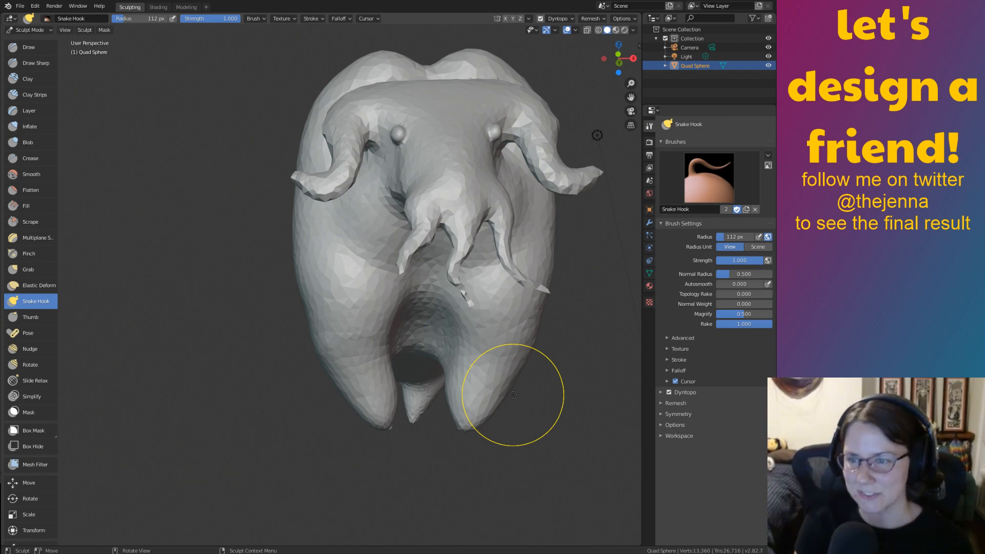
{"action": "mouse_move", "coordinate": [593, 285]}
{"action": "middle_mouse_down"}
{"action": "mouse_move", "coordinate": [508, 326]}
{"action": "mouse_move", "coordinate": [495, 353]}
{"action": "mouse_move", "coordinate": [540, 321]}
{"action": "mouse_move", "coordinate": [528, 325]}
{"action": "middle_mouse_up"}
{"action": "key", "text": "ctrl+s"}
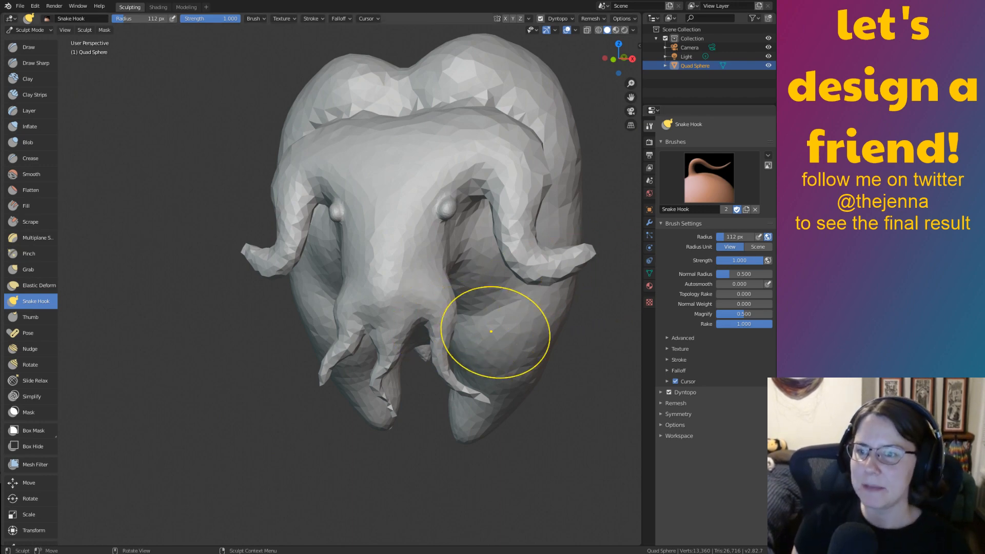
{"action": "mouse_move", "coordinate": [491, 331]}
{"action": "middle_mouse_down"}
{"action": "mouse_move", "coordinate": [540, 341]}
{"action": "mouse_move", "coordinate": [463, 340]}
{"action": "mouse_move", "coordinate": [592, 339]}
{"action": "mouse_move", "coordinate": [545, 354]}
{"action": "mouse_move", "coordinate": [476, 355]}
{"action": "mouse_move", "coordinate": [464, 310]}
{"action": "mouse_move", "coordinate": [479, 323]}
{"action": "middle_mouse_up"}
{"action": "key", "text": "ctrl+s"}
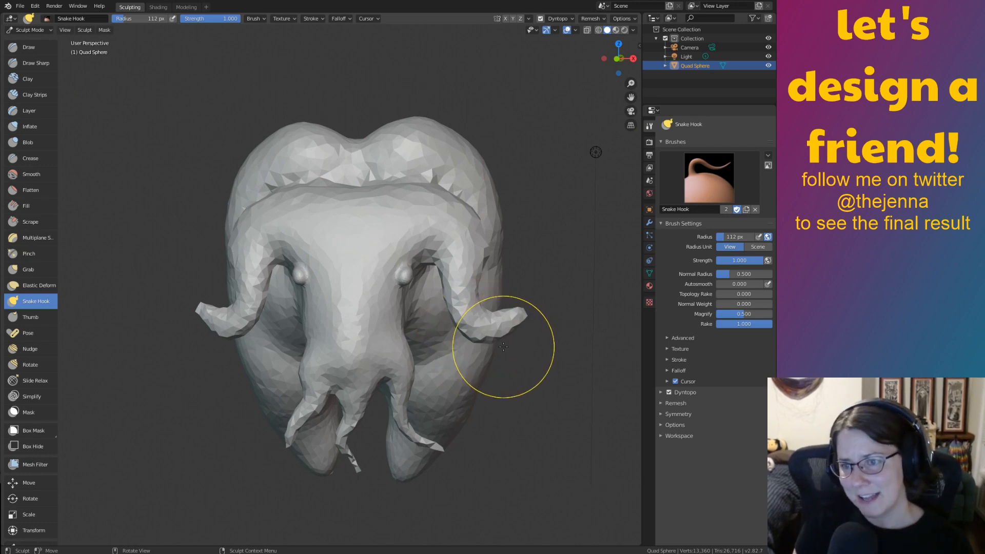
{"action": "mouse_move", "coordinate": [503, 347]}
{"action": "middle_mouse_down"}
{"action": "mouse_move", "coordinate": [511, 318]}
{"action": "mouse_move", "coordinate": [557, 331]}
{"action": "mouse_move", "coordinate": [539, 307]}
{"action": "mouse_move", "coordinate": [509, 315]}
{"action": "mouse_move", "coordinate": [466, 301]}
{"action": "middle_mouse_up"}
{"action": "key", "text": "ctrl+s"}
Examine the head and the three snout tentacles from the front, up close and from below.
{"action": "scroll", "coordinate": [514, 330], "scroll_direction": "up", "scroll_amount": 5}
{"action": "scroll", "coordinate": [514, 331], "scroll_direction": "down", "scroll_amount": 5}
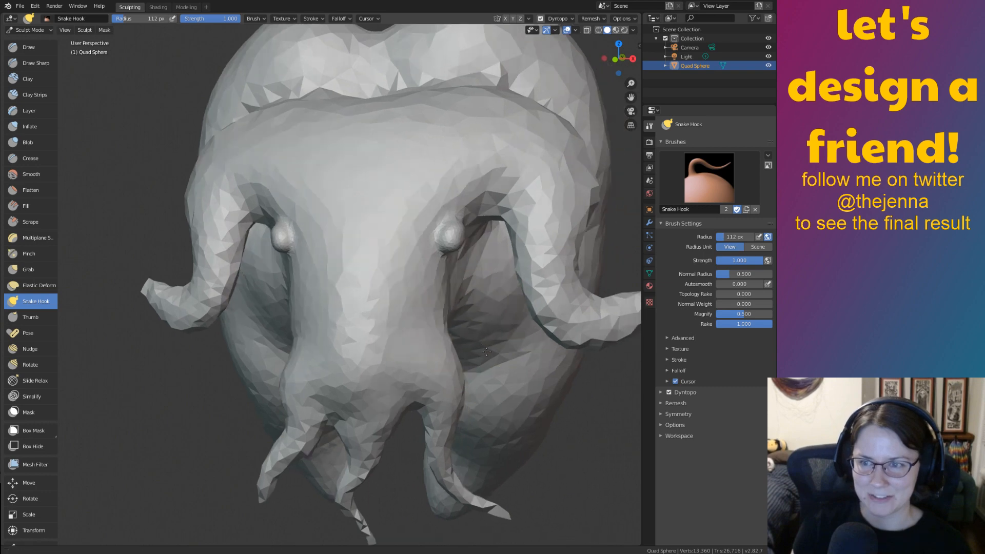
{"action": "mouse_move", "coordinate": [513, 330]}
{"action": "middle_mouse_down"}
{"action": "mouse_move", "coordinate": [466, 319]}
{"action": "mouse_move", "coordinate": [488, 297]}
{"action": "mouse_move", "coordinate": [508, 310]}
{"action": "mouse_move", "coordinate": [446, 308]}
{"action": "mouse_move", "coordinate": [529, 319]}
{"action": "mouse_move", "coordinate": [428, 319]}
{"action": "mouse_move", "coordinate": [466, 379]}
{"action": "mouse_move", "coordinate": [478, 351]}
{"action": "middle_mouse_up"}
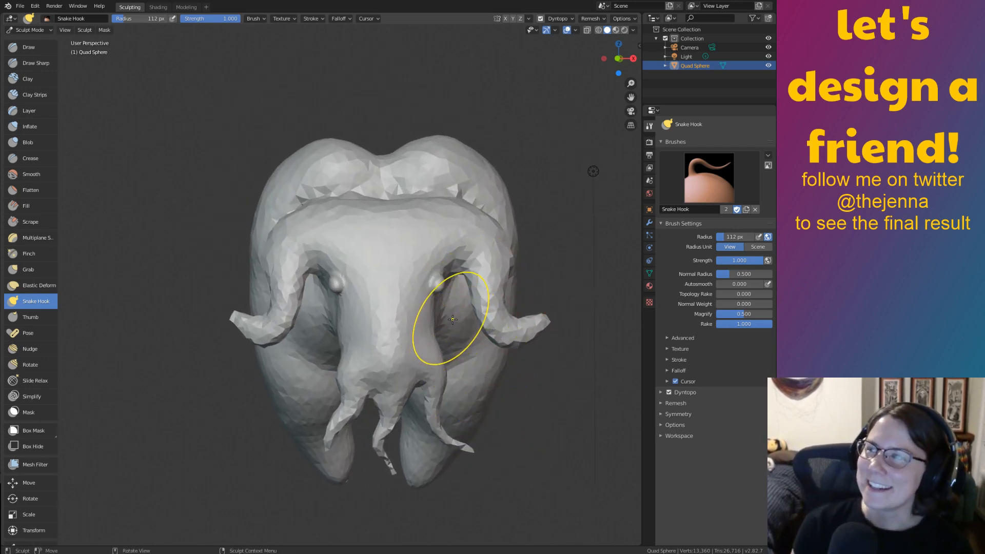
{"action": "left_click_drag", "start_coordinate": [450, 369], "coordinate": [448, 400]}
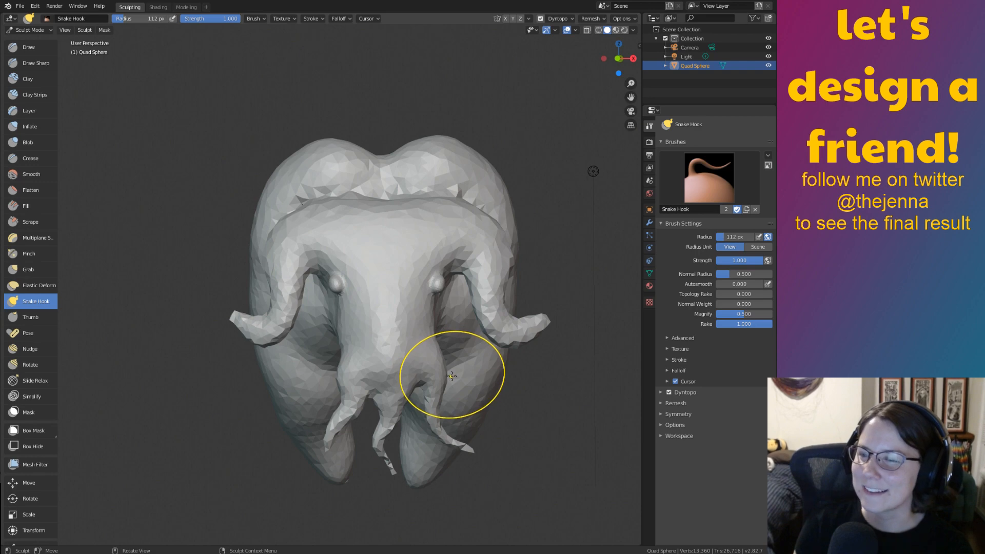
{"action": "mouse_move", "coordinate": [456, 373]}
{"action": "middle_mouse_down"}
{"action": "mouse_move", "coordinate": [432, 359]}
{"action": "mouse_move", "coordinate": [461, 362]}
{"action": "mouse_move", "coordinate": [449, 348]}
{"action": "mouse_move", "coordinate": [448, 356]}
{"action": "middle_mouse_up"}
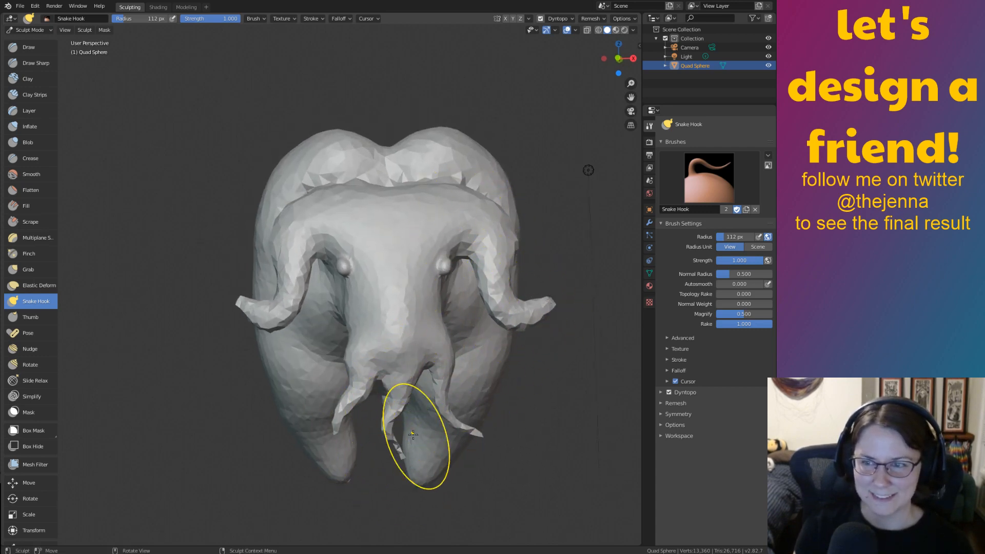
{"action": "mouse_move", "coordinate": [413, 435]}
{"action": "middle_mouse_down"}
{"action": "mouse_move", "coordinate": [434, 385]}
{"action": "mouse_move", "coordinate": [413, 314]}
{"action": "mouse_move", "coordinate": [420, 347]}
{"action": "mouse_move", "coordinate": [408, 322]}
{"action": "middle_mouse_up"}
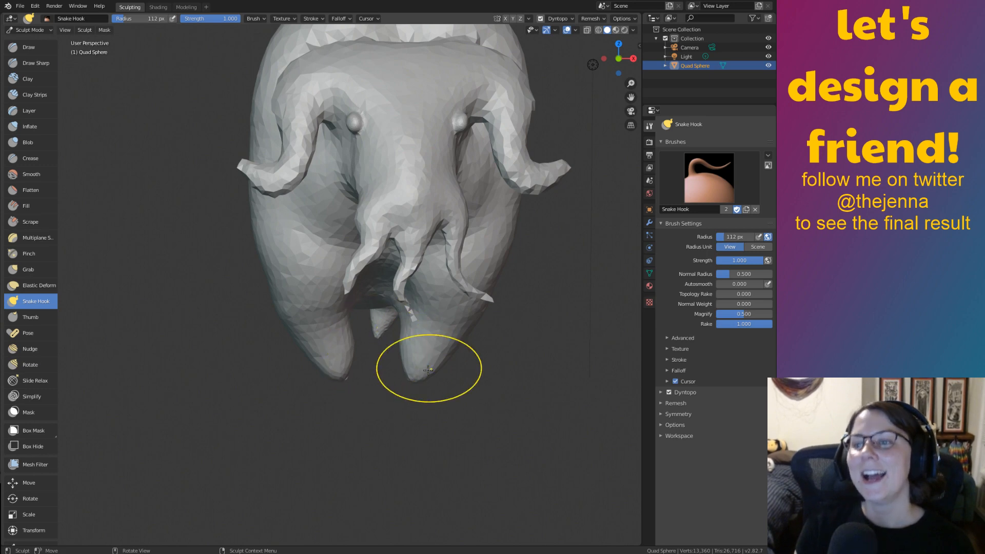
{"action": "mouse_move", "coordinate": [407, 385]}
{"action": "middle_mouse_down"}
{"action": "mouse_move", "coordinate": [408, 366]}
{"action": "mouse_move", "coordinate": [408, 388]}
{"action": "middle_mouse_up"}
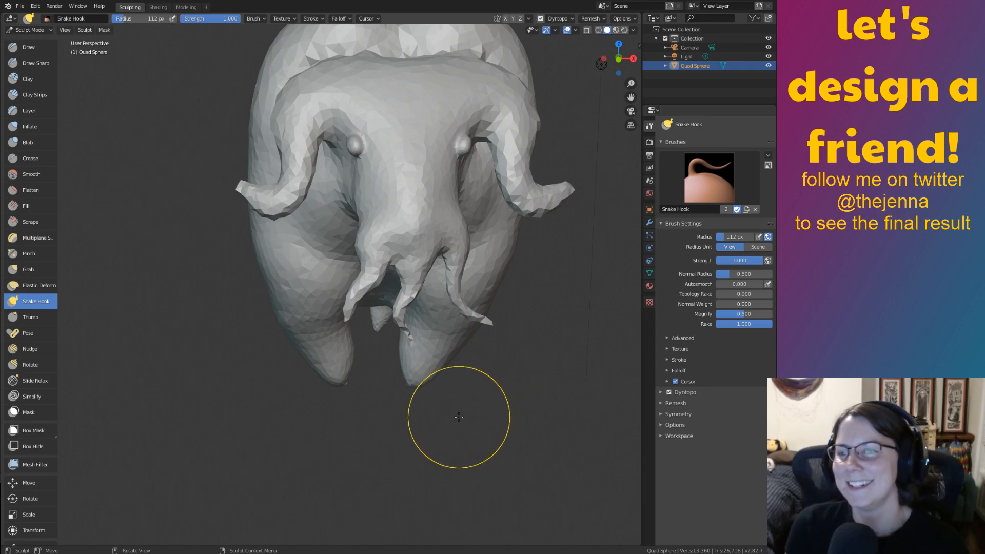
{"action": "mouse_move", "coordinate": [453, 395]}
{"action": "middle_mouse_down"}
{"action": "mouse_move", "coordinate": [525, 401]}
{"action": "mouse_move", "coordinate": [513, 393]}
{"action": "mouse_move", "coordinate": [536, 352]}
{"action": "mouse_move", "coordinate": [505, 358]}
{"action": "mouse_move", "coordinate": [564, 362]}
{"action": "middle_mouse_up"}
Save the creature to monster14.blend again while checking the tentacles from several angles.
{"action": "key", "text": "ctrl+s"}
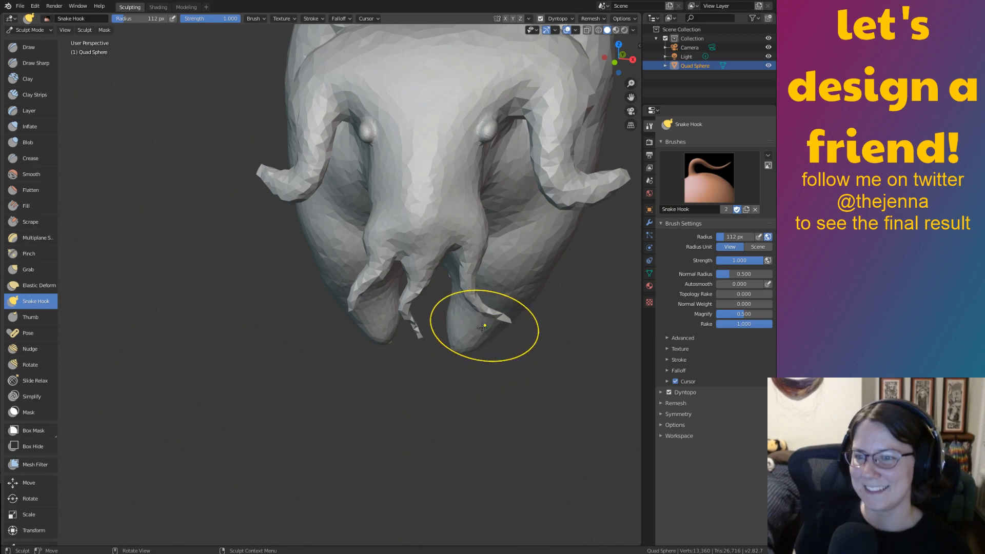
{"action": "middle_click_drag", "start_coordinate": [476, 308], "coordinate": [474, 335]}
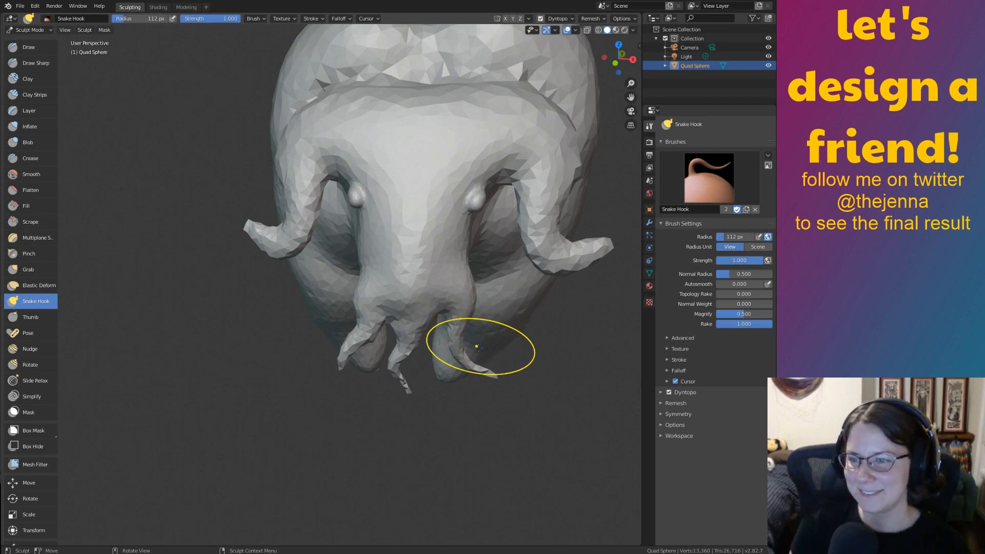
{"action": "middle_click_drag", "start_coordinate": [476, 347], "coordinate": [491, 335]}
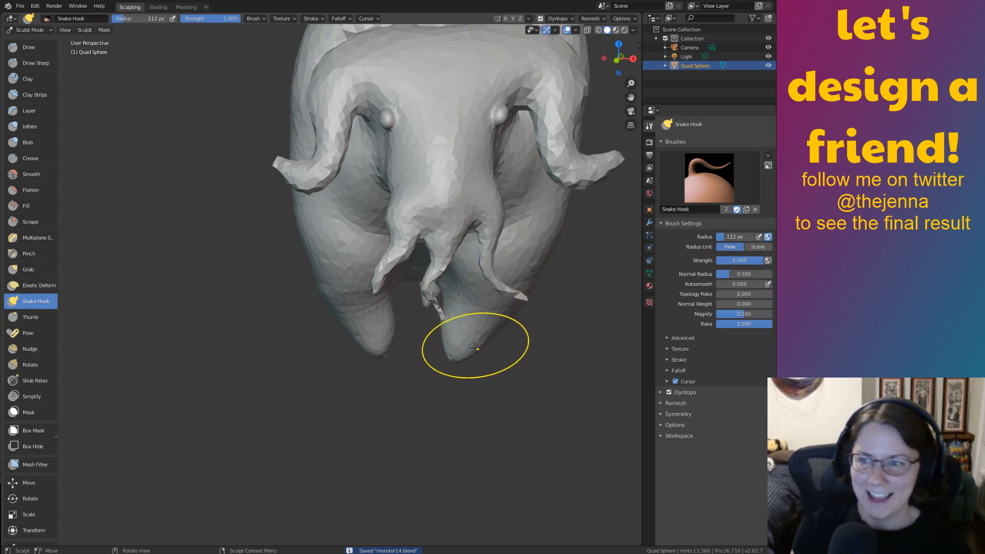
{"action": "mouse_move", "coordinate": [474, 311]}
{"action": "middle_mouse_down"}
{"action": "mouse_move", "coordinate": [508, 300]}
{"action": "mouse_move", "coordinate": [449, 334]}
{"action": "middle_mouse_up"}
{"action": "middle_click_drag", "start_coordinate": [534, 368], "coordinate": [468, 373]}
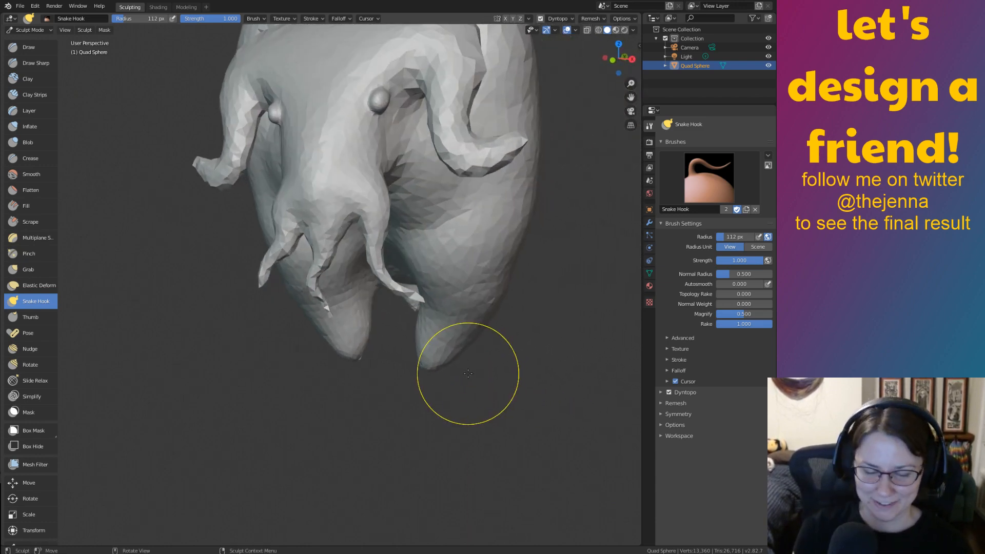
{"action": "key", "text": "ctrl+s"}
Thicken the middle tentacle with the Inflate brush, and smooth its tip and the shorter outer tentacle.
{"action": "scroll", "coordinate": [477, 390], "scroll_direction": "up", "scroll_amount": 4}
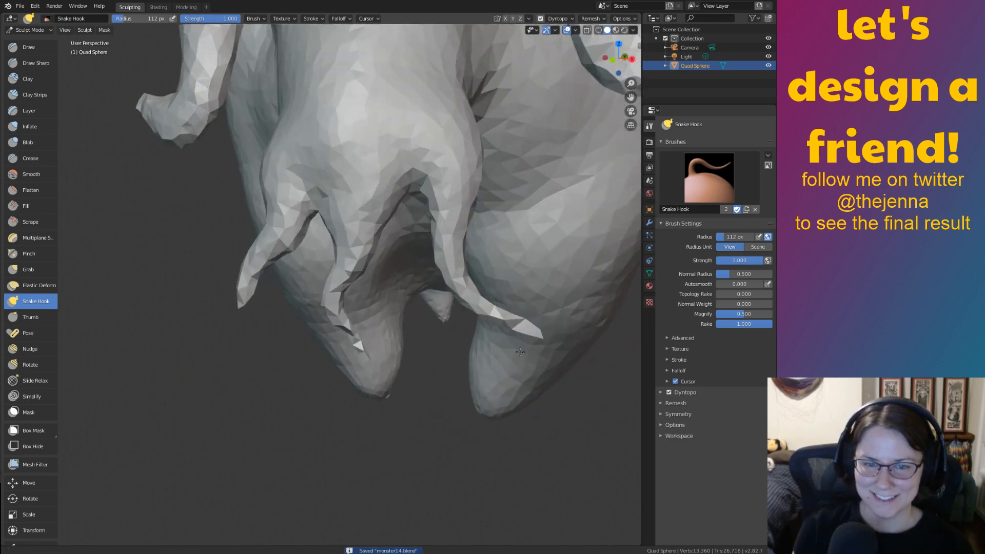
{"action": "mouse_move", "coordinate": [522, 336]}
{"action": "middle_mouse_down"}
{"action": "mouse_move", "coordinate": [516, 319]}
{"action": "mouse_move", "coordinate": [481, 335]}
{"action": "middle_mouse_up"}
{"action": "key", "text": "i"}
{"action": "scroll", "coordinate": [481, 335], "scroll_direction": "up", "scroll_amount": 1}
{"action": "mouse_move", "coordinate": [330, 165]}
{"action": "left_mouse_down"}
{"action": "mouse_move", "coordinate": [396, 333]}
{"action": "mouse_move", "coordinate": [348, 210]}
{"action": "mouse_move", "coordinate": [361, 138]}
{"action": "left_mouse_up"}
{"action": "key", "text": "s"}
{"action": "mouse_move", "coordinate": [376, 302]}
{"action": "left_mouse_down"}
{"action": "mouse_move", "coordinate": [391, 346]}
{"action": "mouse_move", "coordinate": [403, 347]}
{"action": "left_mouse_up"}
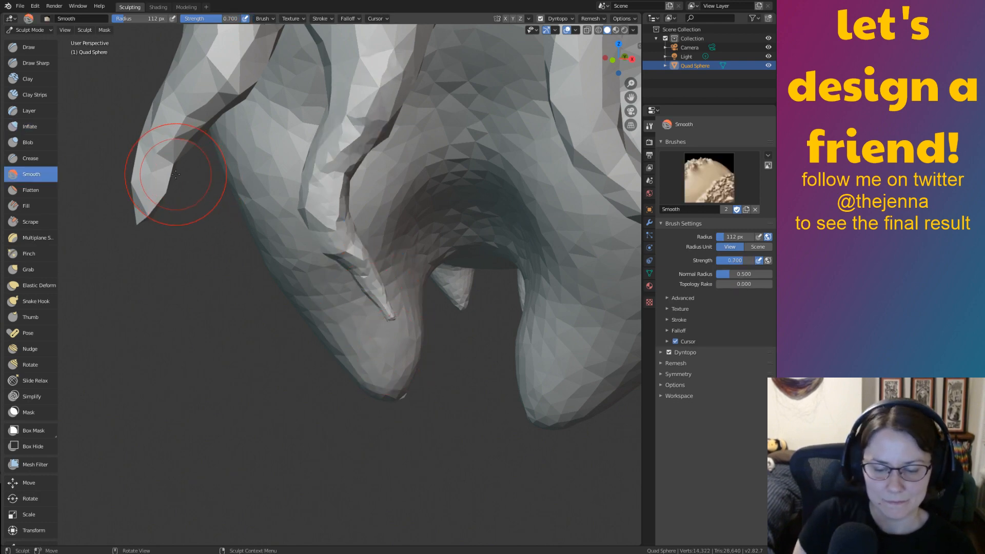
{"action": "mouse_move", "coordinate": [176, 141]}
{"action": "left_mouse_down"}
{"action": "mouse_move", "coordinate": [191, 86]}
{"action": "mouse_move", "coordinate": [200, 102]}
{"action": "mouse_move", "coordinate": [148, 204]}
{"action": "mouse_move", "coordinate": [143, 192]}
{"action": "mouse_move", "coordinate": [140, 249]}
{"action": "left_mouse_up"}
Inflate the long, outward-curving tentacle and smooth it along its length to the tip.
{"action": "middle_click_drag", "start_coordinate": [251, 234], "coordinate": [328, 194]}
{"action": "key", "text": "i"}
{"action": "mouse_move", "coordinate": [402, 180]}
{"action": "left_mouse_down"}
{"action": "mouse_move", "coordinate": [569, 290]}
{"action": "mouse_move", "coordinate": [469, 203]}
{"action": "left_mouse_up"}
{"action": "key", "text": "shift+s"}
{"action": "mouse_move", "coordinate": [429, 143]}
{"action": "left_mouse_down"}
{"action": "mouse_move", "coordinate": [500, 238]}
{"action": "mouse_move", "coordinate": [575, 294]}
{"action": "left_mouse_up"}
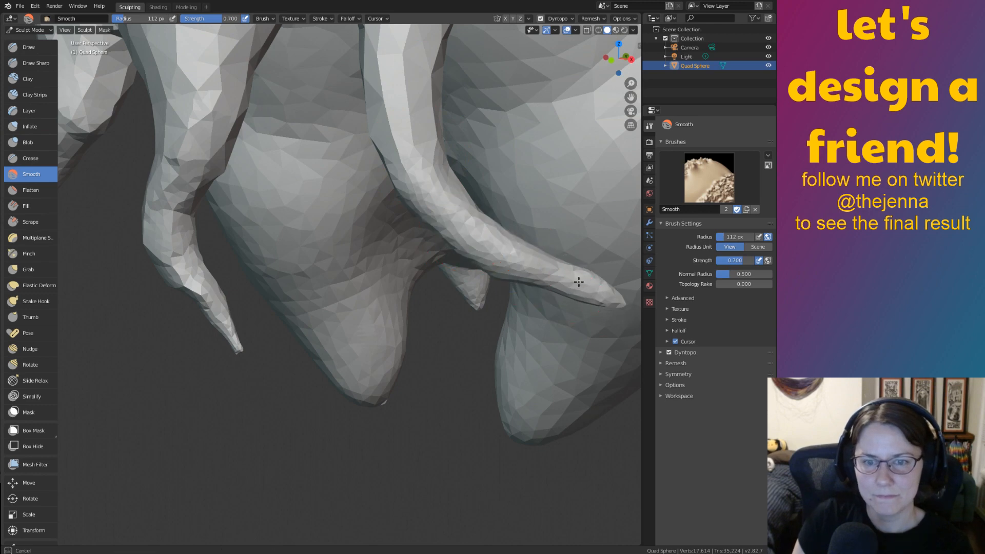
{"action": "scroll", "coordinate": [467, 215], "scroll_direction": "up", "scroll_amount": 4}
{"action": "scroll", "coordinate": [465, 228], "scroll_direction": "down", "scroll_amount": 5}
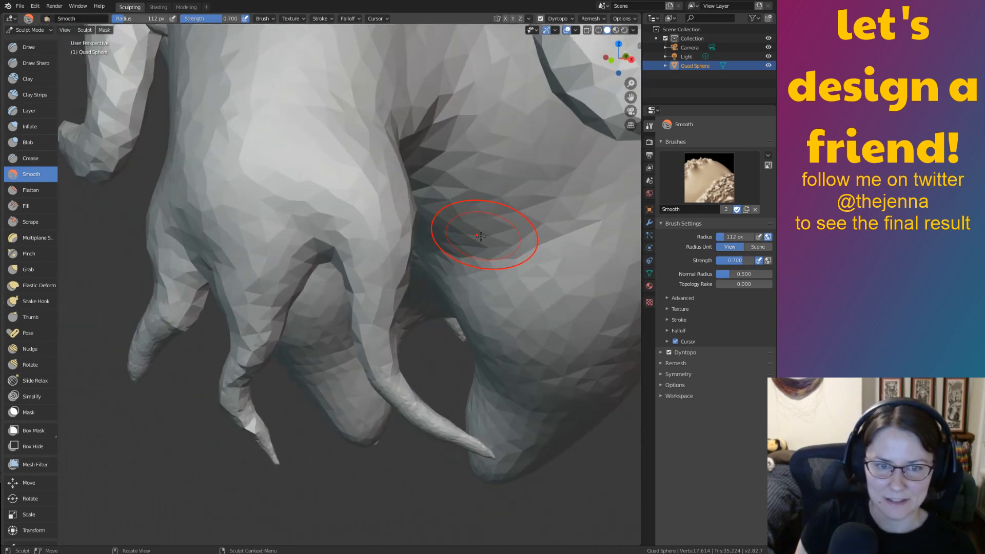
Inflate the upper parts of the short outer and middle tentacles, and smooth the joins between all tentacles and the snout.
{"action": "key", "text": "i"}
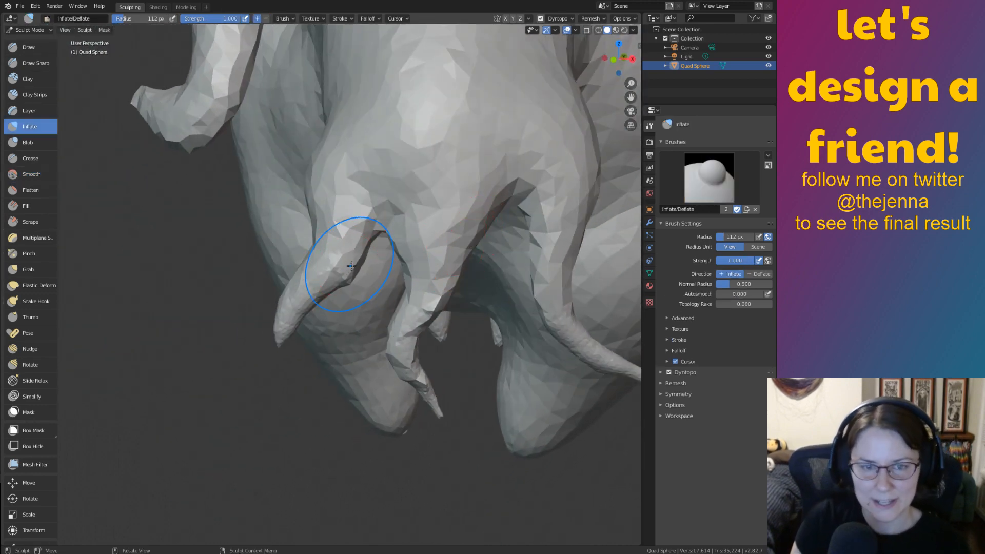
{"action": "mouse_move", "coordinate": [350, 259]}
{"action": "left_mouse_down"}
{"action": "mouse_move", "coordinate": [363, 208]}
{"action": "mouse_move", "coordinate": [362, 228]}
{"action": "mouse_move", "coordinate": [429, 216]}
{"action": "mouse_move", "coordinate": [416, 286]}
{"action": "mouse_move", "coordinate": [423, 267]}
{"action": "left_mouse_up"}
{"action": "key", "text": "s"}
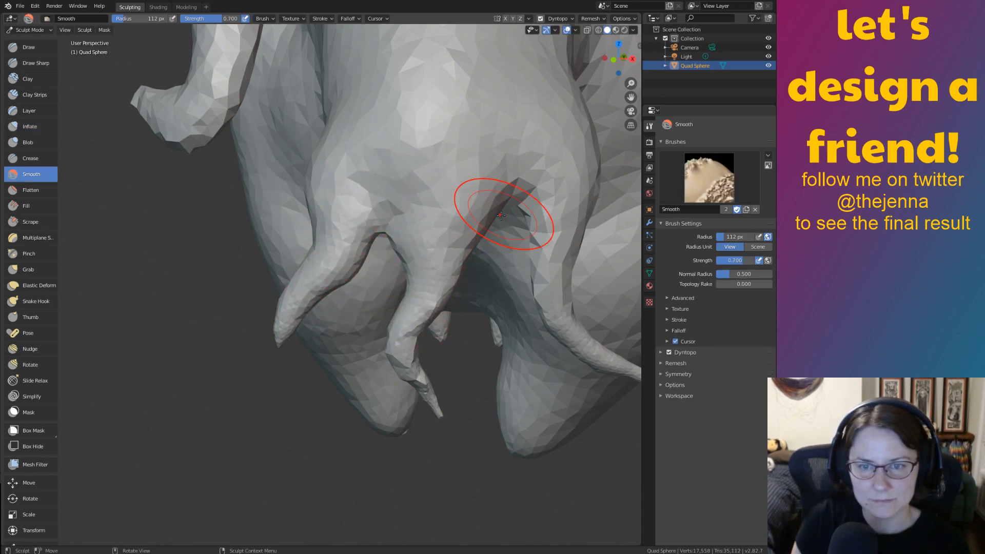
{"action": "left_click_drag", "start_coordinate": [540, 180], "coordinate": [533, 299]}
{"action": "left_click_drag", "start_coordinate": [523, 180], "coordinate": [535, 214]}
{"action": "mouse_move", "coordinate": [464, 154]}
{"action": "left_mouse_down"}
{"action": "mouse_move", "coordinate": [328, 169]}
{"action": "mouse_move", "coordinate": [354, 190]}
{"action": "left_mouse_up"}
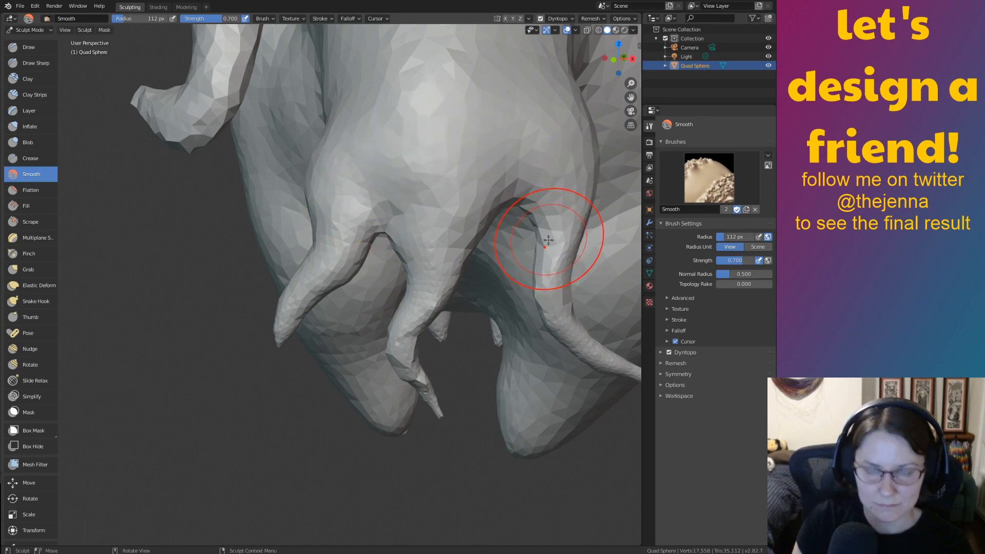
Inflate the inner edge of the long tentacle's base, and undo the extra stroke started on the snout.
{"action": "key", "text": "i"}
{"action": "left_click_drag", "start_coordinate": [529, 255], "coordinate": [537, 277]}
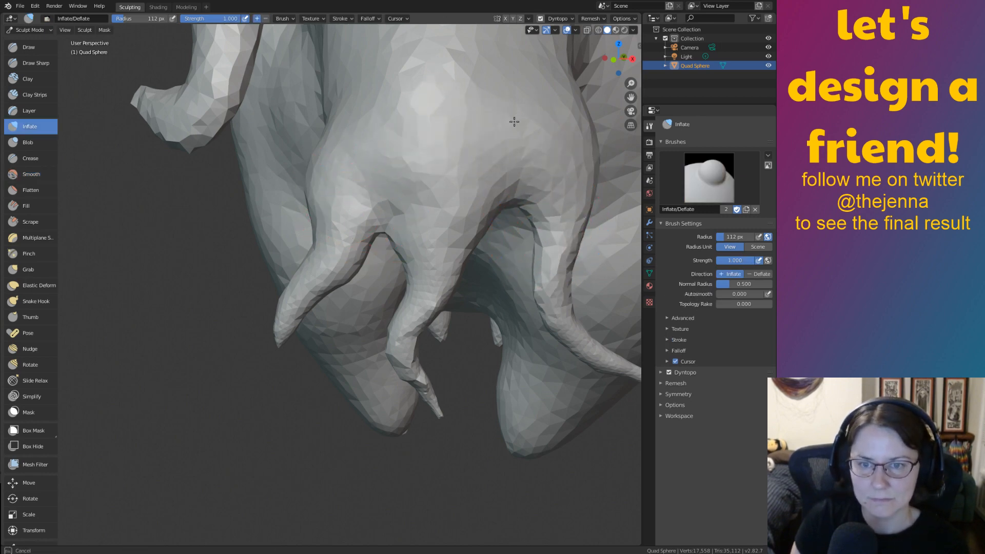
{"action": "mouse_move", "coordinate": [514, 122]}
{"action": "left_mouse_down"}
{"action": "mouse_move", "coordinate": [551, 210]}
{"action": "mouse_move", "coordinate": [472, 216]}
{"action": "mouse_move", "coordinate": [390, 175]}
{"action": "mouse_move", "coordinate": [441, 259]}
{"action": "mouse_move", "coordinate": [416, 359]}
{"action": "left_mouse_up"}
{"action": "key", "text": "ctrl+z"}
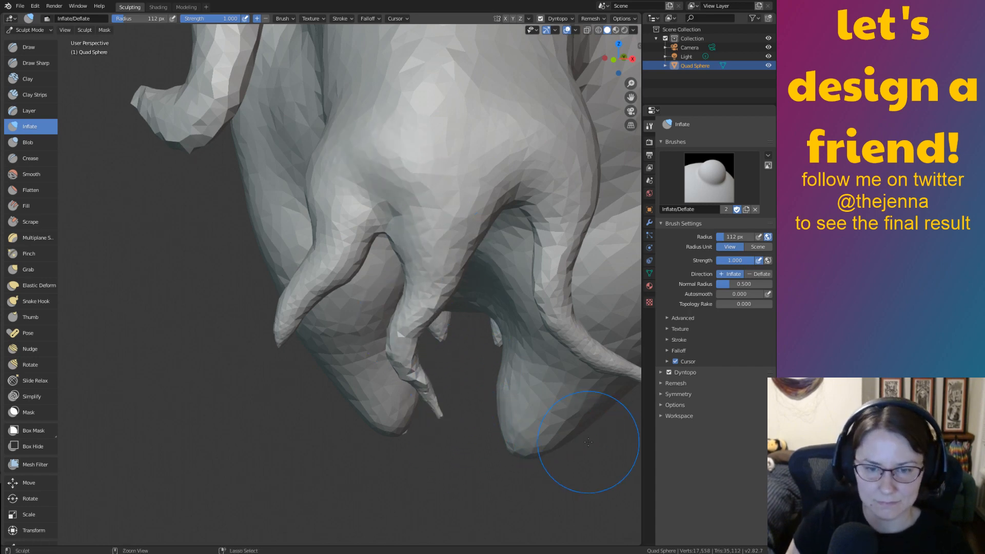
Inflate the middle tentacle along its length, from its upper part through the thin kinked section to the tip.
{"action": "middle_click_drag", "start_coordinate": [589, 440], "coordinate": [523, 318], "text": "ctrl"}
{"action": "mouse_move", "coordinate": [517, 259]}
{"action": "middle_mouse_down", "text": "shift"}
{"action": "mouse_move", "coordinate": [526, 298]}
{"action": "mouse_move", "coordinate": [513, 287]}
{"action": "middle_mouse_up", "text": "shift"}
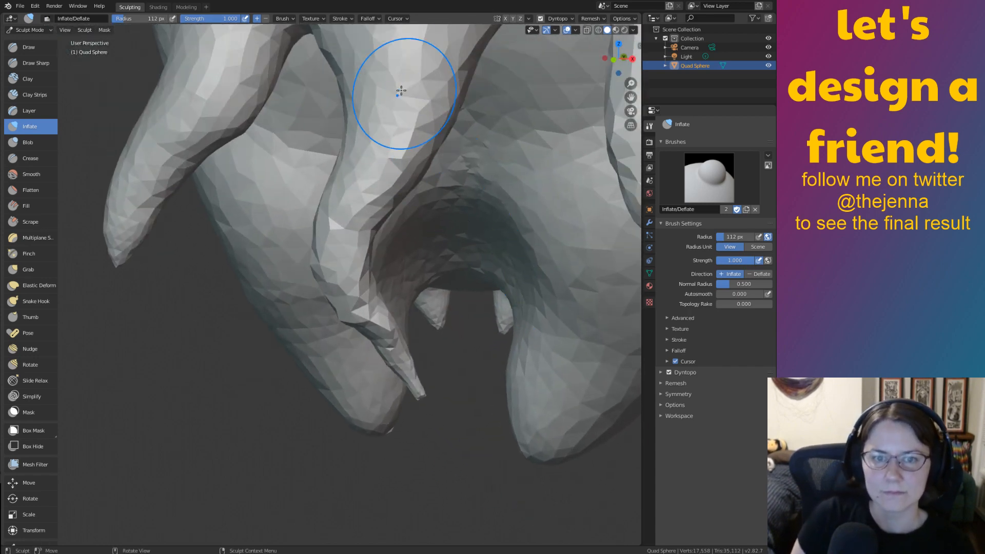
{"action": "left_click_drag", "start_coordinate": [436, 325], "coordinate": [438, 311]}
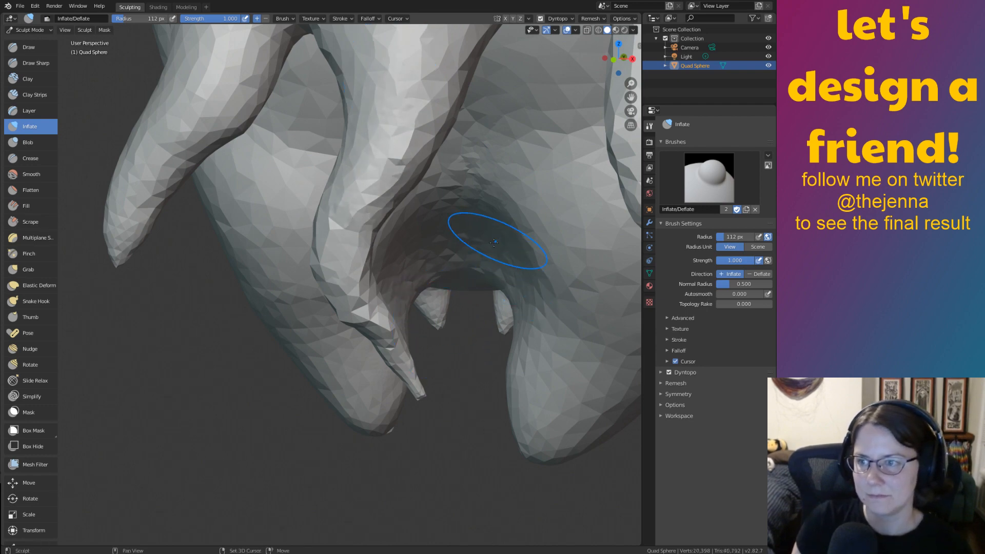
{"action": "middle_click_drag", "start_coordinate": [469, 224], "coordinate": [465, 249]}
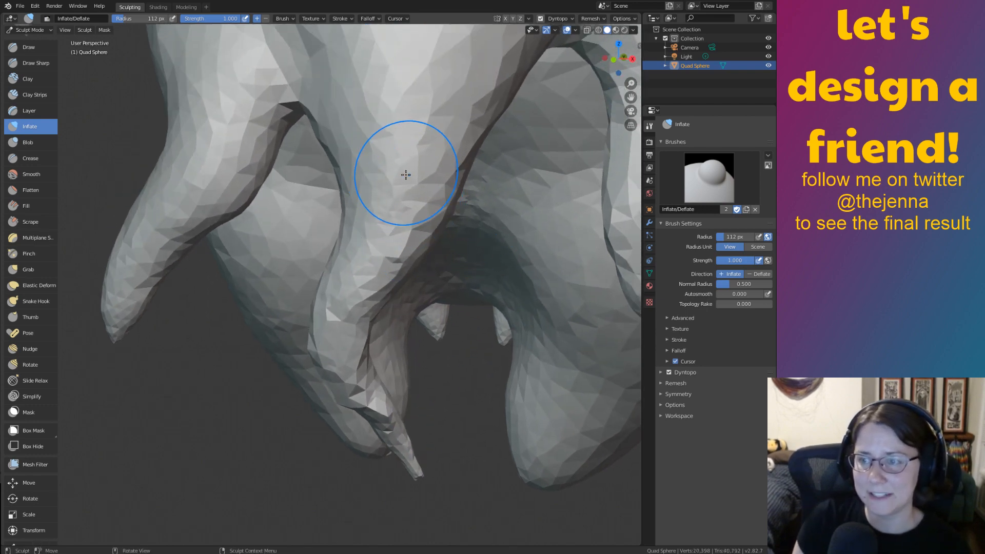
{"action": "mouse_move", "coordinate": [407, 173]}
{"action": "left_mouse_down"}
{"action": "mouse_move", "coordinate": [380, 251]}
{"action": "mouse_move", "coordinate": [395, 436]}
{"action": "mouse_move", "coordinate": [370, 379]}
{"action": "mouse_move", "coordinate": [426, 456]}
{"action": "left_mouse_up"}
Smooth the middle tentacle's bend and lower section from several angles into a rounded curve that tapers to a pointed tip.
{"action": "middle_click_drag", "start_coordinate": [385, 400], "coordinate": [418, 312]}
{"action": "left_click_drag", "start_coordinate": [418, 312], "coordinate": [451, 336], "text": "shift"}
{"action": "left_click_drag", "start_coordinate": [367, 261], "coordinate": [431, 303]}
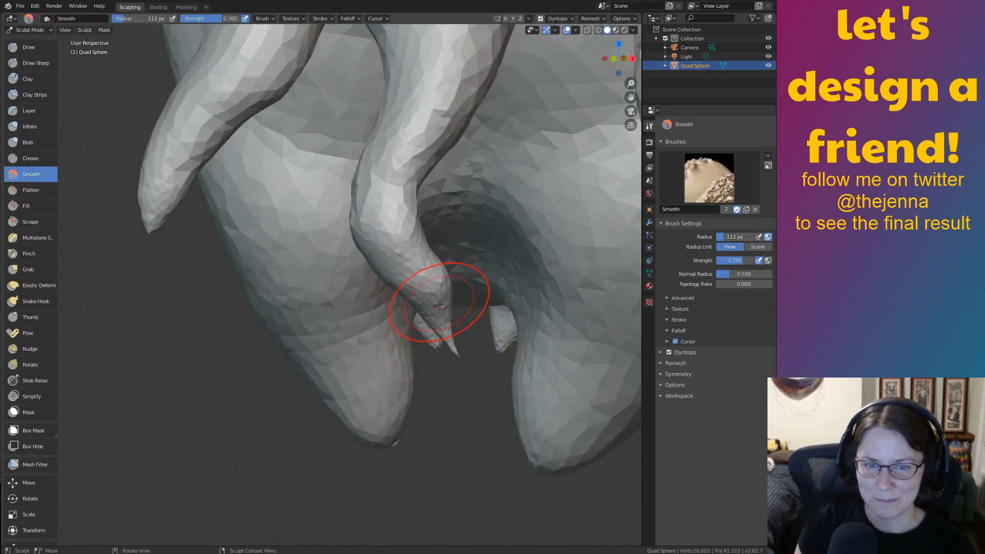
{"action": "left_click_drag", "start_coordinate": [421, 268], "coordinate": [423, 277]}
{"action": "mouse_move", "coordinate": [424, 277]}
{"action": "middle_mouse_down"}
{"action": "mouse_move", "coordinate": [439, 329]}
{"action": "mouse_move", "coordinate": [419, 327]}
{"action": "mouse_move", "coordinate": [432, 310]}
{"action": "middle_mouse_up"}
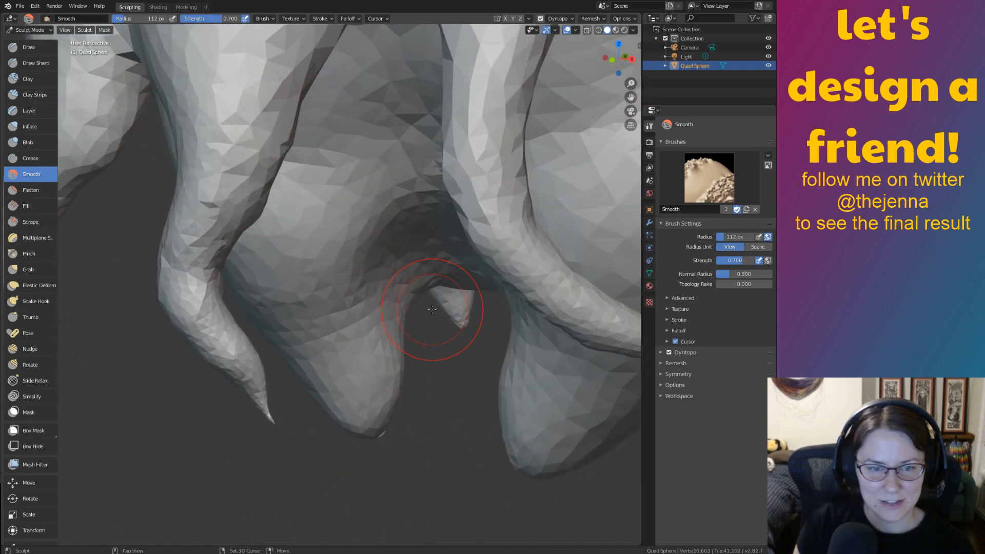
{"action": "left_click_drag", "start_coordinate": [241, 333], "coordinate": [237, 331]}
{"action": "left_click_drag", "start_coordinate": [237, 331], "coordinate": [275, 413]}
{"action": "middle_click_drag", "start_coordinate": [303, 396], "coordinate": [405, 269]}
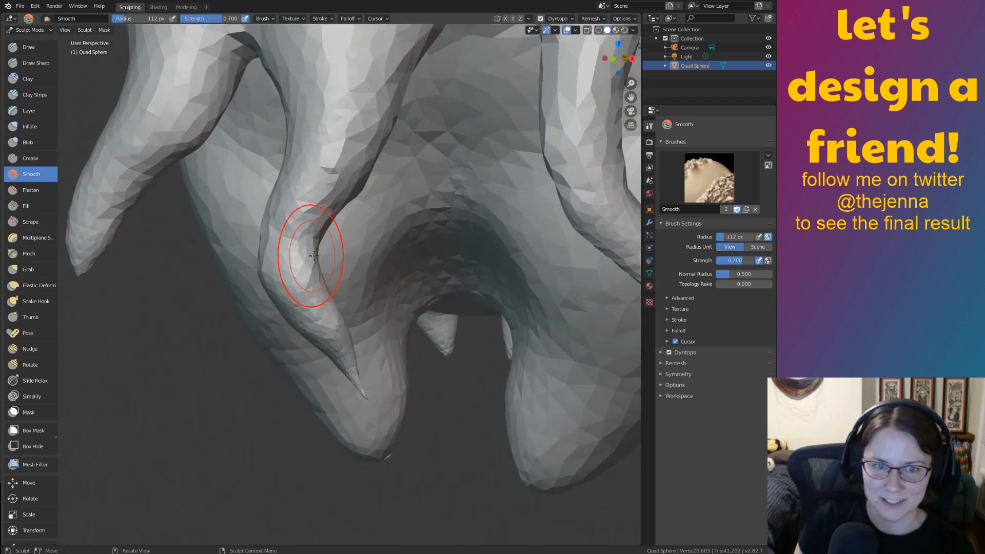
{"action": "left_click_drag", "start_coordinate": [285, 220], "coordinate": [264, 269]}
{"action": "mouse_move", "coordinate": [341, 374]}
{"action": "left_mouse_down"}
{"action": "mouse_move", "coordinate": [308, 287]}
{"action": "mouse_move", "coordinate": [315, 251]}
{"action": "left_mouse_up"}
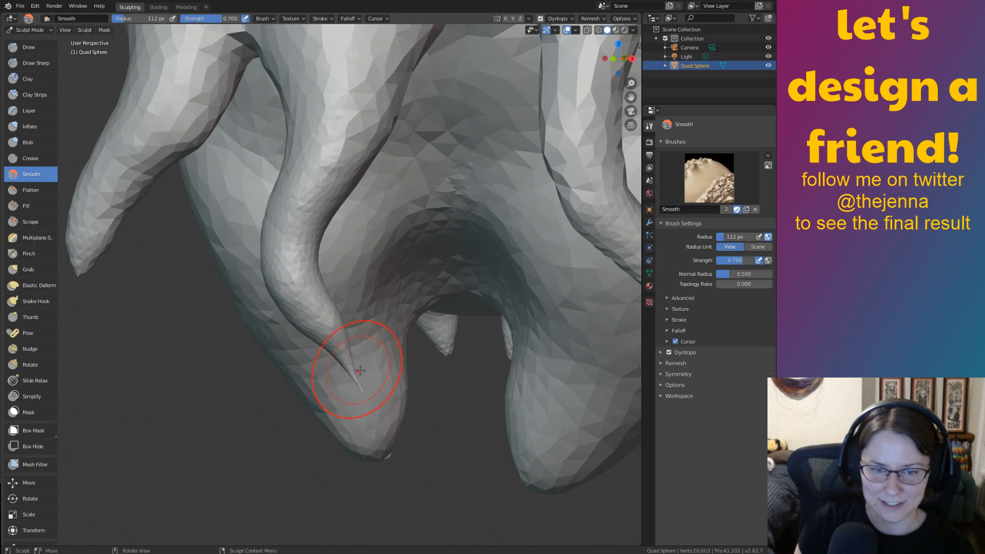
Fill out the thin pointed tip of the middle tentacle with the Inflate brush and smooth it into a rounded end.
{"action": "left_click_drag", "start_coordinate": [360, 371], "coordinate": [363, 371]}
{"action": "key", "text": "i"}
{"action": "middle_click_drag", "start_coordinate": [357, 370], "coordinate": [189, 392]}
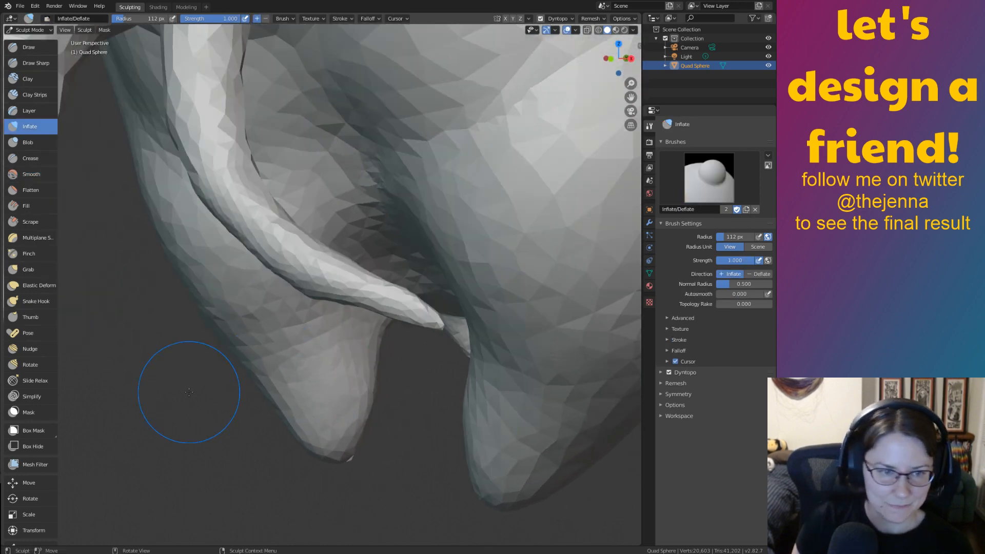
{"action": "middle_click_drag", "start_coordinate": [289, 322], "coordinate": [259, 302]}
{"action": "middle_click_drag", "start_coordinate": [236, 257], "coordinate": [282, 274]}
{"action": "left_click_drag", "start_coordinate": [158, 325], "coordinate": [206, 364]}
{"action": "key", "text": "s"}
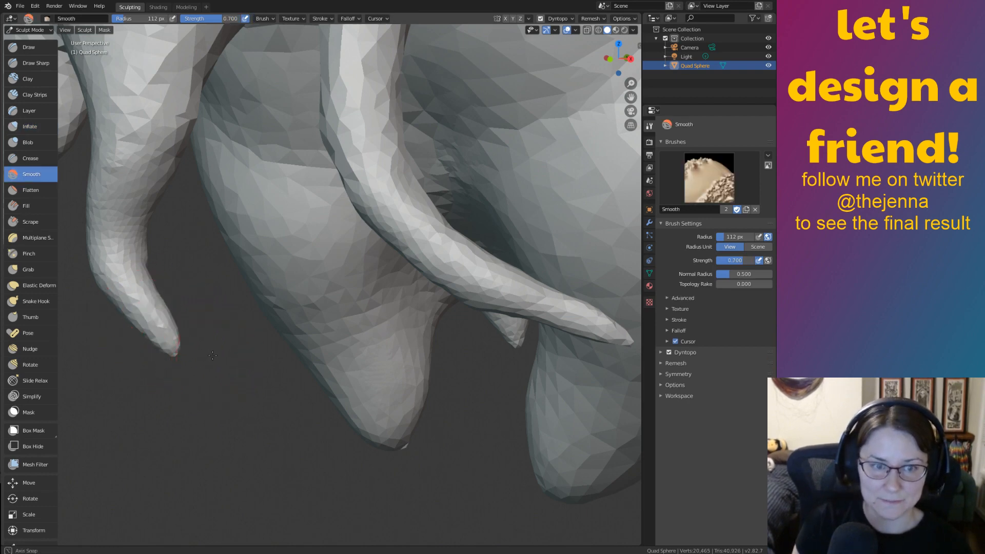
Smooth the lower part of the short outer tentacle and the thin end of the long tentacle.
{"action": "middle_click_drag", "start_coordinate": [212, 355], "coordinate": [241, 315]}
{"action": "middle_click_drag", "start_coordinate": [308, 267], "coordinate": [394, 307]}
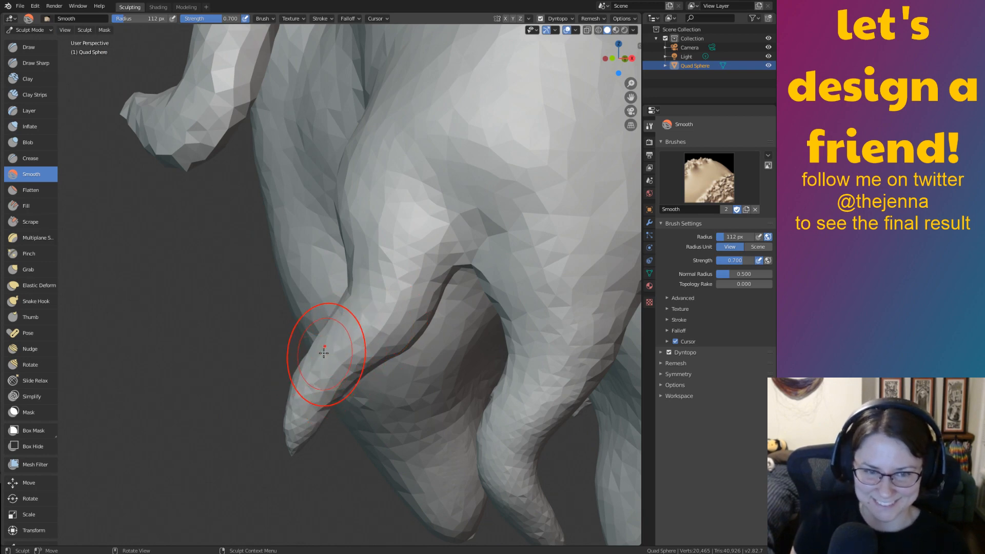
{"action": "left_click_drag", "start_coordinate": [324, 352], "coordinate": [344, 373]}
{"action": "mouse_move", "coordinate": [349, 273]}
{"action": "middle_mouse_down"}
{"action": "mouse_move", "coordinate": [439, 297]}
{"action": "mouse_move", "coordinate": [433, 307]}
{"action": "mouse_move", "coordinate": [454, 278]}
{"action": "mouse_move", "coordinate": [417, 308]}
{"action": "mouse_move", "coordinate": [422, 291]}
{"action": "mouse_move", "coordinate": [483, 347]}
{"action": "mouse_move", "coordinate": [504, 327]}
{"action": "mouse_move", "coordinate": [483, 318]}
{"action": "mouse_move", "coordinate": [508, 338]}
{"action": "mouse_move", "coordinate": [467, 330]}
{"action": "mouse_move", "coordinate": [501, 359]}
{"action": "mouse_move", "coordinate": [492, 338]}
{"action": "mouse_move", "coordinate": [481, 357]}
{"action": "mouse_move", "coordinate": [493, 334]}
{"action": "middle_mouse_up"}
{"action": "scroll", "coordinate": [504, 338], "scroll_direction": "up", "scroll_amount": 2}
{"action": "scroll", "coordinate": [468, 331], "scroll_direction": "up", "scroll_amount": 2}
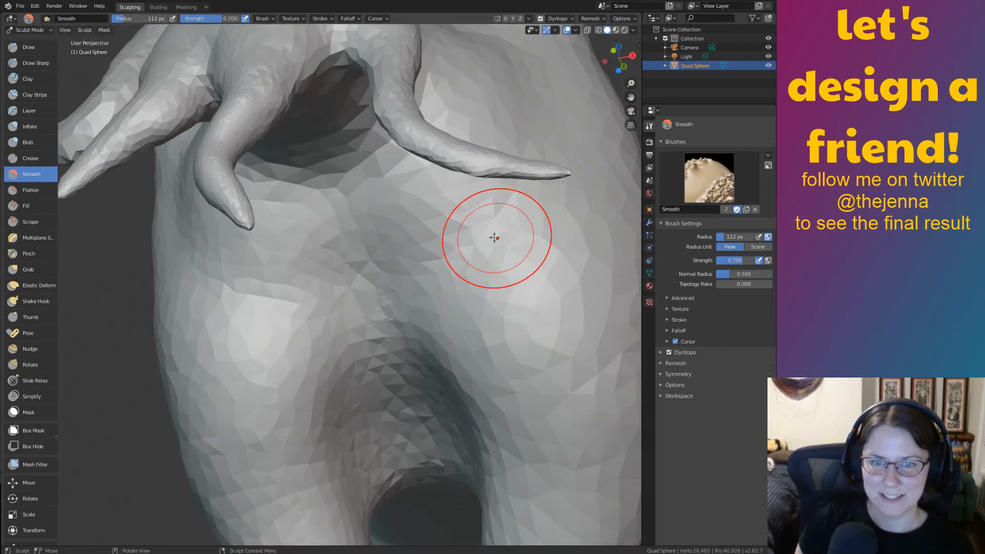
{"action": "left_click_drag", "start_coordinate": [469, 167], "coordinate": [531, 189]}
{"action": "middle_click_drag", "start_coordinate": [533, 184], "coordinate": [525, 201]}
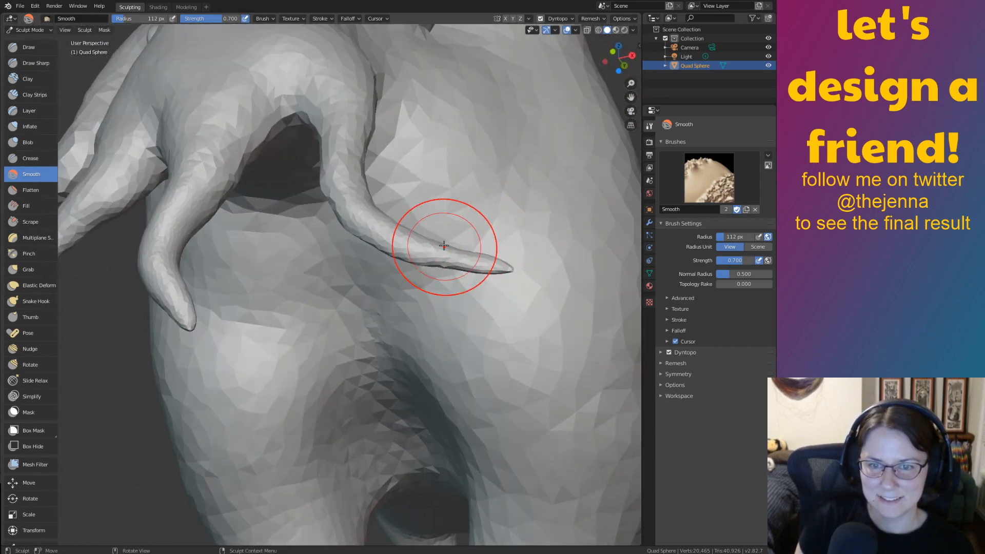
Inflate the long tentacle's thin end section, and smooth it into an even taper toward the tip.
{"action": "middle_click_drag", "start_coordinate": [453, 280], "coordinate": [450, 287]}
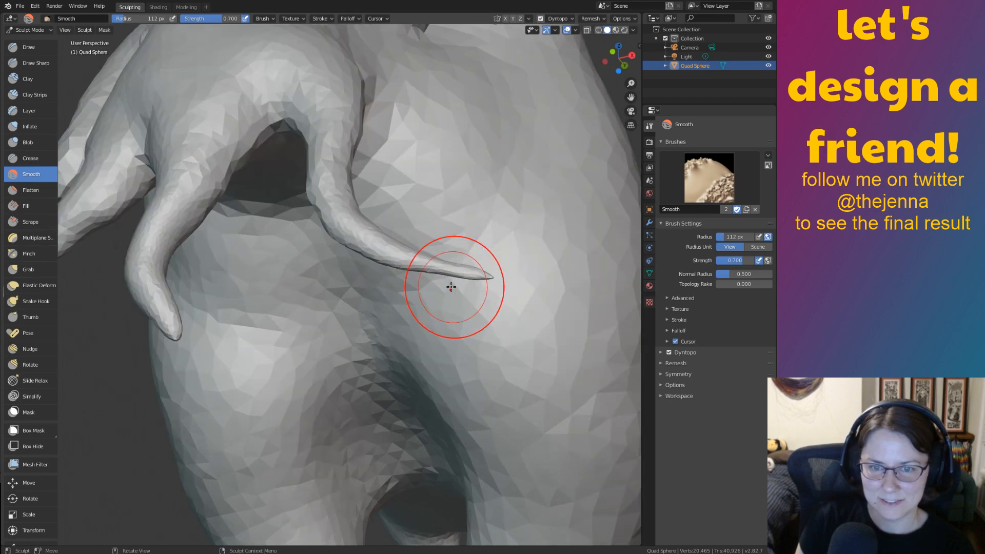
{"action": "key", "text": "i"}
{"action": "left_click_drag", "start_coordinate": [451, 276], "coordinate": [396, 260]}
{"action": "key", "text": "s"}
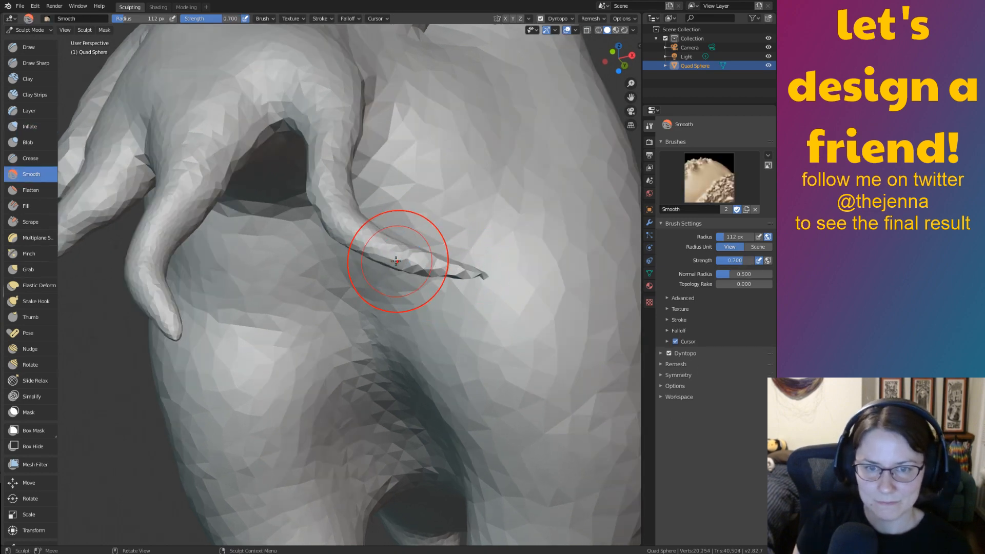
{"action": "key", "text": "i"}
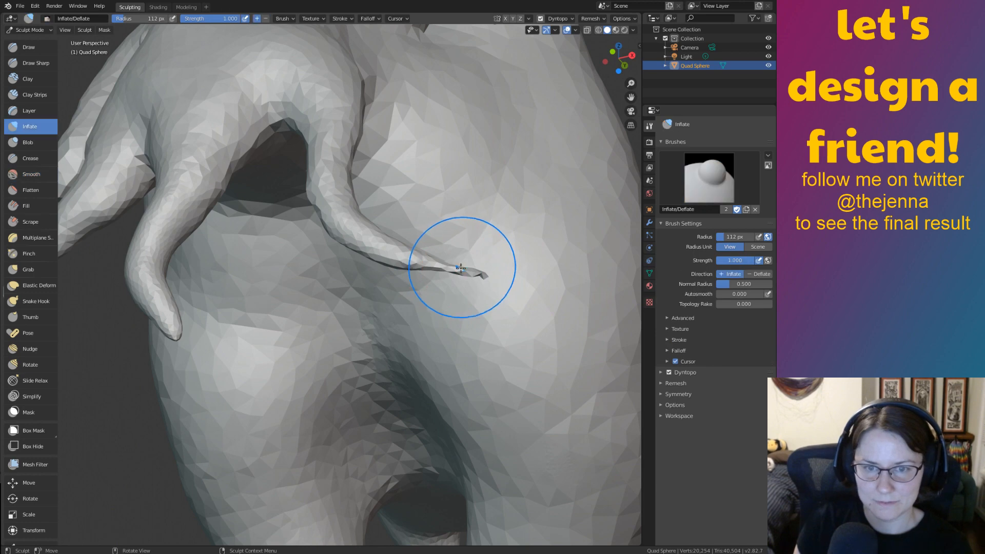
{"action": "mouse_move", "coordinate": [493, 296]}
{"action": "middle_mouse_down", "text": "ctrl"}
{"action": "mouse_move", "coordinate": [510, 301]}
{"action": "mouse_move", "coordinate": [522, 286]}
{"action": "middle_mouse_up", "text": "ctrl"}
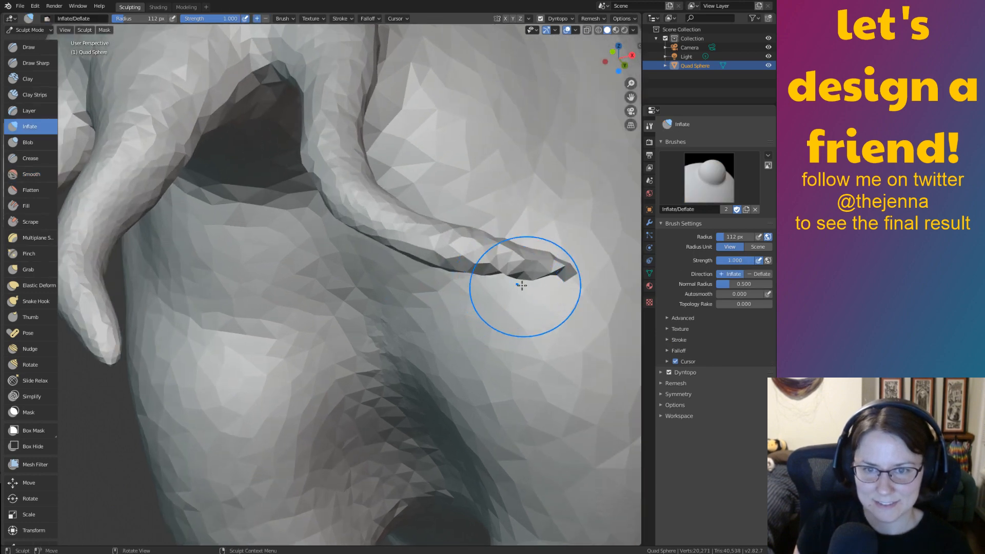
{"action": "key", "text": "s"}
{"action": "left_click_drag", "start_coordinate": [580, 274], "coordinate": [464, 253]}
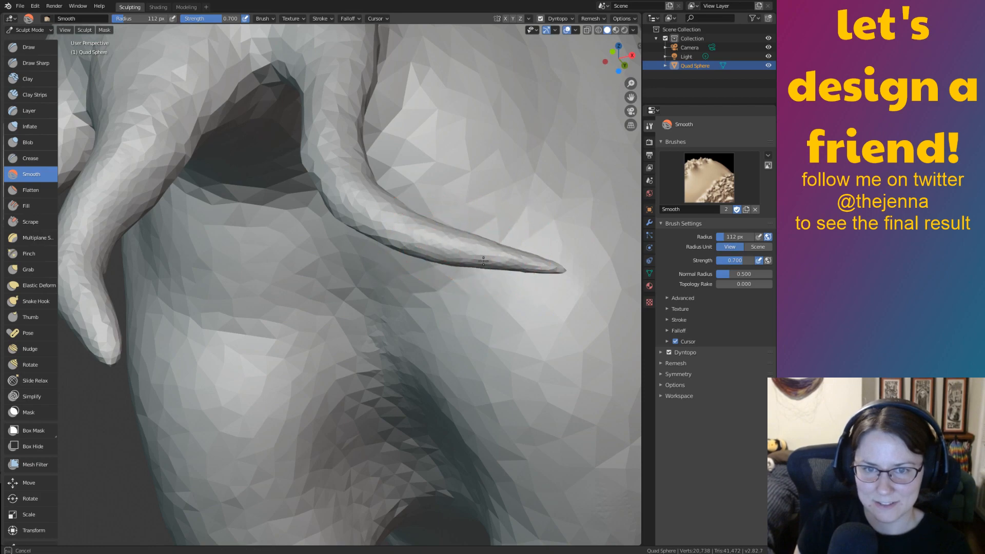
Inflate the long tentacle from its base down to the bend, and smooth the thickened section.
{"action": "mouse_move", "coordinate": [487, 267]}
{"action": "middle_mouse_down"}
{"action": "mouse_move", "coordinate": [464, 241]}
{"action": "mouse_move", "coordinate": [457, 211]}
{"action": "mouse_move", "coordinate": [477, 228]}
{"action": "mouse_move", "coordinate": [472, 256]}
{"action": "mouse_move", "coordinate": [414, 266]}
{"action": "mouse_move", "coordinate": [500, 257]}
{"action": "mouse_move", "coordinate": [451, 270]}
{"action": "mouse_move", "coordinate": [492, 271]}
{"action": "mouse_move", "coordinate": [463, 267]}
{"action": "middle_mouse_up"}
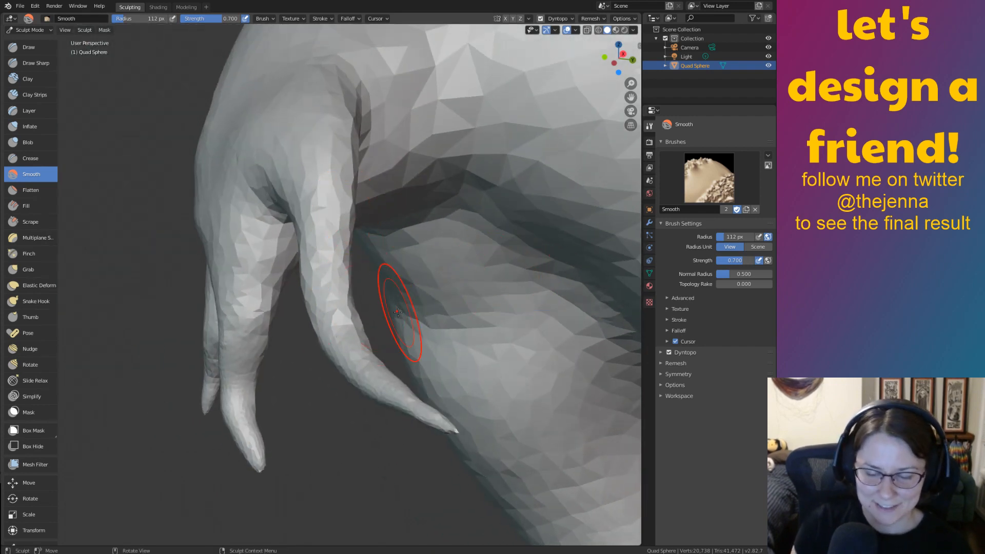
{"action": "scroll", "coordinate": [451, 319], "scroll_direction": "up", "scroll_amount": 3}
{"action": "key", "text": "i"}
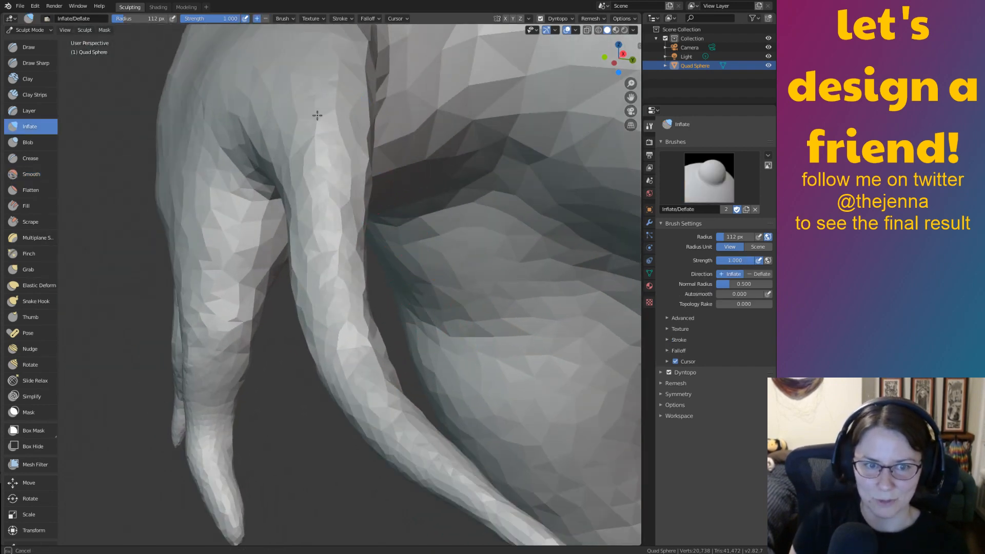
{"action": "left_click_drag", "start_coordinate": [317, 116], "coordinate": [287, 157]}
{"action": "mouse_move", "coordinate": [328, 213]}
{"action": "left_mouse_down"}
{"action": "mouse_move", "coordinate": [330, 198]}
{"action": "mouse_move", "coordinate": [348, 359]}
{"action": "left_mouse_up"}
{"action": "key", "text": "s"}
{"action": "left_click_drag", "start_coordinate": [333, 152], "coordinate": [358, 330]}
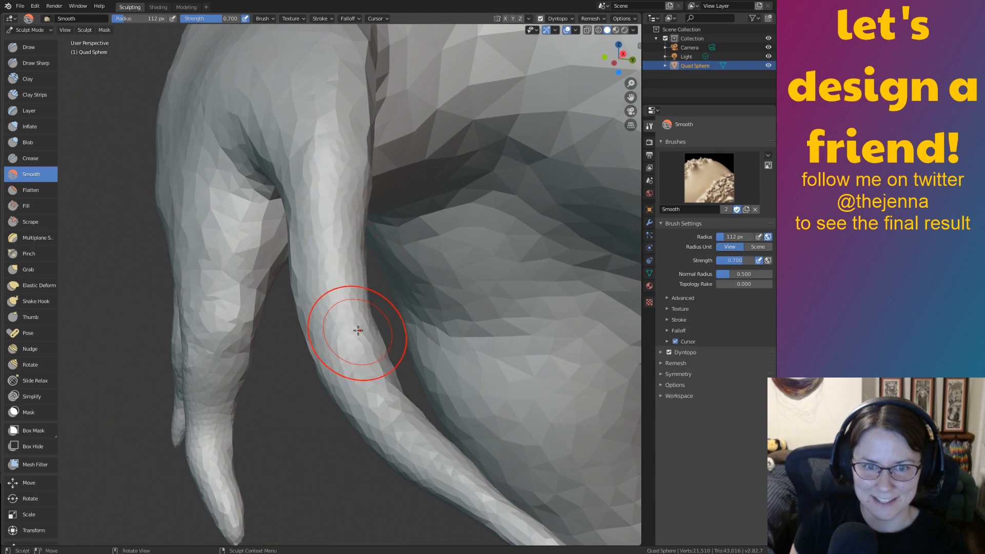
Try thickening one horn along its length with the Inflate brush, working from the front and the back.
{"action": "scroll", "coordinate": [358, 331], "scroll_direction": "down", "scroll_amount": 3}
{"action": "middle_click_drag", "start_coordinate": [358, 331], "coordinate": [480, 267]}
{"action": "scroll", "coordinate": [392, 313], "scroll_direction": "up", "scroll_amount": 3}
{"action": "scroll", "coordinate": [534, 279], "scroll_direction": "up", "scroll_amount": 3}
{"action": "scroll", "coordinate": [458, 274], "scroll_direction": "down", "scroll_amount": 2}
{"action": "key", "text": "i"}
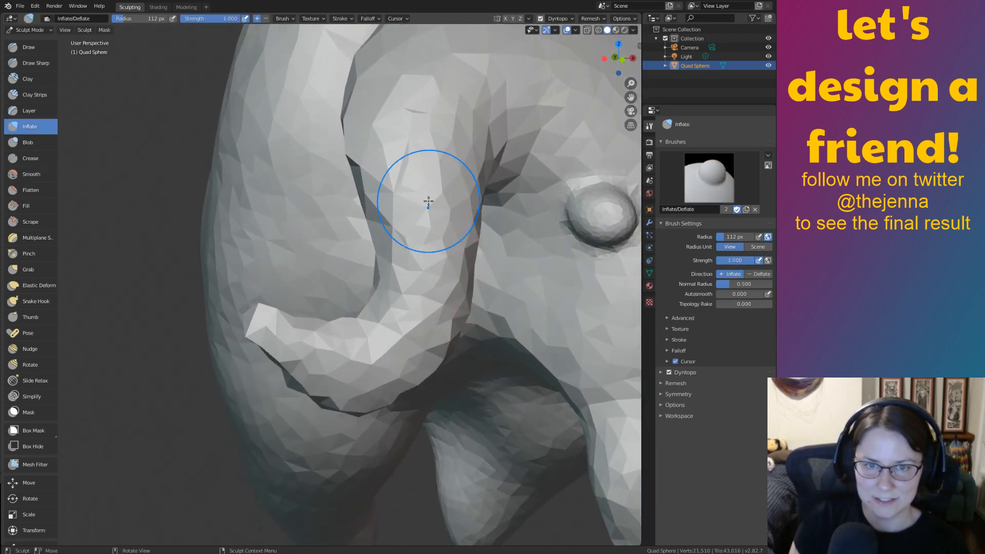
{"action": "left_click_drag", "start_coordinate": [220, 315], "coordinate": [415, 357]}
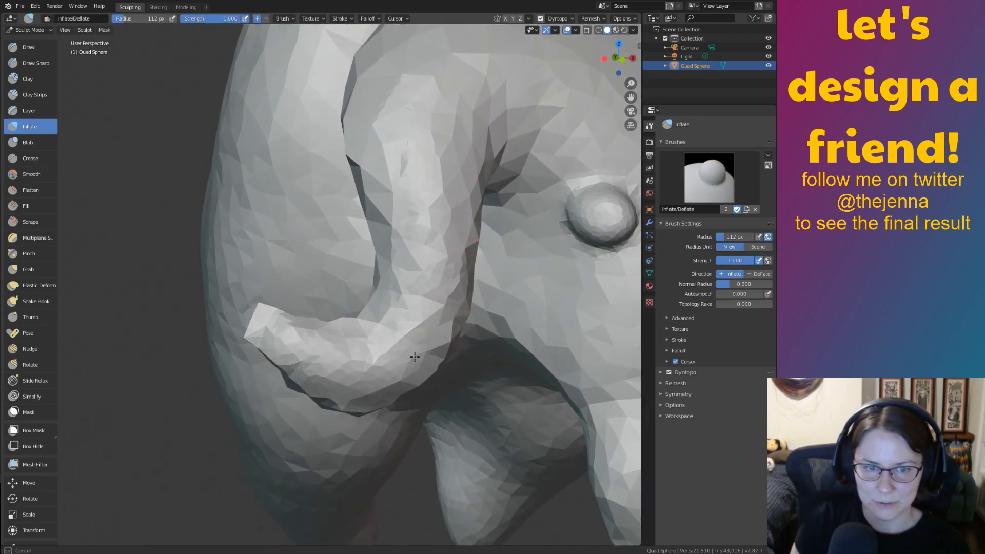
{"action": "mouse_move", "coordinate": [359, 158]}
{"action": "left_mouse_down"}
{"action": "mouse_move", "coordinate": [457, 131]}
{"action": "mouse_move", "coordinate": [448, 257]}
{"action": "mouse_move", "coordinate": [374, 374]}
{"action": "left_mouse_up"}
{"action": "mouse_move", "coordinate": [385, 374]}
{"action": "middle_mouse_down"}
{"action": "mouse_move", "coordinate": [452, 367]}
{"action": "mouse_move", "coordinate": [464, 354]}
{"action": "middle_mouse_up"}
{"action": "mouse_move", "coordinate": [577, 190]}
{"action": "left_mouse_down"}
{"action": "mouse_move", "coordinate": [551, 159]}
{"action": "mouse_move", "coordinate": [567, 319]}
{"action": "left_mouse_up"}
{"action": "middle_click_drag", "start_coordinate": [567, 319], "coordinate": [599, 306]}
{"action": "middle_click_drag", "start_coordinate": [562, 291], "coordinate": [571, 314]}
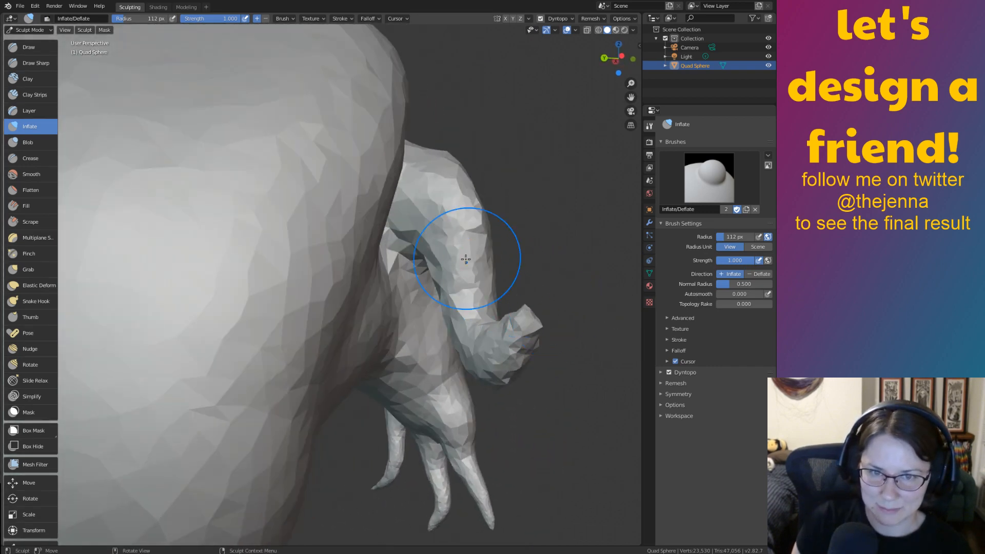
Smooth the single inflated horn along its curve and underside from several angles.
{"action": "mouse_move", "coordinate": [486, 372]}
{"action": "middle_mouse_down"}
{"action": "mouse_move", "coordinate": [504, 347]}
{"action": "mouse_move", "coordinate": [505, 367]}
{"action": "mouse_move", "coordinate": [410, 378]}
{"action": "middle_mouse_up"}
{"action": "key", "text": "s"}
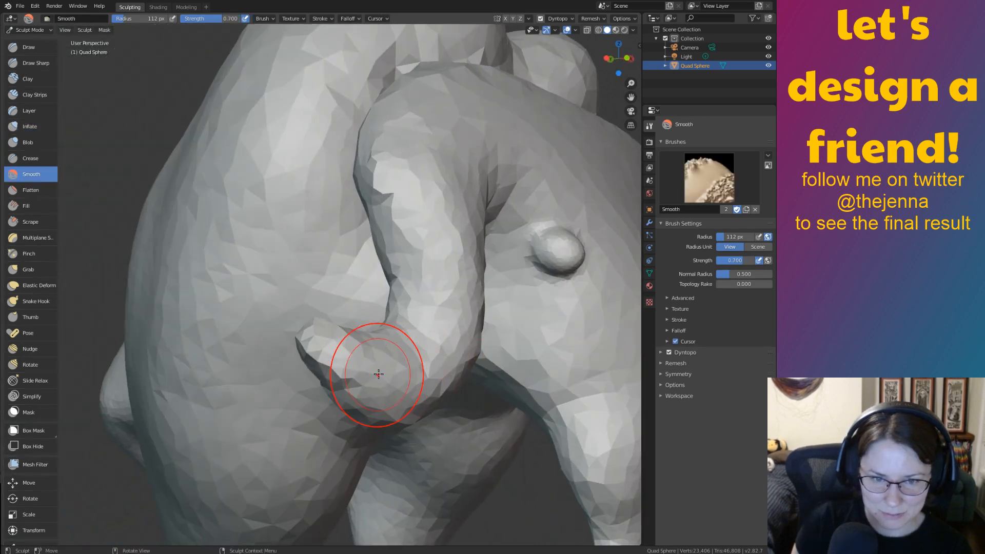
{"action": "left_click_drag", "start_coordinate": [401, 400], "coordinate": [400, 364]}
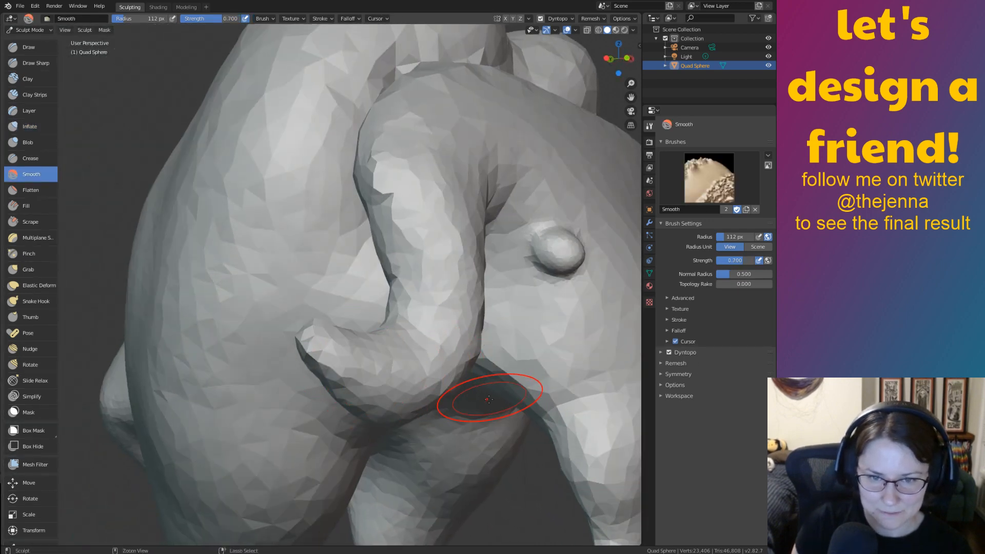
{"action": "middle_click_drag", "start_coordinate": [489, 399], "coordinate": [471, 394]}
{"action": "mouse_move", "coordinate": [442, 398]}
{"action": "left_mouse_down"}
{"action": "mouse_move", "coordinate": [457, 187]}
{"action": "mouse_move", "coordinate": [474, 196]}
{"action": "left_mouse_up"}
{"action": "left_click_drag", "start_coordinate": [421, 450], "coordinate": [425, 464]}
{"action": "mouse_move", "coordinate": [426, 457]}
{"action": "middle_mouse_down"}
{"action": "mouse_move", "coordinate": [426, 410]}
{"action": "mouse_move", "coordinate": [389, 380]}
{"action": "mouse_move", "coordinate": [401, 391]}
{"action": "middle_mouse_up"}
{"action": "mouse_move", "coordinate": [329, 408]}
{"action": "middle_mouse_down"}
{"action": "mouse_move", "coordinate": [287, 392]}
{"action": "mouse_move", "coordinate": [374, 423]}
{"action": "mouse_move", "coordinate": [308, 397]}
{"action": "middle_mouse_up"}
Try pulling the tip of the single smoothed horn downward with the Snake Hook brush.
{"action": "left_click", "coordinate": [36, 301]}
{"action": "left_click_drag", "start_coordinate": [241, 378], "coordinate": [241, 373]}
{"action": "middle_click_drag", "start_coordinate": [241, 373], "coordinate": [242, 347]}
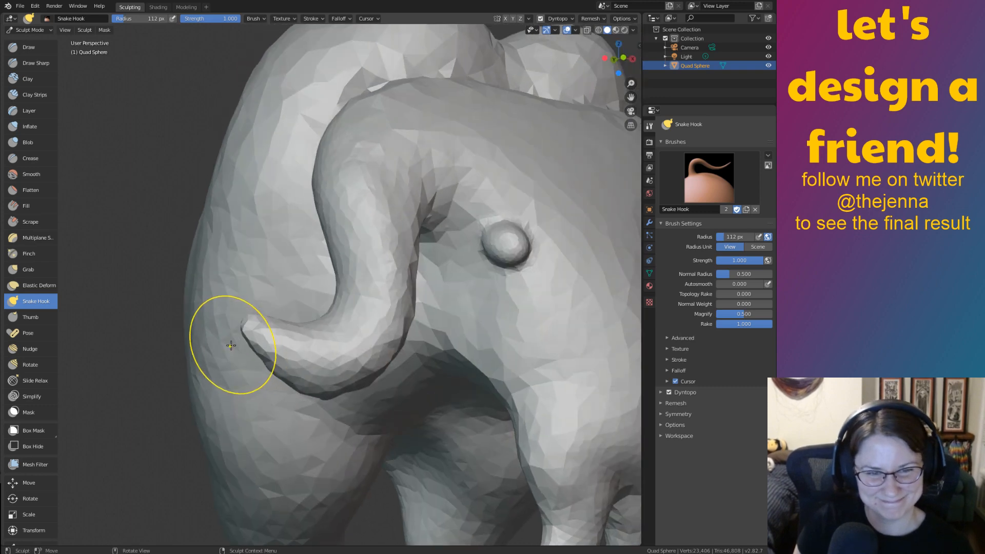
{"action": "mouse_move", "coordinate": [244, 323]}
{"action": "left_mouse_down"}
{"action": "mouse_move", "coordinate": [232, 313]}
{"action": "mouse_move", "coordinate": [202, 325]}
{"action": "mouse_move", "coordinate": [216, 387]}
{"action": "left_mouse_up"}
Compare both horns from the front and undo the strokes made on only one of them.
{"action": "middle_click_drag", "start_coordinate": [331, 435], "coordinate": [339, 523], "text": "ctrl"}
{"action": "middle_click_drag", "start_coordinate": [438, 409], "coordinate": [318, 354]}
{"action": "mouse_move", "coordinate": [543, 299]}
{"action": "middle_mouse_down"}
{"action": "mouse_move", "coordinate": [376, 289]}
{"action": "mouse_move", "coordinate": [446, 343]}
{"action": "mouse_move", "coordinate": [419, 343]}
{"action": "mouse_move", "coordinate": [440, 339]}
{"action": "mouse_move", "coordinate": [439, 241]}
{"action": "middle_mouse_up"}
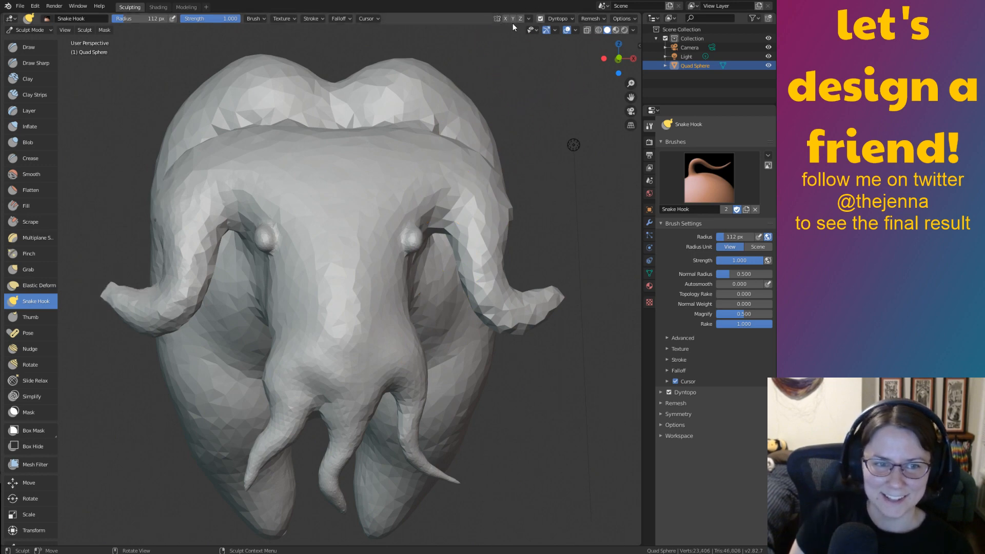
{"action": "key", "text": "ctrl+z"}
{"action": "key", "text": "ctrl+z"}
{"action": "key", "text": "ctrl+z"}
{"action": "key", "text": "ctrl+z"}
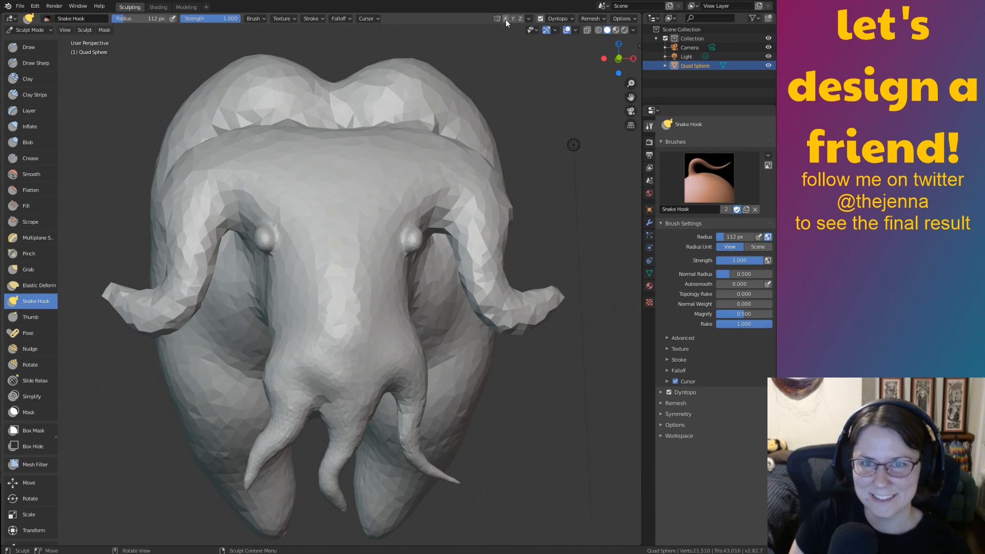
Enable X-axis mirror symmetry and inflate both horns along their front faces from the upper bend to the tip.
{"action": "left_click", "coordinate": [506, 19]}
{"action": "mouse_move", "coordinate": [551, 136]}
{"action": "middle_mouse_down"}
{"action": "mouse_move", "coordinate": [560, 154]}
{"action": "mouse_move", "coordinate": [468, 295]}
{"action": "middle_mouse_up"}
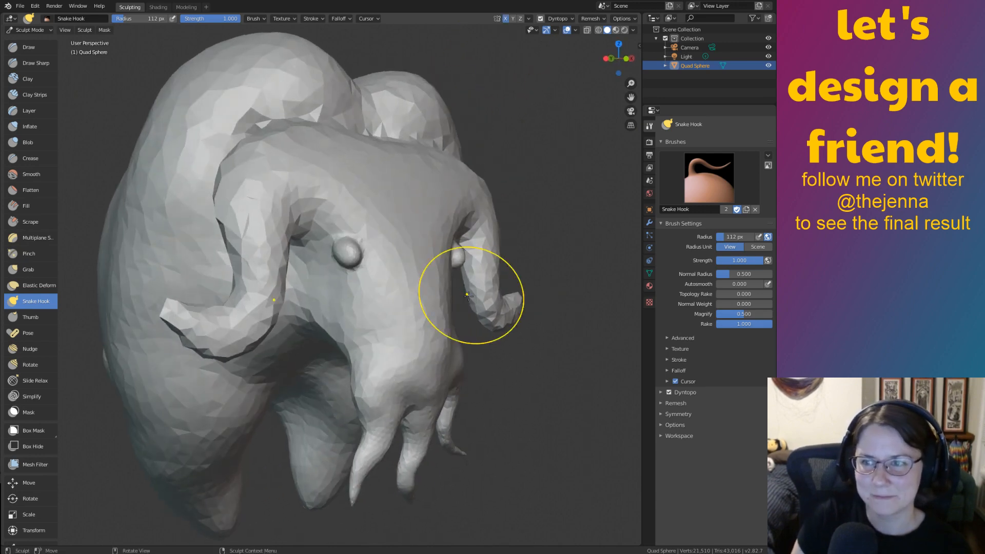
{"action": "mouse_move", "coordinate": [533, 390]}
{"action": "middle_mouse_down", "text": "ctrl"}
{"action": "mouse_move", "coordinate": [457, 334]}
{"action": "mouse_move", "coordinate": [457, 262]}
{"action": "middle_mouse_up", "text": "ctrl"}
{"action": "mouse_move", "coordinate": [457, 261]}
{"action": "middle_mouse_down"}
{"action": "mouse_move", "coordinate": [477, 244]}
{"action": "mouse_move", "coordinate": [470, 266]}
{"action": "mouse_move", "coordinate": [452, 254]}
{"action": "mouse_move", "coordinate": [451, 268]}
{"action": "middle_mouse_up"}
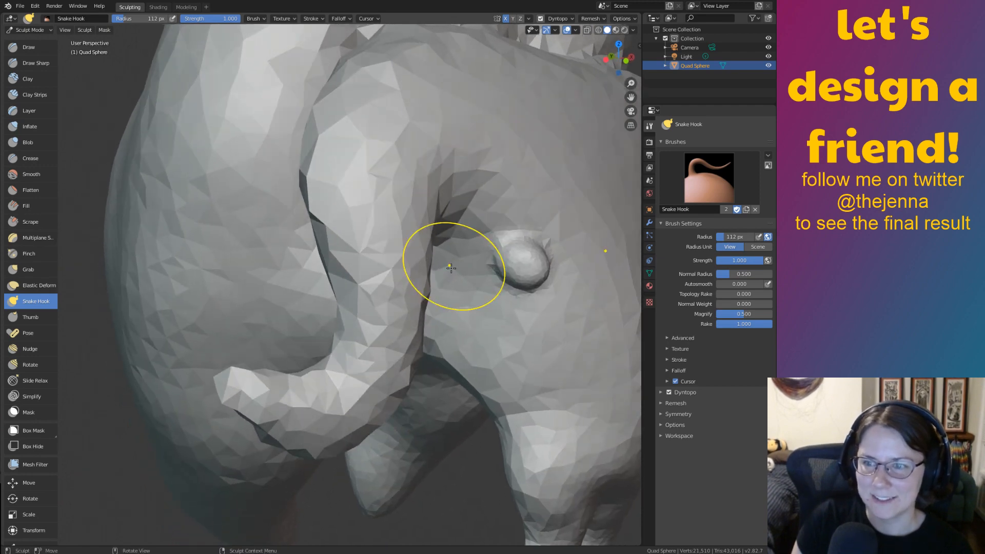
{"action": "key", "text": "i"}
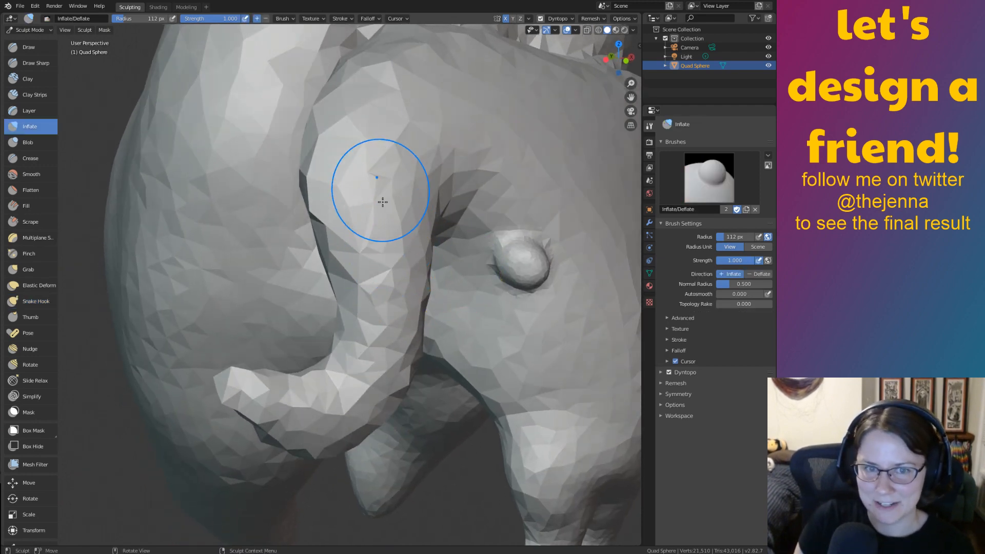
{"action": "mouse_move", "coordinate": [382, 201]}
{"action": "left_mouse_down"}
{"action": "mouse_move", "coordinate": [369, 390]}
{"action": "mouse_move", "coordinate": [241, 406]}
{"action": "mouse_move", "coordinate": [349, 277]}
{"action": "mouse_move", "coordinate": [397, 74]}
{"action": "mouse_move", "coordinate": [359, 354]}
{"action": "mouse_move", "coordinate": [411, 193]}
{"action": "mouse_move", "coordinate": [359, 410]}
{"action": "mouse_move", "coordinate": [235, 403]}
{"action": "left_mouse_up"}
Inflate the remaining sides of the mirrored horns from behind, above and the front to thicken them evenly.
{"action": "mouse_move", "coordinate": [236, 403]}
{"action": "middle_mouse_down"}
{"action": "mouse_move", "coordinate": [444, 343]}
{"action": "mouse_move", "coordinate": [375, 388]}
{"action": "middle_mouse_up"}
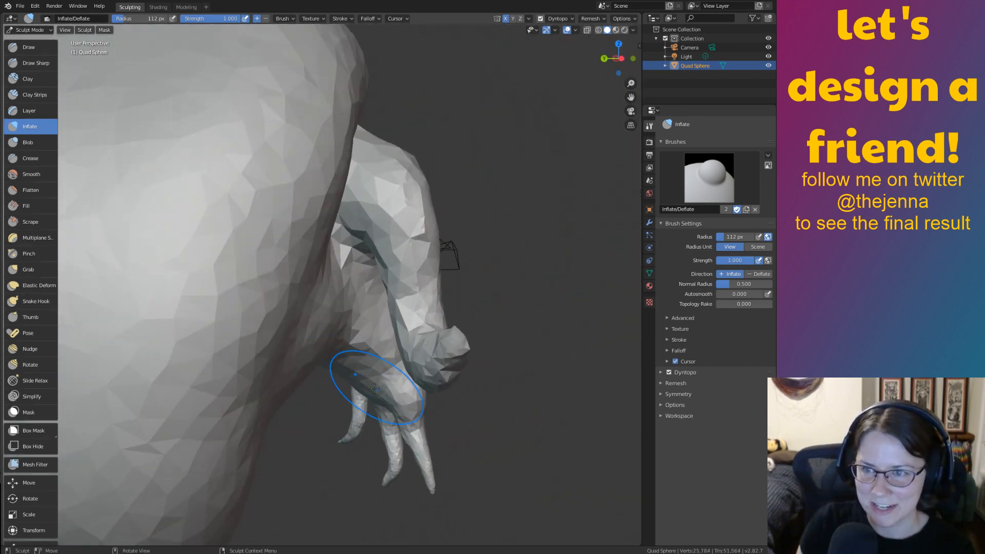
{"action": "scroll", "coordinate": [374, 389], "scroll_direction": "up", "scroll_amount": 2}
{"action": "mouse_move", "coordinate": [424, 197]}
{"action": "left_mouse_down"}
{"action": "mouse_move", "coordinate": [428, 367]}
{"action": "mouse_move", "coordinate": [467, 399]}
{"action": "left_mouse_up"}
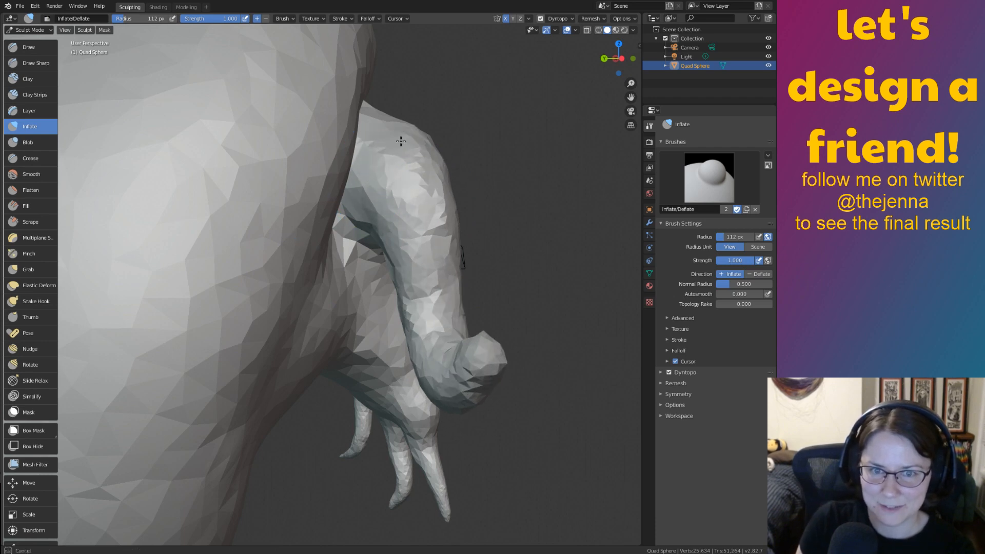
{"action": "left_click_drag", "start_coordinate": [400, 141], "coordinate": [457, 350]}
{"action": "middle_click_drag", "start_coordinate": [456, 349], "coordinate": [293, 310]}
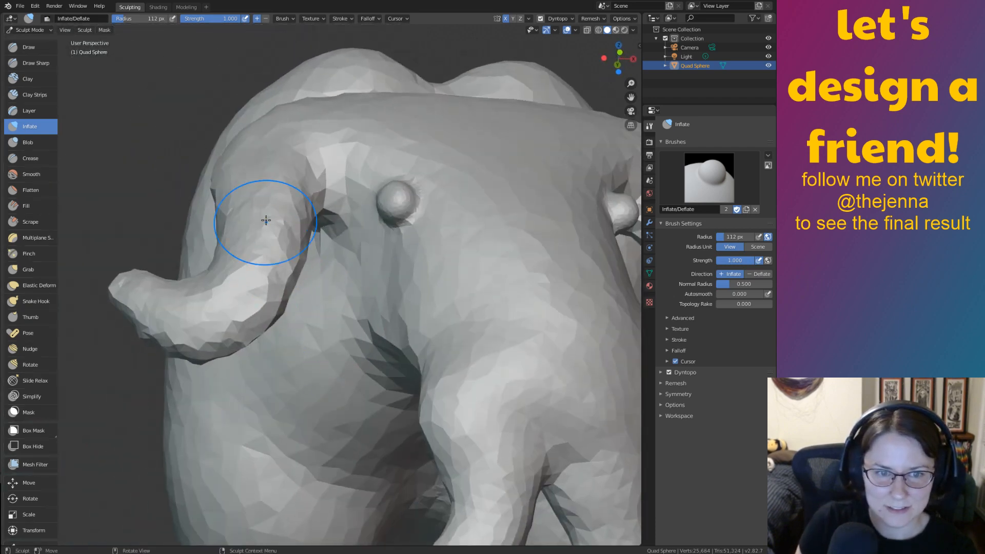
{"action": "mouse_move", "coordinate": [265, 220]}
{"action": "left_mouse_down"}
{"action": "mouse_move", "coordinate": [246, 302]}
{"action": "mouse_move", "coordinate": [226, 301]}
{"action": "left_mouse_up"}
{"action": "middle_click_drag", "start_coordinate": [200, 303], "coordinate": [289, 323]}
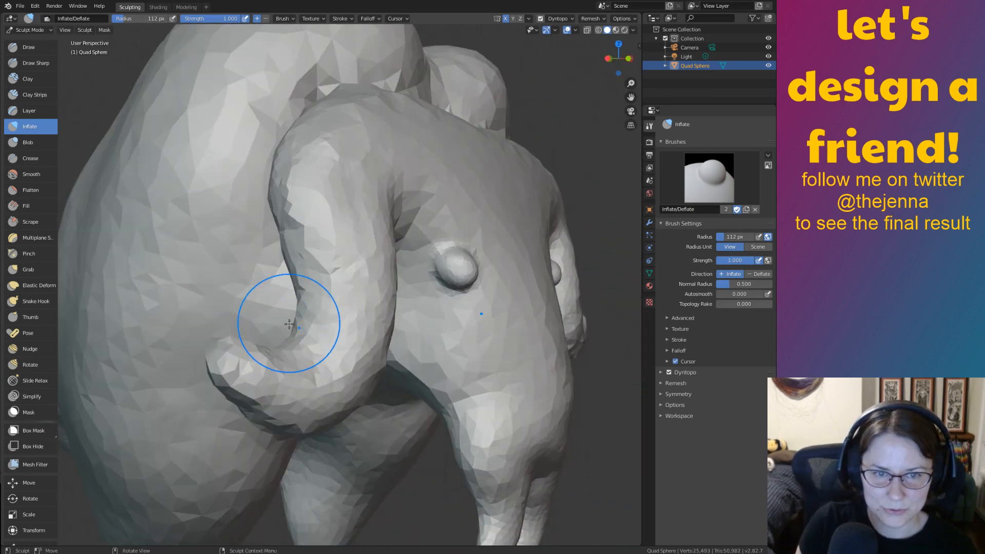
{"action": "left_click_drag", "start_coordinate": [325, 231], "coordinate": [287, 351]}
{"action": "mouse_move", "coordinate": [369, 310]}
{"action": "middle_mouse_down"}
{"action": "mouse_move", "coordinate": [539, 277]}
{"action": "mouse_move", "coordinate": [367, 333]}
{"action": "middle_mouse_up"}
Smooth the thickened horns along their full curve into even, rounded shapes with the Smooth brush.
{"action": "key", "text": "shift+s"}
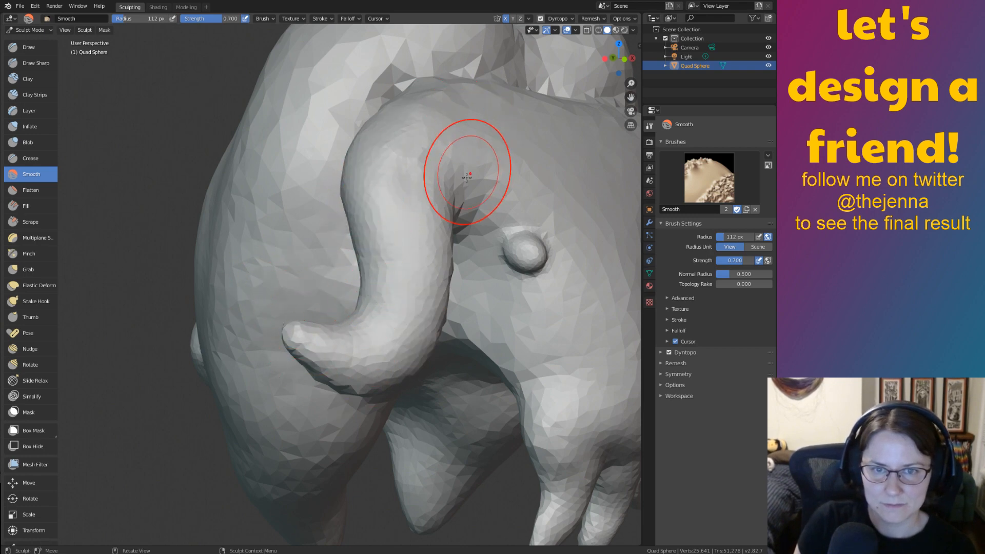
{"action": "mouse_move", "coordinate": [467, 176]}
{"action": "middle_mouse_down"}
{"action": "mouse_move", "coordinate": [430, 199]}
{"action": "mouse_move", "coordinate": [450, 231]}
{"action": "mouse_move", "coordinate": [501, 248]}
{"action": "mouse_move", "coordinate": [481, 240]}
{"action": "middle_mouse_up"}
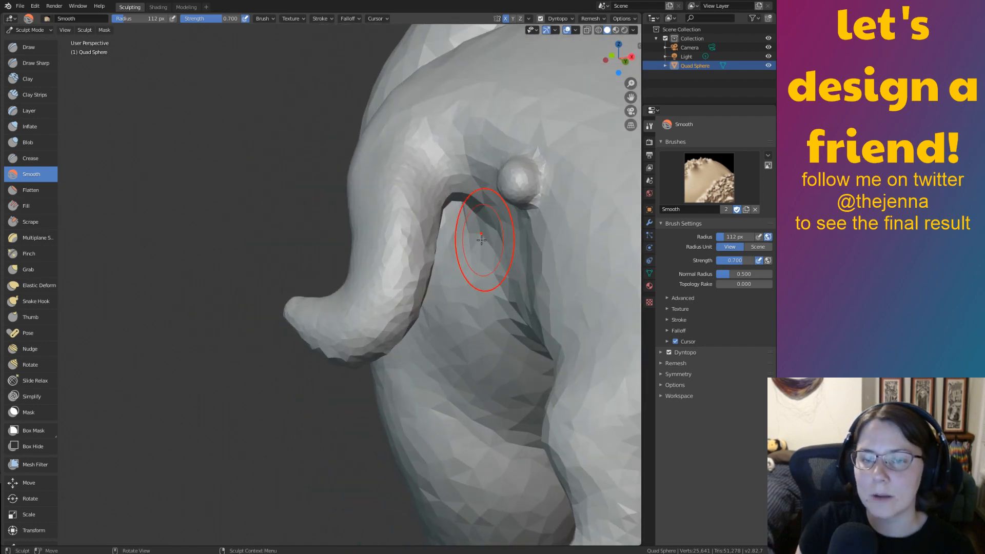
{"action": "middle_click_drag", "start_coordinate": [417, 313], "coordinate": [458, 352]}
{"action": "mouse_move", "coordinate": [388, 286]}
{"action": "middle_mouse_down"}
{"action": "mouse_move", "coordinate": [488, 260]}
{"action": "mouse_move", "coordinate": [418, 360]}
{"action": "mouse_move", "coordinate": [466, 332]}
{"action": "mouse_move", "coordinate": [400, 312]}
{"action": "middle_mouse_up"}
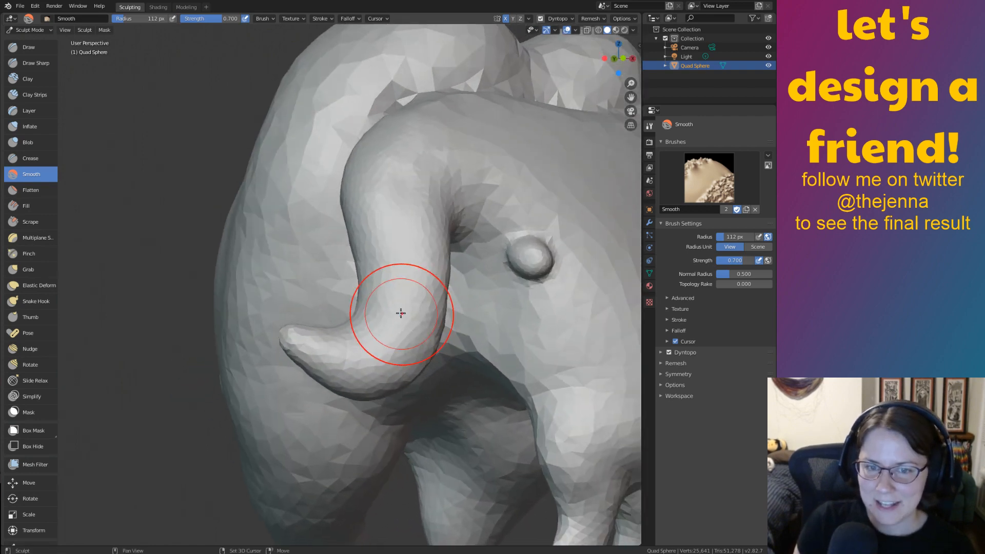
{"action": "middle_click_drag", "start_coordinate": [415, 375], "coordinate": [415, 336], "text": "ctrl"}
{"action": "mouse_move", "coordinate": [485, 317]}
{"action": "middle_mouse_down", "text": "shift"}
{"action": "mouse_move", "coordinate": [488, 283]}
{"action": "mouse_move", "coordinate": [502, 290]}
{"action": "middle_mouse_up", "text": "shift"}
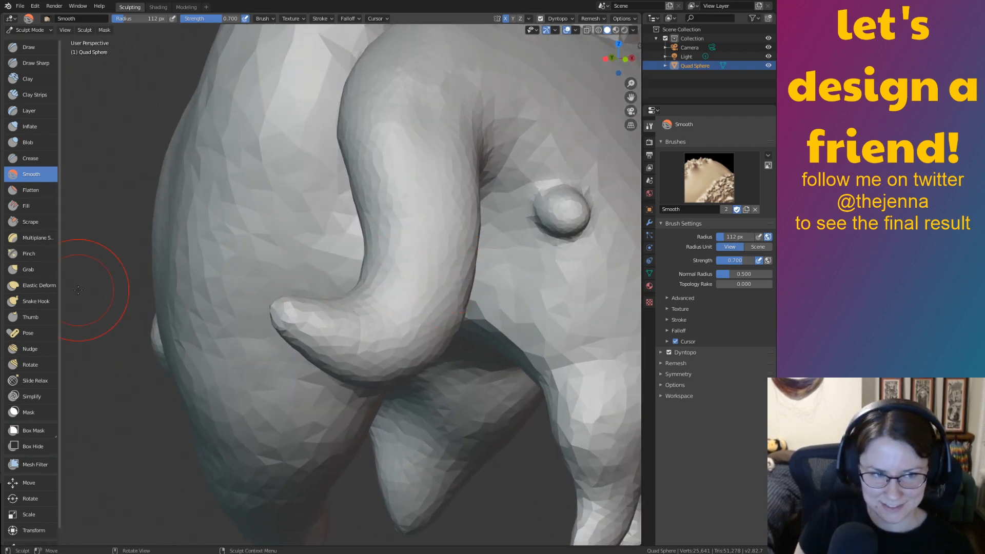
Try drawing the horn tips out into a longer, downward-curving point with Snake Hook, and undo the stroke.
{"action": "left_click", "coordinate": [34, 298]}
{"action": "mouse_move", "coordinate": [362, 307]}
{"action": "middle_mouse_down"}
{"action": "mouse_move", "coordinate": [384, 317]}
{"action": "mouse_move", "coordinate": [361, 309]}
{"action": "mouse_move", "coordinate": [482, 275]}
{"action": "mouse_move", "coordinate": [448, 286]}
{"action": "middle_mouse_up"}
{"action": "mouse_move", "coordinate": [325, 318]}
{"action": "left_mouse_down"}
{"action": "mouse_move", "coordinate": [268, 307]}
{"action": "mouse_move", "coordinate": [253, 353]}
{"action": "left_mouse_up"}
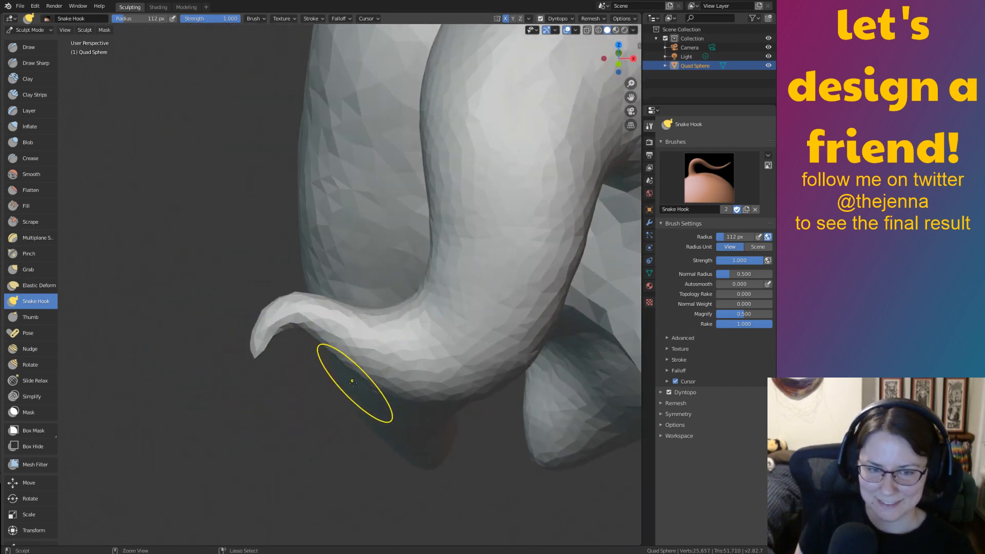
{"action": "key", "text": "ctrl+s"}
{"action": "middle_click_drag", "start_coordinate": [451, 373], "coordinate": [466, 343]}
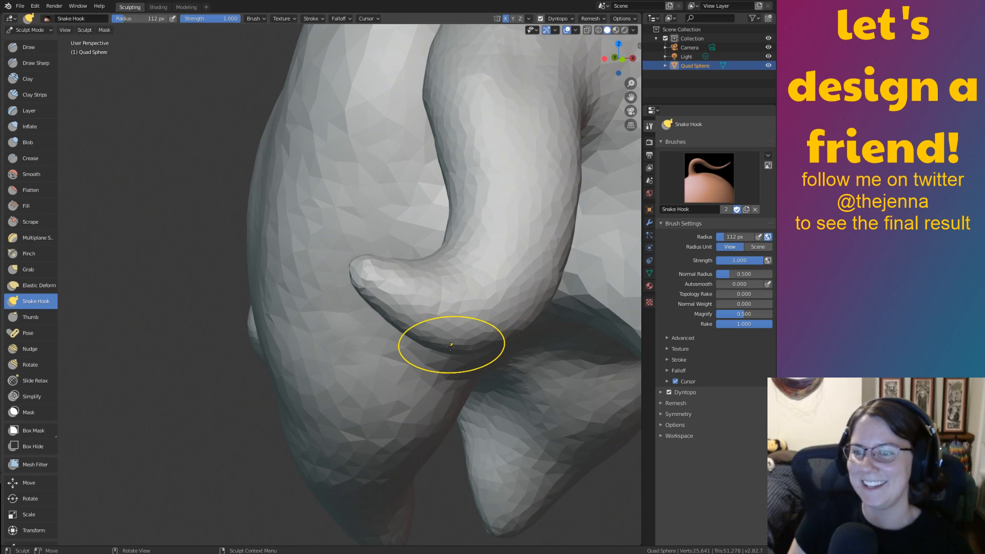
{"action": "middle_click_drag", "start_coordinate": [509, 315], "coordinate": [501, 325]}
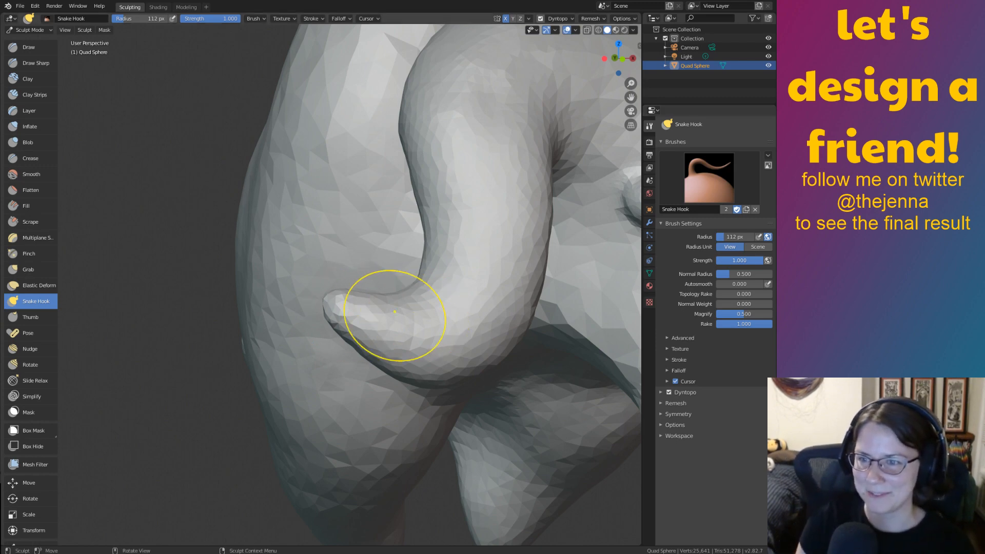
Save the file, and try pulling the horn tips outward with the Grab brush, undoing the strokes.
{"action": "mouse_move", "coordinate": [405, 309]}
{"action": "middle_mouse_down"}
{"action": "mouse_move", "coordinate": [488, 312]}
{"action": "mouse_move", "coordinate": [488, 325]}
{"action": "mouse_move", "coordinate": [502, 325]}
{"action": "mouse_move", "coordinate": [488, 314]}
{"action": "mouse_move", "coordinate": [457, 330]}
{"action": "middle_mouse_up"}
{"action": "key", "text": "ctrl+s"}
{"action": "key", "text": "g"}
{"action": "left_click_drag", "start_coordinate": [351, 315], "coordinate": [330, 330]}
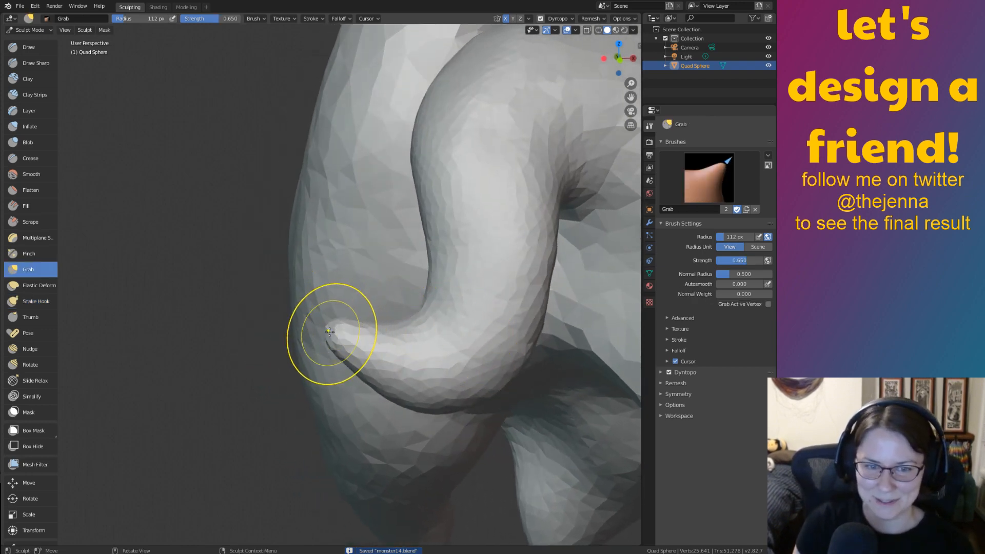
{"action": "mouse_move", "coordinate": [330, 330]}
{"action": "middle_mouse_down"}
{"action": "mouse_move", "coordinate": [338, 322]}
{"action": "mouse_move", "coordinate": [332, 328]}
{"action": "middle_mouse_up"}
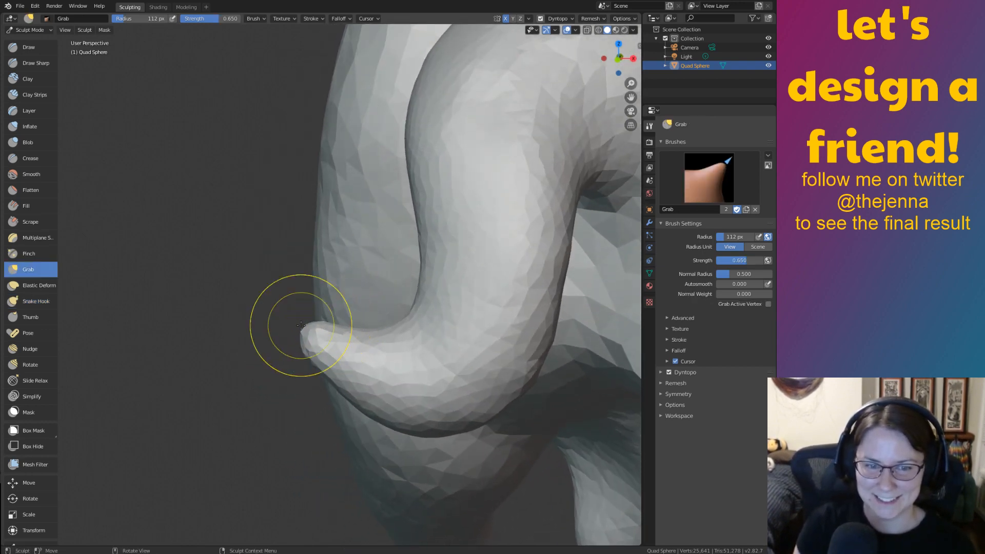
{"action": "left_click_drag", "start_coordinate": [316, 336], "coordinate": [264, 331]}
{"action": "key", "text": "ctrl+z"}
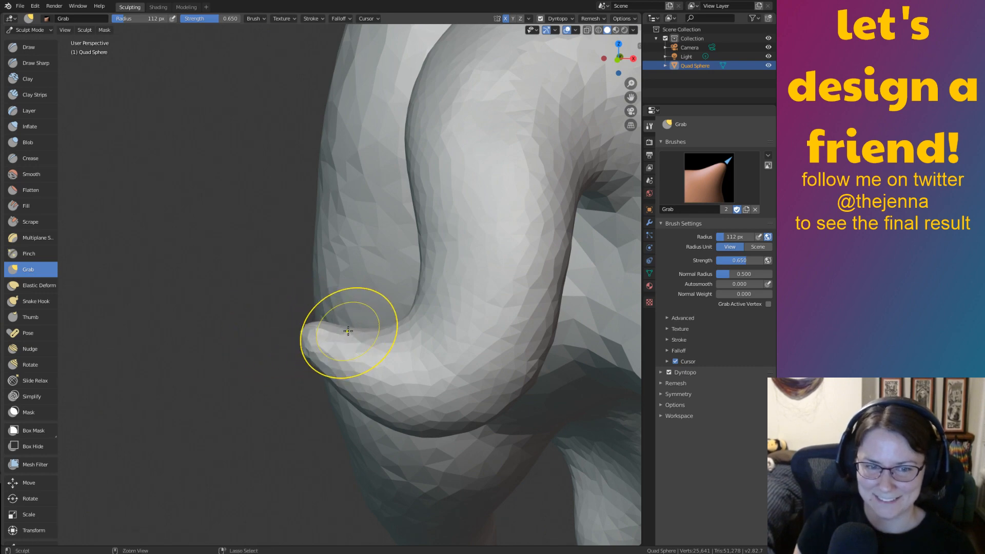
{"action": "mouse_move", "coordinate": [347, 330]}
{"action": "middle_mouse_down"}
{"action": "mouse_move", "coordinate": [408, 372]}
{"action": "mouse_move", "coordinate": [314, 370]}
{"action": "mouse_move", "coordinate": [303, 334]}
{"action": "middle_mouse_up"}
{"action": "left_click_drag", "start_coordinate": [303, 334], "coordinate": [261, 339]}
{"action": "key", "text": "ctrl+z"}
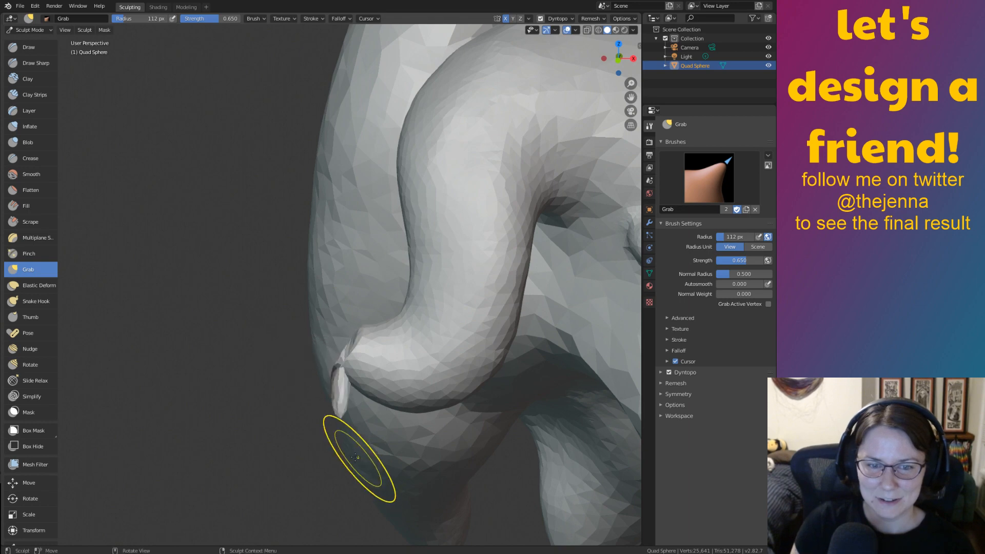
{"action": "key", "text": "ctrl+z"}
Try stretching the horn tips downward and outward with Snake Hook, and undo the strokes.
{"action": "left_click", "coordinate": [42, 304]}
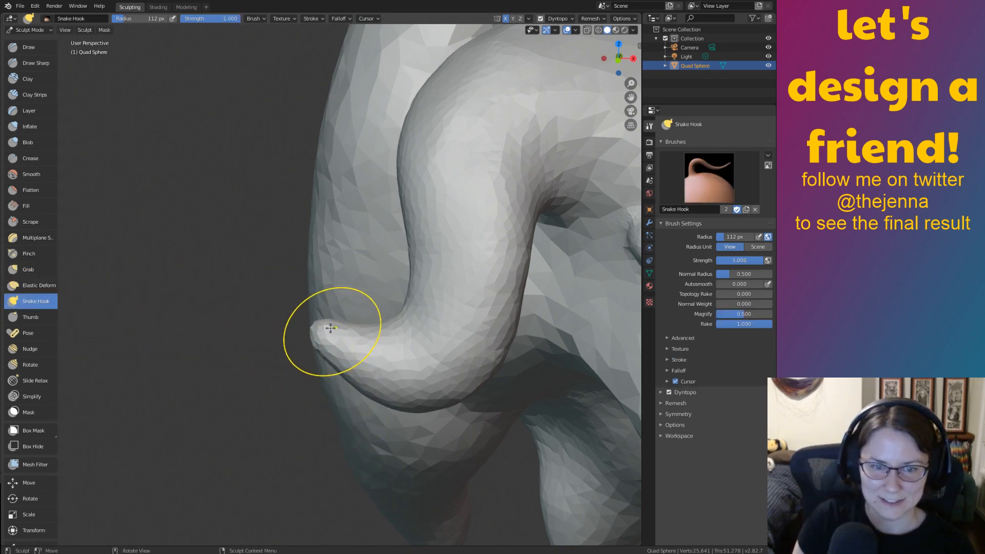
{"action": "mouse_move", "coordinate": [328, 331]}
{"action": "left_mouse_down"}
{"action": "mouse_move", "coordinate": [267, 342]}
{"action": "mouse_move", "coordinate": [303, 430]}
{"action": "left_mouse_up"}
{"action": "mouse_move", "coordinate": [303, 431]}
{"action": "middle_mouse_down"}
{"action": "mouse_move", "coordinate": [318, 407]}
{"action": "mouse_move", "coordinate": [382, 401]}
{"action": "mouse_move", "coordinate": [341, 328]}
{"action": "middle_mouse_up"}
{"action": "key", "text": "ctrl+z"}
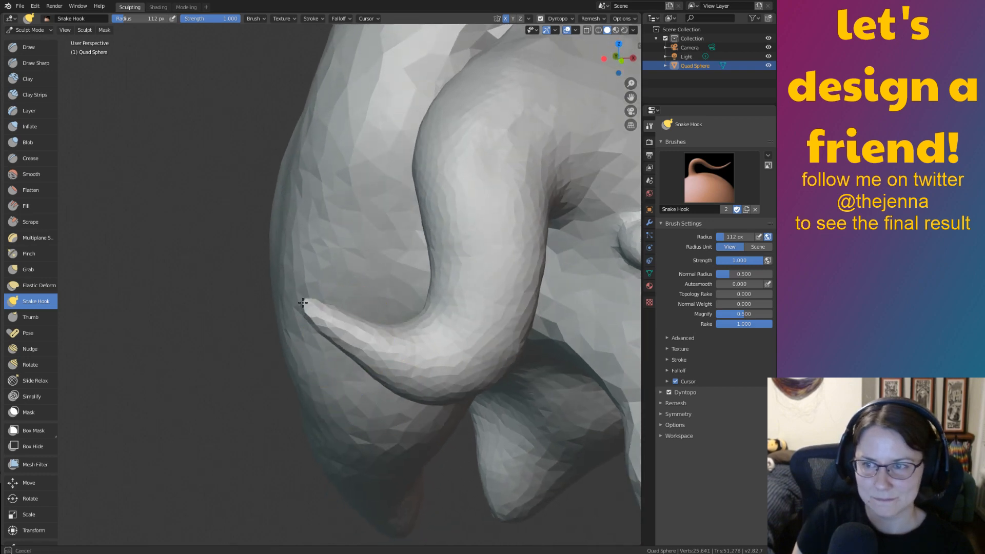
{"action": "left_click_drag", "start_coordinate": [302, 302], "coordinate": [304, 304]}
{"action": "key", "text": "ctrl+z"}
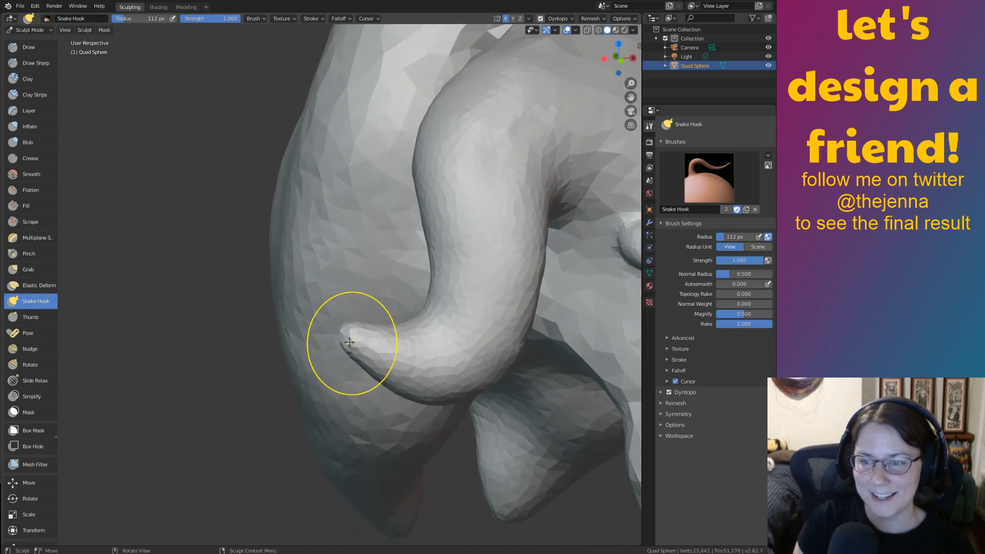
Draw the mirrored horn tips outward and curl them down into a long, thin hook with Snake Hook.
{"action": "mouse_move", "coordinate": [350, 342]}
{"action": "middle_mouse_down"}
{"action": "mouse_move", "coordinate": [323, 340]}
{"action": "mouse_move", "coordinate": [468, 292]}
{"action": "mouse_move", "coordinate": [341, 319]}
{"action": "mouse_move", "coordinate": [356, 312]}
{"action": "middle_mouse_up"}
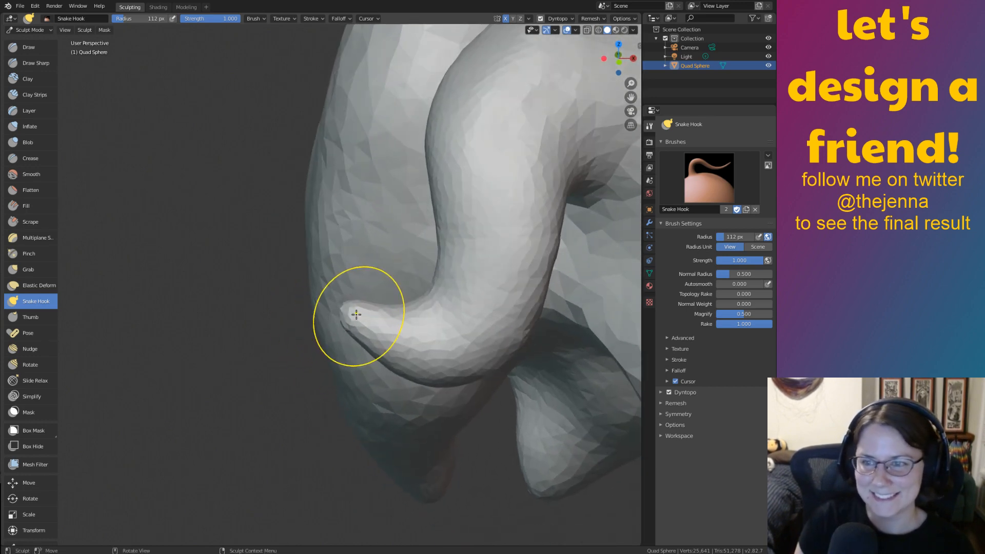
{"action": "mouse_move", "coordinate": [354, 313]}
{"action": "left_mouse_down"}
{"action": "mouse_move", "coordinate": [285, 291]}
{"action": "mouse_move", "coordinate": [300, 396]}
{"action": "left_mouse_up"}
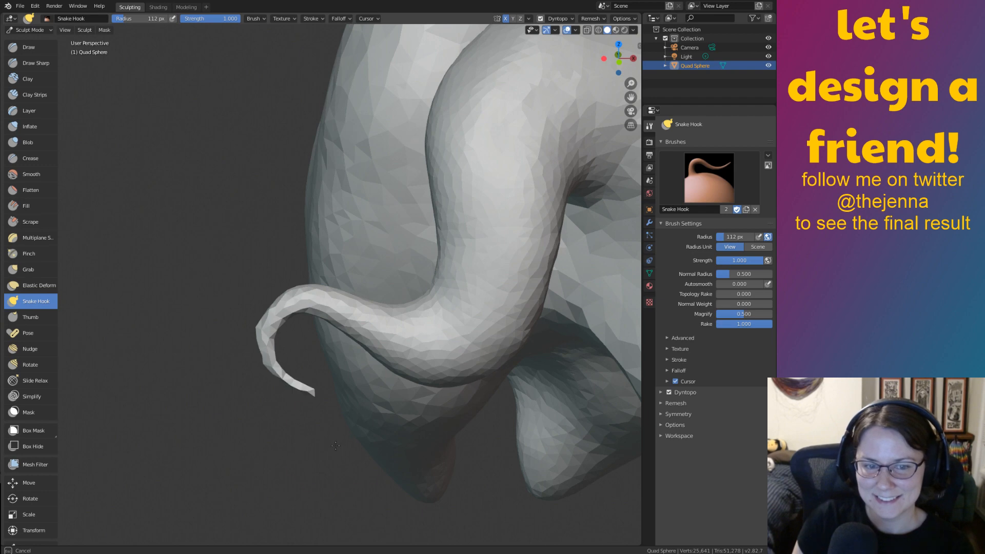
{"action": "mouse_move", "coordinate": [336, 445]}
{"action": "left_mouse_down"}
{"action": "mouse_move", "coordinate": [369, 407]}
{"action": "mouse_move", "coordinate": [360, 311]}
{"action": "mouse_move", "coordinate": [297, 292]}
{"action": "mouse_move", "coordinate": [268, 352]}
{"action": "mouse_move", "coordinate": [309, 409]}
{"action": "left_mouse_up"}
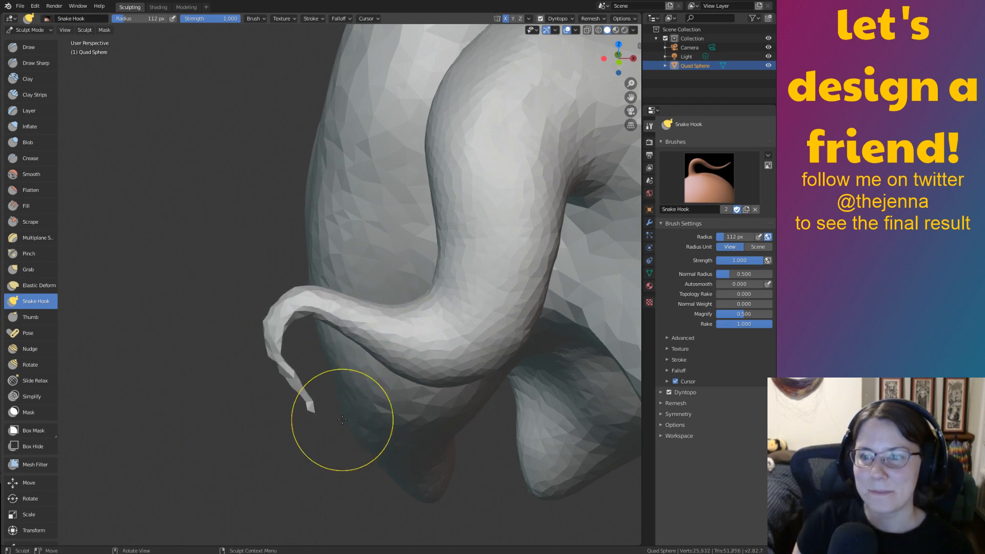
Inflate the thin hooked ends of the horns to thicken them, and save the file.
{"action": "key", "text": "i"}
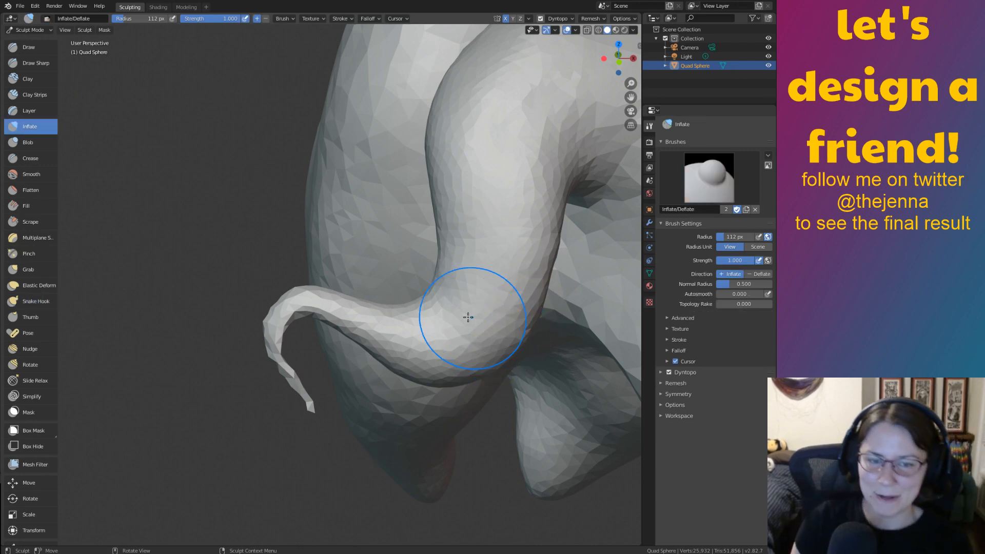
{"action": "mouse_move", "coordinate": [351, 308]}
{"action": "left_mouse_down"}
{"action": "mouse_move", "coordinate": [288, 318]}
{"action": "mouse_move", "coordinate": [307, 405]}
{"action": "mouse_move", "coordinate": [325, 298]}
{"action": "mouse_move", "coordinate": [281, 331]}
{"action": "mouse_move", "coordinate": [310, 408]}
{"action": "left_mouse_up"}
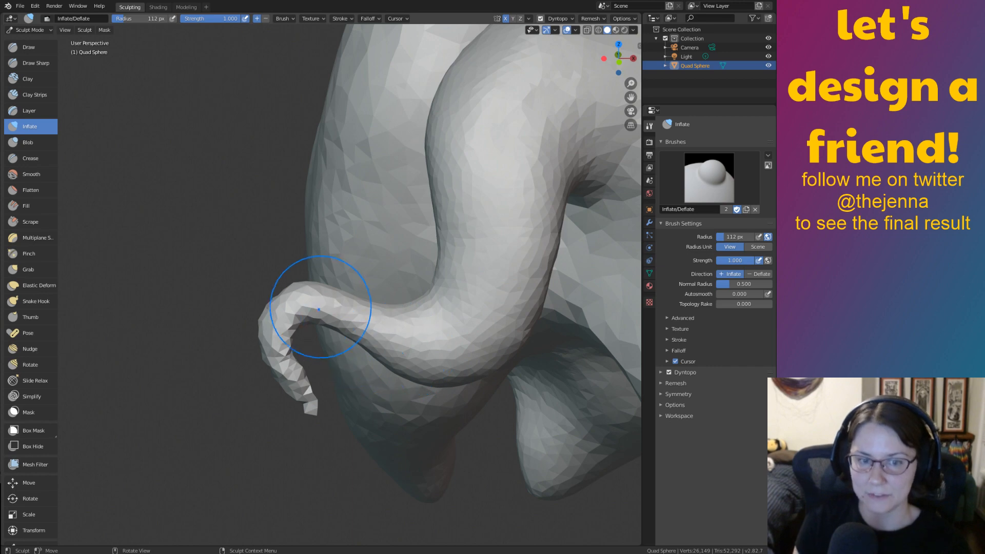
{"action": "middle_click_drag", "start_coordinate": [352, 308], "coordinate": [376, 286]}
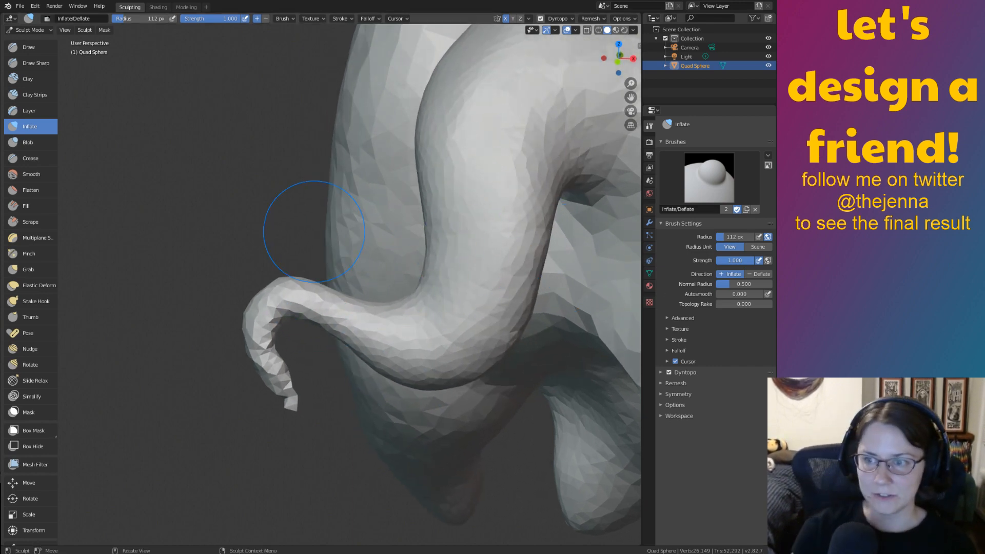
{"action": "middle_click_drag", "start_coordinate": [496, 305], "coordinate": [383, 309]}
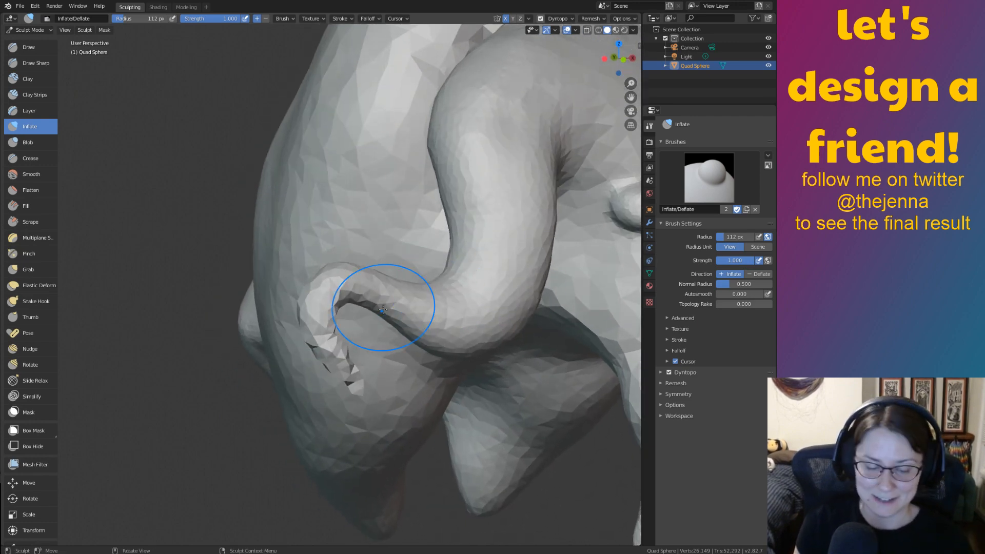
{"action": "key", "text": "ctrl+s"}
{"action": "middle_click_drag", "start_coordinate": [417, 251], "coordinate": [304, 286]}
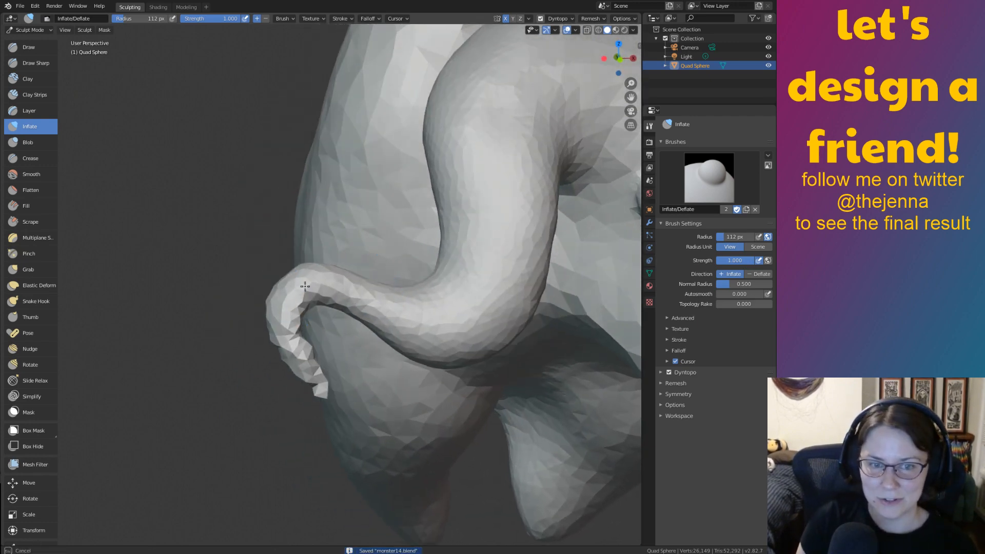
{"action": "mouse_move", "coordinate": [305, 286]}
{"action": "left_mouse_down"}
{"action": "mouse_move", "coordinate": [331, 397]}
{"action": "mouse_move", "coordinate": [292, 338]}
{"action": "mouse_move", "coordinate": [314, 282]}
{"action": "left_mouse_up"}
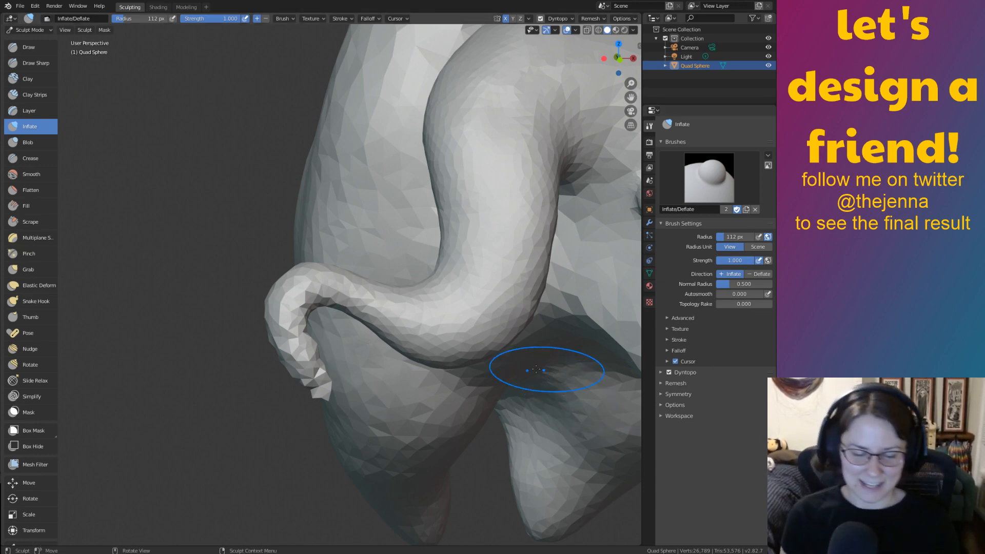
Smooth the hooked horn ends into a clean tapered point and save the file.
{"action": "middle_click_drag", "start_coordinate": [410, 331], "coordinate": [277, 352]}
{"action": "key", "text": "s"}
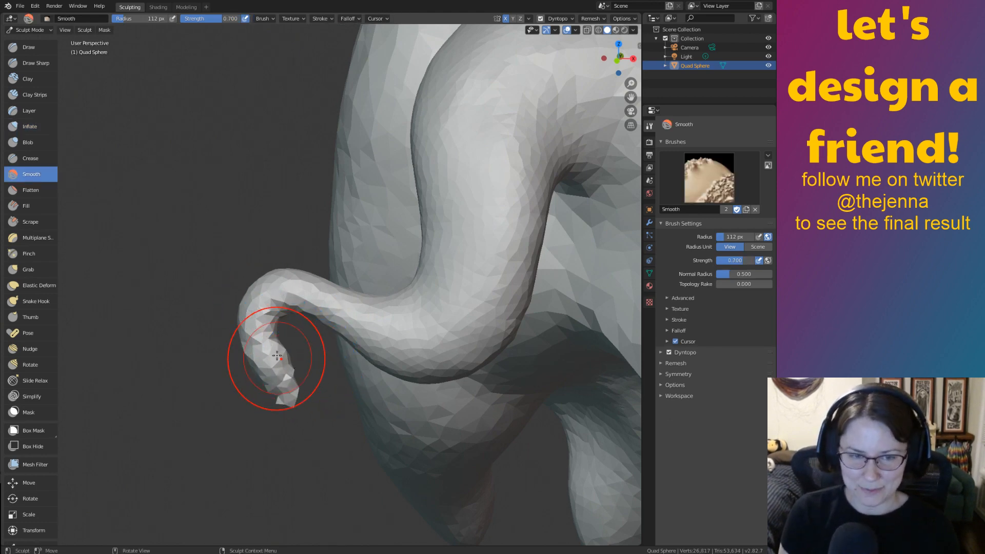
{"action": "left_click_drag", "start_coordinate": [275, 369], "coordinate": [292, 402]}
{"action": "middle_click_drag", "start_coordinate": [292, 402], "coordinate": [286, 395]}
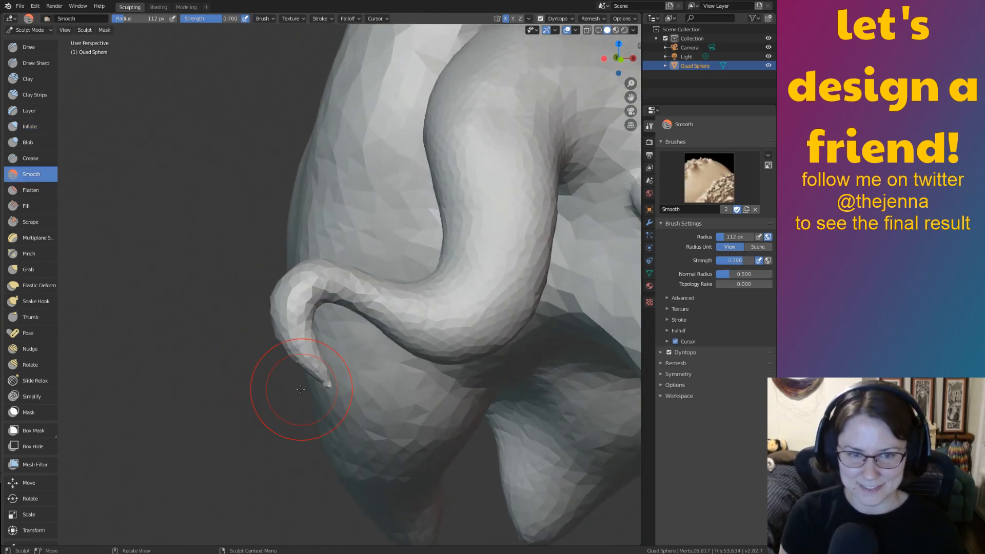
{"action": "mouse_move", "coordinate": [328, 268]}
{"action": "middle_mouse_down"}
{"action": "mouse_move", "coordinate": [343, 288]}
{"action": "mouse_move", "coordinate": [402, 313]}
{"action": "mouse_move", "coordinate": [413, 306]}
{"action": "mouse_move", "coordinate": [384, 314]}
{"action": "mouse_move", "coordinate": [354, 348]}
{"action": "mouse_move", "coordinate": [345, 405]}
{"action": "mouse_move", "coordinate": [326, 392]}
{"action": "middle_mouse_up"}
{"action": "key", "text": "ctrl+s"}
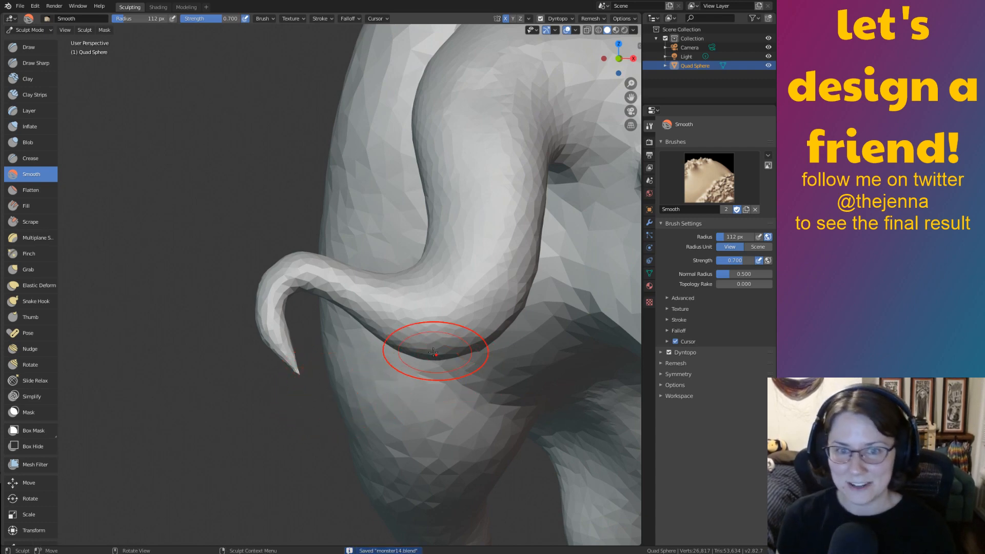
Smooth the lower horn bend, inflate the hooked ends from the front and the side, and save the file.
{"action": "mouse_move", "coordinate": [418, 406]}
{"action": "middle_mouse_down"}
{"action": "mouse_move", "coordinate": [468, 338]}
{"action": "mouse_move", "coordinate": [441, 334]}
{"action": "mouse_move", "coordinate": [437, 359]}
{"action": "middle_mouse_up"}
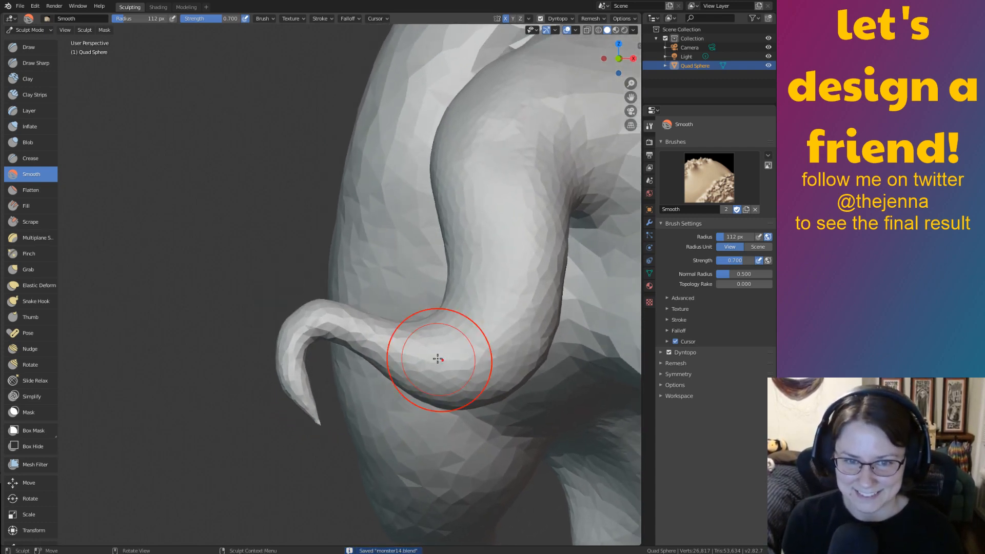
{"action": "mouse_move", "coordinate": [417, 364]}
{"action": "left_mouse_down", "text": "shift"}
{"action": "mouse_move", "coordinate": [410, 352]}
{"action": "mouse_move", "coordinate": [362, 343]}
{"action": "mouse_move", "coordinate": [414, 339]}
{"action": "left_mouse_up", "text": "shift"}
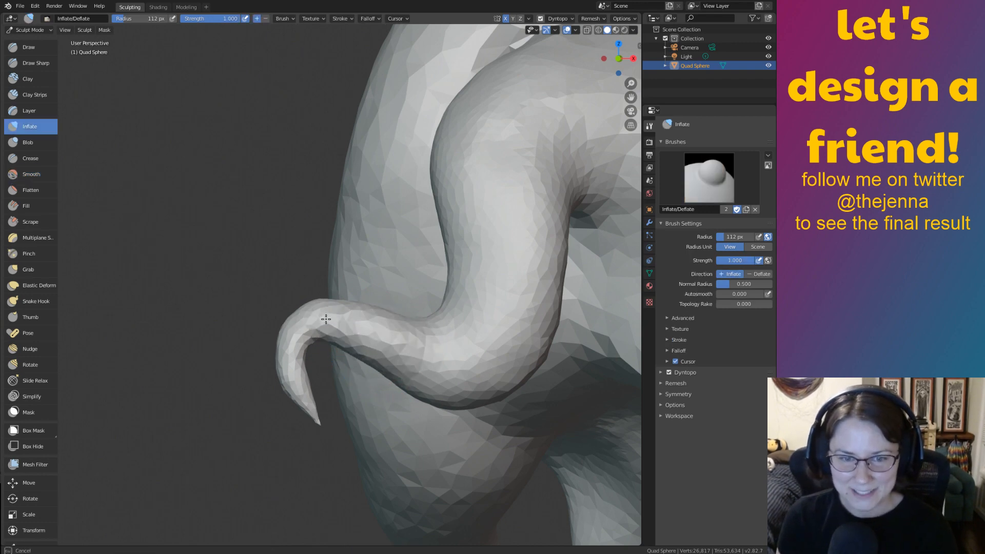
{"action": "middle_click_drag", "start_coordinate": [317, 407], "coordinate": [330, 418]}
{"action": "mouse_move", "coordinate": [461, 357]}
{"action": "left_mouse_down"}
{"action": "mouse_move", "coordinate": [451, 373]}
{"action": "mouse_move", "coordinate": [352, 378]}
{"action": "left_mouse_up"}
{"action": "middle_click_drag", "start_coordinate": [352, 378], "coordinate": [490, 324]}
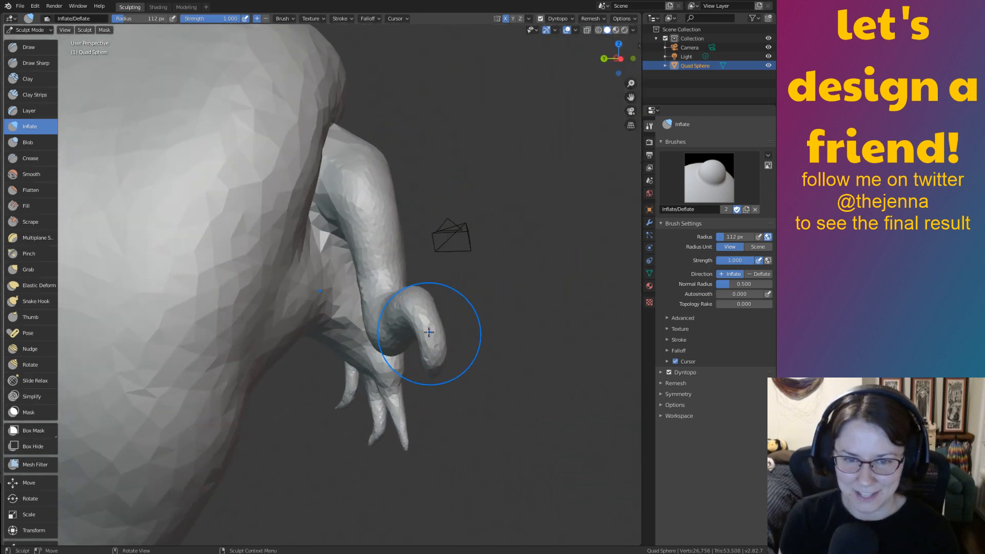
{"action": "left_click_drag", "start_coordinate": [429, 334], "coordinate": [435, 363]}
{"action": "mouse_move", "coordinate": [435, 363]}
{"action": "middle_mouse_down"}
{"action": "mouse_move", "coordinate": [385, 362]}
{"action": "mouse_move", "coordinate": [347, 331]}
{"action": "mouse_move", "coordinate": [477, 380]}
{"action": "middle_mouse_up"}
{"action": "key", "text": "ctrl+s"}
Try extending the hooked horn tips inward and downward with Snake Hook, and undo the stroke.
{"action": "middle_click_drag", "start_coordinate": [516, 340], "coordinate": [492, 334]}
{"action": "mouse_move", "coordinate": [509, 301]}
{"action": "middle_mouse_down"}
{"action": "mouse_move", "coordinate": [517, 296]}
{"action": "mouse_move", "coordinate": [470, 321]}
{"action": "mouse_move", "coordinate": [533, 315]}
{"action": "mouse_move", "coordinate": [420, 311]}
{"action": "mouse_move", "coordinate": [557, 310]}
{"action": "middle_mouse_up"}
{"action": "middle_click_drag", "start_coordinate": [557, 310], "coordinate": [523, 331]}
{"action": "scroll", "coordinate": [428, 319], "scroll_direction": "up", "scroll_amount": 1}
{"action": "mouse_move", "coordinate": [429, 319]}
{"action": "middle_mouse_down"}
{"action": "mouse_move", "coordinate": [428, 309]}
{"action": "mouse_move", "coordinate": [393, 314]}
{"action": "middle_mouse_up"}
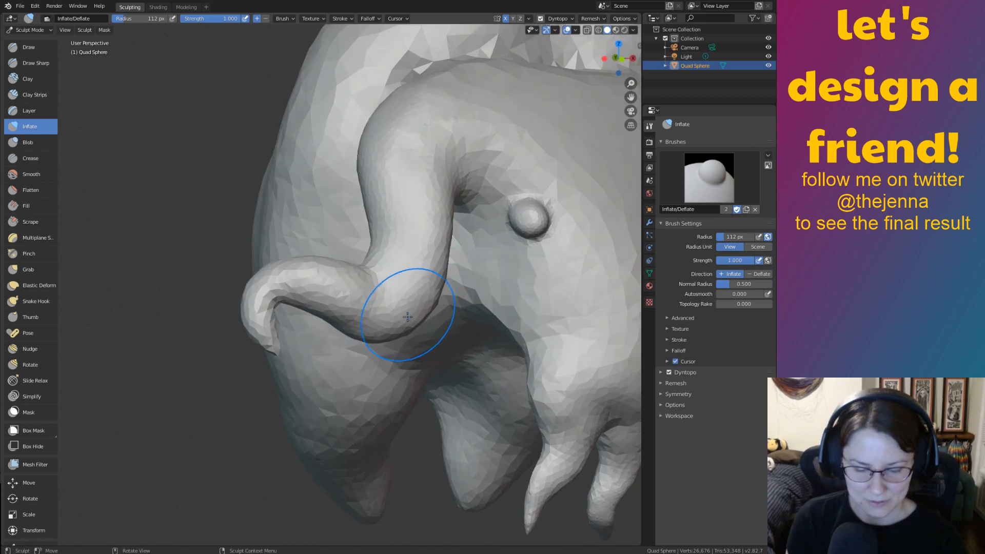
{"action": "key", "text": "g"}
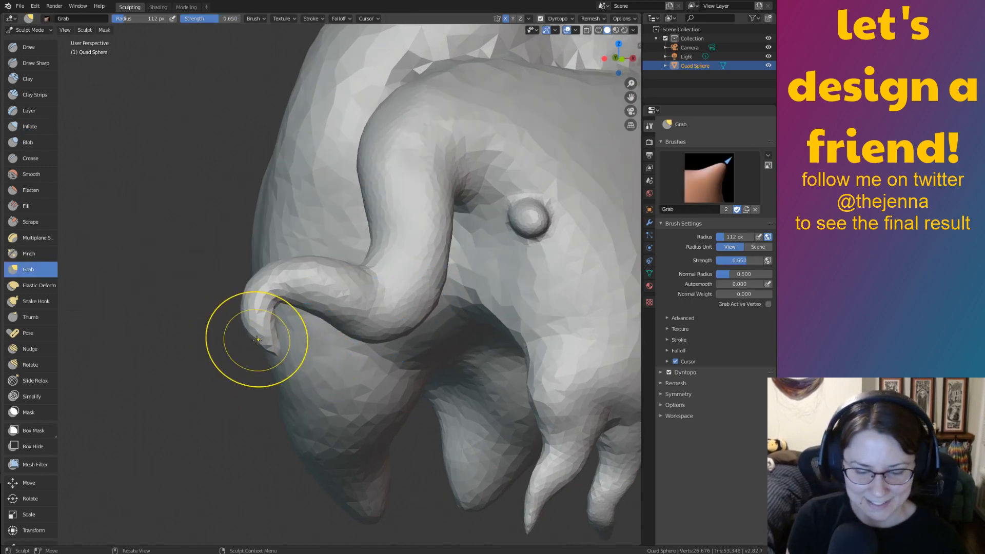
{"action": "left_click", "coordinate": [33, 301]}
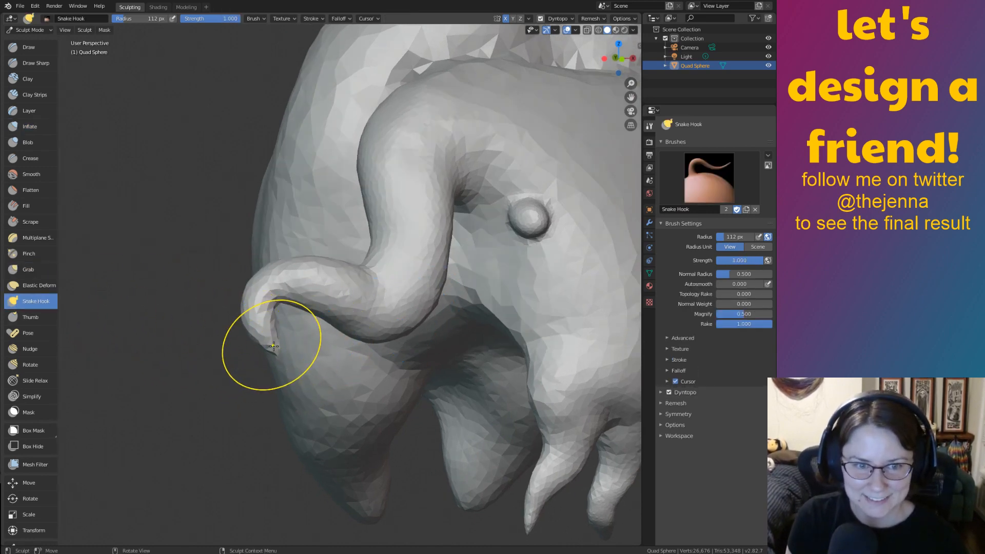
{"action": "left_click_drag", "start_coordinate": [273, 347], "coordinate": [270, 344]}
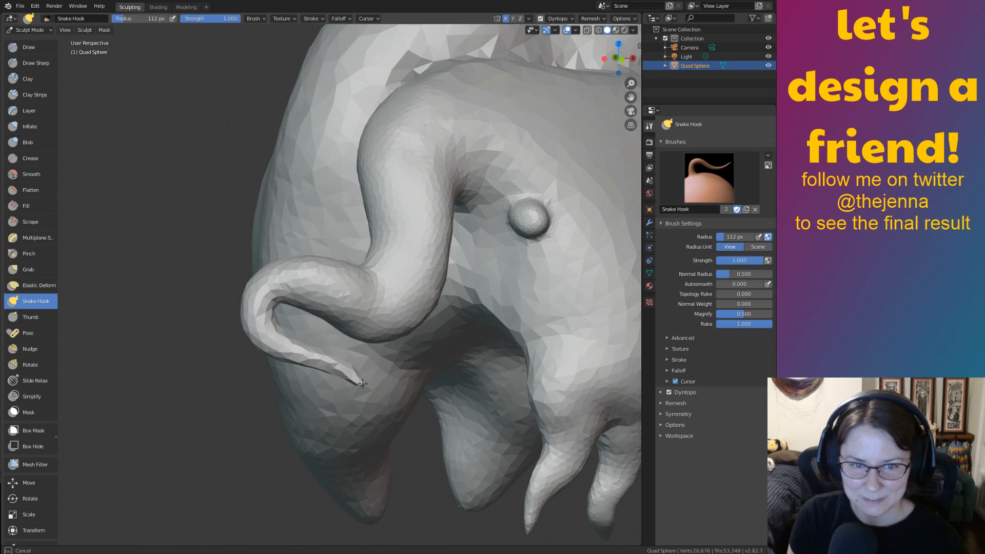
{"action": "left_click_drag", "start_coordinate": [318, 435], "coordinate": [339, 425]}
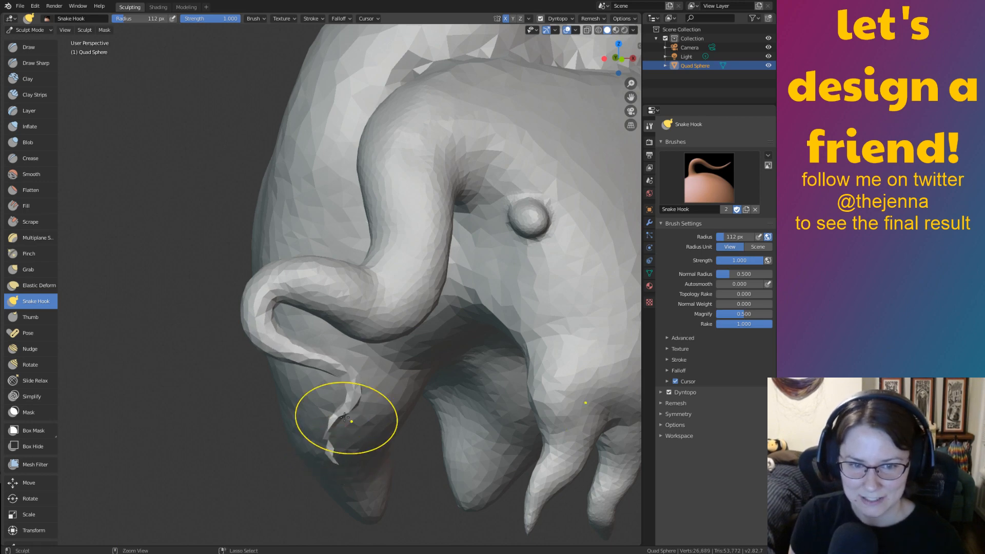
{"action": "key", "text": "ctrl+z"}
Extend the horn tips back inward below the hook with Snake Hook and inflate the new section.
{"action": "mouse_move", "coordinate": [268, 342]}
{"action": "left_mouse_down"}
{"action": "mouse_move", "coordinate": [345, 387]}
{"action": "mouse_move", "coordinate": [324, 421]}
{"action": "mouse_move", "coordinate": [329, 469]}
{"action": "mouse_move", "coordinate": [416, 477]}
{"action": "mouse_move", "coordinate": [406, 473]}
{"action": "left_mouse_up"}
{"action": "mouse_move", "coordinate": [407, 472]}
{"action": "middle_mouse_down"}
{"action": "mouse_move", "coordinate": [391, 479]}
{"action": "mouse_move", "coordinate": [385, 448]}
{"action": "mouse_move", "coordinate": [429, 408]}
{"action": "mouse_move", "coordinate": [374, 362]}
{"action": "middle_mouse_up"}
{"action": "mouse_move", "coordinate": [329, 325]}
{"action": "left_mouse_down"}
{"action": "mouse_move", "coordinate": [336, 315]}
{"action": "mouse_move", "coordinate": [362, 336]}
{"action": "mouse_move", "coordinate": [339, 356]}
{"action": "mouse_move", "coordinate": [345, 404]}
{"action": "mouse_move", "coordinate": [363, 423]}
{"action": "left_mouse_up"}
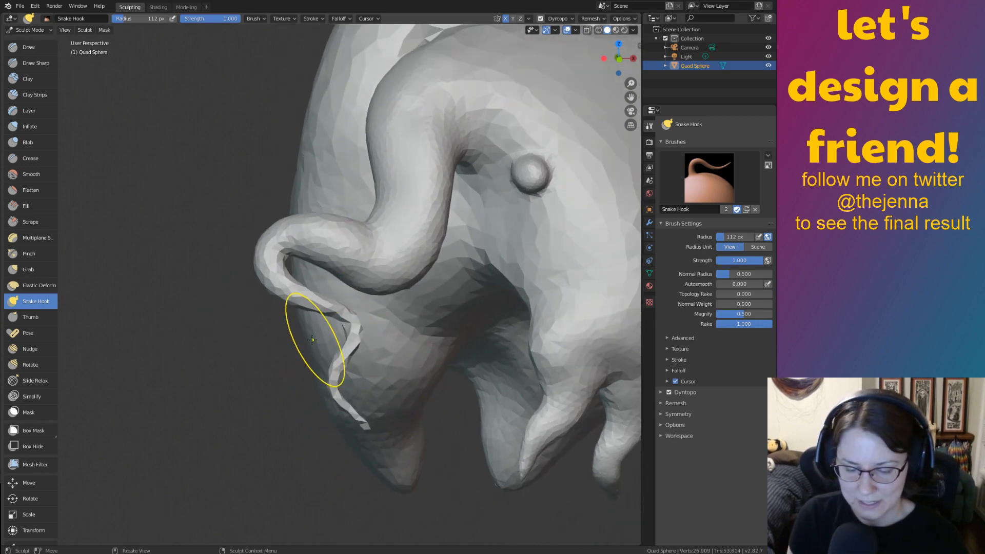
{"action": "key", "text": "ctrl+z"}
{"action": "key", "text": "i"}
{"action": "mouse_move", "coordinate": [285, 287]}
{"action": "left_mouse_down"}
{"action": "mouse_move", "coordinate": [274, 264]}
{"action": "mouse_move", "coordinate": [339, 324]}
{"action": "left_mouse_up"}
Try bending the extended horn tips into a downward S-curve with Snake Hook, and undo the stroke.
{"action": "left_click", "coordinate": [35, 301]}
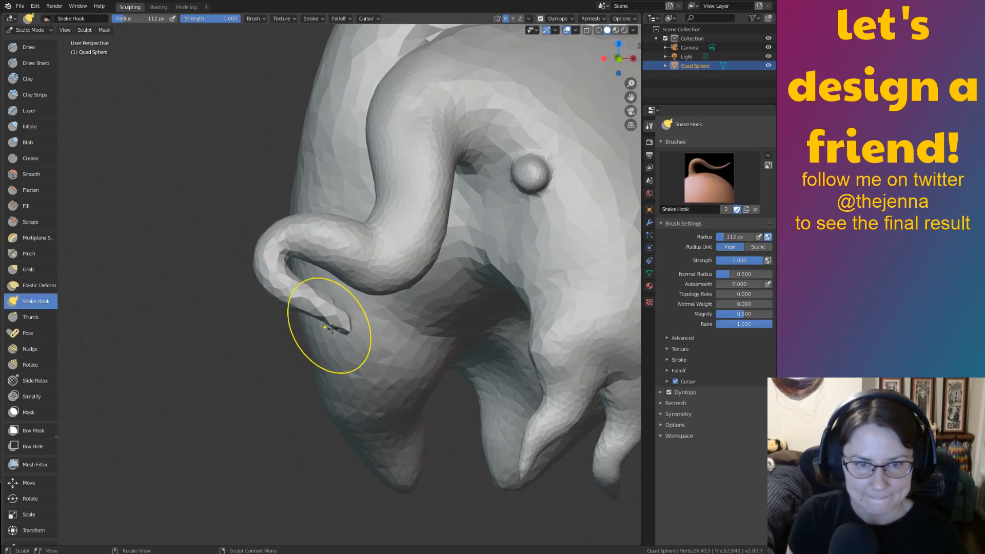
{"action": "scroll", "coordinate": [431, 400], "scroll_direction": "up", "scroll_amount": 2}
{"action": "mouse_move", "coordinate": [341, 309]}
{"action": "left_mouse_down"}
{"action": "mouse_move", "coordinate": [350, 340]}
{"action": "mouse_move", "coordinate": [390, 365]}
{"action": "mouse_move", "coordinate": [420, 406]}
{"action": "mouse_move", "coordinate": [341, 442]}
{"action": "left_mouse_up"}
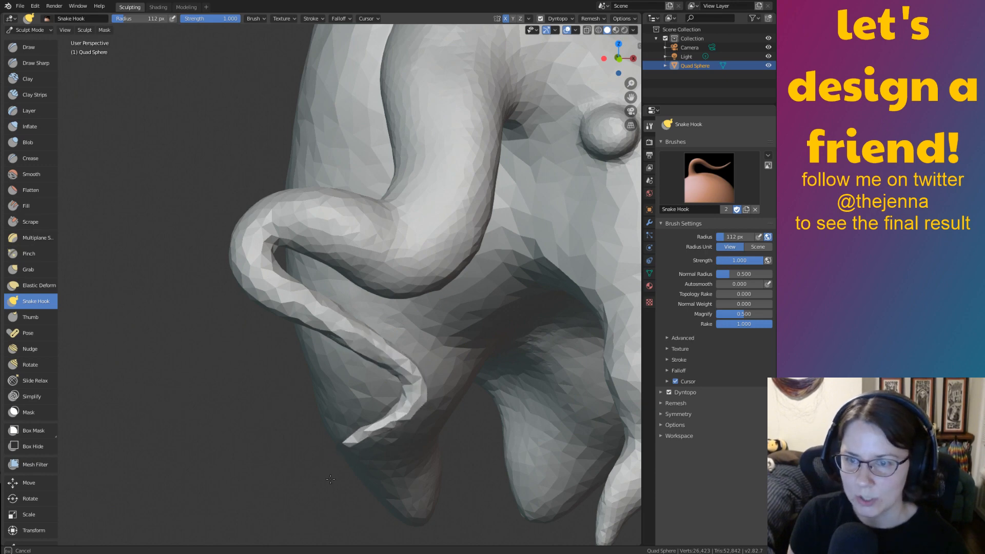
{"action": "left_click_drag", "start_coordinate": [330, 479], "coordinate": [360, 477]}
{"action": "key", "text": "ctrl+z"}
Pull the horn tips inward and down into another bend with Snake Hook, and inflate the thin new section.
{"action": "left_click_drag", "start_coordinate": [340, 319], "coordinate": [353, 334]}
{"action": "mouse_move", "coordinate": [354, 336]}
{"action": "left_mouse_down"}
{"action": "mouse_move", "coordinate": [405, 369]}
{"action": "mouse_move", "coordinate": [398, 410]}
{"action": "mouse_move", "coordinate": [346, 441]}
{"action": "mouse_move", "coordinate": [349, 451]}
{"action": "left_mouse_up"}
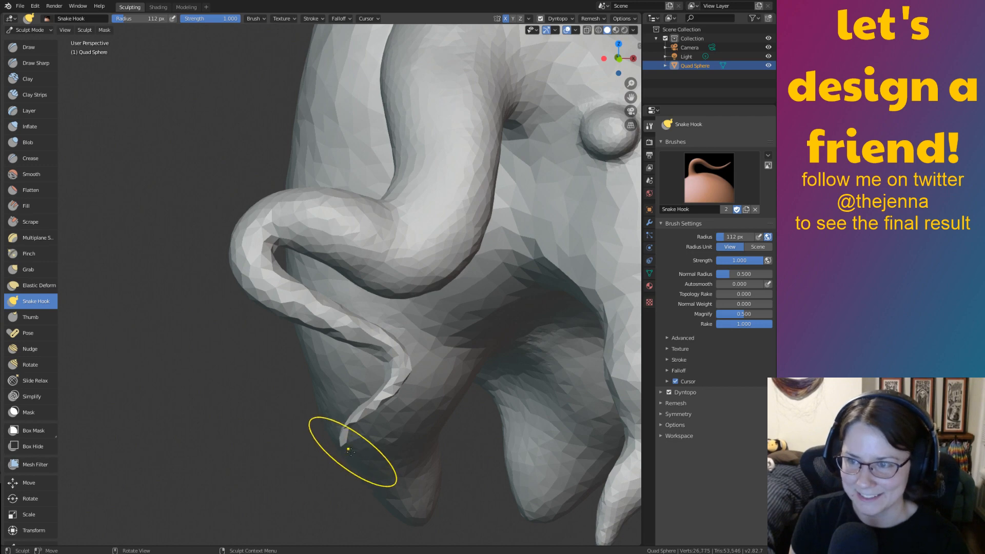
{"action": "key", "text": "i"}
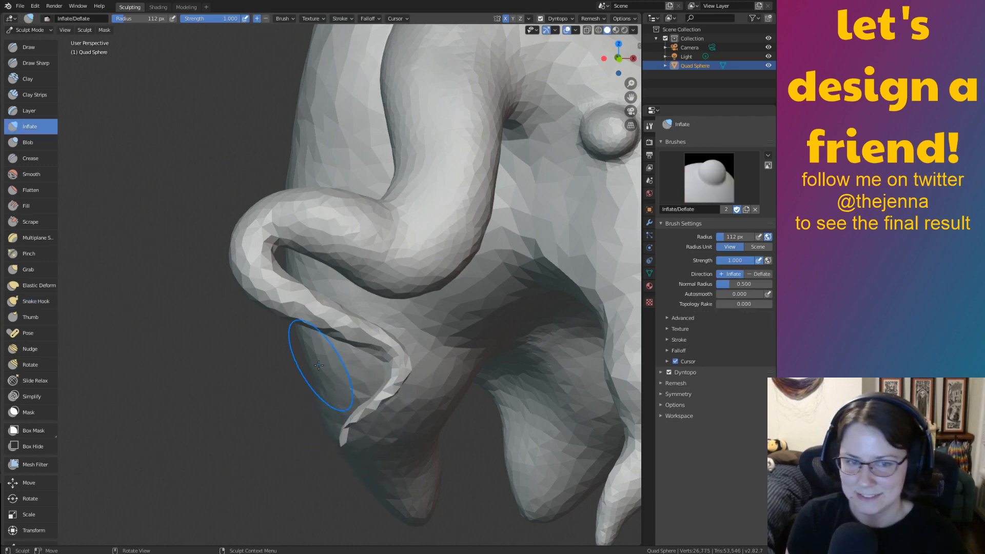
{"action": "mouse_move", "coordinate": [318, 364]}
{"action": "left_mouse_down"}
{"action": "mouse_move", "coordinate": [288, 328]}
{"action": "mouse_move", "coordinate": [354, 331]}
{"action": "mouse_move", "coordinate": [398, 389]}
{"action": "mouse_move", "coordinate": [394, 343]}
{"action": "mouse_move", "coordinate": [323, 324]}
{"action": "mouse_move", "coordinate": [323, 290]}
{"action": "mouse_move", "coordinate": [285, 297]}
{"action": "mouse_move", "coordinate": [388, 349]}
{"action": "left_mouse_up"}
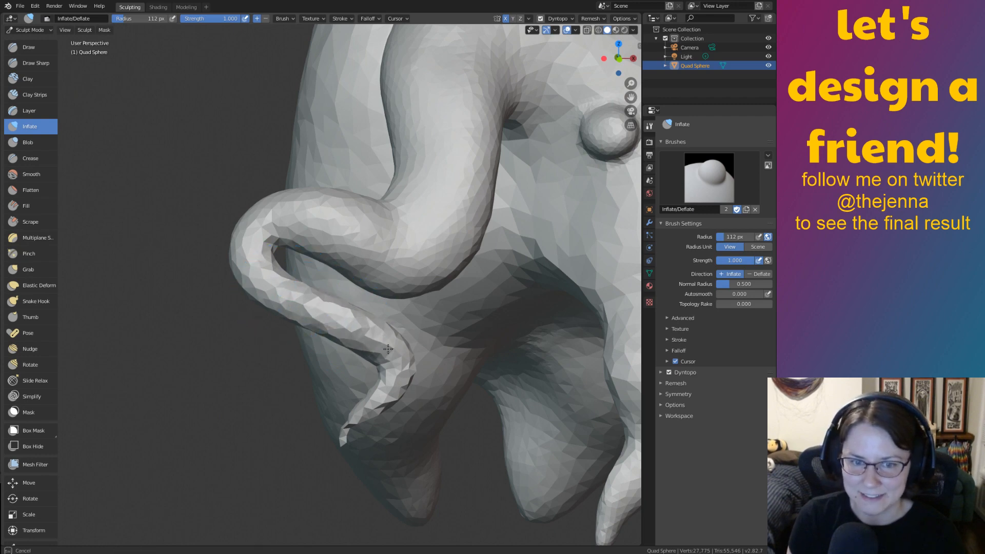
{"action": "left_click_drag", "start_coordinate": [342, 433], "coordinate": [348, 423]}
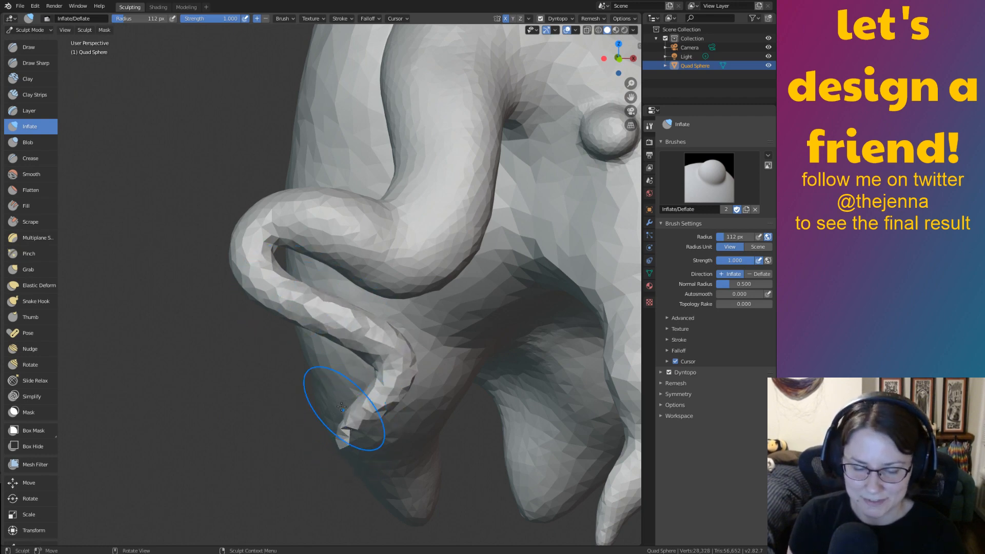
Inflate the new lower bend of the horns further, and smooth it down to a tapered tip.
{"action": "key", "text": "shift+s"}
{"action": "mouse_move", "coordinate": [329, 426]}
{"action": "middle_mouse_down"}
{"action": "mouse_move", "coordinate": [377, 391]}
{"action": "mouse_move", "coordinate": [459, 391]}
{"action": "mouse_move", "coordinate": [402, 396]}
{"action": "mouse_move", "coordinate": [431, 359]}
{"action": "middle_mouse_up"}
{"action": "scroll", "coordinate": [405, 380], "scroll_direction": "up", "scroll_amount": 1}
{"action": "key", "text": "i"}
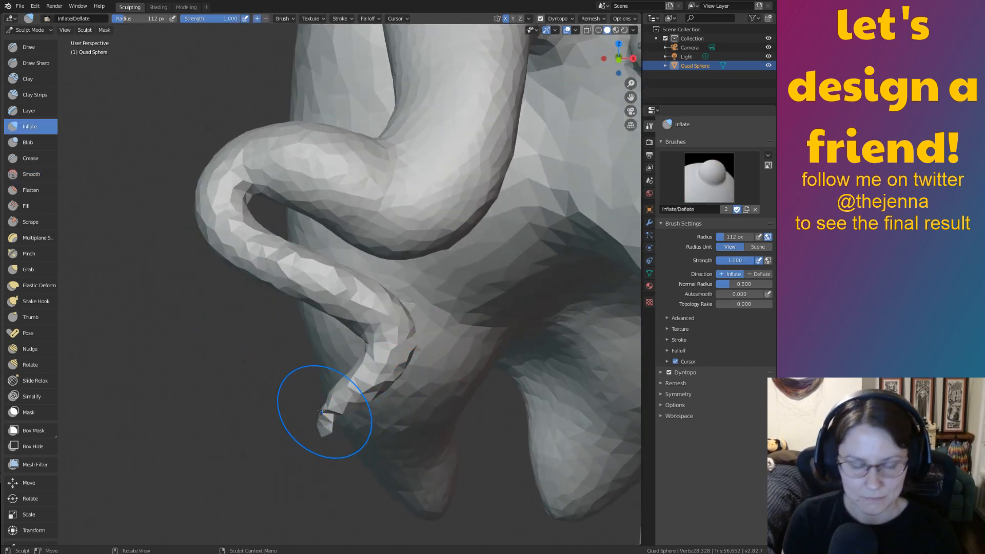
{"action": "left_click", "coordinate": [32, 301]}
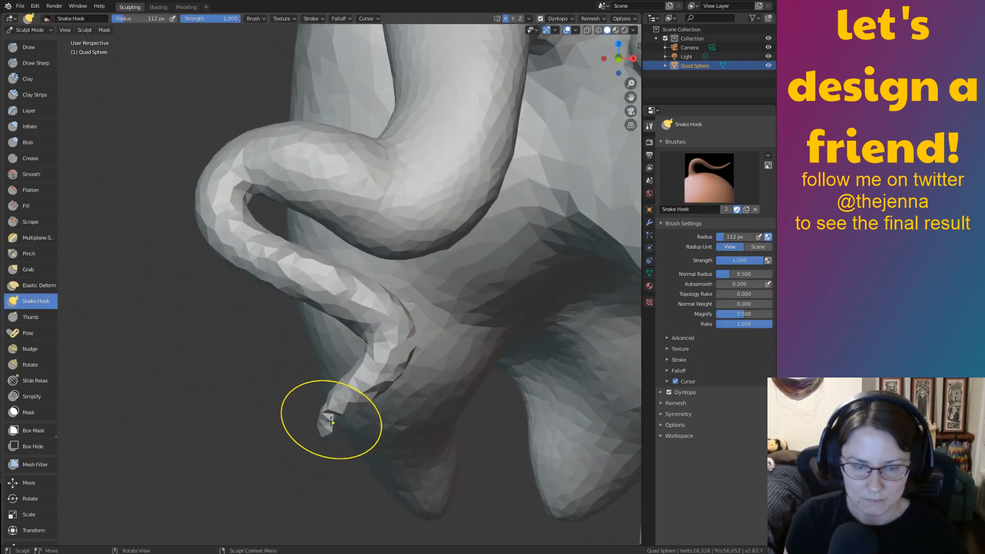
{"action": "key", "text": "i"}
{"action": "mouse_move", "coordinate": [377, 365]}
{"action": "left_mouse_down"}
{"action": "mouse_move", "coordinate": [257, 187]}
{"action": "mouse_move", "coordinate": [286, 163]}
{"action": "mouse_move", "coordinate": [276, 253]}
{"action": "mouse_move", "coordinate": [279, 161]}
{"action": "mouse_move", "coordinate": [330, 285]}
{"action": "mouse_move", "coordinate": [369, 285]}
{"action": "left_mouse_up"}
{"action": "key", "text": "s"}
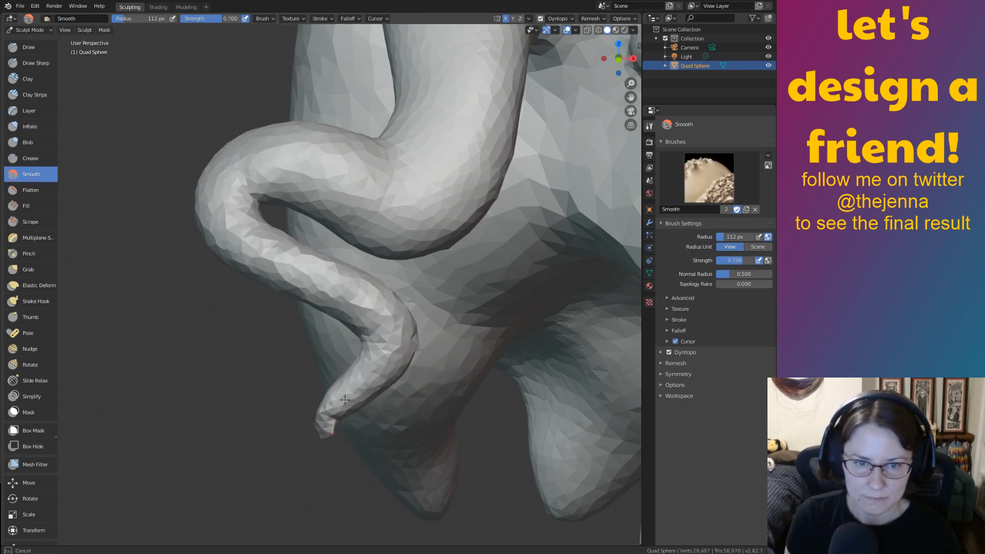
{"action": "mouse_move", "coordinate": [330, 450]}
{"action": "middle_mouse_down"}
{"action": "mouse_move", "coordinate": [402, 420]}
{"action": "mouse_move", "coordinate": [354, 422]}
{"action": "mouse_move", "coordinate": [502, 419]}
{"action": "mouse_move", "coordinate": [399, 409]}
{"action": "mouse_move", "coordinate": [385, 426]}
{"action": "middle_mouse_up"}
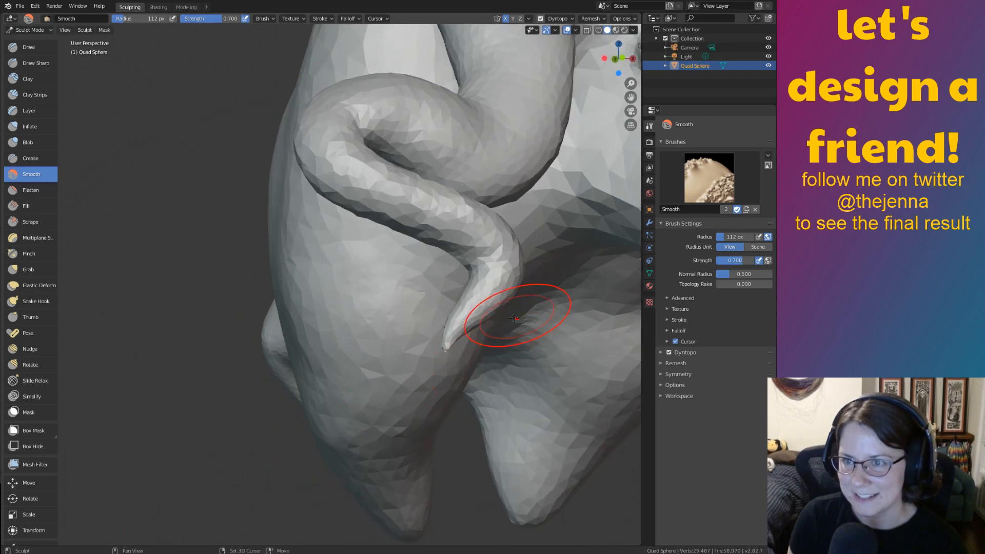
Check the creature's overall shape from the front and save the file.
{"action": "middle_click_drag", "start_coordinate": [517, 319], "coordinate": [475, 291]}
{"action": "scroll", "coordinate": [475, 290], "scroll_direction": "down", "scroll_amount": 4}
{"action": "mouse_move", "coordinate": [571, 282]}
{"action": "middle_mouse_down", "text": "shift"}
{"action": "mouse_move", "coordinate": [576, 333]}
{"action": "mouse_move", "coordinate": [552, 319]}
{"action": "mouse_move", "coordinate": [548, 335]}
{"action": "mouse_move", "coordinate": [578, 385]}
{"action": "mouse_move", "coordinate": [543, 378]}
{"action": "middle_mouse_up", "text": "shift"}
{"action": "key", "text": "ctrl+s"}
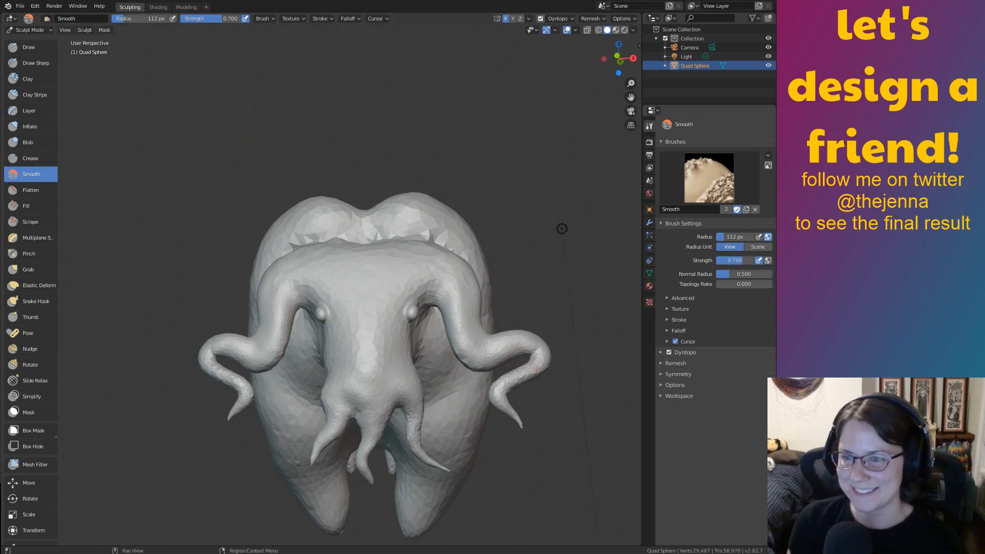
{"action": "mouse_move", "coordinate": [561, 227]}
{"action": "middle_mouse_down"}
{"action": "mouse_move", "coordinate": [532, 248]}
{"action": "mouse_move", "coordinate": [584, 220]}
{"action": "mouse_move", "coordinate": [571, 231]}
{"action": "middle_mouse_up"}
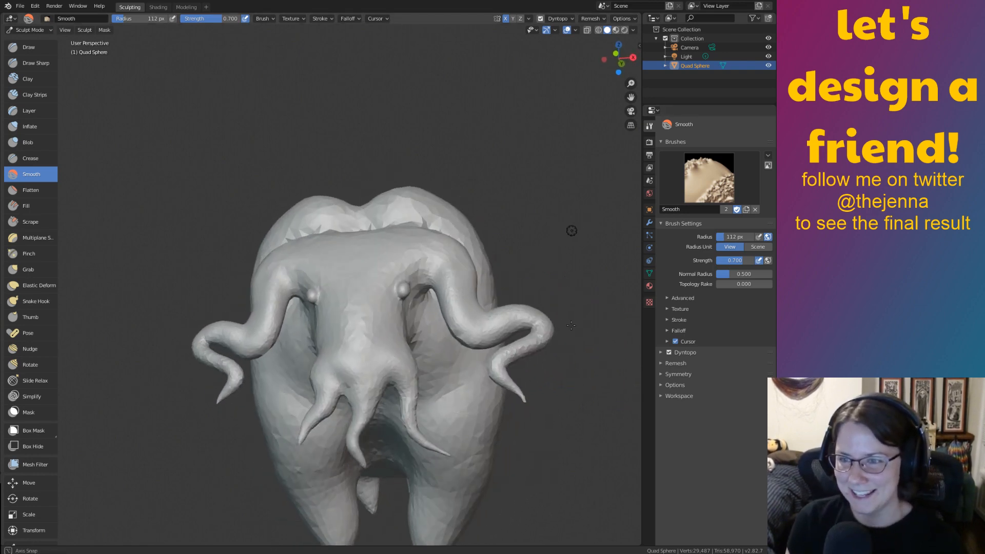
{"action": "mouse_move", "coordinate": [570, 325]}
{"action": "middle_mouse_down"}
{"action": "mouse_move", "coordinate": [538, 330]}
{"action": "mouse_move", "coordinate": [542, 361]}
{"action": "mouse_move", "coordinate": [514, 347]}
{"action": "middle_mouse_up"}
{"action": "key", "text": "ctrl+s"}
Thicken the bend and lower section of the curled arm tentacle with the Inflate brush at strength 1.000.
{"action": "mouse_move", "coordinate": [447, 237]}
{"action": "middle_mouse_down"}
{"action": "mouse_move", "coordinate": [528, 308]}
{"action": "mouse_move", "coordinate": [581, 405]}
{"action": "middle_mouse_up"}
{"action": "scroll", "coordinate": [580, 405], "scroll_direction": "up", "scroll_amount": 6}
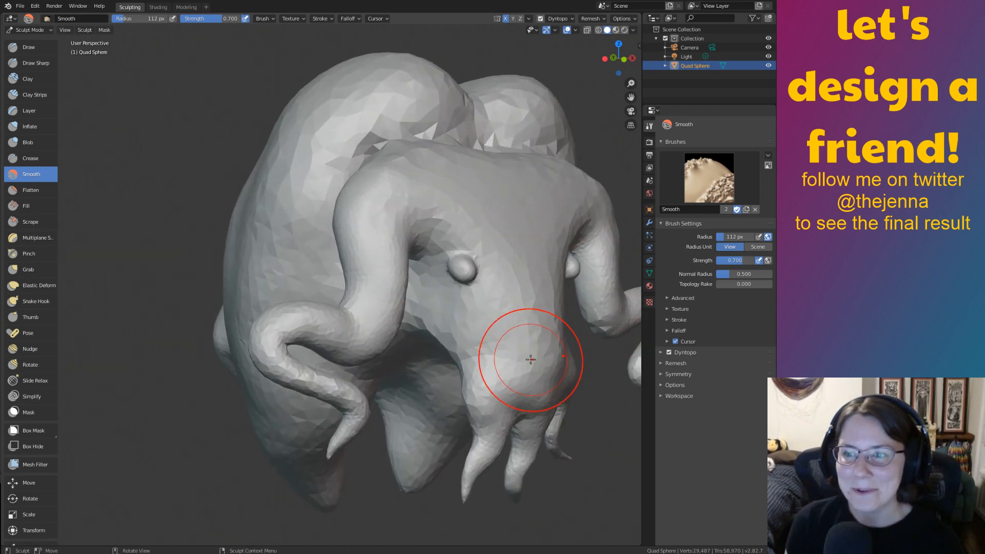
{"action": "middle_click_drag", "start_coordinate": [506, 385], "coordinate": [487, 374]}
{"action": "key", "text": "i"}
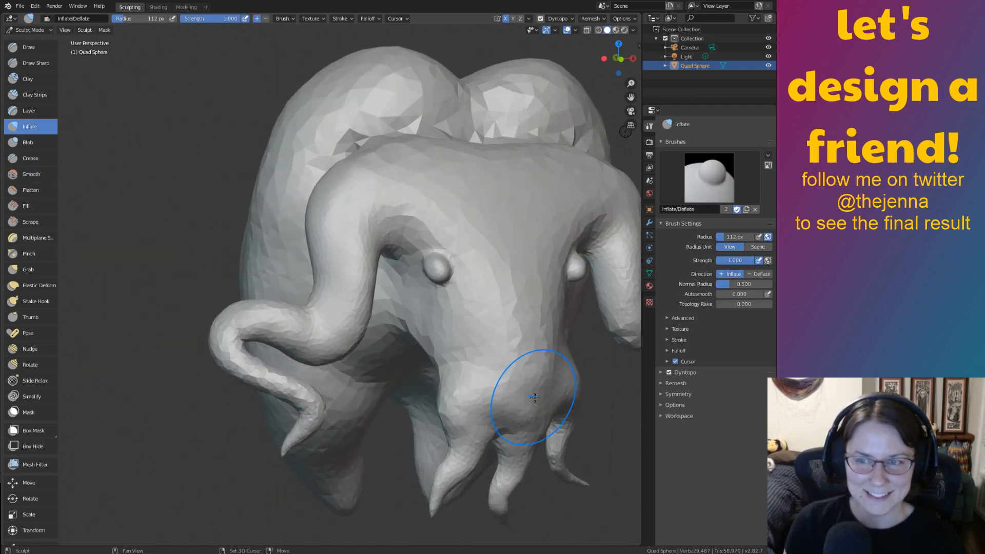
{"action": "mouse_move", "coordinate": [534, 397]}
{"action": "middle_mouse_down", "text": "shift"}
{"action": "mouse_move", "coordinate": [562, 349]}
{"action": "mouse_move", "coordinate": [545, 367]}
{"action": "mouse_move", "coordinate": [536, 358]}
{"action": "mouse_move", "coordinate": [519, 301]}
{"action": "mouse_move", "coordinate": [620, 298]}
{"action": "mouse_move", "coordinate": [542, 297]}
{"action": "mouse_move", "coordinate": [572, 294]}
{"action": "mouse_move", "coordinate": [565, 309]}
{"action": "middle_mouse_up", "text": "shift"}
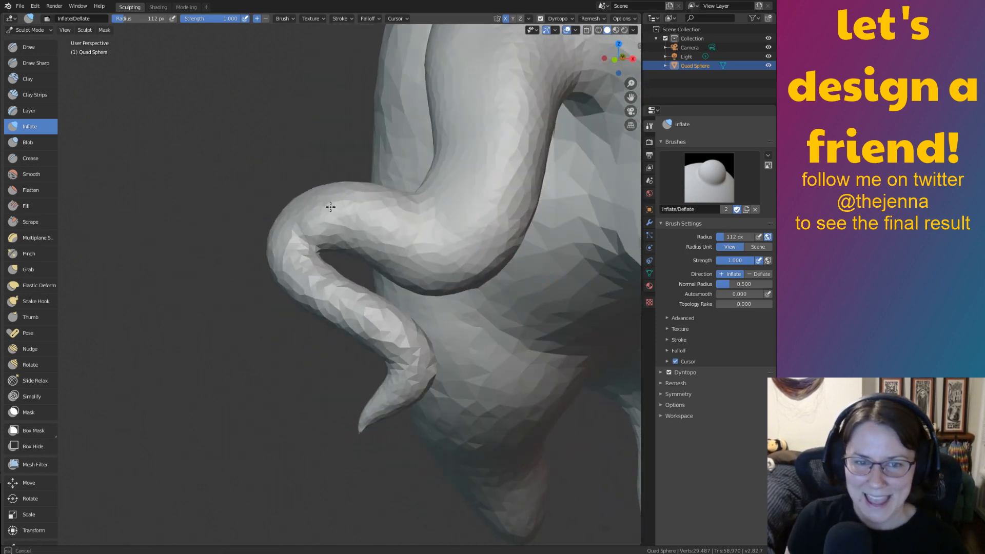
{"action": "mouse_move", "coordinate": [323, 279]}
{"action": "middle_mouse_down"}
{"action": "mouse_move", "coordinate": [353, 286]}
{"action": "mouse_move", "coordinate": [348, 229]}
{"action": "middle_mouse_up"}
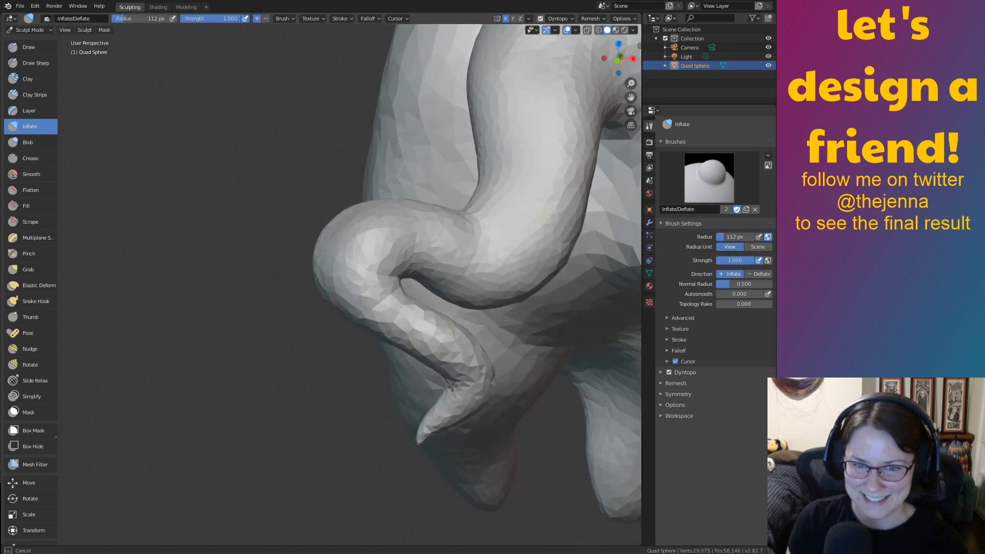
{"action": "left_click_drag", "start_coordinate": [435, 318], "coordinate": [478, 407]}
{"action": "middle_click_drag", "start_coordinate": [482, 408], "coordinate": [473, 402]}
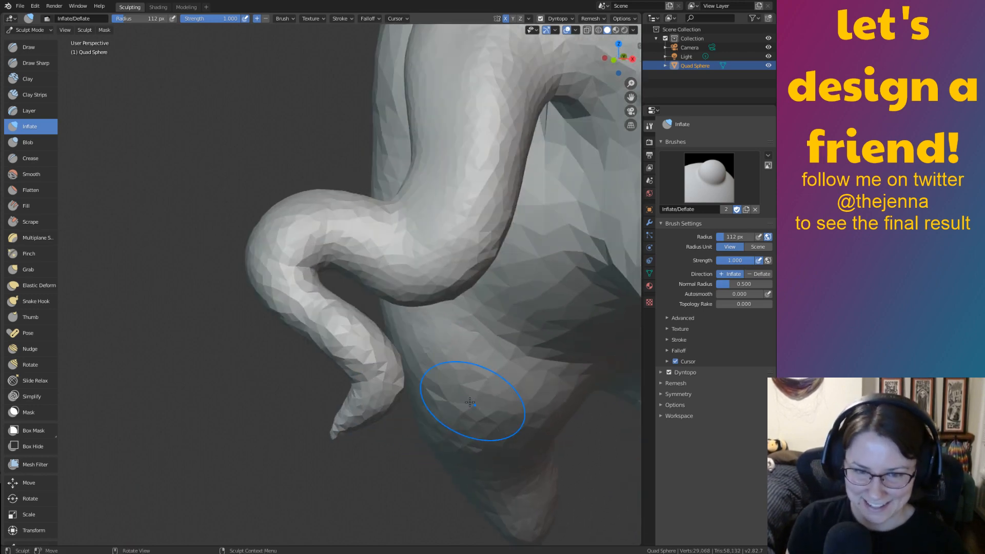
Smooth the thickened surface of the curled arm tentacle with the Smooth brush at strength 0.700.
{"action": "mouse_move", "coordinate": [548, 393]}
{"action": "middle_mouse_down", "text": "shift"}
{"action": "mouse_move", "coordinate": [510, 326]}
{"action": "mouse_move", "coordinate": [499, 328]}
{"action": "mouse_move", "coordinate": [516, 331]}
{"action": "middle_mouse_up", "text": "shift"}
{"action": "key", "text": "shift+s"}
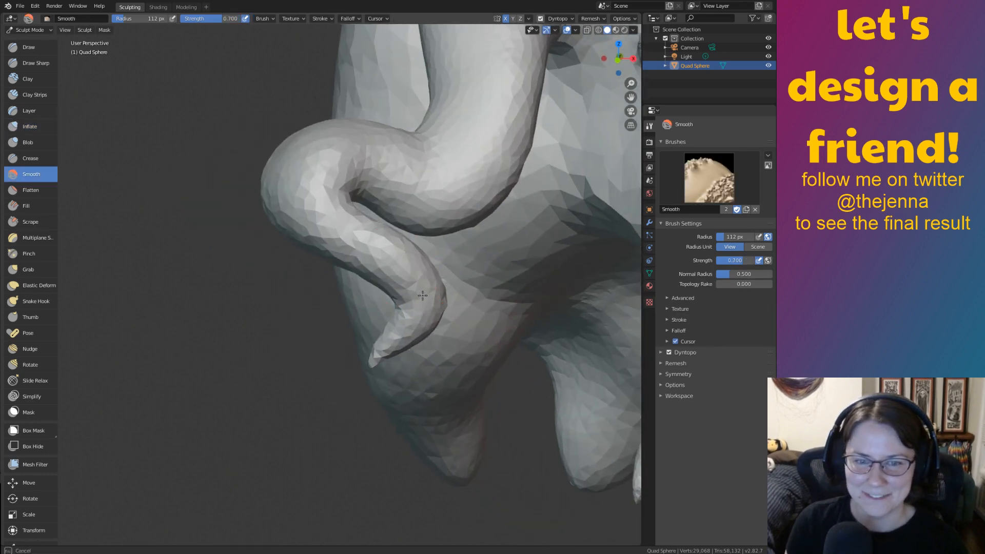
{"action": "mouse_move", "coordinate": [411, 368]}
{"action": "middle_mouse_down"}
{"action": "mouse_move", "coordinate": [390, 356]}
{"action": "mouse_move", "coordinate": [436, 363]}
{"action": "middle_mouse_up"}
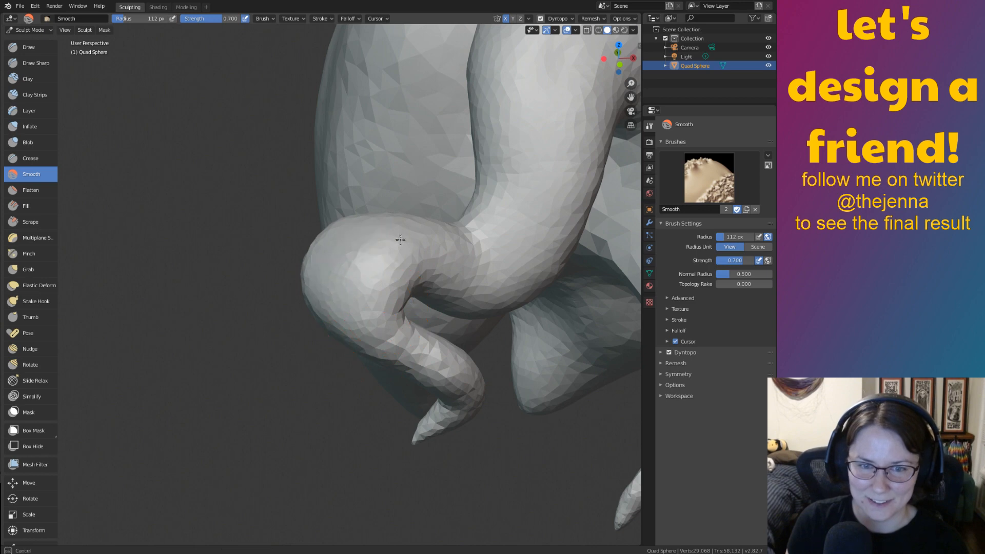
{"action": "mouse_move", "coordinate": [400, 239]}
{"action": "middle_mouse_down"}
{"action": "mouse_move", "coordinate": [422, 334]}
{"action": "mouse_move", "coordinate": [434, 333]}
{"action": "middle_mouse_up"}
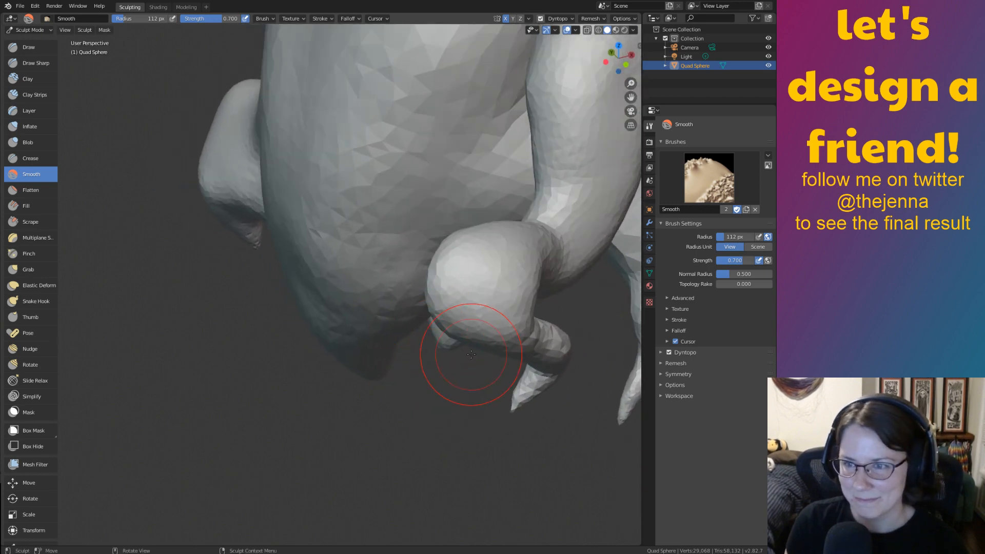
Inflate the outer bend of the arm tentacle from the side and back, then smooth the bulge.
{"action": "key", "text": "i"}
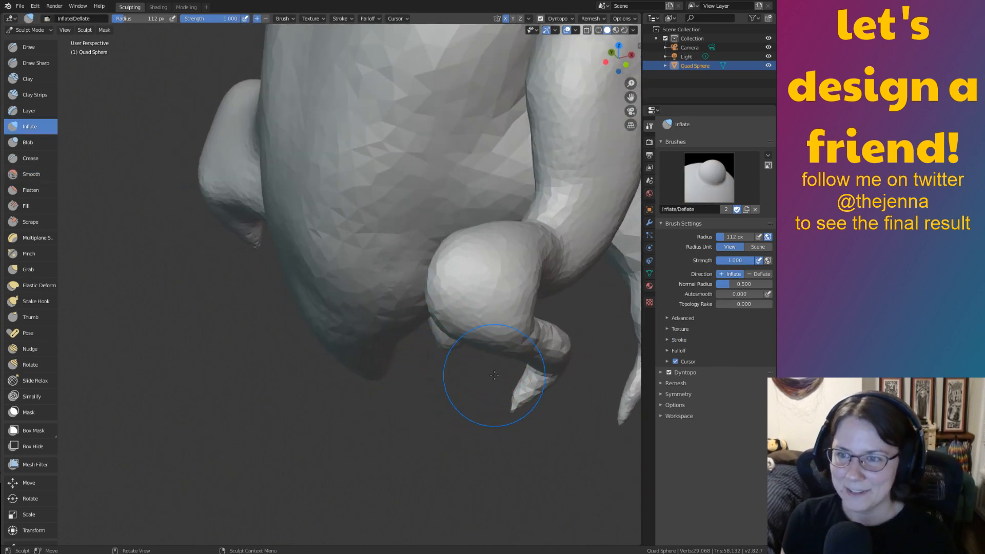
{"action": "mouse_move", "coordinate": [485, 313]}
{"action": "middle_mouse_down"}
{"action": "mouse_move", "coordinate": [487, 238]}
{"action": "mouse_move", "coordinate": [470, 303]}
{"action": "mouse_move", "coordinate": [557, 300]}
{"action": "mouse_move", "coordinate": [531, 318]}
{"action": "mouse_move", "coordinate": [554, 322]}
{"action": "mouse_move", "coordinate": [521, 380]}
{"action": "middle_mouse_up"}
{"action": "scroll", "coordinate": [509, 218], "scroll_direction": "up", "scroll_amount": 2}
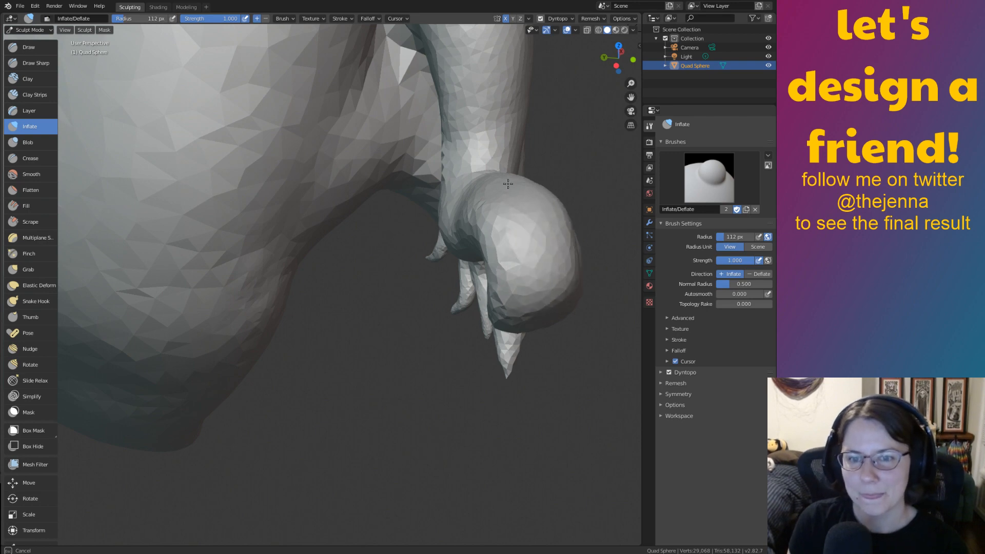
{"action": "left_click_drag", "start_coordinate": [541, 278], "coordinate": [546, 275]}
{"action": "mouse_move", "coordinate": [545, 275]}
{"action": "middle_mouse_down"}
{"action": "mouse_move", "coordinate": [569, 266]}
{"action": "mouse_move", "coordinate": [564, 246]}
{"action": "mouse_move", "coordinate": [549, 262]}
{"action": "mouse_move", "coordinate": [594, 245]}
{"action": "mouse_move", "coordinate": [542, 210]}
{"action": "middle_mouse_up"}
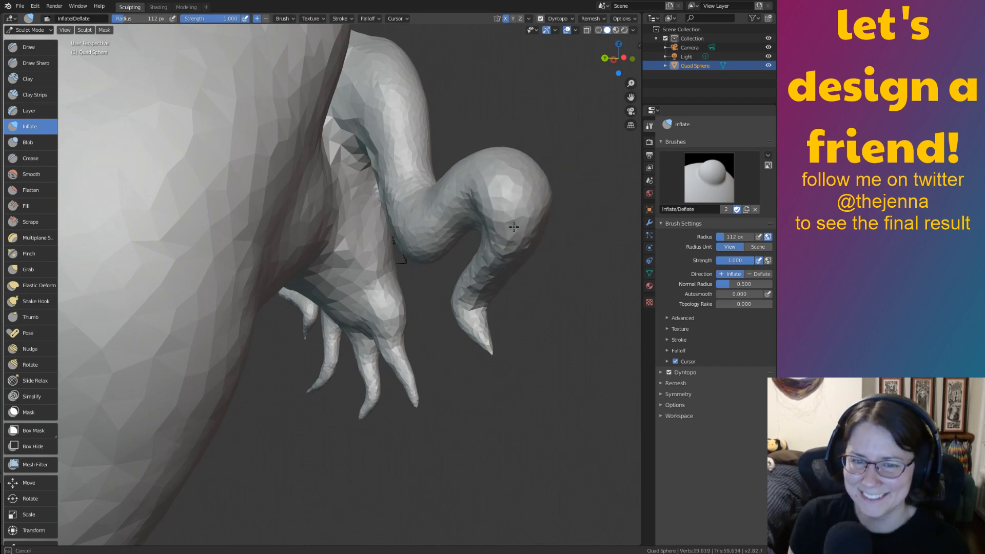
{"action": "left_click_drag", "start_coordinate": [513, 227], "coordinate": [519, 229]}
{"action": "mouse_move", "coordinate": [533, 229]}
{"action": "middle_mouse_down"}
{"action": "mouse_move", "coordinate": [461, 267]}
{"action": "mouse_move", "coordinate": [444, 309]}
{"action": "mouse_move", "coordinate": [427, 273]}
{"action": "mouse_move", "coordinate": [303, 281]}
{"action": "mouse_move", "coordinate": [395, 285]}
{"action": "mouse_move", "coordinate": [543, 341]}
{"action": "middle_mouse_up"}
{"action": "key", "text": "shift+s"}
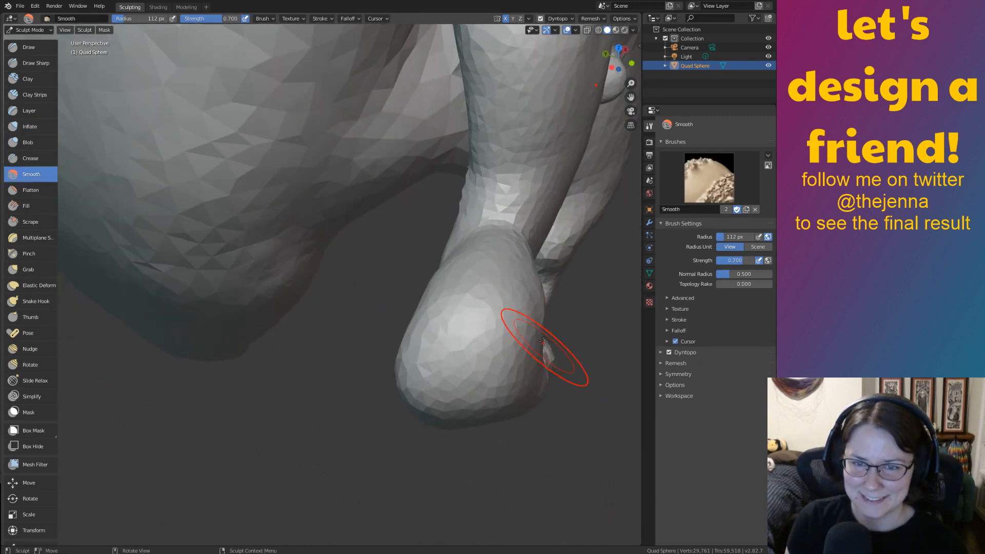
{"action": "mouse_move", "coordinate": [568, 307]}
{"action": "middle_mouse_down"}
{"action": "mouse_move", "coordinate": [578, 248]}
{"action": "mouse_move", "coordinate": [491, 216]}
{"action": "middle_mouse_up"}
Inflate the inner side of the arm tentacle's bend and smooth its transition into the lower section.
{"action": "key", "text": "i"}
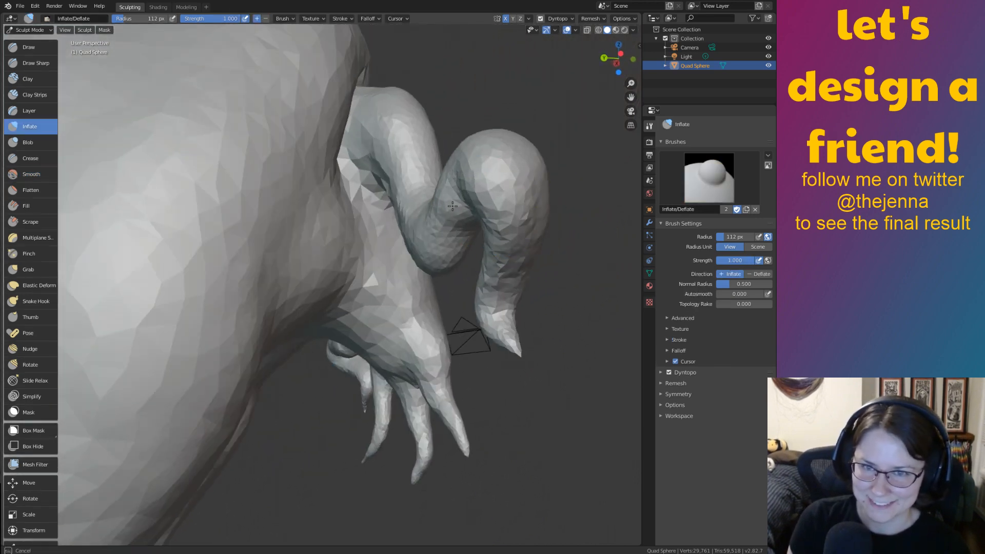
{"action": "left_click_drag", "start_coordinate": [452, 205], "coordinate": [487, 211]}
{"action": "middle_click_drag", "start_coordinate": [519, 222], "coordinate": [484, 213]}
{"action": "left_click_drag", "start_coordinate": [484, 213], "coordinate": [446, 216], "text": "shift"}
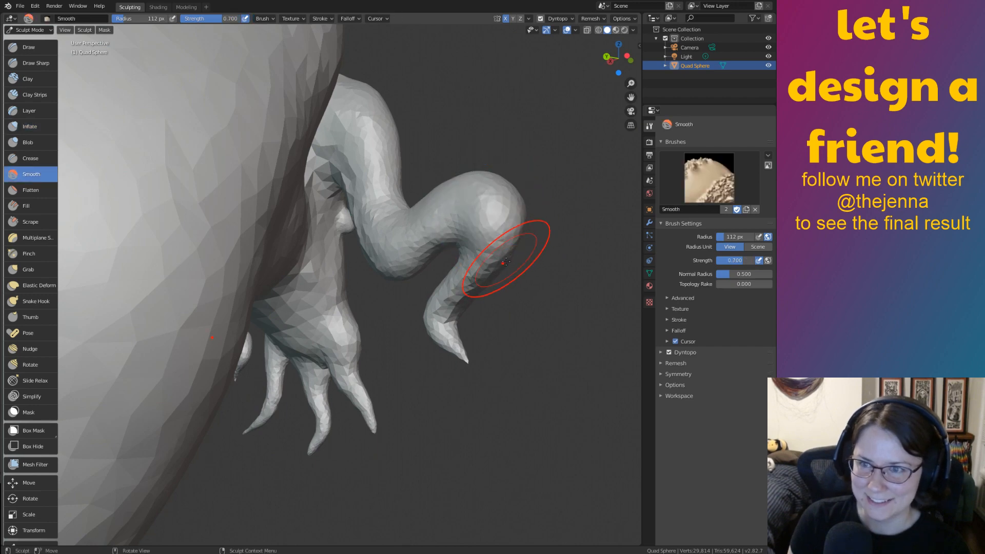
{"action": "middle_click_drag", "start_coordinate": [506, 262], "coordinate": [476, 307]}
{"action": "middle_click_drag", "start_coordinate": [526, 278], "coordinate": [506, 212]}
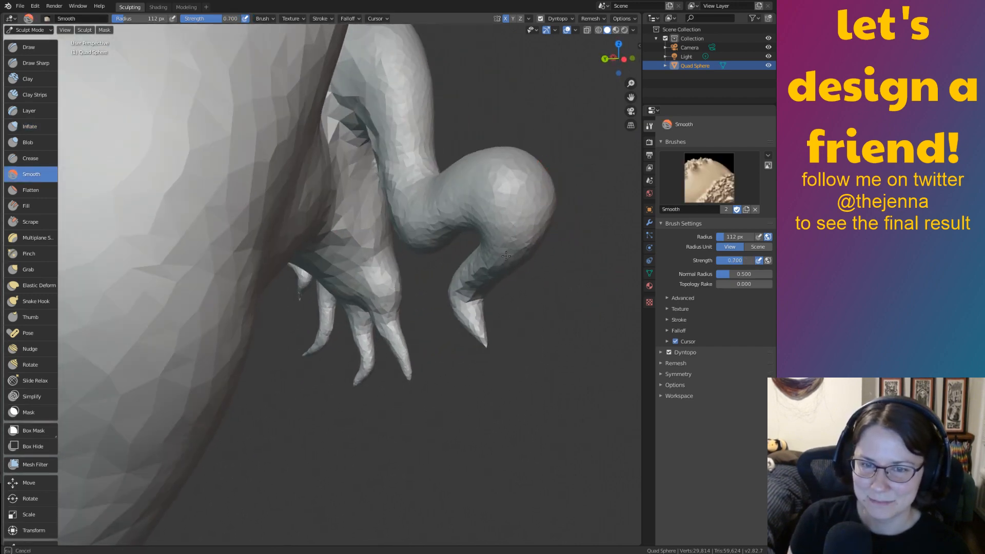
{"action": "left_click_drag", "start_coordinate": [506, 256], "coordinate": [516, 198]}
{"action": "mouse_move", "coordinate": [539, 207]}
{"action": "middle_mouse_down"}
{"action": "mouse_move", "coordinate": [495, 237]}
{"action": "mouse_move", "coordinate": [484, 261]}
{"action": "mouse_move", "coordinate": [432, 252]}
{"action": "middle_mouse_up"}
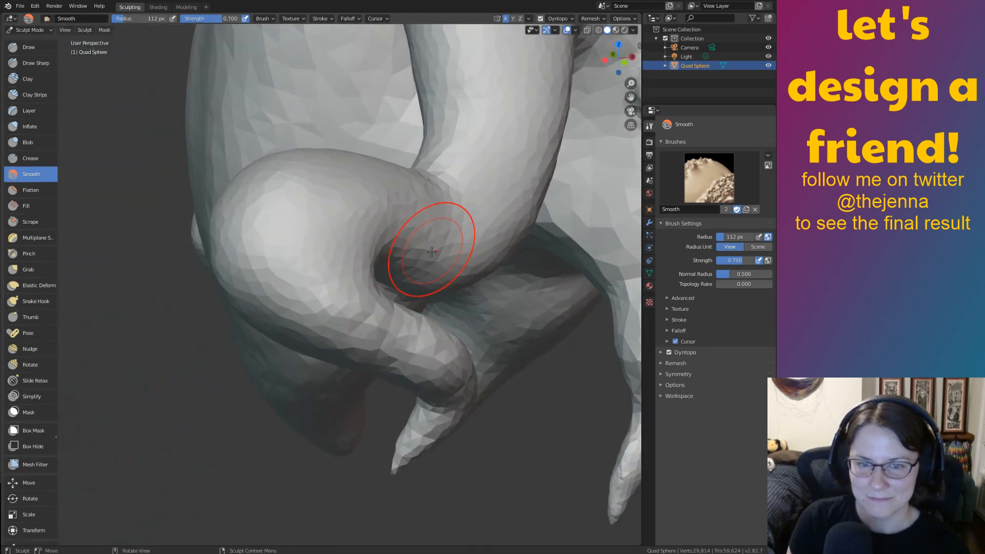
Review the reshaped arm tentacles from several angles and save the file.
{"action": "mouse_move", "coordinate": [468, 378]}
{"action": "middle_mouse_down"}
{"action": "mouse_move", "coordinate": [582, 354]}
{"action": "mouse_move", "coordinate": [452, 343]}
{"action": "mouse_move", "coordinate": [545, 261]}
{"action": "mouse_move", "coordinate": [531, 348]}
{"action": "middle_mouse_up"}
{"action": "mouse_move", "coordinate": [503, 285]}
{"action": "middle_mouse_down"}
{"action": "mouse_move", "coordinate": [534, 274]}
{"action": "mouse_move", "coordinate": [400, 328]}
{"action": "middle_mouse_up"}
{"action": "mouse_move", "coordinate": [505, 259]}
{"action": "middle_mouse_down"}
{"action": "mouse_move", "coordinate": [514, 257]}
{"action": "mouse_move", "coordinate": [503, 239]}
{"action": "mouse_move", "coordinate": [497, 247]}
{"action": "mouse_move", "coordinate": [562, 319]}
{"action": "middle_mouse_up"}
{"action": "middle_click_drag", "start_coordinate": [484, 285], "coordinate": [447, 336], "text": "shift"}
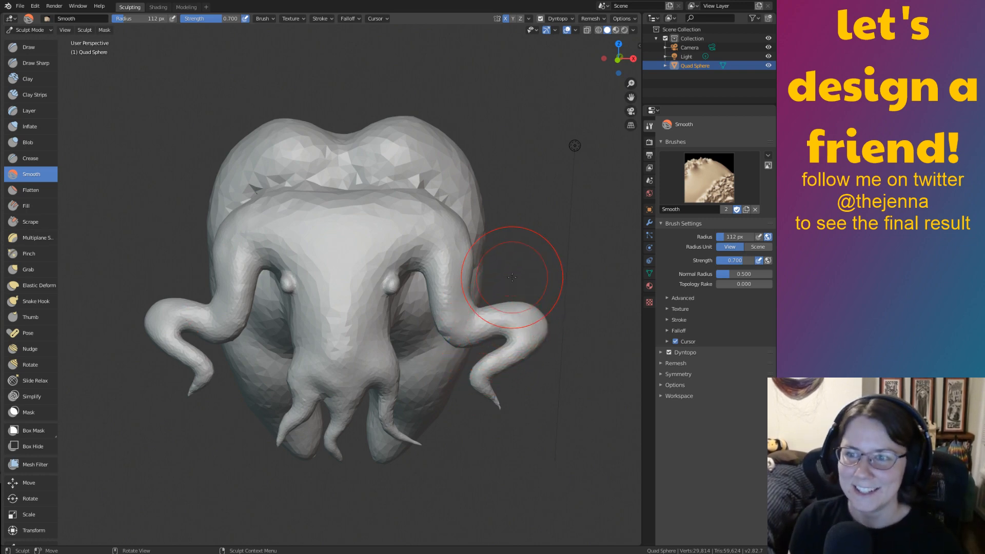
{"action": "middle_click_drag", "start_coordinate": [515, 290], "coordinate": [532, 299], "text": "shift"}
{"action": "key", "text": "ctrl+s"}
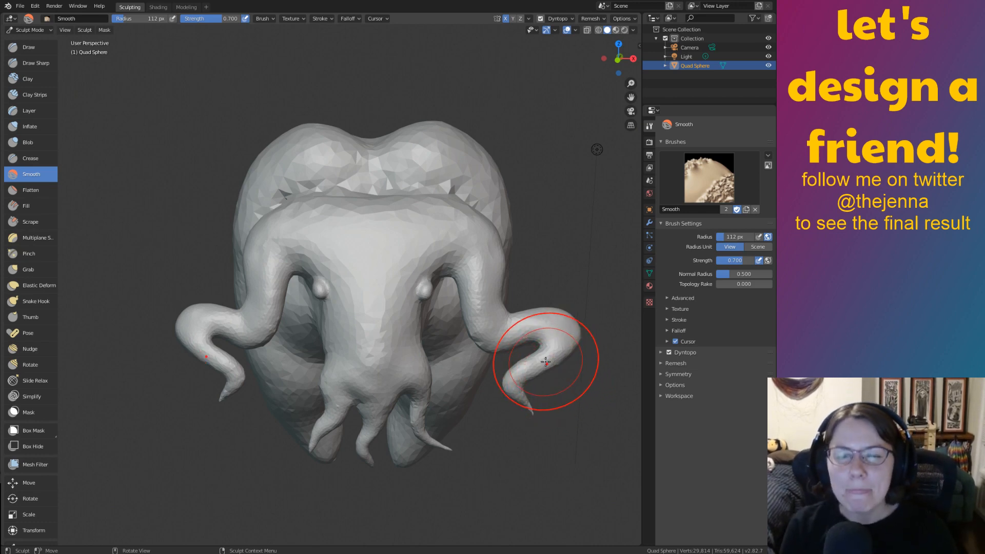
{"action": "mouse_move", "coordinate": [548, 370]}
{"action": "middle_mouse_down"}
{"action": "mouse_move", "coordinate": [598, 364]}
{"action": "mouse_move", "coordinate": [576, 392]}
{"action": "middle_mouse_up"}
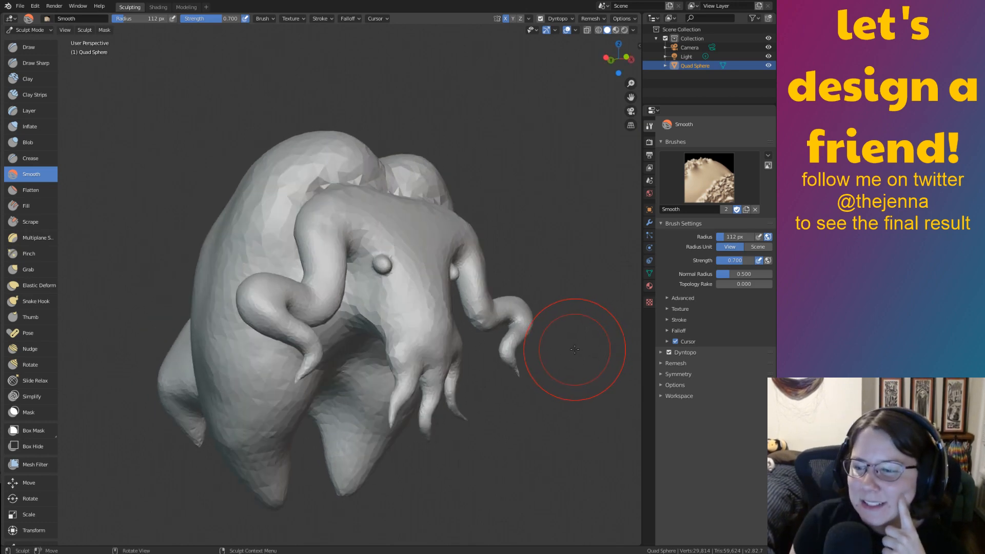
{"action": "mouse_move", "coordinate": [574, 350]}
{"action": "middle_mouse_down"}
{"action": "mouse_move", "coordinate": [617, 316]}
{"action": "mouse_move", "coordinate": [606, 328]}
{"action": "mouse_move", "coordinate": [524, 342]}
{"action": "middle_mouse_up"}
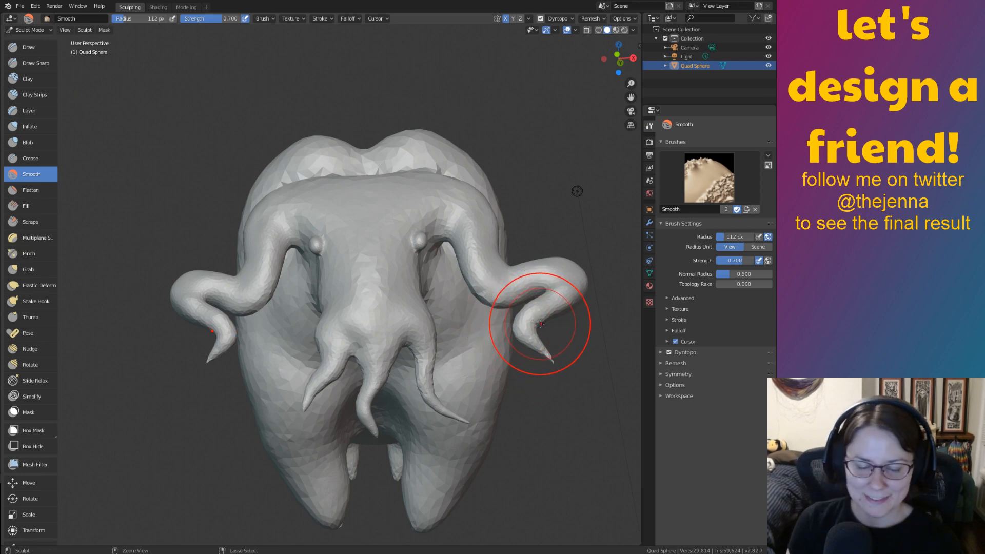
{"action": "key", "text": "ctrl+s"}
Inflate the surface at the middle of the creature's upper front, centered above the two small round knobs.
{"action": "mouse_move", "coordinate": [540, 323]}
{"action": "middle_mouse_down"}
{"action": "mouse_move", "coordinate": [461, 365]}
{"action": "mouse_move", "coordinate": [521, 346]}
{"action": "mouse_move", "coordinate": [543, 308]}
{"action": "mouse_move", "coordinate": [501, 353]}
{"action": "middle_mouse_up"}
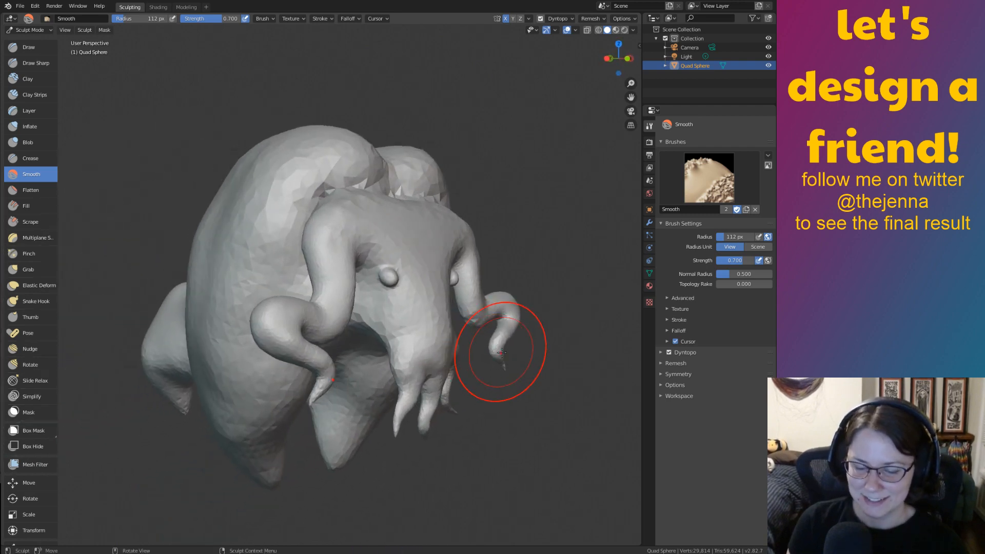
{"action": "key", "text": "i"}
{"action": "middle_click_drag", "start_coordinate": [538, 379], "coordinate": [558, 398]}
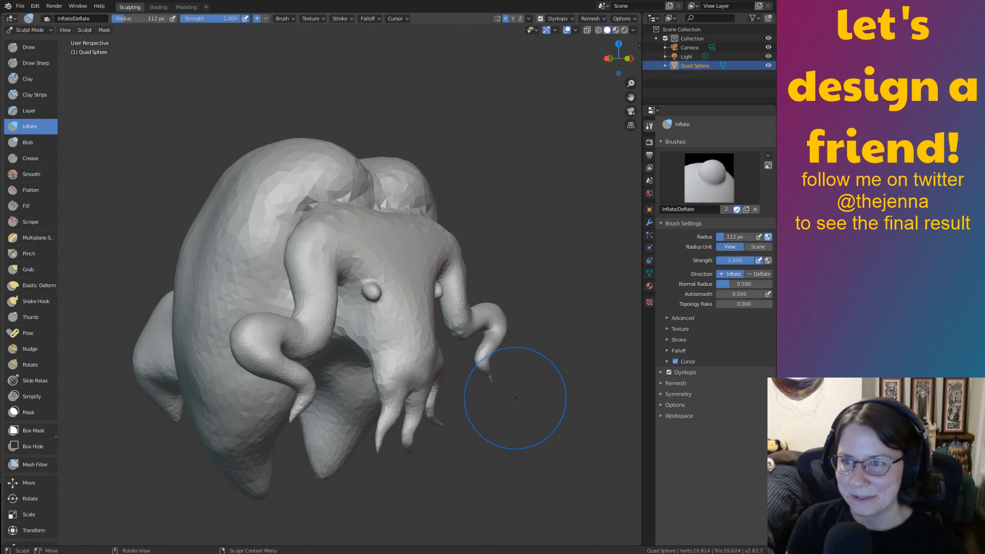
{"action": "mouse_move", "coordinate": [530, 382]}
{"action": "middle_mouse_down"}
{"action": "mouse_move", "coordinate": [531, 412]}
{"action": "mouse_move", "coordinate": [487, 429]}
{"action": "middle_mouse_up"}
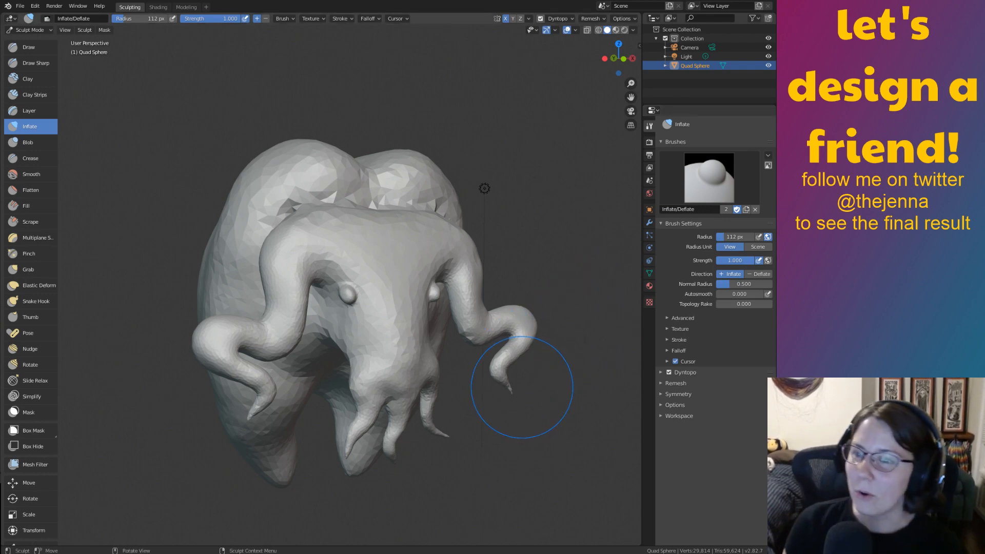
{"action": "mouse_move", "coordinate": [484, 369]}
{"action": "middle_mouse_down"}
{"action": "mouse_move", "coordinate": [464, 350]}
{"action": "mouse_move", "coordinate": [451, 369]}
{"action": "mouse_move", "coordinate": [507, 362]}
{"action": "mouse_move", "coordinate": [441, 367]}
{"action": "mouse_move", "coordinate": [516, 332]}
{"action": "mouse_move", "coordinate": [485, 314]}
{"action": "mouse_move", "coordinate": [631, 281]}
{"action": "mouse_move", "coordinate": [495, 321]}
{"action": "mouse_move", "coordinate": [432, 317]}
{"action": "middle_mouse_up"}
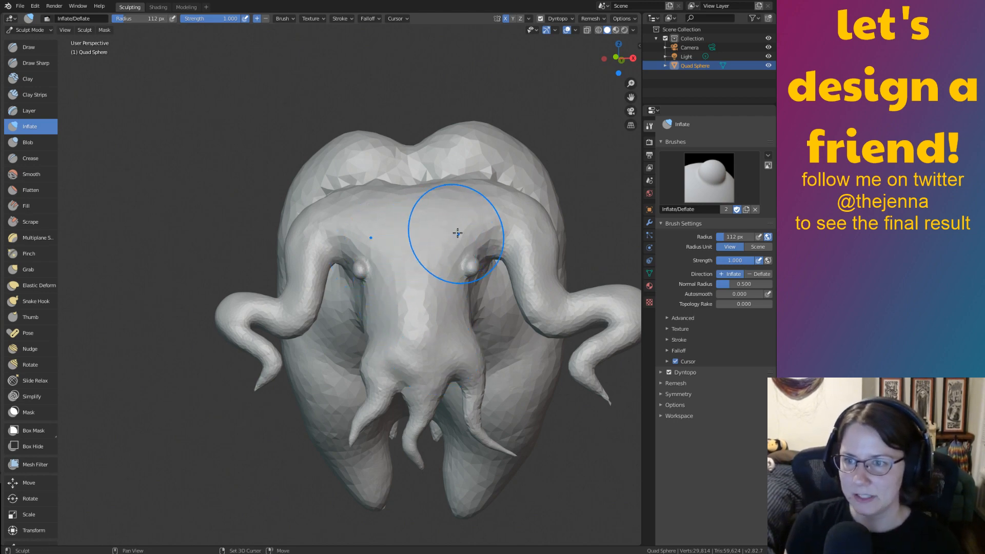
{"action": "mouse_move", "coordinate": [451, 231]}
{"action": "middle_mouse_down", "text": "shift"}
{"action": "mouse_move", "coordinate": [470, 270]}
{"action": "mouse_move", "coordinate": [486, 268]}
{"action": "mouse_move", "coordinate": [490, 238]}
{"action": "mouse_move", "coordinate": [488, 250]}
{"action": "middle_mouse_up", "text": "shift"}
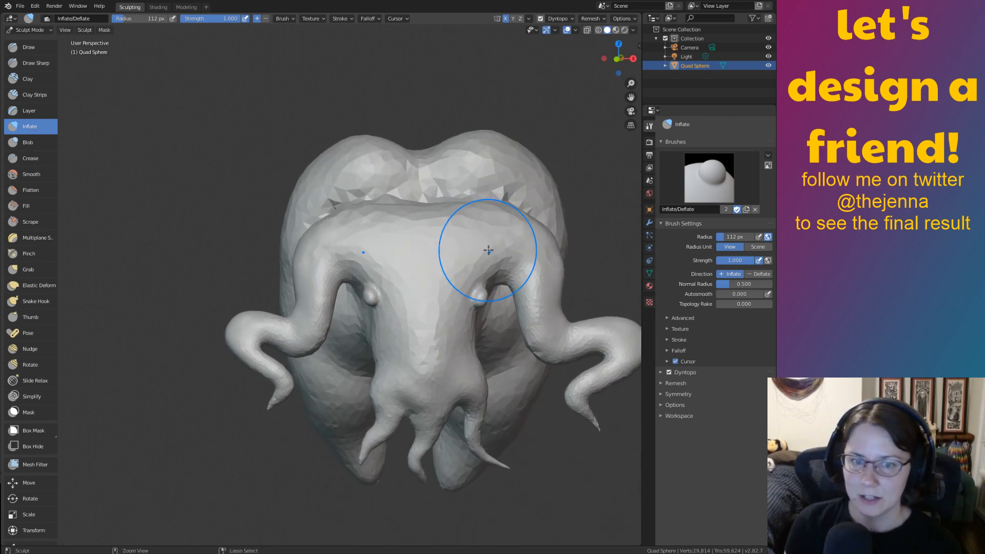
{"action": "scroll", "coordinate": [489, 250], "scroll_direction": "up", "scroll_amount": 4}
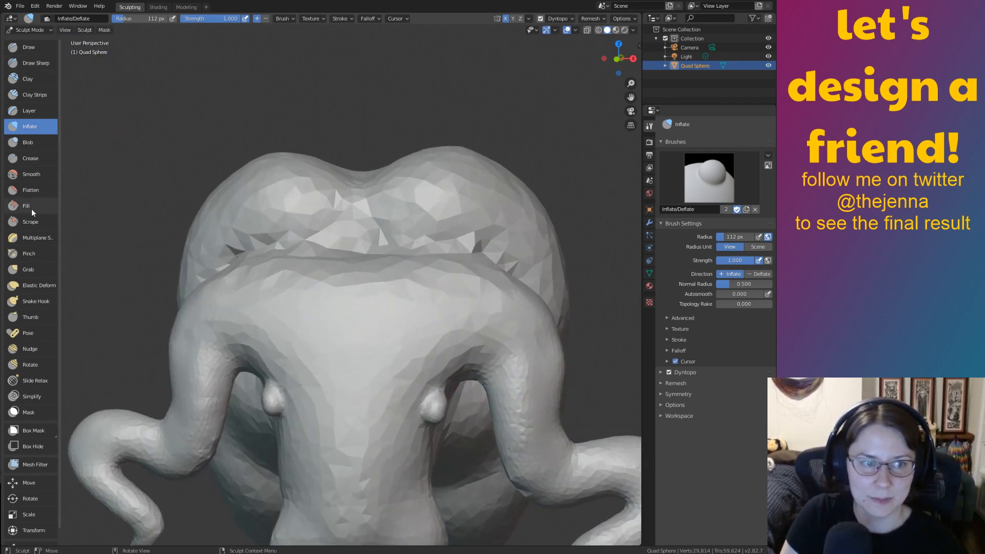
{"action": "scroll", "coordinate": [346, 325], "scroll_direction": "up", "scroll_amount": 2}
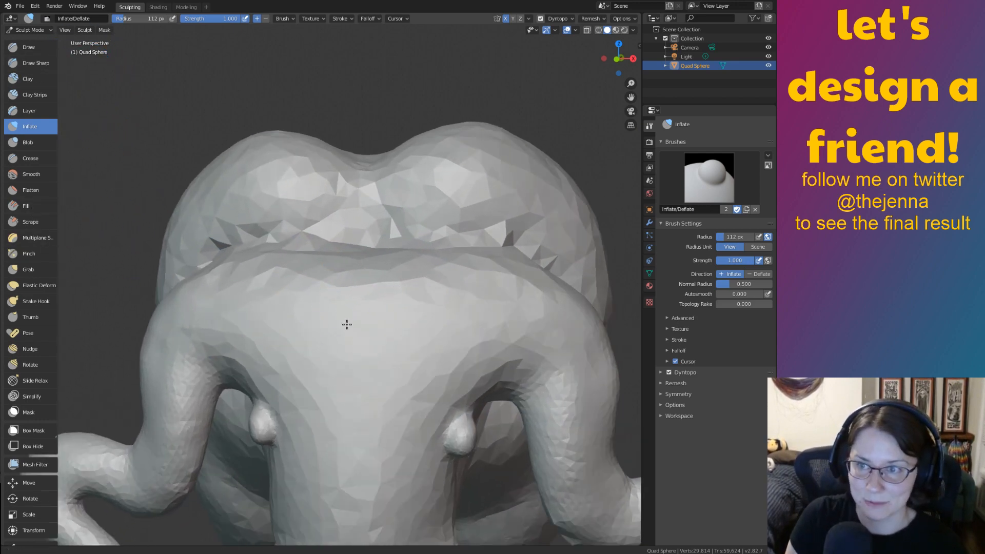
{"action": "scroll", "coordinate": [422, 397], "scroll_direction": "up", "scroll_amount": 2}
{"action": "mouse_move", "coordinate": [395, 385]}
{"action": "middle_mouse_down", "text": "shift"}
{"action": "mouse_move", "coordinate": [416, 382]}
{"action": "mouse_move", "coordinate": [473, 328]}
{"action": "mouse_move", "coordinate": [466, 297]}
{"action": "mouse_move", "coordinate": [415, 302]}
{"action": "mouse_move", "coordinate": [449, 312]}
{"action": "mouse_move", "coordinate": [440, 314]}
{"action": "middle_mouse_up", "text": "shift"}
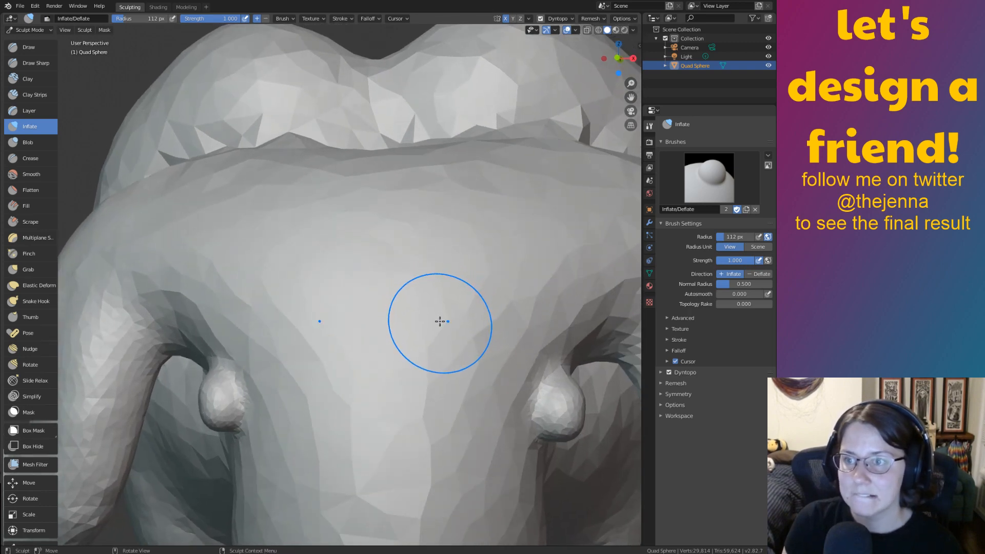
{"action": "left_click_drag", "start_coordinate": [380, 282], "coordinate": [378, 277]}
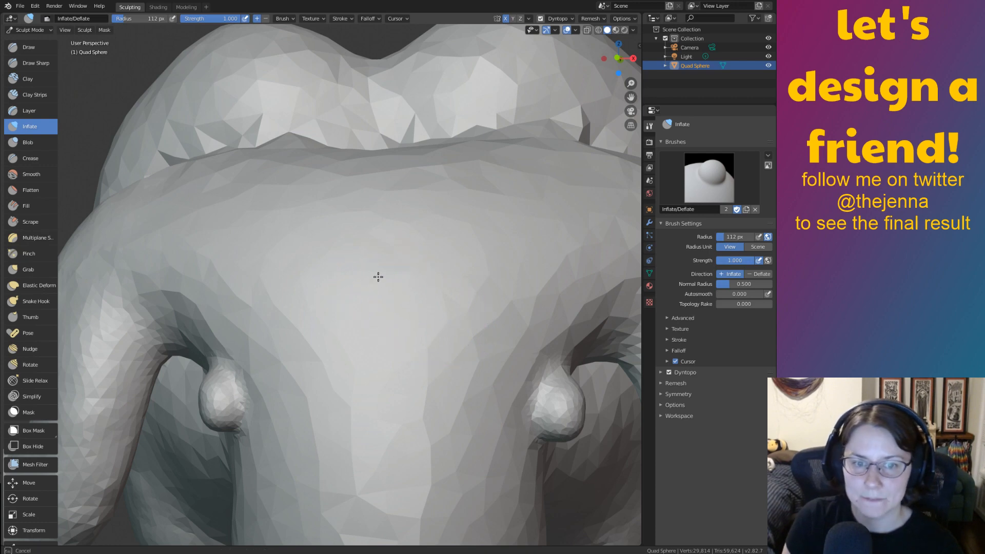
{"action": "middle_click_drag", "start_coordinate": [413, 301], "coordinate": [413, 313]}
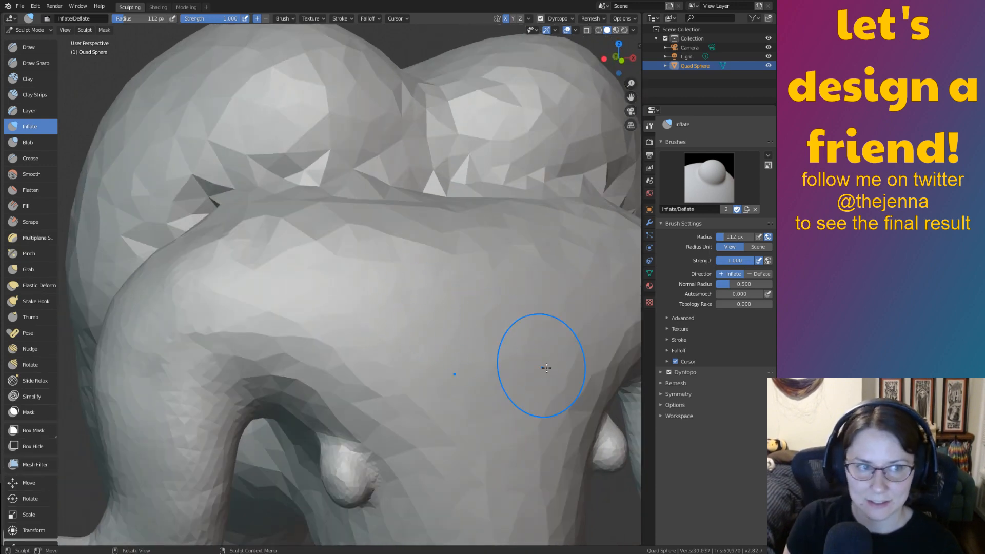
Build up a round bump at the center of the upper front with the Inflate brush, radius 112 px.
{"action": "mouse_move", "coordinate": [545, 368]}
{"action": "middle_mouse_down", "text": "shift"}
{"action": "mouse_move", "coordinate": [481, 367]}
{"action": "mouse_move", "coordinate": [475, 353]}
{"action": "middle_mouse_up", "text": "shift"}
{"action": "scroll", "coordinate": [475, 354], "scroll_direction": "up", "scroll_amount": 2}
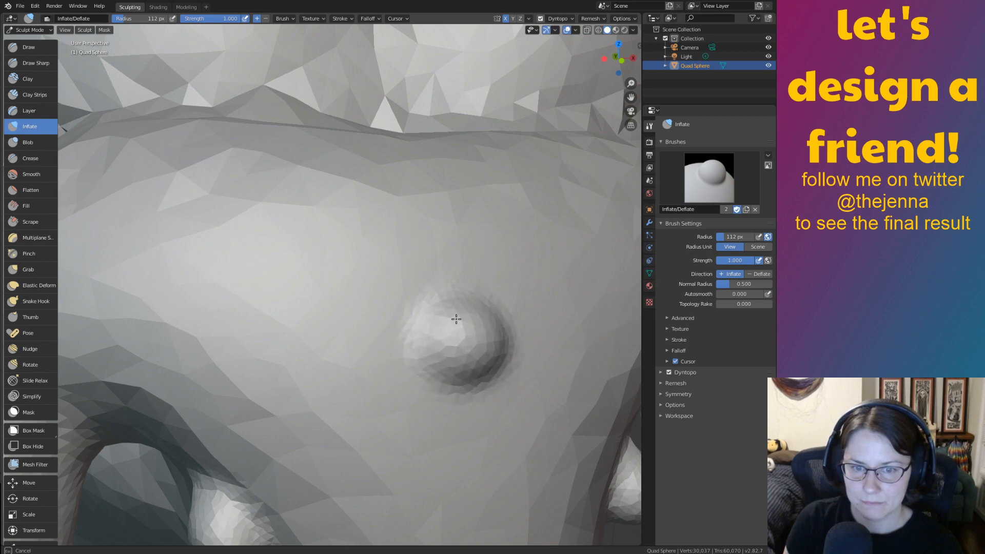
{"action": "scroll", "coordinate": [469, 328], "scroll_direction": "down", "scroll_amount": 6}
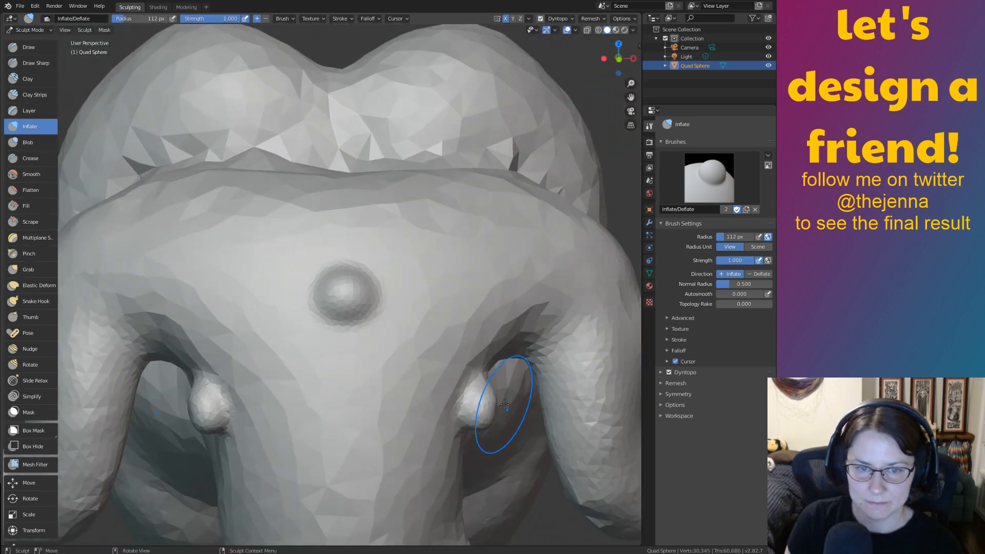
{"action": "mouse_move", "coordinate": [501, 407]}
{"action": "middle_mouse_down"}
{"action": "mouse_move", "coordinate": [508, 382]}
{"action": "mouse_move", "coordinate": [553, 431]}
{"action": "mouse_move", "coordinate": [524, 451]}
{"action": "middle_mouse_up"}
{"action": "scroll", "coordinate": [499, 352], "scroll_direction": "up", "scroll_amount": 6}
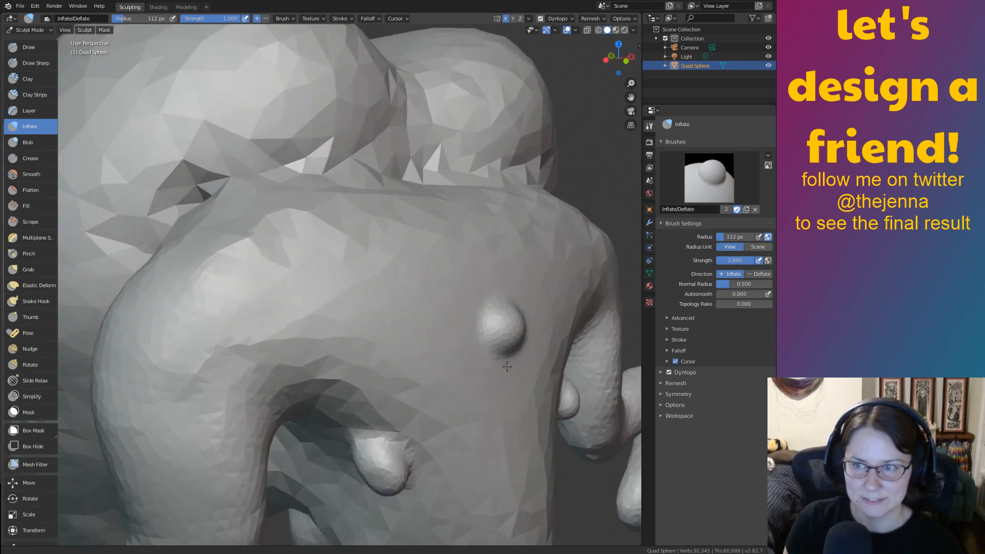
Save the file and check the new round bump on the creature's upper front from a distance.
{"action": "mouse_move", "coordinate": [499, 351]}
{"action": "middle_mouse_down"}
{"action": "mouse_move", "coordinate": [417, 349]}
{"action": "mouse_move", "coordinate": [487, 350]}
{"action": "mouse_move", "coordinate": [472, 353]}
{"action": "mouse_move", "coordinate": [477, 309]}
{"action": "middle_mouse_up"}
{"action": "key", "text": "ctrl+s"}
{"action": "scroll", "coordinate": [499, 414], "scroll_direction": "down", "scroll_amount": 6}
{"action": "scroll", "coordinate": [516, 429], "scroll_direction": "down", "scroll_amount": 5}
{"action": "middle_click_drag", "start_coordinate": [517, 429], "coordinate": [445, 359]}
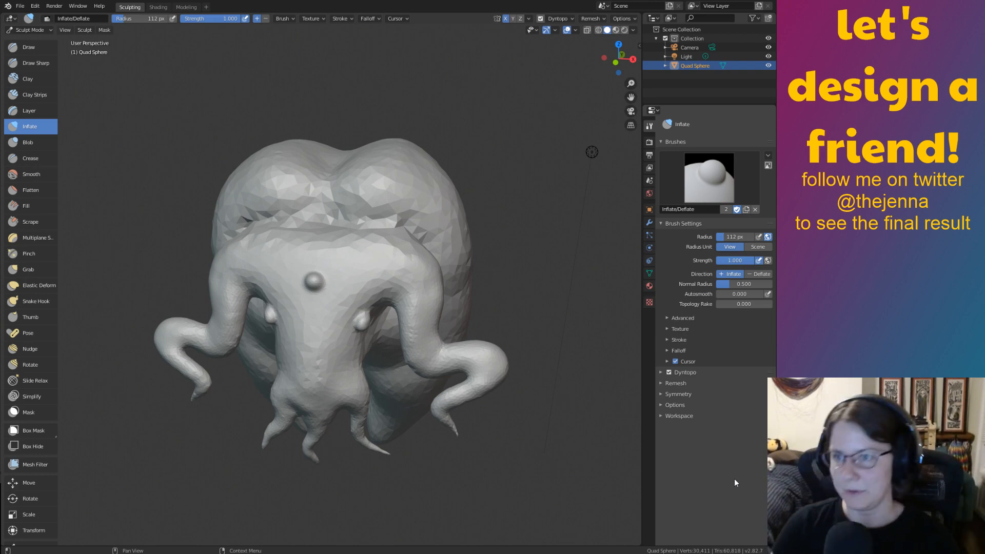
{"action": "mouse_move", "coordinate": [610, 308]}
{"action": "middle_mouse_down"}
{"action": "mouse_move", "coordinate": [600, 302]}
{"action": "mouse_move", "coordinate": [610, 307]}
{"action": "middle_mouse_up"}
{"action": "middle_click_drag", "start_coordinate": [636, 380], "coordinate": [592, 383], "text": "shift"}
{"action": "scroll", "coordinate": [570, 354], "scroll_direction": "up", "scroll_amount": 2}
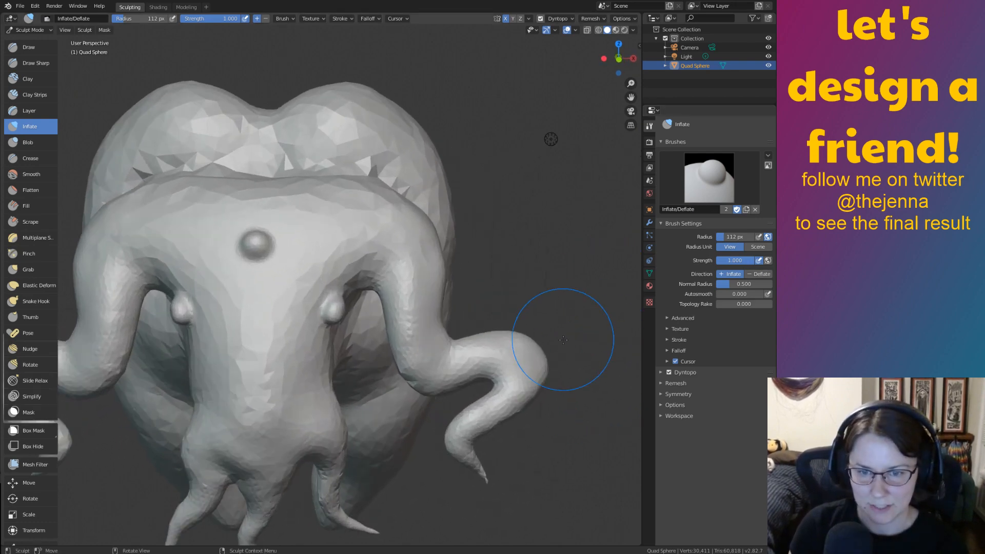
Smooth the outer edge of the arm tentacles' bend from the front with the Smooth brush, strength 0.700.
{"action": "middle_click_drag", "start_coordinate": [560, 340], "coordinate": [520, 360]}
{"action": "key", "text": "s"}
{"action": "mouse_move", "coordinate": [521, 360]}
{"action": "left_mouse_down"}
{"action": "mouse_move", "coordinate": [467, 395]}
{"action": "mouse_move", "coordinate": [490, 433]}
{"action": "mouse_move", "coordinate": [493, 418]}
{"action": "left_mouse_up"}
{"action": "middle_click_drag", "start_coordinate": [500, 417], "coordinate": [422, 415]}
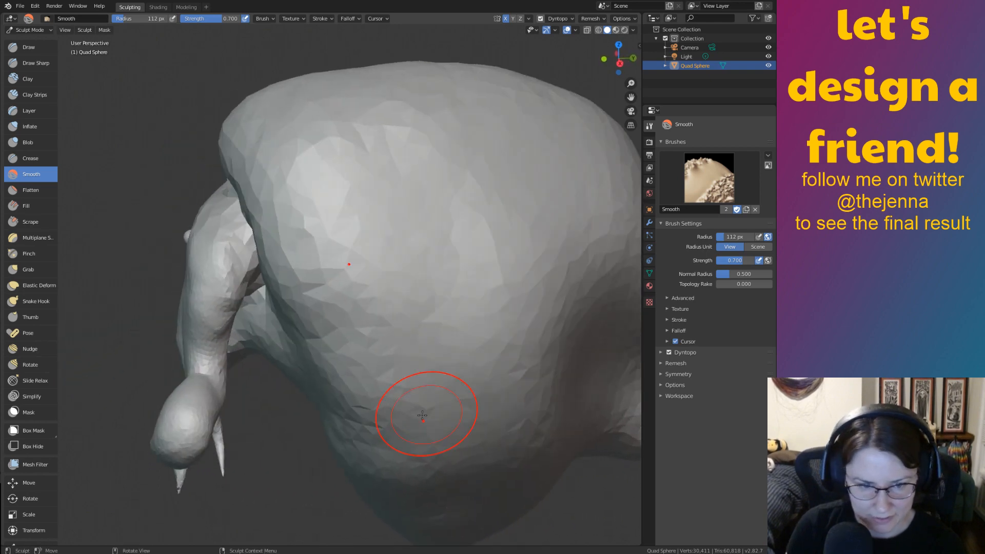
{"action": "mouse_move", "coordinate": [180, 417]}
{"action": "middle_mouse_down"}
{"action": "mouse_move", "coordinate": [292, 435]}
{"action": "mouse_move", "coordinate": [328, 426]}
{"action": "middle_mouse_up"}
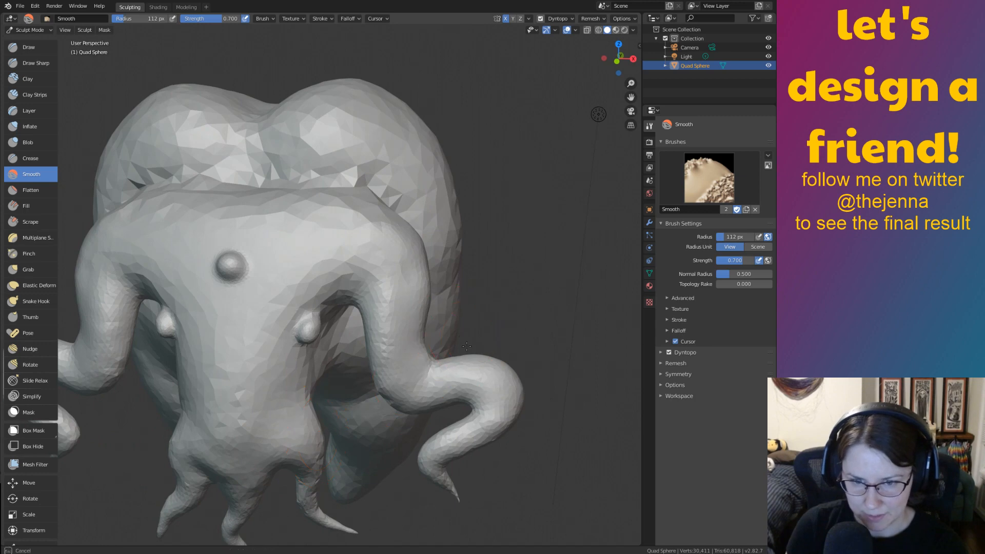
{"action": "left_click_drag", "start_coordinate": [518, 398], "coordinate": [487, 361]}
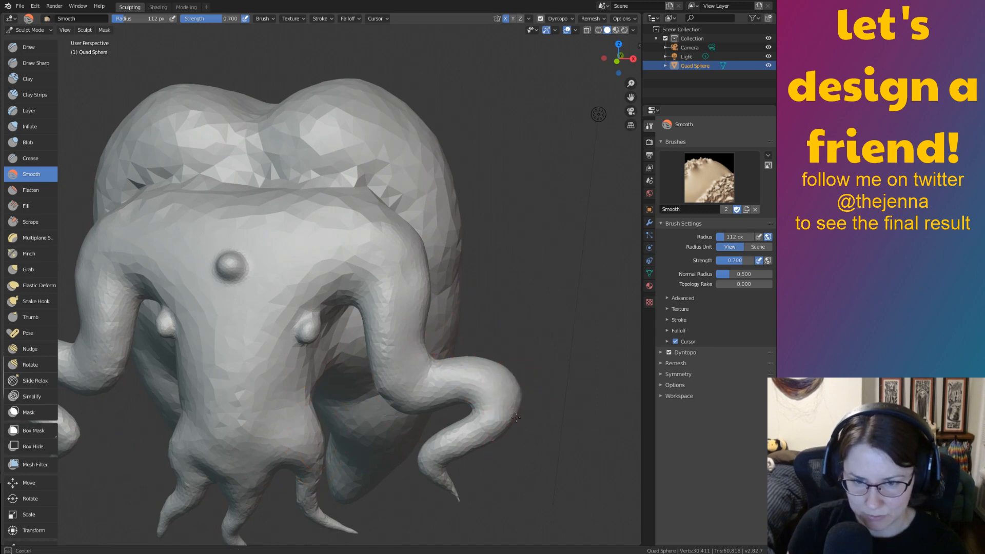
Smooth the top and side of the curled arm tentacle's bend and save the file.
{"action": "mouse_move", "coordinate": [516, 416]}
{"action": "middle_mouse_down"}
{"action": "mouse_move", "coordinate": [469, 404]}
{"action": "mouse_move", "coordinate": [506, 375]}
{"action": "mouse_move", "coordinate": [193, 378]}
{"action": "middle_mouse_up"}
{"action": "left_click_drag", "start_coordinate": [193, 378], "coordinate": [161, 304]}
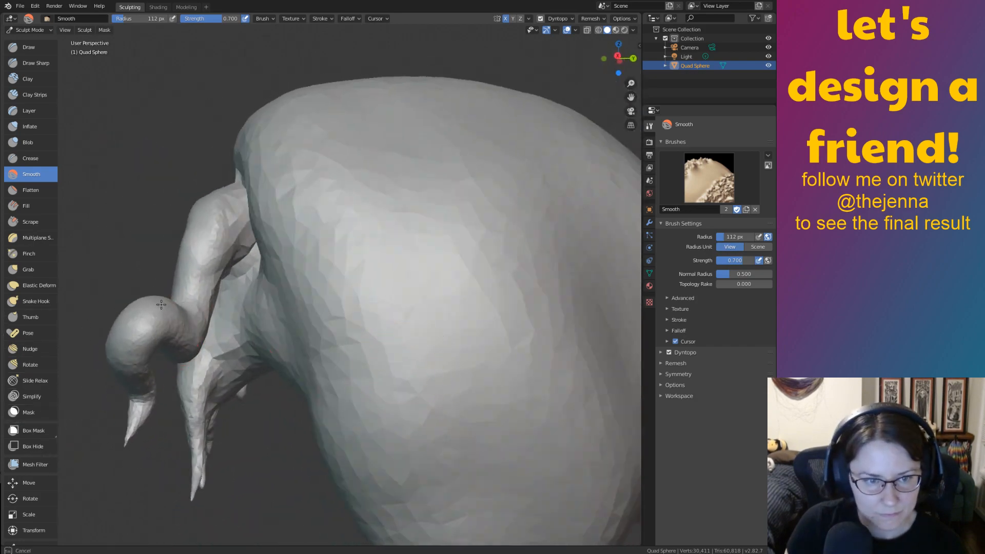
{"action": "mouse_move", "coordinate": [145, 331]}
{"action": "middle_mouse_down"}
{"action": "mouse_move", "coordinate": [253, 378]}
{"action": "mouse_move", "coordinate": [301, 386]}
{"action": "mouse_move", "coordinate": [242, 353]}
{"action": "middle_mouse_up"}
{"action": "left_click_drag", "start_coordinate": [131, 334], "coordinate": [128, 334]}
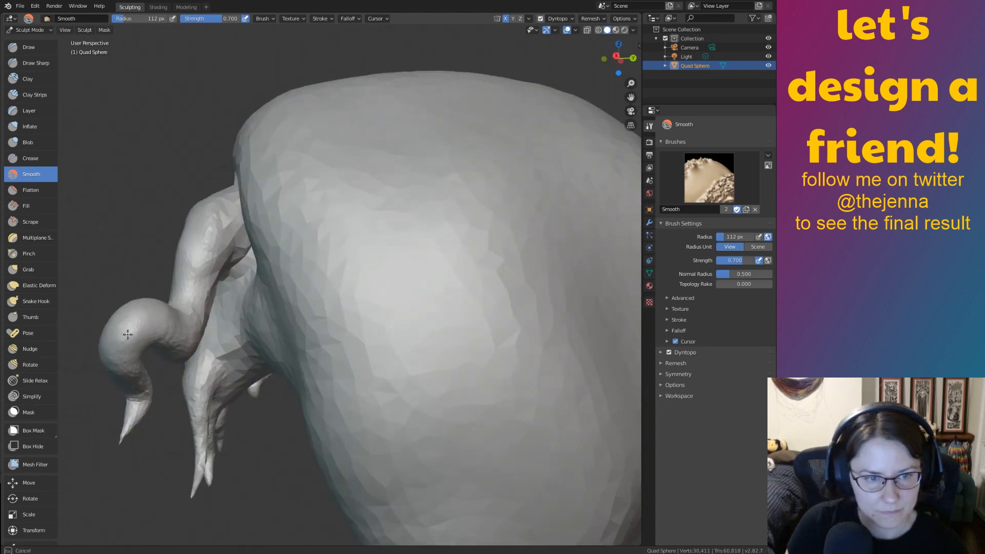
{"action": "middle_click_drag", "start_coordinate": [176, 431], "coordinate": [317, 384]}
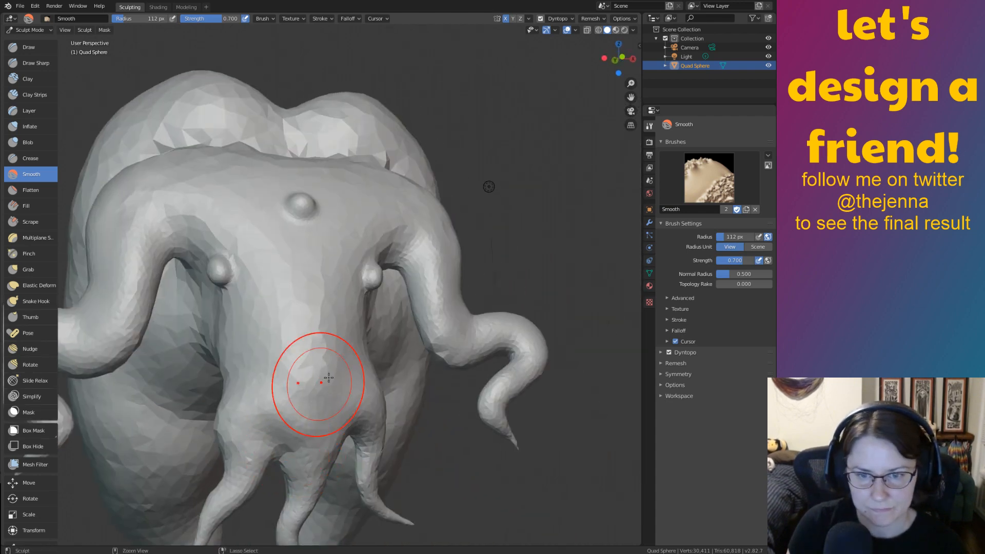
{"action": "scroll", "coordinate": [317, 385], "scroll_direction": "down", "scroll_amount": 1}
{"action": "middle_click_drag", "start_coordinate": [490, 386], "coordinate": [549, 373]}
{"action": "key", "text": "ctrl+s"}
Inflate the upper front above the round bump and smooth the jagged crease beneath the two large upper lobes.
{"action": "scroll", "coordinate": [580, 348], "scroll_direction": "down", "scroll_amount": 3}
{"action": "scroll", "coordinate": [549, 374], "scroll_direction": "up", "scroll_amount": 6}
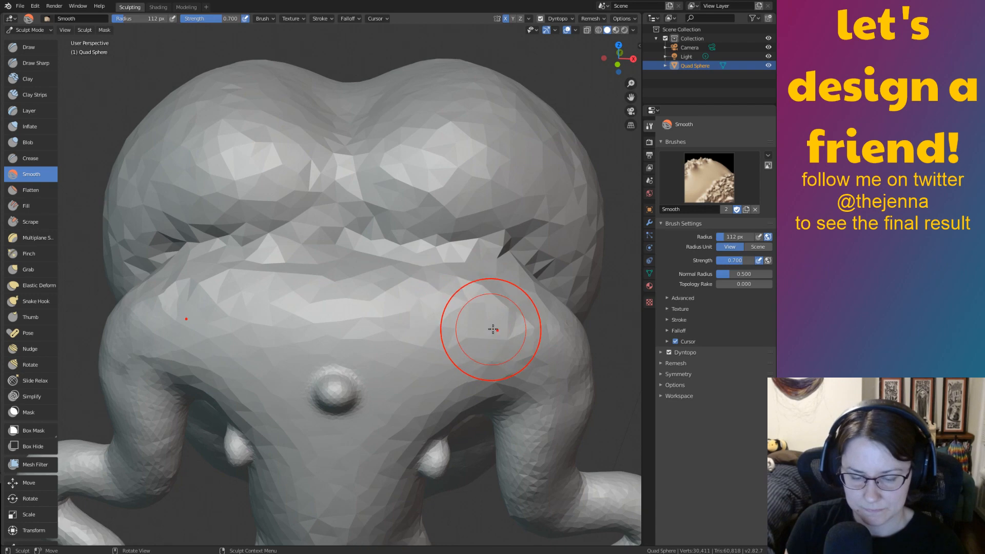
{"action": "key", "text": "i"}
{"action": "mouse_move", "coordinate": [417, 303]}
{"action": "left_mouse_down"}
{"action": "mouse_move", "coordinate": [267, 287]}
{"action": "mouse_move", "coordinate": [548, 325]}
{"action": "left_mouse_up"}
{"action": "mouse_move", "coordinate": [497, 343]}
{"action": "left_mouse_down"}
{"action": "mouse_move", "coordinate": [198, 385]}
{"action": "mouse_move", "coordinate": [235, 358]}
{"action": "mouse_move", "coordinate": [209, 331]}
{"action": "mouse_move", "coordinate": [256, 264]}
{"action": "mouse_move", "coordinate": [549, 323]}
{"action": "mouse_move", "coordinate": [197, 293]}
{"action": "mouse_move", "coordinate": [364, 313]}
{"action": "left_mouse_up"}
{"action": "key", "text": "shift+s"}
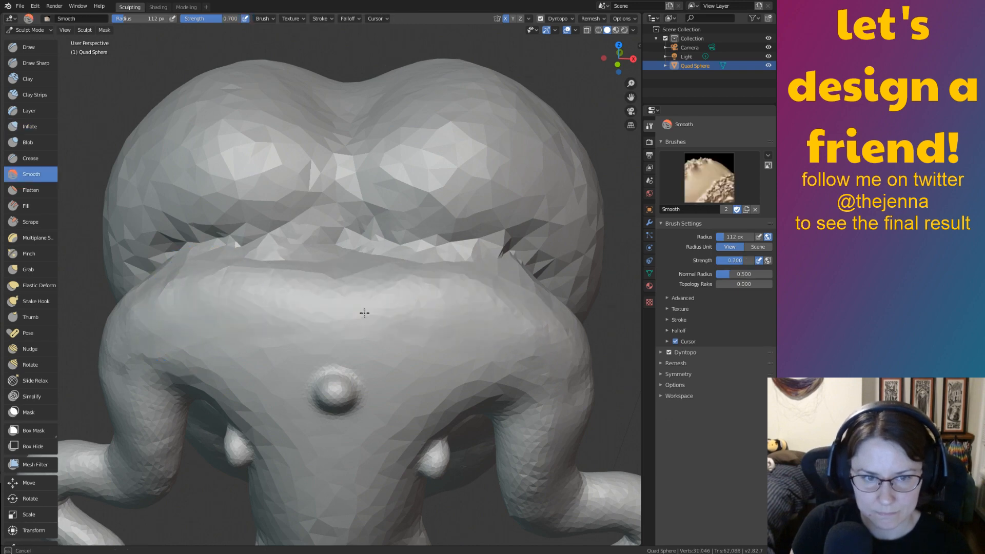
{"action": "mouse_move", "coordinate": [474, 257]}
{"action": "left_mouse_down"}
{"action": "mouse_move", "coordinate": [263, 263]}
{"action": "mouse_move", "coordinate": [325, 238]}
{"action": "mouse_move", "coordinate": [461, 245]}
{"action": "left_mouse_up"}
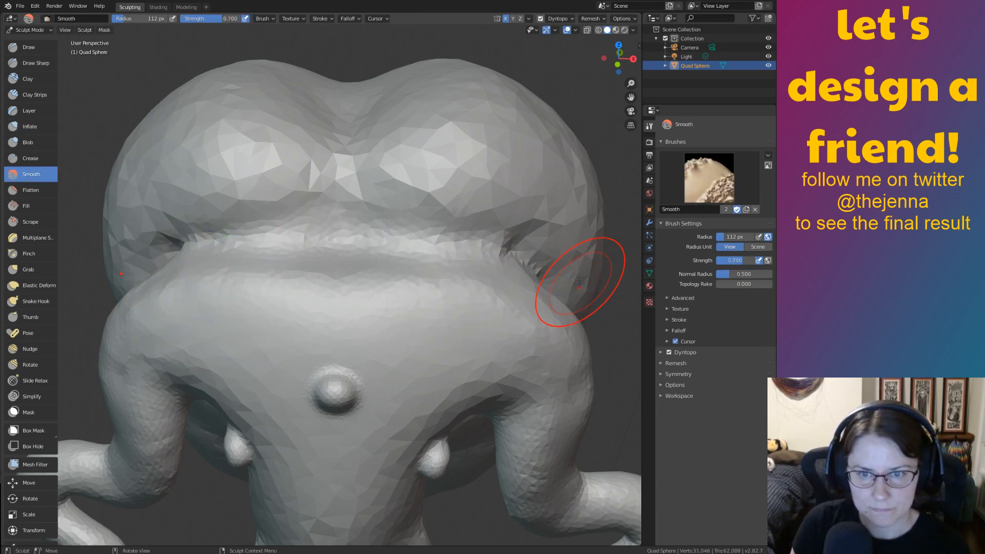
Smooth the creature's underside and side where the tentacled head joins the body, and save the file.
{"action": "middle_click_drag", "start_coordinate": [580, 281], "coordinate": [523, 265]}
{"action": "mouse_move", "coordinate": [388, 217]}
{"action": "middle_mouse_down"}
{"action": "mouse_move", "coordinate": [439, 272]}
{"action": "mouse_move", "coordinate": [472, 248]}
{"action": "mouse_move", "coordinate": [410, 264]}
{"action": "middle_mouse_up"}
{"action": "mouse_move", "coordinate": [319, 220]}
{"action": "middle_mouse_down"}
{"action": "mouse_move", "coordinate": [411, 310]}
{"action": "mouse_move", "coordinate": [411, 290]}
{"action": "middle_mouse_up"}
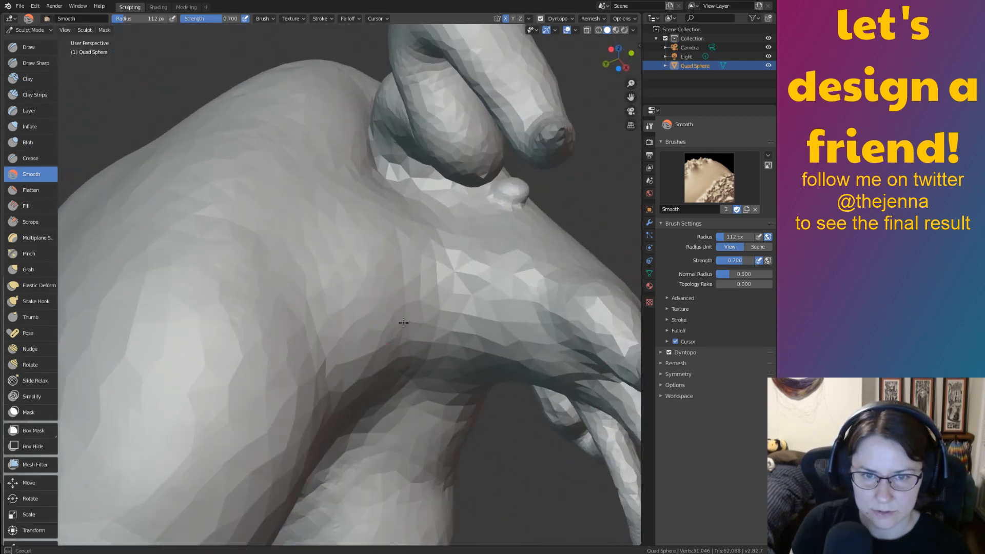
{"action": "mouse_move", "coordinate": [403, 323]}
{"action": "left_mouse_down"}
{"action": "mouse_move", "coordinate": [409, 272]}
{"action": "mouse_move", "coordinate": [358, 410]}
{"action": "left_mouse_up"}
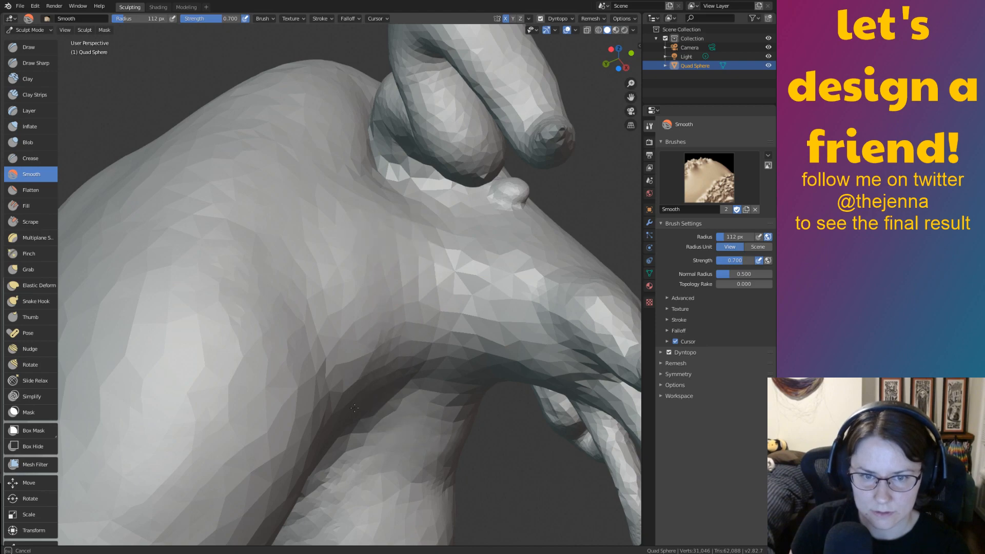
{"action": "middle_click_drag", "start_coordinate": [354, 408], "coordinate": [381, 367]}
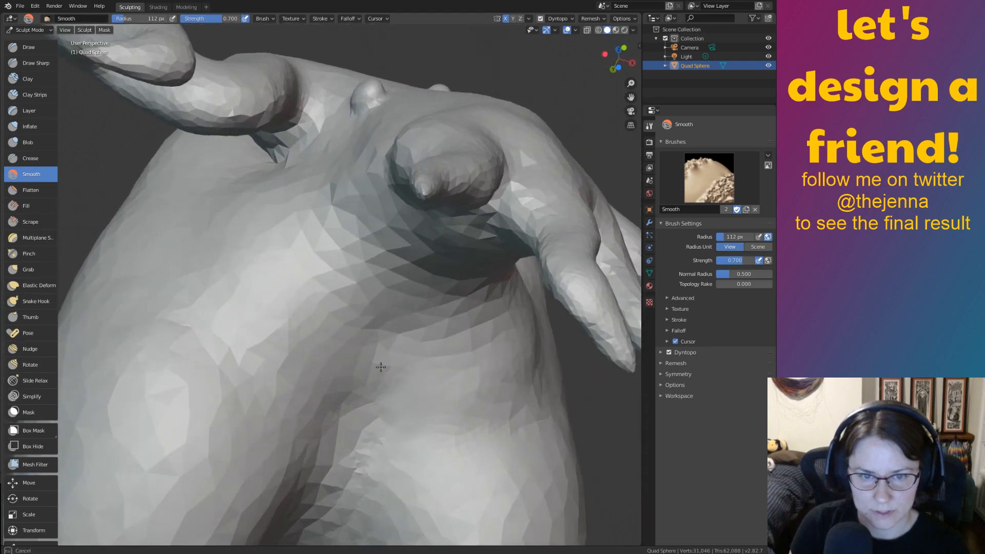
{"action": "left_click_drag", "start_coordinate": [380, 367], "coordinate": [301, 198]}
{"action": "mouse_move", "coordinate": [336, 261]}
{"action": "middle_mouse_down", "text": "ctrl"}
{"action": "mouse_move", "coordinate": [380, 349]}
{"action": "mouse_move", "coordinate": [398, 425]}
{"action": "middle_mouse_up", "text": "ctrl"}
{"action": "key", "text": "ctrl+s"}
{"action": "mouse_move", "coordinate": [474, 277]}
{"action": "middle_mouse_down"}
{"action": "mouse_move", "coordinate": [450, 346]}
{"action": "mouse_move", "coordinate": [509, 297]}
{"action": "middle_mouse_up"}
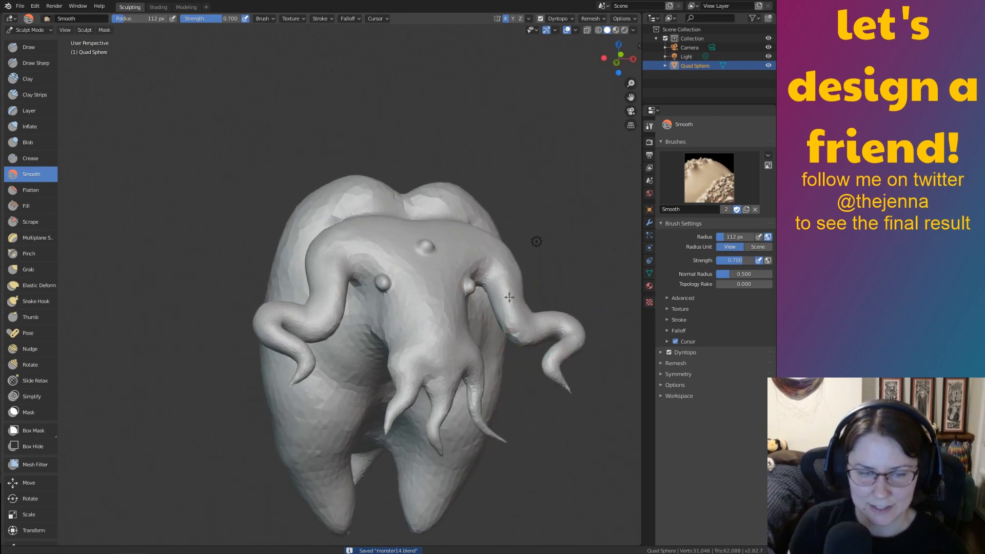
Switch to the Modeling workspace and add a torus to the creature's mesh at the origin.
{"action": "left_click", "coordinate": [188, 8]}
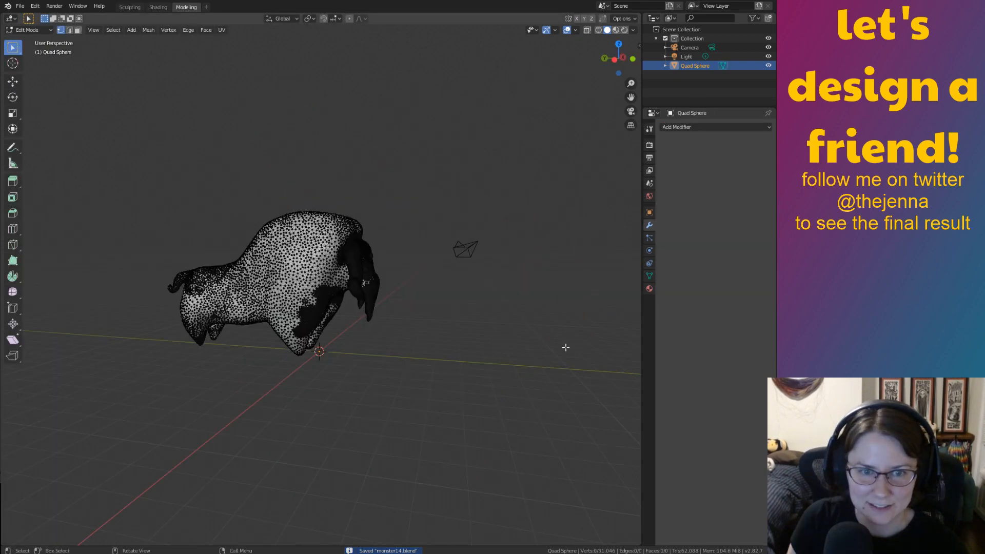
{"action": "middle_click_drag", "start_coordinate": [565, 347], "coordinate": [406, 415]}
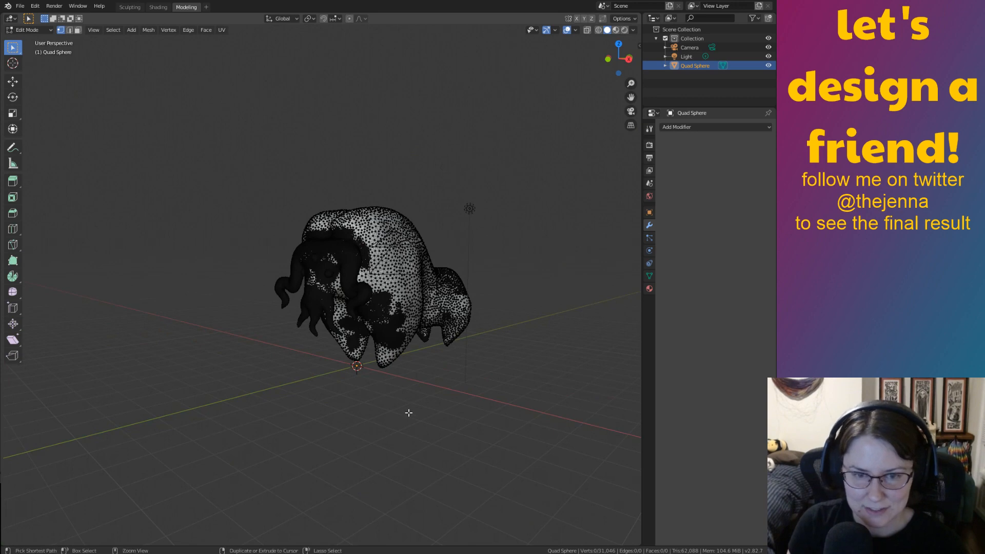
{"action": "key", "text": "shift+a"}
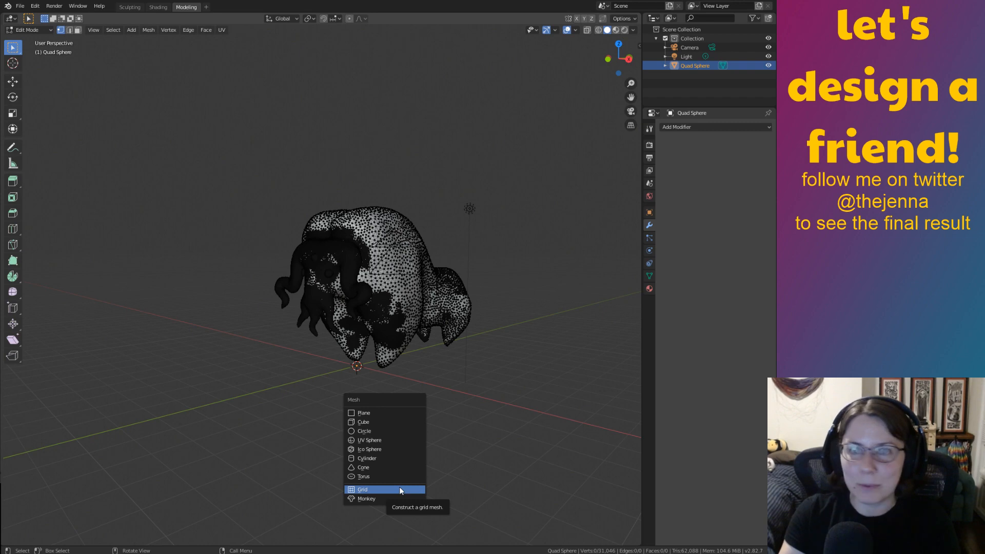
{"action": "key", "text": "Escape"}
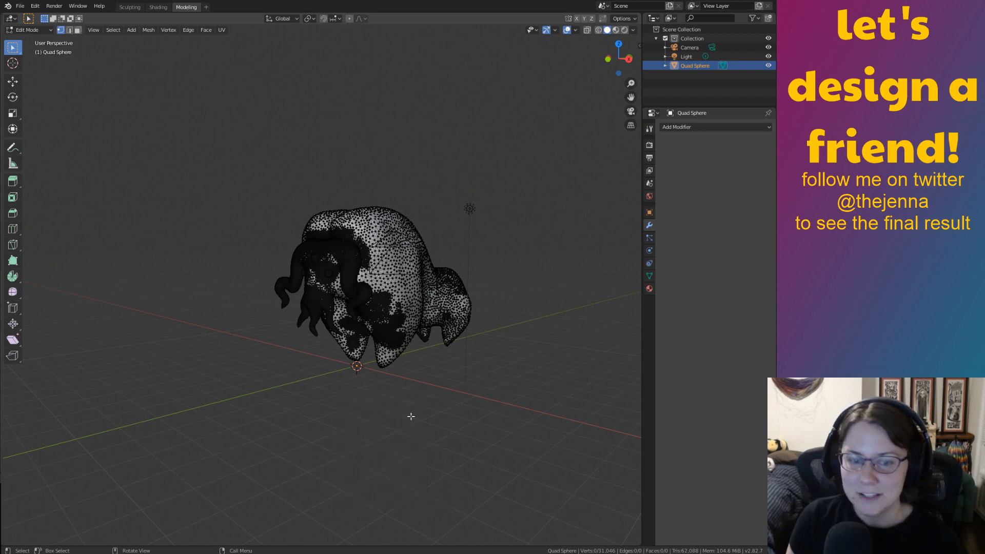
{"action": "key", "text": "shift+a"}
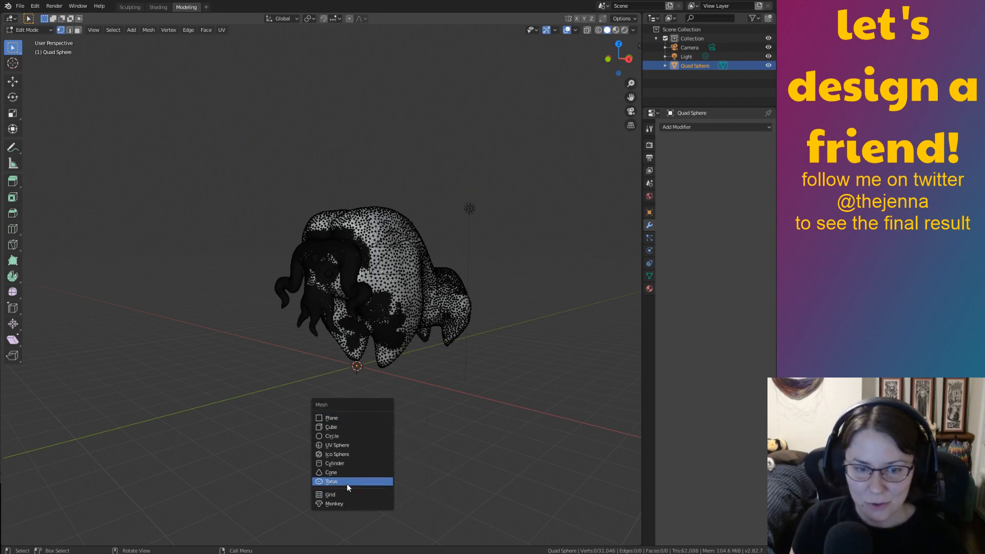
{"action": "left_click", "coordinate": [351, 481]}
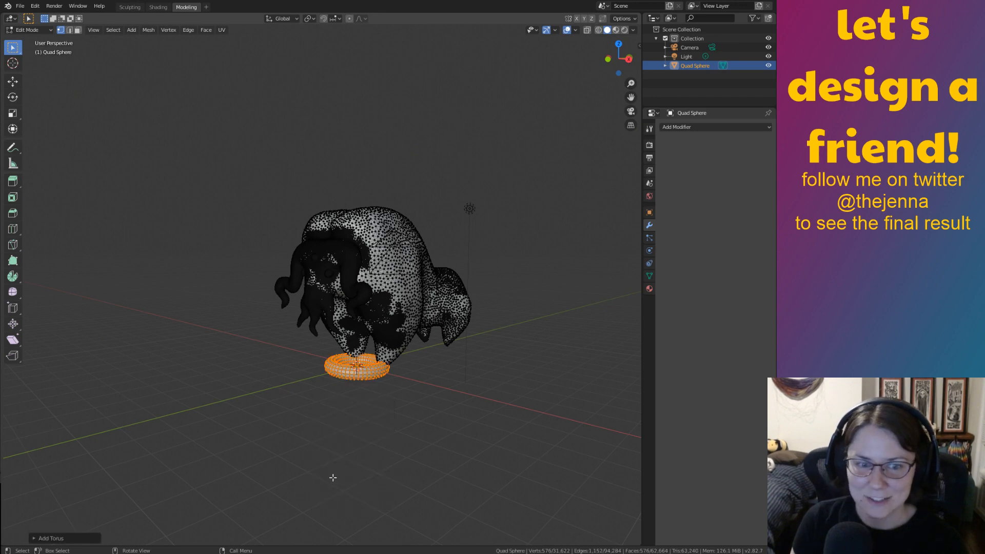
{"action": "middle_click_drag", "start_coordinate": [408, 415], "coordinate": [466, 382]}
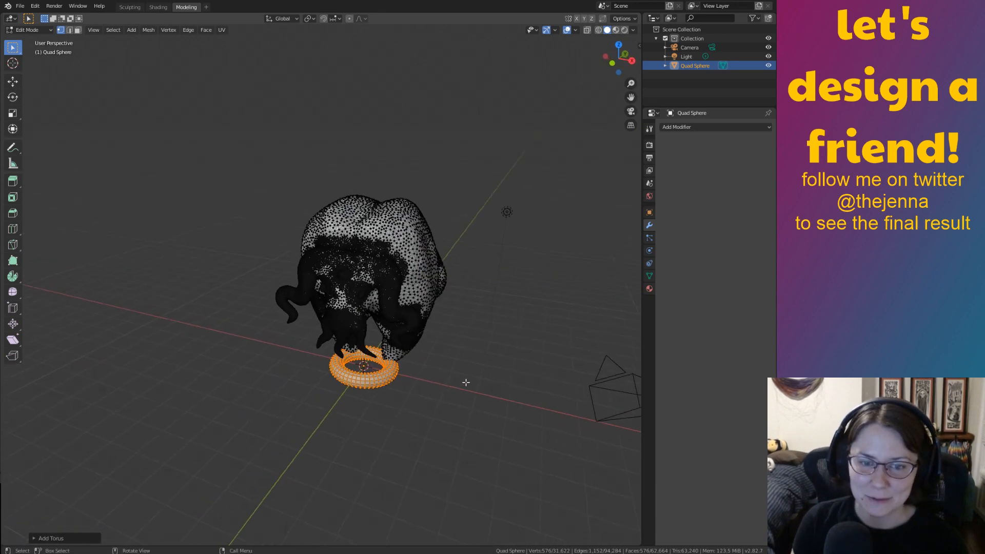
Set the torus to 30 major segments and 10 minor segments.
{"action": "left_click", "coordinate": [33, 539]}
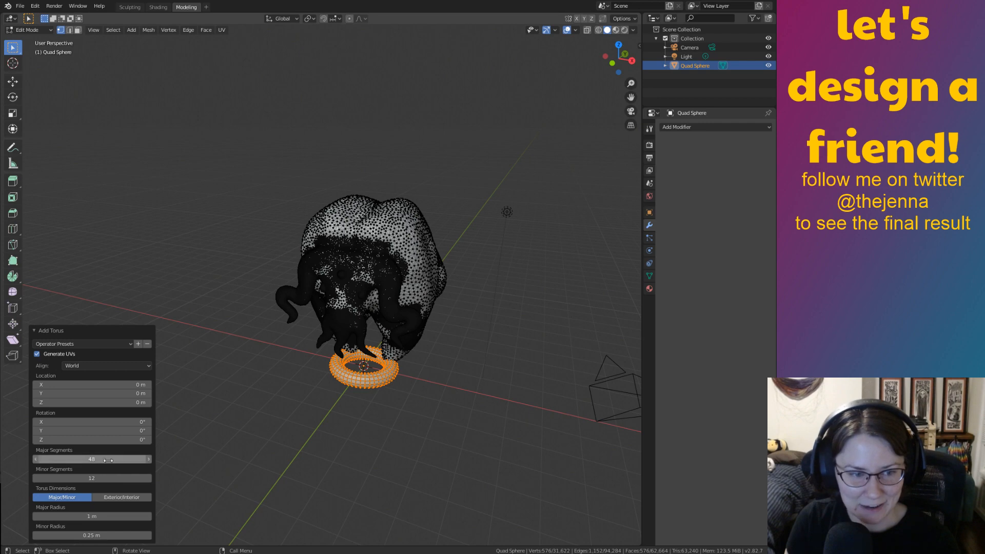
{"action": "left_click_drag", "start_coordinate": [72, 467], "coordinate": [123, 477]}
{"action": "left_click", "coordinate": [100, 482]}
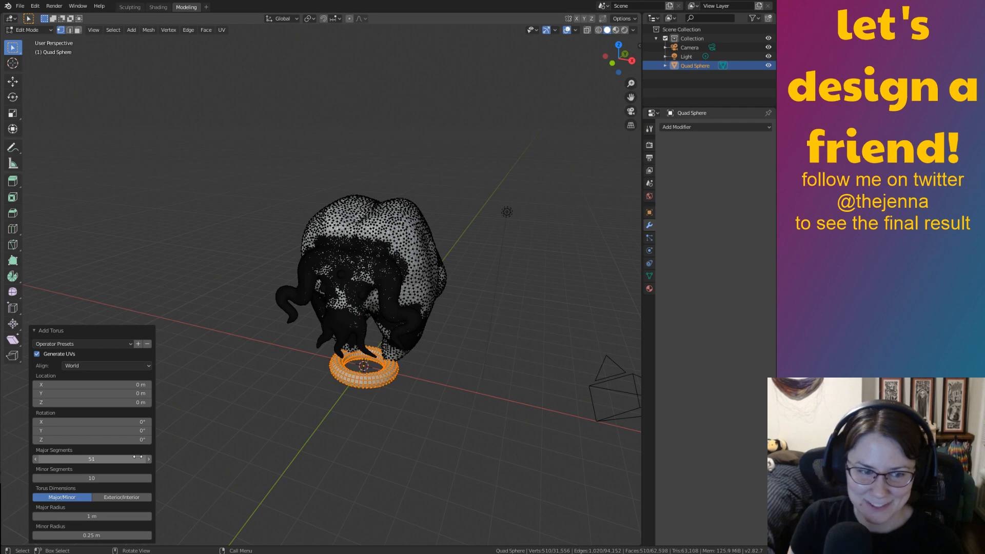
{"action": "left_click", "coordinate": [111, 462]}
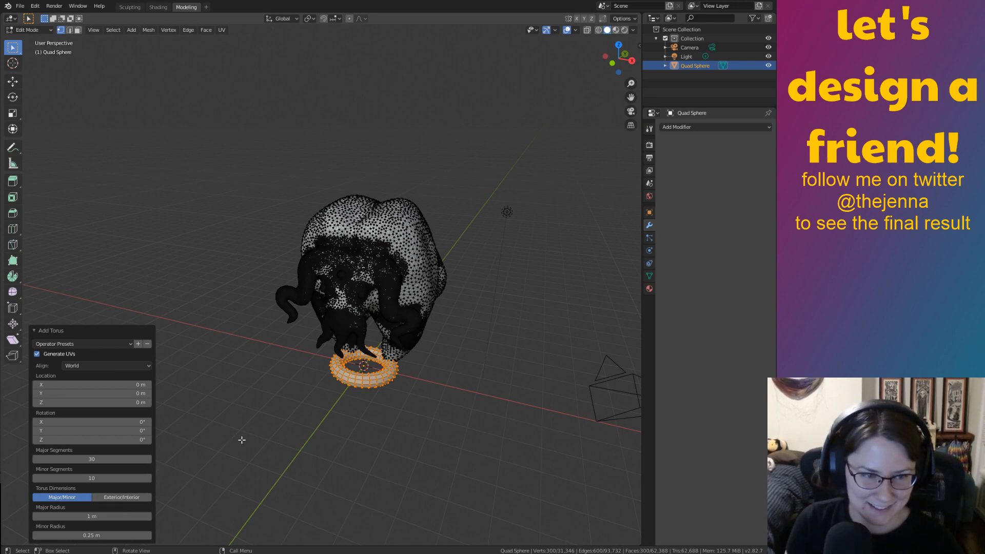
Try raising the torus along the Z axis, and undo both the move and the torus.
{"action": "middle_click_drag", "start_coordinate": [509, 403], "coordinate": [446, 387]}
{"action": "key", "text": "g"}
{"action": "key", "text": "z"}
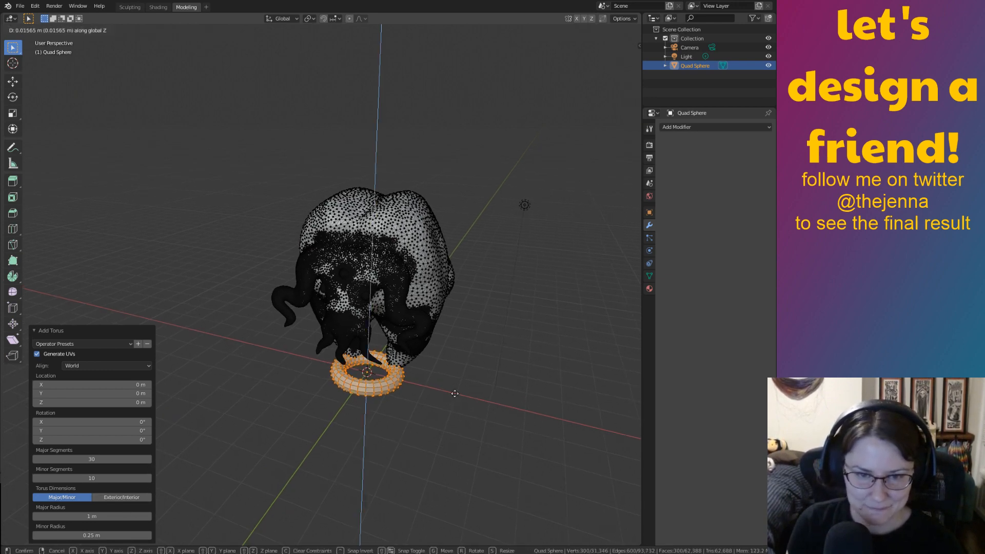
{"action": "left_click", "coordinate": [450, 200]}
{"action": "middle_click_drag", "start_coordinate": [449, 200], "coordinate": [425, 205]}
{"action": "key", "text": "ctrl+z"}
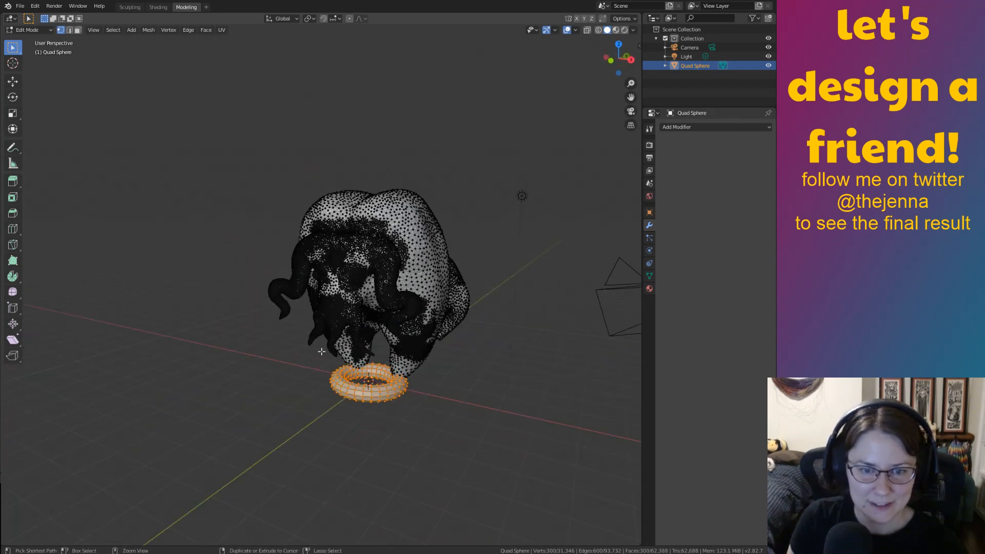
{"action": "key", "text": "ctrl+z"}
Add a torus at the origin again with 30 major and 10 minor segments.
{"action": "key", "text": "shift+a"}
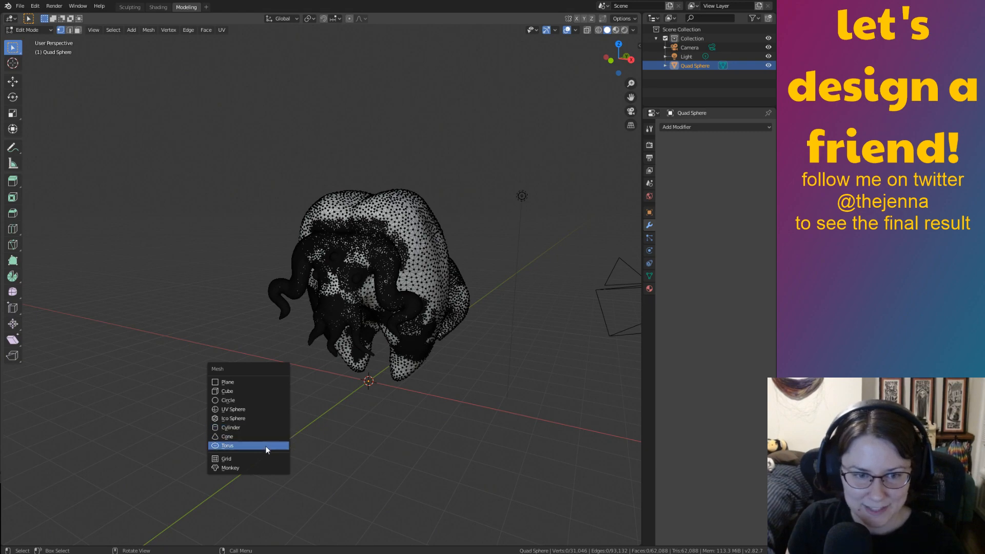
{"action": "left_click", "coordinate": [266, 445]}
{"action": "scroll", "coordinate": [476, 346], "scroll_direction": "up", "scroll_amount": 3}
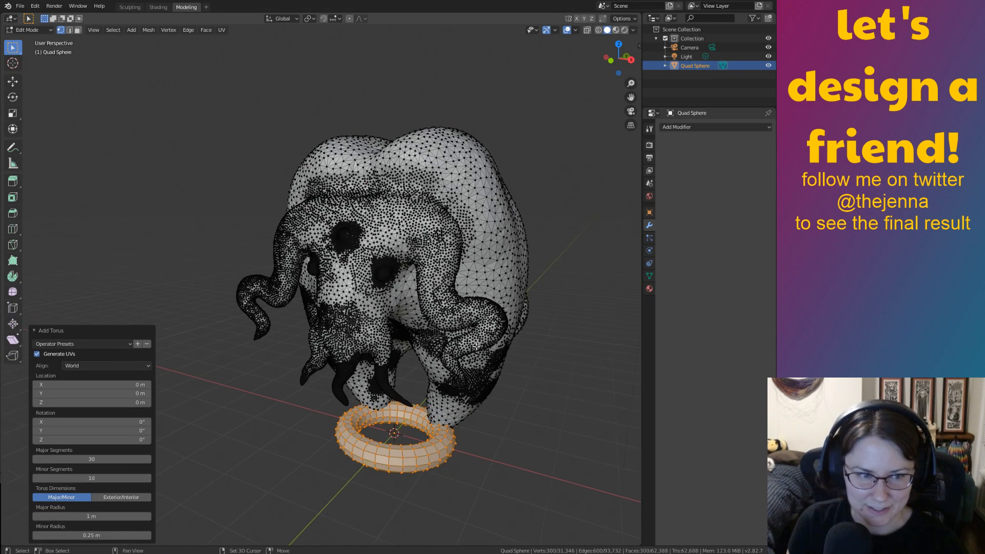
{"action": "middle_click_drag", "start_coordinate": [476, 387], "coordinate": [454, 345], "text": "shift"}
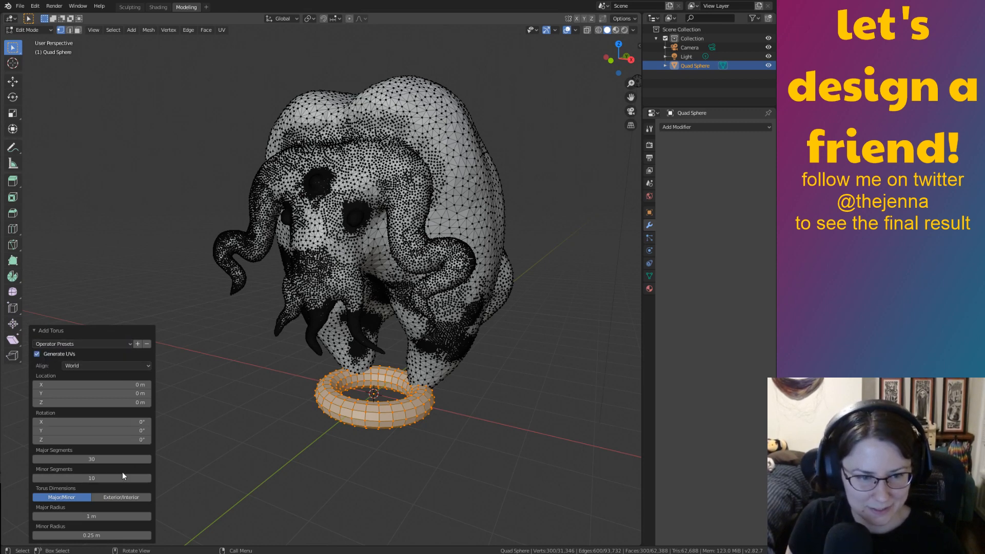
{"action": "middle_click_drag", "start_coordinate": [334, 392], "coordinate": [349, 379]}
Thin the torus into a ring with a major radius of 0.9 m and a minor radius of 0.08 m.
{"action": "left_click", "coordinate": [113, 366]}
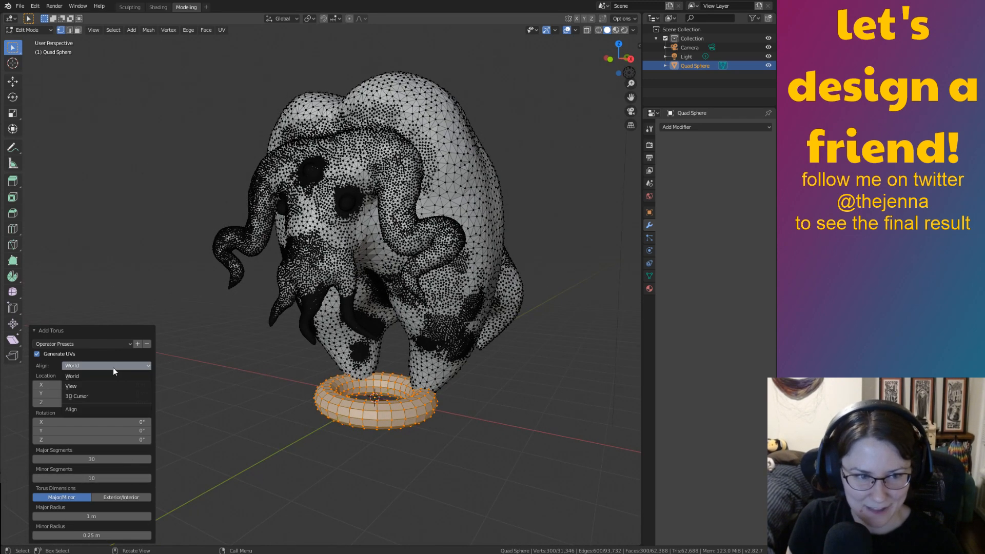
{"action": "left_click", "coordinate": [121, 363]}
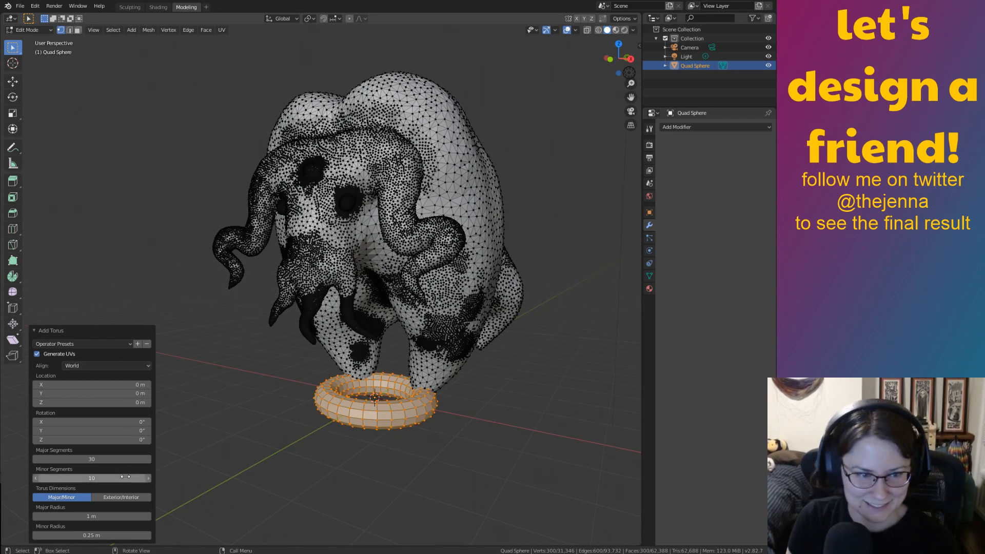
{"action": "left_click", "coordinate": [131, 494]}
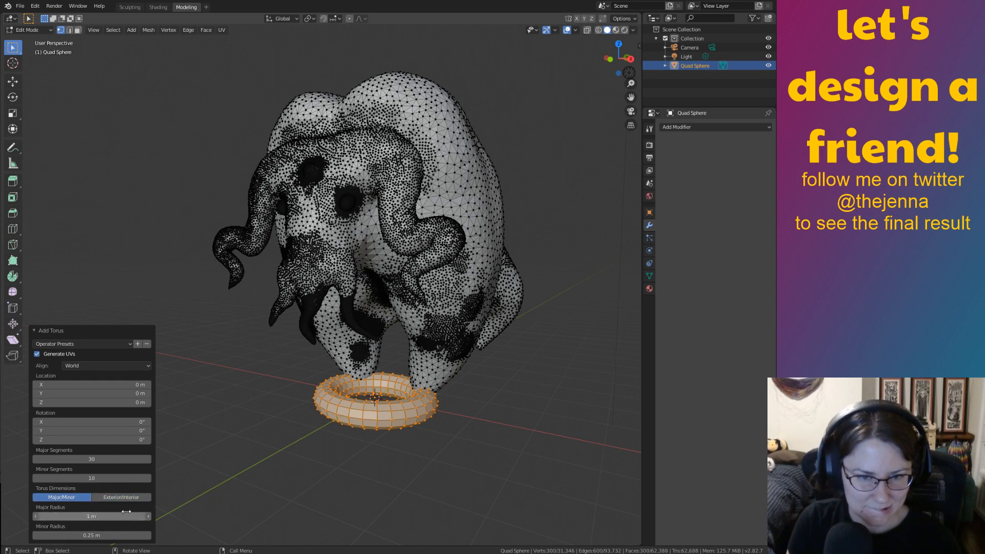
{"action": "left_click_drag", "start_coordinate": [126, 512], "coordinate": [94, 531]}
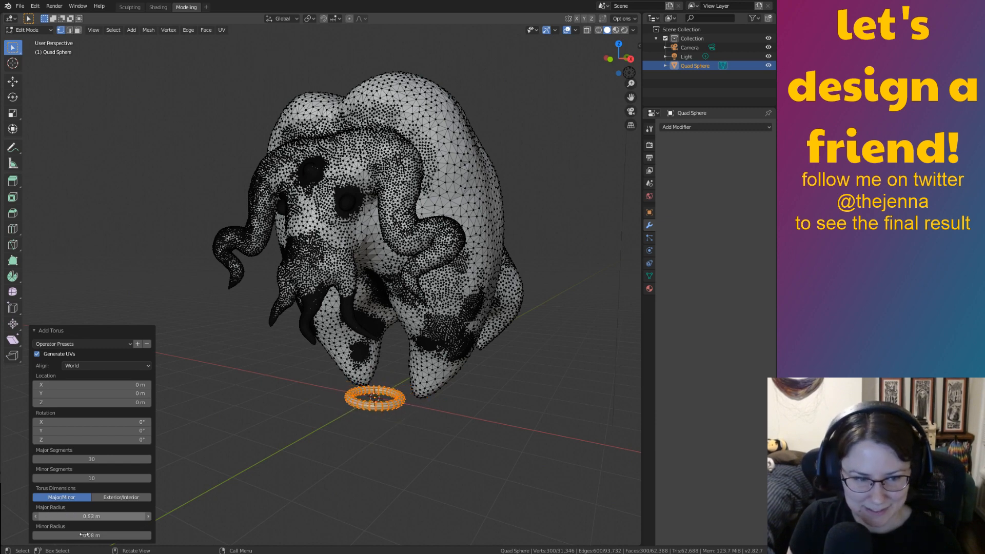
{"action": "left_click_drag", "start_coordinate": [89, 534], "coordinate": [80, 532]}
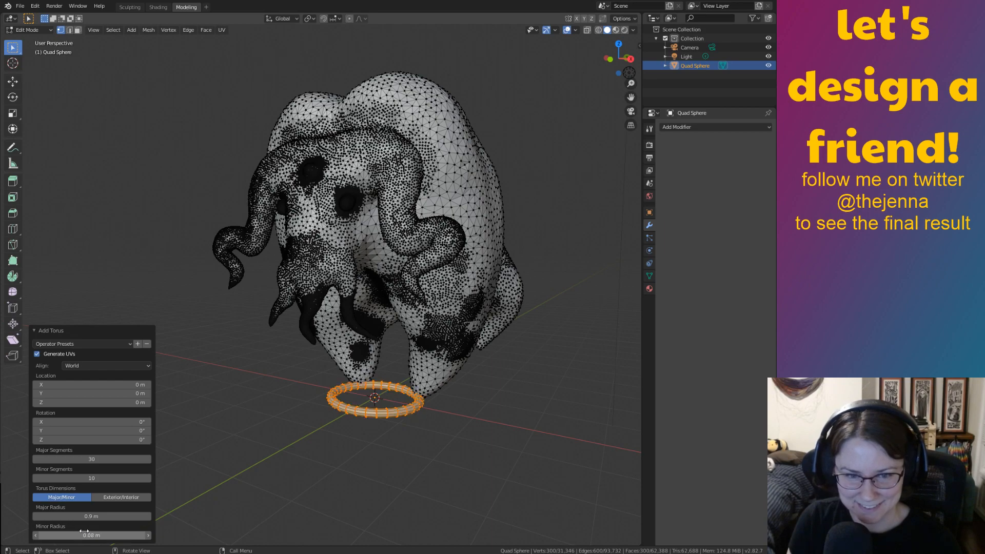
Raise the torus along Z to above the creature and move it about -1.9 m along Y.
{"action": "middle_click_drag", "start_coordinate": [169, 487], "coordinate": [122, 497]}
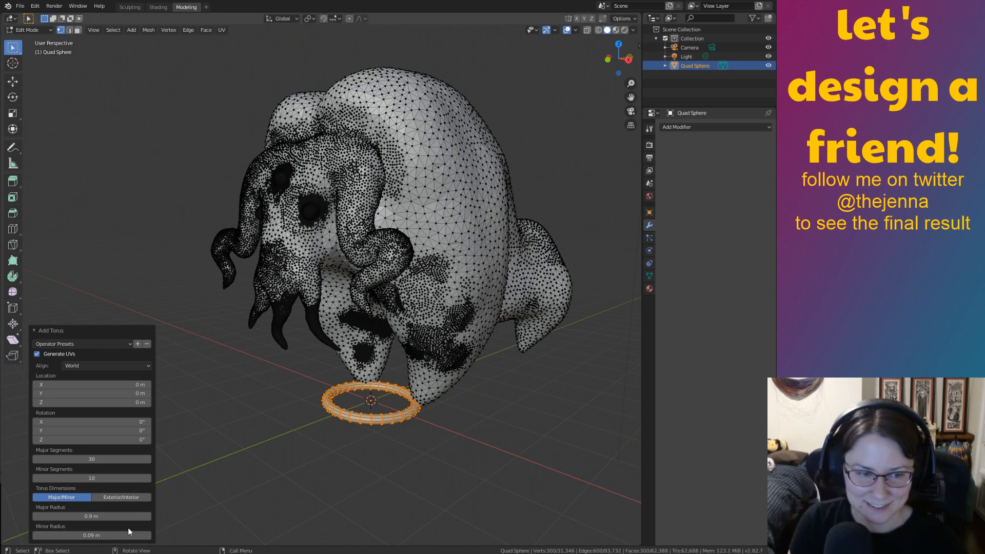
{"action": "key", "text": "g"}
{"action": "key", "text": "z"}
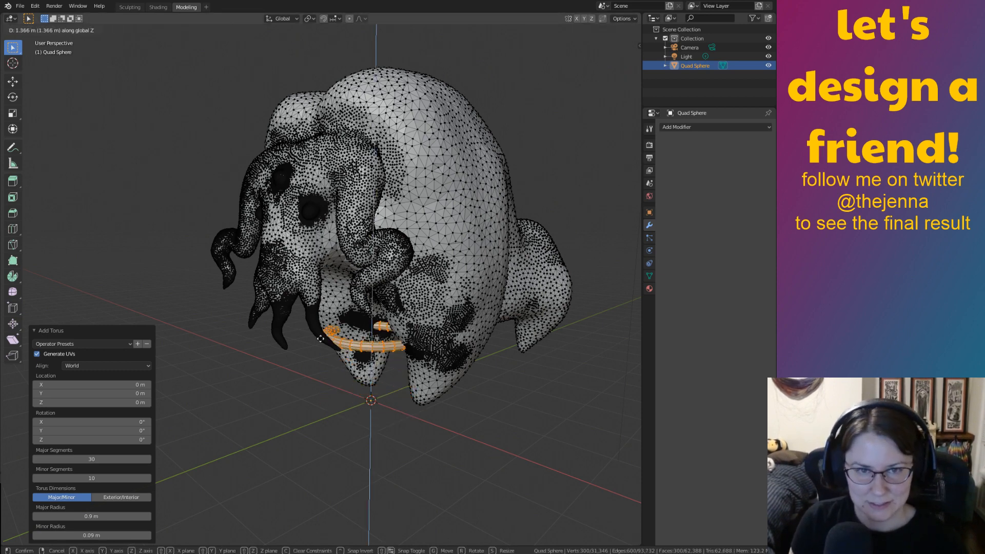
{"action": "left_click", "coordinate": [292, 95]}
{"action": "middle_click_drag", "start_coordinate": [292, 94], "coordinate": [250, 162]}
{"action": "key", "text": "g"}
{"action": "key", "text": "y"}
{"action": "left_click", "coordinate": [123, 169]}
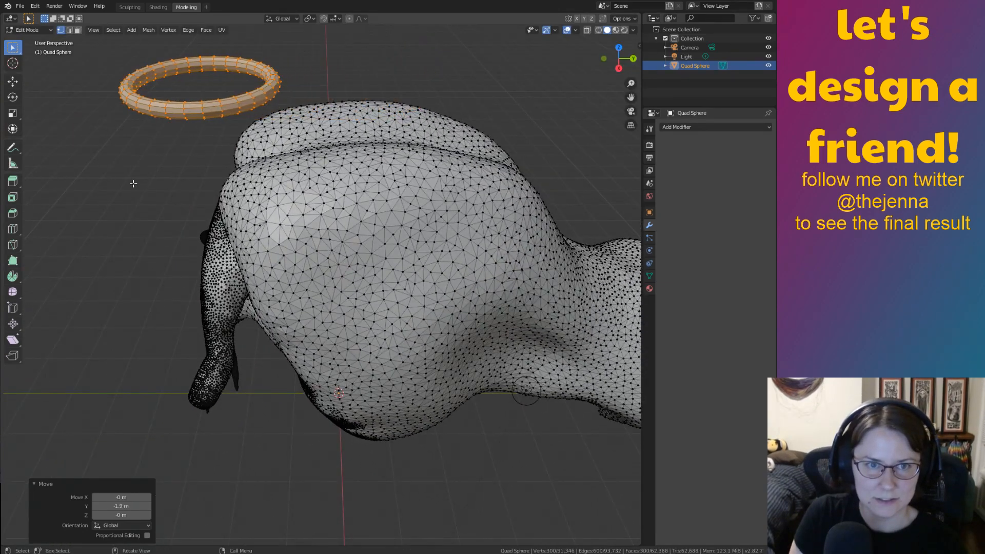
Move the torus ring a further -0.8 m or so along Y and lower it about 1.37 m along Z.
{"action": "middle_click_drag", "start_coordinate": [123, 168], "coordinate": [310, 154]}
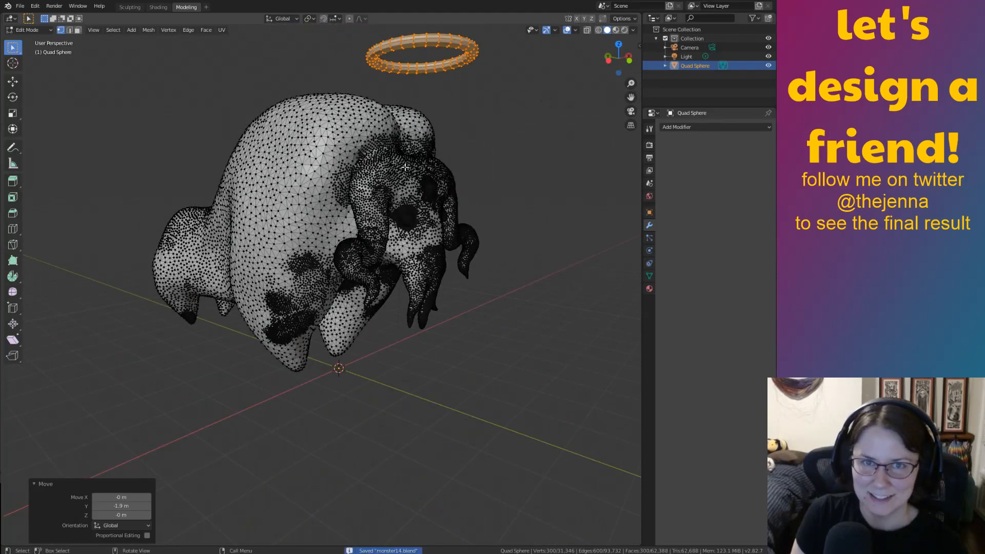
{"action": "middle_click_drag", "start_coordinate": [405, 168], "coordinate": [512, 139]}
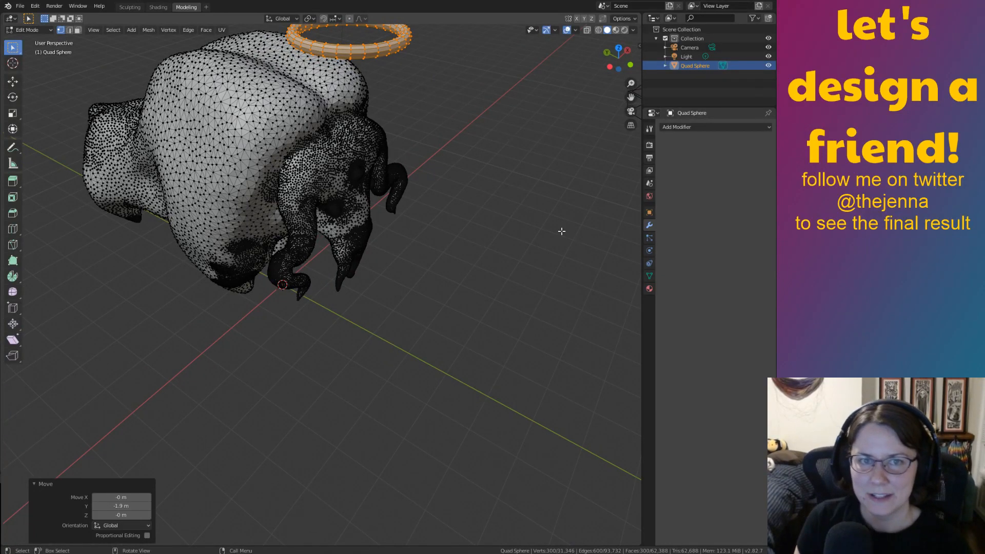
{"action": "middle_click_drag", "start_coordinate": [562, 231], "coordinate": [451, 261]}
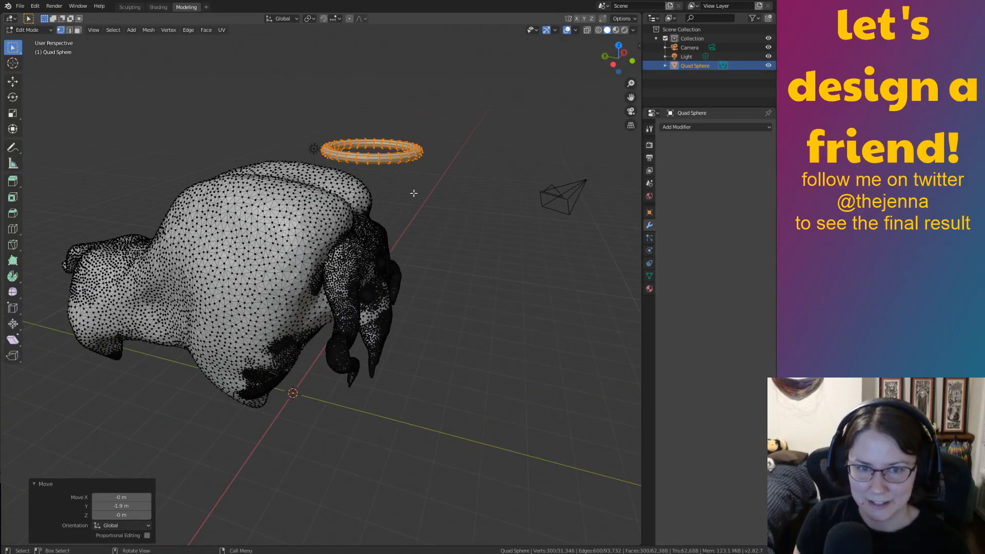
{"action": "key", "text": "g"}
{"action": "key", "text": "y"}
{"action": "left_click", "coordinate": [429, 173]}
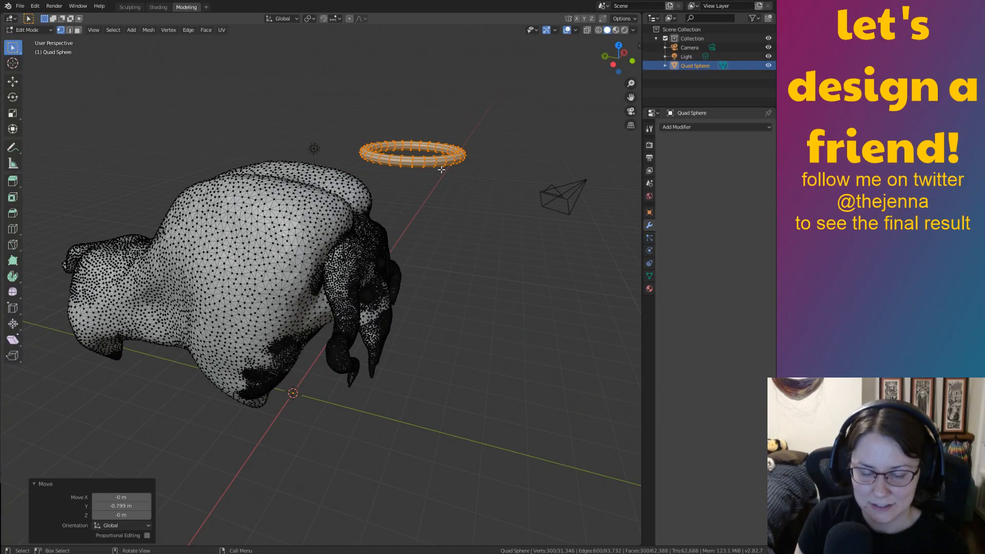
{"action": "key", "text": "g"}
{"action": "key", "text": "z"}
{"action": "left_click", "coordinate": [450, 235]}
Tilt the torus ring around the X axis in two rotations, about 13° and about 41°.
{"action": "middle_click_drag", "start_coordinate": [450, 235], "coordinate": [498, 202]}
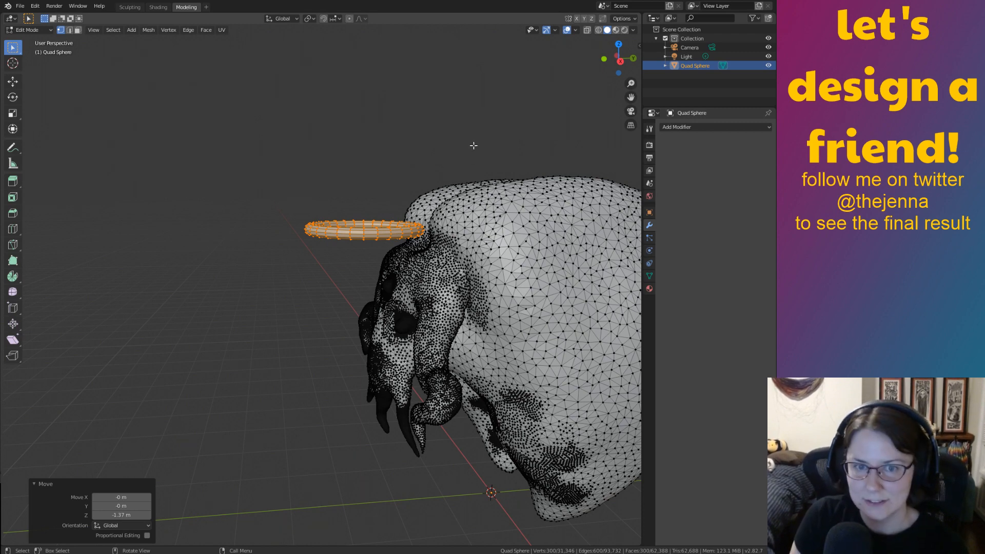
{"action": "key", "text": "r"}
{"action": "key", "text": "x"}
{"action": "left_click", "coordinate": [458, 151]}
{"action": "key", "text": "r"}
{"action": "key", "text": "x"}
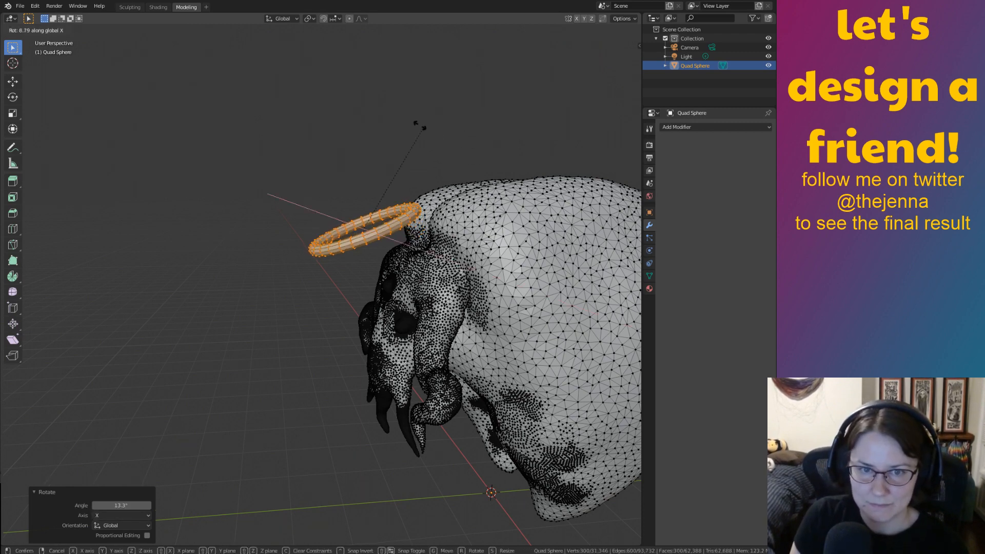
{"action": "left_click", "coordinate": [360, 135]}
Scale the torus ring uniformly to about 0.653 and lower it slightly along Z.
{"action": "middle_click_drag", "start_coordinate": [360, 135], "coordinate": [433, 144]}
{"action": "key", "text": "s"}
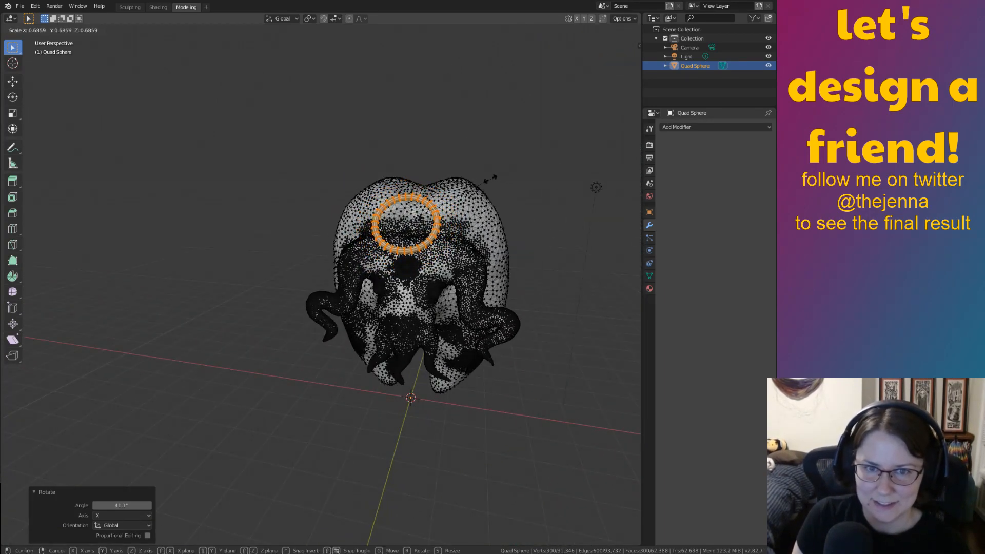
{"action": "left_click", "coordinate": [485, 179]}
{"action": "middle_click_drag", "start_coordinate": [457, 182], "coordinate": [395, 161]}
{"action": "key", "text": "g"}
{"action": "key", "text": "z"}
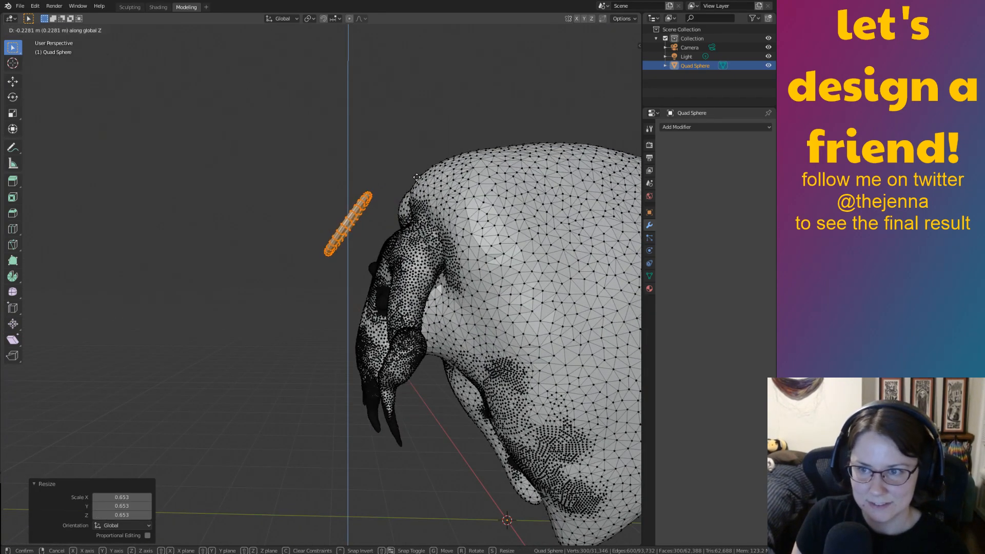
{"action": "left_click", "coordinate": [420, 190]}
Adjust the ring's place at the head: about 0.51 m along Y, slightly up along Z, and about -0.24 m along Y.
{"action": "middle_click_drag", "start_coordinate": [419, 191], "coordinate": [447, 204]}
{"action": "key", "text": "g"}
{"action": "key", "text": "y"}
{"action": "left_click", "coordinate": [450, 211]}
{"action": "key", "text": "g"}
{"action": "key", "text": "z"}
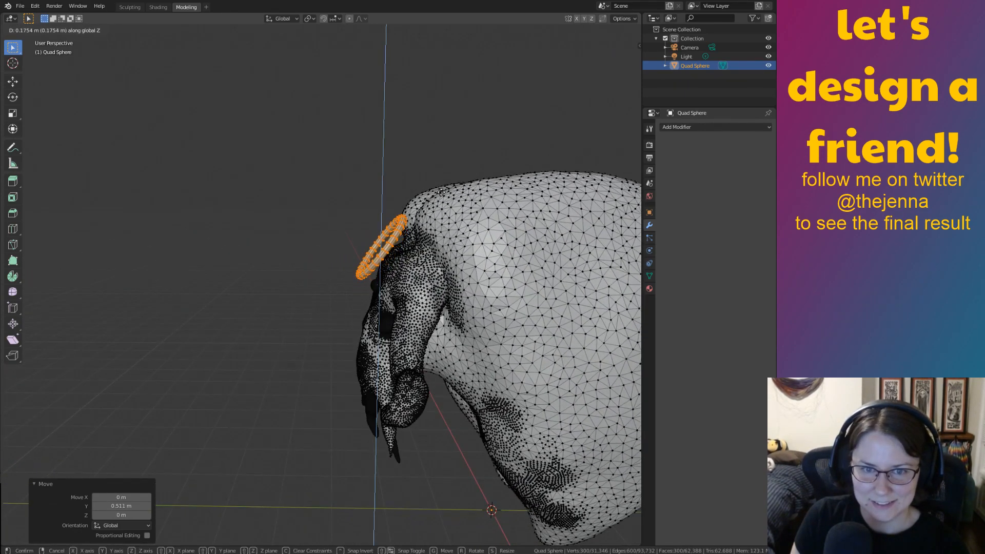
{"action": "left_click", "coordinate": [439, 180]}
{"action": "key", "text": "g"}
{"action": "key", "text": "y"}
{"action": "left_click", "coordinate": [420, 181]}
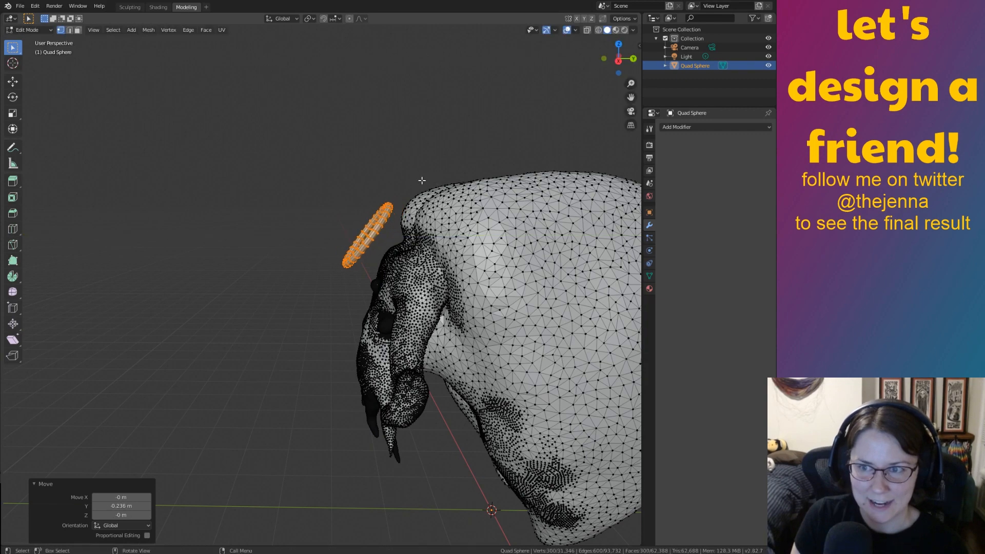
Switch to Object Mode and examine the ring's size and placement on the creature's head from the front and side.
{"action": "middle_click_drag", "start_coordinate": [420, 181], "coordinate": [515, 179]}
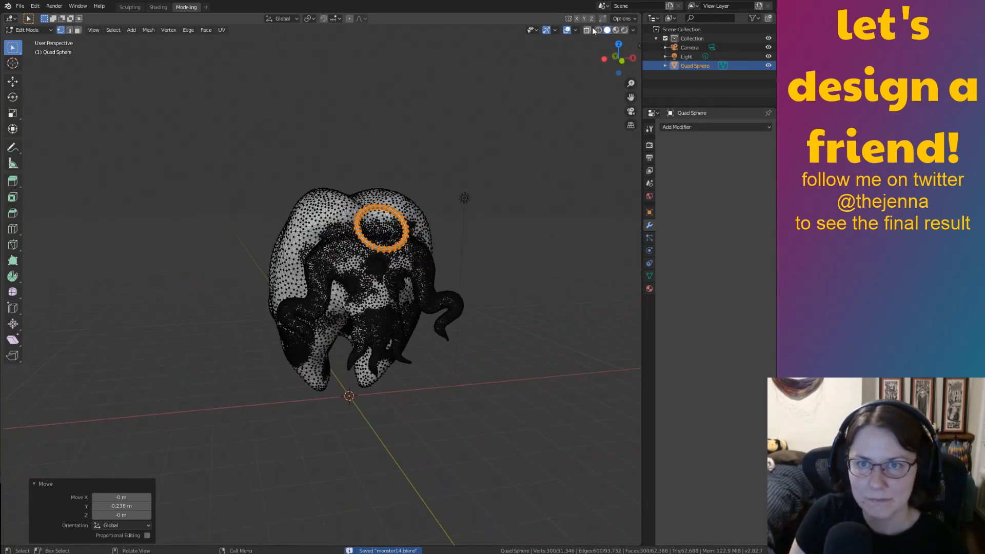
{"action": "key", "text": "Tab"}
{"action": "left_click", "coordinate": [524, 225]}
{"action": "middle_click_drag", "start_coordinate": [524, 225], "coordinate": [442, 227]}
{"action": "scroll", "coordinate": [411, 225], "scroll_direction": "up", "scroll_amount": 4}
{"action": "scroll", "coordinate": [407, 223], "scroll_direction": "down", "scroll_amount": 3}
{"action": "scroll", "coordinate": [431, 223], "scroll_direction": "up", "scroll_amount": 2}
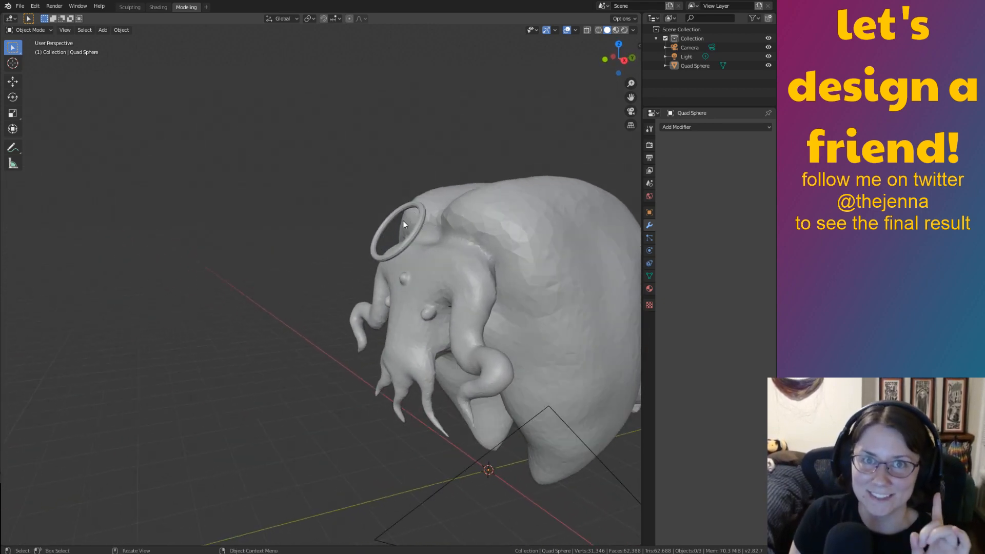
{"action": "left_click", "coordinate": [410, 241]}
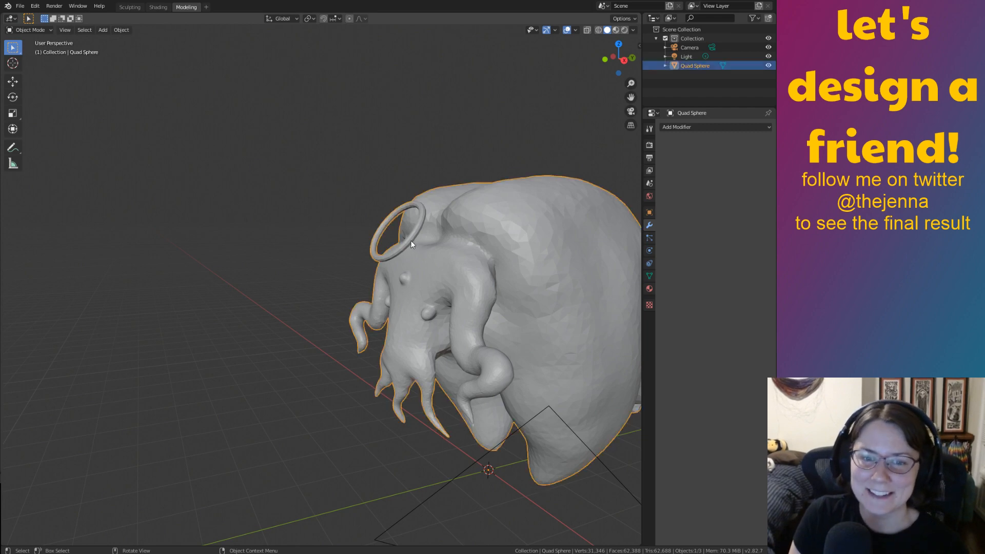
{"action": "middle_click_drag", "start_coordinate": [411, 233], "coordinate": [449, 247]}
{"action": "scroll", "coordinate": [437, 246], "scroll_direction": "up", "scroll_amount": 1}
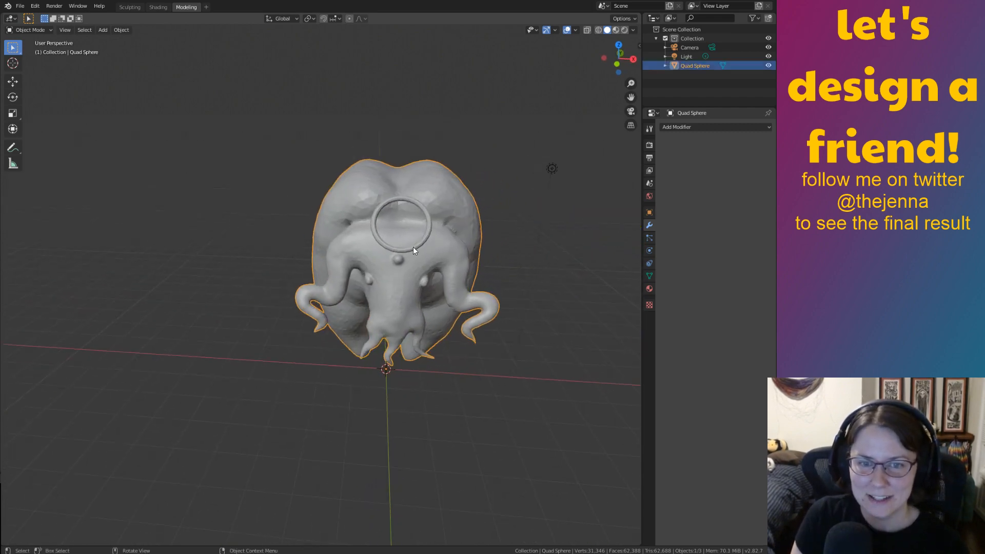
{"action": "scroll", "coordinate": [442, 213], "scroll_direction": "up", "scroll_amount": 3}
{"action": "middle_click_drag", "start_coordinate": [442, 212], "coordinate": [359, 211]}
Try enlarging the ring to about twice its size in Edit Mode, and undo the scaling.
{"action": "key", "text": "Tab"}
{"action": "key", "text": "s"}
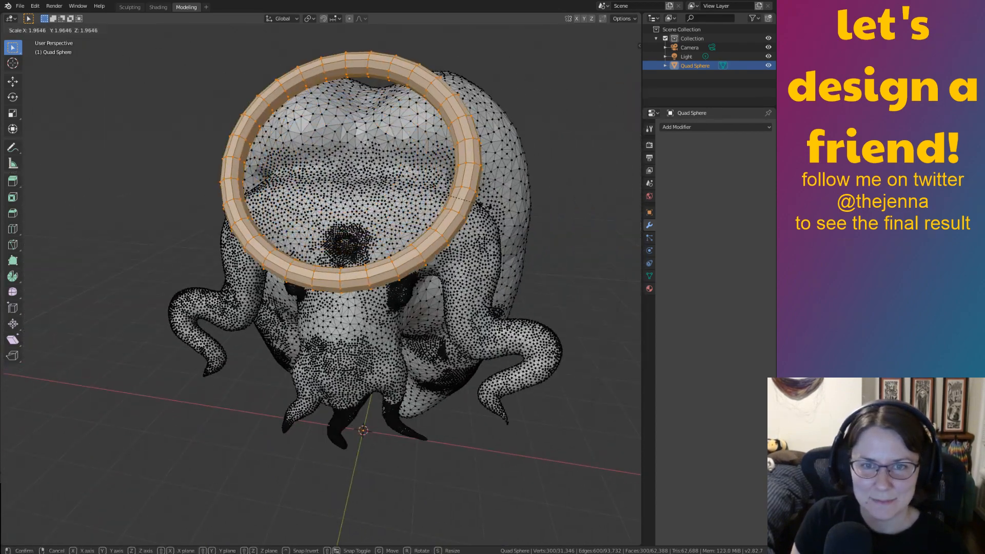
{"action": "left_click", "coordinate": [518, 194]}
{"action": "middle_click_drag", "start_coordinate": [518, 195], "coordinate": [476, 187]}
{"action": "key", "text": "ctrl+z"}
Return to Object Mode, deselect the model and save the file.
{"action": "middle_click_drag", "start_coordinate": [559, 190], "coordinate": [522, 328]}
{"action": "key", "text": "Tab"}
{"action": "left_click", "coordinate": [506, 73]}
{"action": "key", "text": "ctrl+s"}
{"action": "key", "text": "Tab"}
{"action": "key", "text": "Tab"}
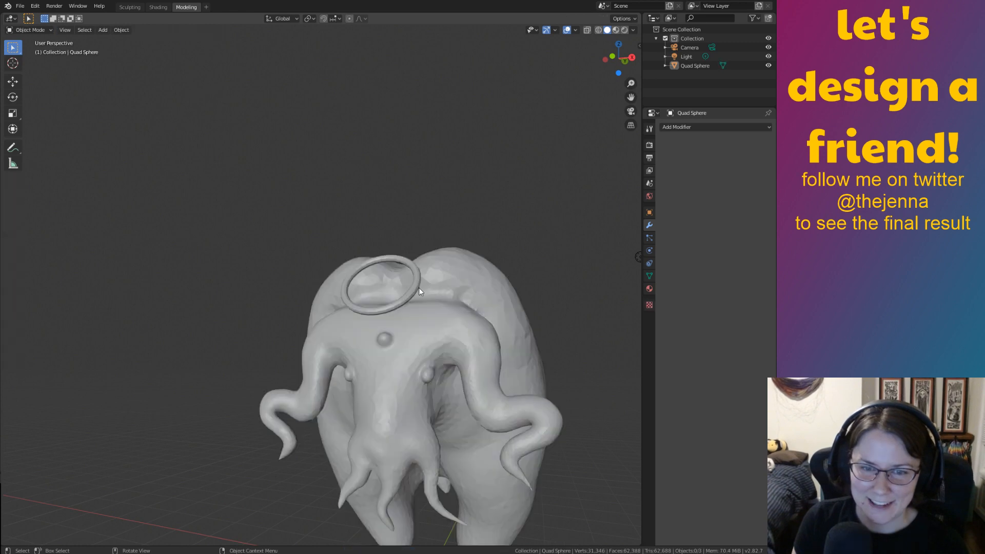
Scale the ring to about 0.647 in Edit Mode and separate it from the creature into its own object.
{"action": "key", "text": "Tab"}
{"action": "key", "text": "s"}
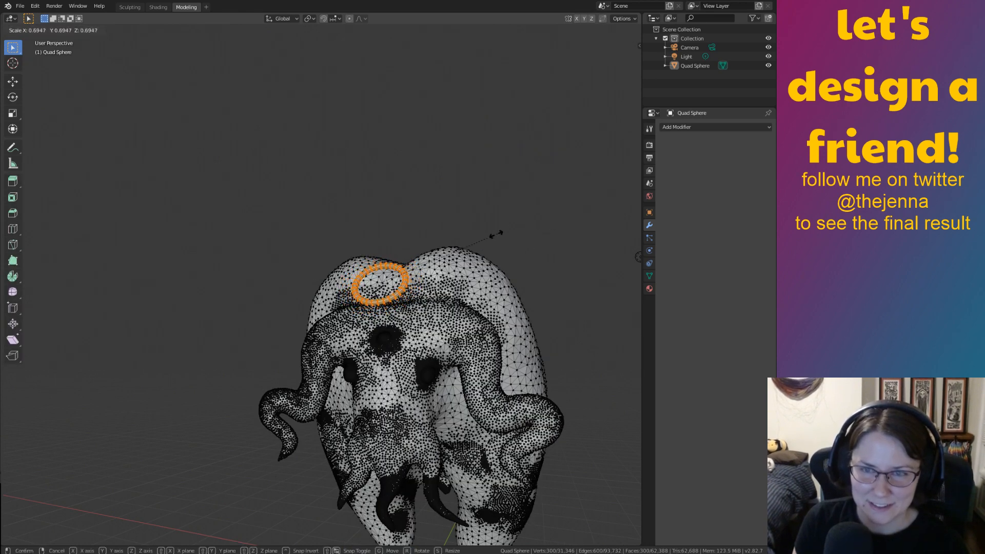
{"action": "left_click", "coordinate": [463, 245]}
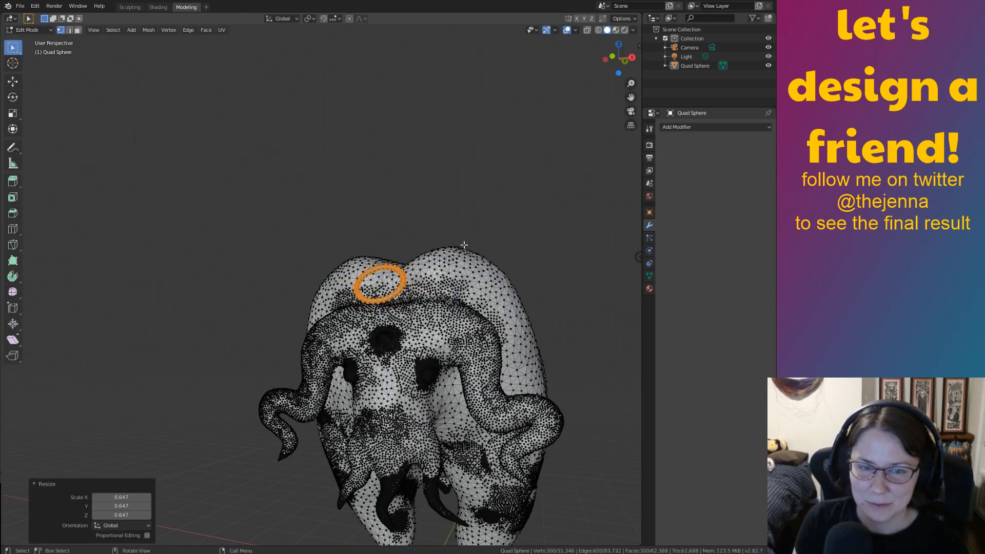
{"action": "right_click", "coordinate": [386, 298]}
{"action": "right_click", "coordinate": [387, 309]}
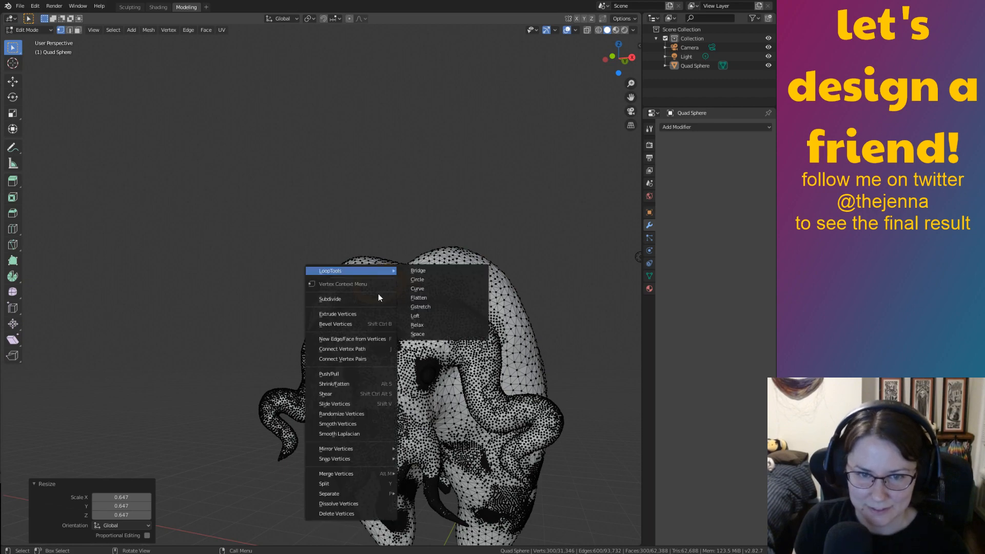
{"action": "left_click", "coordinate": [420, 493]}
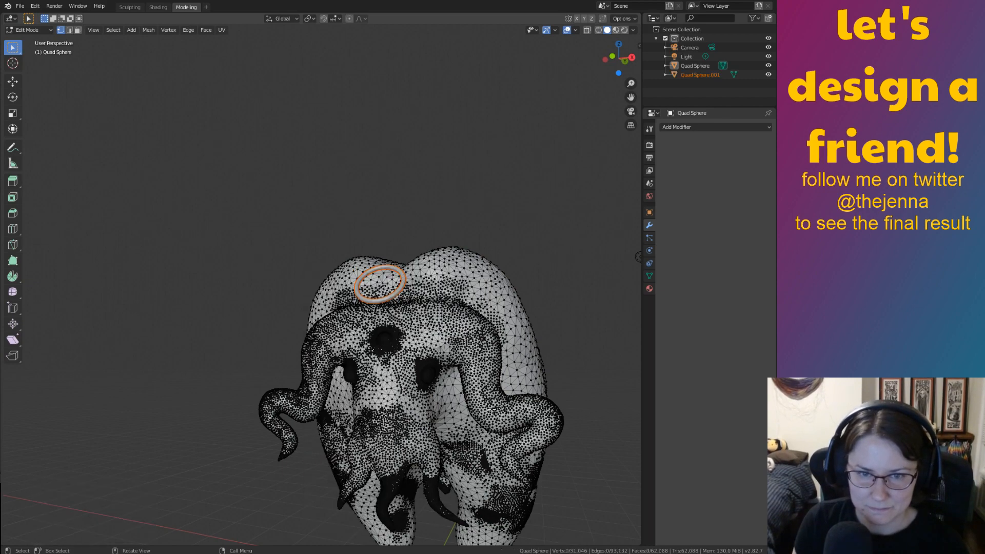
In Object Mode, lower the separated ring about 0.24 m along Z and move it about -0.2 m along Y.
{"action": "middle_click_drag", "start_coordinate": [588, 267], "coordinate": [586, 284]}
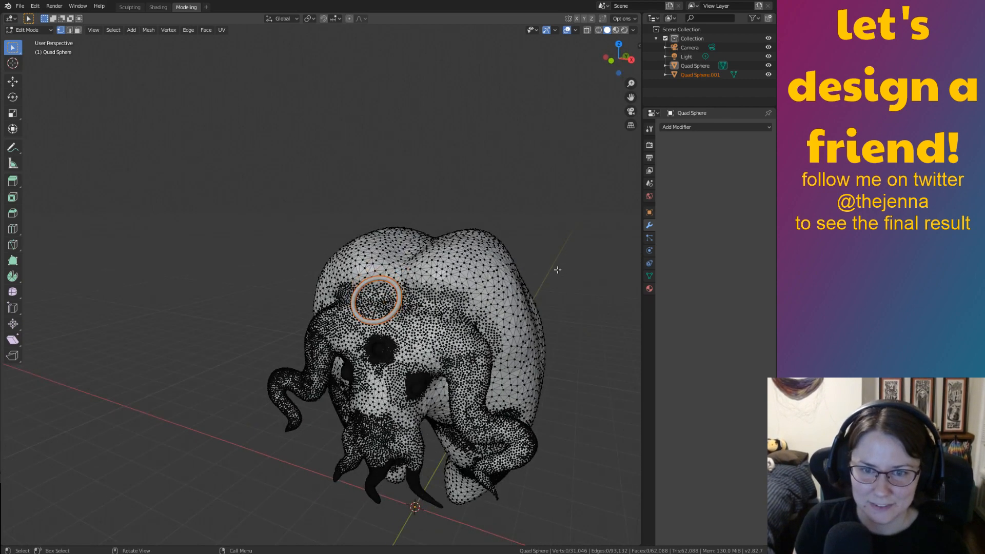
{"action": "key", "text": "Tab"}
{"action": "left_click", "coordinate": [567, 259]}
{"action": "middle_click_drag", "start_coordinate": [603, 281], "coordinate": [651, 273]}
{"action": "left_click", "coordinate": [405, 305]}
{"action": "middle_click_drag", "start_coordinate": [406, 305], "coordinate": [537, 321]}
{"action": "key", "text": "g"}
{"action": "key", "text": "z"}
{"action": "left_click", "coordinate": [428, 329]}
{"action": "key", "text": "g"}
{"action": "key", "text": "y"}
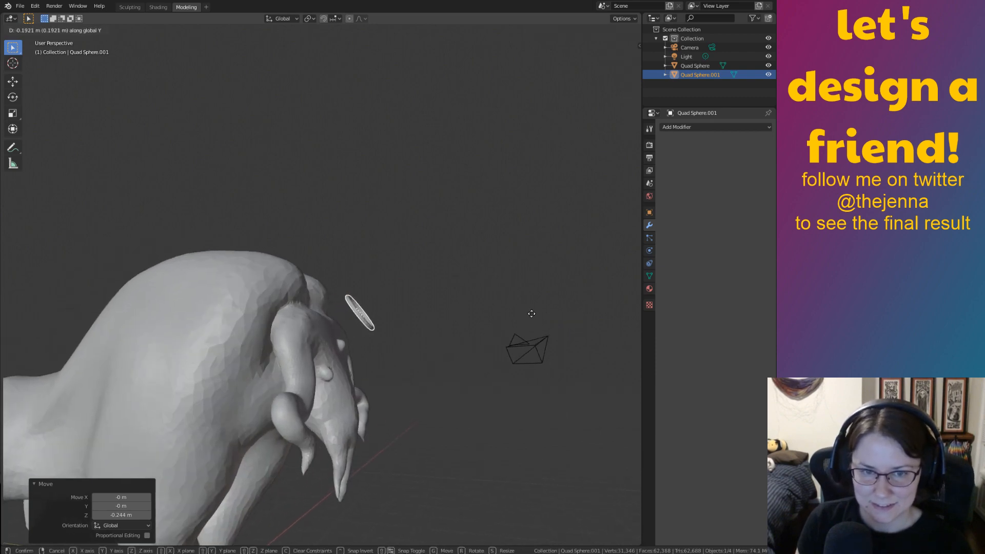
{"action": "left_click", "coordinate": [536, 312]}
{"action": "left_click", "coordinate": [555, 326]}
Move the ring about 0.27 m back toward the head along Y and save the file.
{"action": "middle_click_drag", "start_coordinate": [555, 326], "coordinate": [446, 317]}
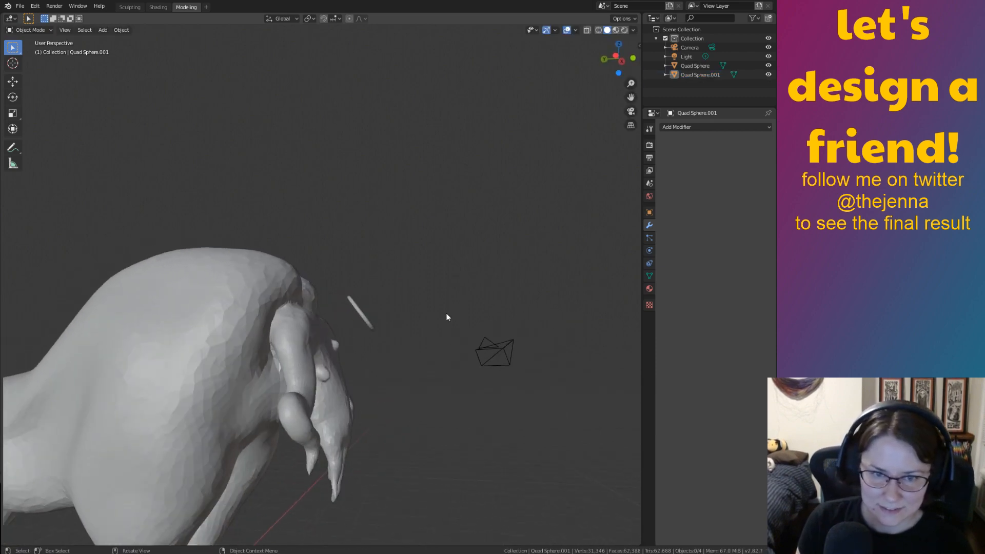
{"action": "left_click", "coordinate": [374, 326]}
{"action": "key", "text": "g"}
{"action": "key", "text": "y"}
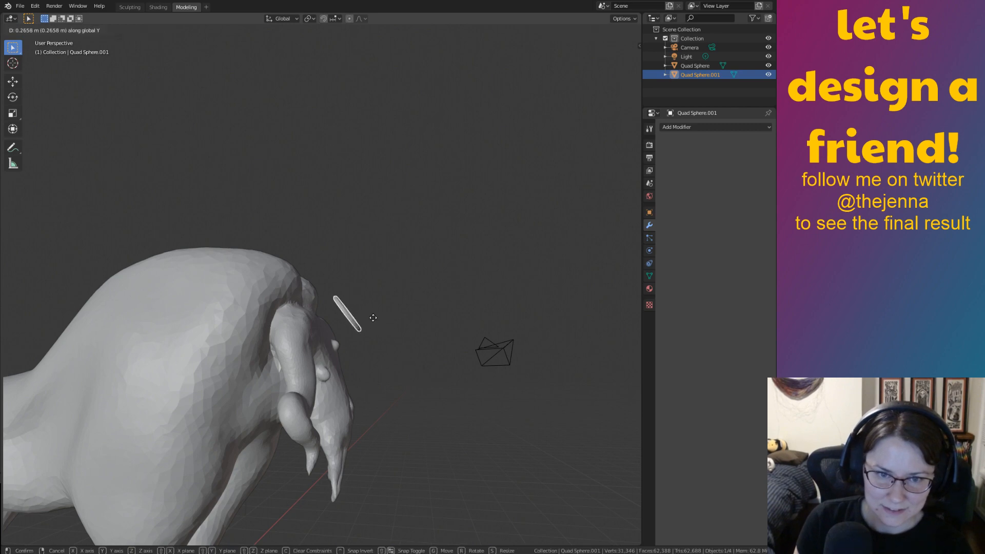
{"action": "left_click", "coordinate": [373, 317]}
{"action": "middle_click_drag", "start_coordinate": [372, 320], "coordinate": [323, 342]}
{"action": "left_click", "coordinate": [543, 298]}
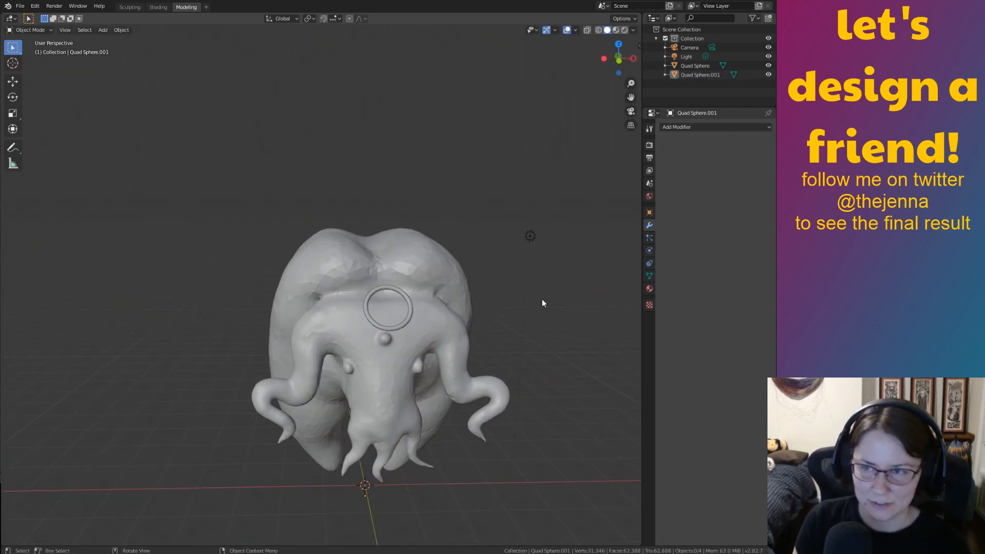
{"action": "key", "text": "ctrl+s"}
Select the ring object and rename its material as halo.
{"action": "middle_click_drag", "start_coordinate": [543, 303], "coordinate": [511, 344]}
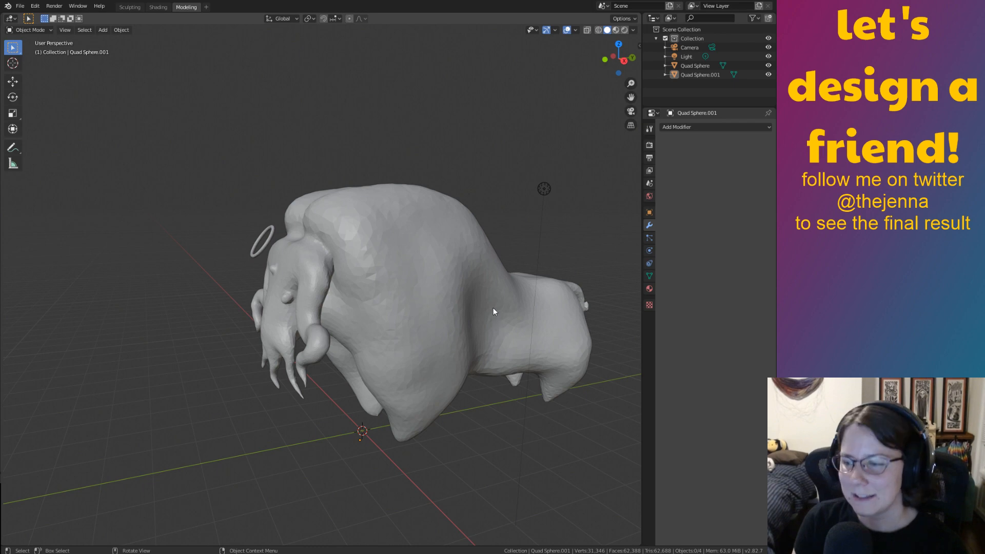
{"action": "middle_click_drag", "start_coordinate": [494, 310], "coordinate": [390, 267]}
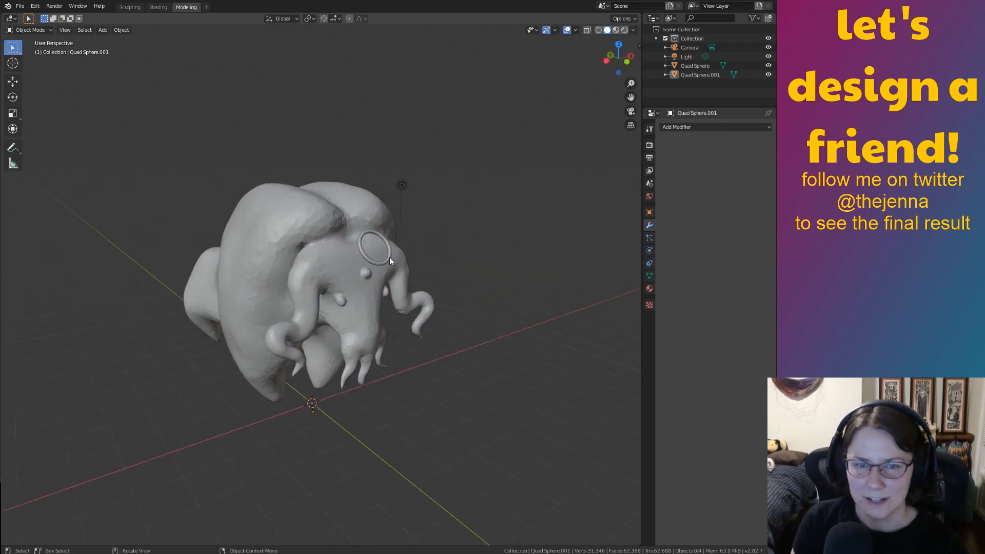
{"action": "left_click", "coordinate": [389, 257]}
{"action": "middle_click_drag", "start_coordinate": [520, 277], "coordinate": [525, 258]}
{"action": "left_click", "coordinate": [650, 289]}
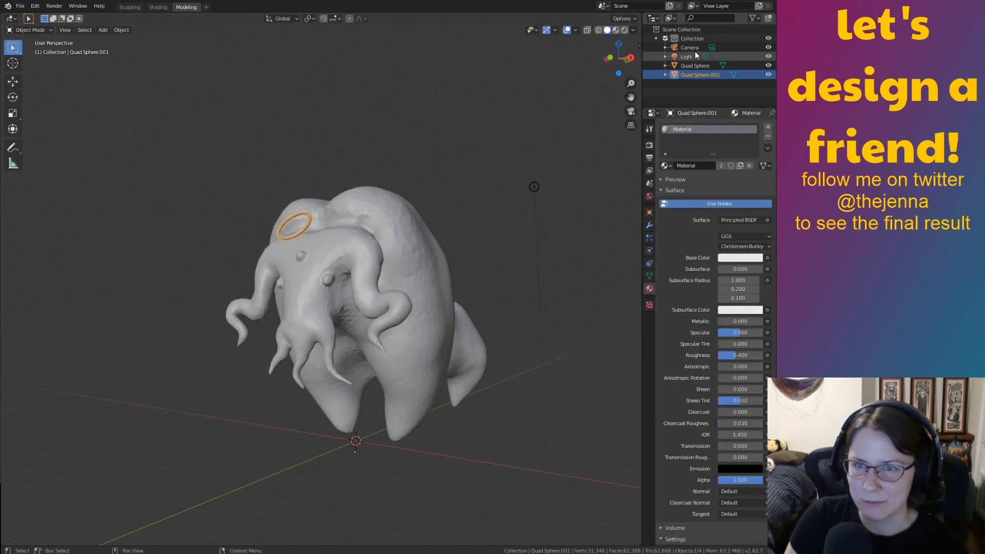
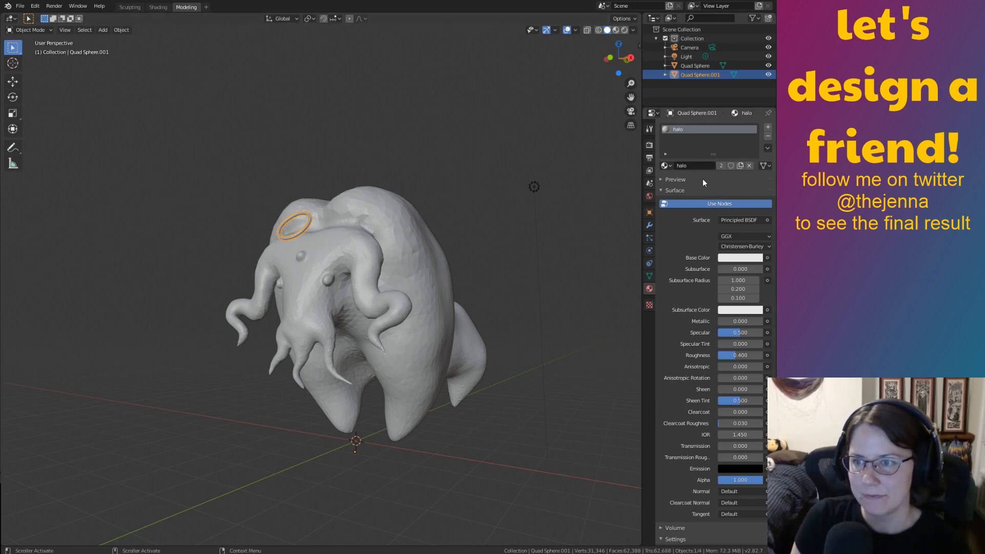
Set the halo material's base color to a golden yellow-orange.
{"action": "mouse_move", "coordinate": [527, 303]}
{"action": "middle_mouse_down"}
{"action": "mouse_move", "coordinate": [564, 349]}
{"action": "mouse_move", "coordinate": [516, 313]}
{"action": "mouse_move", "coordinate": [470, 242]}
{"action": "mouse_move", "coordinate": [476, 277]}
{"action": "mouse_move", "coordinate": [495, 286]}
{"action": "middle_mouse_up"}
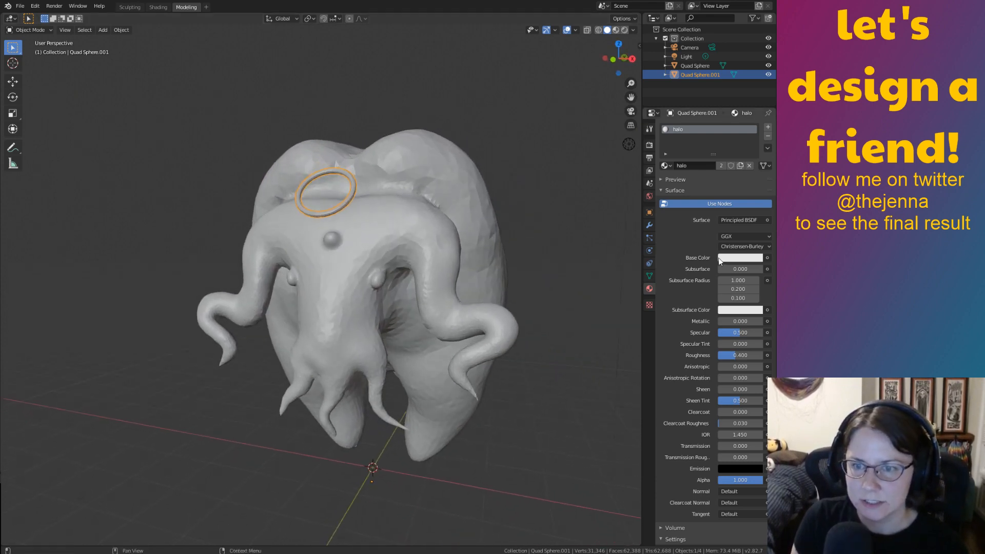
{"action": "left_click", "coordinate": [742, 259]}
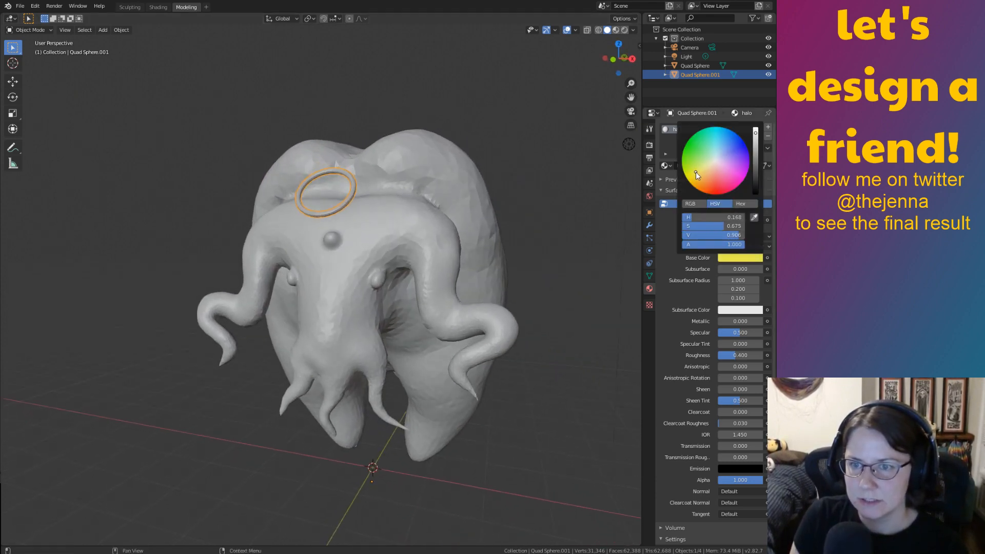
{"action": "left_click_drag", "start_coordinate": [696, 174], "coordinate": [699, 177]}
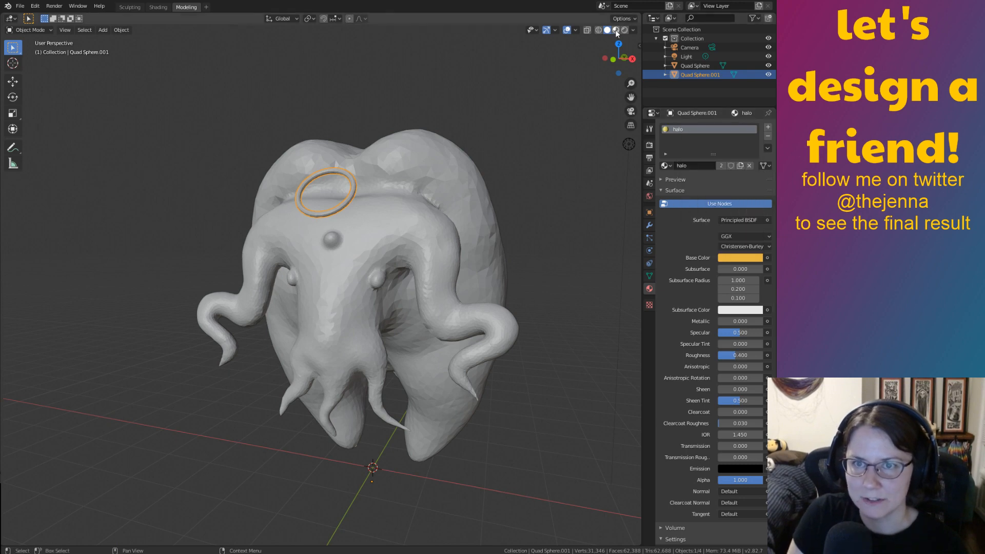
Show the viewport in material preview, add an empty material slot to the creature's body and remove its halo slot.
{"action": "left_click", "coordinate": [616, 30]}
{"action": "left_click", "coordinate": [590, 262]}
{"action": "middle_click_drag", "start_coordinate": [590, 263], "coordinate": [442, 226]}
{"action": "left_click", "coordinate": [465, 229]}
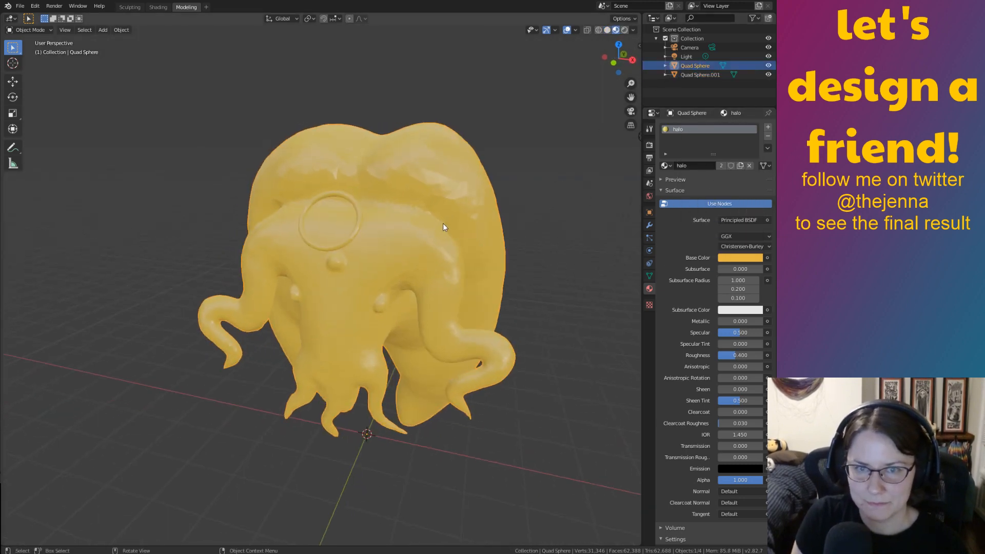
{"action": "left_click", "coordinate": [768, 127]}
{"action": "left_click", "coordinate": [690, 128]}
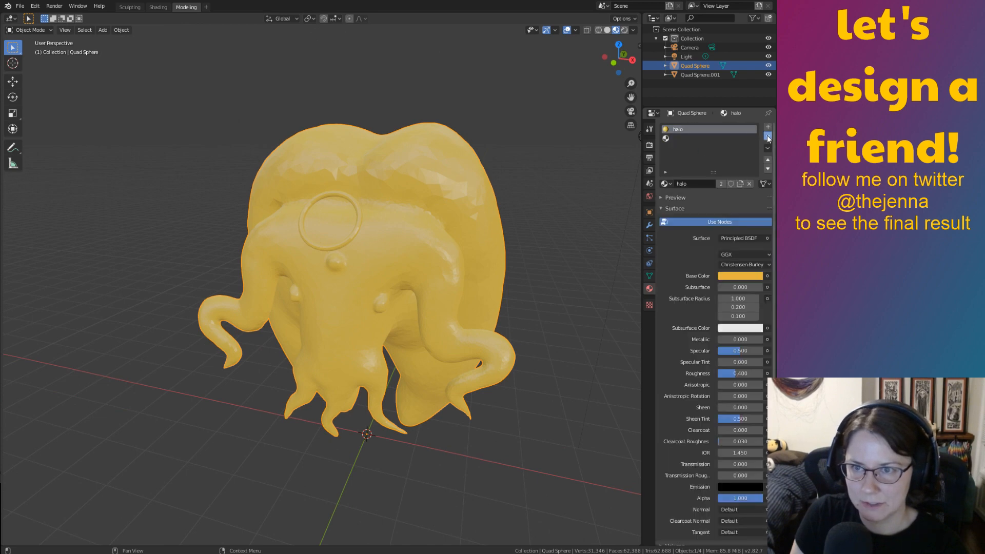
{"action": "left_click", "coordinate": [768, 135]}
Select the halo ring and set its material's metallic value to about 0.455.
{"action": "left_click", "coordinate": [361, 215]}
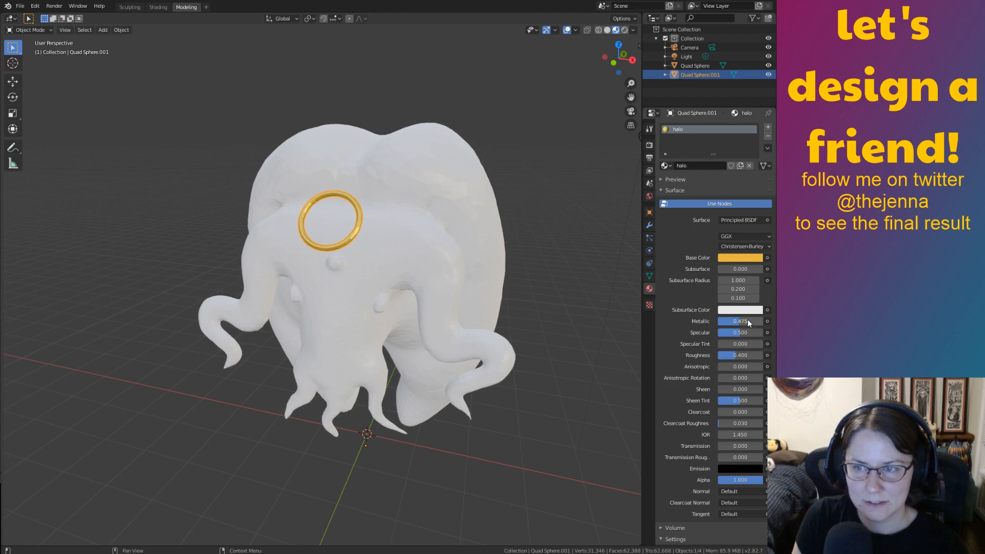
{"action": "left_click_drag", "start_coordinate": [747, 321], "coordinate": [745, 321]}
{"action": "middle_click_drag", "start_coordinate": [561, 325], "coordinate": [517, 278], "text": "ctrl"}
{"action": "middle_click_drag", "start_coordinate": [517, 279], "coordinate": [594, 267]}
{"action": "middle_click_drag", "start_coordinate": [638, 255], "coordinate": [520, 263]}
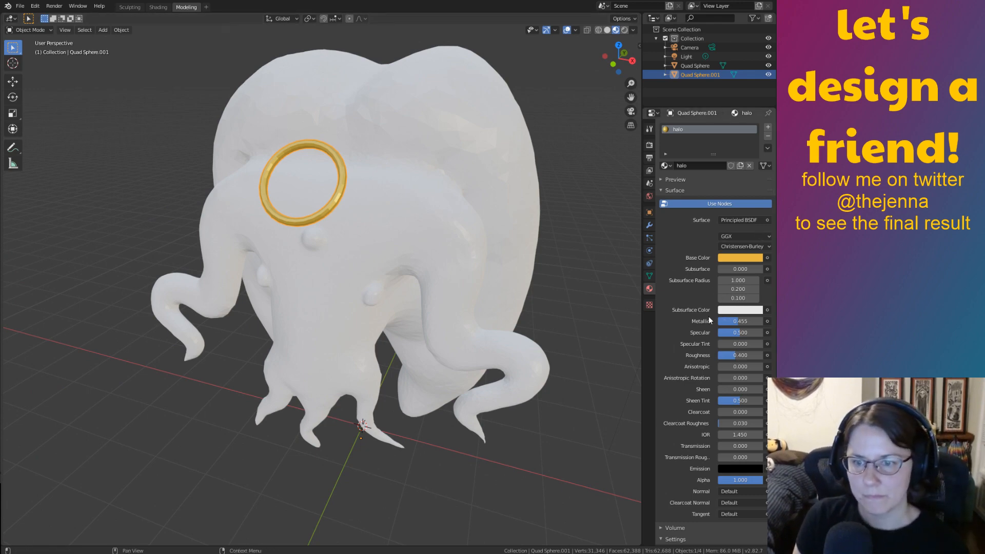
{"action": "scroll", "coordinate": [586, 285], "scroll_direction": "up", "scroll_amount": 5}
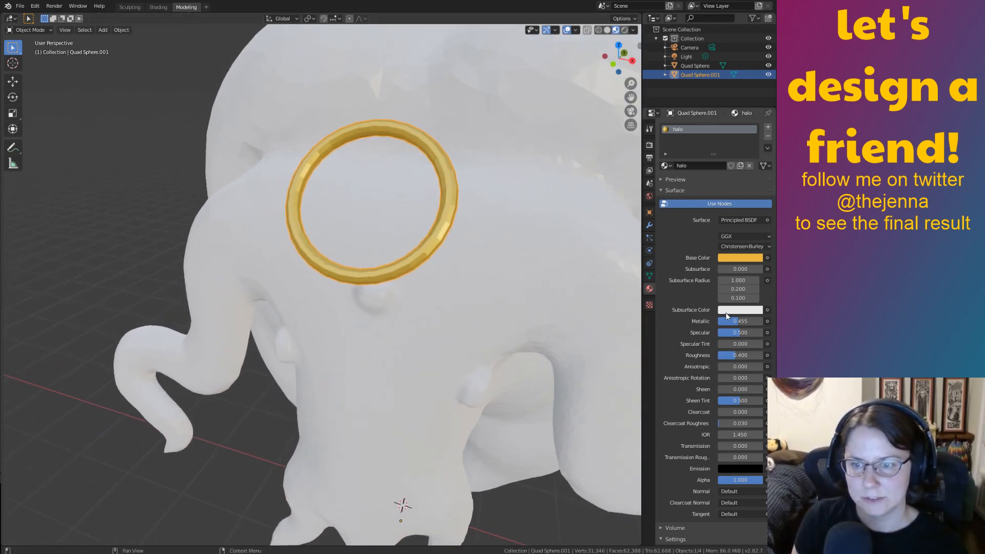
Give the halo material a subsurface value of about 0.1, a yellower base color and an orange subsurface color.
{"action": "left_click_drag", "start_coordinate": [725, 268], "coordinate": [732, 268]}
{"action": "left_click", "coordinate": [740, 257]}
{"action": "left_click_drag", "start_coordinate": [693, 188], "coordinate": [696, 174]}
{"action": "left_click", "coordinate": [727, 311]}
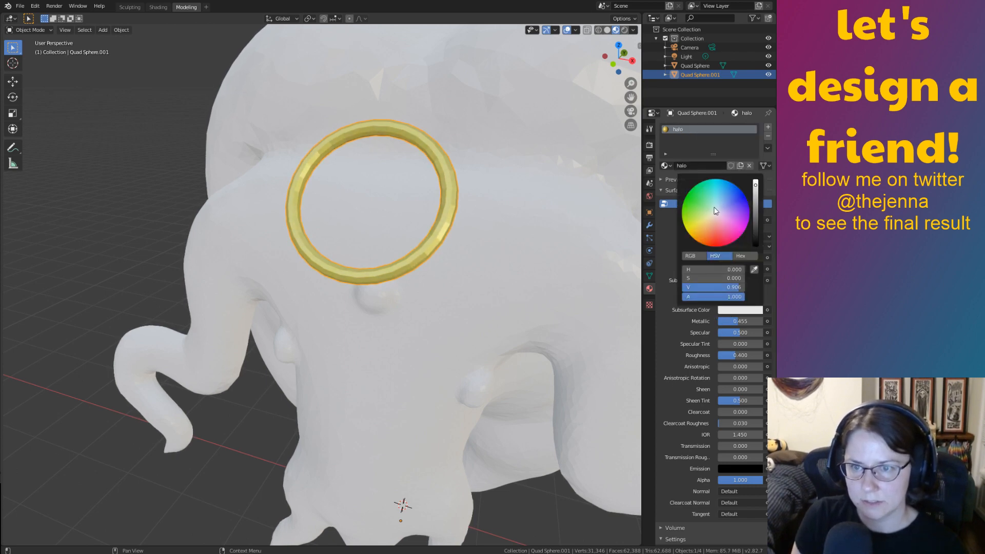
{"action": "left_click_drag", "start_coordinate": [710, 242], "coordinate": [709, 233]}
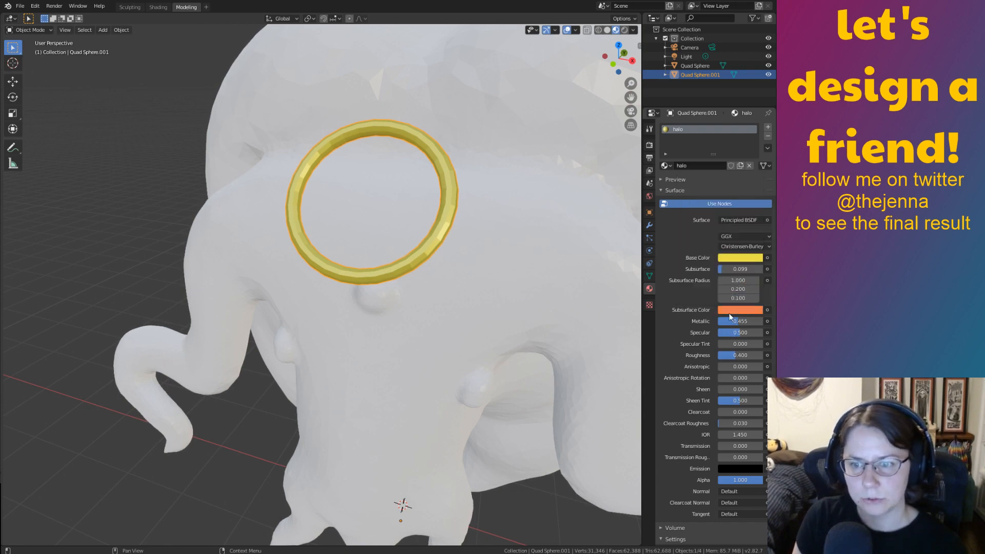
Raise the halo material's subsurface to about 0.277 and shift its base color back to a warmer golden yellow.
{"action": "left_click", "coordinate": [732, 269]}
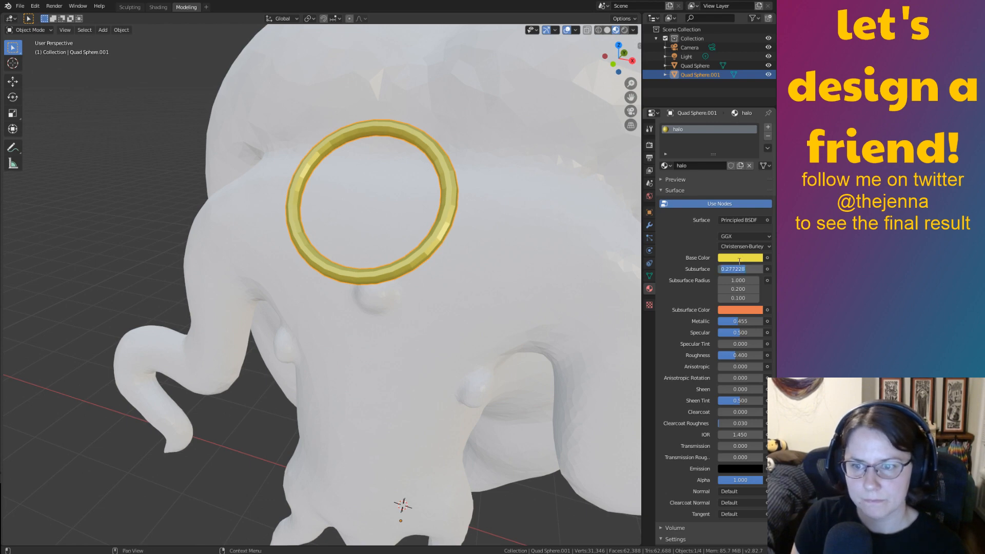
{"action": "left_click", "coordinate": [731, 257]}
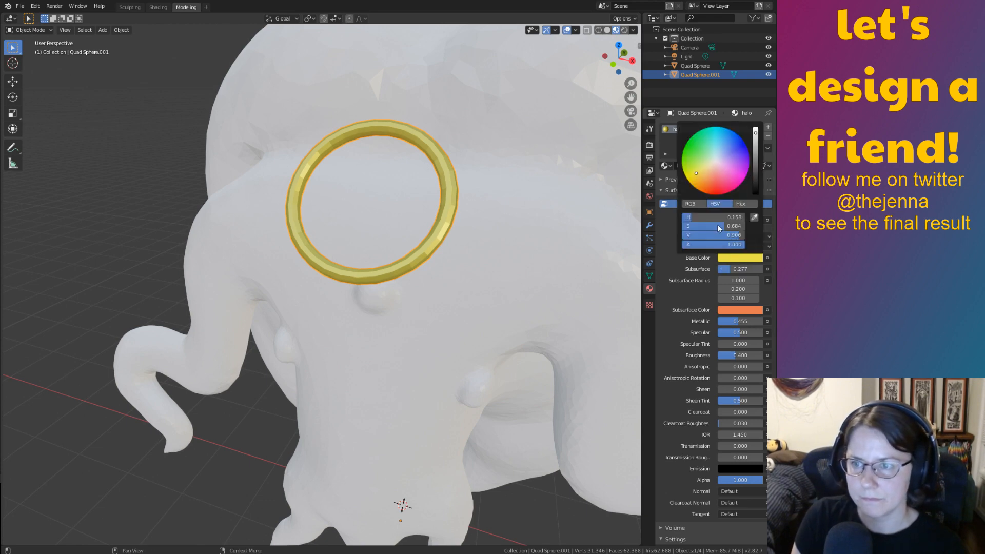
{"action": "left_click", "coordinate": [697, 175]}
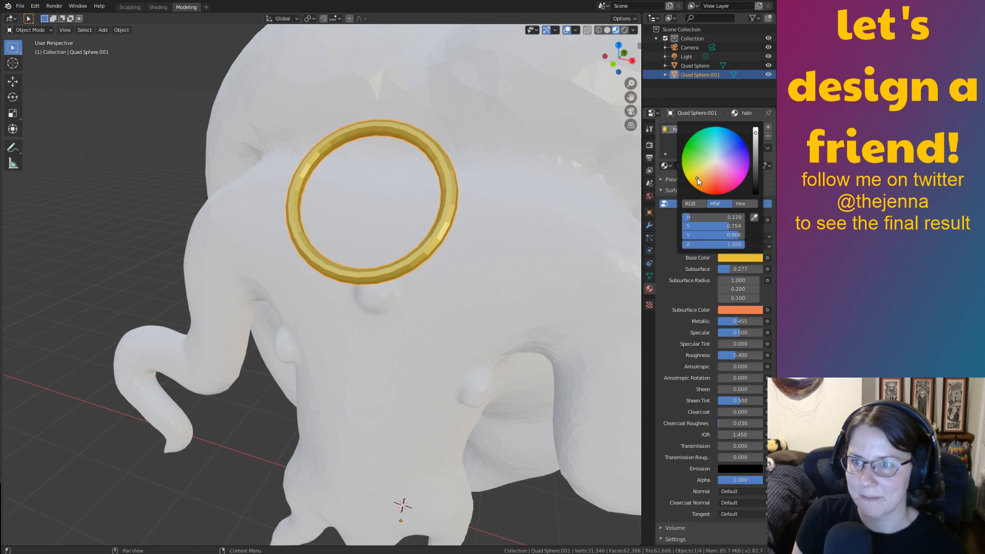
{"action": "left_click_drag", "start_coordinate": [697, 177], "coordinate": [697, 180]}
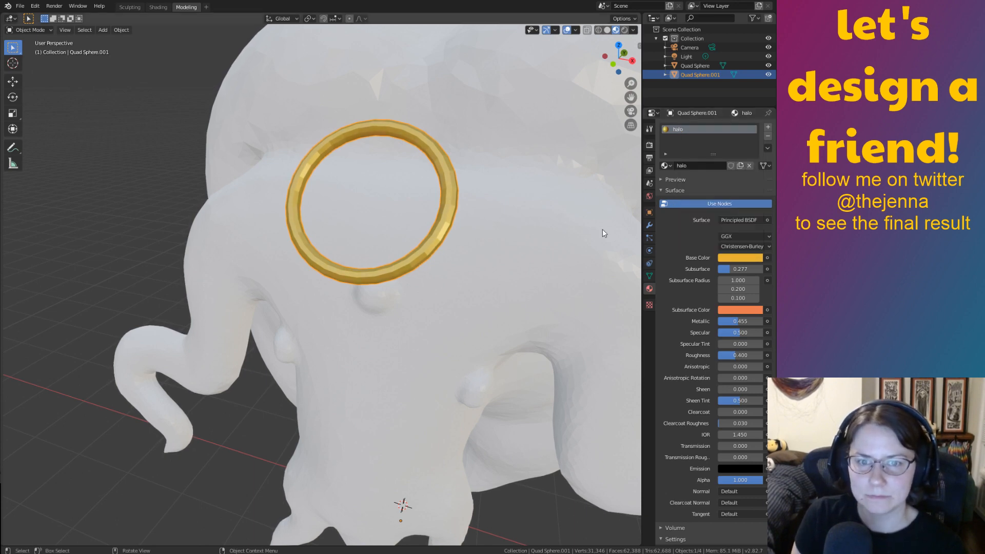
{"action": "middle_click_drag", "start_coordinate": [559, 254], "coordinate": [524, 288]}
{"action": "scroll", "coordinate": [545, 307], "scroll_direction": "up", "scroll_amount": 3}
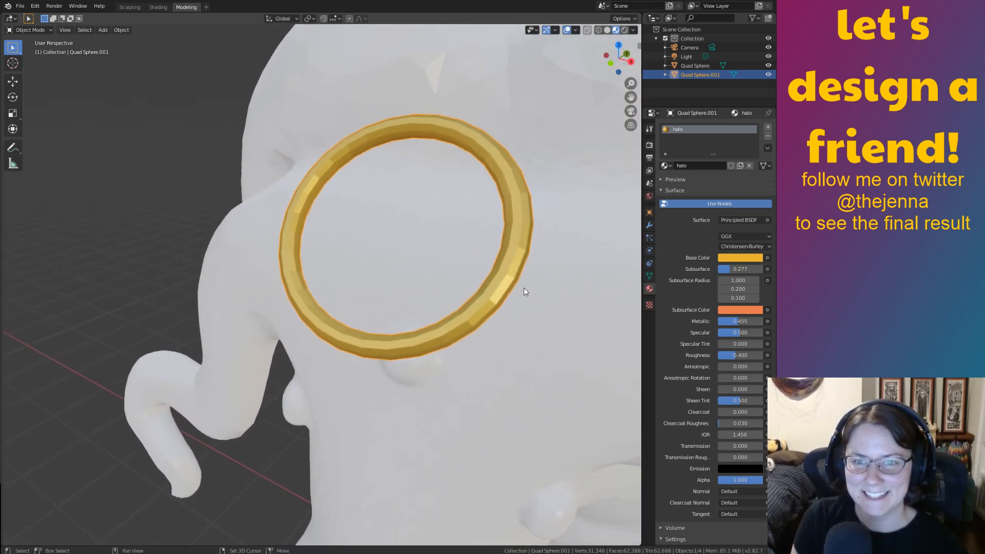
Save the file and select the creature's body to check the halo's look against it.
{"action": "left_click", "coordinate": [542, 324]}
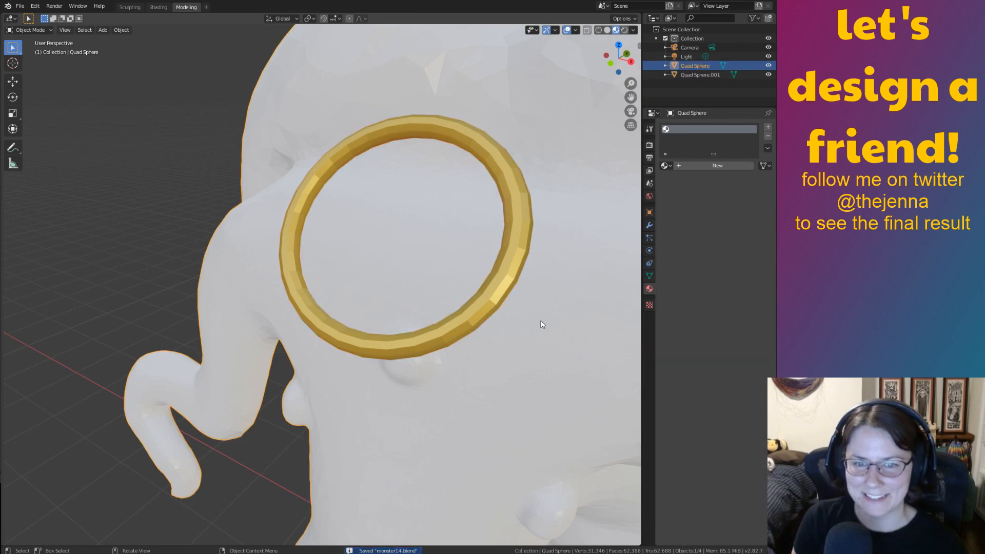
{"action": "left_click", "coordinate": [423, 344]}
{"action": "left_click", "coordinate": [548, 353]}
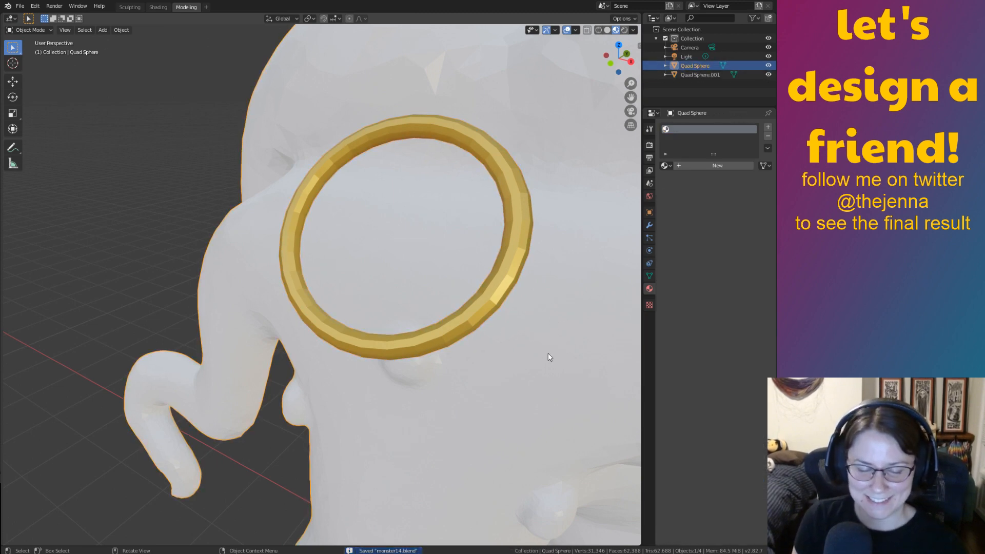
{"action": "key", "text": "Tab"}
{"action": "key", "text": "Tab"}
{"action": "scroll", "coordinate": [487, 350], "scroll_direction": "down", "scroll_amount": 10}
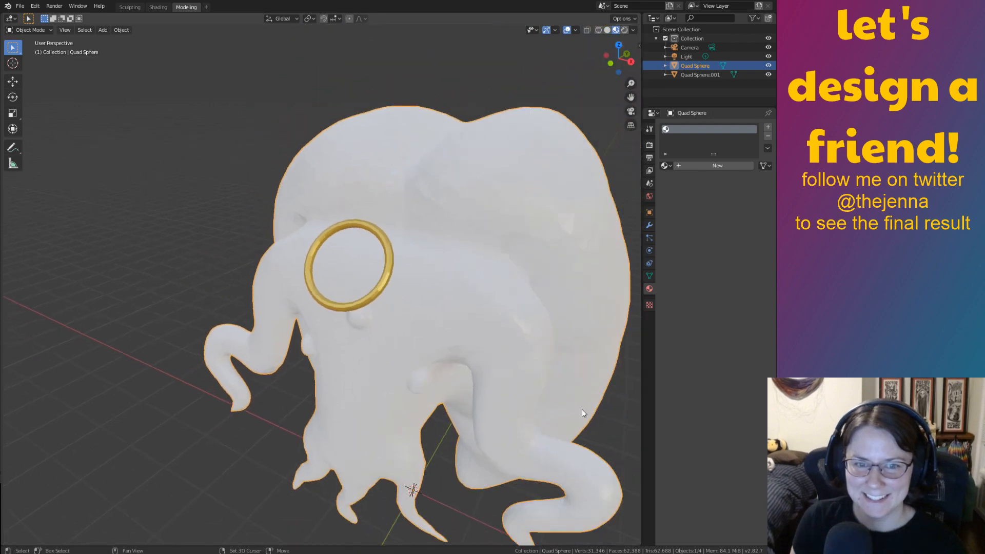
{"action": "middle_click_drag", "start_coordinate": [590, 368], "coordinate": [518, 235]}
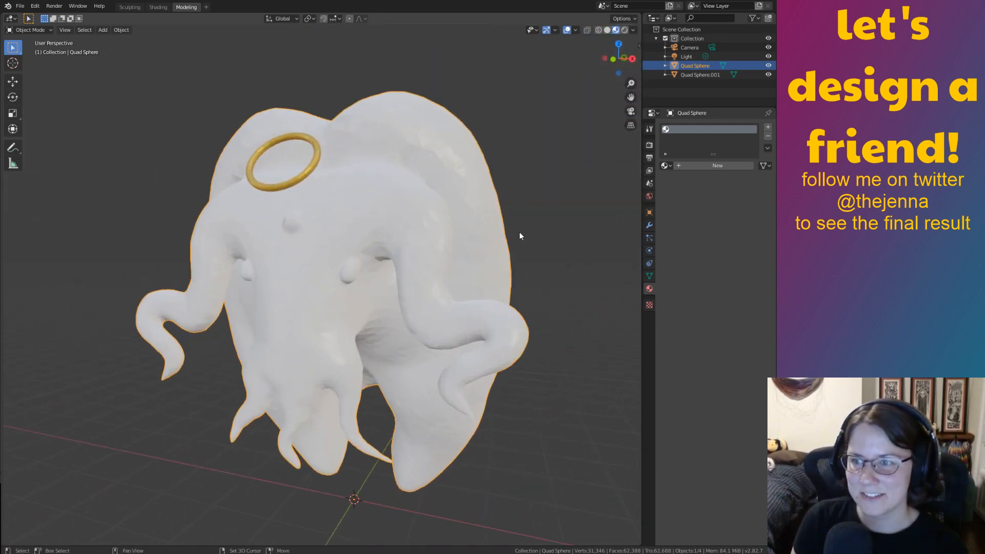
Select the halo ring, raise its material's emission color to full white and save the file.
{"action": "scroll", "coordinate": [565, 335], "scroll_direction": "up", "scroll_amount": 6}
{"action": "left_click", "coordinate": [481, 287]}
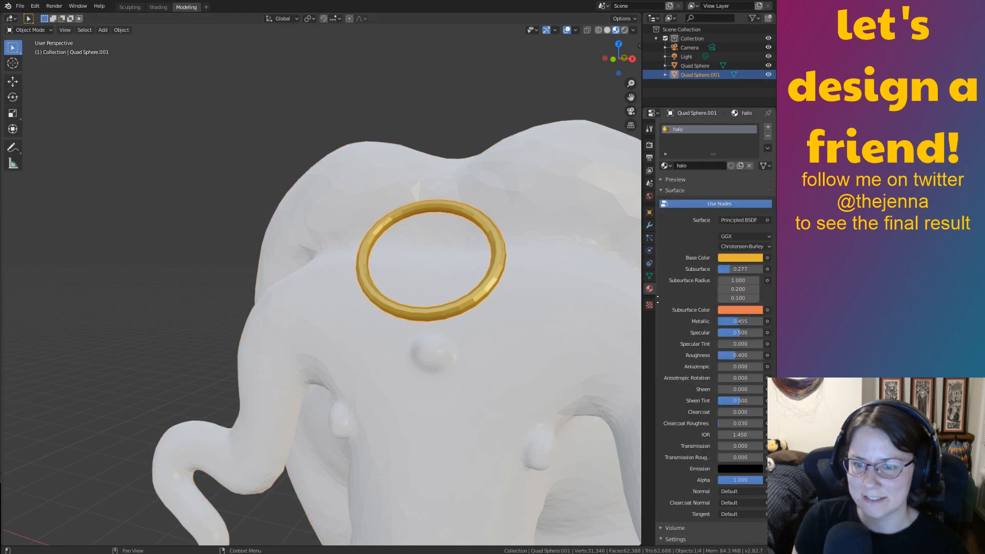
{"action": "left_click", "coordinate": [741, 463]}
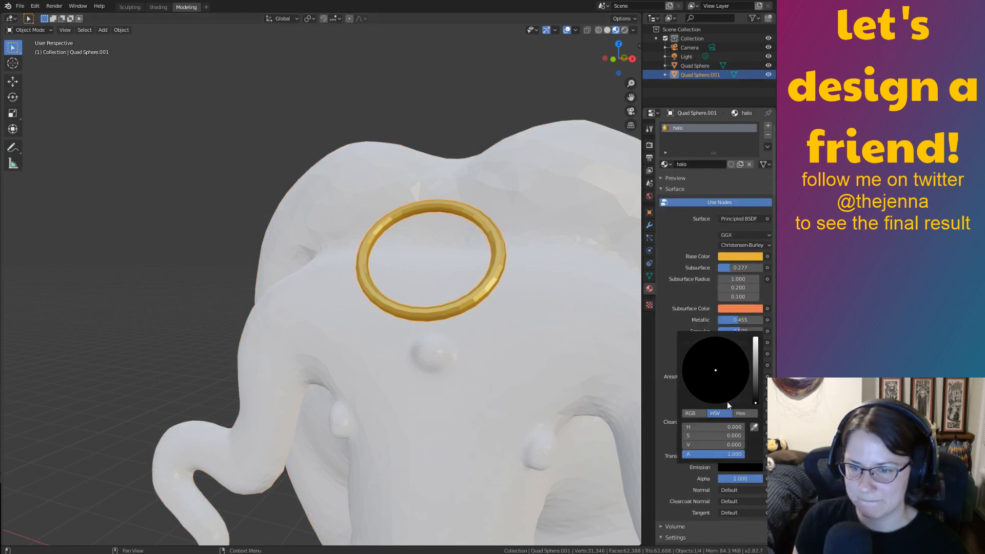
{"action": "left_click_drag", "start_coordinate": [755, 400], "coordinate": [756, 311]}
{"action": "middle_click_drag", "start_coordinate": [605, 345], "coordinate": [556, 362]}
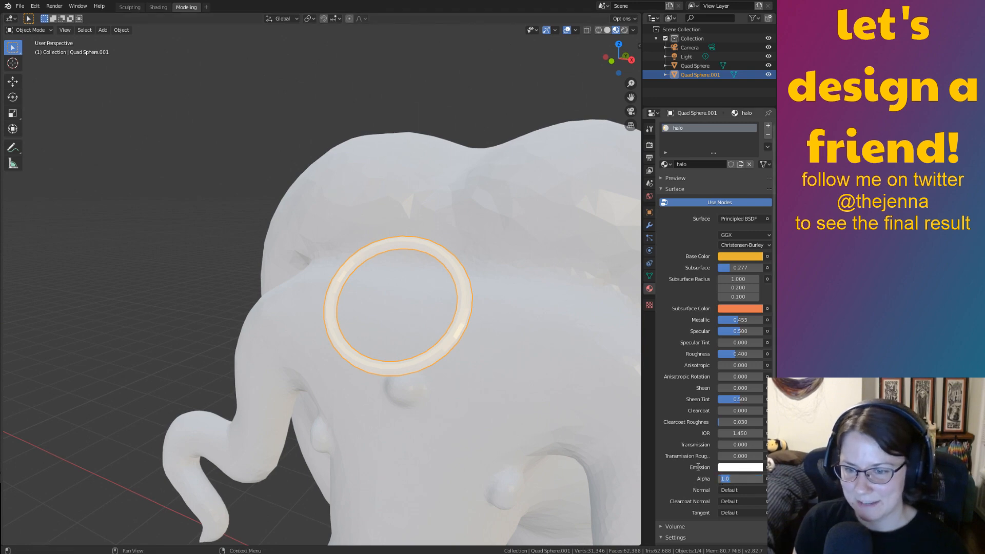
{"action": "key", "text": "Return"}
{"action": "middle_click_drag", "start_coordinate": [512, 353], "coordinate": [452, 366]}
{"action": "key", "text": "ctrl+s"}
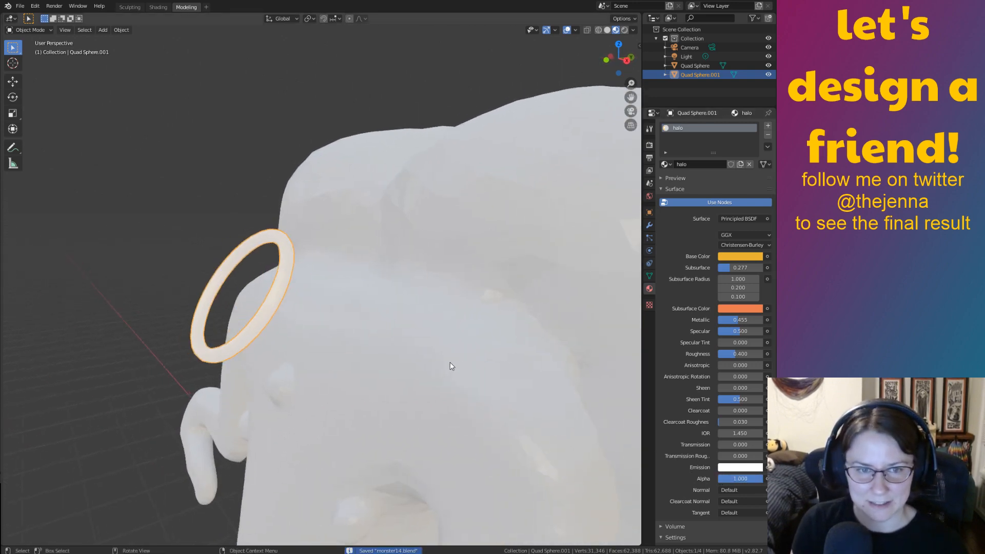
Set the halo material's emission color to a fully saturated orange with a hue of about 0.1.
{"action": "left_click", "coordinate": [385, 337]}
{"action": "left_click", "coordinate": [280, 299]}
{"action": "middle_click_drag", "start_coordinate": [302, 301], "coordinate": [415, 308]}
{"action": "left_click", "coordinate": [740, 469]}
{"action": "left_click_drag", "start_coordinate": [698, 385], "coordinate": [695, 400]}
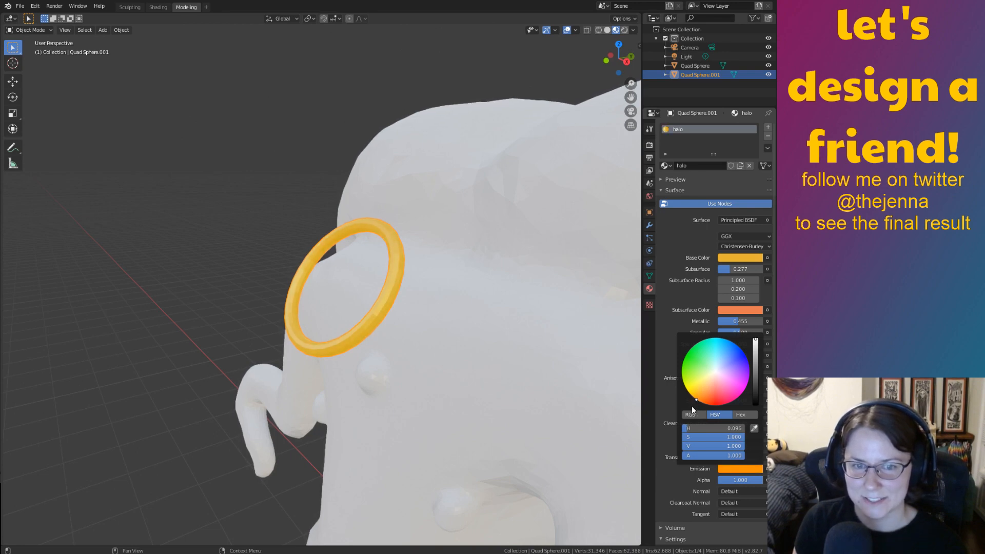
{"action": "middle_click_drag", "start_coordinate": [569, 436], "coordinate": [553, 445]}
{"action": "scroll", "coordinate": [508, 431], "scroll_direction": "up", "scroll_amount": 2}
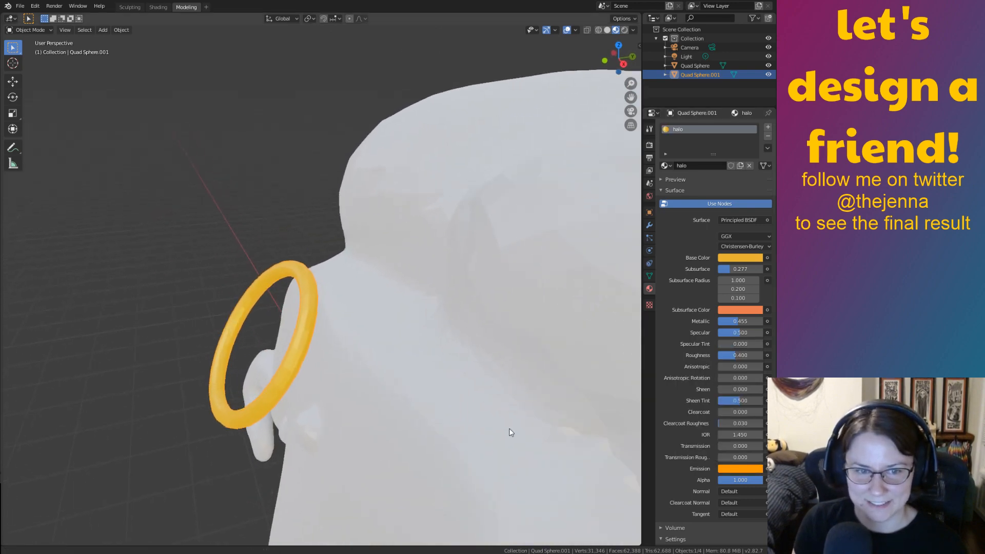
{"action": "middle_click_drag", "start_coordinate": [467, 431], "coordinate": [472, 334], "text": "shift"}
{"action": "middle_click_drag", "start_coordinate": [590, 407], "coordinate": [617, 407]}
{"action": "left_click", "coordinate": [749, 491]}
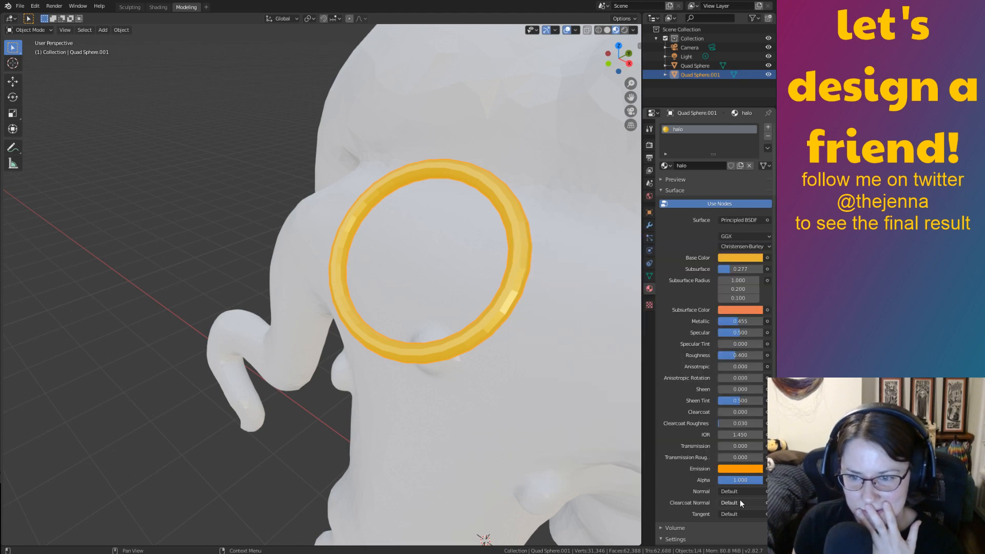
{"action": "left_click", "coordinate": [739, 503]}
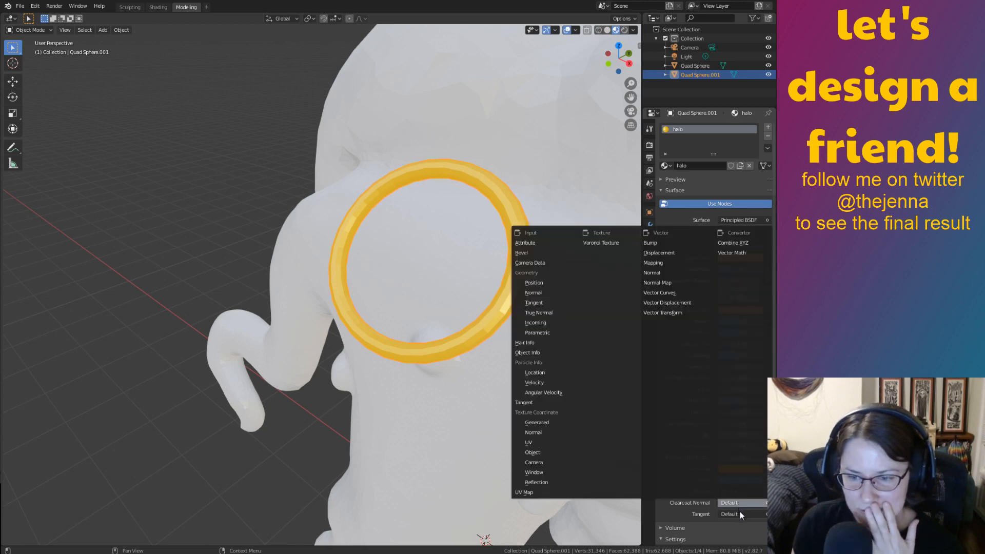
{"action": "left_click", "coordinate": [744, 494]}
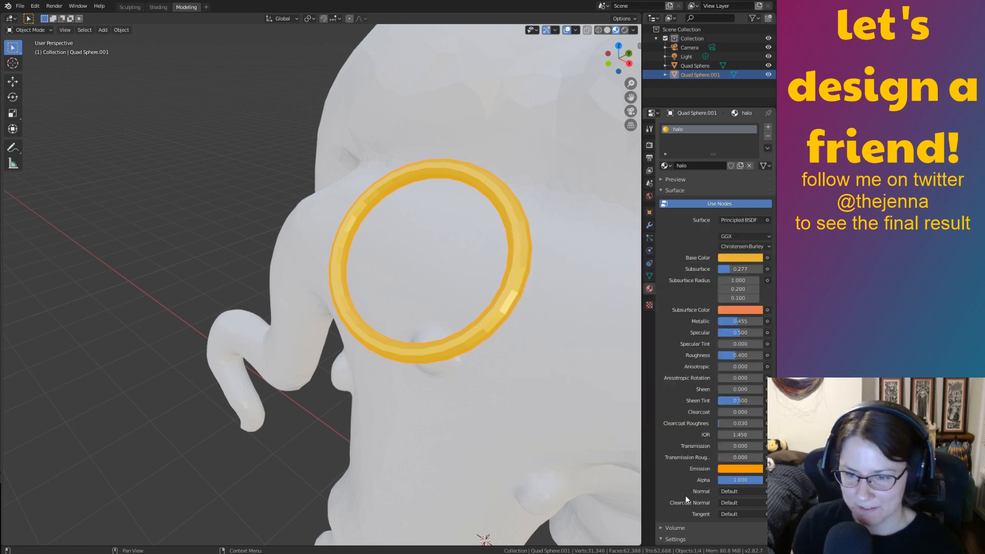
Set the halo material's transmission to about 0.218, transmission roughness to 0.653, roughness to 0.238 and metallic to 0.772.
{"action": "mouse_move", "coordinate": [726, 457]}
{"action": "left_mouse_down"}
{"action": "mouse_move", "coordinate": [750, 457]}
{"action": "mouse_move", "coordinate": [720, 456]}
{"action": "mouse_move", "coordinate": [752, 445]}
{"action": "mouse_move", "coordinate": [721, 458]}
{"action": "left_mouse_up"}
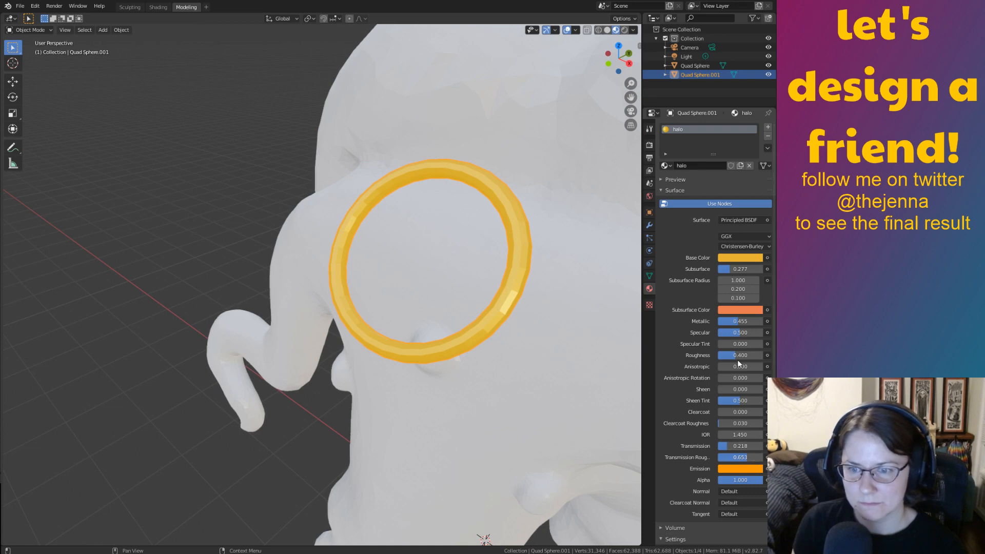
{"action": "mouse_move", "coordinate": [725, 355]}
{"action": "left_mouse_down"}
{"action": "mouse_move", "coordinate": [697, 355]}
{"action": "mouse_move", "coordinate": [733, 357]}
{"action": "left_mouse_up"}
{"action": "left_click_drag", "start_coordinate": [739, 323], "coordinate": [758, 324]}
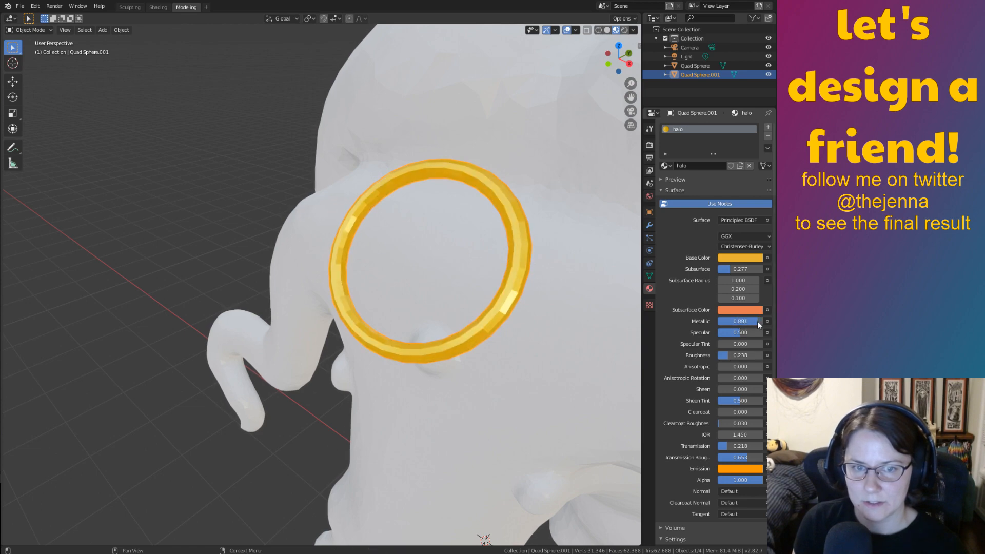
Compare the creature and its halo in rendered, solid and material preview shading, with everything deselected.
{"action": "left_click", "coordinate": [550, 393]}
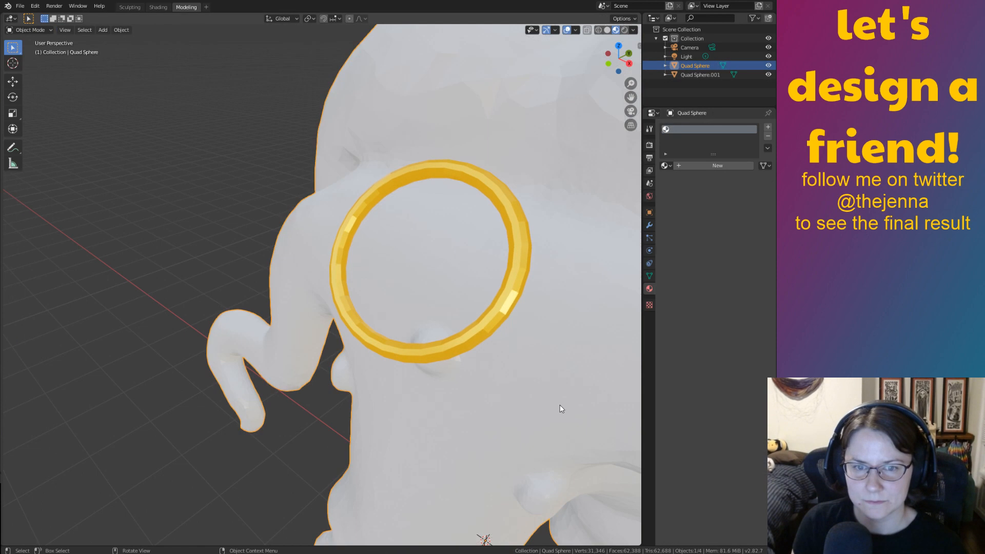
{"action": "middle_click_drag", "start_coordinate": [559, 405], "coordinate": [592, 401]}
{"action": "scroll", "coordinate": [591, 434], "scroll_direction": "down", "scroll_amount": 3}
{"action": "scroll", "coordinate": [601, 411], "scroll_direction": "down", "scroll_amount": 2}
{"action": "left_click", "coordinate": [624, 30]}
{"action": "mouse_move", "coordinate": [561, 91]}
{"action": "middle_mouse_down"}
{"action": "mouse_move", "coordinate": [552, 377]}
{"action": "mouse_move", "coordinate": [691, 370]}
{"action": "mouse_move", "coordinate": [573, 378]}
{"action": "mouse_move", "coordinate": [551, 322]}
{"action": "middle_mouse_up"}
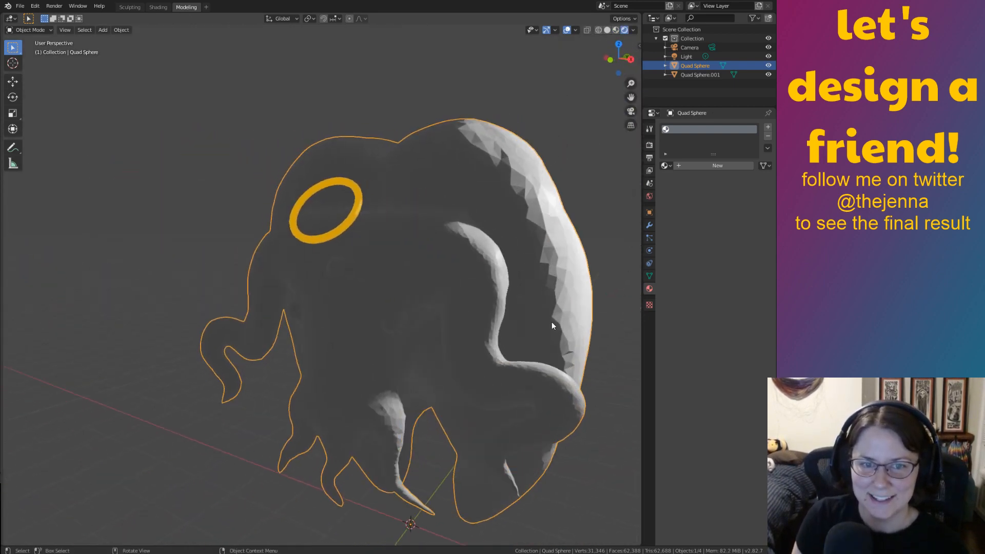
{"action": "left_click", "coordinate": [608, 30]}
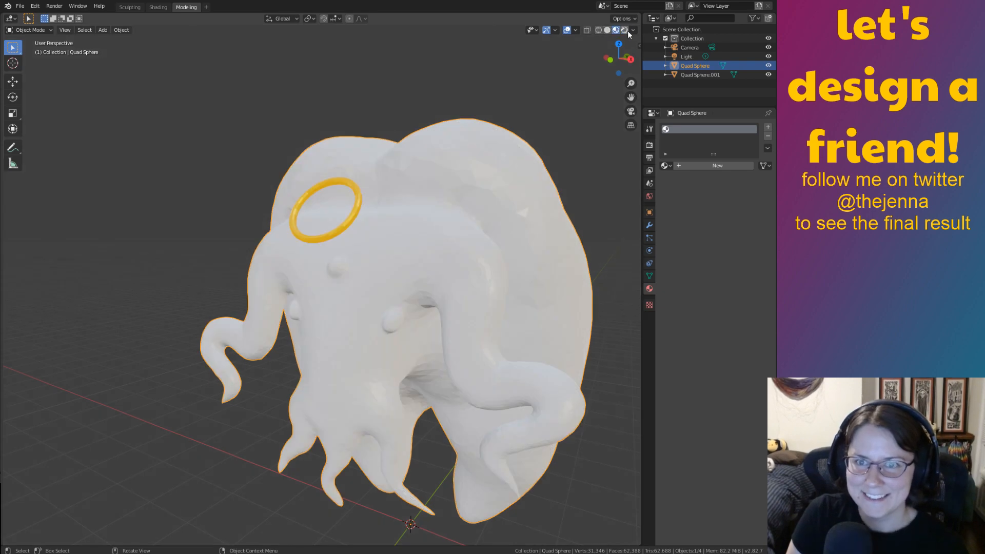
{"action": "left_click", "coordinate": [630, 30]}
{"action": "left_click", "coordinate": [624, 29]}
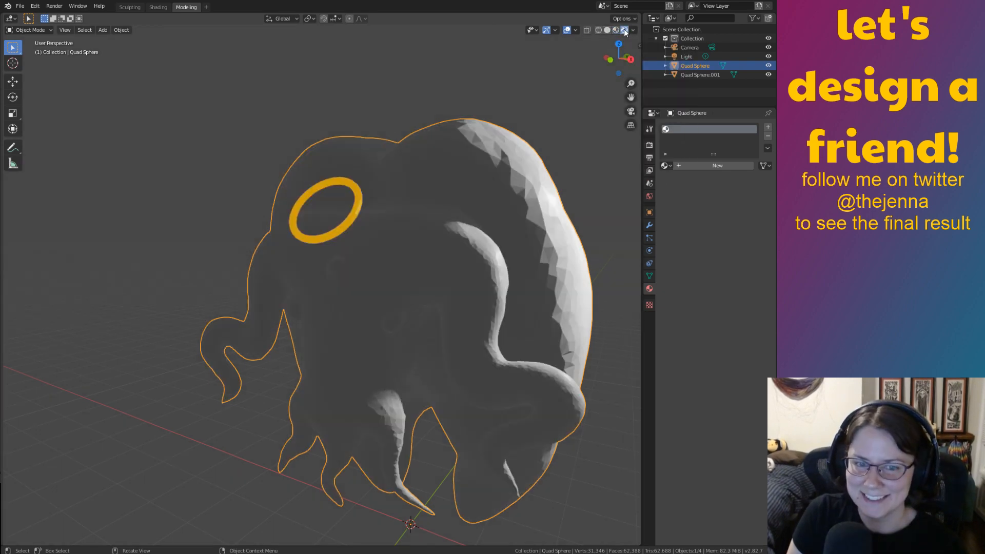
{"action": "key", "text": "alt+a"}
{"action": "left_click", "coordinate": [607, 30]}
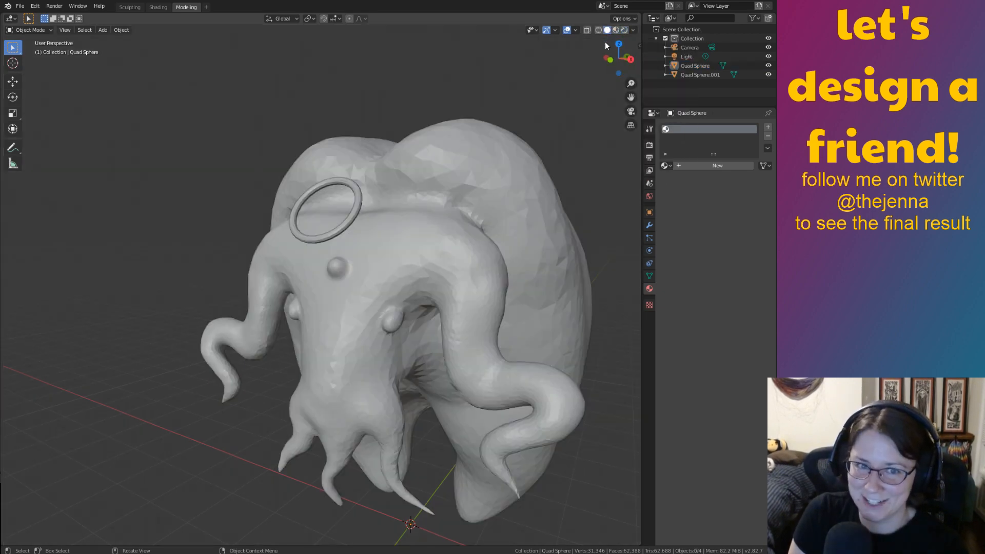
{"action": "left_click", "coordinate": [615, 30]}
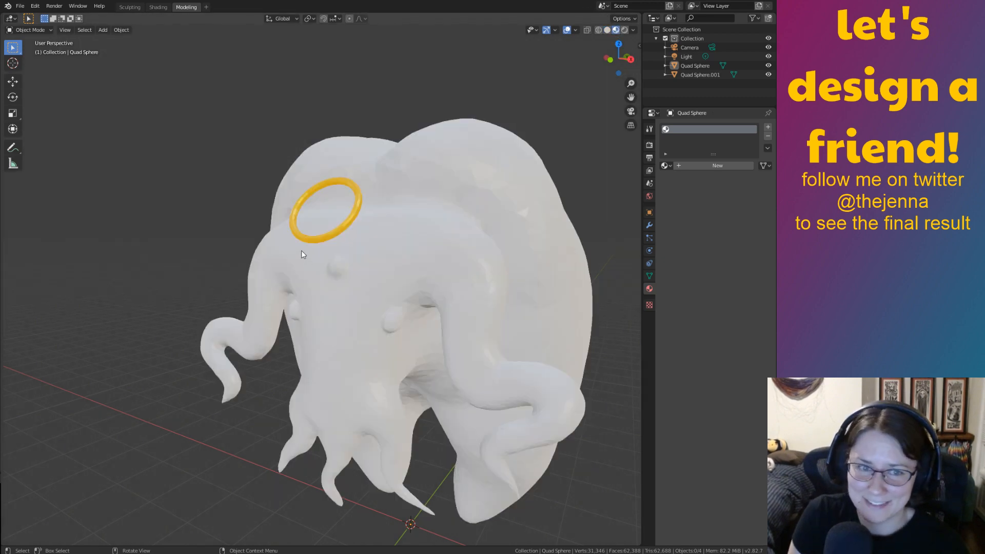
Apply smooth shading to the halo ring, select the creature's body and save the file.
{"action": "left_click", "coordinate": [316, 238]}
{"action": "right_click", "coordinate": [313, 240]}
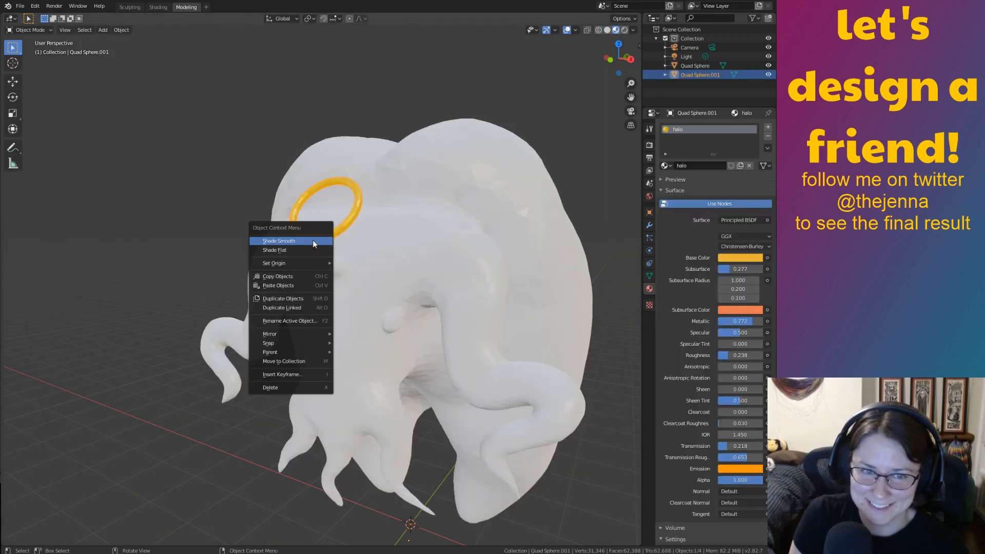
{"action": "left_click", "coordinate": [312, 239]}
{"action": "left_click", "coordinate": [349, 269]}
{"action": "key", "text": "ctrl+s"}
View the creature and its halo from the front in rendered shading.
{"action": "mouse_move", "coordinate": [380, 292]}
{"action": "middle_mouse_down"}
{"action": "mouse_move", "coordinate": [484, 307]}
{"action": "mouse_move", "coordinate": [369, 303]}
{"action": "mouse_move", "coordinate": [448, 271]}
{"action": "mouse_move", "coordinate": [437, 301]}
{"action": "mouse_move", "coordinate": [447, 284]}
{"action": "mouse_move", "coordinate": [567, 274]}
{"action": "mouse_move", "coordinate": [575, 176]}
{"action": "mouse_move", "coordinate": [632, 150]}
{"action": "mouse_move", "coordinate": [641, 160]}
{"action": "mouse_move", "coordinate": [573, 127]}
{"action": "mouse_move", "coordinate": [570, 147]}
{"action": "middle_mouse_up"}
{"action": "left_click", "coordinate": [624, 29]}
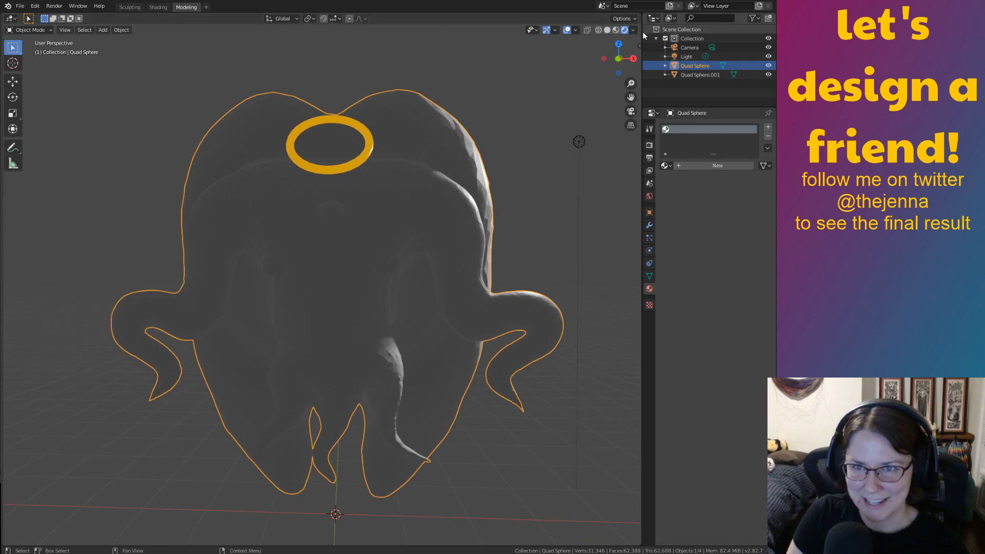
Show the creature in solid shading, switch to the sculpting workspace and save the file.
{"action": "left_click", "coordinate": [615, 31]}
{"action": "left_click", "coordinate": [607, 30]}
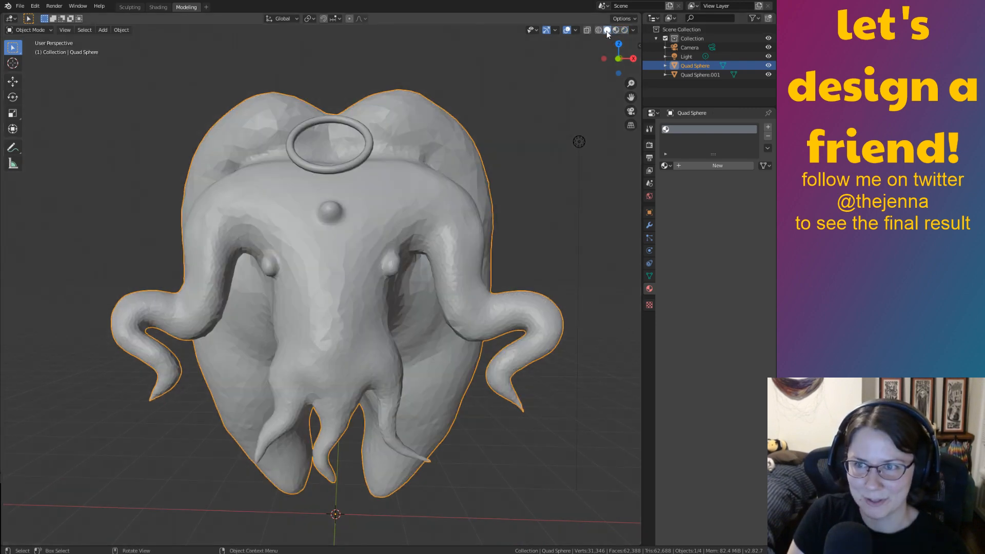
{"action": "left_click", "coordinate": [130, 7]}
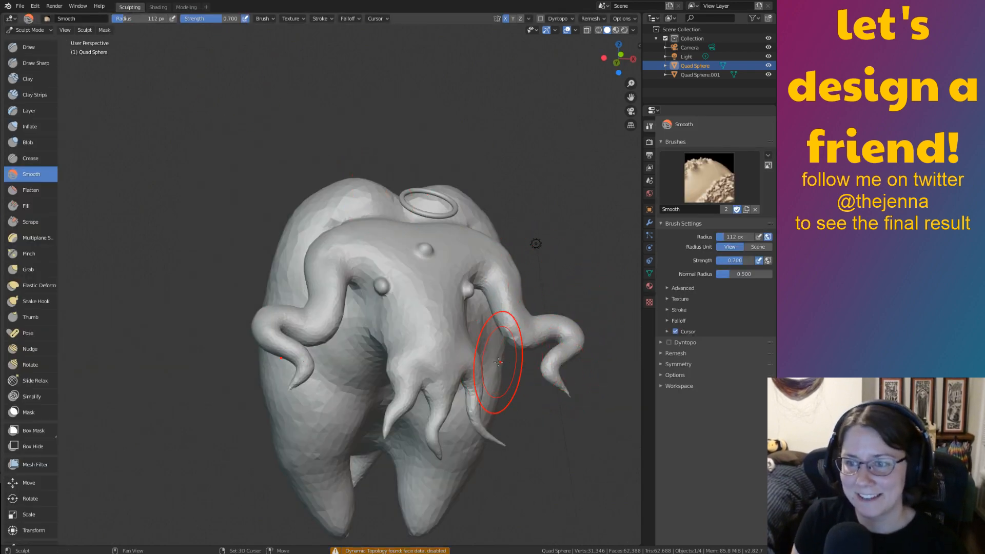
{"action": "mouse_move", "coordinate": [505, 363]}
{"action": "middle_mouse_down"}
{"action": "mouse_move", "coordinate": [487, 378]}
{"action": "mouse_move", "coordinate": [407, 345]}
{"action": "middle_mouse_up"}
{"action": "scroll", "coordinate": [408, 344], "scroll_direction": "up", "scroll_amount": 3}
{"action": "key", "text": "ctrl+s"}
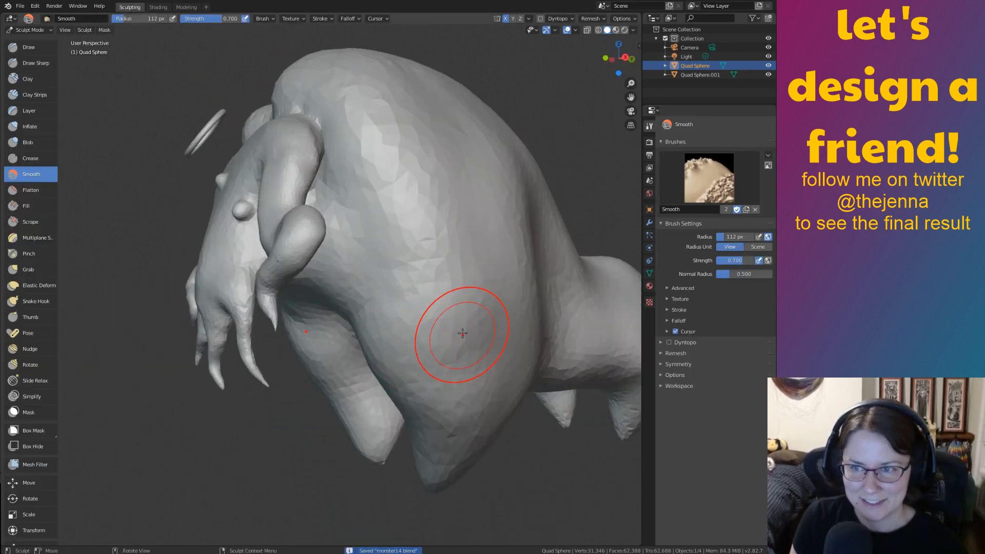
Try to inflate and smooth away the small crease on the outer side of the creature's front leg.
{"action": "mouse_move", "coordinate": [461, 329]}
{"action": "middle_mouse_down"}
{"action": "mouse_move", "coordinate": [407, 395]}
{"action": "mouse_move", "coordinate": [536, 357]}
{"action": "mouse_move", "coordinate": [505, 335]}
{"action": "mouse_move", "coordinate": [549, 348]}
{"action": "mouse_move", "coordinate": [446, 343]}
{"action": "mouse_move", "coordinate": [499, 398]}
{"action": "middle_mouse_up"}
{"action": "scroll", "coordinate": [446, 343], "scroll_direction": "up", "scroll_amount": 1}
{"action": "scroll", "coordinate": [487, 380], "scroll_direction": "up", "scroll_amount": 3}
{"action": "mouse_move", "coordinate": [479, 360]}
{"action": "middle_mouse_down"}
{"action": "mouse_move", "coordinate": [524, 266]}
{"action": "mouse_move", "coordinate": [441, 294]}
{"action": "middle_mouse_up"}
{"action": "key", "text": "i"}
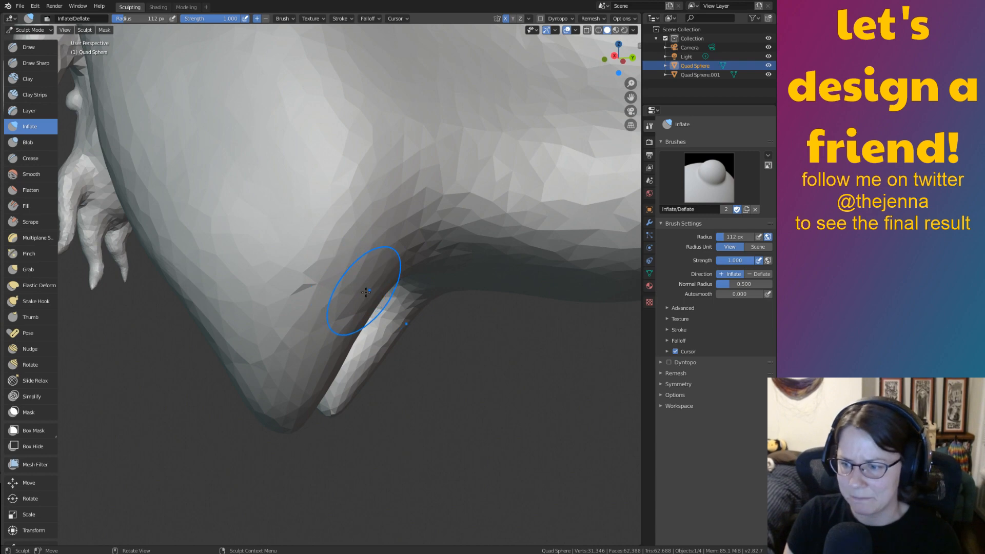
{"action": "key", "text": "shift+s"}
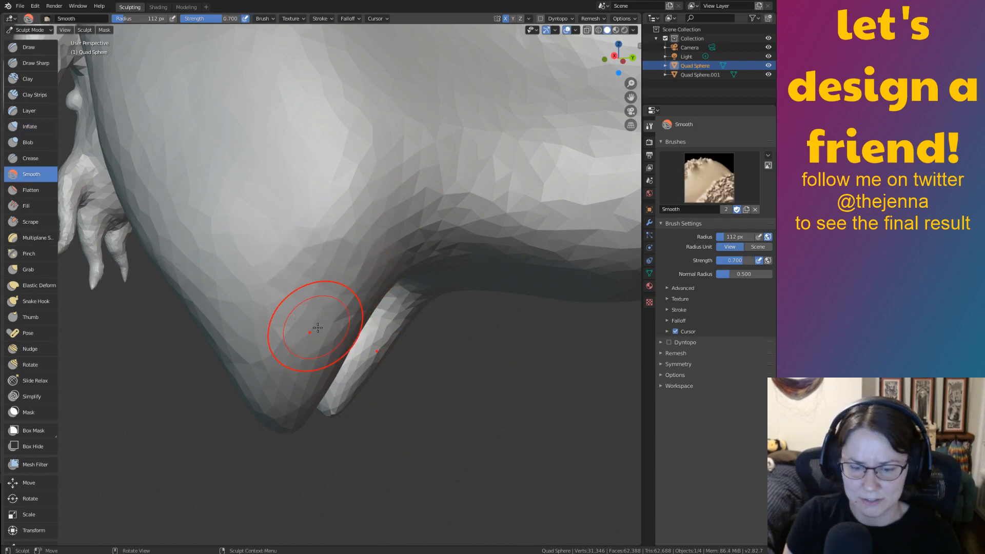
{"action": "key", "text": "i"}
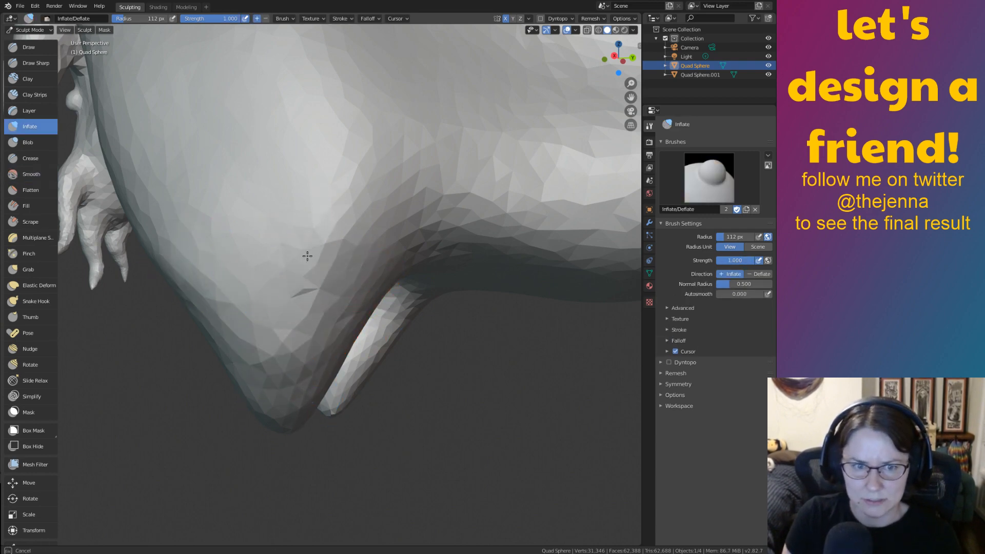
Try smoothing and inflating the faceted tip of the front leg.
{"action": "mouse_move", "coordinate": [306, 255]}
{"action": "middle_mouse_down"}
{"action": "mouse_move", "coordinate": [421, 309]}
{"action": "mouse_move", "coordinate": [441, 261]}
{"action": "mouse_move", "coordinate": [431, 308]}
{"action": "mouse_move", "coordinate": [473, 345]}
{"action": "mouse_move", "coordinate": [387, 330]}
{"action": "mouse_move", "coordinate": [423, 342]}
{"action": "mouse_move", "coordinate": [437, 400]}
{"action": "middle_mouse_up"}
{"action": "key", "text": "shift+s"}
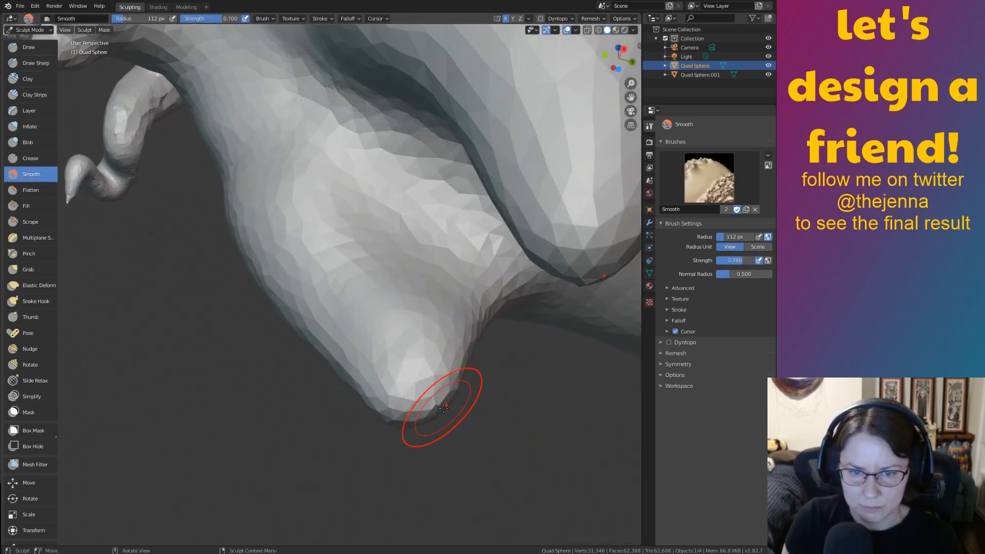
{"action": "mouse_move", "coordinate": [528, 451]}
{"action": "middle_mouse_down", "text": "ctrl"}
{"action": "mouse_move", "coordinate": [506, 396]}
{"action": "mouse_move", "coordinate": [440, 326]}
{"action": "middle_mouse_up", "text": "ctrl"}
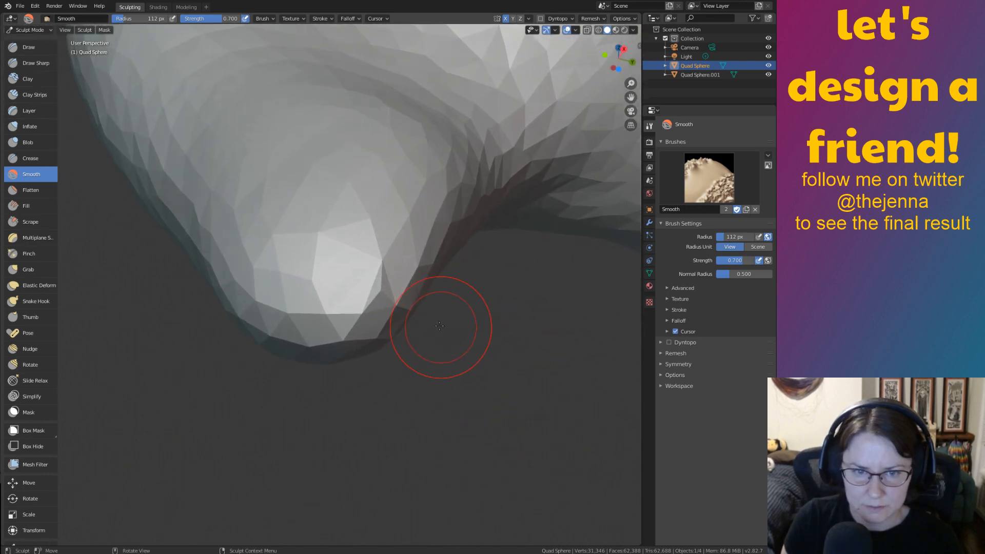
{"action": "key", "text": "i"}
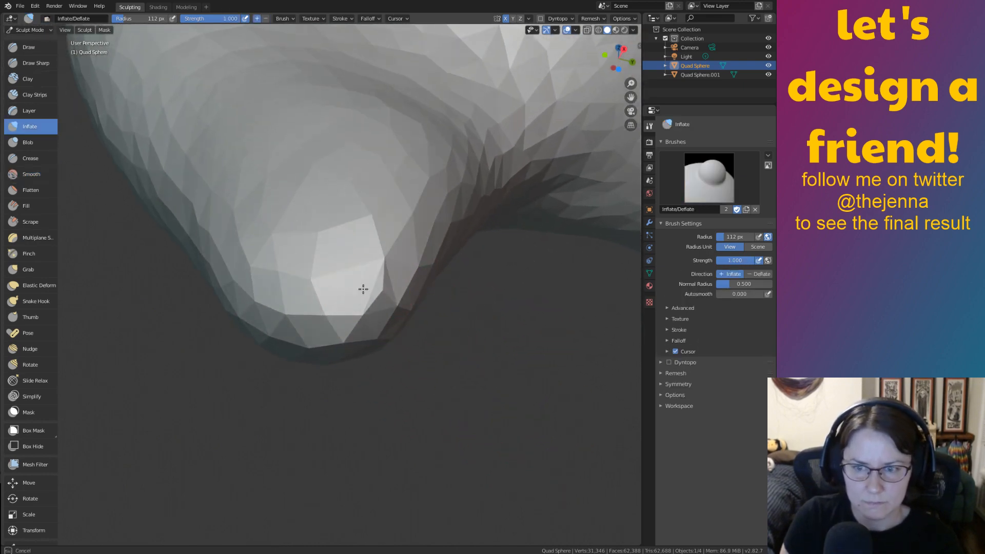
Try inflating the front leg's tip with dynamic topology enabled, then undo it.
{"action": "left_click", "coordinate": [668, 363]}
{"action": "left_click", "coordinate": [668, 362]}
{"action": "left_click", "coordinate": [665, 385]}
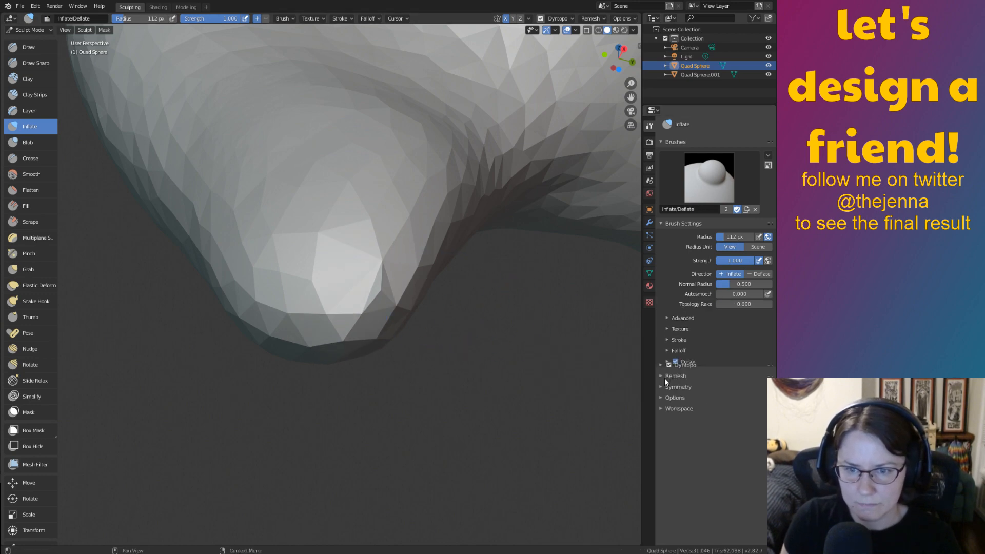
{"action": "mouse_move", "coordinate": [359, 356]}
{"action": "left_mouse_down"}
{"action": "mouse_move", "coordinate": [320, 352]}
{"action": "mouse_move", "coordinate": [295, 291]}
{"action": "mouse_move", "coordinate": [505, 108]}
{"action": "mouse_move", "coordinate": [247, 295]}
{"action": "mouse_move", "coordinate": [356, 357]}
{"action": "left_mouse_up"}
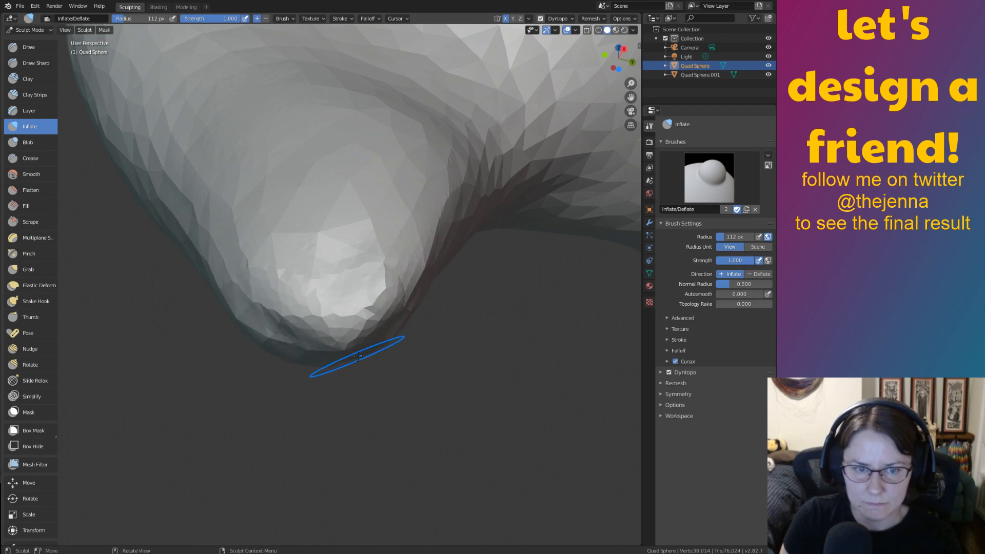
{"action": "key", "text": "ctrl+z"}
{"action": "key", "text": "ctrl+z"}
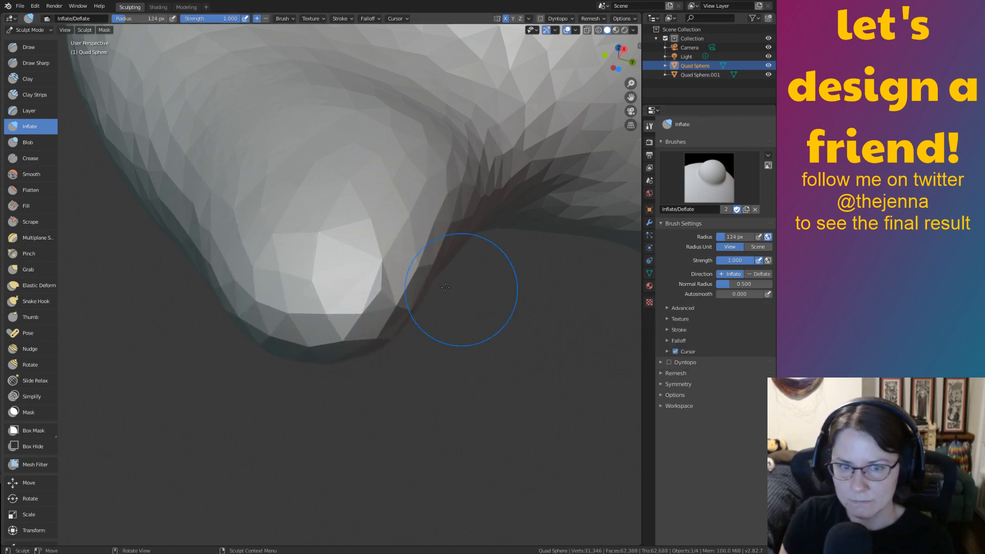
Enlarge the Inflate brush radius to 206 px and try inflating the front leg's tip without dynamic topology.
{"action": "key", "text": "bracketright"}
{"action": "key", "text": "bracketright"}
{"action": "key", "text": "bracketright"}
{"action": "key", "text": "bracketright"}
{"action": "key", "text": "bracketright"}
{"action": "left_click_drag", "start_coordinate": [360, 320], "coordinate": [421, 226]}
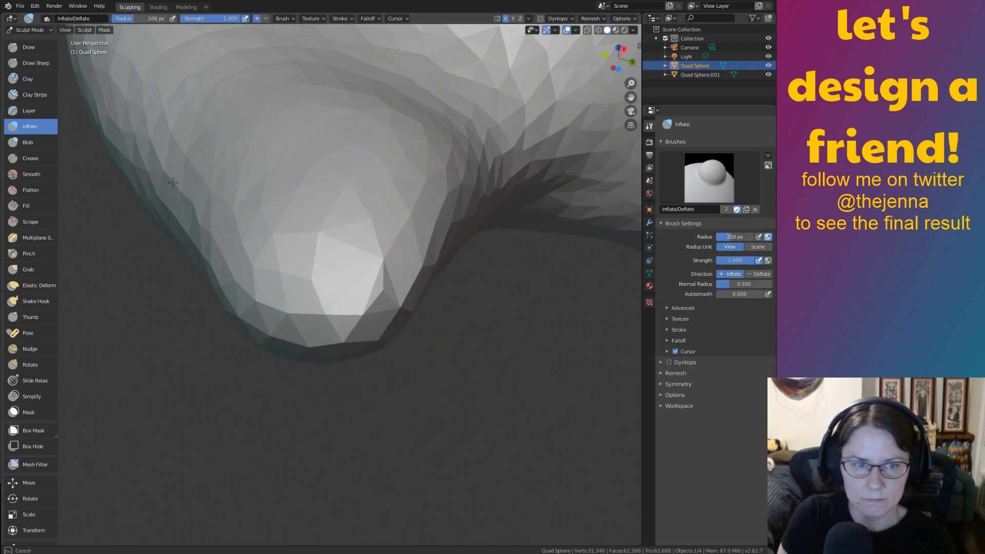
{"action": "left_click_drag", "start_coordinate": [269, 270], "coordinate": [370, 264]}
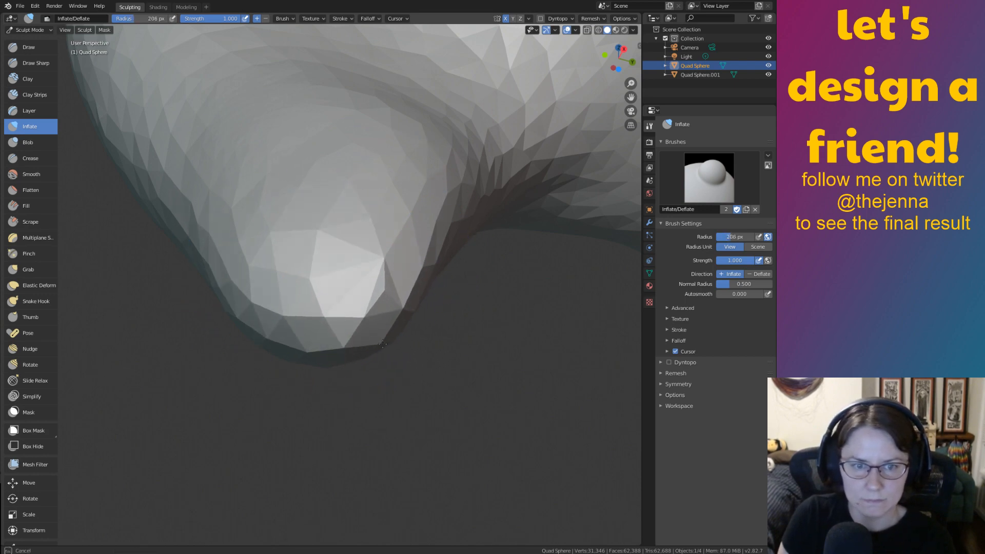
Enable dynamic topology despite the vertex data warning, then inflate and smooth the front leg's tip into a finer, rounded surface.
{"action": "left_click", "coordinate": [668, 362]}
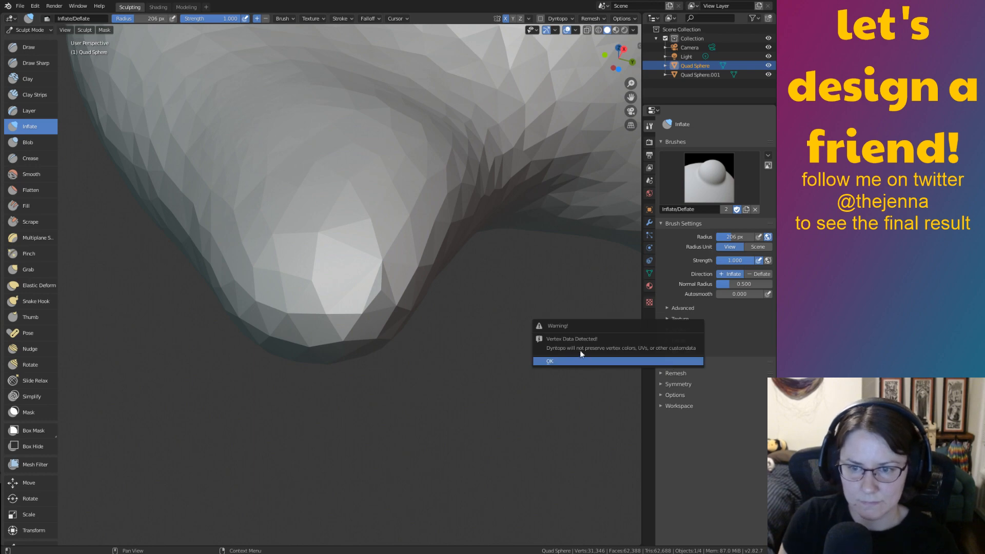
{"action": "left_click", "coordinate": [585, 358]}
{"action": "left_click_drag", "start_coordinate": [330, 318], "coordinate": [429, 228]}
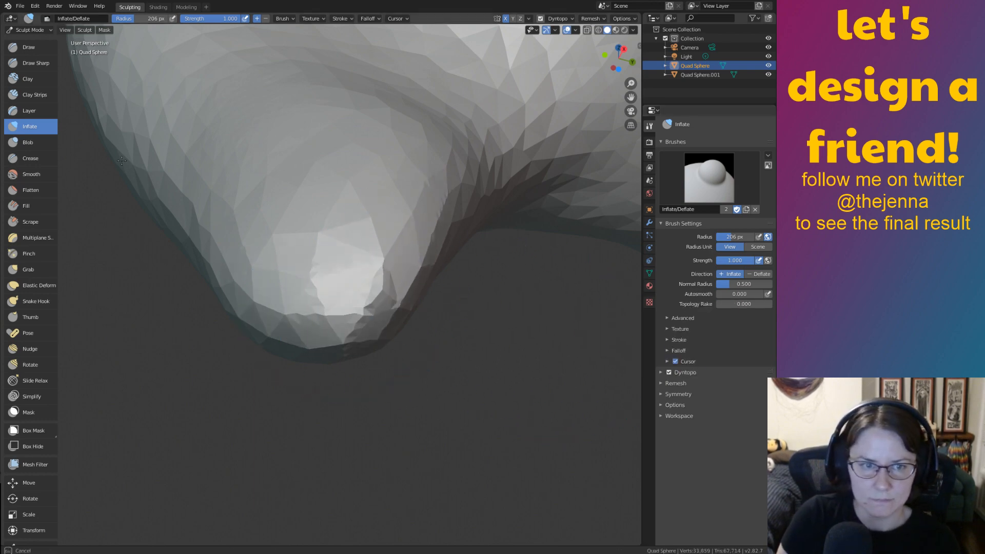
{"action": "mouse_move", "coordinate": [122, 160]}
{"action": "left_mouse_down"}
{"action": "mouse_move", "coordinate": [277, 308]}
{"action": "mouse_move", "coordinate": [444, 233]}
{"action": "left_mouse_up"}
{"action": "left_click_drag", "start_coordinate": [467, 185], "coordinate": [378, 286]}
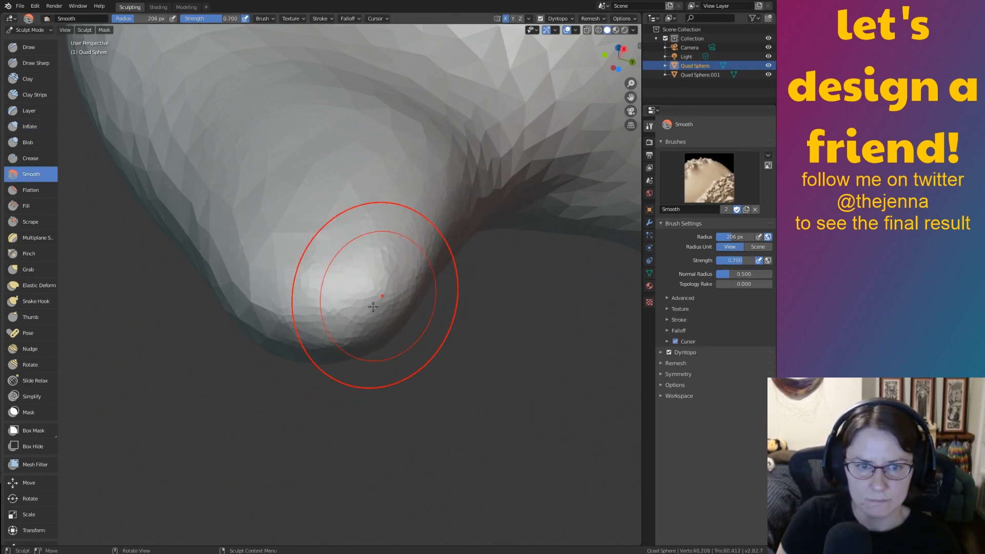
Inflate and smooth the faceted underside of the front leg with dynamic topology.
{"action": "mouse_move", "coordinate": [241, 282]}
{"action": "middle_mouse_down"}
{"action": "mouse_move", "coordinate": [390, 224]}
{"action": "mouse_move", "coordinate": [365, 275]}
{"action": "middle_mouse_up"}
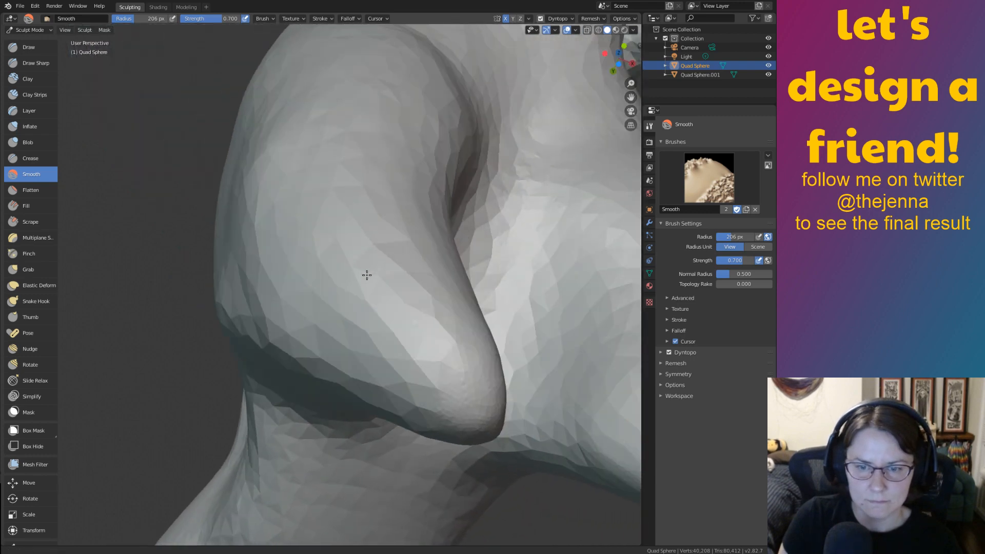
{"action": "key", "text": "i"}
{"action": "left_click_drag", "start_coordinate": [266, 278], "coordinate": [279, 287]}
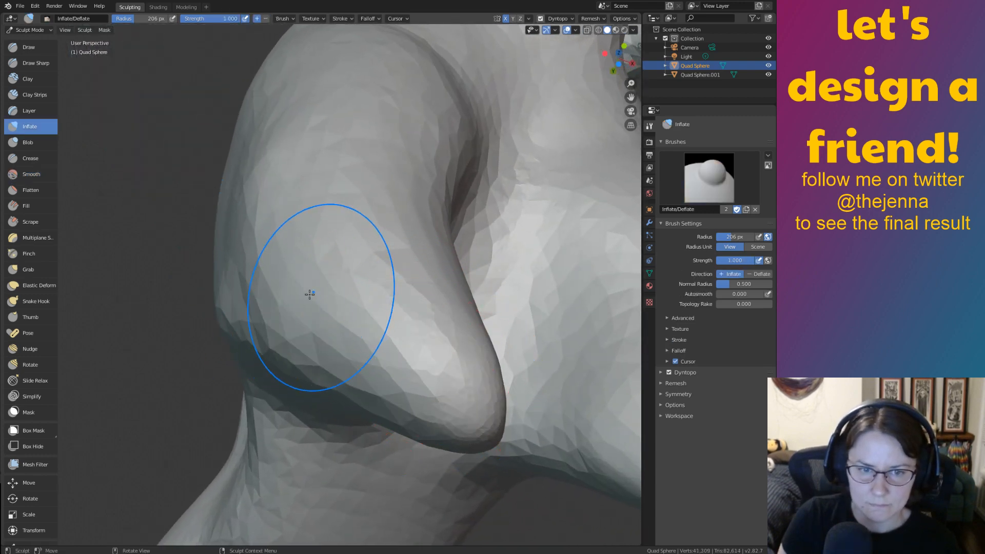
{"action": "mouse_move", "coordinate": [440, 417]}
{"action": "left_mouse_down"}
{"action": "mouse_move", "coordinate": [303, 343]}
{"action": "mouse_move", "coordinate": [290, 312]}
{"action": "mouse_move", "coordinate": [472, 422]}
{"action": "mouse_move", "coordinate": [371, 167]}
{"action": "left_mouse_up"}
{"action": "key", "text": "shift+s"}
Inflate and smooth the creased area on the outer side of the front leg.
{"action": "scroll", "coordinate": [371, 168], "scroll_direction": "down", "scroll_amount": 5}
{"action": "mouse_move", "coordinate": [372, 167]}
{"action": "middle_mouse_down"}
{"action": "mouse_move", "coordinate": [512, 324]}
{"action": "mouse_move", "coordinate": [410, 236]}
{"action": "mouse_move", "coordinate": [279, 282]}
{"action": "middle_mouse_up"}
{"action": "scroll", "coordinate": [392, 224], "scroll_direction": "up", "scroll_amount": 6}
{"action": "middle_click_drag", "start_coordinate": [392, 224], "coordinate": [418, 198]}
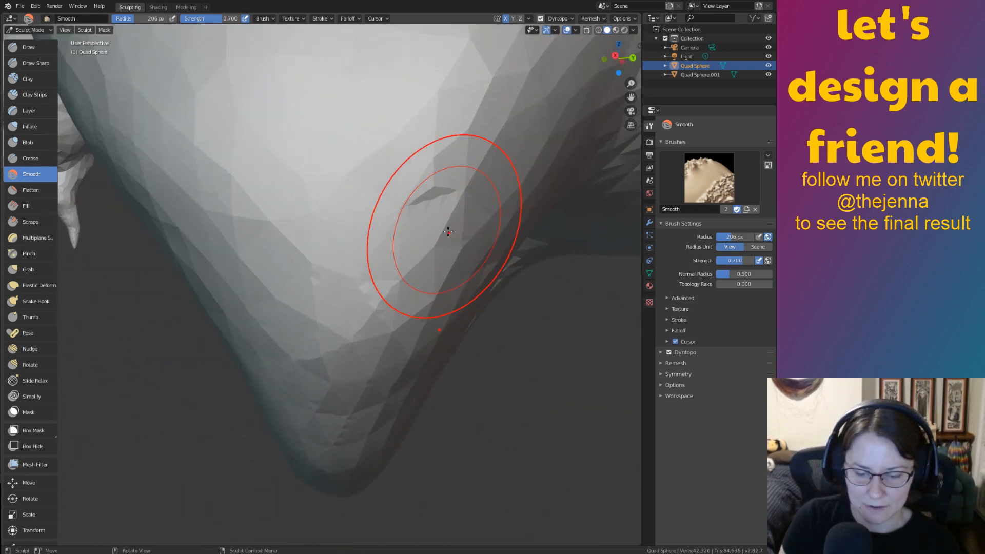
{"action": "key", "text": "i"}
{"action": "middle_click_drag", "start_coordinate": [448, 132], "coordinate": [373, 351]}
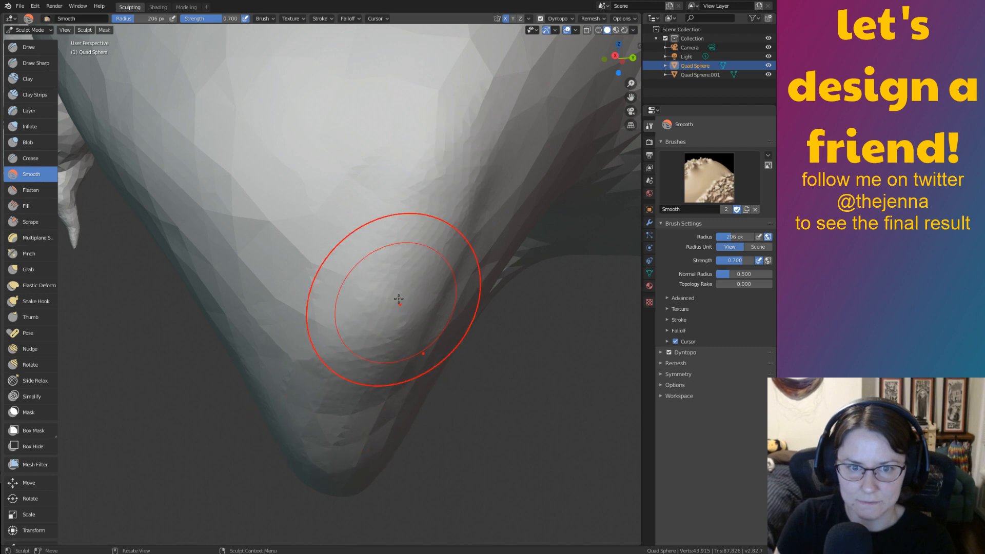
Inflate and smooth the front faces of both front legs.
{"action": "middle_click_drag", "start_coordinate": [349, 323], "coordinate": [405, 310]}
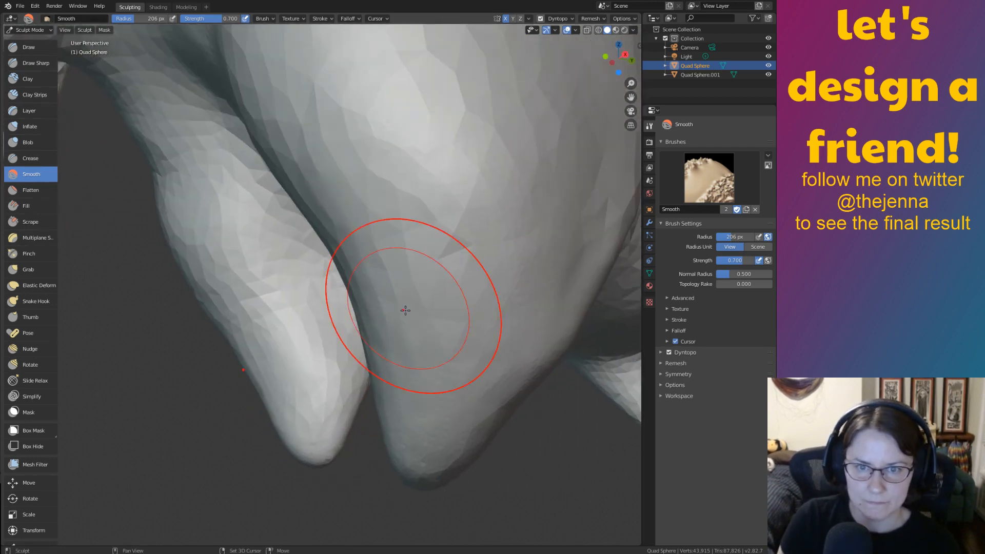
{"action": "mouse_move", "coordinate": [331, 108]}
{"action": "middle_mouse_down"}
{"action": "mouse_move", "coordinate": [425, 323]}
{"action": "mouse_move", "coordinate": [490, 301]}
{"action": "middle_mouse_up"}
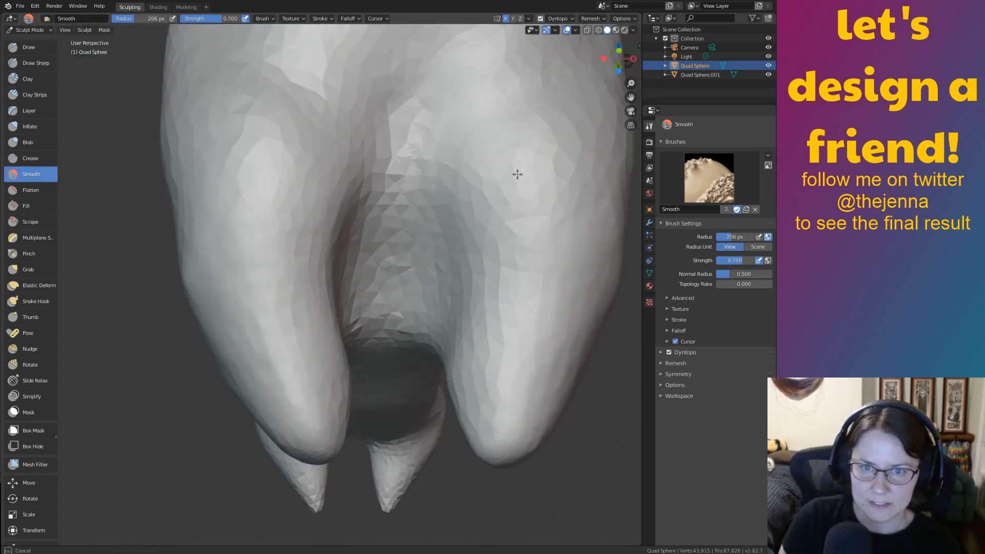
{"action": "mouse_move", "coordinate": [520, 352]}
{"action": "middle_mouse_down"}
{"action": "mouse_move", "coordinate": [450, 411]}
{"action": "mouse_move", "coordinate": [479, 334]}
{"action": "mouse_move", "coordinate": [517, 328]}
{"action": "mouse_move", "coordinate": [509, 291]}
{"action": "mouse_move", "coordinate": [370, 224]}
{"action": "middle_mouse_up"}
{"action": "key", "text": "i"}
{"action": "key", "text": "s"}
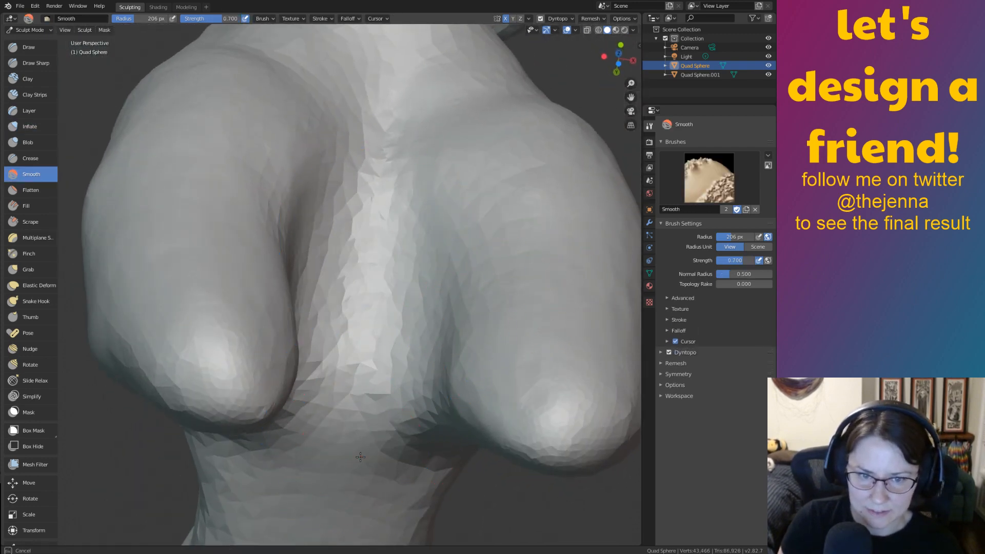
Inflate and smooth the rear faces of both front legs.
{"action": "middle_click_drag", "start_coordinate": [473, 282], "coordinate": [386, 263]}
{"action": "mouse_move", "coordinate": [353, 182]}
{"action": "middle_mouse_down"}
{"action": "mouse_move", "coordinate": [420, 279]}
{"action": "mouse_move", "coordinate": [481, 284]}
{"action": "middle_mouse_up"}
{"action": "mouse_move", "coordinate": [433, 310]}
{"action": "middle_mouse_down"}
{"action": "mouse_move", "coordinate": [464, 302]}
{"action": "mouse_move", "coordinate": [406, 285]}
{"action": "mouse_move", "coordinate": [473, 296]}
{"action": "mouse_move", "coordinate": [462, 362]}
{"action": "mouse_move", "coordinate": [455, 308]}
{"action": "mouse_move", "coordinate": [545, 285]}
{"action": "mouse_move", "coordinate": [506, 270]}
{"action": "middle_mouse_up"}
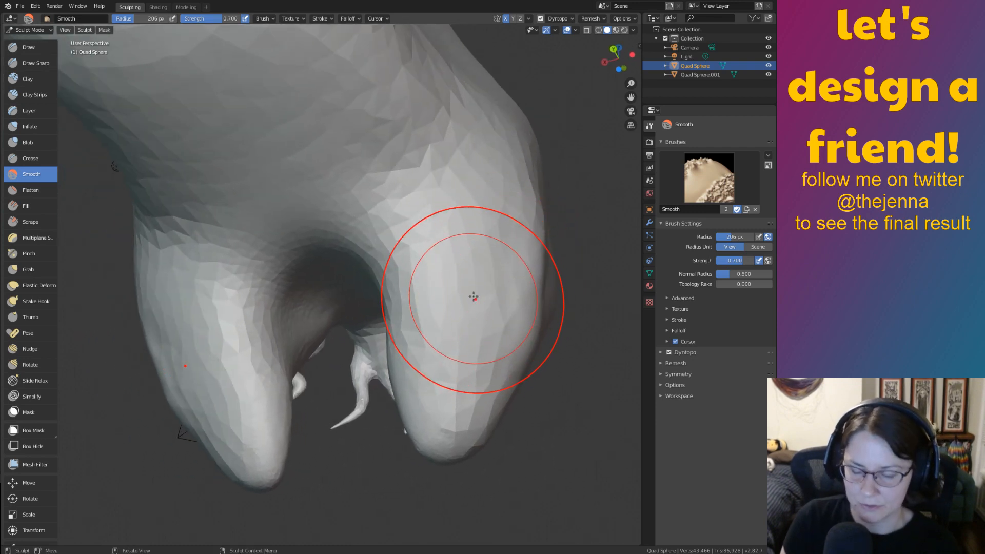
{"action": "key", "text": "i"}
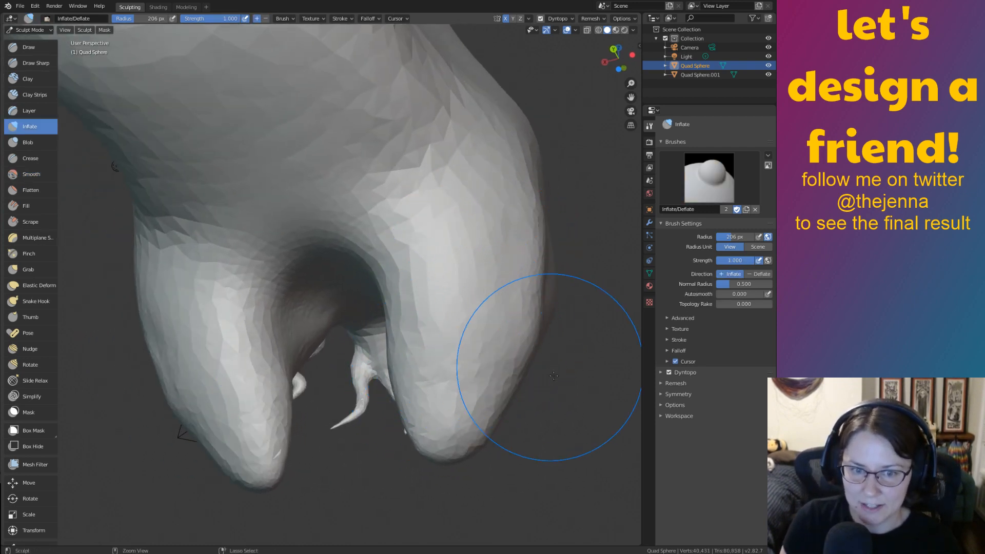
{"action": "left_click_drag", "start_coordinate": [553, 376], "coordinate": [553, 410], "text": "ctrl"}
{"action": "mouse_move", "coordinate": [554, 430]}
{"action": "middle_mouse_down", "text": "ctrl"}
{"action": "mouse_move", "coordinate": [471, 253]}
{"action": "mouse_move", "coordinate": [495, 334]}
{"action": "mouse_move", "coordinate": [543, 286]}
{"action": "mouse_move", "coordinate": [560, 193]}
{"action": "mouse_move", "coordinate": [398, 200]}
{"action": "middle_mouse_up", "text": "ctrl"}
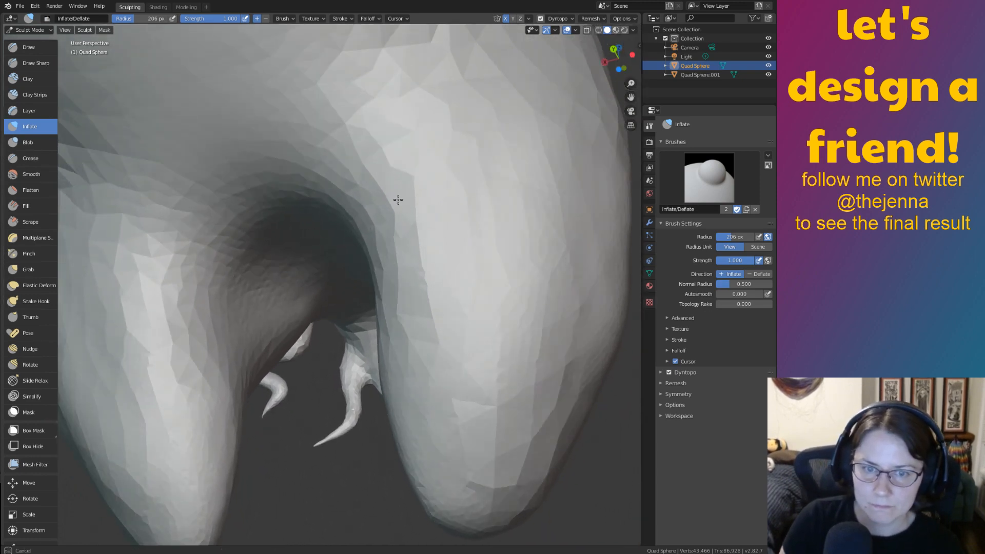
{"action": "key", "text": "shift+s"}
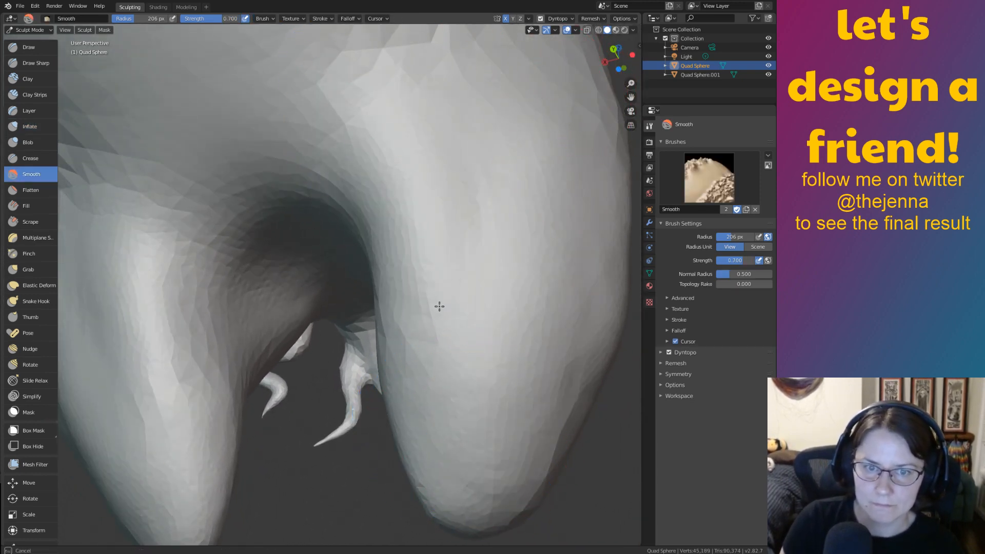
Inflate and smooth the coarse lower side of the torso just behind the front leg.
{"action": "mouse_move", "coordinate": [252, 210]}
{"action": "middle_mouse_down"}
{"action": "mouse_move", "coordinate": [400, 205]}
{"action": "mouse_move", "coordinate": [472, 347]}
{"action": "mouse_move", "coordinate": [476, 387]}
{"action": "mouse_move", "coordinate": [488, 346]}
{"action": "middle_mouse_up"}
{"action": "scroll", "coordinate": [488, 346], "scroll_direction": "down", "scroll_amount": 4}
{"action": "mouse_move", "coordinate": [562, 268]}
{"action": "middle_mouse_down"}
{"action": "mouse_move", "coordinate": [431, 229]}
{"action": "mouse_move", "coordinate": [518, 235]}
{"action": "mouse_move", "coordinate": [469, 265]}
{"action": "mouse_move", "coordinate": [407, 180]}
{"action": "middle_mouse_up"}
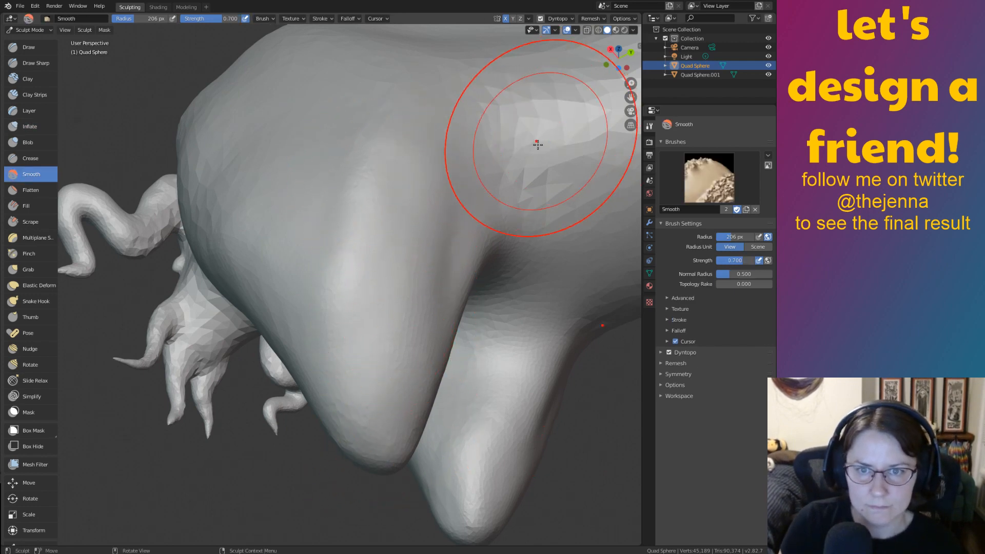
{"action": "middle_click_drag", "start_coordinate": [537, 145], "coordinate": [380, 272], "text": "shift"}
{"action": "scroll", "coordinate": [481, 244], "scroll_direction": "up", "scroll_amount": 1}
{"action": "key", "text": "i"}
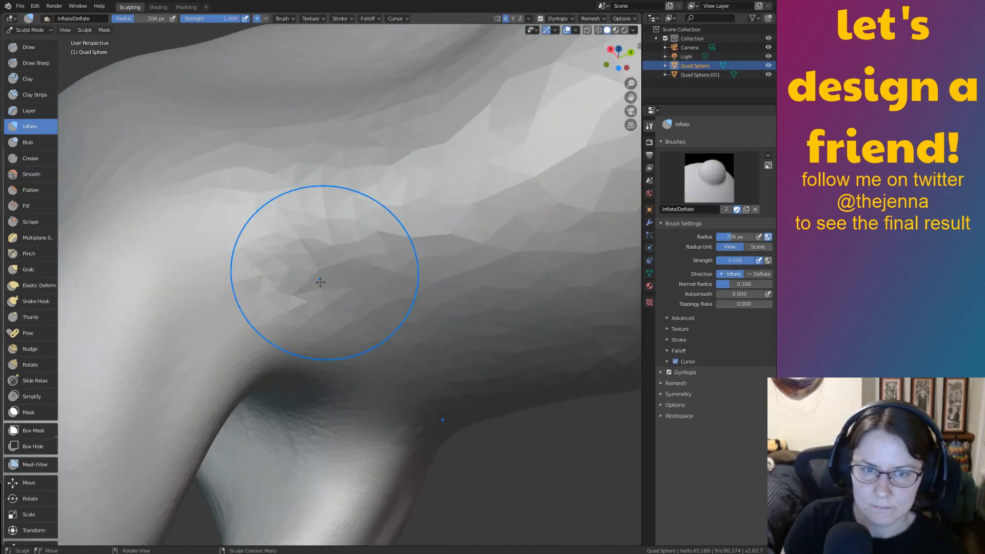
{"action": "mouse_move", "coordinate": [320, 282]}
{"action": "left_mouse_down"}
{"action": "mouse_move", "coordinate": [576, 186]}
{"action": "mouse_move", "coordinate": [532, 140]}
{"action": "mouse_move", "coordinate": [275, 262]}
{"action": "mouse_move", "coordinate": [600, 250]}
{"action": "left_mouse_up"}
{"action": "key", "text": "s"}
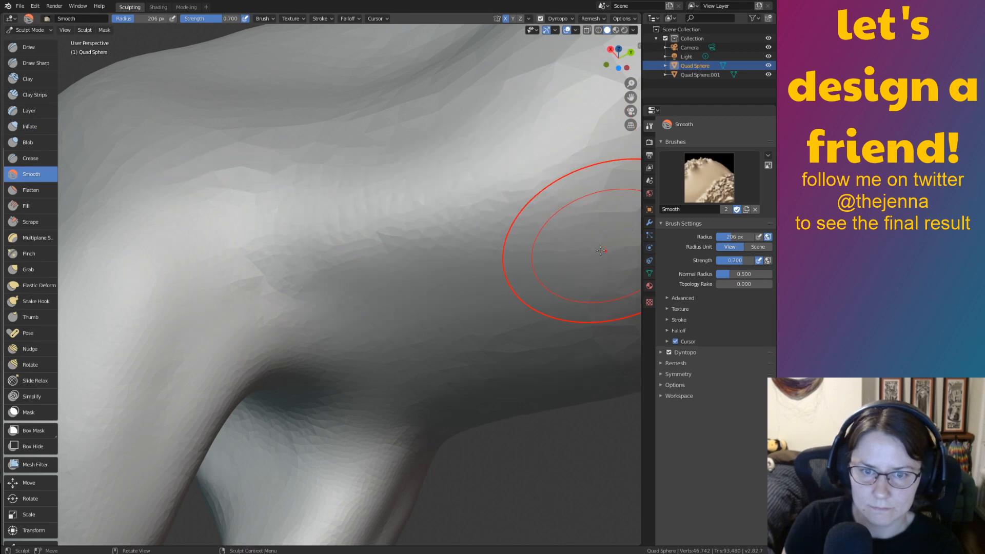
Inflate and smooth the creature's flank above the junction of front leg and belly.
{"action": "mouse_move", "coordinate": [440, 208]}
{"action": "middle_mouse_down"}
{"action": "mouse_move", "coordinate": [472, 253]}
{"action": "mouse_move", "coordinate": [471, 318]}
{"action": "mouse_move", "coordinate": [512, 334]}
{"action": "middle_mouse_up"}
{"action": "key", "text": "i"}
{"action": "mouse_move", "coordinate": [603, 273]}
{"action": "left_mouse_down", "text": "shift"}
{"action": "mouse_move", "coordinate": [340, 233]}
{"action": "mouse_move", "coordinate": [216, 108]}
{"action": "left_mouse_up", "text": "shift"}
{"action": "mouse_move", "coordinate": [433, 143]}
{"action": "left_mouse_down", "text": "shift"}
{"action": "mouse_move", "coordinate": [536, 169]}
{"action": "mouse_move", "coordinate": [219, 103]}
{"action": "left_mouse_up", "text": "shift"}
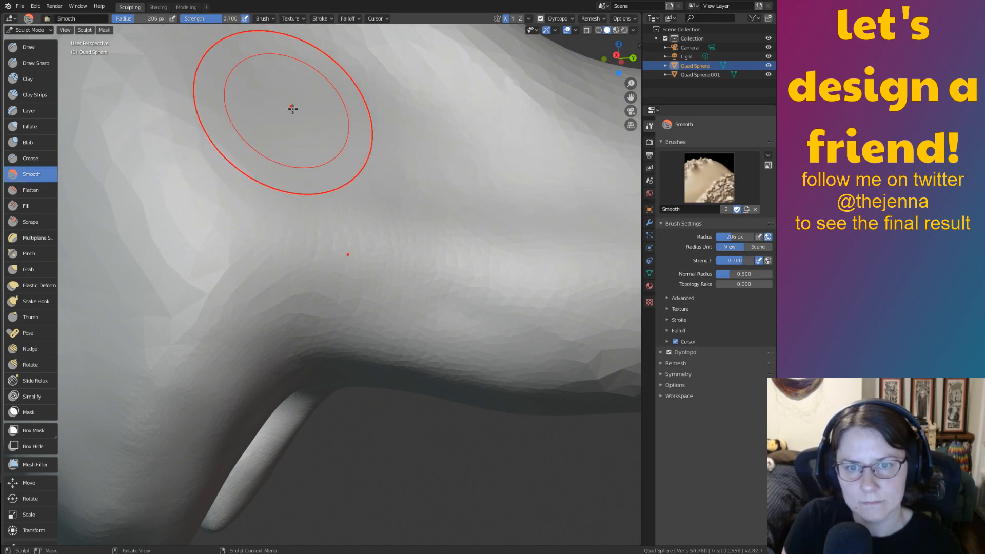
Inflate and smooth the hollow of the waist between the front leg and the hindquarters.
{"action": "mouse_move", "coordinate": [329, 109]}
{"action": "middle_mouse_down"}
{"action": "mouse_move", "coordinate": [418, 115]}
{"action": "mouse_move", "coordinate": [285, 303]}
{"action": "middle_mouse_up"}
{"action": "mouse_move", "coordinate": [393, 290]}
{"action": "middle_mouse_down"}
{"action": "mouse_move", "coordinate": [424, 328]}
{"action": "mouse_move", "coordinate": [468, 323]}
{"action": "middle_mouse_up"}
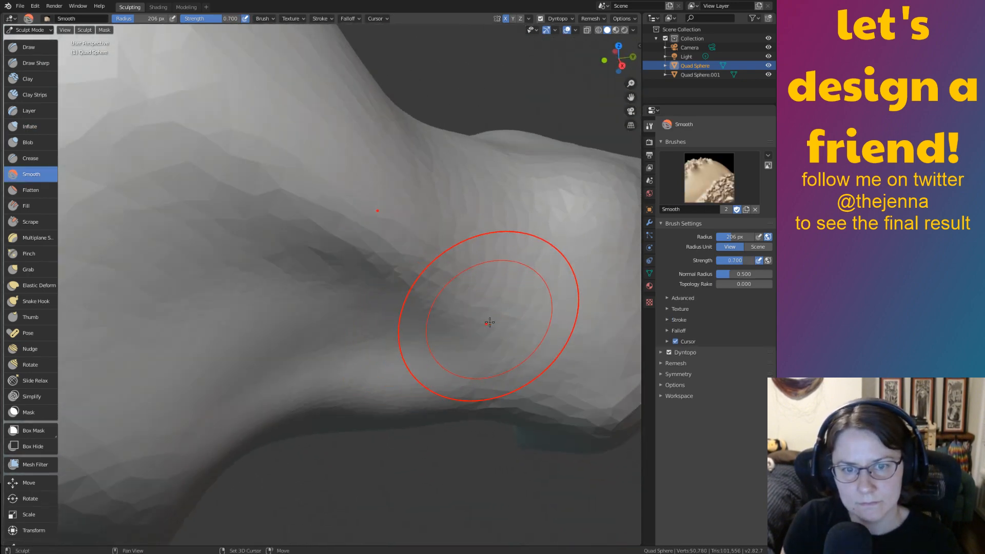
{"action": "middle_click_drag", "start_coordinate": [564, 343], "coordinate": [548, 314]}
{"action": "mouse_move", "coordinate": [547, 314]}
{"action": "left_mouse_down"}
{"action": "mouse_move", "coordinate": [441, 244]}
{"action": "mouse_move", "coordinate": [205, 161]}
{"action": "left_mouse_up"}
{"action": "left_click_drag", "start_coordinate": [266, 224], "coordinate": [397, 227], "text": "shift"}
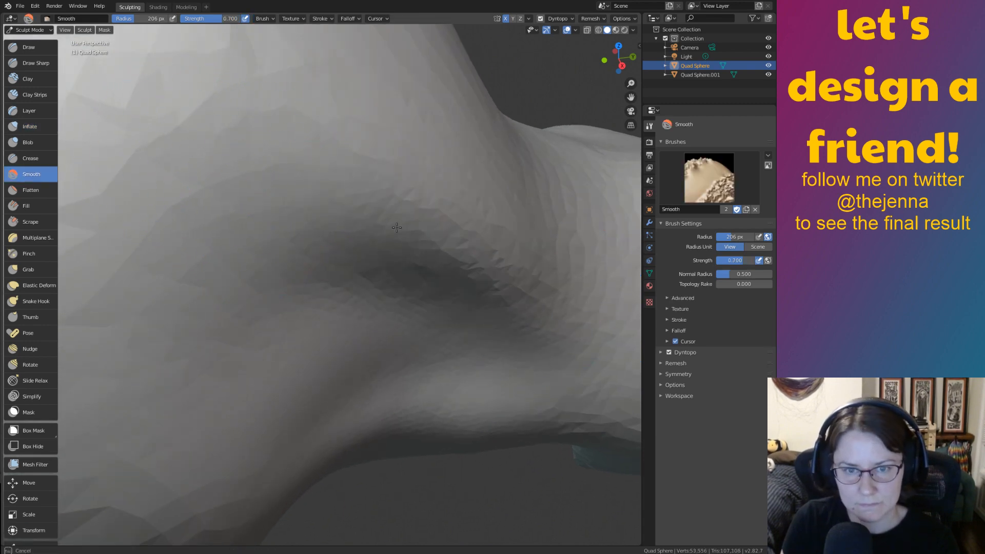
{"action": "mouse_move", "coordinate": [477, 284]}
{"action": "middle_mouse_down", "text": "ctrl"}
{"action": "mouse_move", "coordinate": [573, 358]}
{"action": "mouse_move", "coordinate": [428, 332]}
{"action": "mouse_move", "coordinate": [591, 254]}
{"action": "mouse_move", "coordinate": [541, 251]}
{"action": "mouse_move", "coordinate": [555, 329]}
{"action": "mouse_move", "coordinate": [540, 356]}
{"action": "middle_mouse_up", "text": "ctrl"}
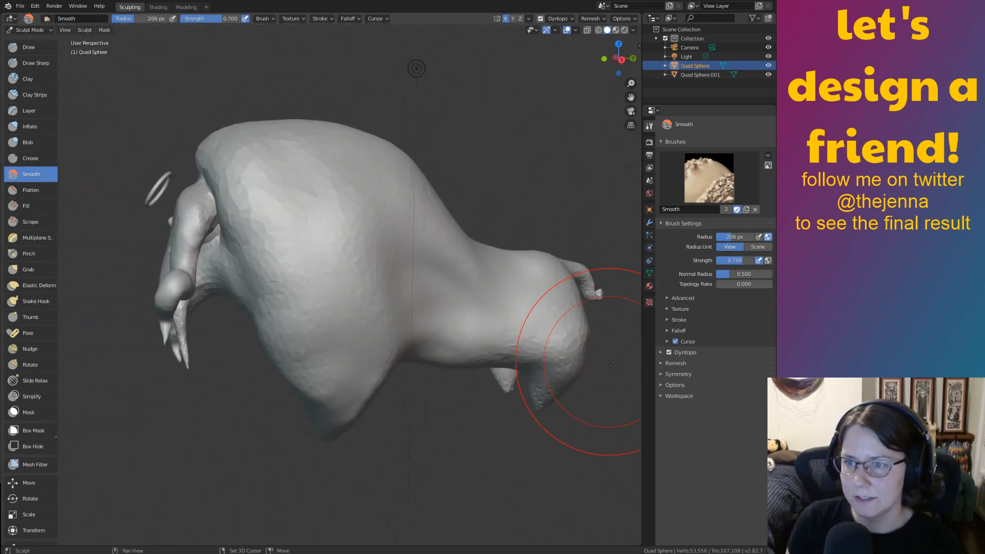
Inflate and smooth the outer side of the front leg from the shoulder down to its tip.
{"action": "mouse_move", "coordinate": [609, 362]}
{"action": "middle_mouse_down"}
{"action": "mouse_move", "coordinate": [550, 374]}
{"action": "mouse_move", "coordinate": [511, 332]}
{"action": "mouse_move", "coordinate": [495, 296]}
{"action": "mouse_move", "coordinate": [501, 235]}
{"action": "mouse_move", "coordinate": [488, 323]}
{"action": "middle_mouse_up"}
{"action": "key", "text": "i"}
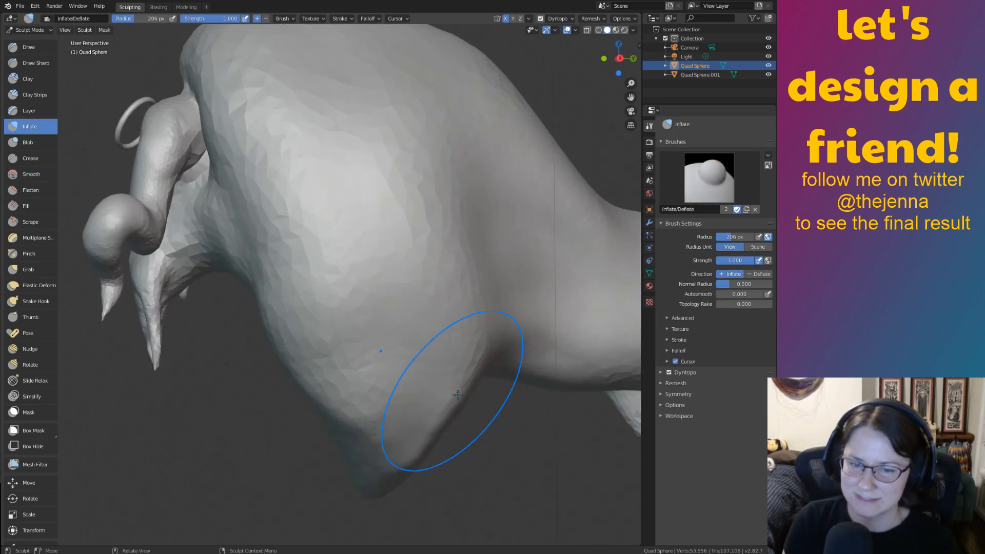
{"action": "mouse_move", "coordinate": [528, 429]}
{"action": "middle_mouse_down"}
{"action": "mouse_move", "coordinate": [487, 372]}
{"action": "mouse_move", "coordinate": [477, 383]}
{"action": "middle_mouse_up"}
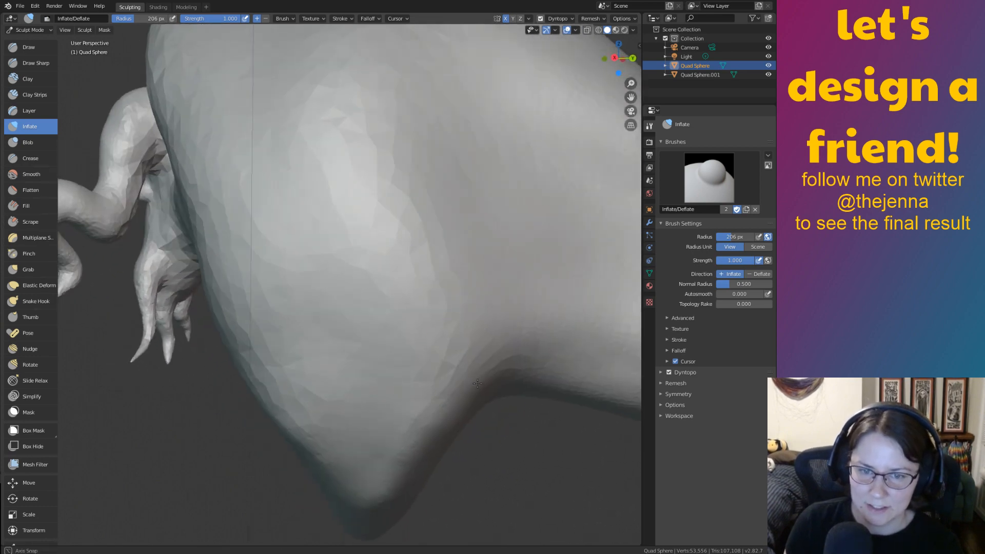
{"action": "left_click_drag", "start_coordinate": [325, 147], "coordinate": [353, 423]}
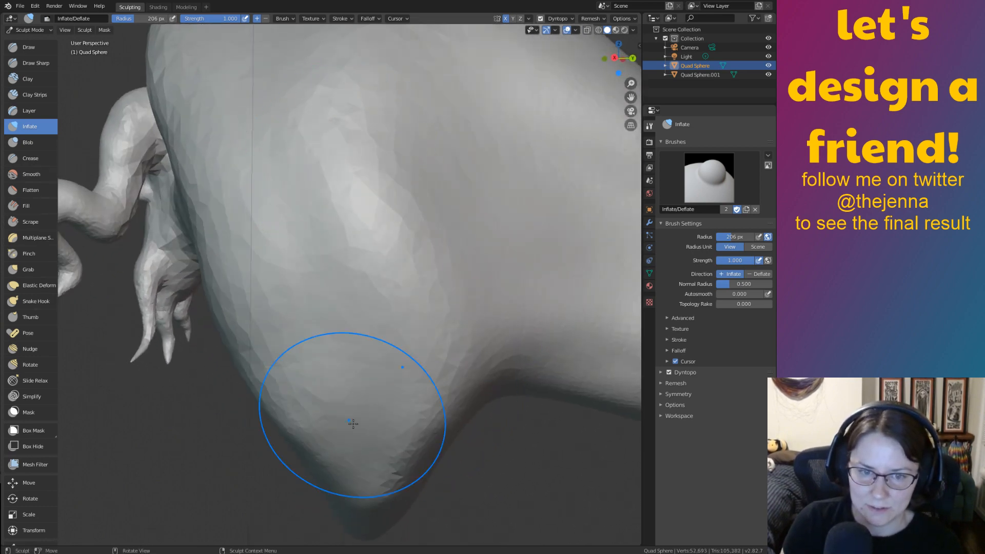
{"action": "left_click_drag", "start_coordinate": [301, 274], "coordinate": [334, 169]}
{"action": "key", "text": "s"}
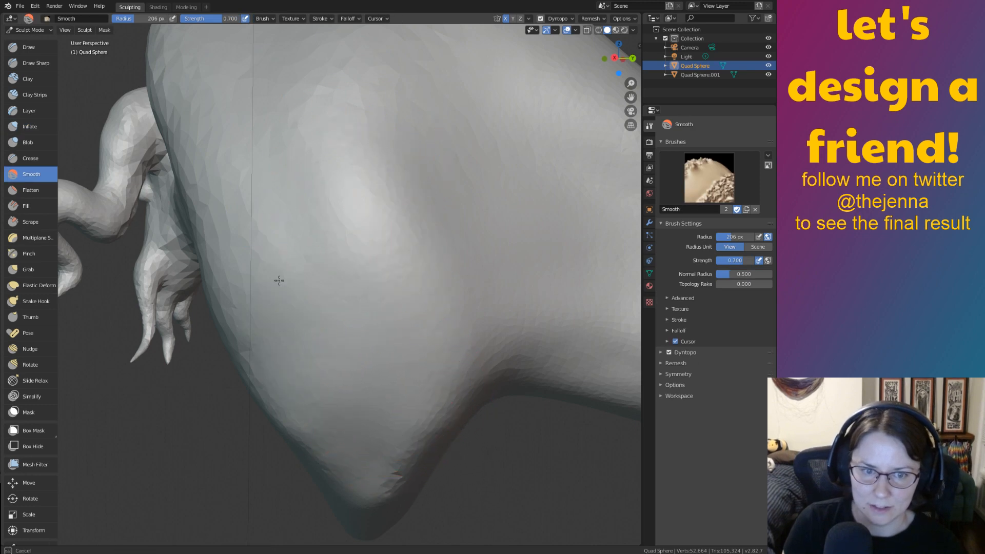
Inflate and smooth the root of the straight tentacle at the back of the creature's head.
{"action": "mouse_move", "coordinate": [279, 281]}
{"action": "middle_mouse_down"}
{"action": "mouse_move", "coordinate": [384, 281]}
{"action": "mouse_move", "coordinate": [402, 358]}
{"action": "middle_mouse_up"}
{"action": "mouse_move", "coordinate": [369, 153]}
{"action": "middle_mouse_down"}
{"action": "mouse_move", "coordinate": [402, 175]}
{"action": "mouse_move", "coordinate": [467, 282]}
{"action": "mouse_move", "coordinate": [406, 192]}
{"action": "mouse_move", "coordinate": [370, 181]}
{"action": "middle_mouse_up"}
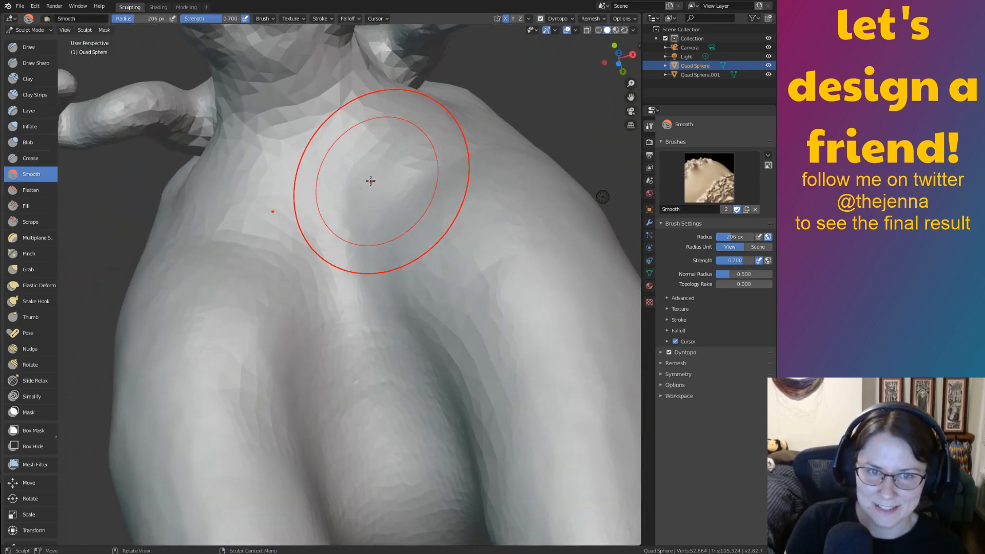
{"action": "mouse_move", "coordinate": [380, 248]}
{"action": "middle_mouse_down"}
{"action": "mouse_move", "coordinate": [407, 318]}
{"action": "mouse_move", "coordinate": [423, 254]}
{"action": "mouse_move", "coordinate": [392, 164]}
{"action": "mouse_move", "coordinate": [448, 402]}
{"action": "middle_mouse_up"}
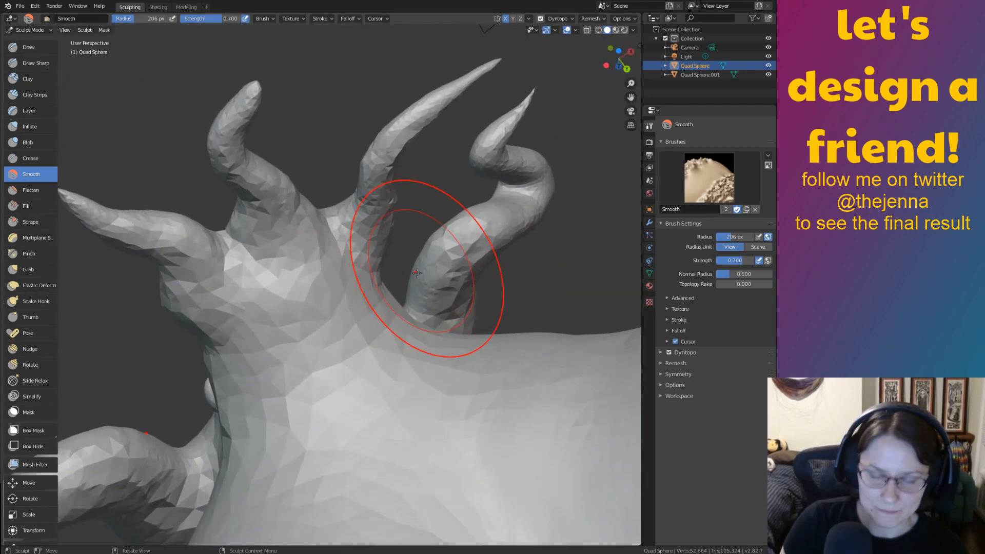
{"action": "middle_click_drag", "start_coordinate": [429, 268], "coordinate": [407, 237]}
{"action": "key", "text": "i"}
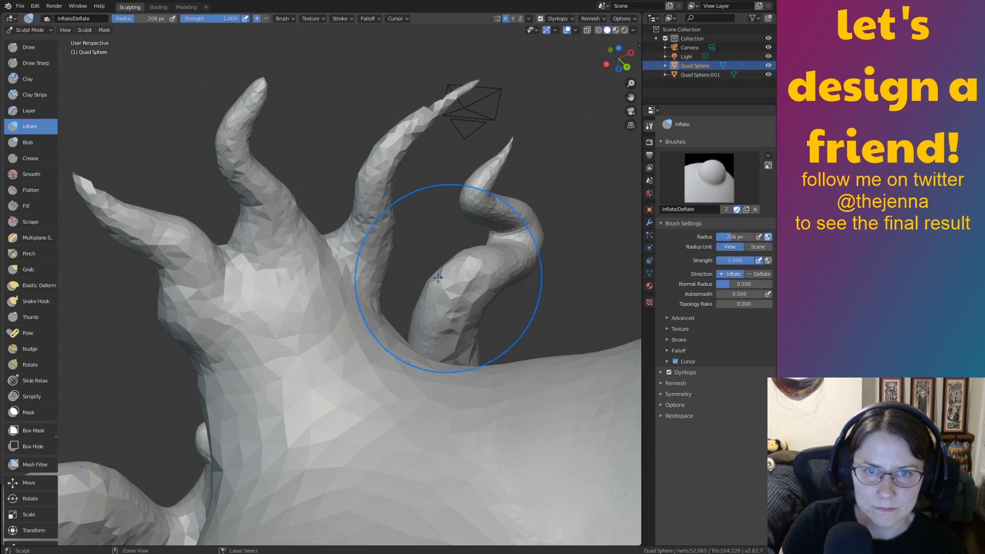
{"action": "middle_click_drag", "start_coordinate": [513, 295], "coordinate": [423, 241], "text": "ctrl"}
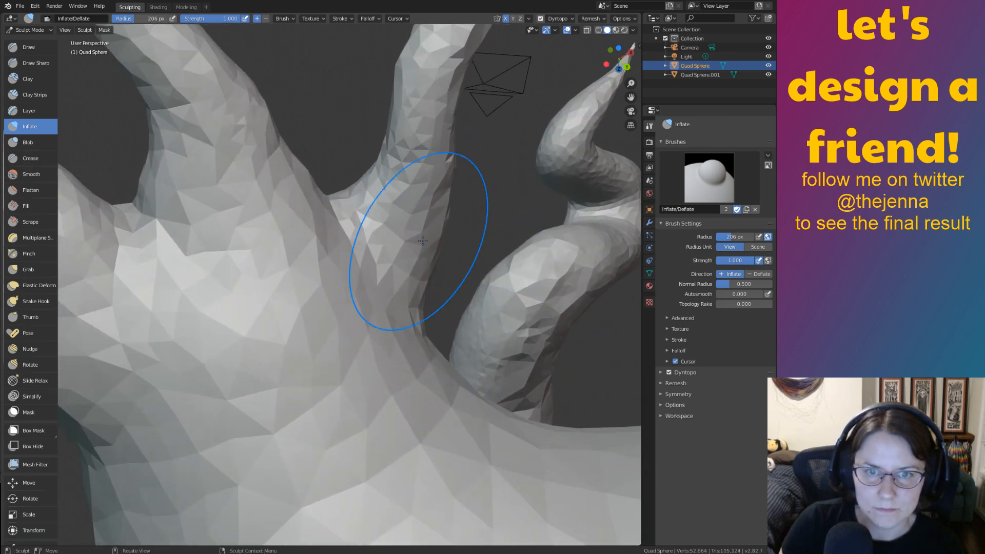
{"action": "key", "text": "shift+s"}
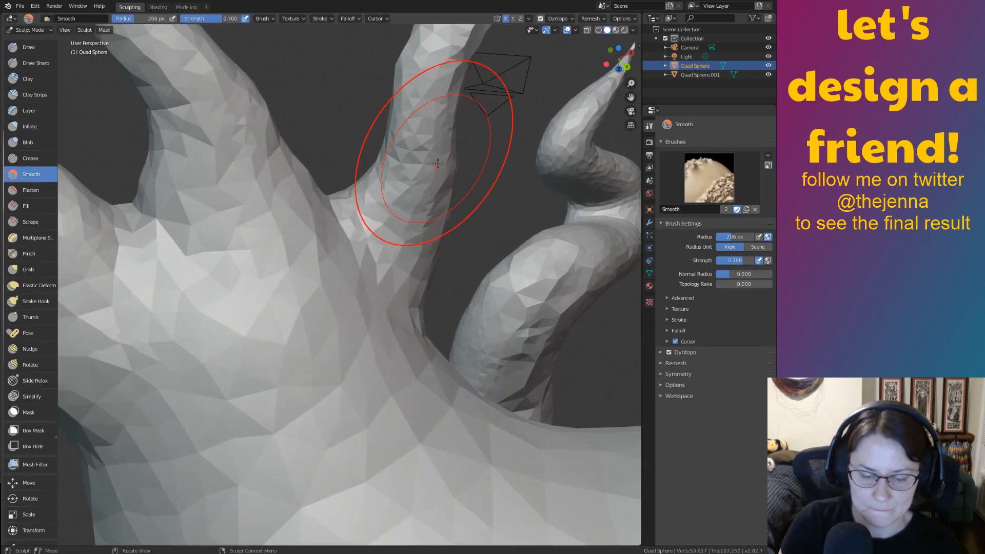
{"action": "key", "text": "i"}
Inflate and smooth the coarse surface of the head below the tentacle roots and down the neck.
{"action": "left_click_drag", "start_coordinate": [123, 389], "coordinate": [460, 452]}
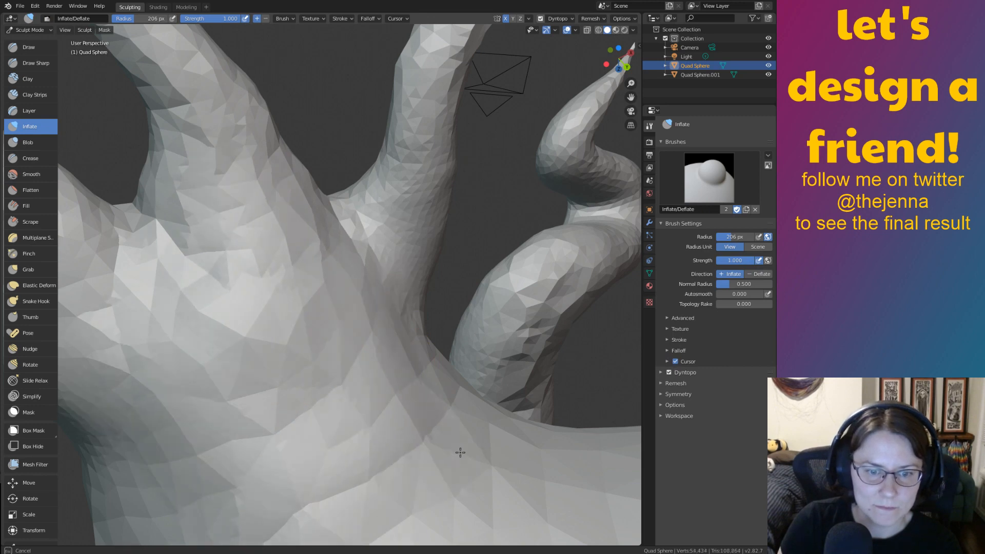
{"action": "mouse_move", "coordinate": [353, 277]}
{"action": "middle_mouse_down"}
{"action": "mouse_move", "coordinate": [451, 396]}
{"action": "mouse_move", "coordinate": [472, 373]}
{"action": "middle_mouse_up"}
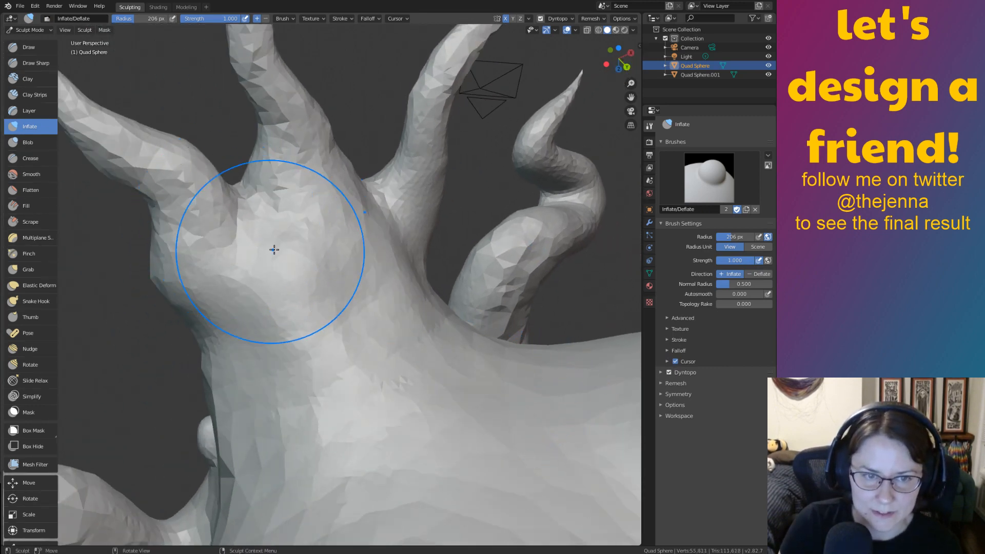
{"action": "key", "text": "s"}
{"action": "left_click_drag", "start_coordinate": [274, 249], "coordinate": [409, 478]}
Inflate and smooth the crease between the side of the head and the shoulder, above the small round bump.
{"action": "mouse_move", "coordinate": [362, 441]}
{"action": "middle_mouse_down"}
{"action": "mouse_move", "coordinate": [437, 393]}
{"action": "mouse_move", "coordinate": [465, 326]}
{"action": "mouse_move", "coordinate": [444, 317]}
{"action": "mouse_move", "coordinate": [437, 328]}
{"action": "mouse_move", "coordinate": [504, 341]}
{"action": "mouse_move", "coordinate": [483, 354]}
{"action": "mouse_move", "coordinate": [531, 339]}
{"action": "middle_mouse_up"}
{"action": "middle_click_drag", "start_coordinate": [513, 371], "coordinate": [432, 295], "text": "ctrl"}
{"action": "scroll", "coordinate": [432, 295], "scroll_direction": "down", "scroll_amount": 1}
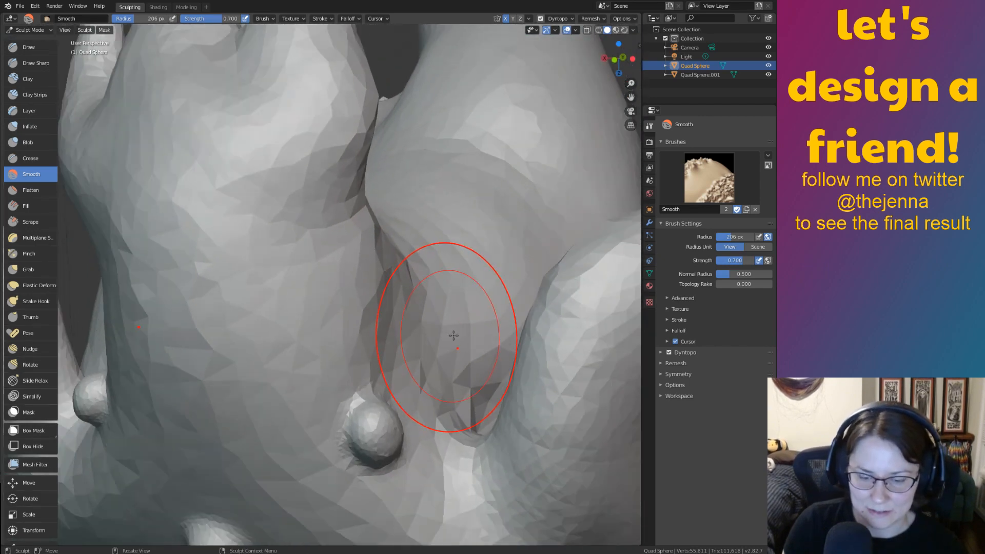
{"action": "key", "text": "i"}
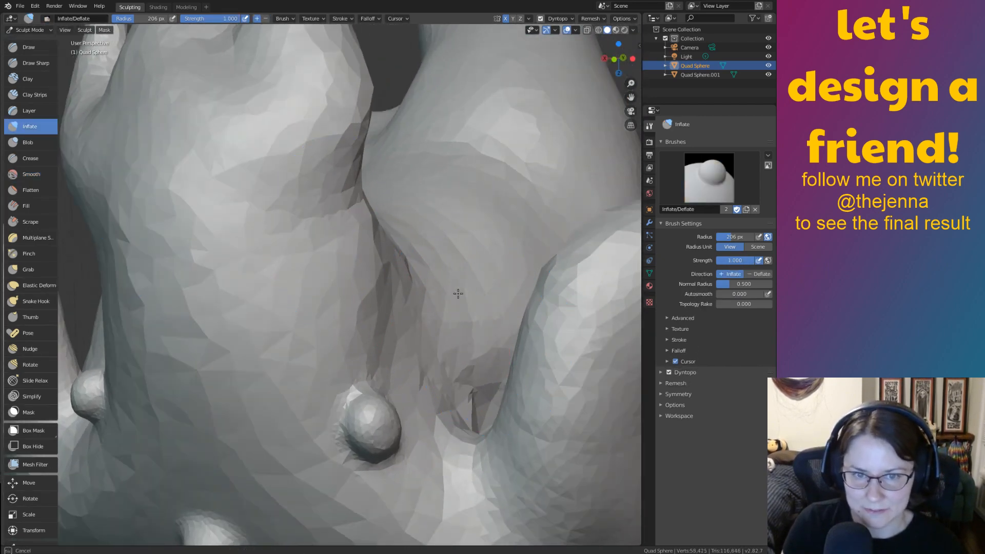
{"action": "left_click_drag", "start_coordinate": [432, 269], "coordinate": [377, 181], "text": "shift"}
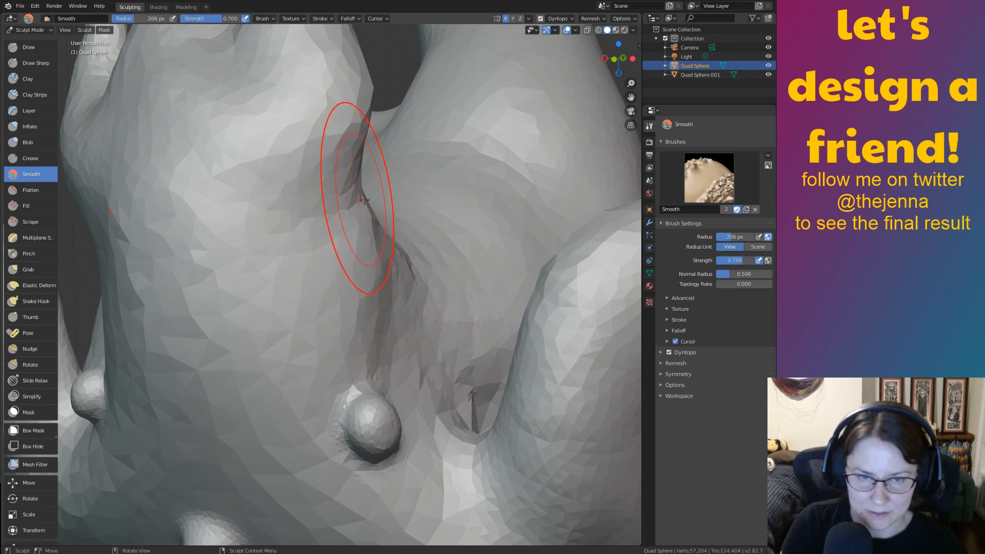
Inflate and smooth the tail and the upper hindquarter beside the tail's root.
{"action": "mouse_move", "coordinate": [492, 398]}
{"action": "middle_mouse_down"}
{"action": "mouse_move", "coordinate": [434, 330]}
{"action": "mouse_move", "coordinate": [369, 306]}
{"action": "mouse_move", "coordinate": [437, 294]}
{"action": "mouse_move", "coordinate": [470, 274]}
{"action": "mouse_move", "coordinate": [530, 338]}
{"action": "mouse_move", "coordinate": [505, 222]}
{"action": "mouse_move", "coordinate": [612, 180]}
{"action": "middle_mouse_up"}
{"action": "mouse_move", "coordinate": [574, 344]}
{"action": "middle_mouse_down", "text": "ctrl"}
{"action": "mouse_move", "coordinate": [550, 422]}
{"action": "mouse_move", "coordinate": [462, 389]}
{"action": "mouse_move", "coordinate": [341, 395]}
{"action": "mouse_move", "coordinate": [461, 308]}
{"action": "mouse_move", "coordinate": [570, 259]}
{"action": "mouse_move", "coordinate": [431, 263]}
{"action": "mouse_move", "coordinate": [615, 333]}
{"action": "mouse_move", "coordinate": [661, 303]}
{"action": "mouse_move", "coordinate": [617, 294]}
{"action": "mouse_move", "coordinate": [715, 300]}
{"action": "mouse_move", "coordinate": [446, 333]}
{"action": "mouse_move", "coordinate": [395, 358]}
{"action": "mouse_move", "coordinate": [562, 258]}
{"action": "mouse_move", "coordinate": [561, 286]}
{"action": "mouse_move", "coordinate": [358, 230]}
{"action": "middle_mouse_up", "text": "ctrl"}
{"action": "middle_click_drag", "start_coordinate": [467, 250], "coordinate": [459, 272]}
{"action": "mouse_move", "coordinate": [584, 371]}
{"action": "middle_mouse_down"}
{"action": "mouse_move", "coordinate": [516, 374]}
{"action": "mouse_move", "coordinate": [536, 381]}
{"action": "mouse_move", "coordinate": [535, 331]}
{"action": "middle_mouse_up"}
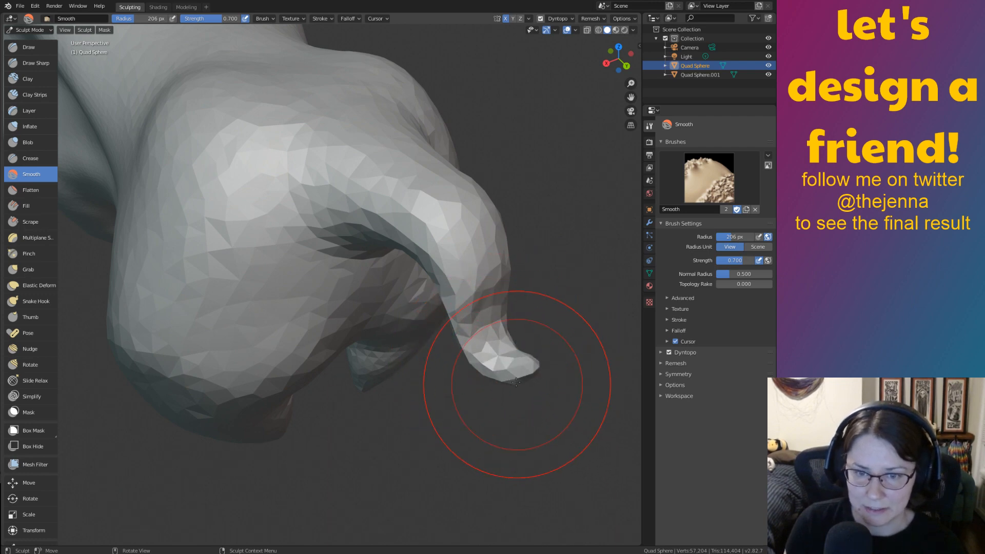
{"action": "middle_click_drag", "start_coordinate": [339, 179], "coordinate": [424, 198]}
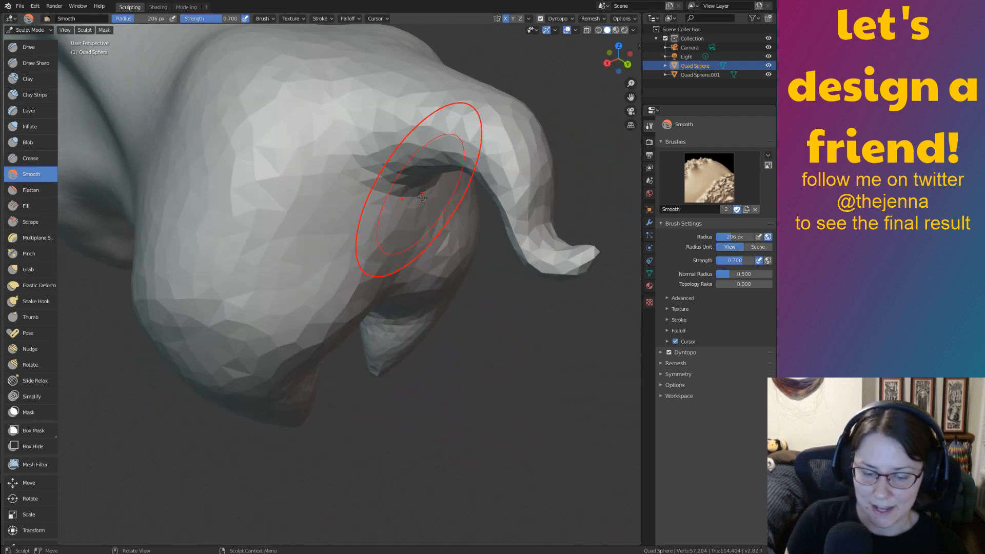
{"action": "key", "text": "i"}
{"action": "left_click_drag", "start_coordinate": [517, 208], "coordinate": [534, 256]}
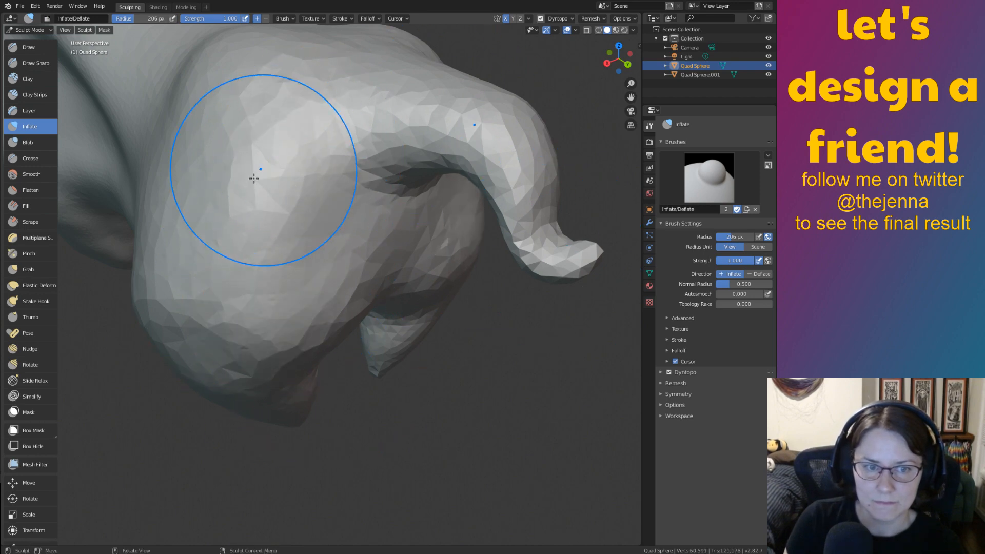
{"action": "key", "text": "s"}
Inflate and smooth the outer side of the hind leg from the hip down to the thigh.
{"action": "mouse_move", "coordinate": [239, 331]}
{"action": "middle_mouse_down"}
{"action": "mouse_move", "coordinate": [301, 312]}
{"action": "mouse_move", "coordinate": [383, 253]}
{"action": "middle_mouse_up"}
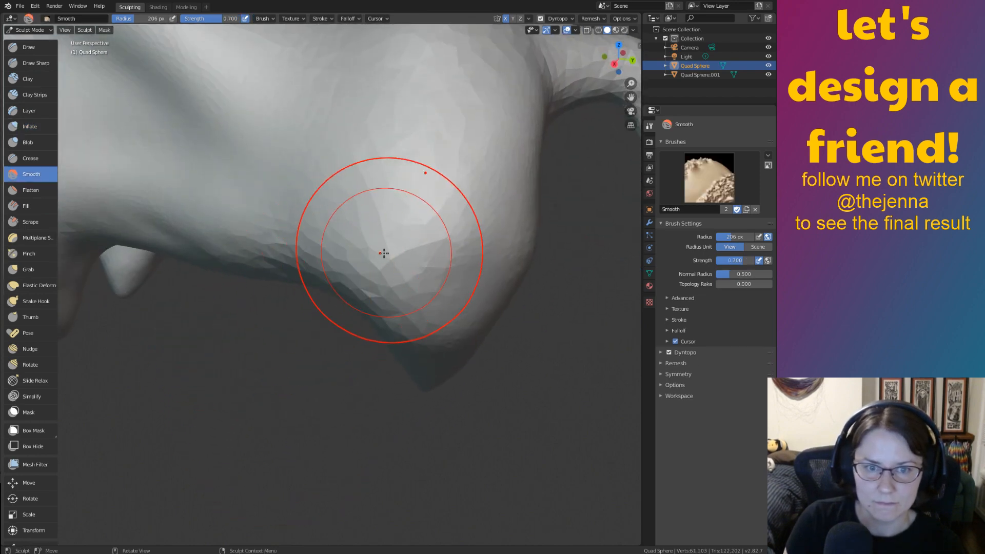
{"action": "key", "text": "i"}
{"action": "left_click_drag", "start_coordinate": [399, 175], "coordinate": [377, 349]}
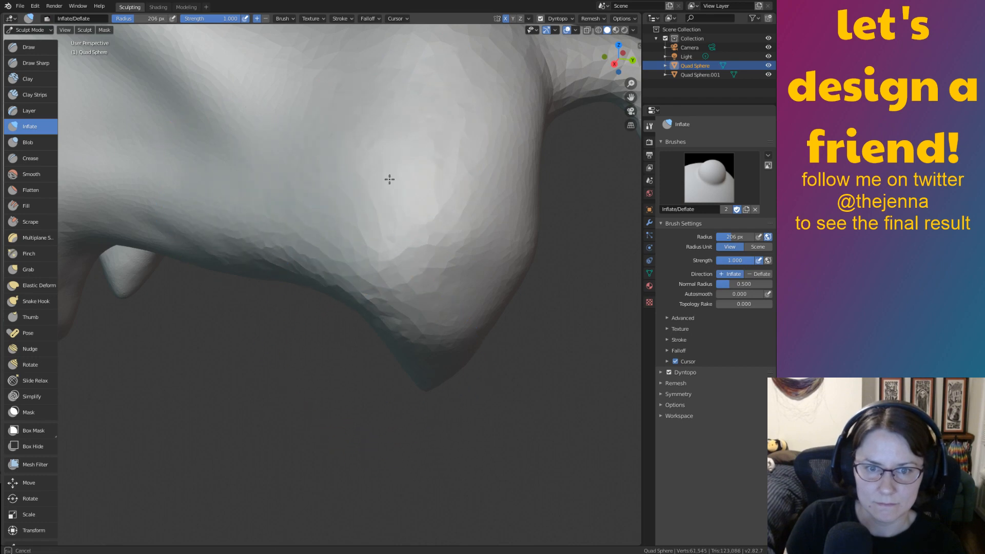
{"action": "left_click_drag", "start_coordinate": [389, 179], "coordinate": [405, 348]}
{"action": "key", "text": "s"}
Inflate and smooth the top of the rump and the lower back leading to it.
{"action": "mouse_move", "coordinate": [465, 148]}
{"action": "middle_mouse_down"}
{"action": "mouse_move", "coordinate": [446, 187]}
{"action": "mouse_move", "coordinate": [433, 304]}
{"action": "middle_mouse_up"}
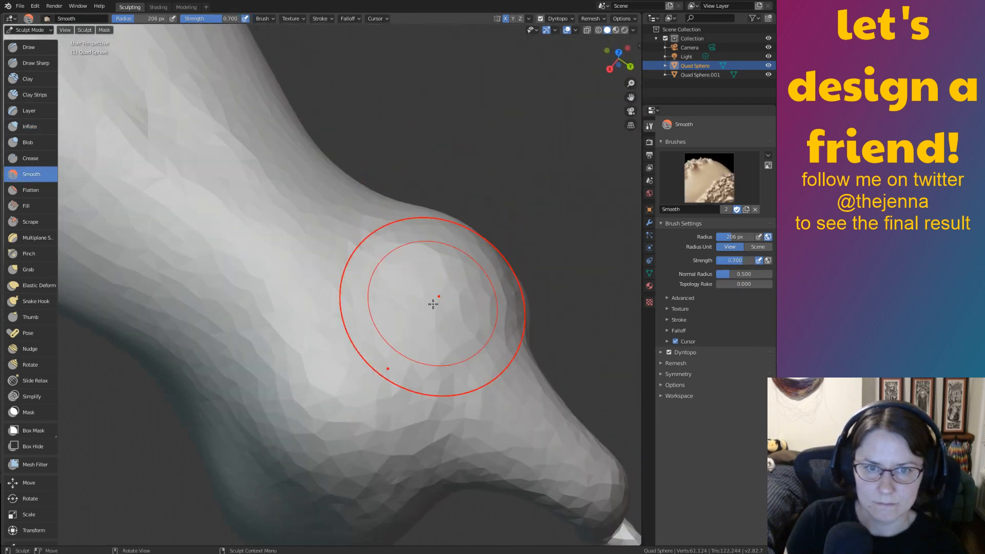
{"action": "key", "text": "i"}
{"action": "left_click_drag", "start_coordinate": [354, 405], "coordinate": [385, 350]}
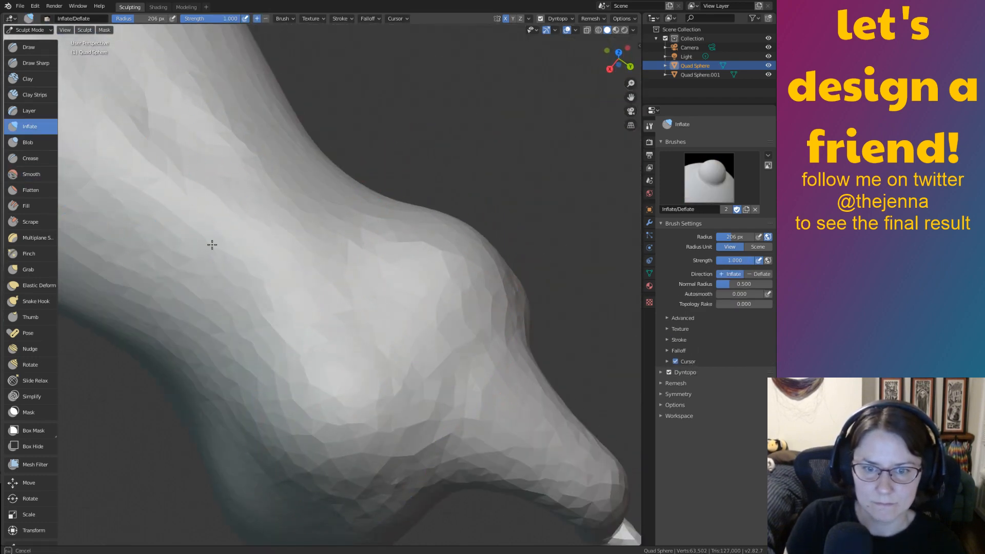
{"action": "left_click_drag", "start_coordinate": [212, 244], "coordinate": [509, 409]}
{"action": "mouse_move", "coordinate": [510, 409]}
{"action": "middle_mouse_down"}
{"action": "mouse_move", "coordinate": [472, 286]}
{"action": "mouse_move", "coordinate": [514, 339]}
{"action": "mouse_move", "coordinate": [460, 345]}
{"action": "mouse_move", "coordinate": [523, 347]}
{"action": "mouse_move", "coordinate": [426, 347]}
{"action": "mouse_move", "coordinate": [508, 314]}
{"action": "mouse_move", "coordinate": [449, 299]}
{"action": "middle_mouse_up"}
{"action": "key", "text": "s"}
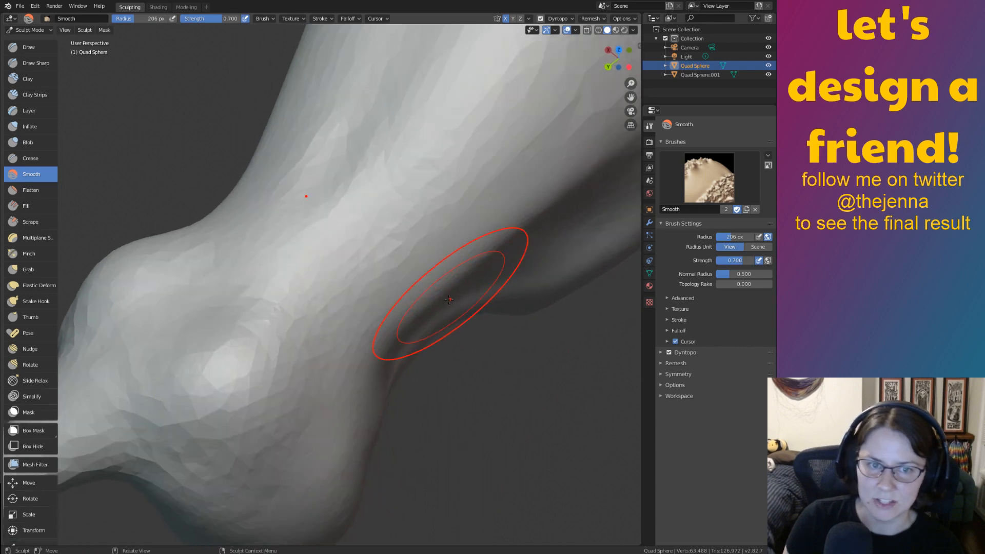
Inflate and smooth the rear faces of both hind legs from the thighs down to the tips.
{"action": "middle_click_drag", "start_coordinate": [390, 307], "coordinate": [500, 349], "text": "ctrl"}
{"action": "mouse_move", "coordinate": [493, 277]}
{"action": "middle_mouse_down", "text": "shift"}
{"action": "mouse_move", "coordinate": [432, 324]}
{"action": "mouse_move", "coordinate": [484, 370]}
{"action": "mouse_move", "coordinate": [188, 315]}
{"action": "mouse_move", "coordinate": [439, 154]}
{"action": "mouse_move", "coordinate": [417, 362]}
{"action": "mouse_move", "coordinate": [505, 343]}
{"action": "middle_mouse_up", "text": "shift"}
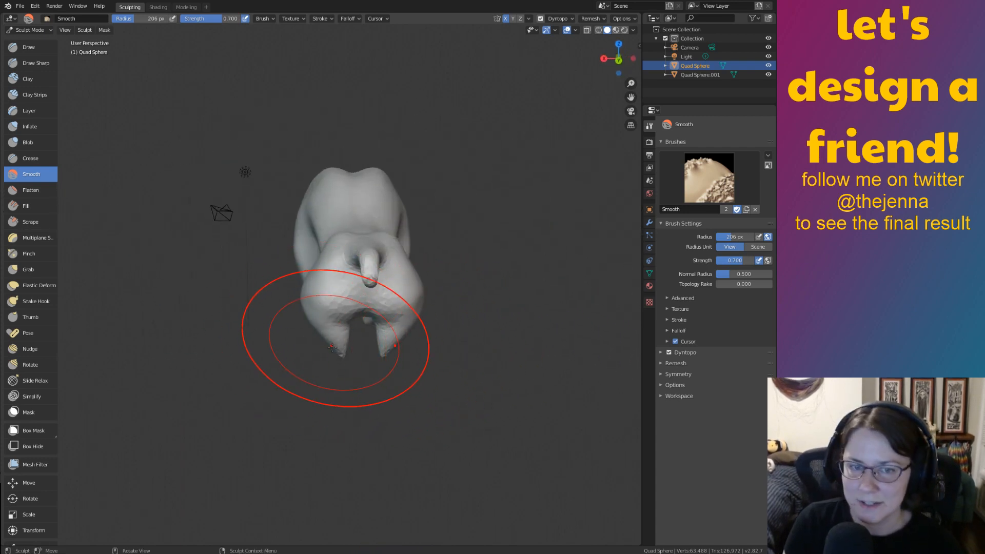
{"action": "mouse_move", "coordinate": [362, 343]}
{"action": "middle_mouse_down"}
{"action": "mouse_move", "coordinate": [407, 384]}
{"action": "mouse_move", "coordinate": [341, 329]}
{"action": "mouse_move", "coordinate": [350, 307]}
{"action": "middle_mouse_up"}
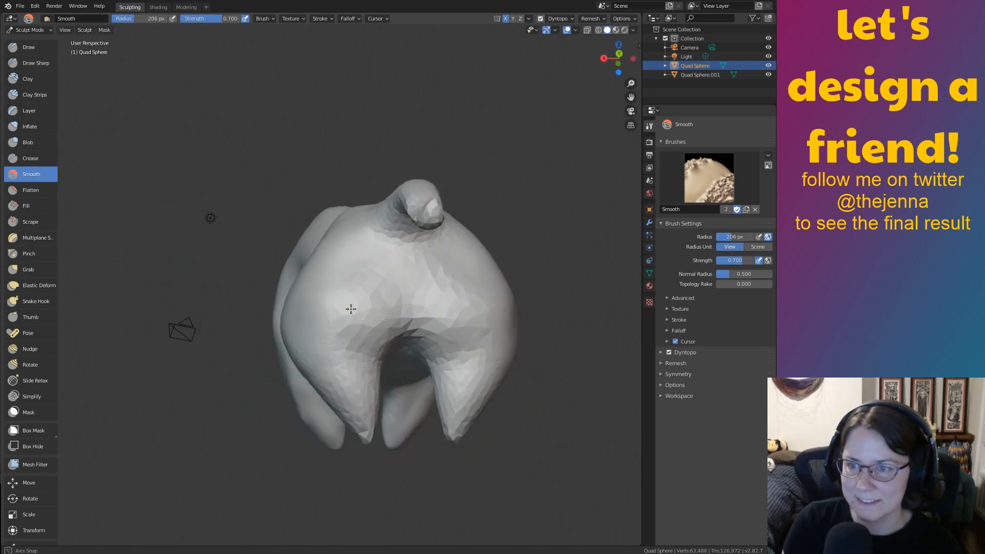
{"action": "scroll", "coordinate": [432, 382], "scroll_direction": "up", "scroll_amount": 3}
{"action": "mouse_move", "coordinate": [431, 382]}
{"action": "middle_mouse_down"}
{"action": "mouse_move", "coordinate": [384, 266]}
{"action": "mouse_move", "coordinate": [398, 330]}
{"action": "middle_mouse_up"}
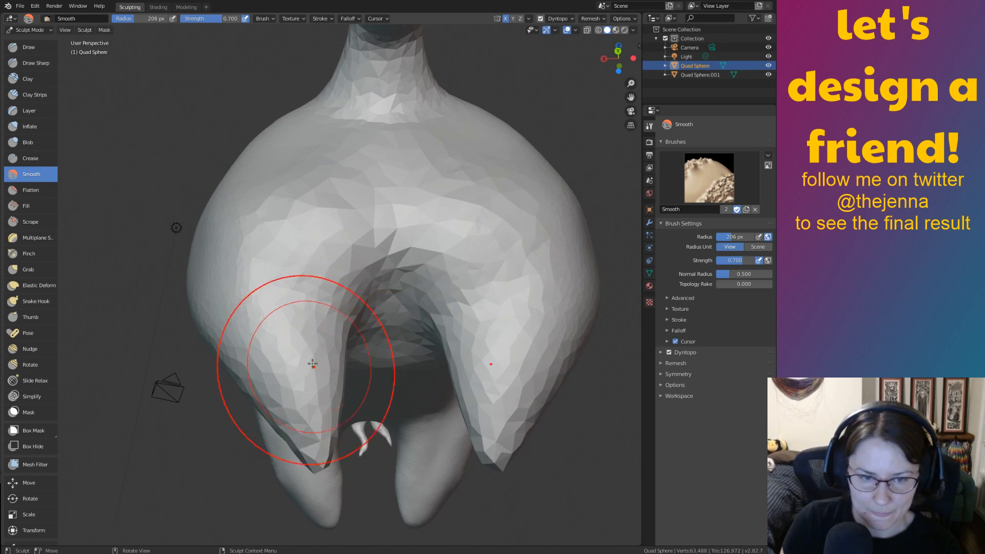
{"action": "mouse_move", "coordinate": [312, 364]}
{"action": "left_mouse_down"}
{"action": "mouse_move", "coordinate": [313, 444]}
{"action": "mouse_move", "coordinate": [325, 440]}
{"action": "left_mouse_up"}
{"action": "mouse_move", "coordinate": [325, 441]}
{"action": "middle_mouse_down", "text": "ctrl"}
{"action": "mouse_move", "coordinate": [389, 390]}
{"action": "mouse_move", "coordinate": [418, 321]}
{"action": "middle_mouse_up", "text": "ctrl"}
{"action": "mouse_move", "coordinate": [293, 224]}
{"action": "left_mouse_down"}
{"action": "mouse_move", "coordinate": [313, 368]}
{"action": "mouse_move", "coordinate": [315, 290]}
{"action": "left_mouse_up"}
{"action": "left_click_drag", "start_coordinate": [292, 205], "coordinate": [307, 394]}
{"action": "left_click_drag", "start_coordinate": [292, 359], "coordinate": [202, 180]}
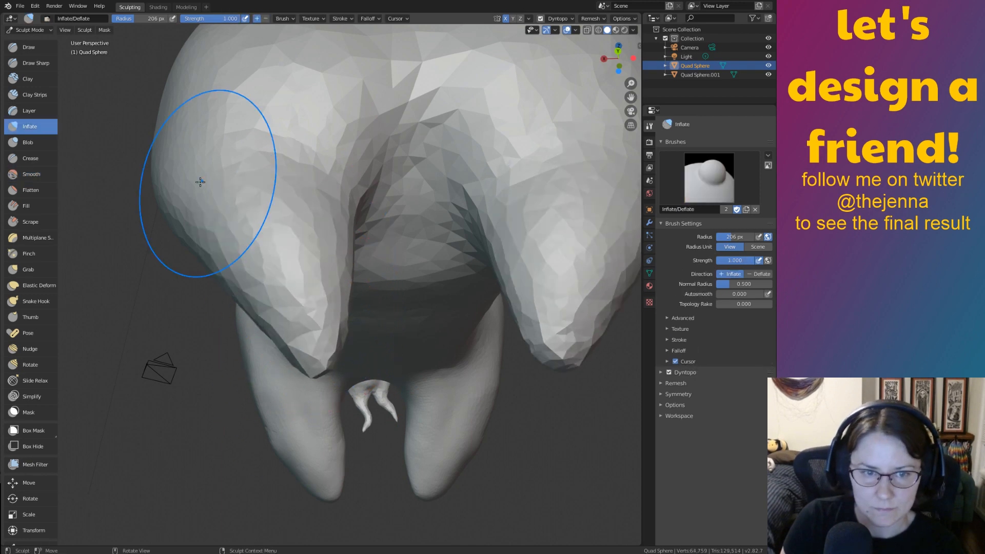
{"action": "left_click_drag", "start_coordinate": [279, 210], "coordinate": [324, 362], "text": "shift"}
Inflate and smooth the arch between the two hind legs.
{"action": "mouse_move", "coordinate": [396, 221]}
{"action": "left_mouse_down"}
{"action": "mouse_move", "coordinate": [404, 144]}
{"action": "mouse_move", "coordinate": [411, 262]}
{"action": "left_mouse_up"}
{"action": "mouse_move", "coordinate": [410, 262]}
{"action": "left_mouse_down", "text": "shift"}
{"action": "mouse_move", "coordinate": [417, 277]}
{"action": "mouse_move", "coordinate": [444, 125]}
{"action": "left_mouse_up", "text": "shift"}
{"action": "middle_click_drag", "start_coordinate": [423, 165], "coordinate": [436, 169]}
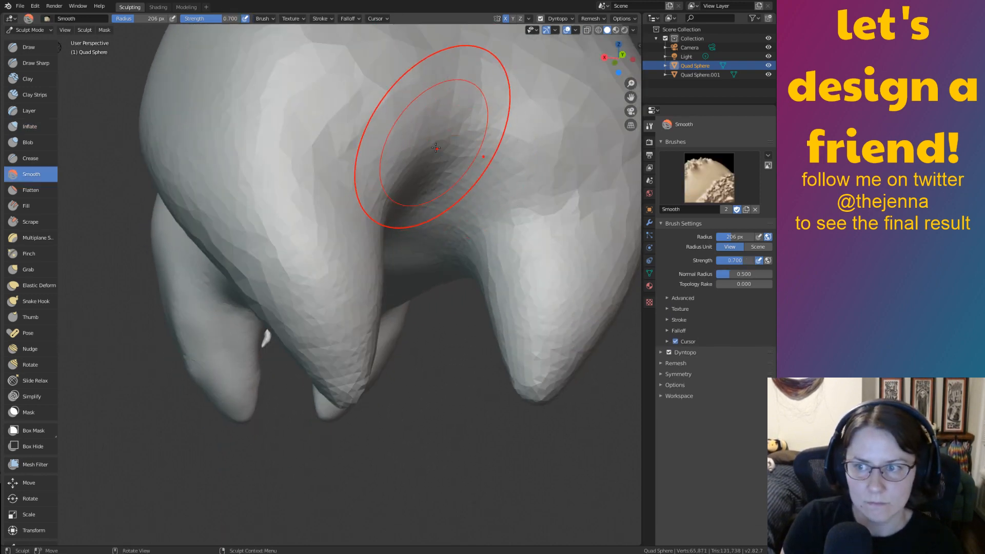
Inflate and smooth the buttocks between the tail's root and the hind legs.
{"action": "mouse_move", "coordinate": [462, 123]}
{"action": "middle_mouse_down", "text": "shift"}
{"action": "mouse_move", "coordinate": [451, 233]}
{"action": "mouse_move", "coordinate": [402, 324]}
{"action": "middle_mouse_up", "text": "shift"}
{"action": "scroll", "coordinate": [405, 318], "scroll_direction": "down", "scroll_amount": 1}
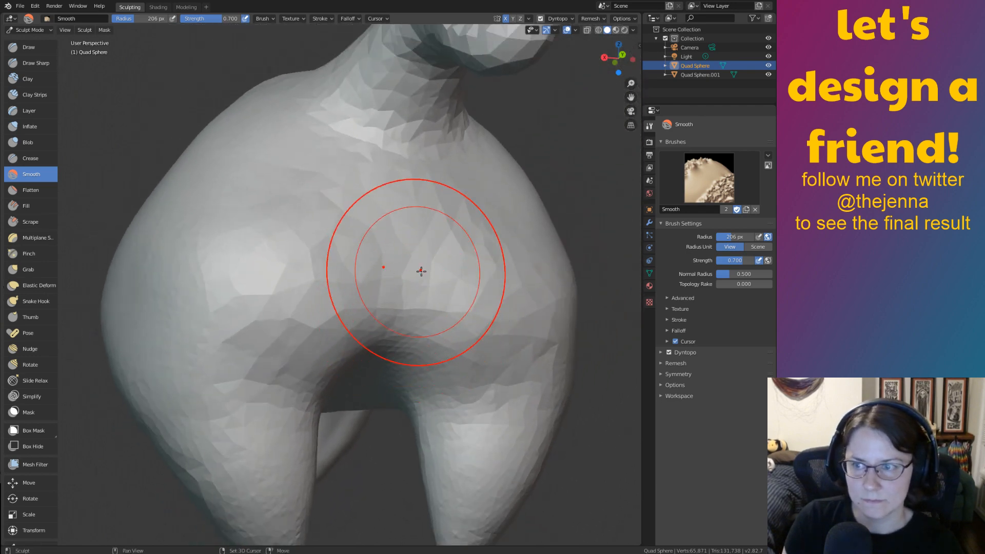
{"action": "mouse_move", "coordinate": [421, 272]}
{"action": "middle_mouse_down"}
{"action": "mouse_move", "coordinate": [449, 382]}
{"action": "mouse_move", "coordinate": [455, 330]}
{"action": "middle_mouse_up"}
{"action": "key", "text": "i"}
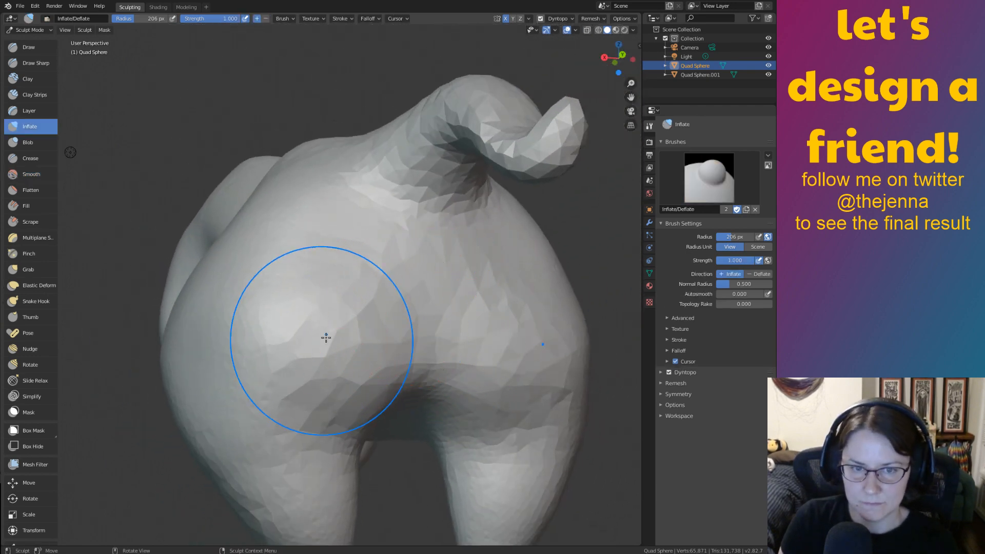
{"action": "key", "text": "s"}
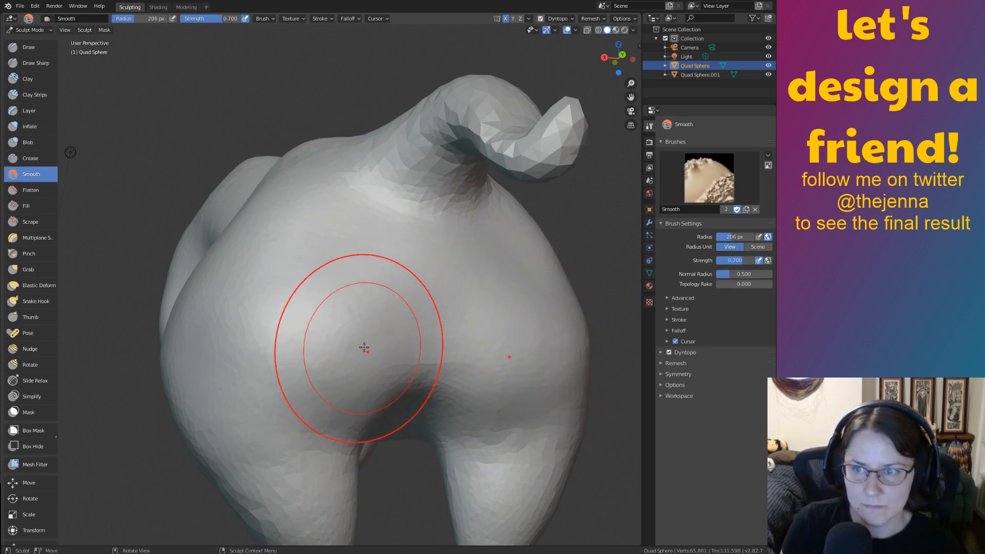
Inflate and smooth the hip and the hollow beneath the tail's root, and save the file.
{"action": "middle_click_drag", "start_coordinate": [364, 348], "coordinate": [479, 314]}
{"action": "scroll", "coordinate": [442, 343], "scroll_direction": "up", "scroll_amount": 8}
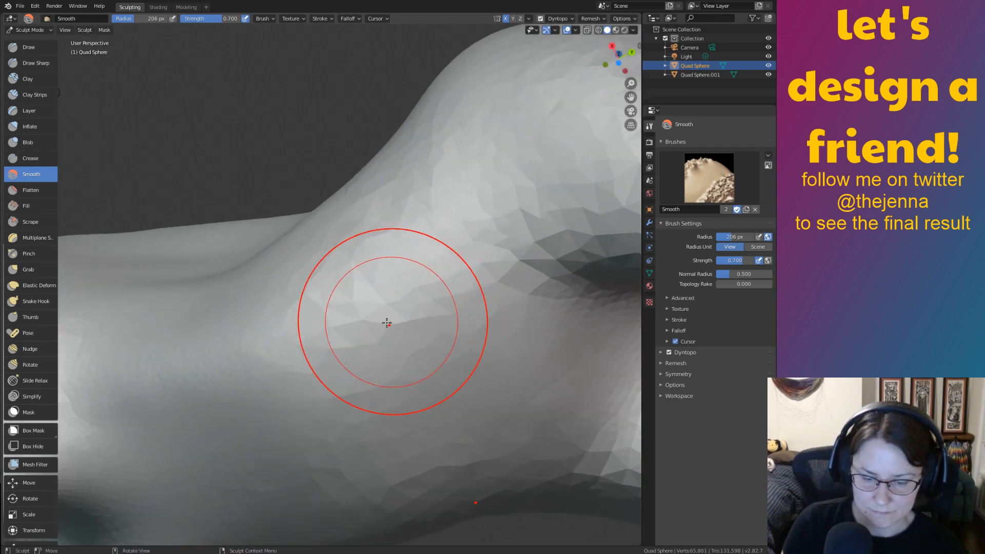
{"action": "key", "text": "i"}
{"action": "left_click_drag", "start_coordinate": [308, 395], "coordinate": [453, 214]}
{"action": "key", "text": "s"}
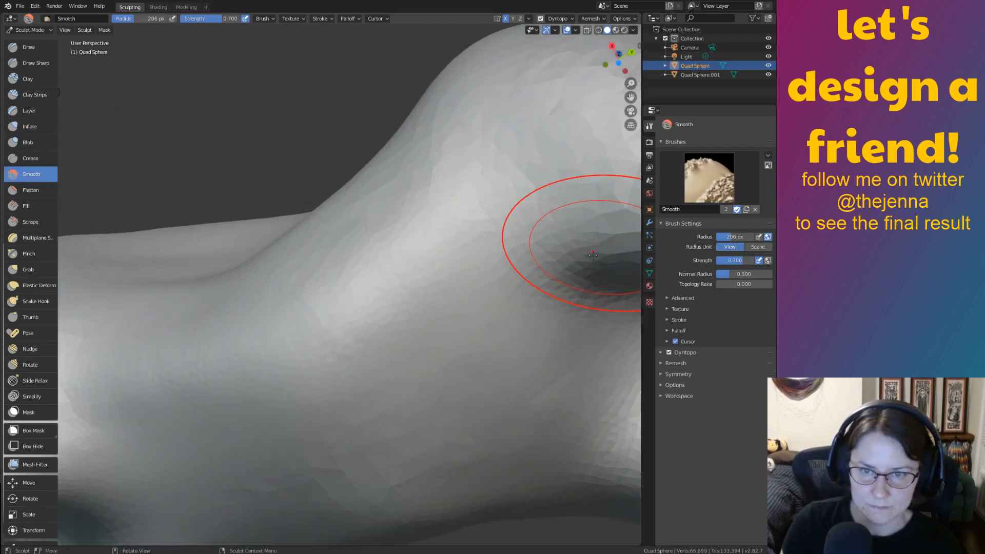
{"action": "scroll", "coordinate": [387, 332], "scroll_direction": "down", "scroll_amount": 6}
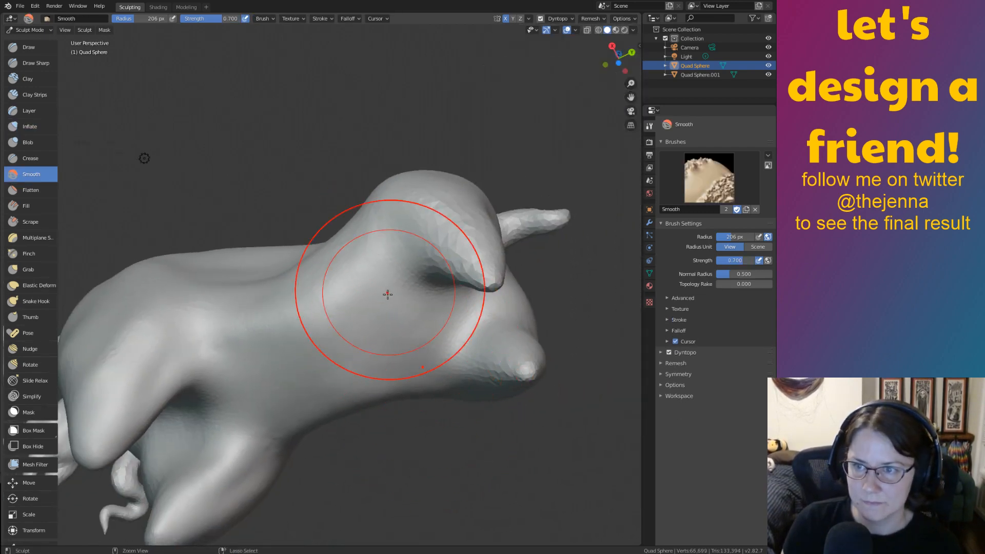
{"action": "key", "text": "ctrl+s"}
Inflate and smooth the tail from its root to the tip.
{"action": "mouse_move", "coordinate": [387, 294]}
{"action": "middle_mouse_down"}
{"action": "mouse_move", "coordinate": [398, 295]}
{"action": "mouse_move", "coordinate": [337, 298]}
{"action": "mouse_move", "coordinate": [461, 271]}
{"action": "mouse_move", "coordinate": [352, 299]}
{"action": "mouse_move", "coordinate": [402, 352]}
{"action": "mouse_move", "coordinate": [385, 337]}
{"action": "mouse_move", "coordinate": [410, 328]}
{"action": "mouse_move", "coordinate": [429, 340]}
{"action": "mouse_move", "coordinate": [482, 310]}
{"action": "middle_mouse_up"}
{"action": "mouse_move", "coordinate": [440, 246]}
{"action": "middle_mouse_down"}
{"action": "mouse_move", "coordinate": [462, 288]}
{"action": "mouse_move", "coordinate": [492, 308]}
{"action": "mouse_move", "coordinate": [550, 308]}
{"action": "mouse_move", "coordinate": [407, 330]}
{"action": "mouse_move", "coordinate": [477, 334]}
{"action": "mouse_move", "coordinate": [473, 325]}
{"action": "middle_mouse_up"}
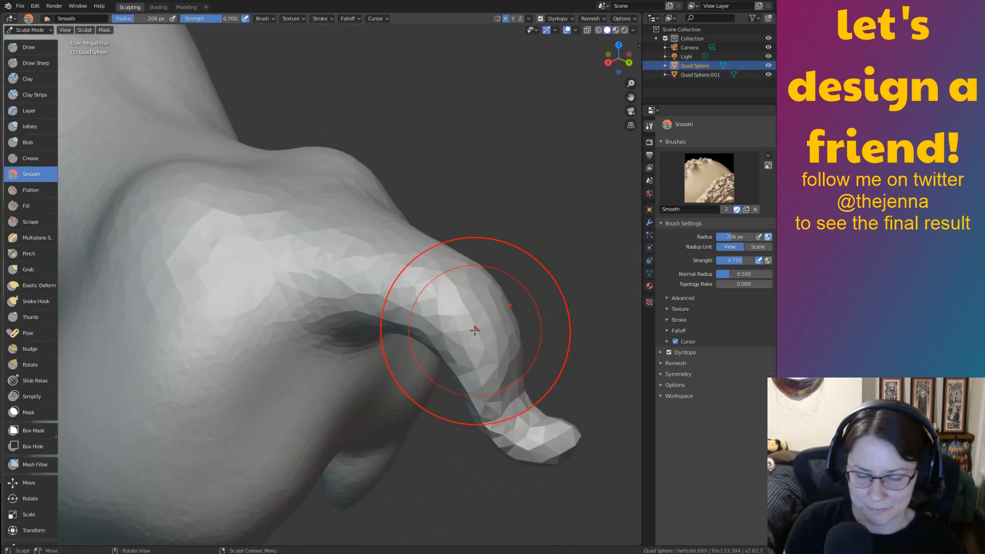
{"action": "key", "text": "i"}
{"action": "key", "text": "shift+s"}
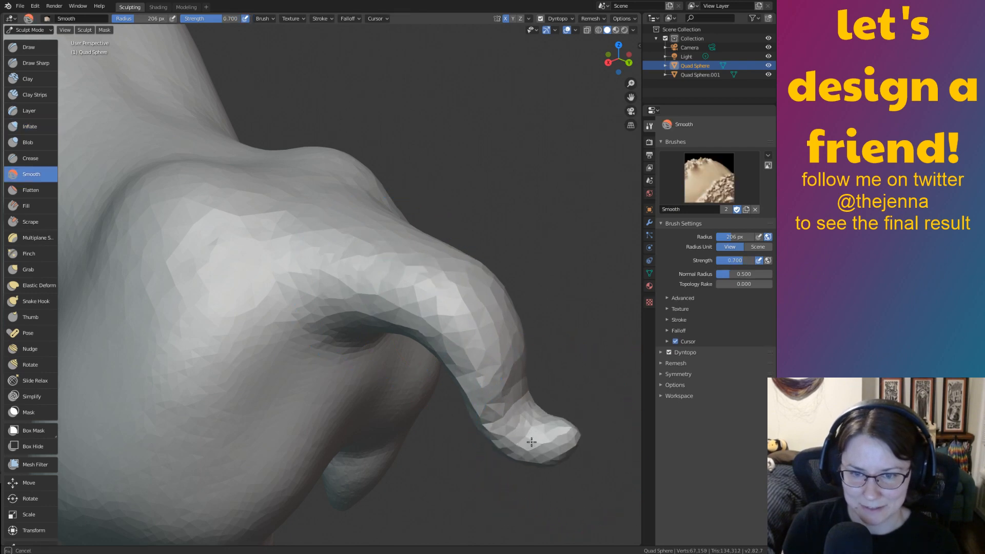
Inflate and smooth the bend of the curled side horn on the head, and save the file.
{"action": "mouse_move", "coordinate": [338, 328]}
{"action": "middle_mouse_down"}
{"action": "mouse_move", "coordinate": [290, 297]}
{"action": "mouse_move", "coordinate": [497, 363]}
{"action": "mouse_move", "coordinate": [475, 325]}
{"action": "mouse_move", "coordinate": [447, 325]}
{"action": "mouse_move", "coordinate": [537, 313]}
{"action": "mouse_move", "coordinate": [519, 356]}
{"action": "mouse_move", "coordinate": [527, 262]}
{"action": "mouse_move", "coordinate": [477, 261]}
{"action": "mouse_move", "coordinate": [583, 330]}
{"action": "mouse_move", "coordinate": [530, 259]}
{"action": "mouse_move", "coordinate": [468, 414]}
{"action": "mouse_move", "coordinate": [580, 354]}
{"action": "middle_mouse_up"}
{"action": "mouse_move", "coordinate": [517, 338]}
{"action": "middle_mouse_down", "text": "ctrl"}
{"action": "mouse_move", "coordinate": [525, 303]}
{"action": "mouse_move", "coordinate": [545, 283]}
{"action": "mouse_move", "coordinate": [468, 284]}
{"action": "mouse_move", "coordinate": [521, 225]}
{"action": "mouse_move", "coordinate": [487, 379]}
{"action": "mouse_move", "coordinate": [512, 354]}
{"action": "mouse_move", "coordinate": [486, 300]}
{"action": "mouse_move", "coordinate": [459, 293]}
{"action": "mouse_move", "coordinate": [446, 310]}
{"action": "mouse_move", "coordinate": [463, 288]}
{"action": "mouse_move", "coordinate": [369, 302]}
{"action": "mouse_move", "coordinate": [418, 319]}
{"action": "mouse_move", "coordinate": [431, 336]}
{"action": "middle_mouse_up", "text": "ctrl"}
{"action": "key", "text": "i"}
{"action": "left_click_drag", "start_coordinate": [386, 263], "coordinate": [379, 256]}
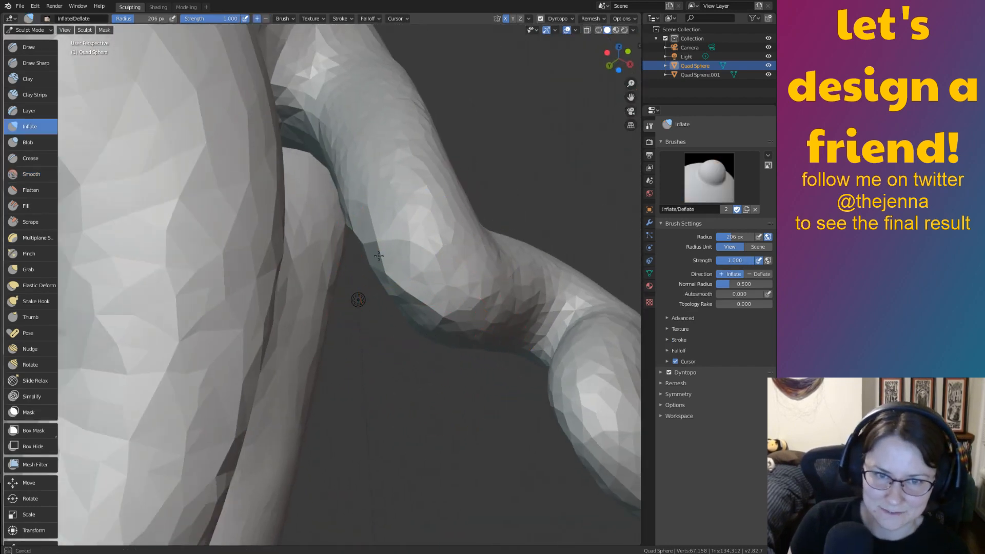
{"action": "left_click_drag", "start_coordinate": [422, 298], "coordinate": [418, 293]}
{"action": "key", "text": "shift+s"}
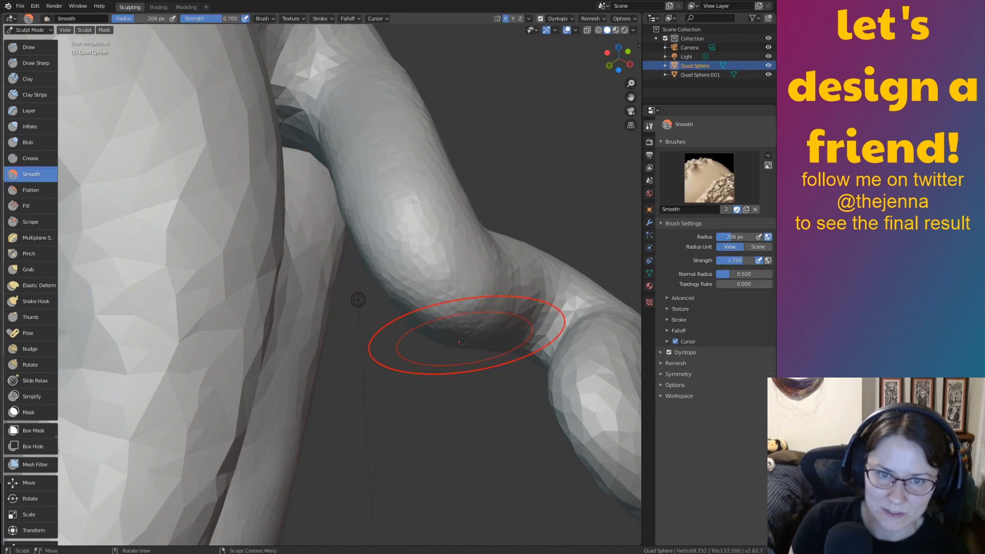
{"action": "middle_click_drag", "start_coordinate": [466, 306], "coordinate": [402, 328], "text": "shift"}
{"action": "scroll", "coordinate": [402, 328], "scroll_direction": "down", "scroll_amount": 3}
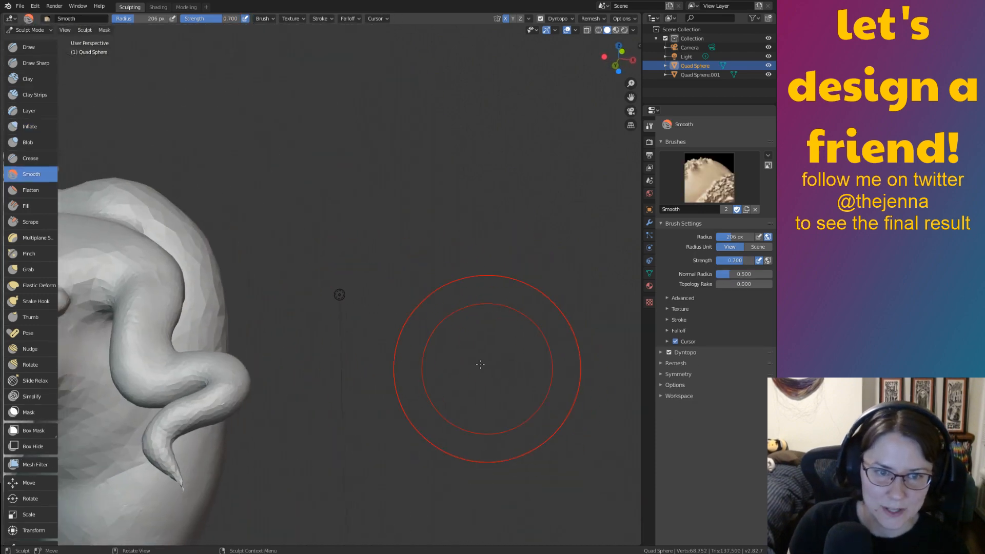
{"action": "middle_click_drag", "start_coordinate": [487, 369], "coordinate": [456, 367]}
{"action": "middle_click_drag", "start_coordinate": [457, 367], "coordinate": [531, 317], "text": "shift"}
{"action": "scroll", "coordinate": [533, 323], "scroll_direction": "down", "scroll_amount": 3}
{"action": "mouse_move", "coordinate": [545, 349]}
{"action": "middle_mouse_down"}
{"action": "mouse_move", "coordinate": [512, 370]}
{"action": "mouse_move", "coordinate": [551, 339]}
{"action": "mouse_move", "coordinate": [483, 357]}
{"action": "mouse_move", "coordinate": [426, 347]}
{"action": "mouse_move", "coordinate": [505, 345]}
{"action": "mouse_move", "coordinate": [585, 299]}
{"action": "middle_mouse_up"}
{"action": "key", "text": "ctrl+s"}
Inflate and smooth the outer side of the hind leg from the thigh down to the tip, and save the file.
{"action": "mouse_move", "coordinate": [544, 330]}
{"action": "middle_mouse_down"}
{"action": "mouse_move", "coordinate": [506, 312]}
{"action": "mouse_move", "coordinate": [557, 359]}
{"action": "mouse_move", "coordinate": [518, 359]}
{"action": "mouse_move", "coordinate": [569, 344]}
{"action": "middle_mouse_up"}
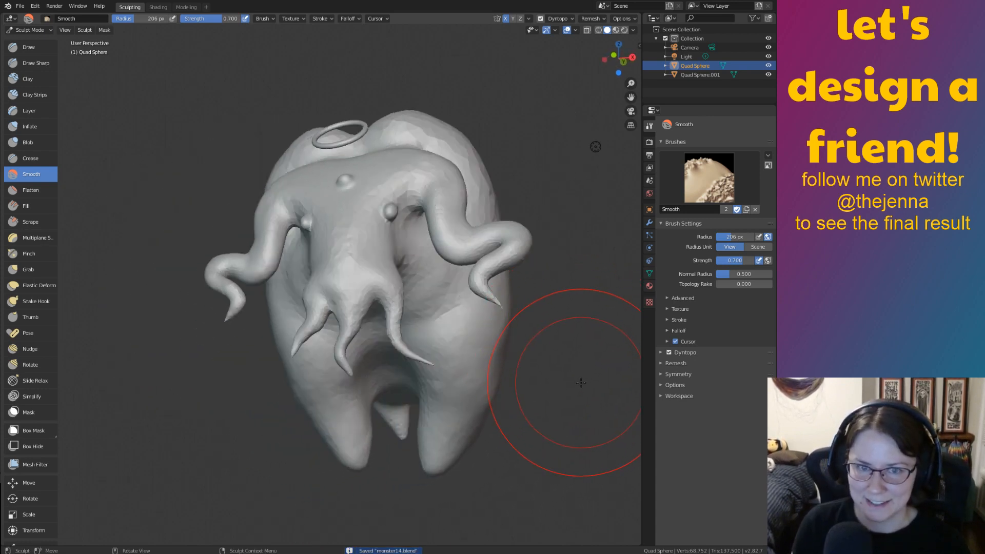
{"action": "mouse_move", "coordinate": [580, 382]}
{"action": "middle_mouse_down"}
{"action": "mouse_move", "coordinate": [538, 325]}
{"action": "mouse_move", "coordinate": [580, 377]}
{"action": "mouse_move", "coordinate": [539, 374]}
{"action": "mouse_move", "coordinate": [560, 422]}
{"action": "mouse_move", "coordinate": [605, 432]}
{"action": "mouse_move", "coordinate": [513, 405]}
{"action": "mouse_move", "coordinate": [459, 407]}
{"action": "mouse_move", "coordinate": [514, 448]}
{"action": "middle_mouse_up"}
{"action": "key", "text": "ctrl+s"}
{"action": "mouse_move", "coordinate": [515, 447]}
{"action": "middle_mouse_down", "text": "shift"}
{"action": "mouse_move", "coordinate": [503, 336]}
{"action": "mouse_move", "coordinate": [519, 358]}
{"action": "mouse_move", "coordinate": [491, 317]}
{"action": "mouse_move", "coordinate": [435, 334]}
{"action": "mouse_move", "coordinate": [446, 314]}
{"action": "middle_mouse_up", "text": "shift"}
{"action": "key", "text": "i"}
{"action": "left_click_drag", "start_coordinate": [435, 346], "coordinate": [433, 352]}
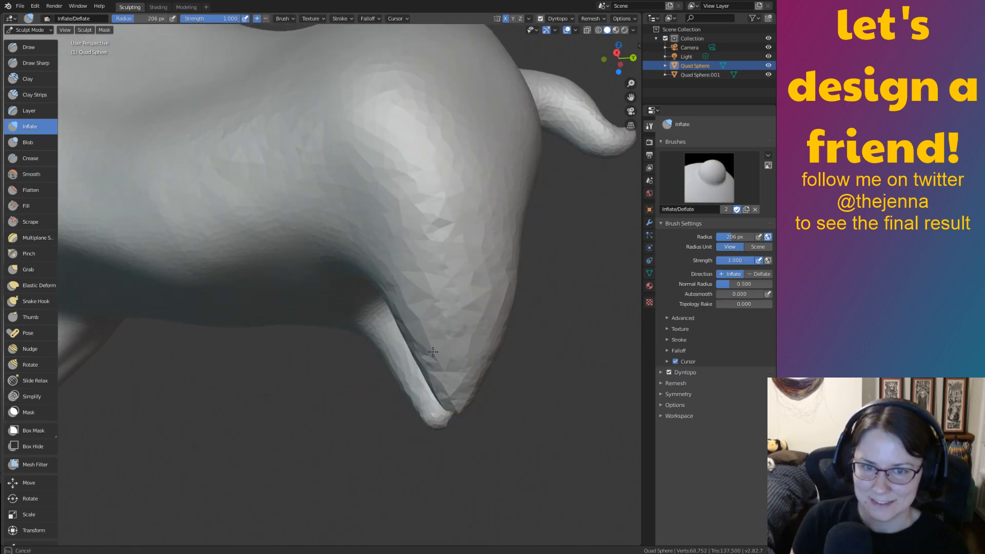
{"action": "key", "text": "shift+s"}
{"action": "left_click_drag", "start_coordinate": [451, 202], "coordinate": [431, 403]}
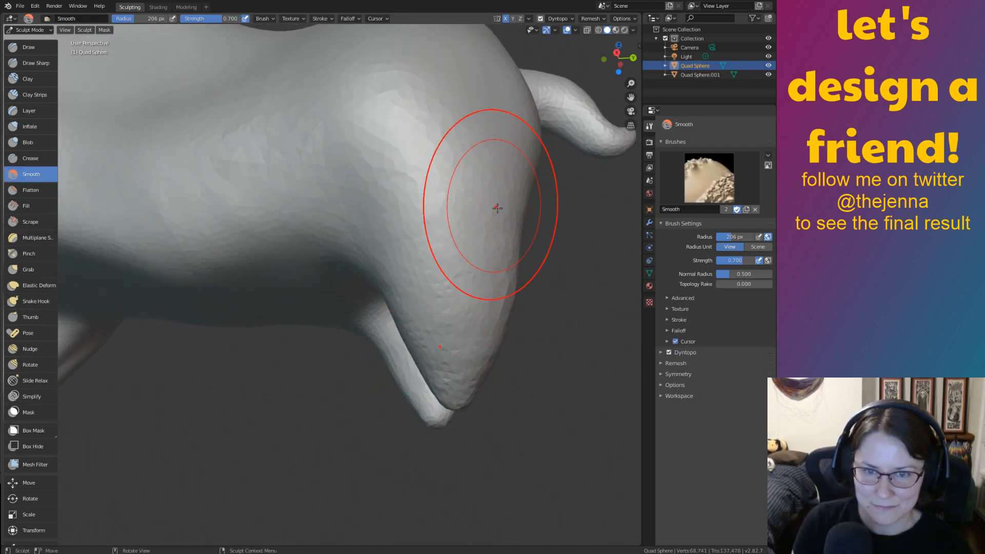
{"action": "middle_click_drag", "start_coordinate": [498, 339], "coordinate": [499, 479], "text": "ctrl"}
{"action": "middle_click_drag", "start_coordinate": [352, 292], "coordinate": [452, 319]}
{"action": "middle_click_drag", "start_coordinate": [467, 393], "coordinate": [486, 358], "text": "shift"}
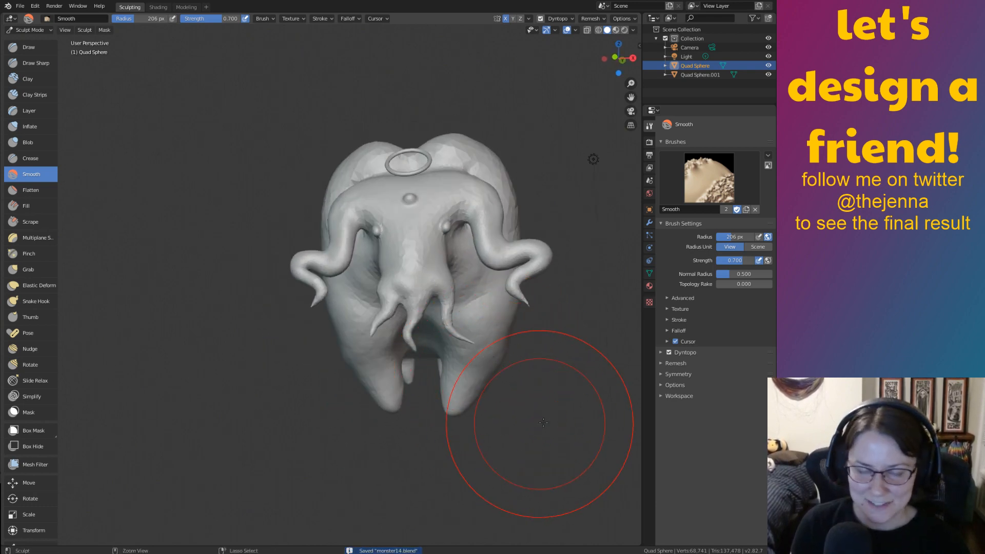
{"action": "mouse_move", "coordinate": [543, 422]}
{"action": "middle_mouse_down"}
{"action": "mouse_move", "coordinate": [479, 419]}
{"action": "mouse_move", "coordinate": [514, 361]}
{"action": "mouse_move", "coordinate": [576, 386]}
{"action": "middle_mouse_up"}
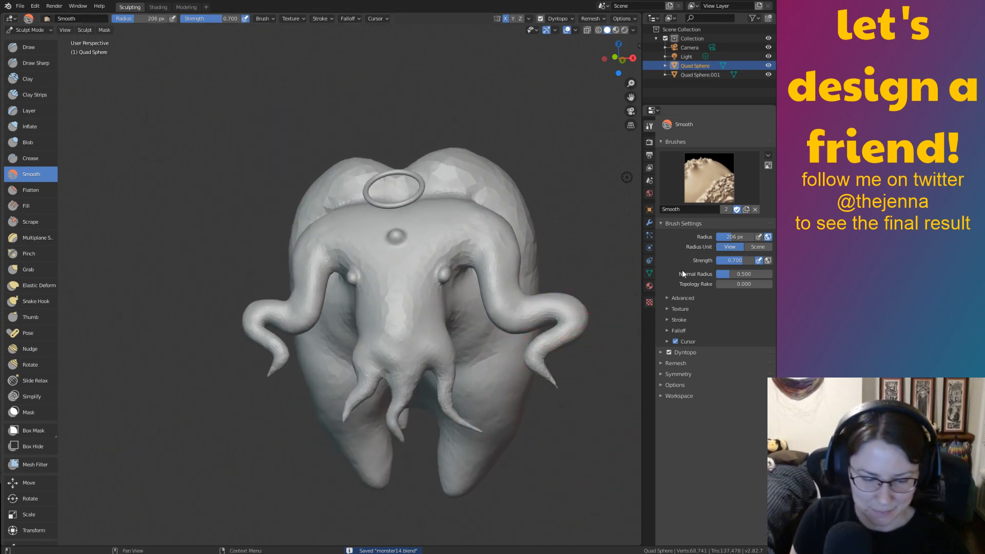
Inflate and smooth the two shoulder humps behind the head, and save the file.
{"action": "left_click", "coordinate": [665, 310]}
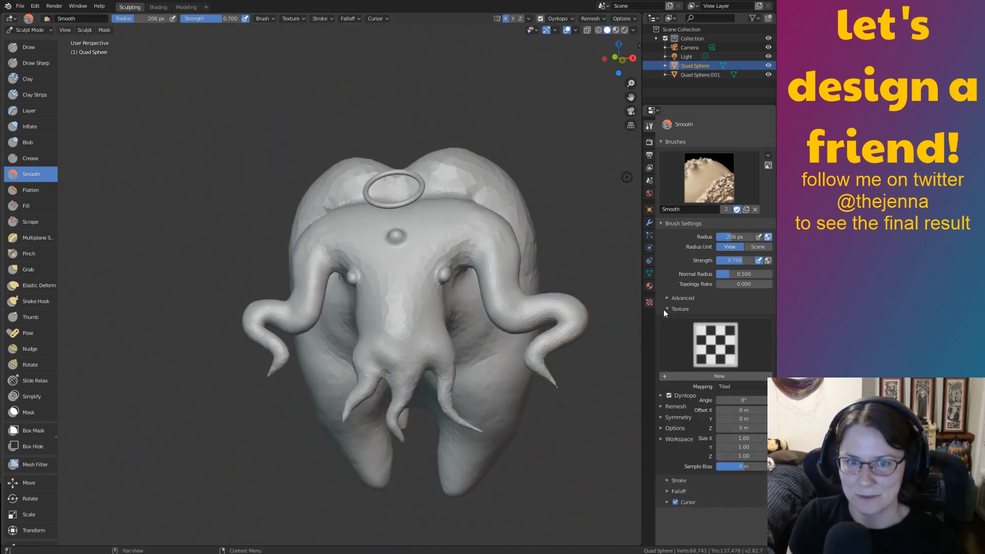
{"action": "middle_click_drag", "start_coordinate": [615, 345], "coordinate": [613, 403]}
{"action": "middle_click_drag", "start_coordinate": [613, 451], "coordinate": [600, 415], "text": "ctrl"}
{"action": "mouse_move", "coordinate": [600, 436]}
{"action": "middle_mouse_down", "text": "shift"}
{"action": "mouse_move", "coordinate": [456, 326]}
{"action": "mouse_move", "coordinate": [429, 318]}
{"action": "middle_mouse_up", "text": "shift"}
{"action": "left_click", "coordinate": [30, 126]}
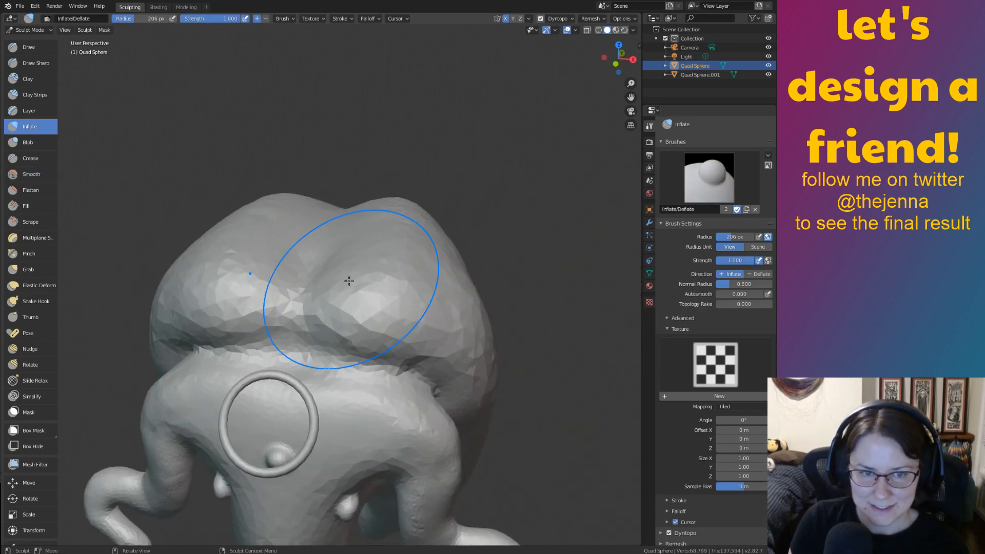
{"action": "left_click_drag", "start_coordinate": [353, 287], "coordinate": [458, 334], "text": "shift"}
{"action": "middle_click_drag", "start_coordinate": [507, 370], "coordinate": [561, 363]}
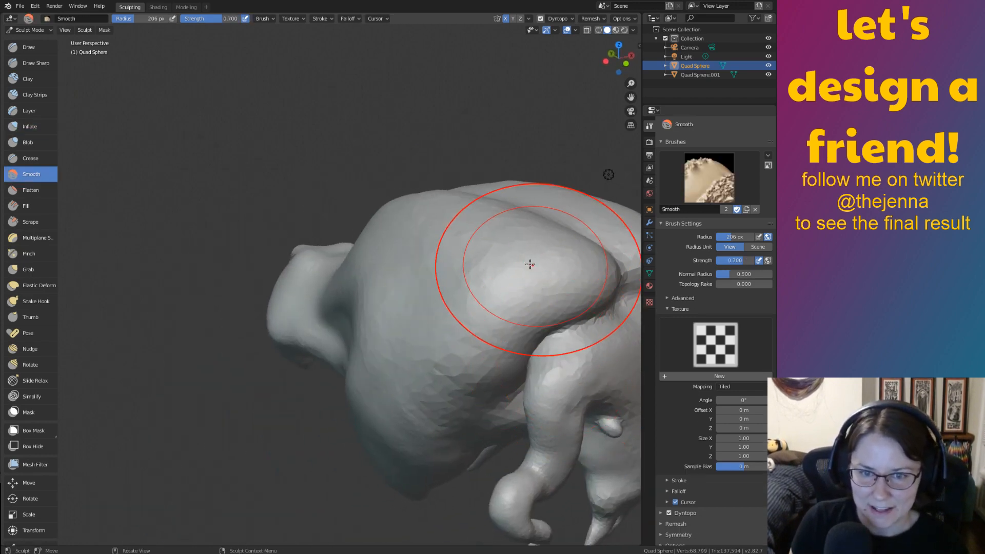
{"action": "middle_click_drag", "start_coordinate": [420, 398], "coordinate": [373, 417]}
{"action": "scroll", "coordinate": [411, 416], "scroll_direction": "down", "scroll_amount": 3}
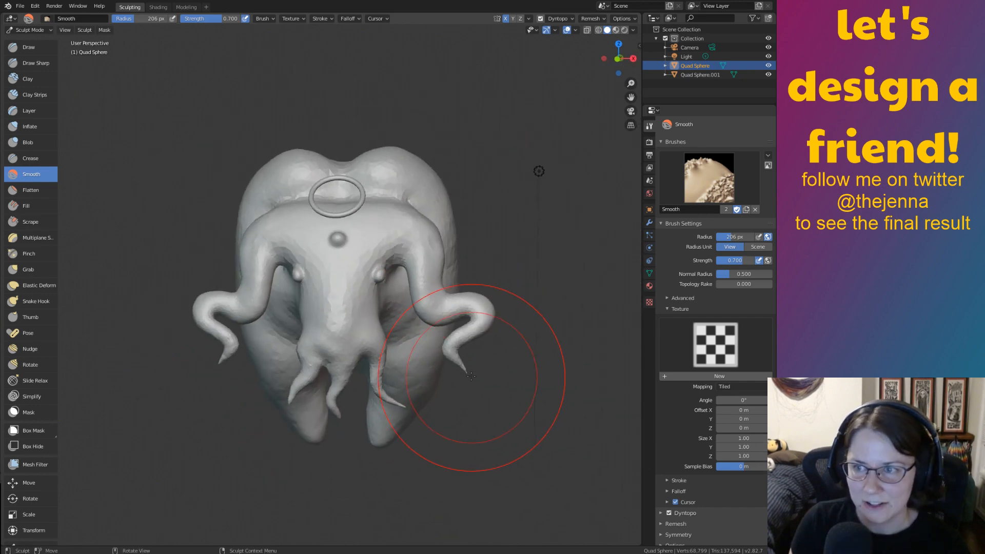
{"action": "key", "text": "ctrl+s"}
Inflate and smooth the lower snout around the roots of the facial tentacles, and save the file.
{"action": "mouse_move", "coordinate": [443, 356]}
{"action": "middle_mouse_down", "text": "shift"}
{"action": "mouse_move", "coordinate": [515, 377]}
{"action": "mouse_move", "coordinate": [510, 341]}
{"action": "middle_mouse_up", "text": "shift"}
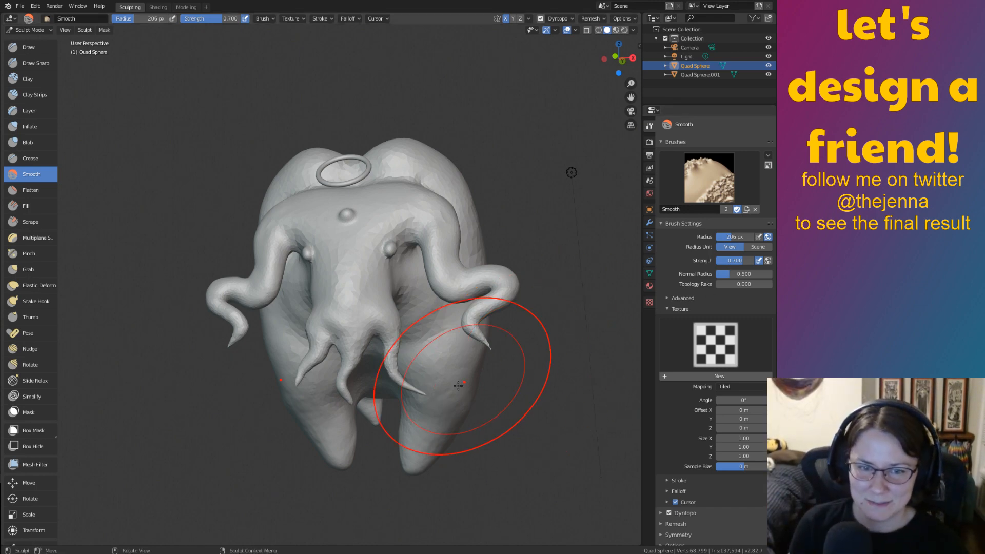
{"action": "key", "text": "KP_1"}
{"action": "key", "text": "ctrl+s"}
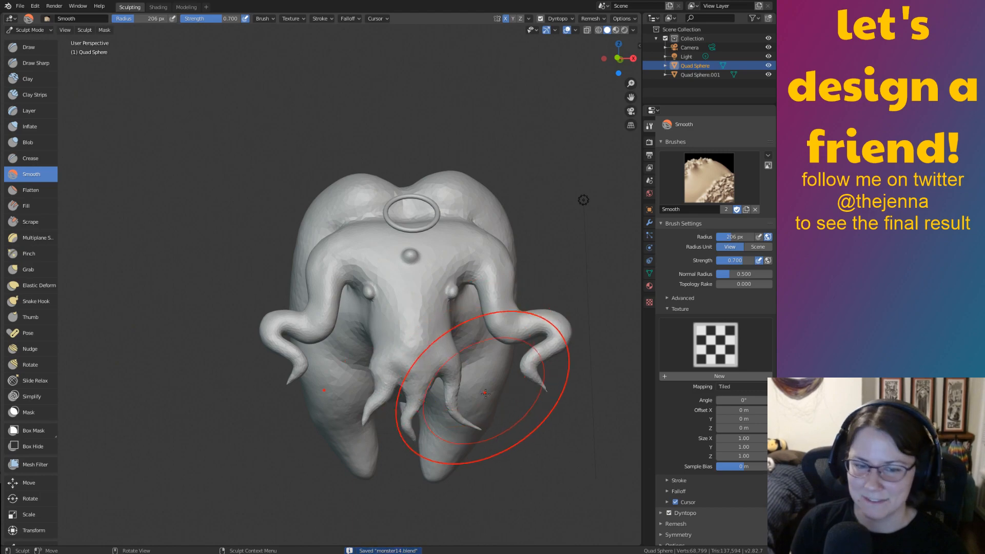
{"action": "mouse_move", "coordinate": [514, 425]}
{"action": "middle_mouse_down"}
{"action": "mouse_move", "coordinate": [481, 376]}
{"action": "mouse_move", "coordinate": [425, 337]}
{"action": "mouse_move", "coordinate": [441, 323]}
{"action": "mouse_move", "coordinate": [411, 359]}
{"action": "middle_mouse_up"}
{"action": "scroll", "coordinate": [480, 390], "scroll_direction": "up", "scroll_amount": 4}
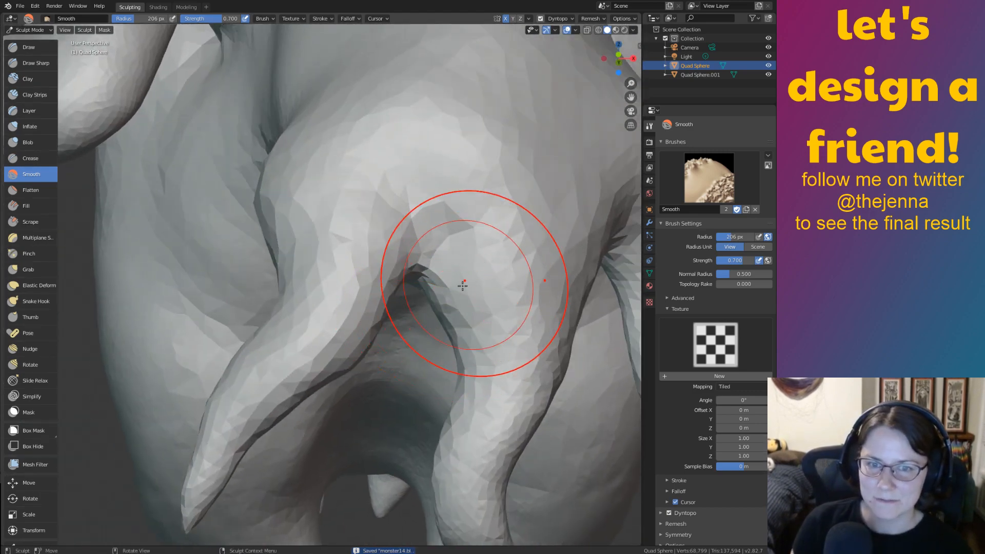
{"action": "key", "text": "i"}
{"action": "key", "text": "s"}
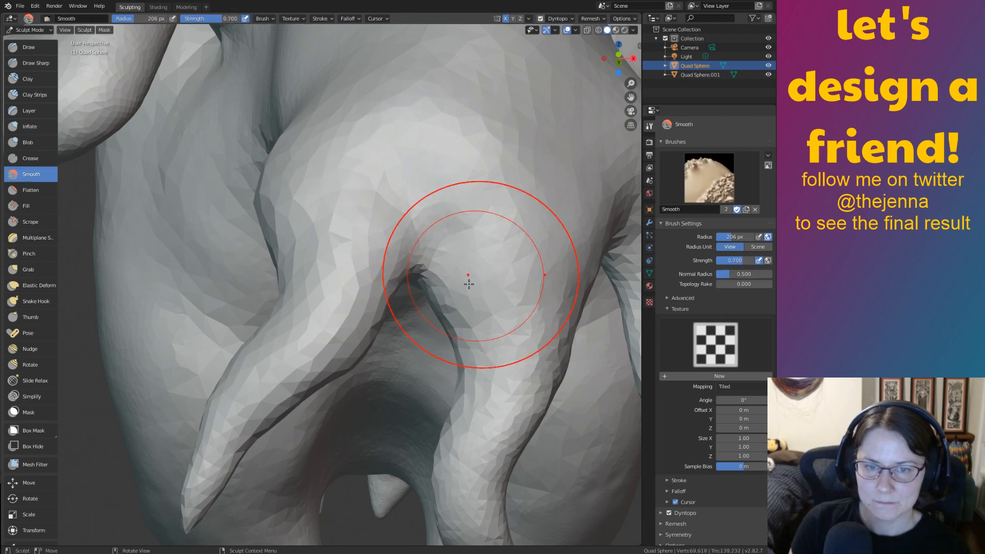
{"action": "key", "text": "KP_Decimal"}
{"action": "key", "text": "ctrl+s"}
{"action": "middle_click_drag", "start_coordinate": [448, 335], "coordinate": [600, 329]}
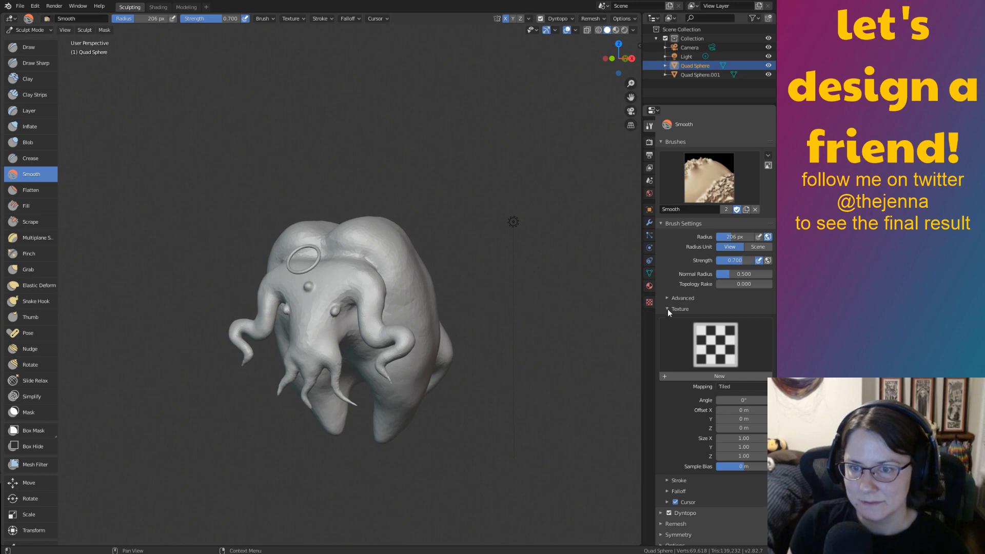
Check the vertex color layers in the creature's mesh data properties.
{"action": "left_click", "coordinate": [663, 224]}
{"action": "left_click", "coordinate": [648, 273]}
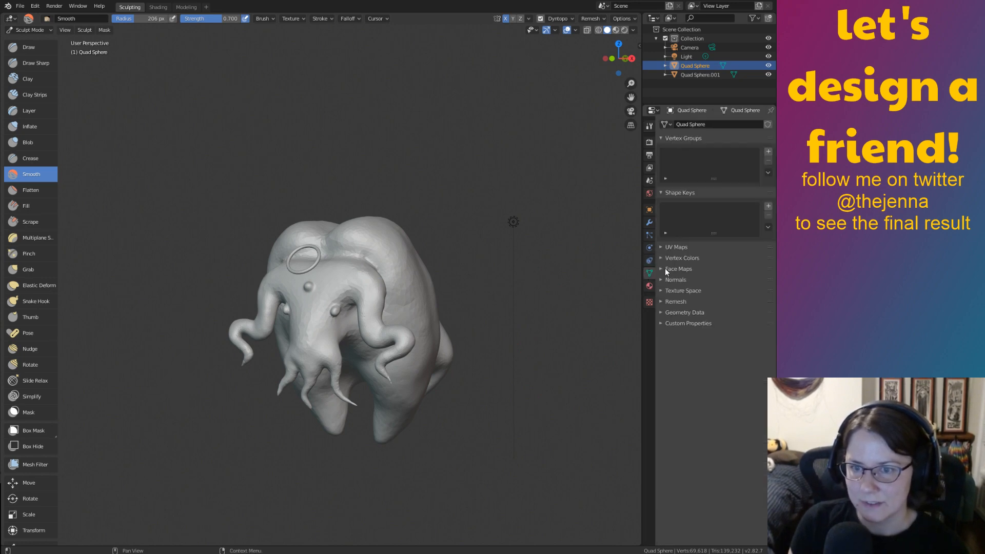
{"action": "left_click", "coordinate": [662, 259]}
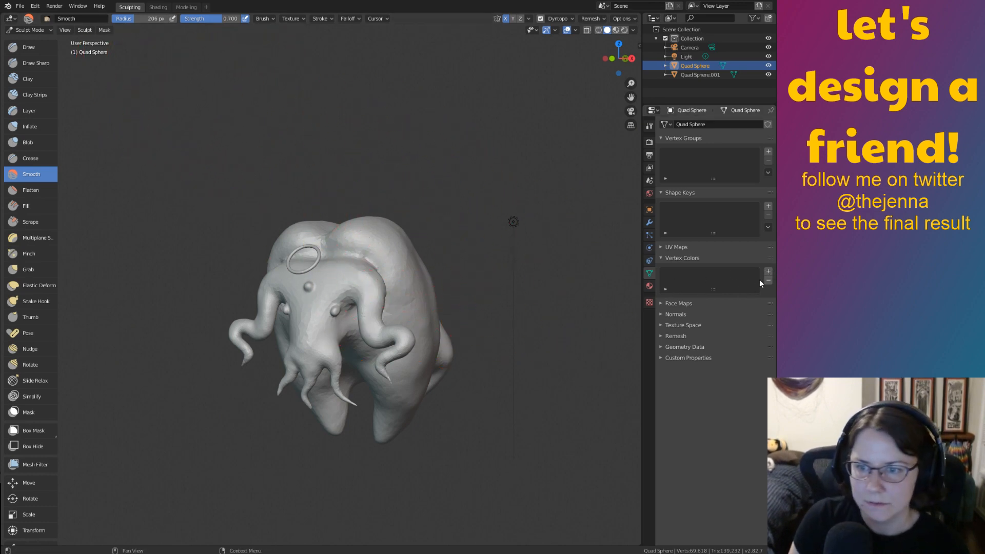
{"action": "left_click", "coordinate": [665, 259]}
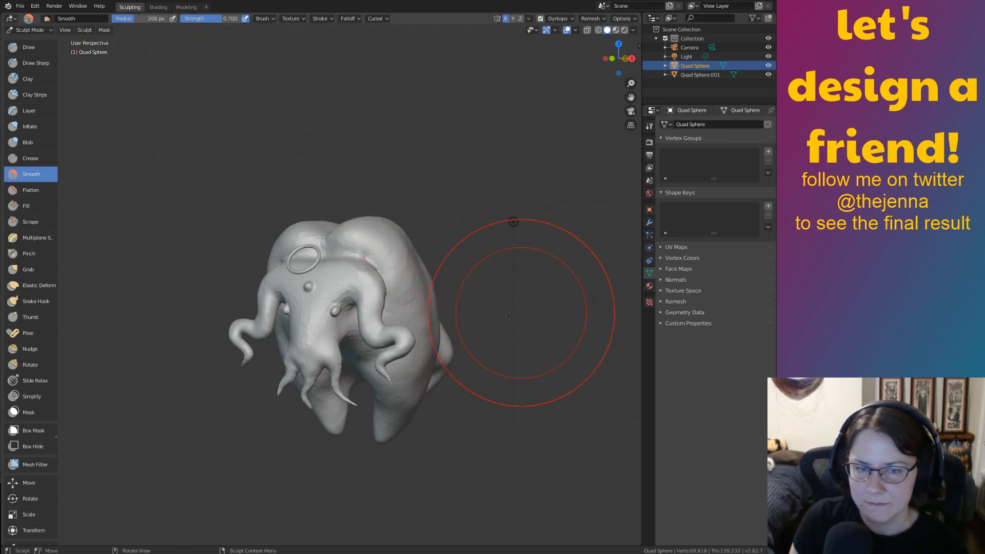
Switch the creature from Sculpt Mode to Vertex Paint mode.
{"action": "key", "text": "Tab"}
{"action": "key", "text": "Tab"}
{"action": "left_click", "coordinate": [29, 30]}
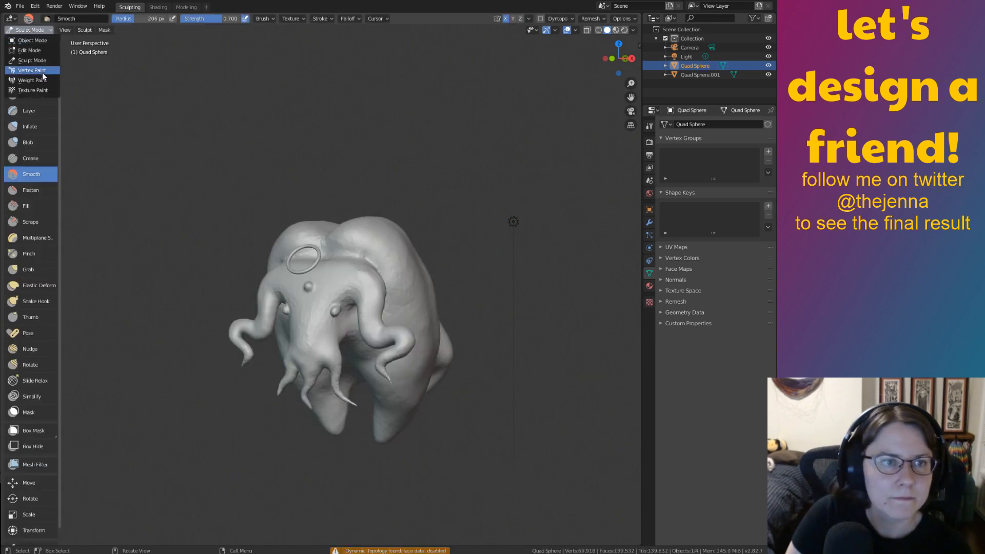
{"action": "left_click", "coordinate": [31, 75]}
{"action": "middle_click_drag", "start_coordinate": [538, 306], "coordinate": [523, 308]}
{"action": "scroll", "coordinate": [538, 306], "scroll_direction": "up", "scroll_amount": 2}
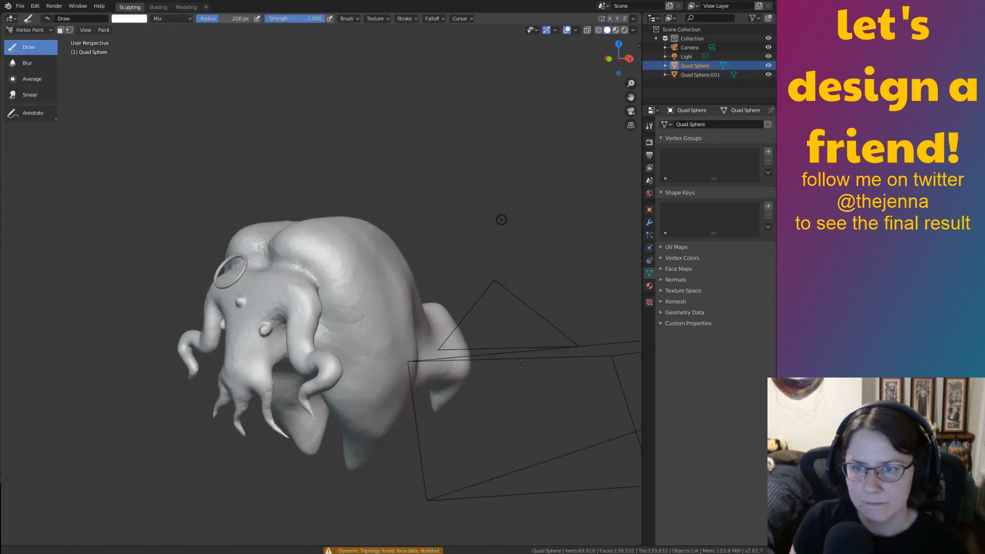
Rename the creature's vertex color layer as OX and save the file.
{"action": "left_click", "coordinate": [664, 257]}
{"action": "double_click", "coordinate": [679, 273]}
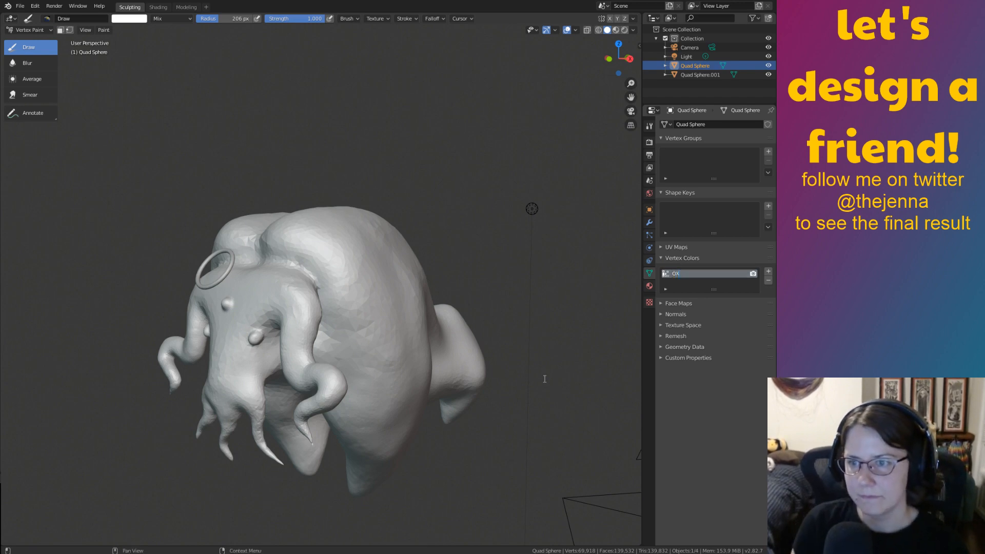
{"action": "type", "text": "OX"}
{"action": "key", "text": "Return"}
{"action": "mouse_move", "coordinate": [528, 410]}
{"action": "middle_mouse_down"}
{"action": "mouse_move", "coordinate": [560, 418]}
{"action": "mouse_move", "coordinate": [577, 376]}
{"action": "mouse_move", "coordinate": [534, 400]}
{"action": "middle_mouse_up"}
{"action": "key", "text": "ctrl+s"}
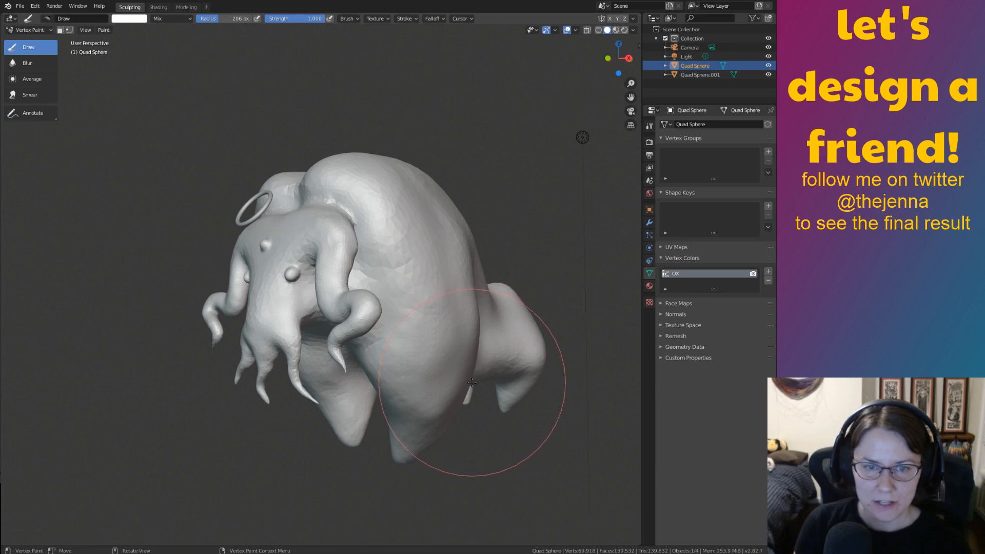
Examine the creature's head, humps and legs from several sides in Vertex Paint mode, keeping the file saved.
{"action": "middle_click_drag", "start_coordinate": [472, 382], "coordinate": [466, 387]}
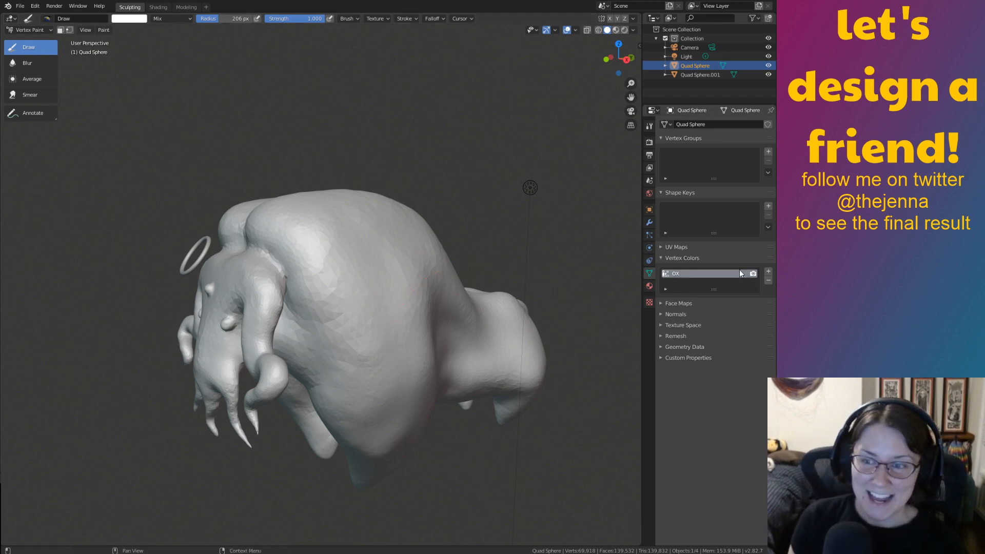
{"action": "mouse_move", "coordinate": [564, 359]}
{"action": "middle_mouse_down"}
{"action": "mouse_move", "coordinate": [480, 363]}
{"action": "mouse_move", "coordinate": [114, 208]}
{"action": "mouse_move", "coordinate": [510, 226]}
{"action": "mouse_move", "coordinate": [26, 204]}
{"action": "mouse_move", "coordinate": [526, 354]}
{"action": "mouse_move", "coordinate": [569, 354]}
{"action": "mouse_move", "coordinate": [460, 376]}
{"action": "middle_mouse_up"}
{"action": "key", "text": "ctrl+s"}
{"action": "scroll", "coordinate": [460, 376], "scroll_direction": "up", "scroll_amount": 5}
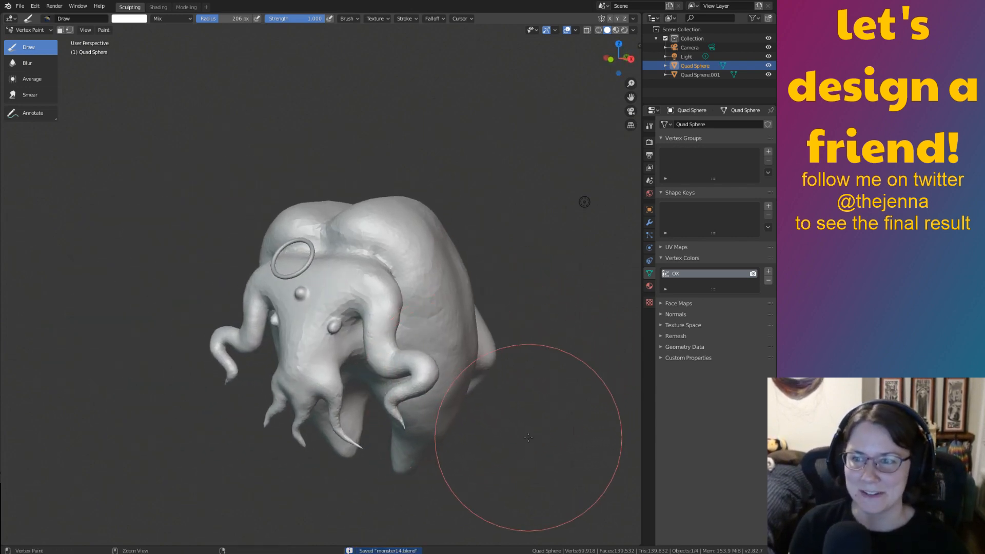
{"action": "scroll", "coordinate": [444, 345], "scroll_direction": "down", "scroll_amount": 5}
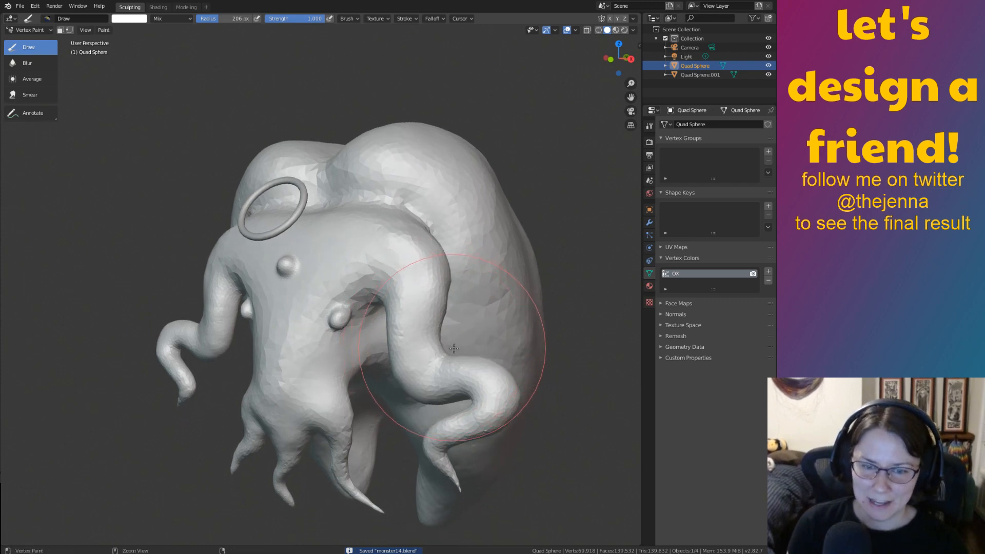
{"action": "mouse_move", "coordinate": [505, 418]}
{"action": "middle_mouse_down"}
{"action": "mouse_move", "coordinate": [491, 383]}
{"action": "mouse_move", "coordinate": [518, 382]}
{"action": "mouse_move", "coordinate": [469, 384]}
{"action": "middle_mouse_up"}
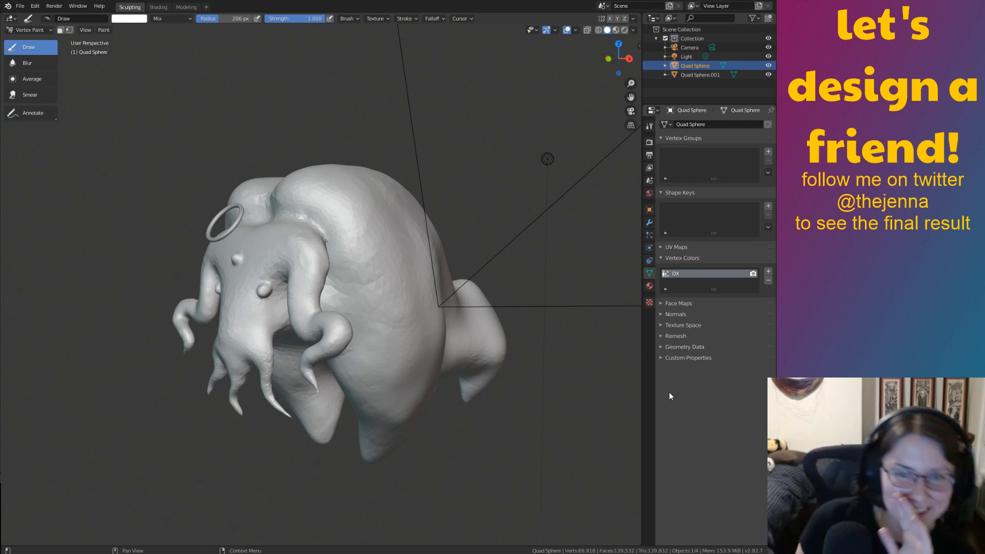
{"action": "middle_click_drag", "start_coordinate": [473, 374], "coordinate": [490, 410]}
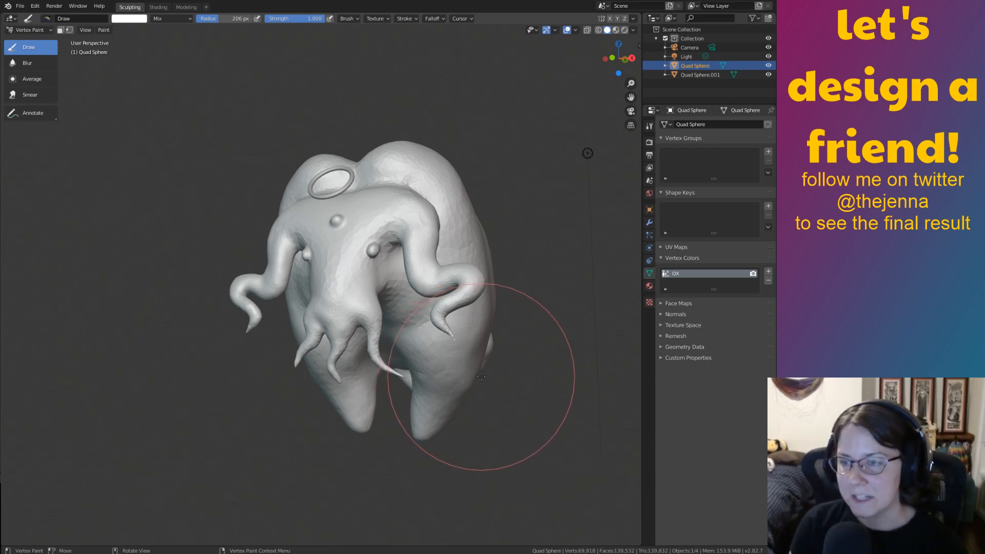
{"action": "middle_click_drag", "start_coordinate": [422, 382], "coordinate": [492, 431]}
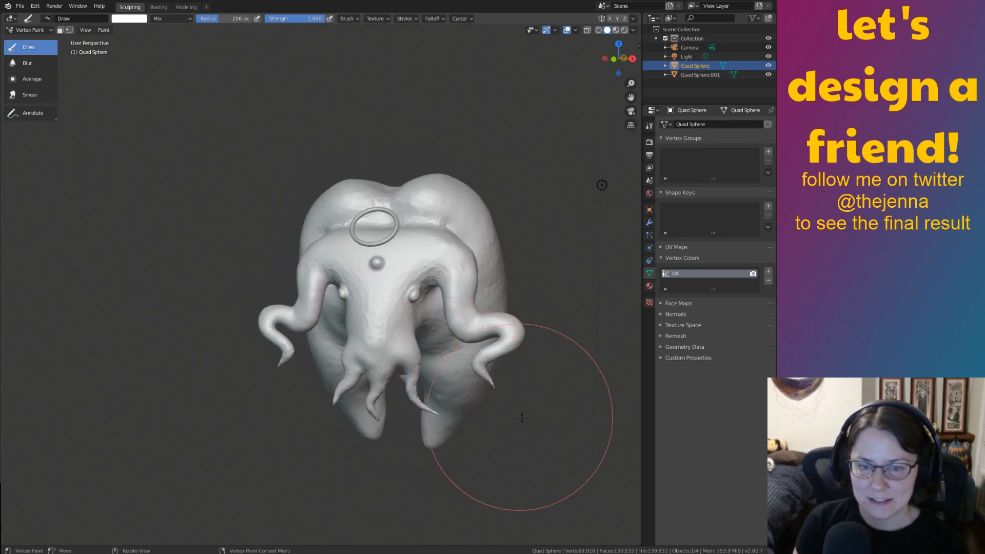
{"action": "key", "text": "ctrl+s"}
{"action": "mouse_move", "coordinate": [418, 461]}
{"action": "middle_mouse_down"}
{"action": "mouse_move", "coordinate": [423, 400]}
{"action": "mouse_move", "coordinate": [518, 407]}
{"action": "middle_mouse_up"}
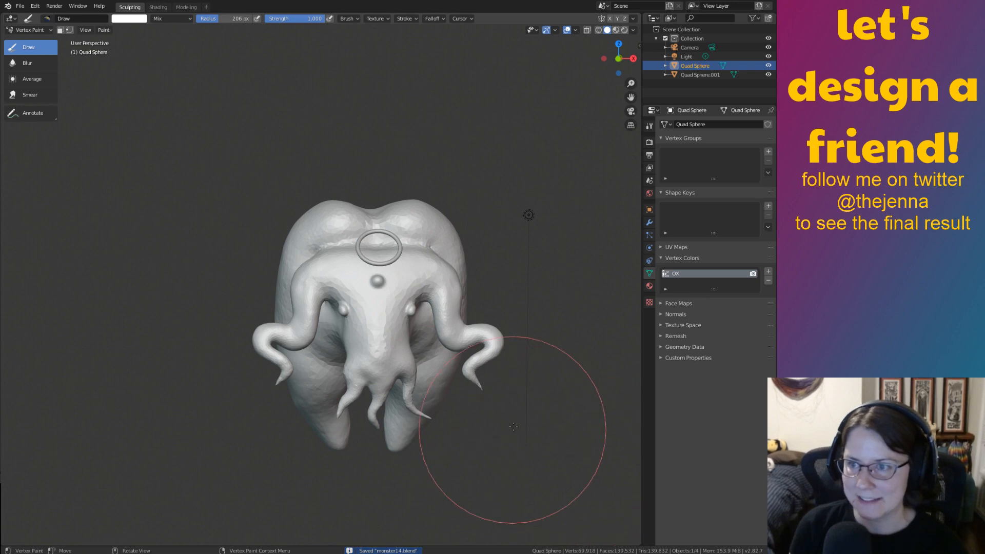
{"action": "middle_click_drag", "start_coordinate": [528, 407], "coordinate": [519, 412]}
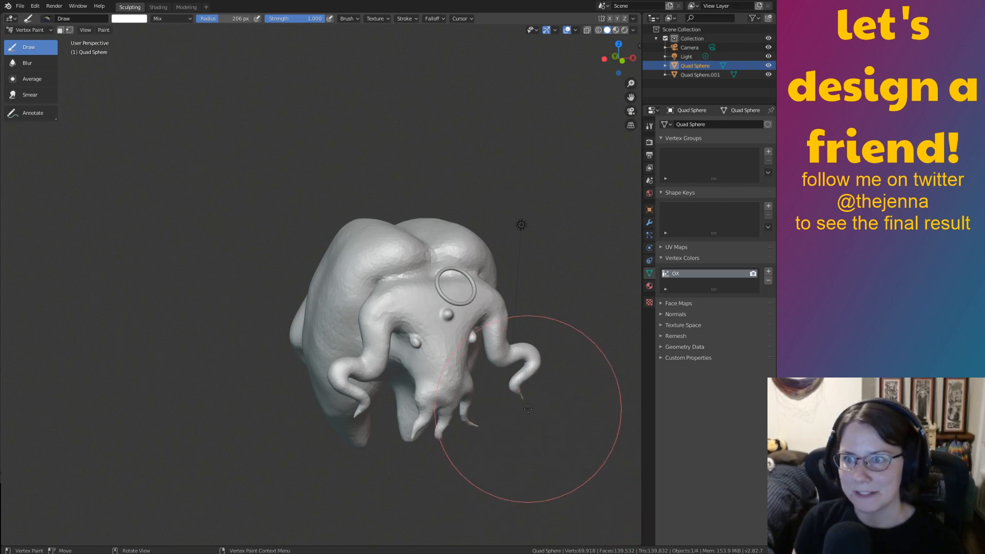
{"action": "key", "text": "ctrl+s"}
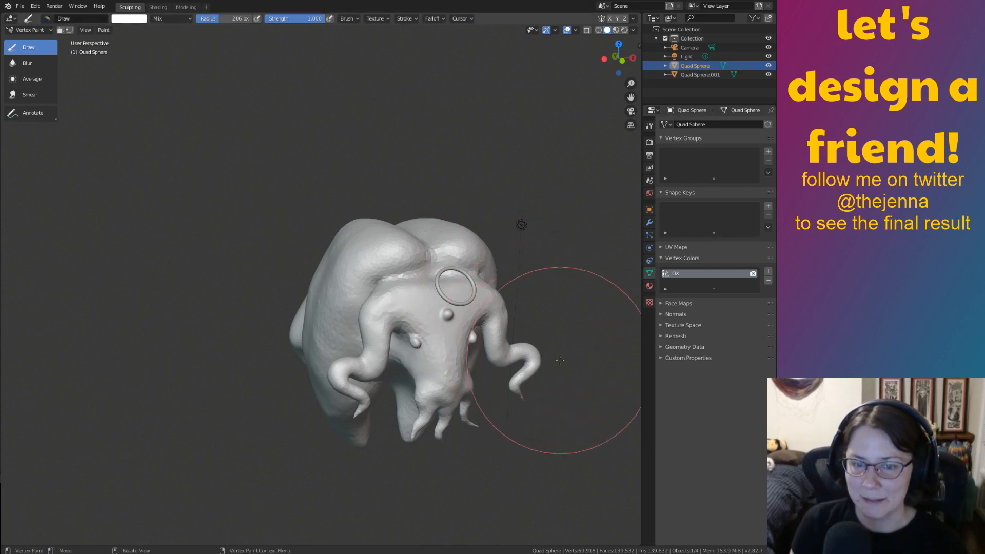
Save the file and check the creature's side, face and front legs in Vertex Paint mode.
{"action": "mouse_move", "coordinate": [535, 338]}
{"action": "middle_mouse_down"}
{"action": "mouse_move", "coordinate": [535, 365]}
{"action": "mouse_move", "coordinate": [513, 352]}
{"action": "mouse_move", "coordinate": [402, 352]}
{"action": "mouse_move", "coordinate": [465, 338]}
{"action": "middle_mouse_up"}
{"action": "key", "text": "ctrl+s"}
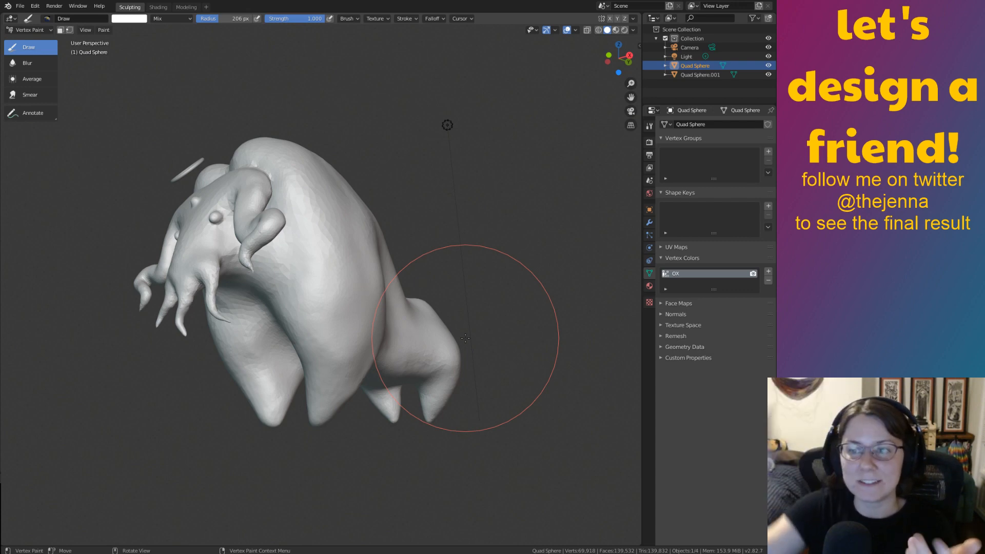
{"action": "key", "text": "ctrl+s"}
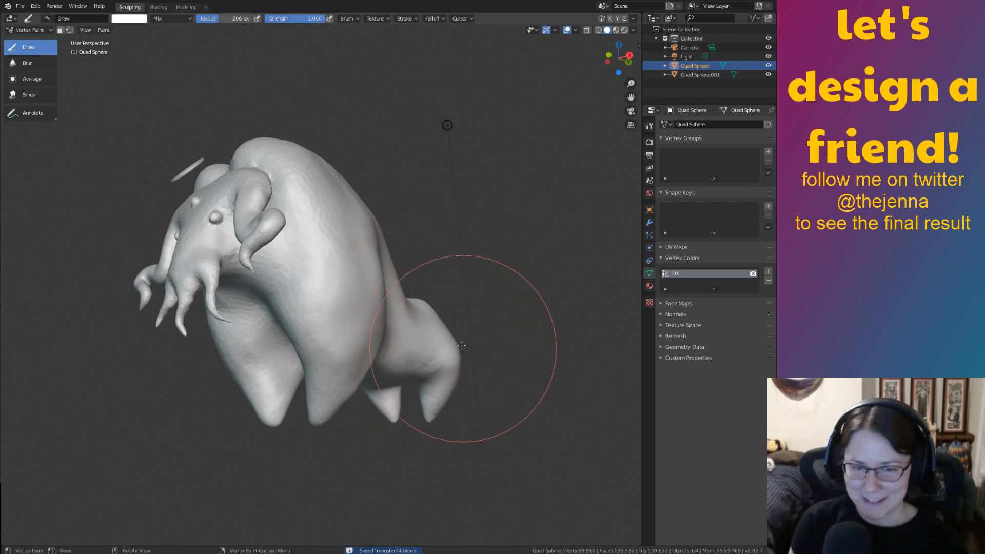
{"action": "mouse_move", "coordinate": [444, 372]}
{"action": "middle_mouse_down"}
{"action": "mouse_move", "coordinate": [428, 383]}
{"action": "mouse_move", "coordinate": [442, 367]}
{"action": "mouse_move", "coordinate": [523, 401]}
{"action": "mouse_move", "coordinate": [288, 396]}
{"action": "mouse_move", "coordinate": [557, 308]}
{"action": "mouse_move", "coordinate": [462, 380]}
{"action": "mouse_move", "coordinate": [33, 318]}
{"action": "mouse_move", "coordinate": [540, 375]}
{"action": "mouse_move", "coordinate": [521, 438]}
{"action": "mouse_move", "coordinate": [550, 406]}
{"action": "middle_mouse_up"}
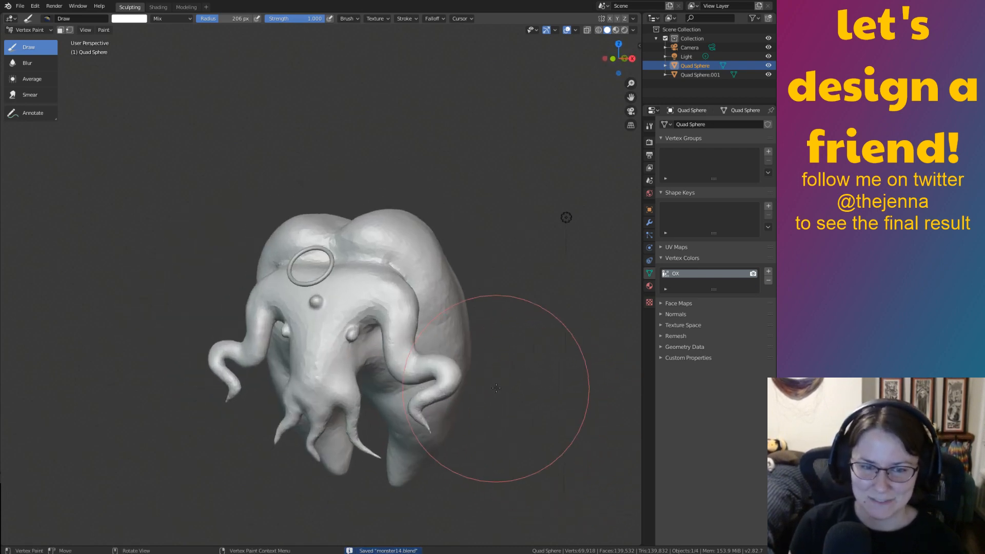
{"action": "mouse_move", "coordinate": [533, 448]}
{"action": "middle_mouse_down", "text": "shift"}
{"action": "mouse_move", "coordinate": [508, 434]}
{"action": "mouse_move", "coordinate": [511, 407]}
{"action": "mouse_move", "coordinate": [413, 409]}
{"action": "mouse_move", "coordinate": [406, 446]}
{"action": "mouse_move", "coordinate": [540, 418]}
{"action": "mouse_move", "coordinate": [549, 450]}
{"action": "mouse_move", "coordinate": [505, 421]}
{"action": "mouse_move", "coordinate": [475, 359]}
{"action": "mouse_move", "coordinate": [431, 353]}
{"action": "mouse_move", "coordinate": [629, 371]}
{"action": "mouse_move", "coordinate": [638, 308]}
{"action": "middle_mouse_up", "text": "shift"}
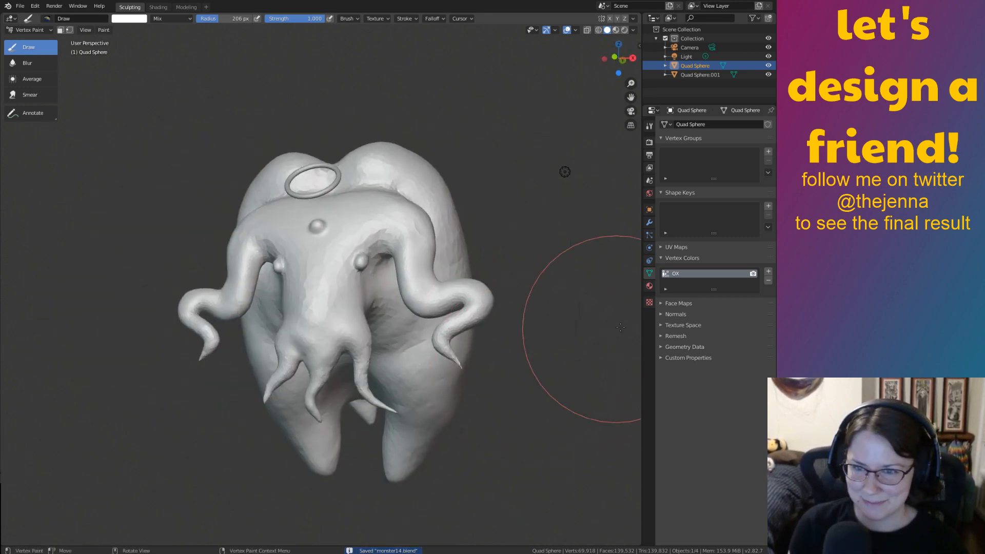
Create a new material for the creature's body in the Shading workspace.
{"action": "left_click", "coordinate": [158, 7]}
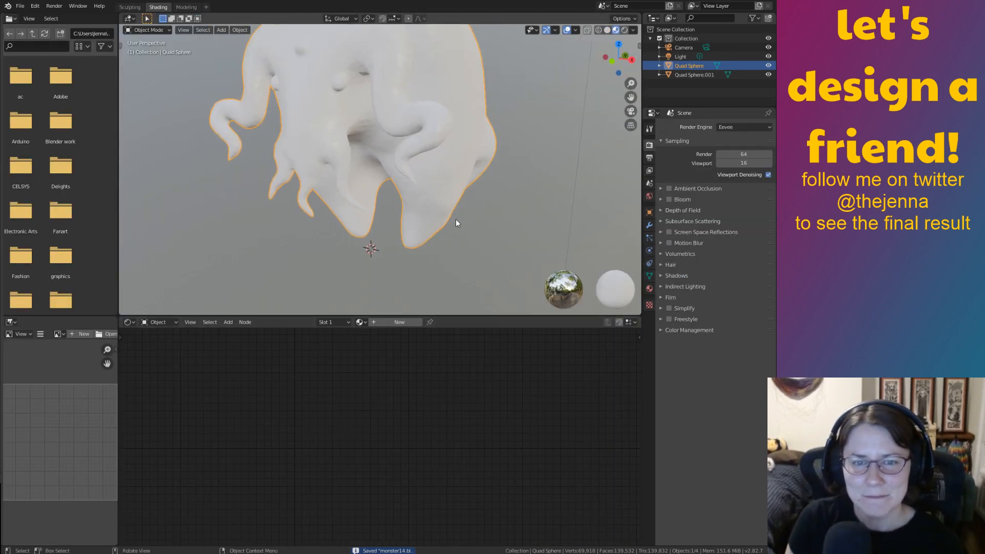
{"action": "middle_click_drag", "start_coordinate": [456, 224], "coordinate": [437, 202]}
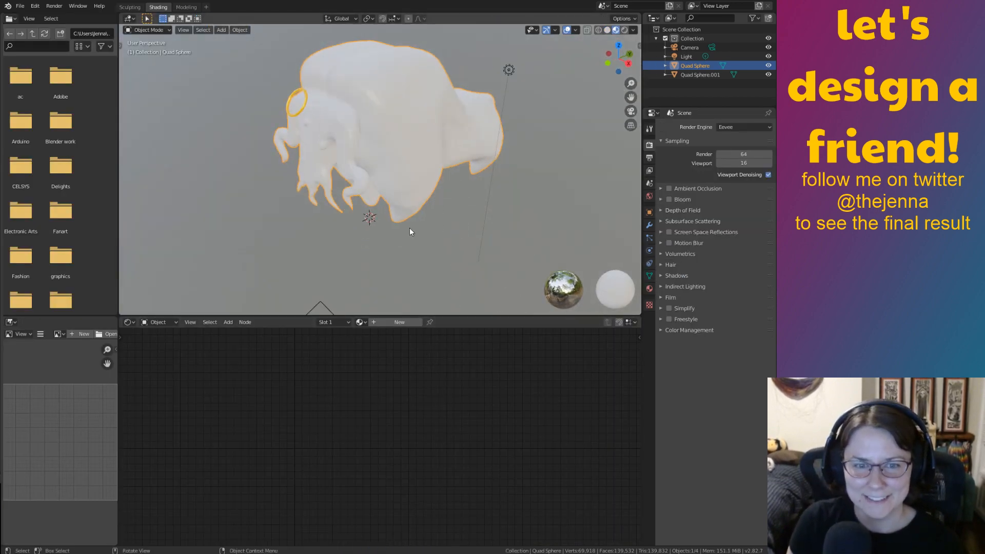
{"action": "left_click", "coordinate": [649, 288]}
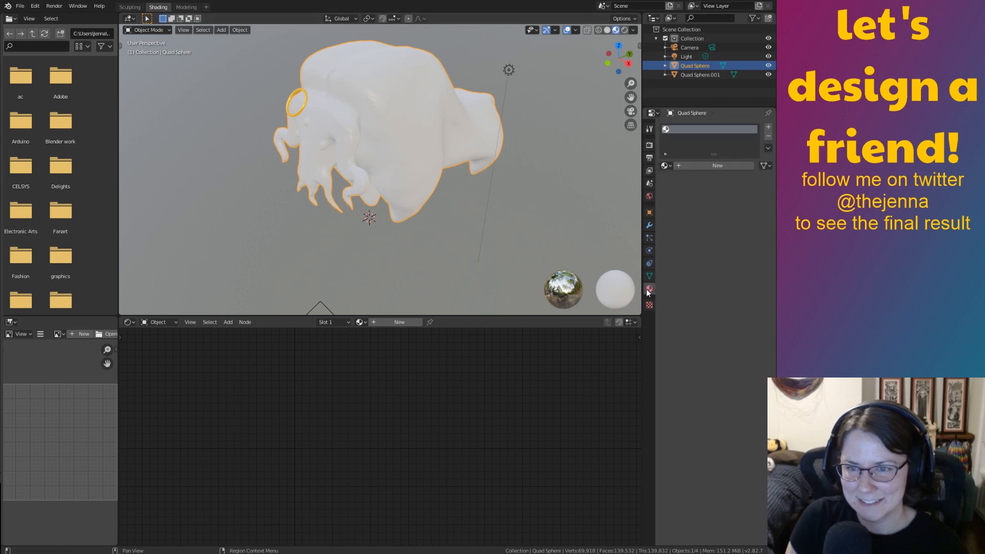
{"action": "left_click", "coordinate": [681, 165]}
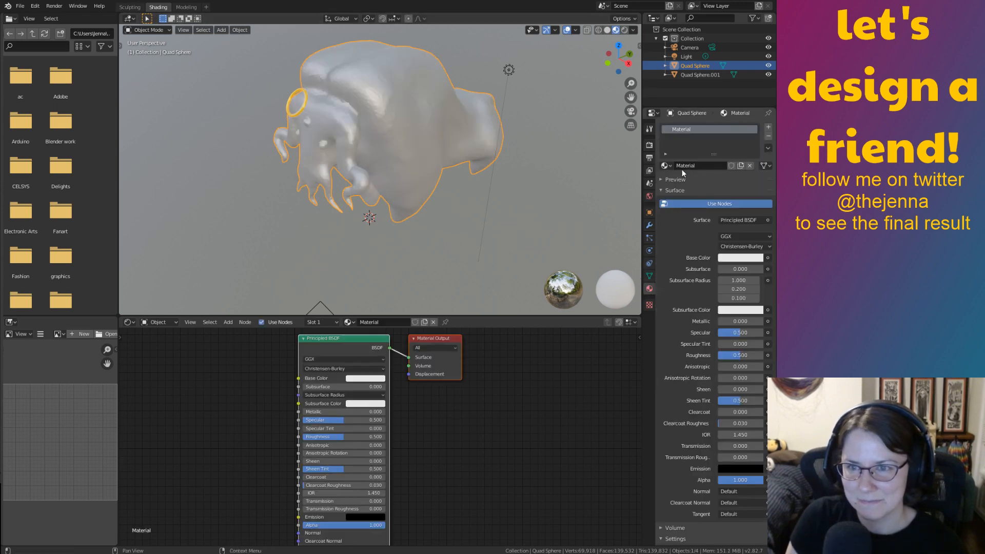
Add a Vertex Color node to the material, placed beside the Principled BSDF node on its input side.
{"action": "key", "text": "shift+a"}
{"action": "left_click", "coordinate": [211, 445]}
{"action": "type", "text": "ver"}
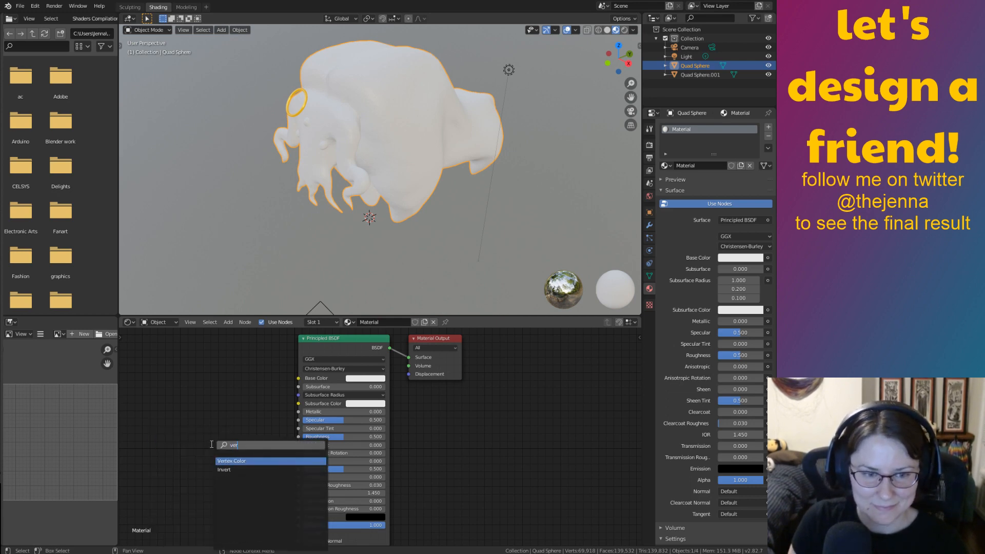
{"action": "left_click", "coordinate": [233, 460]}
{"action": "left_click", "coordinate": [182, 425]}
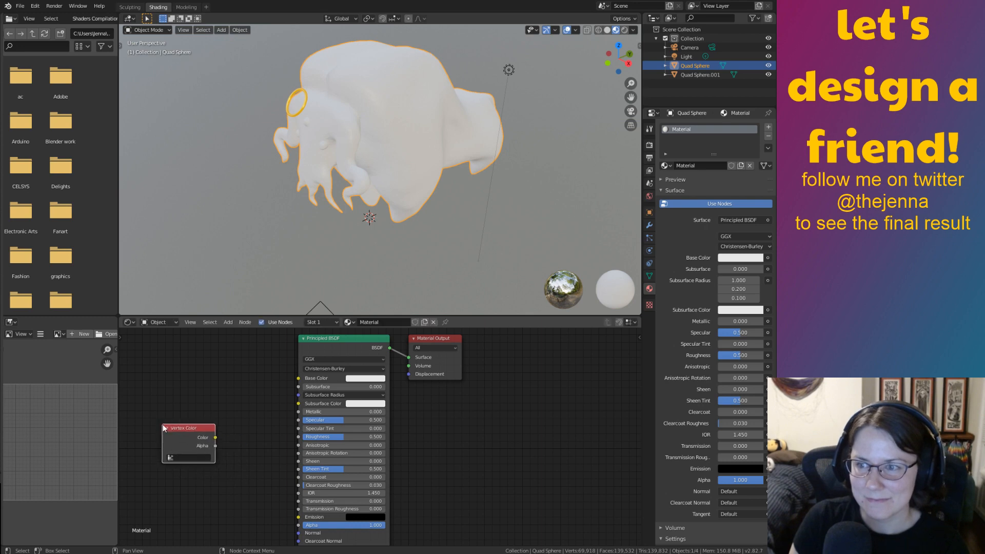
{"action": "middle_click_drag", "start_coordinate": [204, 416], "coordinate": [307, 421]}
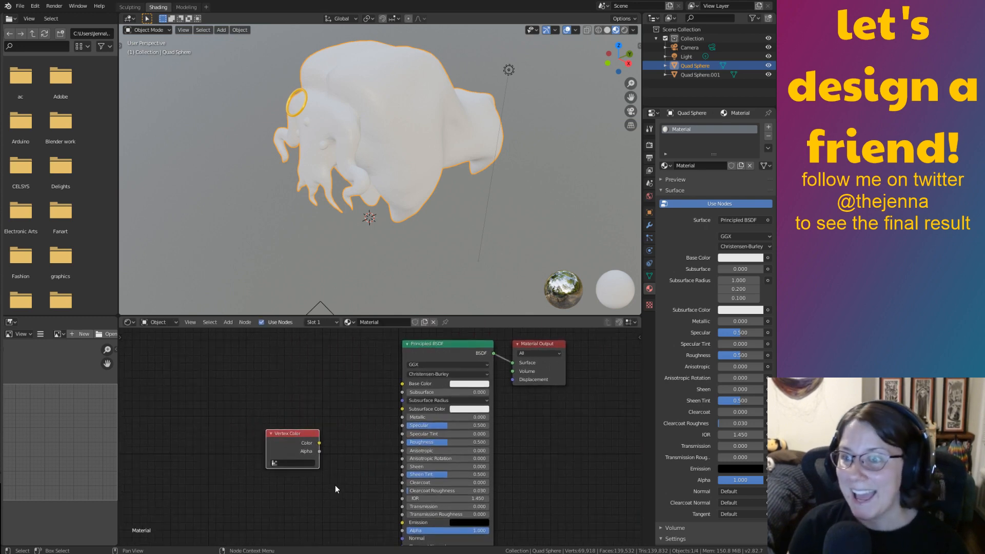
{"action": "middle_click_drag", "start_coordinate": [341, 474], "coordinate": [344, 474]}
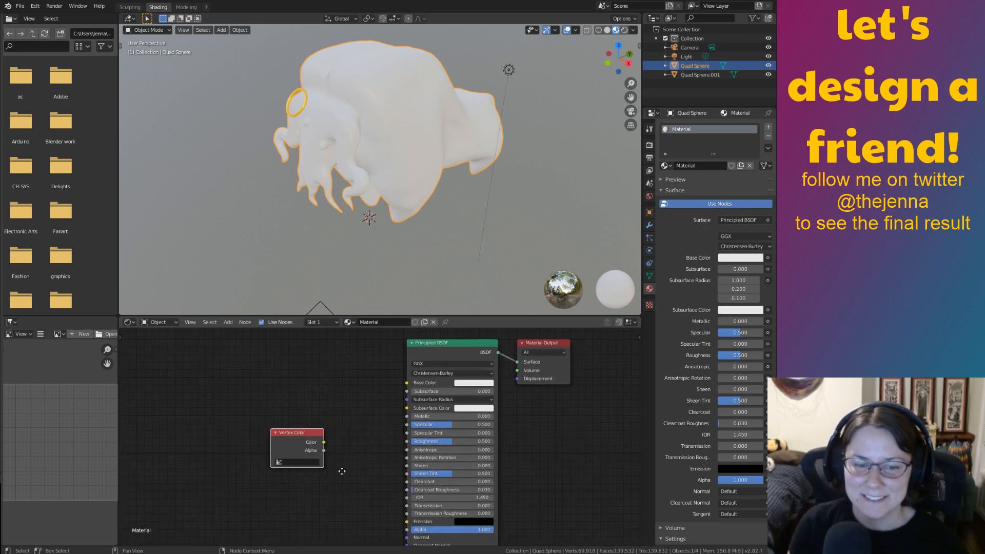
Set the Vertex Color node to the OX layer and connect its Color output to the Principled BSDF Base Color.
{"action": "left_click", "coordinate": [296, 462]}
{"action": "left_click", "coordinate": [307, 471]}
{"action": "left_click_drag", "start_coordinate": [295, 435], "coordinate": [319, 402]}
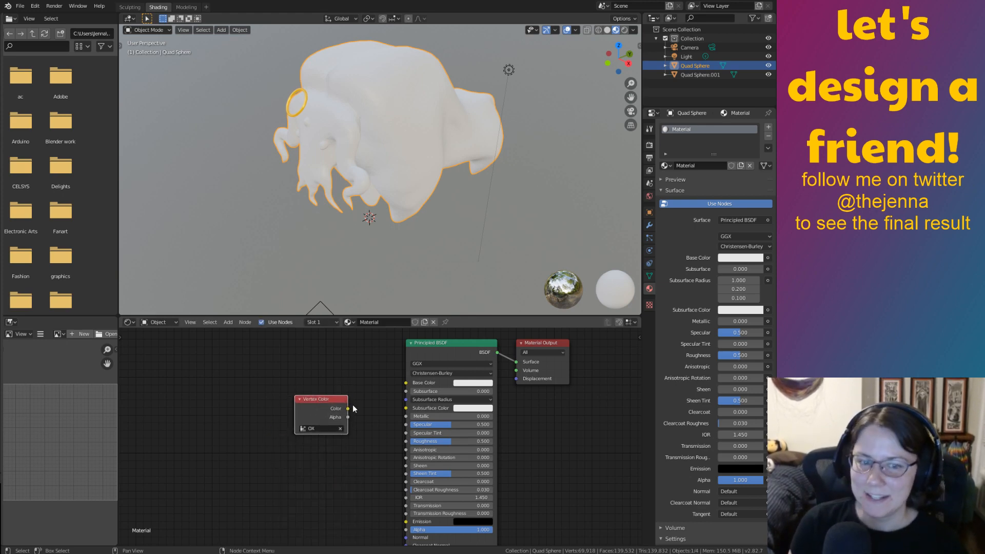
{"action": "left_click_drag", "start_coordinate": [348, 408], "coordinate": [405, 382]}
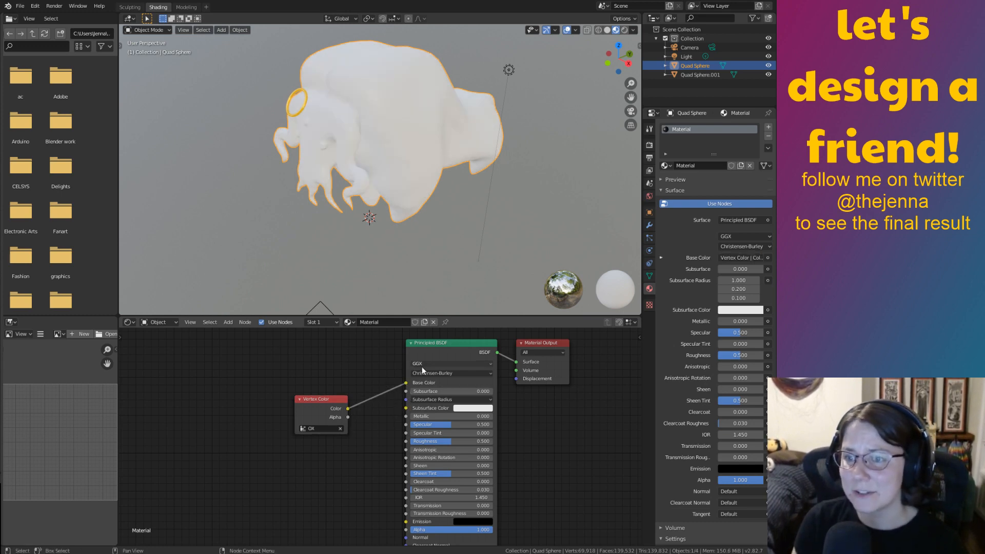
Save the file with the material's node setup and review the creature from the side and front in the shaded preview.
{"action": "mouse_move", "coordinate": [461, 256]}
{"action": "middle_mouse_down"}
{"action": "mouse_move", "coordinate": [476, 225]}
{"action": "mouse_move", "coordinate": [455, 243]}
{"action": "middle_mouse_up"}
{"action": "key", "text": "ctrl+s"}
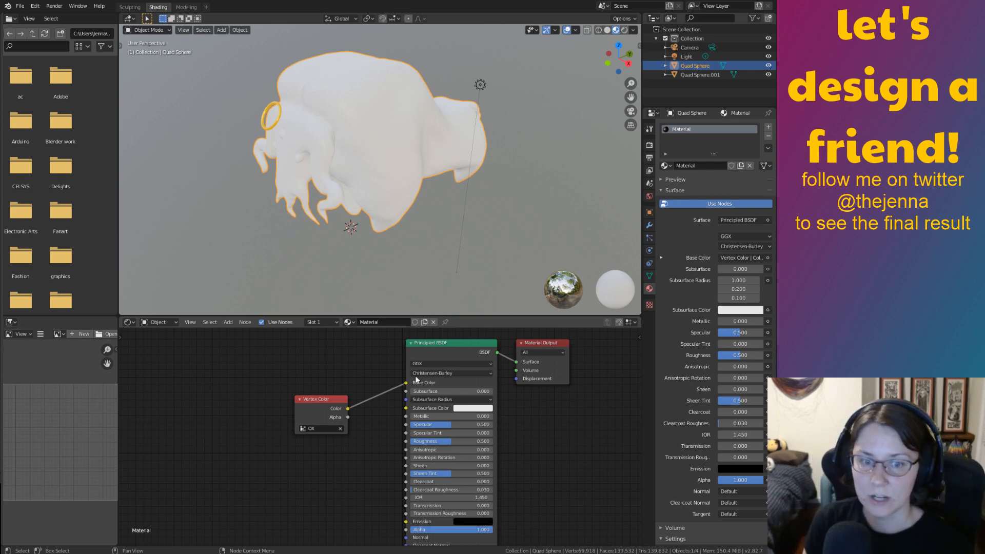
{"action": "scroll", "coordinate": [349, 364], "scroll_direction": "down", "scroll_amount": 2}
{"action": "key", "text": "ctrl+s"}
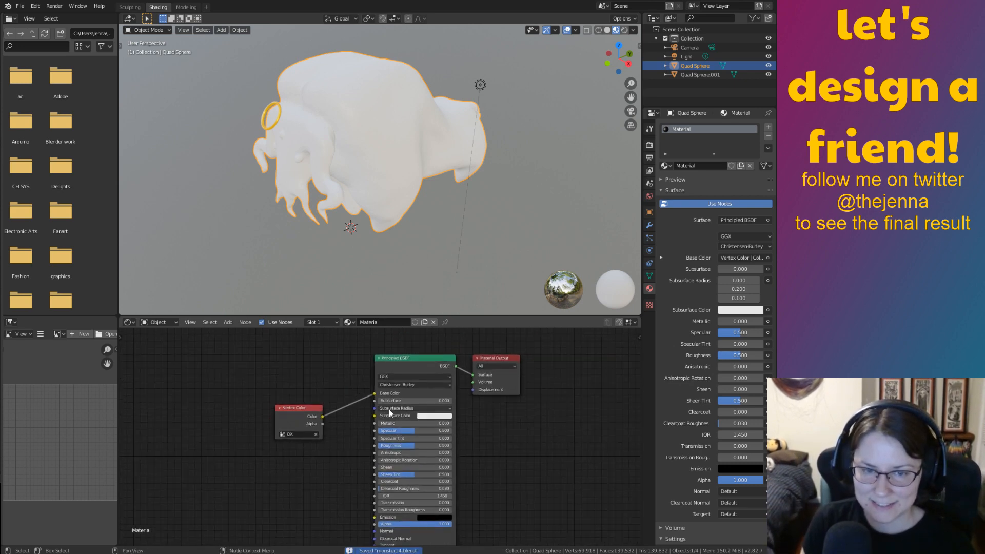
{"action": "middle_click_drag", "start_coordinate": [495, 436], "coordinate": [498, 432]}
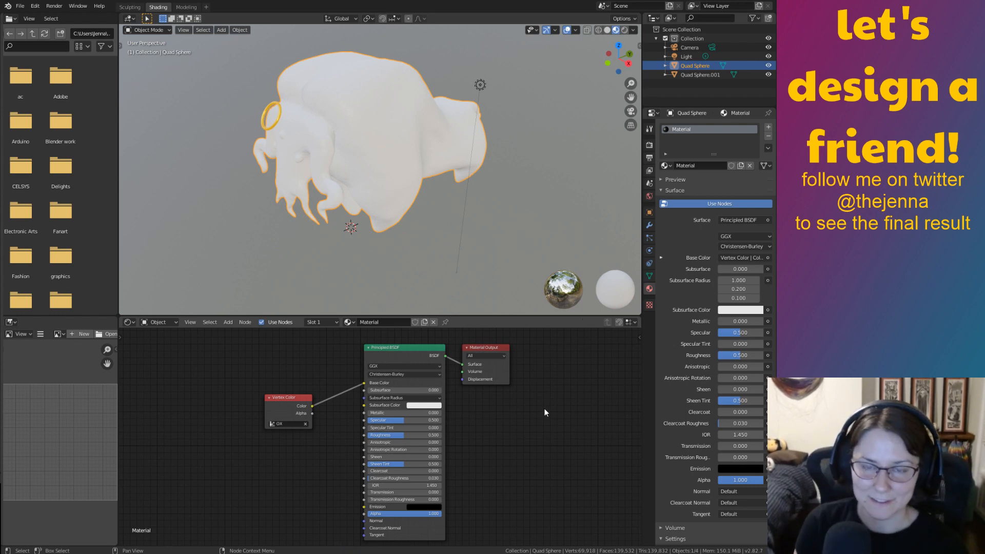
{"action": "mouse_move", "coordinate": [522, 313]}
{"action": "middle_mouse_down"}
{"action": "mouse_move", "coordinate": [449, 264]}
{"action": "mouse_move", "coordinate": [482, 240]}
{"action": "mouse_move", "coordinate": [527, 242]}
{"action": "mouse_move", "coordinate": [504, 250]}
{"action": "mouse_move", "coordinate": [521, 288]}
{"action": "mouse_move", "coordinate": [431, 286]}
{"action": "middle_mouse_up"}
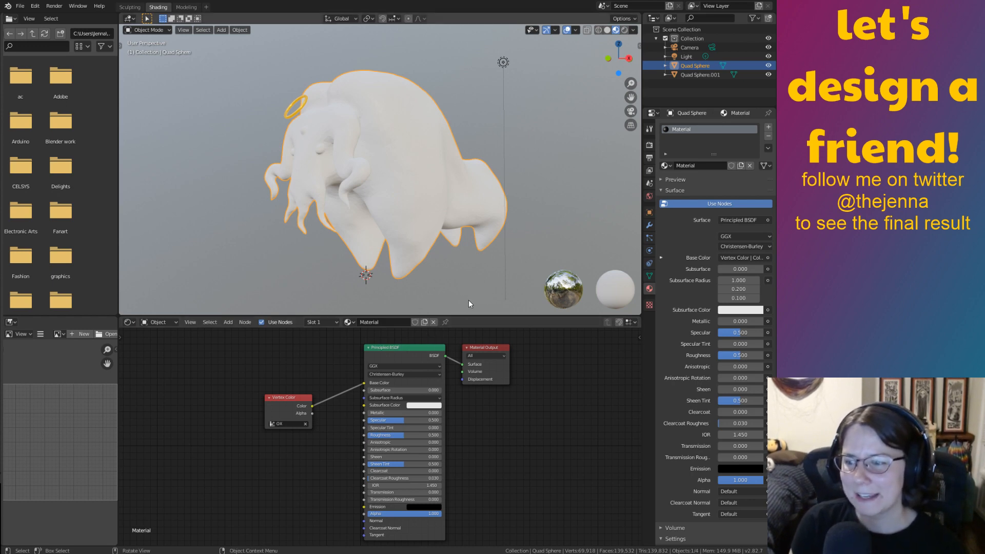
{"action": "key", "text": "ctrl+s"}
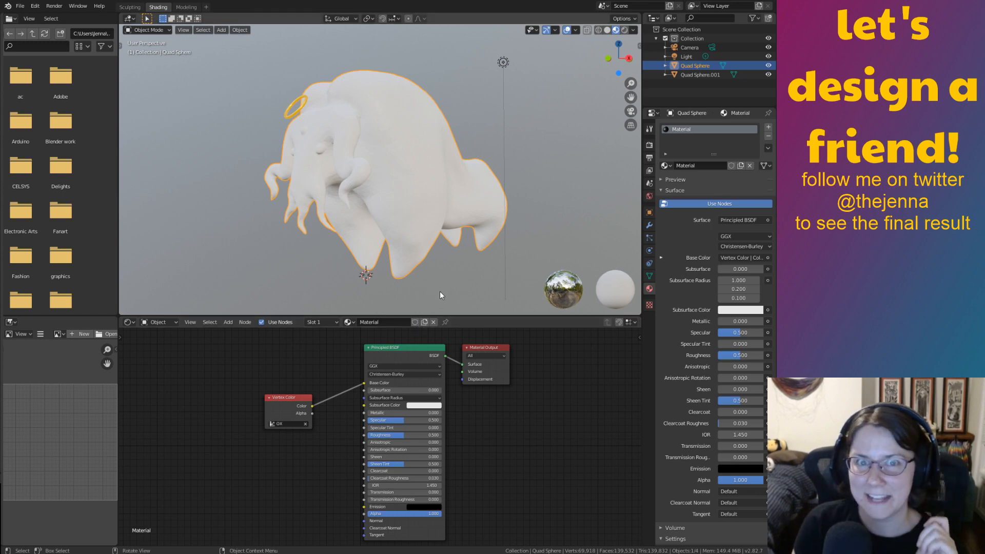
{"action": "middle_click_drag", "start_coordinate": [466, 264], "coordinate": [509, 254], "text": "shift"}
{"action": "key", "text": "ctrl+s"}
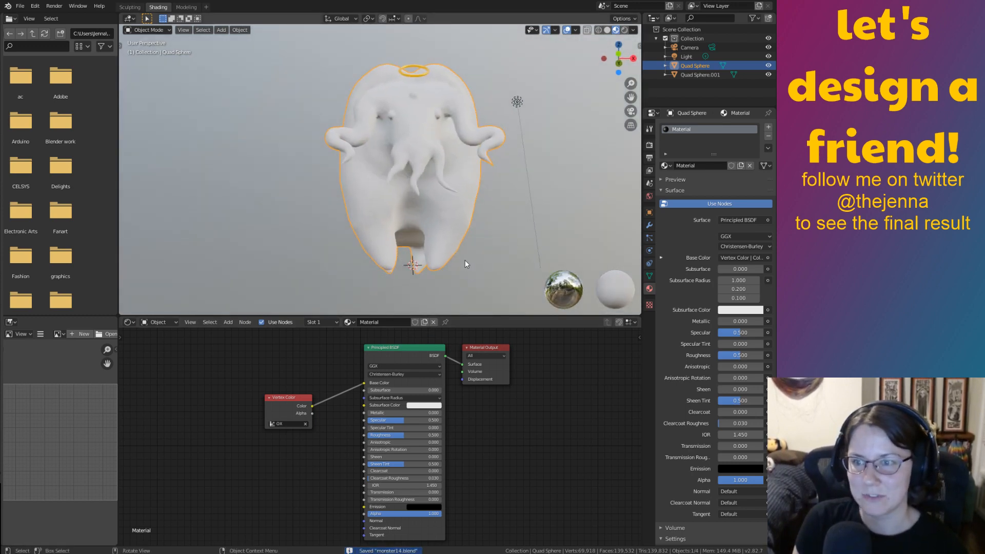
{"action": "middle_click_drag", "start_coordinate": [476, 256], "coordinate": [448, 236]}
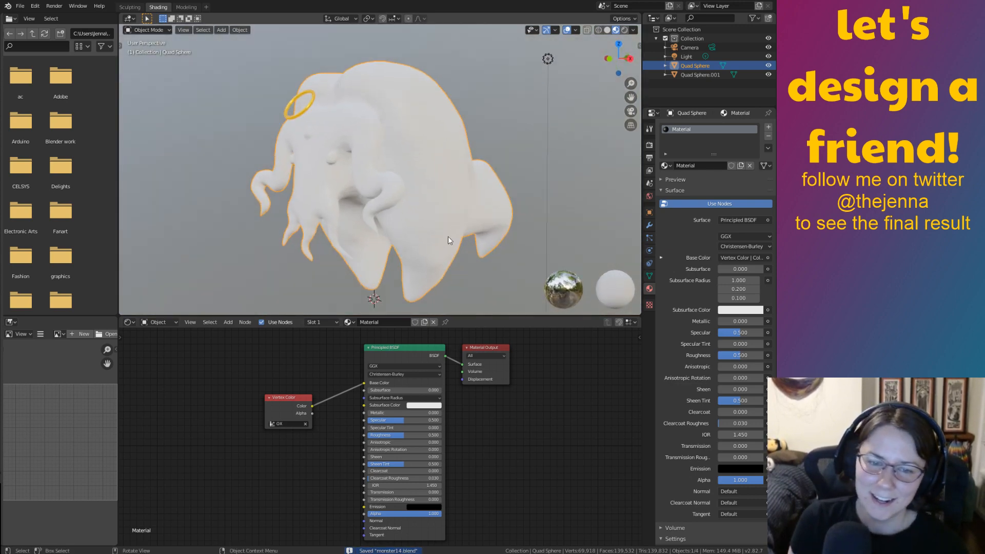
Return to the Sculpting workspace, switch the creature to Vertex Paint mode and save the file.
{"action": "left_click", "coordinate": [130, 6]}
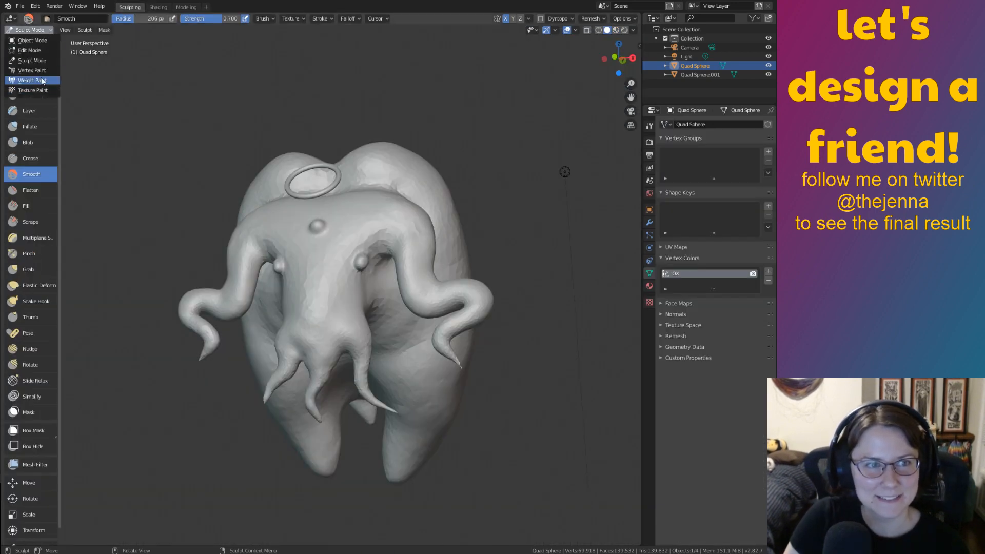
{"action": "left_click", "coordinate": [41, 71]}
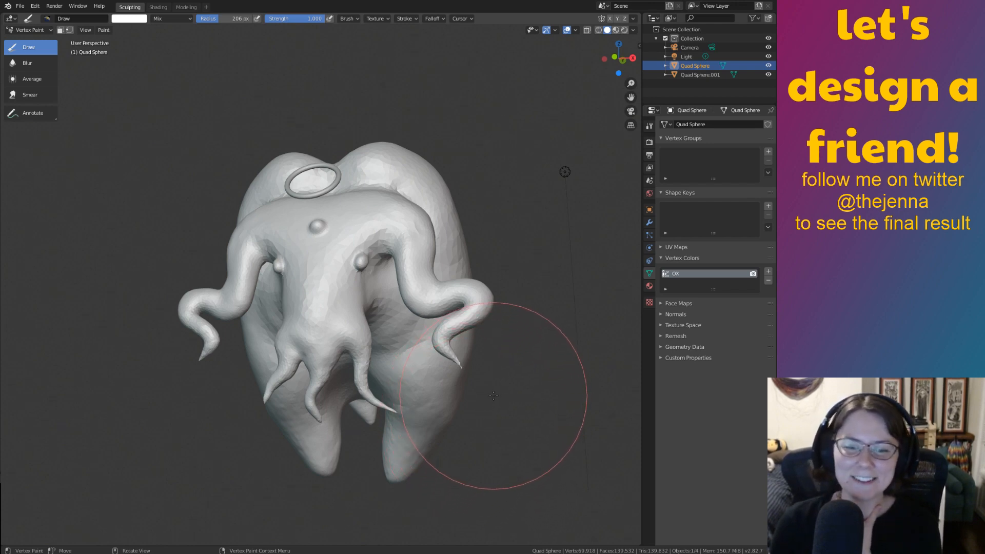
{"action": "mouse_move", "coordinate": [506, 407]}
{"action": "middle_mouse_down"}
{"action": "mouse_move", "coordinate": [510, 392]}
{"action": "mouse_move", "coordinate": [501, 415]}
{"action": "middle_mouse_up"}
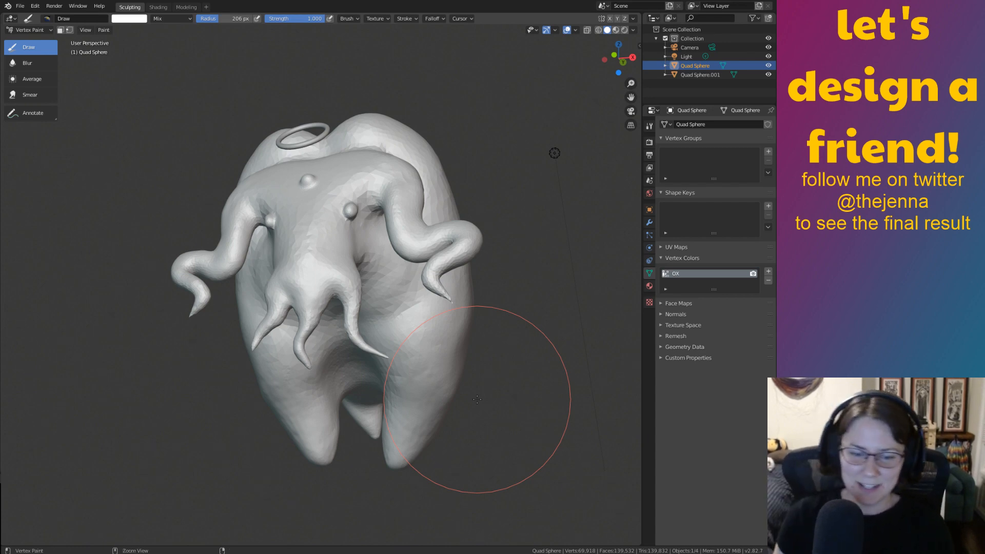
{"action": "key", "text": "ctrl+s"}
Examine the creature's back, hindquarters and tentacled face from several sides, keeping the file saved.
{"action": "middle_click_drag", "start_coordinate": [549, 352], "coordinate": [523, 362]}
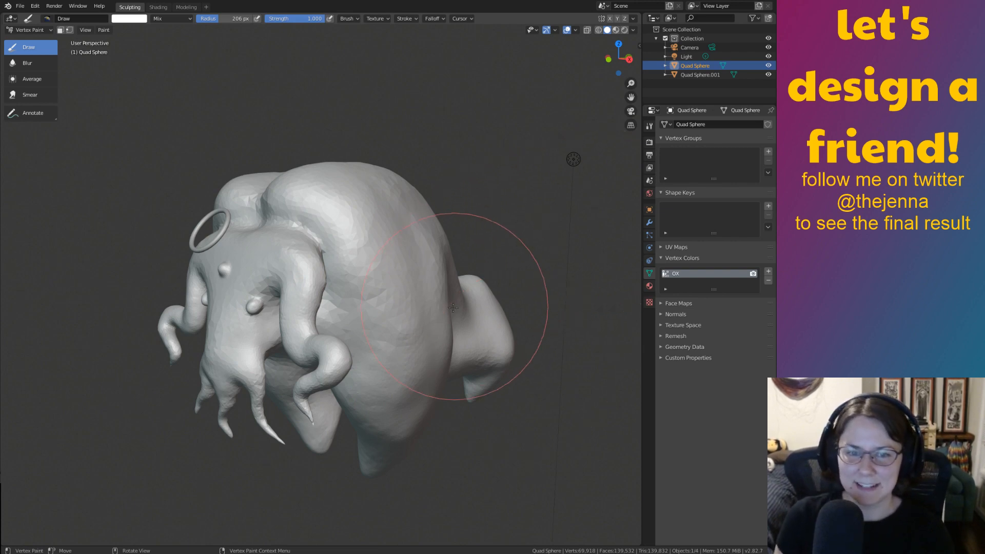
{"action": "middle_click_drag", "start_coordinate": [564, 361], "coordinate": [429, 352]}
{"action": "key", "text": "ctrl+s"}
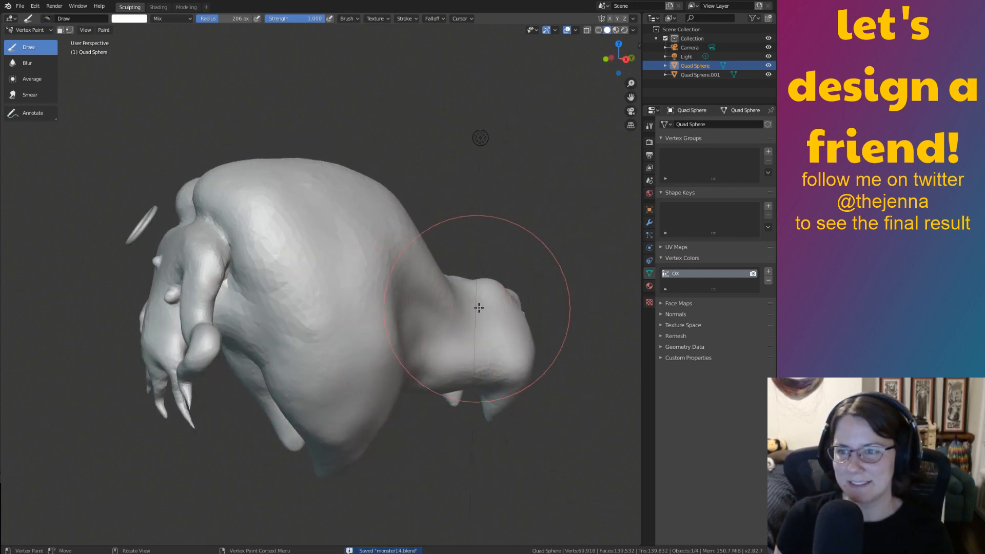
{"action": "mouse_move", "coordinate": [479, 328]}
{"action": "middle_mouse_down"}
{"action": "mouse_move", "coordinate": [658, 368]}
{"action": "mouse_move", "coordinate": [431, 375]}
{"action": "mouse_move", "coordinate": [482, 383]}
{"action": "mouse_move", "coordinate": [490, 408]}
{"action": "mouse_move", "coordinate": [428, 423]}
{"action": "mouse_move", "coordinate": [501, 413]}
{"action": "mouse_move", "coordinate": [630, 368]}
{"action": "mouse_move", "coordinate": [574, 415]}
{"action": "mouse_move", "coordinate": [552, 396]}
{"action": "mouse_move", "coordinate": [488, 397]}
{"action": "mouse_move", "coordinate": [466, 378]}
{"action": "middle_mouse_up"}
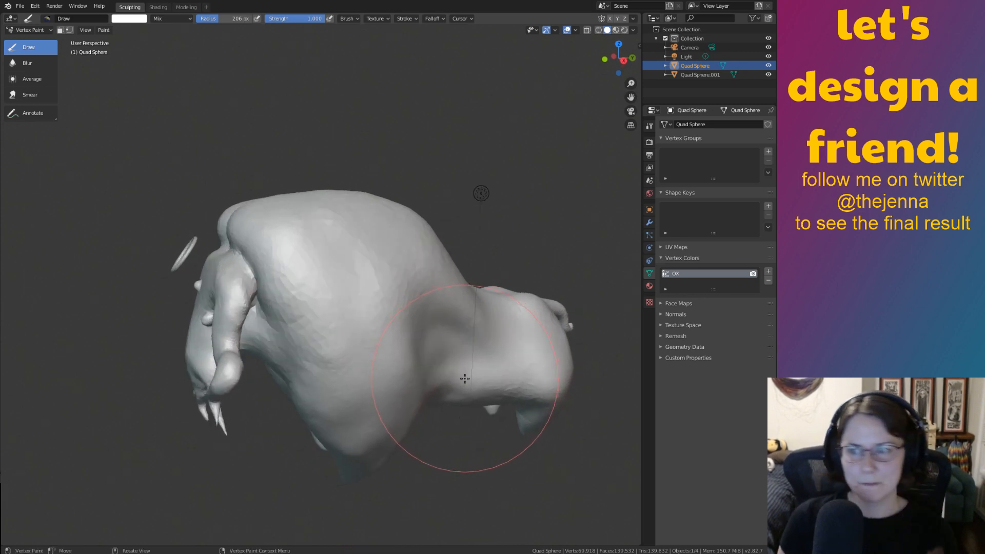
{"action": "mouse_move", "coordinate": [511, 393]}
{"action": "middle_mouse_down"}
{"action": "mouse_move", "coordinate": [457, 395]}
{"action": "mouse_move", "coordinate": [562, 378]}
{"action": "mouse_move", "coordinate": [591, 389]}
{"action": "mouse_move", "coordinate": [533, 376]}
{"action": "mouse_move", "coordinate": [393, 377]}
{"action": "mouse_move", "coordinate": [526, 358]}
{"action": "mouse_move", "coordinate": [455, 362]}
{"action": "mouse_move", "coordinate": [426, 393]}
{"action": "mouse_move", "coordinate": [435, 380]}
{"action": "middle_mouse_up"}
{"action": "key", "text": "ctrl+s"}
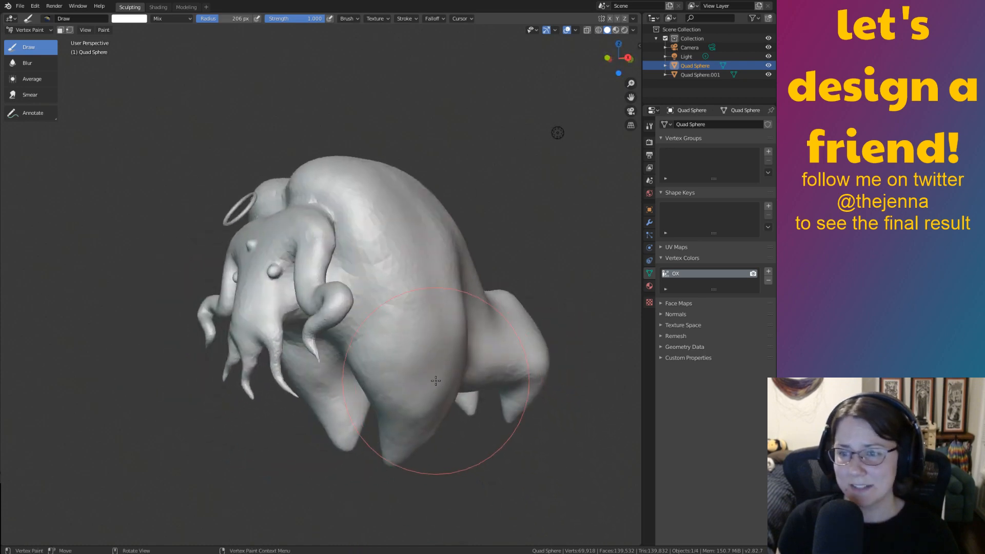
{"action": "key", "text": "ctrl+s"}
{"action": "mouse_move", "coordinate": [527, 230]}
{"action": "middle_mouse_down"}
{"action": "mouse_move", "coordinate": [501, 352]}
{"action": "mouse_move", "coordinate": [451, 340]}
{"action": "mouse_move", "coordinate": [449, 360]}
{"action": "mouse_move", "coordinate": [501, 349]}
{"action": "mouse_move", "coordinate": [535, 364]}
{"action": "middle_mouse_up"}
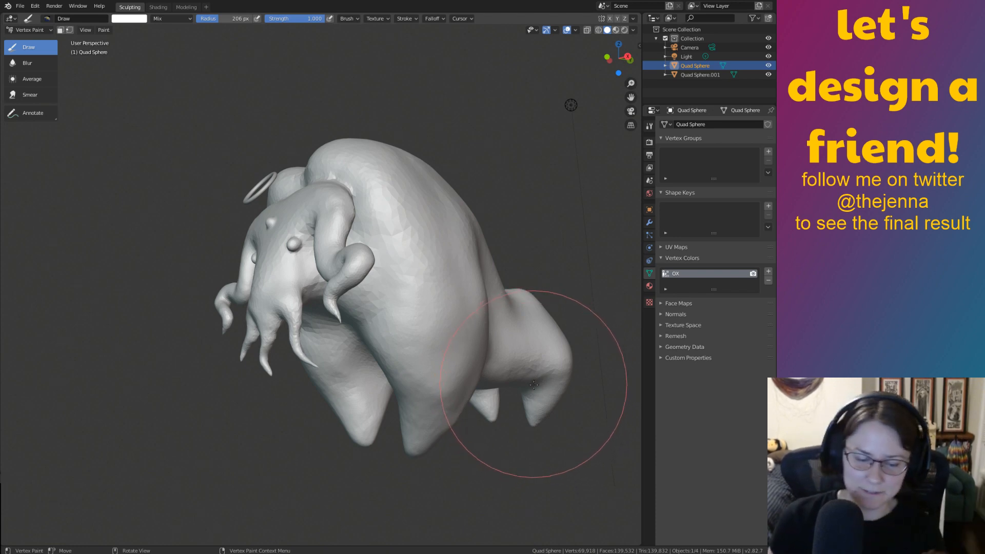
{"action": "mouse_move", "coordinate": [538, 362]}
{"action": "middle_mouse_down"}
{"action": "mouse_move", "coordinate": [510, 374]}
{"action": "mouse_move", "coordinate": [373, 376]}
{"action": "mouse_move", "coordinate": [512, 359]}
{"action": "mouse_move", "coordinate": [580, 118]}
{"action": "middle_mouse_up"}
{"action": "key", "text": "ctrl+s"}
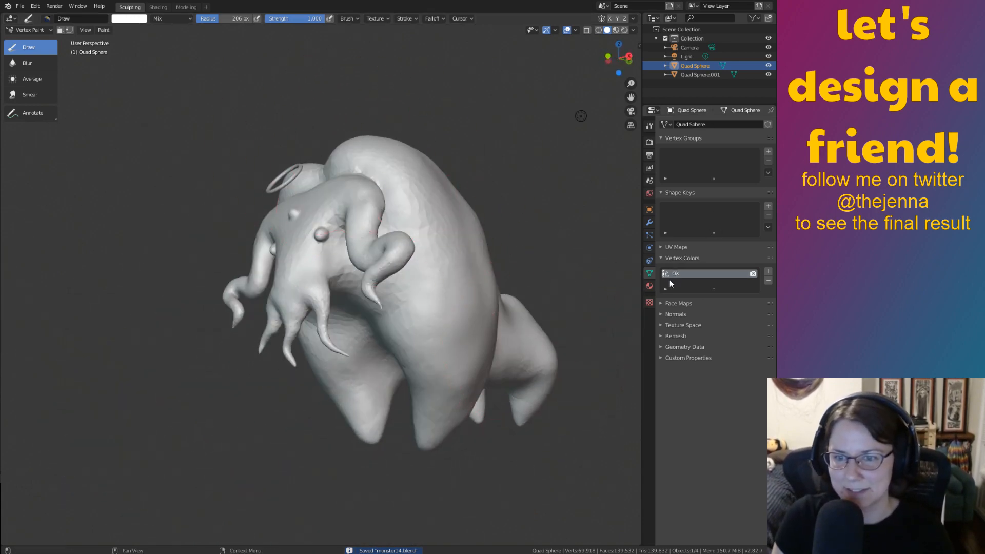
Set the vertex paint Draw brush's color to bright red at full brightness in the brush settings.
{"action": "left_click", "coordinate": [650, 126]}
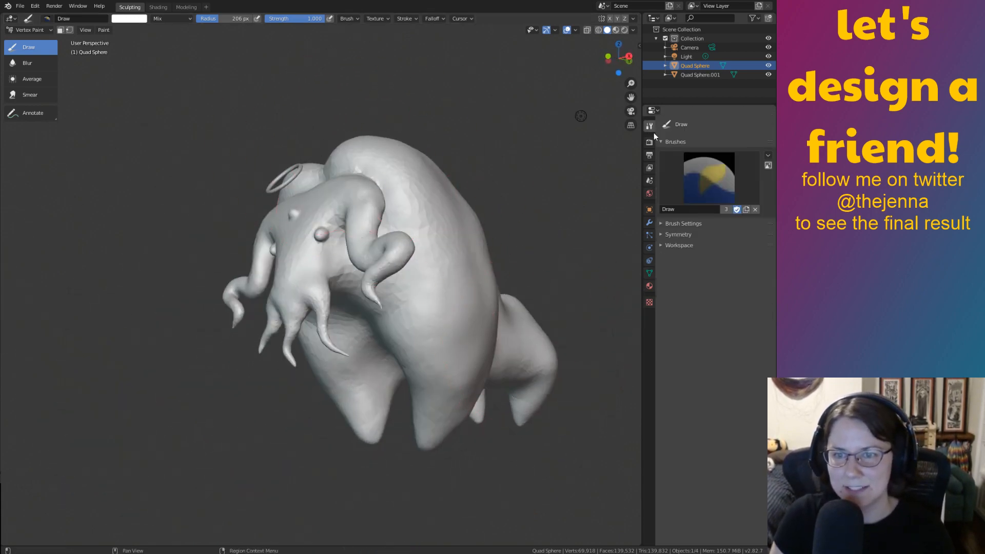
{"action": "left_click", "coordinate": [661, 223]}
{"action": "left_click", "coordinate": [708, 325]}
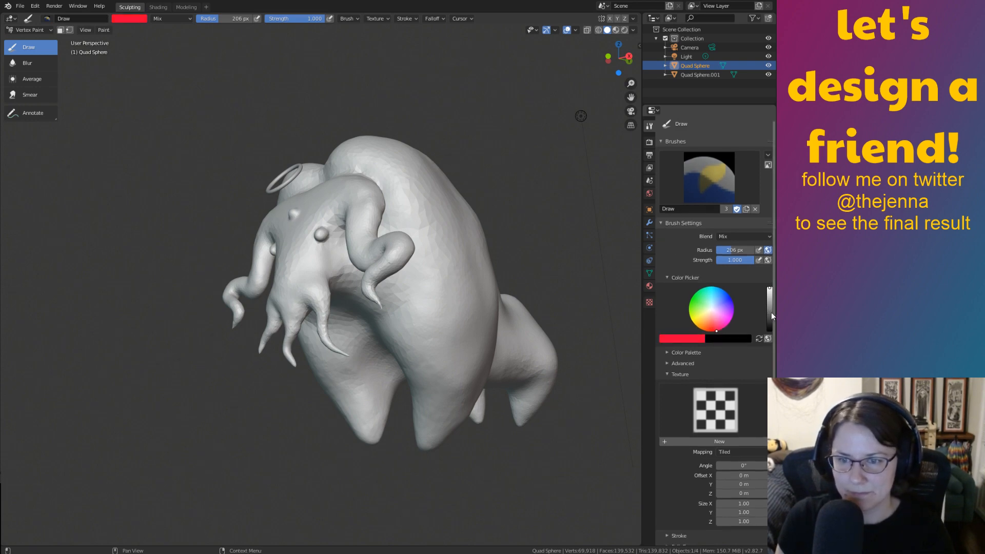
{"action": "left_click_drag", "start_coordinate": [771, 312], "coordinate": [768, 269]}
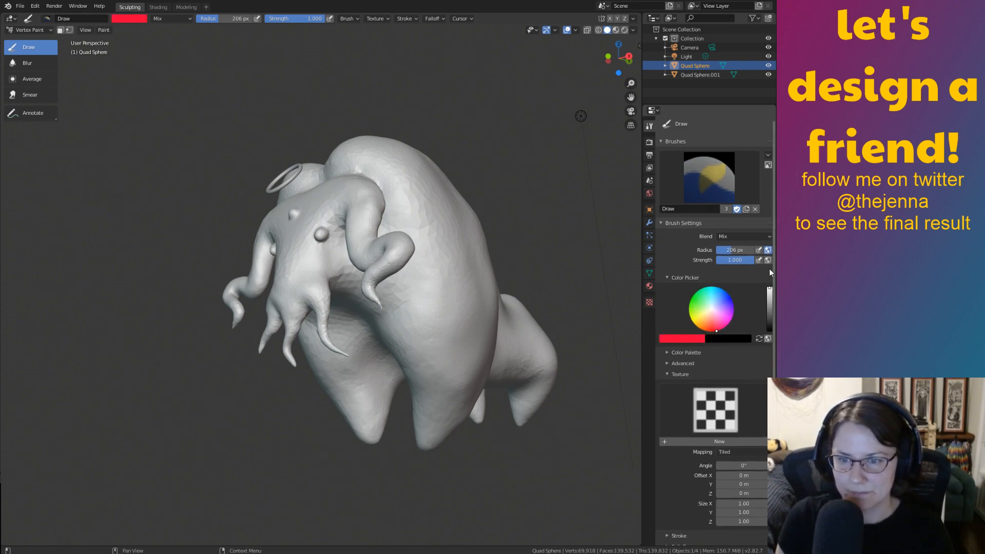
Fill the creature's whole body with the red brush color and save the file.
{"action": "left_click", "coordinate": [442, 332]}
{"action": "key", "text": "shift+k"}
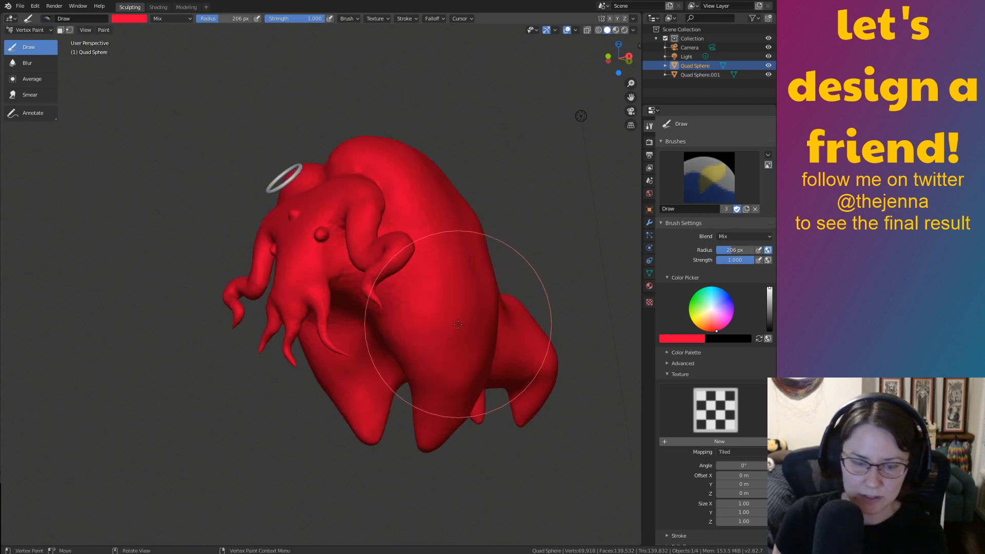
{"action": "mouse_move", "coordinate": [433, 362]}
{"action": "middle_mouse_down"}
{"action": "mouse_move", "coordinate": [475, 324]}
{"action": "mouse_move", "coordinate": [501, 219]}
{"action": "mouse_move", "coordinate": [527, 248]}
{"action": "mouse_move", "coordinate": [450, 286]}
{"action": "mouse_move", "coordinate": [482, 337]}
{"action": "mouse_move", "coordinate": [418, 358]}
{"action": "middle_mouse_up"}
{"action": "key", "text": "ctrl+s"}
{"action": "mouse_move", "coordinate": [518, 396]}
{"action": "middle_mouse_down"}
{"action": "mouse_move", "coordinate": [305, 360]}
{"action": "mouse_move", "coordinate": [567, 345]}
{"action": "mouse_move", "coordinate": [616, 359]}
{"action": "mouse_move", "coordinate": [510, 363]}
{"action": "middle_mouse_up"}
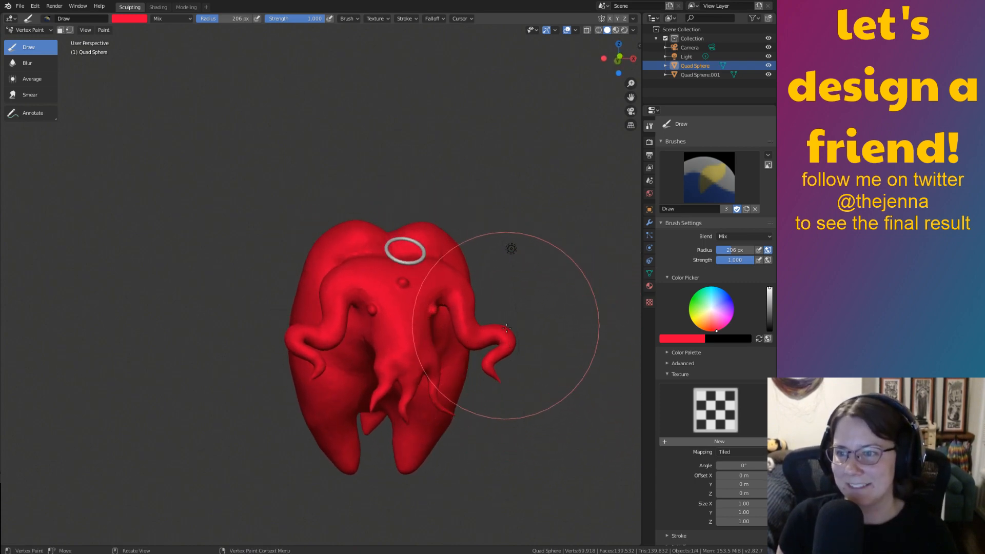
Save the file with the creature's body painted red.
{"action": "middle_click_drag", "start_coordinate": [513, 382], "coordinate": [522, 339]}
{"action": "key", "text": "ctrl+s"}
{"action": "scroll", "coordinate": [530, 381], "scroll_direction": "up", "scroll_amount": 3}
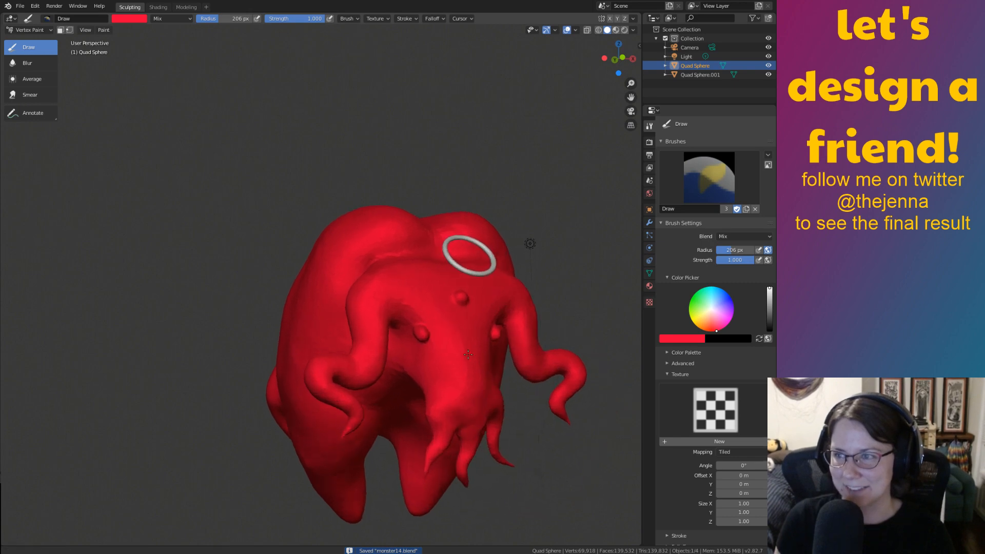
{"action": "middle_click_drag", "start_coordinate": [531, 381], "coordinate": [505, 302], "text": "shift"}
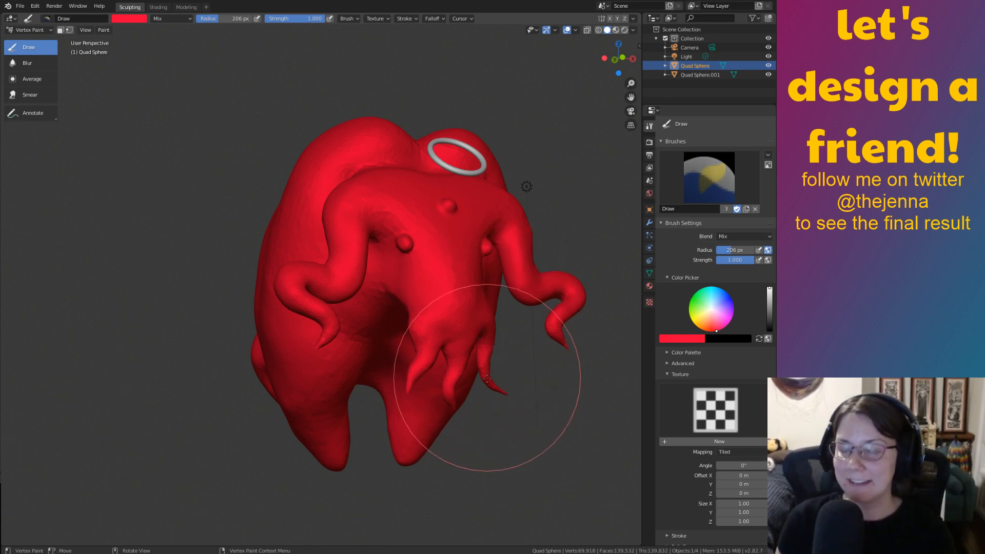
{"action": "mouse_move", "coordinate": [487, 428]}
{"action": "middle_mouse_down"}
{"action": "mouse_move", "coordinate": [508, 392]}
{"action": "mouse_move", "coordinate": [545, 400]}
{"action": "mouse_move", "coordinate": [513, 394]}
{"action": "mouse_move", "coordinate": [527, 425]}
{"action": "mouse_move", "coordinate": [522, 377]}
{"action": "middle_mouse_up"}
{"action": "key", "text": "ctrl+s"}
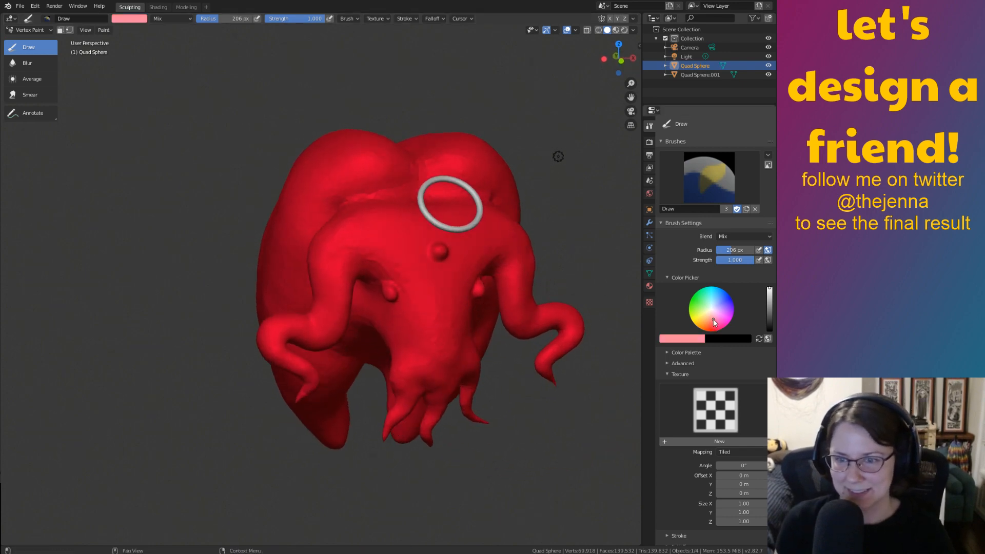
Set the brush color to golden orange and paint the front of the creature's left horn from brow to tip.
{"action": "mouse_move", "coordinate": [713, 320]}
{"action": "left_mouse_down"}
{"action": "mouse_move", "coordinate": [707, 330]}
{"action": "mouse_move", "coordinate": [701, 321]}
{"action": "left_mouse_up"}
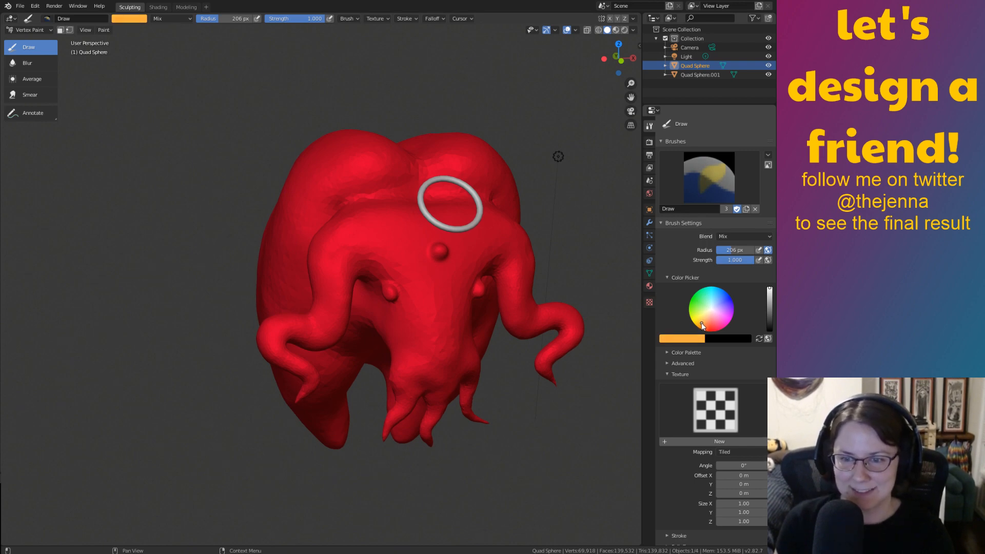
{"action": "mouse_move", "coordinate": [505, 354]}
{"action": "middle_mouse_down"}
{"action": "mouse_move", "coordinate": [472, 377]}
{"action": "mouse_move", "coordinate": [471, 350]}
{"action": "mouse_move", "coordinate": [395, 330]}
{"action": "middle_mouse_up"}
{"action": "mouse_move", "coordinate": [395, 257]}
{"action": "left_mouse_down"}
{"action": "mouse_move", "coordinate": [395, 236]}
{"action": "mouse_move", "coordinate": [485, 198]}
{"action": "mouse_move", "coordinate": [502, 350]}
{"action": "mouse_move", "coordinate": [545, 417]}
{"action": "left_mouse_up"}
{"action": "middle_click_drag", "start_coordinate": [534, 468], "coordinate": [572, 413]}
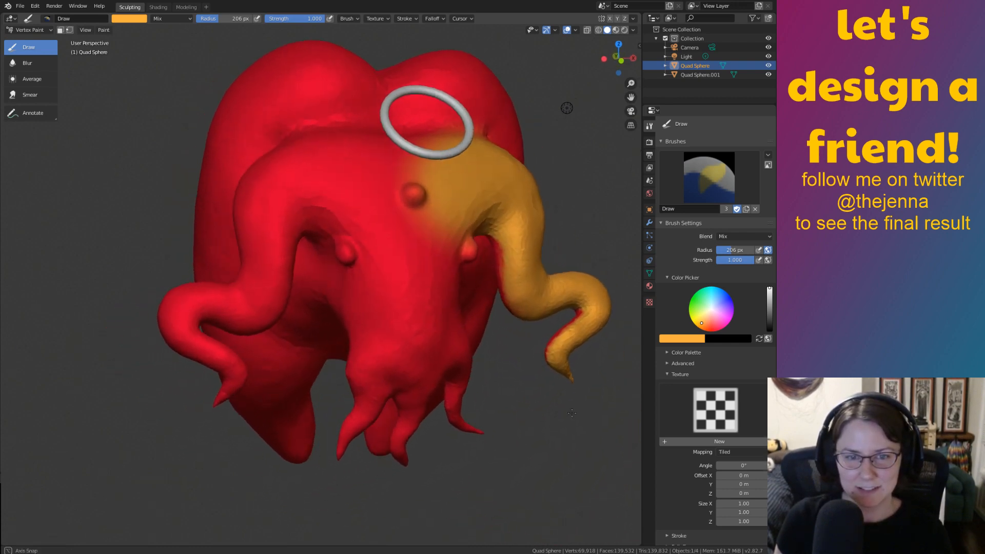
Paint the brow and the front of the creature's right horn golden orange, redoing the first stroke, and save the file.
{"action": "scroll", "coordinate": [577, 382], "scroll_direction": "up", "scroll_amount": 3}
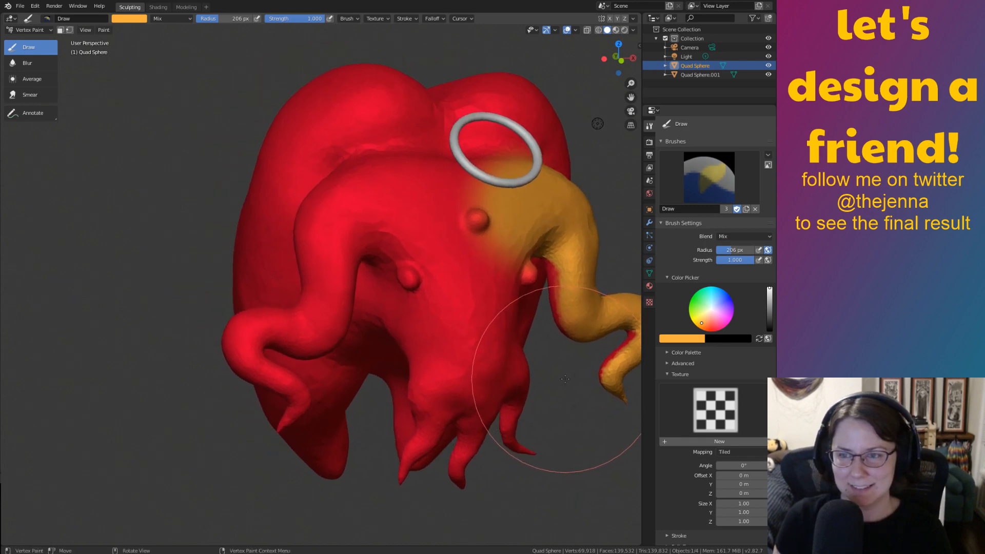
{"action": "middle_click_drag", "start_coordinate": [552, 366], "coordinate": [557, 375]}
{"action": "middle_click_drag", "start_coordinate": [452, 285], "coordinate": [431, 292]}
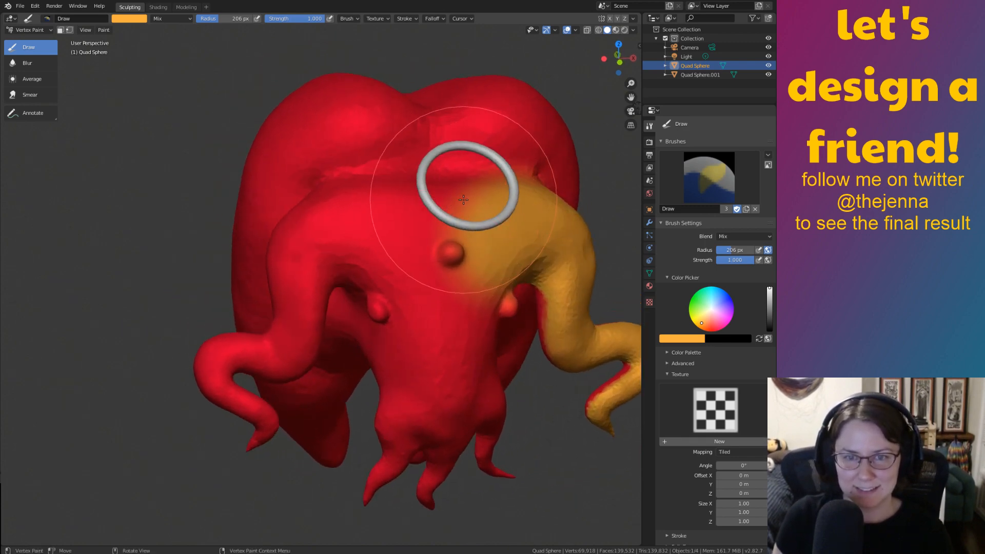
{"action": "mouse_move", "coordinate": [463, 199]}
{"action": "left_mouse_down"}
{"action": "mouse_move", "coordinate": [373, 220]}
{"action": "mouse_move", "coordinate": [308, 253]}
{"action": "mouse_move", "coordinate": [311, 334]}
{"action": "mouse_move", "coordinate": [210, 392]}
{"action": "mouse_move", "coordinate": [268, 453]}
{"action": "left_mouse_up"}
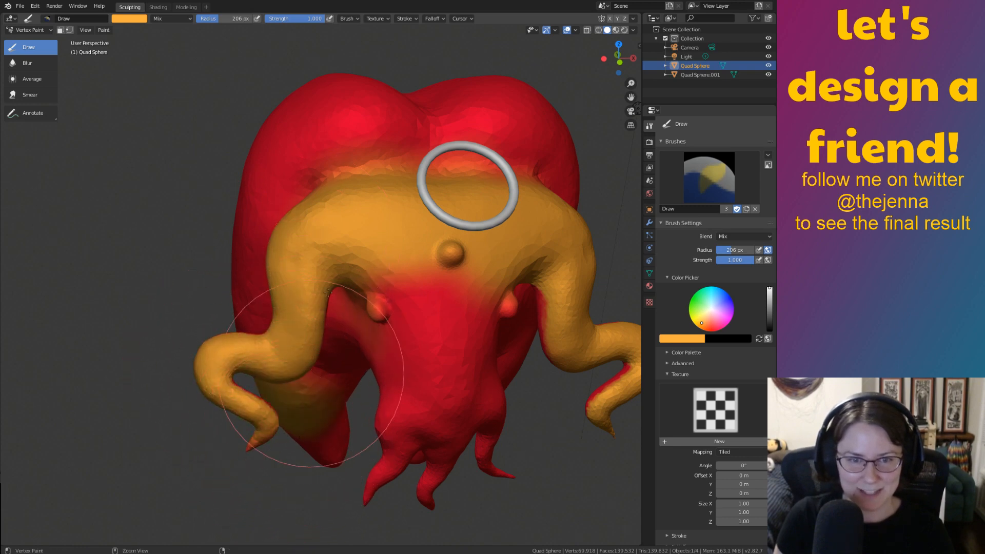
{"action": "key", "text": "ctrl+z"}
{"action": "mouse_move", "coordinate": [463, 200]}
{"action": "left_mouse_down"}
{"action": "mouse_move", "coordinate": [303, 241]}
{"action": "mouse_move", "coordinate": [295, 354]}
{"action": "mouse_move", "coordinate": [226, 418]}
{"action": "mouse_move", "coordinate": [266, 451]}
{"action": "left_mouse_up"}
{"action": "middle_click_drag", "start_coordinate": [266, 450], "coordinate": [458, 410]}
{"action": "mouse_move", "coordinate": [539, 382]}
{"action": "middle_mouse_down"}
{"action": "mouse_move", "coordinate": [457, 340]}
{"action": "mouse_move", "coordinate": [362, 385]}
{"action": "mouse_move", "coordinate": [468, 408]}
{"action": "mouse_move", "coordinate": [465, 393]}
{"action": "middle_mouse_up"}
{"action": "scroll", "coordinate": [482, 423], "scroll_direction": "down", "scroll_amount": 1}
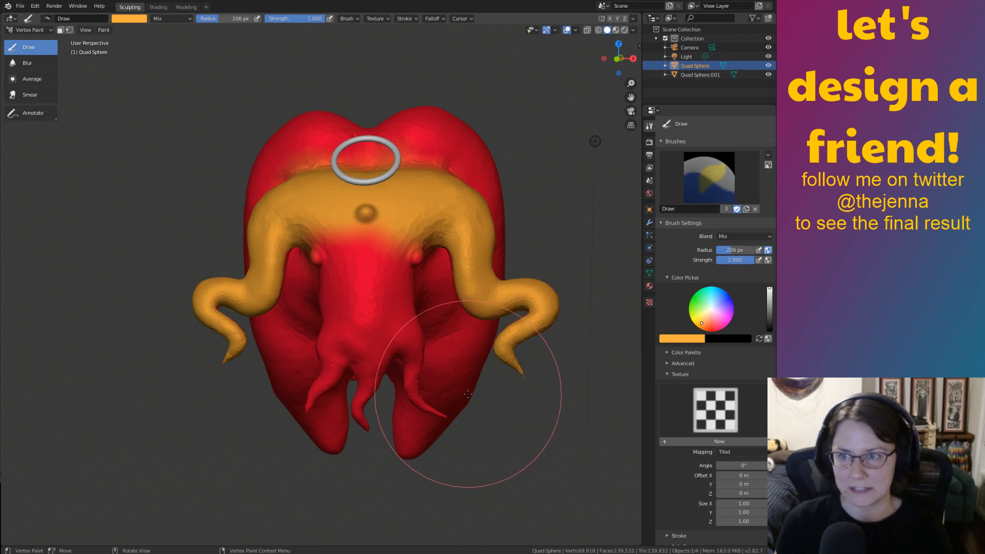
{"action": "mouse_move", "coordinate": [465, 397]}
{"action": "middle_mouse_down"}
{"action": "mouse_move", "coordinate": [542, 410]}
{"action": "mouse_move", "coordinate": [588, 439]}
{"action": "mouse_move", "coordinate": [580, 416]}
{"action": "mouse_move", "coordinate": [550, 435]}
{"action": "mouse_move", "coordinate": [532, 386]}
{"action": "mouse_move", "coordinate": [480, 381]}
{"action": "mouse_move", "coordinate": [475, 391]}
{"action": "mouse_move", "coordinate": [466, 378]}
{"action": "mouse_move", "coordinate": [483, 389]}
{"action": "middle_mouse_up"}
{"action": "key", "text": "ctrl+s"}
Cover the red back side of the creature's right horn with golden orange from tip to base.
{"action": "mouse_move", "coordinate": [531, 360]}
{"action": "middle_mouse_down"}
{"action": "mouse_move", "coordinate": [529, 369]}
{"action": "mouse_move", "coordinate": [470, 371]}
{"action": "mouse_move", "coordinate": [5, 144]}
{"action": "mouse_move", "coordinate": [628, 347]}
{"action": "mouse_move", "coordinate": [594, 328]}
{"action": "mouse_move", "coordinate": [556, 359]}
{"action": "mouse_move", "coordinate": [507, 435]}
{"action": "mouse_move", "coordinate": [470, 341]}
{"action": "mouse_move", "coordinate": [438, 428]}
{"action": "mouse_move", "coordinate": [468, 422]}
{"action": "middle_mouse_up"}
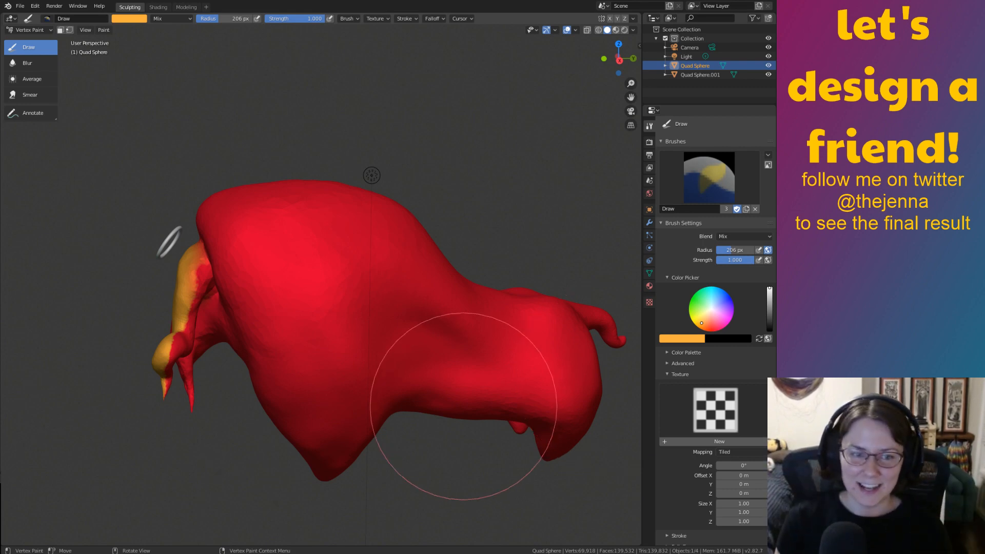
{"action": "mouse_move", "coordinate": [402, 376]}
{"action": "middle_mouse_down"}
{"action": "mouse_move", "coordinate": [642, 449]}
{"action": "mouse_move", "coordinate": [544, 387]}
{"action": "mouse_move", "coordinate": [576, 419]}
{"action": "mouse_move", "coordinate": [536, 383]}
{"action": "mouse_move", "coordinate": [518, 393]}
{"action": "middle_mouse_up"}
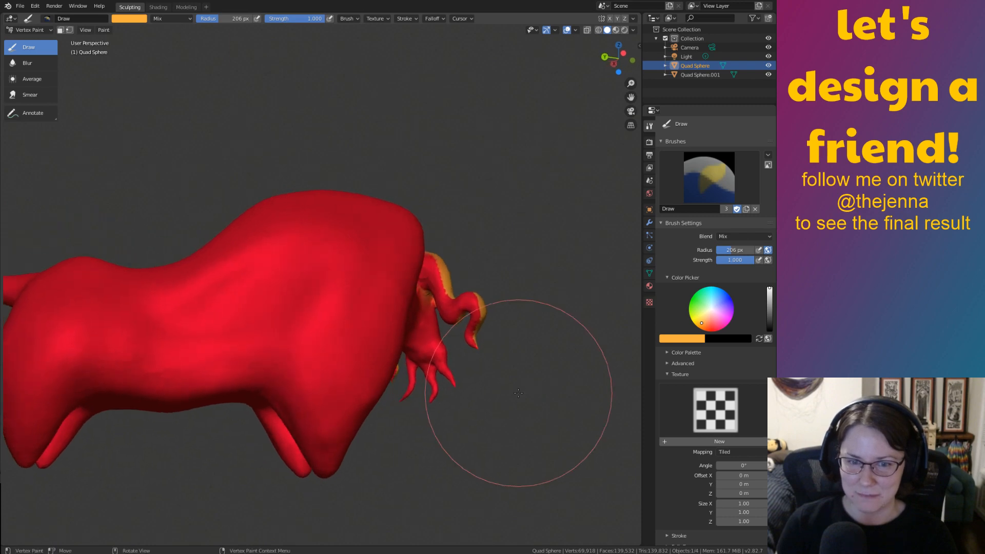
{"action": "scroll", "coordinate": [520, 361], "scroll_direction": "up", "scroll_amount": 2}
{"action": "mouse_move", "coordinate": [520, 360]}
{"action": "middle_mouse_down"}
{"action": "mouse_move", "coordinate": [533, 390]}
{"action": "mouse_move", "coordinate": [520, 408]}
{"action": "mouse_move", "coordinate": [521, 386]}
{"action": "middle_mouse_up"}
{"action": "scroll", "coordinate": [528, 389], "scroll_direction": "up", "scroll_amount": 1}
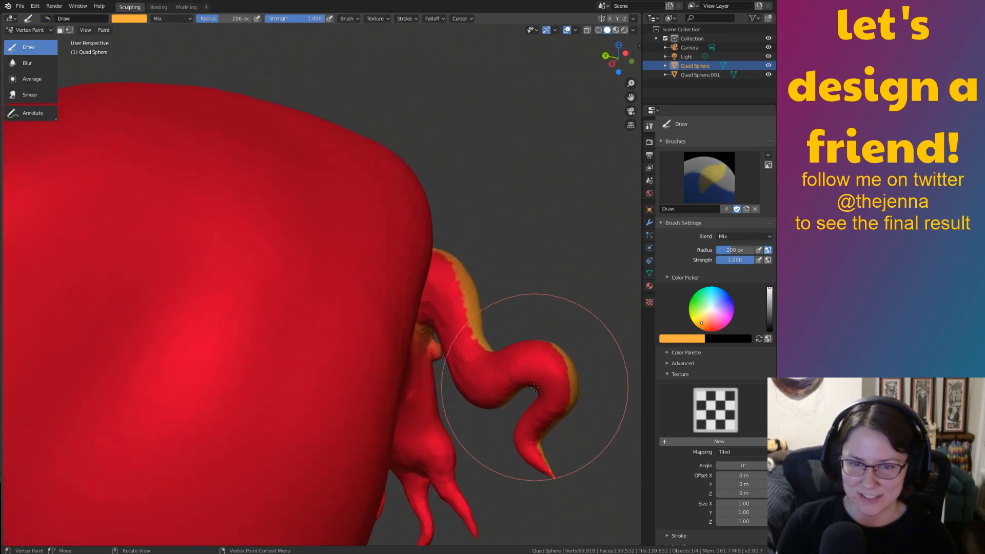
{"action": "mouse_move", "coordinate": [521, 386]}
{"action": "left_mouse_down"}
{"action": "mouse_move", "coordinate": [495, 363]}
{"action": "mouse_move", "coordinate": [544, 463]}
{"action": "left_mouse_up"}
{"action": "left_click_drag", "start_coordinate": [550, 367], "coordinate": [453, 326]}
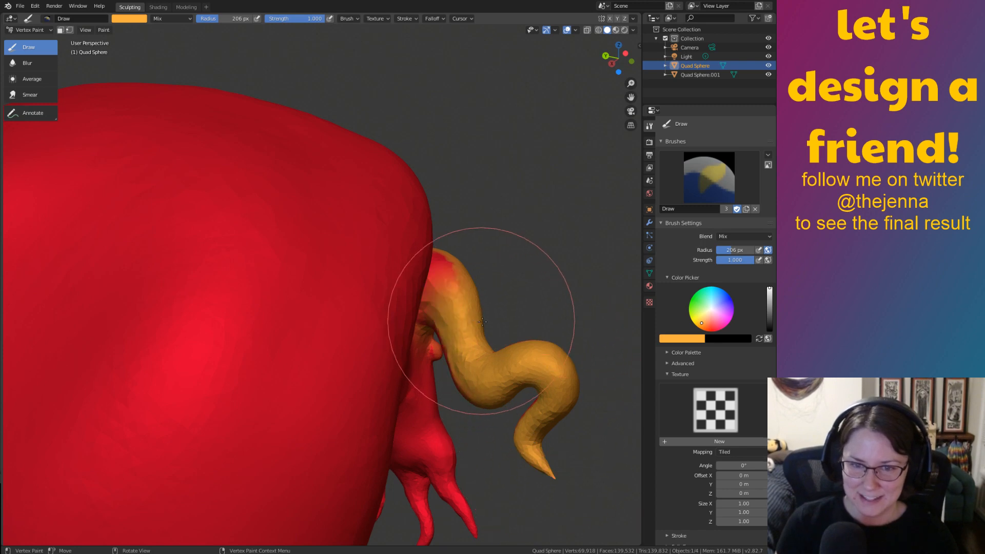
Paint the remaining red underside near the base of the right horn golden orange.
{"action": "middle_click_drag", "start_coordinate": [490, 283], "coordinate": [482, 361]}
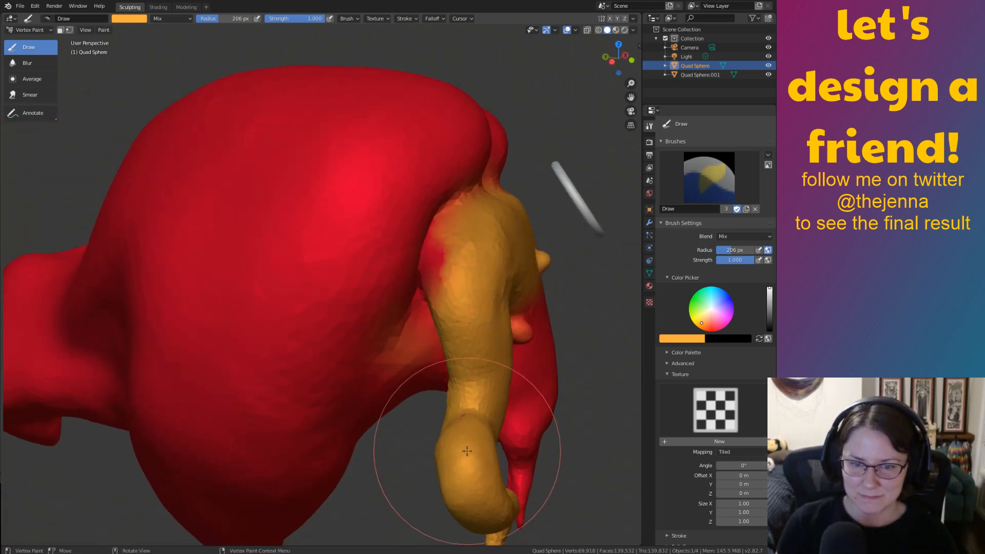
{"action": "mouse_move", "coordinate": [474, 401]}
{"action": "middle_mouse_down"}
{"action": "mouse_move", "coordinate": [297, 362]}
{"action": "mouse_move", "coordinate": [458, 351]}
{"action": "mouse_move", "coordinate": [454, 329]}
{"action": "middle_mouse_up"}
{"action": "left_click_drag", "start_coordinate": [303, 266], "coordinate": [331, 248]}
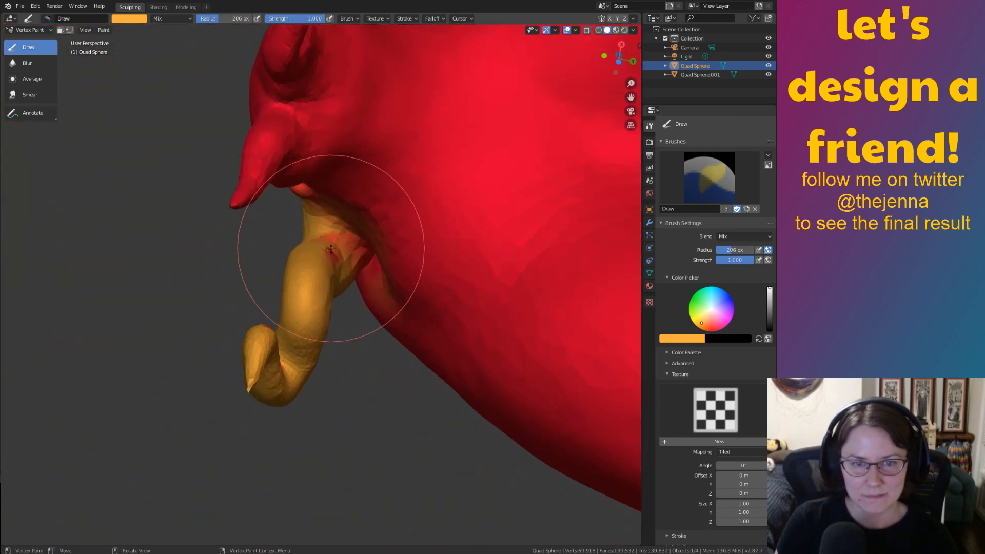
Paint over the missed red streak inside the right horn's curl near its tip with golden orange.
{"action": "middle_click_drag", "start_coordinate": [308, 313], "coordinate": [300, 420]}
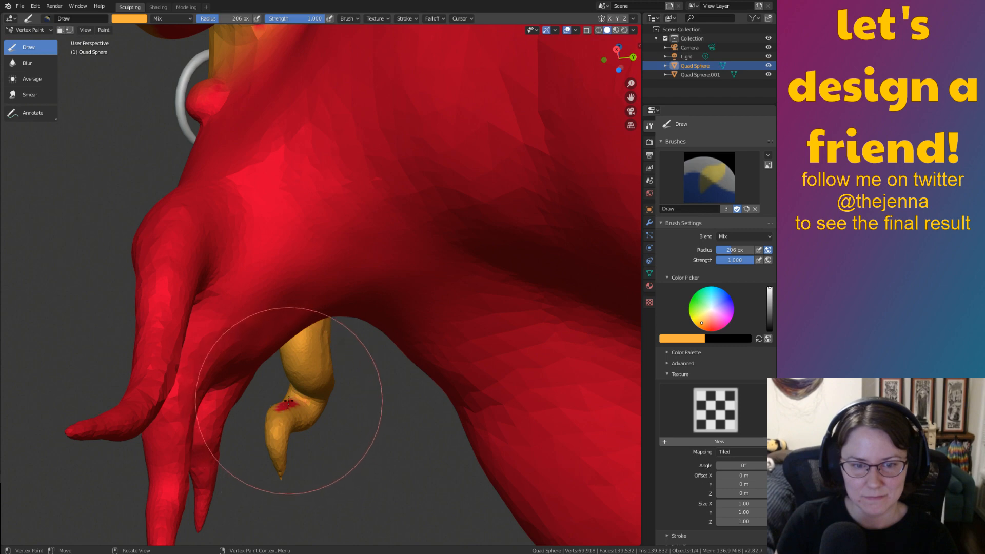
{"action": "middle_click_drag", "start_coordinate": [324, 458], "coordinate": [268, 413], "text": "ctrl"}
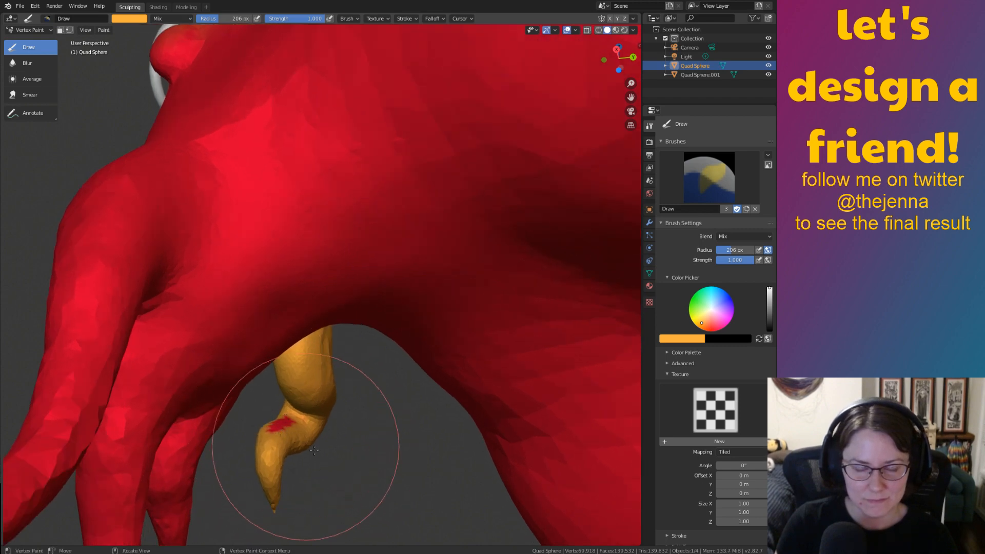
{"action": "mouse_move", "coordinate": [314, 450]}
{"action": "middle_mouse_down", "text": "ctrl"}
{"action": "mouse_move", "coordinate": [277, 439]}
{"action": "mouse_move", "coordinate": [219, 451]}
{"action": "mouse_move", "coordinate": [241, 462]}
{"action": "mouse_move", "coordinate": [231, 477]}
{"action": "mouse_move", "coordinate": [267, 456]}
{"action": "mouse_move", "coordinate": [204, 410]}
{"action": "mouse_move", "coordinate": [312, 324]}
{"action": "mouse_move", "coordinate": [407, 414]}
{"action": "mouse_move", "coordinate": [352, 340]}
{"action": "mouse_move", "coordinate": [352, 315]}
{"action": "middle_mouse_up", "text": "ctrl"}
{"action": "middle_click_drag", "start_coordinate": [330, 208], "coordinate": [332, 430]}
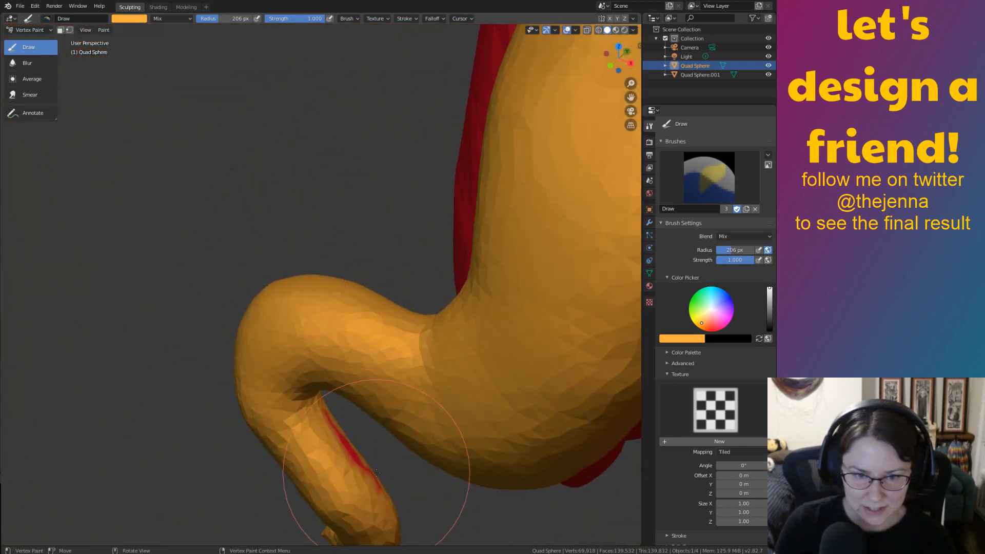
{"action": "middle_click_drag", "start_coordinate": [367, 466], "coordinate": [205, 390]}
{"action": "mouse_move", "coordinate": [272, 440]}
{"action": "middle_mouse_down", "text": "shift"}
{"action": "mouse_move", "coordinate": [202, 374]}
{"action": "mouse_move", "coordinate": [303, 257]}
{"action": "mouse_move", "coordinate": [340, 175]}
{"action": "middle_mouse_up", "text": "shift"}
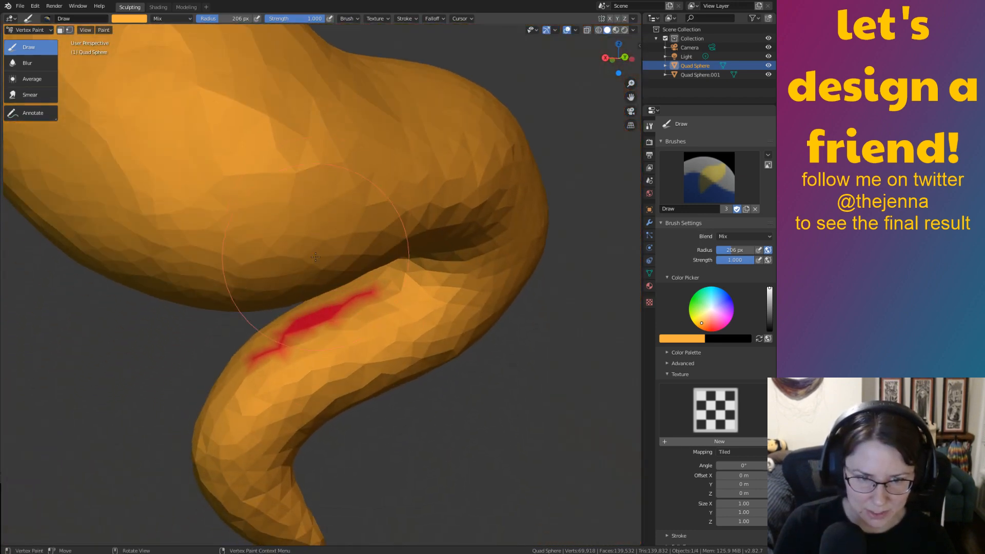
{"action": "mouse_move", "coordinate": [336, 304]}
{"action": "middle_mouse_down"}
{"action": "mouse_move", "coordinate": [365, 374]}
{"action": "mouse_move", "coordinate": [336, 293]}
{"action": "mouse_move", "coordinate": [374, 296]}
{"action": "mouse_move", "coordinate": [358, 358]}
{"action": "mouse_move", "coordinate": [462, 329]}
{"action": "mouse_move", "coordinate": [450, 263]}
{"action": "mouse_move", "coordinate": [440, 407]}
{"action": "mouse_move", "coordinate": [493, 250]}
{"action": "mouse_move", "coordinate": [424, 169]}
{"action": "mouse_move", "coordinate": [525, 212]}
{"action": "mouse_move", "coordinate": [547, 131]}
{"action": "mouse_move", "coordinate": [531, 117]}
{"action": "mouse_move", "coordinate": [524, 131]}
{"action": "mouse_move", "coordinate": [547, 230]}
{"action": "mouse_move", "coordinate": [414, 307]}
{"action": "mouse_move", "coordinate": [332, 295]}
{"action": "middle_mouse_up"}
{"action": "middle_click_drag", "start_coordinate": [324, 135], "coordinate": [355, 143]}
{"action": "mouse_move", "coordinate": [249, 144]}
{"action": "left_mouse_down"}
{"action": "mouse_move", "coordinate": [217, 57]}
{"action": "mouse_move", "coordinate": [205, 154]}
{"action": "mouse_move", "coordinate": [220, 169]}
{"action": "mouse_move", "coordinate": [296, 67]}
{"action": "left_mouse_up"}
Extend the golden orange over the right horn's base where it meets the body.
{"action": "middle_click_drag", "start_coordinate": [296, 67], "coordinate": [306, 252]}
{"action": "mouse_move", "coordinate": [305, 252]}
{"action": "left_mouse_down"}
{"action": "mouse_move", "coordinate": [321, 82]}
{"action": "mouse_move", "coordinate": [349, 77]}
{"action": "left_mouse_up"}
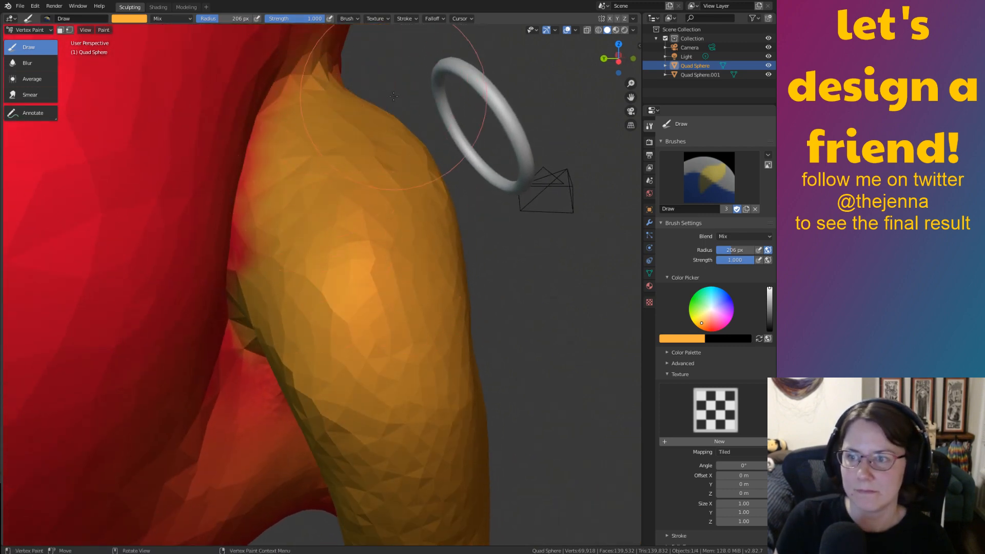
{"action": "middle_click_drag", "start_coordinate": [362, 128], "coordinate": [344, 137]}
{"action": "left_click_drag", "start_coordinate": [279, 171], "coordinate": [261, 265]}
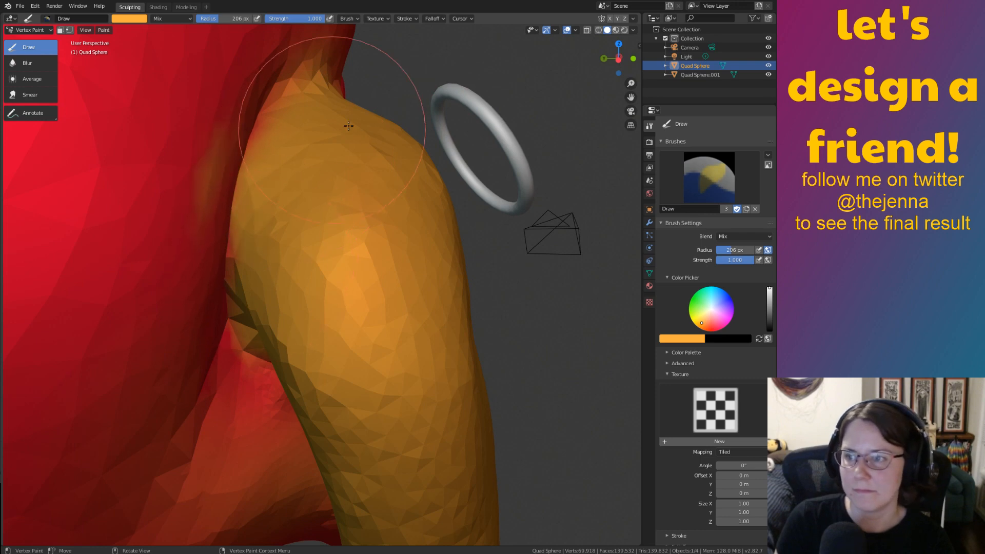
Cover the red back side of the creature's left horn with golden orange from tip to upper bend.
{"action": "mouse_move", "coordinate": [348, 125]}
{"action": "middle_mouse_down"}
{"action": "mouse_move", "coordinate": [299, 175]}
{"action": "mouse_move", "coordinate": [317, 162]}
{"action": "middle_mouse_up"}
{"action": "middle_click_drag", "start_coordinate": [473, 135], "coordinate": [485, 254], "text": "ctrl"}
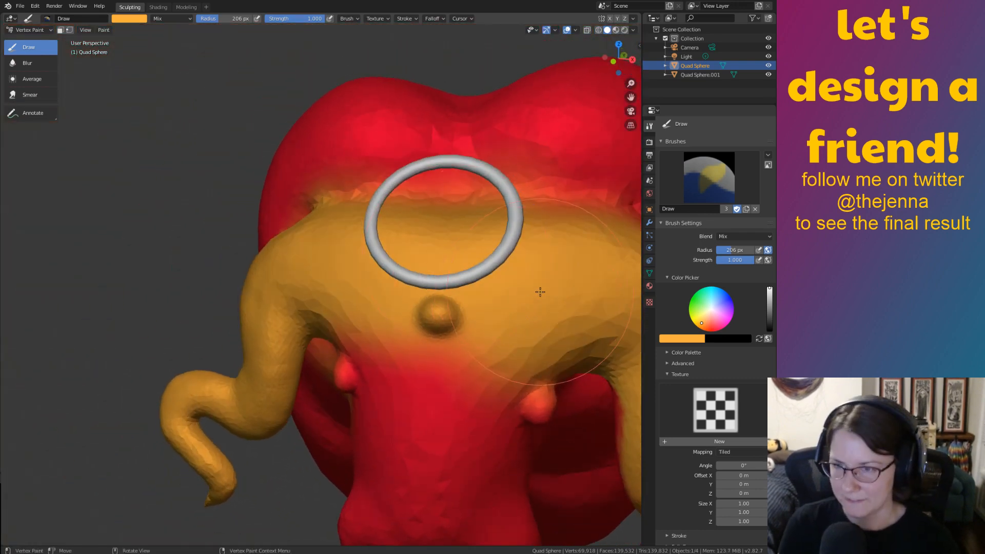
{"action": "middle_click_drag", "start_coordinate": [540, 292], "coordinate": [467, 272]}
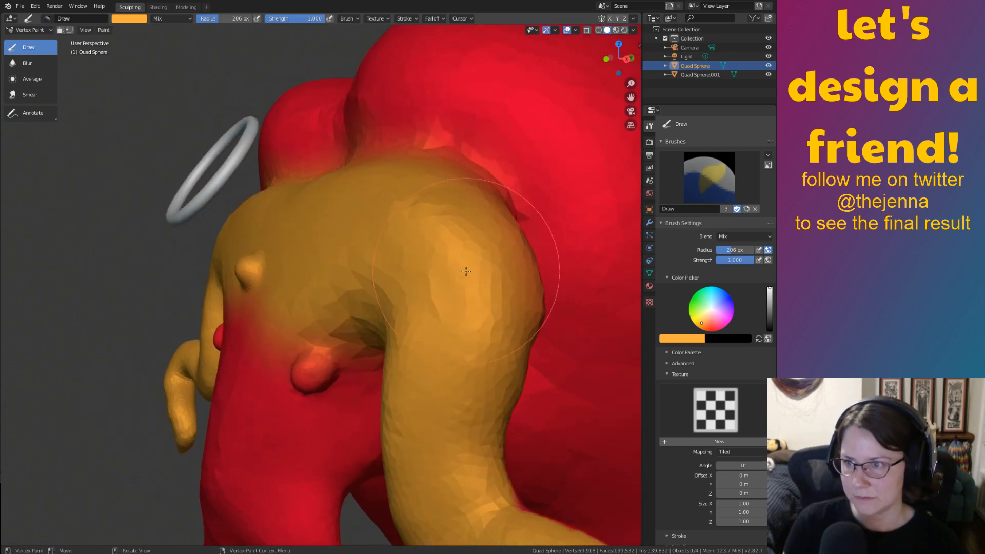
{"action": "middle_click_drag", "start_coordinate": [504, 339], "coordinate": [568, 252], "text": "shift"}
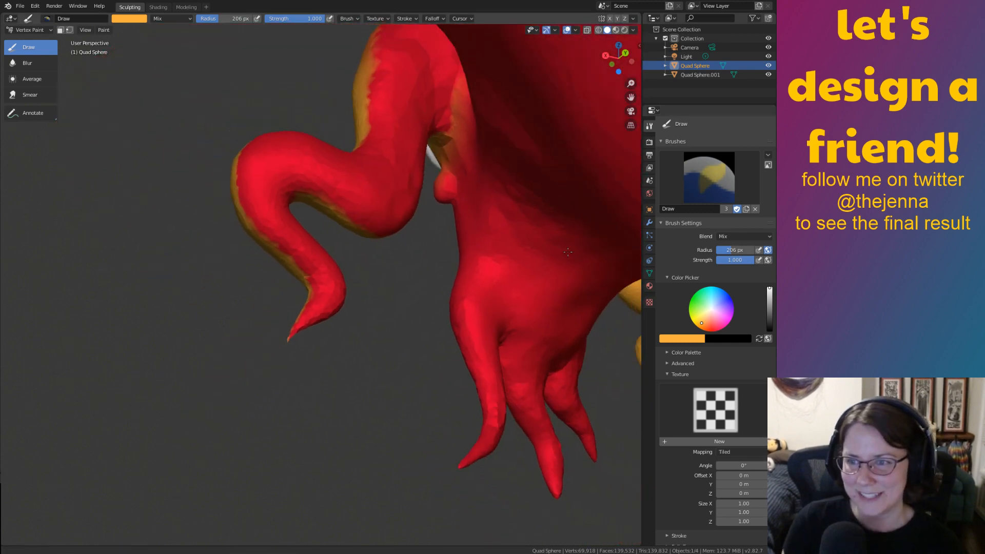
{"action": "mouse_move", "coordinate": [329, 183]}
{"action": "left_mouse_down"}
{"action": "mouse_move", "coordinate": [312, 180]}
{"action": "mouse_move", "coordinate": [330, 295]}
{"action": "mouse_move", "coordinate": [301, 308]}
{"action": "mouse_move", "coordinate": [405, 77]}
{"action": "mouse_move", "coordinate": [390, 71]}
{"action": "left_mouse_up"}
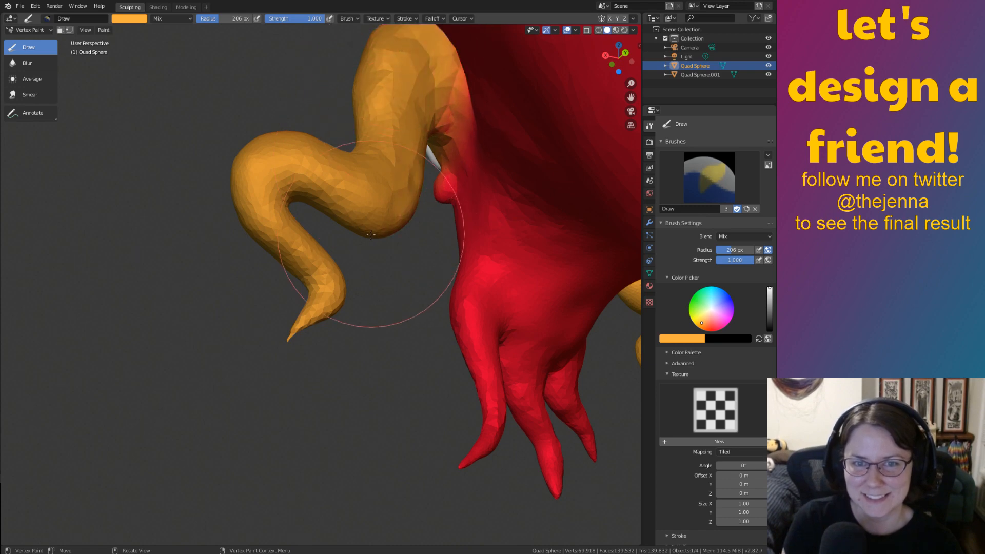
Examine the left horn, its base and its curled tip from several sides for missed red areas.
{"action": "middle_click_drag", "start_coordinate": [451, 235], "coordinate": [471, 302]}
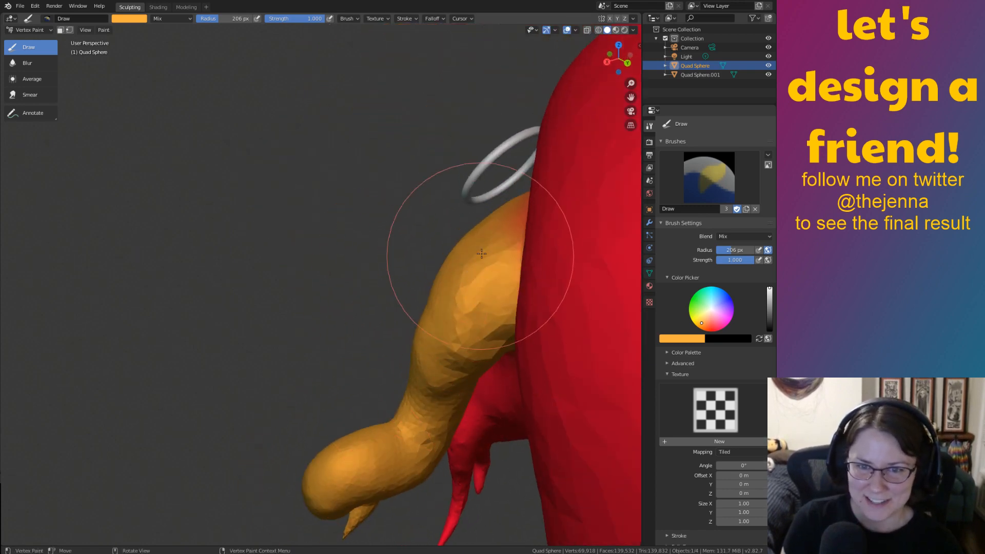
{"action": "middle_click_drag", "start_coordinate": [481, 253], "coordinate": [562, 114]}
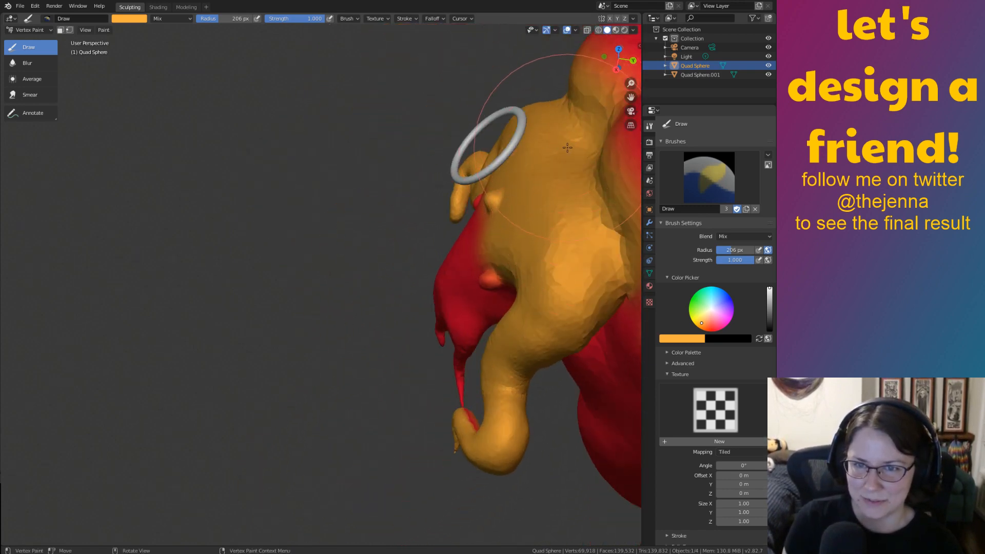
{"action": "mouse_move", "coordinate": [567, 148]}
{"action": "middle_mouse_down"}
{"action": "mouse_move", "coordinate": [599, 156]}
{"action": "mouse_move", "coordinate": [439, 176]}
{"action": "mouse_move", "coordinate": [478, 165]}
{"action": "mouse_move", "coordinate": [444, 104]}
{"action": "mouse_move", "coordinate": [573, 199]}
{"action": "mouse_move", "coordinate": [406, 176]}
{"action": "mouse_move", "coordinate": [451, 231]}
{"action": "middle_mouse_up"}
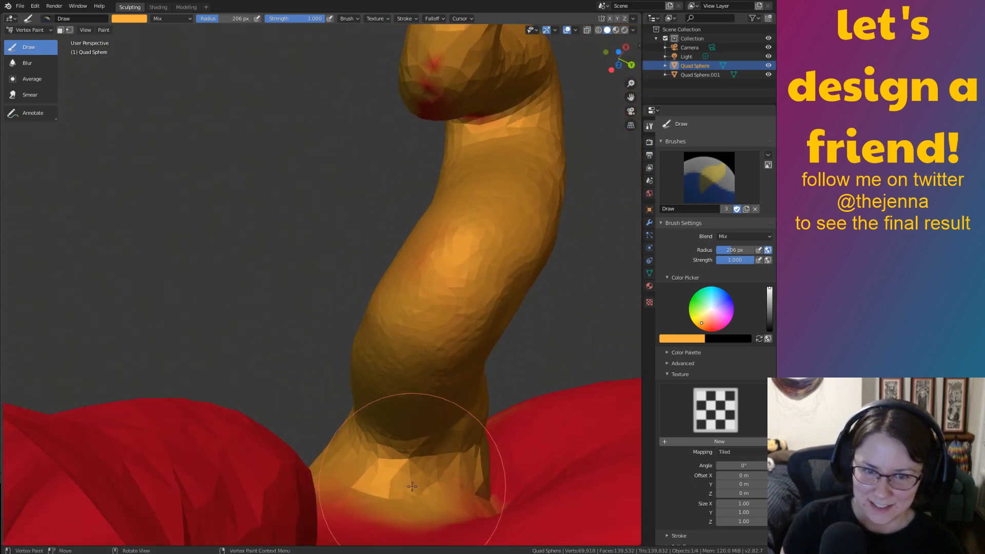
{"action": "middle_click_drag", "start_coordinate": [490, 186], "coordinate": [479, 343]}
{"action": "middle_click_drag", "start_coordinate": [385, 176], "coordinate": [661, 152]}
{"action": "middle_click_drag", "start_coordinate": [513, 85], "coordinate": [473, 384]}
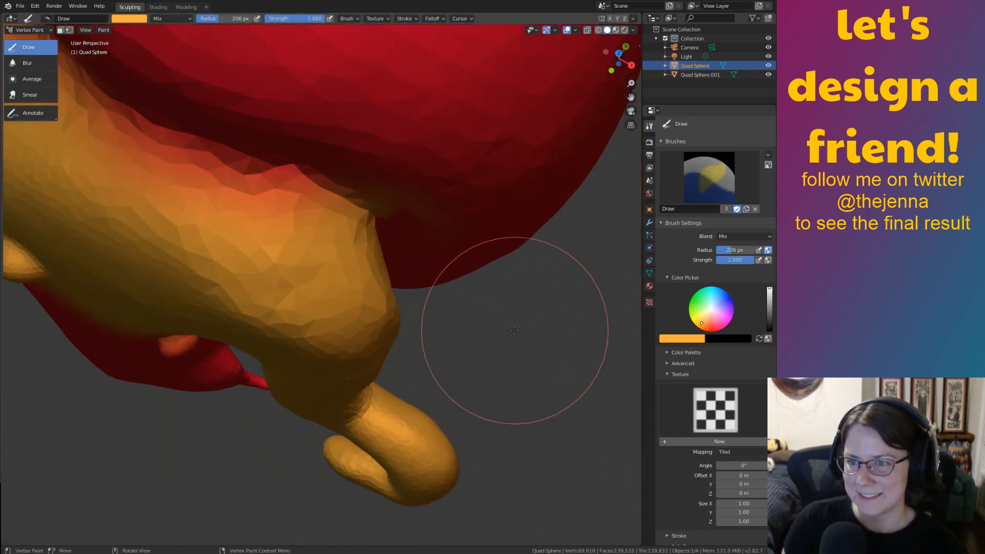
{"action": "middle_click_drag", "start_coordinate": [515, 330], "coordinate": [570, 246]}
{"action": "middle_click_drag", "start_coordinate": [411, 298], "coordinate": [536, 290]}
{"action": "scroll", "coordinate": [536, 289], "scroll_direction": "down", "scroll_amount": 2}
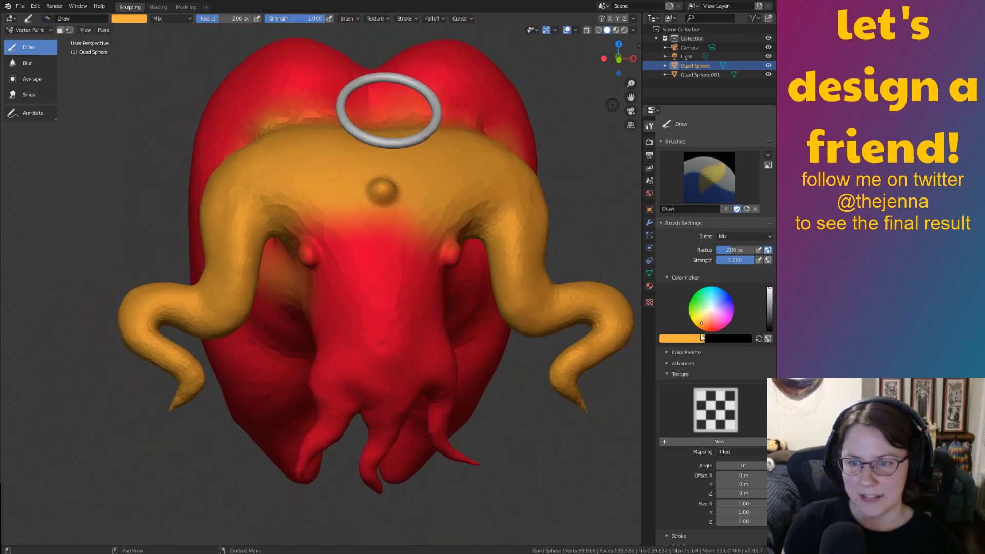
Set the brush color to a deeper red-orange and shade the curled tips of both horns with it.
{"action": "left_click_drag", "start_coordinate": [713, 330], "coordinate": [707, 327]}
{"action": "mouse_move", "coordinate": [176, 418]}
{"action": "left_mouse_down"}
{"action": "mouse_move", "coordinate": [154, 407]}
{"action": "mouse_move", "coordinate": [156, 323]}
{"action": "left_mouse_up"}
{"action": "left_click_drag", "start_coordinate": [582, 407], "coordinate": [613, 331]}
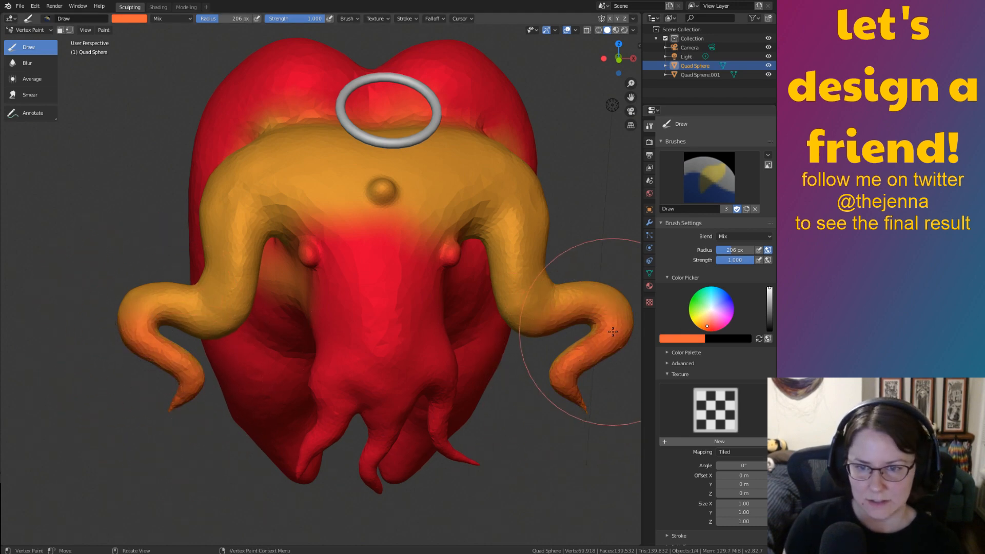
Paint the back and underside of one side arm's curled lower end orange, down to the tip.
{"action": "middle_click_drag", "start_coordinate": [604, 357], "coordinate": [464, 306]}
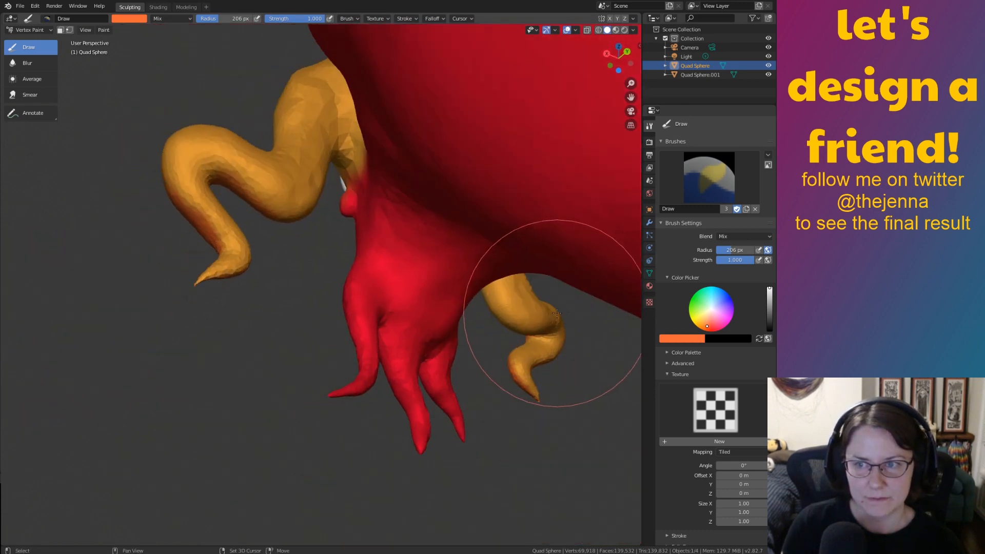
{"action": "middle_click_drag", "start_coordinate": [556, 311], "coordinate": [667, 353], "text": "shift"}
{"action": "scroll", "coordinate": [667, 353], "scroll_direction": "down", "scroll_amount": 1}
{"action": "mouse_move", "coordinate": [523, 374]}
{"action": "middle_mouse_down"}
{"action": "mouse_move", "coordinate": [451, 334]}
{"action": "mouse_move", "coordinate": [430, 355]}
{"action": "mouse_move", "coordinate": [513, 374]}
{"action": "mouse_move", "coordinate": [354, 362]}
{"action": "middle_mouse_up"}
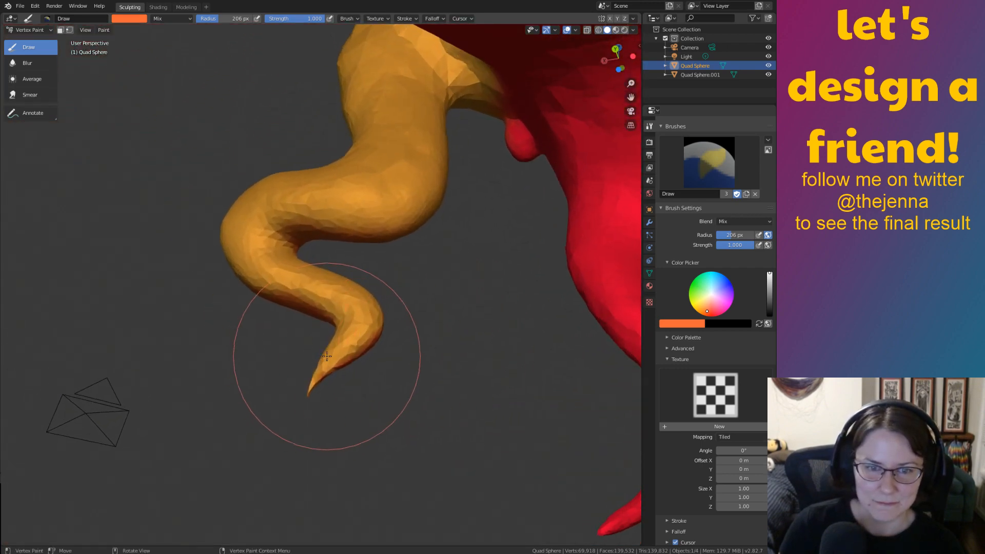
{"action": "mouse_move", "coordinate": [326, 355]}
{"action": "left_mouse_down"}
{"action": "mouse_move", "coordinate": [308, 402]}
{"action": "mouse_move", "coordinate": [281, 329]}
{"action": "left_mouse_up"}
{"action": "middle_click_drag", "start_coordinate": [282, 329], "coordinate": [267, 316]}
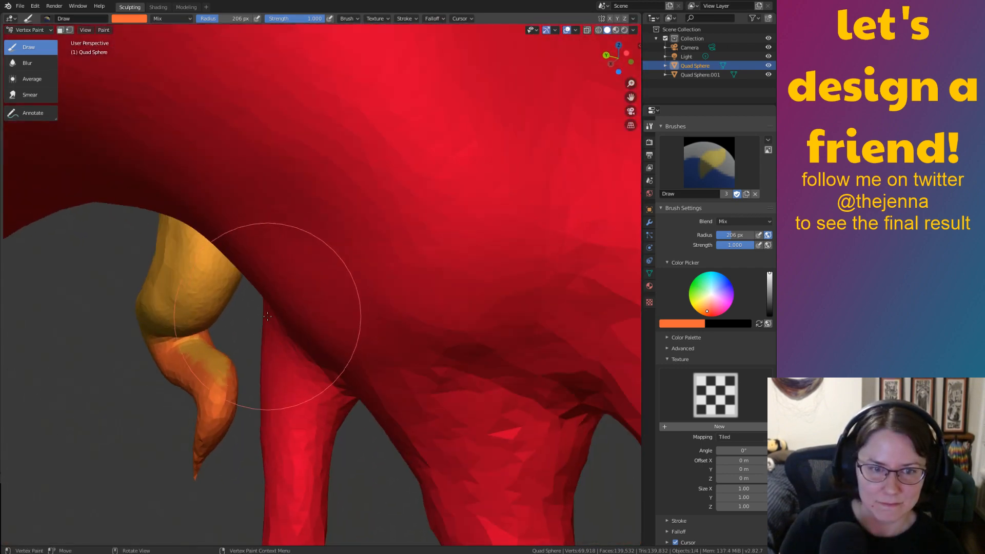
{"action": "left_click_drag", "start_coordinate": [219, 368], "coordinate": [203, 349]}
{"action": "middle_click_drag", "start_coordinate": [233, 371], "coordinate": [195, 395]}
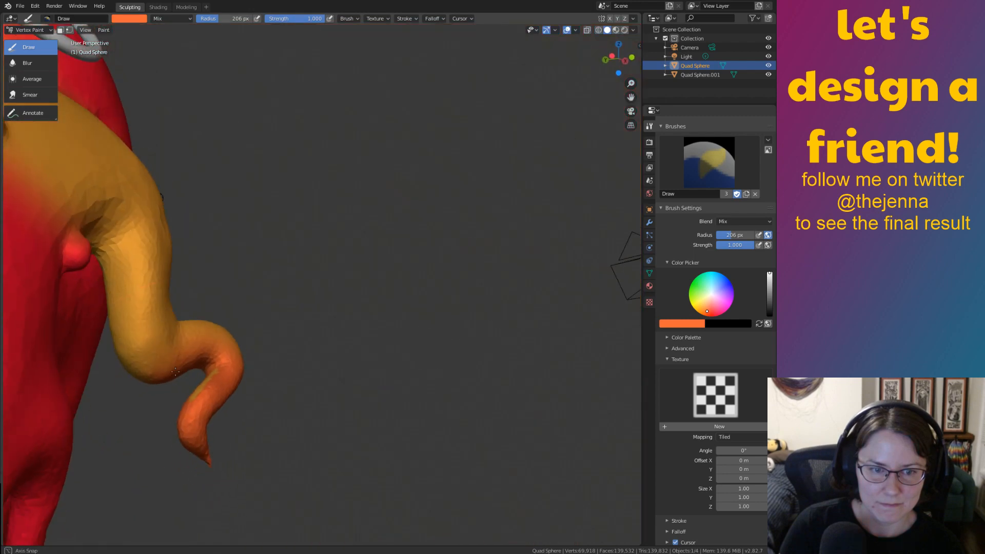
Extend the orange over the outer bend of the side arm, undoing the stray stroke near its tip.
{"action": "middle_click_drag", "start_coordinate": [288, 381], "coordinate": [347, 353]}
{"action": "left_click_drag", "start_coordinate": [428, 418], "coordinate": [488, 368]}
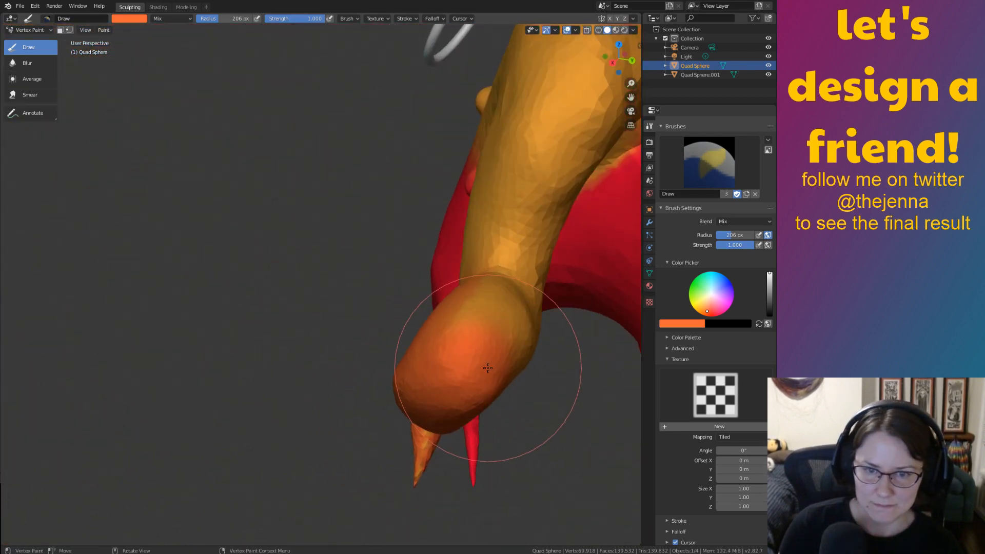
{"action": "middle_click_drag", "start_coordinate": [488, 460], "coordinate": [477, 394]}
{"action": "left_click_drag", "start_coordinate": [468, 503], "coordinate": [475, 480]}
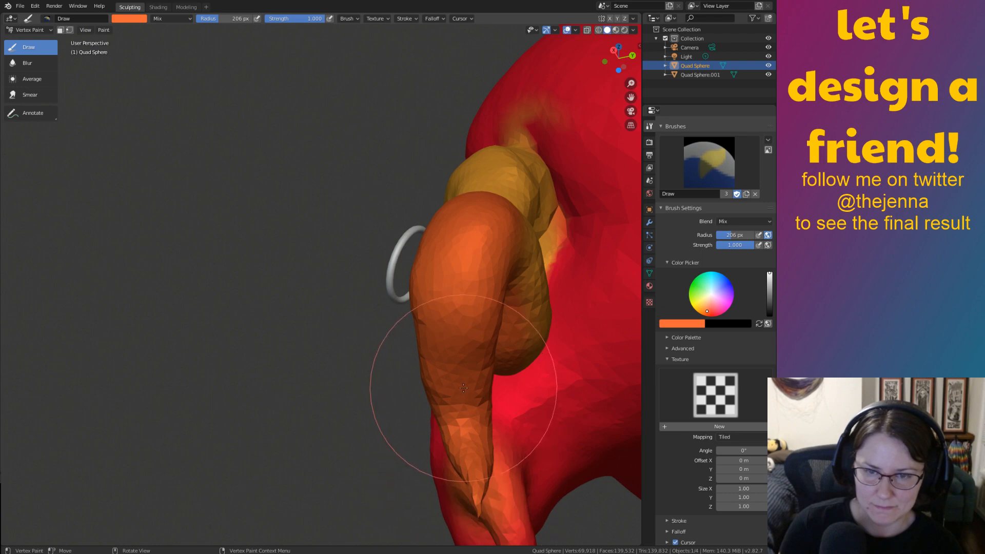
{"action": "key", "text": "ctrl+z"}
{"action": "mouse_move", "coordinate": [474, 363]}
{"action": "middle_mouse_down"}
{"action": "mouse_move", "coordinate": [473, 409]}
{"action": "mouse_move", "coordinate": [425, 371]}
{"action": "mouse_move", "coordinate": [391, 376]}
{"action": "middle_mouse_up"}
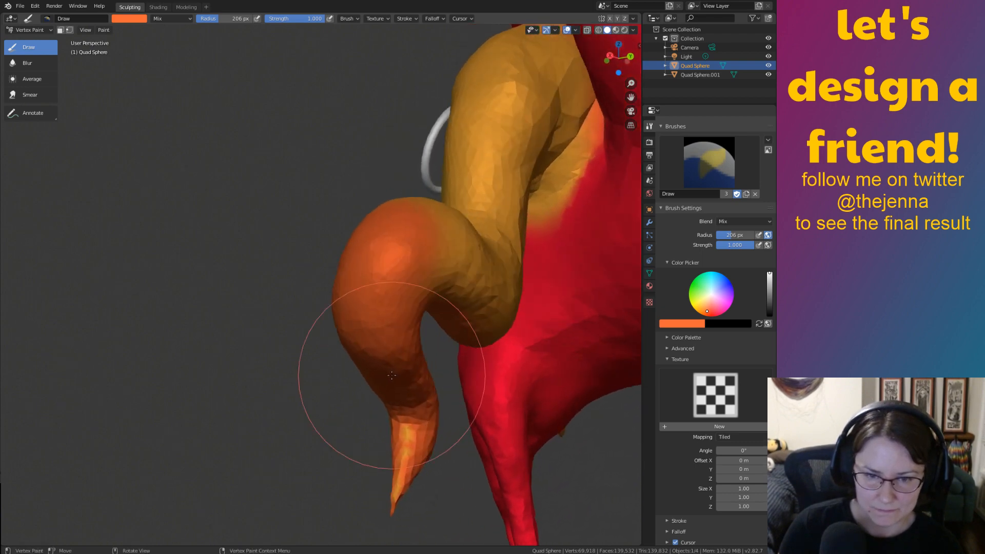
{"action": "middle_click_drag", "start_coordinate": [406, 445], "coordinate": [357, 314]}
{"action": "mouse_move", "coordinate": [430, 272]}
{"action": "middle_mouse_down"}
{"action": "mouse_move", "coordinate": [472, 308]}
{"action": "mouse_move", "coordinate": [403, 281]}
{"action": "mouse_move", "coordinate": [389, 308]}
{"action": "middle_mouse_up"}
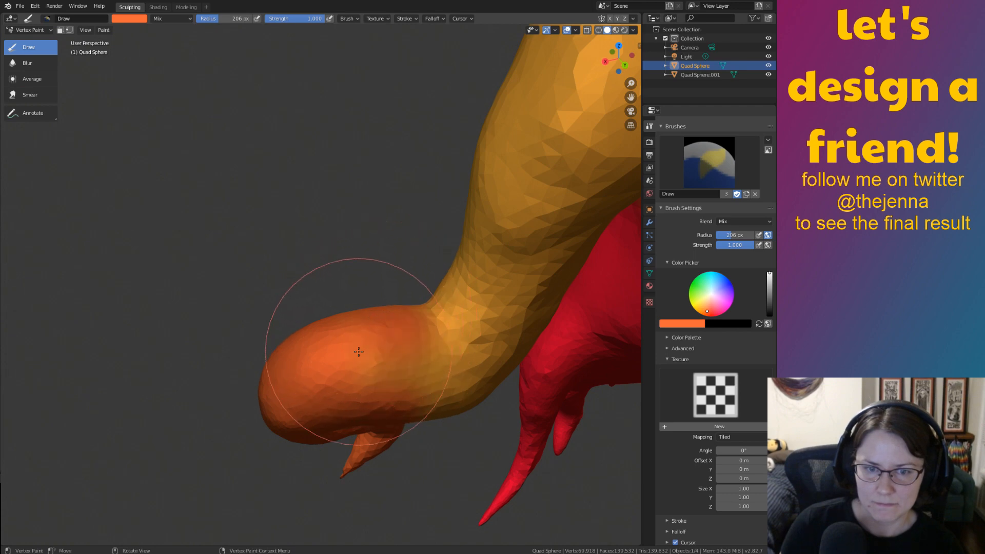
Paint the back and inner side of the opposite arm's curled end orange.
{"action": "mouse_move", "coordinate": [379, 396]}
{"action": "middle_mouse_down"}
{"action": "mouse_move", "coordinate": [556, 429]}
{"action": "mouse_move", "coordinate": [382, 270]}
{"action": "mouse_move", "coordinate": [377, 384]}
{"action": "middle_mouse_up"}
{"action": "mouse_move", "coordinate": [307, 305]}
{"action": "middle_mouse_down", "text": "shift"}
{"action": "mouse_move", "coordinate": [336, 282]}
{"action": "mouse_move", "coordinate": [580, 237]}
{"action": "mouse_move", "coordinate": [562, 321]}
{"action": "middle_mouse_up", "text": "shift"}
{"action": "middle_click_drag", "start_coordinate": [436, 326], "coordinate": [479, 332]}
{"action": "middle_click_drag", "start_coordinate": [282, 346], "coordinate": [563, 294]}
{"action": "mouse_move", "coordinate": [501, 418]}
{"action": "middle_mouse_down"}
{"action": "mouse_move", "coordinate": [494, 297]}
{"action": "mouse_move", "coordinate": [510, 326]}
{"action": "mouse_move", "coordinate": [499, 328]}
{"action": "middle_mouse_up"}
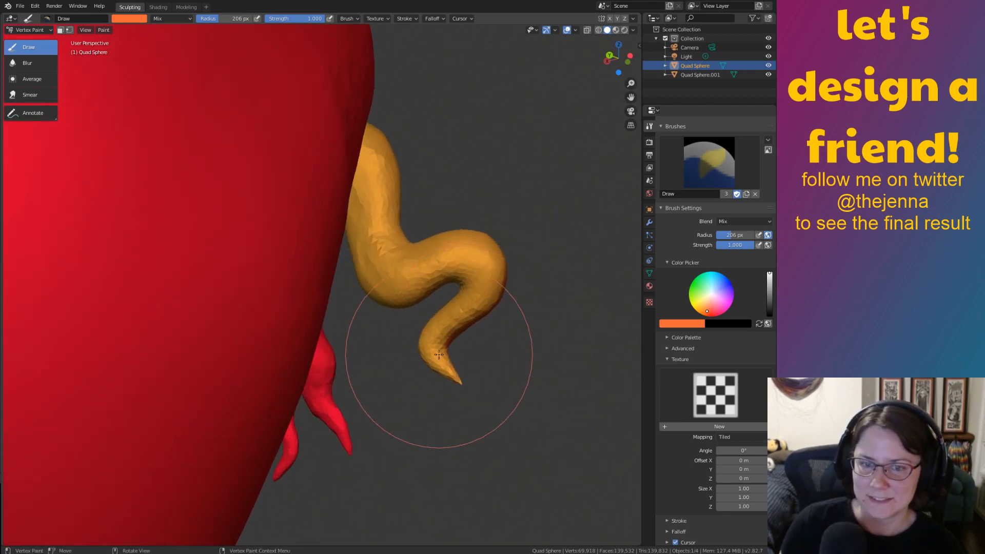
{"action": "mouse_move", "coordinate": [494, 269]}
{"action": "middle_mouse_down"}
{"action": "mouse_move", "coordinate": [484, 439]}
{"action": "mouse_move", "coordinate": [474, 393]}
{"action": "mouse_move", "coordinate": [329, 346]}
{"action": "middle_mouse_up"}
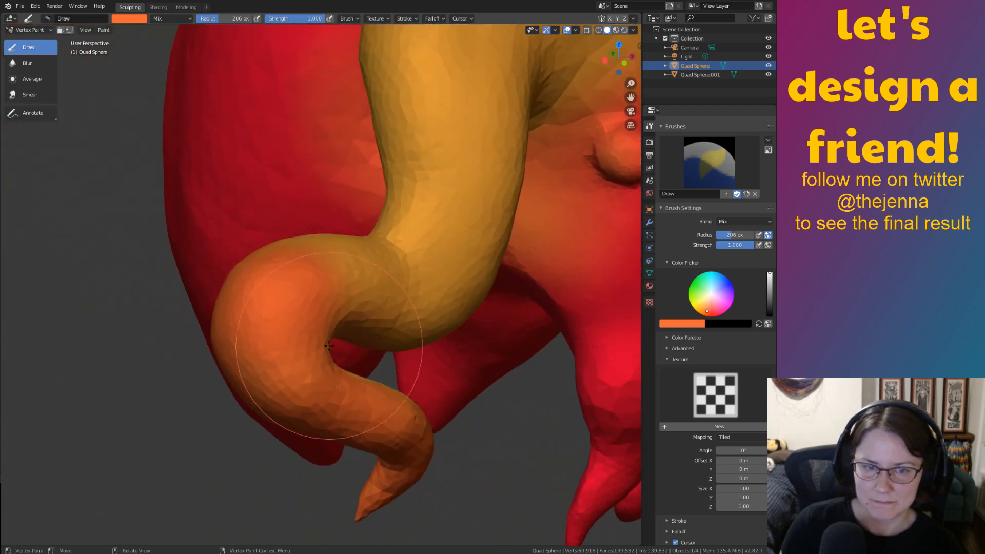
{"action": "mouse_move", "coordinate": [356, 272]}
{"action": "middle_mouse_down"}
{"action": "mouse_move", "coordinate": [285, 322]}
{"action": "mouse_move", "coordinate": [440, 278]}
{"action": "middle_mouse_up"}
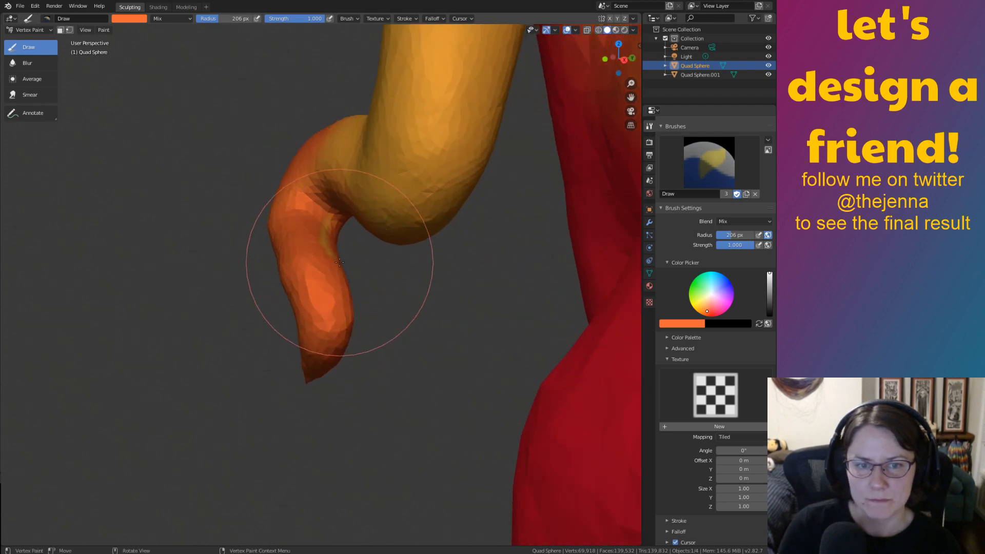
{"action": "middle_click_drag", "start_coordinate": [339, 262], "coordinate": [409, 319]}
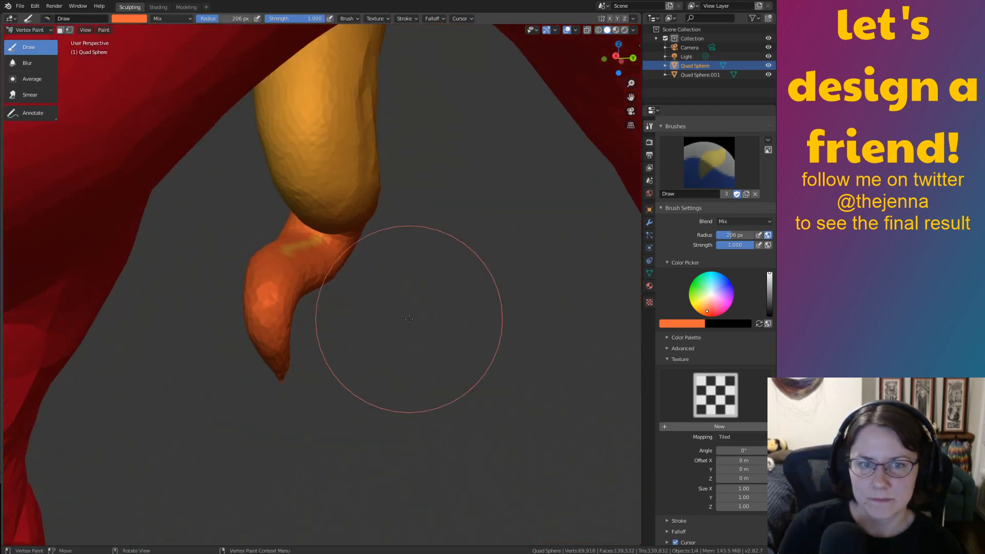
Cover the leftover yellow patches around the opposite arm's bend with orange.
{"action": "scroll", "coordinate": [369, 283], "scroll_direction": "up", "scroll_amount": 6}
{"action": "mouse_move", "coordinate": [267, 221]}
{"action": "middle_mouse_down", "text": "shift"}
{"action": "mouse_move", "coordinate": [361, 218]}
{"action": "mouse_move", "coordinate": [458, 189]}
{"action": "mouse_move", "coordinate": [517, 281]}
{"action": "mouse_move", "coordinate": [501, 247]}
{"action": "middle_mouse_up", "text": "shift"}
{"action": "scroll", "coordinate": [360, 216], "scroll_direction": "down", "scroll_amount": 1}
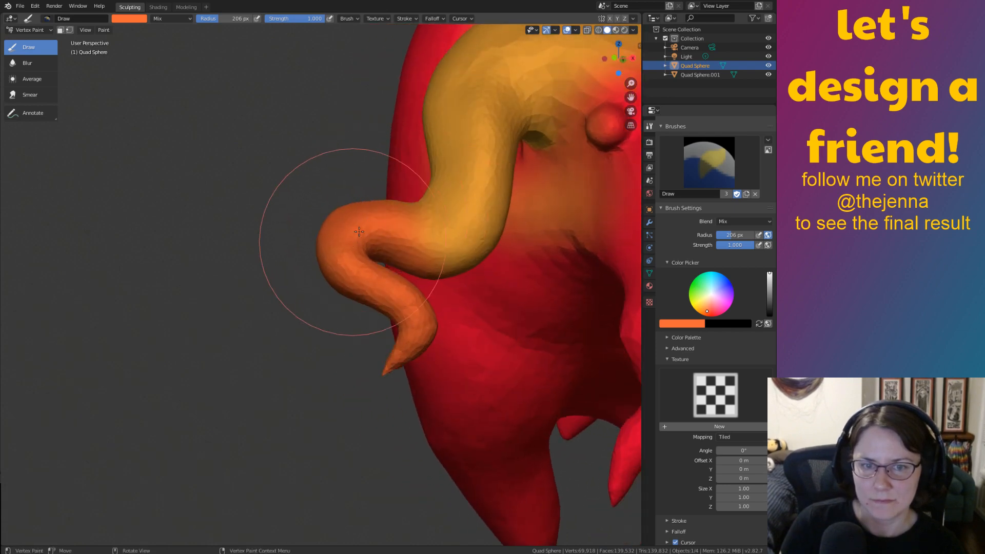
{"action": "middle_click_drag", "start_coordinate": [359, 231], "coordinate": [513, 317]}
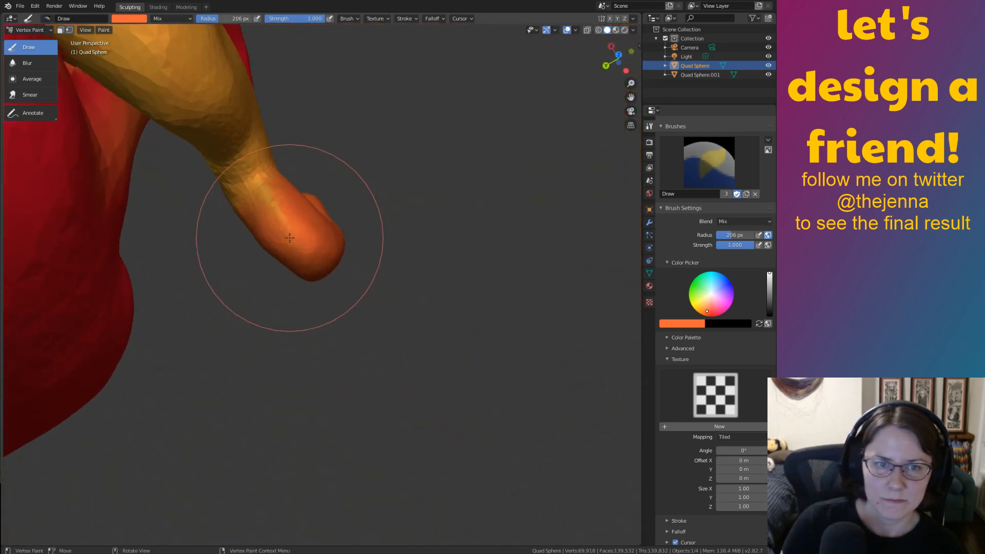
{"action": "mouse_move", "coordinate": [312, 206]}
{"action": "middle_mouse_down"}
{"action": "mouse_move", "coordinate": [287, 222]}
{"action": "mouse_move", "coordinate": [520, 207]}
{"action": "mouse_move", "coordinate": [474, 217]}
{"action": "mouse_move", "coordinate": [489, 134]}
{"action": "middle_mouse_up"}
Paint the three small tentacles below the face orange, blending into the red at their bases.
{"action": "mouse_move", "coordinate": [451, 220]}
{"action": "middle_mouse_down"}
{"action": "mouse_move", "coordinate": [461, 154]}
{"action": "mouse_move", "coordinate": [390, 128]}
{"action": "mouse_move", "coordinate": [411, 92]}
{"action": "mouse_move", "coordinate": [587, 60]}
{"action": "mouse_move", "coordinate": [454, 182]}
{"action": "middle_mouse_up"}
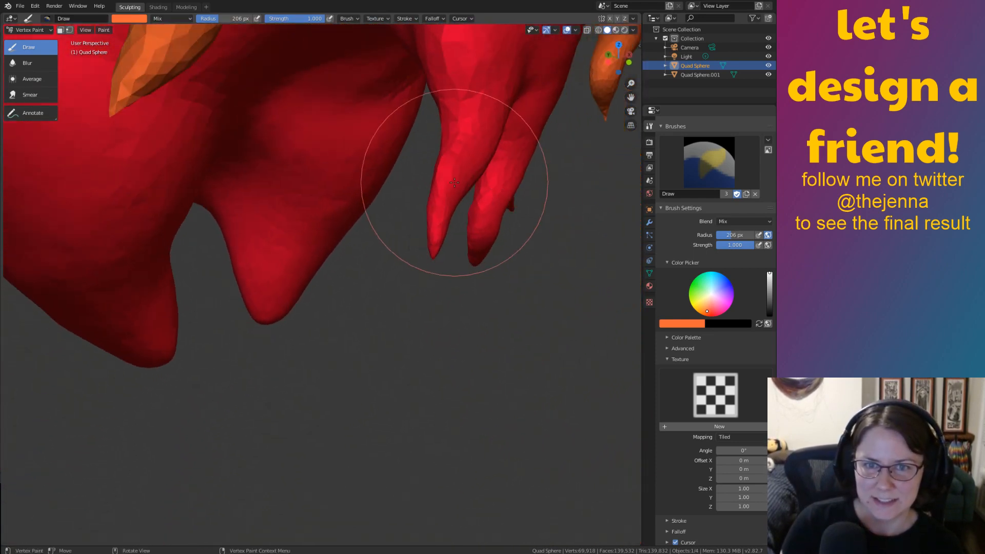
{"action": "middle_click_drag", "start_coordinate": [447, 262], "coordinate": [430, 222]}
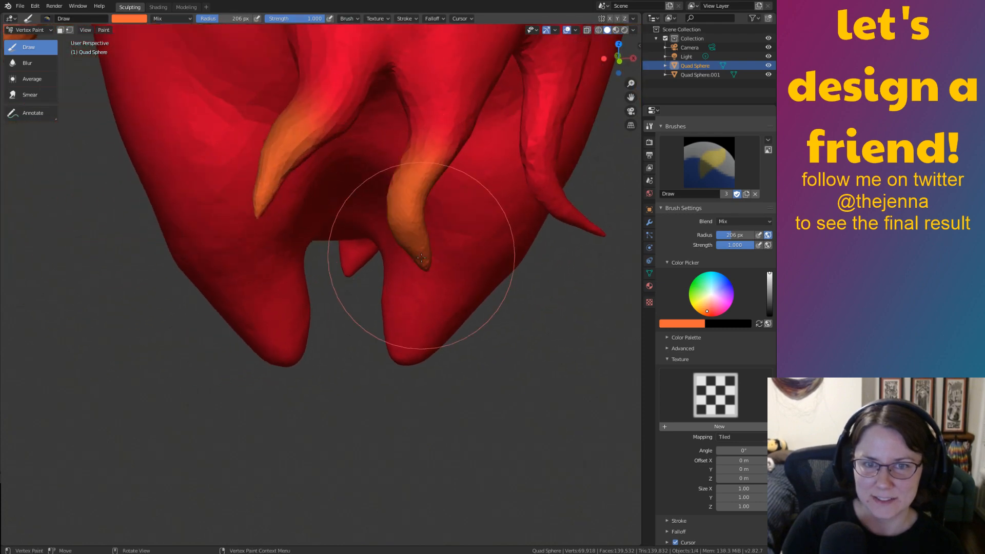
{"action": "middle_click_drag", "start_coordinate": [420, 258], "coordinate": [528, 176]}
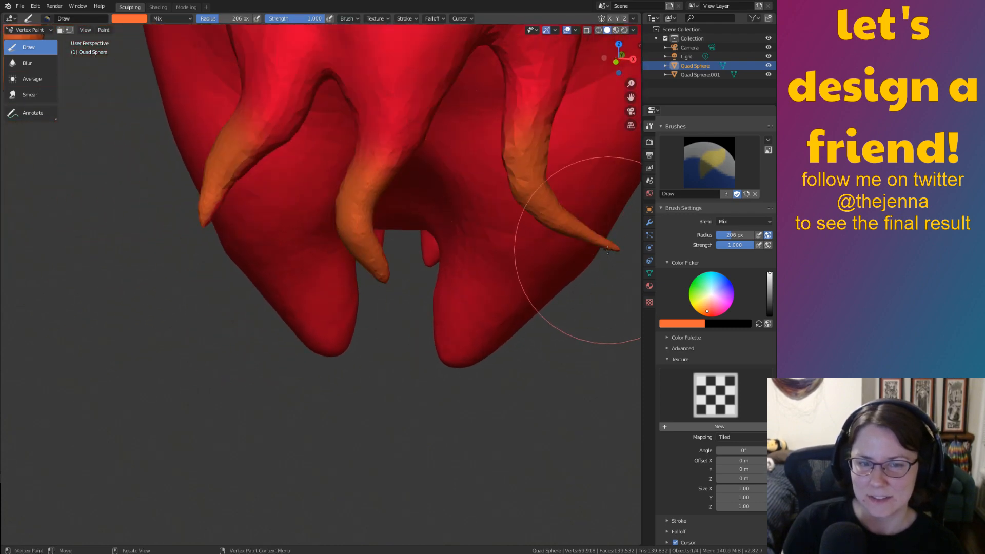
{"action": "mouse_move", "coordinate": [400, 303]}
{"action": "middle_mouse_down"}
{"action": "mouse_move", "coordinate": [252, 285]}
{"action": "mouse_move", "coordinate": [383, 253]}
{"action": "mouse_move", "coordinate": [387, 194]}
{"action": "mouse_move", "coordinate": [500, 258]}
{"action": "mouse_move", "coordinate": [461, 187]}
{"action": "middle_mouse_up"}
{"action": "left_click_drag", "start_coordinate": [462, 187], "coordinate": [531, 262]}
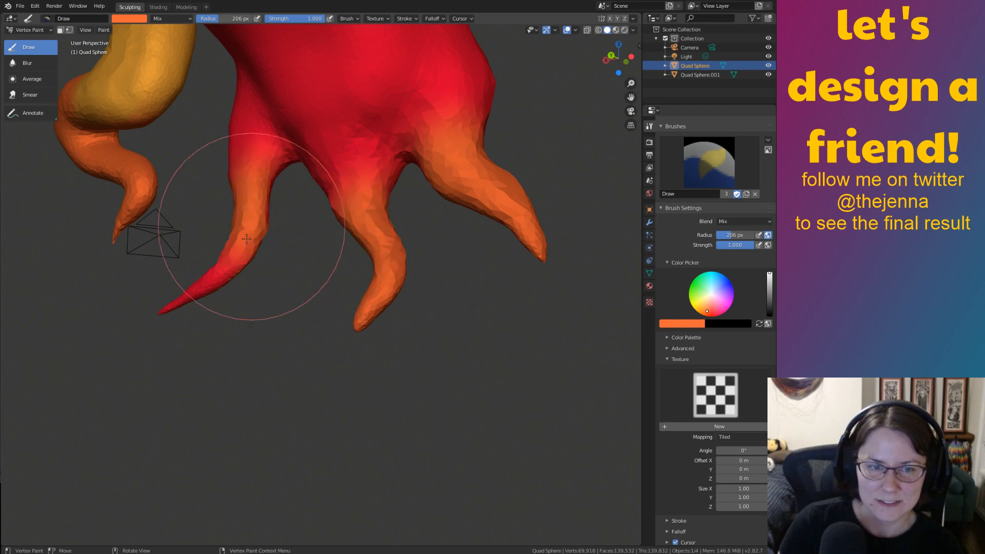
Fill the remaining red areas on the sides and backs of the three face tentacles with orange.
{"action": "middle_click_drag", "start_coordinate": [148, 317], "coordinate": [334, 287]}
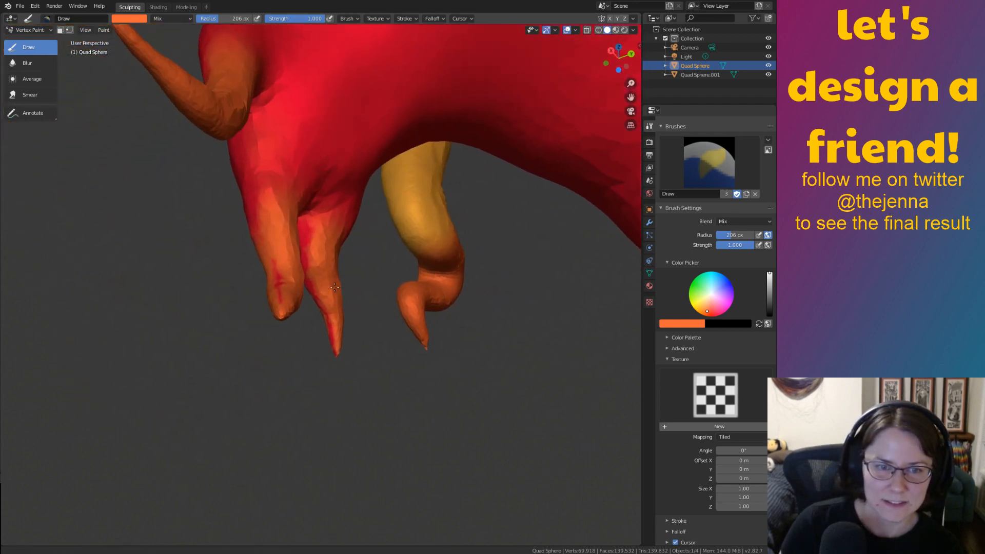
{"action": "middle_click_drag", "start_coordinate": [279, 326], "coordinate": [317, 283]}
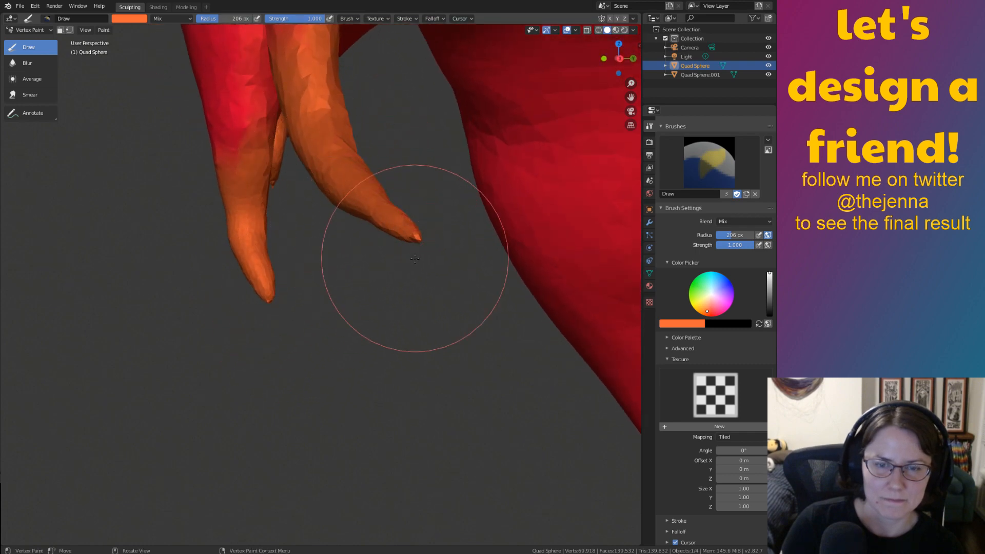
{"action": "middle_click_drag", "start_coordinate": [415, 258], "coordinate": [538, 221]}
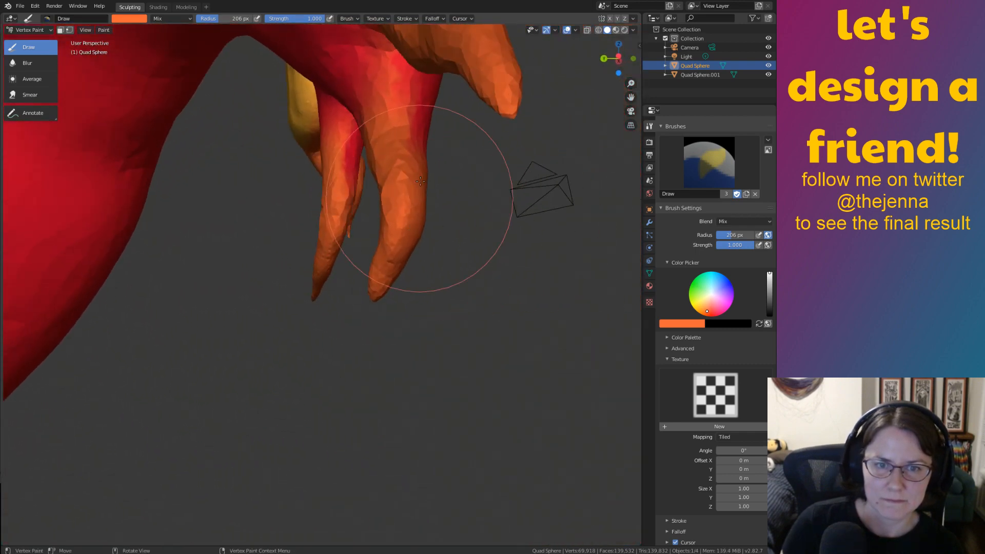
{"action": "middle_click_drag", "start_coordinate": [371, 203], "coordinate": [451, 228]}
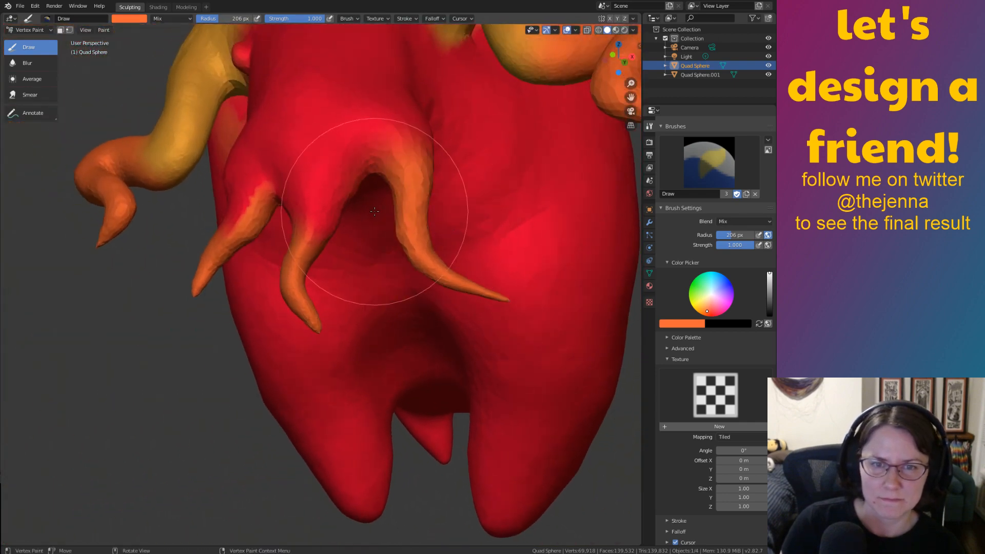
{"action": "middle_click_drag", "start_coordinate": [296, 268], "coordinate": [272, 195]}
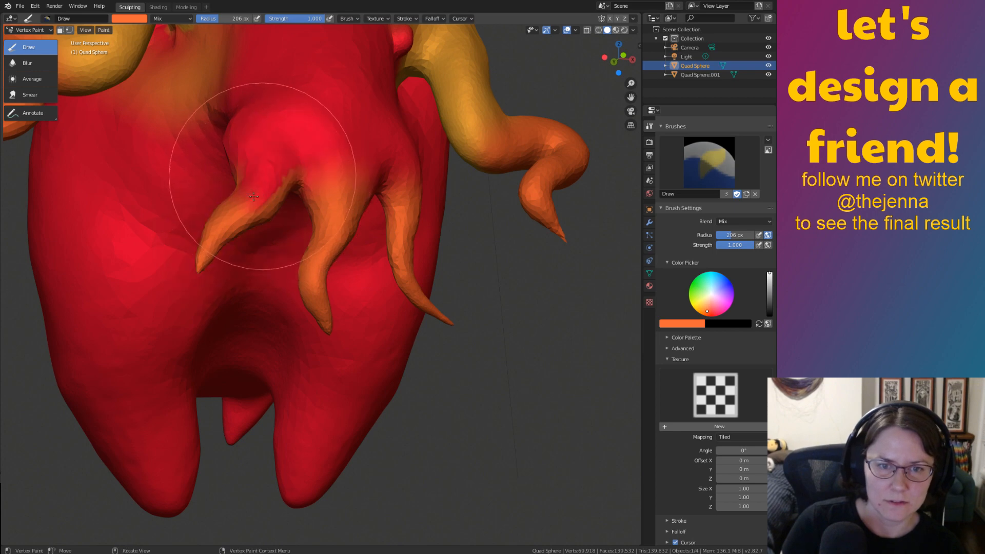
{"action": "middle_click_drag", "start_coordinate": [254, 197], "coordinate": [360, 249]}
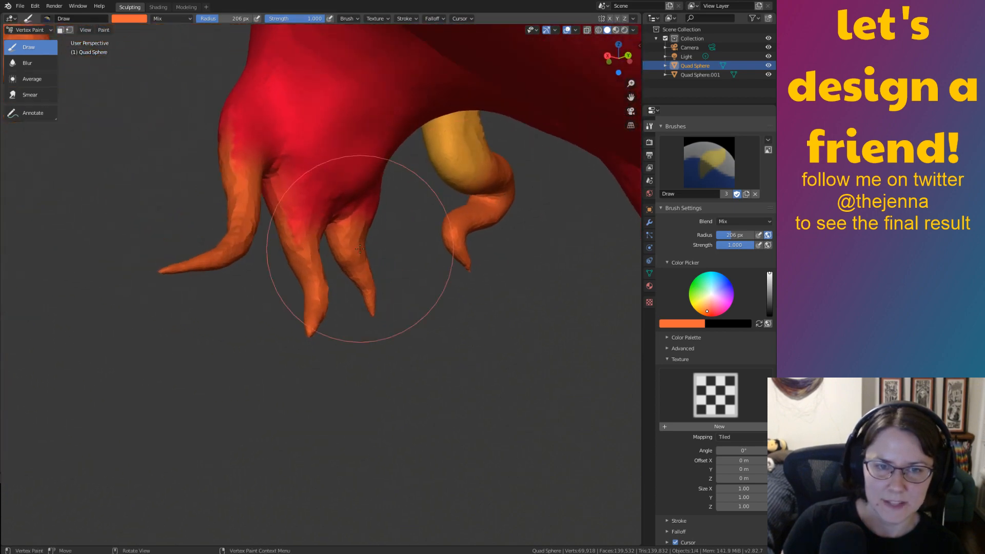
{"action": "middle_click_drag", "start_coordinate": [275, 233], "coordinate": [545, 342]}
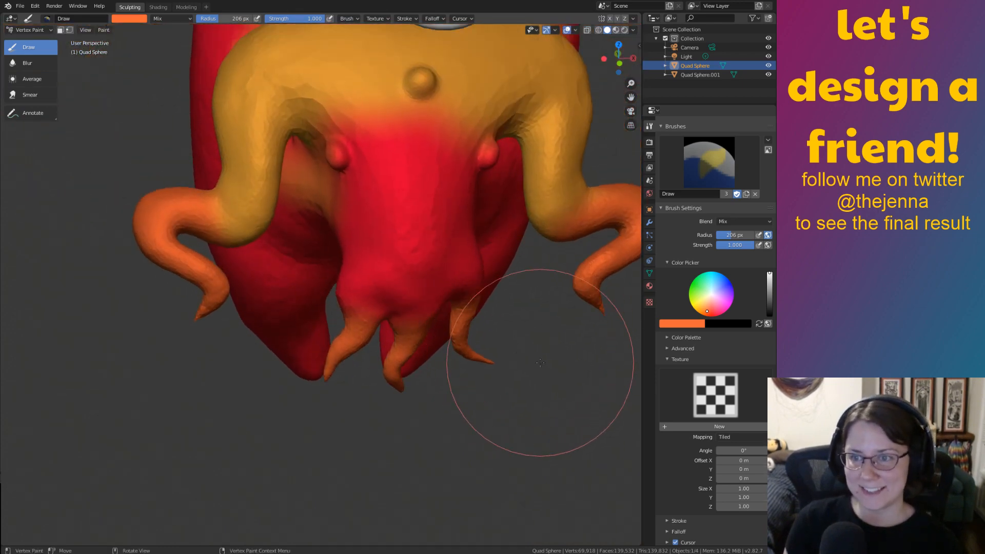
Change the brush colour to a light yellowish orange.
{"action": "middle_click_drag", "start_coordinate": [507, 262], "coordinate": [395, 230]}
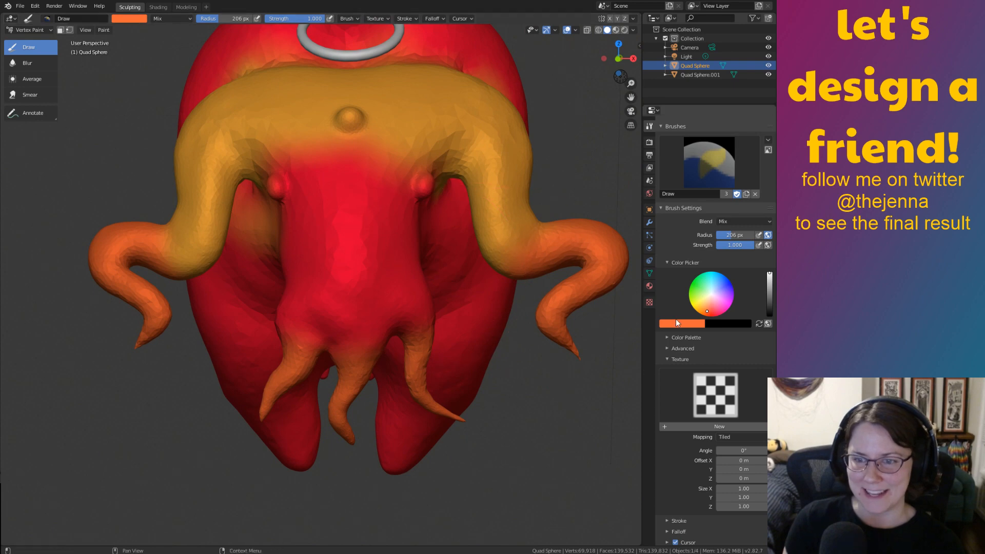
{"action": "right_click", "coordinate": [701, 304]}
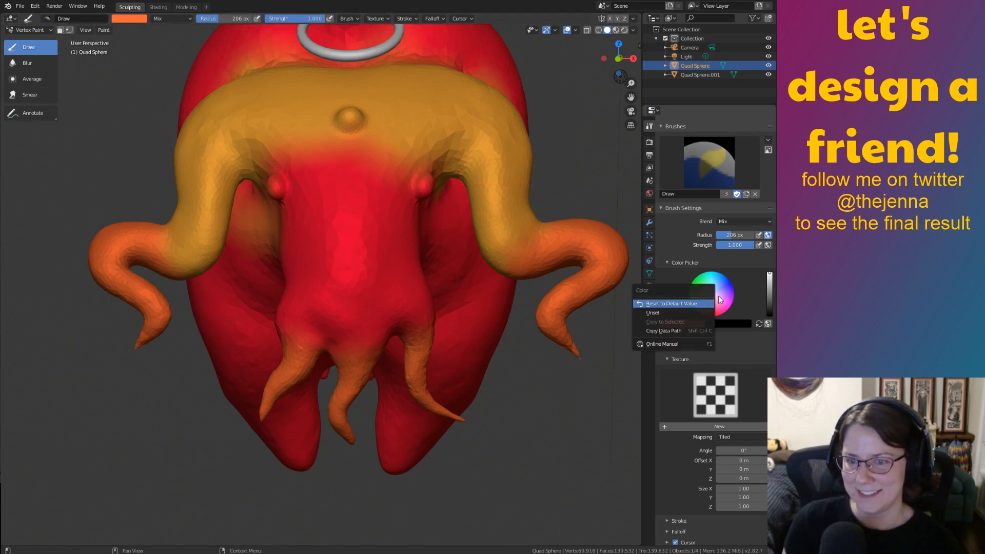
{"action": "left_click_drag", "start_coordinate": [702, 300], "coordinate": [702, 306]}
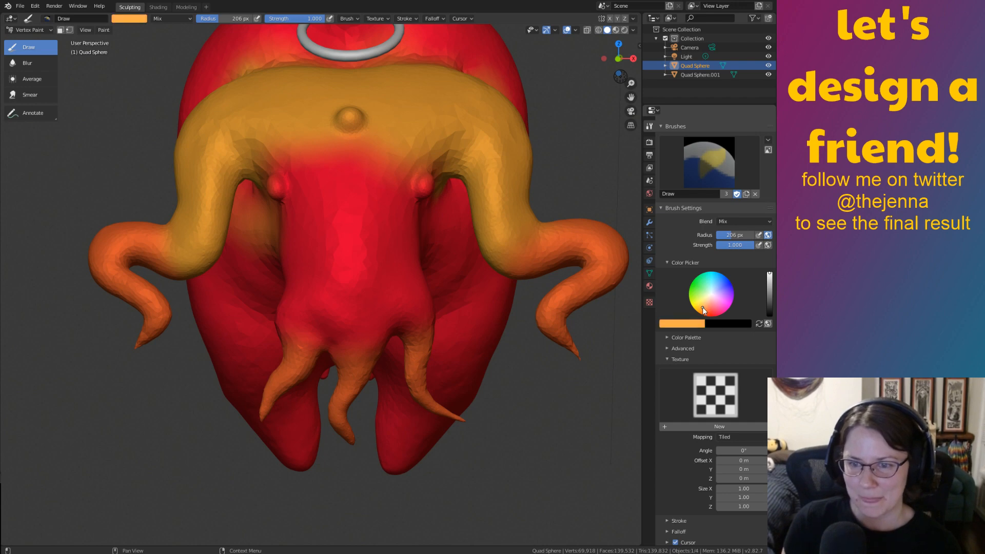
{"action": "right_click", "coordinate": [702, 306]}
{"action": "left_click", "coordinate": [706, 303]}
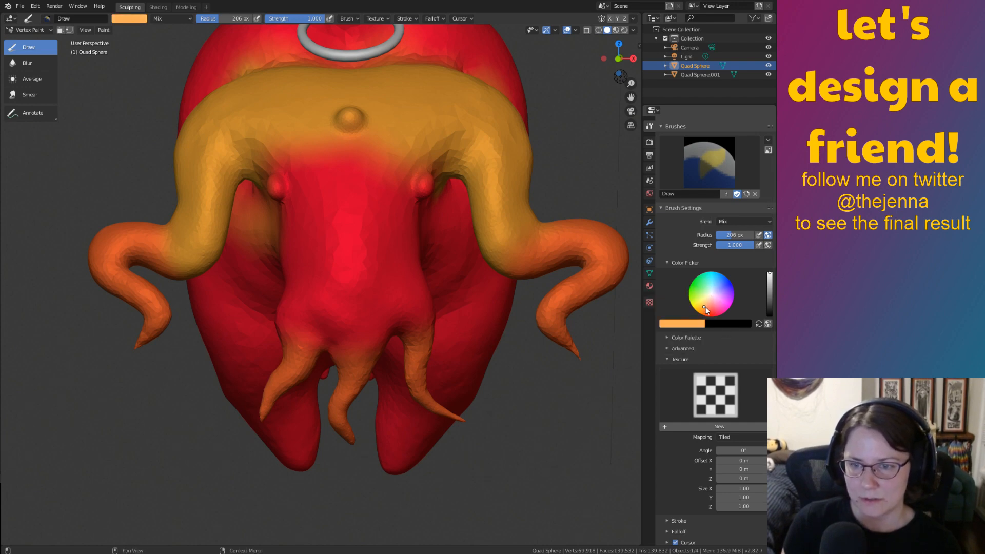
{"action": "right_click", "coordinate": [706, 307]}
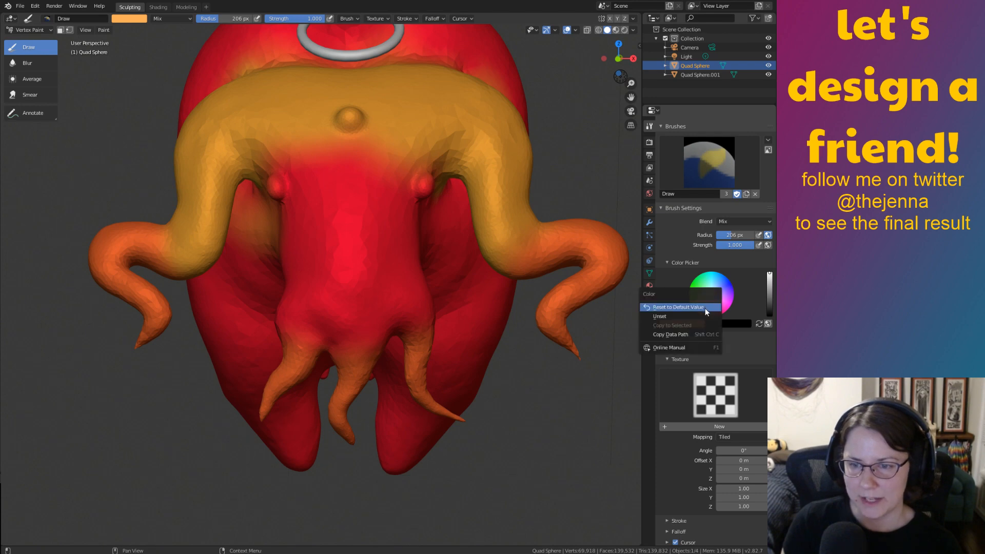
Frame the face tentacles closely and fine-tune the brush colour to a slightly yellower light orange.
{"action": "middle_click_drag", "start_coordinate": [546, 256], "coordinate": [543, 180], "text": "ctrl"}
{"action": "middle_click_drag", "start_coordinate": [540, 370], "coordinate": [545, 277], "text": "shift"}
{"action": "scroll", "coordinate": [542, 314], "scroll_direction": "up", "scroll_amount": 3}
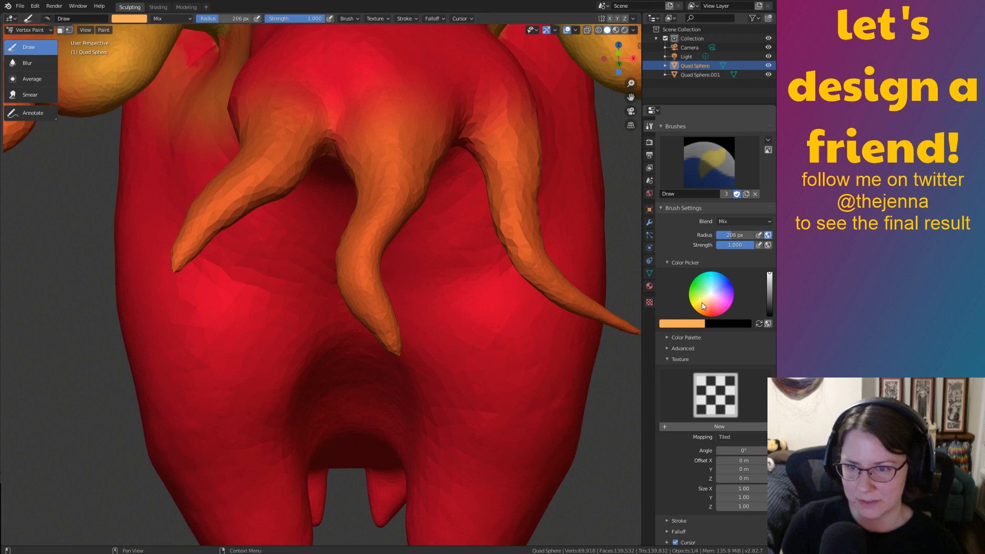
{"action": "left_click_drag", "start_coordinate": [705, 309], "coordinate": [702, 307]}
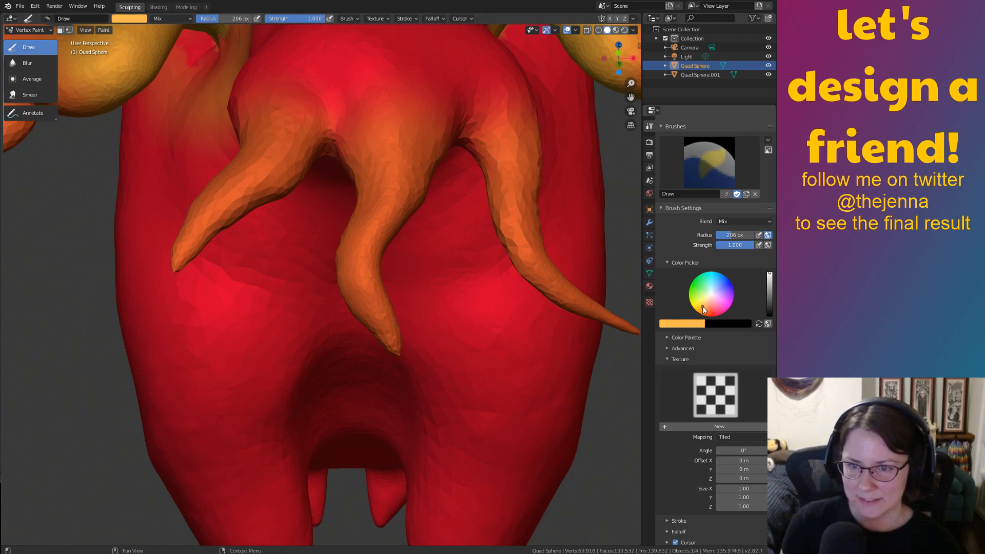
{"action": "right_click", "coordinate": [694, 322]}
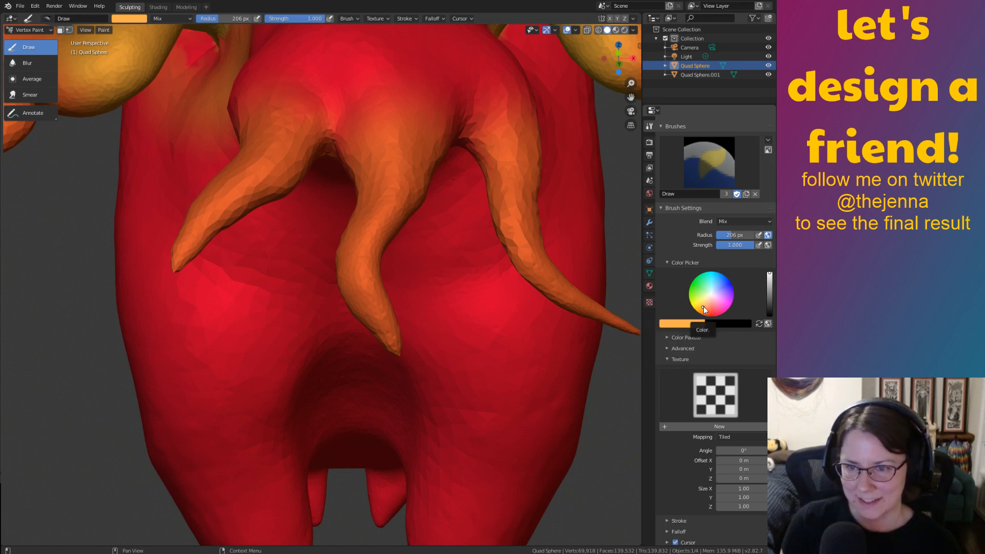
{"action": "right_click", "coordinate": [703, 306]}
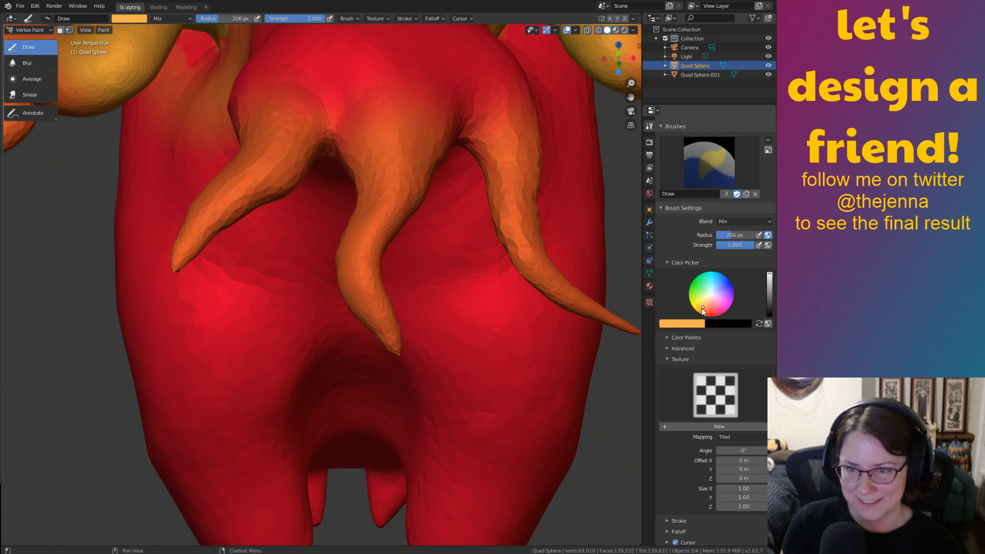
{"action": "right_click", "coordinate": [702, 308]}
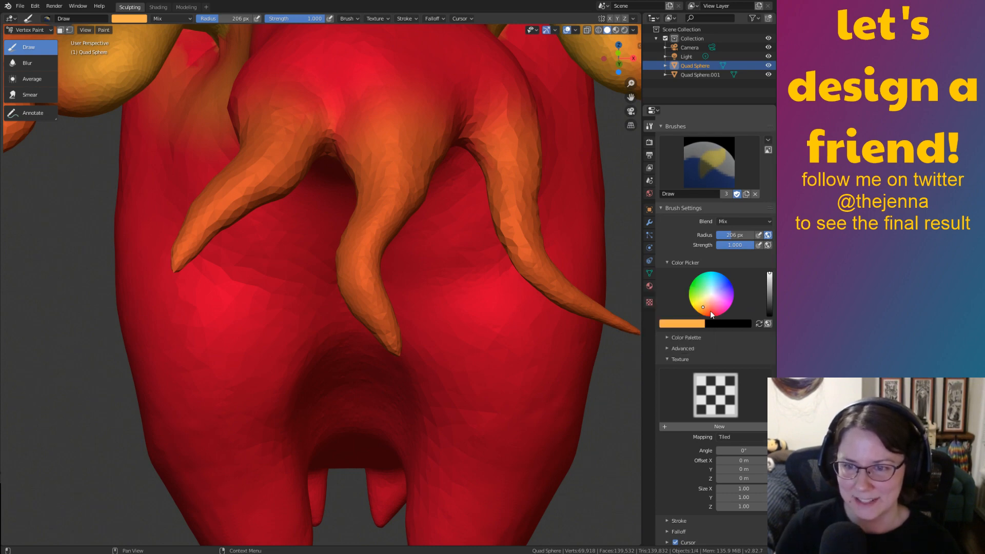
Try painting the middle face tentacle's tip with a saturated yellowish orange, and undo the stroke.
{"action": "right_click", "coordinate": [705, 306]}
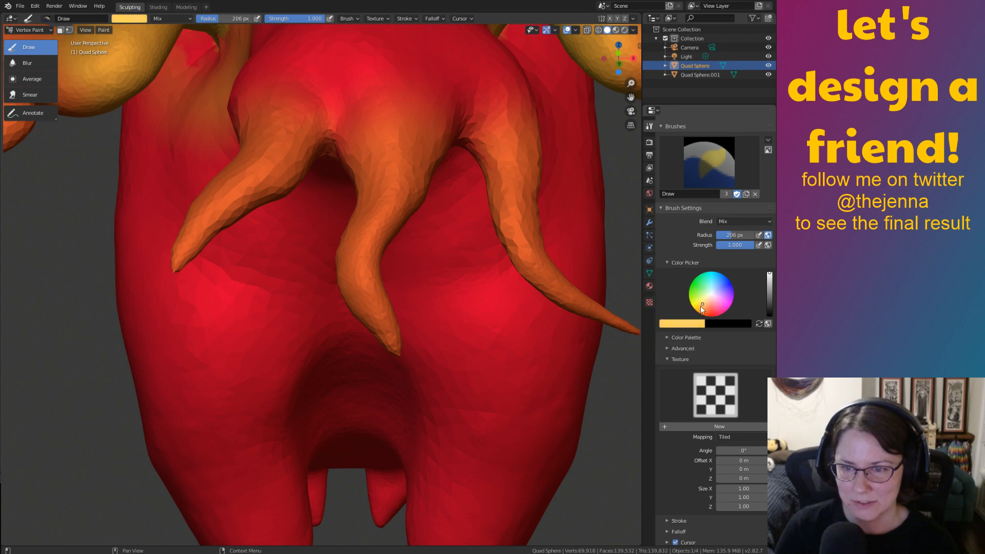
{"action": "left_click", "coordinate": [699, 310]}
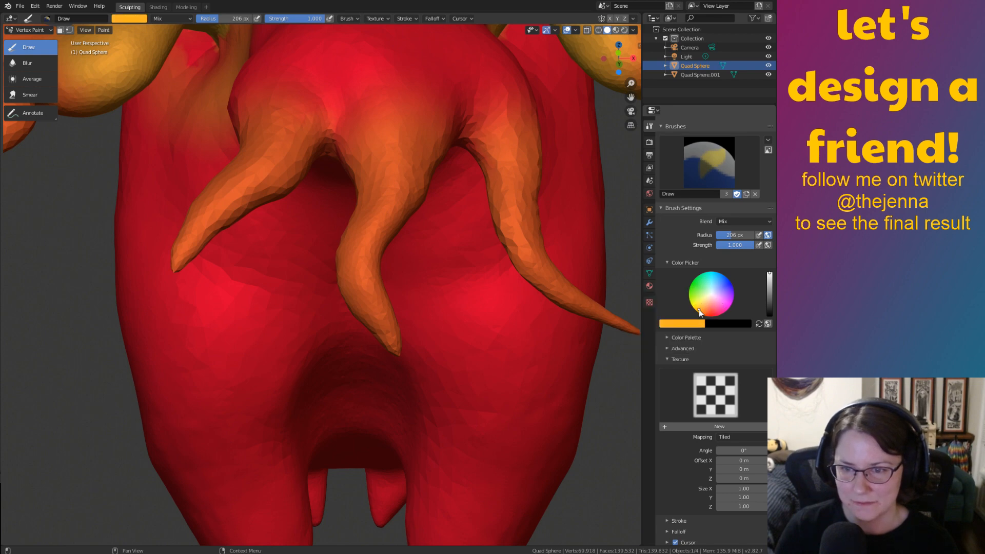
{"action": "mouse_move", "coordinate": [383, 323]}
{"action": "middle_mouse_down"}
{"action": "mouse_move", "coordinate": [403, 324]}
{"action": "mouse_move", "coordinate": [405, 335]}
{"action": "middle_mouse_up"}
{"action": "left_click_drag", "start_coordinate": [378, 397], "coordinate": [389, 421]}
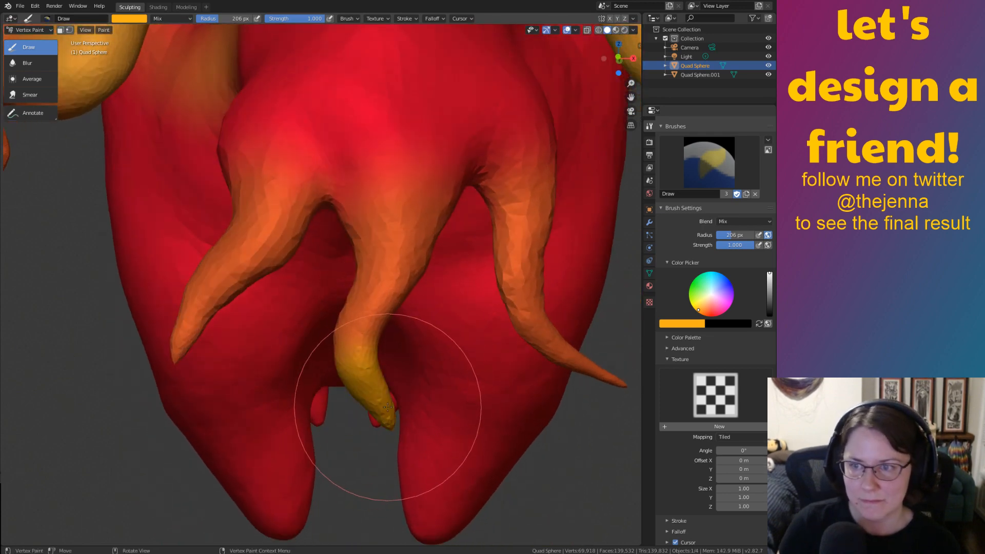
{"action": "mouse_move", "coordinate": [395, 408]}
{"action": "middle_mouse_down"}
{"action": "mouse_move", "coordinate": [396, 382]}
{"action": "mouse_move", "coordinate": [390, 396]}
{"action": "mouse_move", "coordinate": [356, 386]}
{"action": "mouse_move", "coordinate": [361, 398]}
{"action": "middle_mouse_up"}
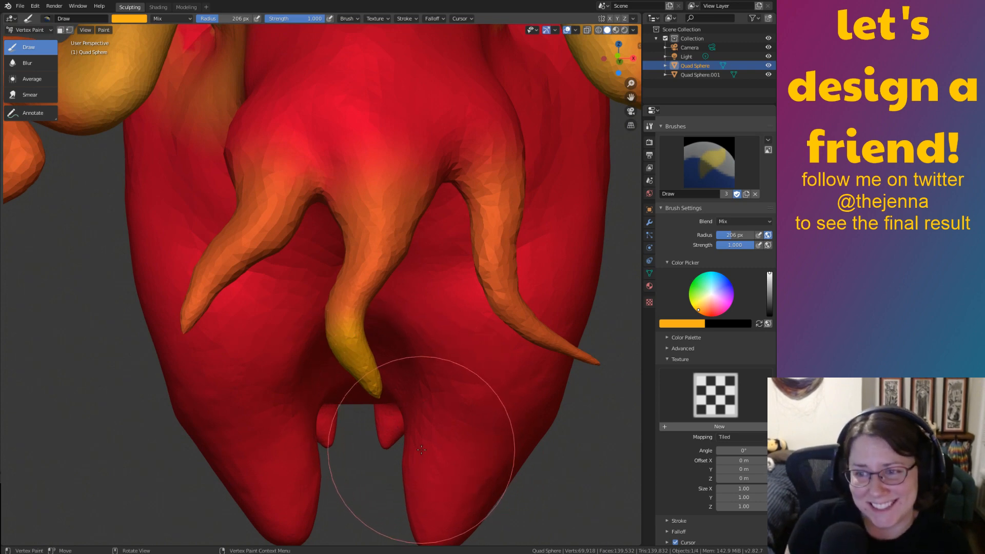
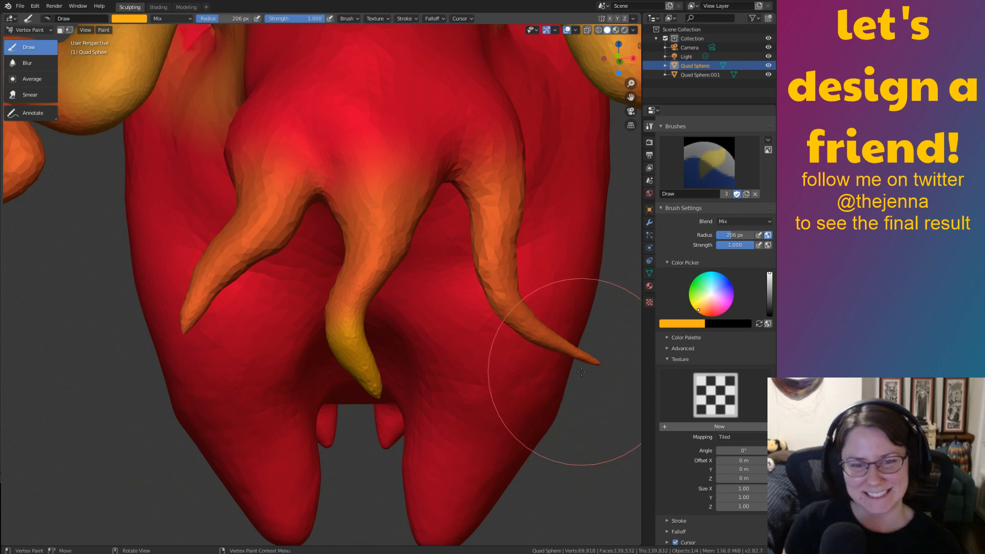
{"action": "key", "text": "ctrl+z"}
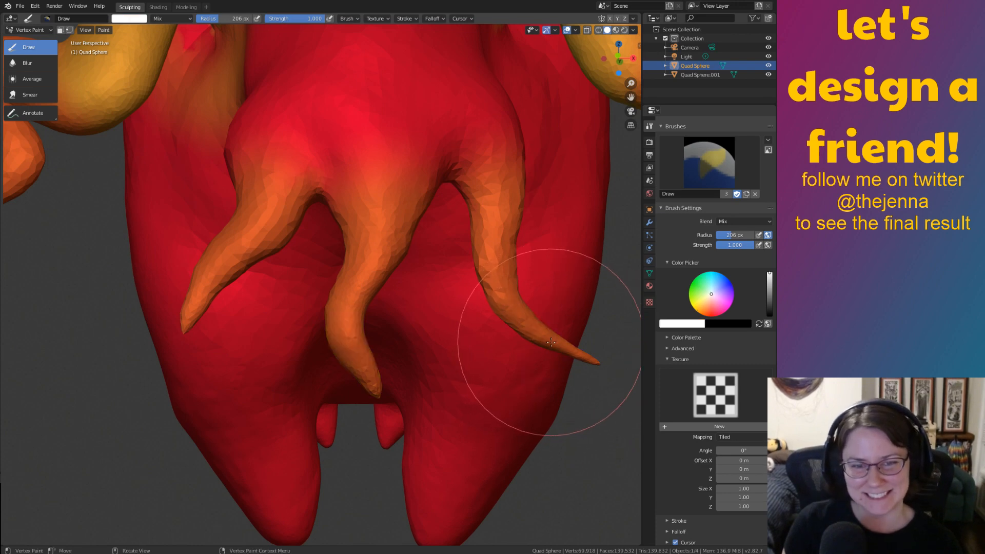
Set the brush colour to a saturated golden orange.
{"action": "right_click", "coordinate": [715, 307]}
{"action": "left_click", "coordinate": [702, 307]}
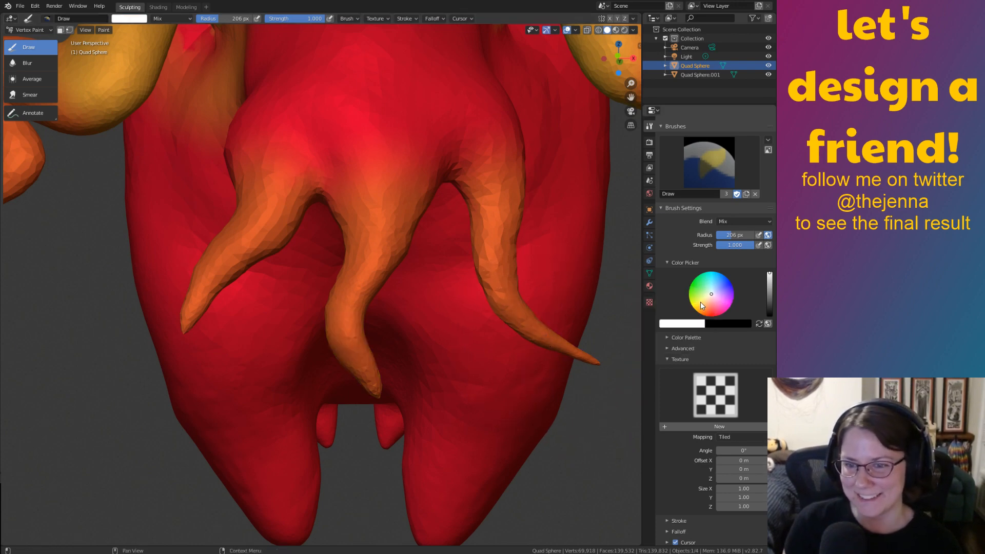
{"action": "left_click", "coordinate": [700, 303]}
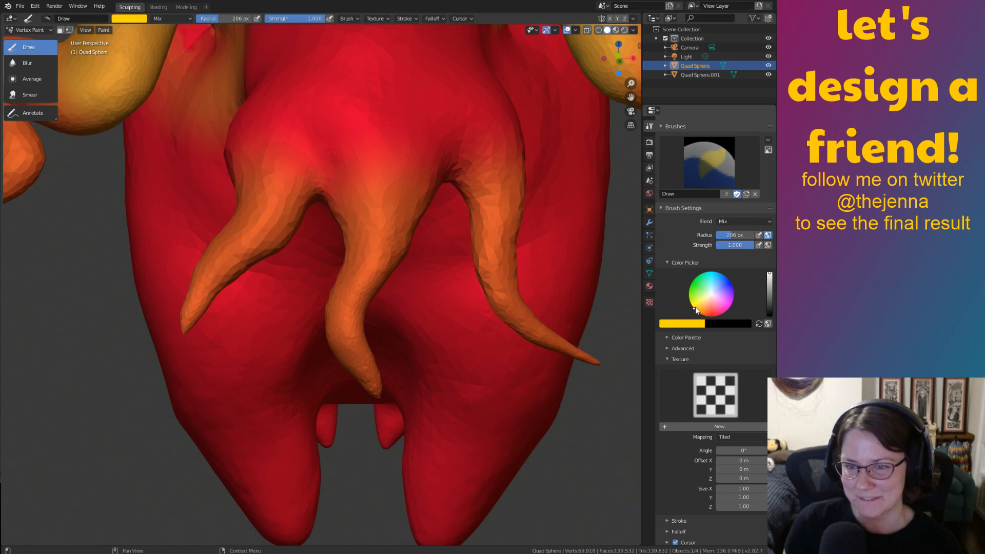
{"action": "left_click", "coordinate": [697, 310]}
{"action": "left_click_drag", "start_coordinate": [697, 310], "coordinate": [699, 306]}
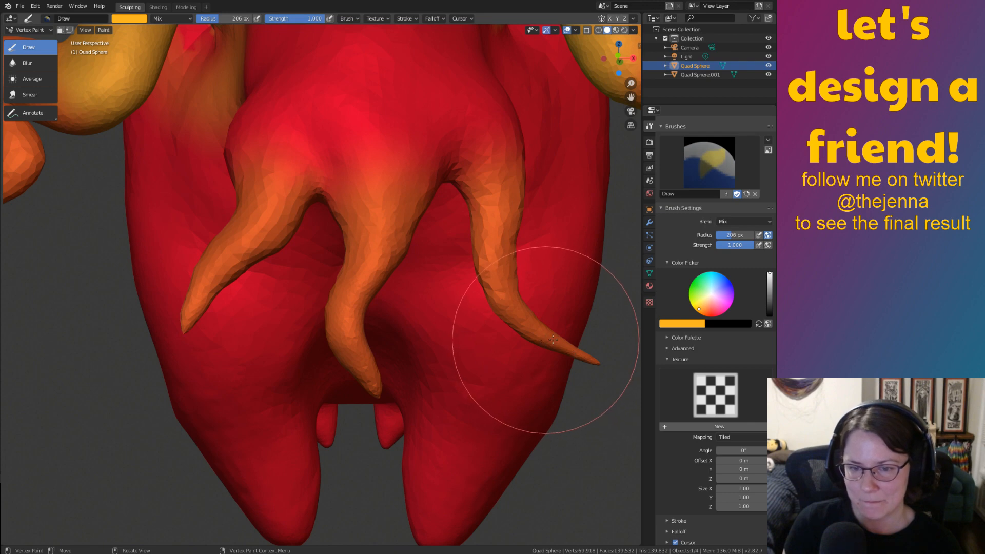
Paint golden orange over the front of the face tentacle tips, leaving their upper parts orange.
{"action": "left_click_drag", "start_coordinate": [570, 348], "coordinate": [608, 369]}
{"action": "left_click_drag", "start_coordinate": [358, 358], "coordinate": [346, 413]}
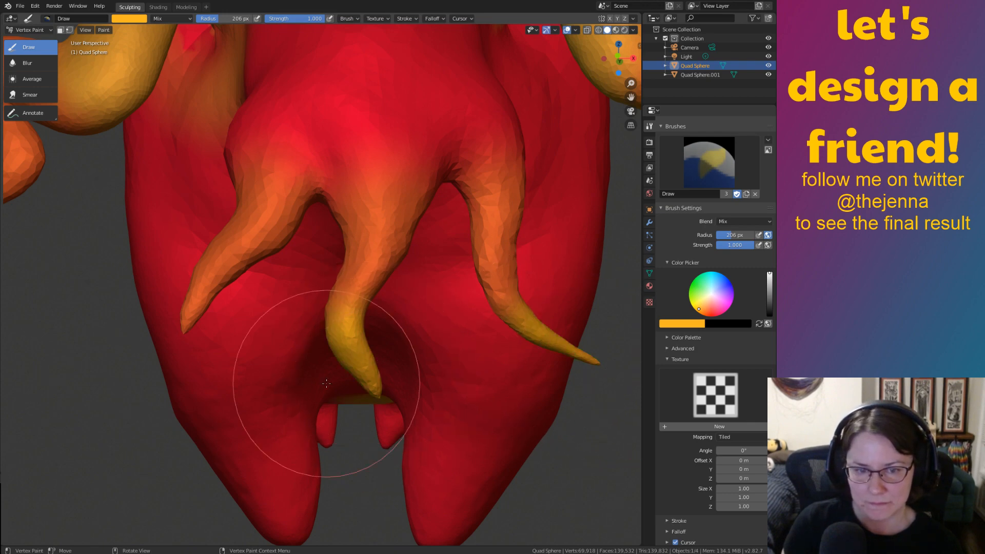
{"action": "left_click_drag", "start_coordinate": [193, 297], "coordinate": [197, 288]}
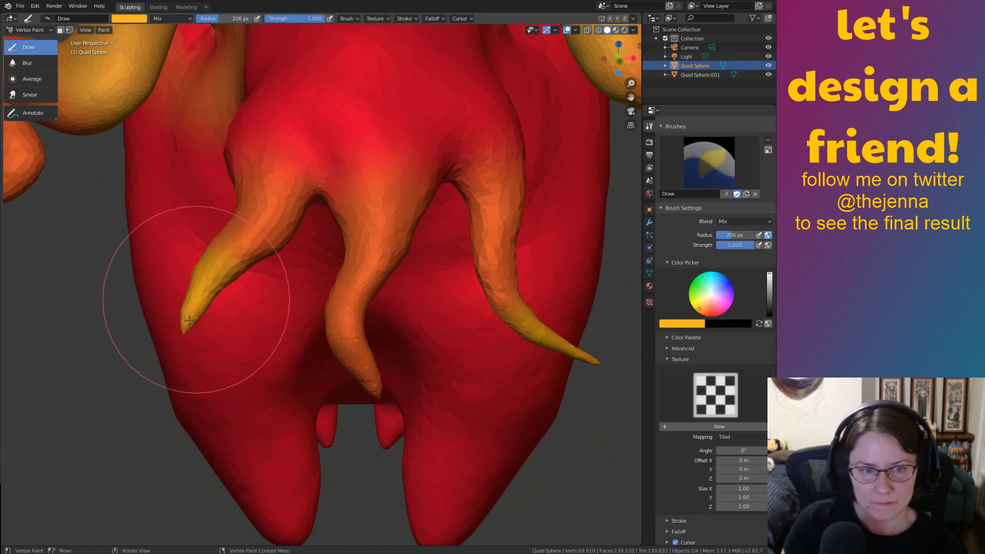
{"action": "mouse_move", "coordinate": [381, 392]}
{"action": "middle_mouse_down"}
{"action": "mouse_move", "coordinate": [307, 414]}
{"action": "mouse_move", "coordinate": [327, 440]}
{"action": "mouse_move", "coordinate": [331, 288]}
{"action": "mouse_move", "coordinate": [355, 378]}
{"action": "middle_mouse_up"}
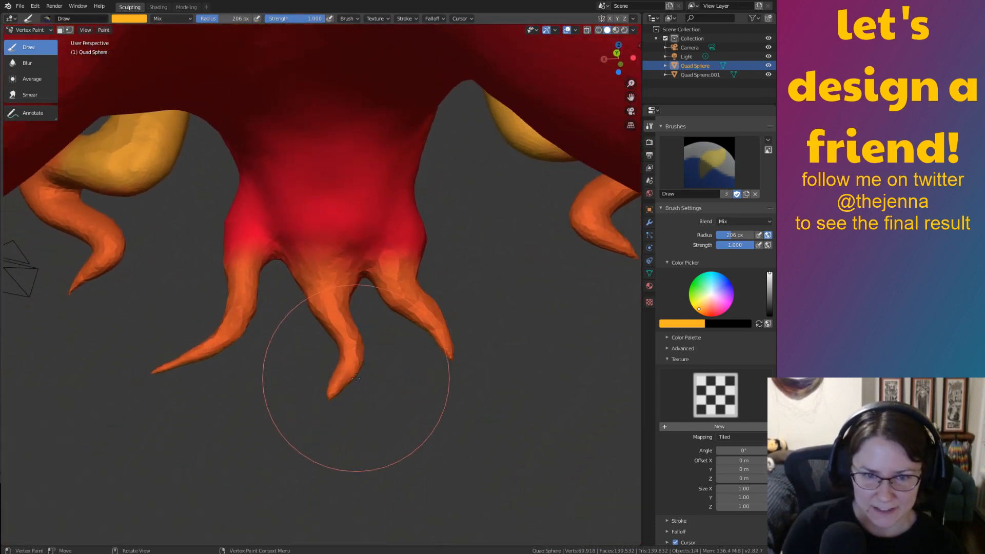
Cover the backs and sides of the three face tentacle tips with golden orange, filling the remaining orange streaks.
{"action": "left_click_drag", "start_coordinate": [328, 400], "coordinate": [349, 364]}
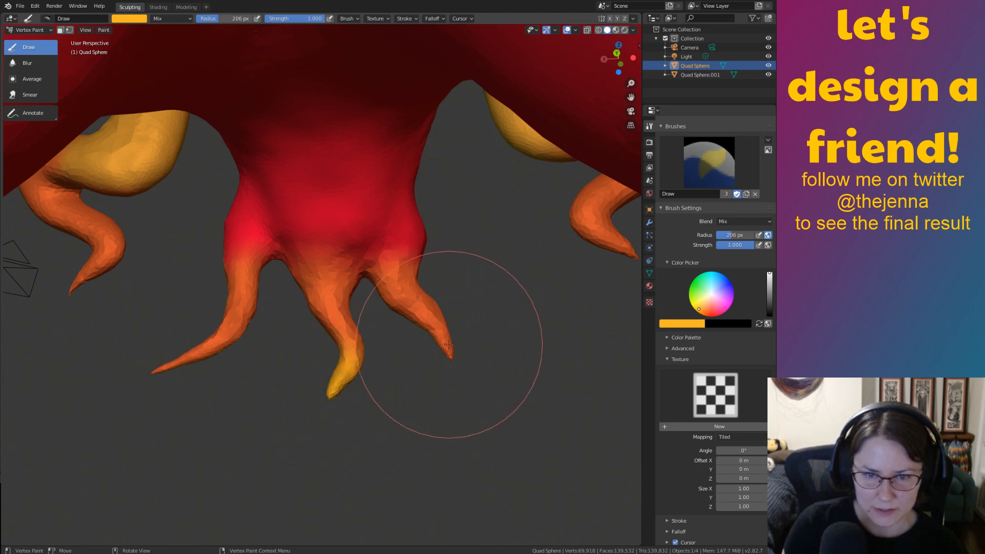
{"action": "left_click_drag", "start_coordinate": [449, 344], "coordinate": [450, 365]}
{"action": "left_click_drag", "start_coordinate": [147, 372], "coordinate": [147, 405]}
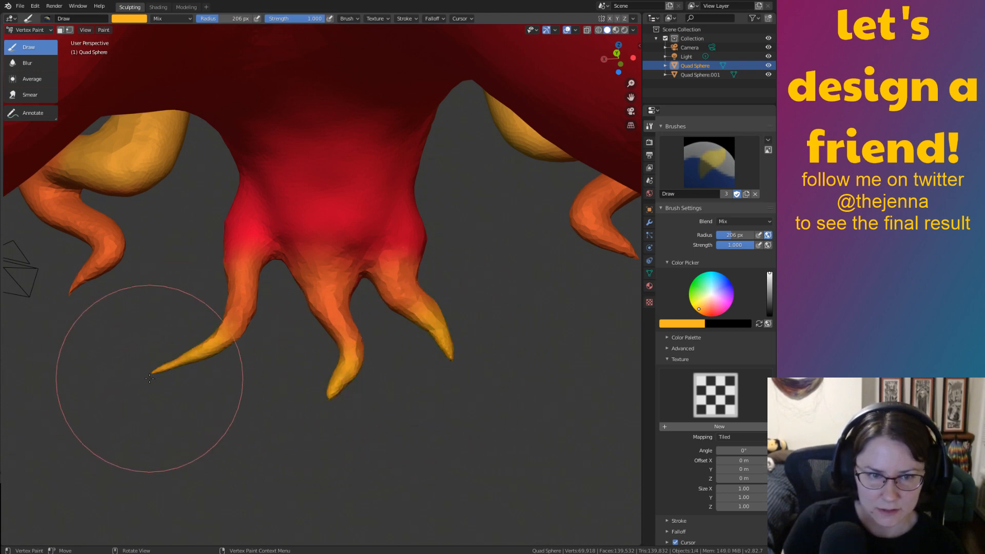
{"action": "mouse_move", "coordinate": [147, 405]}
{"action": "middle_mouse_down"}
{"action": "mouse_move", "coordinate": [301, 387]}
{"action": "mouse_move", "coordinate": [284, 400]}
{"action": "middle_mouse_up"}
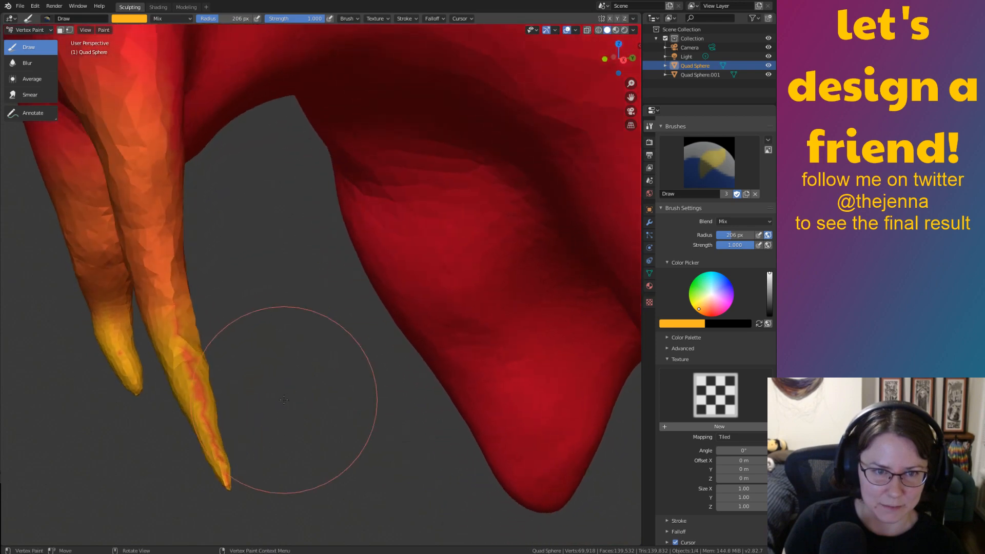
{"action": "left_click_drag", "start_coordinate": [228, 450], "coordinate": [199, 391]}
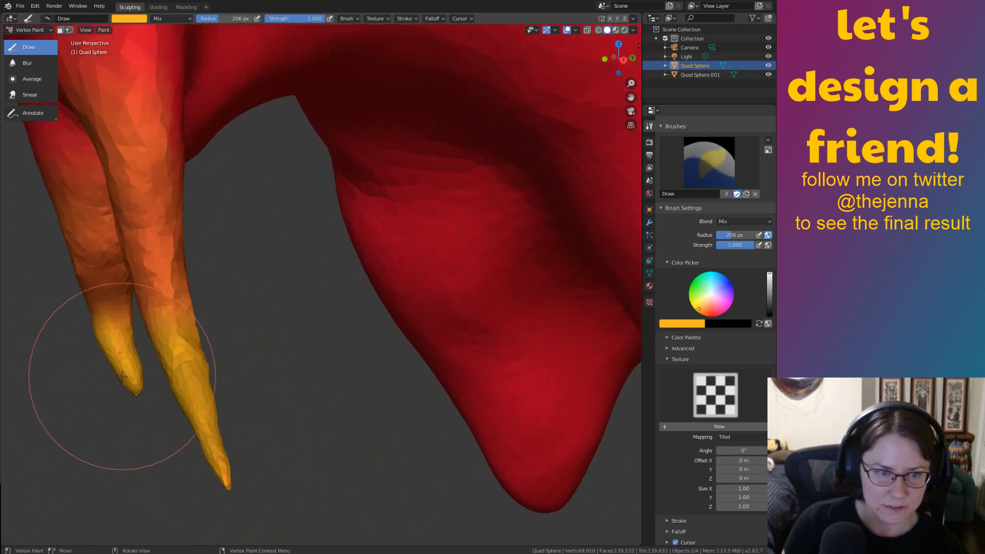
{"action": "mouse_move", "coordinate": [161, 406]}
{"action": "middle_mouse_down"}
{"action": "mouse_move", "coordinate": [325, 321]}
{"action": "mouse_move", "coordinate": [409, 256]}
{"action": "mouse_move", "coordinate": [450, 260]}
{"action": "middle_mouse_up"}
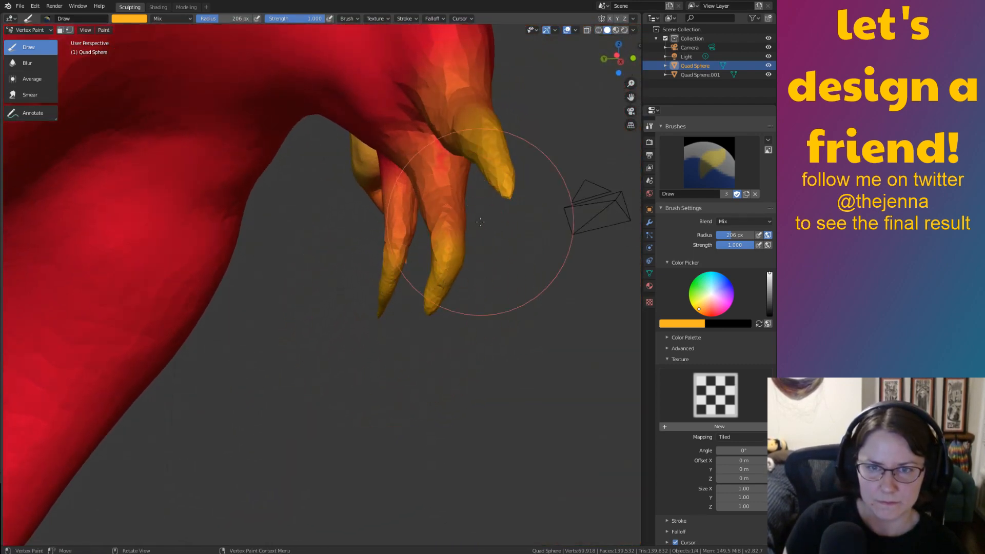
Try a bright red brush colour on the curled tip of one side arm, and undo the stroke.
{"action": "mouse_move", "coordinate": [480, 222]}
{"action": "middle_mouse_down"}
{"action": "mouse_move", "coordinate": [430, 248]}
{"action": "mouse_move", "coordinate": [400, 228]}
{"action": "middle_mouse_up"}
{"action": "scroll", "coordinate": [436, 277], "scroll_direction": "down", "scroll_amount": 6}
{"action": "mouse_move", "coordinate": [472, 325]}
{"action": "middle_mouse_down"}
{"action": "mouse_move", "coordinate": [384, 295]}
{"action": "mouse_move", "coordinate": [390, 260]}
{"action": "mouse_move", "coordinate": [359, 257]}
{"action": "mouse_move", "coordinate": [415, 264]}
{"action": "mouse_move", "coordinate": [404, 305]}
{"action": "mouse_move", "coordinate": [455, 257]}
{"action": "middle_mouse_up"}
{"action": "middle_click_drag", "start_coordinate": [442, 184], "coordinate": [470, 273], "text": "shift"}
{"action": "middle_click_drag", "start_coordinate": [482, 231], "coordinate": [569, 346], "text": "ctrl"}
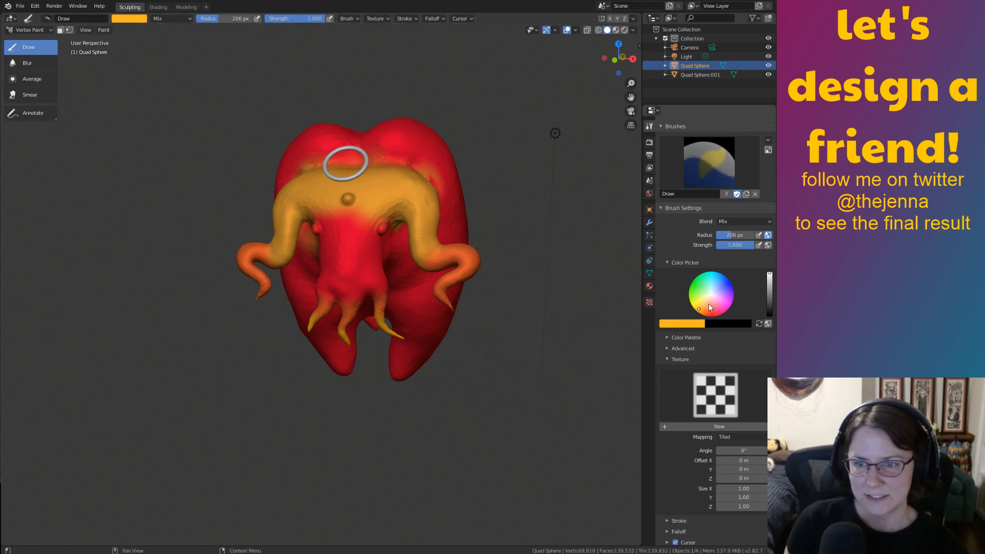
{"action": "left_click", "coordinate": [713, 315]}
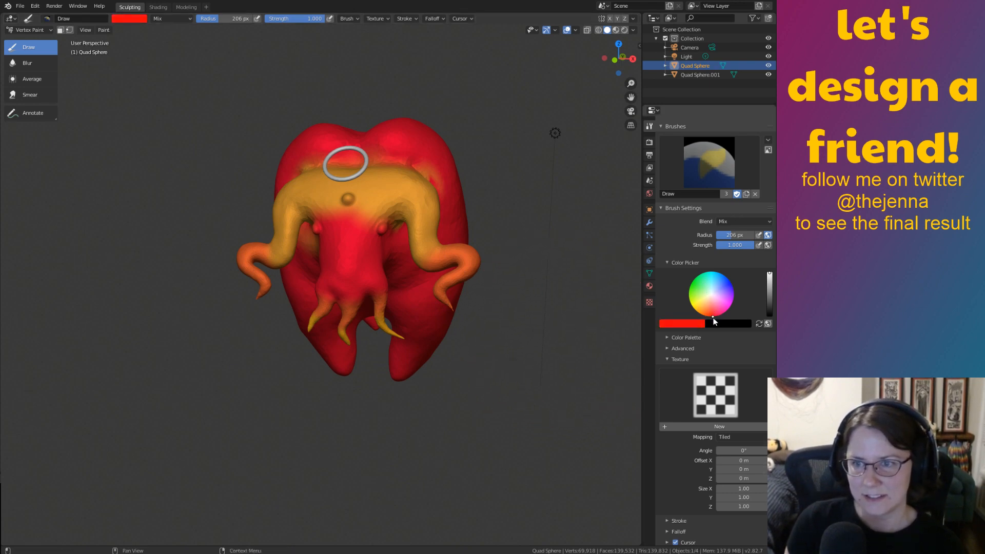
{"action": "middle_click_drag", "start_coordinate": [483, 406], "coordinate": [502, 428], "text": "shift"}
{"action": "scroll", "coordinate": [497, 425], "scroll_direction": "up", "scroll_amount": 3}
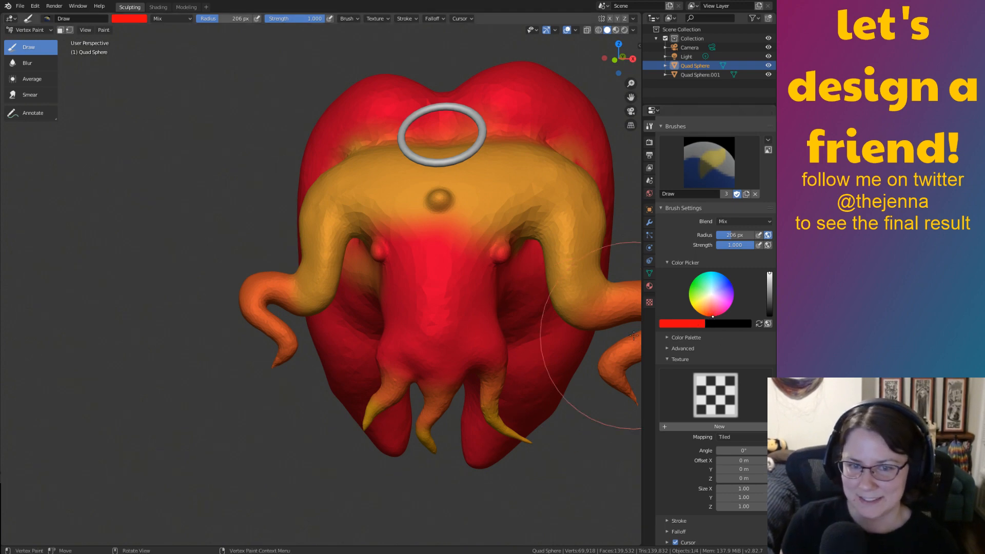
{"action": "scroll", "coordinate": [564, 359], "scroll_direction": "down", "scroll_amount": 1}
{"action": "scroll", "coordinate": [346, 350], "scroll_direction": "up", "scroll_amount": 5}
{"action": "middle_click_drag", "start_coordinate": [347, 350], "coordinate": [365, 353]}
{"action": "left_click", "coordinate": [353, 357]}
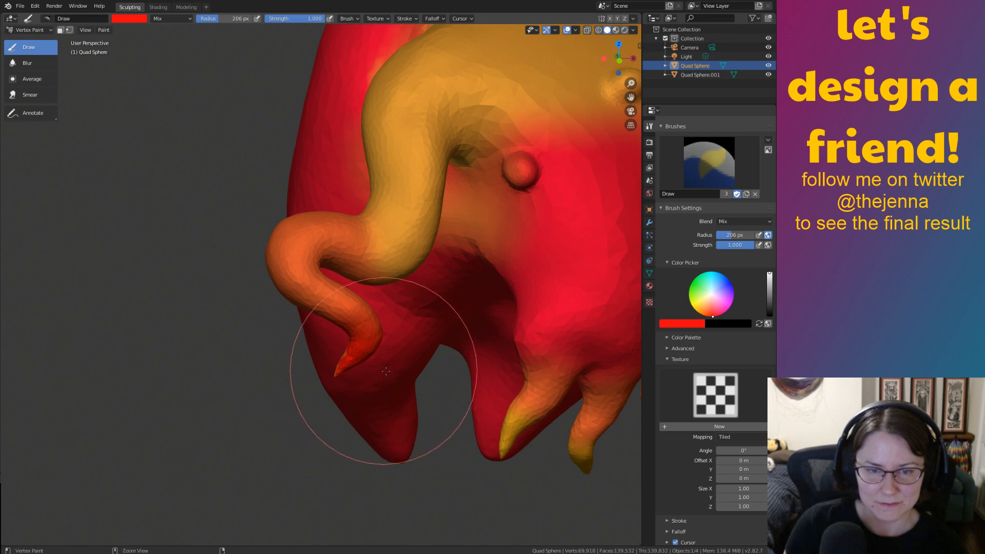
{"action": "key", "text": "ctrl+z"}
Try golden orange on the same side arm's curled tip, and undo the stroke.
{"action": "middle_click_drag", "start_coordinate": [445, 391], "coordinate": [372, 380]}
{"action": "left_click", "coordinate": [310, 354]}
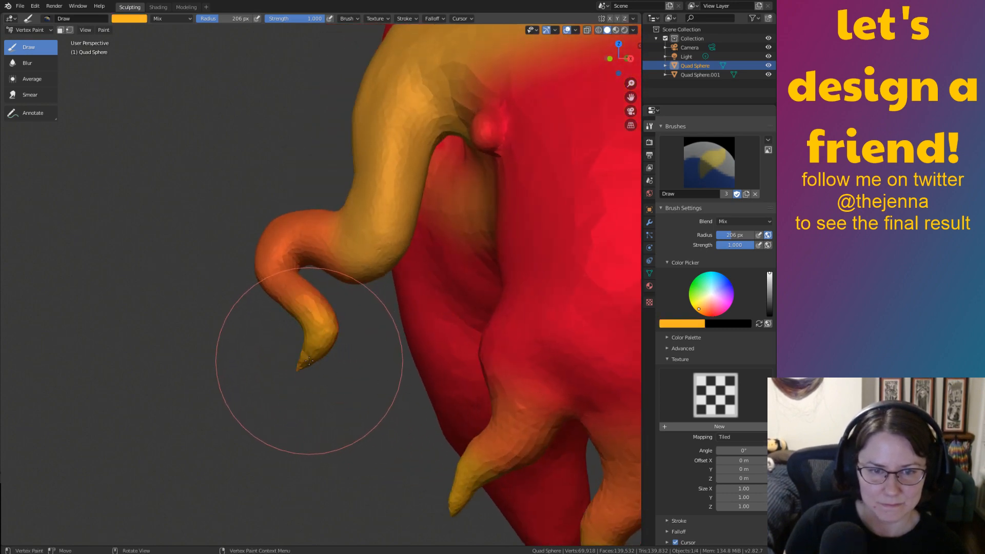
{"action": "key", "text": "ctrl+z"}
Set the brush colour to orange-red and paint the curled tips of both side arms from all sides.
{"action": "left_click", "coordinate": [688, 295]}
{"action": "left_click_drag", "start_coordinate": [706, 306], "coordinate": [712, 312]}
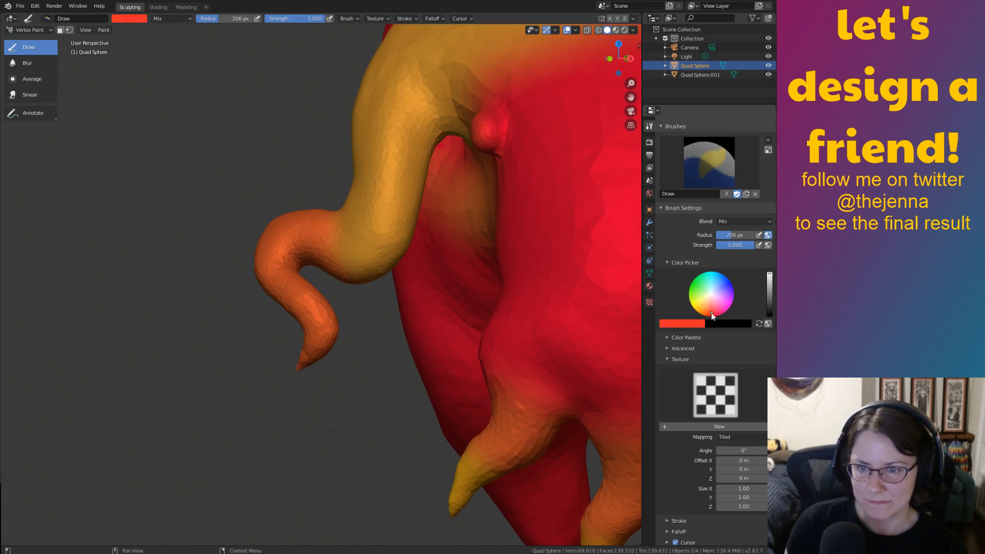
{"action": "mouse_move", "coordinate": [338, 363]}
{"action": "middle_mouse_down"}
{"action": "mouse_move", "coordinate": [561, 241]}
{"action": "mouse_move", "coordinate": [480, 370]}
{"action": "middle_mouse_up"}
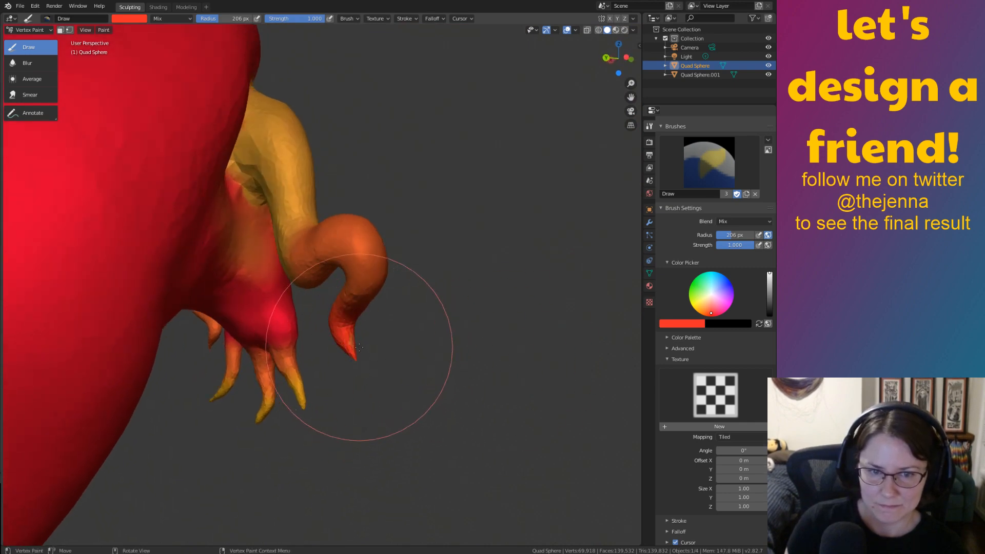
{"action": "mouse_move", "coordinate": [466, 433]}
{"action": "middle_mouse_down", "text": "ctrl"}
{"action": "mouse_move", "coordinate": [374, 374]}
{"action": "mouse_move", "coordinate": [359, 401]}
{"action": "mouse_move", "coordinate": [223, 370]}
{"action": "mouse_move", "coordinate": [464, 367]}
{"action": "mouse_move", "coordinate": [453, 261]}
{"action": "mouse_move", "coordinate": [477, 257]}
{"action": "middle_mouse_up", "text": "ctrl"}
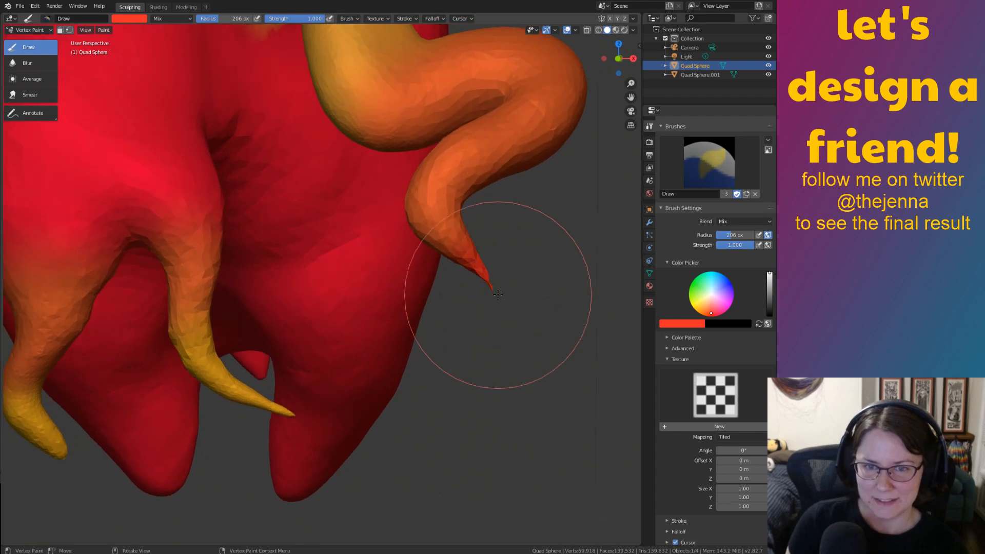
{"action": "mouse_move", "coordinate": [499, 297]}
{"action": "middle_mouse_down"}
{"action": "mouse_move", "coordinate": [374, 306]}
{"action": "mouse_move", "coordinate": [495, 374]}
{"action": "mouse_move", "coordinate": [419, 290]}
{"action": "middle_mouse_up"}
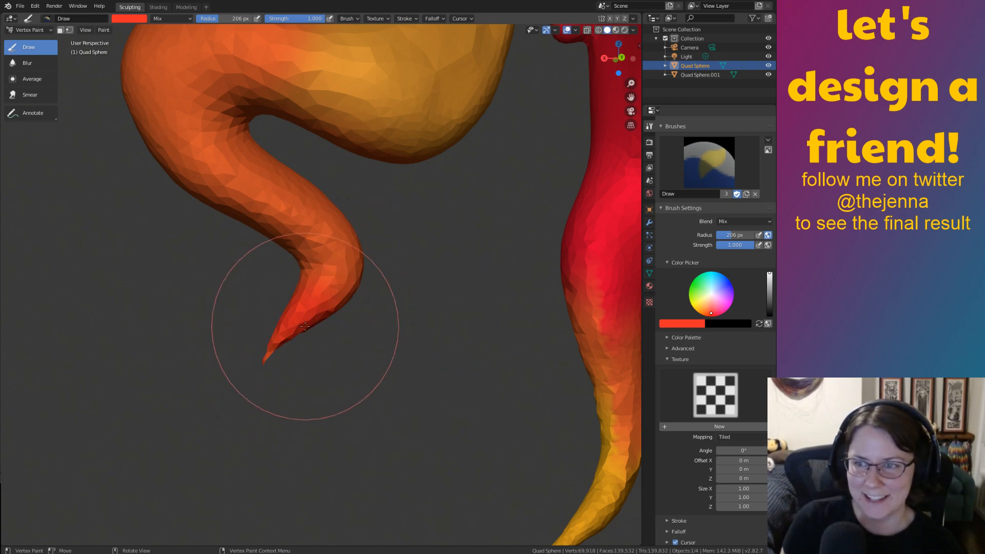
{"action": "mouse_move", "coordinate": [367, 301]}
{"action": "middle_mouse_down"}
{"action": "mouse_move", "coordinate": [285, 296]}
{"action": "mouse_move", "coordinate": [317, 290]}
{"action": "mouse_move", "coordinate": [308, 283]}
{"action": "middle_mouse_up"}
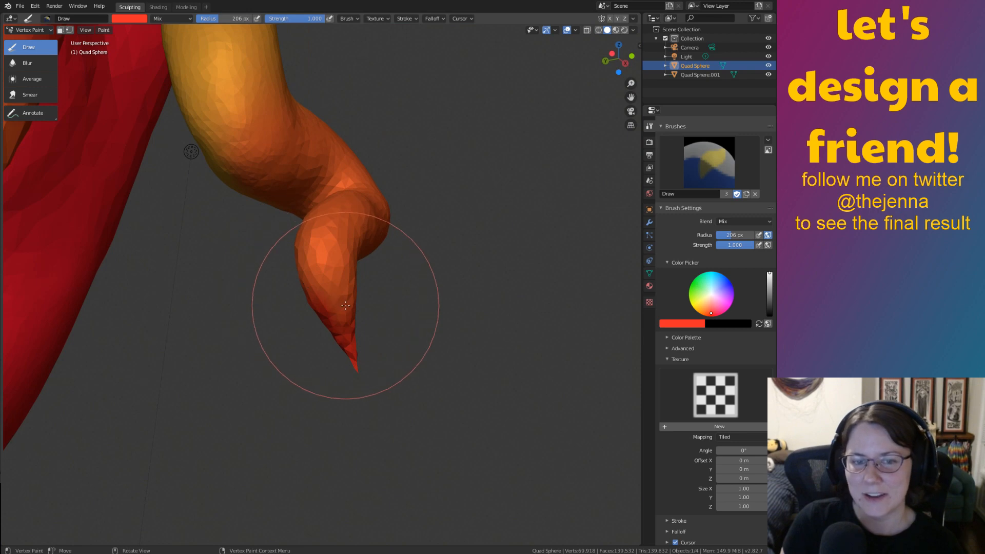
Frame the whole creature from the front and save the file.
{"action": "mouse_move", "coordinate": [361, 320]}
{"action": "middle_mouse_down"}
{"action": "mouse_move", "coordinate": [333, 299]}
{"action": "mouse_move", "coordinate": [340, 311]}
{"action": "mouse_move", "coordinate": [300, 307]}
{"action": "mouse_move", "coordinate": [475, 286]}
{"action": "mouse_move", "coordinate": [361, 255]}
{"action": "mouse_move", "coordinate": [524, 283]}
{"action": "middle_mouse_up"}
{"action": "middle_click_drag", "start_coordinate": [414, 224], "coordinate": [448, 357], "text": "ctrl"}
{"action": "key", "text": "ctrl+s"}
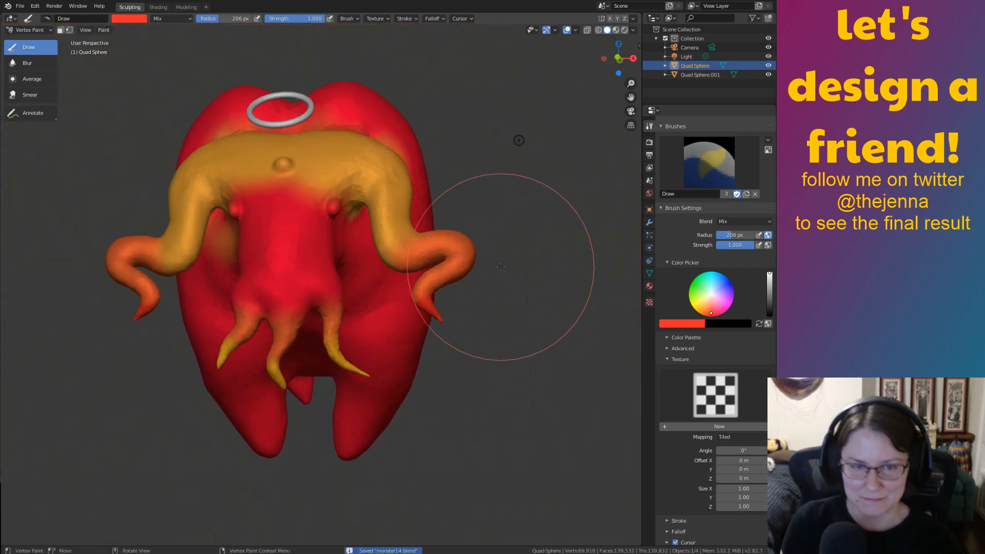
{"action": "key", "text": "Tab"}
{"action": "key", "text": "Tab"}
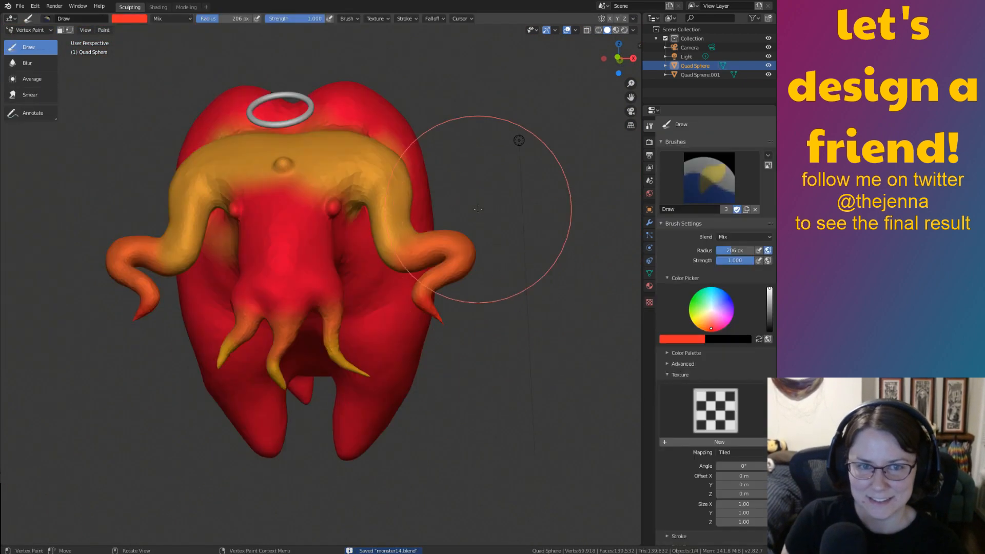
Switch to the Shading workspace and view the painted creature from the front.
{"action": "left_click", "coordinate": [168, 6]}
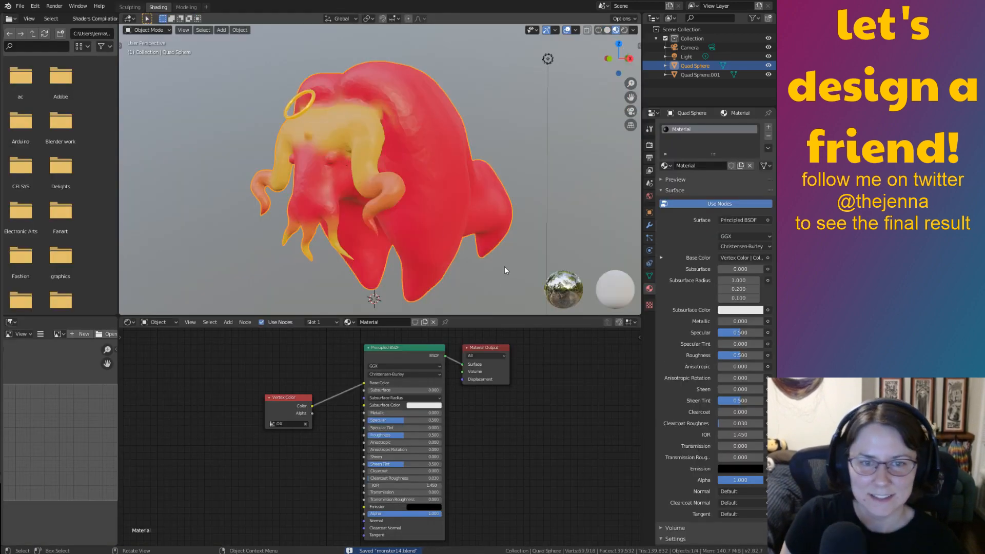
{"action": "middle_click_drag", "start_coordinate": [509, 227], "coordinate": [567, 116]}
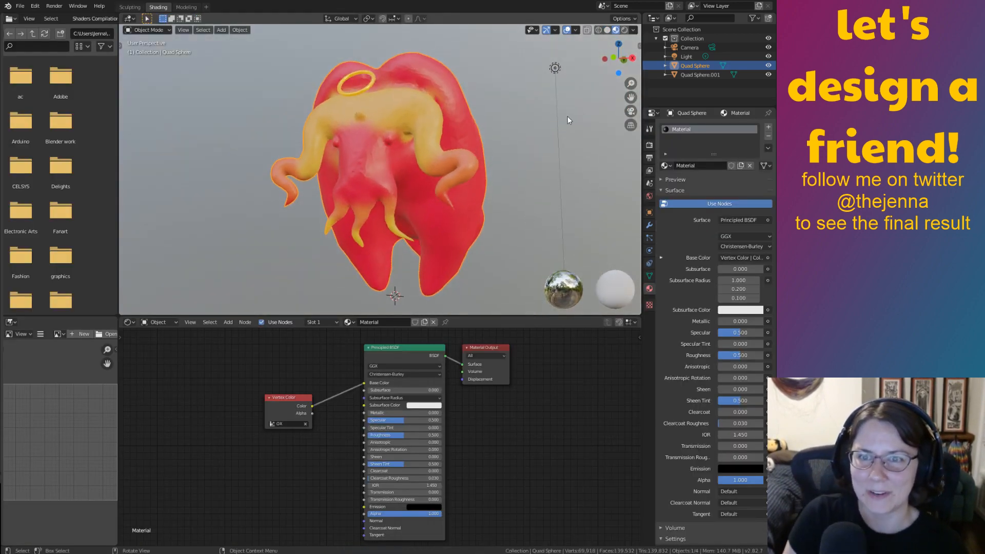
{"action": "middle_click_drag", "start_coordinate": [544, 164], "coordinate": [504, 196]}
Select the halo and examine its material's shader settings.
{"action": "left_click", "coordinate": [467, 148]}
{"action": "middle_click_drag", "start_coordinate": [469, 150], "coordinate": [533, 154]}
{"action": "left_click", "coordinate": [553, 169]}
{"action": "middle_click_drag", "start_coordinate": [559, 232], "coordinate": [536, 186], "text": "ctrl"}
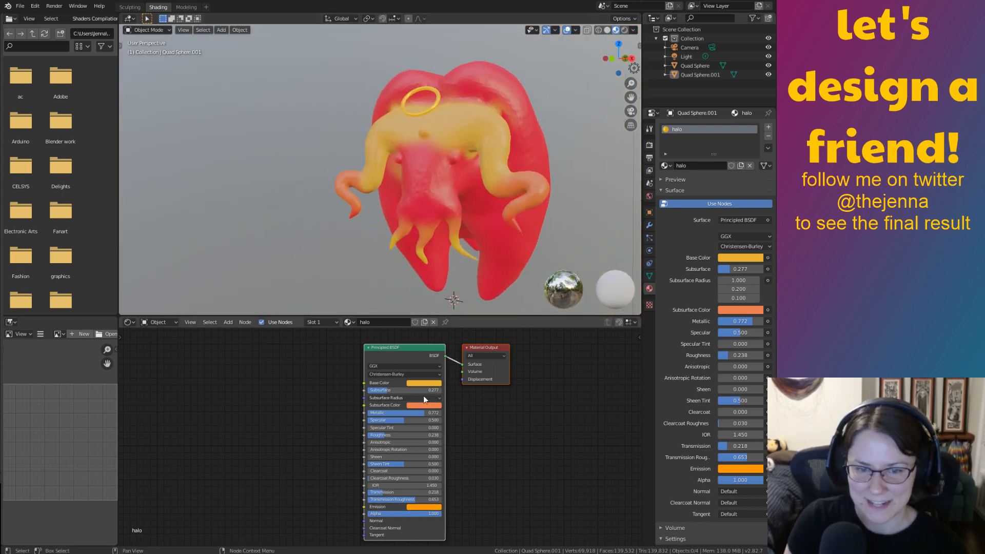
Select the creature's body and set its material's subsurface colour to a very dark red.
{"action": "left_click", "coordinate": [507, 146]}
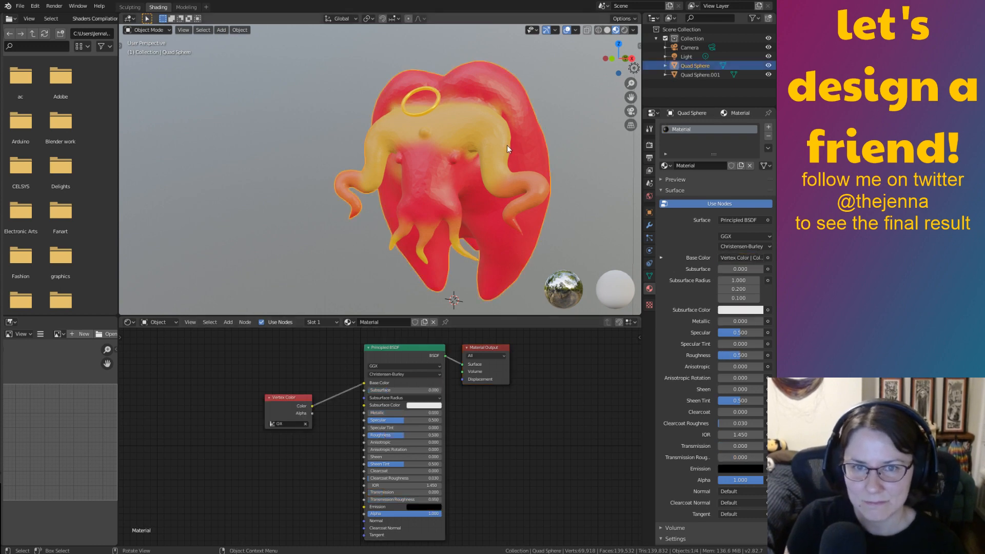
{"action": "middle_click_drag", "start_coordinate": [546, 448], "coordinate": [533, 435], "text": "ctrl"}
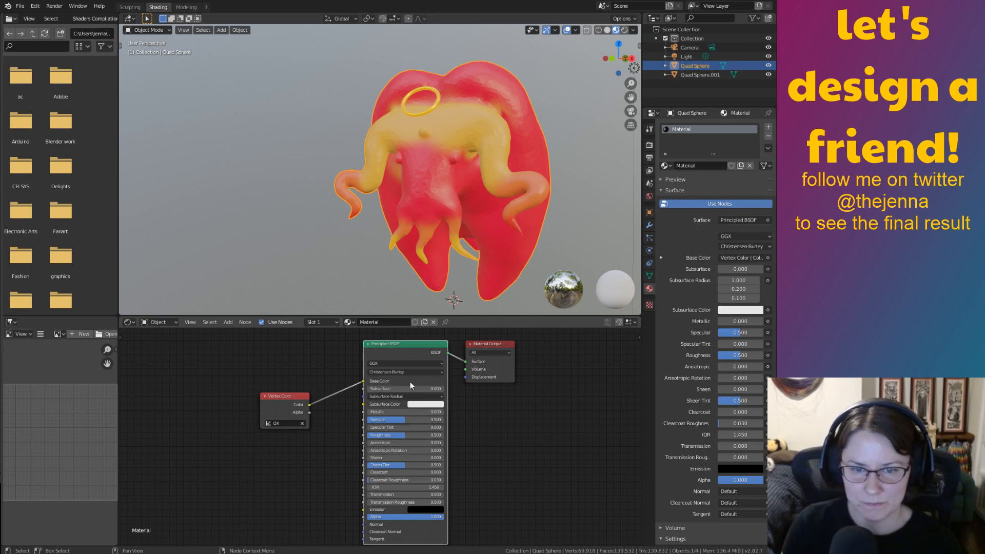
{"action": "left_click", "coordinate": [424, 404]}
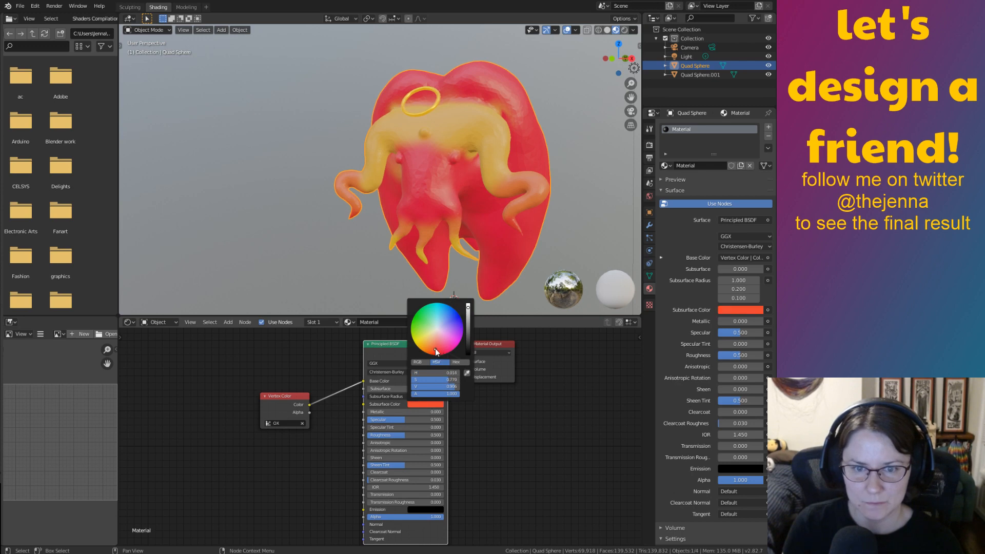
{"action": "left_click_drag", "start_coordinate": [470, 339], "coordinate": [469, 353]}
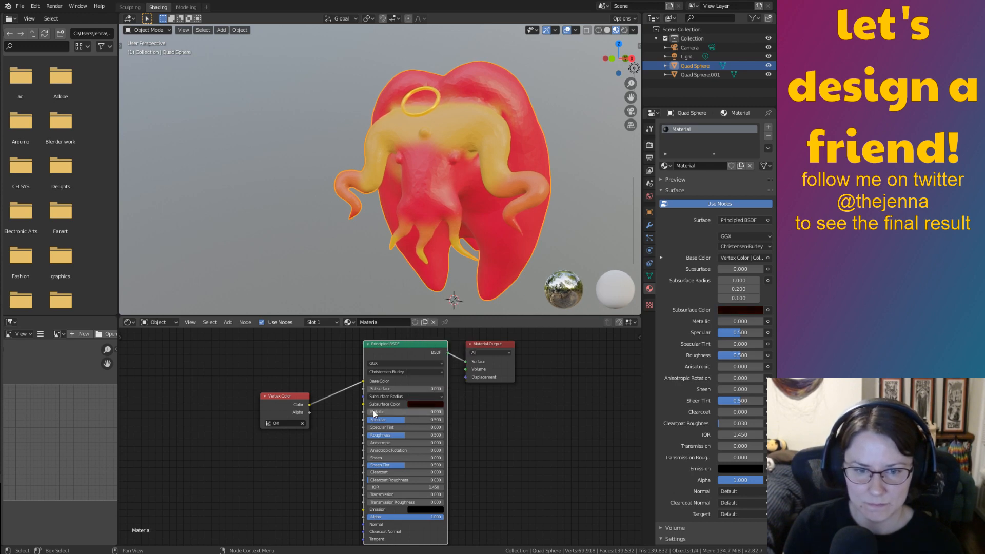
Set the body material's Metallic value to 0.800 in the Principled BSDF shader.
{"action": "left_click_drag", "start_coordinate": [392, 410], "coordinate": [420, 410]}
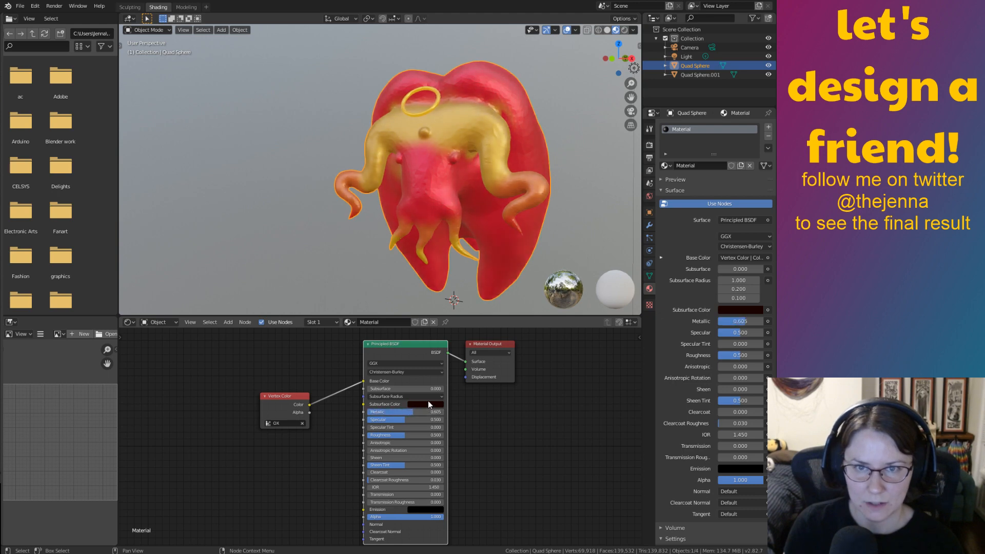
{"action": "mouse_move", "coordinate": [498, 285]}
{"action": "middle_mouse_down"}
{"action": "mouse_move", "coordinate": [521, 268]}
{"action": "mouse_move", "coordinate": [505, 276]}
{"action": "middle_mouse_up"}
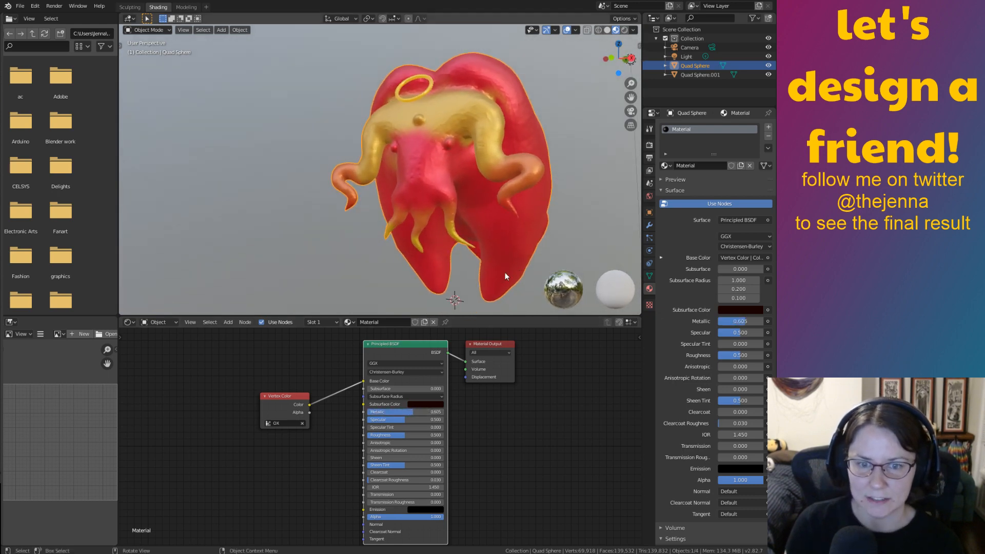
{"action": "left_click_drag", "start_coordinate": [412, 411], "coordinate": [362, 413]}
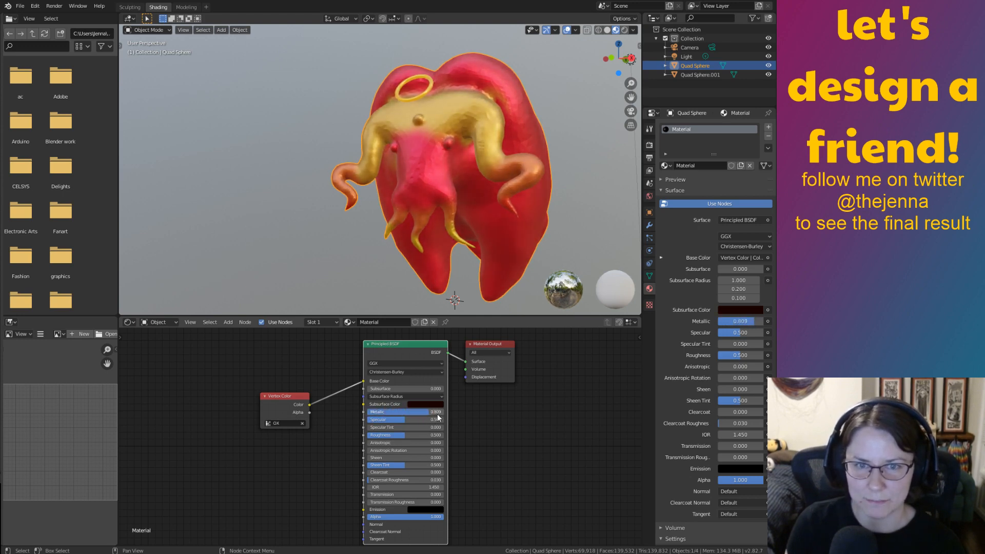
{"action": "left_click_drag", "start_coordinate": [439, 418], "coordinate": [436, 418]}
{"action": "middle_click_drag", "start_coordinate": [513, 282], "coordinate": [511, 280]}
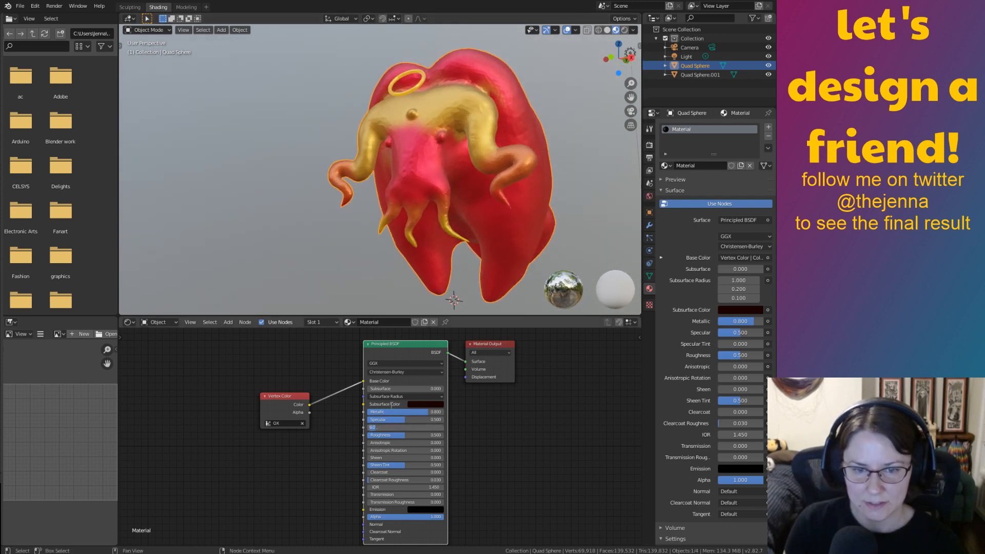
Set the body material's Subsurface value to 0.268 and save the file.
{"action": "mouse_move", "coordinate": [377, 391]}
{"action": "left_mouse_down"}
{"action": "mouse_move", "coordinate": [423, 390]}
{"action": "mouse_move", "coordinate": [390, 392]}
{"action": "left_mouse_up"}
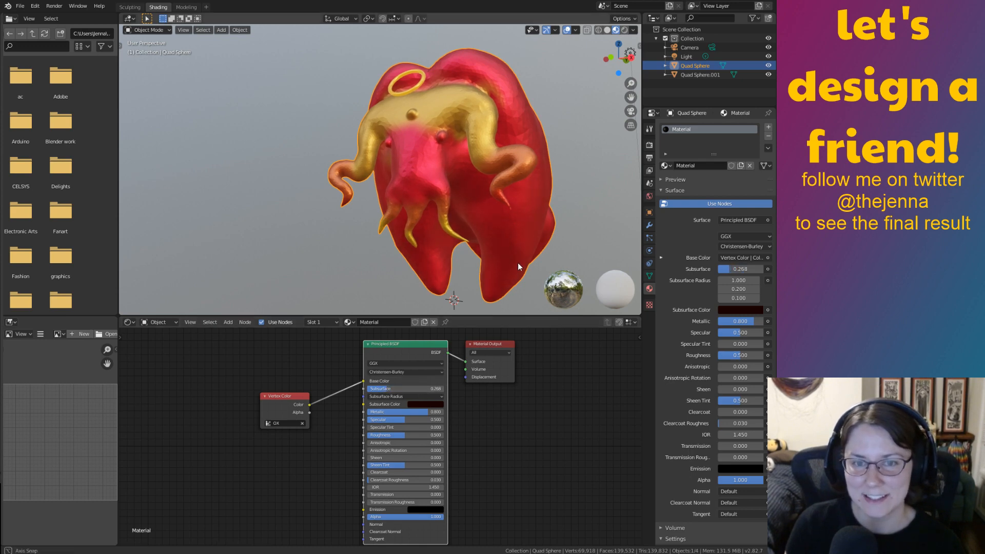
{"action": "mouse_move", "coordinate": [518, 263]}
{"action": "middle_mouse_down"}
{"action": "mouse_move", "coordinate": [475, 266]}
{"action": "mouse_move", "coordinate": [519, 266]}
{"action": "mouse_move", "coordinate": [520, 257]}
{"action": "mouse_move", "coordinate": [541, 273]}
{"action": "mouse_move", "coordinate": [407, 273]}
{"action": "mouse_move", "coordinate": [510, 279]}
{"action": "middle_mouse_up"}
{"action": "key", "text": "ctrl+s"}
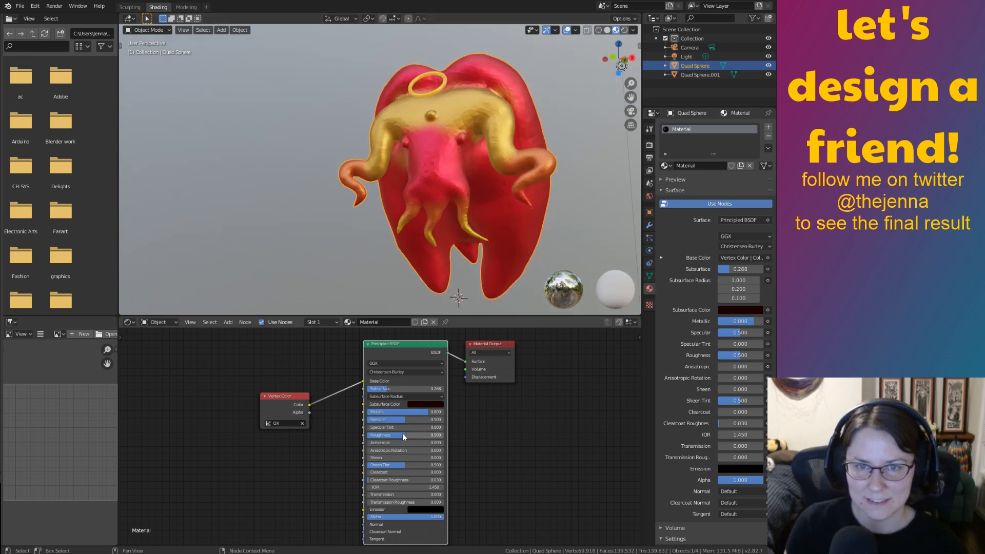
Lower the body material's Roughness to 0.000 and inspect the shiny surface from several angles.
{"action": "left_click_drag", "start_coordinate": [402, 435], "coordinate": [365, 436]}
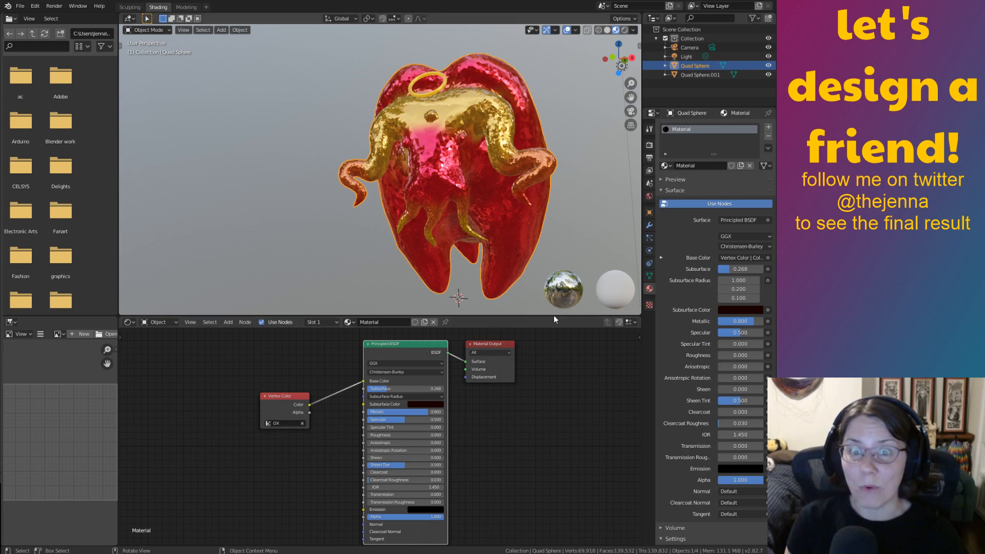
{"action": "middle_click_drag", "start_coordinate": [536, 287], "coordinate": [548, 259]}
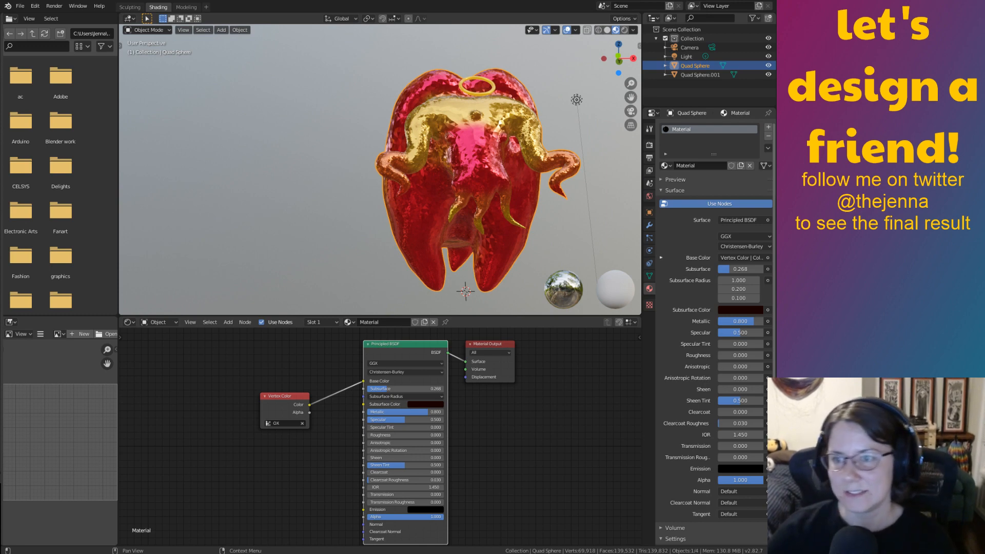
{"action": "middle_click_drag", "start_coordinate": [549, 259], "coordinate": [437, 292]}
{"action": "middle_click_drag", "start_coordinate": [424, 277], "coordinate": [410, 264]}
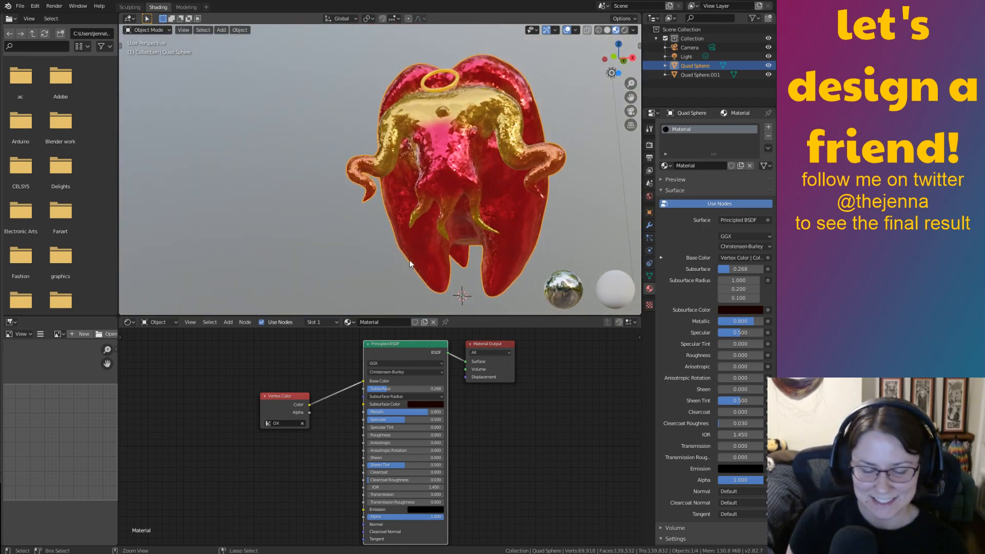
{"action": "middle_click_drag", "start_coordinate": [485, 238], "coordinate": [551, 254]}
Examine the creature in rendered shading from close up and from the front, and return to material preview.
{"action": "left_click", "coordinate": [625, 30]}
{"action": "mouse_move", "coordinate": [620, 33]}
{"action": "middle_mouse_down"}
{"action": "mouse_move", "coordinate": [518, 65]}
{"action": "mouse_move", "coordinate": [504, 56]}
{"action": "middle_mouse_up"}
{"action": "scroll", "coordinate": [453, 137], "scroll_direction": "up", "scroll_amount": 8}
{"action": "scroll", "coordinate": [454, 137], "scroll_direction": "up", "scroll_amount": 2}
{"action": "scroll", "coordinate": [429, 132], "scroll_direction": "down", "scroll_amount": 10}
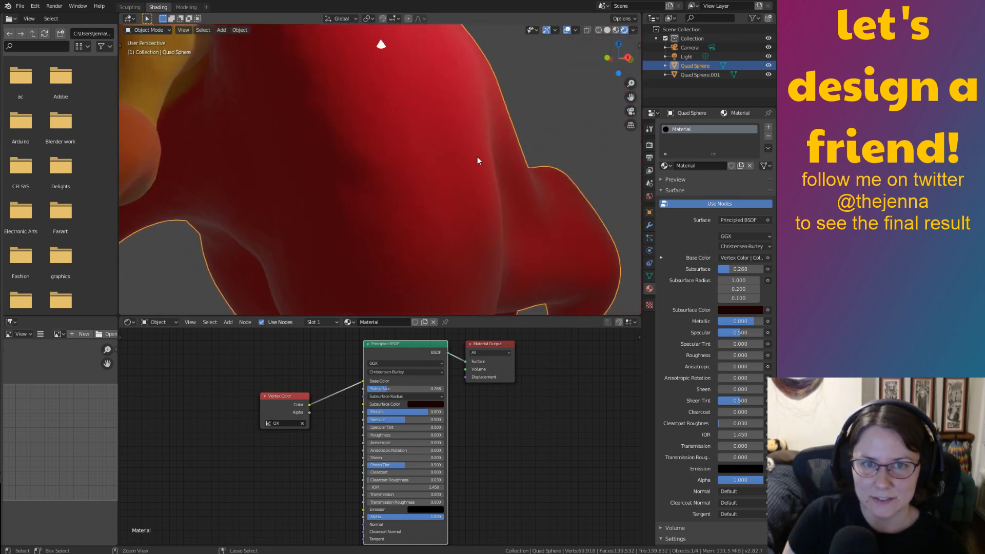
{"action": "middle_click_drag", "start_coordinate": [509, 181], "coordinate": [600, 34]}
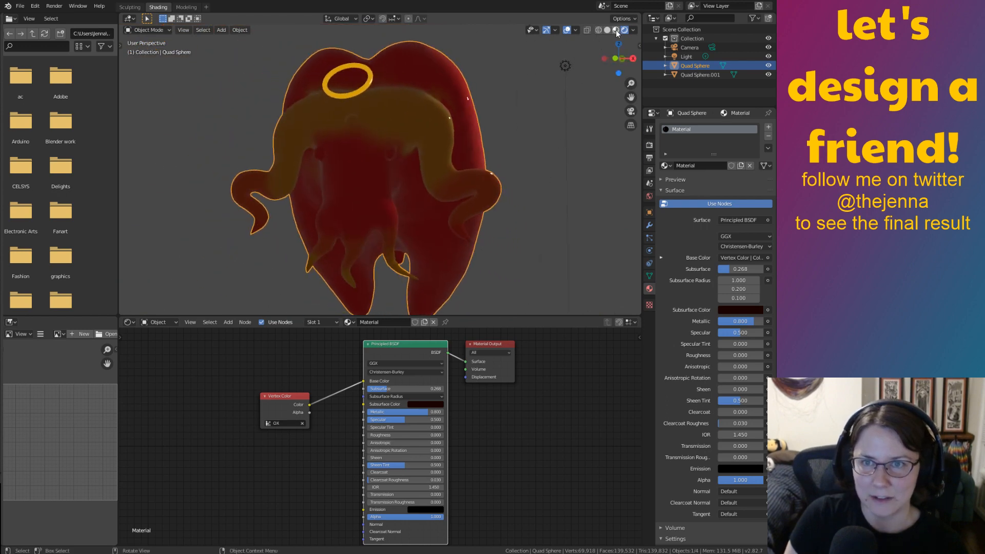
{"action": "left_click", "coordinate": [615, 29]}
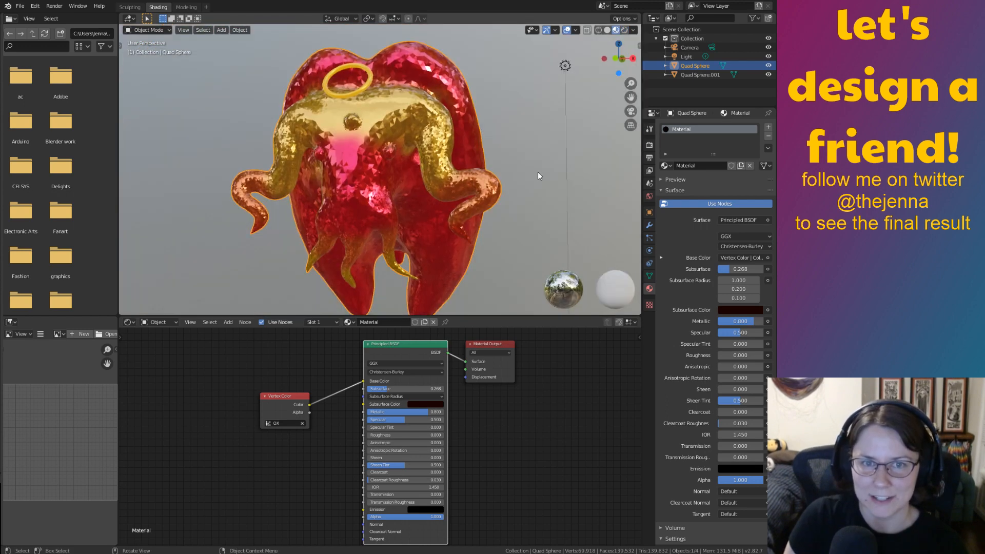
Switch to the Sculpting workspace, put the body in Vertex Paint mode and frame the head closely.
{"action": "middle_click_drag", "start_coordinate": [538, 171], "coordinate": [541, 192]}
{"action": "scroll", "coordinate": [524, 177], "scroll_direction": "up", "scroll_amount": 2}
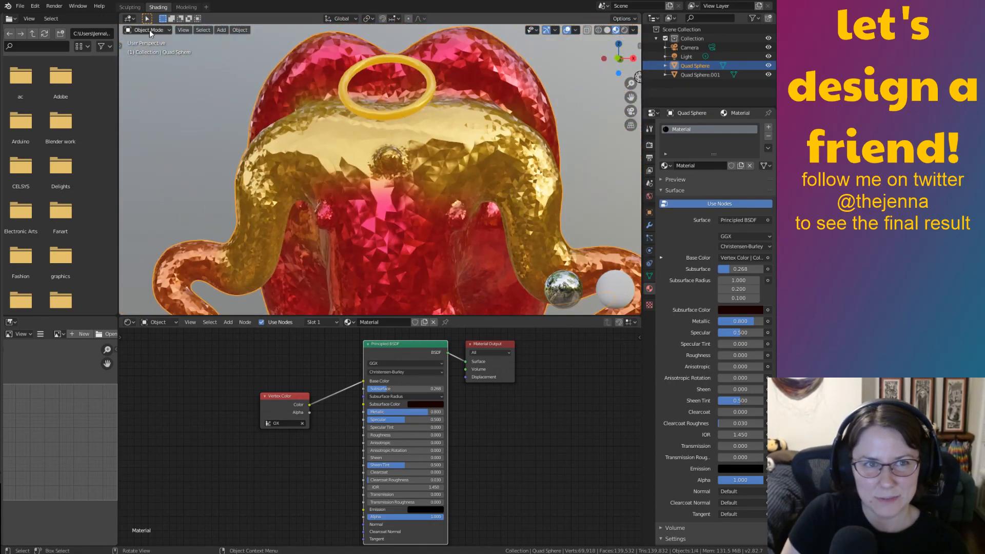
{"action": "left_click", "coordinate": [129, 7]}
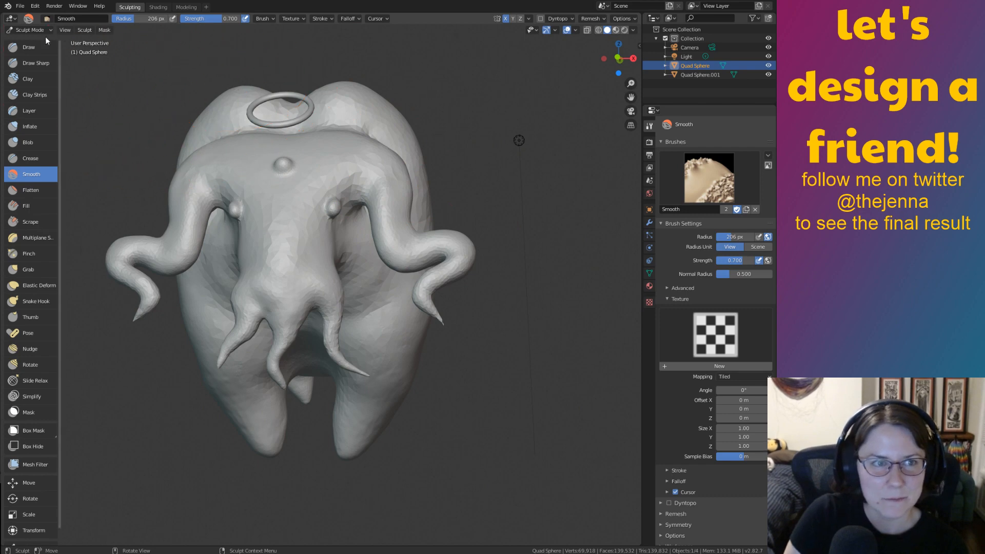
{"action": "left_click", "coordinate": [32, 30]}
{"action": "left_click", "coordinate": [42, 70]}
{"action": "middle_click_drag", "start_coordinate": [526, 182], "coordinate": [560, 243], "text": "shift"}
{"action": "scroll", "coordinate": [513, 252], "scroll_direction": "up", "scroll_amount": 3}
{"action": "mouse_move", "coordinate": [469, 208]}
{"action": "middle_mouse_down", "text": "shift"}
{"action": "mouse_move", "coordinate": [583, 251]}
{"action": "mouse_move", "coordinate": [582, 259]}
{"action": "mouse_move", "coordinate": [530, 262]}
{"action": "mouse_move", "coordinate": [437, 294]}
{"action": "middle_mouse_up", "text": "shift"}
{"action": "scroll", "coordinate": [567, 294], "scroll_direction": "up", "scroll_amount": 1}
{"action": "scroll", "coordinate": [490, 294], "scroll_direction": "up", "scroll_amount": 1}
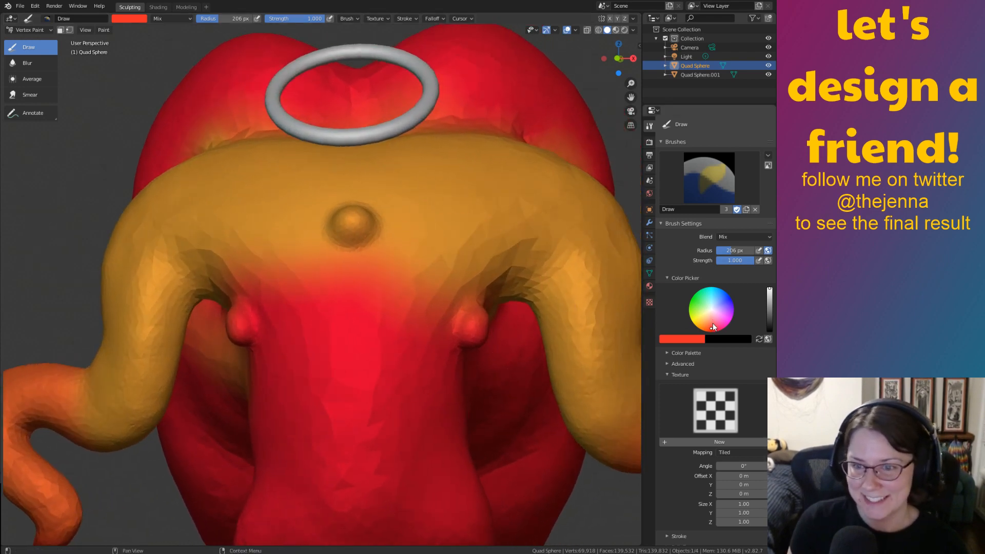
Set the brush to bright red with a 63 px radius and paint the forehead bead, both eyes and the arm tips.
{"action": "left_click_drag", "start_coordinate": [713, 325], "coordinate": [713, 331]}
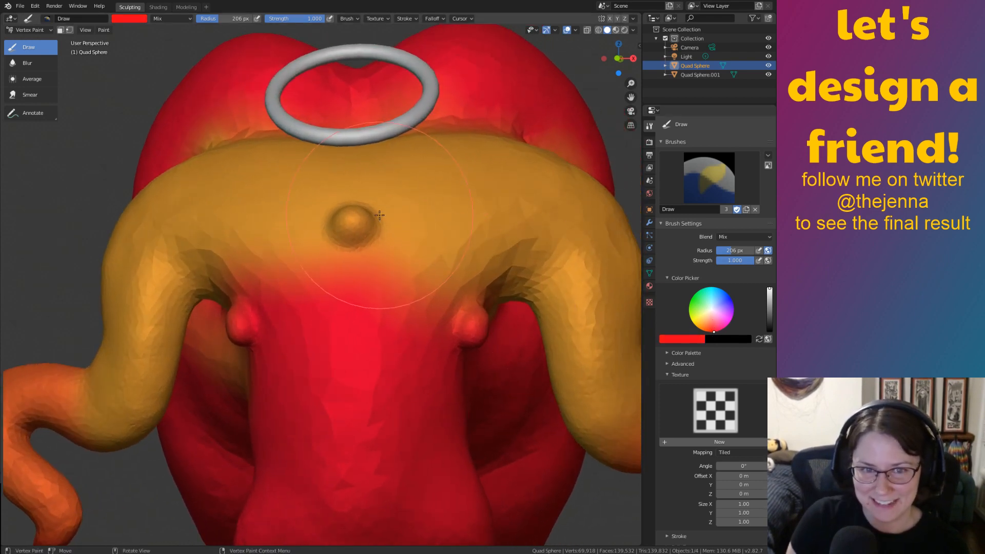
{"action": "middle_click_drag", "start_coordinate": [364, 220], "coordinate": [370, 249]}
{"action": "key", "text": "bracketleft"}
{"action": "key", "text": "bracketleft"}
{"action": "key", "text": "bracketleft"}
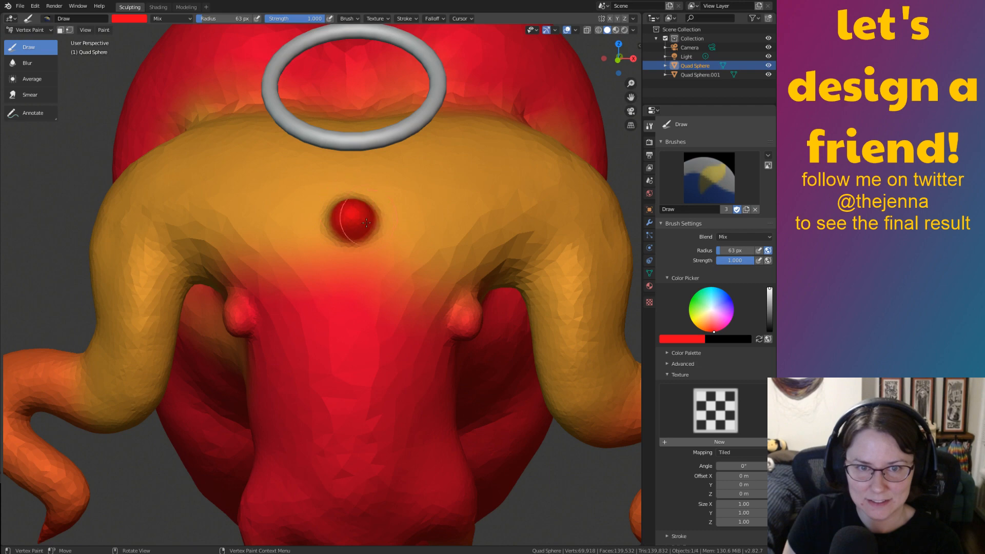
{"action": "mouse_move", "coordinate": [263, 297]}
{"action": "middle_mouse_down"}
{"action": "mouse_move", "coordinate": [207, 317]}
{"action": "mouse_move", "coordinate": [189, 260]}
{"action": "mouse_move", "coordinate": [221, 287]}
{"action": "mouse_move", "coordinate": [222, 319]}
{"action": "mouse_move", "coordinate": [464, 322]}
{"action": "mouse_move", "coordinate": [503, 277]}
{"action": "mouse_move", "coordinate": [491, 219]}
{"action": "mouse_move", "coordinate": [479, 216]}
{"action": "mouse_move", "coordinate": [520, 259]}
{"action": "mouse_move", "coordinate": [533, 258]}
{"action": "mouse_move", "coordinate": [487, 281]}
{"action": "mouse_move", "coordinate": [502, 321]}
{"action": "mouse_move", "coordinate": [511, 309]}
{"action": "middle_mouse_up"}
{"action": "scroll", "coordinate": [549, 349], "scroll_direction": "down", "scroll_amount": 4}
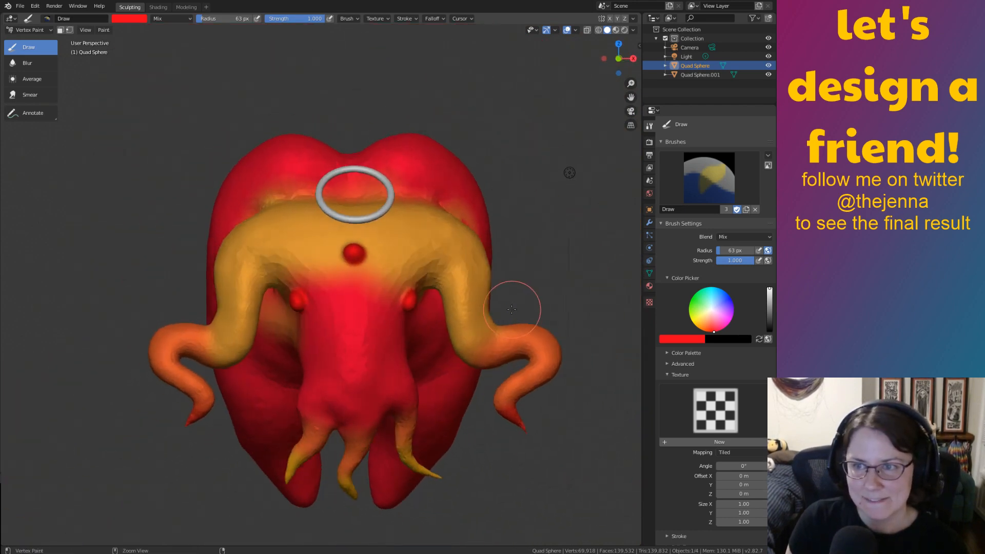
Return to the Shading workspace and enlarge the 3D viewport to show the whole creature.
{"action": "left_click", "coordinate": [158, 7]}
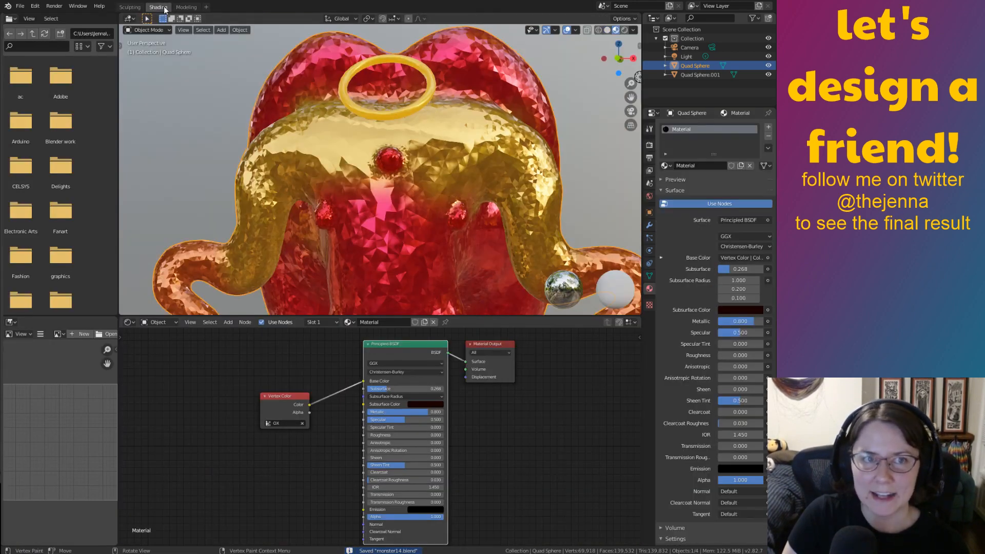
{"action": "left_click", "coordinate": [185, 7]}
{"action": "left_click", "coordinate": [157, 7]}
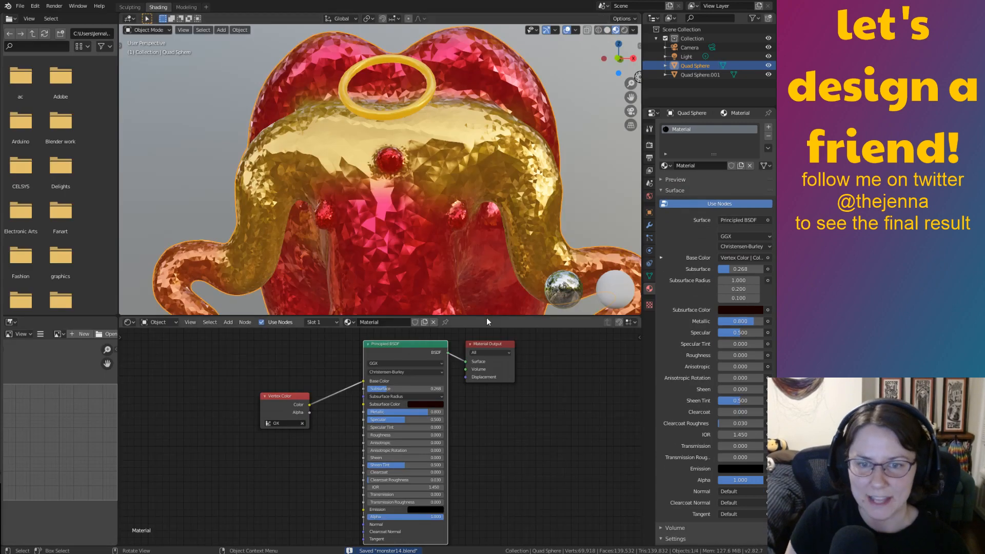
{"action": "left_click_drag", "start_coordinate": [489, 321], "coordinate": [512, 493]}
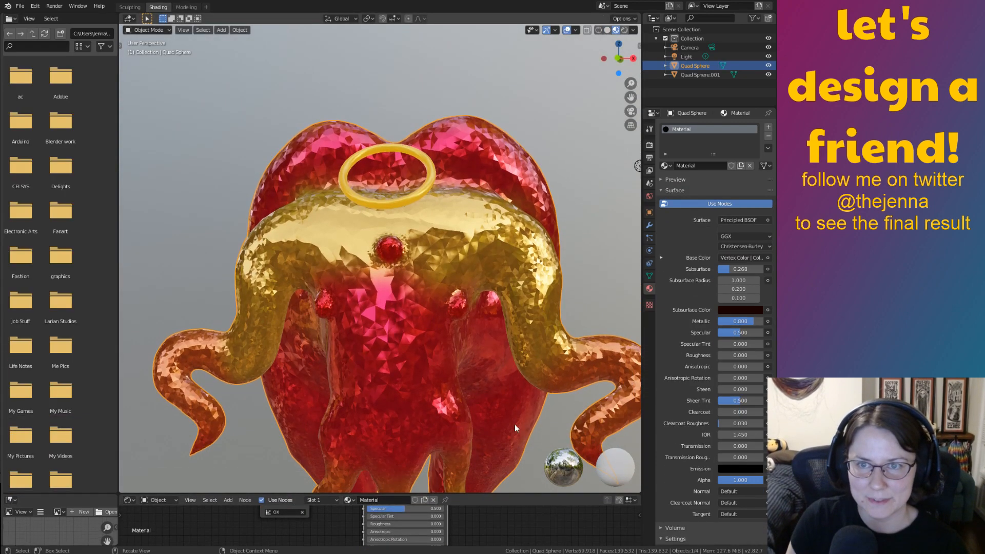
{"action": "scroll", "coordinate": [528, 401], "scroll_direction": "down", "scroll_amount": 3}
{"action": "scroll", "coordinate": [513, 395], "scroll_direction": "down", "scroll_amount": 2}
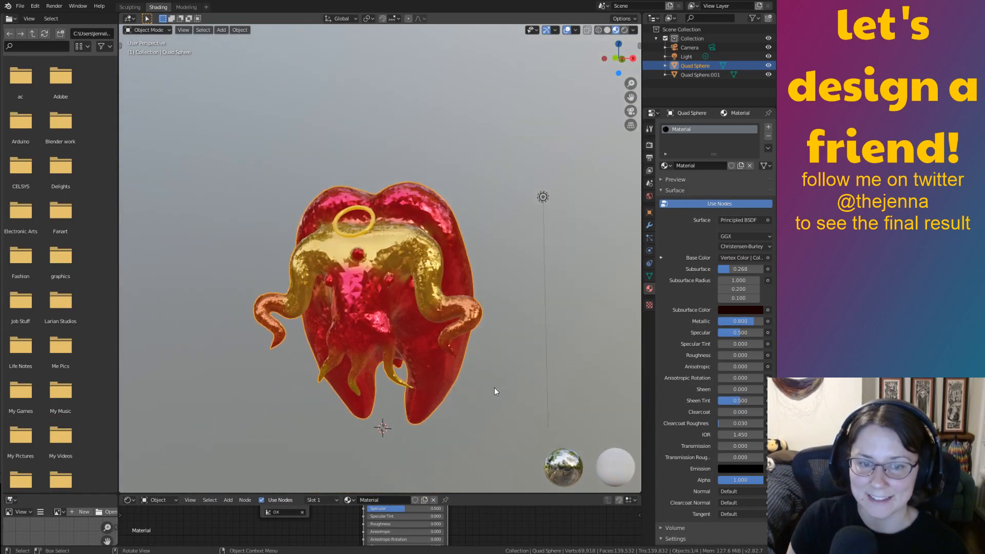
Show the creature in material preview in the Modeling workspace, in Object Mode with nothing selected.
{"action": "left_click", "coordinate": [186, 7]}
{"action": "left_click", "coordinate": [616, 29]}
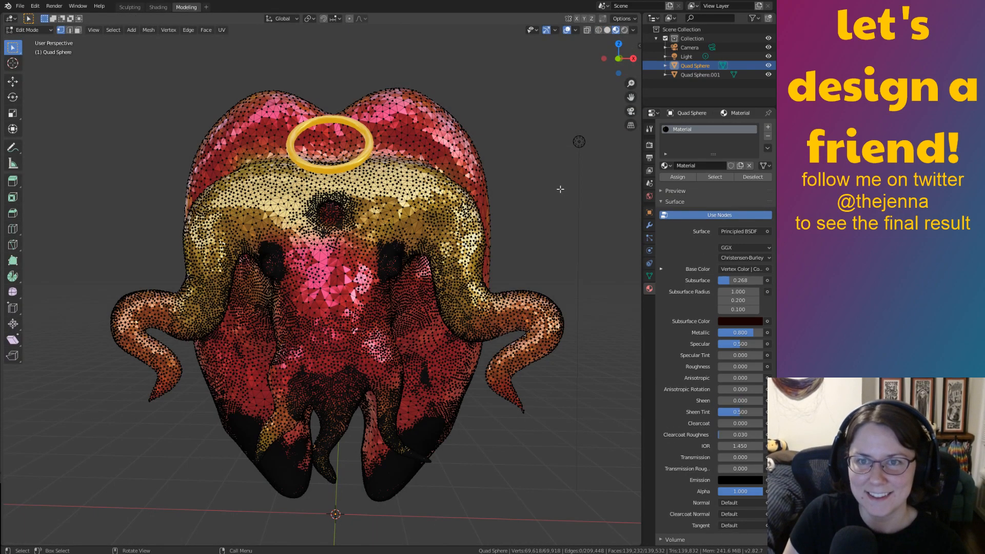
{"action": "key", "text": "Tab"}
{"action": "left_click", "coordinate": [557, 226]}
{"action": "mouse_move", "coordinate": [557, 227]}
{"action": "middle_mouse_down"}
{"action": "mouse_move", "coordinate": [560, 251]}
{"action": "mouse_move", "coordinate": [490, 240]}
{"action": "mouse_move", "coordinate": [496, 252]}
{"action": "mouse_move", "coordinate": [602, 257]}
{"action": "mouse_move", "coordinate": [602, 275]}
{"action": "mouse_move", "coordinate": [559, 244]}
{"action": "middle_mouse_up"}
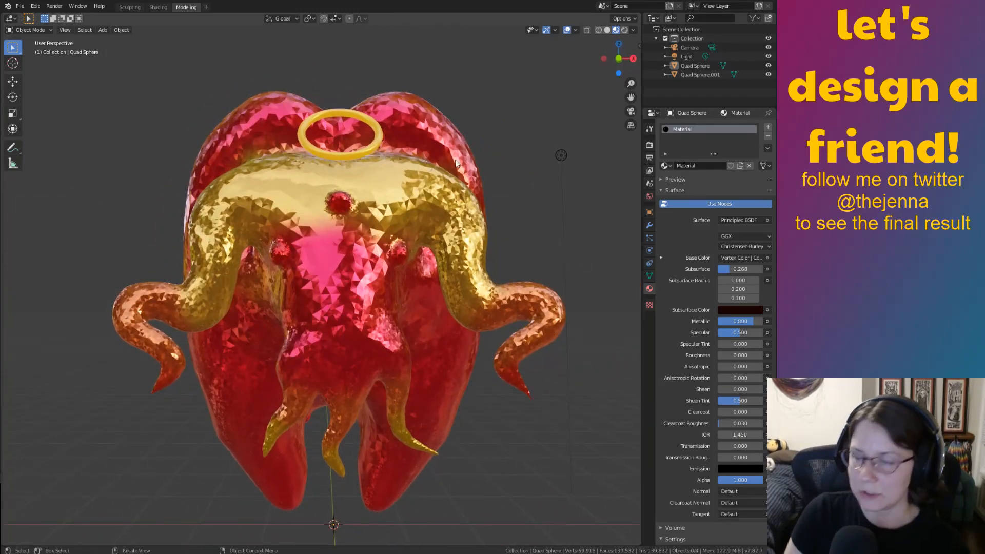
Return to vertex painting in the Sculpting workspace and paint red over the golden spill on the body behind the arm.
{"action": "left_click", "coordinate": [130, 8]}
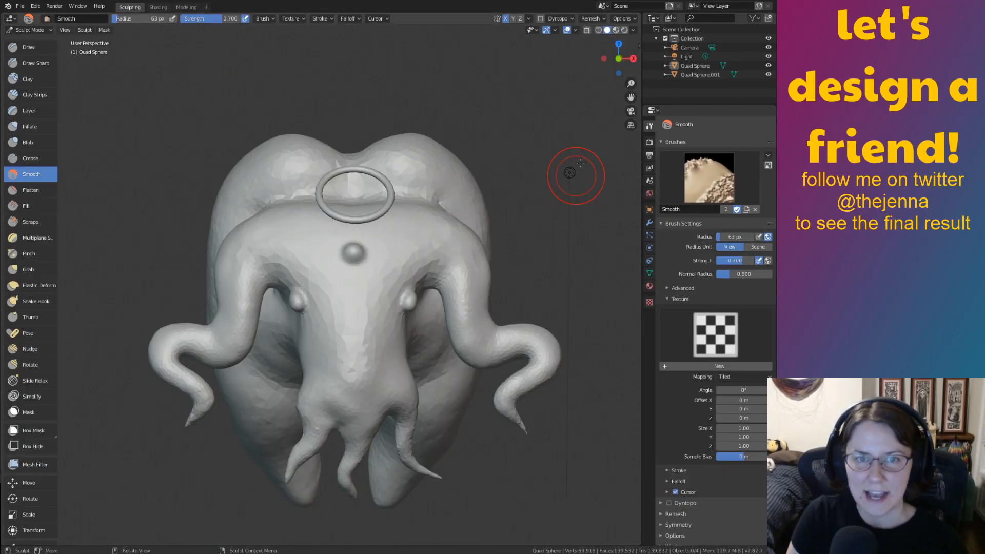
{"action": "left_click", "coordinate": [23, 30]}
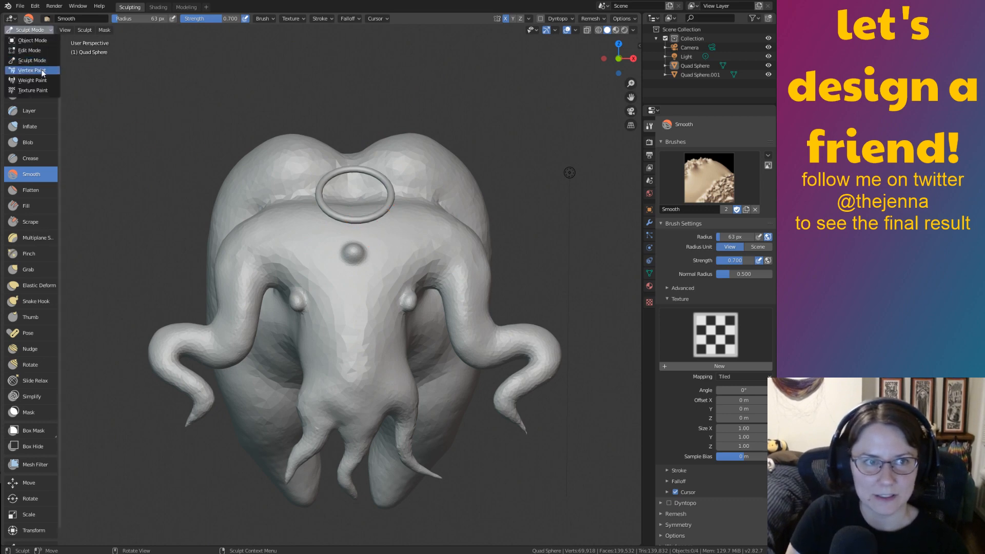
{"action": "left_click", "coordinate": [40, 71]}
{"action": "scroll", "coordinate": [501, 307], "scroll_direction": "up", "scroll_amount": 2}
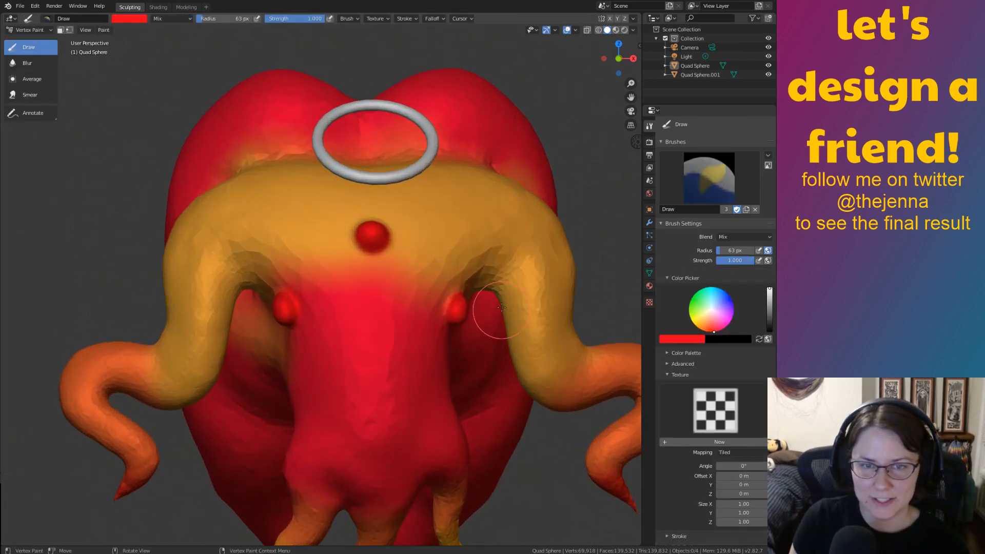
{"action": "mouse_move", "coordinate": [531, 343]}
{"action": "middle_mouse_down"}
{"action": "mouse_move", "coordinate": [467, 307]}
{"action": "mouse_move", "coordinate": [599, 348]}
{"action": "middle_mouse_up"}
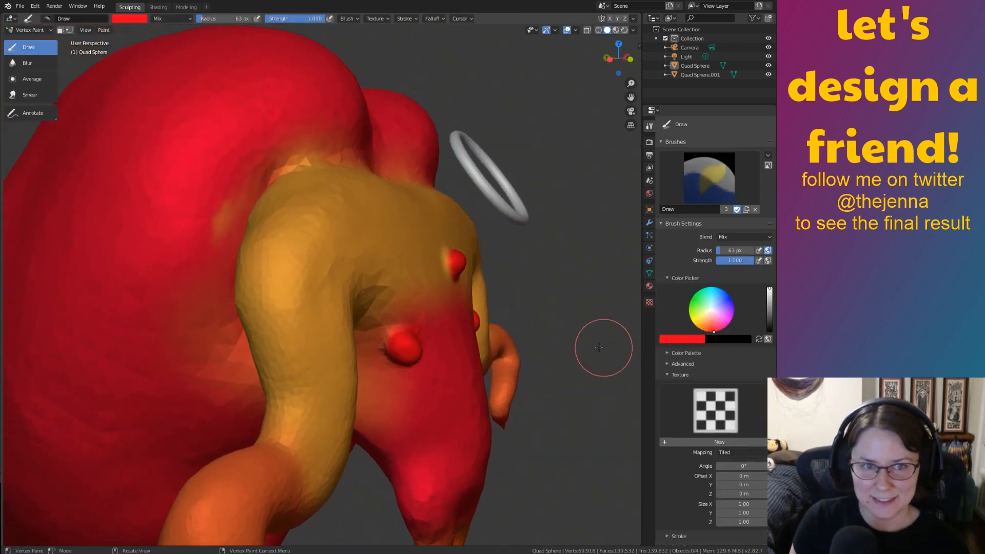
{"action": "middle_click_drag", "start_coordinate": [435, 328], "coordinate": [519, 332]}
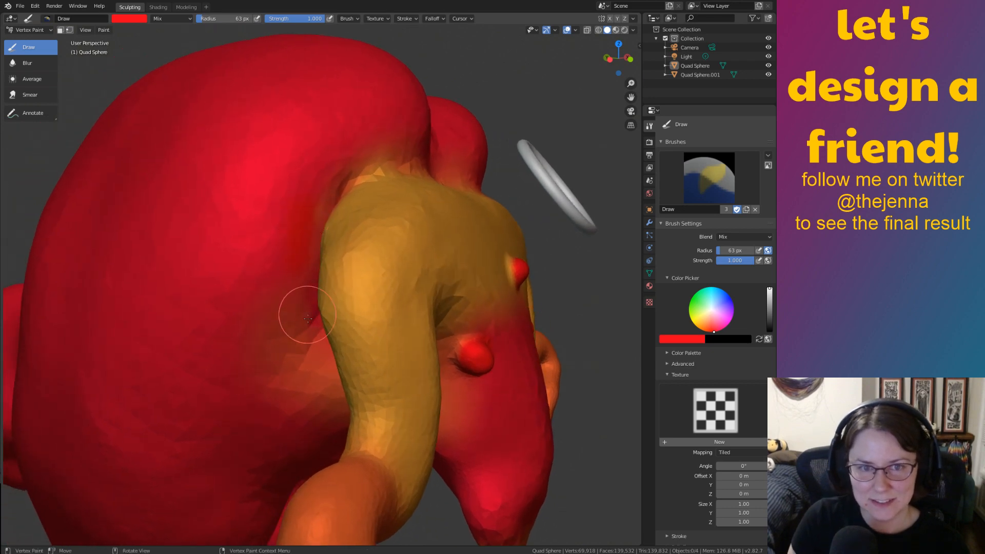
{"action": "mouse_move", "coordinate": [308, 318]}
{"action": "middle_mouse_down"}
{"action": "mouse_move", "coordinate": [337, 304]}
{"action": "mouse_move", "coordinate": [361, 333]}
{"action": "middle_mouse_up"}
{"action": "middle_click_drag", "start_coordinate": [601, 307], "coordinate": [688, 319]}
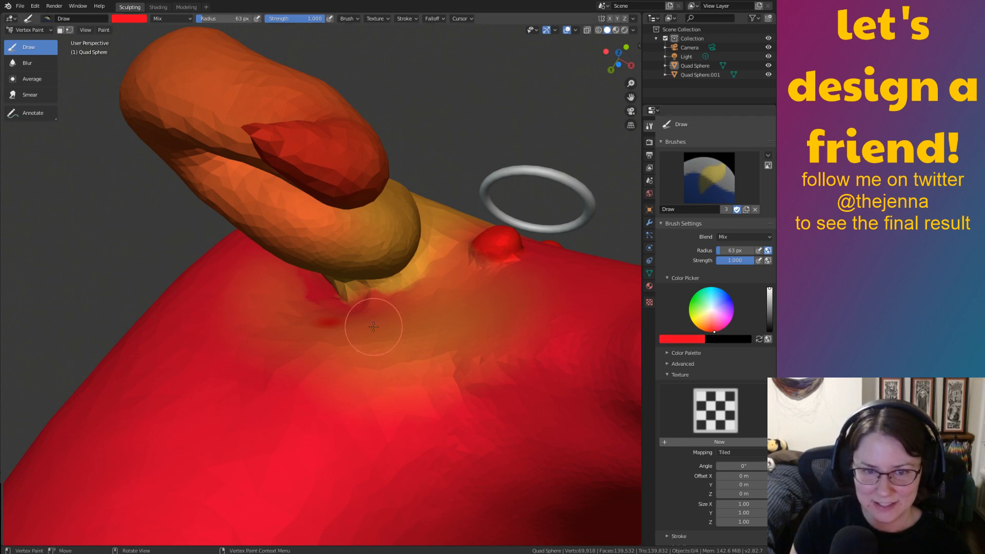
Enlarge the red brush to an 85 px radius and paint over the golden spill beneath the curled arm.
{"action": "key", "text": "bracketright"}
{"action": "key", "text": "bracketright"}
{"action": "mouse_move", "coordinate": [339, 350]}
{"action": "left_mouse_down"}
{"action": "mouse_move", "coordinate": [308, 330]}
{"action": "mouse_move", "coordinate": [469, 330]}
{"action": "mouse_move", "coordinate": [383, 331]}
{"action": "left_mouse_up"}
{"action": "mouse_move", "coordinate": [393, 340]}
{"action": "middle_mouse_down"}
{"action": "mouse_move", "coordinate": [298, 375]}
{"action": "mouse_move", "coordinate": [348, 367]}
{"action": "middle_mouse_up"}
{"action": "key", "text": "bracketleft"}
{"action": "key", "text": "bracketleft"}
{"action": "key", "text": "bracketleft"}
{"action": "key", "text": "bracketleft"}
{"action": "key", "text": "bracketleft"}
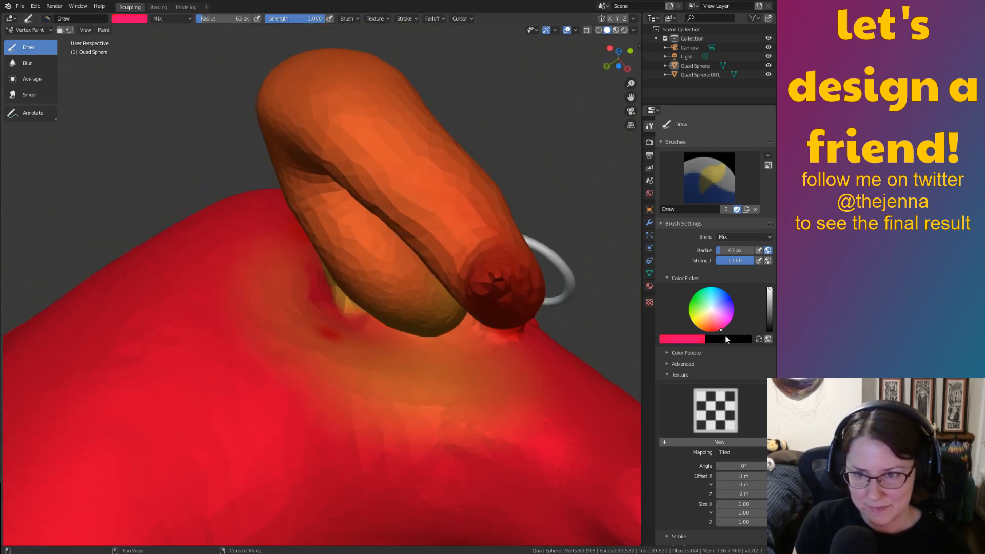
{"action": "left_click_drag", "start_coordinate": [719, 262], "coordinate": [716, 262]}
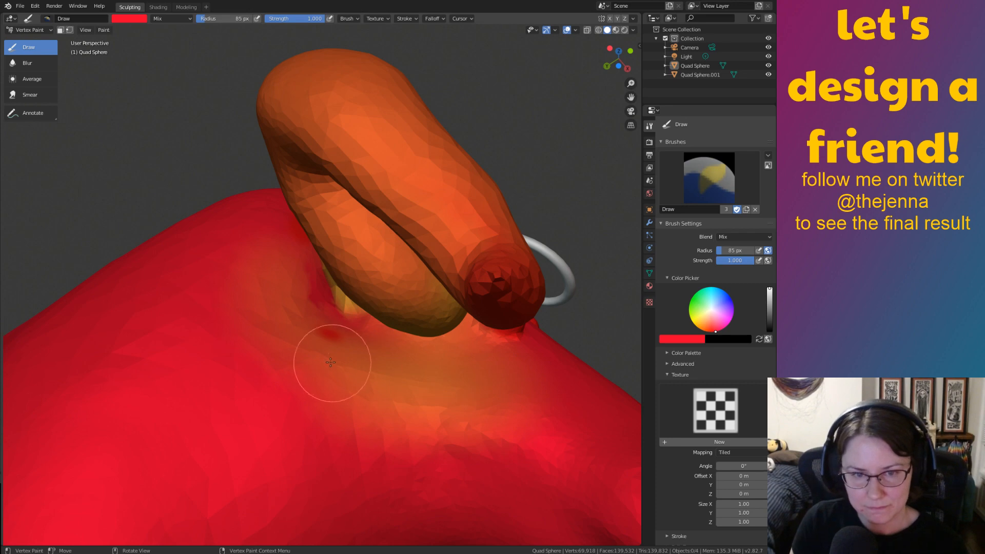
{"action": "mouse_move", "coordinate": [306, 338]}
{"action": "left_mouse_down"}
{"action": "mouse_move", "coordinate": [484, 374]}
{"action": "mouse_move", "coordinate": [363, 347]}
{"action": "mouse_move", "coordinate": [451, 402]}
{"action": "mouse_move", "coordinate": [284, 372]}
{"action": "left_mouse_up"}
Set the brush radius to 104 px and paint red around the arm's base and along the body lobes above the golden brow.
{"action": "middle_click_drag", "start_coordinate": [524, 436], "coordinate": [305, 362]}
{"action": "left_click_drag", "start_coordinate": [305, 362], "coordinate": [287, 281]}
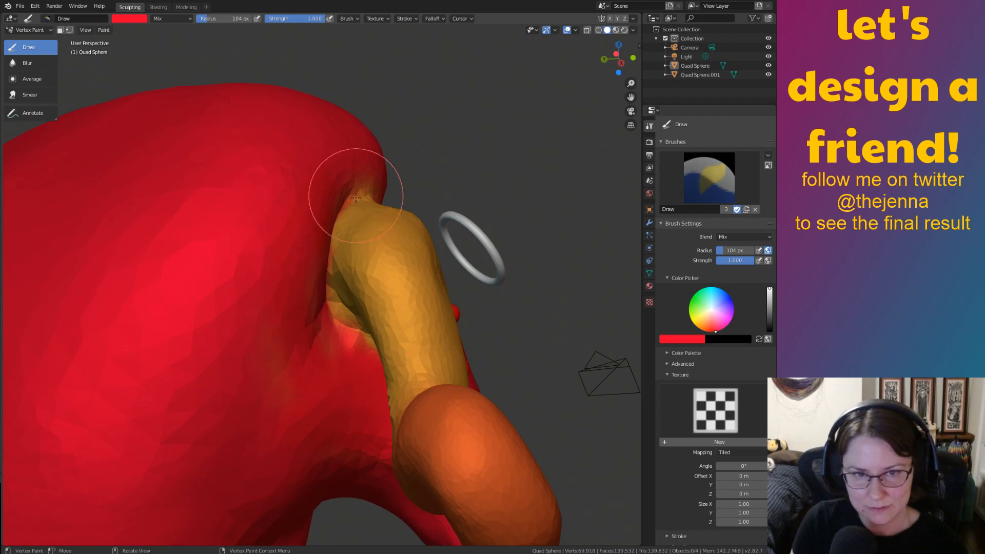
{"action": "mouse_move", "coordinate": [355, 197]}
{"action": "middle_mouse_down"}
{"action": "mouse_move", "coordinate": [246, 175]}
{"action": "mouse_move", "coordinate": [257, 169]}
{"action": "middle_mouse_up"}
{"action": "left_click_drag", "start_coordinate": [340, 132], "coordinate": [423, 136]}
{"action": "mouse_move", "coordinate": [518, 127]}
{"action": "middle_mouse_down"}
{"action": "mouse_move", "coordinate": [511, 158]}
{"action": "mouse_move", "coordinate": [525, 171]}
{"action": "mouse_move", "coordinate": [403, 103]}
{"action": "mouse_move", "coordinate": [408, 145]}
{"action": "middle_mouse_up"}
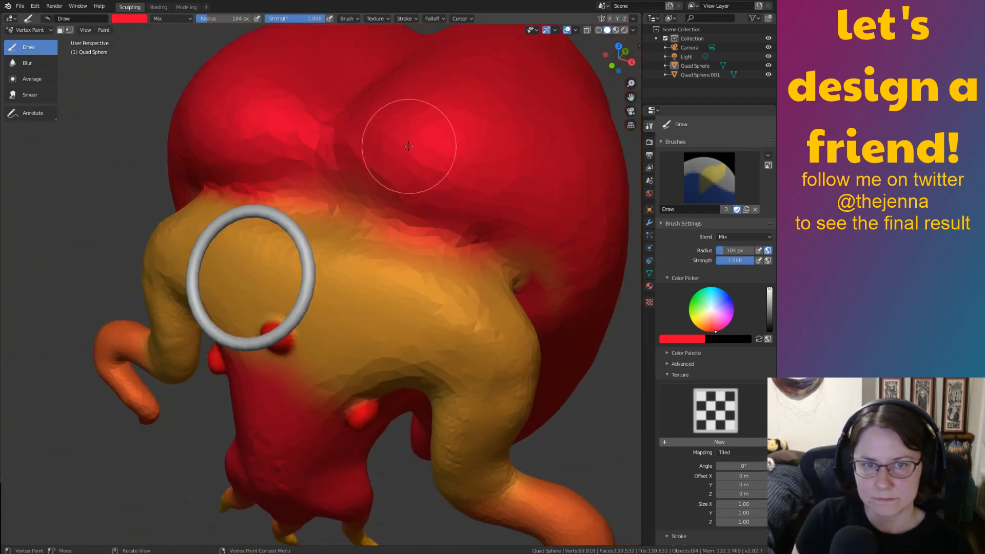
{"action": "left_click_drag", "start_coordinate": [279, 189], "coordinate": [440, 204]}
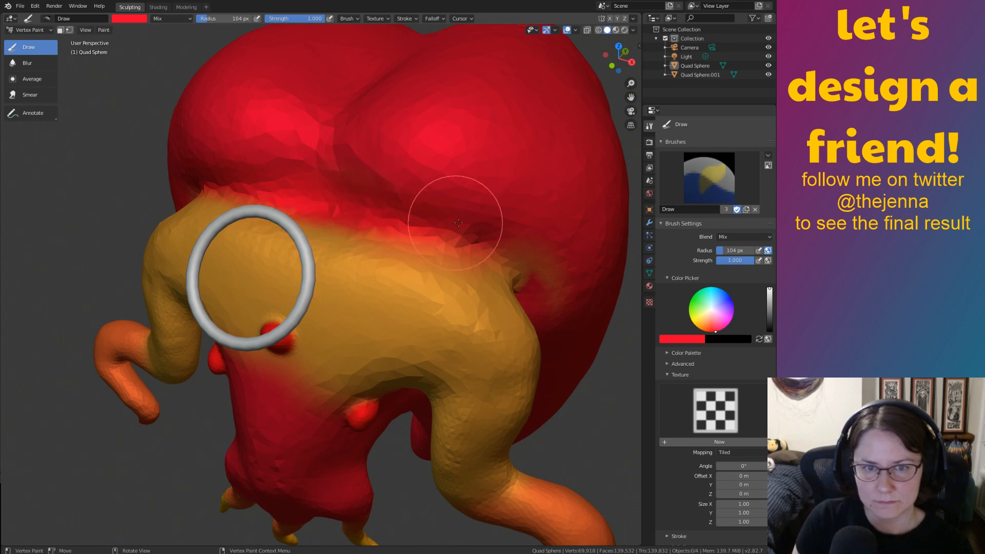
Paint red over the remaining golden patches on the body behind the arm and beside the eye.
{"action": "mouse_move", "coordinate": [439, 205]}
{"action": "middle_mouse_down"}
{"action": "mouse_move", "coordinate": [425, 200]}
{"action": "mouse_move", "coordinate": [501, 195]}
{"action": "middle_mouse_up"}
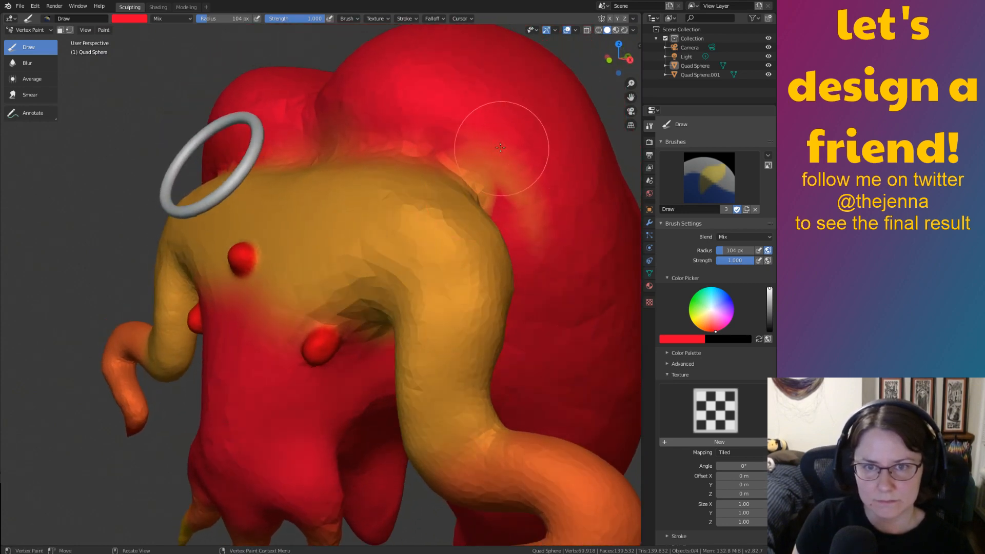
{"action": "mouse_move", "coordinate": [439, 119]}
{"action": "middle_mouse_down"}
{"action": "mouse_move", "coordinate": [505, 195]}
{"action": "mouse_move", "coordinate": [483, 217]}
{"action": "mouse_move", "coordinate": [539, 111]}
{"action": "mouse_move", "coordinate": [490, 210]}
{"action": "mouse_move", "coordinate": [534, 325]}
{"action": "mouse_move", "coordinate": [446, 233]}
{"action": "mouse_move", "coordinate": [377, 192]}
{"action": "mouse_move", "coordinate": [452, 261]}
{"action": "mouse_move", "coordinate": [466, 259]}
{"action": "mouse_move", "coordinate": [464, 247]}
{"action": "middle_mouse_up"}
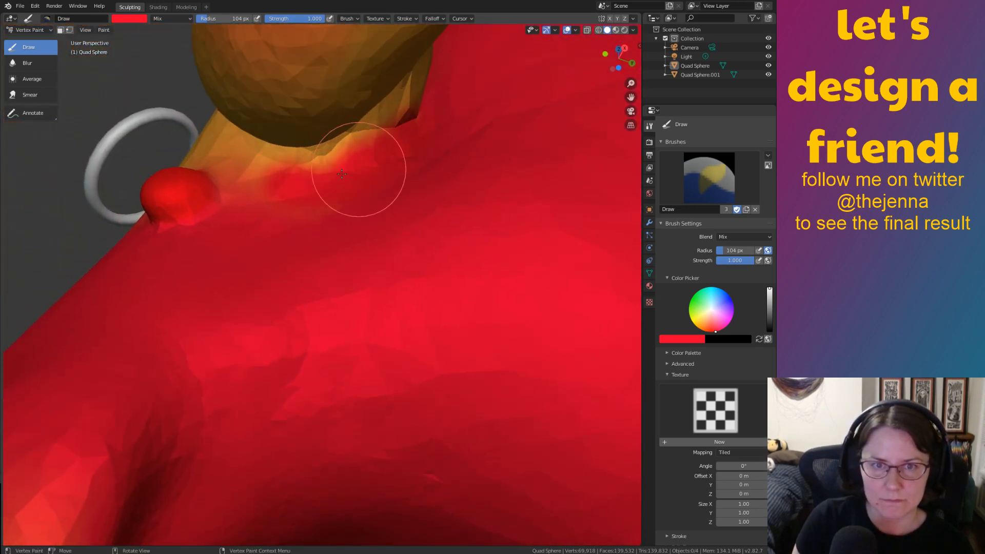
{"action": "mouse_move", "coordinate": [295, 205]}
{"action": "middle_mouse_down"}
{"action": "mouse_move", "coordinate": [323, 186]}
{"action": "mouse_move", "coordinate": [422, 179]}
{"action": "mouse_move", "coordinate": [522, 153]}
{"action": "middle_mouse_up"}
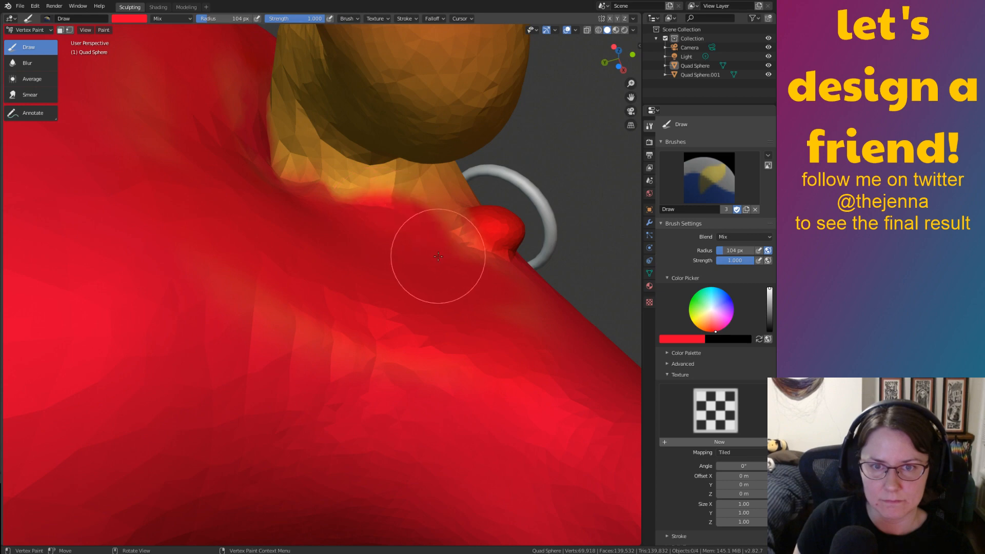
Paint red around both eyes and up the face toward the golden brow.
{"action": "mouse_move", "coordinate": [439, 252]}
{"action": "middle_mouse_down"}
{"action": "mouse_move", "coordinate": [449, 258]}
{"action": "mouse_move", "coordinate": [409, 241]}
{"action": "mouse_move", "coordinate": [416, 312]}
{"action": "mouse_move", "coordinate": [392, 313]}
{"action": "middle_mouse_up"}
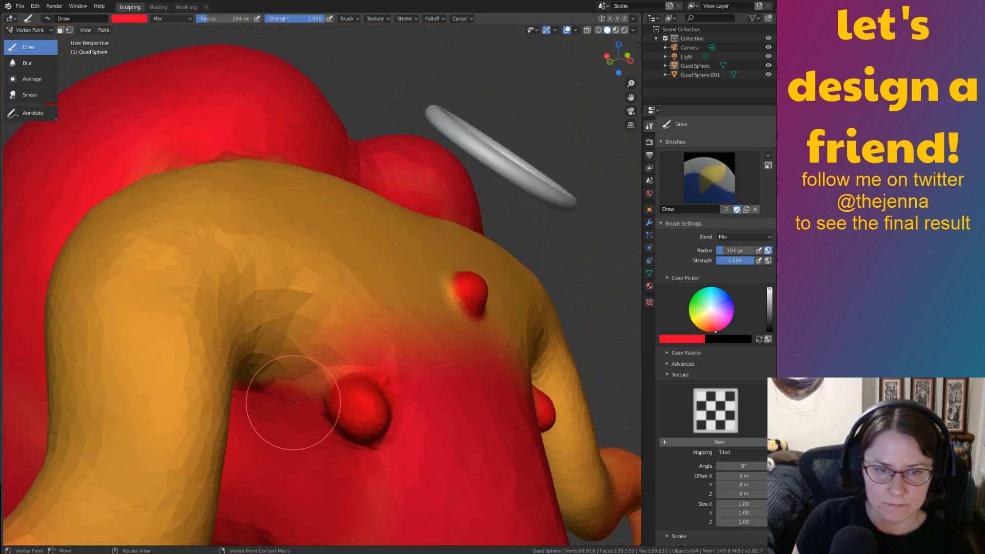
{"action": "mouse_move", "coordinate": [408, 369]}
{"action": "middle_mouse_down"}
{"action": "mouse_move", "coordinate": [518, 403]}
{"action": "mouse_move", "coordinate": [467, 355]}
{"action": "mouse_move", "coordinate": [341, 373]}
{"action": "middle_mouse_up"}
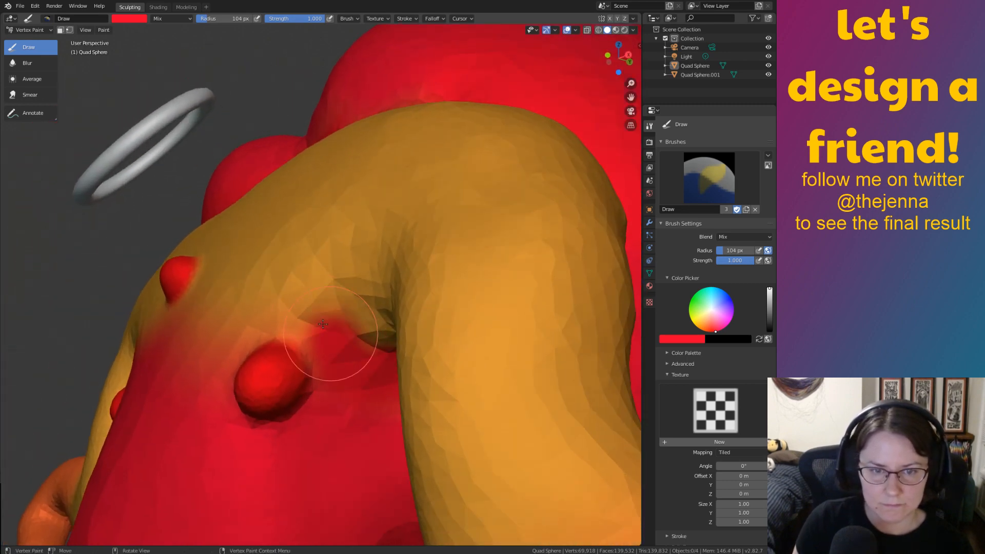
{"action": "mouse_move", "coordinate": [323, 324]}
{"action": "left_mouse_down"}
{"action": "mouse_move", "coordinate": [237, 334]}
{"action": "mouse_move", "coordinate": [246, 387]}
{"action": "left_mouse_up"}
{"action": "mouse_move", "coordinate": [246, 386]}
{"action": "middle_mouse_down"}
{"action": "mouse_move", "coordinate": [305, 370]}
{"action": "mouse_move", "coordinate": [311, 380]}
{"action": "middle_mouse_up"}
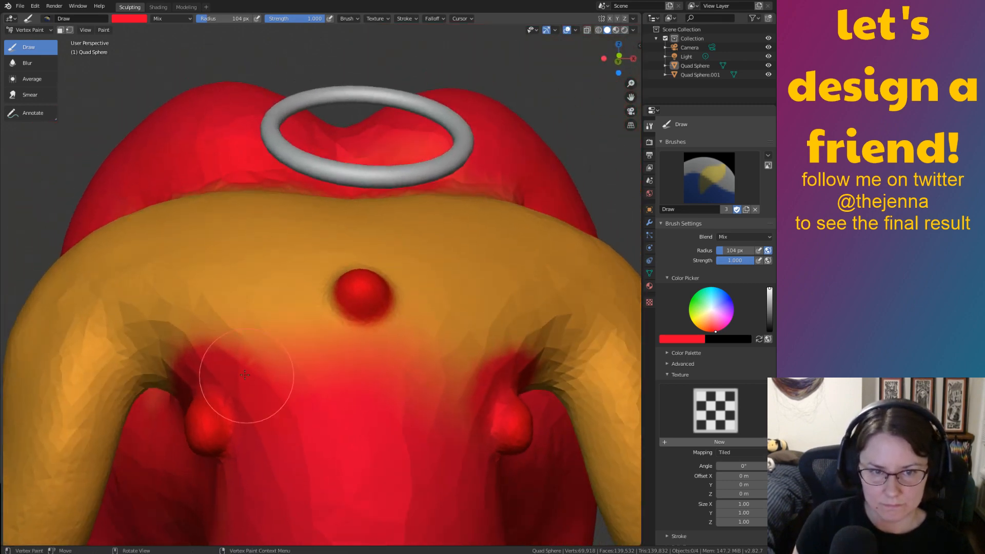
{"action": "left_click_drag", "start_coordinate": [231, 357], "coordinate": [327, 411]}
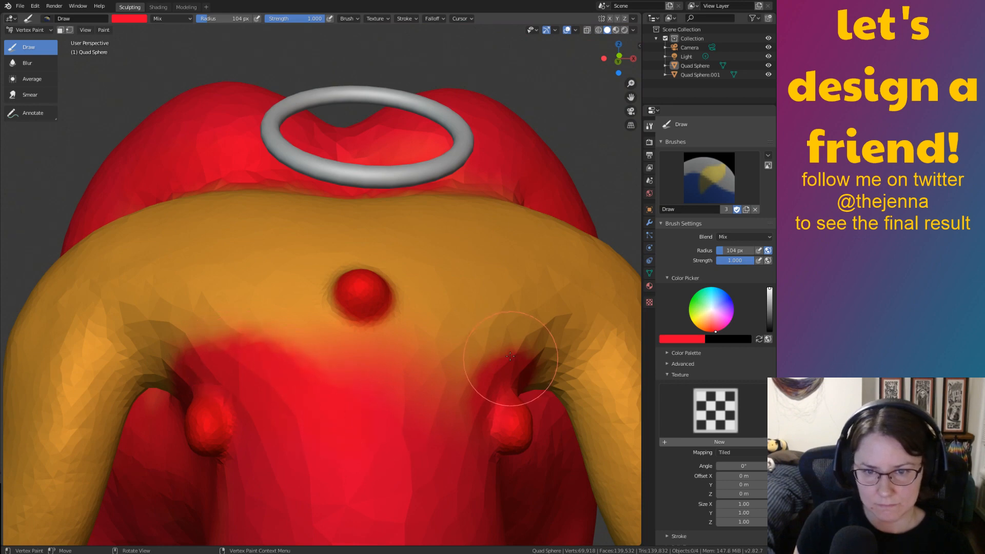
{"action": "left_click_drag", "start_coordinate": [510, 355], "coordinate": [406, 458]}
{"action": "left_click_drag", "start_coordinate": [480, 370], "coordinate": [368, 463]}
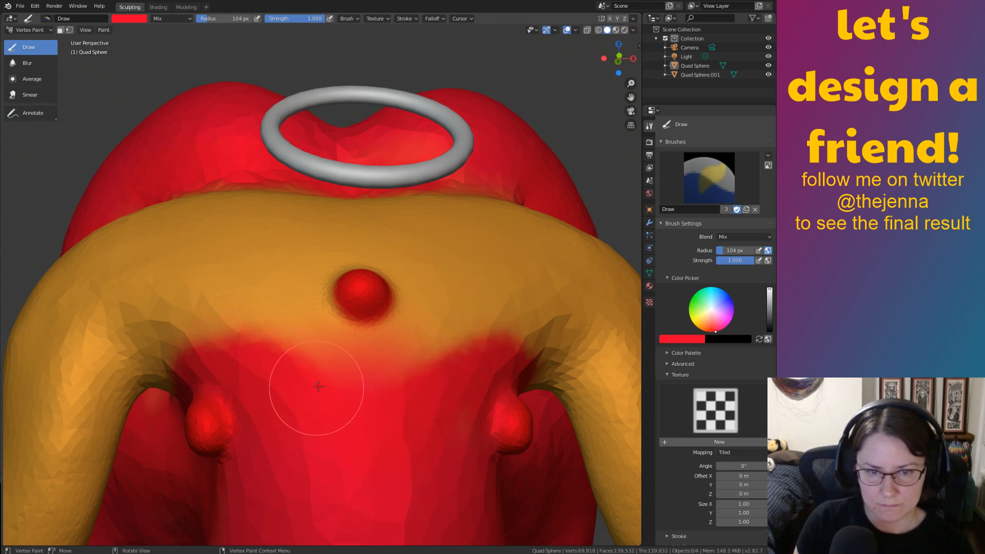
{"action": "left_click_drag", "start_coordinate": [318, 385], "coordinate": [371, 526]}
Even out the red edge across the face below the forehead bead and save the file.
{"action": "middle_click_drag", "start_coordinate": [386, 399], "coordinate": [398, 518], "text": "ctrl"}
{"action": "mouse_move", "coordinate": [398, 451]}
{"action": "middle_mouse_down"}
{"action": "mouse_move", "coordinate": [418, 477]}
{"action": "mouse_move", "coordinate": [410, 459]}
{"action": "mouse_move", "coordinate": [424, 418]}
{"action": "middle_mouse_up"}
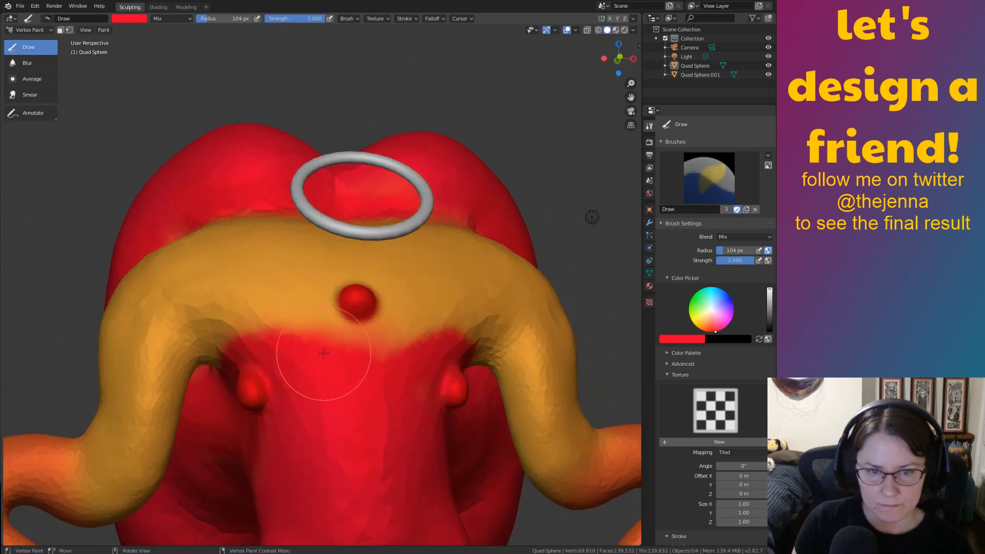
{"action": "left_click_drag", "start_coordinate": [324, 353], "coordinate": [394, 355]}
{"action": "middle_click_drag", "start_coordinate": [384, 373], "coordinate": [426, 374]}
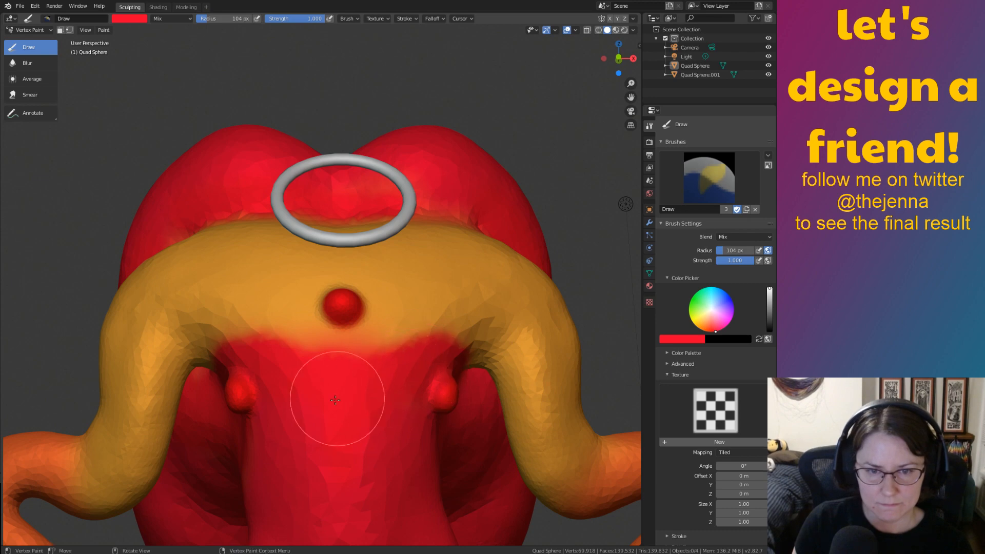
{"action": "middle_click_drag", "start_coordinate": [336, 393], "coordinate": [461, 393]}
{"action": "key", "text": "ctrl+s"}
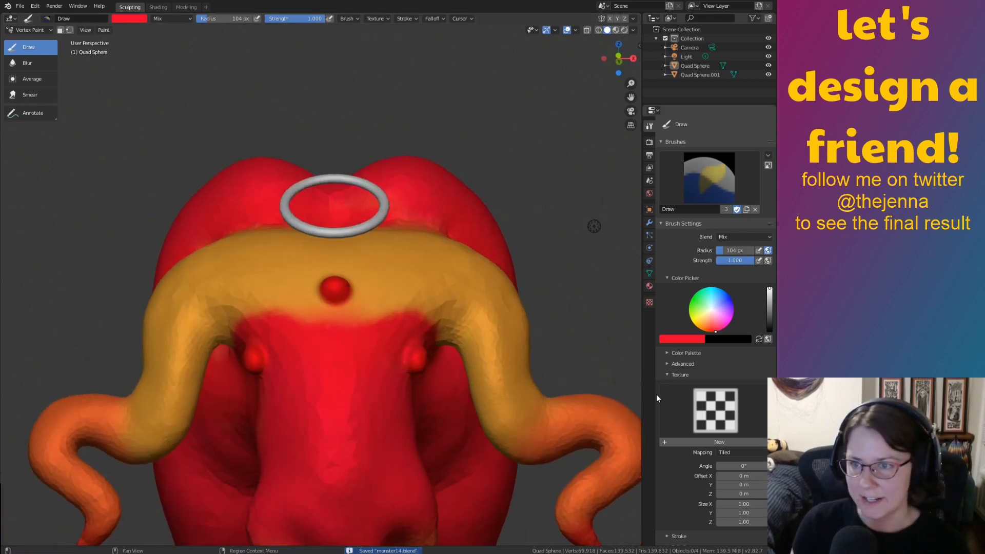
Set the brush color to white and paint the forehead bead.
{"action": "left_click", "coordinate": [696, 339]}
{"action": "left_click", "coordinate": [688, 294]}
{"action": "left_click", "coordinate": [674, 308]}
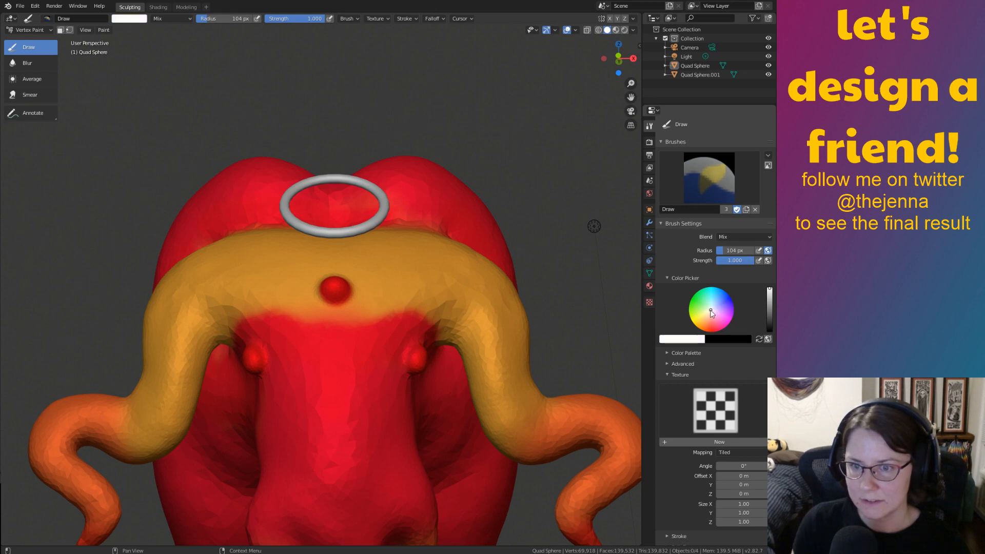
{"action": "scroll", "coordinate": [402, 348], "scroll_direction": "up", "scroll_amount": 6}
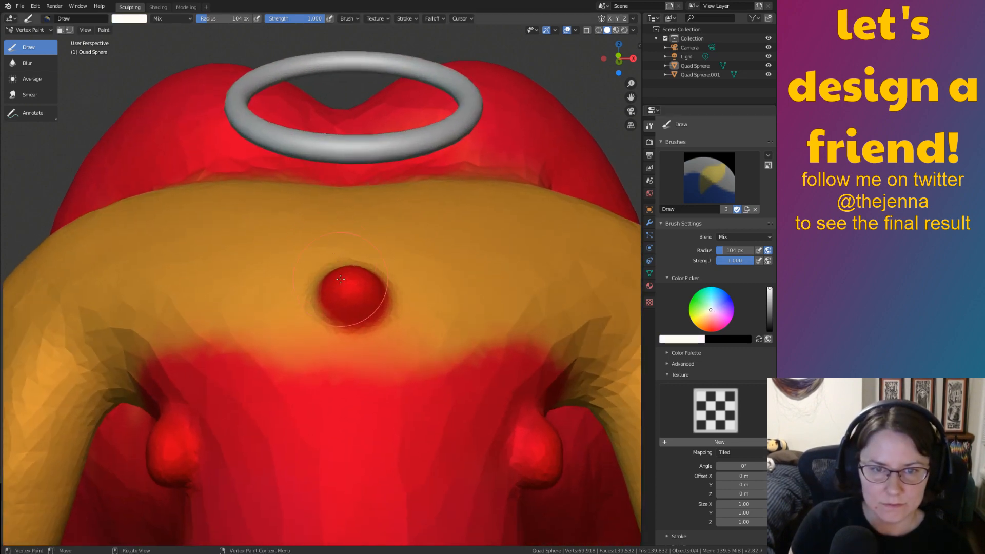
{"action": "mouse_move", "coordinate": [364, 311]}
{"action": "left_mouse_down"}
{"action": "mouse_move", "coordinate": [347, 325]}
{"action": "mouse_move", "coordinate": [378, 345]}
{"action": "left_mouse_up"}
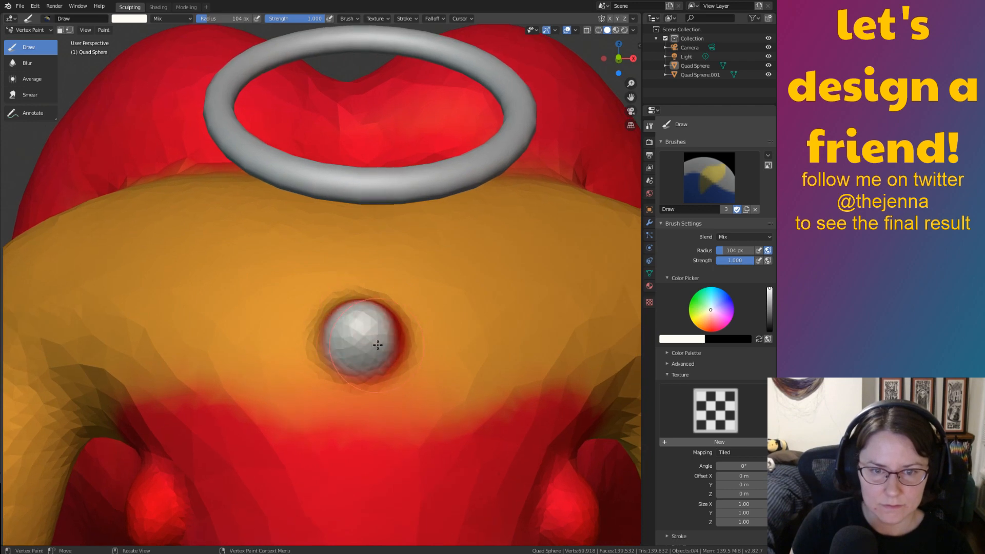
{"action": "middle_click_drag", "start_coordinate": [342, 322], "coordinate": [348, 336]}
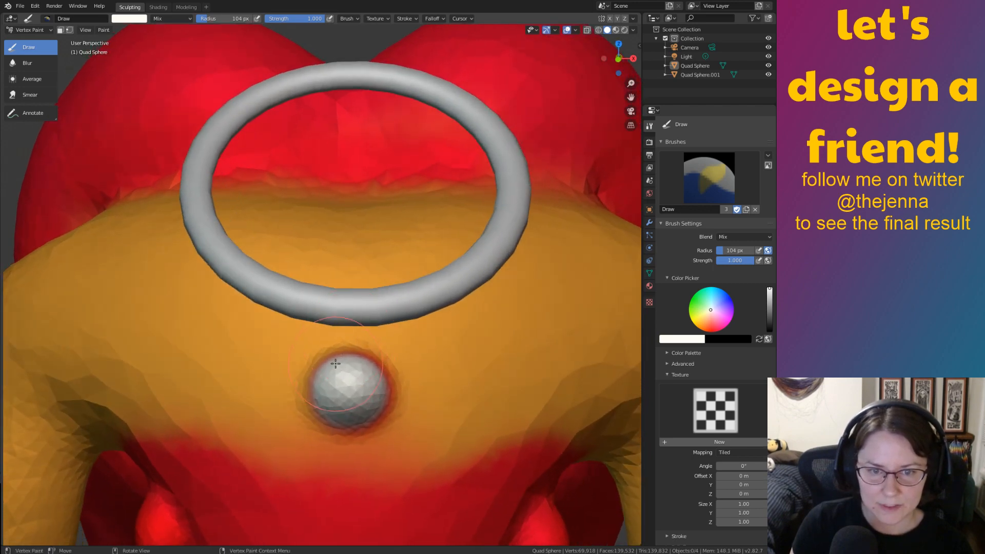
Paint both eyes and the remaining red sides of the forehead bead white.
{"action": "middle_click_drag", "start_coordinate": [331, 401], "coordinate": [480, 349]}
{"action": "mouse_move", "coordinate": [480, 349]}
{"action": "left_mouse_down"}
{"action": "mouse_move", "coordinate": [451, 325]}
{"action": "mouse_move", "coordinate": [440, 281]}
{"action": "left_mouse_up"}
{"action": "mouse_move", "coordinate": [439, 282]}
{"action": "middle_mouse_down"}
{"action": "mouse_move", "coordinate": [420, 369]}
{"action": "mouse_move", "coordinate": [365, 406]}
{"action": "middle_mouse_up"}
{"action": "mouse_move", "coordinate": [364, 405]}
{"action": "left_mouse_down"}
{"action": "mouse_move", "coordinate": [352, 384]}
{"action": "mouse_move", "coordinate": [393, 427]}
{"action": "left_mouse_up"}
{"action": "middle_click_drag", "start_coordinate": [374, 377], "coordinate": [404, 287]}
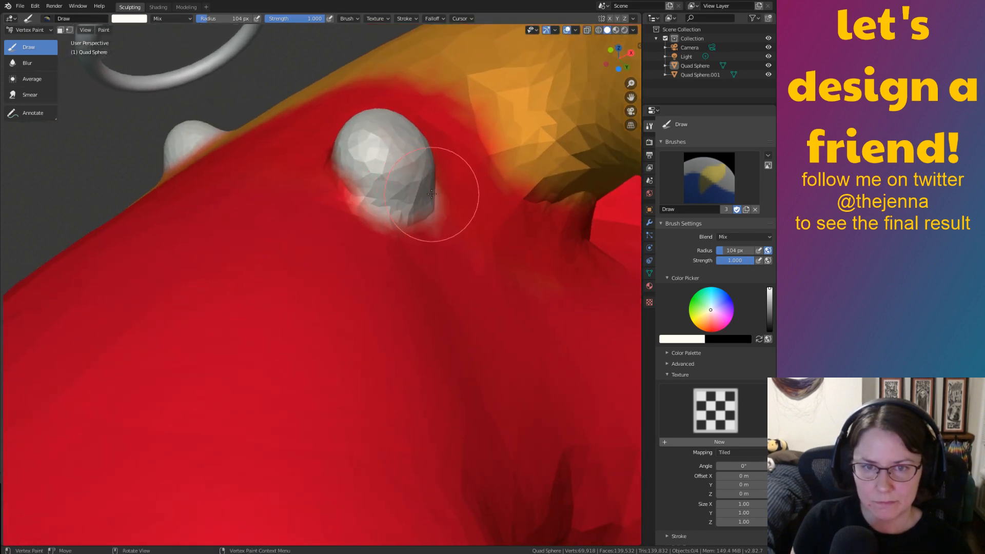
{"action": "middle_click_drag", "start_coordinate": [432, 194], "coordinate": [263, 217]}
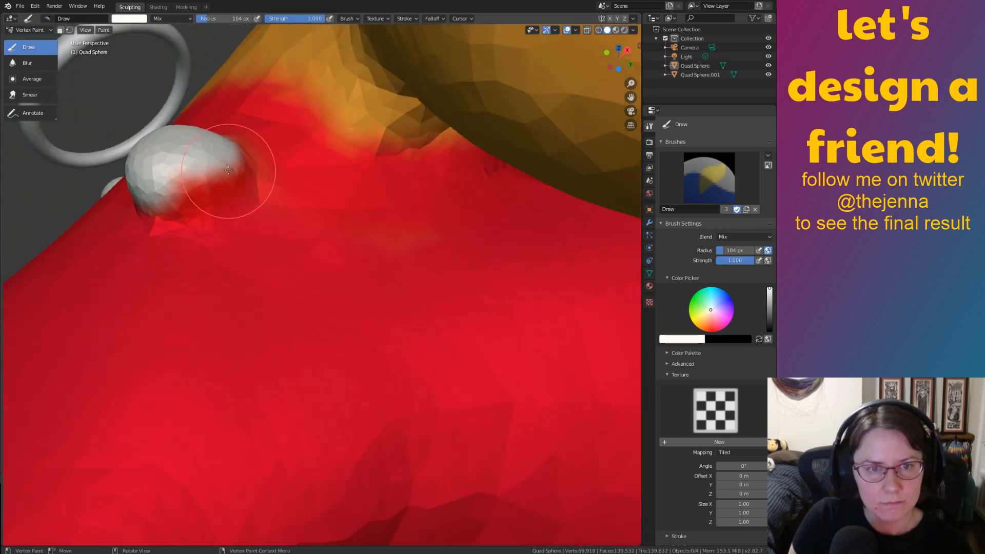
{"action": "mouse_move", "coordinate": [189, 190]}
{"action": "middle_mouse_down"}
{"action": "mouse_move", "coordinate": [363, 254]}
{"action": "mouse_move", "coordinate": [370, 280]}
{"action": "middle_mouse_up"}
{"action": "left_click_drag", "start_coordinate": [335, 332], "coordinate": [318, 309]}
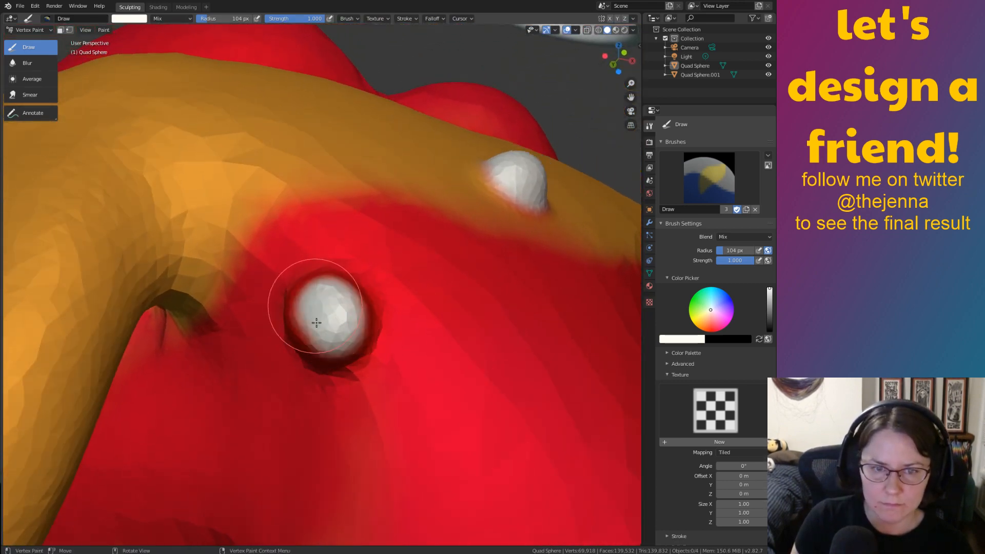
{"action": "mouse_move", "coordinate": [321, 313]}
{"action": "middle_mouse_down"}
{"action": "mouse_move", "coordinate": [345, 333]}
{"action": "mouse_move", "coordinate": [377, 409]}
{"action": "mouse_move", "coordinate": [382, 317]}
{"action": "mouse_move", "coordinate": [418, 211]}
{"action": "mouse_move", "coordinate": [215, 287]}
{"action": "mouse_move", "coordinate": [205, 310]}
{"action": "middle_mouse_up"}
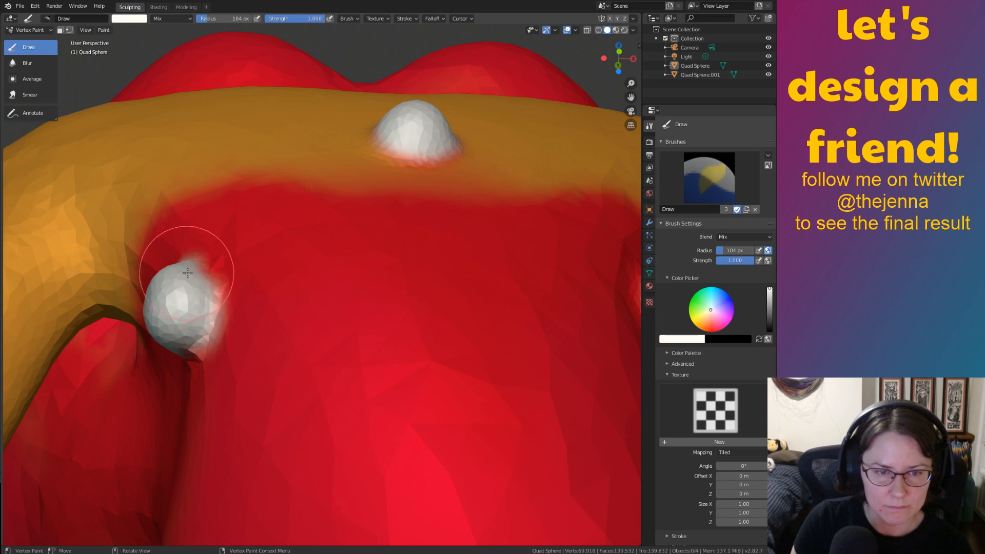
{"action": "middle_click_drag", "start_coordinate": [187, 273], "coordinate": [346, 371]}
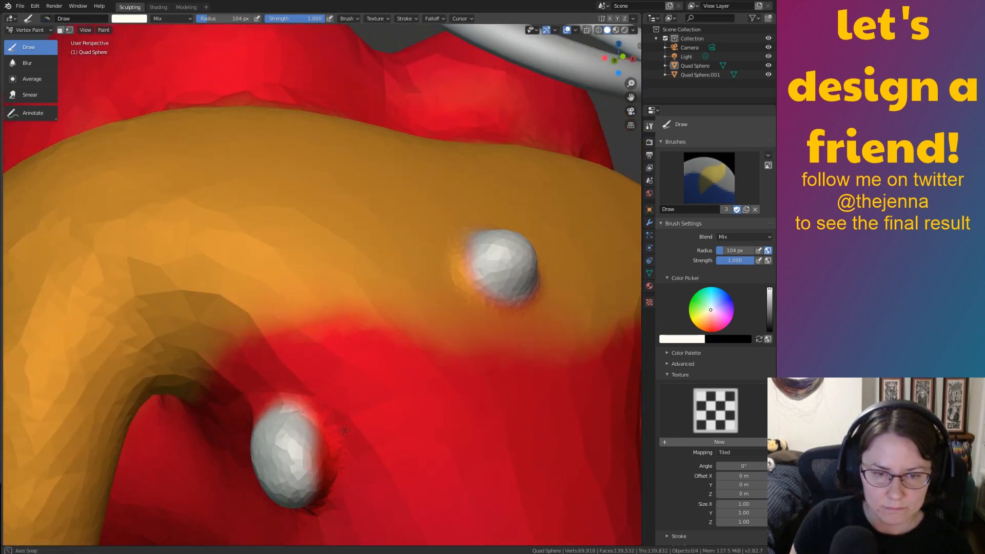
{"action": "middle_click_drag", "start_coordinate": [344, 430], "coordinate": [334, 353]}
Show the whole creature in the Modeling workspace in Object Mode.
{"action": "scroll", "coordinate": [373, 262], "scroll_direction": "down", "scroll_amount": 7}
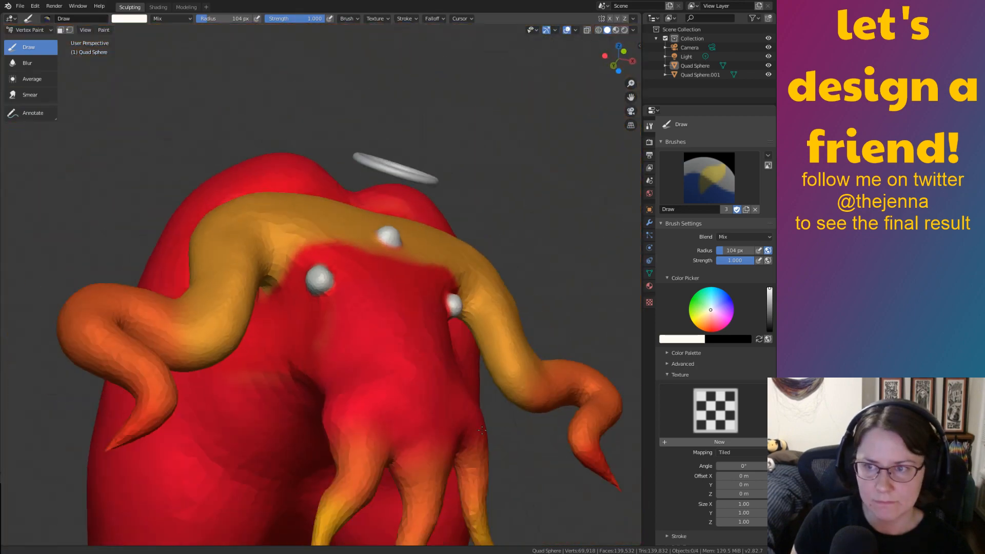
{"action": "middle_click_drag", "start_coordinate": [451, 307], "coordinate": [413, 365]}
{"action": "scroll", "coordinate": [414, 365], "scroll_direction": "down", "scroll_amount": 1}
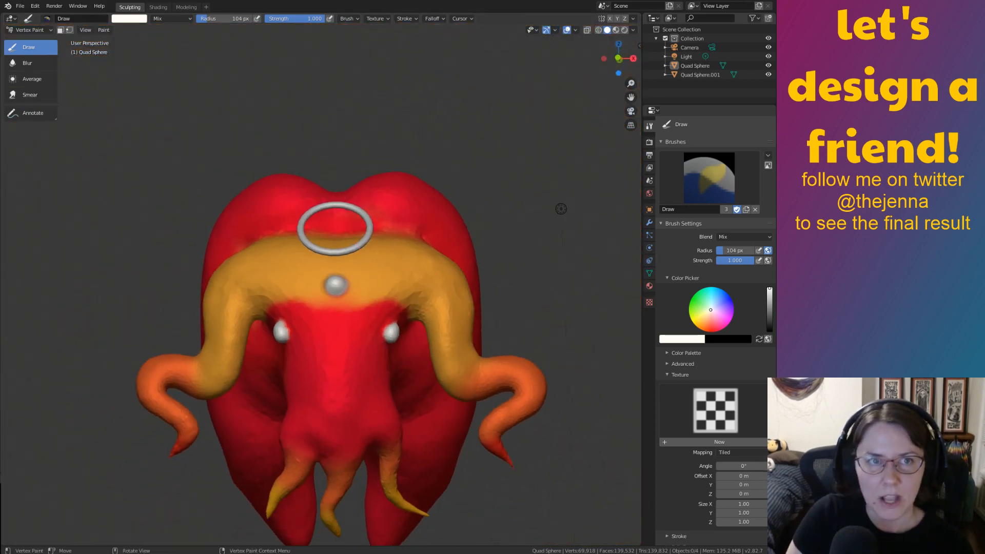
{"action": "left_click", "coordinate": [193, 8]}
{"action": "key", "text": "Tab"}
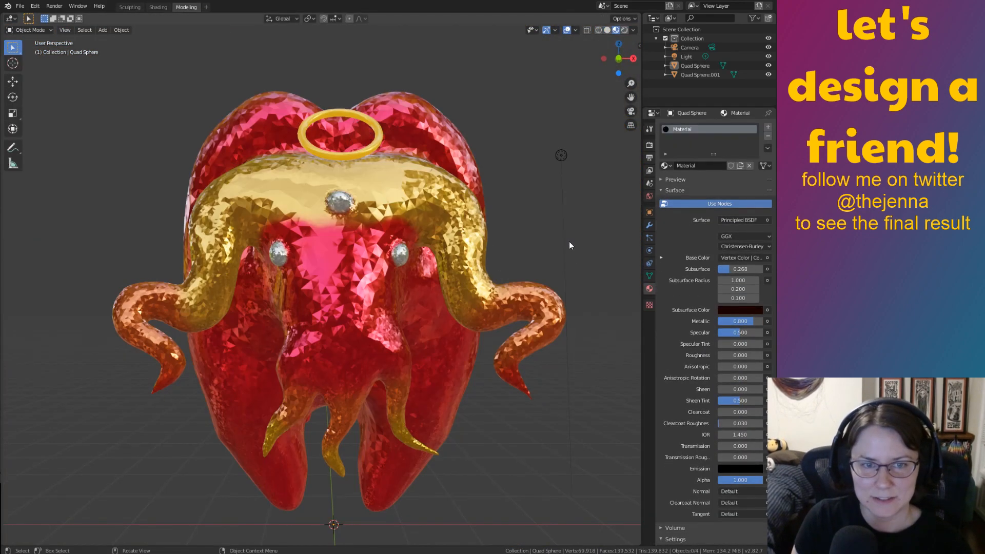
Inspect the creature's metallic surface and white eyes from several angles and save the file.
{"action": "left_click", "coordinate": [569, 242]}
{"action": "middle_click_drag", "start_coordinate": [568, 242], "coordinate": [562, 292]}
{"action": "scroll", "coordinate": [512, 275], "scroll_direction": "up", "scroll_amount": 3}
{"action": "scroll", "coordinate": [511, 288], "scroll_direction": "down", "scroll_amount": 3}
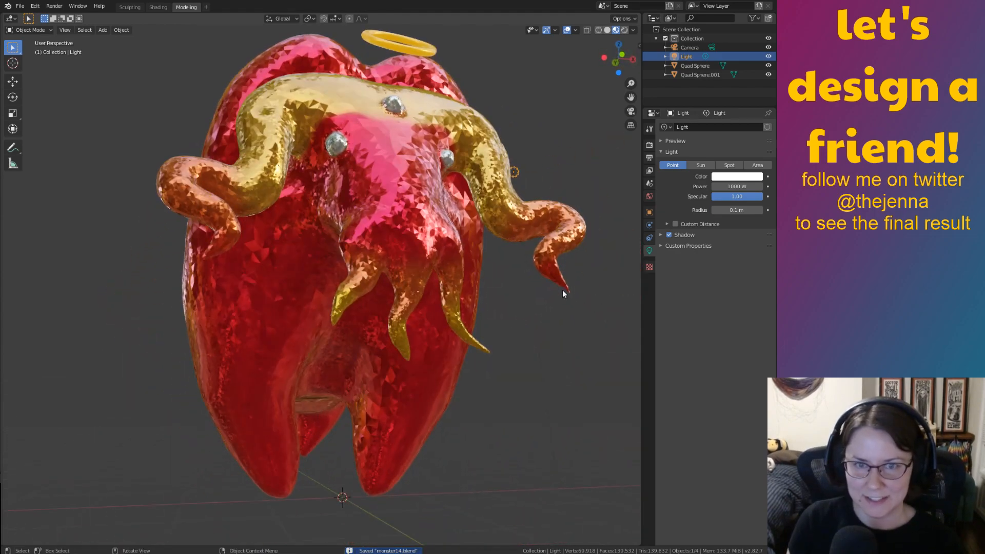
{"action": "middle_click_drag", "start_coordinate": [586, 364], "coordinate": [525, 329]}
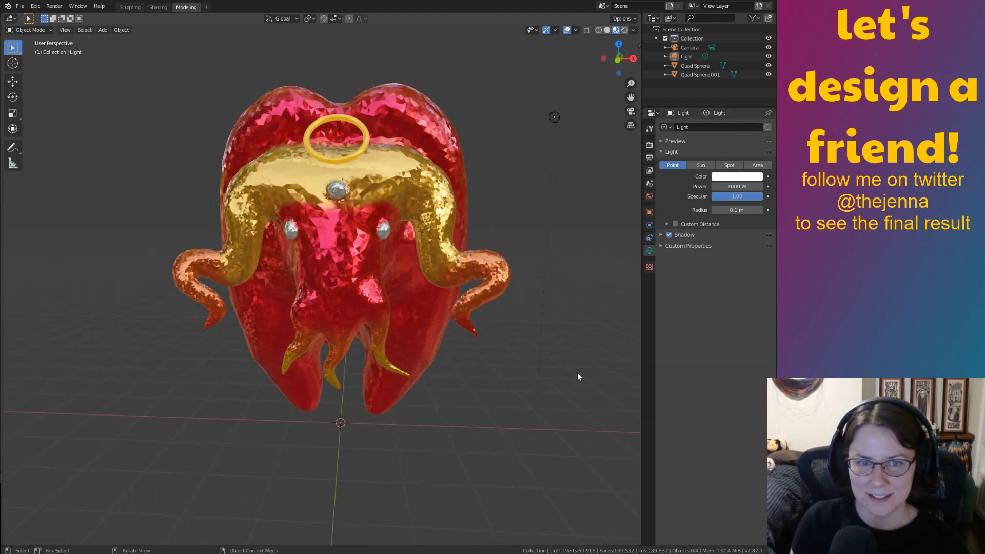
{"action": "middle_click_drag", "start_coordinate": [575, 355], "coordinate": [515, 343]}
{"action": "key", "text": "ctrl+s"}
{"action": "middle_click_drag", "start_coordinate": [551, 383], "coordinate": [530, 370]}
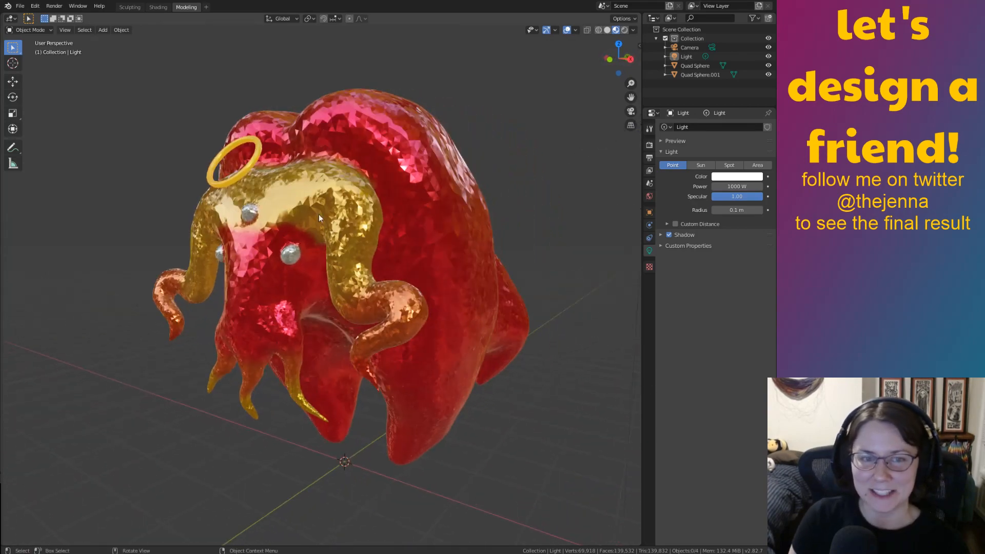
Select the halo and the creature together and save the file.
{"action": "left_click", "coordinate": [253, 157]}
{"action": "middle_click_drag", "start_coordinate": [463, 285], "coordinate": [546, 424]}
{"action": "left_click", "coordinate": [586, 404]}
{"action": "key", "text": "ctrl+s"}
{"action": "left_click", "coordinate": [543, 352]}
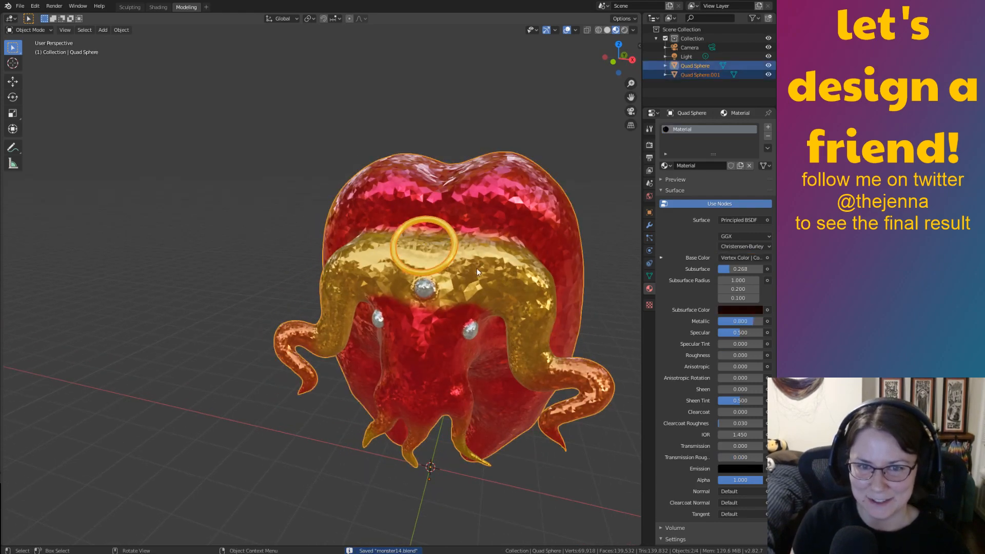
{"action": "middle_click_drag", "start_coordinate": [476, 268], "coordinate": [472, 294]}
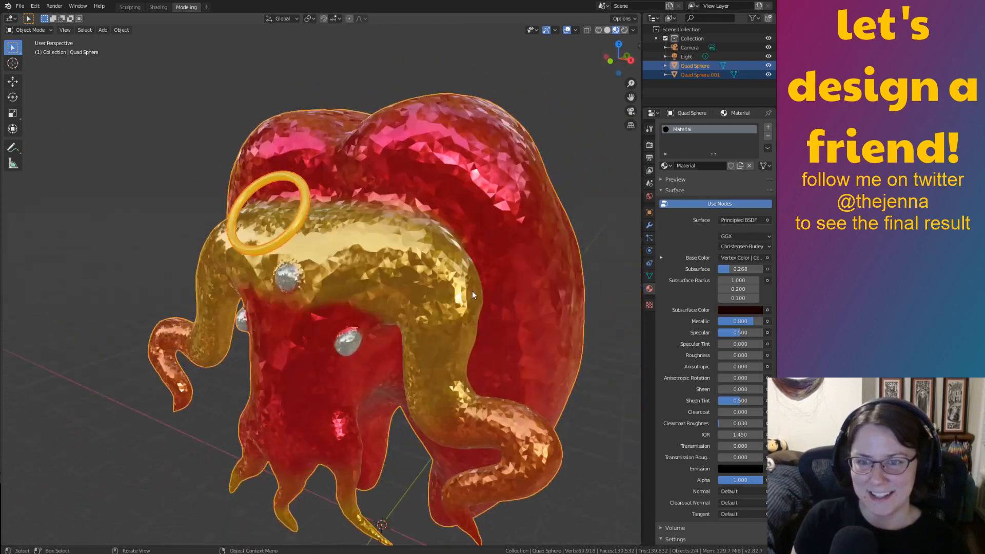
Recolour the halo's material with a white base colour (FFFCFC), a pale beige subsurface colour and a near-white emission colour.
{"action": "left_click", "coordinate": [307, 199]}
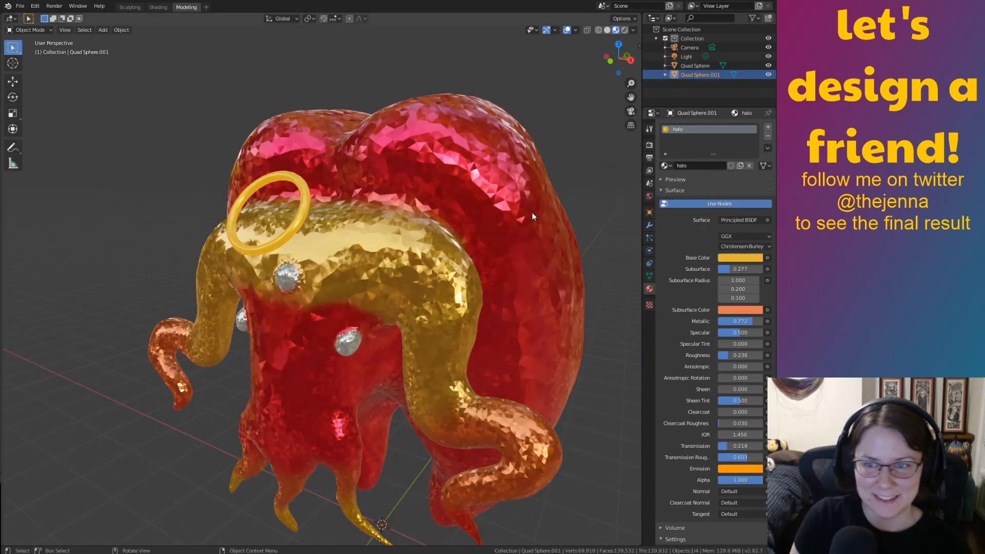
{"action": "left_click", "coordinate": [746, 256]}
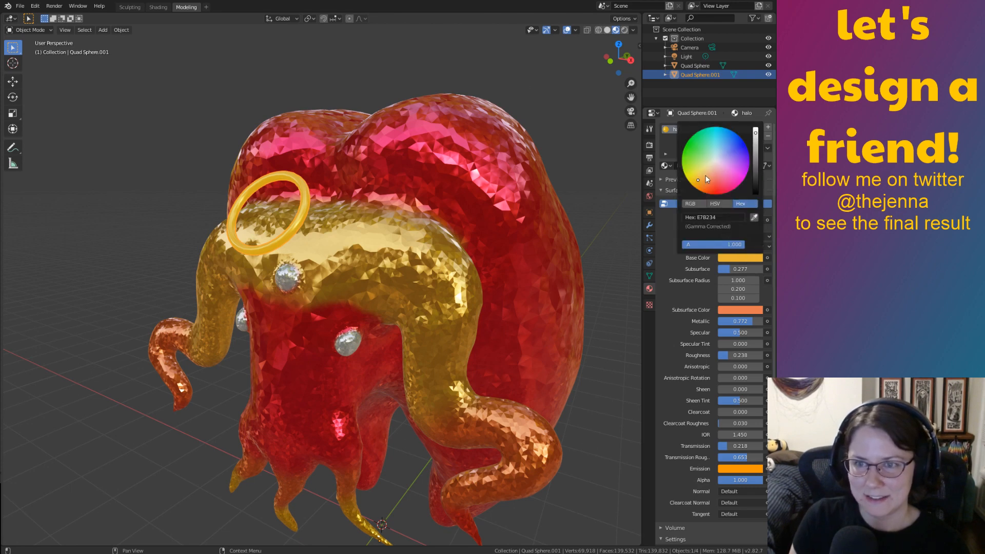
{"action": "left_click_drag", "start_coordinate": [755, 136], "coordinate": [757, 126]}
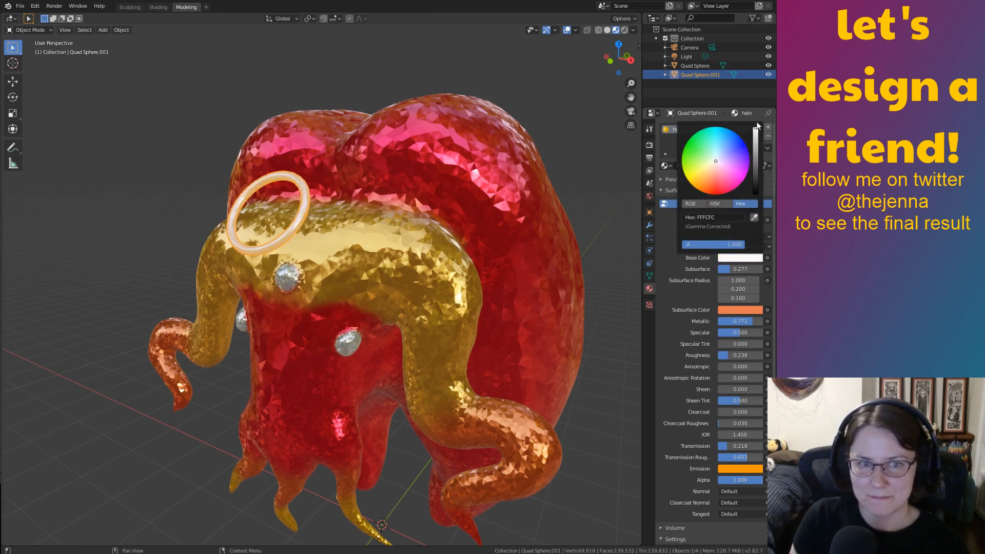
{"action": "left_click", "coordinate": [725, 311]}
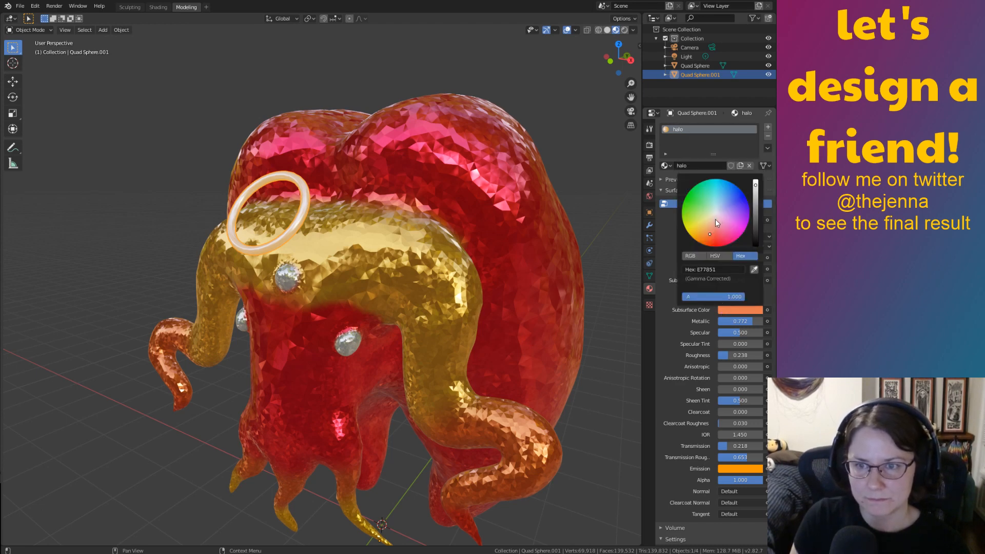
{"action": "left_click_drag", "start_coordinate": [716, 222], "coordinate": [713, 217]}
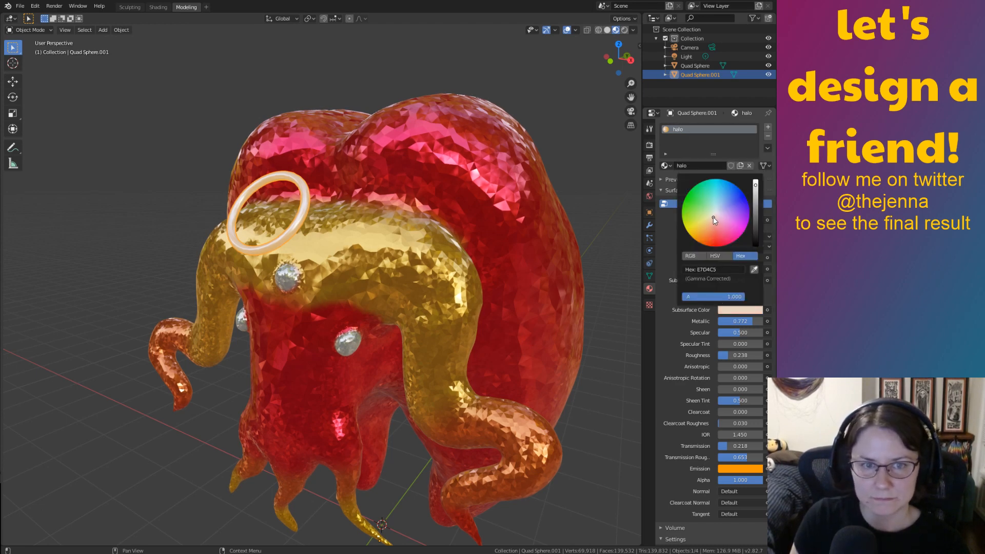
{"action": "left_click", "coordinate": [726, 469]}
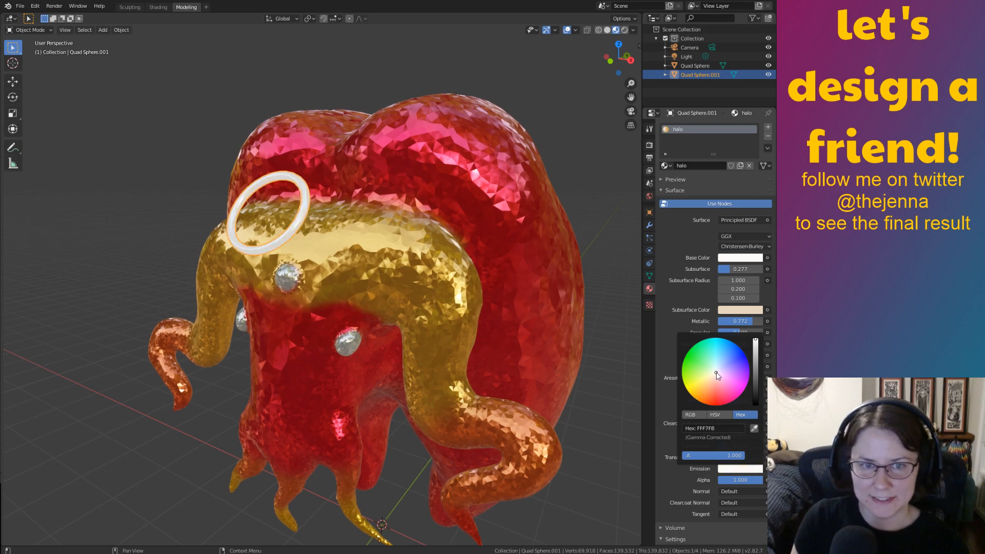
{"action": "left_click_drag", "start_coordinate": [716, 371], "coordinate": [718, 371]}
Inspect the creature with its white halo from several angles and save the file.
{"action": "middle_click_drag", "start_coordinate": [602, 395], "coordinate": [660, 366]}
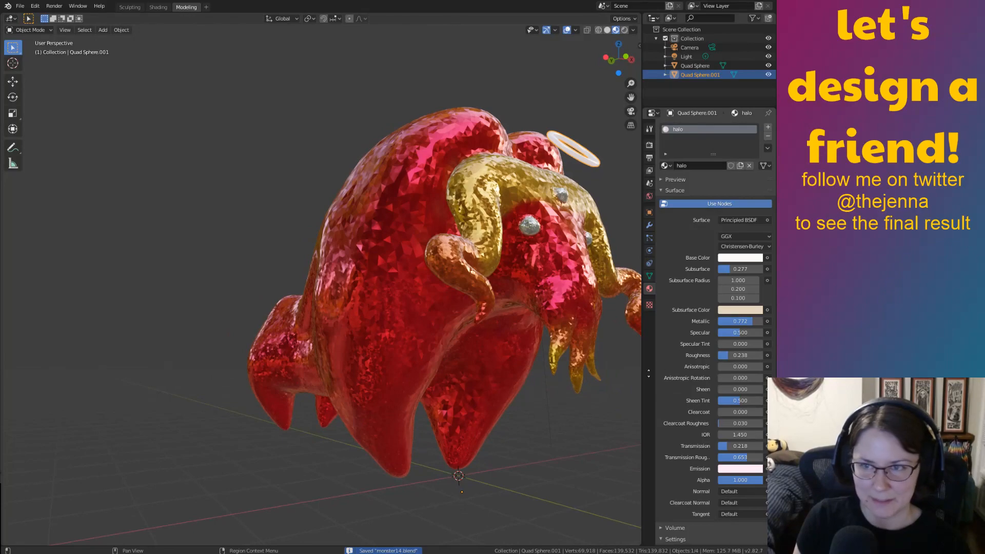
{"action": "middle_click_drag", "start_coordinate": [590, 402], "coordinate": [470, 390]}
{"action": "left_click", "coordinate": [573, 416]}
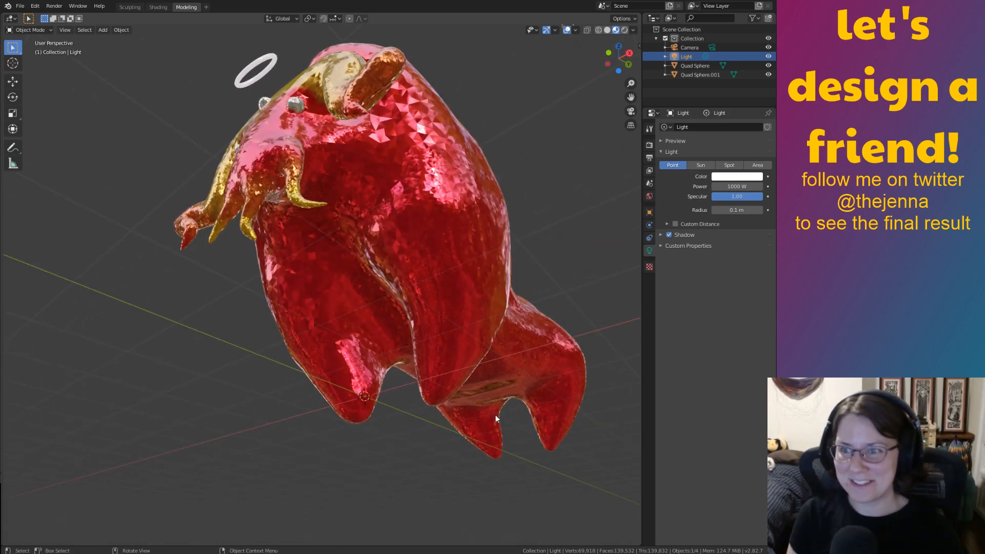
{"action": "mouse_move", "coordinate": [491, 421]}
{"action": "middle_mouse_down"}
{"action": "mouse_move", "coordinate": [485, 433]}
{"action": "mouse_move", "coordinate": [478, 411]}
{"action": "mouse_move", "coordinate": [521, 421]}
{"action": "mouse_move", "coordinate": [561, 370]}
{"action": "mouse_move", "coordinate": [501, 392]}
{"action": "mouse_move", "coordinate": [532, 396]}
{"action": "mouse_move", "coordinate": [585, 371]}
{"action": "mouse_move", "coordinate": [401, 383]}
{"action": "mouse_move", "coordinate": [486, 426]}
{"action": "middle_mouse_up"}
{"action": "key", "text": "ctrl+s"}
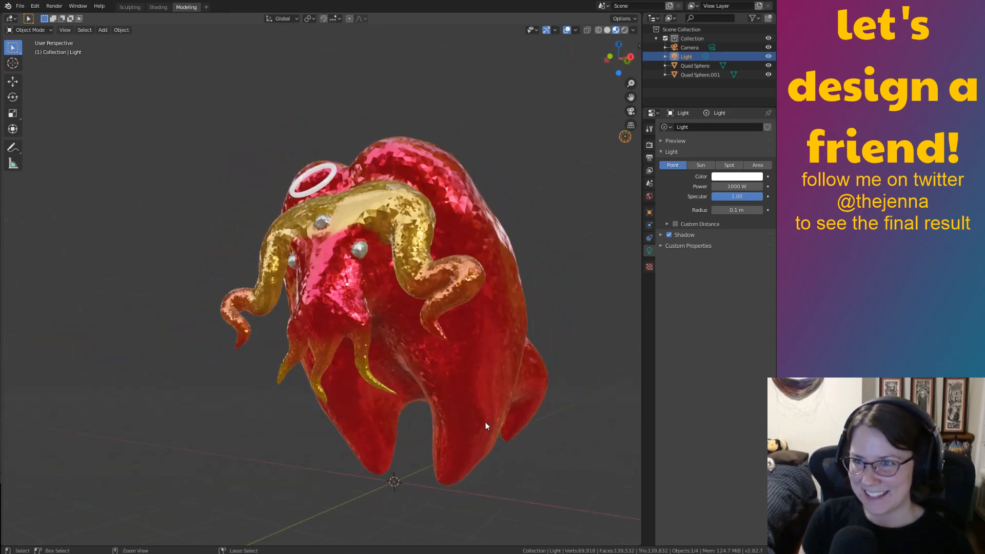
{"action": "middle_click_drag", "start_coordinate": [543, 451], "coordinate": [511, 429]}
{"action": "key", "text": "ctrl+s"}
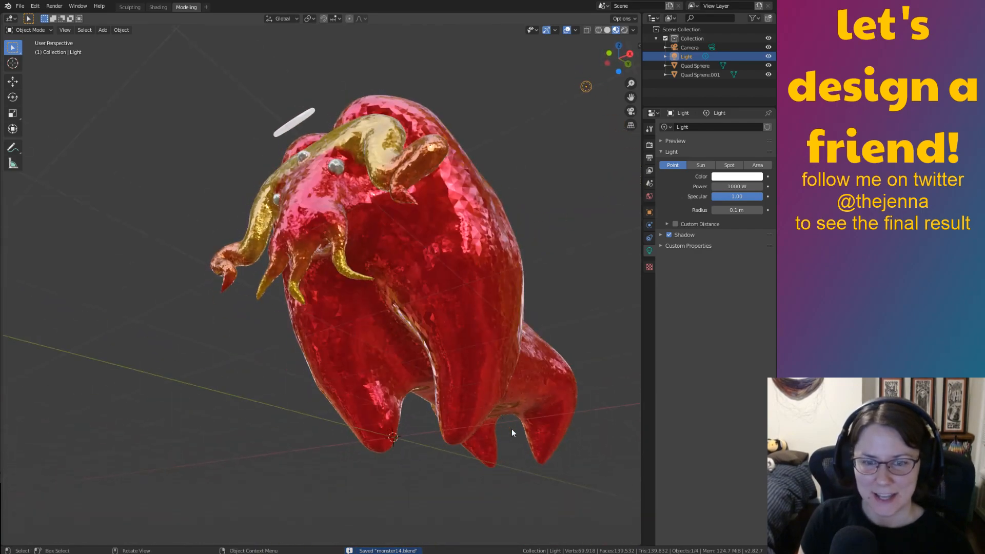
Return the creature to Vertex Paint in the Sculpting workspace and set the Draw brush colour to golden yellow.
{"action": "left_click", "coordinate": [472, 362]}
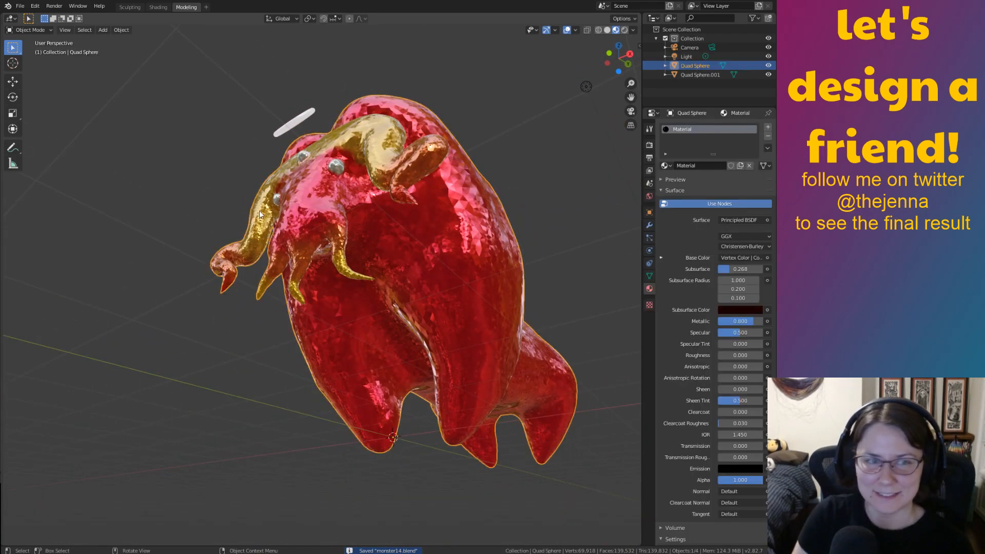
{"action": "left_click", "coordinate": [129, 8]}
{"action": "left_click", "coordinate": [35, 70]}
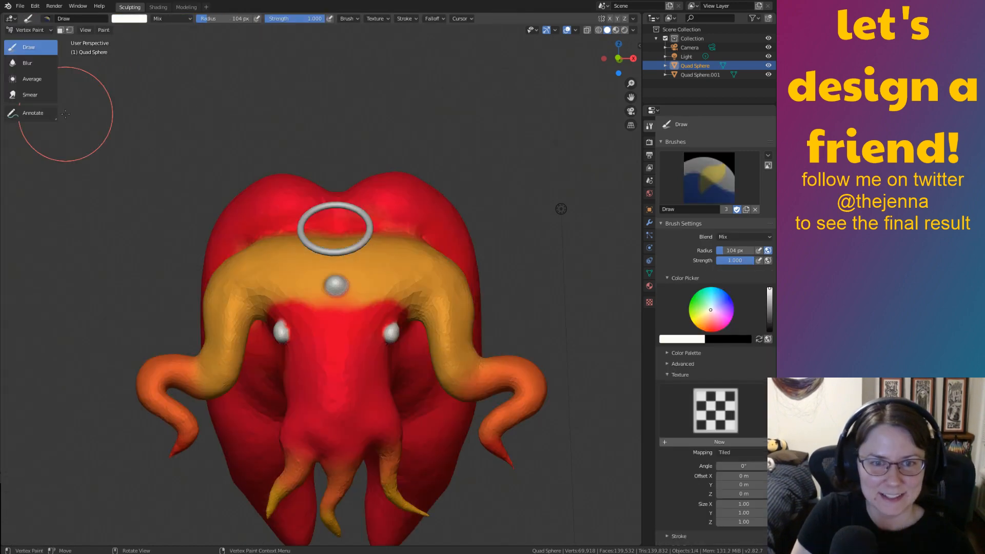
{"action": "middle_click_drag", "start_coordinate": [451, 407], "coordinate": [500, 319]}
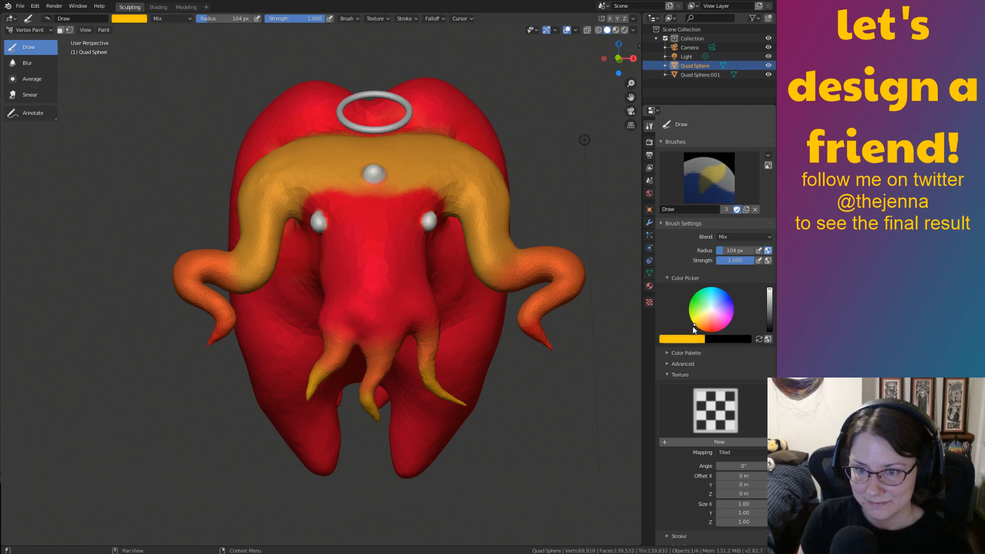
Paint the tips of both front feet golden yellow all the way around.
{"action": "mouse_move", "coordinate": [496, 413]}
{"action": "middle_mouse_down"}
{"action": "mouse_move", "coordinate": [488, 396]}
{"action": "mouse_move", "coordinate": [527, 231]}
{"action": "mouse_move", "coordinate": [530, 323]}
{"action": "mouse_move", "coordinate": [494, 334]}
{"action": "mouse_move", "coordinate": [488, 288]}
{"action": "middle_mouse_up"}
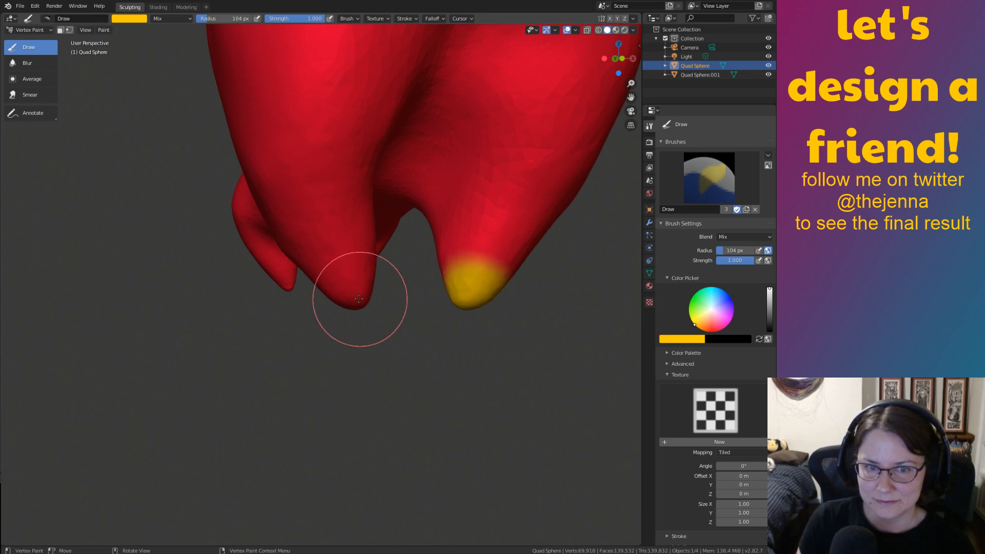
{"action": "middle_click_drag", "start_coordinate": [398, 308], "coordinate": [326, 279]}
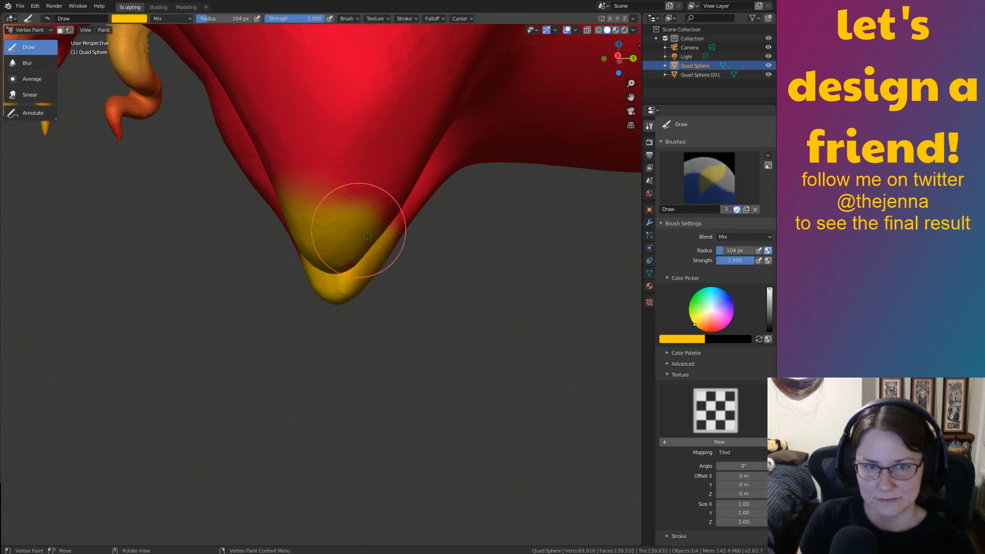
{"action": "middle_click_drag", "start_coordinate": [367, 236], "coordinate": [330, 259]}
{"action": "mouse_move", "coordinate": [275, 297]}
{"action": "middle_mouse_down"}
{"action": "mouse_move", "coordinate": [255, 239]}
{"action": "mouse_move", "coordinate": [127, 246]}
{"action": "mouse_move", "coordinate": [159, 273]}
{"action": "mouse_move", "coordinate": [154, 286]}
{"action": "mouse_move", "coordinate": [186, 281]}
{"action": "middle_mouse_up"}
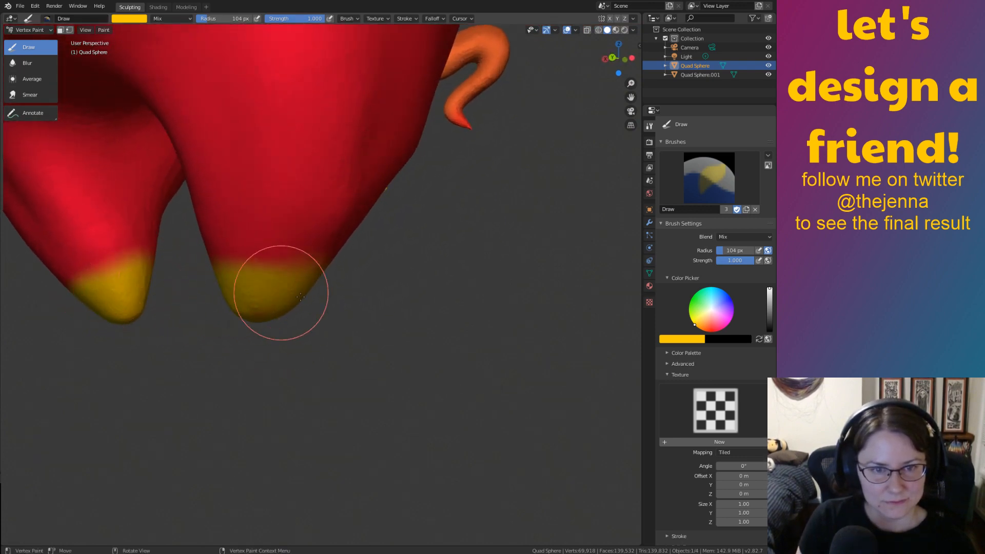
{"action": "middle_click_drag", "start_coordinate": [301, 296], "coordinate": [685, 318]}
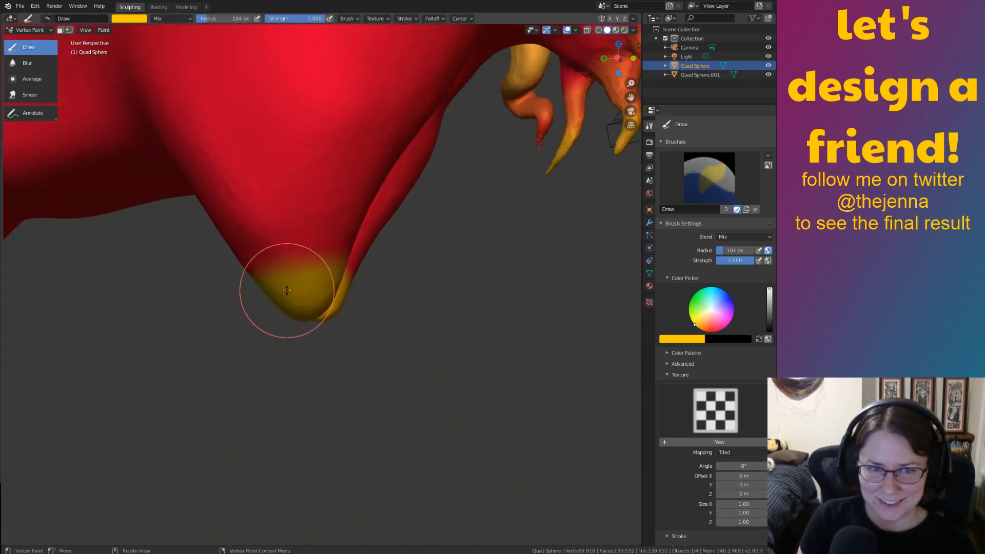
{"action": "middle_click_drag", "start_coordinate": [241, 290], "coordinate": [317, 294]}
{"action": "mouse_move", "coordinate": [244, 291]}
{"action": "middle_mouse_down"}
{"action": "mouse_move", "coordinate": [429, 297]}
{"action": "mouse_move", "coordinate": [475, 286]}
{"action": "mouse_move", "coordinate": [519, 221]}
{"action": "middle_mouse_up"}
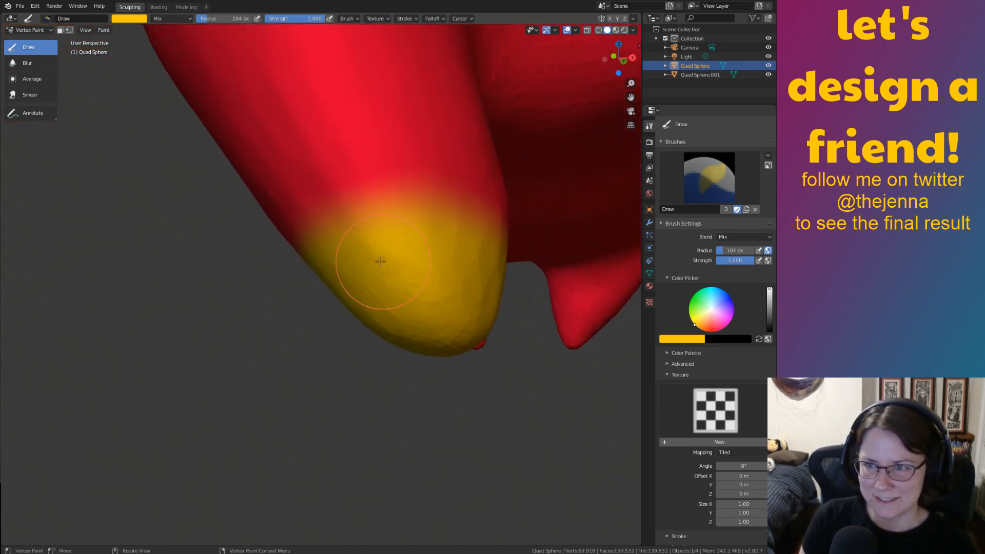
{"action": "middle_click_drag", "start_coordinate": [380, 261], "coordinate": [752, 304]}
Paint the tips of both hind feet golden yellow, covering the red patches on their far sides.
{"action": "mouse_move", "coordinate": [432, 319]}
{"action": "middle_mouse_down"}
{"action": "mouse_move", "coordinate": [446, 301]}
{"action": "mouse_move", "coordinate": [454, 337]}
{"action": "middle_mouse_up"}
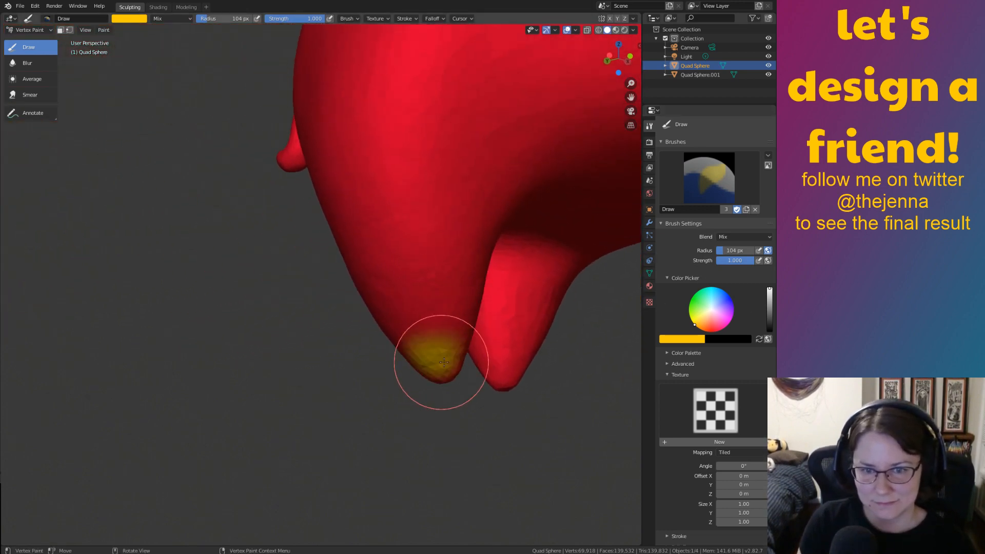
{"action": "mouse_move", "coordinate": [467, 377]}
{"action": "middle_mouse_down"}
{"action": "mouse_move", "coordinate": [513, 367]}
{"action": "mouse_move", "coordinate": [487, 328]}
{"action": "mouse_move", "coordinate": [491, 315]}
{"action": "mouse_move", "coordinate": [605, 301]}
{"action": "mouse_move", "coordinate": [454, 352]}
{"action": "mouse_move", "coordinate": [416, 335]}
{"action": "mouse_move", "coordinate": [472, 303]}
{"action": "mouse_move", "coordinate": [510, 312]}
{"action": "mouse_move", "coordinate": [356, 299]}
{"action": "middle_mouse_up"}
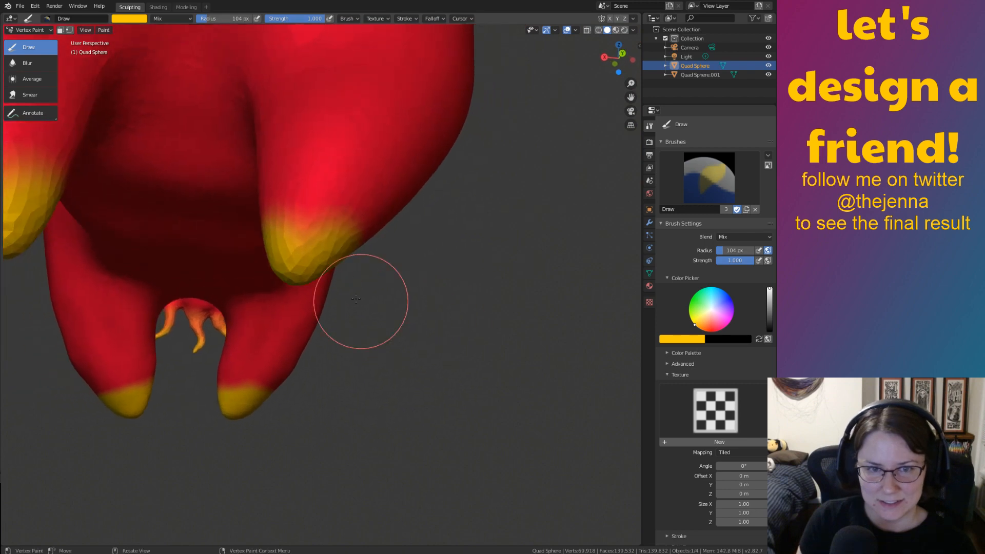
{"action": "middle_click_drag", "start_coordinate": [284, 237], "coordinate": [345, 337]}
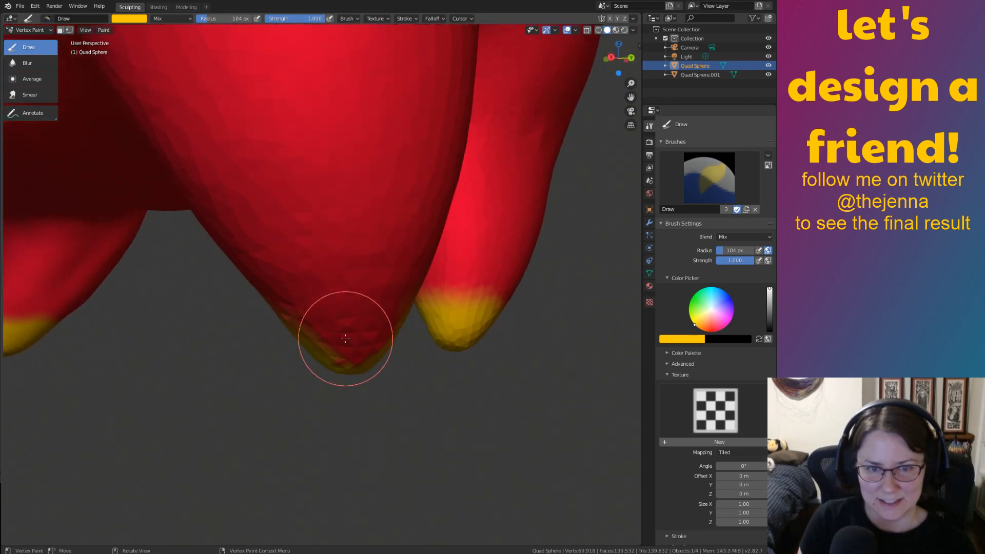
{"action": "left_click_drag", "start_coordinate": [361, 348], "coordinate": [402, 351]}
{"action": "middle_click_drag", "start_coordinate": [395, 282], "coordinate": [384, 247]}
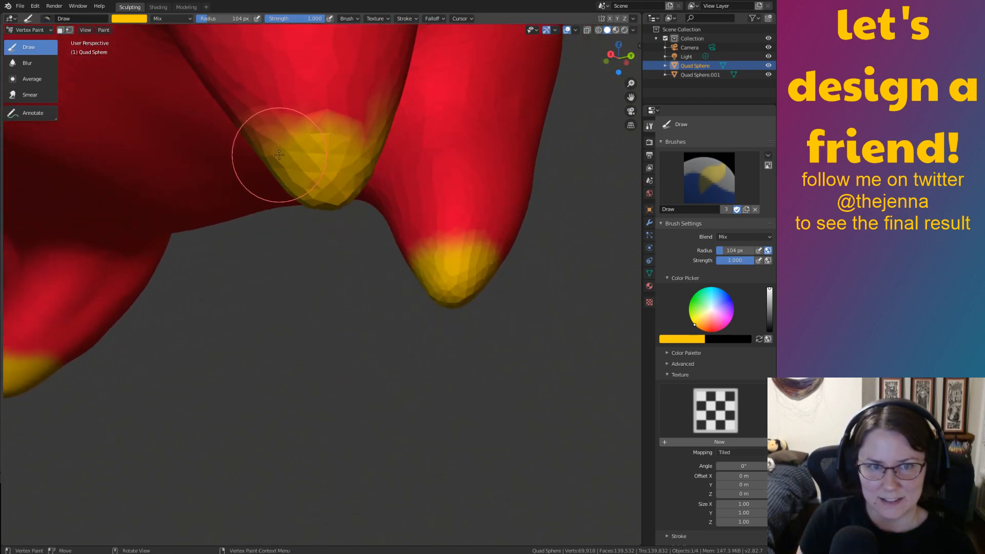
{"action": "middle_click_drag", "start_coordinate": [375, 151], "coordinate": [328, 292]}
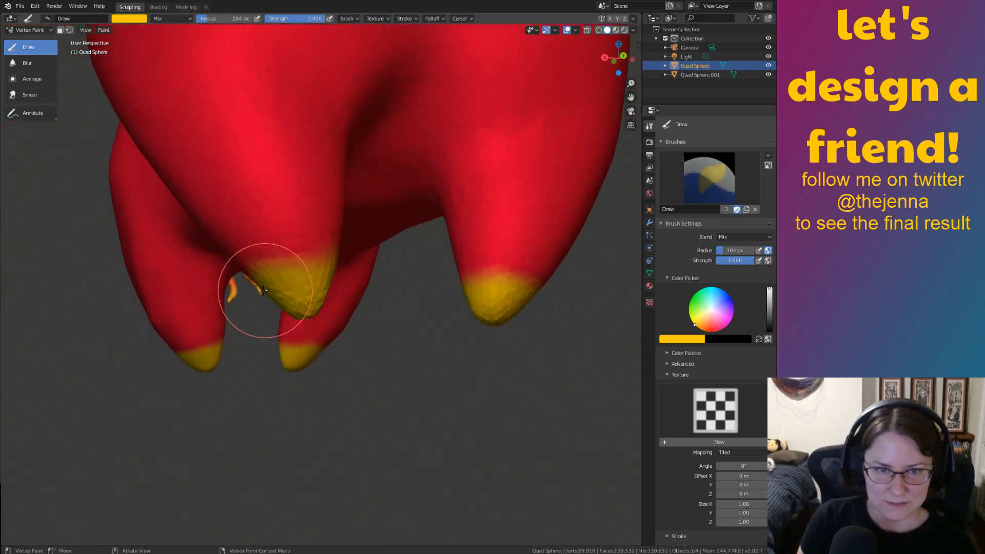
{"action": "middle_click_drag", "start_coordinate": [270, 301], "coordinate": [449, 330]}
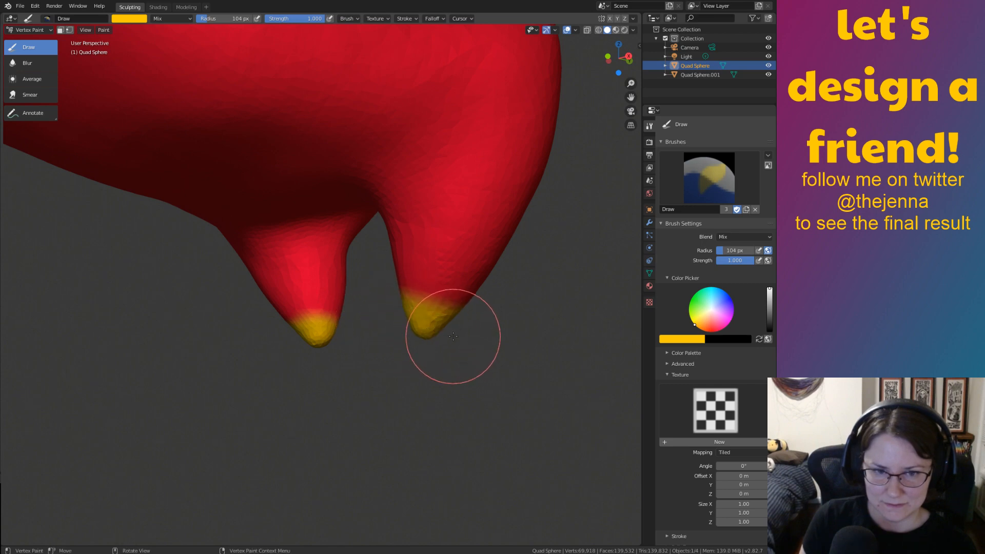
Even out the upper edges of the golden yellow paint on the hind feet from all sides.
{"action": "middle_click_drag", "start_coordinate": [453, 335], "coordinate": [510, 204]}
{"action": "middle_click_drag", "start_coordinate": [511, 204], "coordinate": [413, 351], "text": "ctrl"}
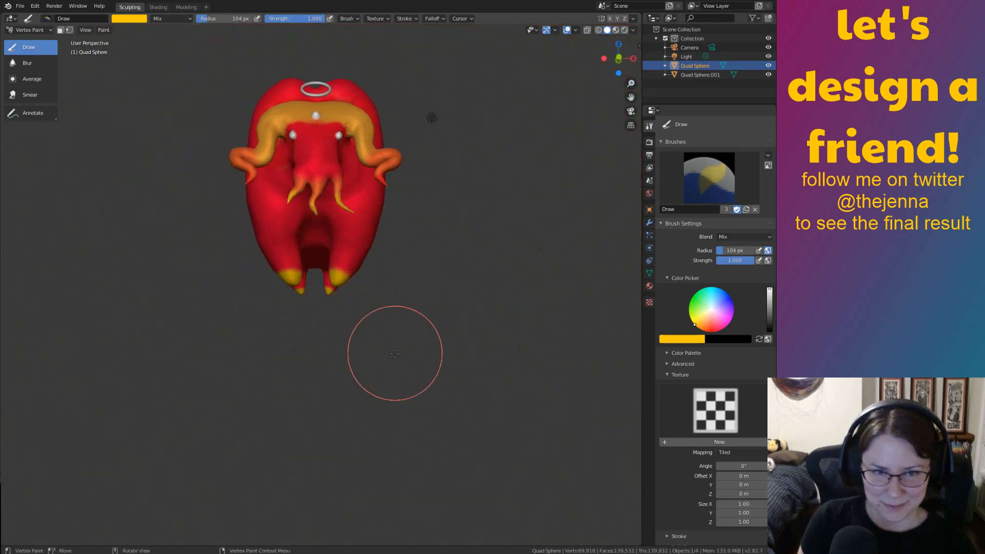
{"action": "middle_click_drag", "start_coordinate": [421, 388], "coordinate": [355, 260], "text": "ctrl"}
{"action": "mouse_move", "coordinate": [386, 344]}
{"action": "middle_mouse_down", "text": "ctrl"}
{"action": "mouse_move", "coordinate": [385, 332]}
{"action": "mouse_move", "coordinate": [324, 299]}
{"action": "middle_mouse_up", "text": "ctrl"}
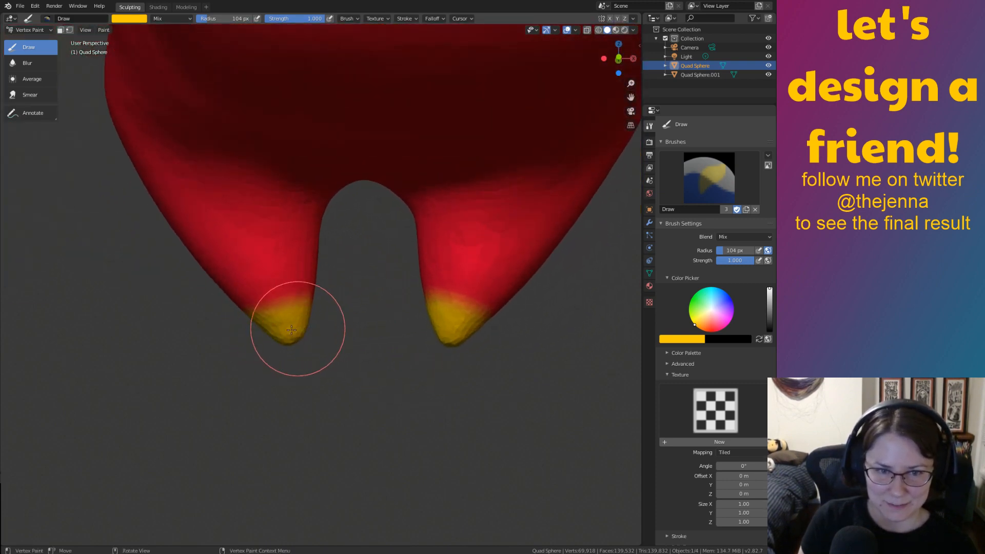
{"action": "mouse_move", "coordinate": [260, 336]}
{"action": "middle_mouse_down"}
{"action": "mouse_move", "coordinate": [464, 339]}
{"action": "mouse_move", "coordinate": [424, 352]}
{"action": "mouse_move", "coordinate": [457, 402]}
{"action": "mouse_move", "coordinate": [500, 377]}
{"action": "middle_mouse_up"}
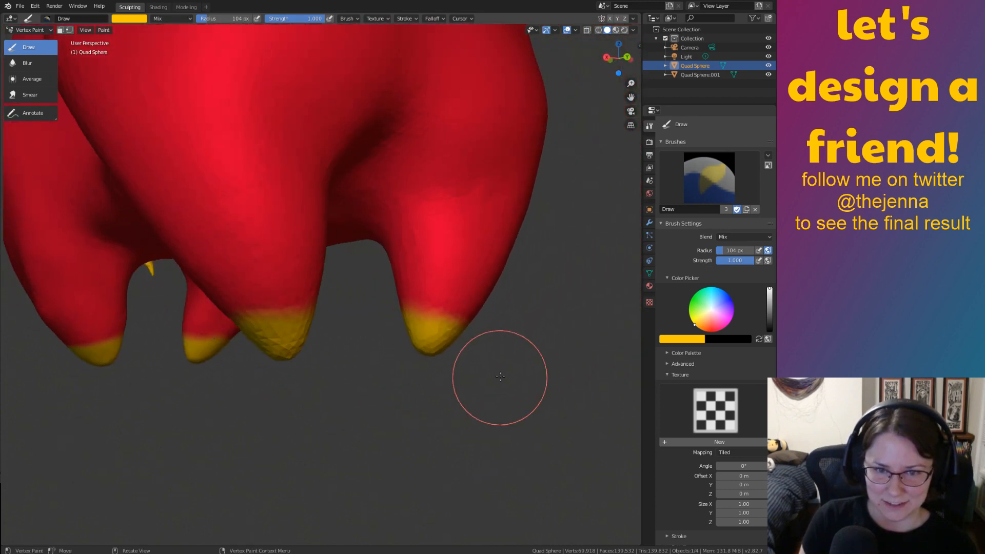
{"action": "middle_click_drag", "start_coordinate": [449, 343], "coordinate": [325, 326]}
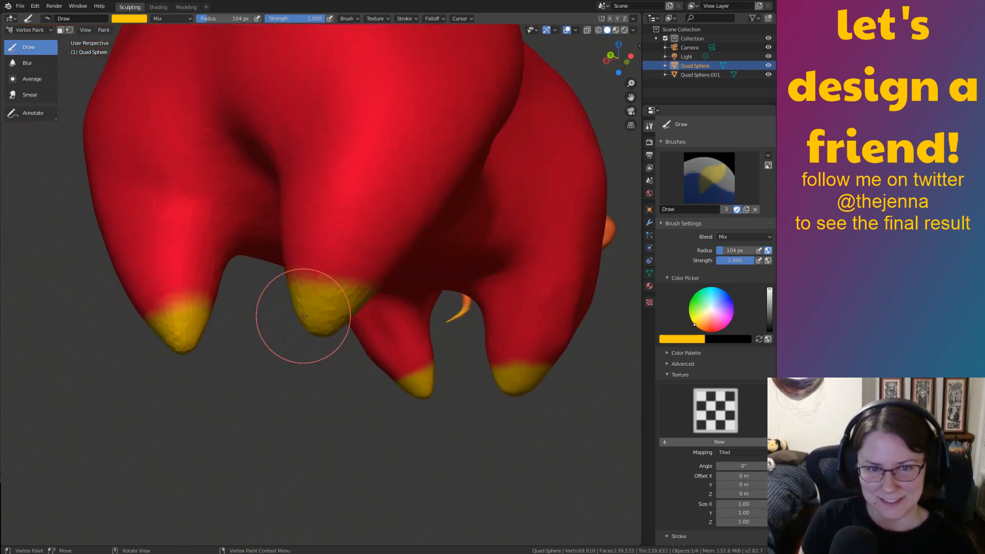
{"action": "mouse_move", "coordinate": [303, 317]}
{"action": "middle_mouse_down"}
{"action": "mouse_move", "coordinate": [439, 340]}
{"action": "mouse_move", "coordinate": [458, 358]}
{"action": "middle_mouse_up"}
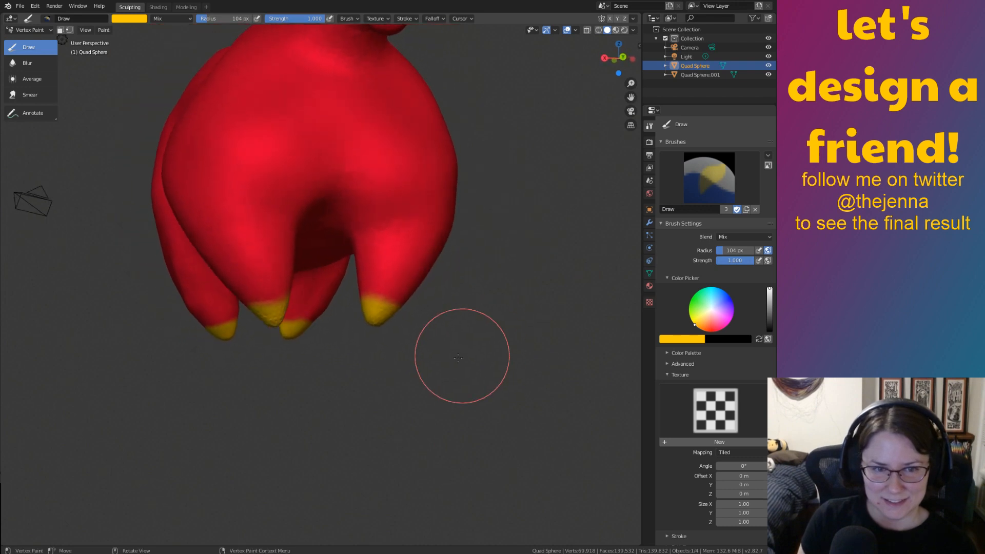
{"action": "scroll", "coordinate": [296, 331], "scroll_direction": "up", "scroll_amount": 2}
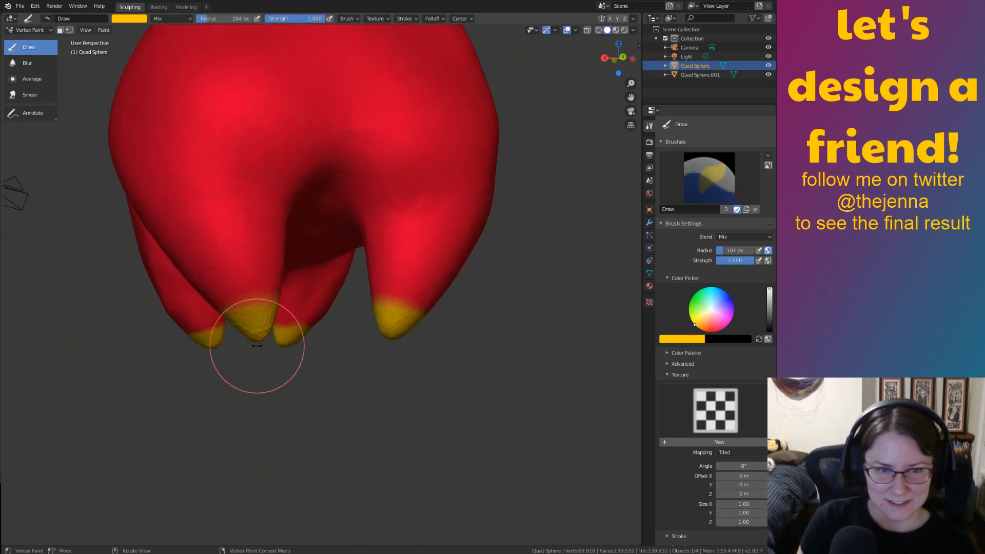
{"action": "mouse_move", "coordinate": [257, 345]}
{"action": "middle_mouse_down"}
{"action": "mouse_move", "coordinate": [424, 345]}
{"action": "mouse_move", "coordinate": [313, 315]}
{"action": "mouse_move", "coordinate": [410, 293]}
{"action": "mouse_move", "coordinate": [519, 335]}
{"action": "middle_mouse_up"}
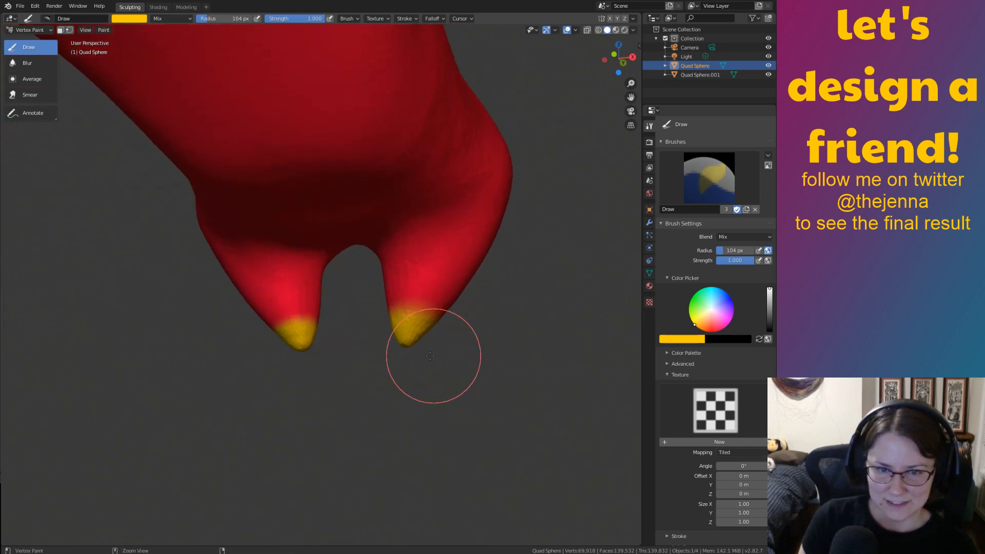
{"action": "middle_click_drag", "start_coordinate": [408, 349], "coordinate": [292, 350]}
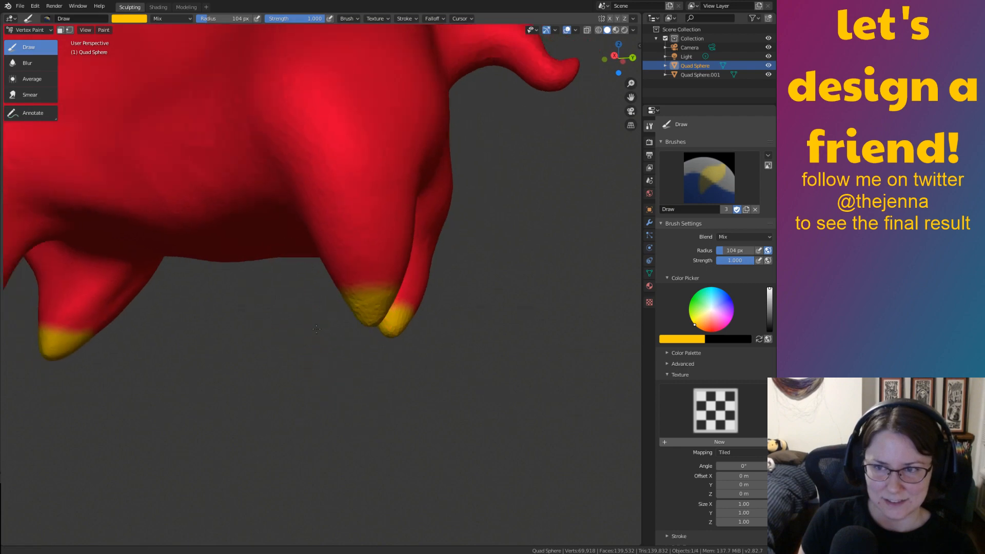
Save the file and undo the stray black stroke on the creature's flank above the front legs.
{"action": "scroll", "coordinate": [401, 352], "scroll_direction": "down", "scroll_amount": 2}
{"action": "key", "text": "ctrl+s"}
{"action": "mouse_move", "coordinate": [282, 257]}
{"action": "middle_mouse_down"}
{"action": "mouse_move", "coordinate": [279, 269]}
{"action": "mouse_move", "coordinate": [402, 283]}
{"action": "middle_mouse_up"}
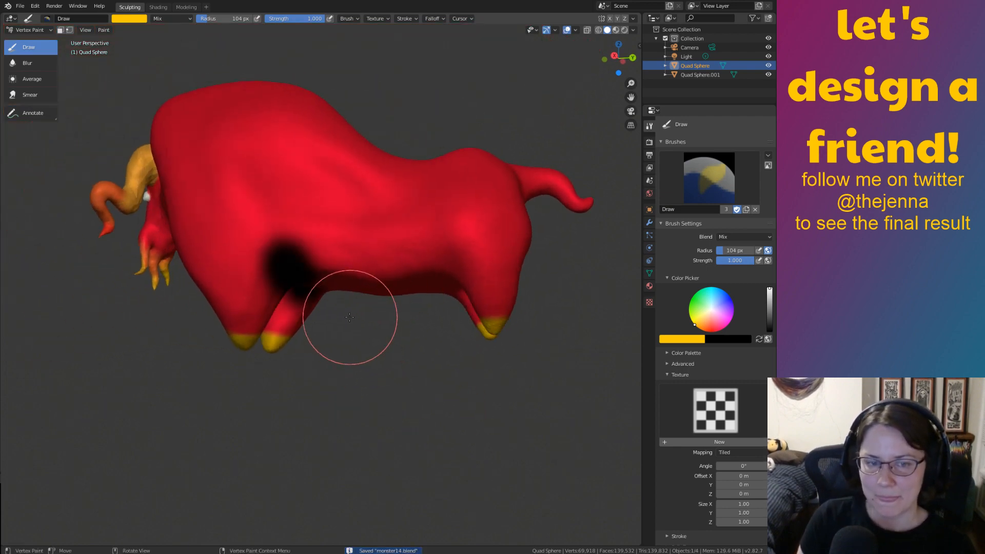
{"action": "middle_click_drag", "start_coordinate": [349, 317], "coordinate": [381, 262]}
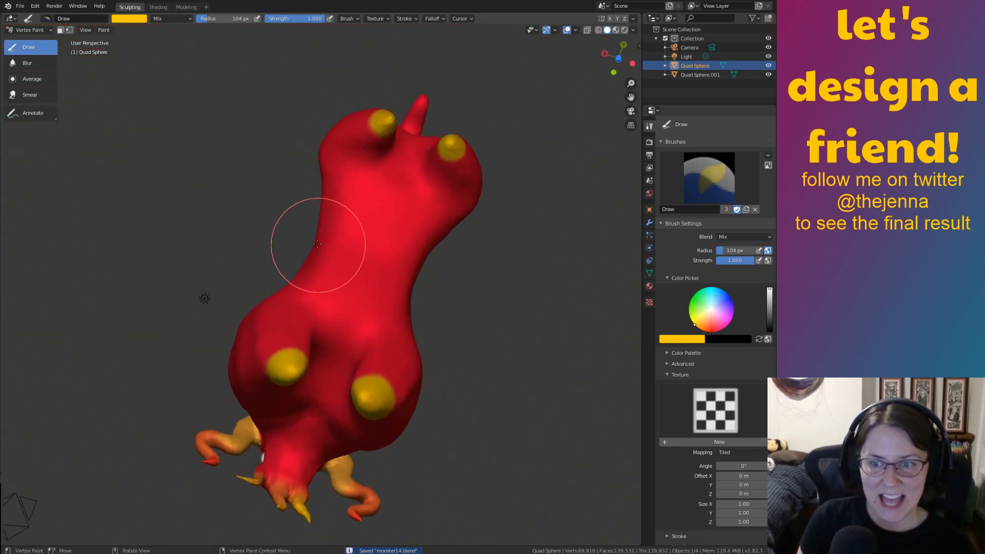
{"action": "middle_click_drag", "start_coordinate": [318, 244], "coordinate": [335, 281]}
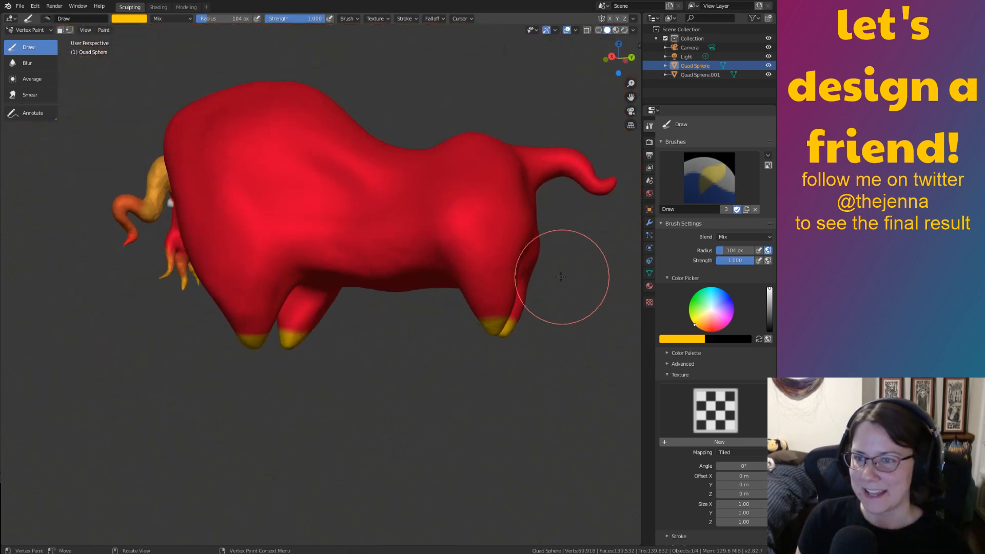
Paint the creature's whole tail golden yellow from its base to the tip, covering it from all sides.
{"action": "mouse_move", "coordinate": [544, 297]}
{"action": "middle_mouse_down"}
{"action": "mouse_move", "coordinate": [503, 312]}
{"action": "mouse_move", "coordinate": [544, 311]}
{"action": "mouse_move", "coordinate": [568, 337]}
{"action": "mouse_move", "coordinate": [516, 341]}
{"action": "mouse_move", "coordinate": [521, 389]}
{"action": "mouse_move", "coordinate": [455, 391]}
{"action": "mouse_move", "coordinate": [561, 315]}
{"action": "mouse_move", "coordinate": [554, 320]}
{"action": "mouse_move", "coordinate": [496, 253]}
{"action": "mouse_move", "coordinate": [462, 253]}
{"action": "mouse_move", "coordinate": [445, 344]}
{"action": "middle_mouse_up"}
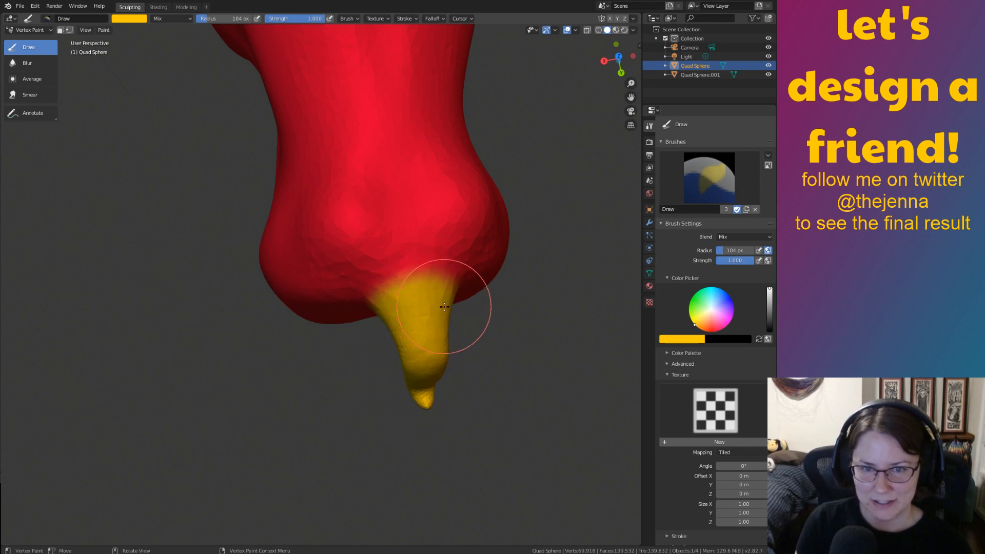
{"action": "mouse_move", "coordinate": [388, 344]}
{"action": "middle_mouse_down"}
{"action": "mouse_move", "coordinate": [445, 295]}
{"action": "mouse_move", "coordinate": [554, 256]}
{"action": "mouse_move", "coordinate": [492, 229]}
{"action": "mouse_move", "coordinate": [533, 332]}
{"action": "mouse_move", "coordinate": [589, 316]}
{"action": "mouse_move", "coordinate": [563, 292]}
{"action": "middle_mouse_up"}
{"action": "mouse_move", "coordinate": [563, 292]}
{"action": "middle_mouse_down"}
{"action": "mouse_move", "coordinate": [573, 300]}
{"action": "mouse_move", "coordinate": [590, 287]}
{"action": "mouse_move", "coordinate": [473, 372]}
{"action": "middle_mouse_up"}
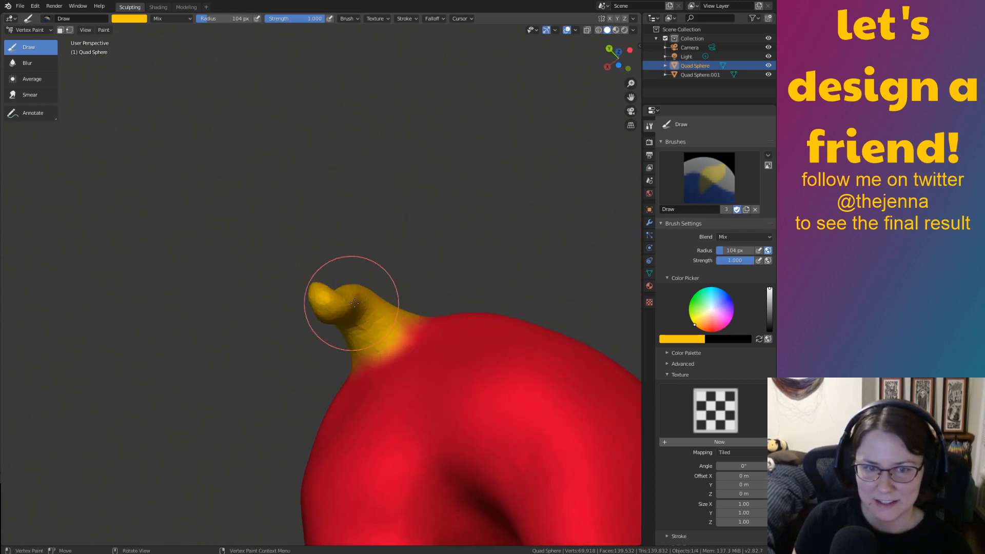
{"action": "mouse_move", "coordinate": [354, 303]}
{"action": "middle_mouse_down"}
{"action": "mouse_move", "coordinate": [327, 281]}
{"action": "mouse_move", "coordinate": [345, 352]}
{"action": "mouse_move", "coordinate": [336, 336]}
{"action": "middle_mouse_up"}
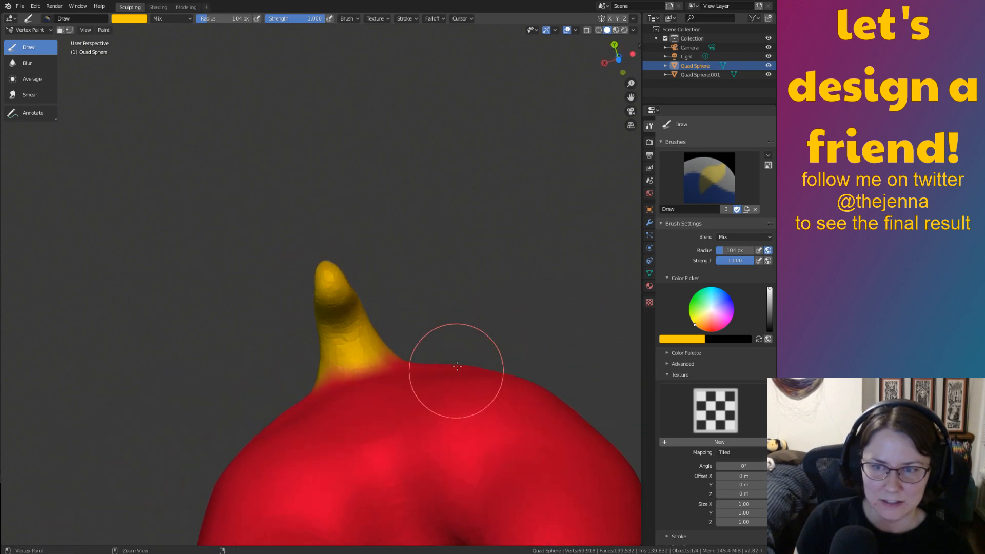
{"action": "middle_click_drag", "start_coordinate": [457, 366], "coordinate": [337, 394]}
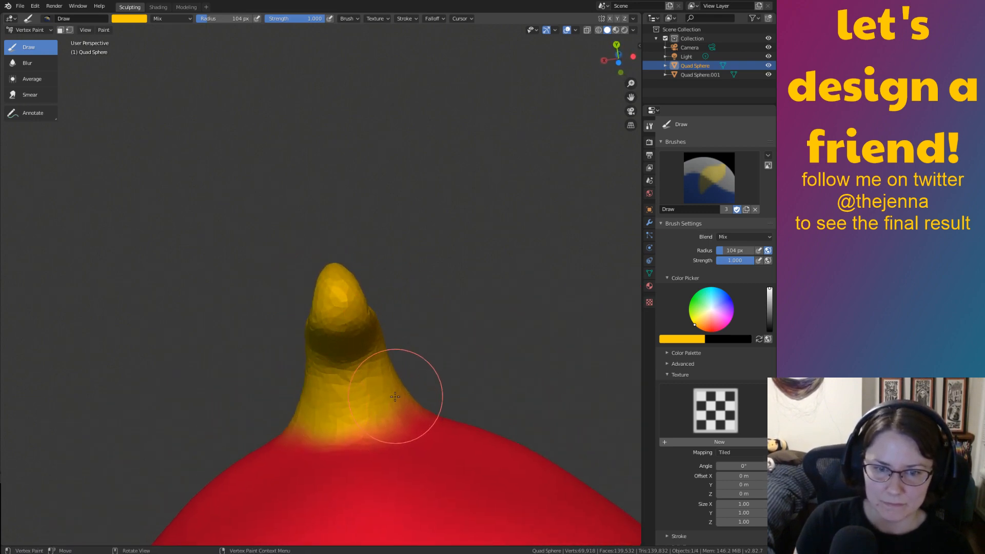
{"action": "middle_click_drag", "start_coordinate": [423, 387], "coordinate": [365, 398]}
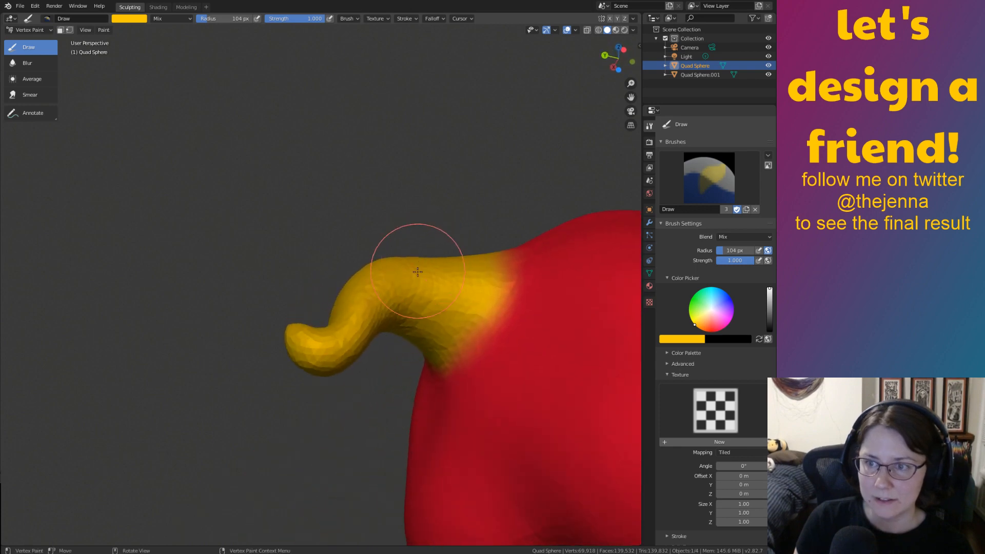
{"action": "mouse_move", "coordinate": [427, 290]}
{"action": "middle_mouse_down"}
{"action": "mouse_move", "coordinate": [521, 213]}
{"action": "mouse_move", "coordinate": [418, 352]}
{"action": "mouse_move", "coordinate": [554, 158]}
{"action": "mouse_move", "coordinate": [466, 298]}
{"action": "mouse_move", "coordinate": [514, 176]}
{"action": "mouse_move", "coordinate": [461, 230]}
{"action": "mouse_move", "coordinate": [571, 314]}
{"action": "mouse_move", "coordinate": [531, 297]}
{"action": "mouse_move", "coordinate": [584, 287]}
{"action": "middle_mouse_up"}
{"action": "scroll", "coordinate": [457, 268], "scroll_direction": "down", "scroll_amount": 3}
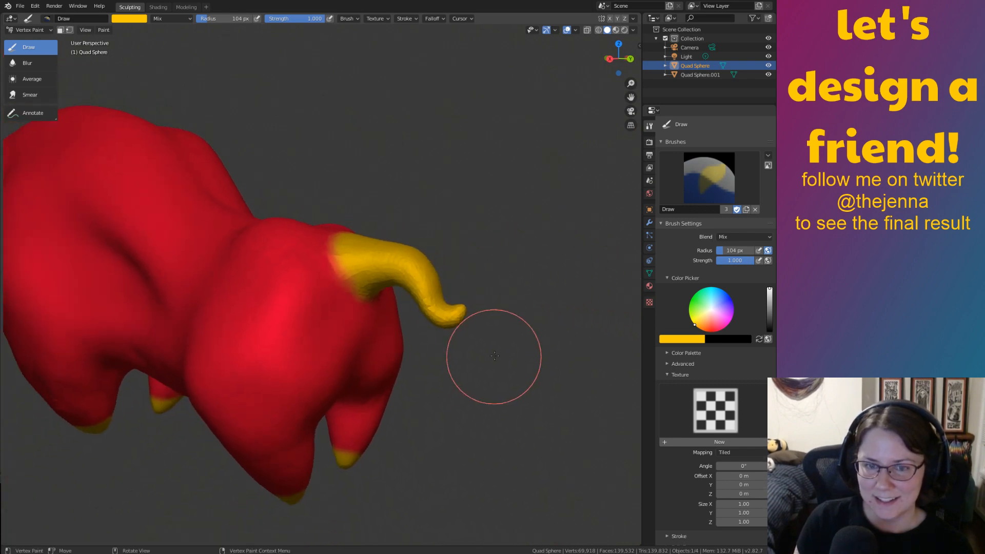
{"action": "middle_click_drag", "start_coordinate": [505, 335], "coordinate": [433, 333]}
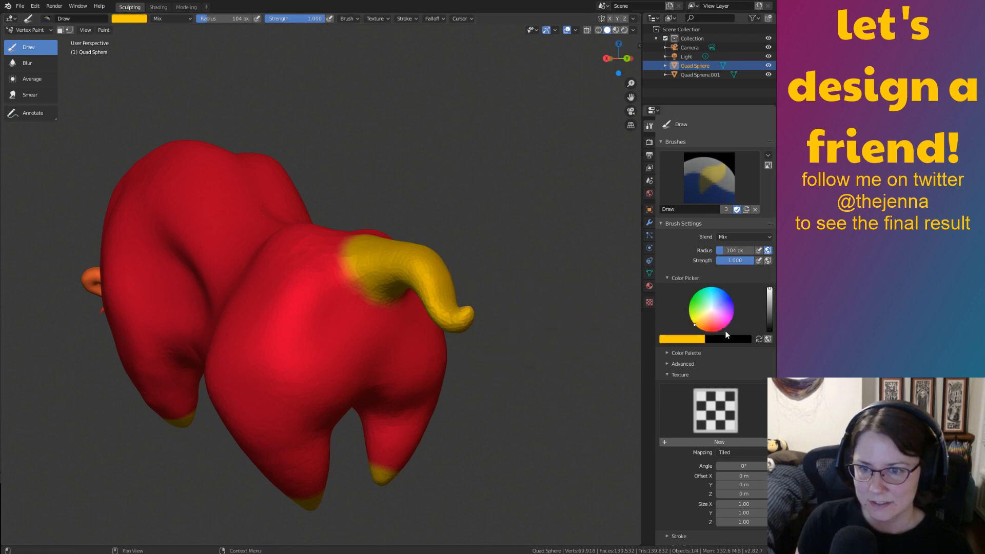
Set the brush color to black, paint the tip of the tail black all the way around, and save the file.
{"action": "left_click", "coordinate": [698, 339]}
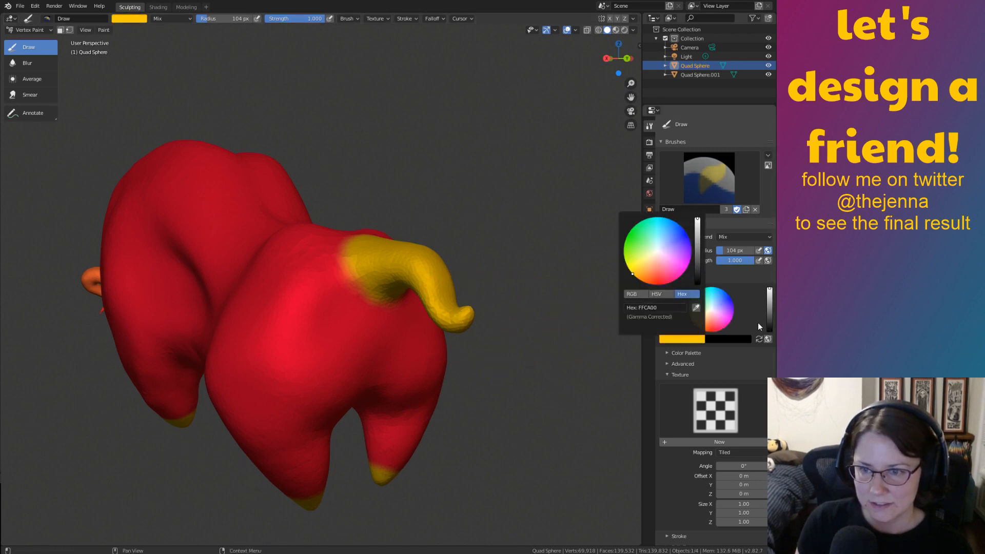
{"action": "left_click", "coordinate": [769, 329]}
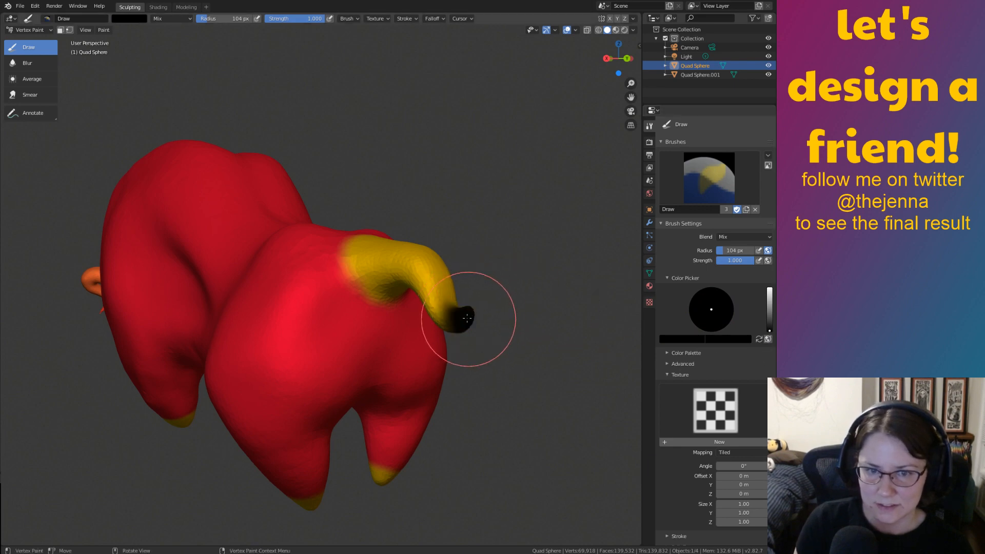
{"action": "middle_click_drag", "start_coordinate": [464, 324], "coordinate": [515, 323]}
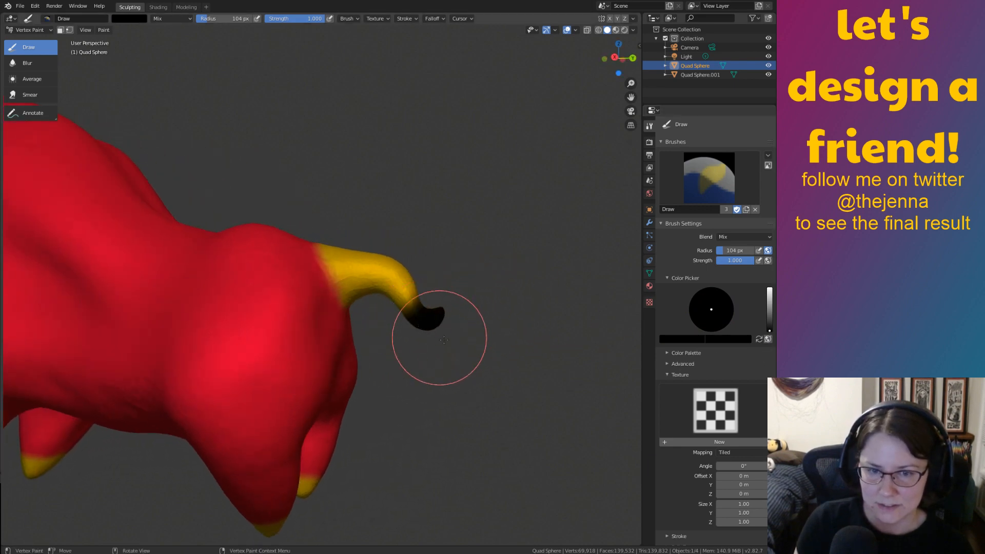
{"action": "middle_click_drag", "start_coordinate": [444, 339], "coordinate": [332, 346]}
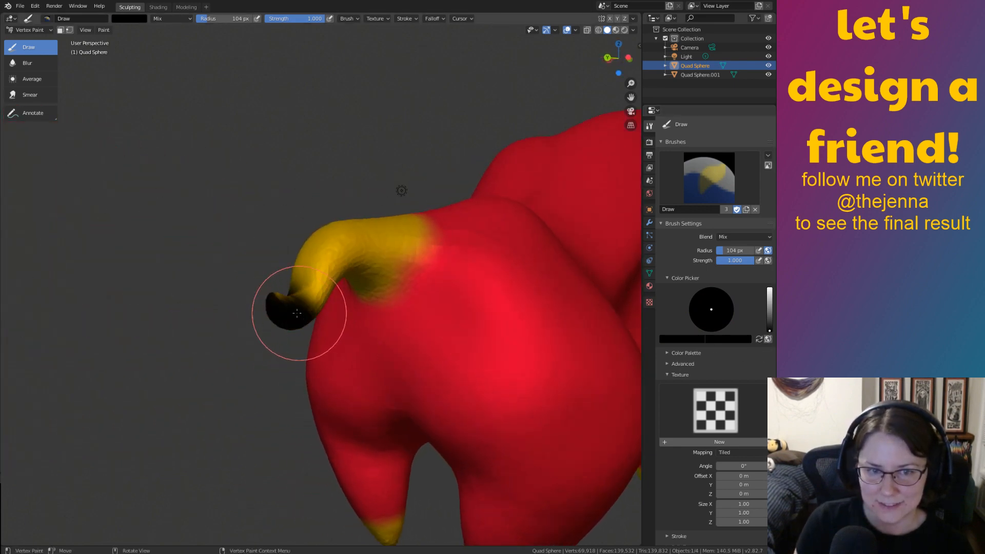
{"action": "middle_click_drag", "start_coordinate": [291, 311], "coordinate": [305, 352]}
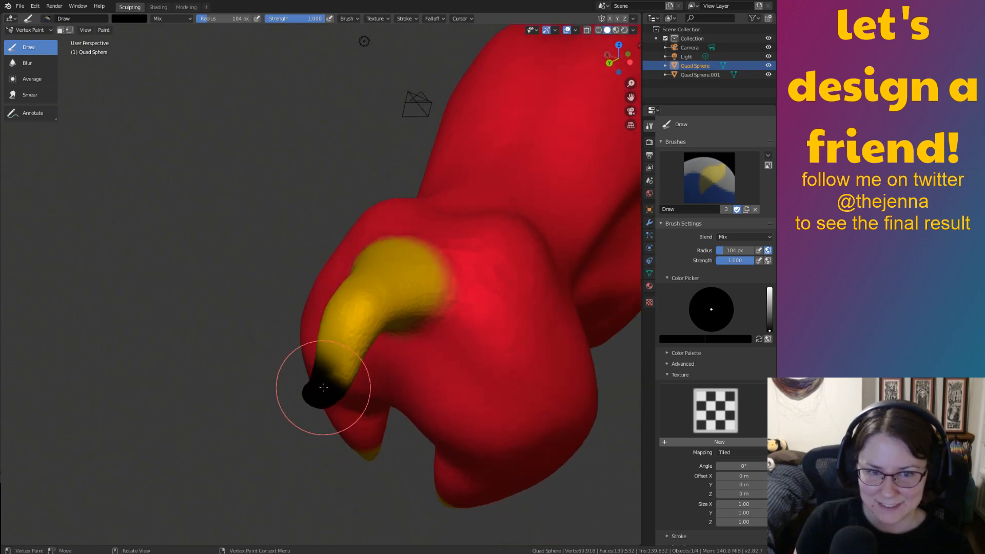
{"action": "mouse_move", "coordinate": [347, 394]}
{"action": "middle_mouse_down"}
{"action": "mouse_move", "coordinate": [323, 352]}
{"action": "mouse_move", "coordinate": [145, 422]}
{"action": "mouse_move", "coordinate": [441, 328]}
{"action": "mouse_move", "coordinate": [435, 351]}
{"action": "mouse_move", "coordinate": [359, 390]}
{"action": "mouse_move", "coordinate": [256, 400]}
{"action": "mouse_move", "coordinate": [198, 374]}
{"action": "mouse_move", "coordinate": [593, 453]}
{"action": "mouse_move", "coordinate": [475, 411]}
{"action": "middle_mouse_up"}
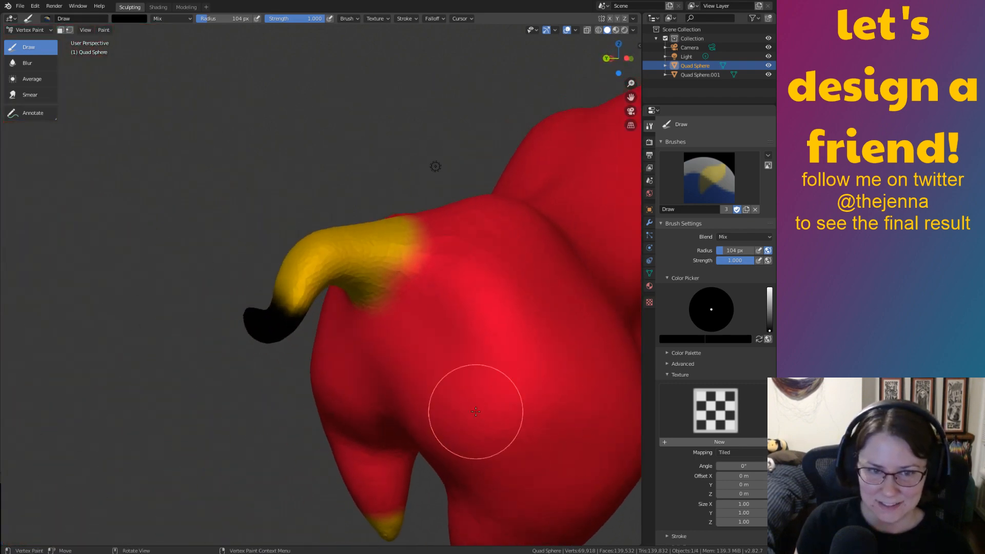
{"action": "mouse_move", "coordinate": [358, 387]}
{"action": "middle_mouse_down"}
{"action": "mouse_move", "coordinate": [267, 350]}
{"action": "mouse_move", "coordinate": [455, 400]}
{"action": "middle_mouse_up"}
{"action": "key", "text": "ctrl+s"}
Review the painted creature with its shiny material in the Shading workspace and save the file.
{"action": "middle_click_drag", "start_coordinate": [553, 308], "coordinate": [520, 300]}
{"action": "middle_click_drag", "start_coordinate": [347, 205], "coordinate": [456, 256], "text": "ctrl"}
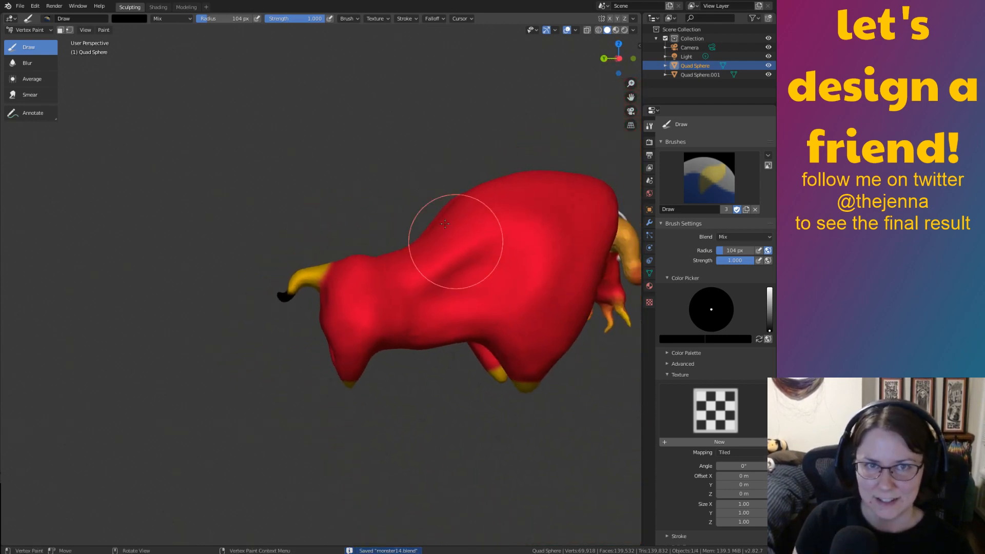
{"action": "left_click", "coordinate": [159, 7]}
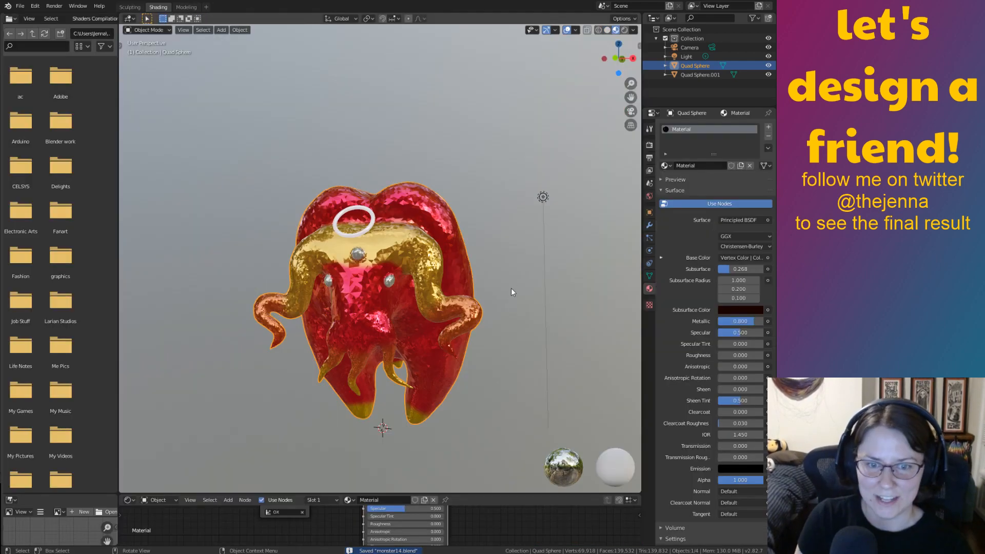
{"action": "middle_click_drag", "start_coordinate": [515, 311], "coordinate": [308, 314]}
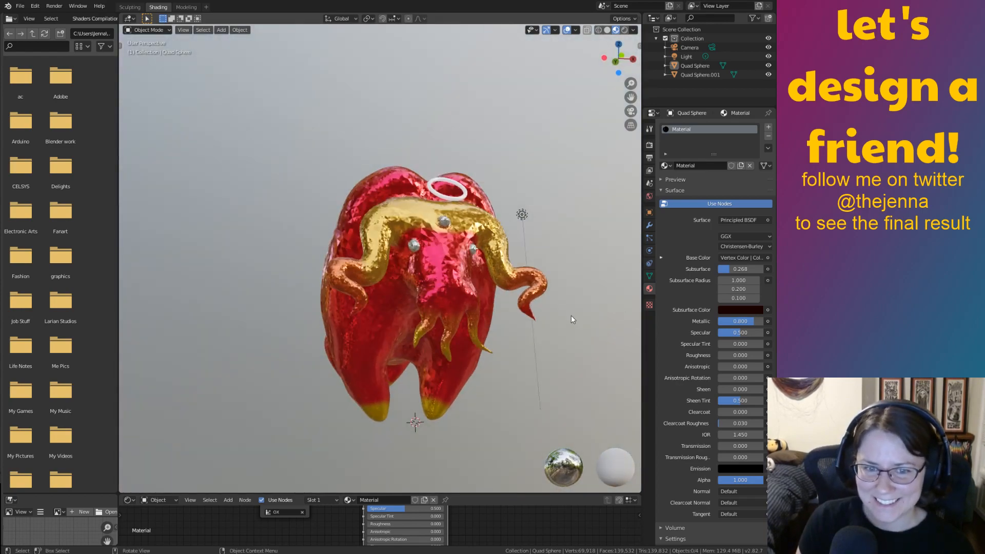
{"action": "middle_click_drag", "start_coordinate": [572, 319], "coordinate": [514, 308]}
{"action": "key", "text": "ctrl+s"}
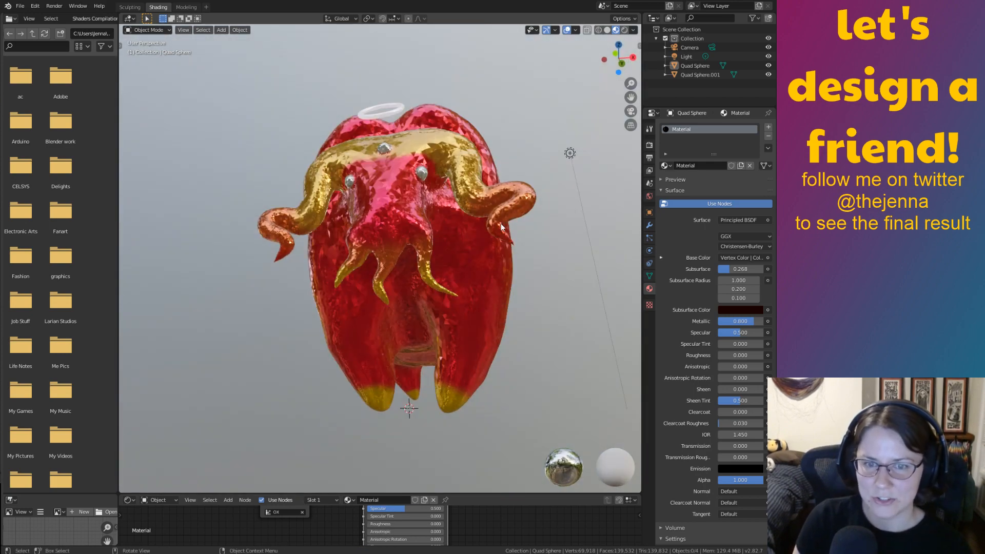
Select the creature's body and return it to Vertex Paint mode in the Sculpting workspace.
{"action": "left_click", "coordinate": [509, 210]}
{"action": "middle_click_drag", "start_coordinate": [519, 201], "coordinate": [513, 311]}
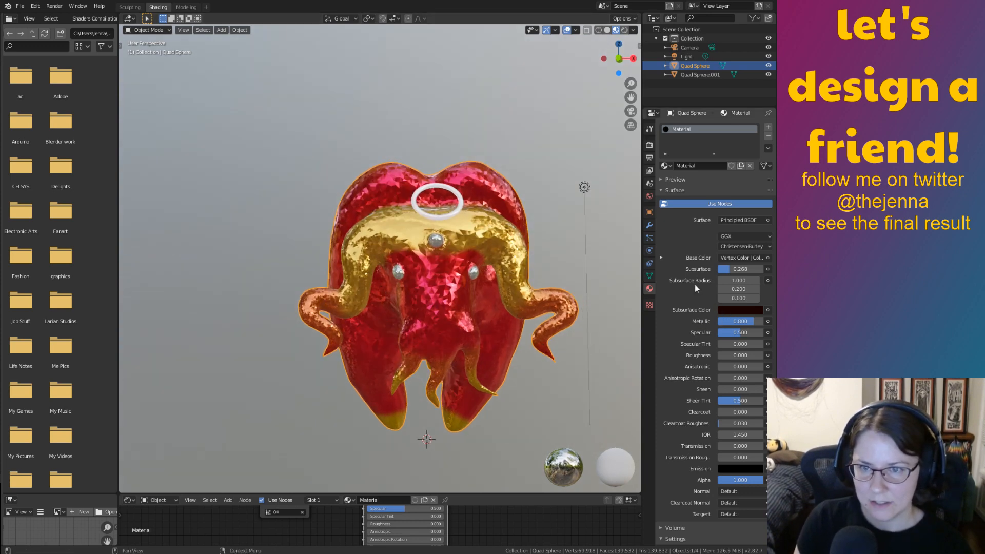
{"action": "left_click", "coordinate": [130, 7]}
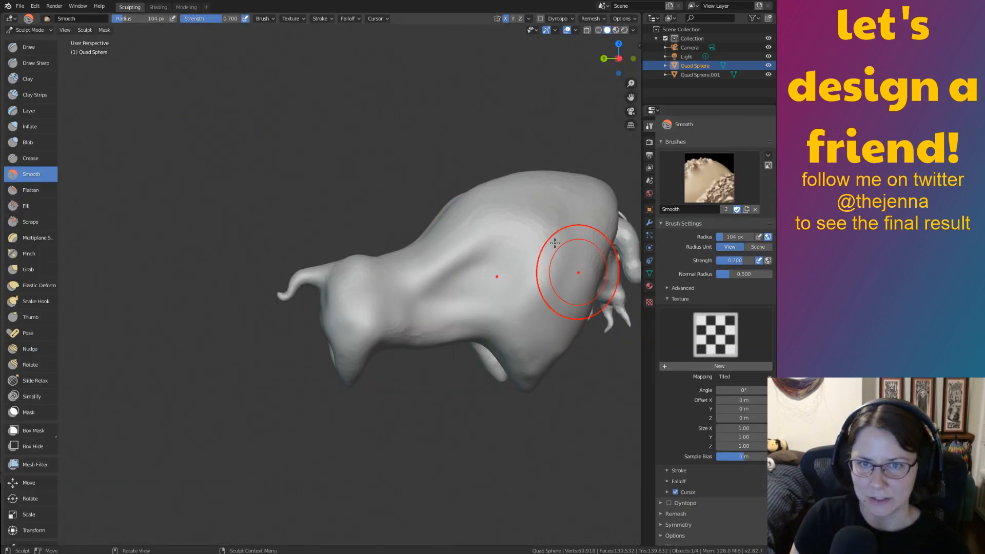
{"action": "left_click", "coordinate": [36, 40]}
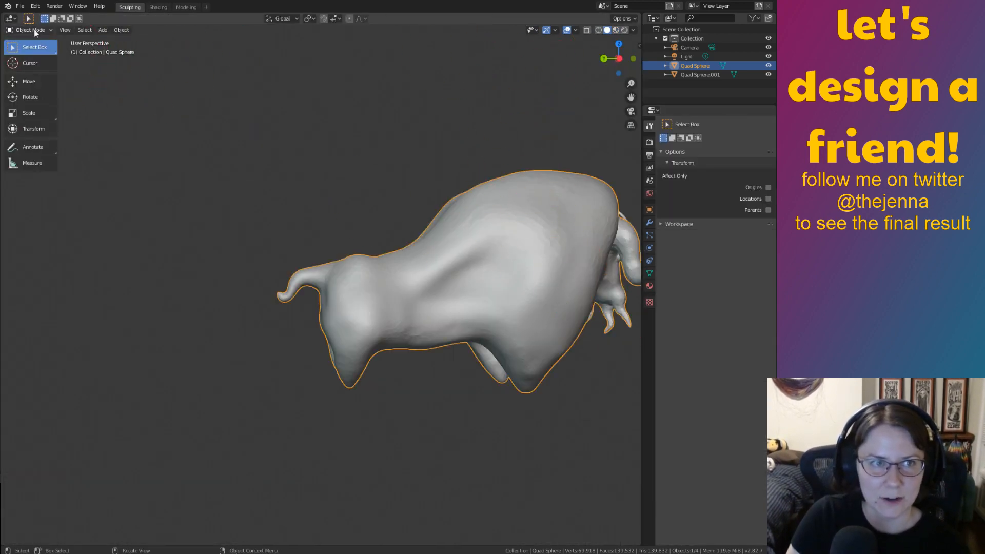
{"action": "left_click", "coordinate": [39, 72]}
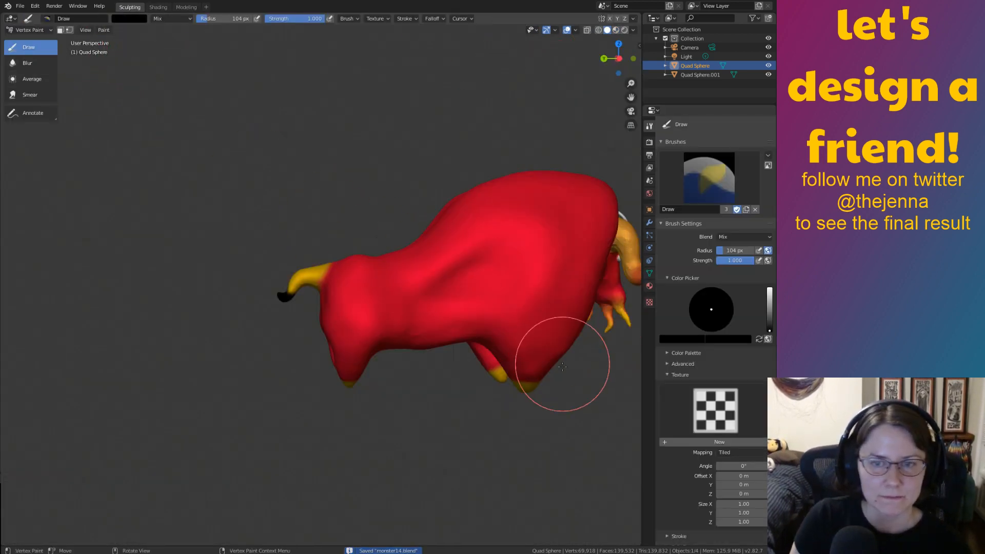
Paint the pointed tip of the first curled horn black, covering its front and outer sides.
{"action": "middle_click_drag", "start_coordinate": [563, 366], "coordinate": [413, 368]}
{"action": "mouse_move", "coordinate": [498, 397]}
{"action": "middle_mouse_down", "text": "shift"}
{"action": "mouse_move", "coordinate": [434, 217]}
{"action": "mouse_move", "coordinate": [483, 238]}
{"action": "middle_mouse_up", "text": "shift"}
{"action": "middle_click_drag", "start_coordinate": [521, 376], "coordinate": [508, 339], "text": "ctrl"}
{"action": "mouse_move", "coordinate": [507, 298]}
{"action": "middle_mouse_down", "text": "shift"}
{"action": "mouse_move", "coordinate": [488, 329]}
{"action": "mouse_move", "coordinate": [461, 269]}
{"action": "middle_mouse_up", "text": "shift"}
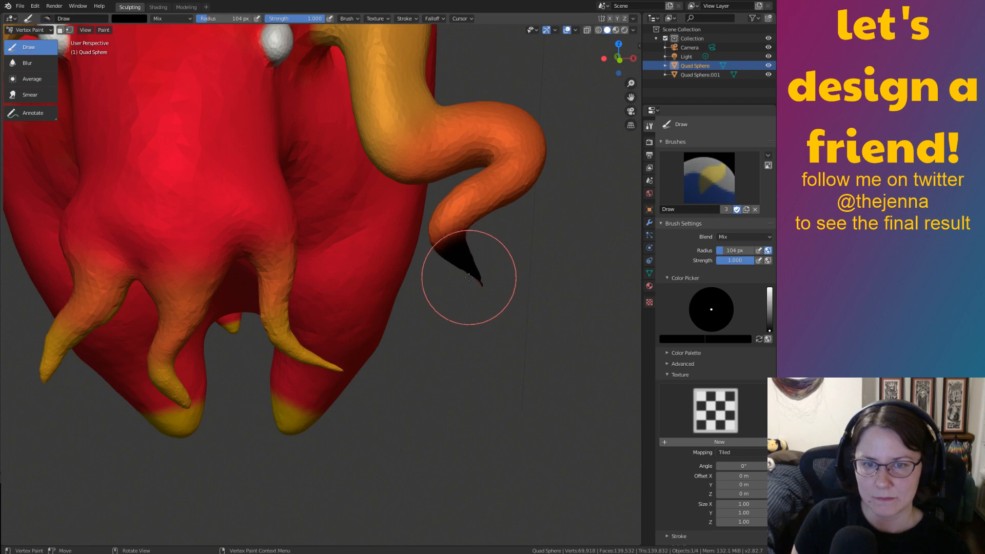
{"action": "middle_click_drag", "start_coordinate": [458, 239], "coordinate": [686, 261]}
{"action": "middle_click_drag", "start_coordinate": [608, 263], "coordinate": [607, 260]}
{"action": "middle_click_drag", "start_coordinate": [394, 251], "coordinate": [579, 338]}
{"action": "scroll", "coordinate": [580, 338], "scroll_direction": "up", "scroll_amount": 6}
{"action": "mouse_move", "coordinate": [385, 287]}
{"action": "middle_mouse_down"}
{"action": "mouse_move", "coordinate": [451, 282]}
{"action": "mouse_move", "coordinate": [333, 272]}
{"action": "mouse_move", "coordinate": [374, 270]}
{"action": "middle_mouse_up"}
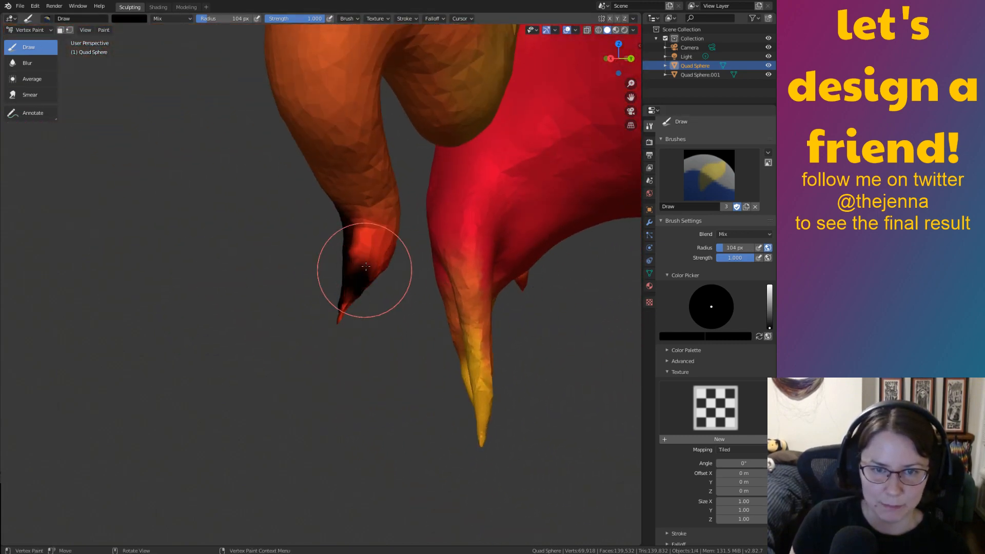
{"action": "left_click_drag", "start_coordinate": [366, 266], "coordinate": [359, 287]}
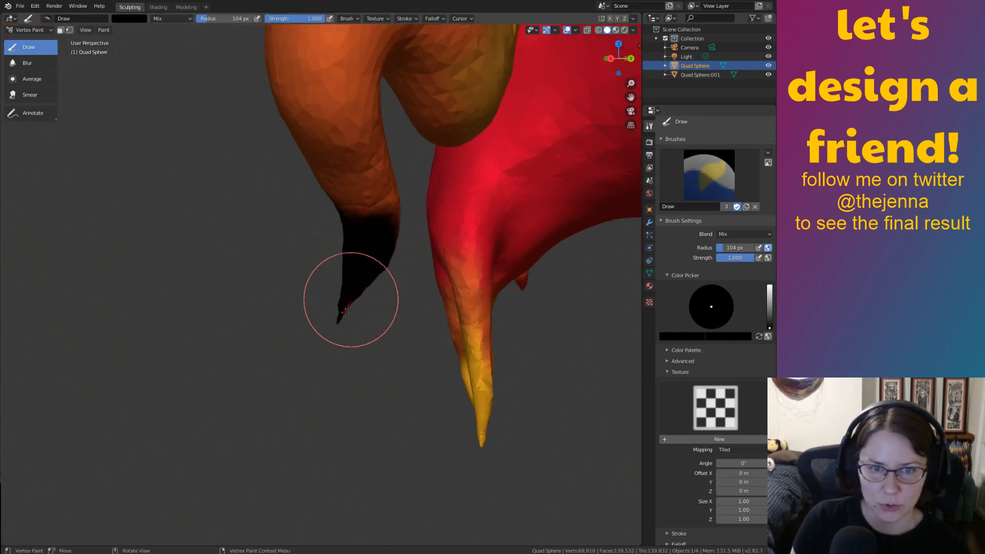
{"action": "middle_click_drag", "start_coordinate": [395, 257], "coordinate": [431, 185]}
Paint the tip of the other curled horn black to match the first one and save the file.
{"action": "scroll", "coordinate": [471, 257], "scroll_direction": "down", "scroll_amount": 8}
{"action": "middle_click_drag", "start_coordinate": [431, 186], "coordinate": [216, 188]}
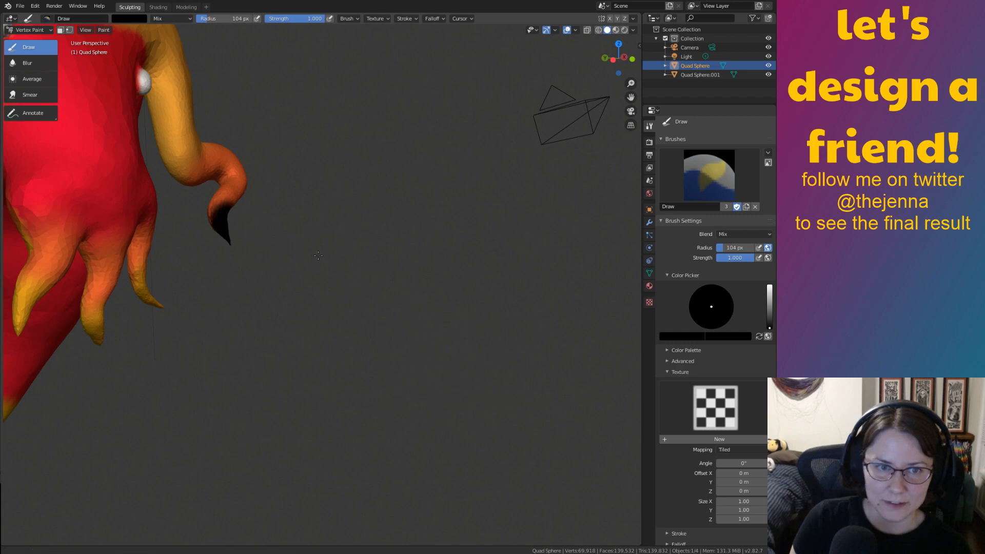
{"action": "middle_click_drag", "start_coordinate": [373, 312], "coordinate": [328, 292]}
{"action": "middle_click_drag", "start_coordinate": [102, 277], "coordinate": [327, 279], "text": "shift"}
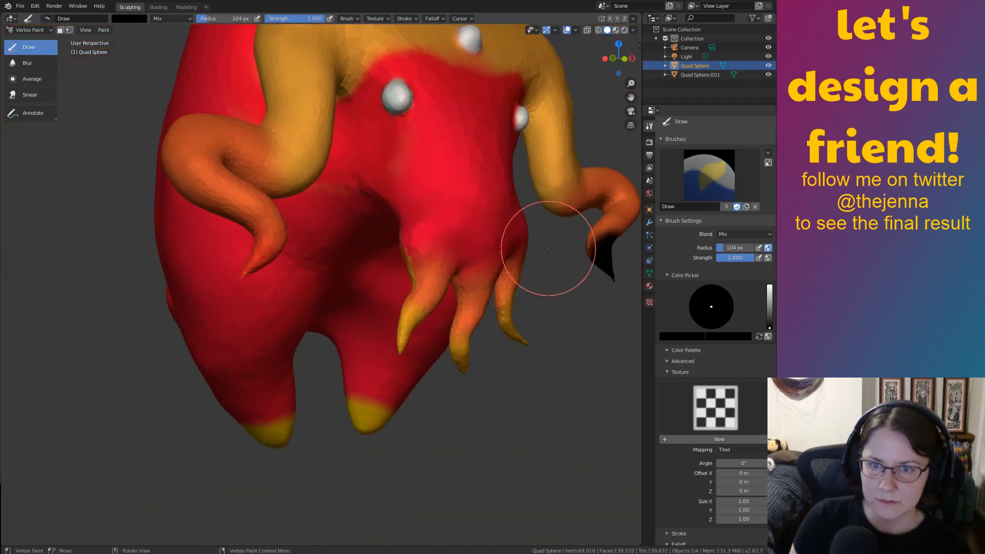
{"action": "middle_click_drag", "start_coordinate": [550, 248], "coordinate": [428, 216], "text": "shift"}
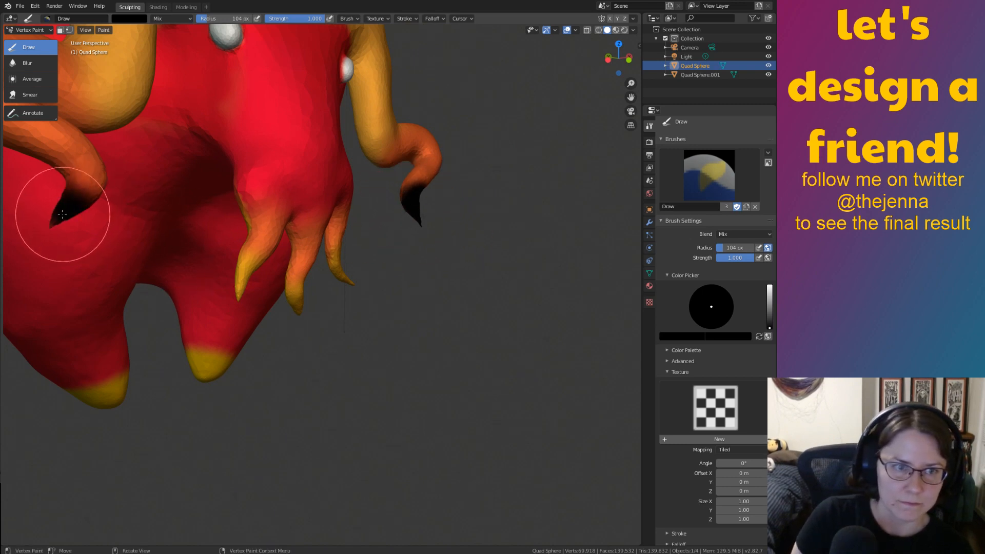
{"action": "middle_click_drag", "start_coordinate": [87, 189], "coordinate": [110, 170]}
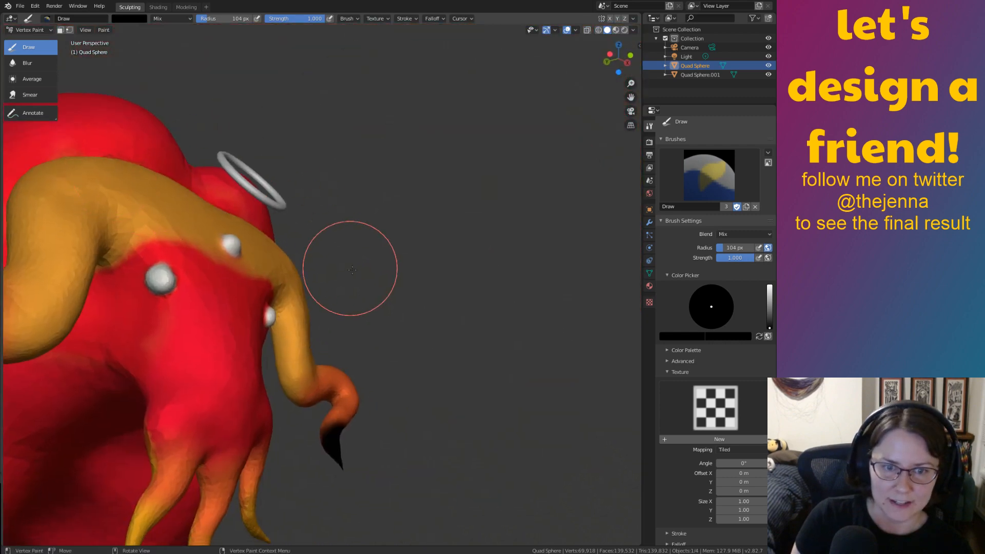
{"action": "middle_click_drag", "start_coordinate": [351, 270], "coordinate": [293, 276]}
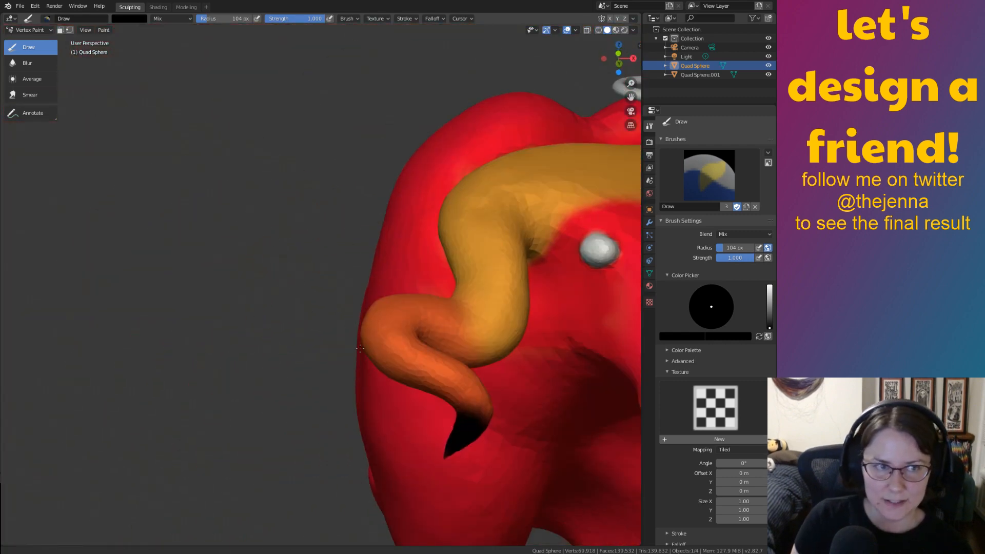
{"action": "key", "text": "ctrl+s"}
Paint the remaining red back side of the curled horn's tip black.
{"action": "middle_click_drag", "start_coordinate": [431, 369], "coordinate": [458, 444]}
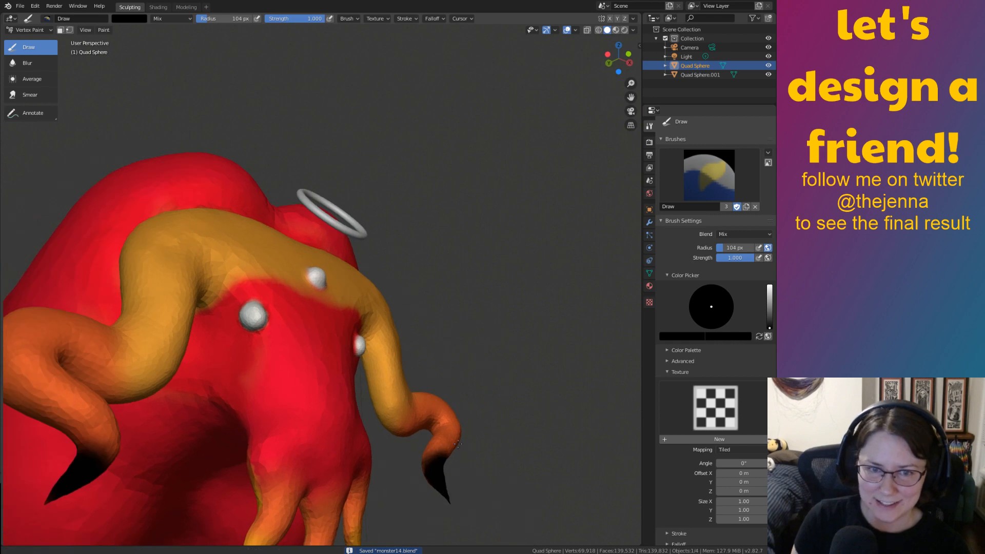
{"action": "middle_click_drag", "start_coordinate": [394, 387], "coordinate": [453, 406]}
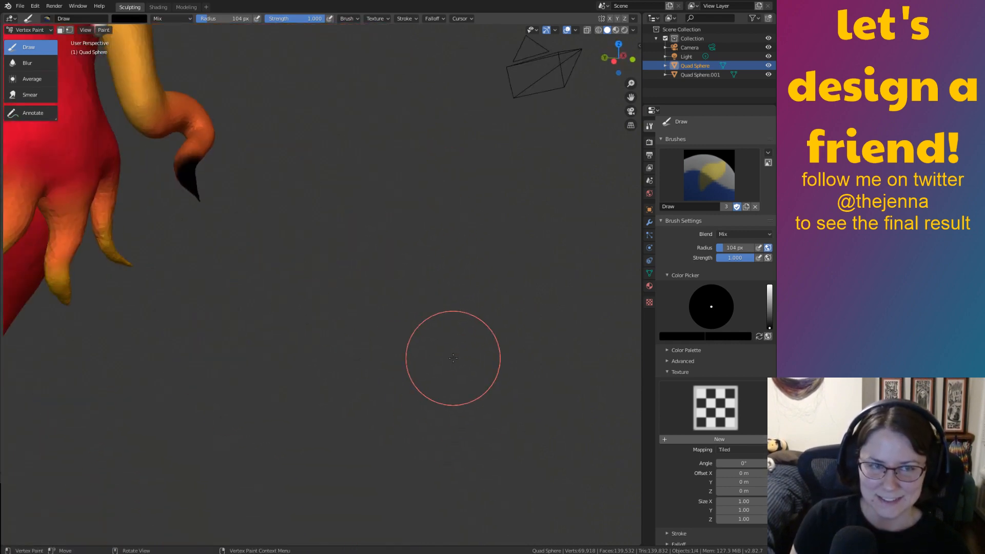
{"action": "middle_click_drag", "start_coordinate": [253, 275], "coordinate": [225, 263]}
{"action": "middle_click_drag", "start_coordinate": [299, 329], "coordinate": [230, 179], "text": "shift"}
{"action": "middle_click_drag", "start_coordinate": [199, 307], "coordinate": [311, 287], "text": "shift"}
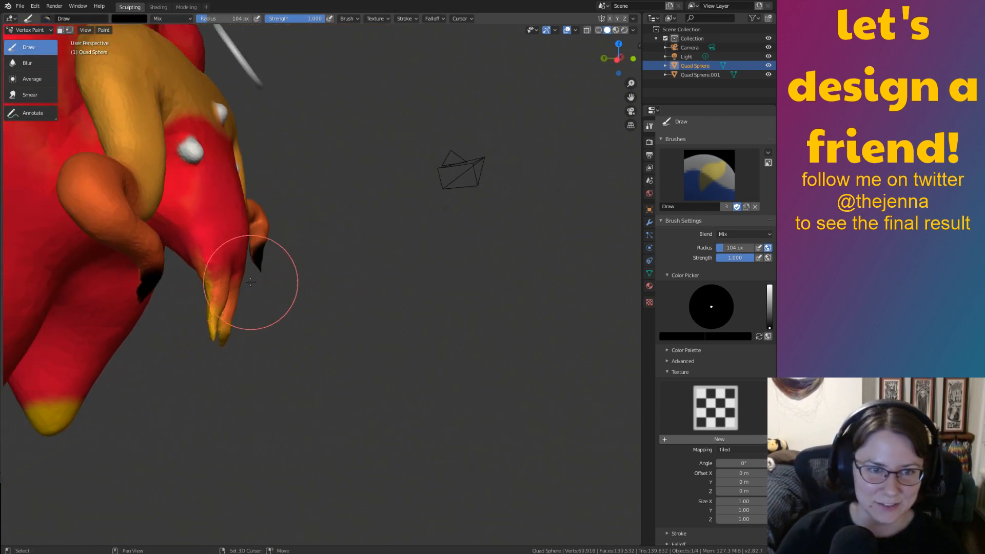
{"action": "mouse_move", "coordinate": [251, 282]}
{"action": "middle_mouse_down", "text": "shift"}
{"action": "mouse_move", "coordinate": [31, 313]}
{"action": "mouse_move", "coordinate": [264, 282]}
{"action": "middle_mouse_up", "text": "shift"}
{"action": "middle_click_drag", "start_coordinate": [263, 290], "coordinate": [641, 243], "text": "shift"}
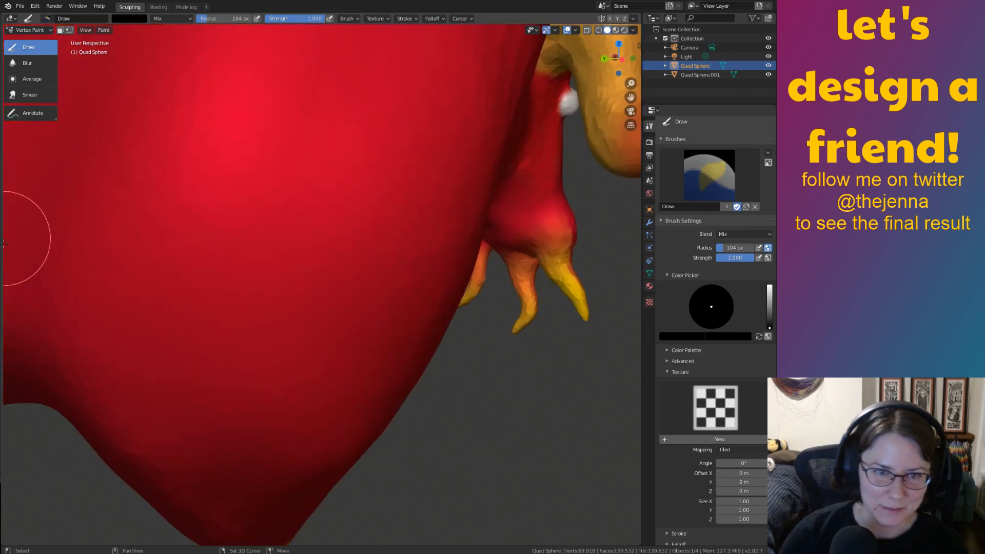
{"action": "middle_click_drag", "start_coordinate": [422, 240], "coordinate": [233, 317], "text": "shift"}
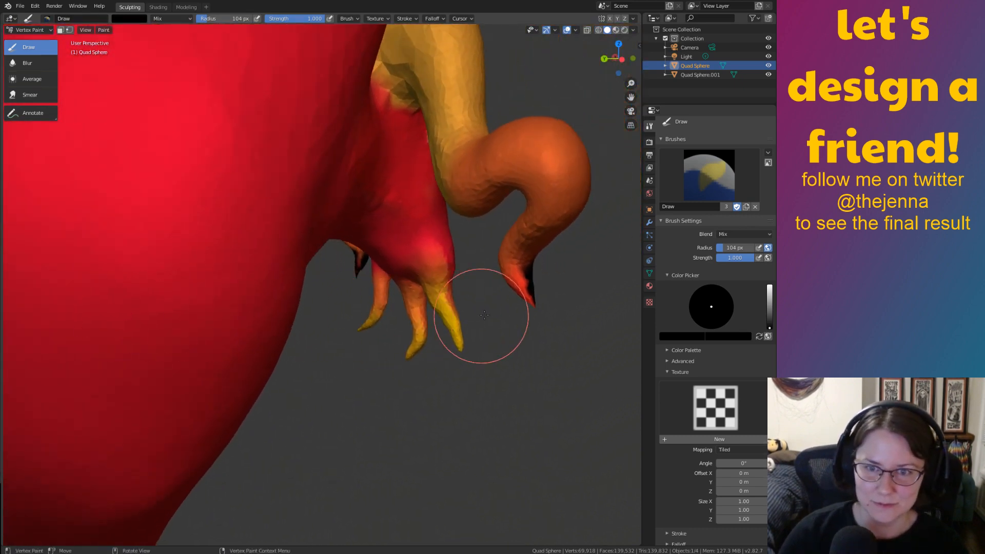
{"action": "middle_click_drag", "start_coordinate": [481, 316], "coordinate": [539, 296]}
{"action": "scroll", "coordinate": [457, 359], "scroll_direction": "up", "scroll_amount": 2}
{"action": "middle_click_drag", "start_coordinate": [457, 366], "coordinate": [482, 352]}
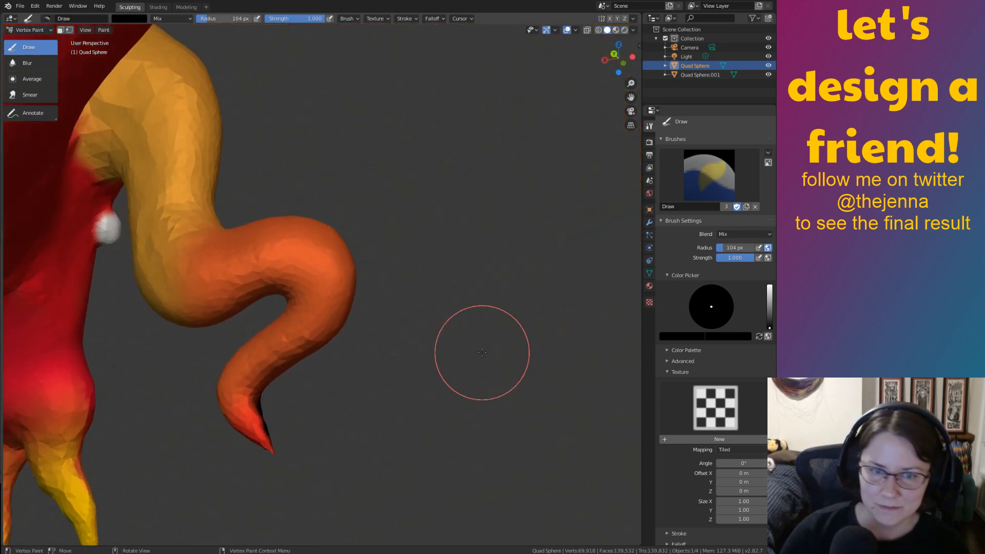
{"action": "mouse_move", "coordinate": [248, 385]}
{"action": "left_mouse_down"}
{"action": "mouse_move", "coordinate": [241, 422]}
{"action": "mouse_move", "coordinate": [272, 455]}
{"action": "mouse_move", "coordinate": [218, 401]}
{"action": "left_mouse_up"}
{"action": "middle_click_drag", "start_coordinate": [267, 434], "coordinate": [242, 442]}
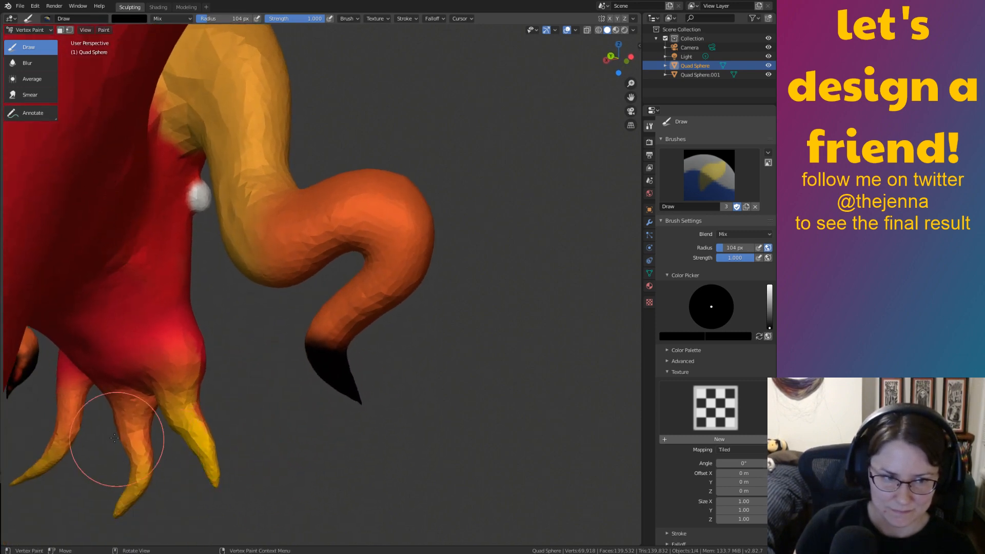
Examine both black horn tips and the whole painted creature from several sides for missed spots.
{"action": "mouse_move", "coordinate": [226, 385]}
{"action": "middle_mouse_down"}
{"action": "mouse_move", "coordinate": [153, 396]}
{"action": "mouse_move", "coordinate": [175, 413]}
{"action": "middle_mouse_up"}
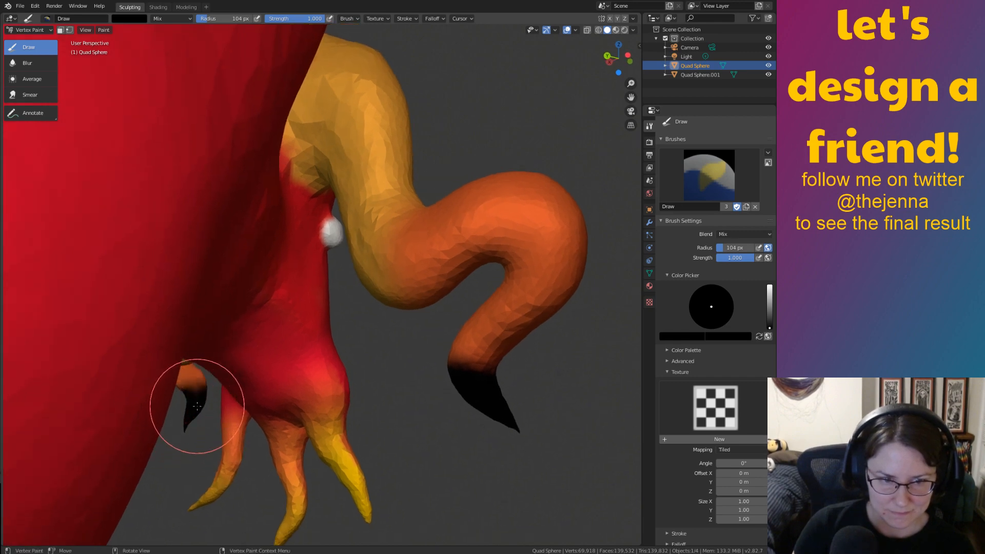
{"action": "middle_click_drag", "start_coordinate": [370, 371], "coordinate": [466, 429], "text": "ctrl"}
{"action": "mouse_move", "coordinate": [395, 328]}
{"action": "middle_mouse_down", "text": "ctrl"}
{"action": "mouse_move", "coordinate": [404, 354]}
{"action": "mouse_move", "coordinate": [523, 482]}
{"action": "middle_mouse_up", "text": "ctrl"}
{"action": "scroll", "coordinate": [451, 385], "scroll_direction": "down", "scroll_amount": 8}
{"action": "mouse_move", "coordinate": [445, 380]}
{"action": "middle_mouse_down"}
{"action": "mouse_move", "coordinate": [310, 360]}
{"action": "mouse_move", "coordinate": [334, 386]}
{"action": "middle_mouse_up"}
{"action": "scroll", "coordinate": [354, 378], "scroll_direction": "up", "scroll_amount": 4}
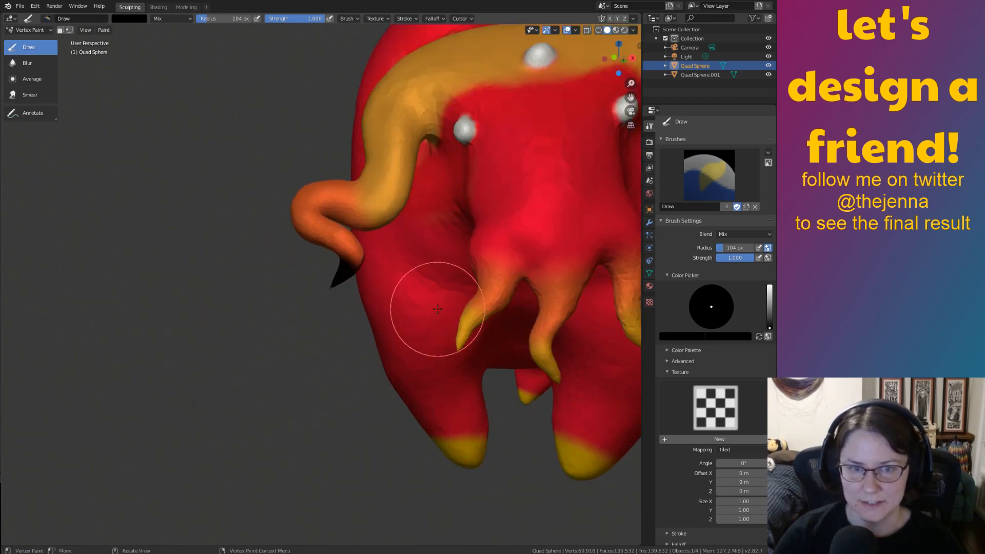
{"action": "middle_click_drag", "start_coordinate": [437, 309], "coordinate": [503, 462]}
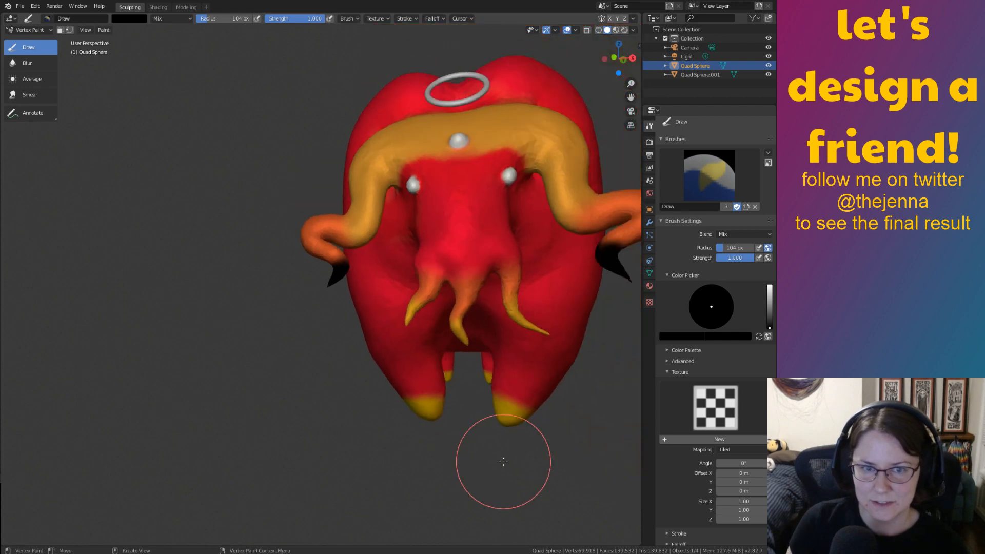
{"action": "mouse_move", "coordinate": [342, 299]}
{"action": "middle_mouse_down", "text": "ctrl"}
{"action": "mouse_move", "coordinate": [348, 243]}
{"action": "mouse_move", "coordinate": [375, 288]}
{"action": "mouse_move", "coordinate": [395, 369]}
{"action": "mouse_move", "coordinate": [358, 284]}
{"action": "mouse_move", "coordinate": [373, 363]}
{"action": "mouse_move", "coordinate": [353, 321]}
{"action": "mouse_move", "coordinate": [281, 315]}
{"action": "mouse_move", "coordinate": [303, 315]}
{"action": "middle_mouse_up", "text": "ctrl"}
{"action": "scroll", "coordinate": [304, 314], "scroll_direction": "down", "scroll_amount": 7}
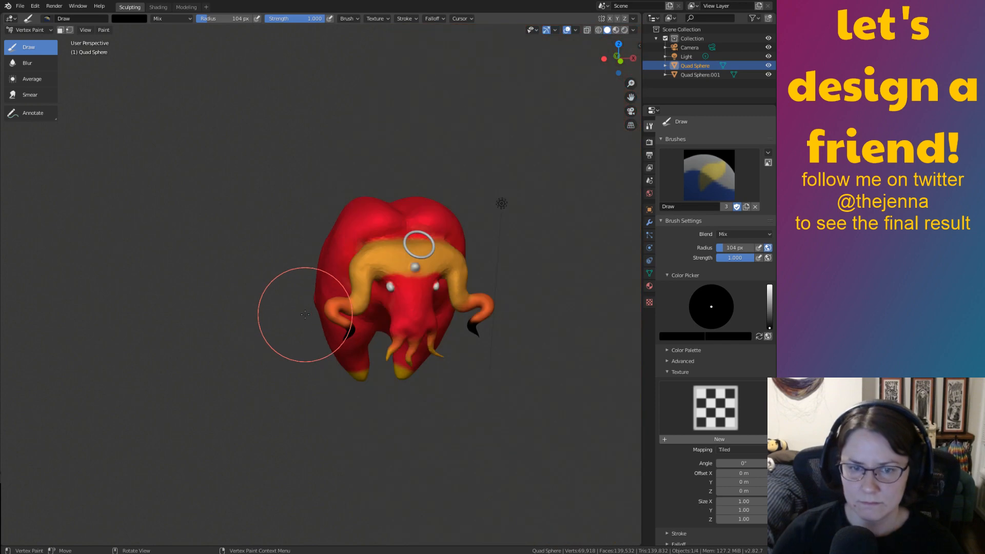
{"action": "scroll", "coordinate": [305, 314], "scroll_direction": "up", "scroll_amount": 3}
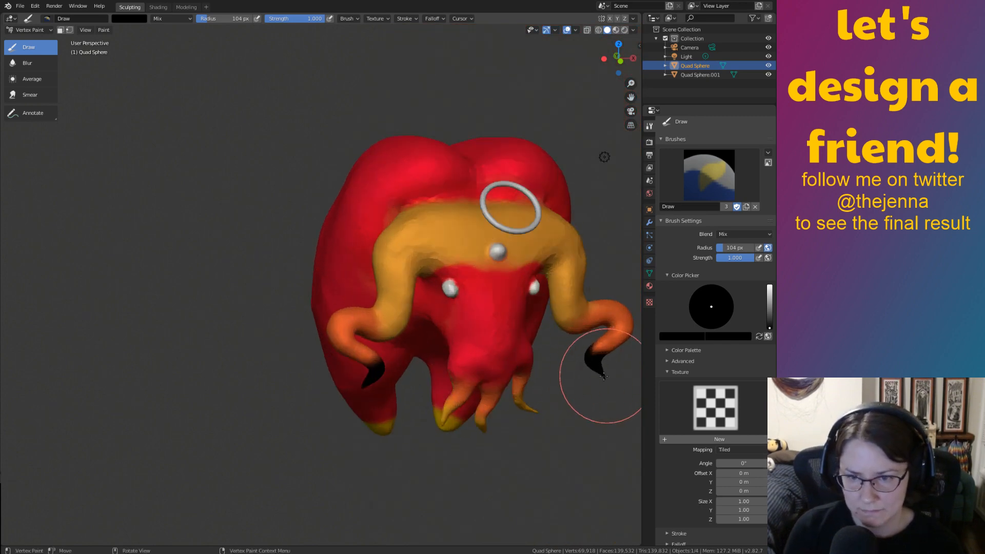
{"action": "middle_click_drag", "start_coordinate": [598, 378], "coordinate": [495, 386]}
{"action": "scroll", "coordinate": [496, 387], "scroll_direction": "up", "scroll_amount": 2}
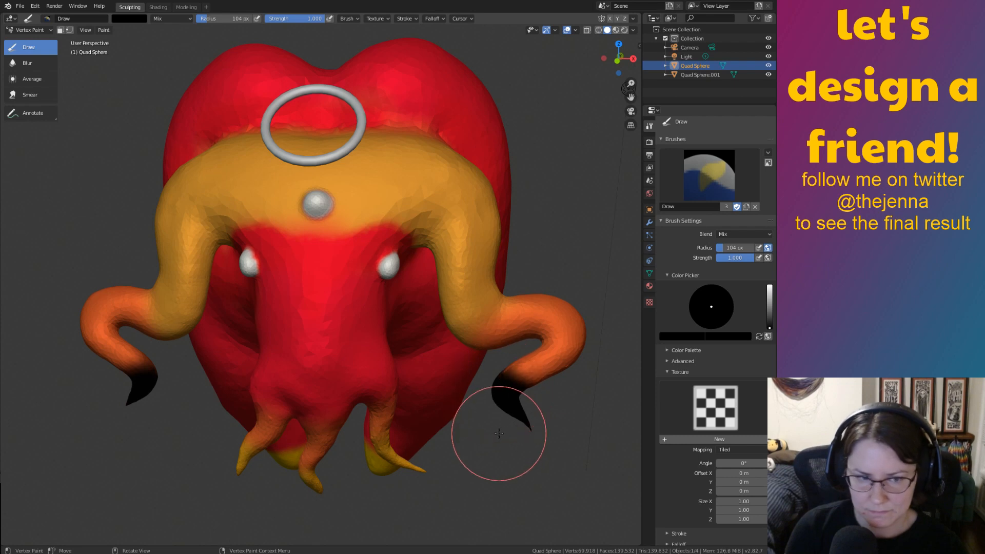
{"action": "mouse_move", "coordinate": [472, 433]}
{"action": "middle_mouse_down"}
{"action": "mouse_move", "coordinate": [505, 469]}
{"action": "mouse_move", "coordinate": [554, 447]}
{"action": "mouse_move", "coordinate": [492, 425]}
{"action": "mouse_move", "coordinate": [532, 429]}
{"action": "middle_mouse_up"}
Save the file and show the creature in Object Mode with material preview shading in the Modeling workspace.
{"action": "key", "text": "s"}
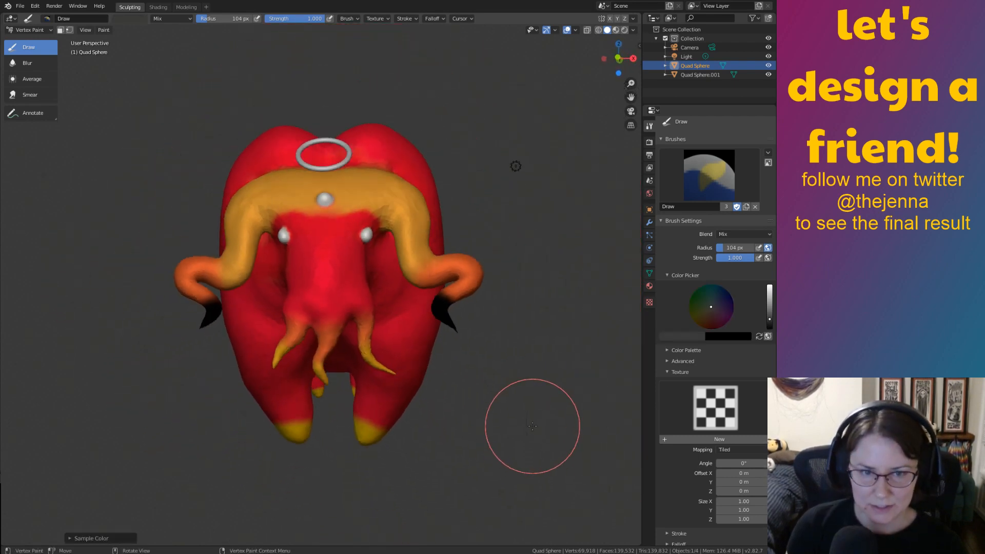
{"action": "middle_click_drag", "start_coordinate": [517, 362], "coordinate": [556, 362]}
{"action": "key", "text": "ctrl+s"}
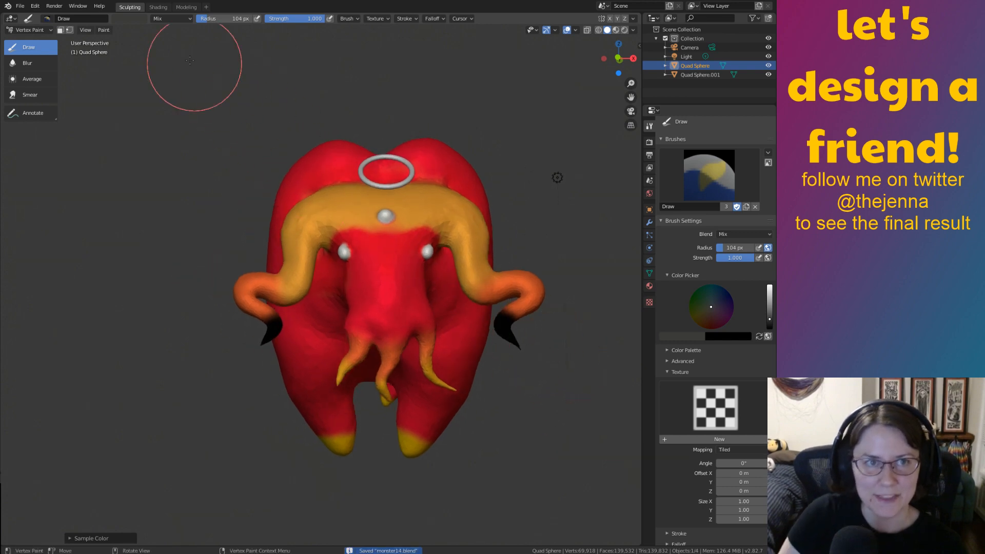
{"action": "left_click", "coordinate": [184, 7]}
{"action": "left_click", "coordinate": [158, 7]}
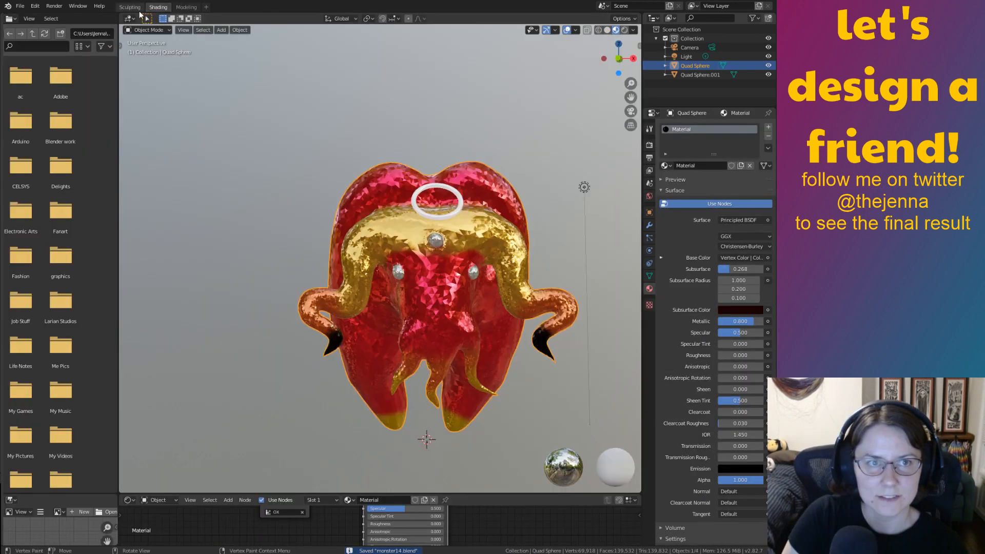
{"action": "left_click", "coordinate": [185, 7]}
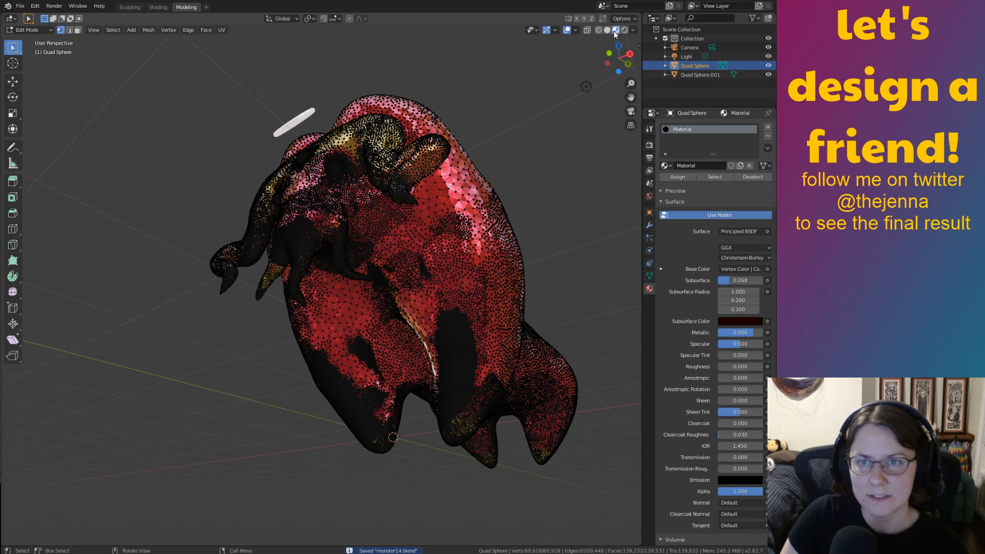
{"action": "key", "text": "Tab"}
{"action": "middle_click_drag", "start_coordinate": [559, 304], "coordinate": [582, 350]}
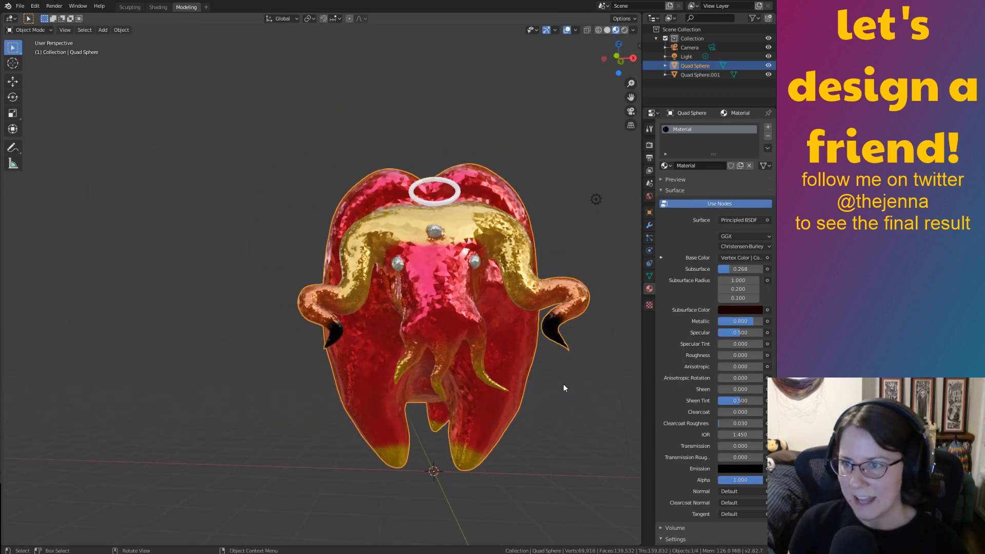
Select the halo ring and set its material's base color to black.
{"action": "left_click", "coordinate": [458, 194]}
{"action": "left_click", "coordinate": [743, 259]}
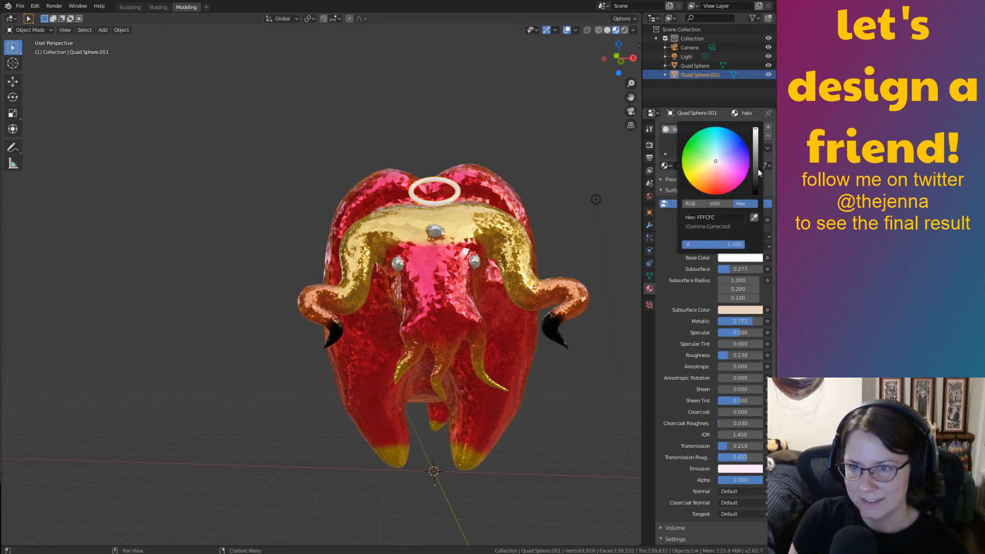
{"action": "left_click_drag", "start_coordinate": [758, 168], "coordinate": [753, 214]}
{"action": "middle_click_drag", "start_coordinate": [636, 251], "coordinate": [598, 260]}
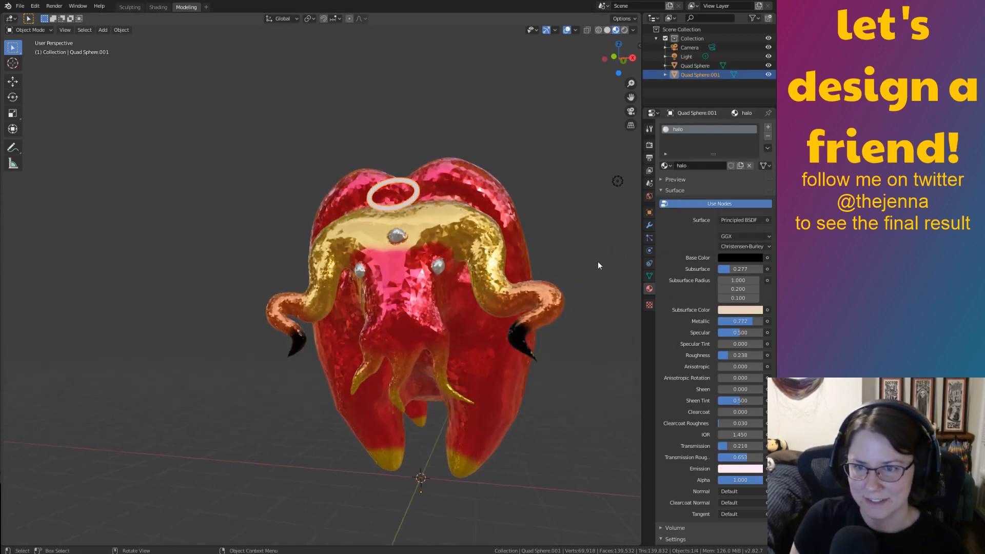
Set the halo material's subsurface color and emission color to black and save the file.
{"action": "left_click", "coordinate": [734, 311]}
{"action": "left_click_drag", "start_coordinate": [759, 212], "coordinate": [756, 263]}
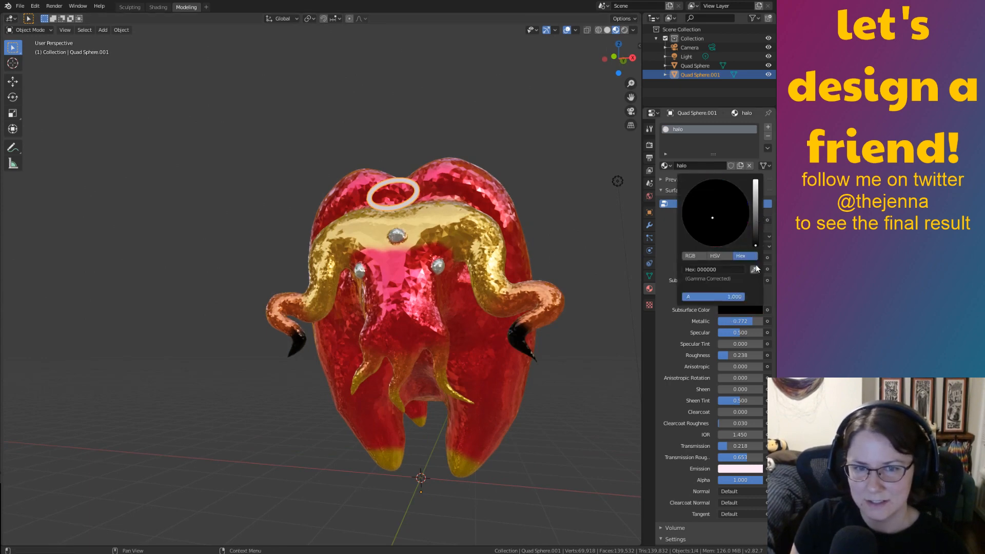
{"action": "left_click", "coordinate": [727, 469]}
{"action": "left_click_drag", "start_coordinate": [759, 339], "coordinate": [758, 405]}
{"action": "middle_click_drag", "start_coordinate": [633, 408], "coordinate": [511, 298]}
{"action": "left_click", "coordinate": [612, 397]}
{"action": "key", "text": "ctrl+s"}
Select the halo again and set its material's Metallic to 0.921 and Roughness to 0.069.
{"action": "left_click", "coordinate": [534, 275]}
{"action": "middle_click_drag", "start_coordinate": [511, 297], "coordinate": [524, 326], "text": "ctrl"}
{"action": "mouse_move", "coordinate": [738, 321]}
{"action": "left_mouse_down"}
{"action": "mouse_move", "coordinate": [775, 323]}
{"action": "mouse_move", "coordinate": [752, 322]}
{"action": "left_mouse_up"}
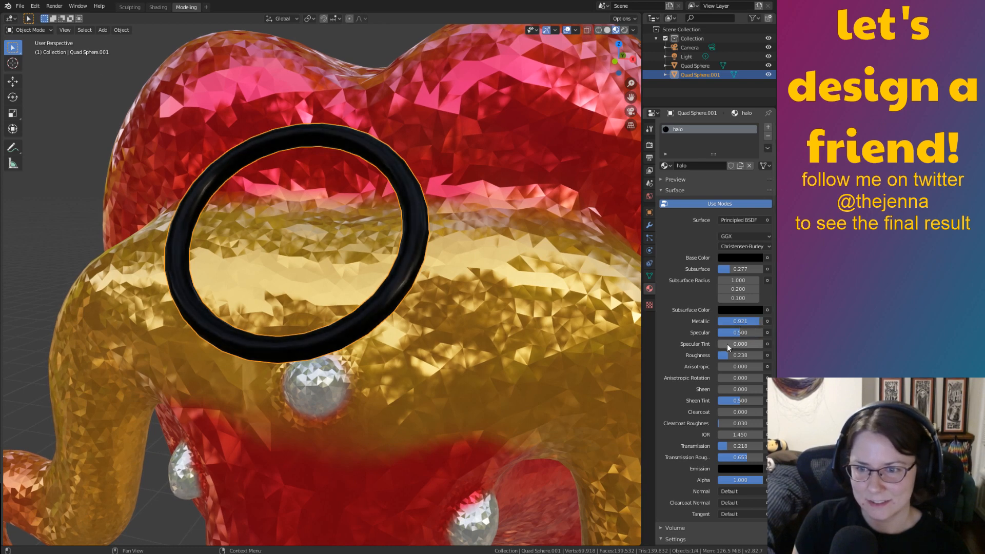
{"action": "mouse_move", "coordinate": [716, 355]}
{"action": "left_mouse_down"}
{"action": "mouse_move", "coordinate": [736, 354]}
{"action": "mouse_move", "coordinate": [715, 352]}
{"action": "left_mouse_up"}
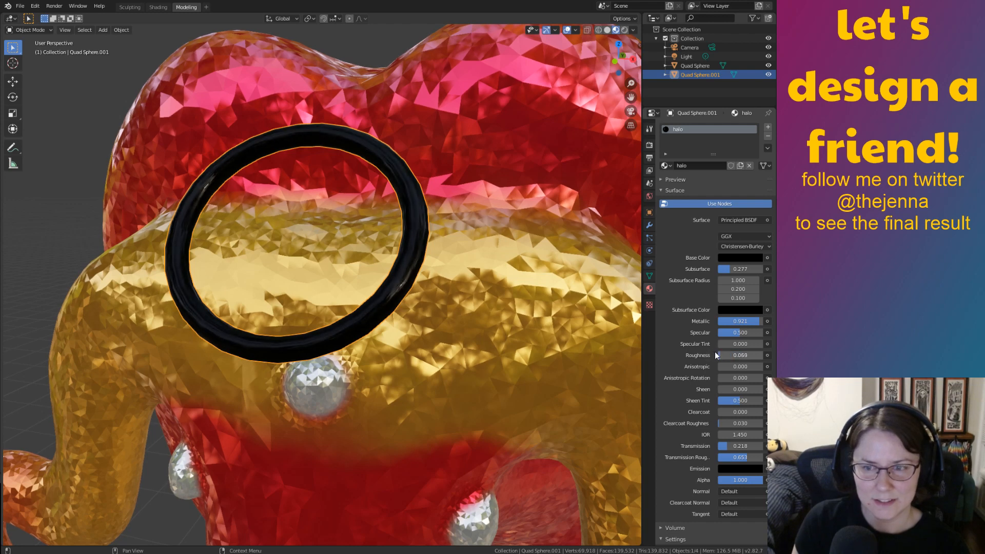
Set the halo material's base color to dark grey 161616 and its subsurface color to a very dark red.
{"action": "left_click", "coordinate": [741, 257]}
{"action": "left_click", "coordinate": [754, 190]}
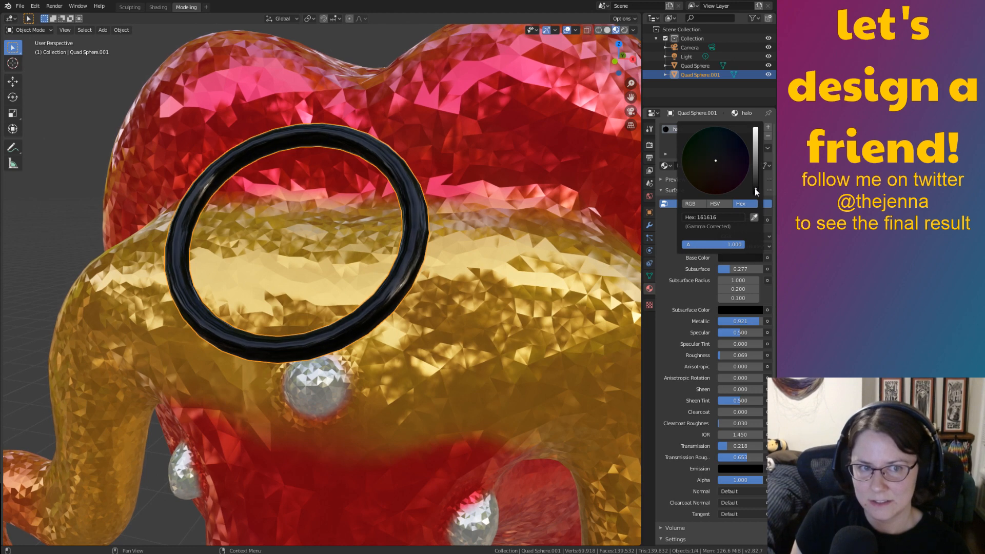
{"action": "left_click", "coordinate": [739, 310]}
{"action": "left_click_drag", "start_coordinate": [755, 244], "coordinate": [720, 262]}
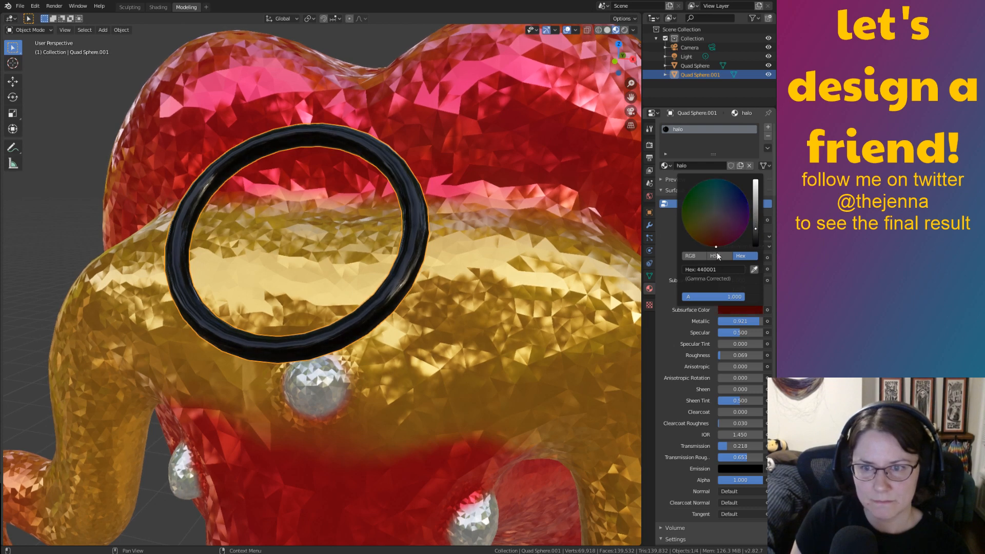
{"action": "left_click_drag", "start_coordinate": [757, 227], "coordinate": [755, 232]}
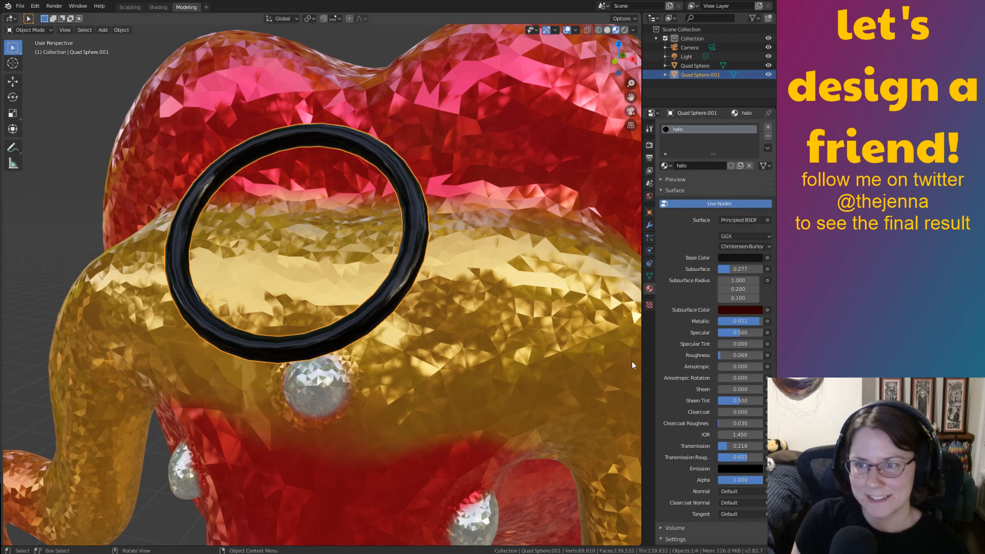
{"action": "left_click", "coordinate": [735, 468]}
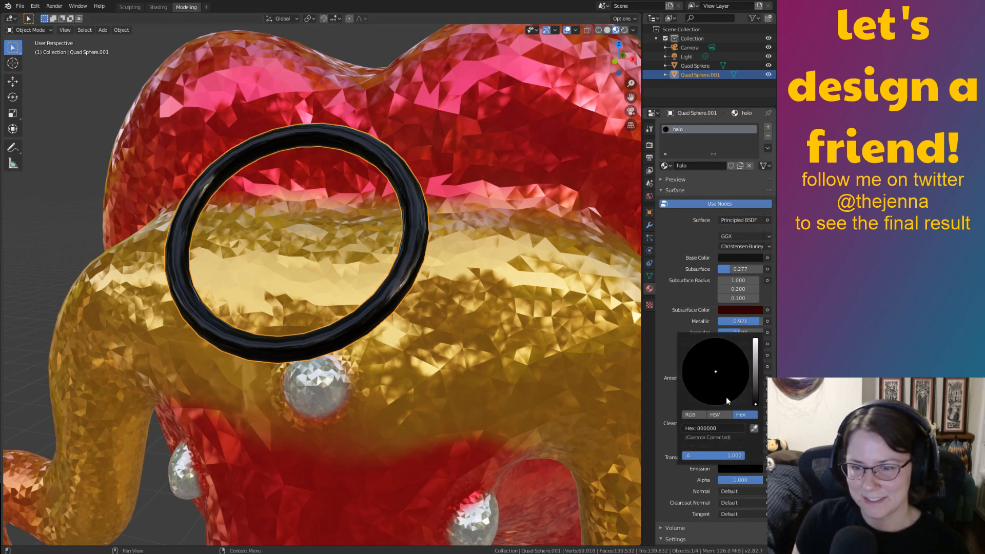
Save the file and view the whole creature with nothing selected.
{"action": "key", "text": "ctrl+s"}
{"action": "scroll", "coordinate": [495, 353], "scroll_direction": "down", "scroll_amount": 7}
{"action": "mouse_move", "coordinate": [546, 392]}
{"action": "middle_mouse_down"}
{"action": "mouse_move", "coordinate": [553, 375]}
{"action": "mouse_move", "coordinate": [500, 362]}
{"action": "mouse_move", "coordinate": [519, 346]}
{"action": "mouse_move", "coordinate": [472, 327]}
{"action": "mouse_move", "coordinate": [602, 359]}
{"action": "mouse_move", "coordinate": [552, 344]}
{"action": "mouse_move", "coordinate": [518, 356]}
{"action": "mouse_move", "coordinate": [530, 368]}
{"action": "mouse_move", "coordinate": [502, 328]}
{"action": "mouse_move", "coordinate": [548, 365]}
{"action": "middle_mouse_up"}
{"action": "left_click", "coordinate": [592, 337]}
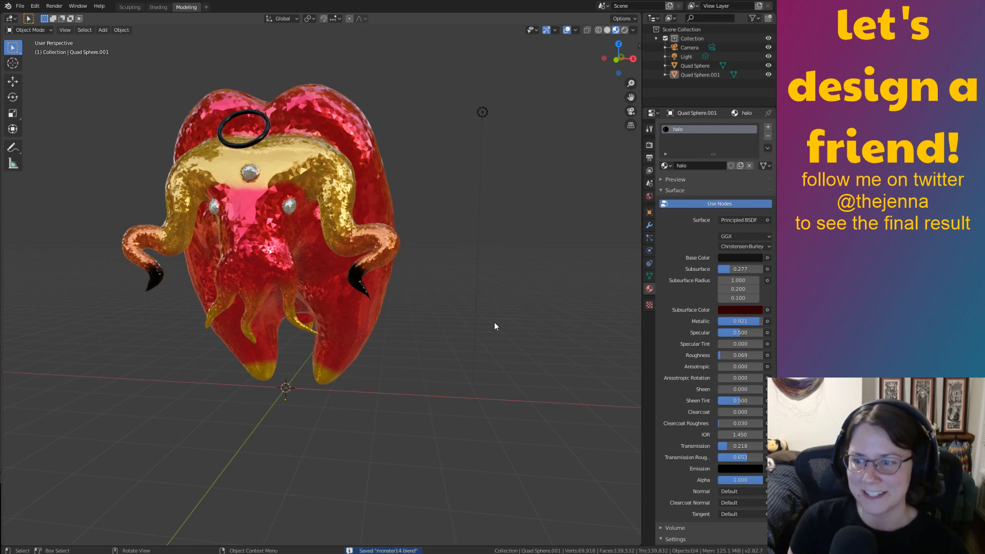
{"action": "mouse_move", "coordinate": [494, 322]}
{"action": "middle_mouse_down"}
{"action": "mouse_move", "coordinate": [513, 340]}
{"action": "mouse_move", "coordinate": [509, 312]}
{"action": "middle_mouse_up"}
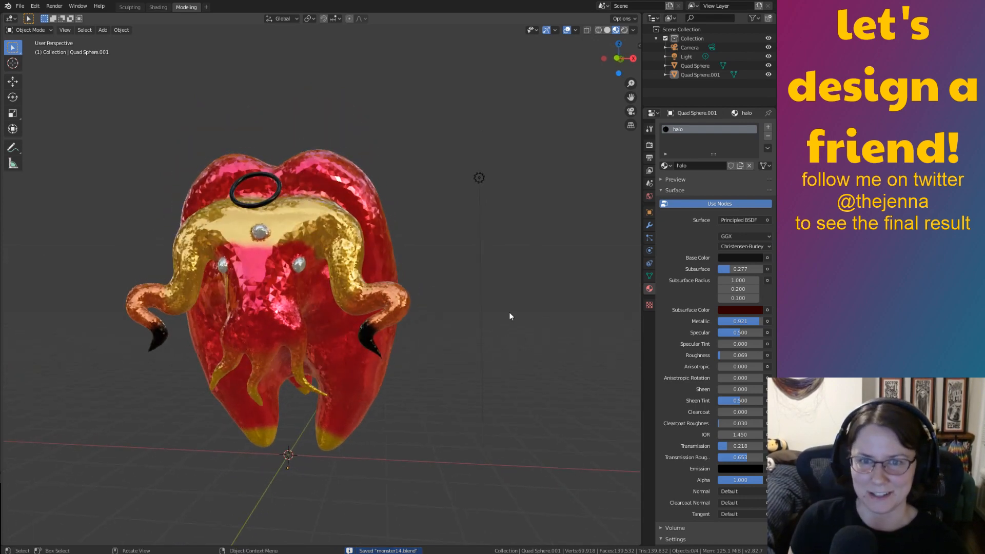
Move the point light -4.81 m along the global Y axis toward the creature's front and save the file.
{"action": "left_click", "coordinate": [481, 180]}
{"action": "middle_click_drag", "start_coordinate": [483, 183], "coordinate": [467, 334]}
{"action": "key", "text": "g"}
{"action": "key", "text": "y"}
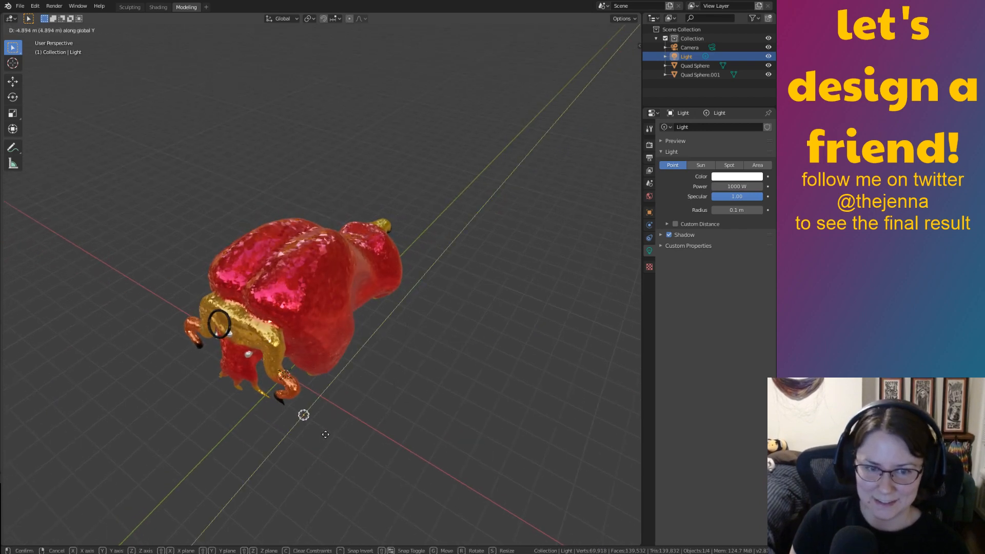
{"action": "left_click", "coordinate": [325, 435]}
{"action": "middle_click_drag", "start_coordinate": [334, 432], "coordinate": [405, 292]}
{"action": "key", "text": "ctrl+s"}
{"action": "scroll", "coordinate": [486, 368], "scroll_direction": "up", "scroll_amount": 3}
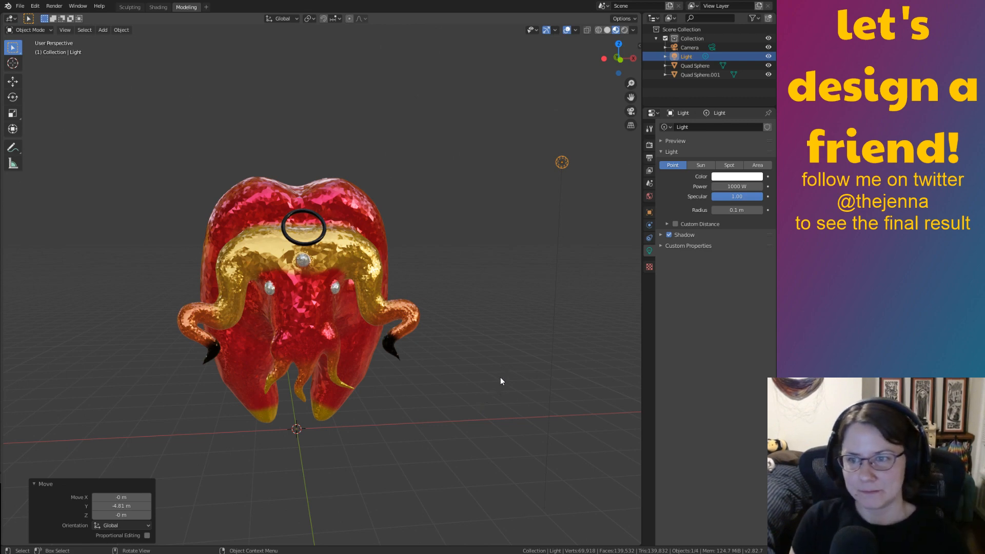
Check the shiny creature from the side and front under the moved light, saving the file again.
{"action": "middle_click_drag", "start_coordinate": [501, 381], "coordinate": [675, 405]}
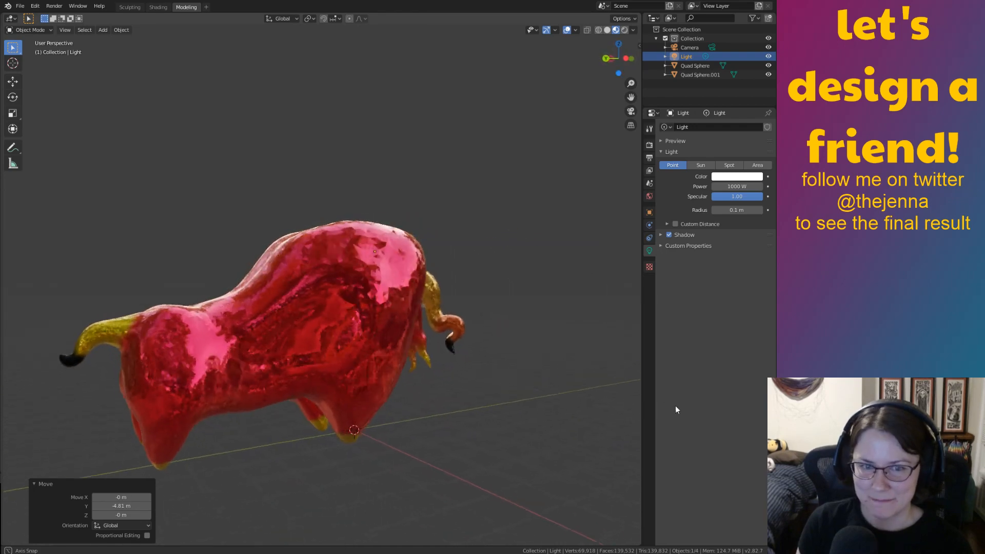
{"action": "key", "text": "ctrl+s"}
{"action": "middle_click_drag", "start_coordinate": [611, 407], "coordinate": [480, 384]}
{"action": "middle_click_drag", "start_coordinate": [563, 407], "coordinate": [540, 364]}
Select the creature's body and return it to Vertex Paint mode in the Sculpting workspace, framing the face.
{"action": "left_click", "coordinate": [506, 347]}
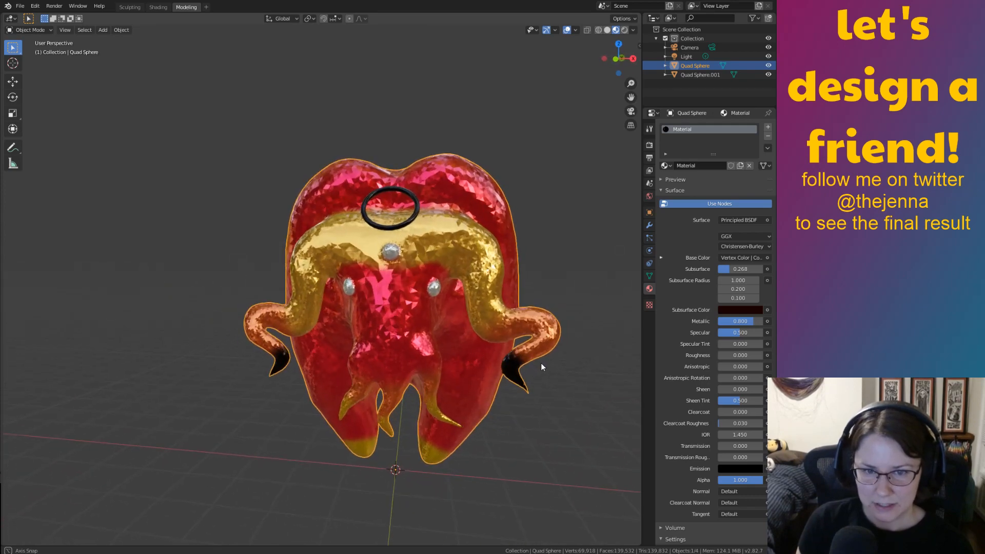
{"action": "left_click", "coordinate": [130, 7]}
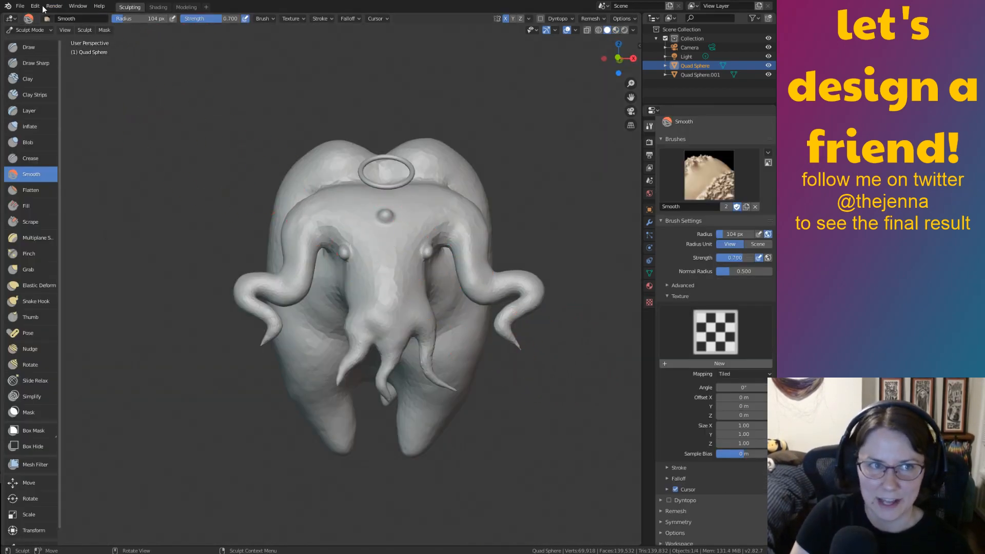
{"action": "left_click", "coordinate": [31, 29]}
{"action": "left_click", "coordinate": [25, 70]}
{"action": "scroll", "coordinate": [493, 273], "scroll_direction": "up", "scroll_amount": 5}
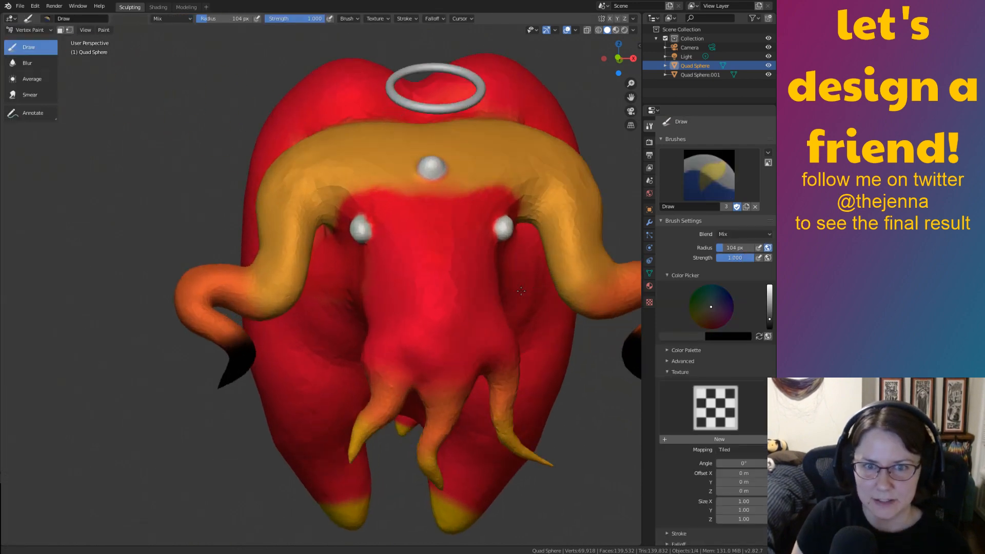
Darken the brush colour to pure black and try to paint the creature's forehead eye.
{"action": "scroll", "coordinate": [514, 368], "scroll_direction": "up", "scroll_amount": 1}
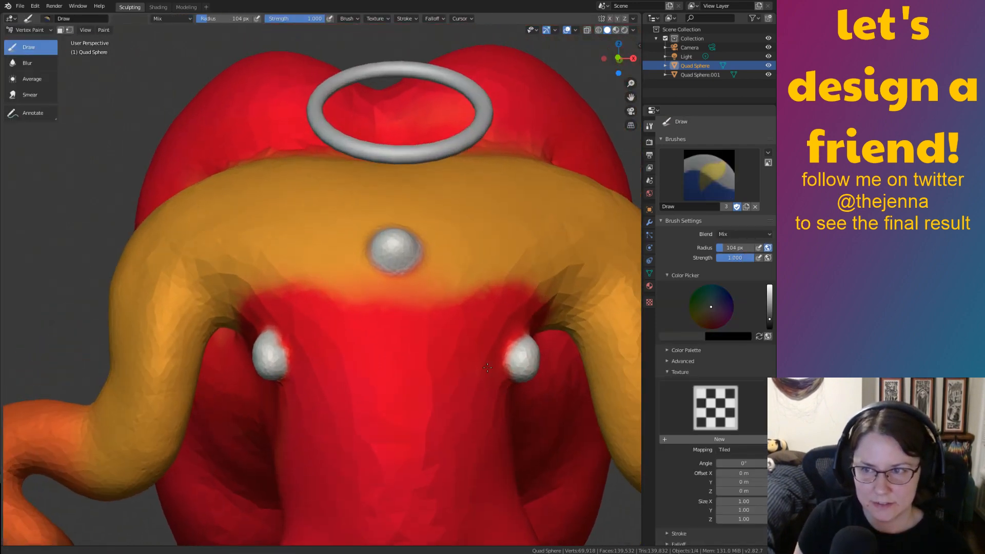
{"action": "middle_click_drag", "start_coordinate": [514, 368], "coordinate": [440, 391], "text": "shift"}
{"action": "left_click_drag", "start_coordinate": [766, 325], "coordinate": [768, 331]}
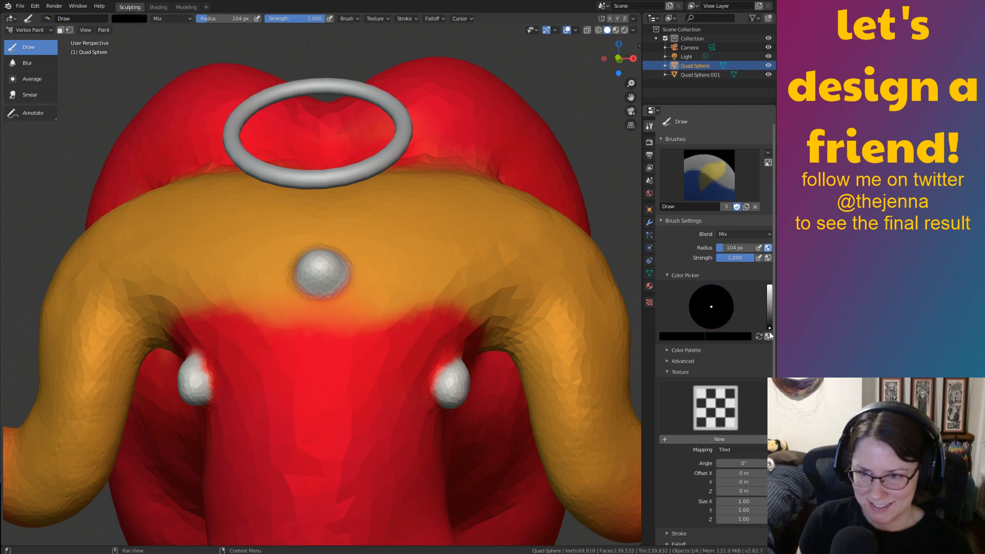
{"action": "left_click_drag", "start_coordinate": [320, 268], "coordinate": [319, 262]}
{"action": "key", "text": "ctrl+z"}
{"action": "scroll", "coordinate": [326, 283], "scroll_direction": "up", "scroll_amount": 1}
{"action": "key", "text": "ctrl+z"}
{"action": "scroll", "coordinate": [379, 300], "scroll_direction": "up", "scroll_amount": 3}
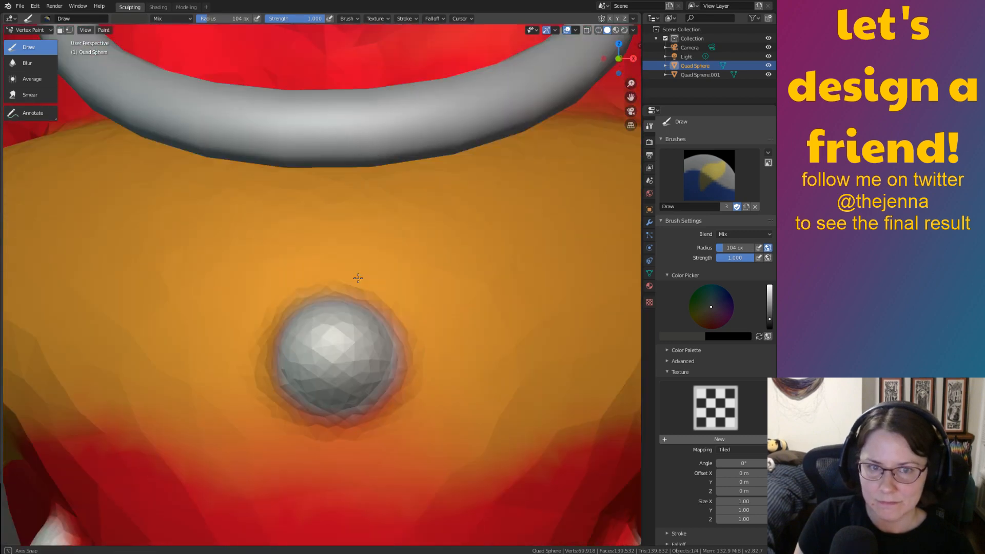
Try painting the whole forehead eye near-black, enlarging the brush radius to 173 px for full coverage.
{"action": "middle_click_drag", "start_coordinate": [358, 278], "coordinate": [372, 309]}
{"action": "mouse_move", "coordinate": [362, 336]}
{"action": "left_mouse_down"}
{"action": "mouse_move", "coordinate": [343, 403]}
{"action": "mouse_move", "coordinate": [397, 392]}
{"action": "mouse_move", "coordinate": [367, 348]}
{"action": "mouse_move", "coordinate": [382, 359]}
{"action": "left_mouse_up"}
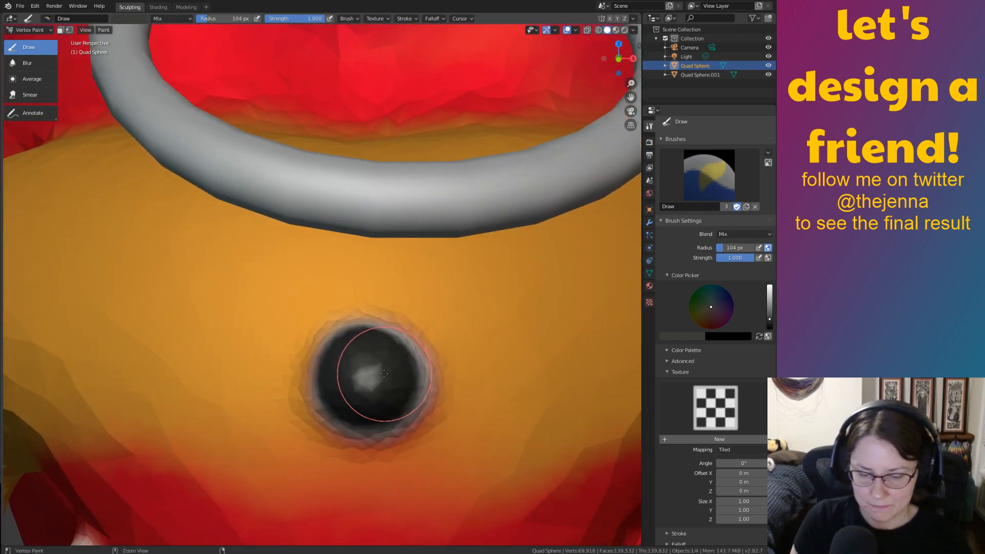
{"action": "key", "text": "ctrl+z"}
{"action": "mouse_move", "coordinate": [360, 398]}
{"action": "left_mouse_down"}
{"action": "mouse_move", "coordinate": [390, 380]}
{"action": "mouse_move", "coordinate": [391, 397]}
{"action": "mouse_move", "coordinate": [331, 387]}
{"action": "mouse_move", "coordinate": [348, 336]}
{"action": "mouse_move", "coordinate": [408, 382]}
{"action": "mouse_move", "coordinate": [402, 352]}
{"action": "left_mouse_up"}
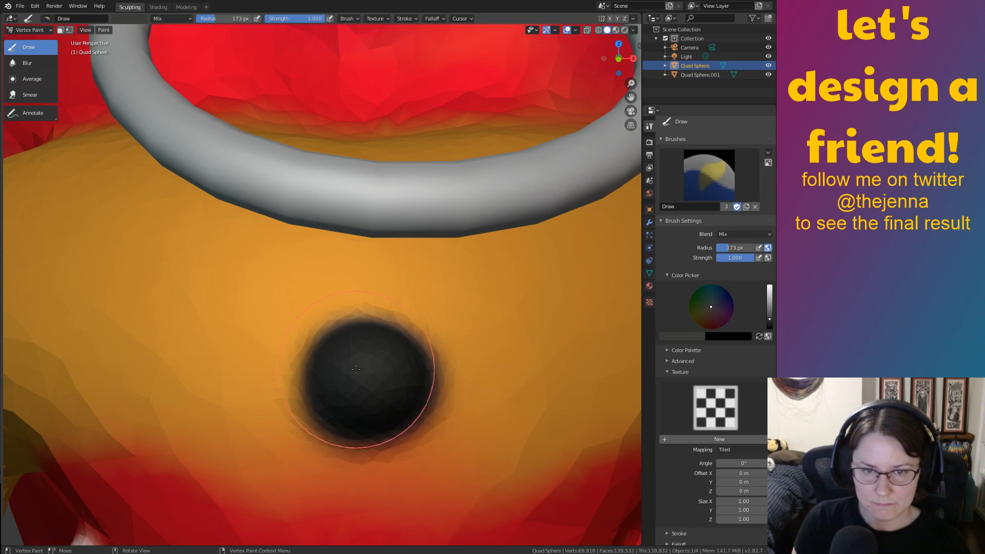
Check the dark forehead eye on the shiny creature in the Modeling workspace's Object Mode, turning to a front-side view.
{"action": "scroll", "coordinate": [356, 369], "scroll_direction": "down", "scroll_amount": 7}
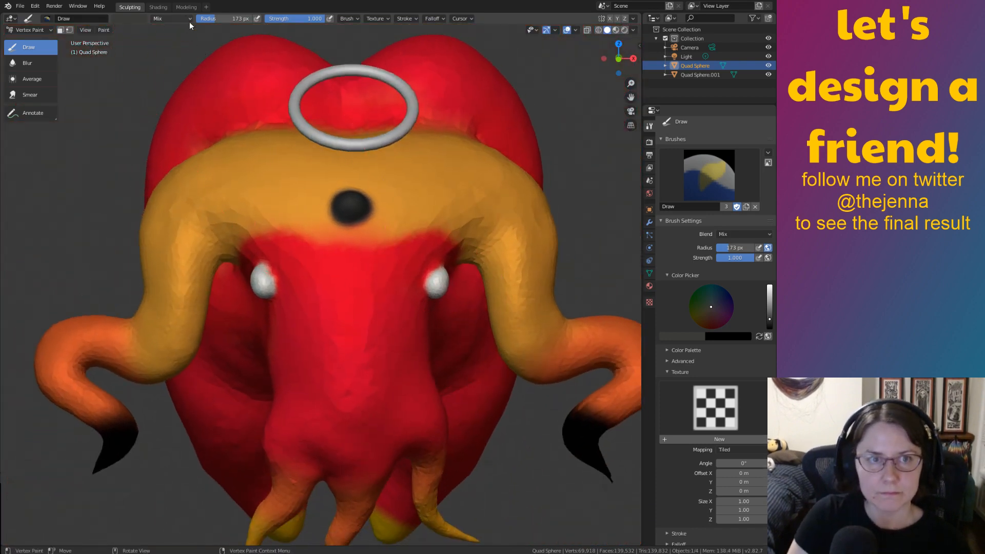
{"action": "left_click", "coordinate": [186, 7]}
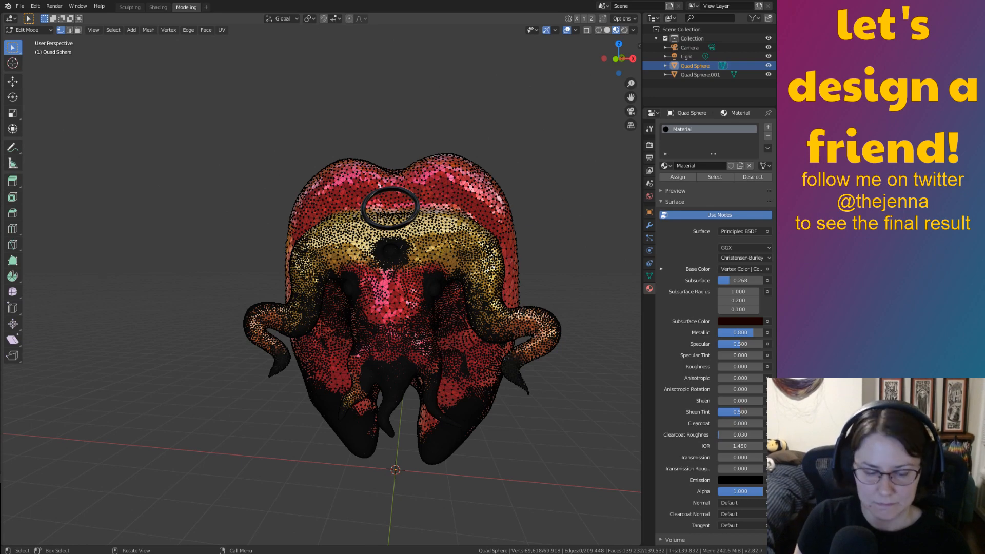
{"action": "key", "text": "Tab"}
{"action": "middle_click_drag", "start_coordinate": [529, 331], "coordinate": [566, 343]}
{"action": "middle_click_drag", "start_coordinate": [585, 337], "coordinate": [506, 386]}
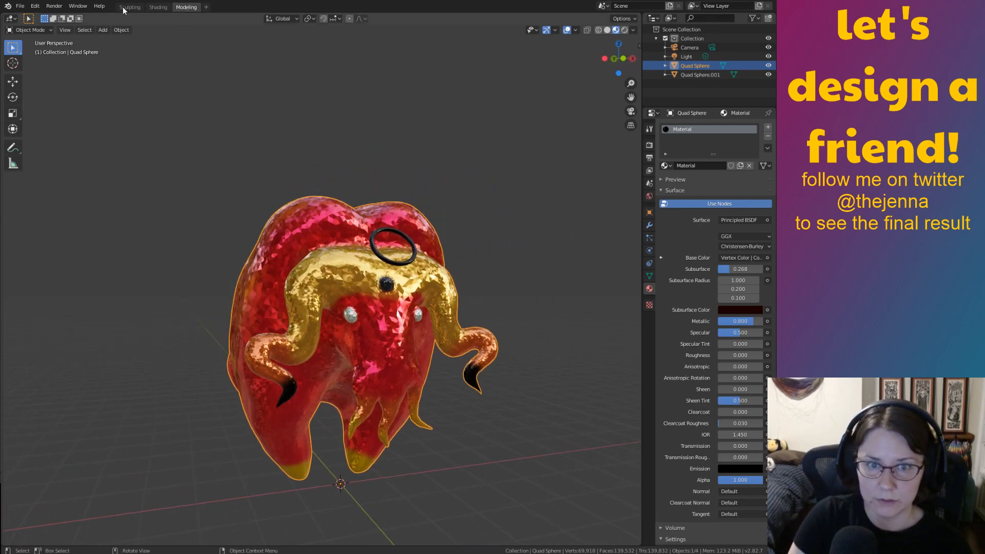
Undo the dark paint on the forehead eye.
{"action": "key", "text": "ctrl+z"}
{"action": "key", "text": "ctrl+z"}
{"action": "key", "text": "ctrl+z"}
{"action": "key", "text": "ctrl+z"}
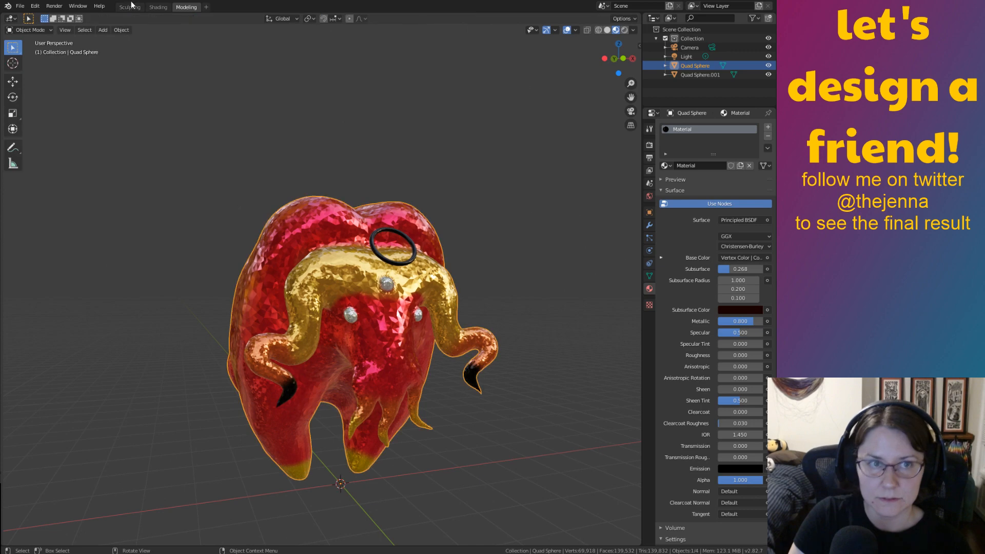
Return the creature's body to Vertex Paint mode in the Sculpting workspace, inspect the eyes and save the file.
{"action": "left_click", "coordinate": [131, 7]}
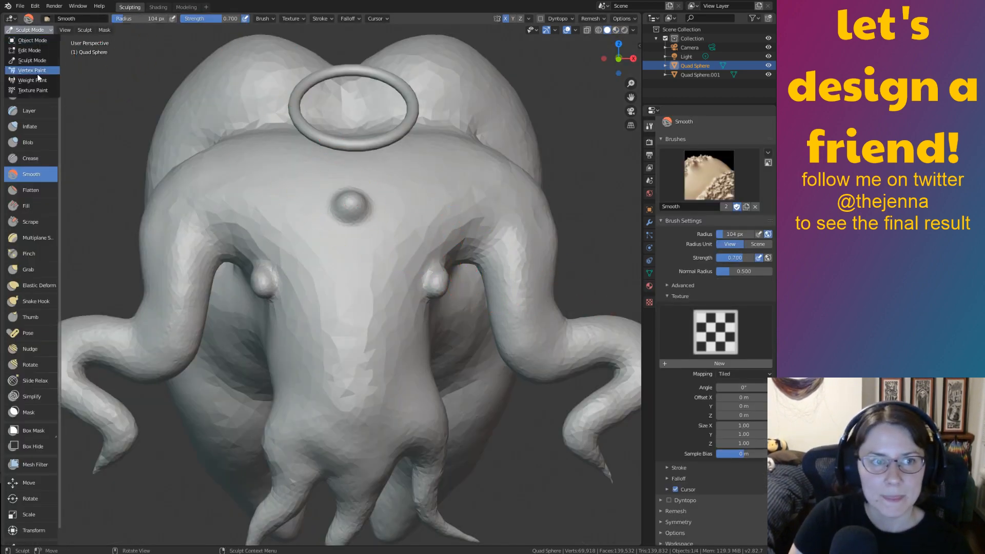
{"action": "left_click", "coordinate": [39, 72]}
{"action": "scroll", "coordinate": [450, 238], "scroll_direction": "up", "scroll_amount": 4}
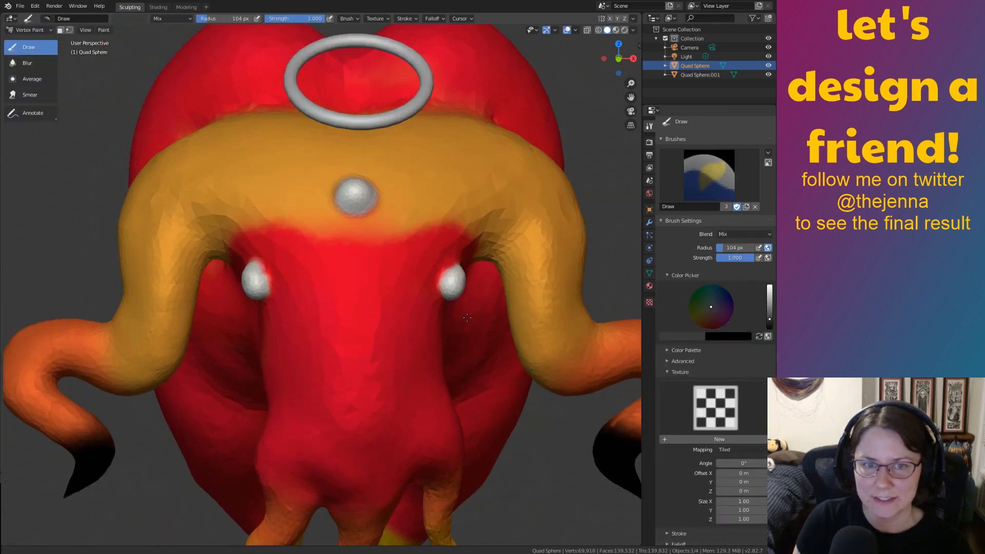
{"action": "middle_click_drag", "start_coordinate": [450, 237], "coordinate": [454, 299], "text": "shift"}
{"action": "middle_click_drag", "start_coordinate": [454, 299], "coordinate": [462, 262], "text": "ctrl"}
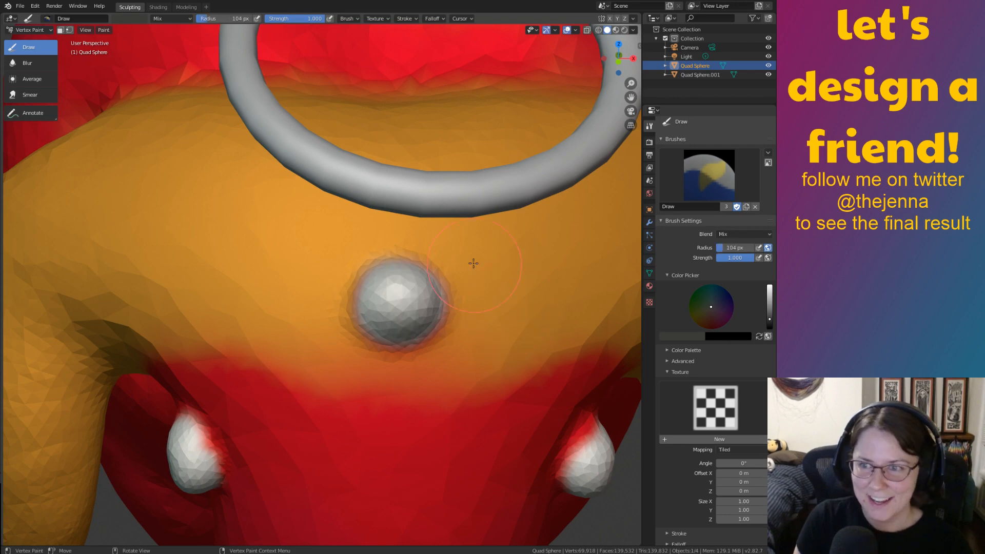
{"action": "scroll", "coordinate": [460, 347], "scroll_direction": "down", "scroll_amount": 7}
{"action": "middle_click_drag", "start_coordinate": [356, 218], "coordinate": [442, 308], "text": "ctrl"}
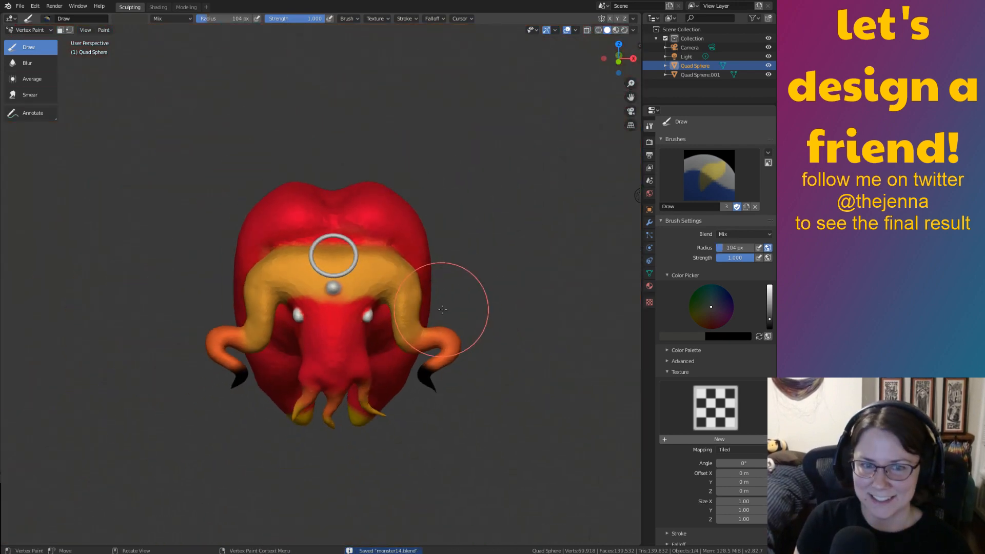
View the shiny creature in Object Mode in the Modeling workspace from the front and rear, saving the file.
{"action": "left_click", "coordinate": [186, 7]}
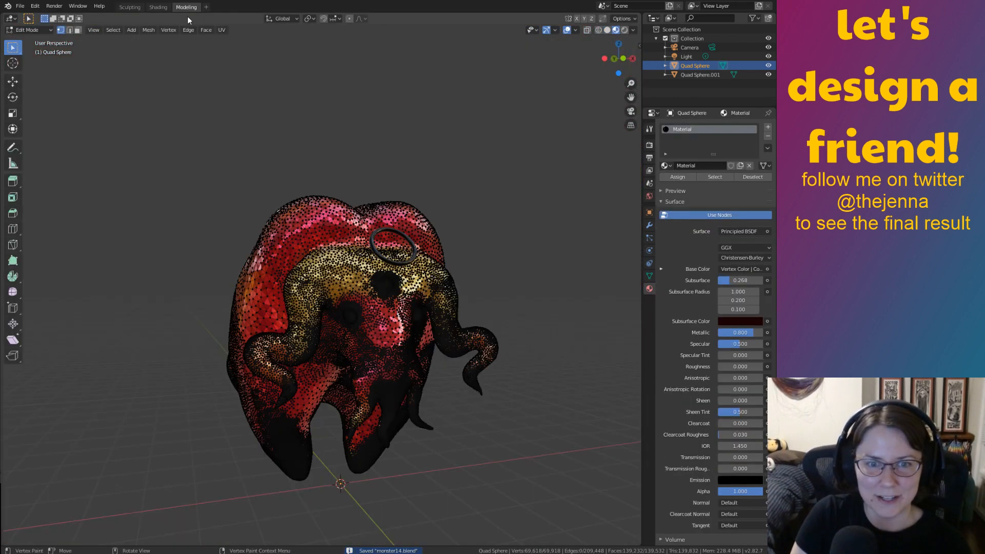
{"action": "middle_click_drag", "start_coordinate": [514, 289], "coordinate": [475, 296]}
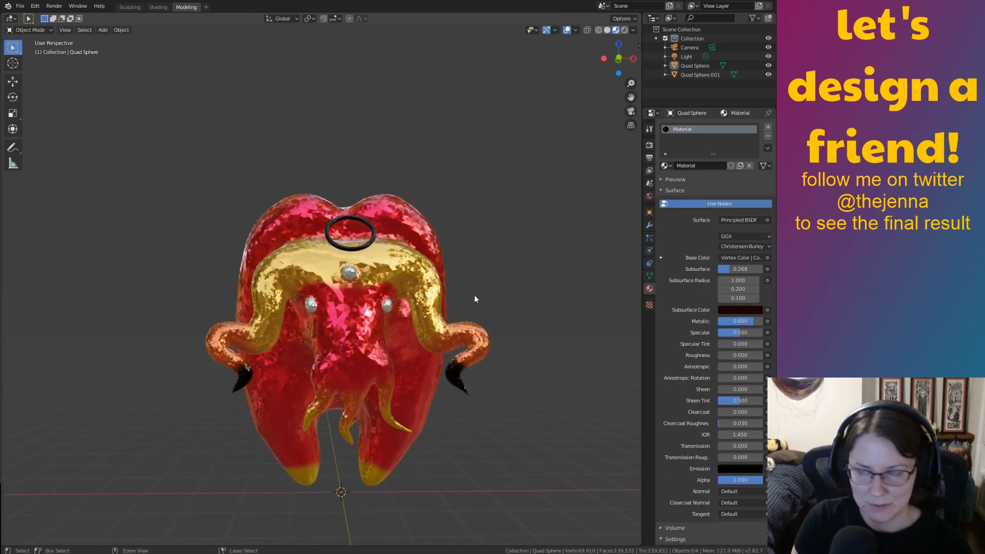
{"action": "middle_click_drag", "start_coordinate": [508, 324], "coordinate": [540, 351]}
{"action": "middle_click_drag", "start_coordinate": [543, 316], "coordinate": [383, 306]}
{"action": "left_click", "coordinate": [411, 367]}
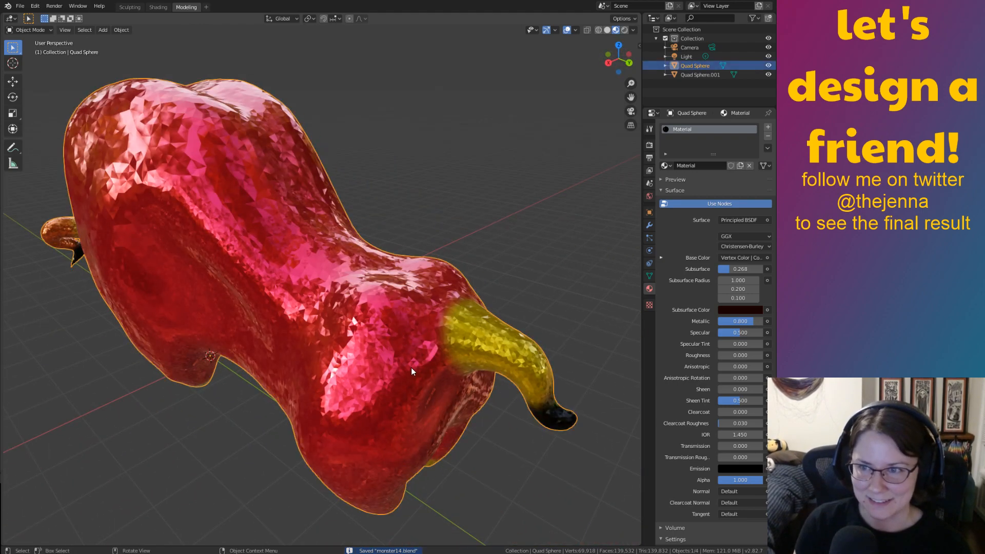
{"action": "middle_click_drag", "start_coordinate": [394, 349], "coordinate": [497, 316]}
{"action": "key", "text": "ctrl+s"}
{"action": "left_click", "coordinate": [499, 377]}
{"action": "middle_click_drag", "start_coordinate": [498, 377], "coordinate": [490, 344]}
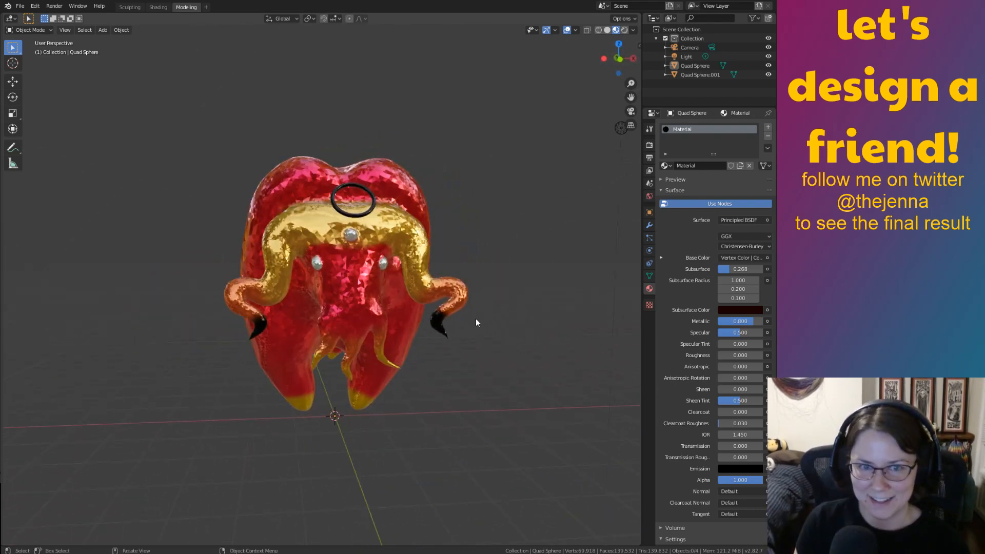
Select the creature's body and try scaling it down on every axis except global X.
{"action": "left_click", "coordinate": [440, 351]}
{"action": "mouse_move", "coordinate": [453, 307]}
{"action": "middle_mouse_down"}
{"action": "mouse_move", "coordinate": [415, 312]}
{"action": "mouse_move", "coordinate": [503, 318]}
{"action": "mouse_move", "coordinate": [567, 308]}
{"action": "mouse_move", "coordinate": [534, 282]}
{"action": "mouse_move", "coordinate": [433, 241]}
{"action": "mouse_move", "coordinate": [349, 284]}
{"action": "mouse_move", "coordinate": [372, 357]}
{"action": "mouse_move", "coordinate": [553, 269]}
{"action": "mouse_move", "coordinate": [402, 267]}
{"action": "mouse_move", "coordinate": [418, 300]}
{"action": "mouse_move", "coordinate": [434, 306]}
{"action": "middle_mouse_up"}
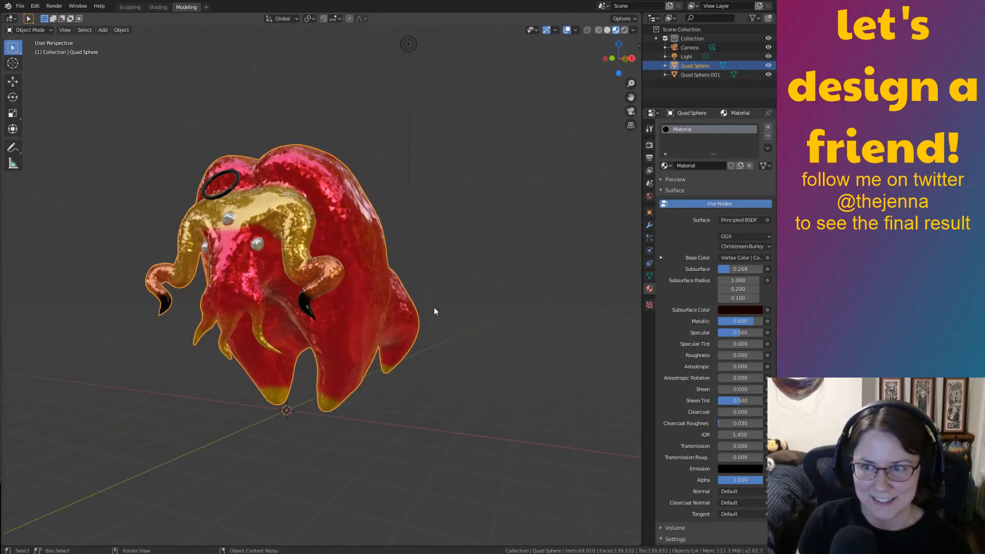
{"action": "key", "text": "s"}
{"action": "key", "text": "shift+x"}
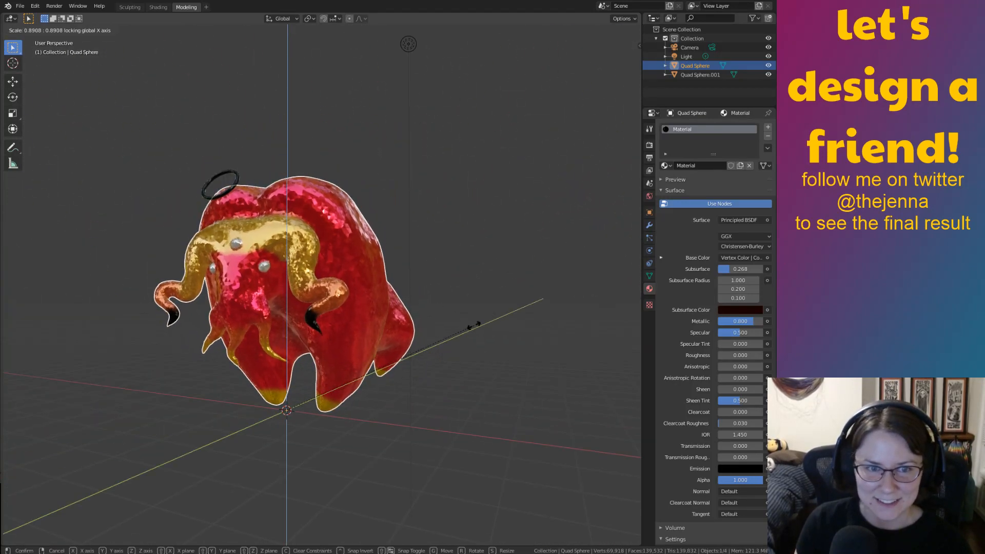
{"action": "left_click", "coordinate": [485, 323]}
{"action": "left_click", "coordinate": [499, 319]}
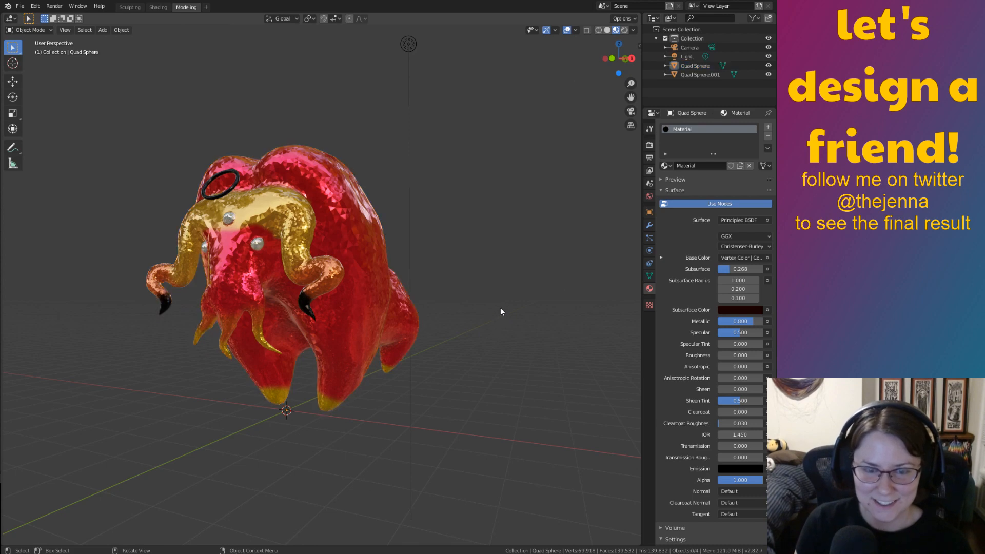
Check the shiny creature from the front and return it to Vertex Paint mode in the Sculpting workspace.
{"action": "middle_click_drag", "start_coordinate": [498, 308], "coordinate": [520, 315]}
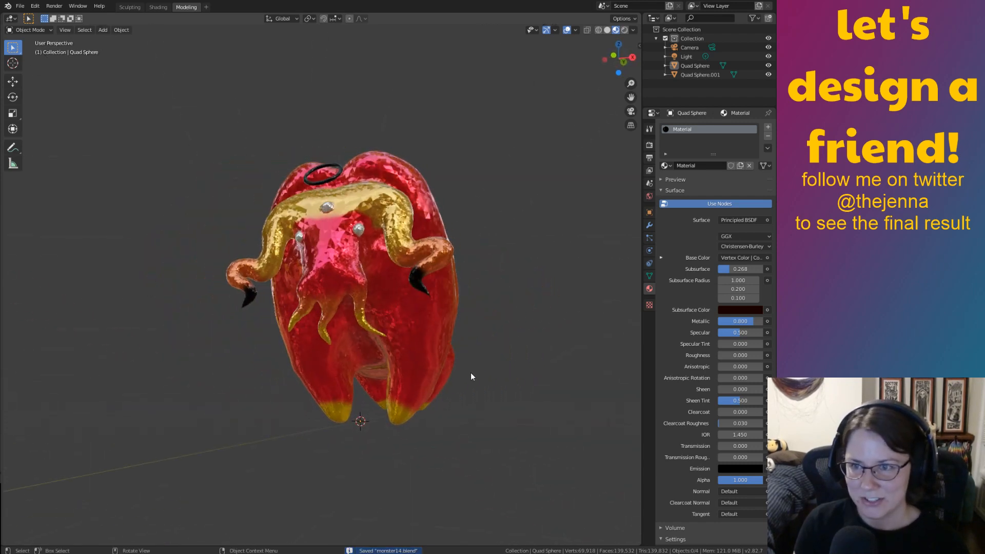
{"action": "middle_click_drag", "start_coordinate": [471, 376], "coordinate": [482, 278]}
{"action": "left_click", "coordinate": [130, 7]}
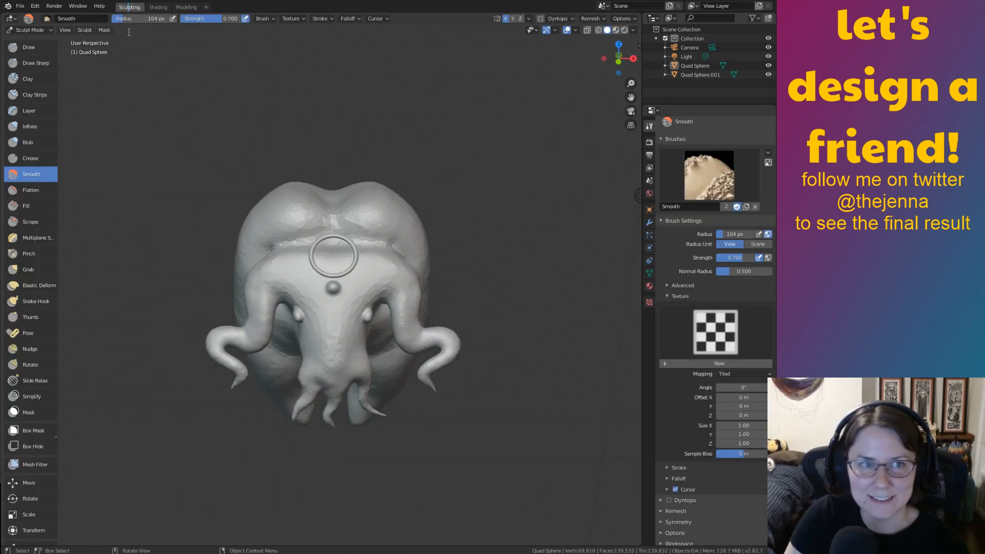
{"action": "left_click", "coordinate": [33, 30]}
{"action": "left_click", "coordinate": [46, 70]}
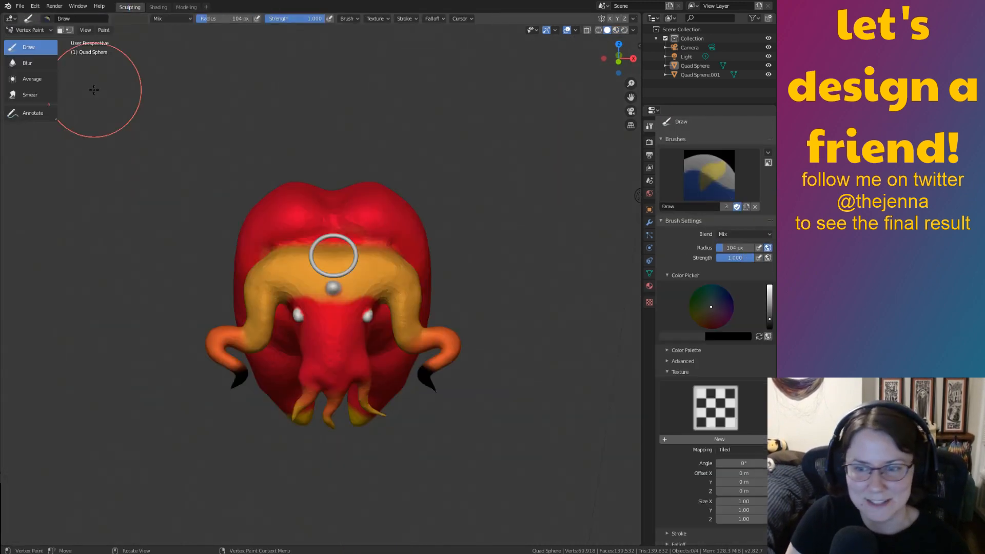
Try painting dark tips on the undersides of the creature's yellow feet.
{"action": "mouse_move", "coordinate": [530, 448]}
{"action": "middle_mouse_down"}
{"action": "mouse_move", "coordinate": [477, 422]}
{"action": "mouse_move", "coordinate": [473, 306]}
{"action": "mouse_move", "coordinate": [449, 370]}
{"action": "middle_mouse_up"}
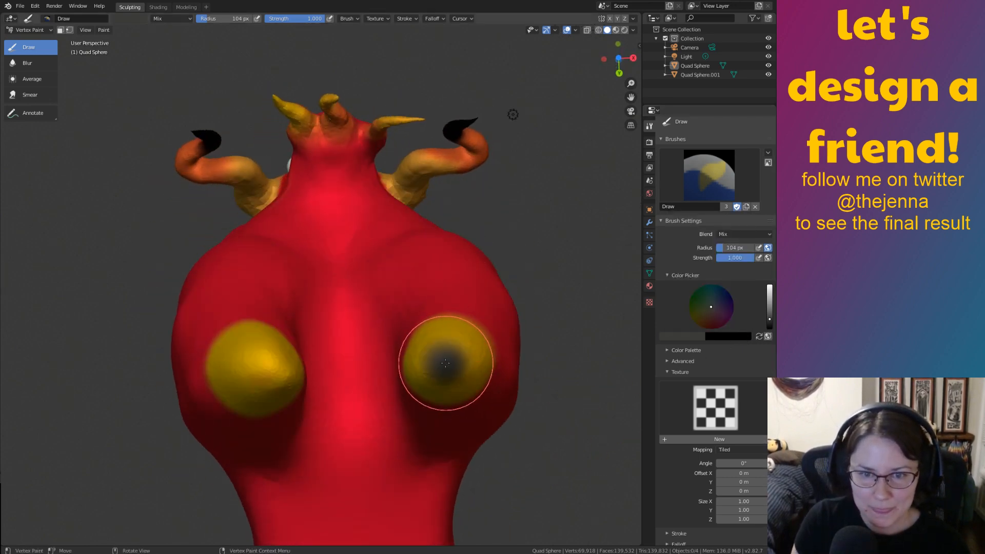
{"action": "middle_click_drag", "start_coordinate": [273, 379], "coordinate": [472, 340]}
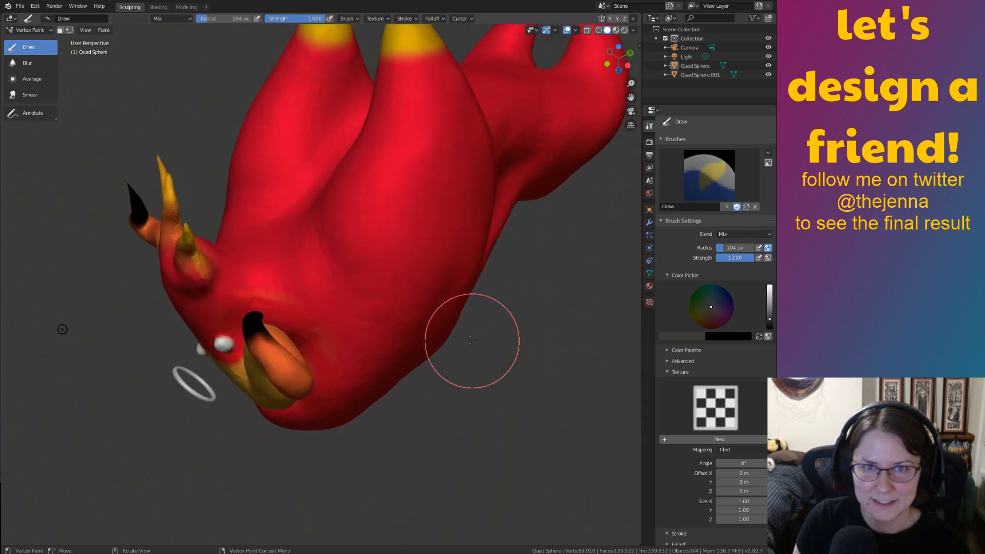
{"action": "middle_click_drag", "start_coordinate": [563, 112], "coordinate": [534, 268], "text": "shift"}
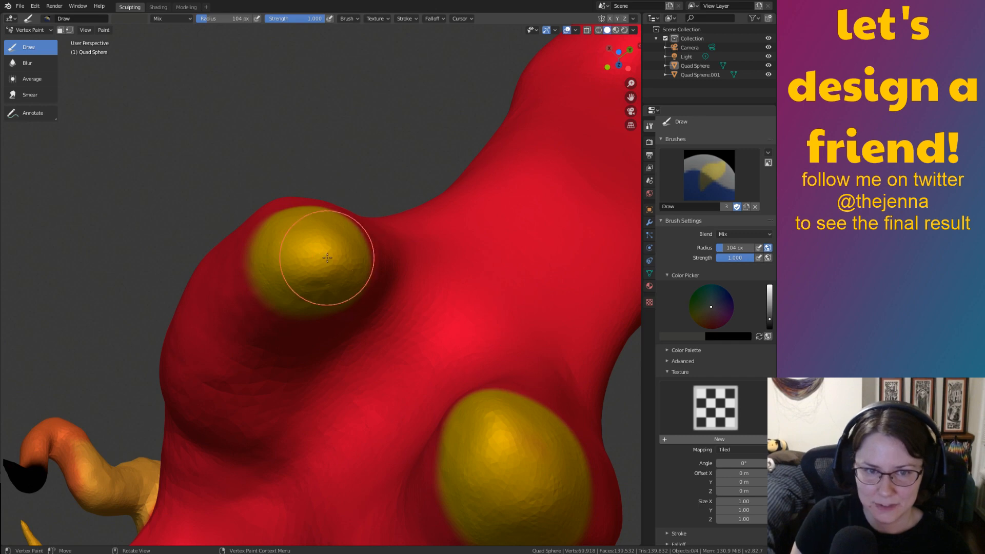
{"action": "left_click", "coordinate": [515, 447]}
{"action": "middle_click_drag", "start_coordinate": [515, 447], "coordinate": [519, 403]}
{"action": "mouse_move", "coordinate": [569, 334]}
{"action": "middle_mouse_down", "text": "shift"}
{"action": "mouse_move", "coordinate": [218, 428]}
{"action": "mouse_move", "coordinate": [503, 316]}
{"action": "mouse_move", "coordinate": [490, 270]}
{"action": "middle_mouse_up", "text": "shift"}
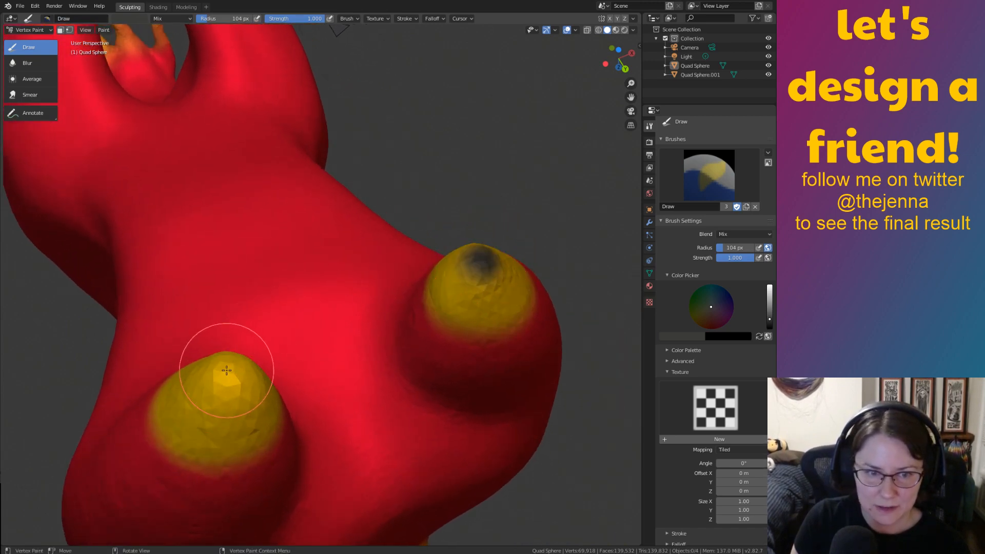
{"action": "middle_click_drag", "start_coordinate": [227, 347], "coordinate": [396, 308]}
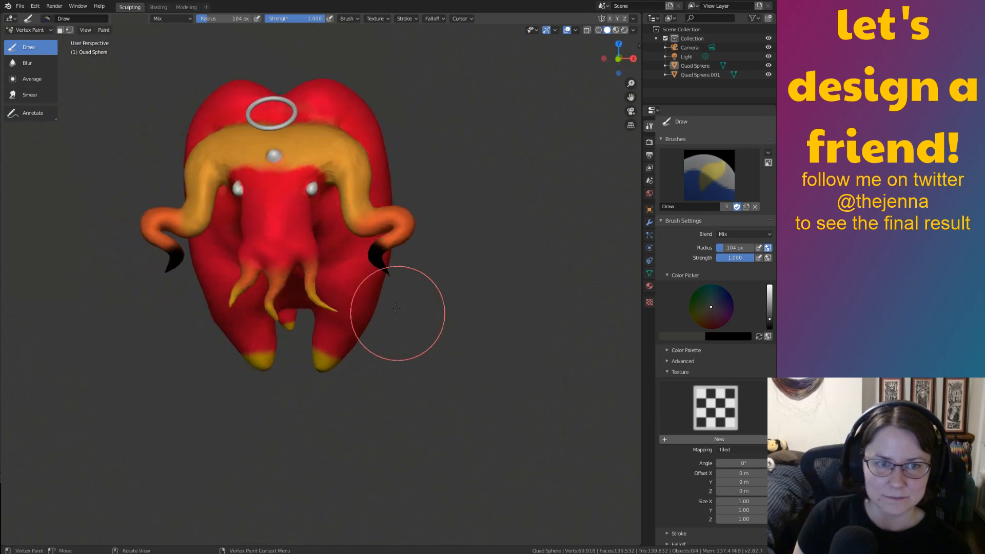
Save the file and view the shiny creature from the front in the Shading workspace.
{"action": "left_click", "coordinate": [158, 7]}
{"action": "key", "text": "ctrl+s"}
{"action": "middle_click_drag", "start_coordinate": [416, 256], "coordinate": [566, 316]}
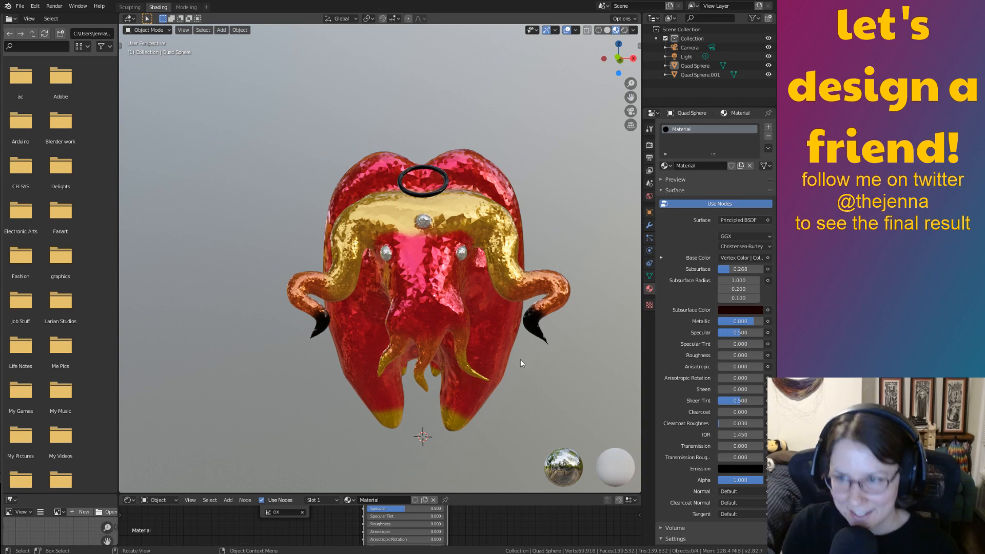
{"action": "middle_click_drag", "start_coordinate": [533, 361], "coordinate": [483, 370]}
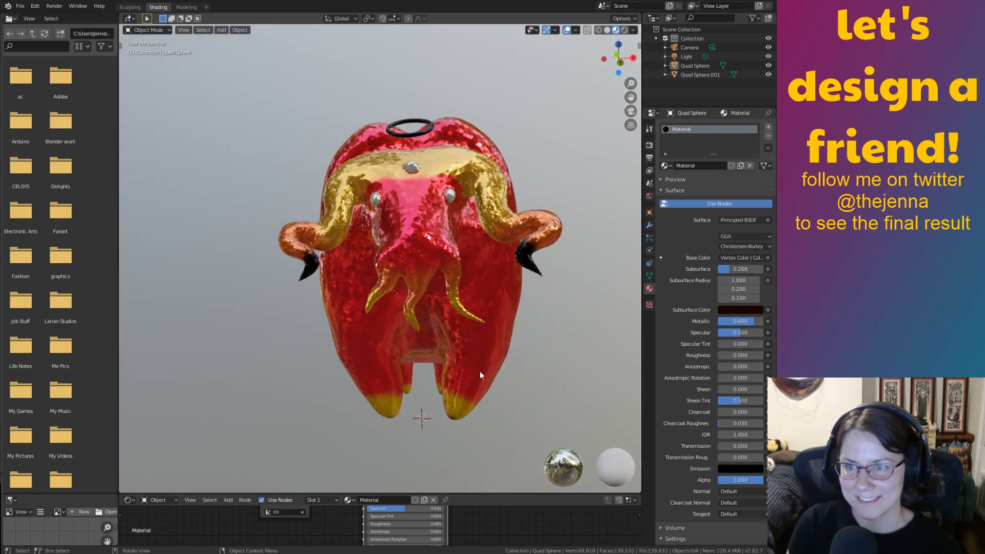
{"action": "mouse_move", "coordinate": [480, 394]}
{"action": "middle_mouse_down"}
{"action": "mouse_move", "coordinate": [496, 309]}
{"action": "mouse_move", "coordinate": [497, 365]}
{"action": "mouse_move", "coordinate": [522, 410]}
{"action": "mouse_move", "coordinate": [525, 399]}
{"action": "mouse_move", "coordinate": [474, 394]}
{"action": "mouse_move", "coordinate": [472, 382]}
{"action": "middle_mouse_up"}
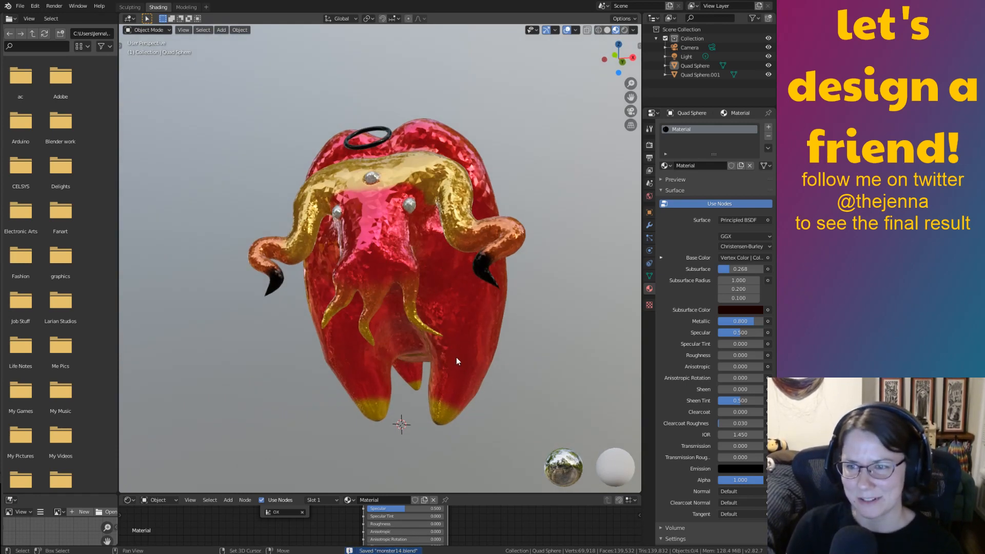
Examine the creature's face and horns from several angles in the Shading workspace, saving the file again.
{"action": "middle_click_drag", "start_coordinate": [457, 361], "coordinate": [516, 356], "text": "shift"}
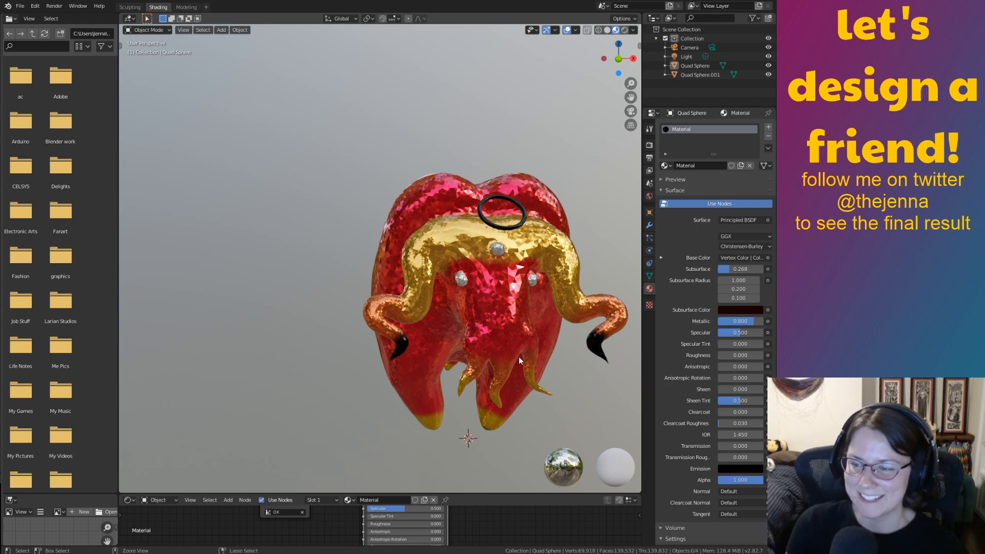
{"action": "mouse_move", "coordinate": [526, 383]}
{"action": "middle_mouse_down"}
{"action": "mouse_move", "coordinate": [495, 379]}
{"action": "mouse_move", "coordinate": [512, 394]}
{"action": "middle_mouse_up"}
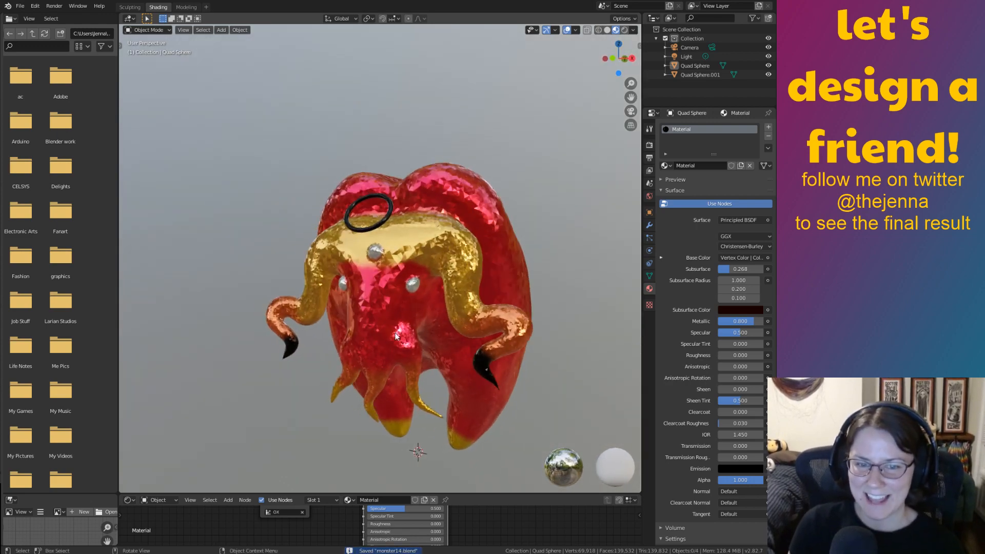
{"action": "middle_click_drag", "start_coordinate": [549, 310], "coordinate": [471, 307]}
{"action": "key", "text": "ctrl+s"}
{"action": "middle_click_drag", "start_coordinate": [498, 341], "coordinate": [527, 308], "text": "shift"}
{"action": "middle_click_drag", "start_coordinate": [478, 290], "coordinate": [464, 218]}
Return the creature to Vertex Paint mode in the Sculpting workspace and view a front foot up close from the side.
{"action": "left_click", "coordinate": [130, 7]}
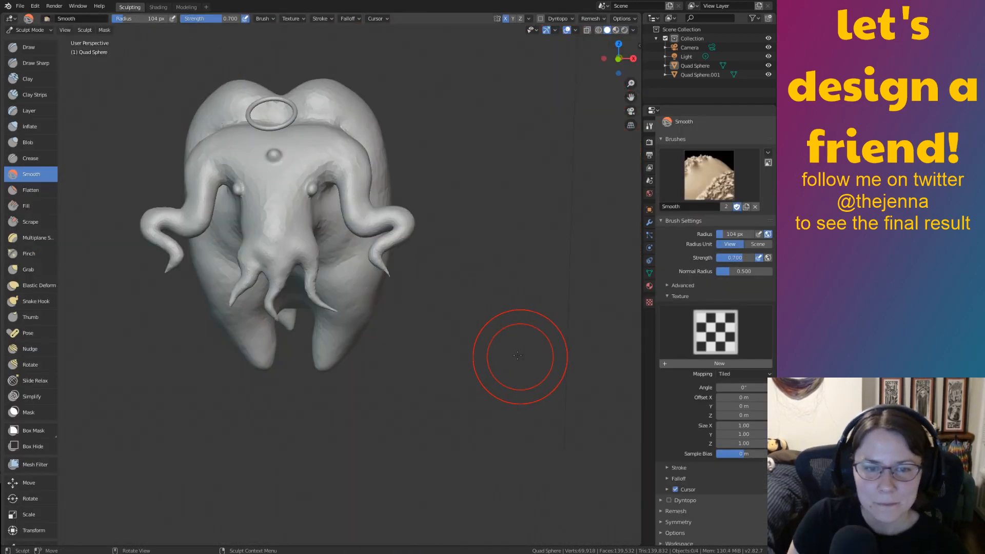
{"action": "middle_click_drag", "start_coordinate": [521, 356], "coordinate": [407, 402]}
{"action": "left_click", "coordinate": [30, 30]}
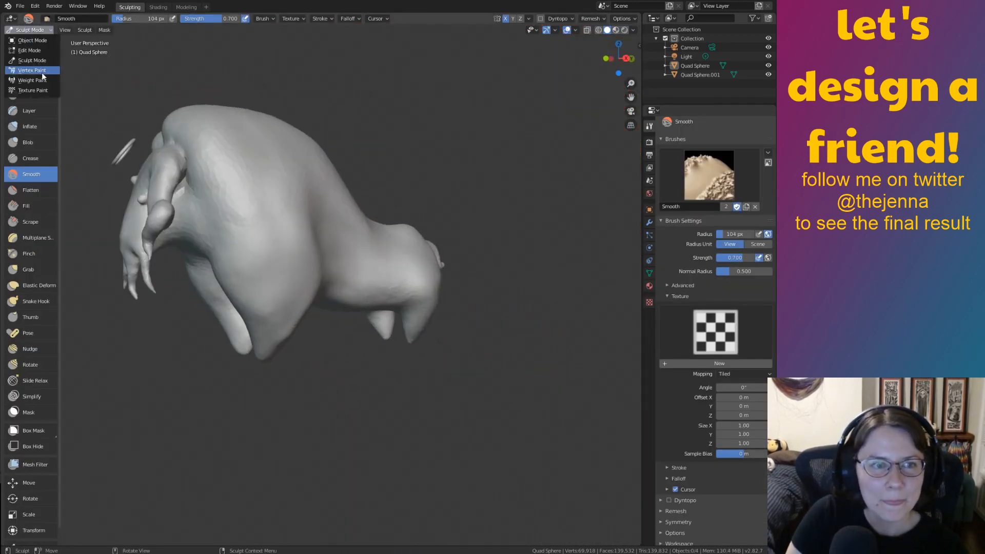
{"action": "left_click", "coordinate": [32, 70]}
{"action": "middle_click_drag", "start_coordinate": [473, 390], "coordinate": [439, 458]}
{"action": "scroll", "coordinate": [291, 332], "scroll_direction": "up", "scroll_amount": 4}
{"action": "mouse_move", "coordinate": [292, 333]}
{"action": "middle_mouse_down"}
{"action": "mouse_move", "coordinate": [323, 297]}
{"action": "mouse_move", "coordinate": [421, 336]}
{"action": "mouse_move", "coordinate": [512, 329]}
{"action": "middle_mouse_up"}
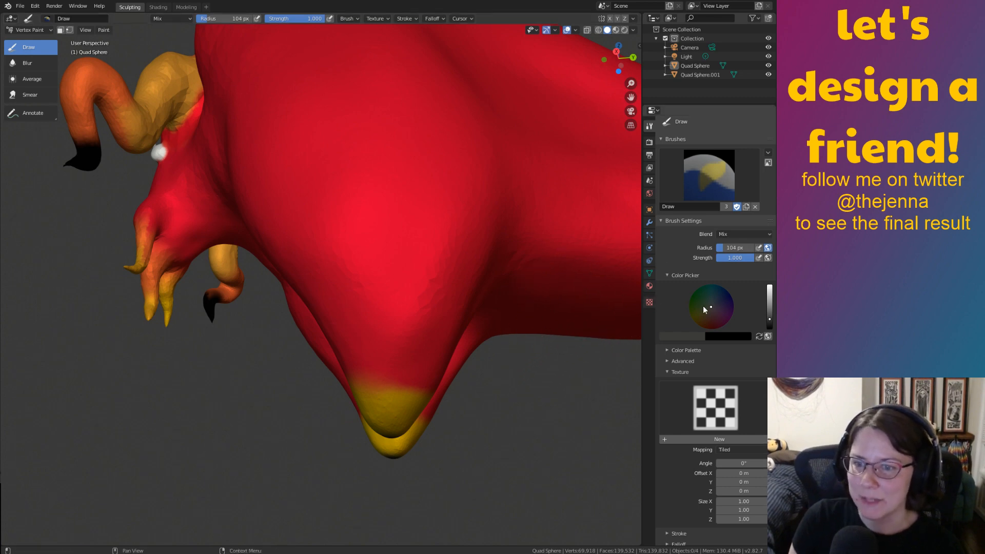
Set the brush to a bright golden yellow and try repainting the front foot, undoing the stroke.
{"action": "left_click", "coordinate": [693, 316]}
{"action": "left_click_drag", "start_coordinate": [769, 303], "coordinate": [768, 282]}
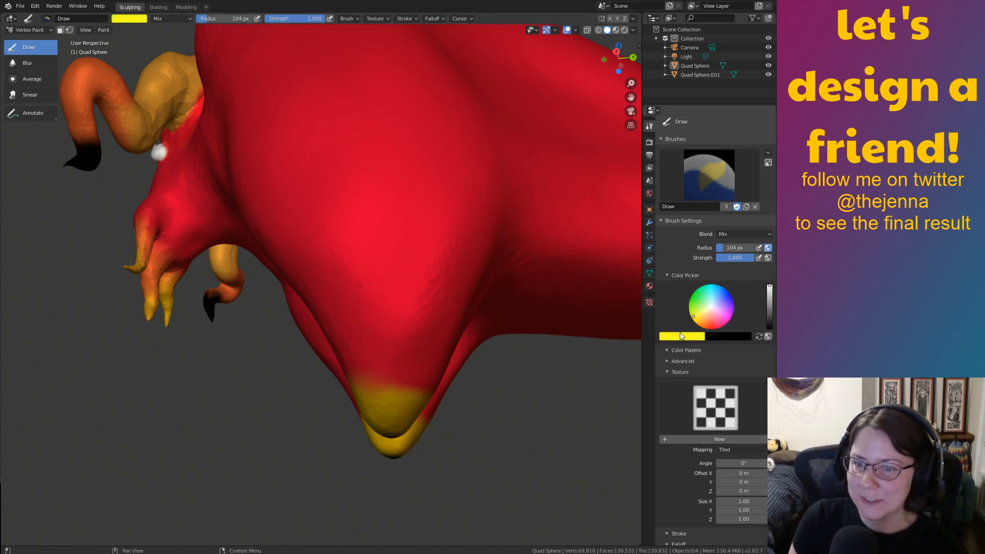
{"action": "left_click", "coordinate": [696, 322]}
{"action": "left_click", "coordinate": [693, 322]}
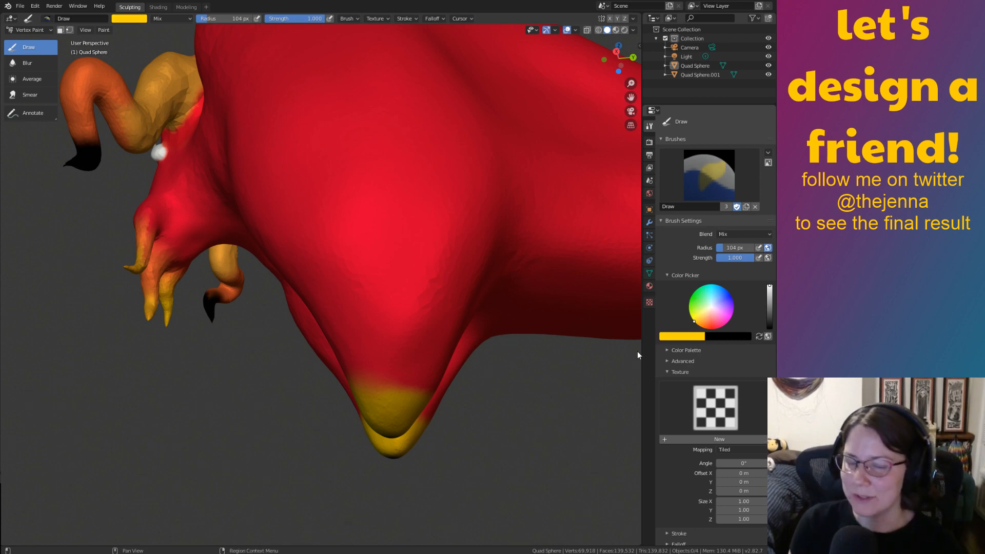
{"action": "middle_click_drag", "start_coordinate": [421, 397], "coordinate": [421, 399]}
{"action": "left_click_drag", "start_coordinate": [368, 400], "coordinate": [437, 406]}
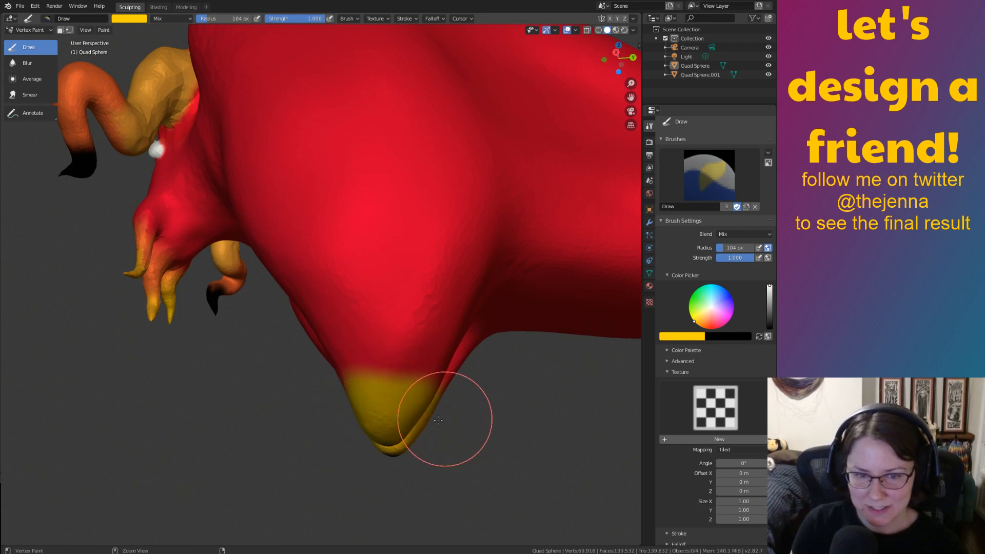
{"action": "key", "text": "ctrl+z"}
Sample a dark colour and try painting it over the yellow front foot, undoing the stroke.
{"action": "key", "text": "s"}
{"action": "middle_click_drag", "start_coordinate": [419, 434], "coordinate": [428, 433]}
{"action": "left_click_drag", "start_coordinate": [391, 414], "coordinate": [437, 417]}
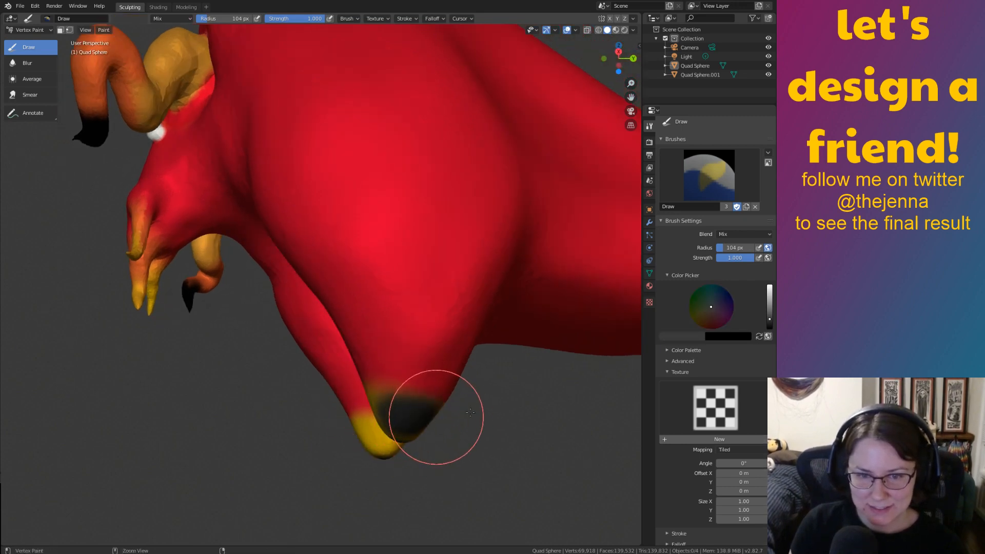
{"action": "key", "text": "ctrl+z"}
Set the brush to bright golden yellow again, repaint the tip of the front foot, and save the file.
{"action": "left_click", "coordinate": [695, 319]}
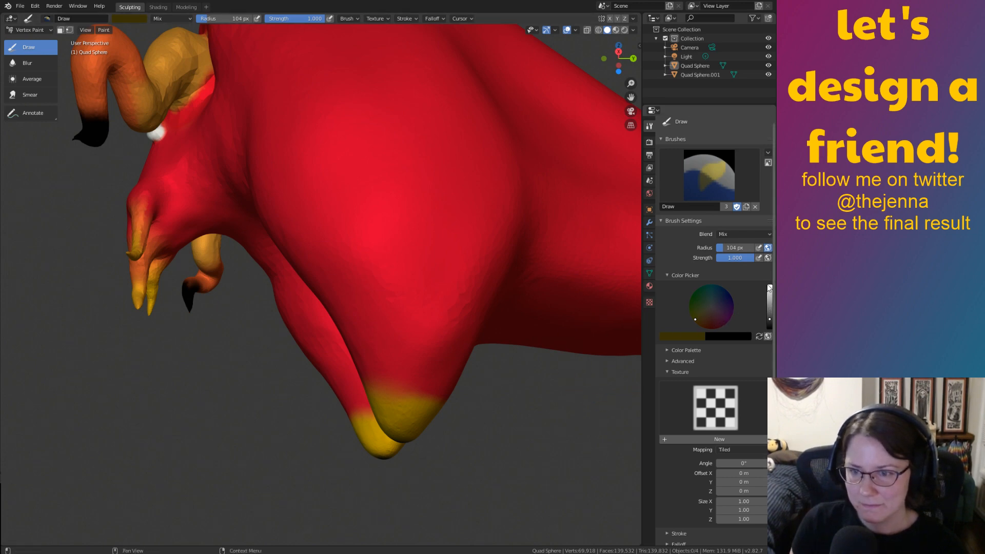
{"action": "left_click_drag", "start_coordinate": [769, 307], "coordinate": [771, 278]}
{"action": "left_click_drag", "start_coordinate": [697, 317], "coordinate": [695, 321]}
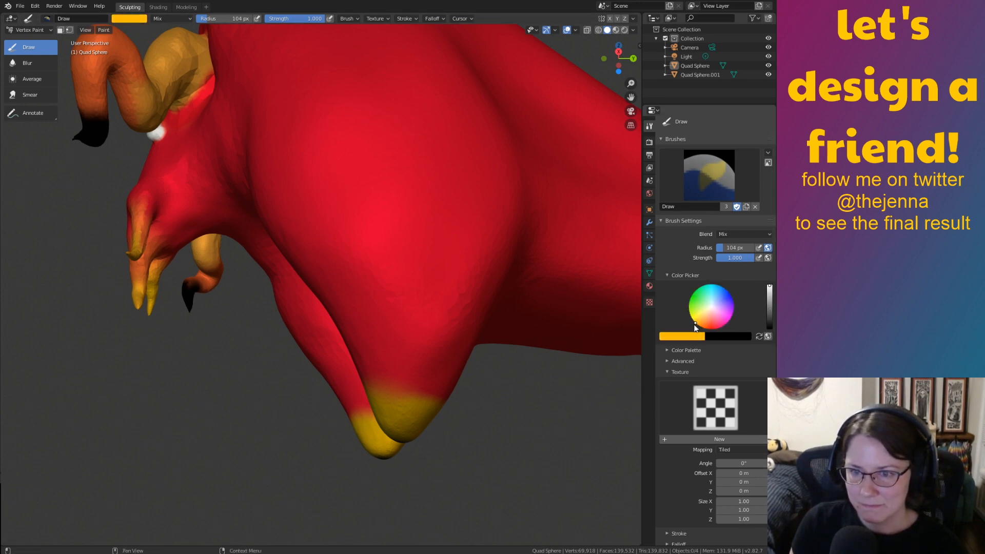
{"action": "middle_click_drag", "start_coordinate": [457, 425], "coordinate": [431, 408]}
{"action": "middle_click_drag", "start_coordinate": [427, 405], "coordinate": [429, 432]}
{"action": "left_click_drag", "start_coordinate": [382, 432], "coordinate": [446, 439]}
{"action": "mouse_move", "coordinate": [446, 439]}
{"action": "middle_mouse_down"}
{"action": "mouse_move", "coordinate": [356, 431]}
{"action": "mouse_move", "coordinate": [344, 417]}
{"action": "mouse_move", "coordinate": [391, 413]}
{"action": "mouse_move", "coordinate": [440, 448]}
{"action": "middle_mouse_up"}
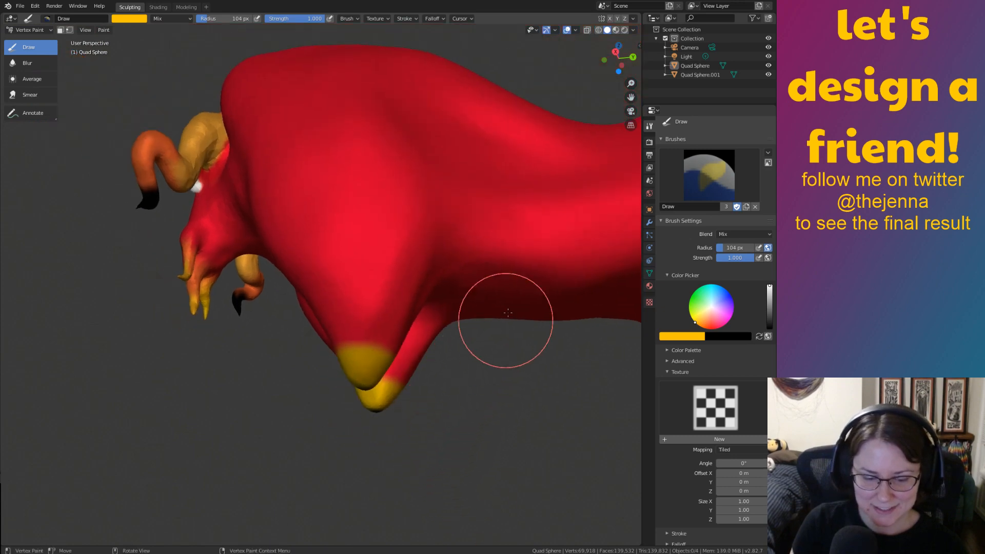
{"action": "key", "text": "ctrl+s"}
Check the painted creature from the side and the front, saving the file.
{"action": "left_click", "coordinate": [615, 52]}
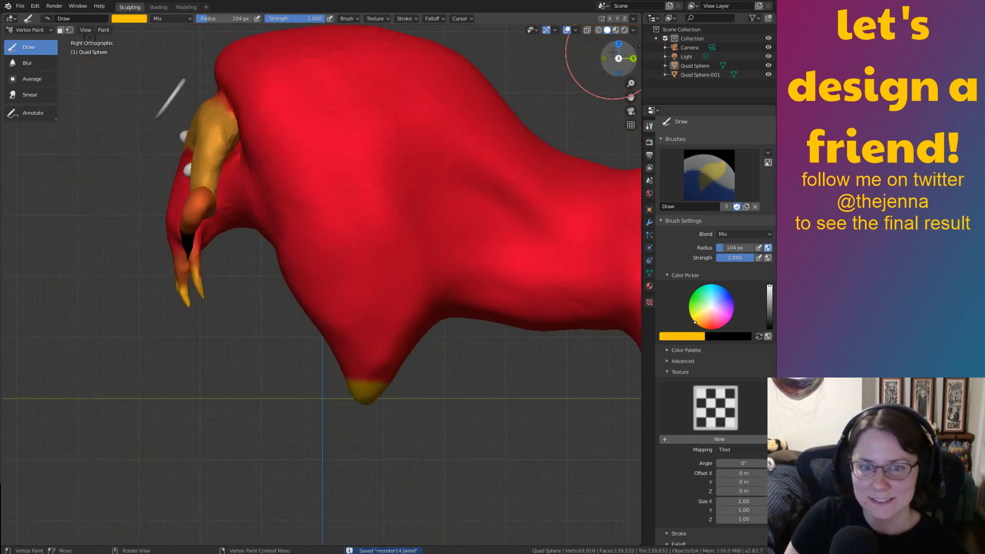
{"action": "middle_click_drag", "start_coordinate": [504, 318], "coordinate": [567, 352]}
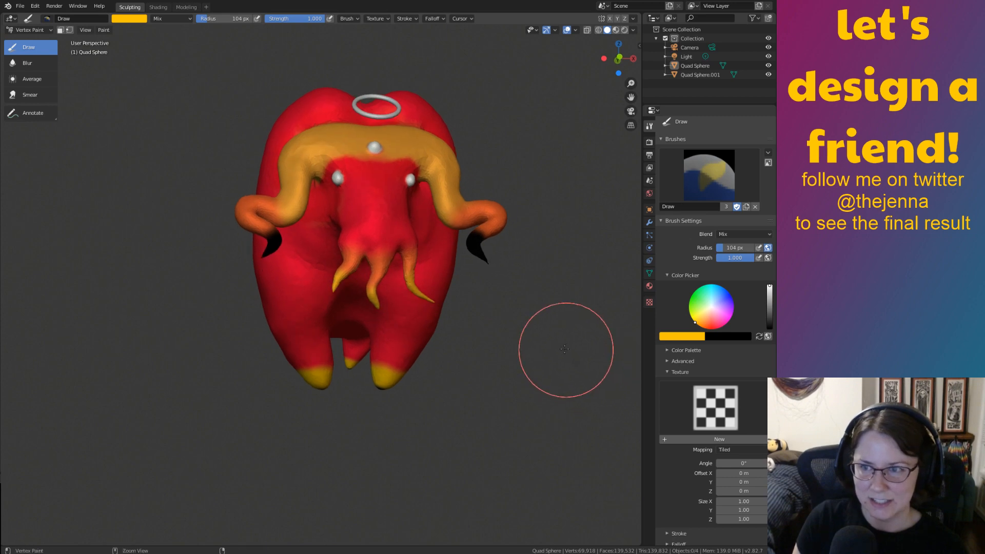
{"action": "key", "text": "ctrl+s"}
{"action": "middle_click_drag", "start_coordinate": [497, 278], "coordinate": [549, 328], "text": "shift"}
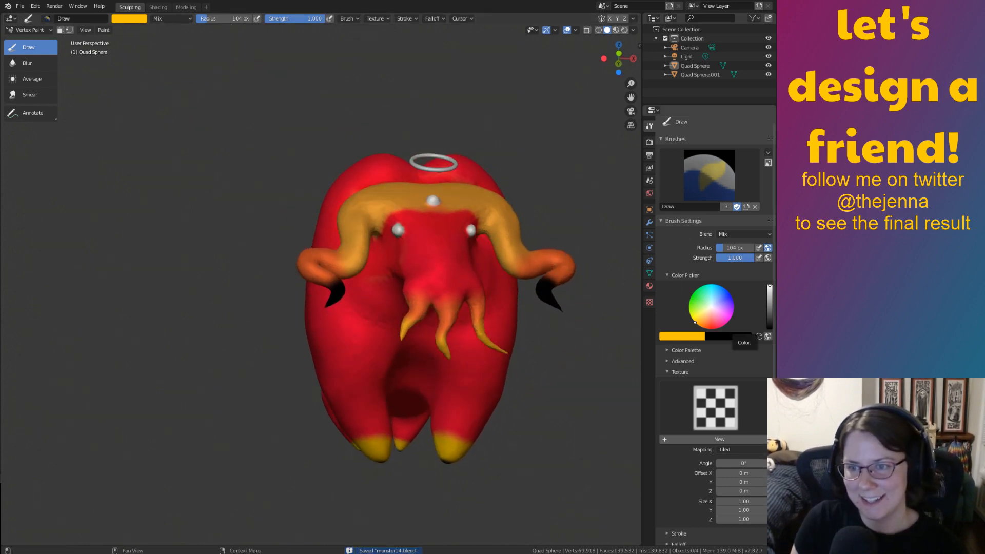
{"action": "middle_click_drag", "start_coordinate": [513, 382], "coordinate": [523, 415]}
{"action": "key", "text": "ctrl+s"}
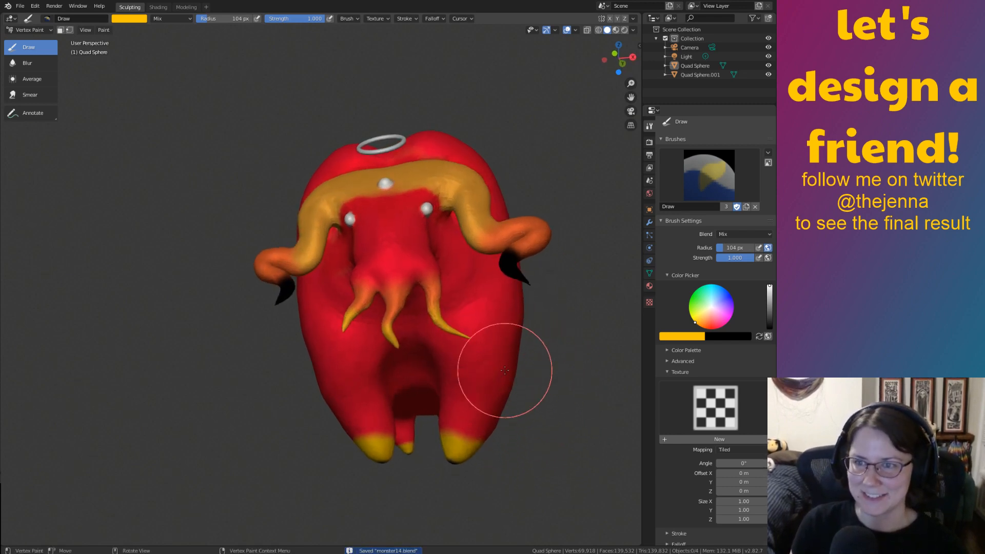
Try painting a black stripe along the creature's belly at brush strength 0.500, undoing it.
{"action": "mouse_move", "coordinate": [538, 367]}
{"action": "middle_mouse_down"}
{"action": "mouse_move", "coordinate": [451, 386]}
{"action": "mouse_move", "coordinate": [557, 284]}
{"action": "mouse_move", "coordinate": [516, 351]}
{"action": "middle_mouse_up"}
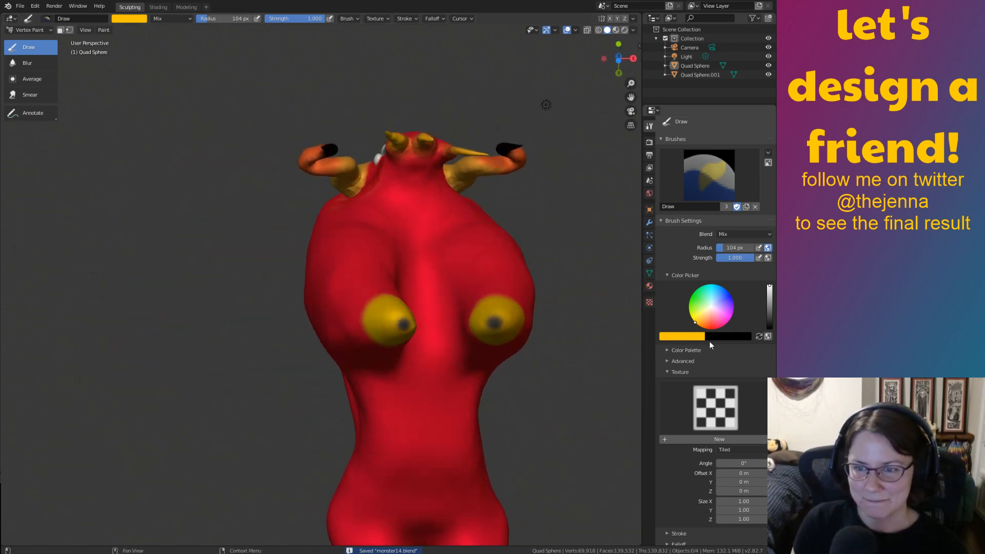
{"action": "left_click", "coordinate": [724, 336]}
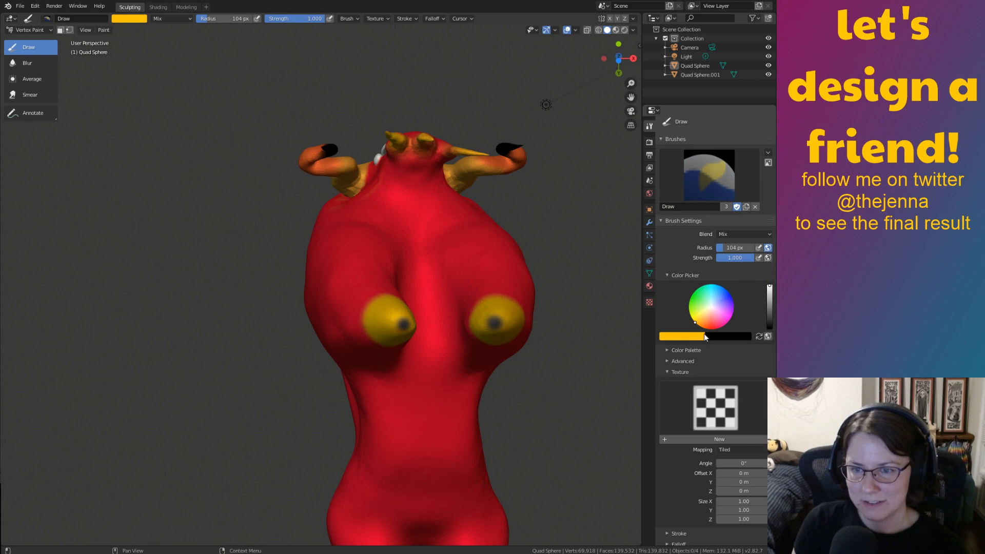
{"action": "left_click", "coordinate": [706, 330]}
{"action": "left_click_drag", "start_coordinate": [770, 323], "coordinate": [738, 331]}
{"action": "left_click_drag", "start_coordinate": [742, 259], "coordinate": [718, 260]}
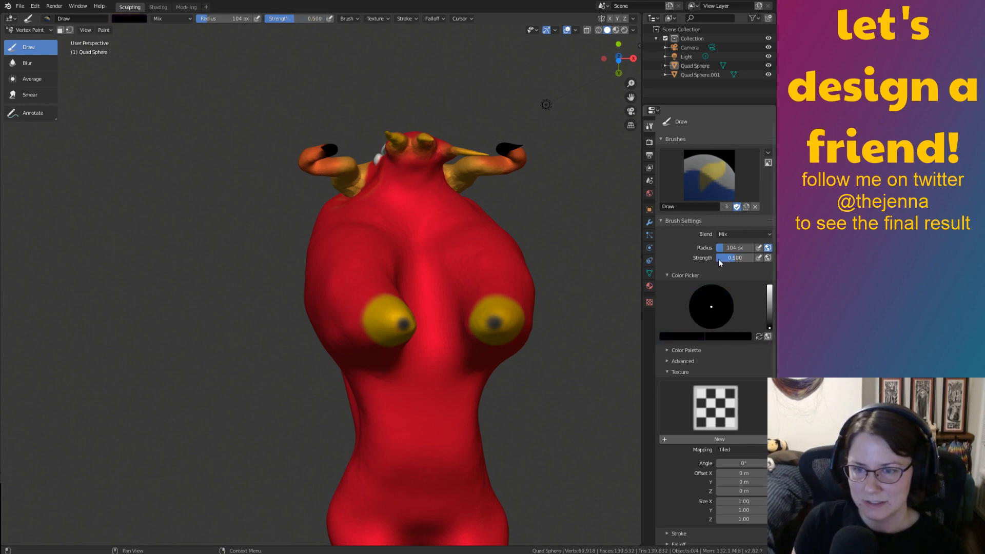
{"action": "left_click_drag", "start_coordinate": [437, 331], "coordinate": [435, 486]}
{"action": "mouse_move", "coordinate": [434, 485]}
{"action": "middle_mouse_down"}
{"action": "mouse_move", "coordinate": [440, 396]}
{"action": "mouse_move", "coordinate": [482, 406]}
{"action": "mouse_move", "coordinate": [488, 392]}
{"action": "mouse_move", "coordinate": [455, 409]}
{"action": "middle_mouse_up"}
{"action": "key", "text": "ctrl+z"}
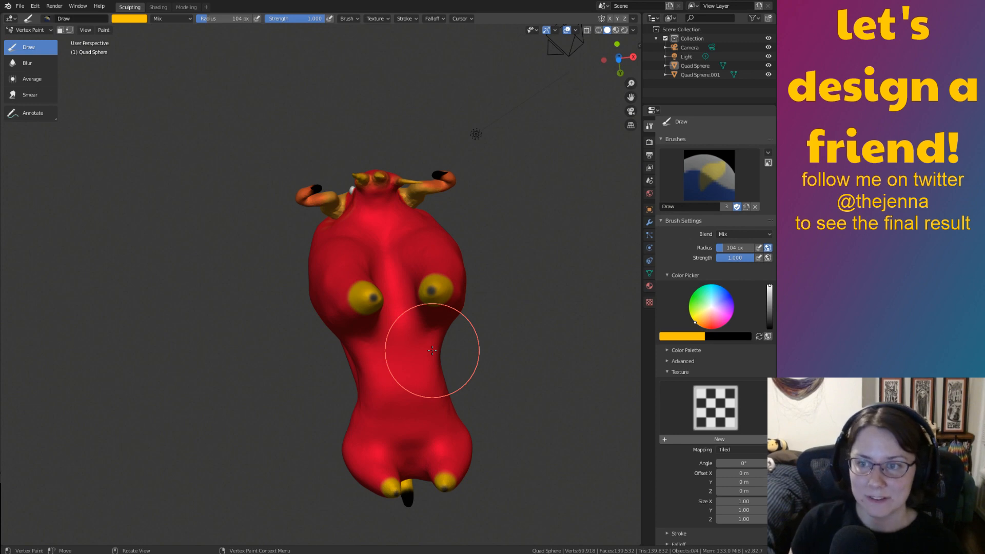
Examine the creature's belly and feet from below, return to a front view, and save the file.
{"action": "middle_click_drag", "start_coordinate": [432, 350], "coordinate": [523, 268]}
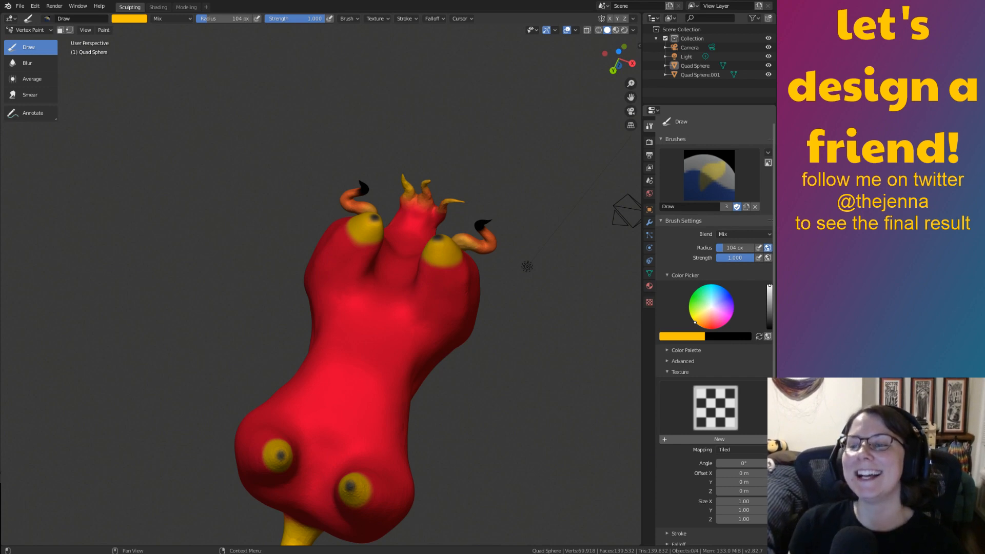
{"action": "mouse_move", "coordinate": [463, 395]}
{"action": "middle_mouse_down"}
{"action": "mouse_move", "coordinate": [520, 395]}
{"action": "mouse_move", "coordinate": [501, 400]}
{"action": "middle_mouse_up"}
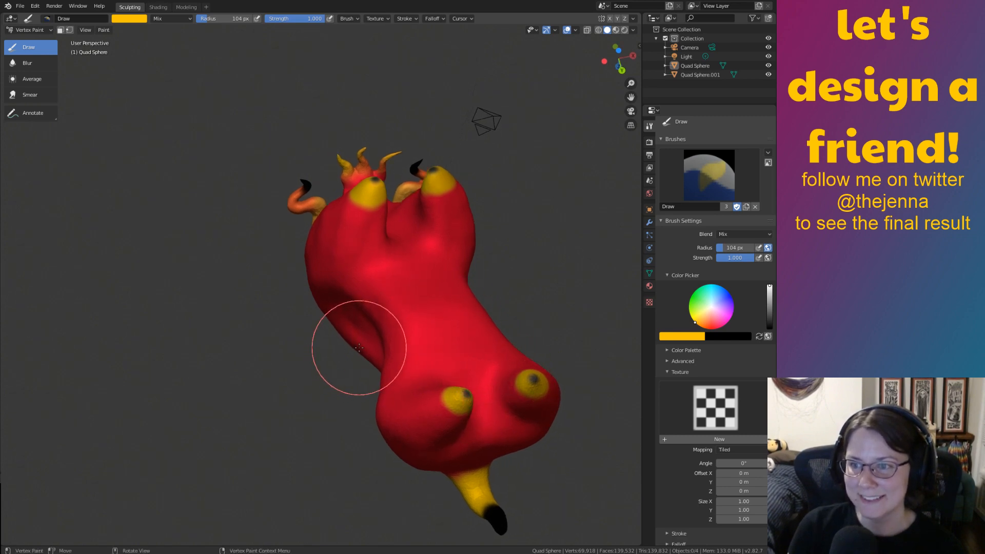
{"action": "middle_click_drag", "start_coordinate": [364, 359], "coordinate": [363, 352]}
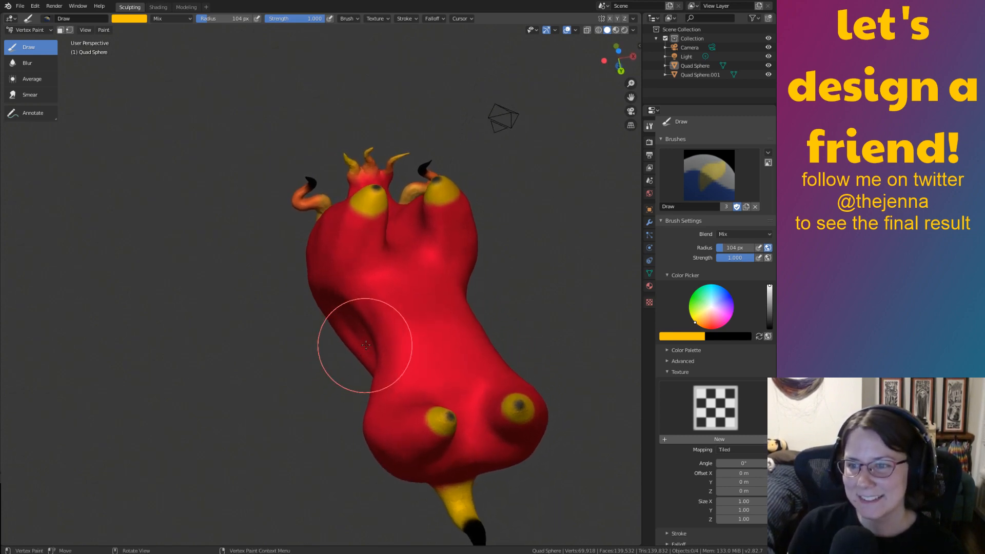
{"action": "mouse_move", "coordinate": [521, 310]}
{"action": "middle_mouse_down"}
{"action": "mouse_move", "coordinate": [541, 293]}
{"action": "mouse_move", "coordinate": [558, 296]}
{"action": "mouse_move", "coordinate": [501, 247]}
{"action": "mouse_move", "coordinate": [545, 330]}
{"action": "mouse_move", "coordinate": [551, 434]}
{"action": "middle_mouse_up"}
{"action": "mouse_move", "coordinate": [462, 300]}
{"action": "middle_mouse_down"}
{"action": "mouse_move", "coordinate": [466, 283]}
{"action": "mouse_move", "coordinate": [511, 367]}
{"action": "mouse_move", "coordinate": [556, 383]}
{"action": "middle_mouse_up"}
{"action": "key", "text": "ctrl+s"}
{"action": "middle_click_drag", "start_coordinate": [510, 334], "coordinate": [488, 385]}
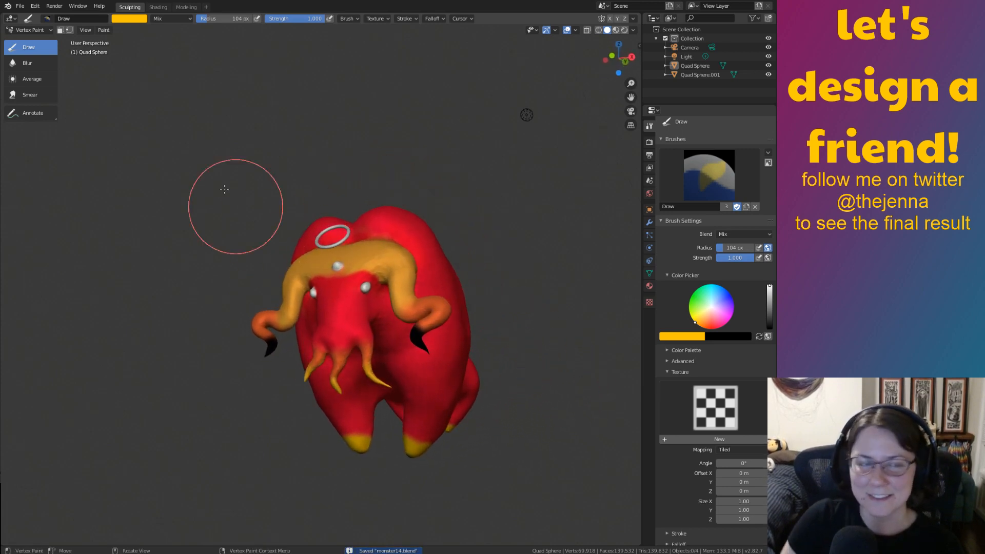
Show the shiny creature in Object Mode with Material Preview shading in the Modeling workspace, and save the file.
{"action": "left_click", "coordinate": [158, 6]}
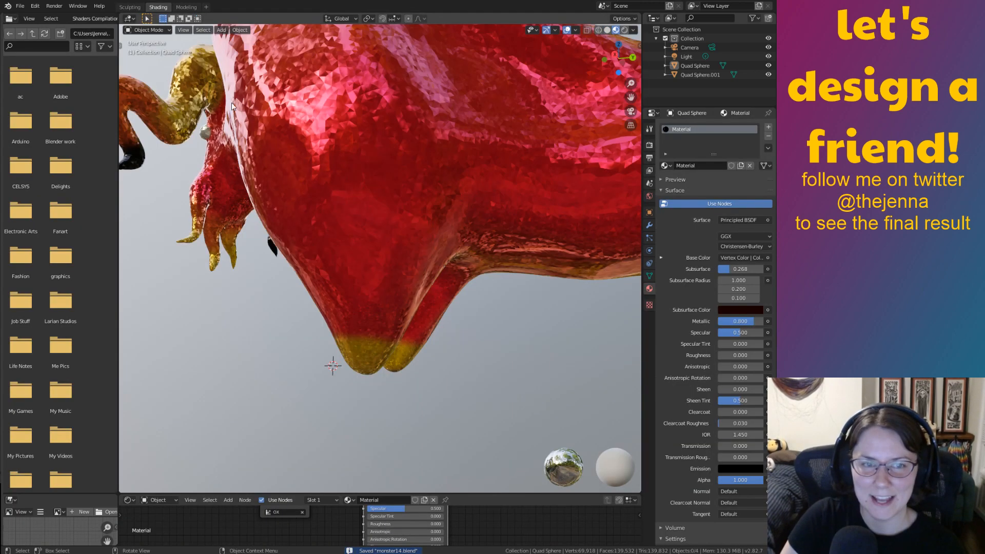
{"action": "left_click", "coordinate": [186, 7]}
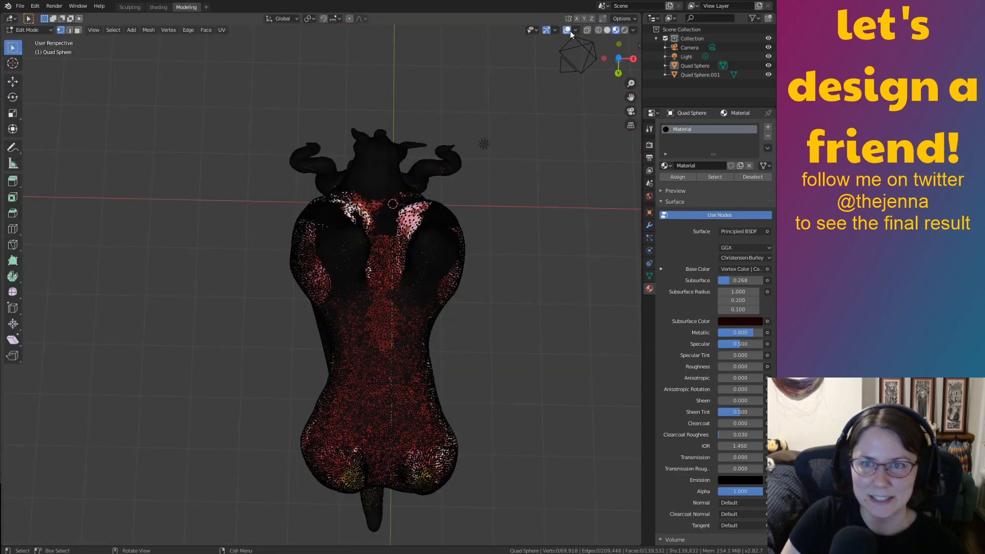
{"action": "left_click", "coordinate": [607, 31]}
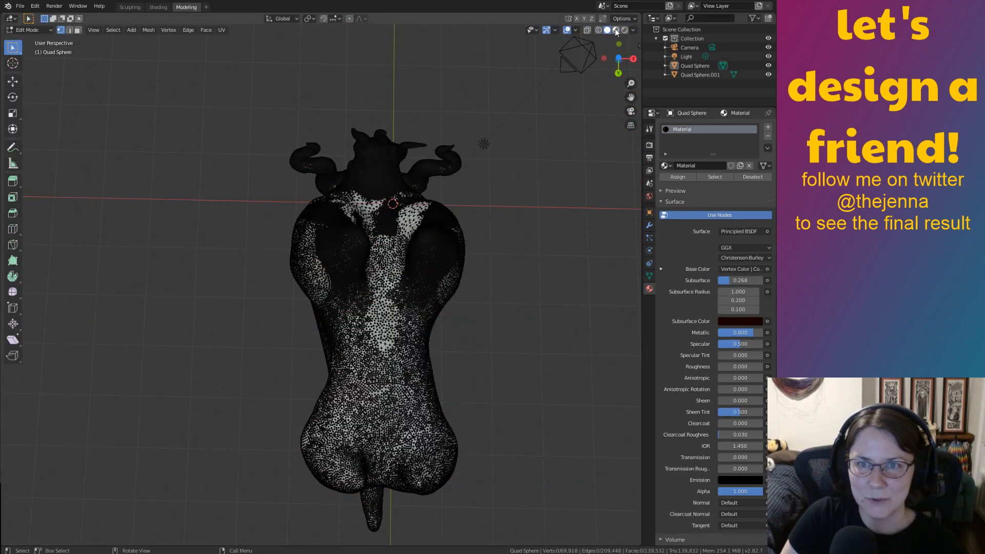
{"action": "left_click", "coordinate": [616, 30]}
{"action": "key", "text": "Tab"}
{"action": "mouse_move", "coordinate": [315, 115]}
{"action": "middle_mouse_down"}
{"action": "mouse_move", "coordinate": [481, 184]}
{"action": "mouse_move", "coordinate": [508, 226]}
{"action": "middle_mouse_up"}
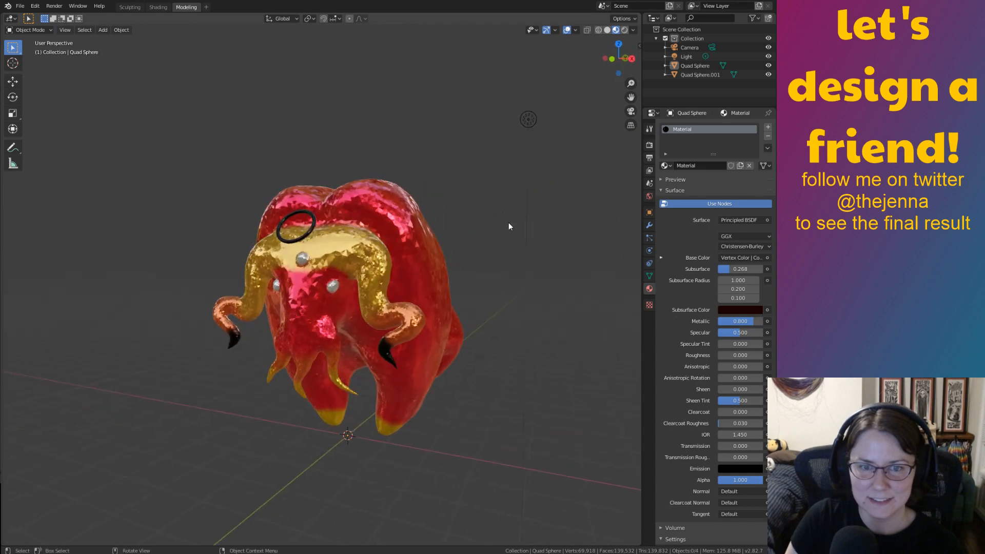
{"action": "key", "text": "ctrl+s"}
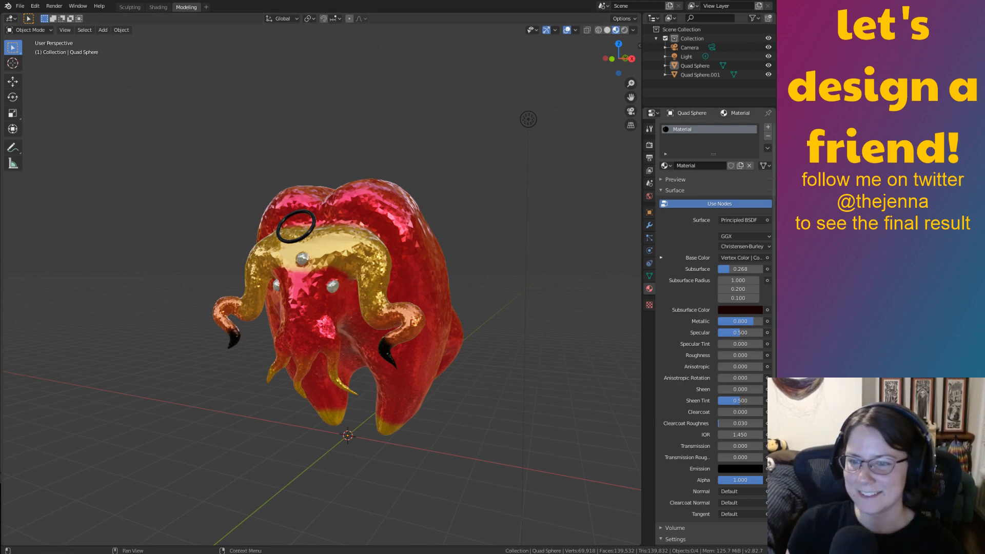
Review the shiny creature from several front and three-quarter angles, saving the file.
{"action": "key", "text": "ctrl+s"}
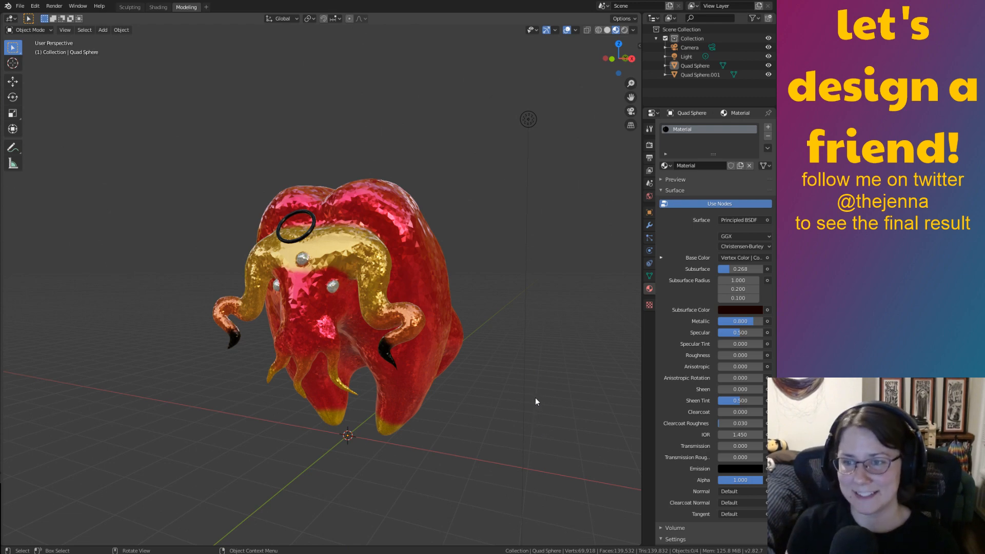
{"action": "middle_click_drag", "start_coordinate": [541, 407], "coordinate": [526, 406]}
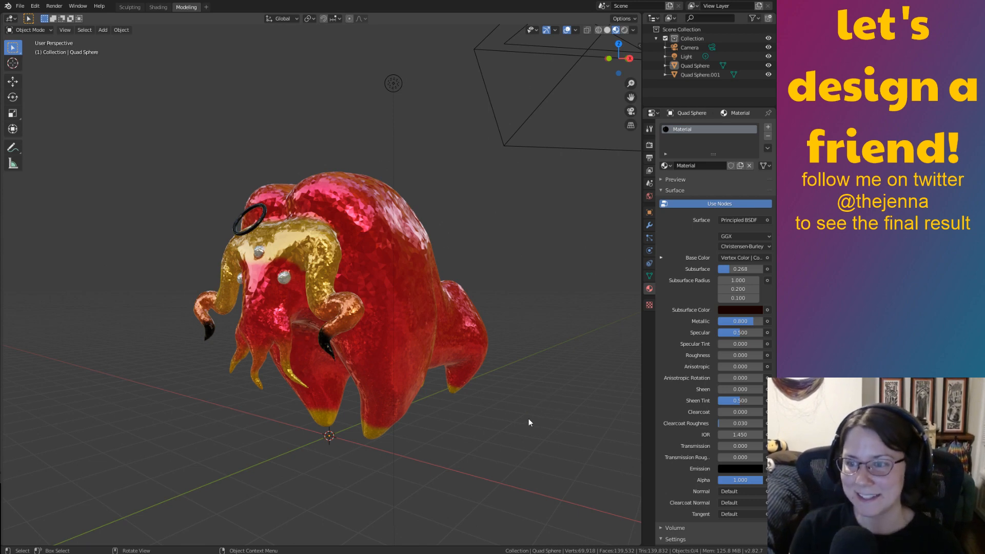
{"action": "mouse_move", "coordinate": [528, 419]}
{"action": "middle_mouse_down"}
{"action": "mouse_move", "coordinate": [623, 410]}
{"action": "mouse_move", "coordinate": [546, 416]}
{"action": "middle_mouse_up"}
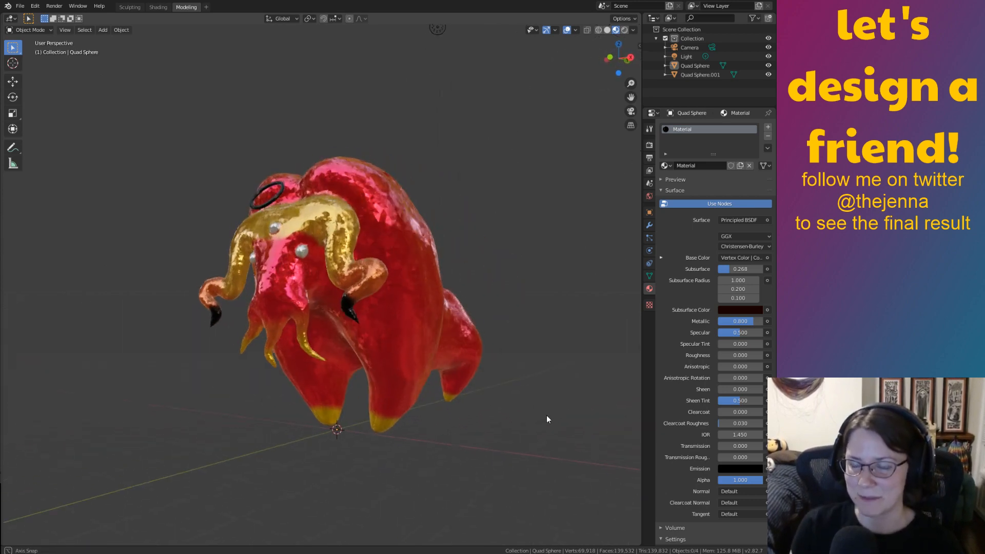
{"action": "key", "text": "ctrl+s"}
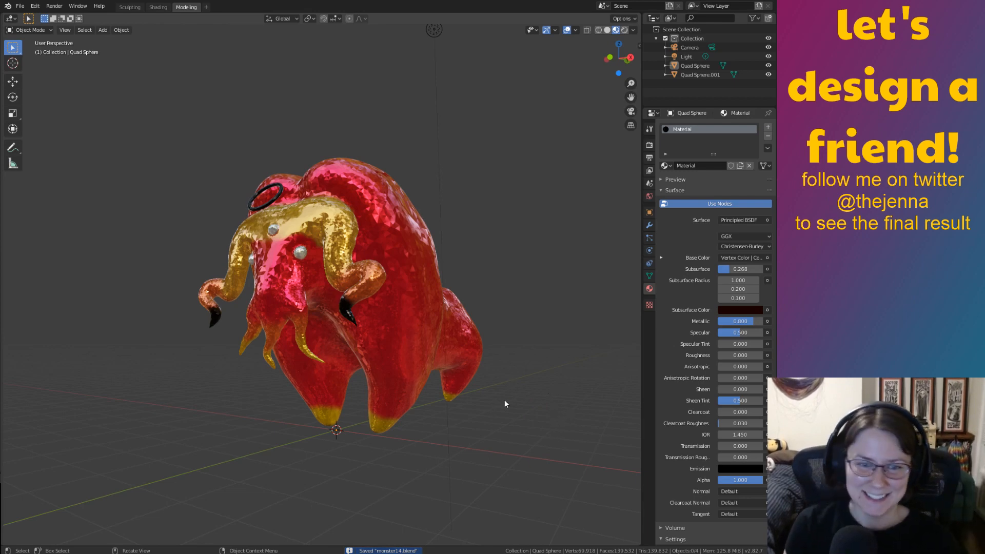
{"action": "mouse_move", "coordinate": [505, 404]}
{"action": "middle_mouse_down"}
{"action": "mouse_move", "coordinate": [621, 401]}
{"action": "mouse_move", "coordinate": [460, 395]}
{"action": "mouse_move", "coordinate": [506, 396]}
{"action": "middle_mouse_up"}
{"action": "key", "text": "ctrl+s"}
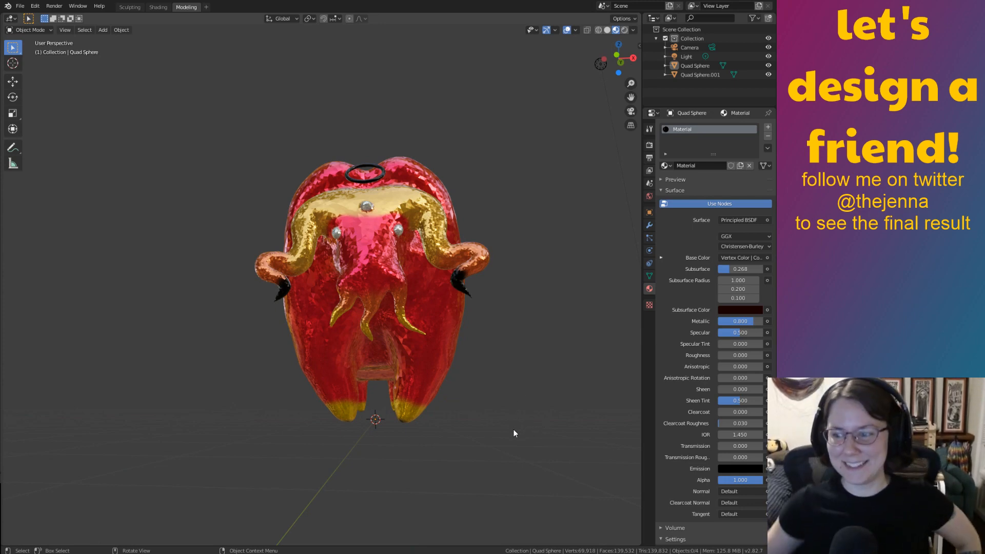
Turn the creature to a three-quarter front view, save the file, and select its body.
{"action": "left_click", "coordinate": [399, 382]}
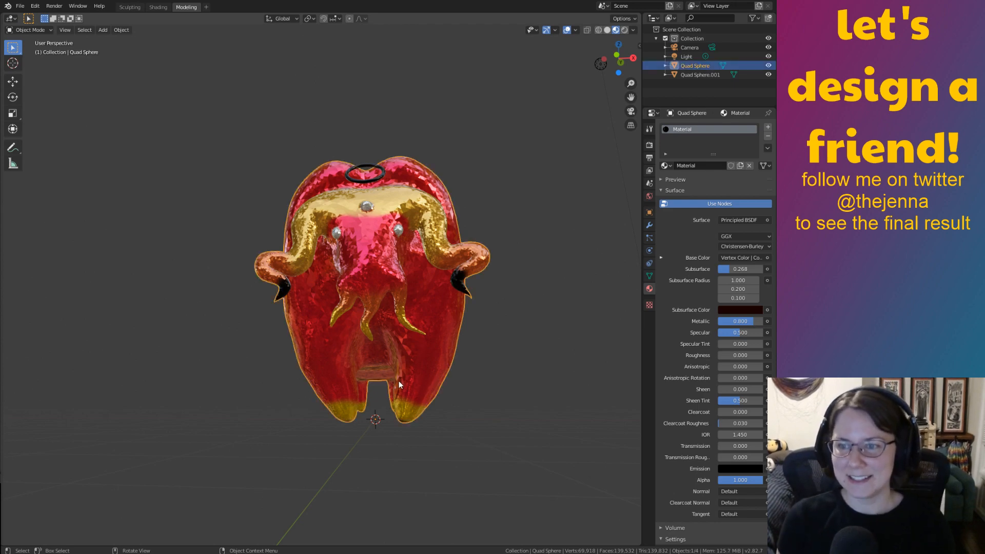
{"action": "left_click", "coordinate": [511, 374]}
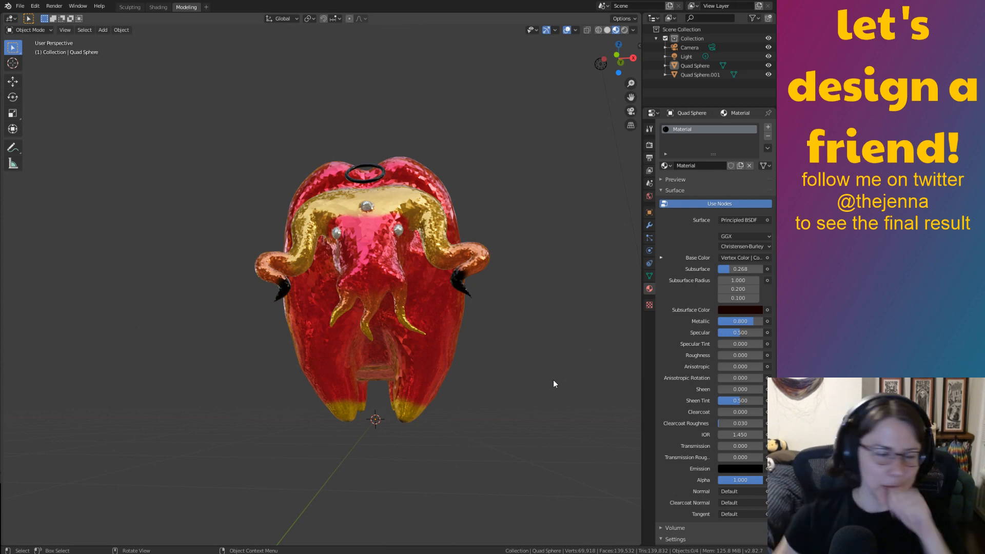
{"action": "middle_click_drag", "start_coordinate": [492, 330], "coordinate": [503, 383]}
{"action": "key", "text": "ctrl+s"}
{"action": "left_click", "coordinate": [421, 352]}
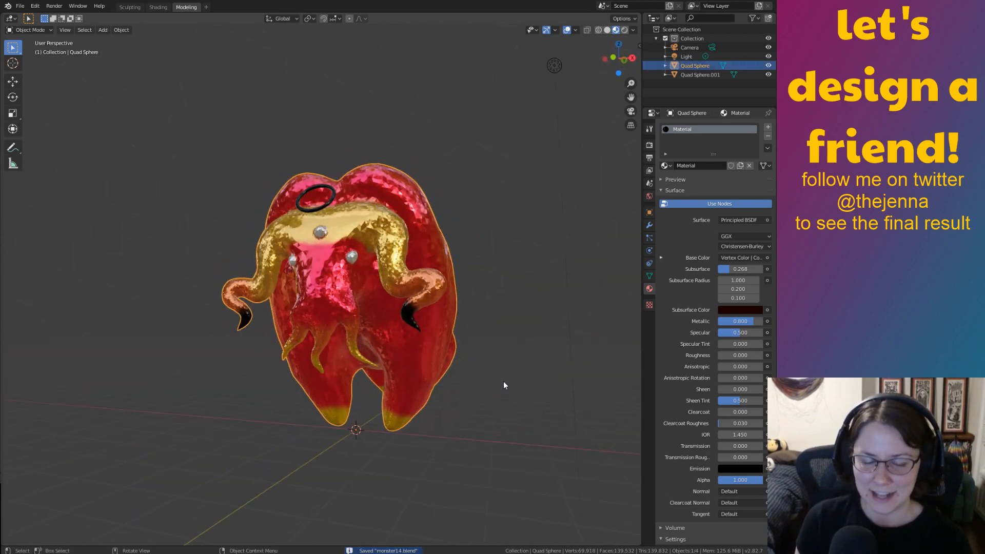
Deselect the creature's body, turn the creature to face straight forward, and save the file.
{"action": "left_click", "coordinate": [507, 365]}
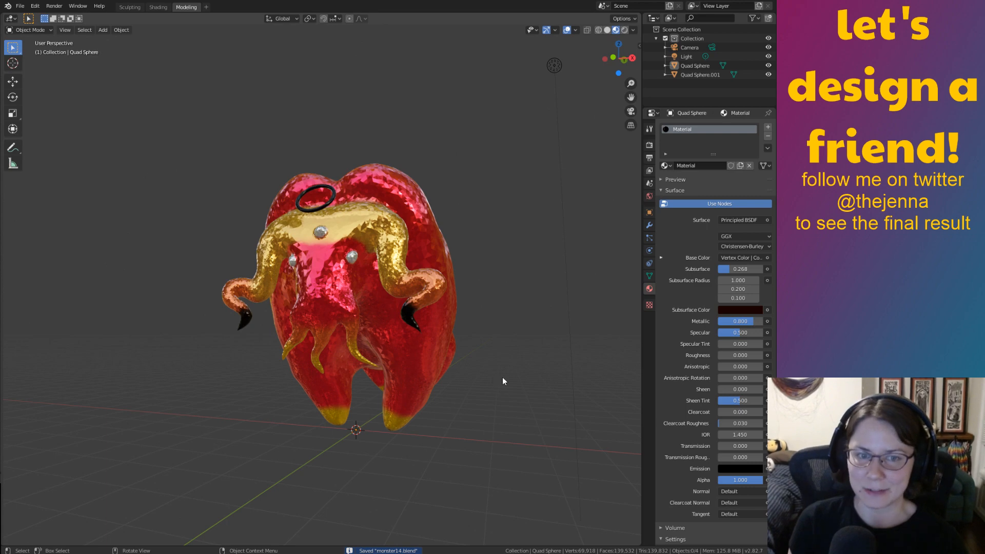
{"action": "middle_click_drag", "start_coordinate": [512, 377], "coordinate": [486, 393]}
{"action": "middle_click_drag", "start_coordinate": [530, 420], "coordinate": [501, 400]}
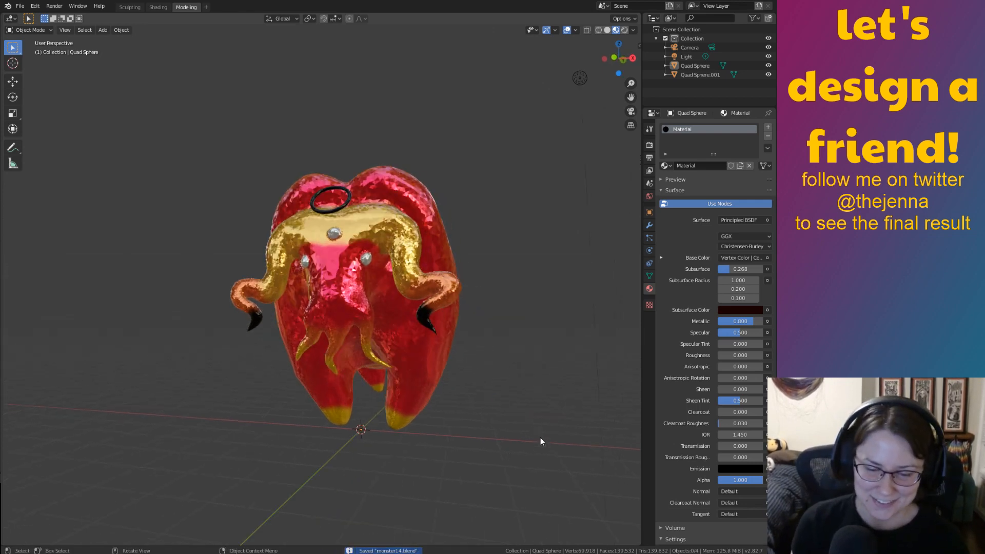
{"action": "middle_click_drag", "start_coordinate": [539, 440], "coordinate": [512, 460], "text": "shift"}
{"action": "middle_click_drag", "start_coordinate": [491, 414], "coordinate": [507, 394]}
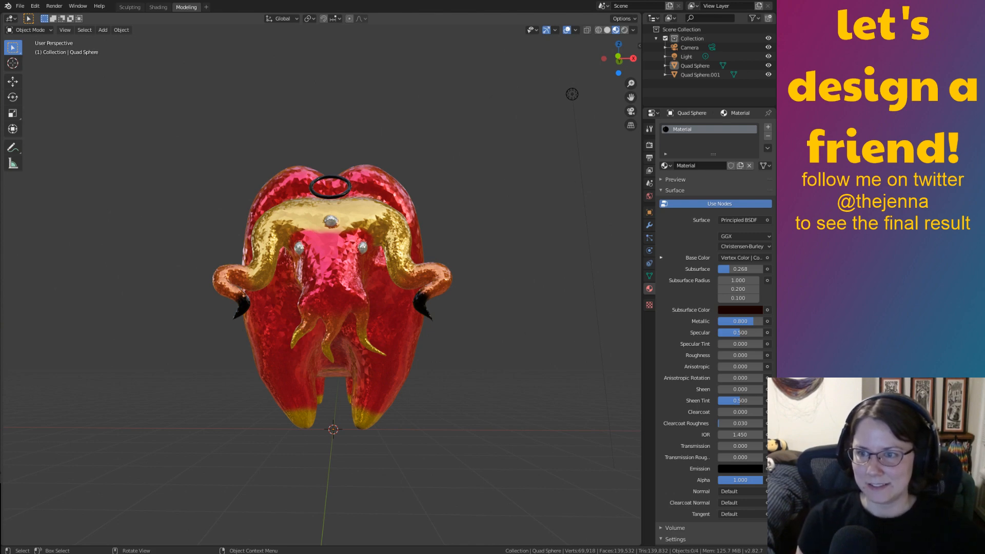
{"action": "middle_click_drag", "start_coordinate": [564, 369], "coordinate": [538, 364]}
{"action": "key", "text": "ctrl+s"}
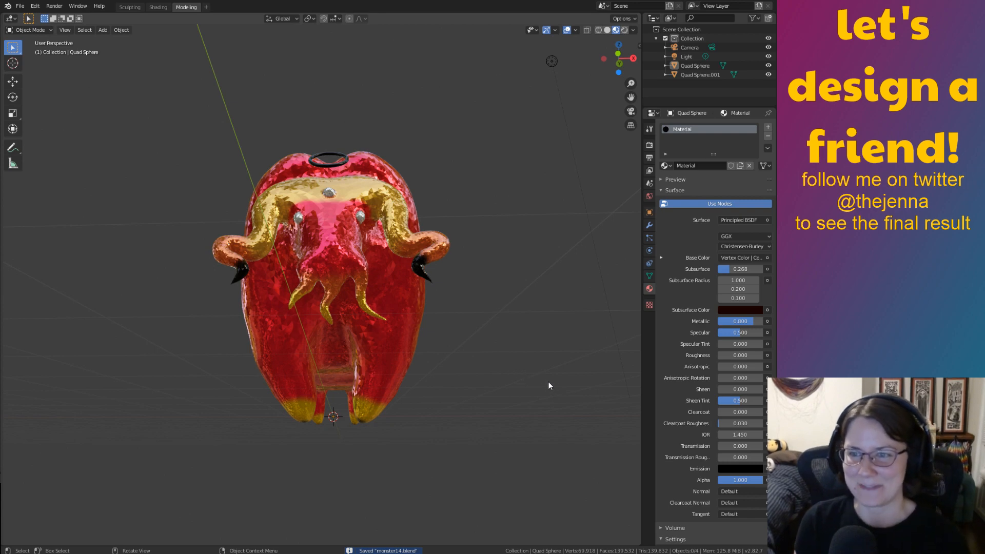
Inspect the creature's face, horns and tentacles up close and the whole figure from the front, saving the file.
{"action": "middle_click_drag", "start_coordinate": [547, 384], "coordinate": [471, 361]}
{"action": "middle_click_drag", "start_coordinate": [531, 402], "coordinate": [491, 383], "text": "ctrl"}
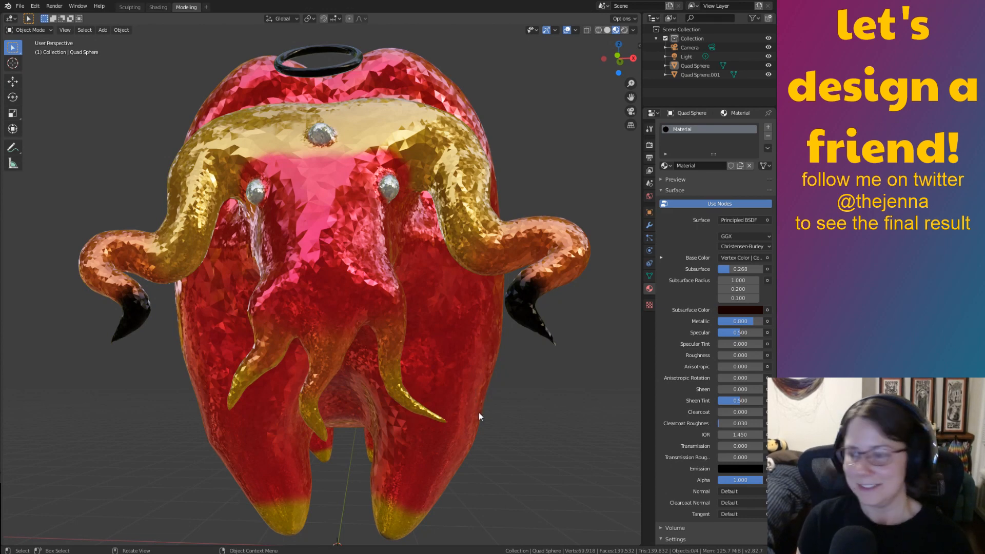
{"action": "middle_click_drag", "start_coordinate": [488, 396], "coordinate": [512, 403]}
{"action": "key", "text": "ctrl+s"}
{"action": "middle_click_drag", "start_coordinate": [505, 367], "coordinate": [463, 376]}
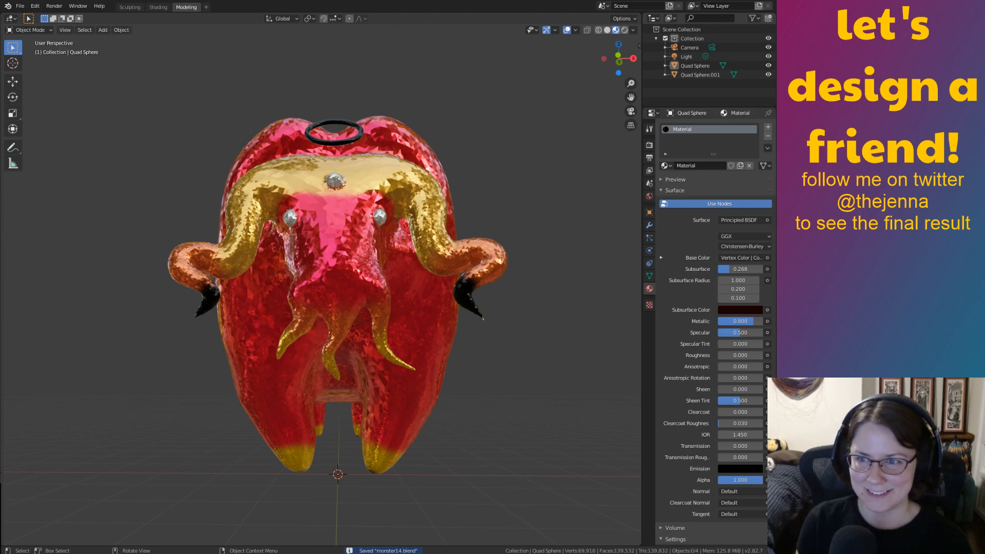
{"action": "middle_click_drag", "start_coordinate": [526, 378], "coordinate": [651, 312]}
{"action": "key", "text": "ctrl+s"}
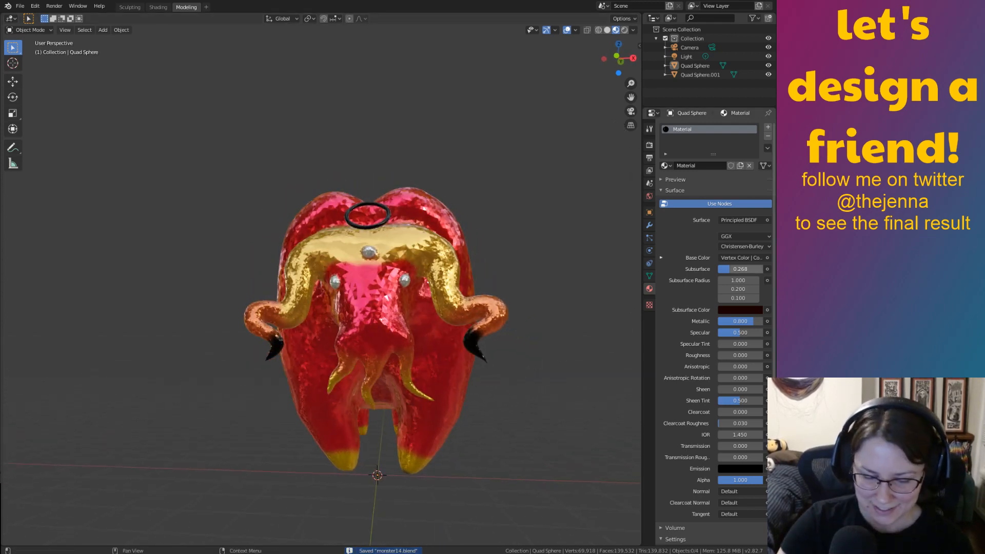